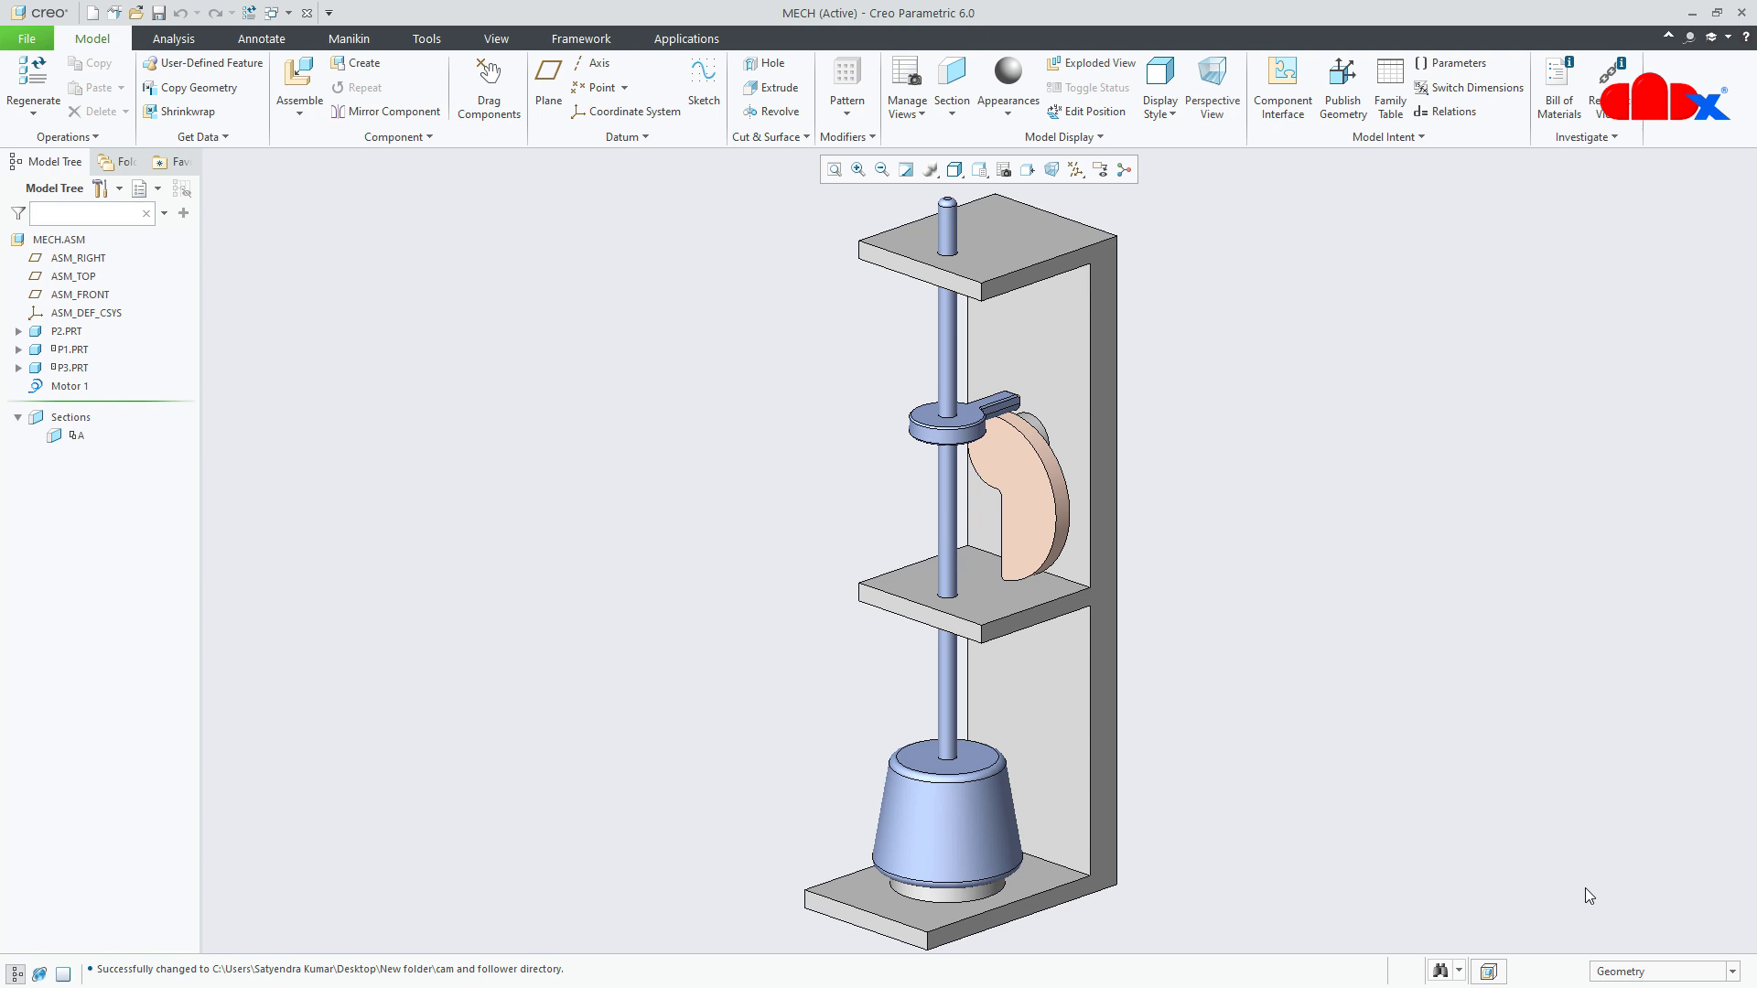
# - Open the definition of the existing position analysis AnalysisDefinition1 in the Mechanism application
pyautogui.click(688, 38)
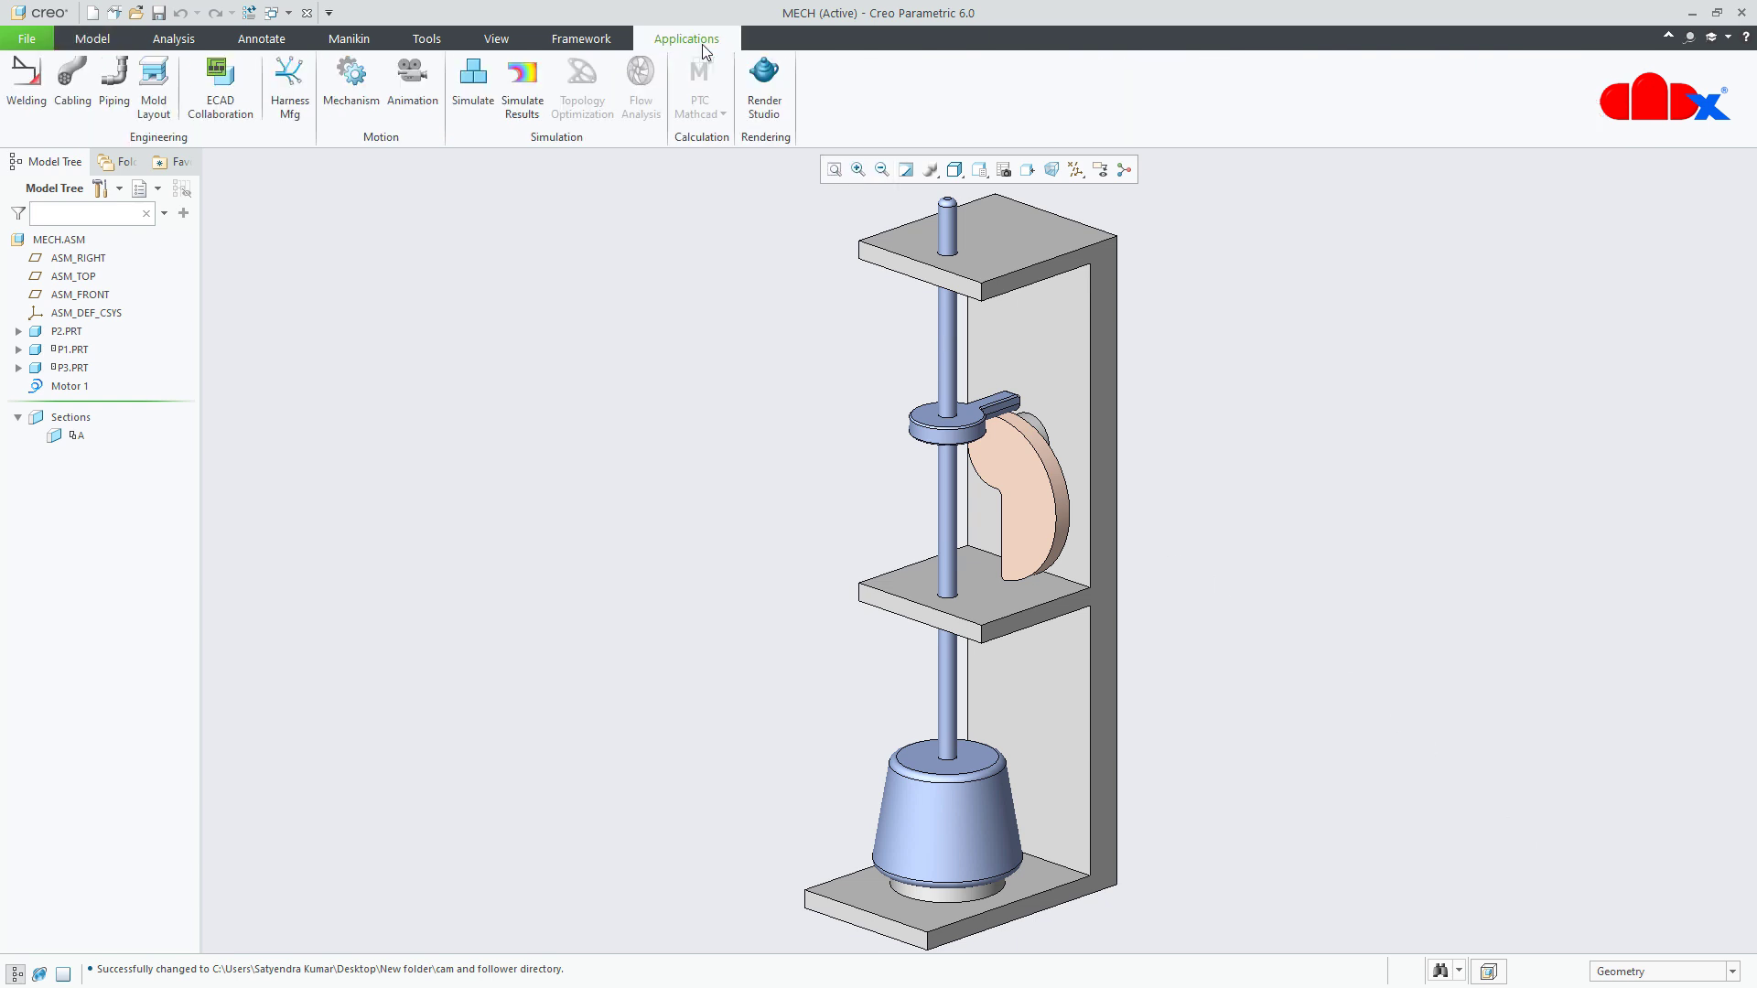
pyautogui.click(353, 92)
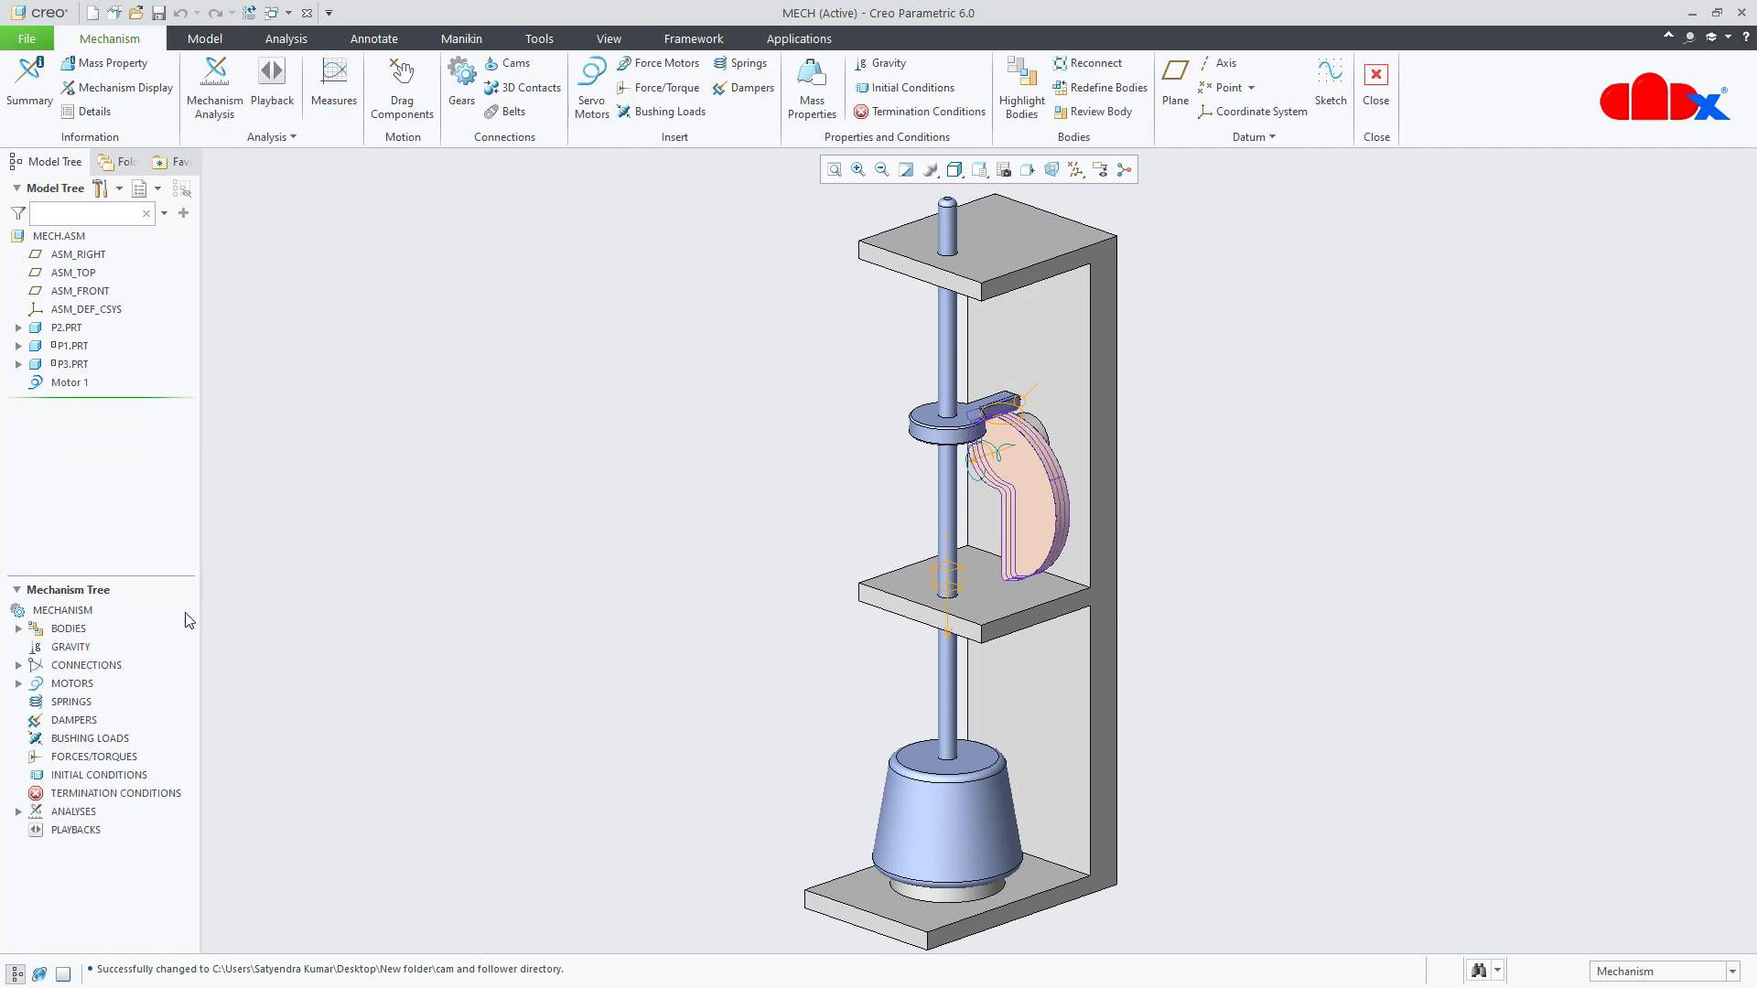
pyautogui.click(17, 812)
pyautogui.click(110, 830)
pyautogui.click(129, 775)
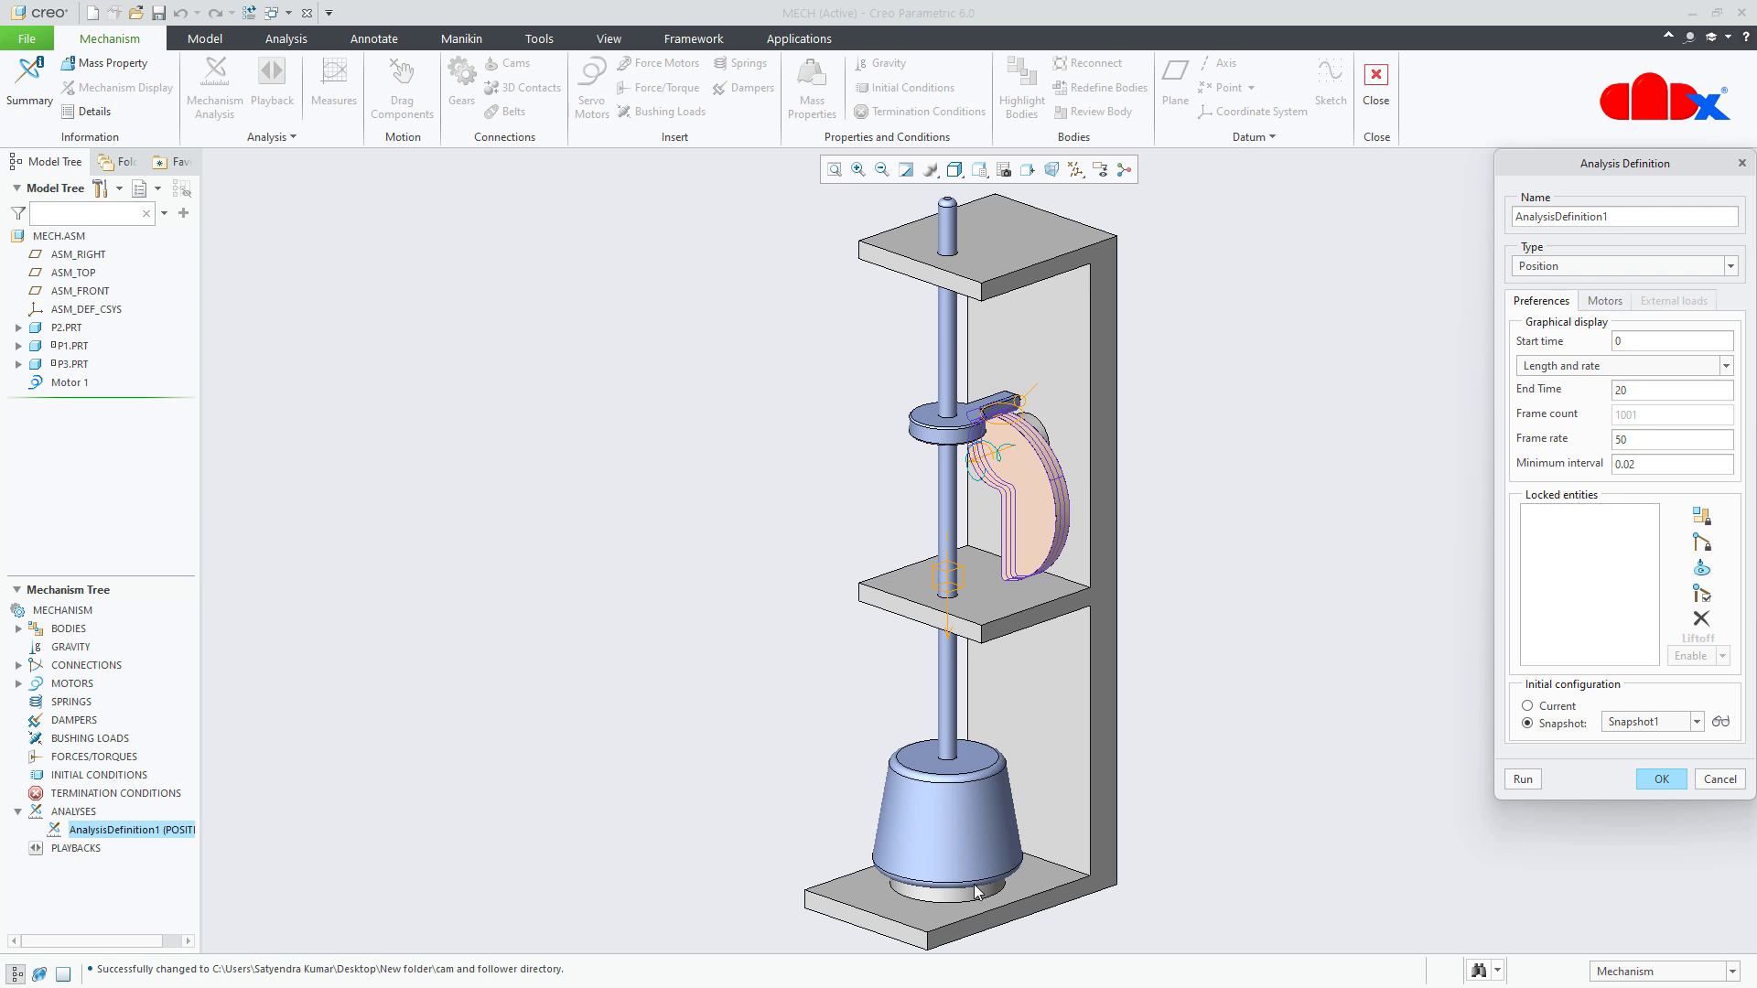
# - Run the position analysis to watch the cam and hammer motion, stop it partway, and close its definition
pyautogui.click(1523, 781)
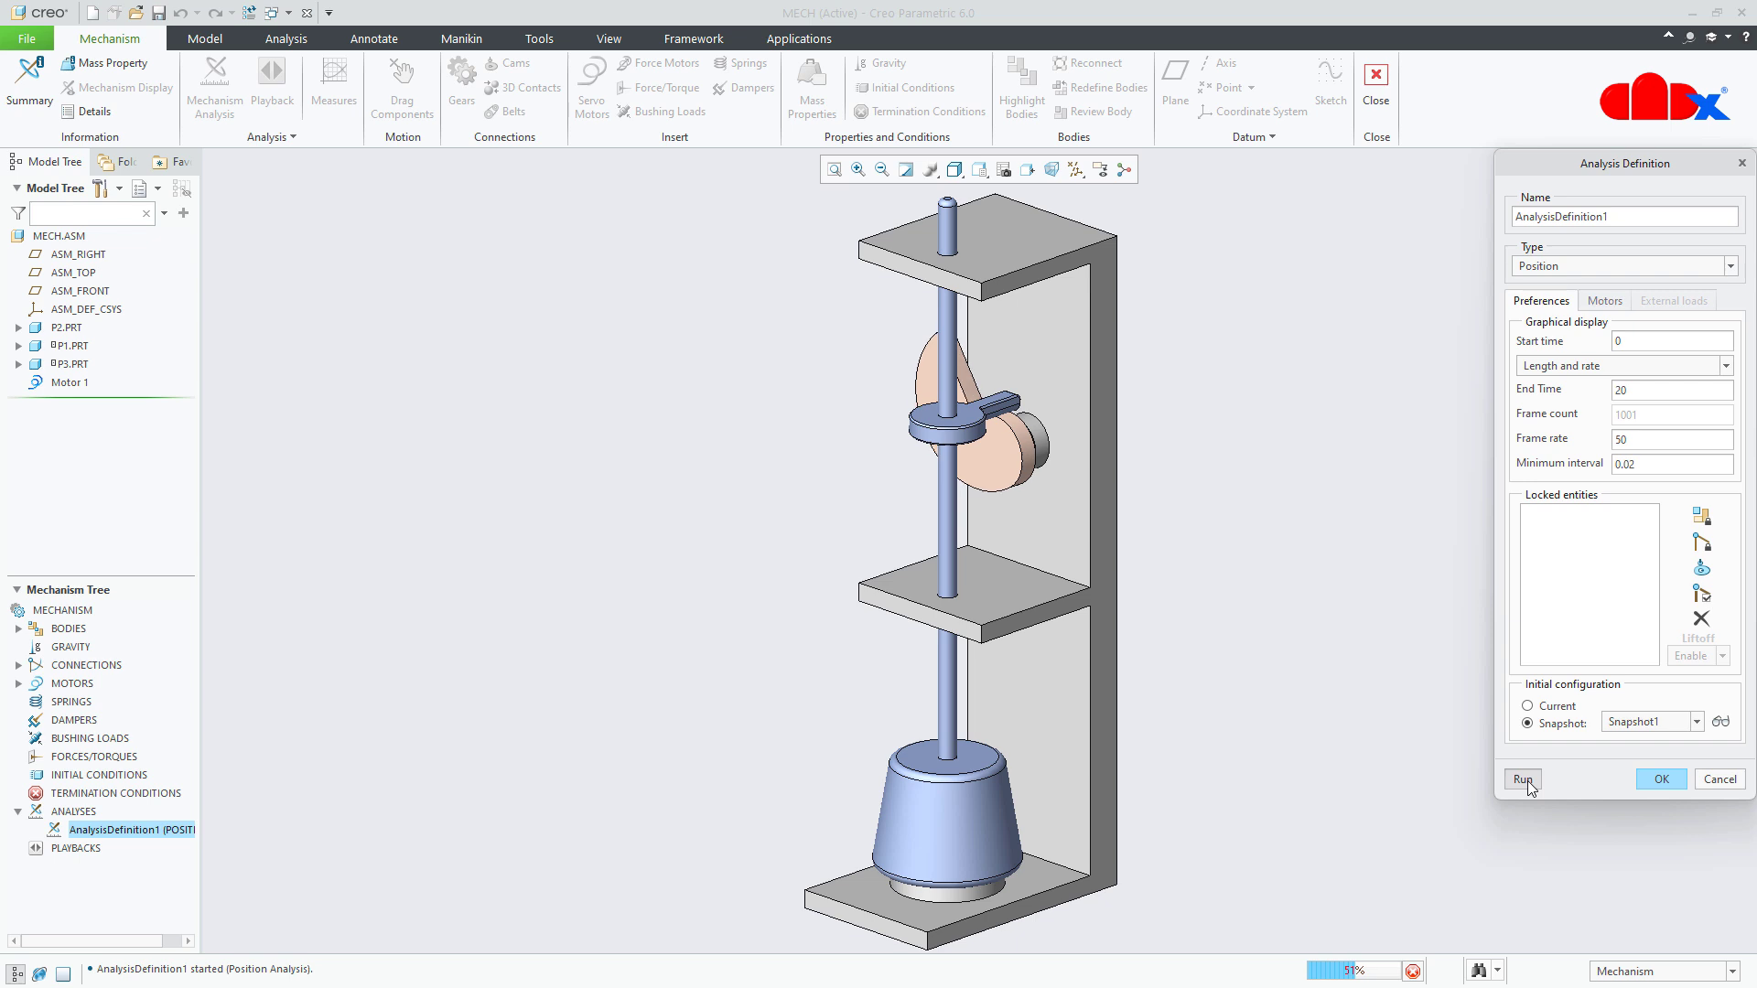
pyautogui.click(1413, 972)
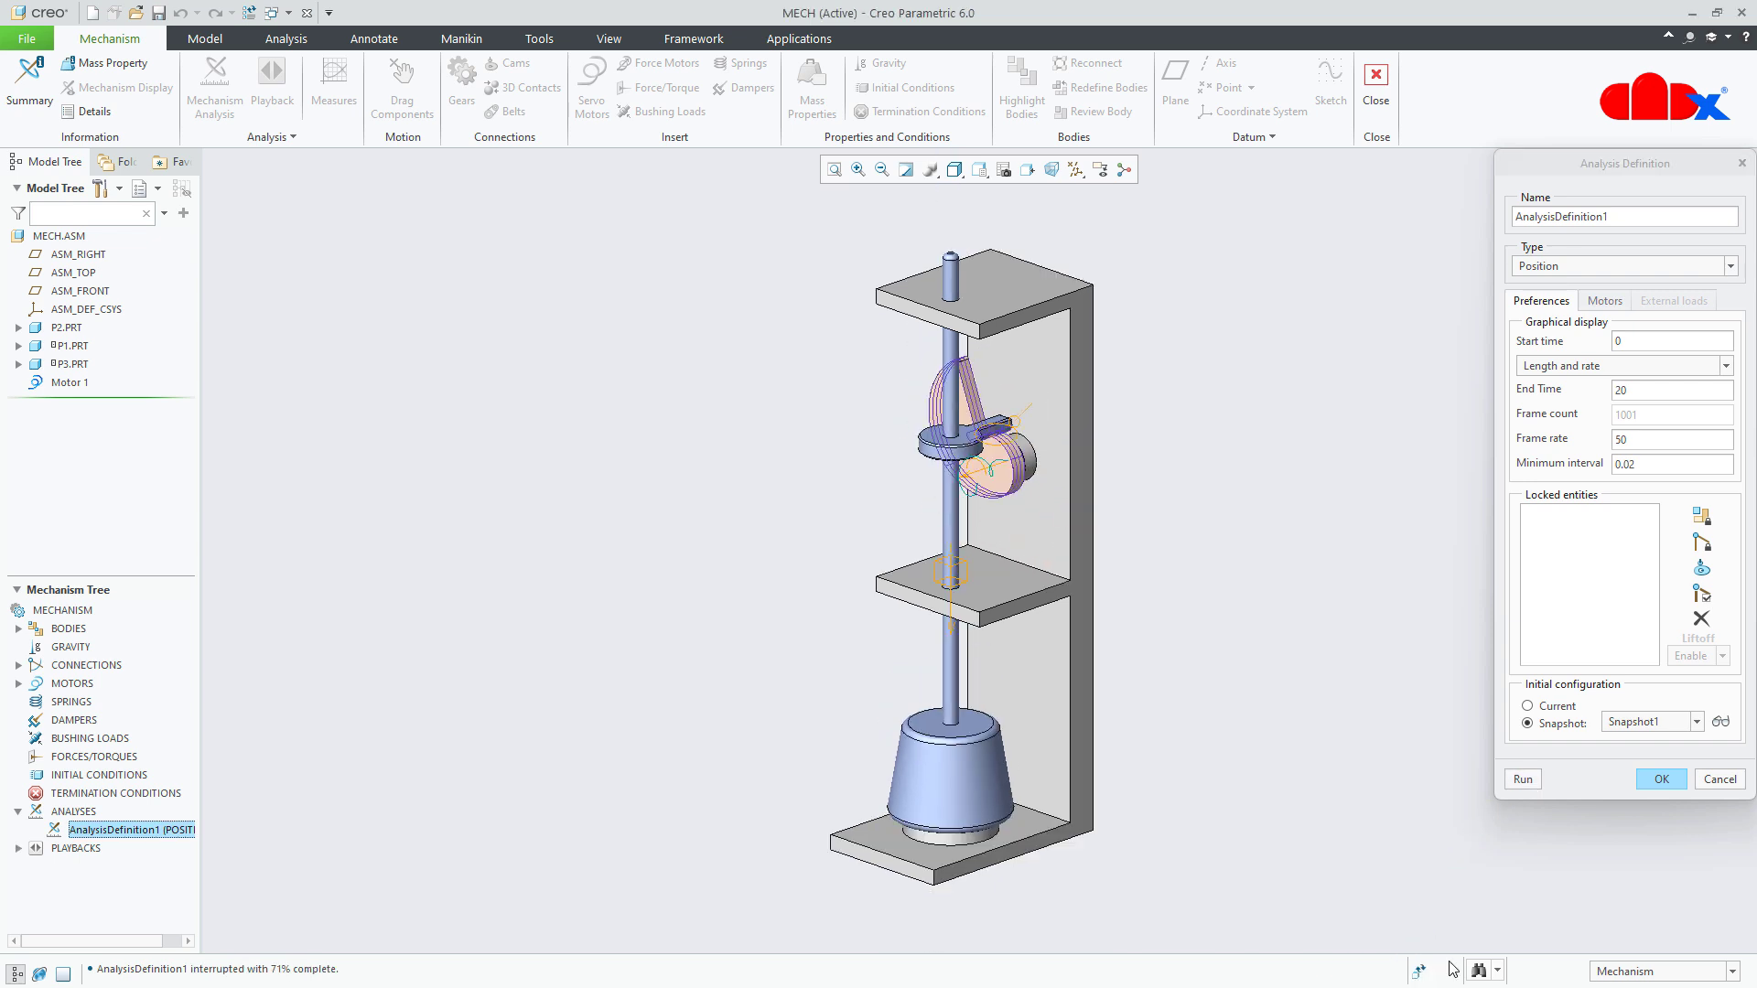
pyautogui.click(1734, 788)
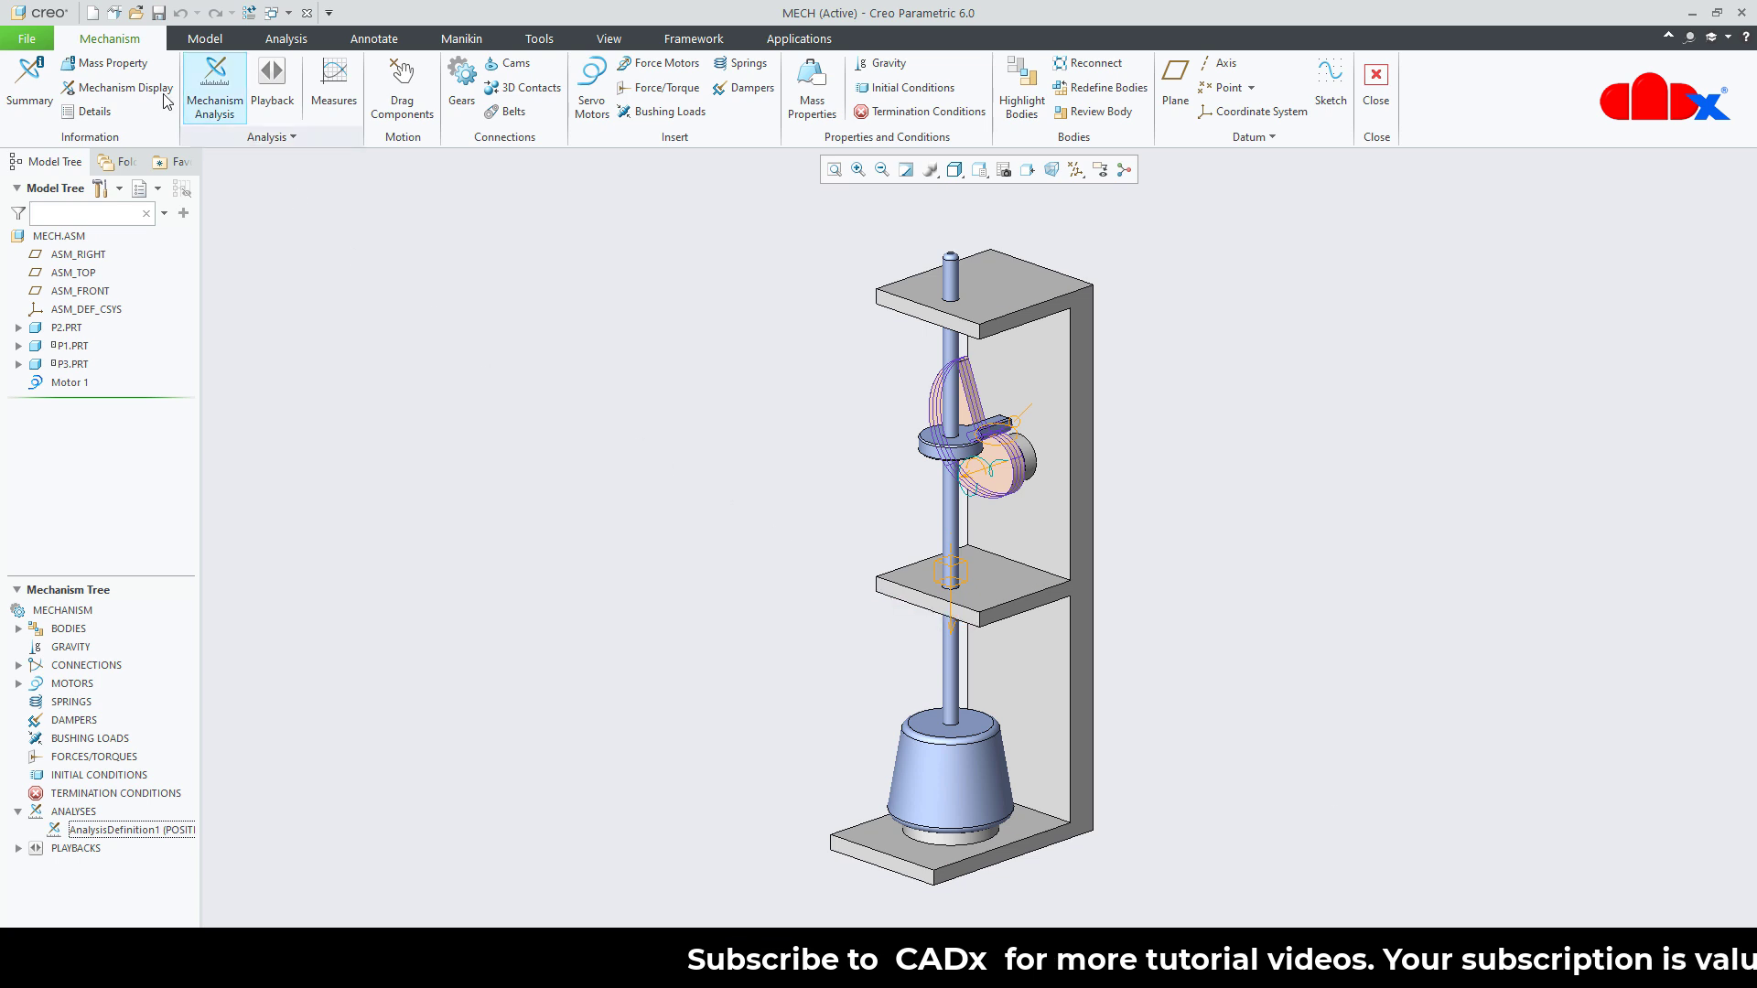
# - Create a design assembly named cam-hammer from the mmks_asm_design template, discarding the motion playback results
pyautogui.click(92, 13)
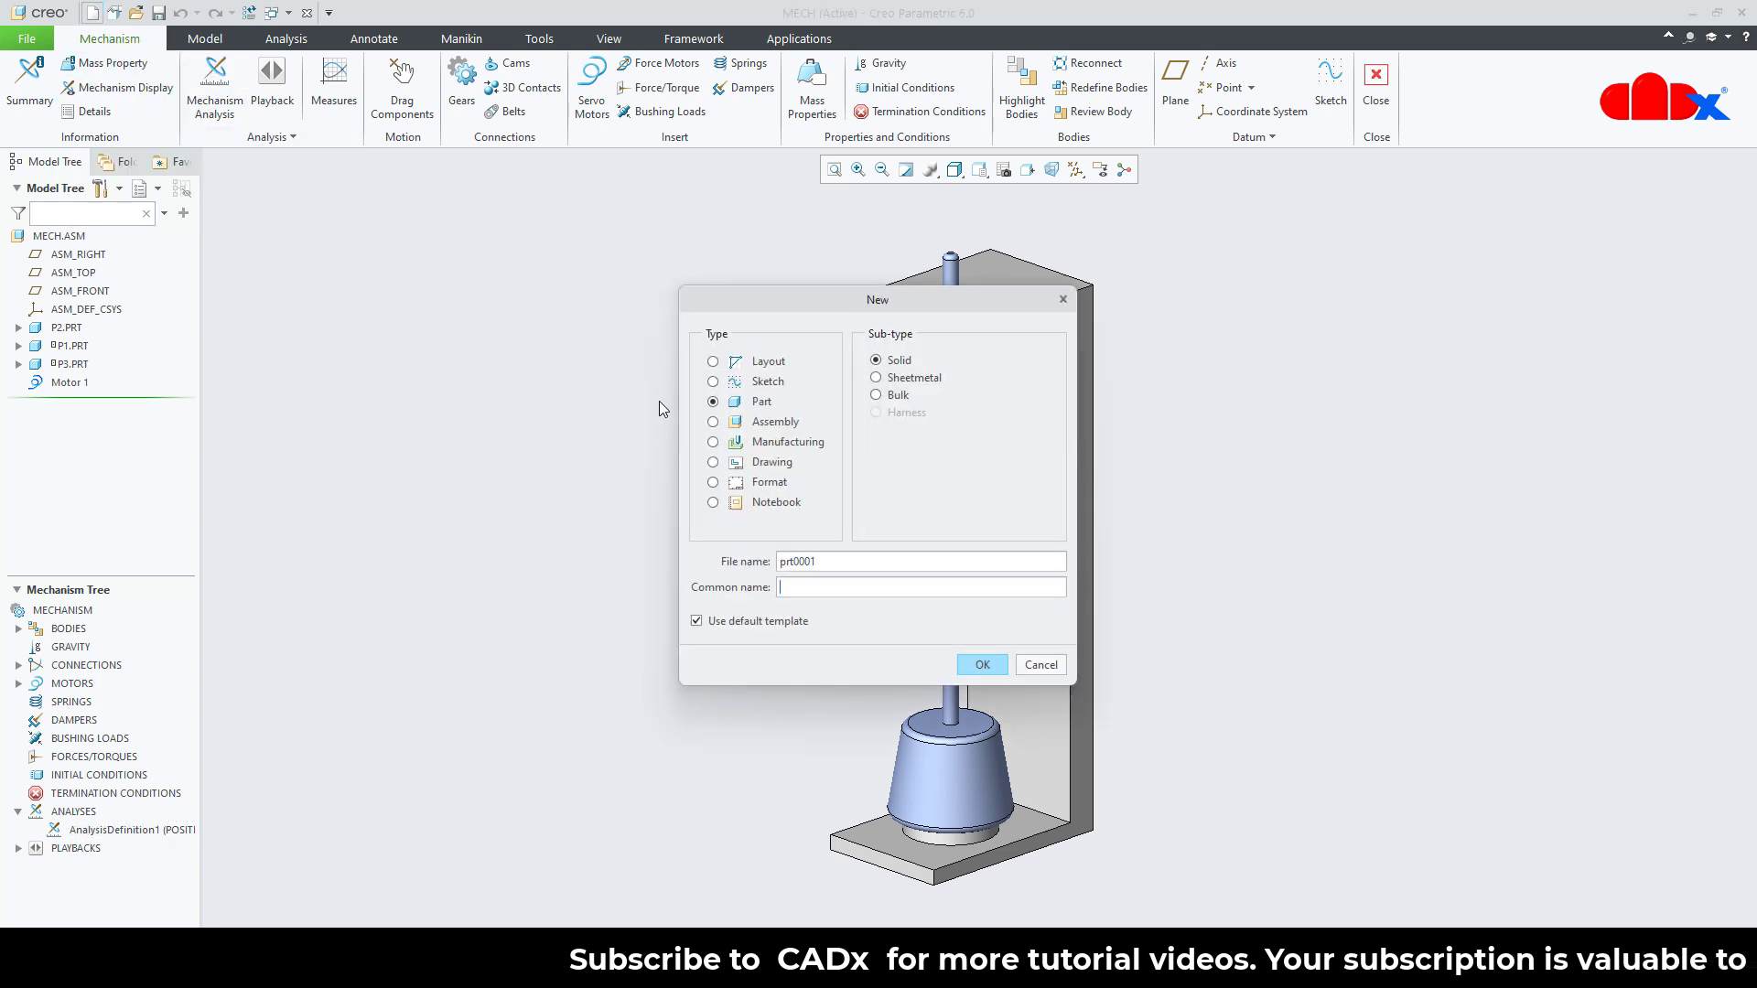
pyautogui.click(723, 422)
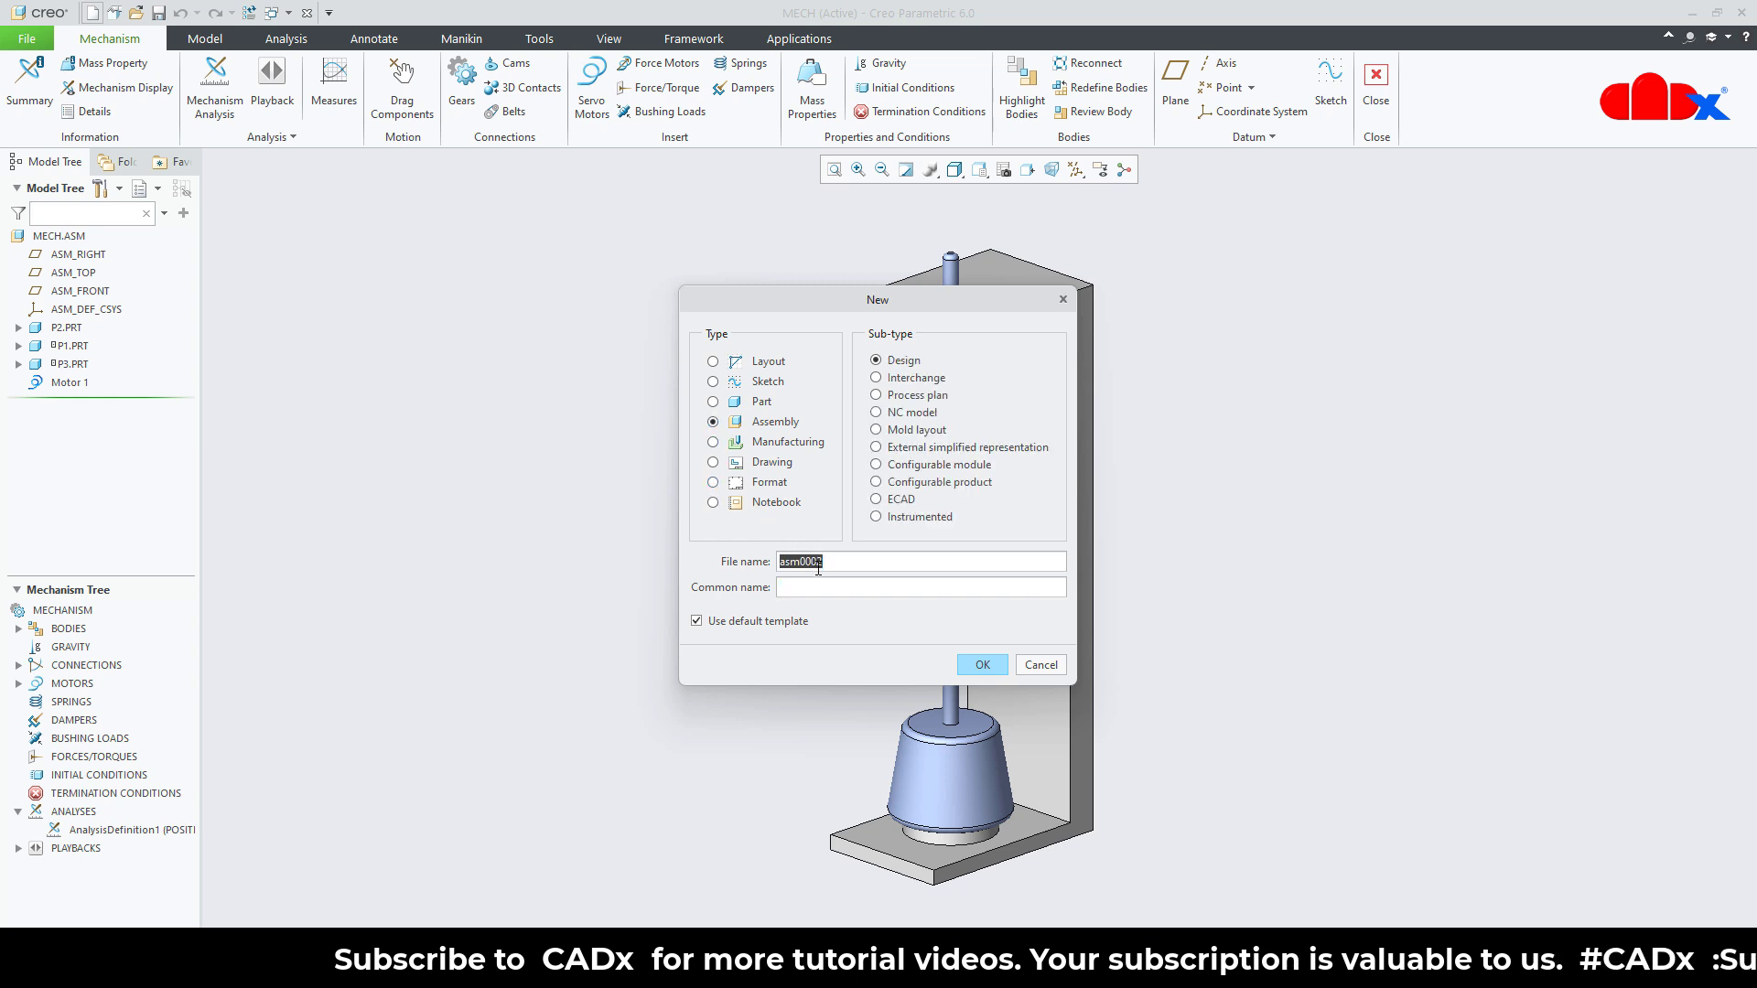
pyautogui.write('cam-hammer')
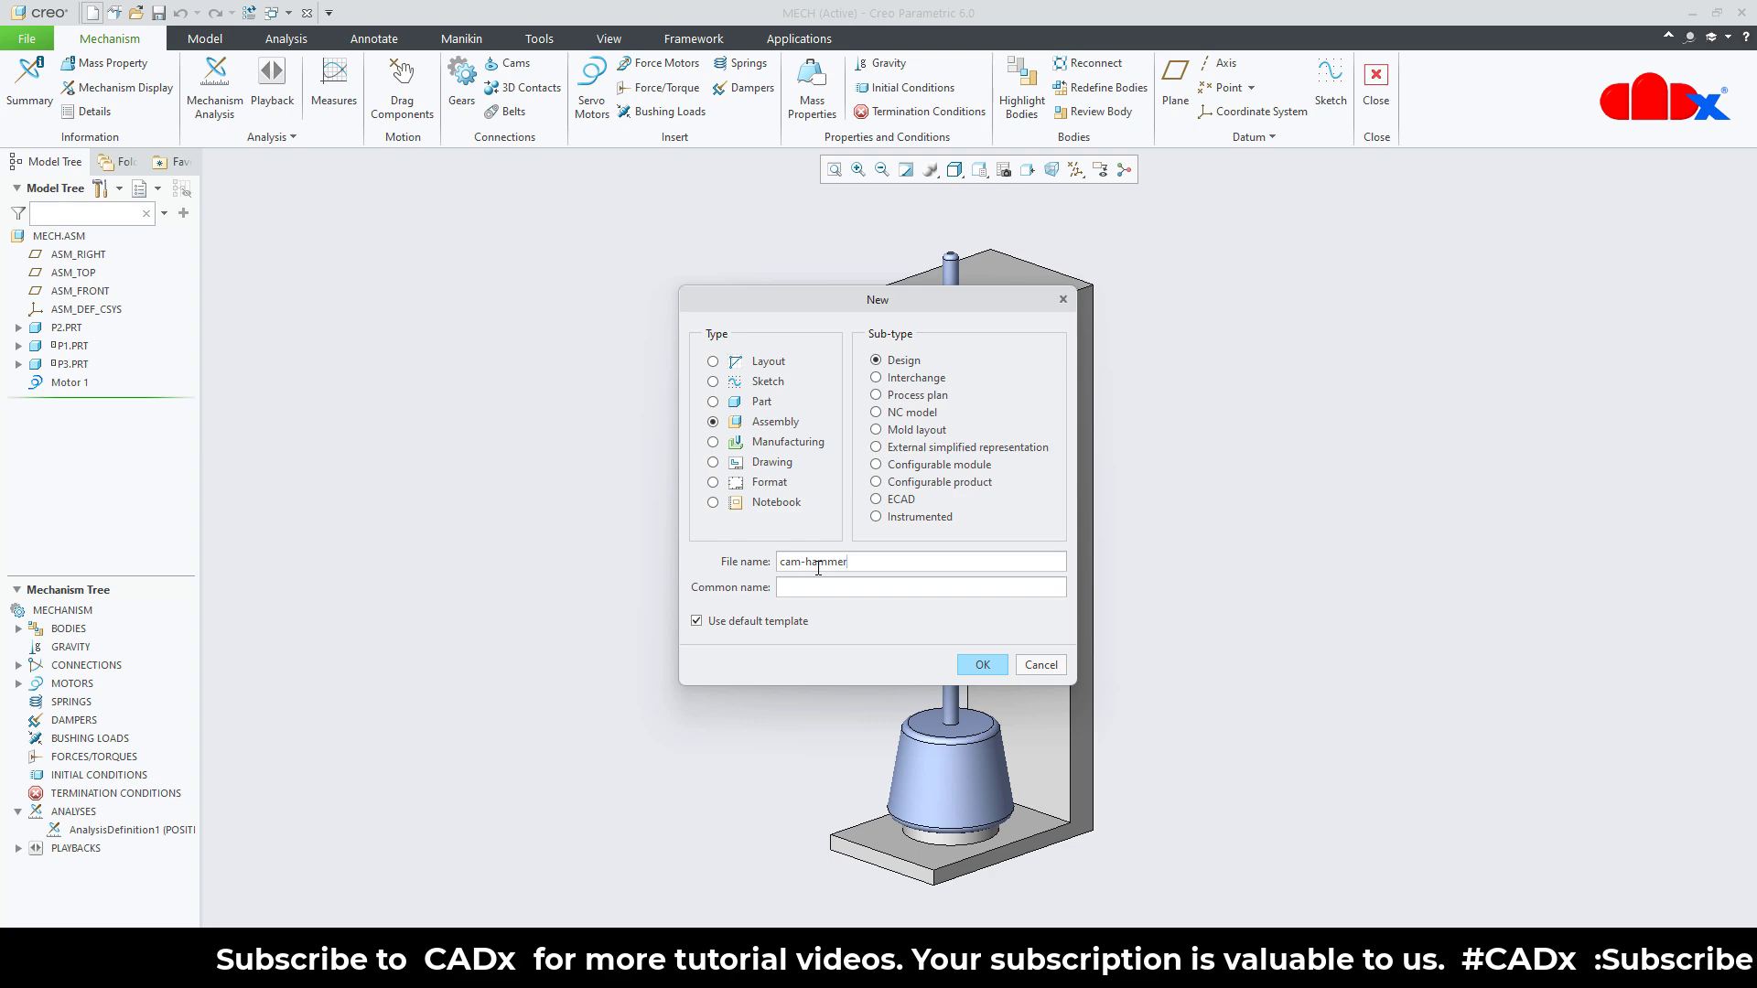
pyautogui.click(746, 620)
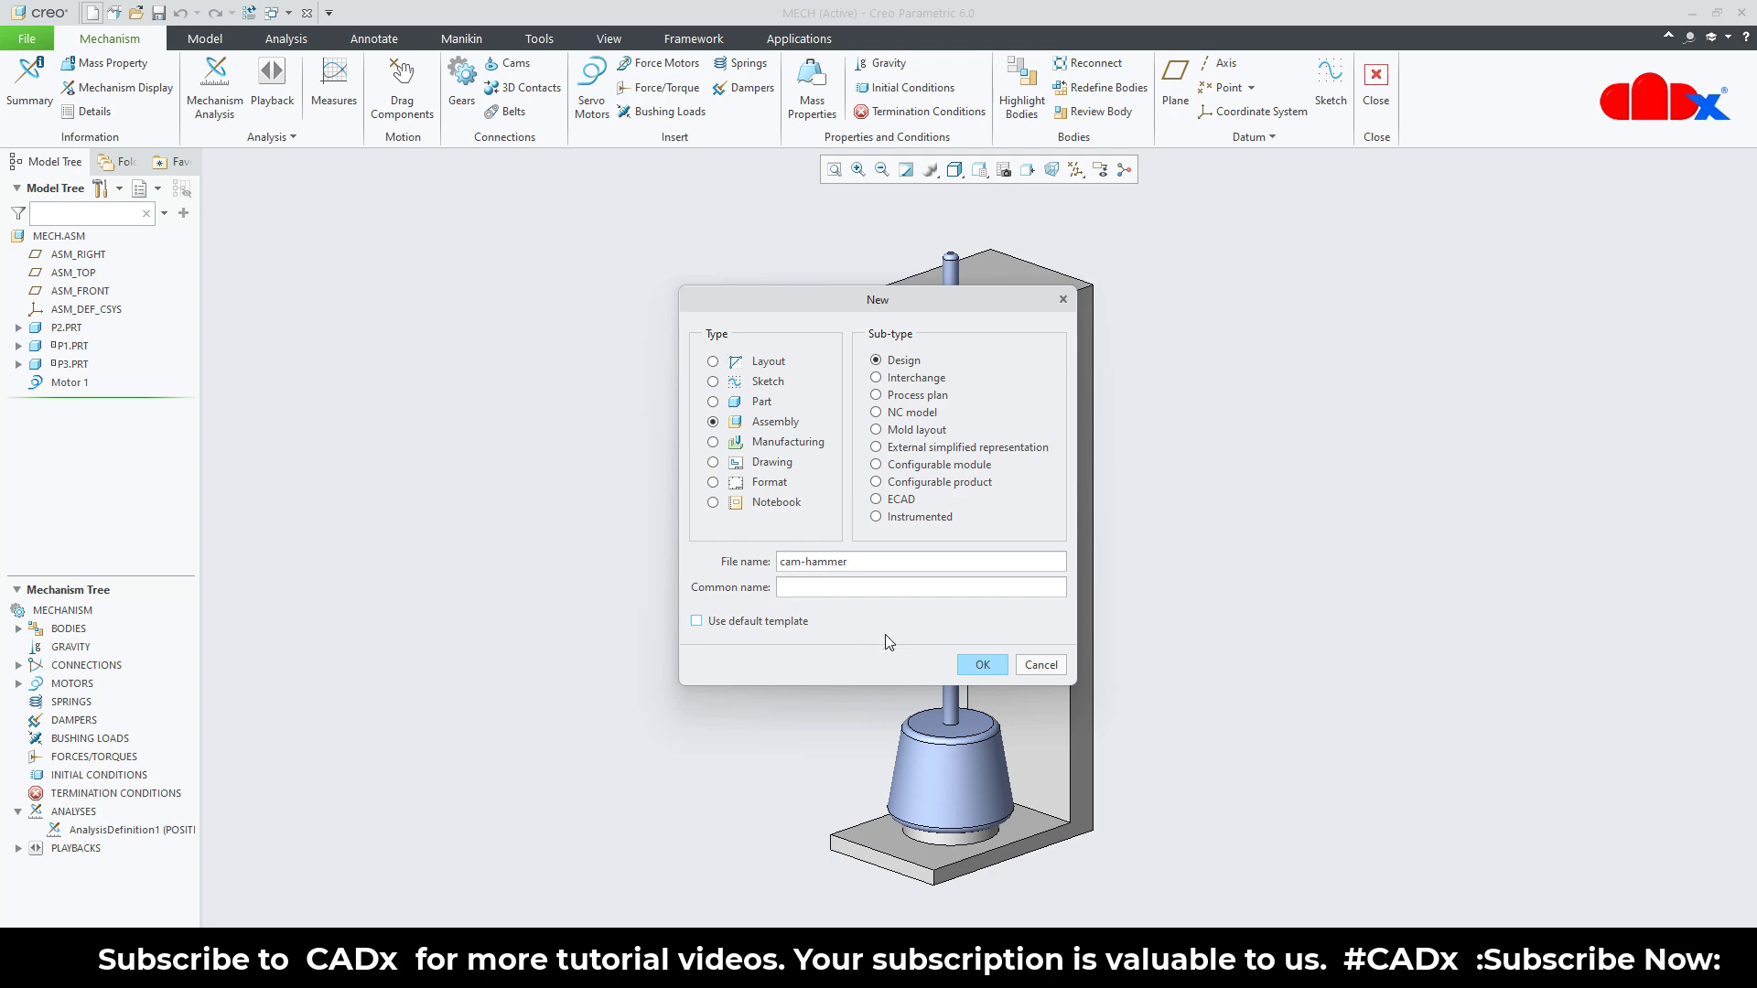
pyautogui.click(982, 665)
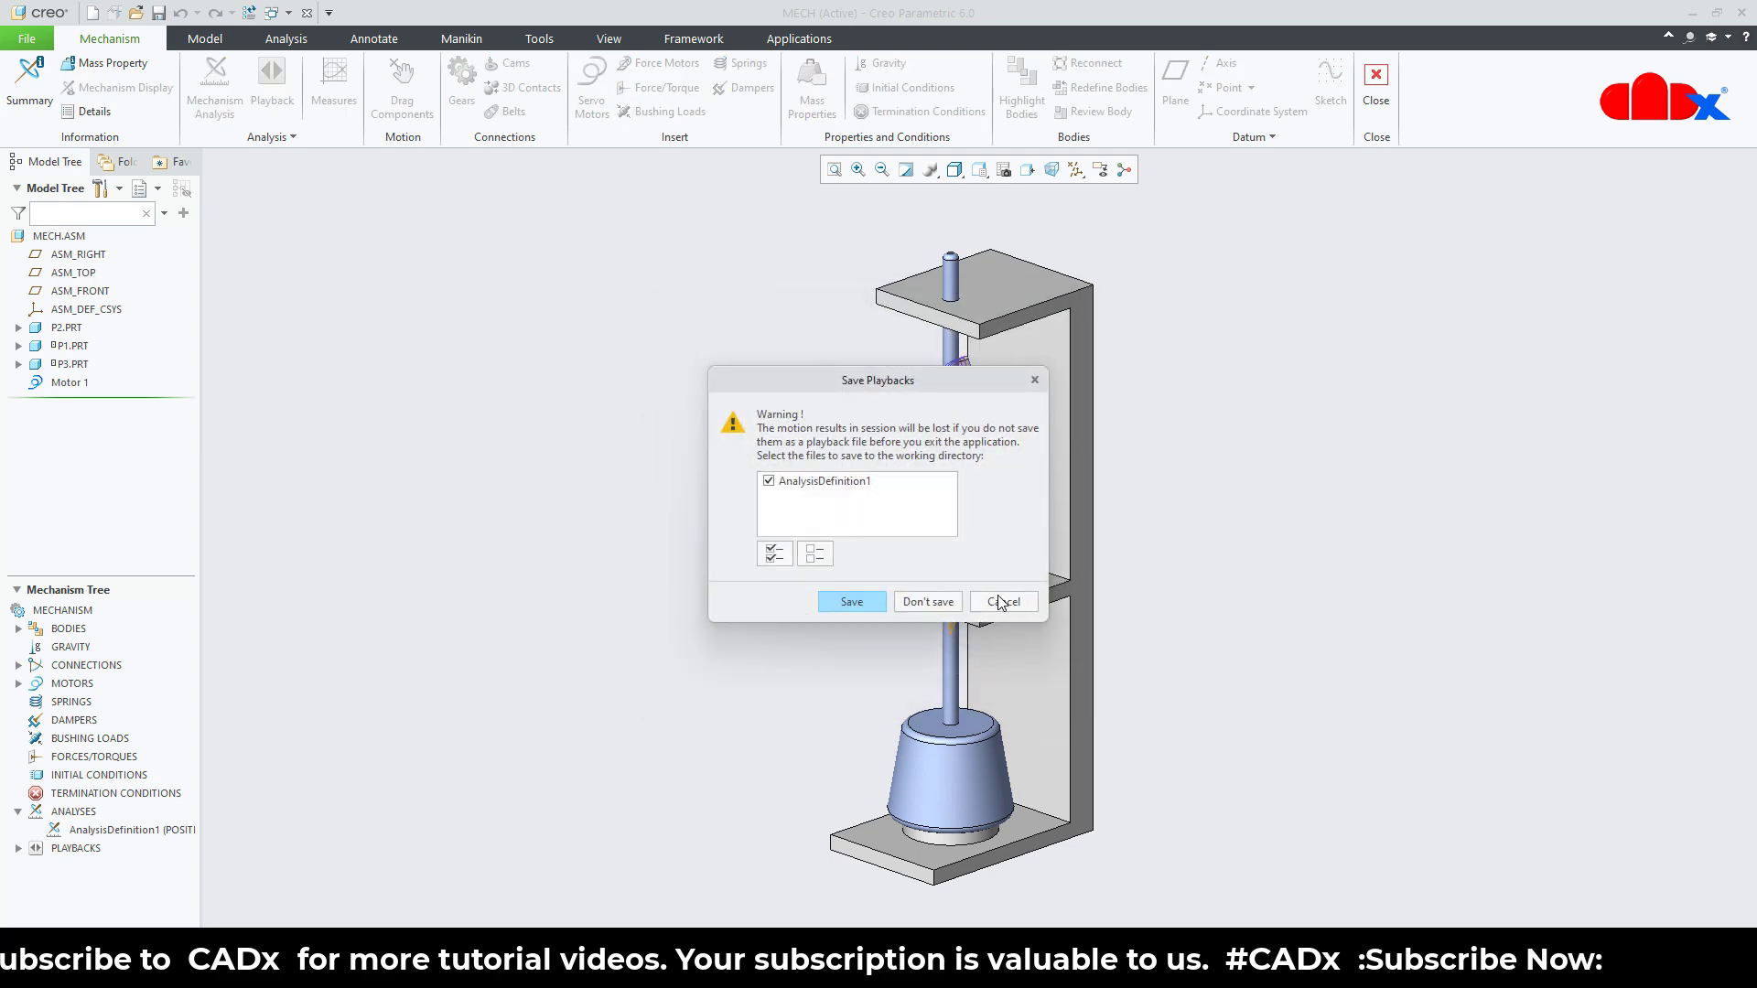
pyautogui.click(932, 601)
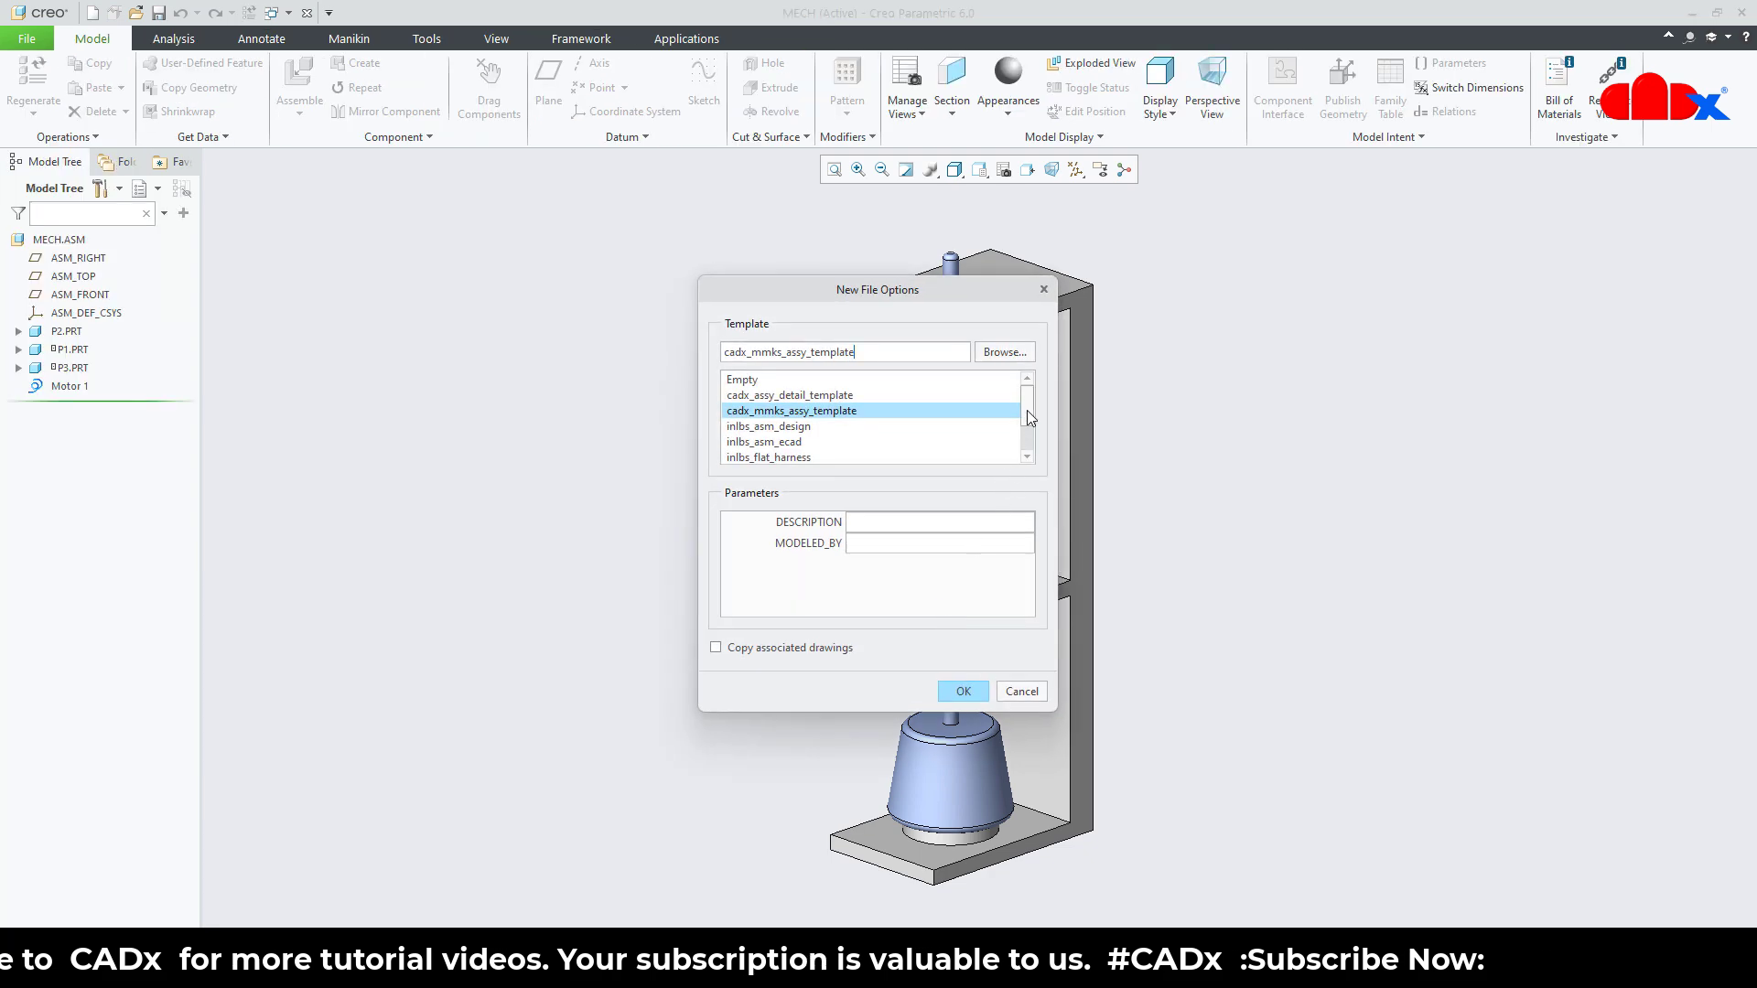
pyautogui.scroll(-3, 1028, 445)
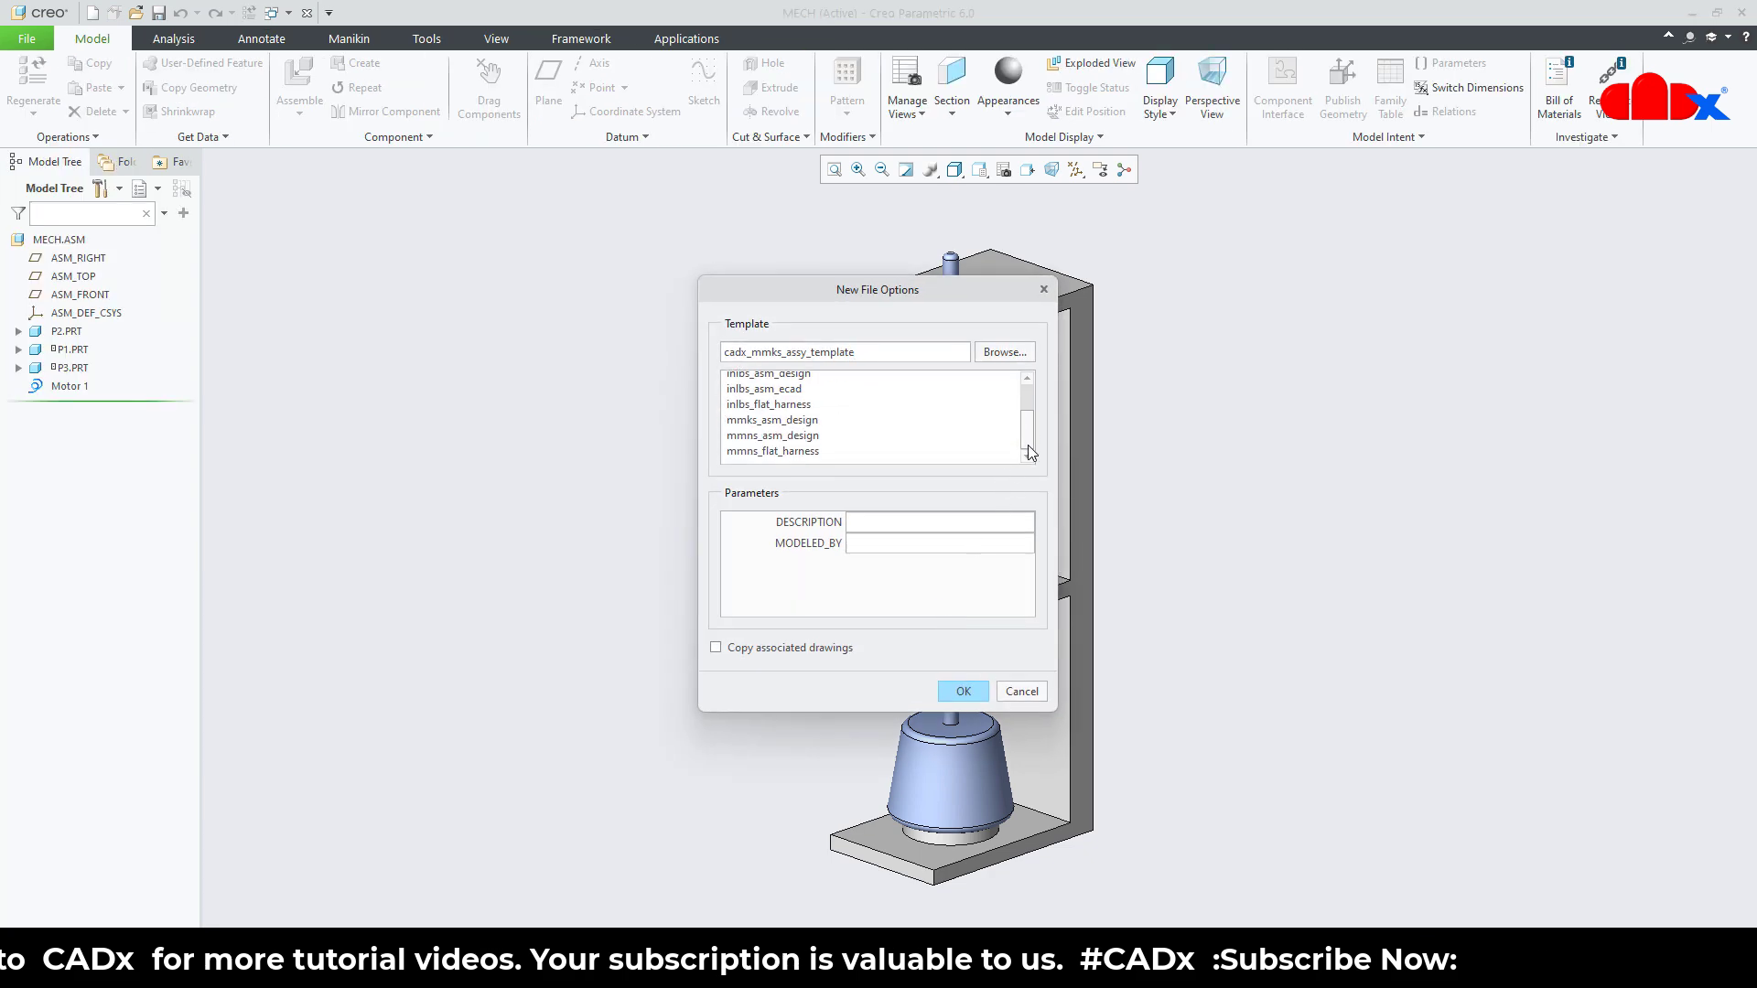
pyautogui.click(802, 427)
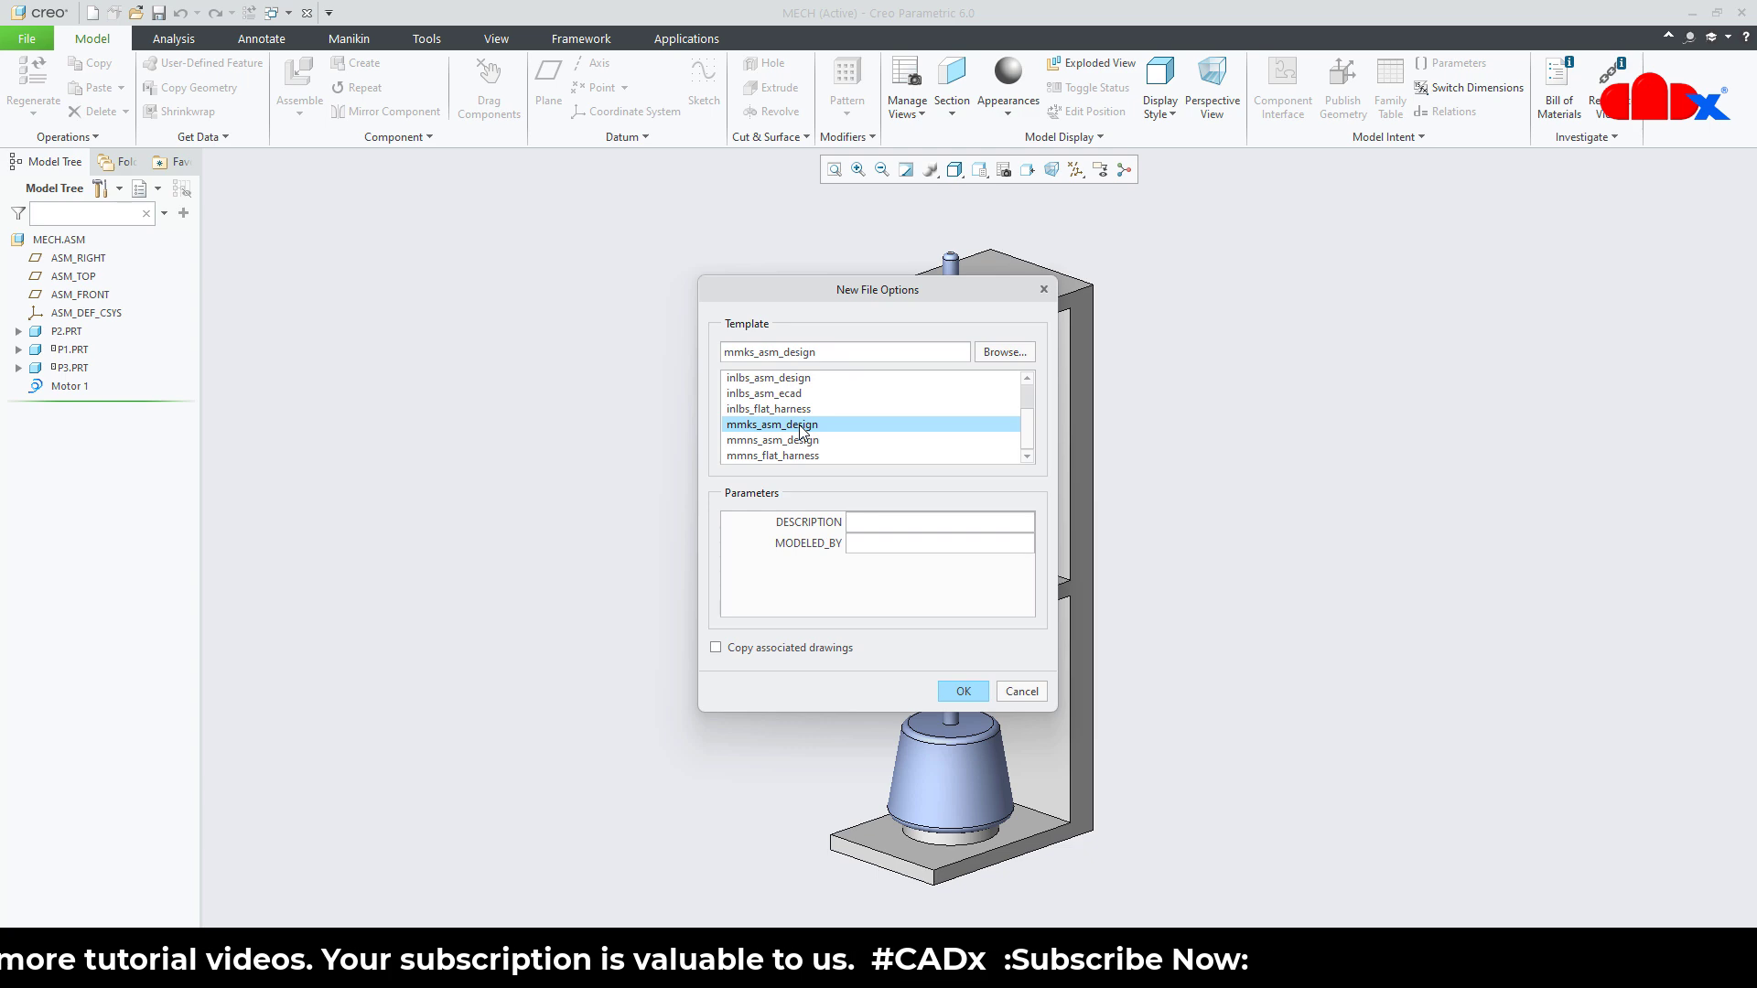
pyautogui.click(960, 694)
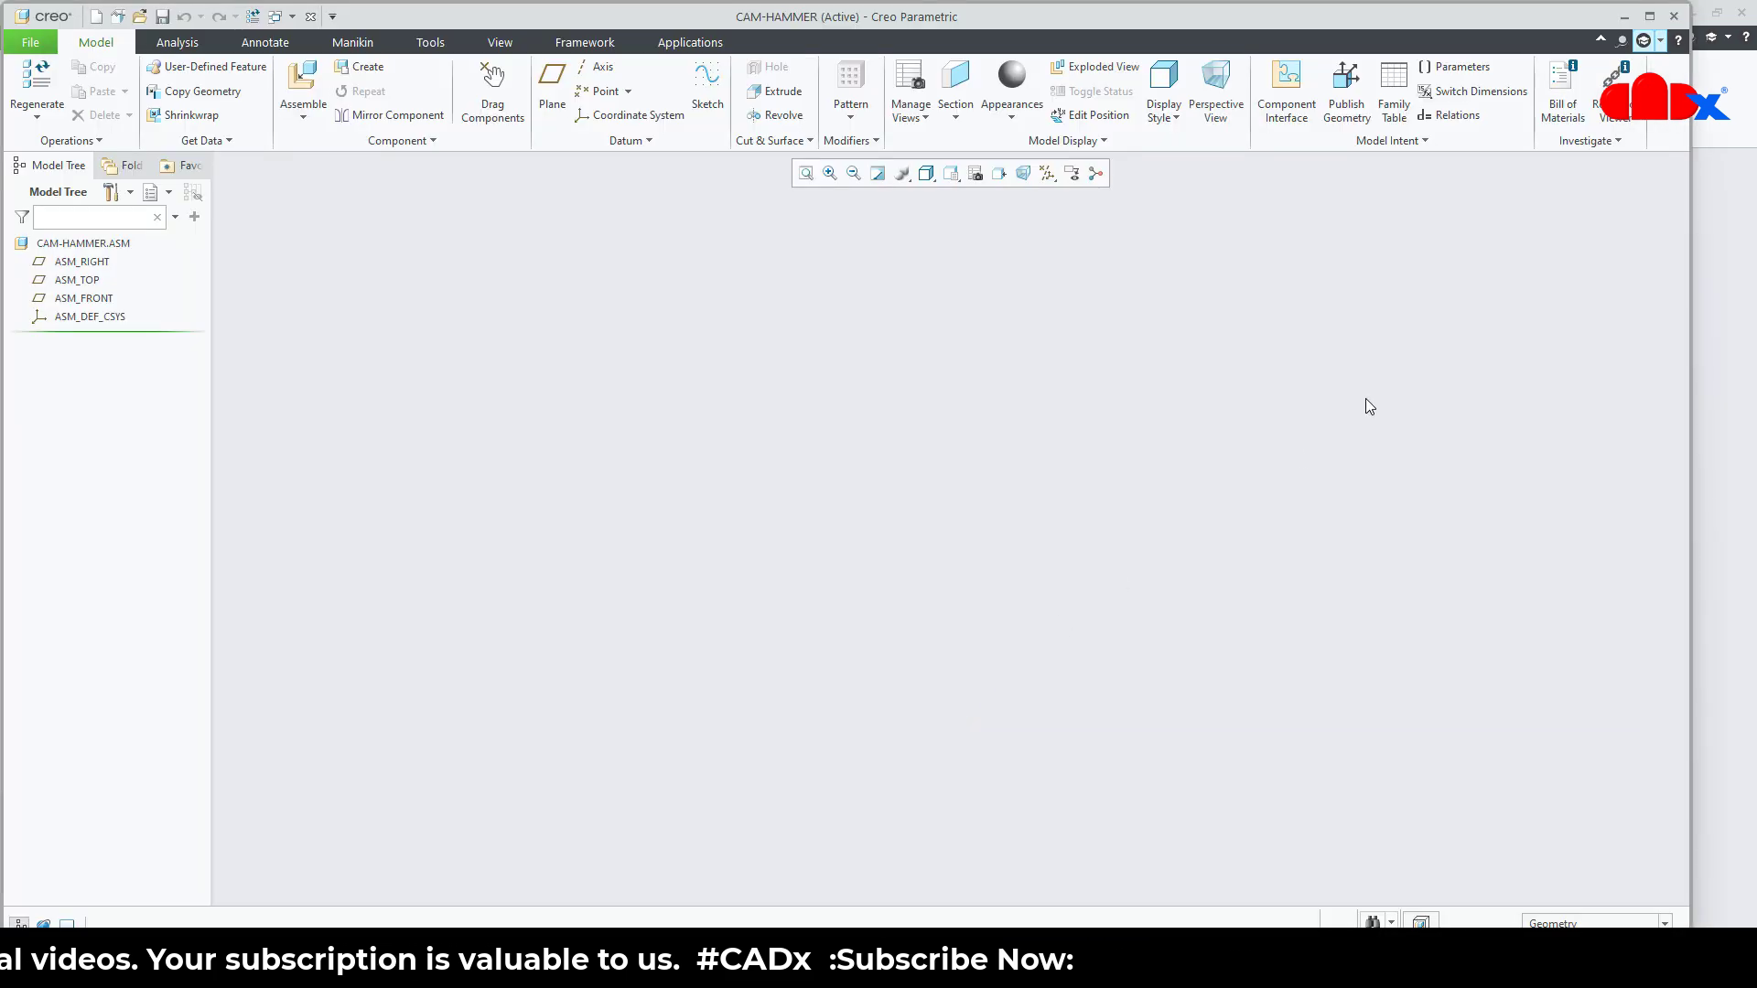
# - Maximize the new assembly window and turn on the display of all datum axes, points, coordinate systems and planes
pyautogui.click(1650, 16)
pyautogui.click(1079, 169)
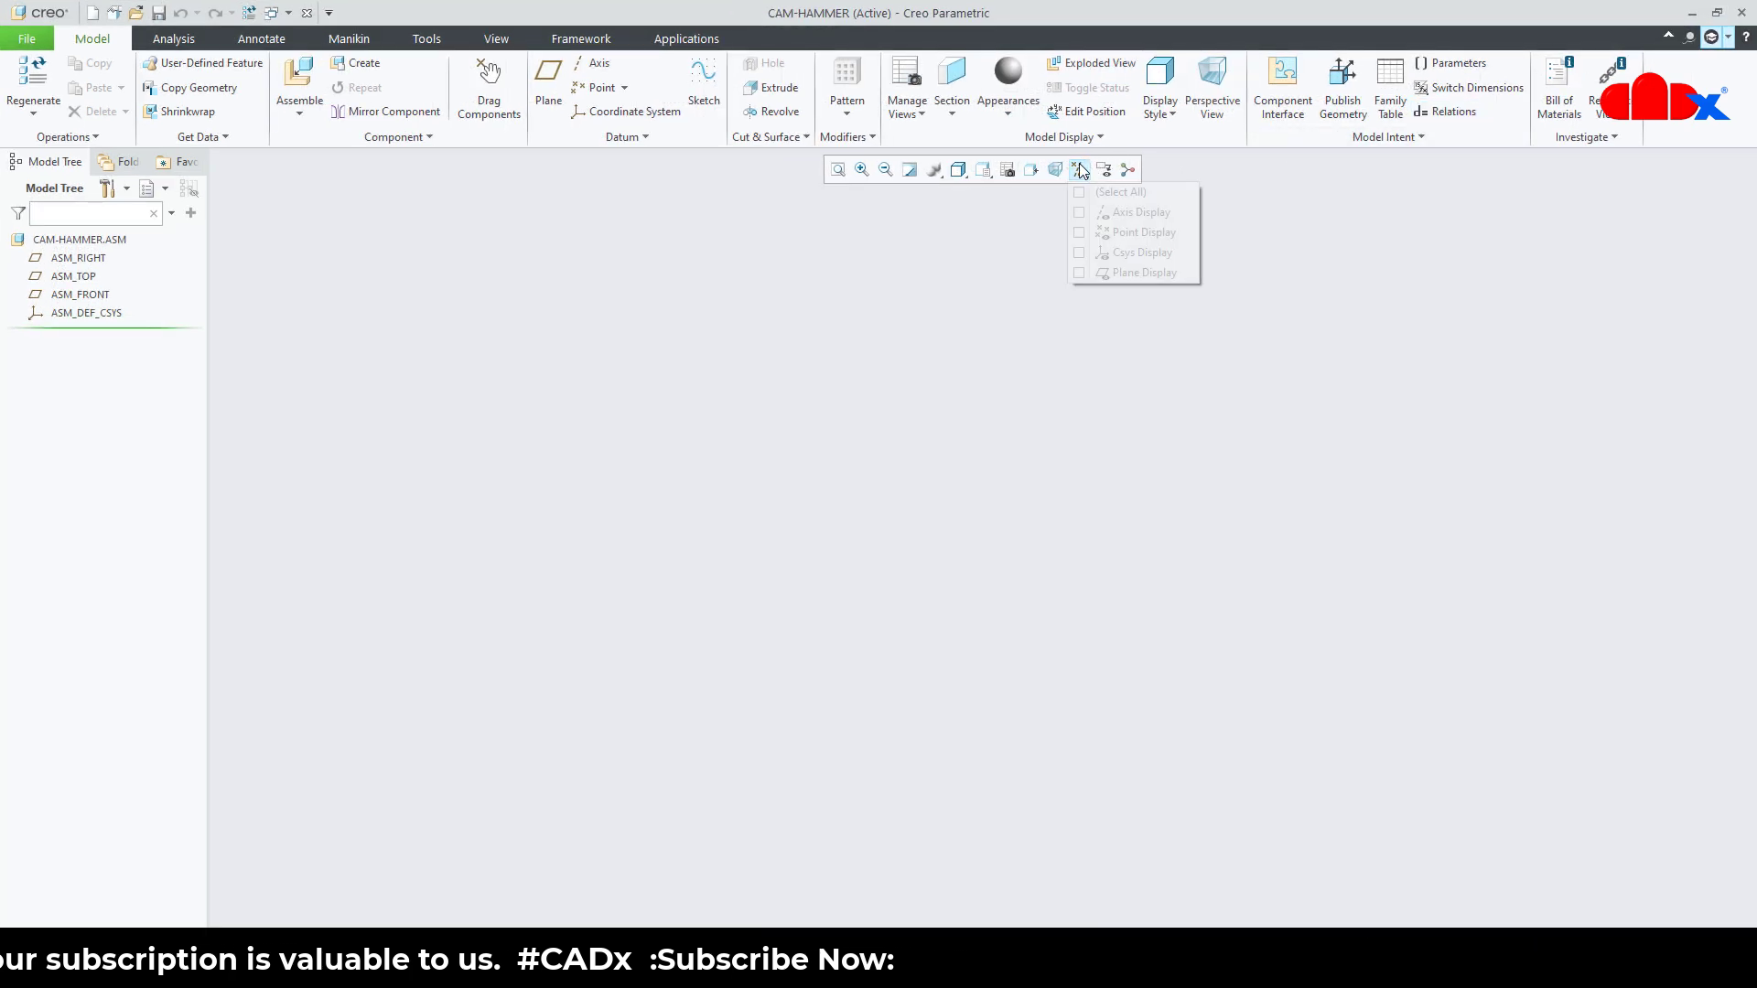
pyautogui.click(1077, 192)
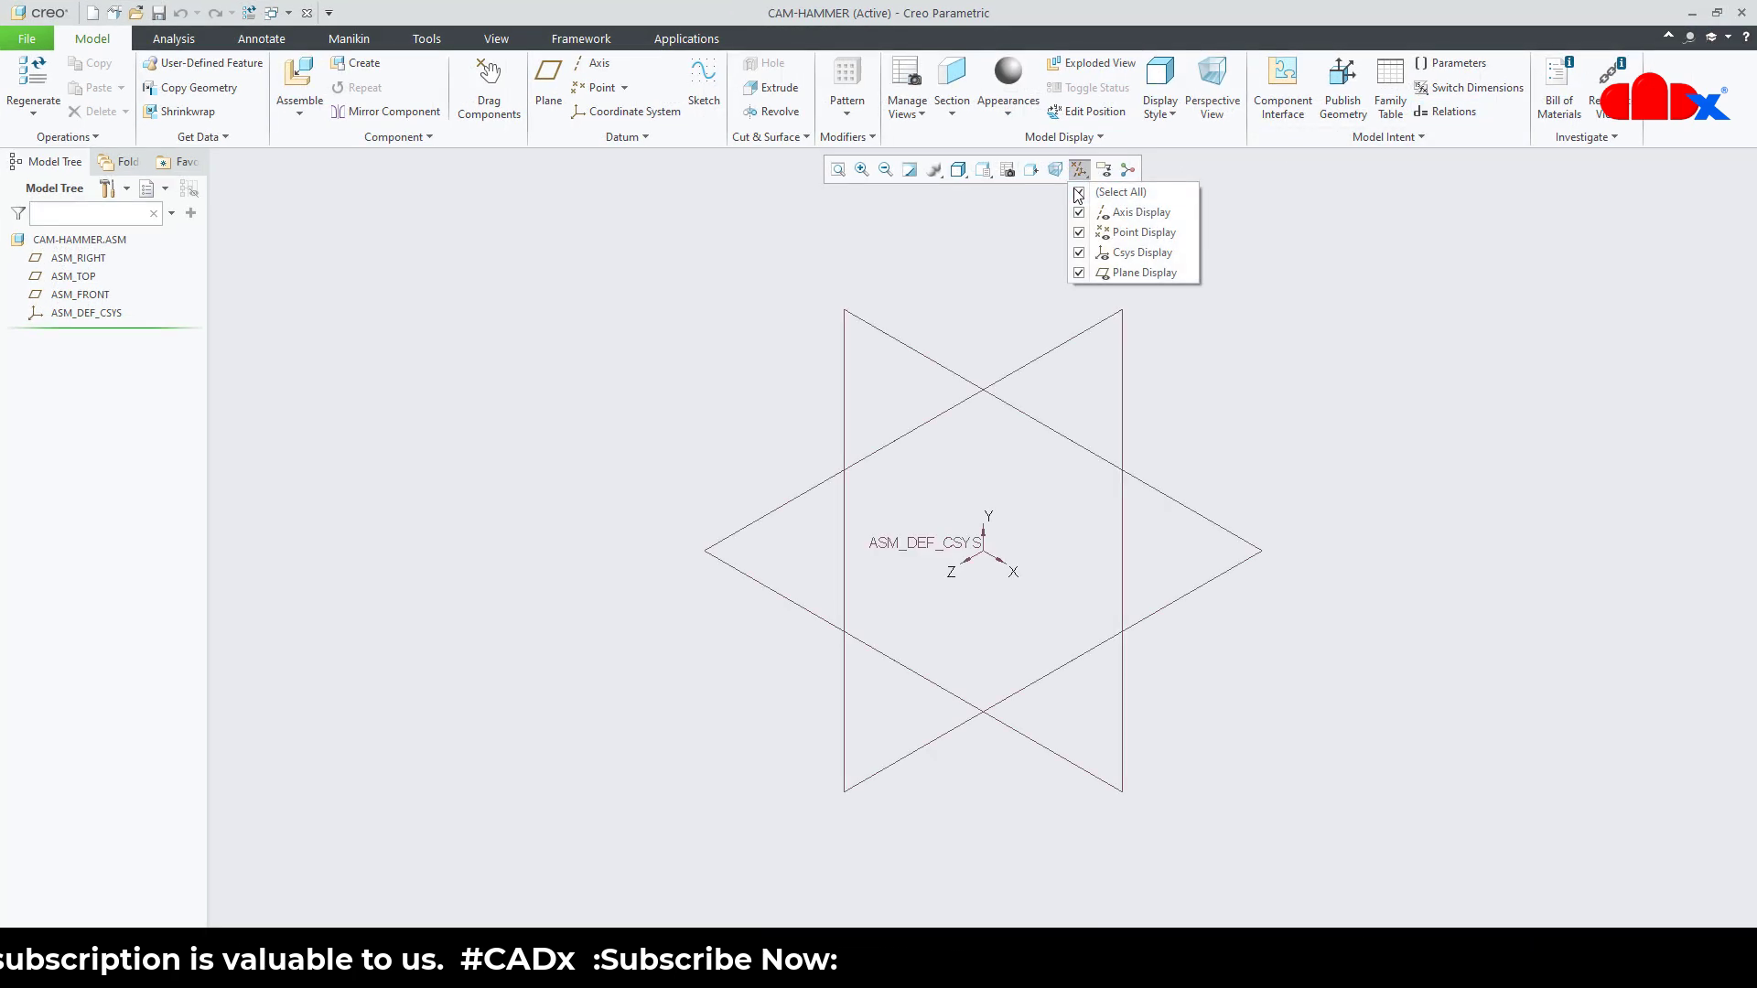
pyautogui.click(1030, 796)
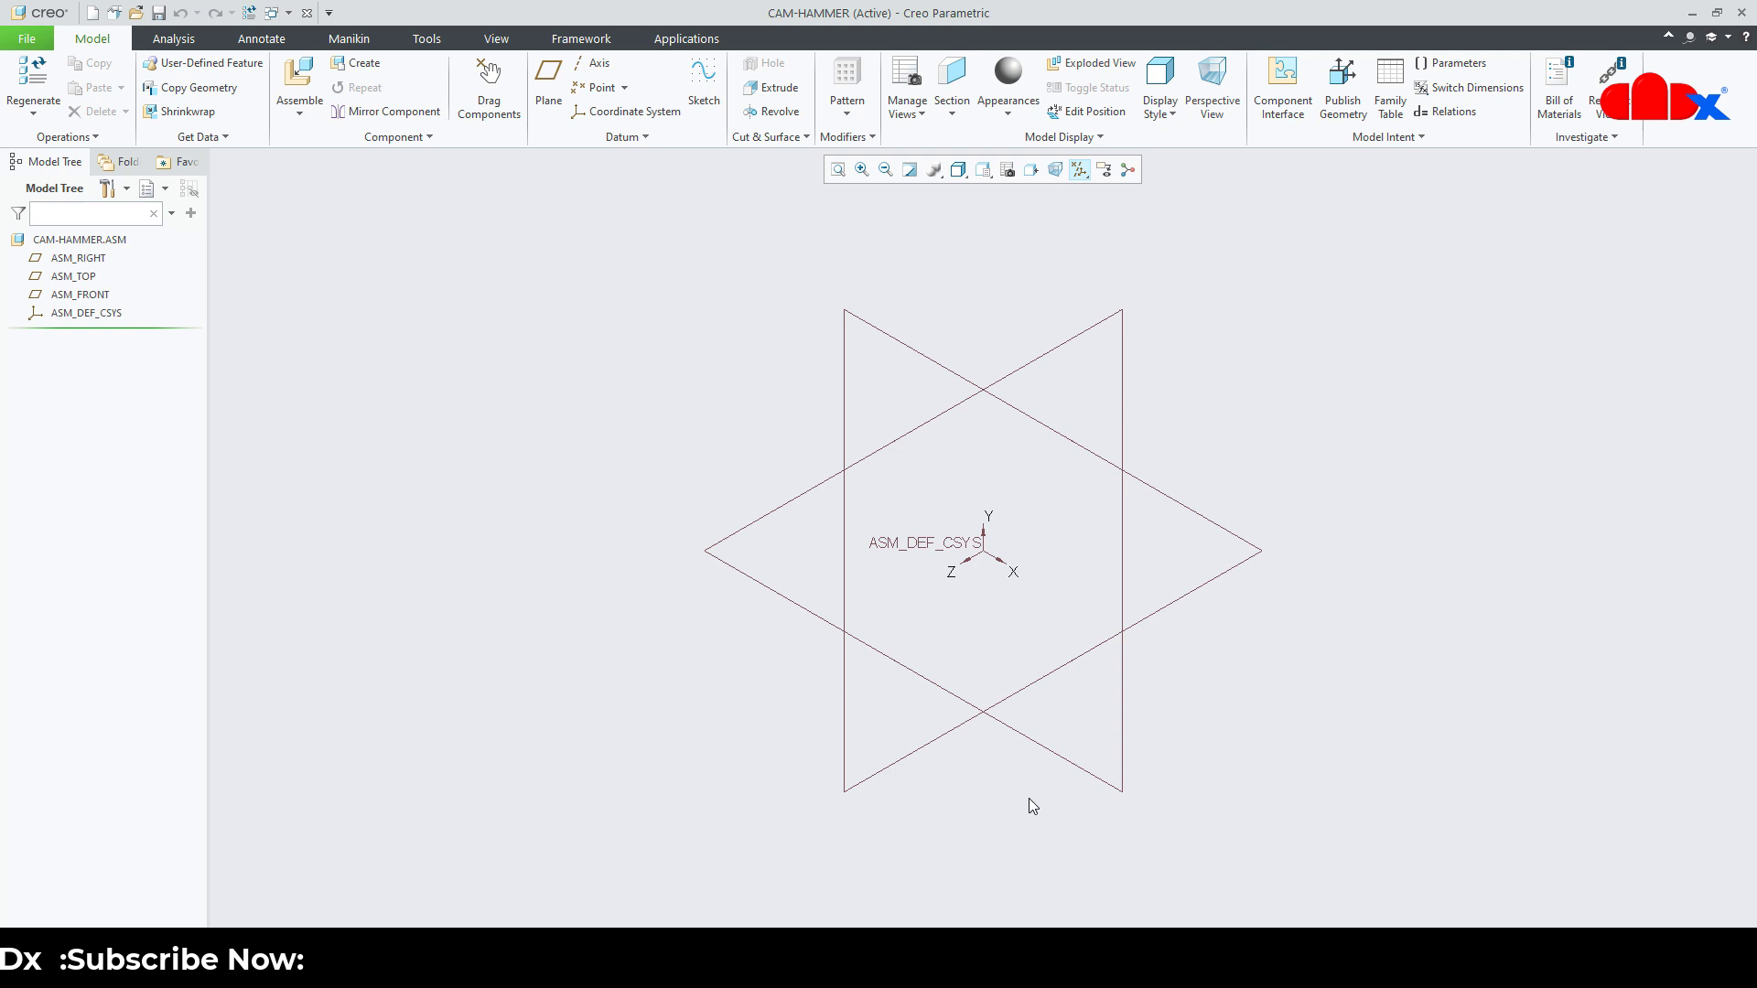
# - Create a solid part component named frame, copied from the cadx_mmks_solid_template.prt template
pyautogui.click(357, 70)
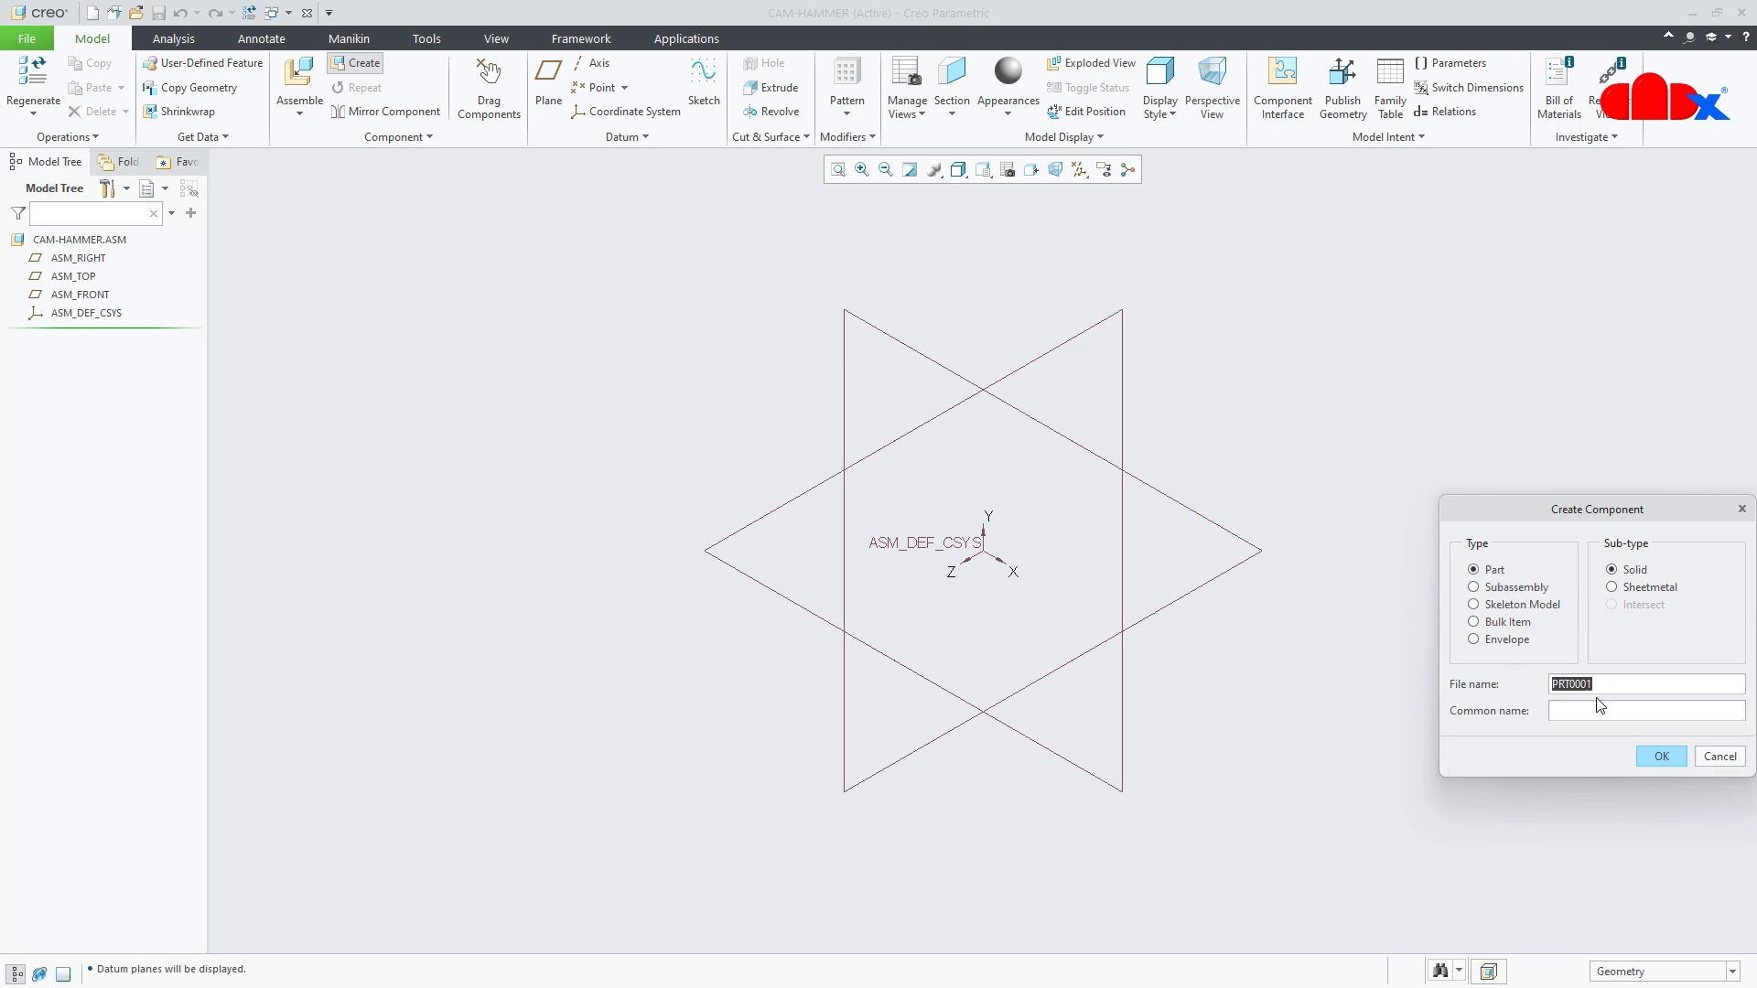
pyautogui.write('frame')
pyautogui.click(1658, 757)
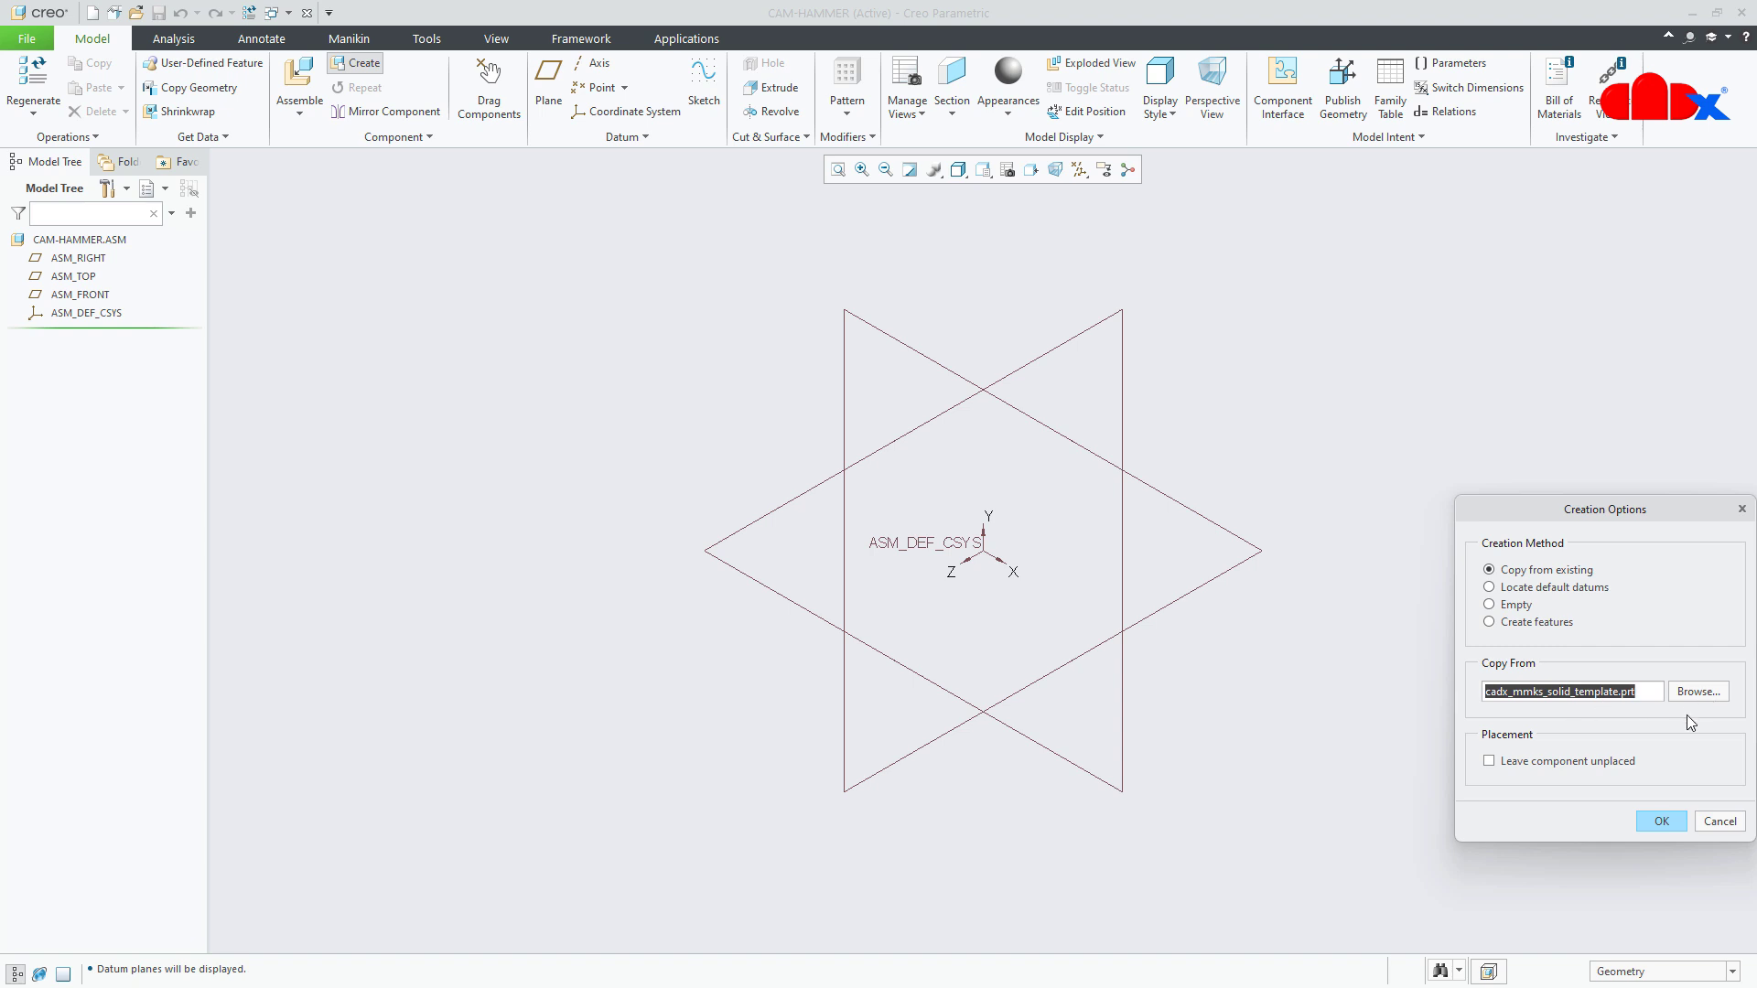
pyautogui.click(1663, 823)
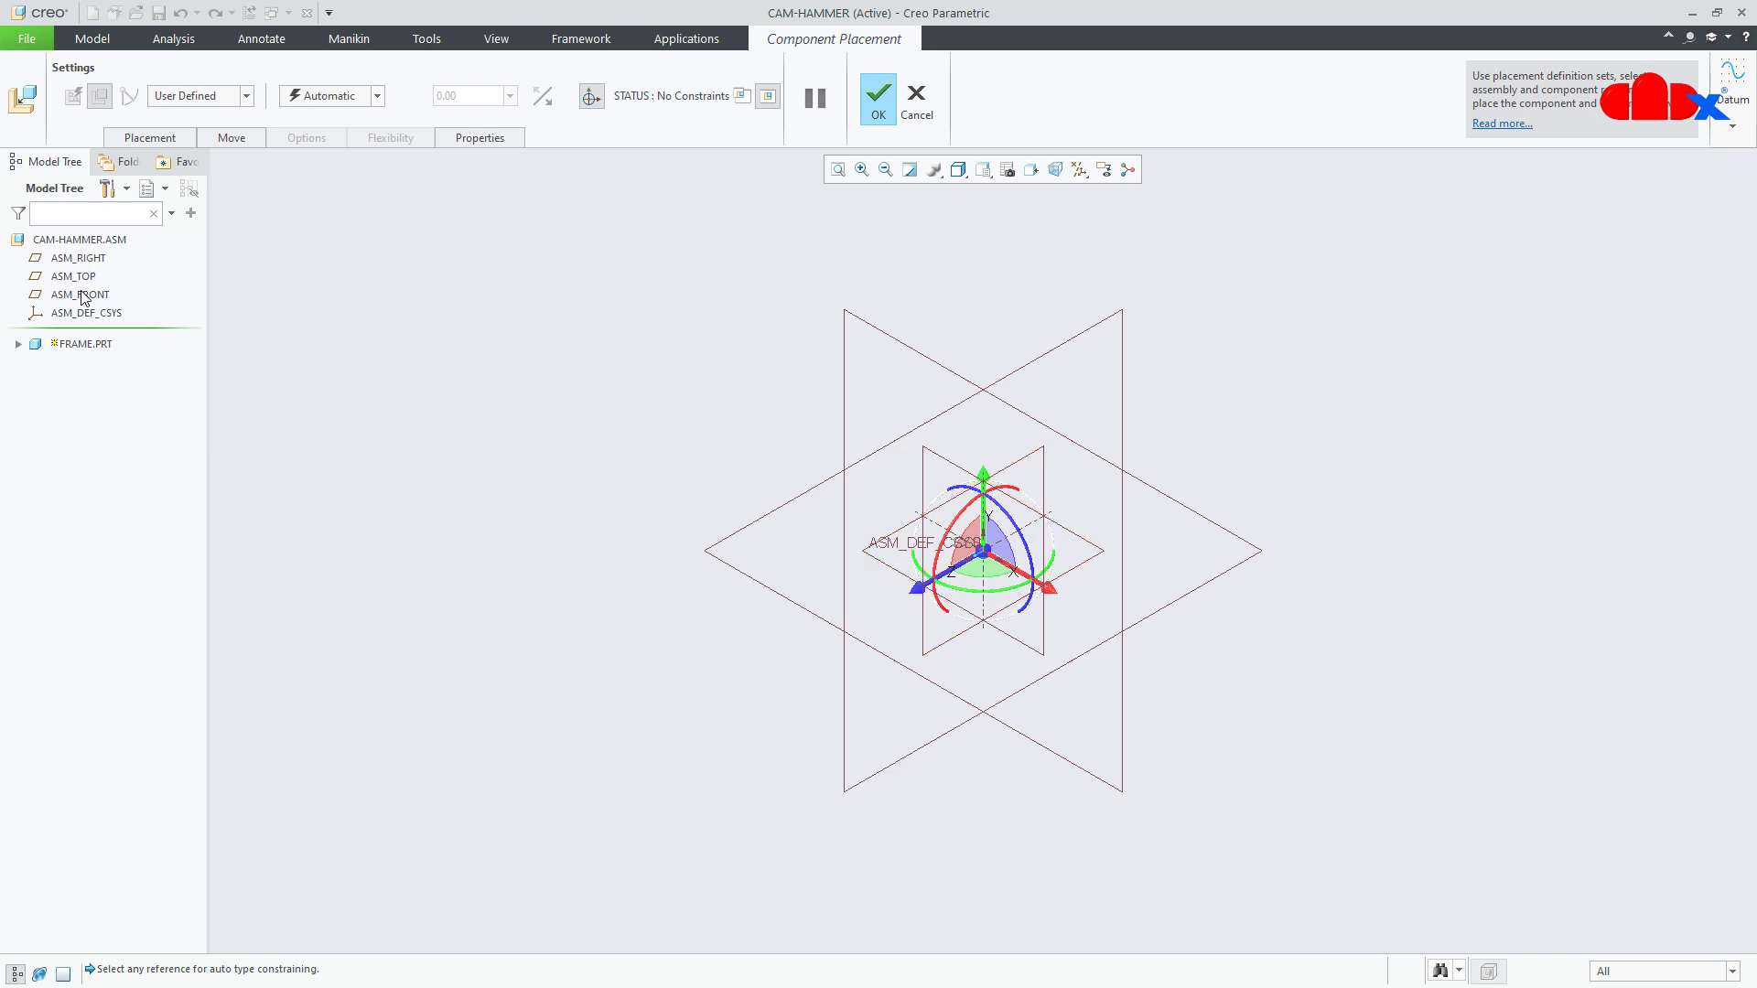
# - Place the frame part in the assembly with the Default constraint
pyautogui.click(329, 96)
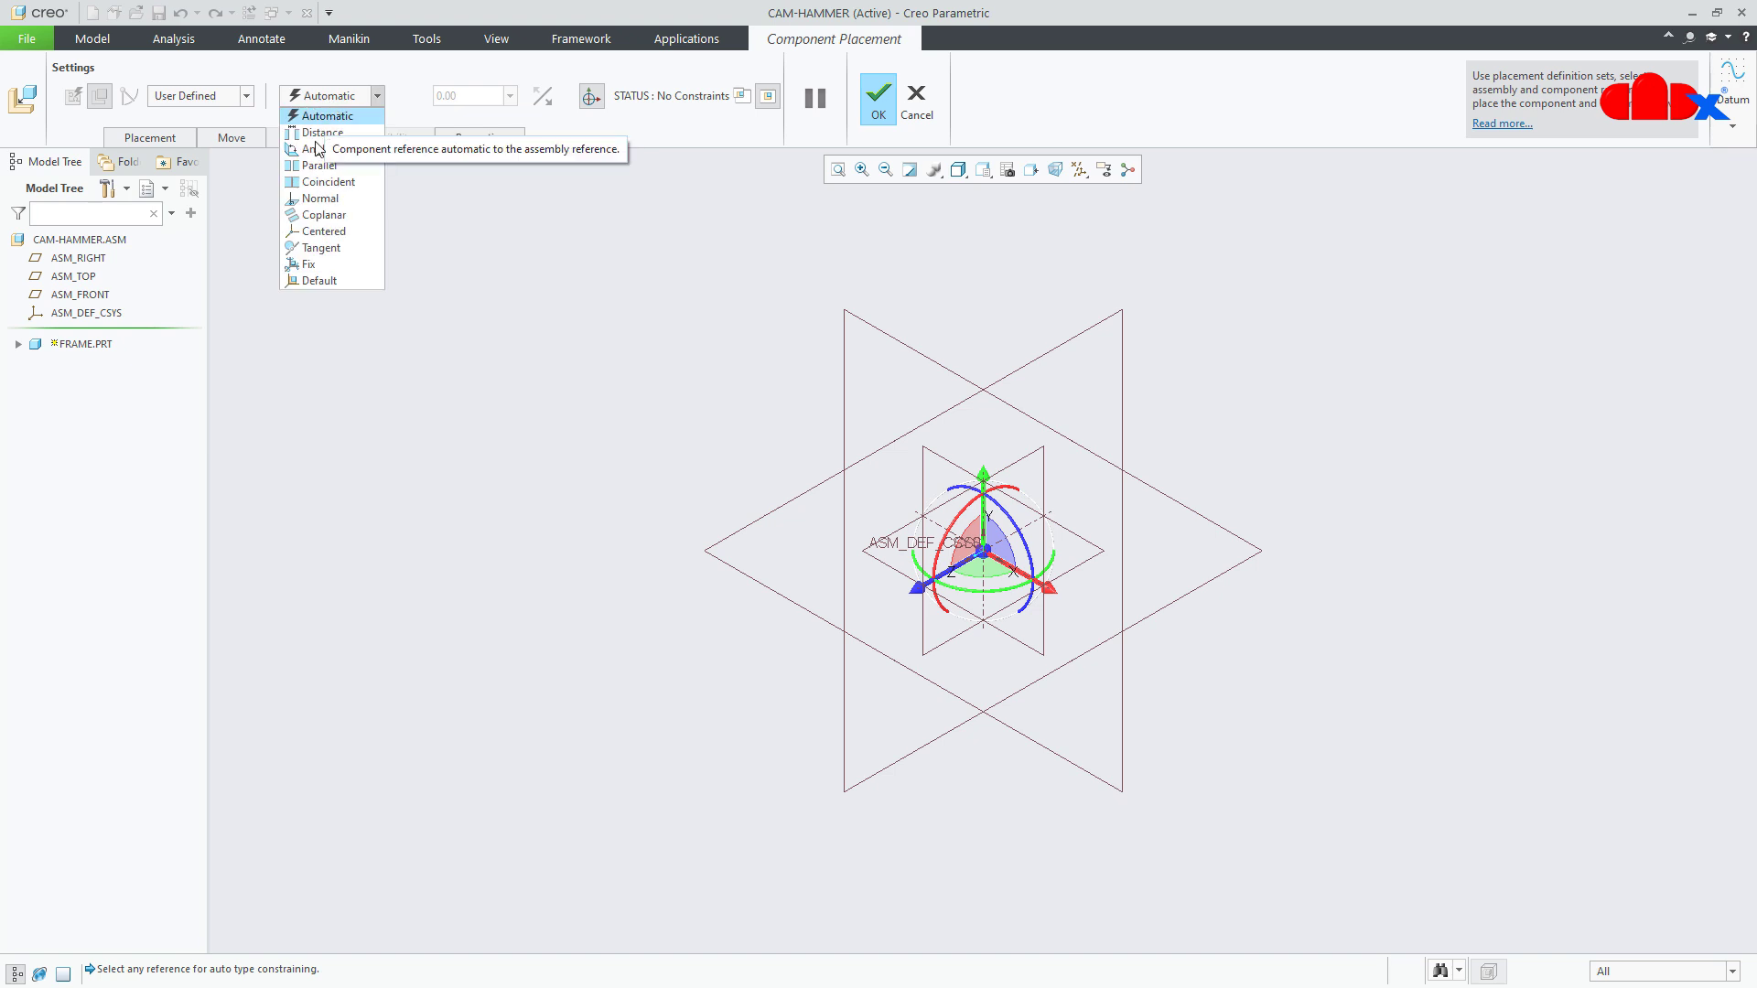
pyautogui.click(312, 281)
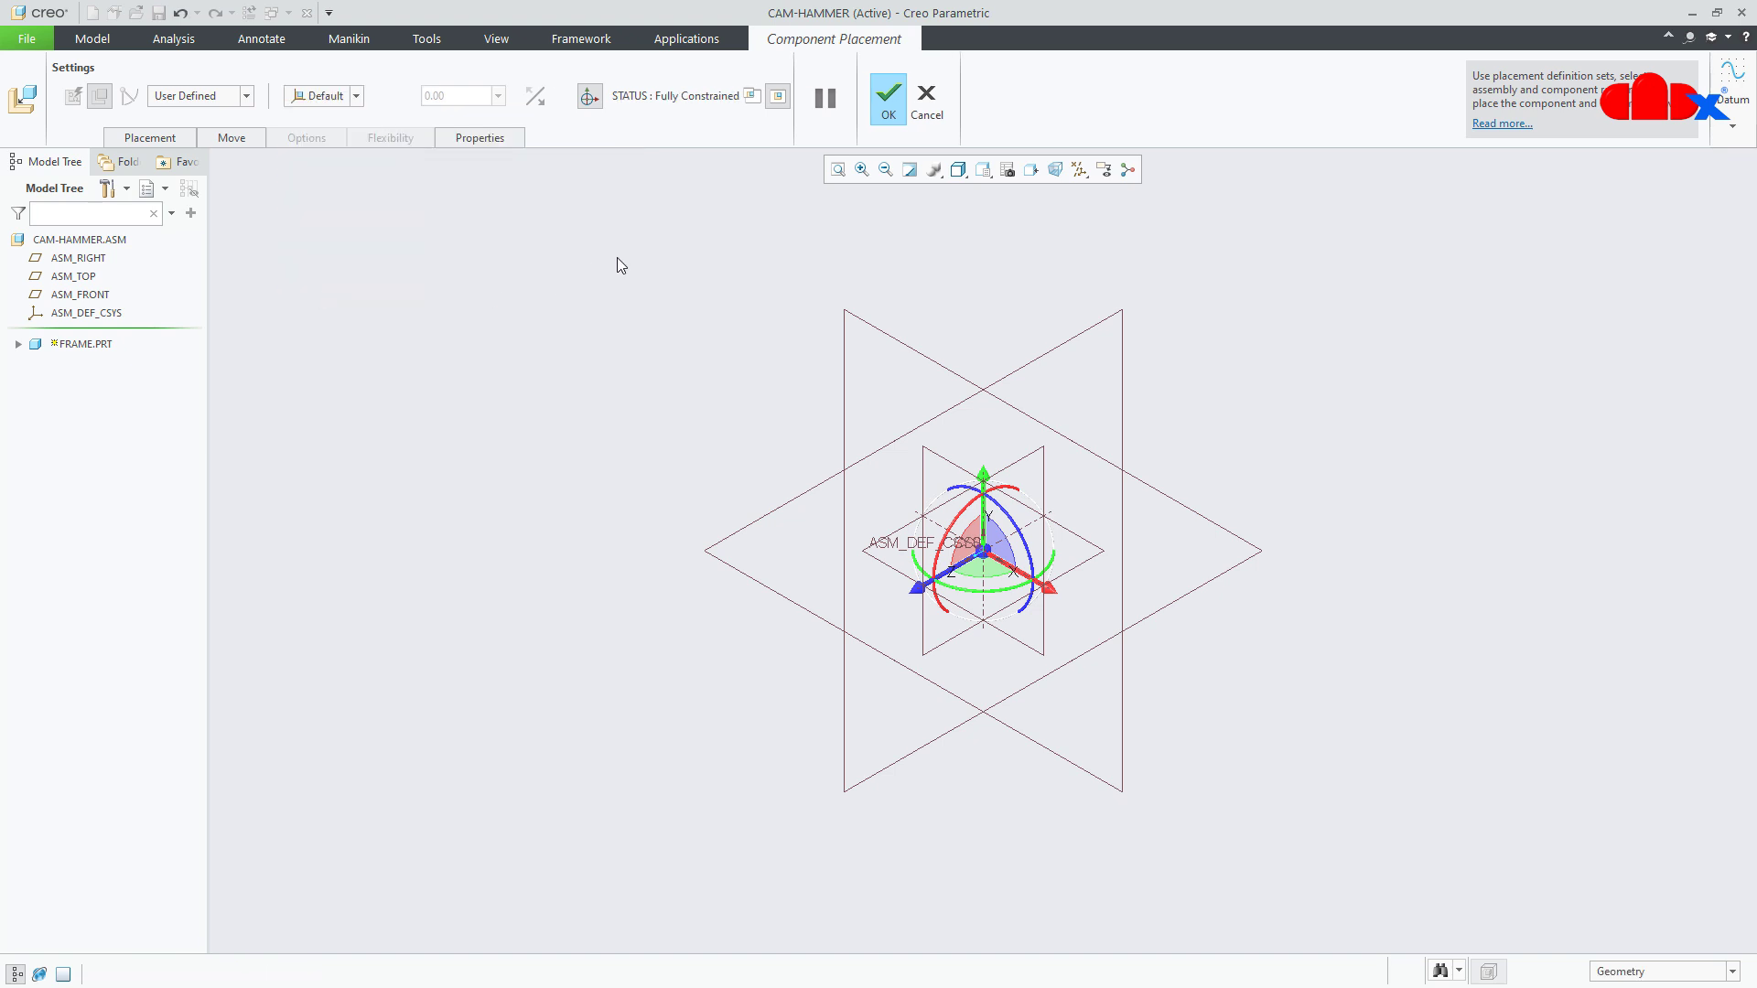
pyautogui.click(882, 101)
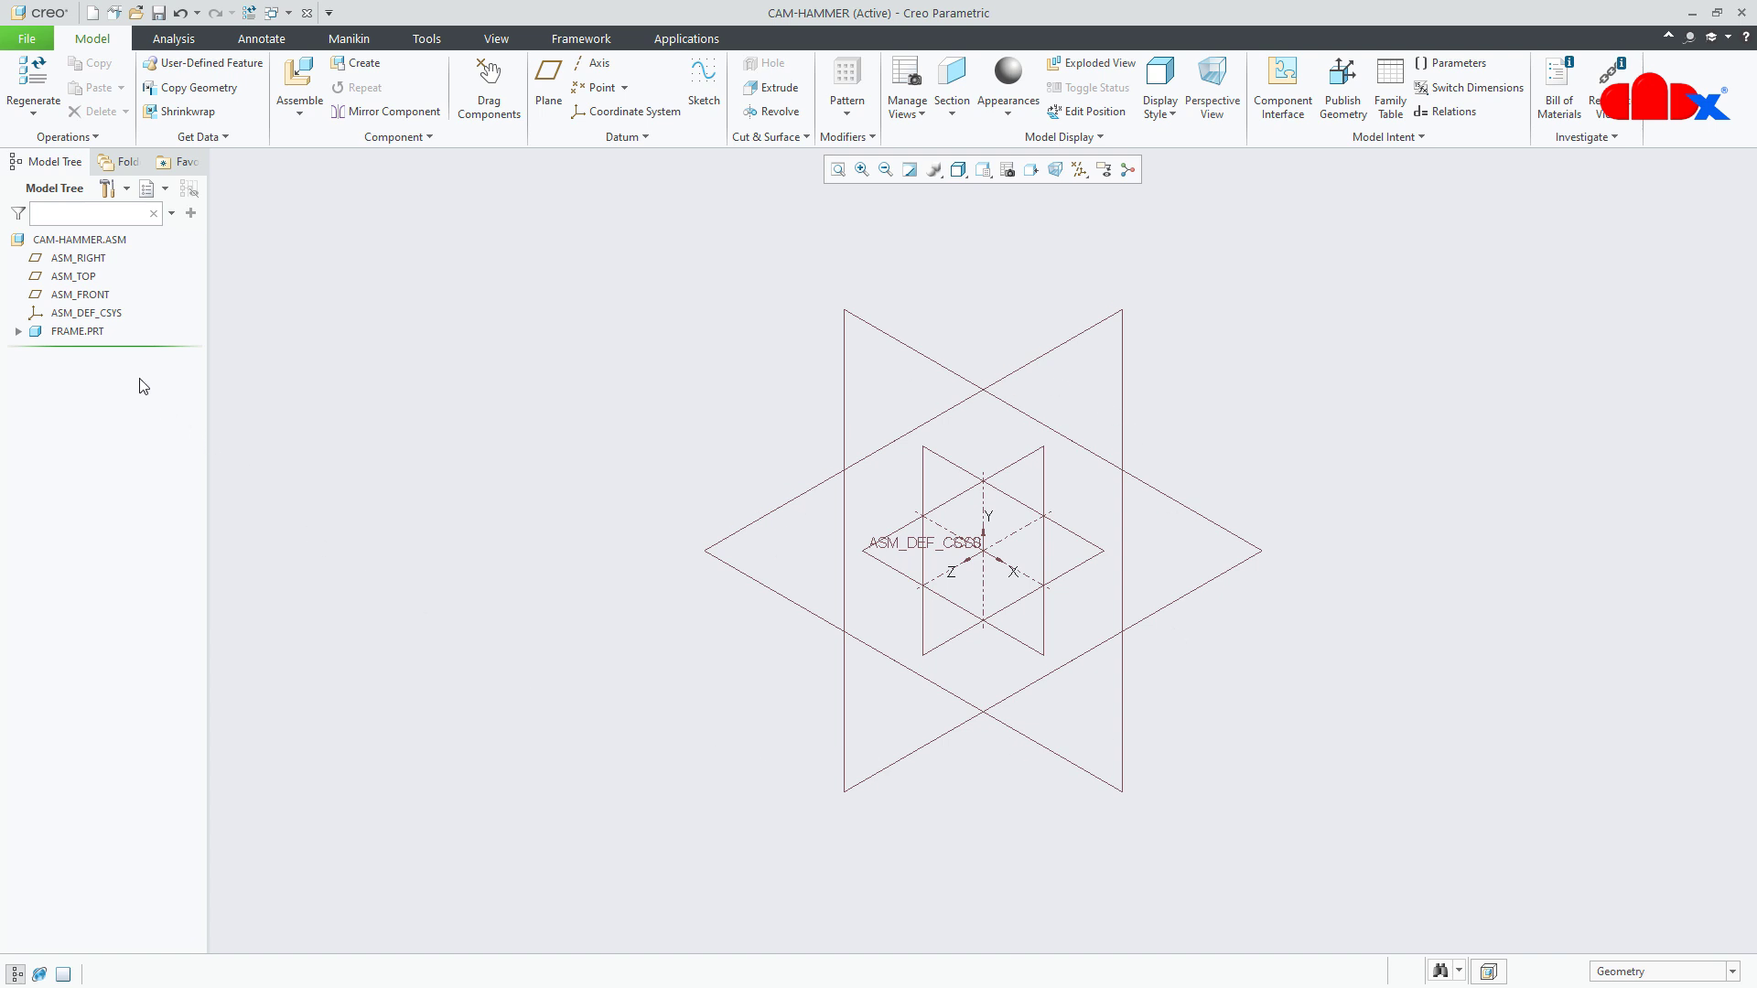
# - Activate FRAME.PRT for editing and show the datum plane name tags
pyautogui.click(87, 332)
pyautogui.click(112, 247)
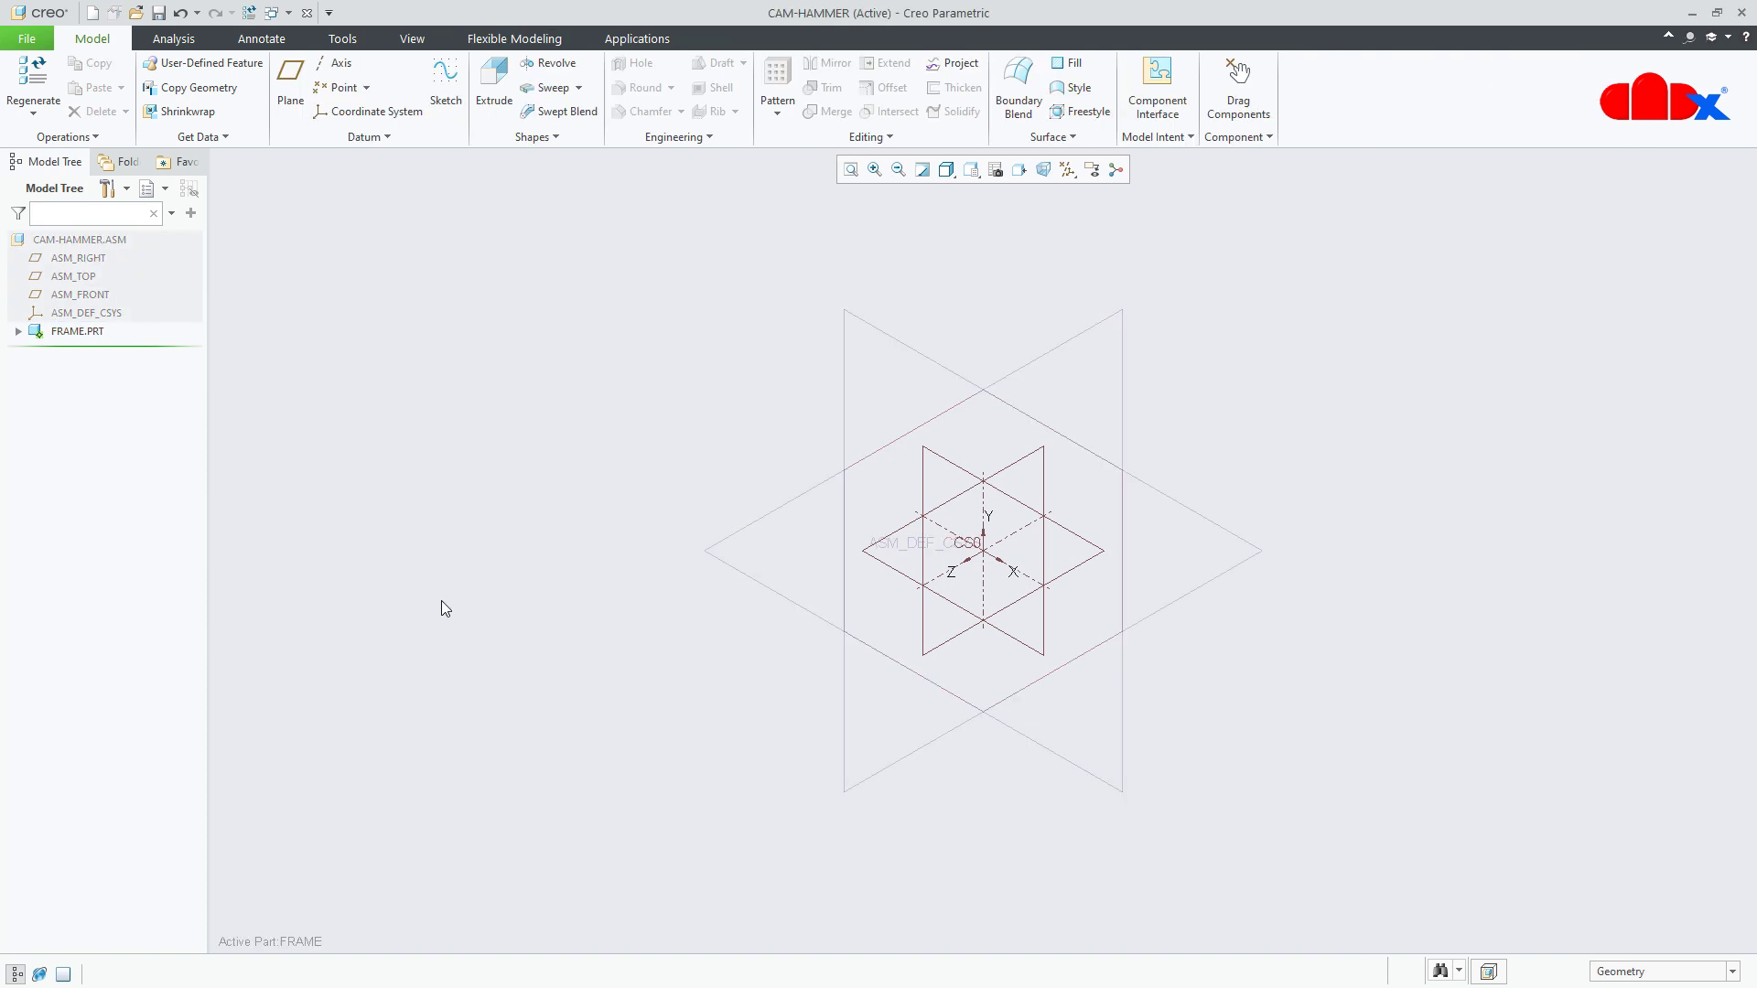
pyautogui.click(411, 41)
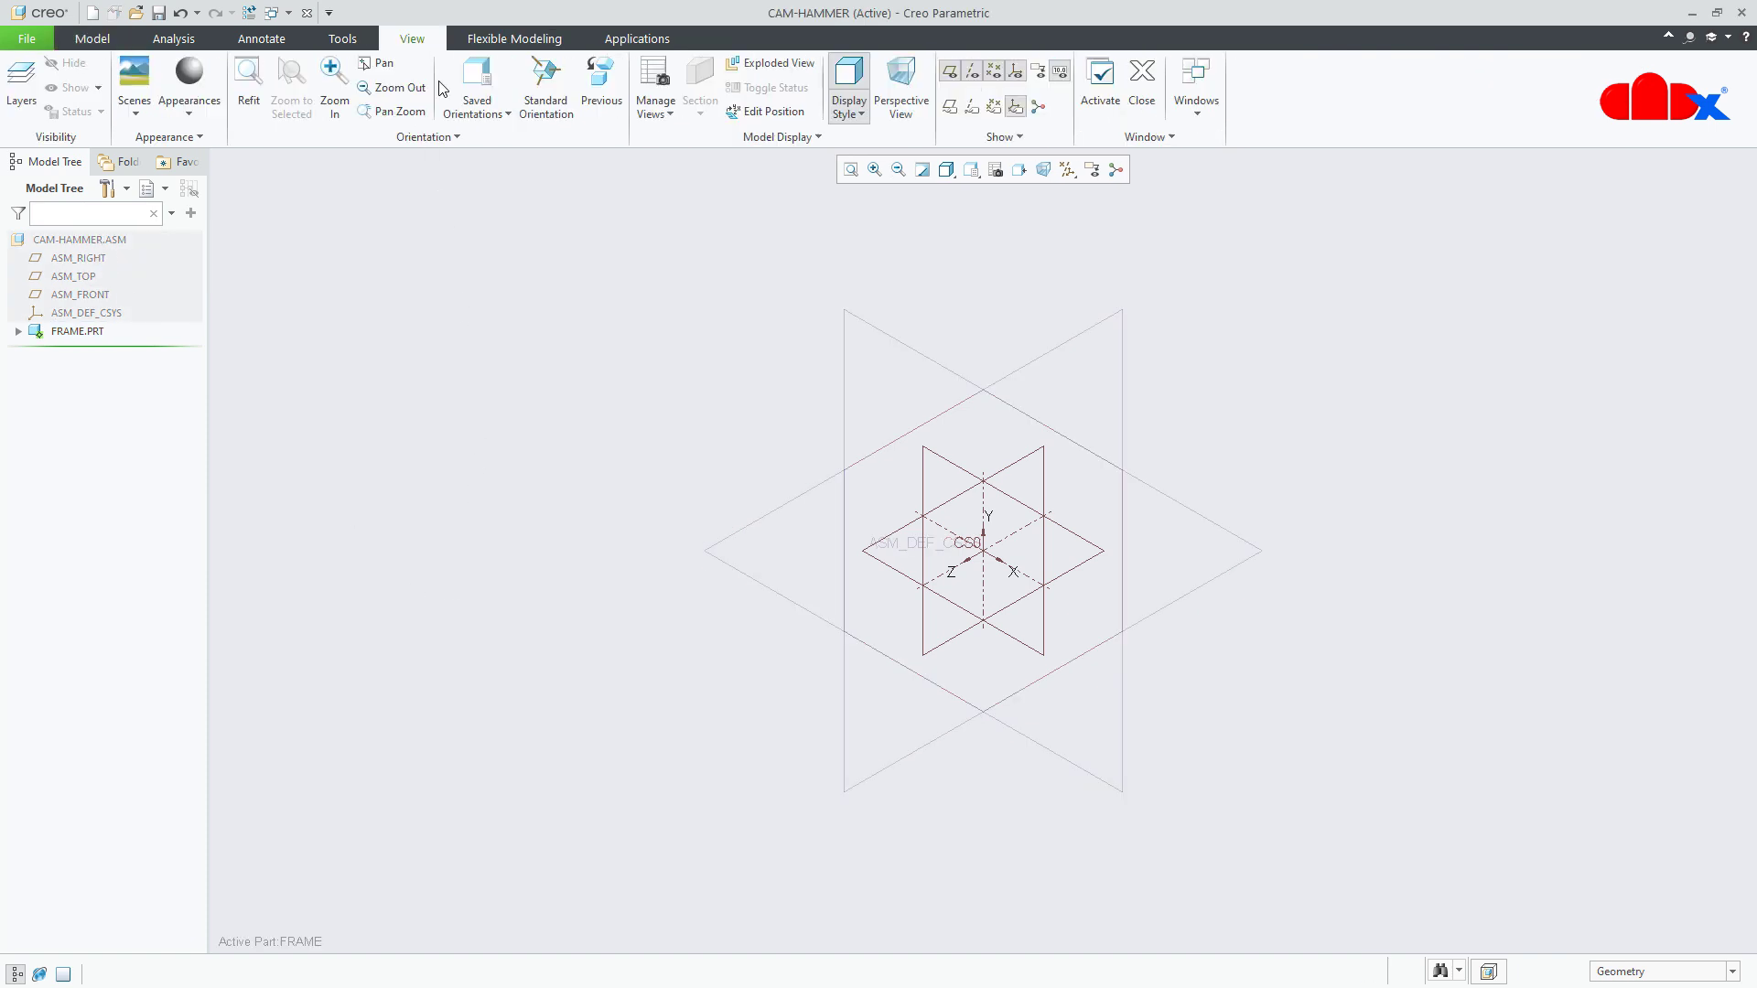
pyautogui.click(950, 107)
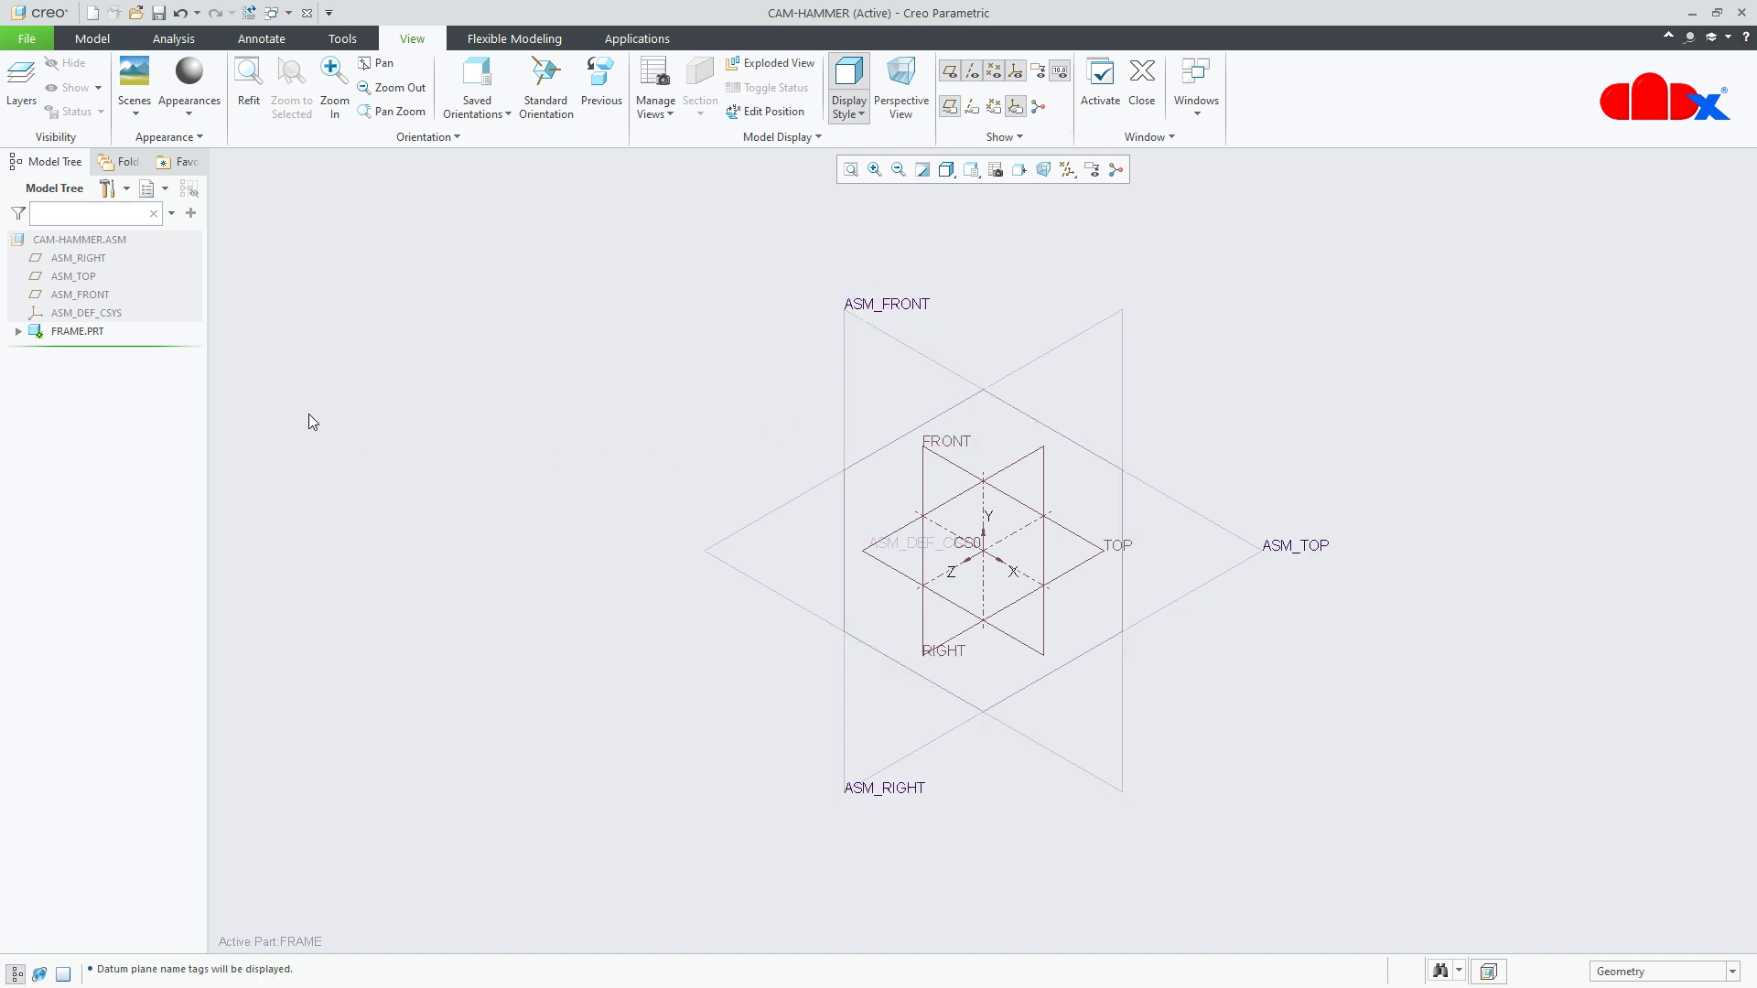
# - Hide the assembly datums ASM_RIGHT, ASM_TOP, ASM_FRONT and ASM_DEF_CSYS
pyautogui.click(95, 313)
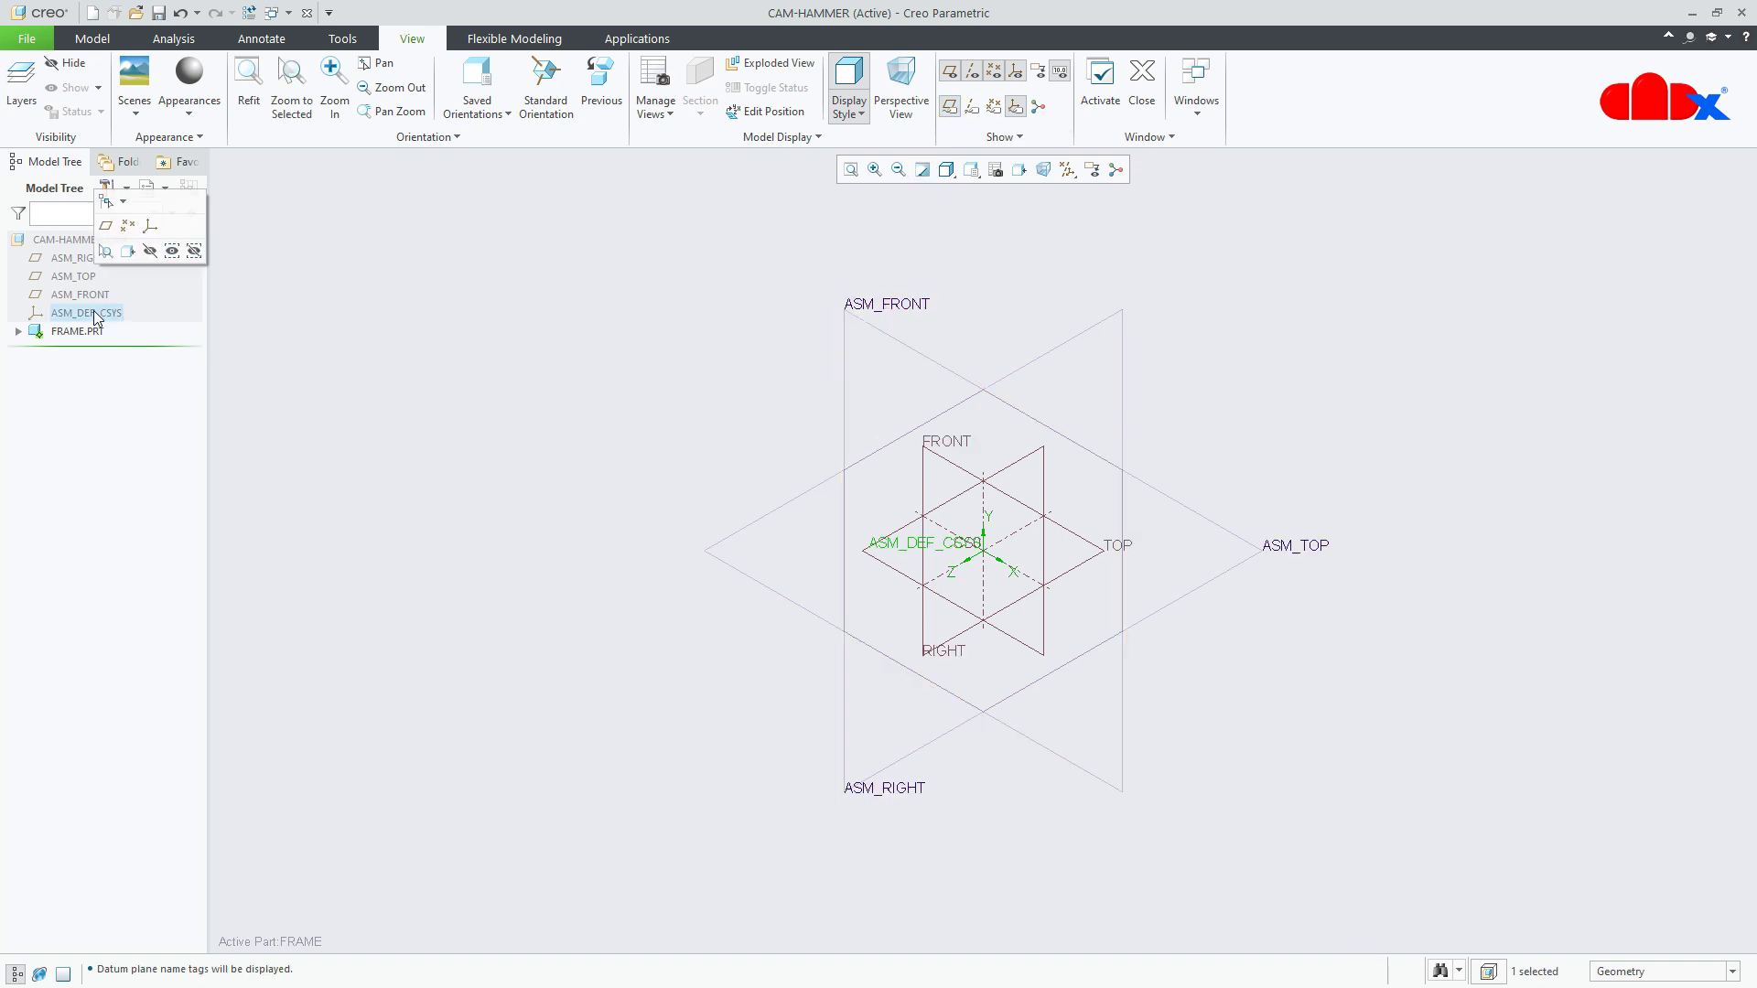
pyautogui.keyDown('shift'); pyautogui.click(66, 257); pyautogui.keyUp('shift')
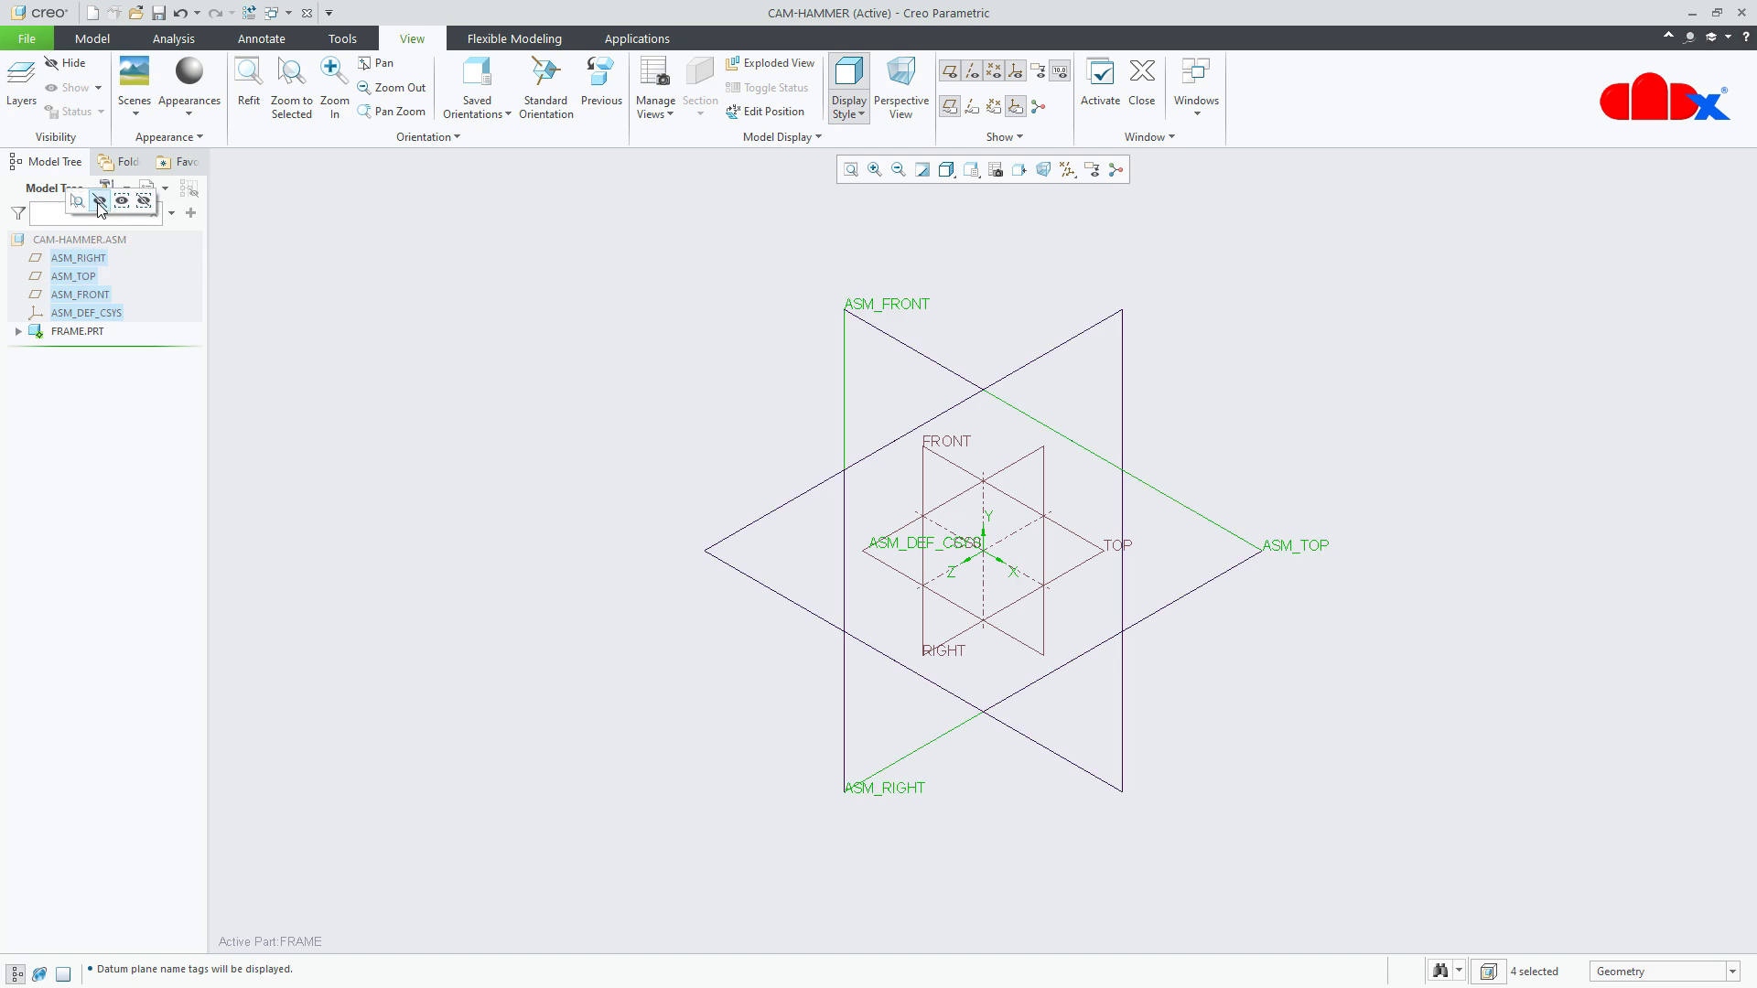
pyautogui.click(99, 202)
pyautogui.scroll(3, 980, 554)
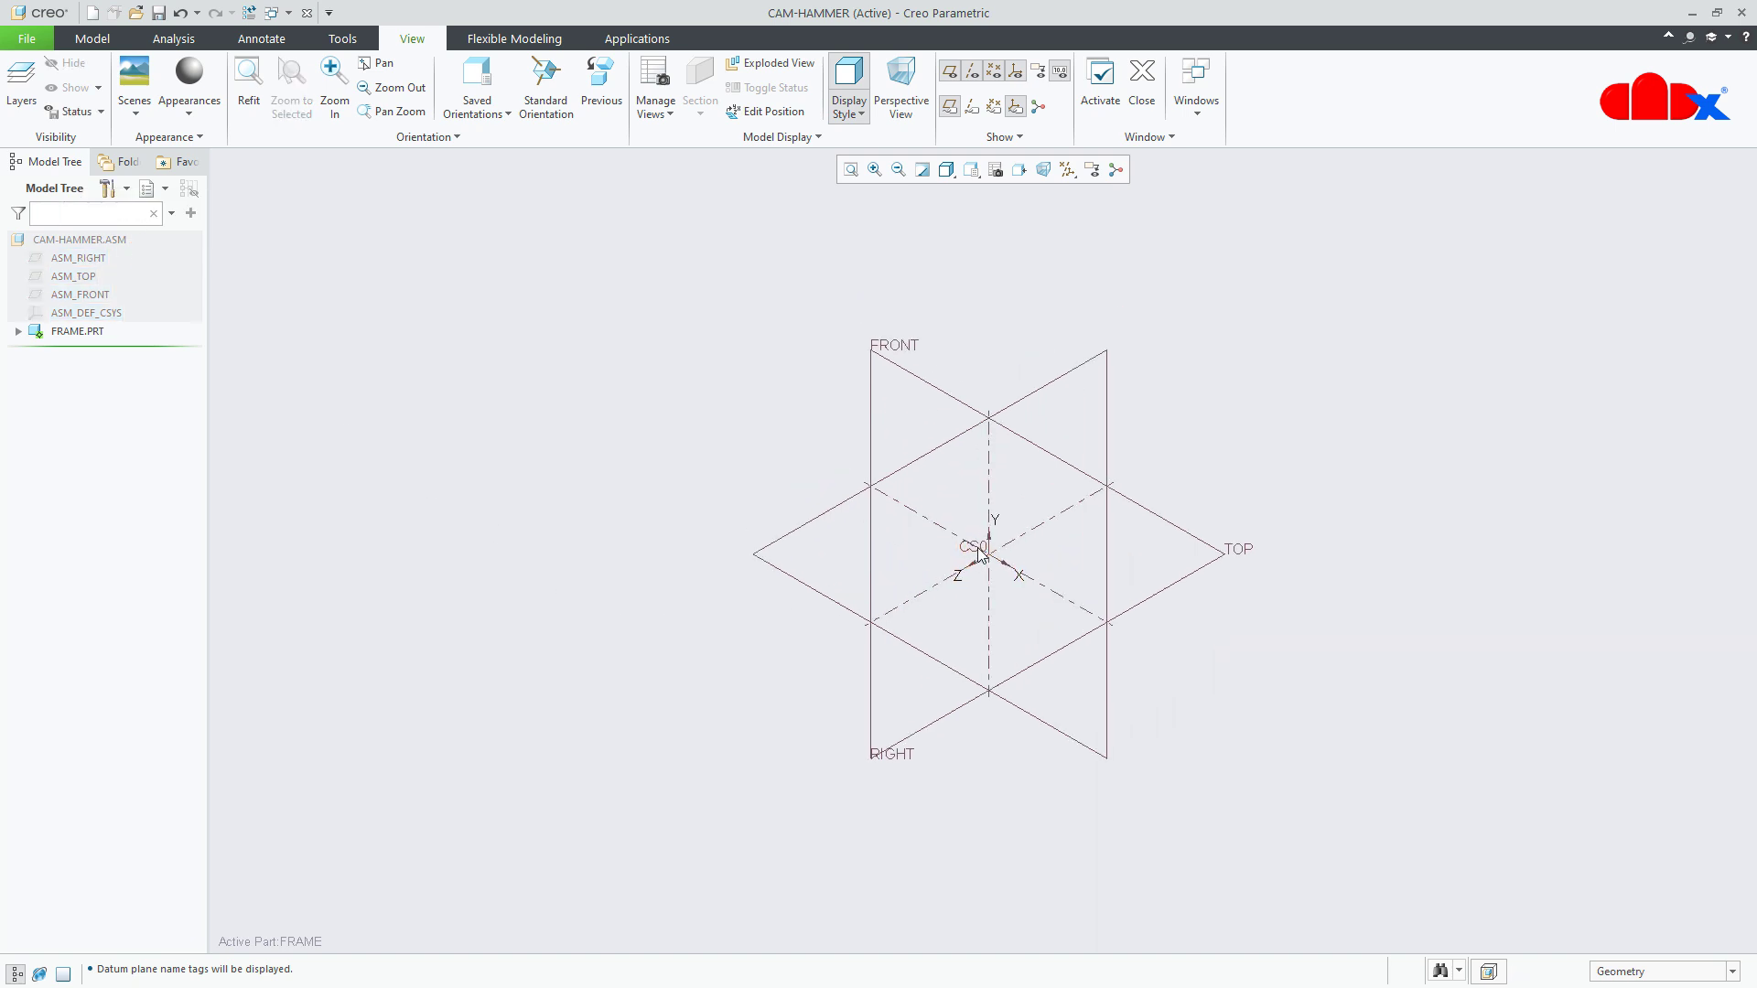
pyautogui.scroll(2, 975, 552)
# - Create a datum plane in the frame part offset 30 mm behind the FRONT plane, opposite the Z direction
pyautogui.click(89, 40)
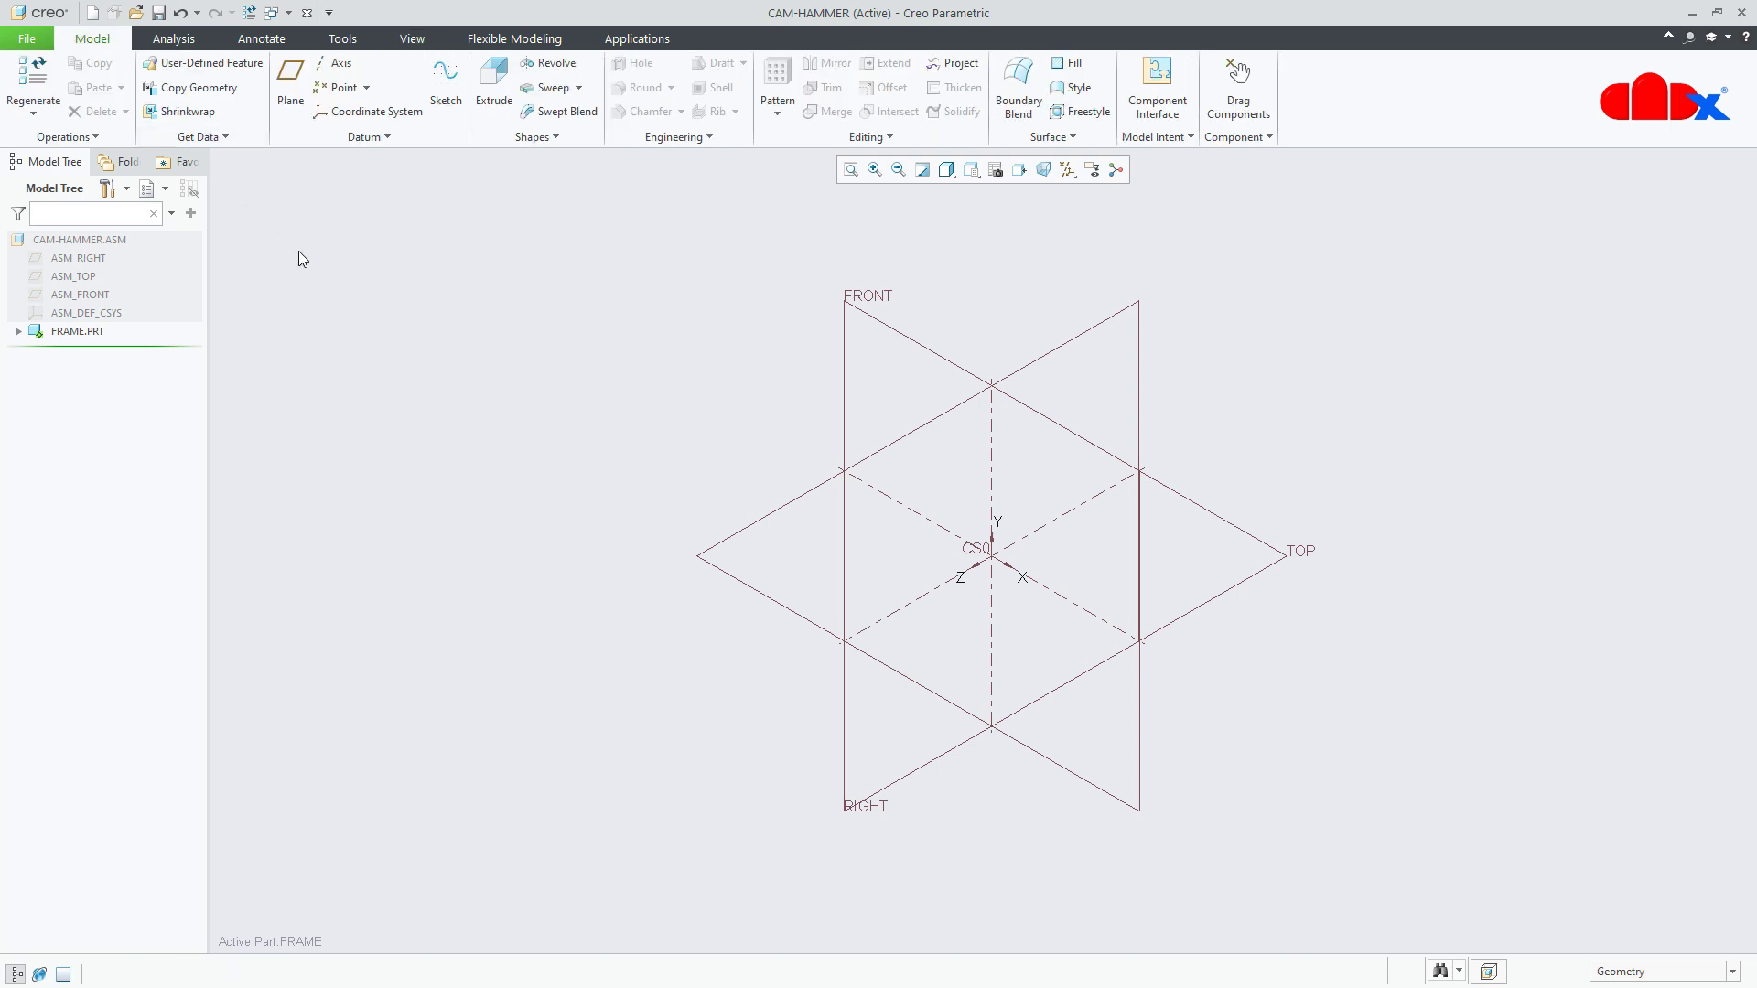
pyautogui.click(293, 114)
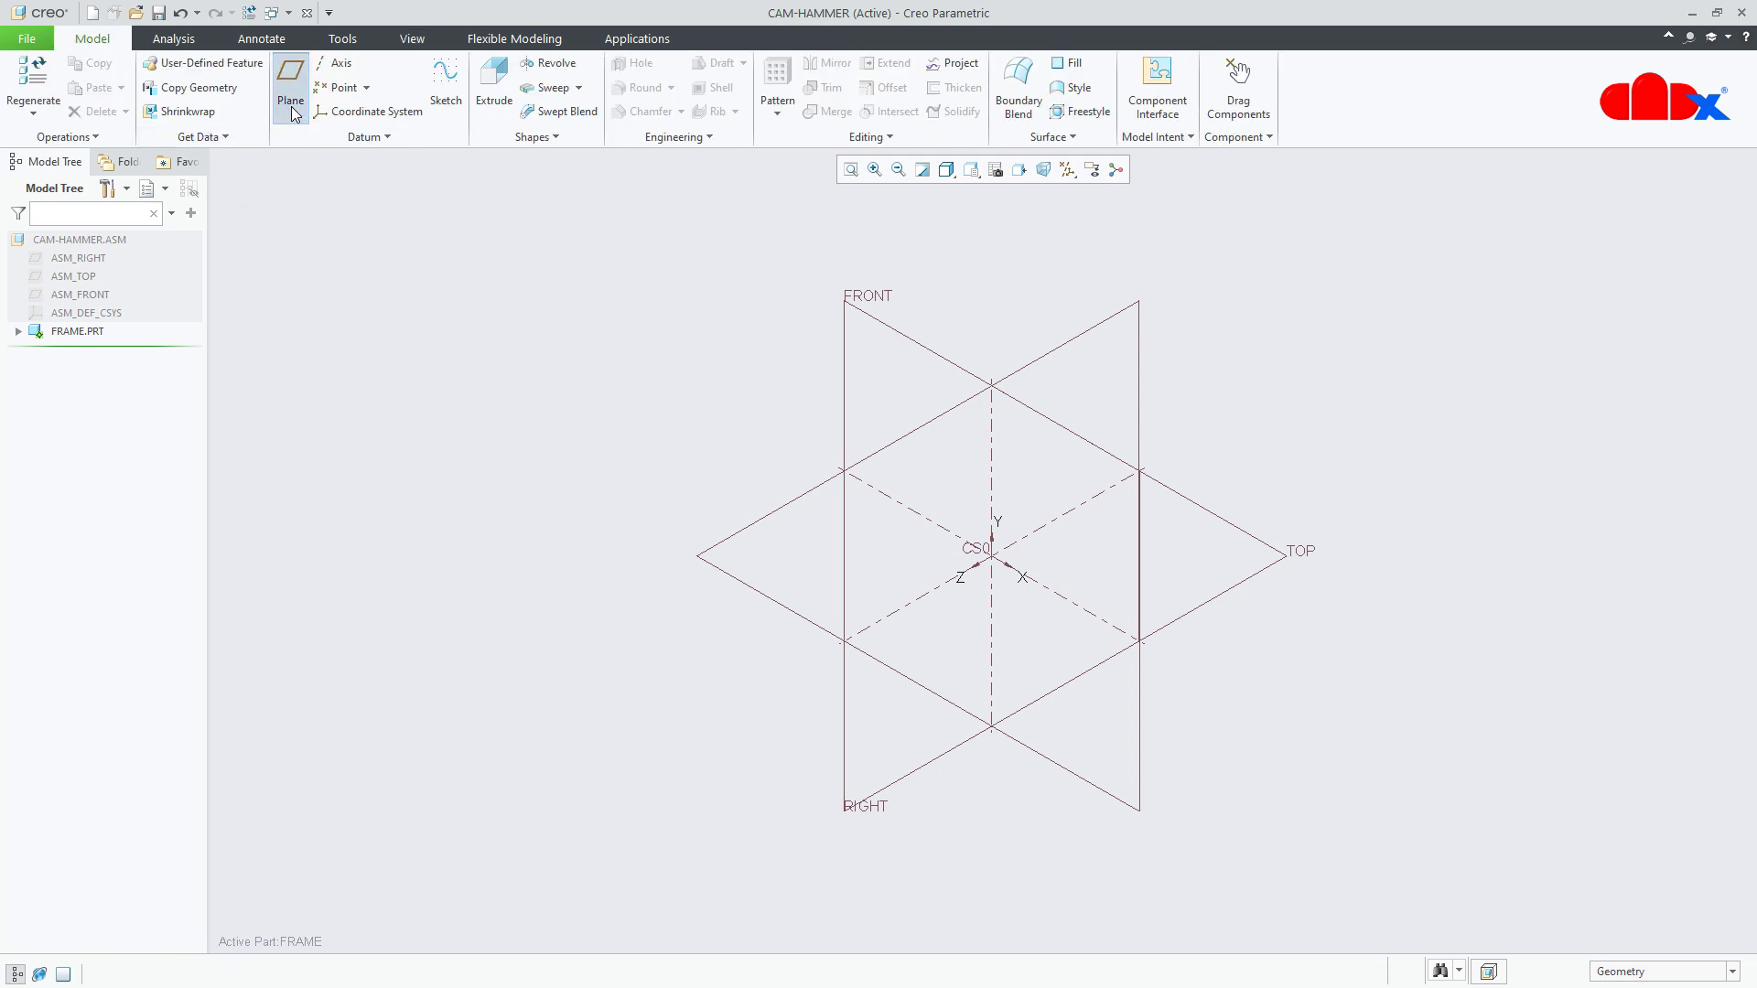
pyautogui.click(911, 340)
pyautogui.moveTo(995, 555); pyautogui.dragTo(1116, 522)
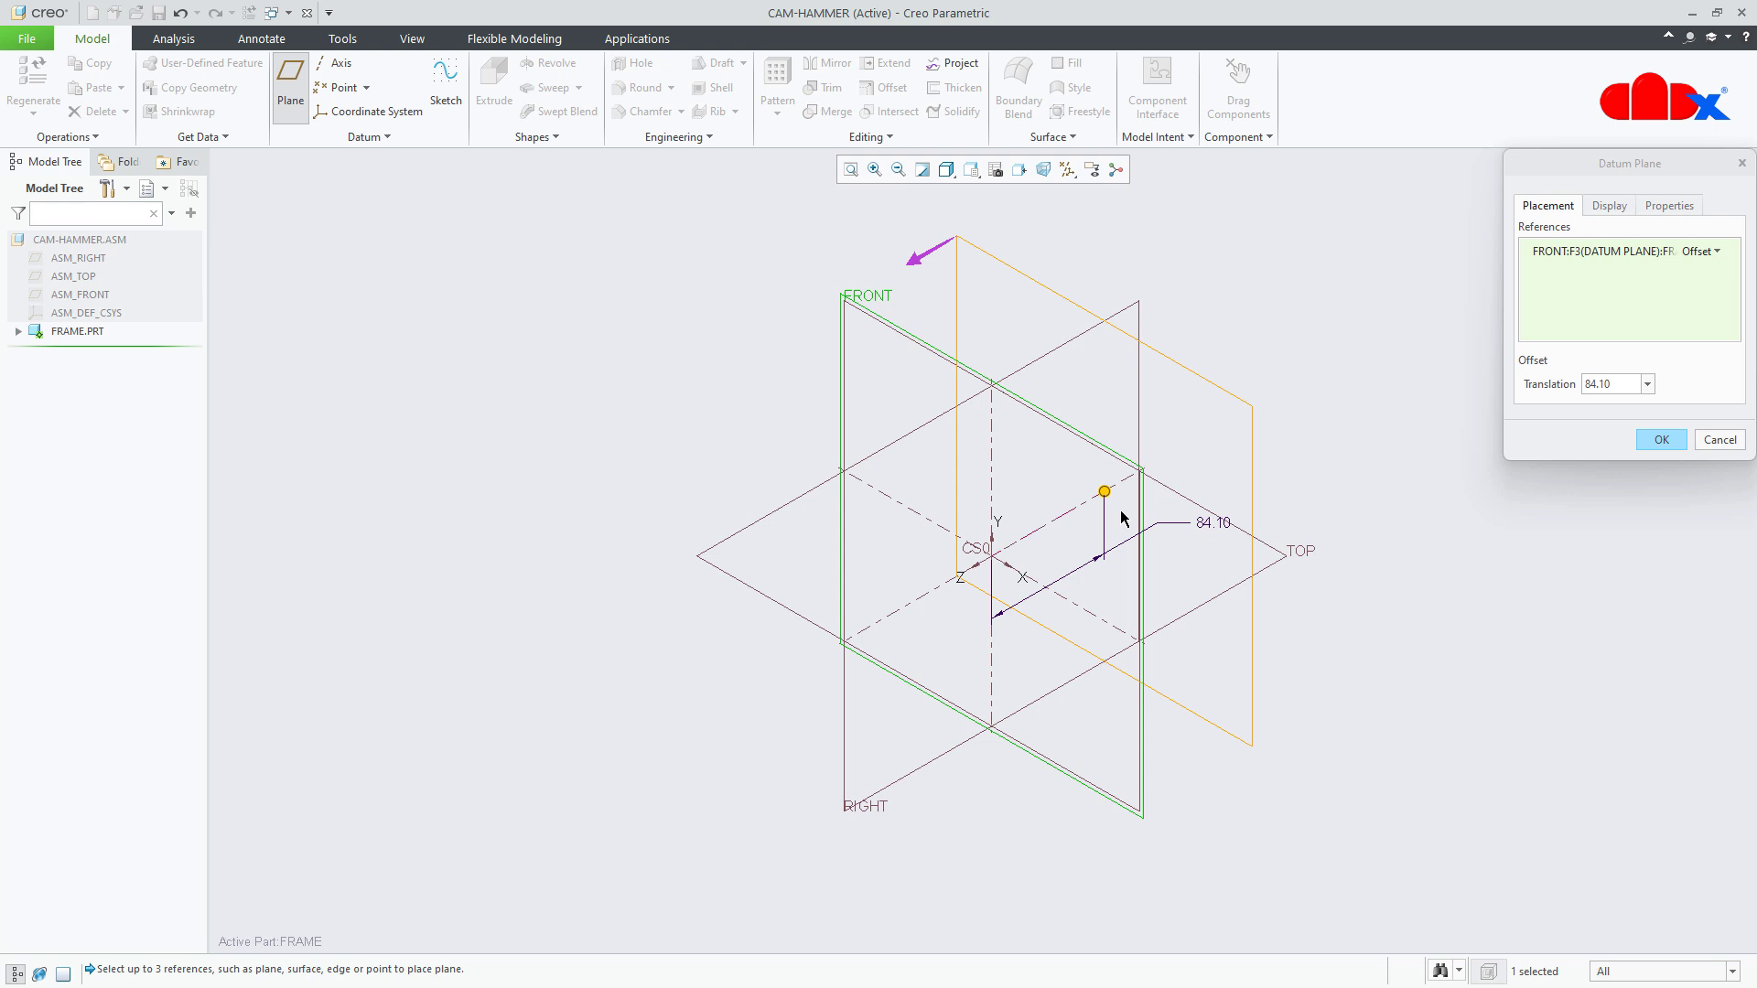
pyautogui.doubleClick(1211, 524)
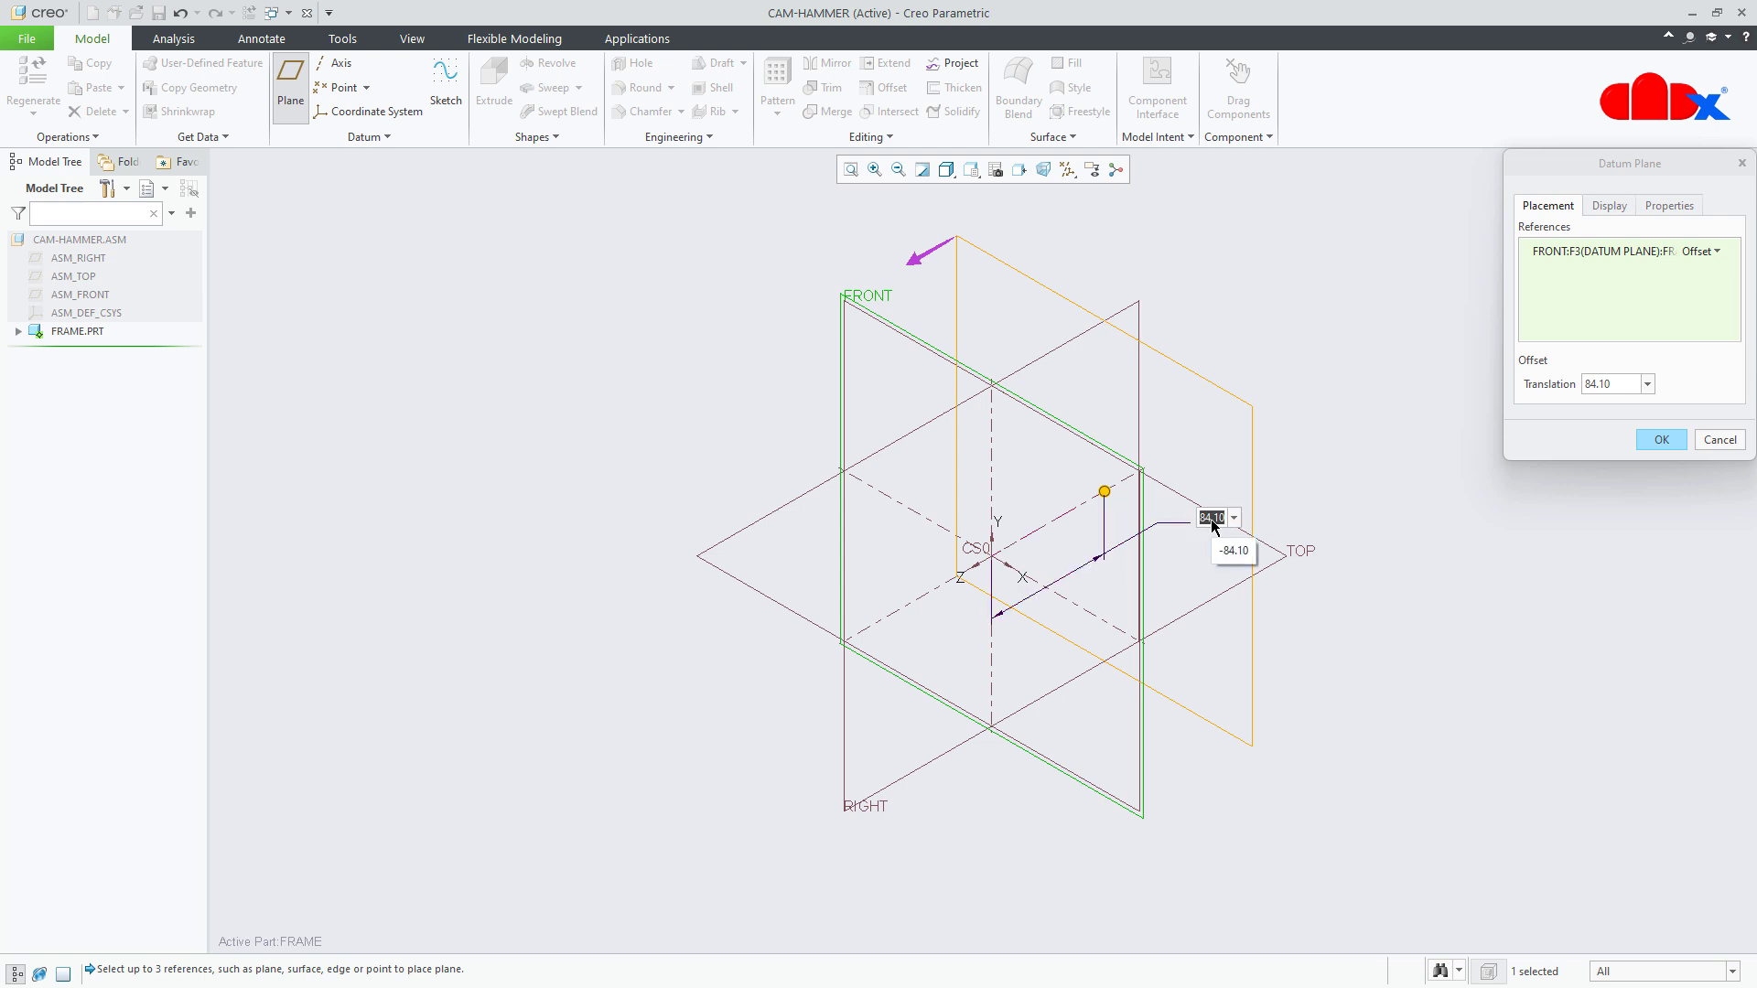
pyautogui.write('30')
pyautogui.press('Return')
pyautogui.click(1661, 439)
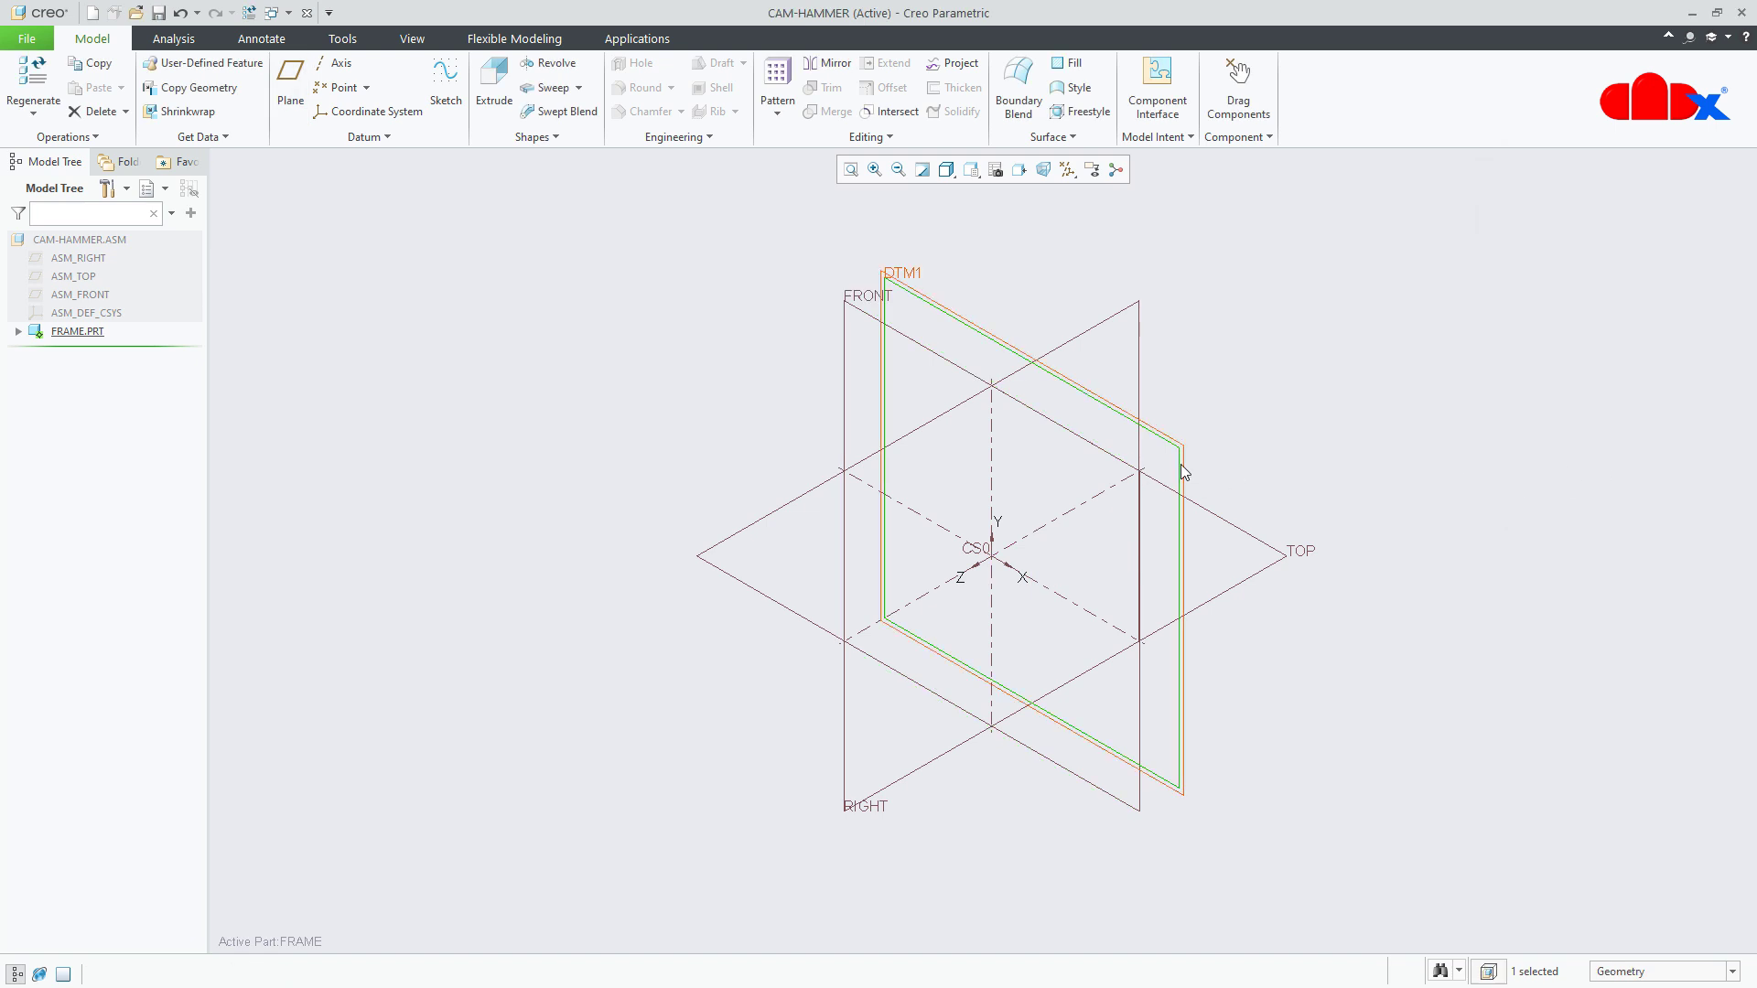
# - Start an Extrude sketch on the offset datum plane, orient the view square to it and hide the datum planes
pyautogui.click(493, 96)
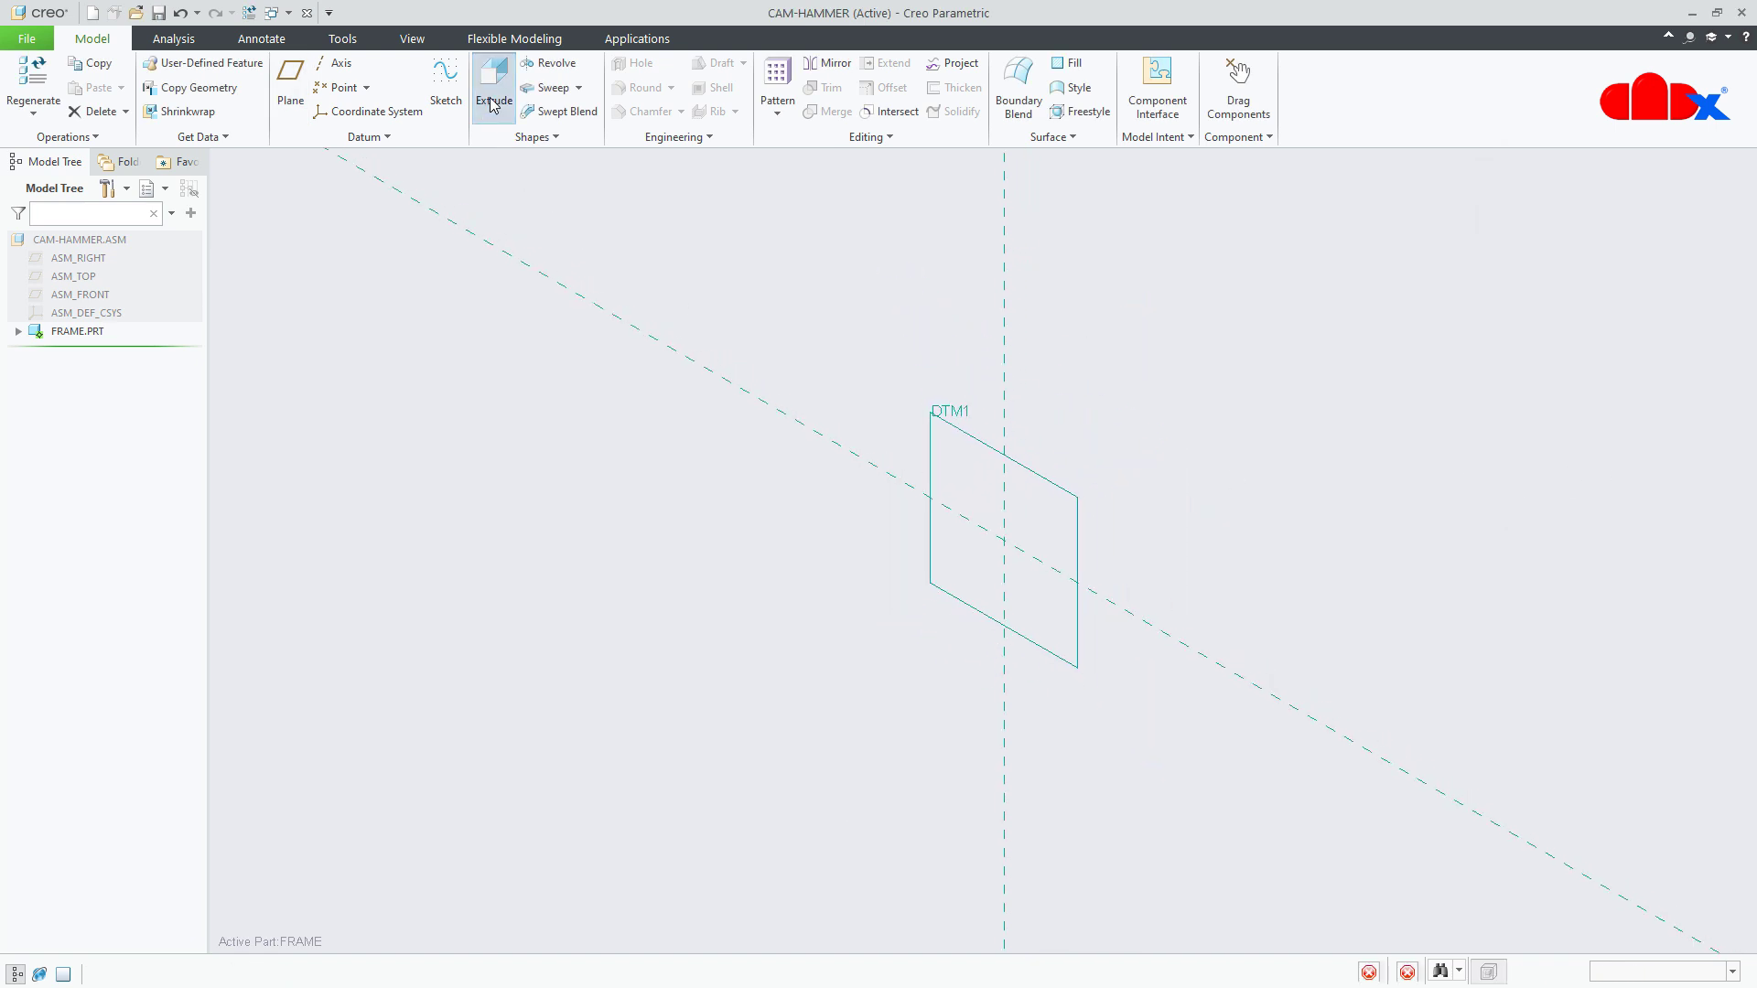
pyautogui.click(1032, 170)
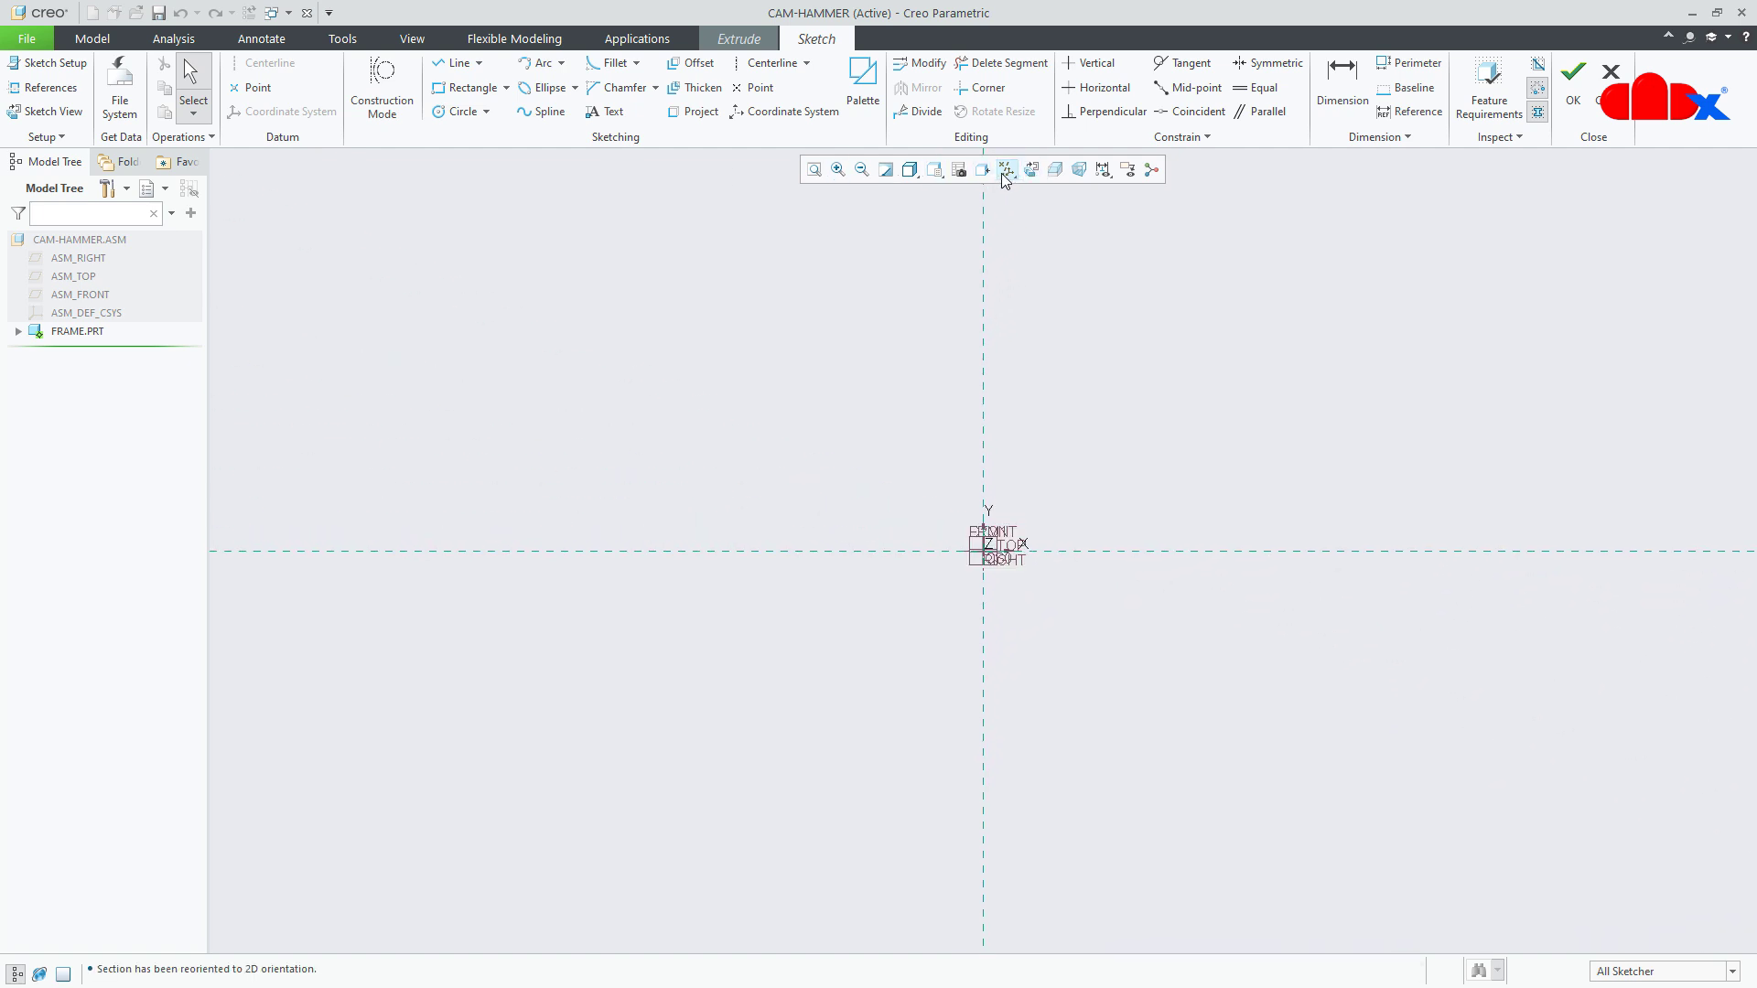
pyautogui.click(1007, 170)
pyautogui.click(1018, 190)
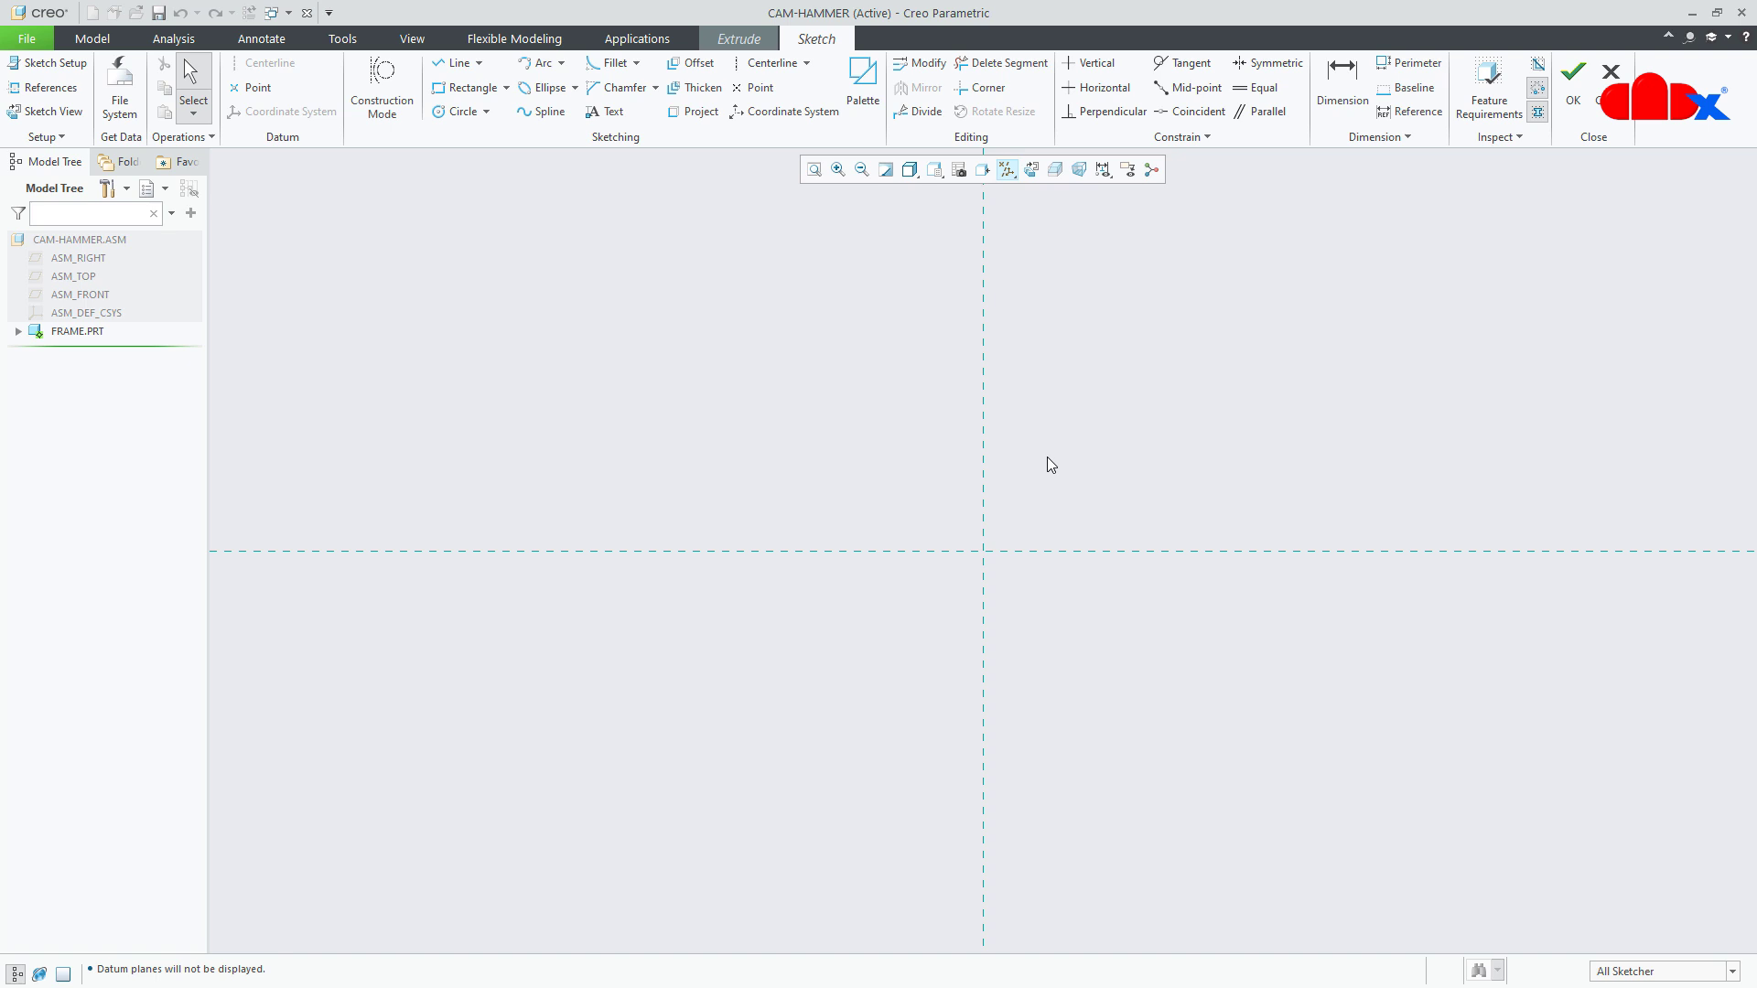
# - Draw a centre rectangle about 147 mm wide and 445 mm high on the vertical reference, with its base on the horizontal reference
pyautogui.keyDown('shift'); pyautogui.moveTo(1047, 458); pyautogui.dragTo(1038, 745, button='middle'); pyautogui.keyUp('shift')
pyautogui.click(507, 87)
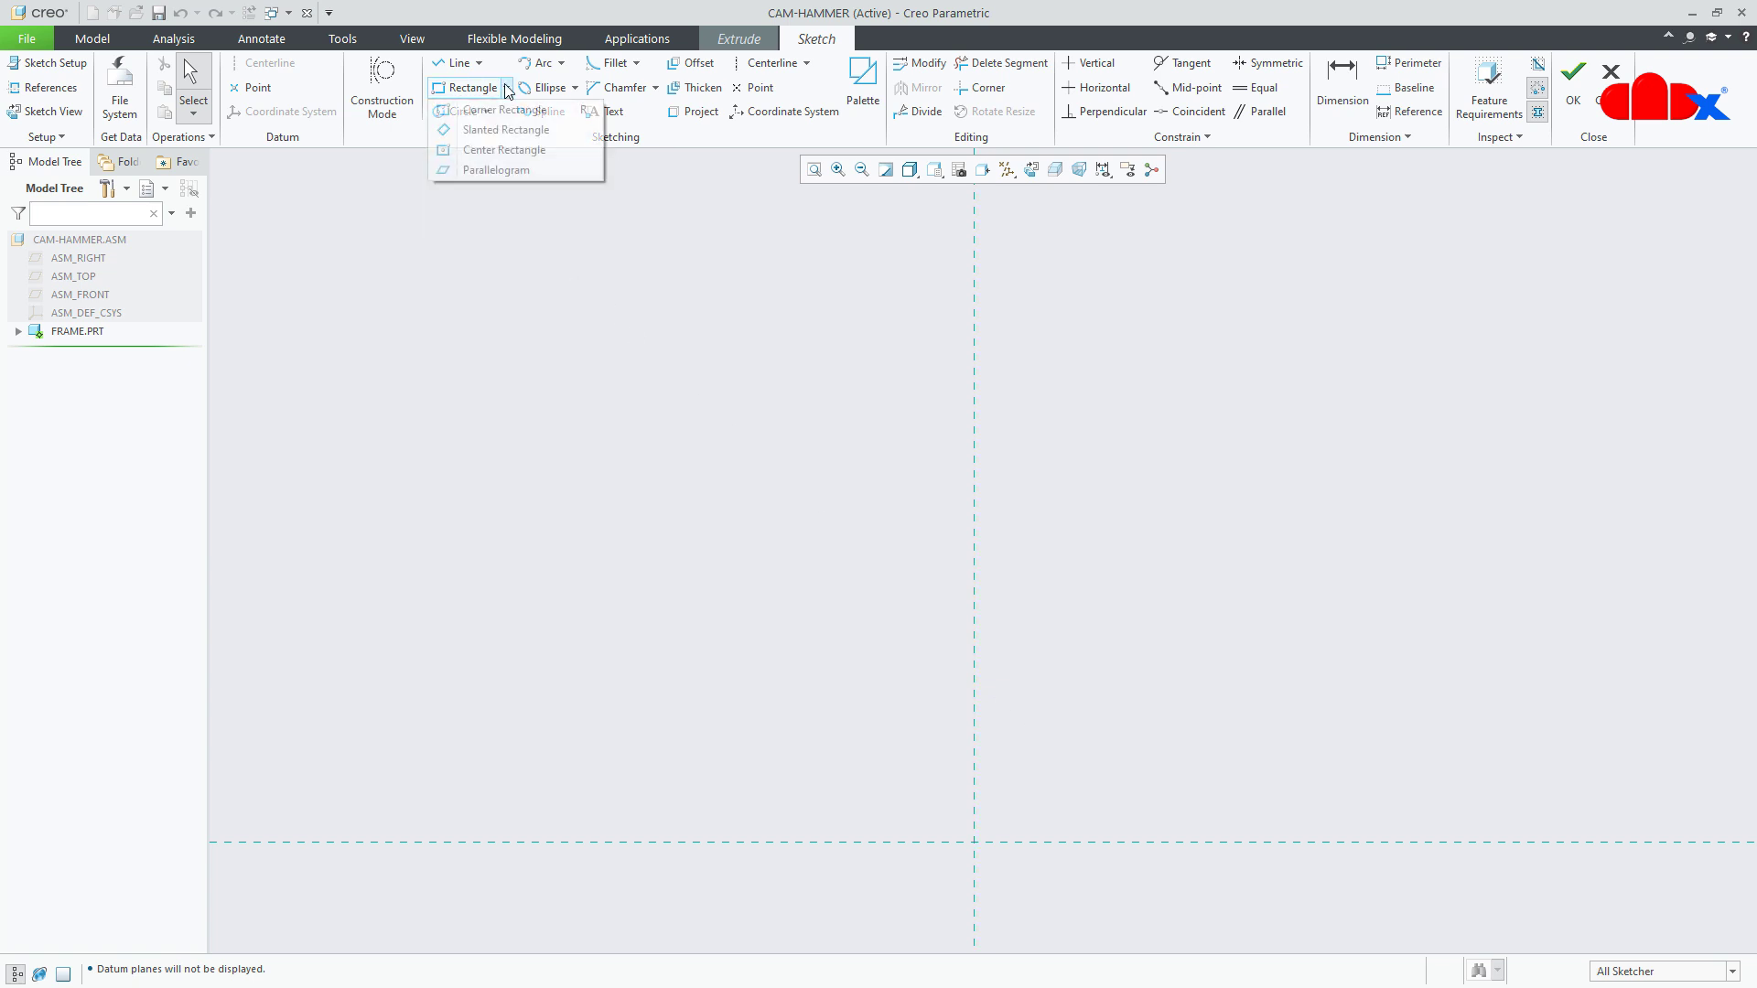
pyautogui.click(501, 150)
pyautogui.click(973, 560)
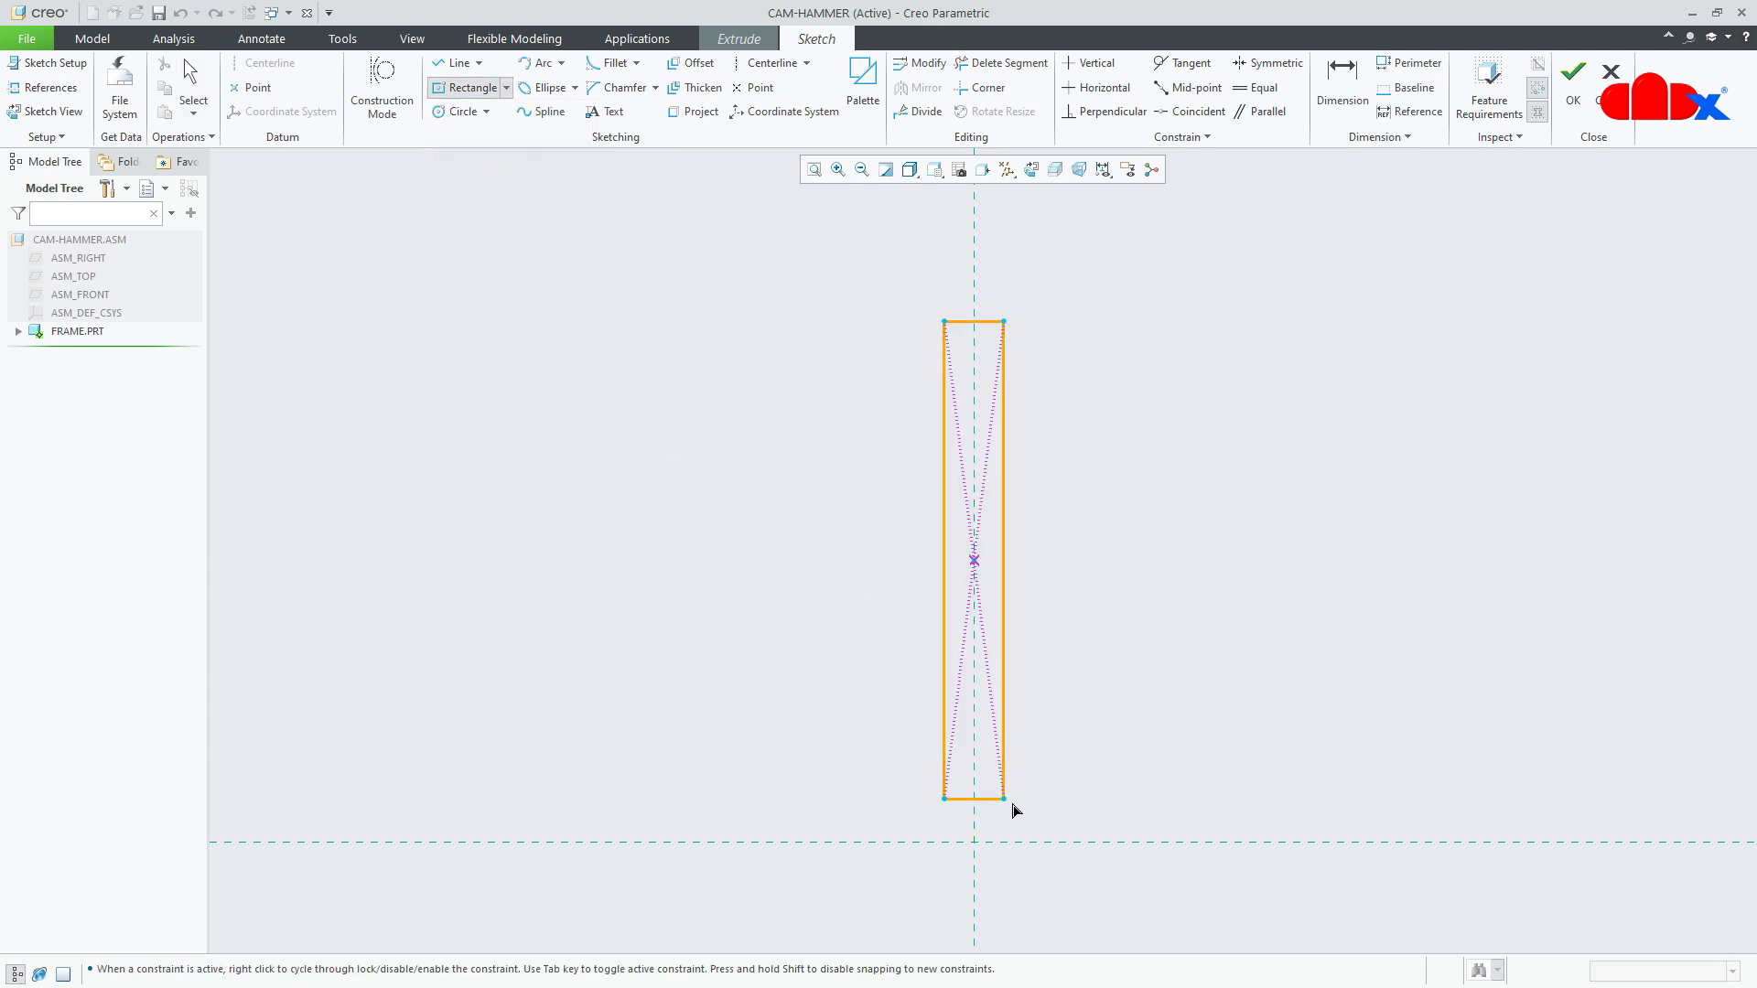
pyautogui.click(1067, 841)
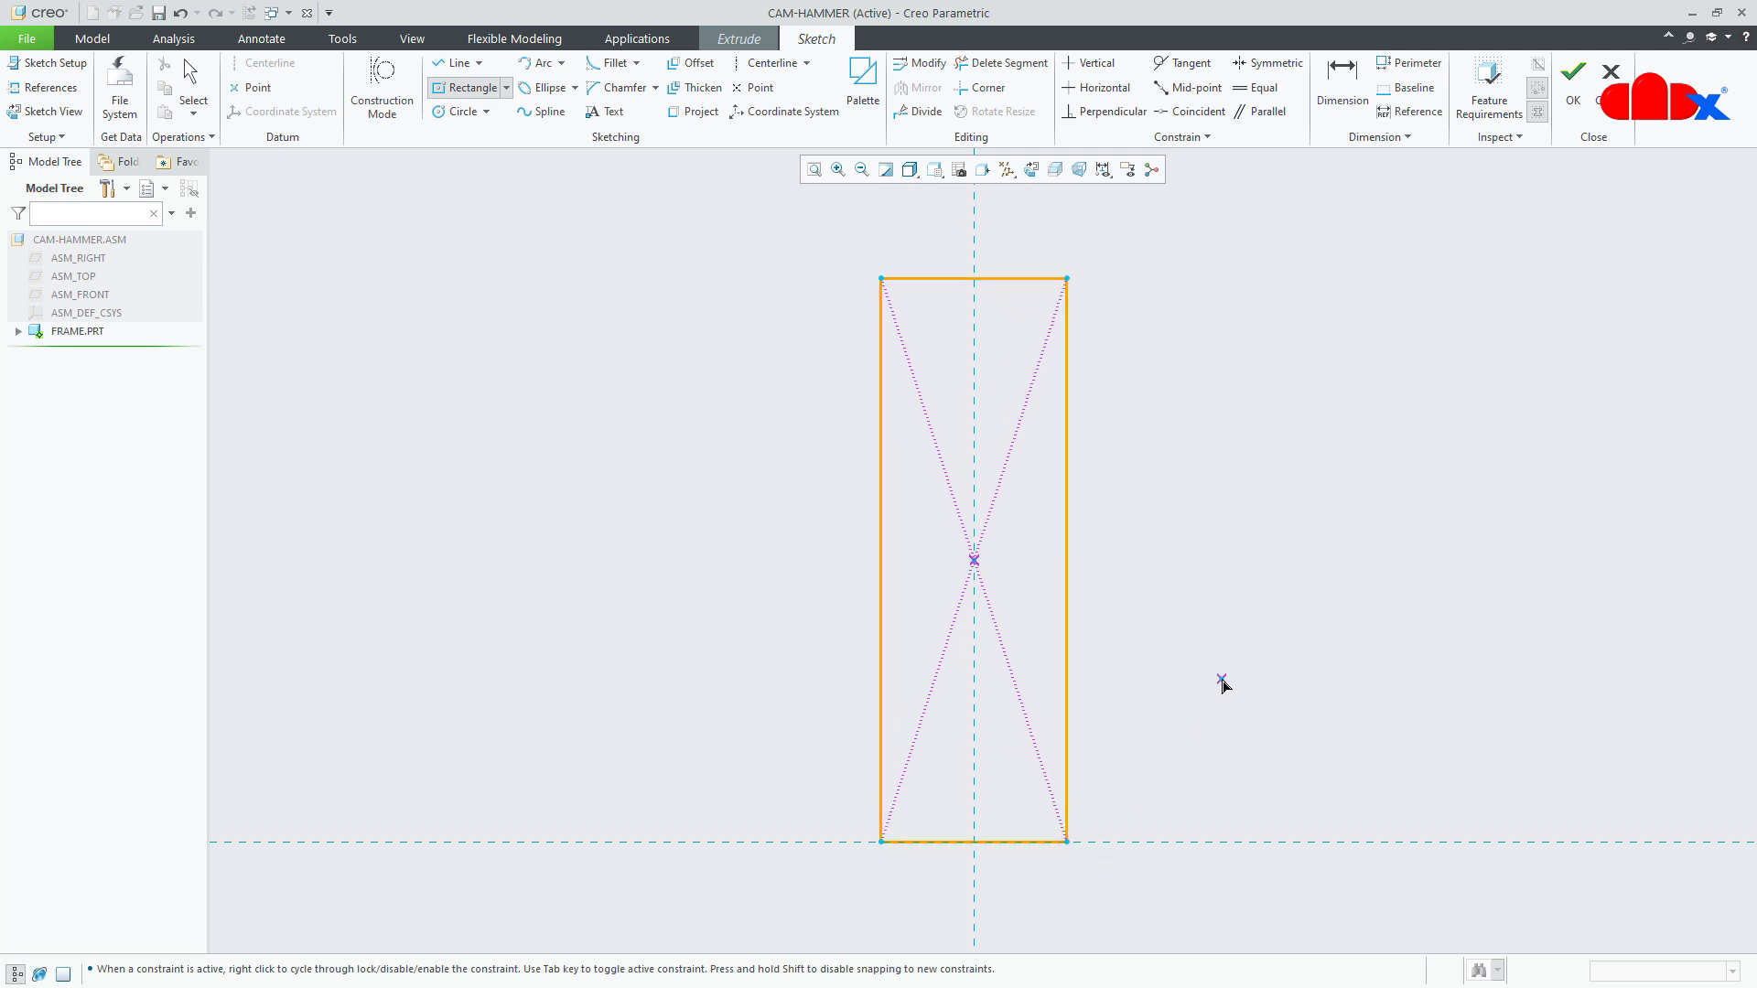
pyautogui.middleClick(1223, 687)
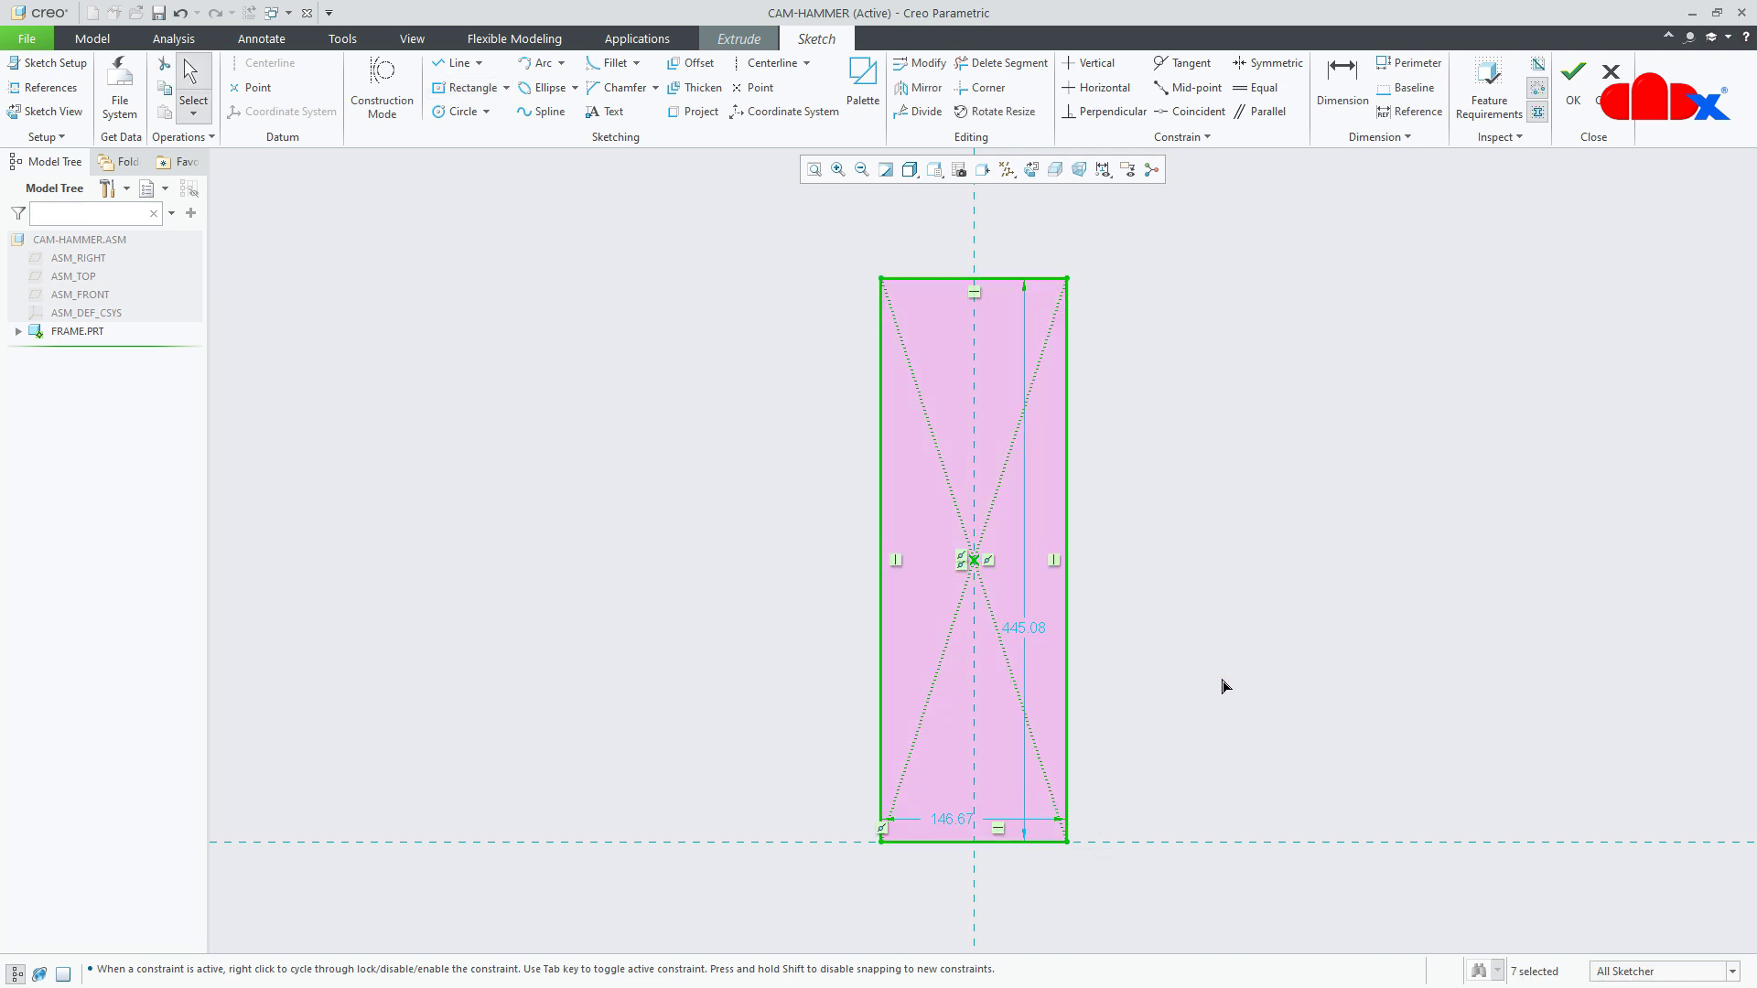
# - Set the rectangle's height to 200 mm and its width to 50 mm
pyautogui.doubleClick(1023, 628)
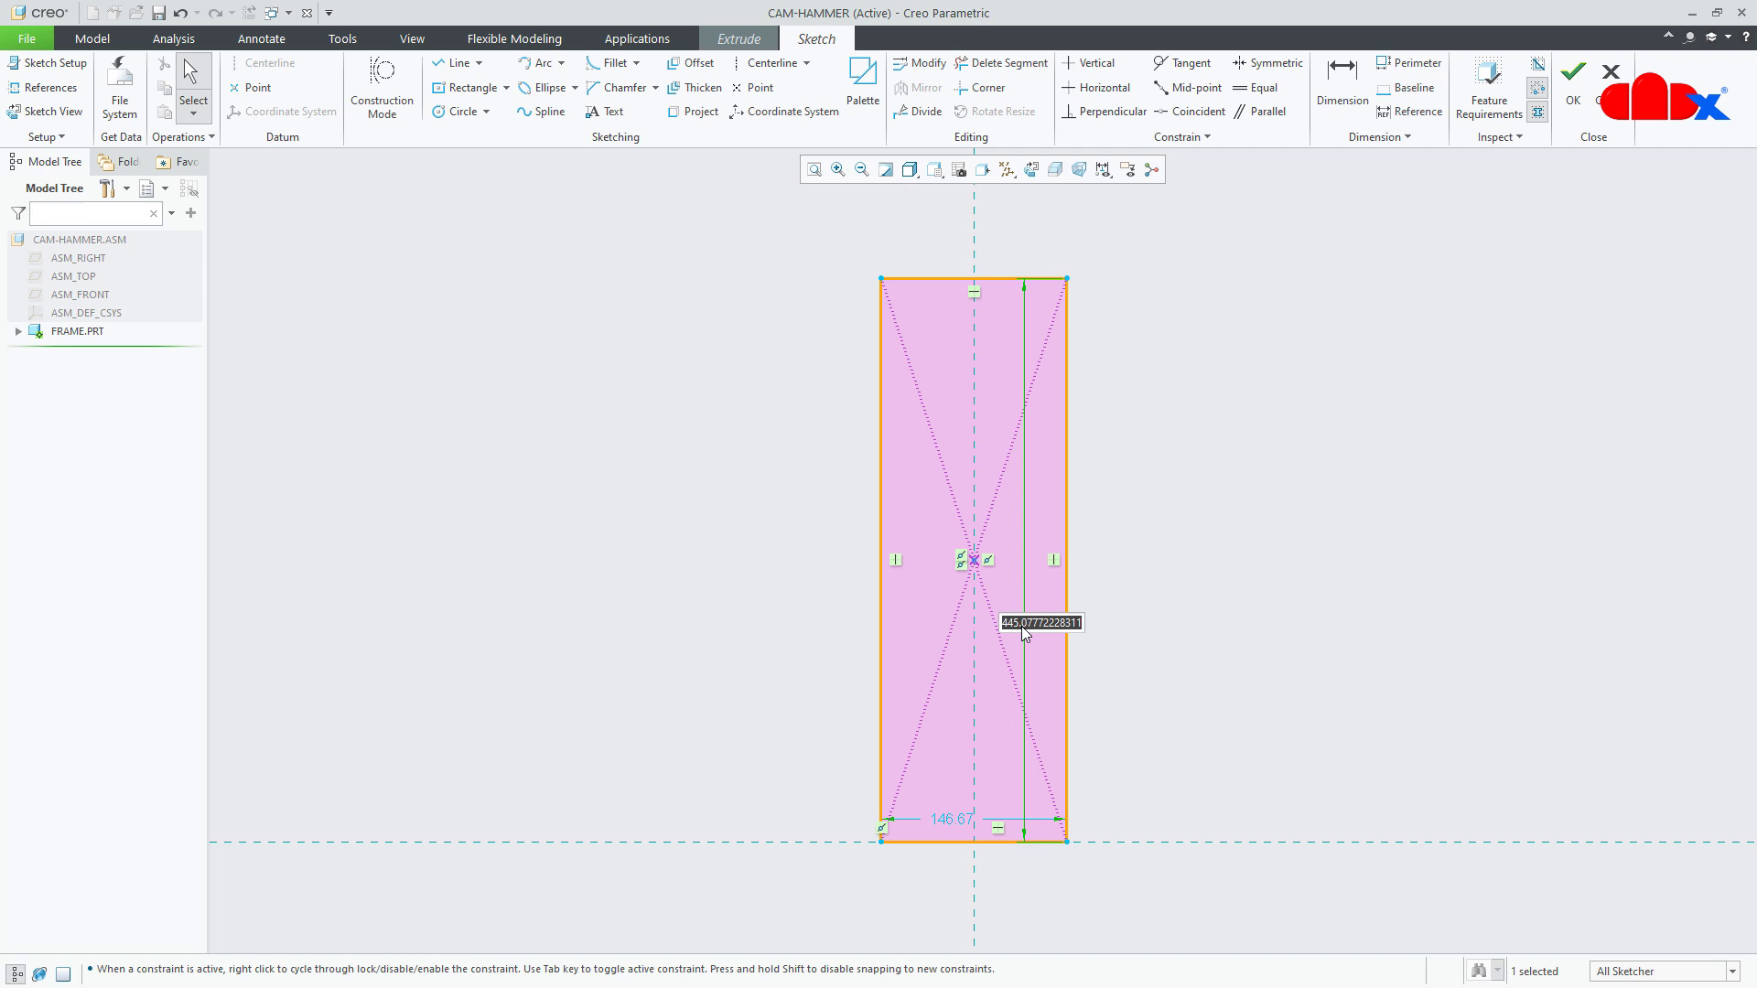
pyautogui.write('200')
pyautogui.press('Return')
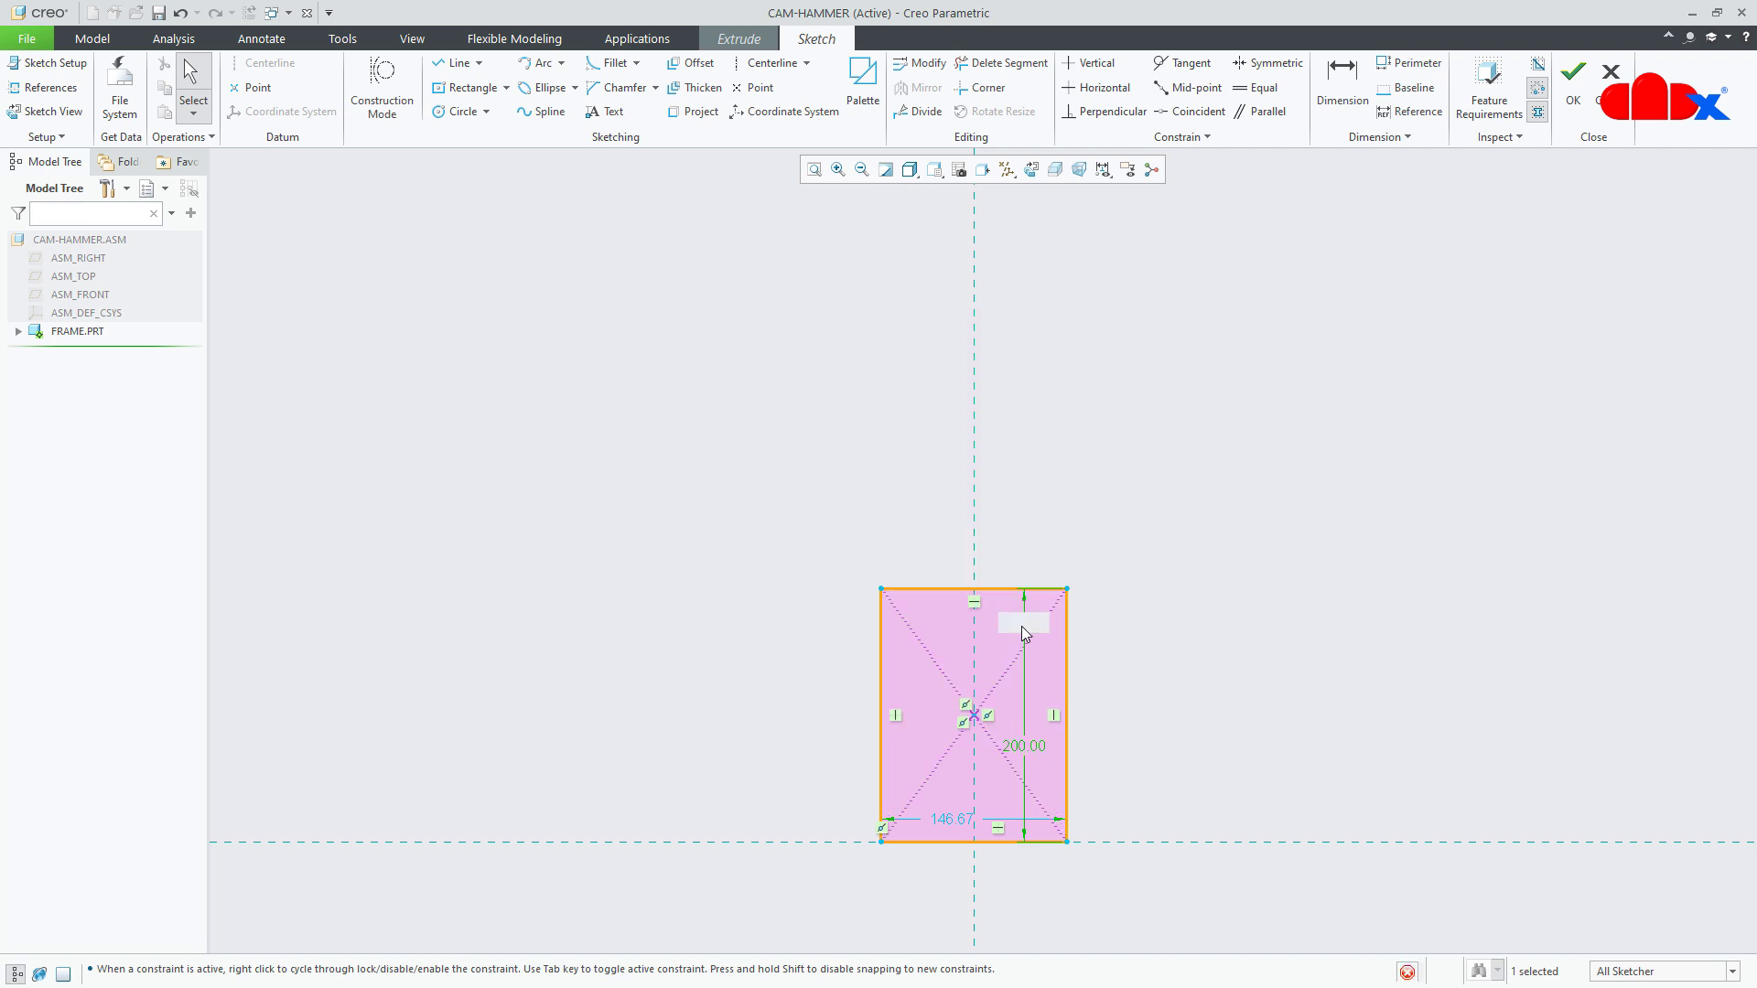
pyautogui.doubleClick(963, 828)
pyautogui.write('50')
pyautogui.press('Return')
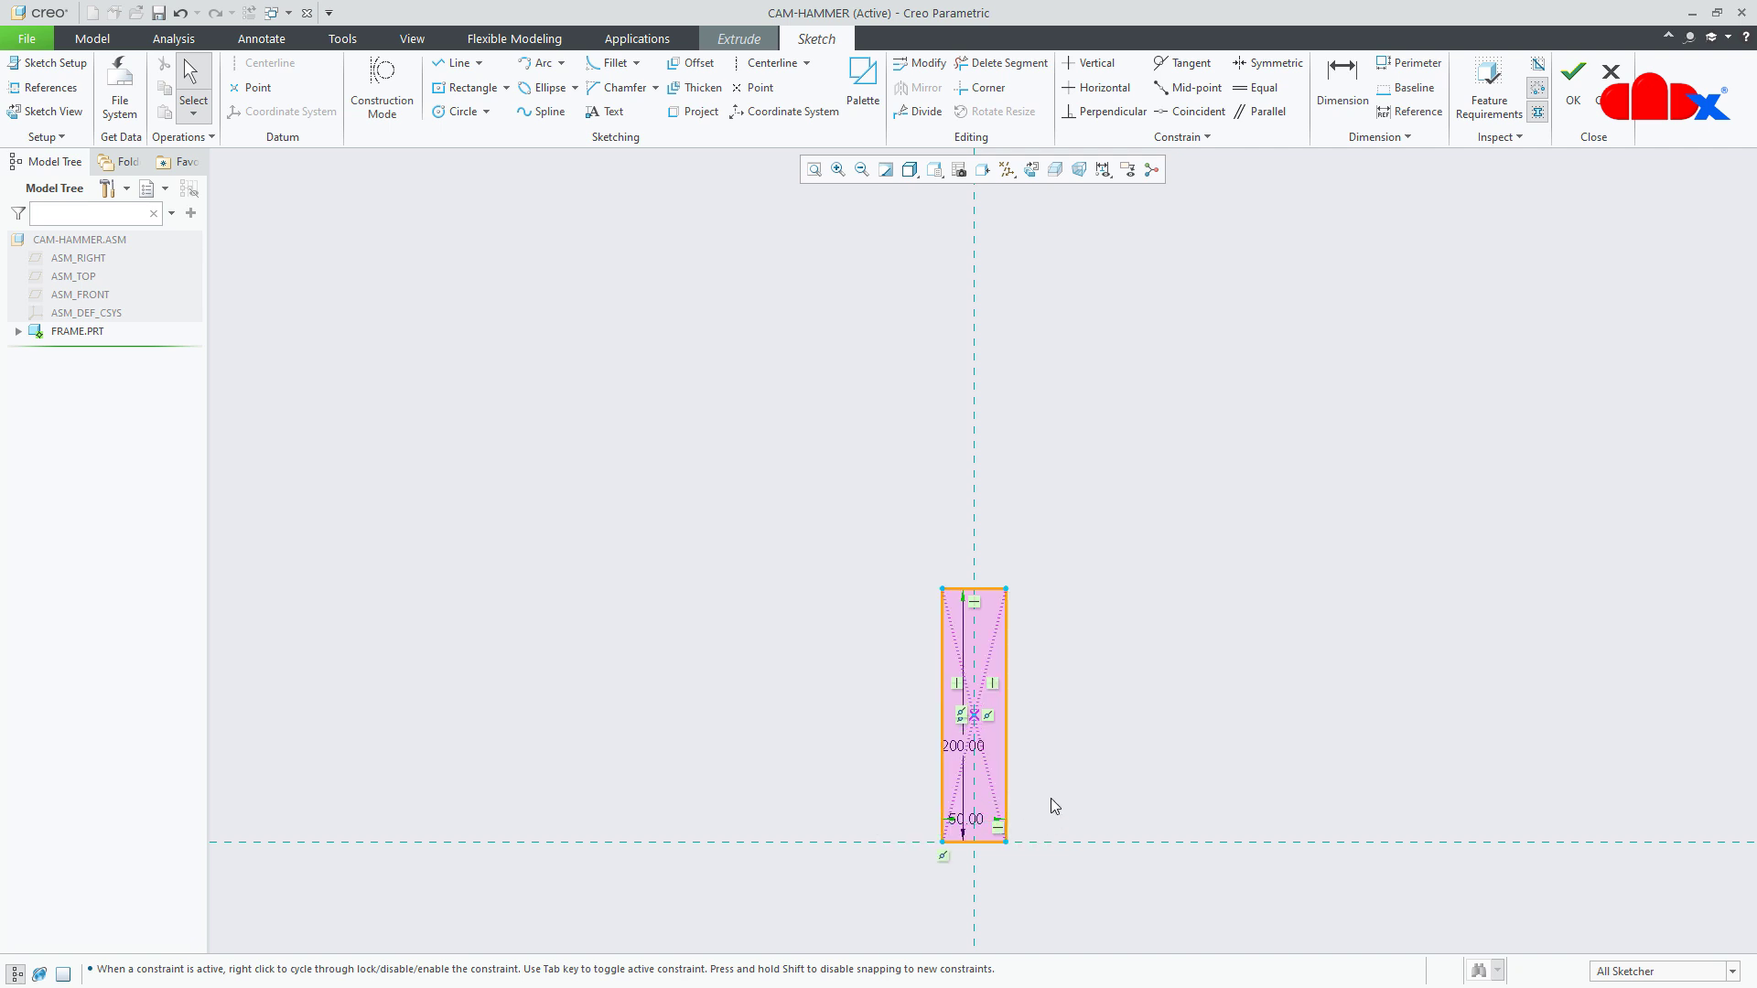
# - Change the rectangle's height to 180 mm and finish the sketch
pyautogui.scroll(3, 967, 821)
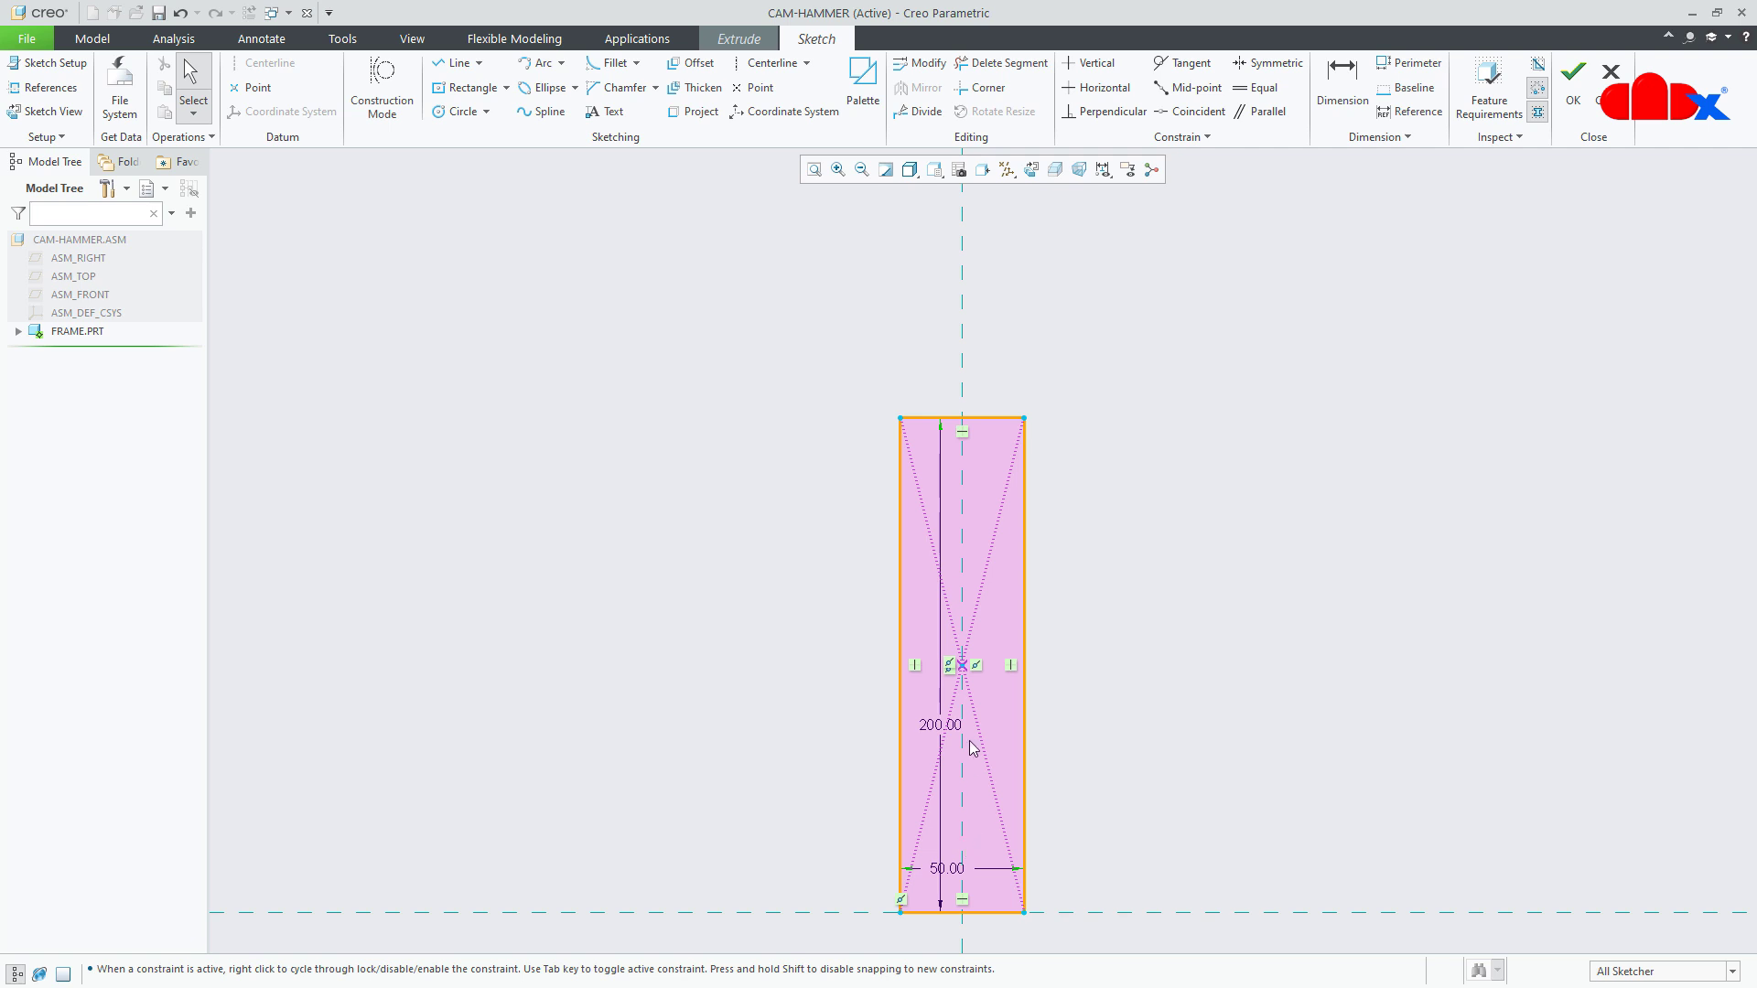
pyautogui.doubleClick(928, 726)
pyautogui.write('180')
pyautogui.press('Return')
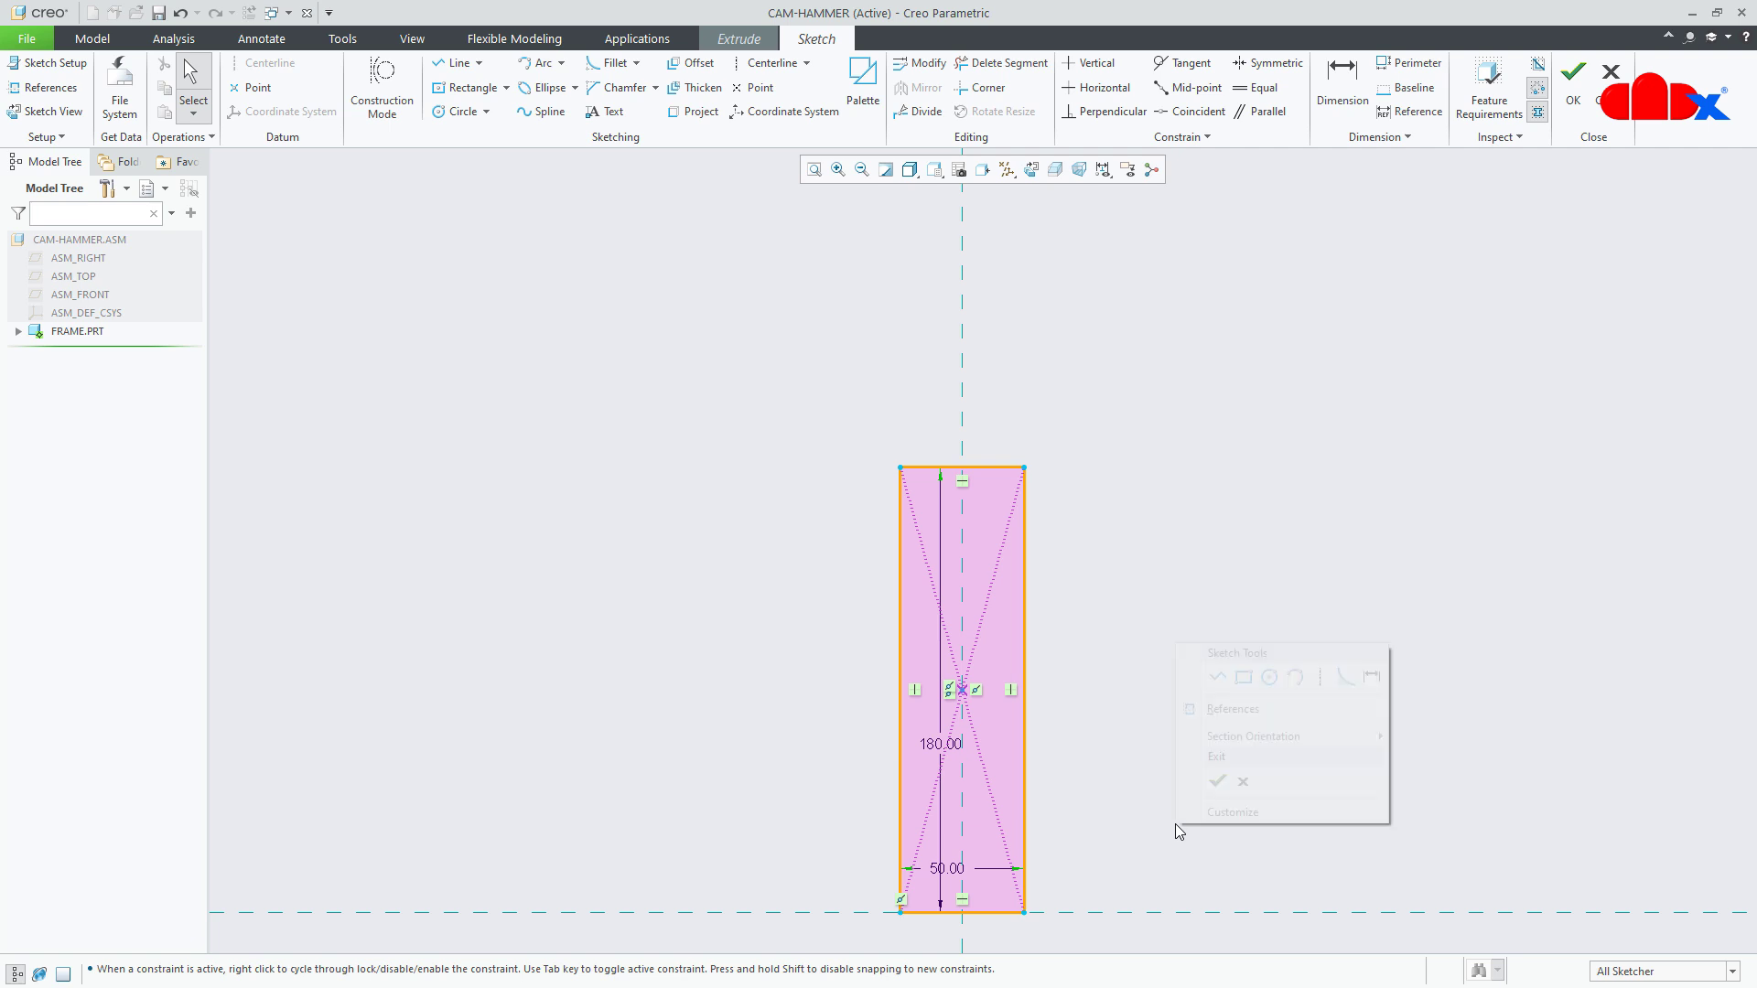
pyautogui.rightClick(1175, 823)
pyautogui.click(1218, 785)
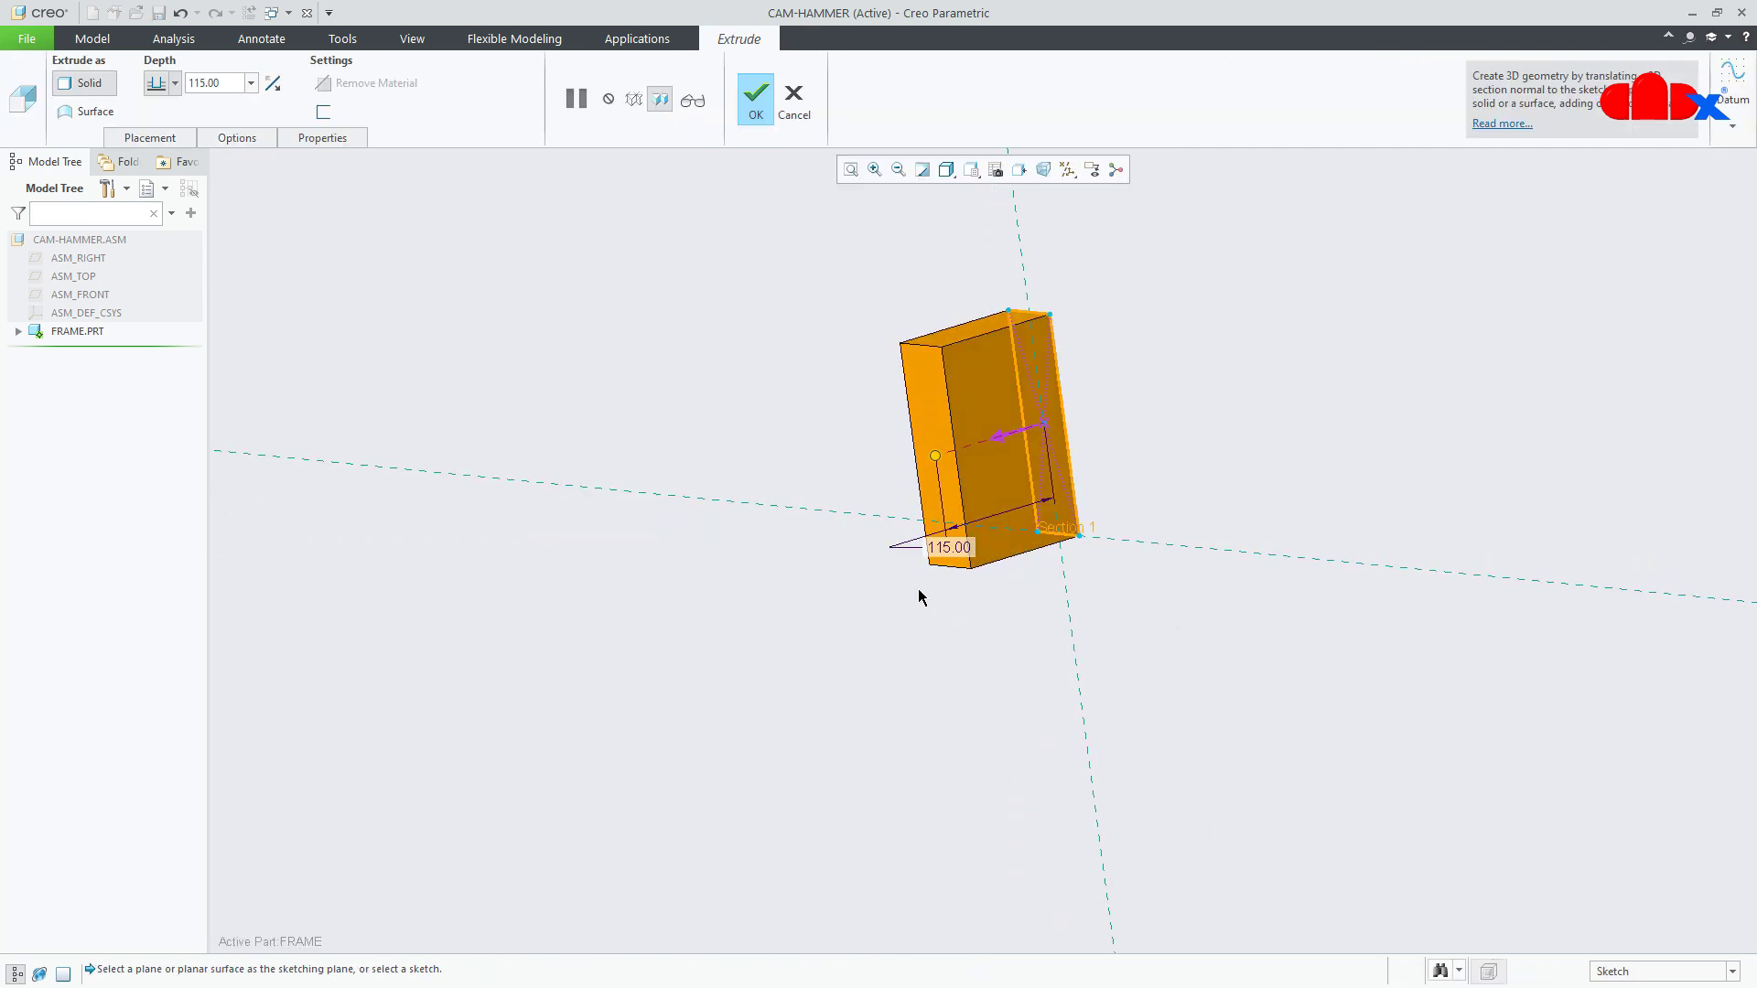
# - Extrude the rectangle 10 mm with the direction flipped, complete the feature and restore the default view orientation
pyautogui.doubleClick(947, 547)
pyautogui.write('10')
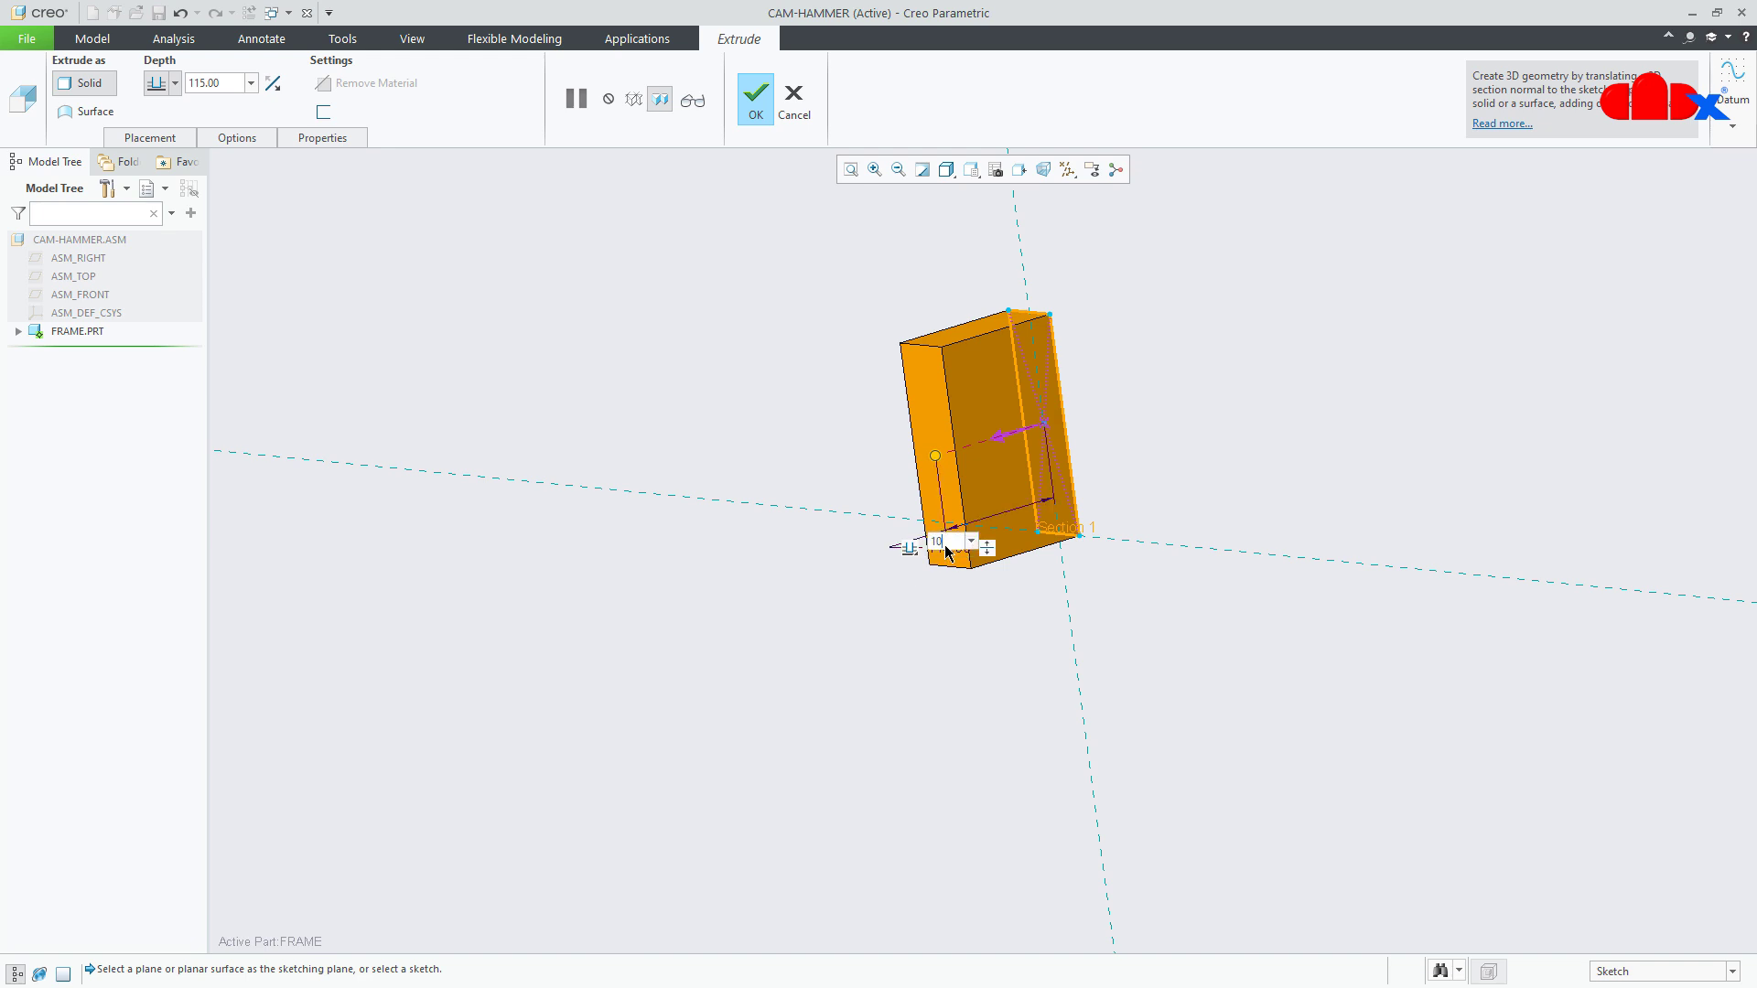
pyautogui.press('Return')
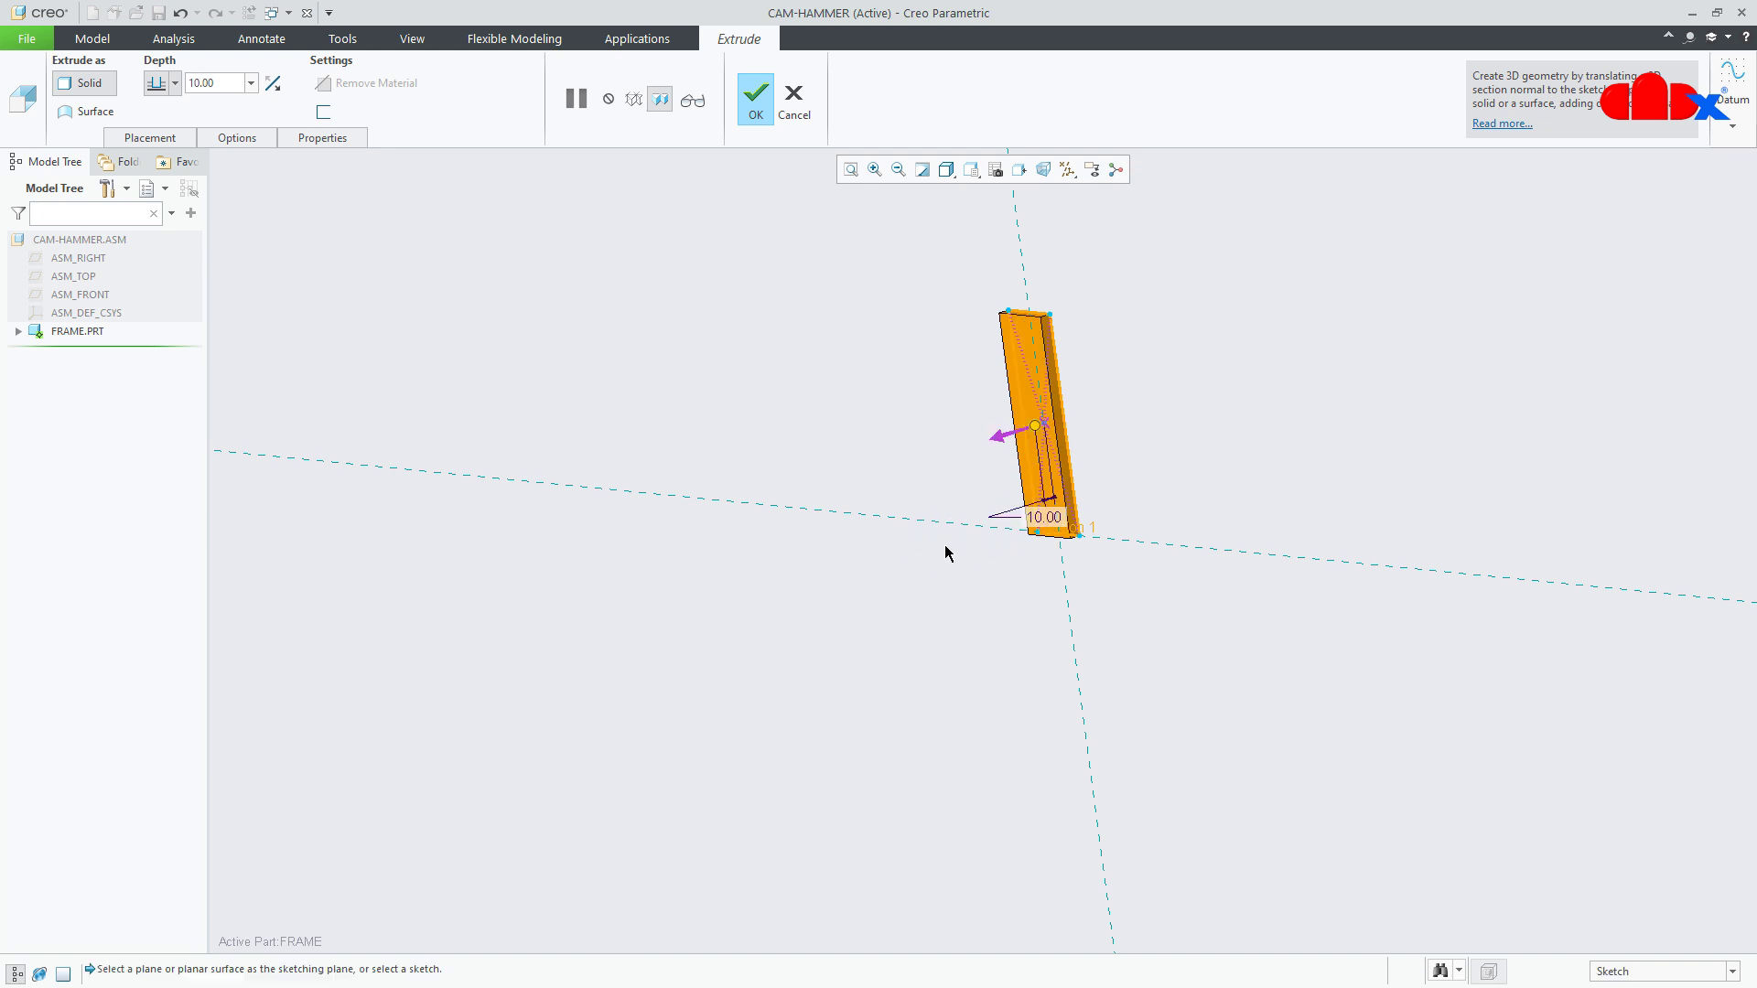
pyautogui.click(1006, 439)
pyautogui.click(756, 96)
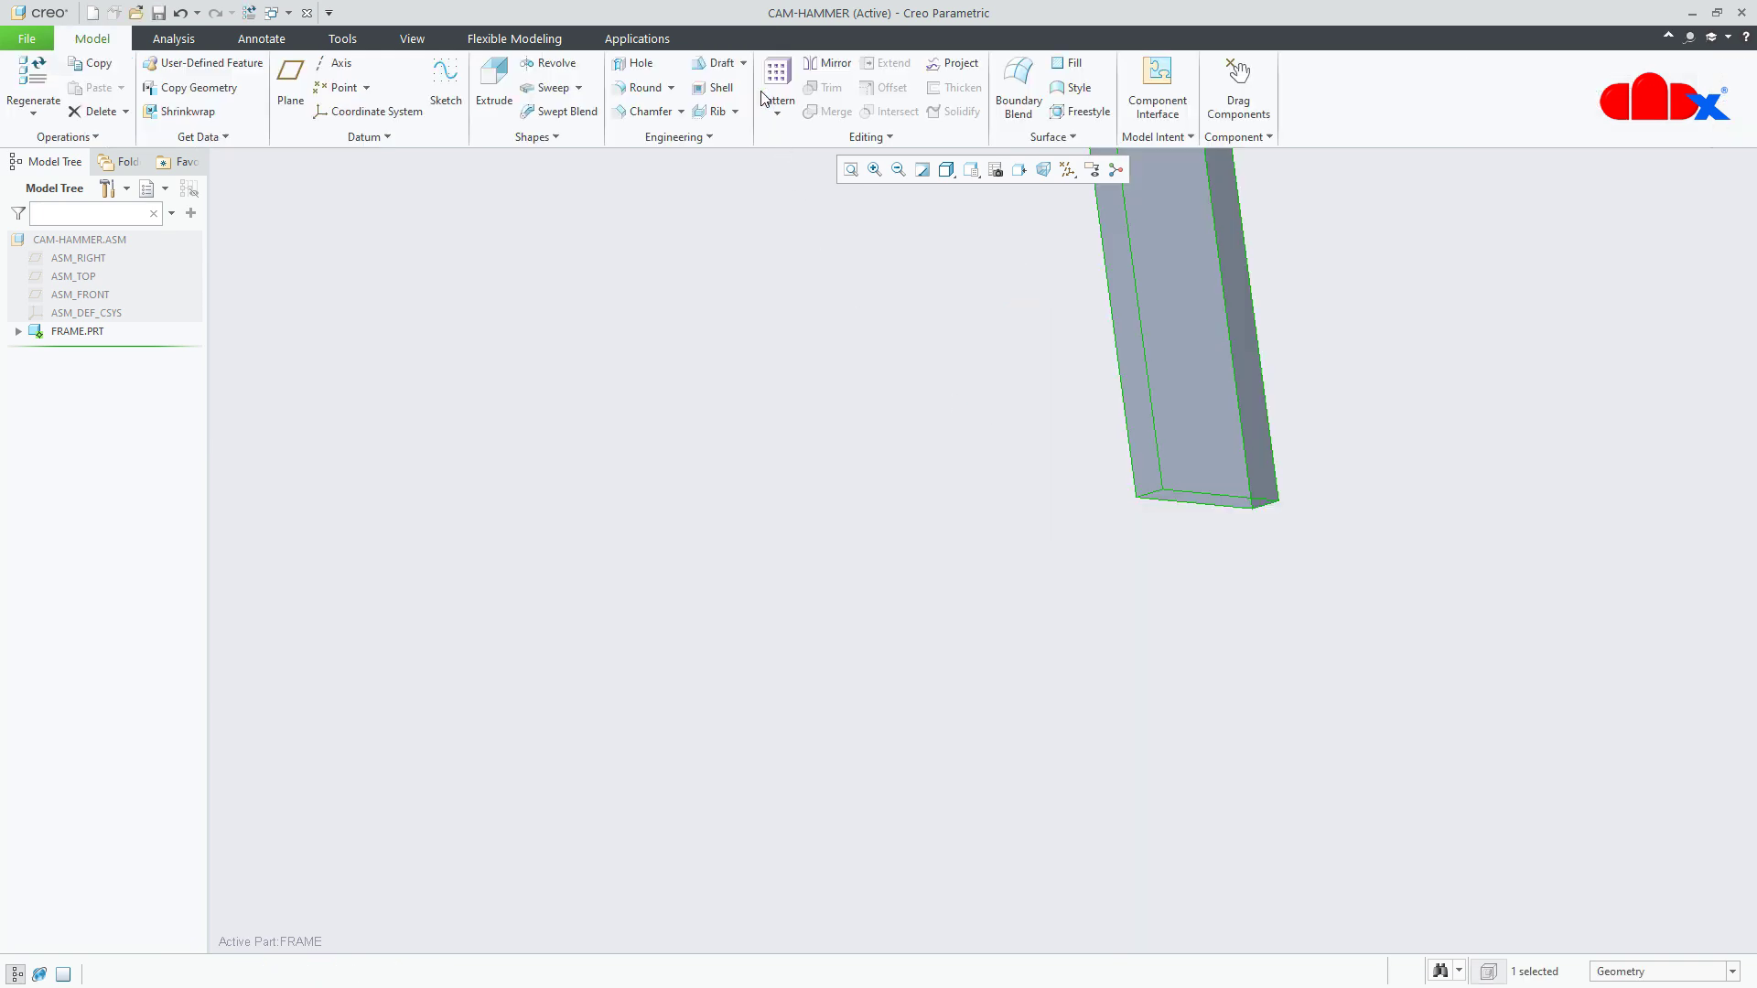
pyautogui.hotkey('ctrl', 'd')
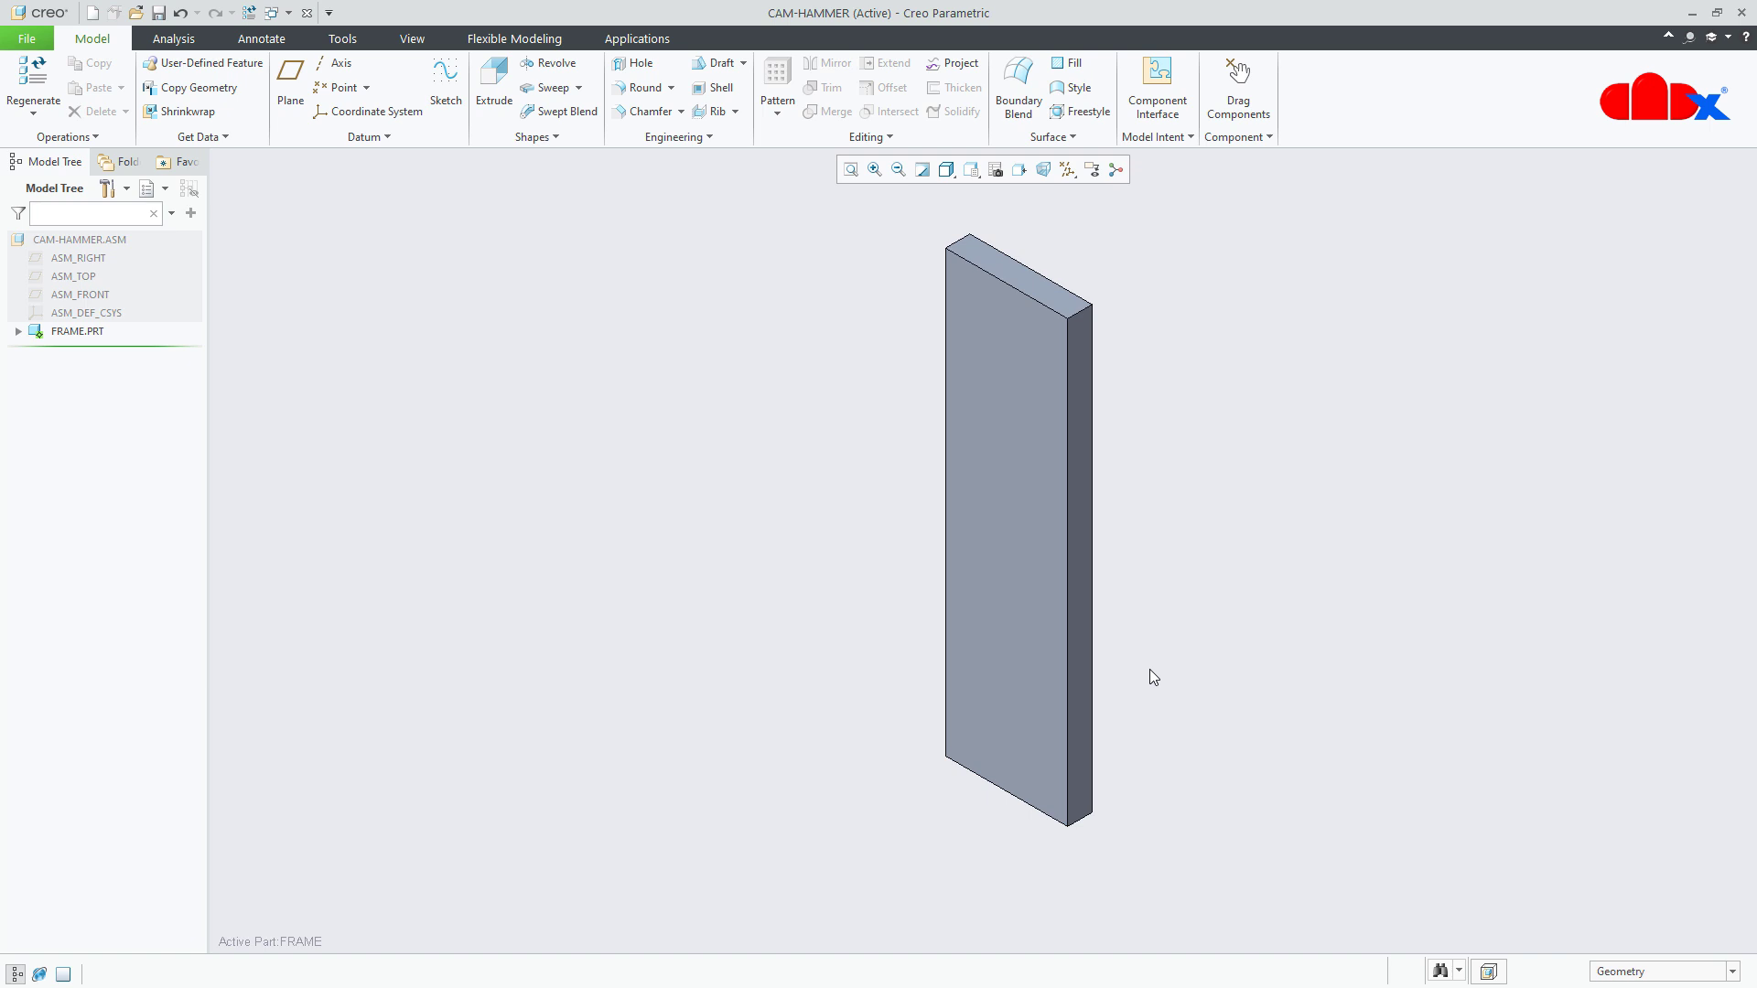
# - Start another Extrude sketch on the large front face of the plate and orient the view square to it
pyautogui.click(493, 99)
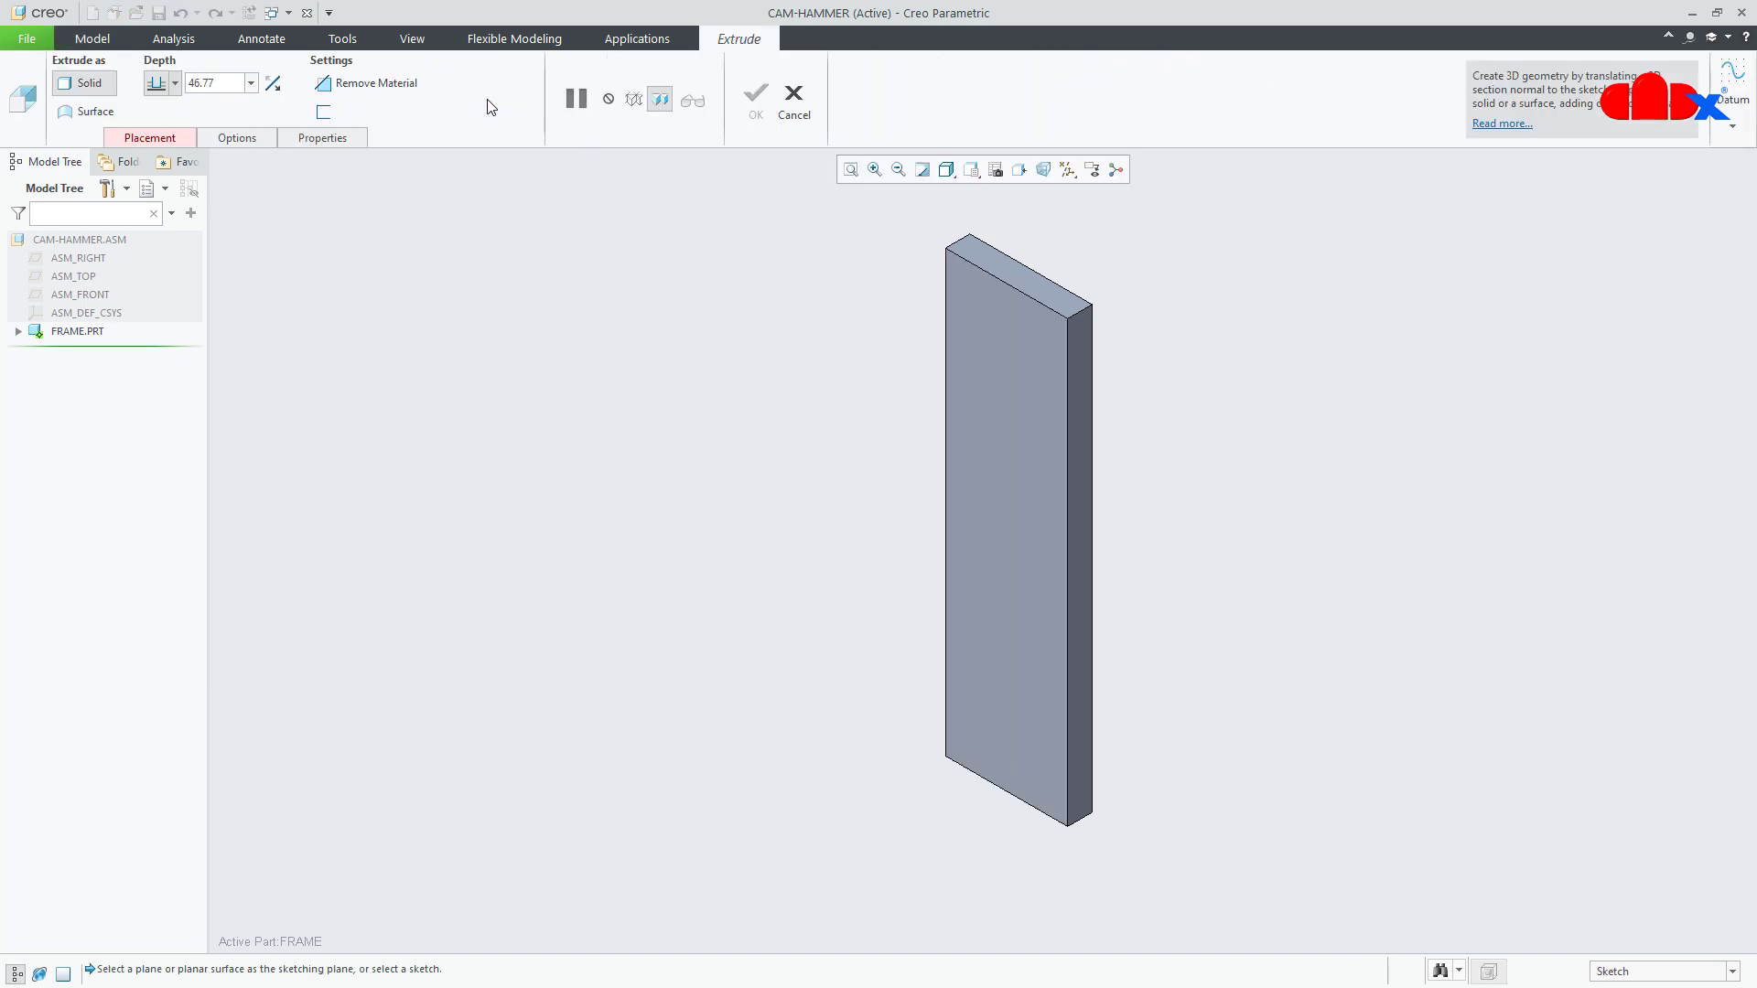
pyautogui.click(1038, 721)
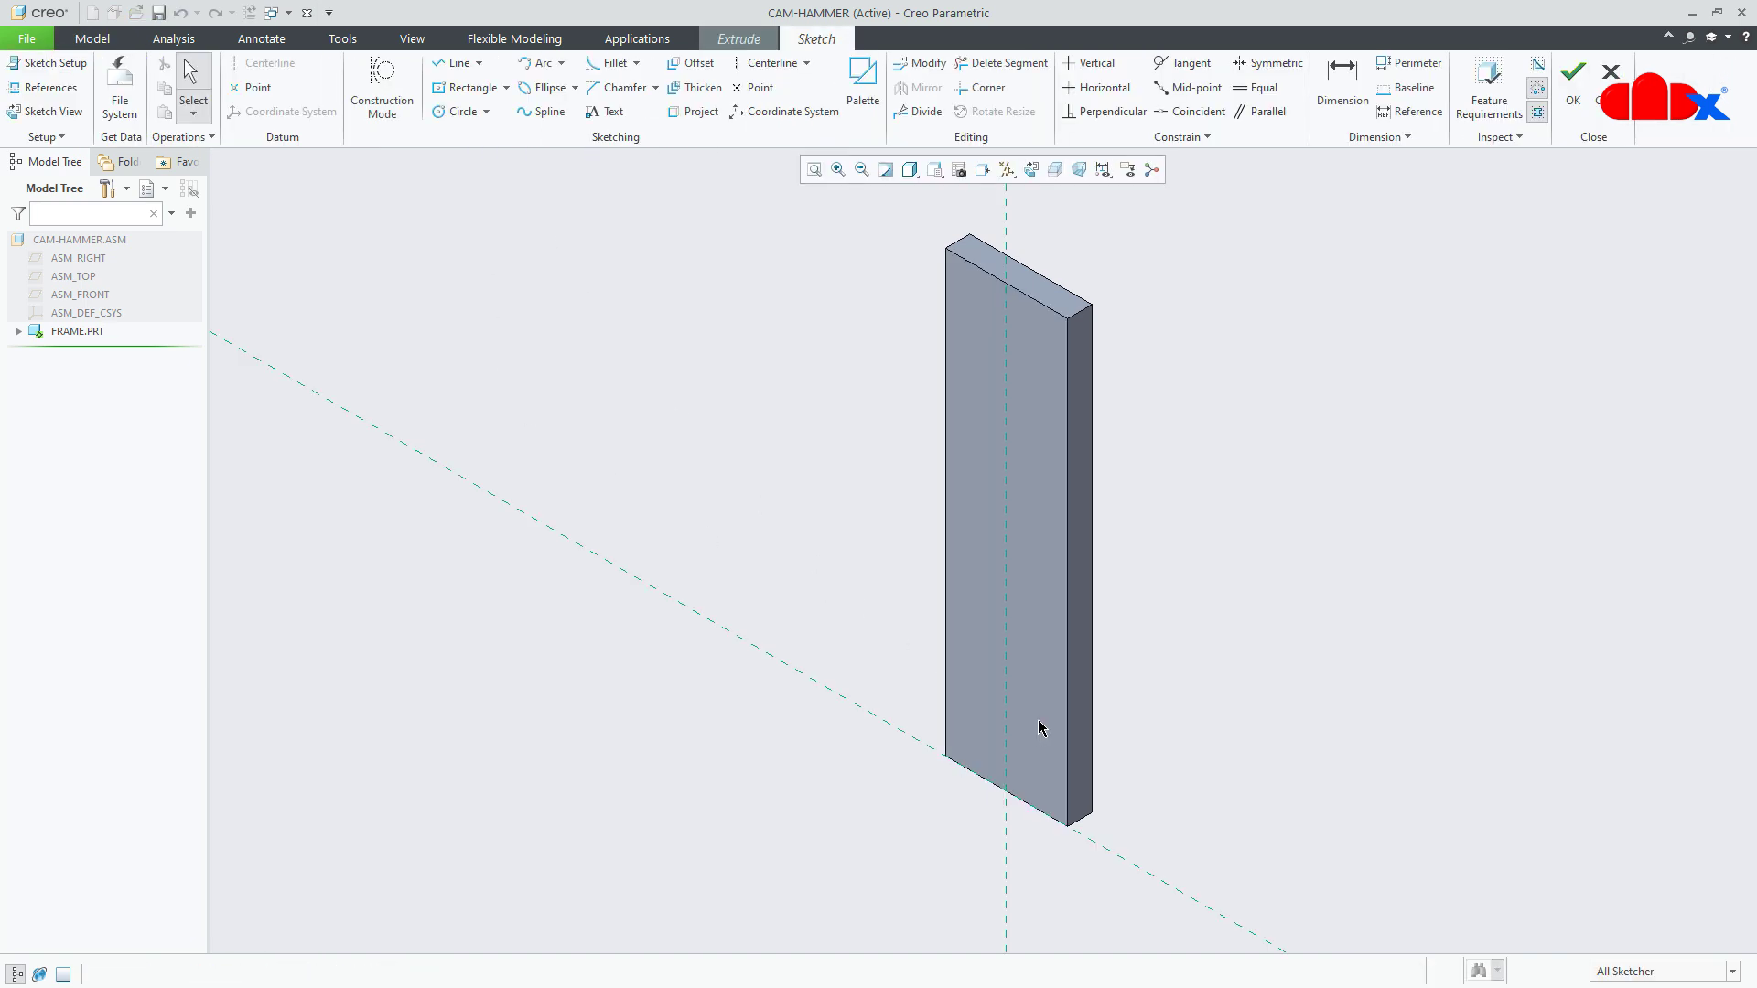
pyautogui.click(1032, 170)
# - Draw three rectangles across the plate's full width: equal ones about 7 mm high at both ends and one about 5 mm high mid-height
pyautogui.rightClick(704, 481)
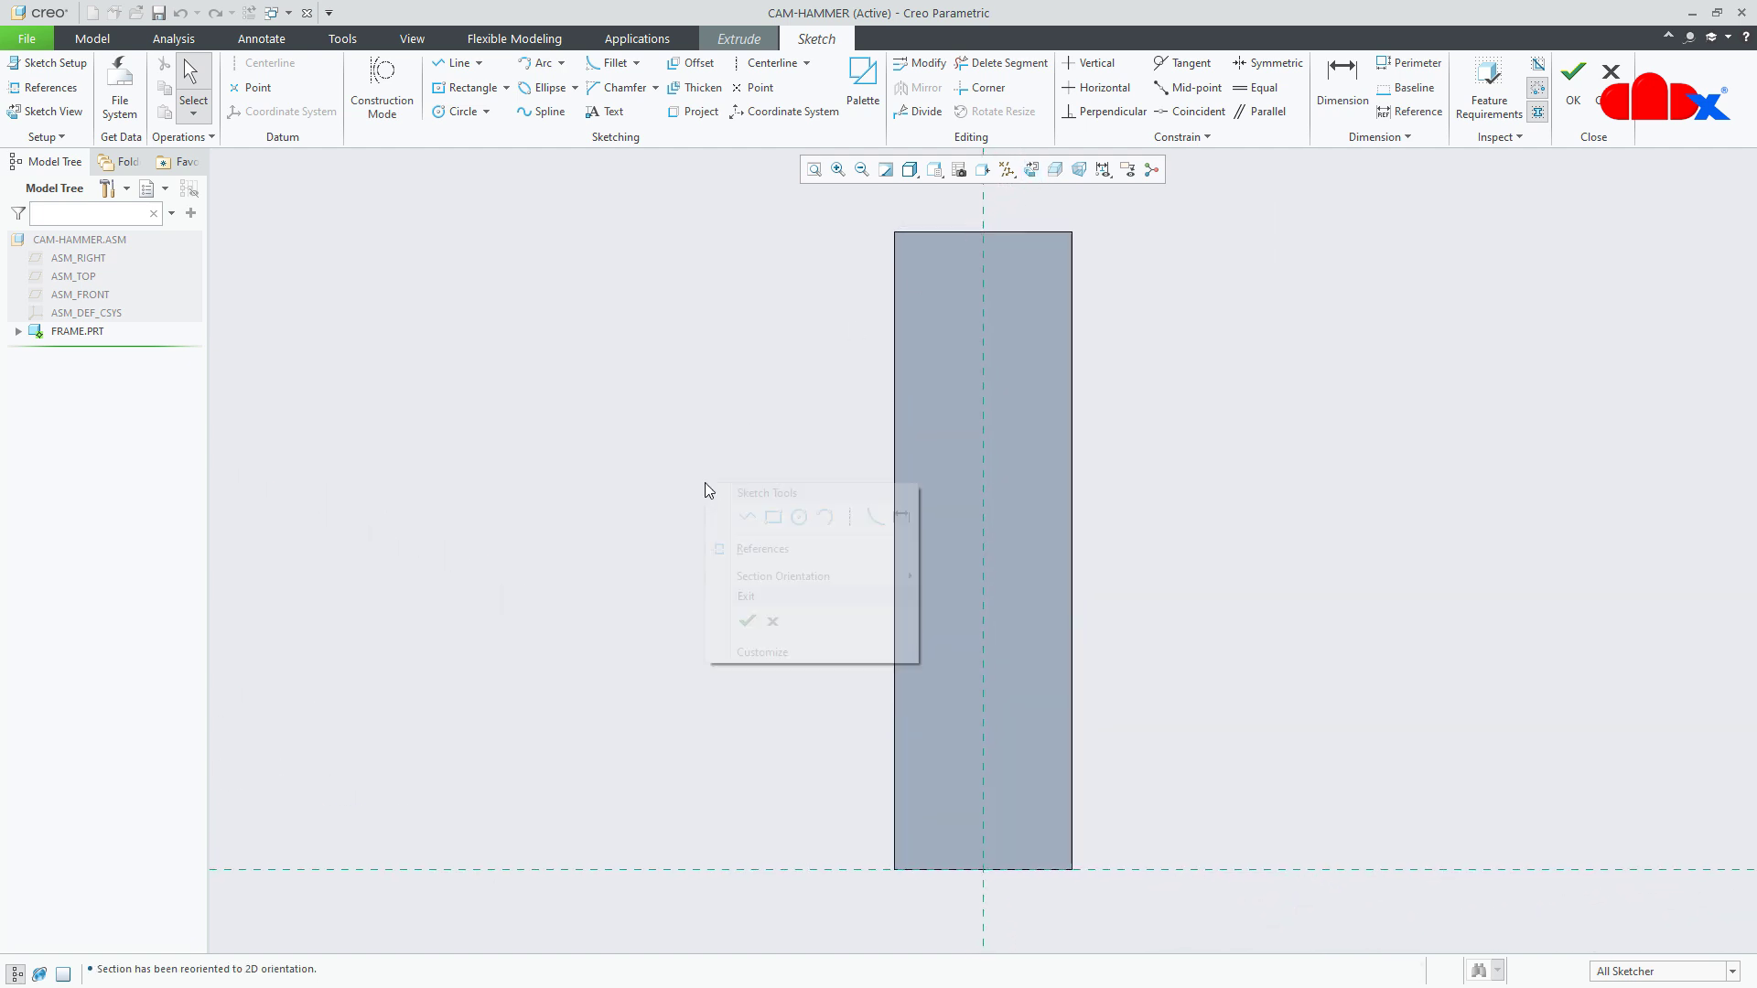
pyautogui.click(773, 516)
pyautogui.click(894, 870)
pyautogui.click(1072, 843)
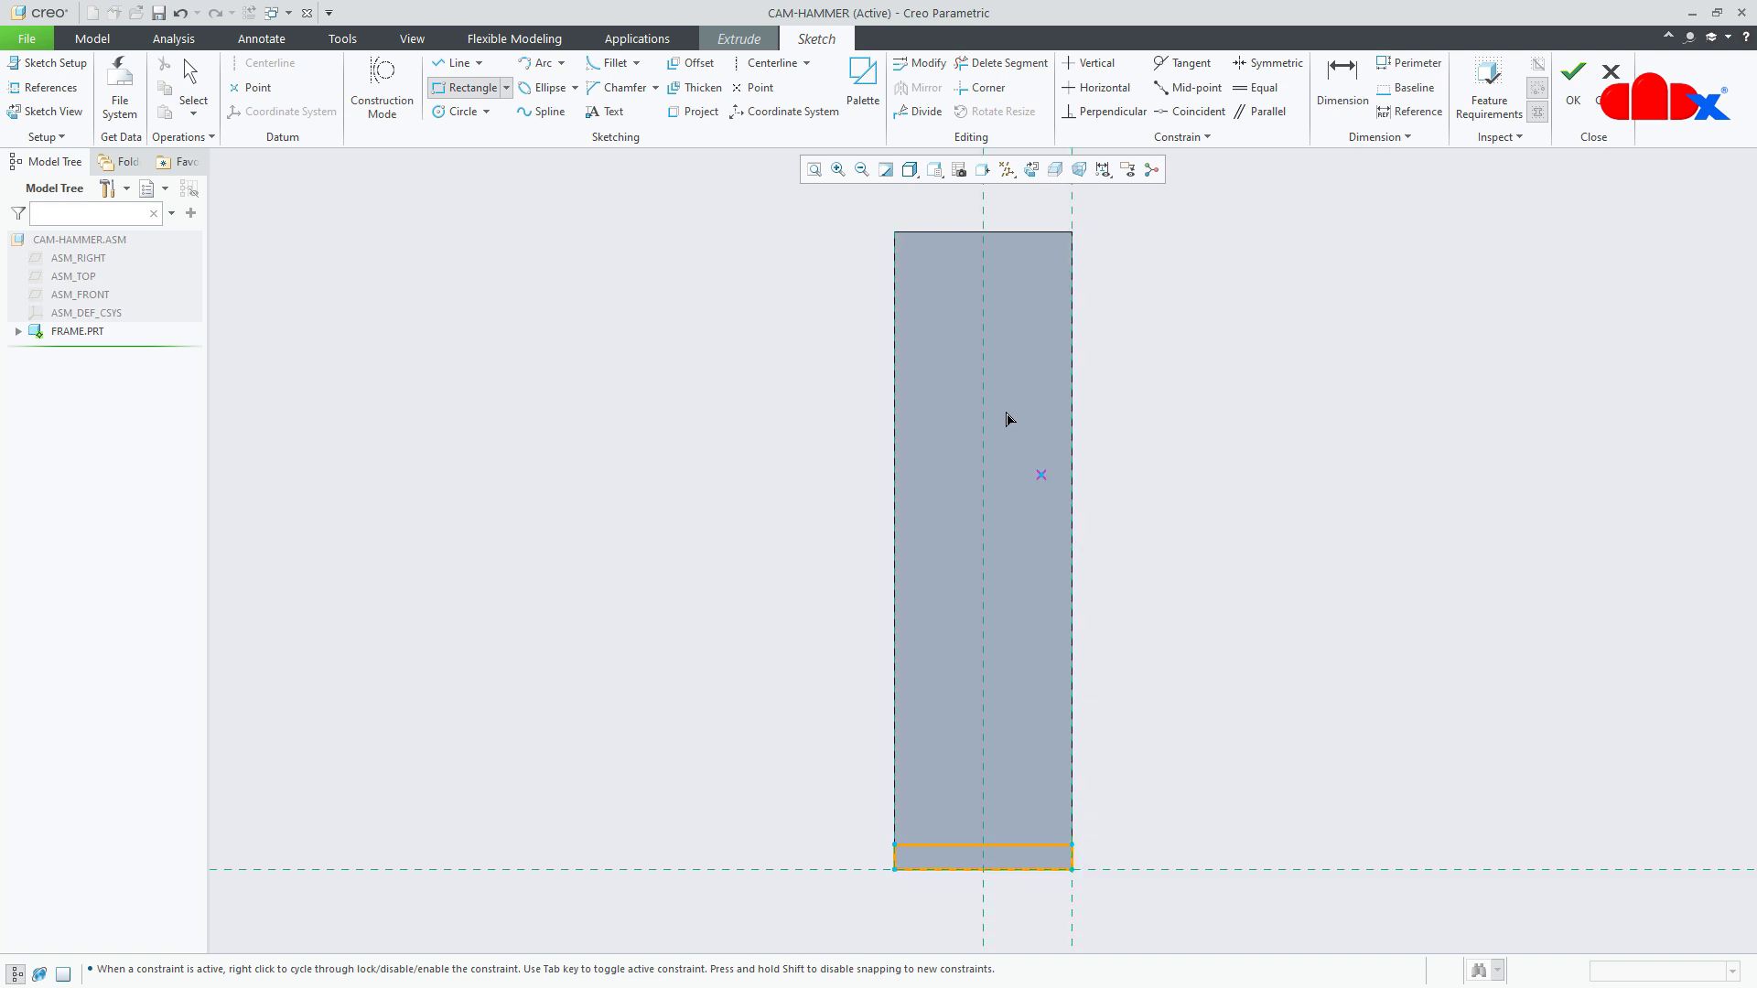
pyautogui.click(901, 240)
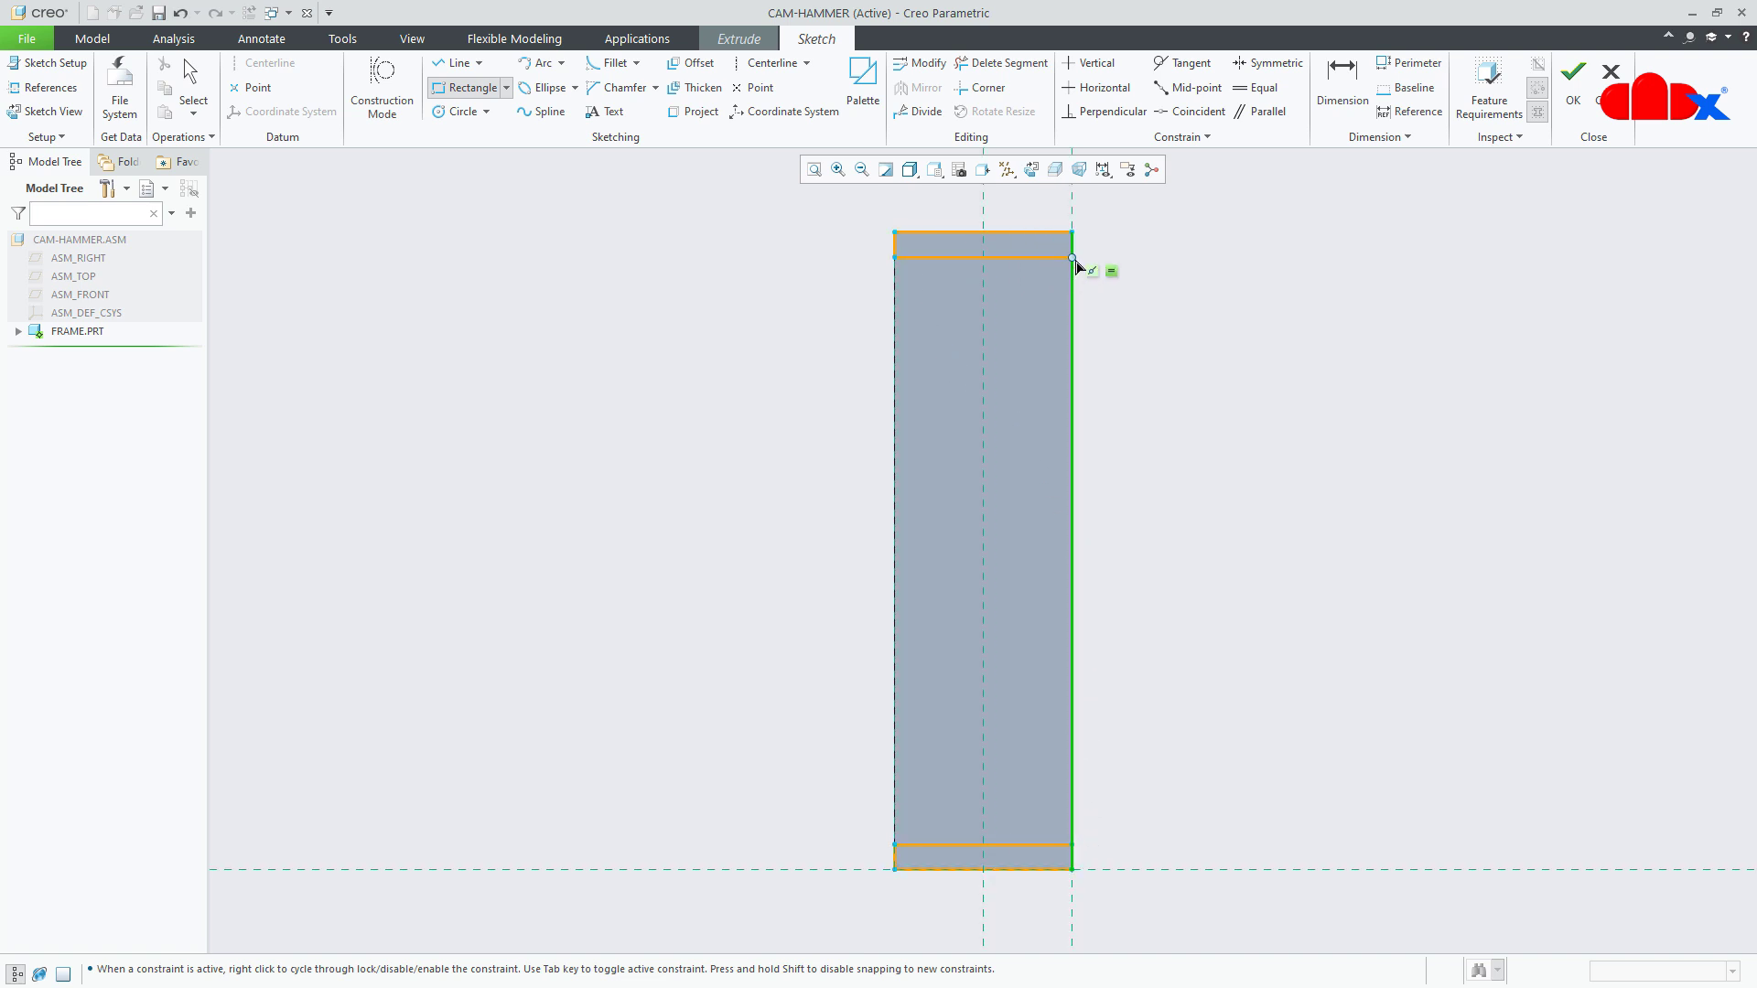
pyautogui.click(1074, 261)
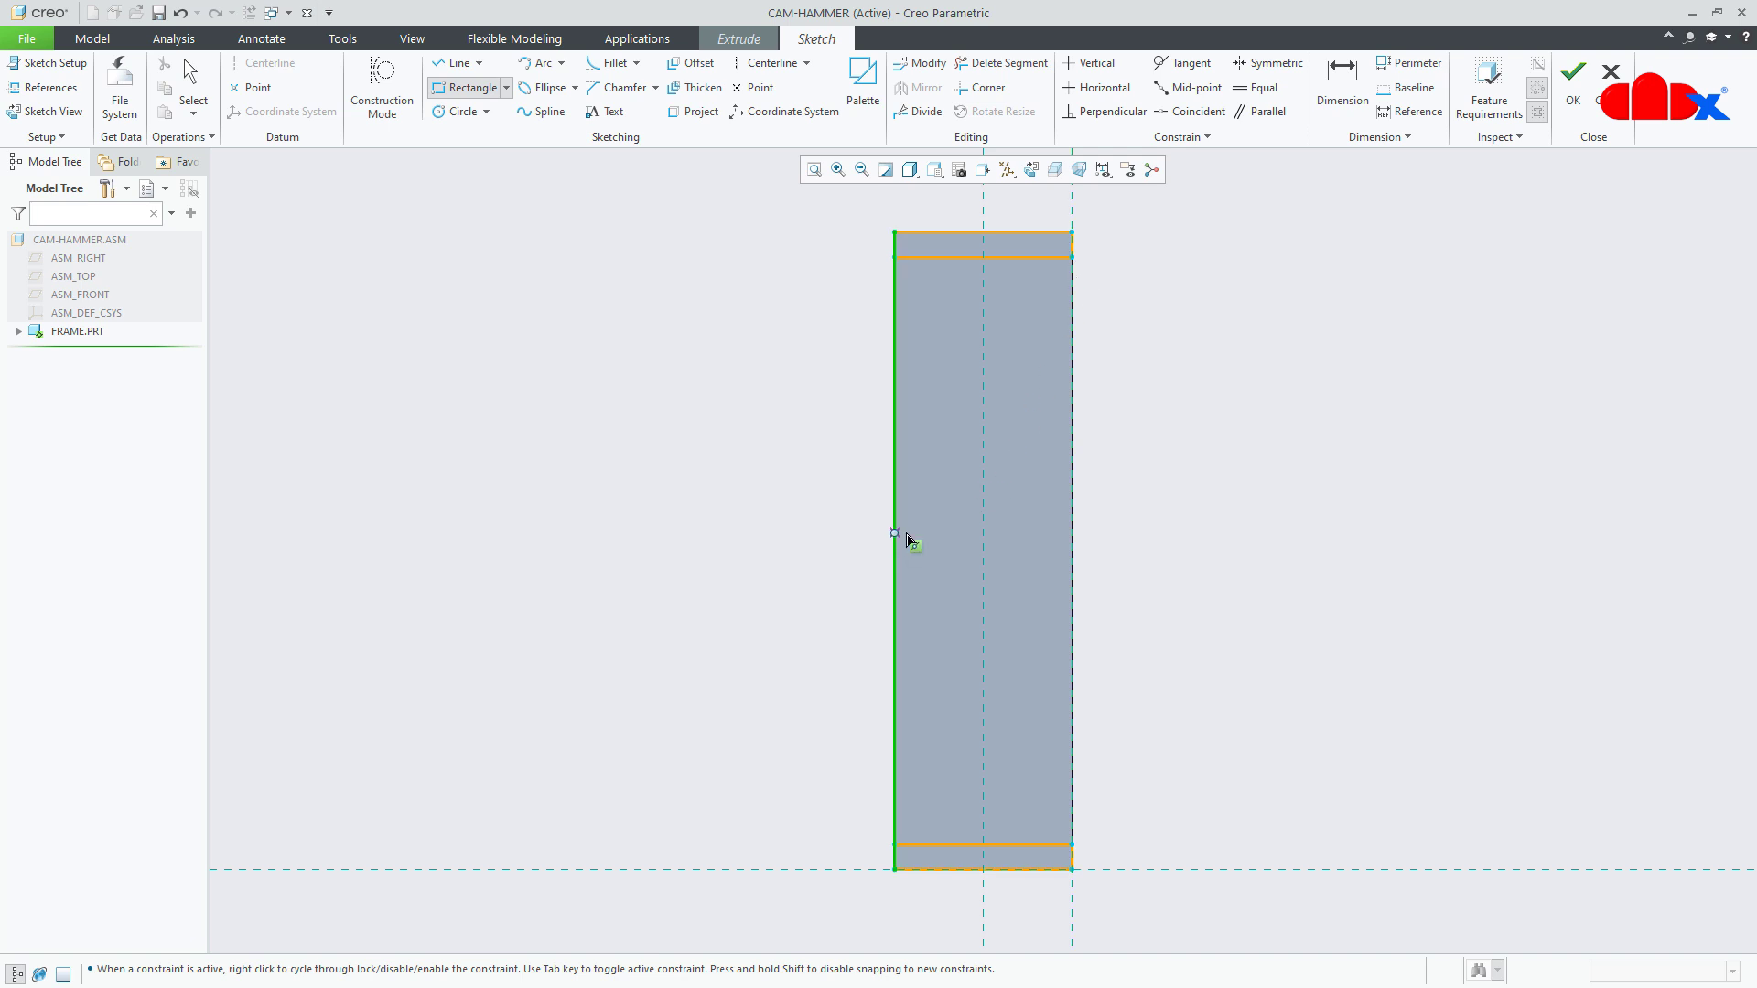
pyautogui.click(905, 536)
pyautogui.click(1080, 569)
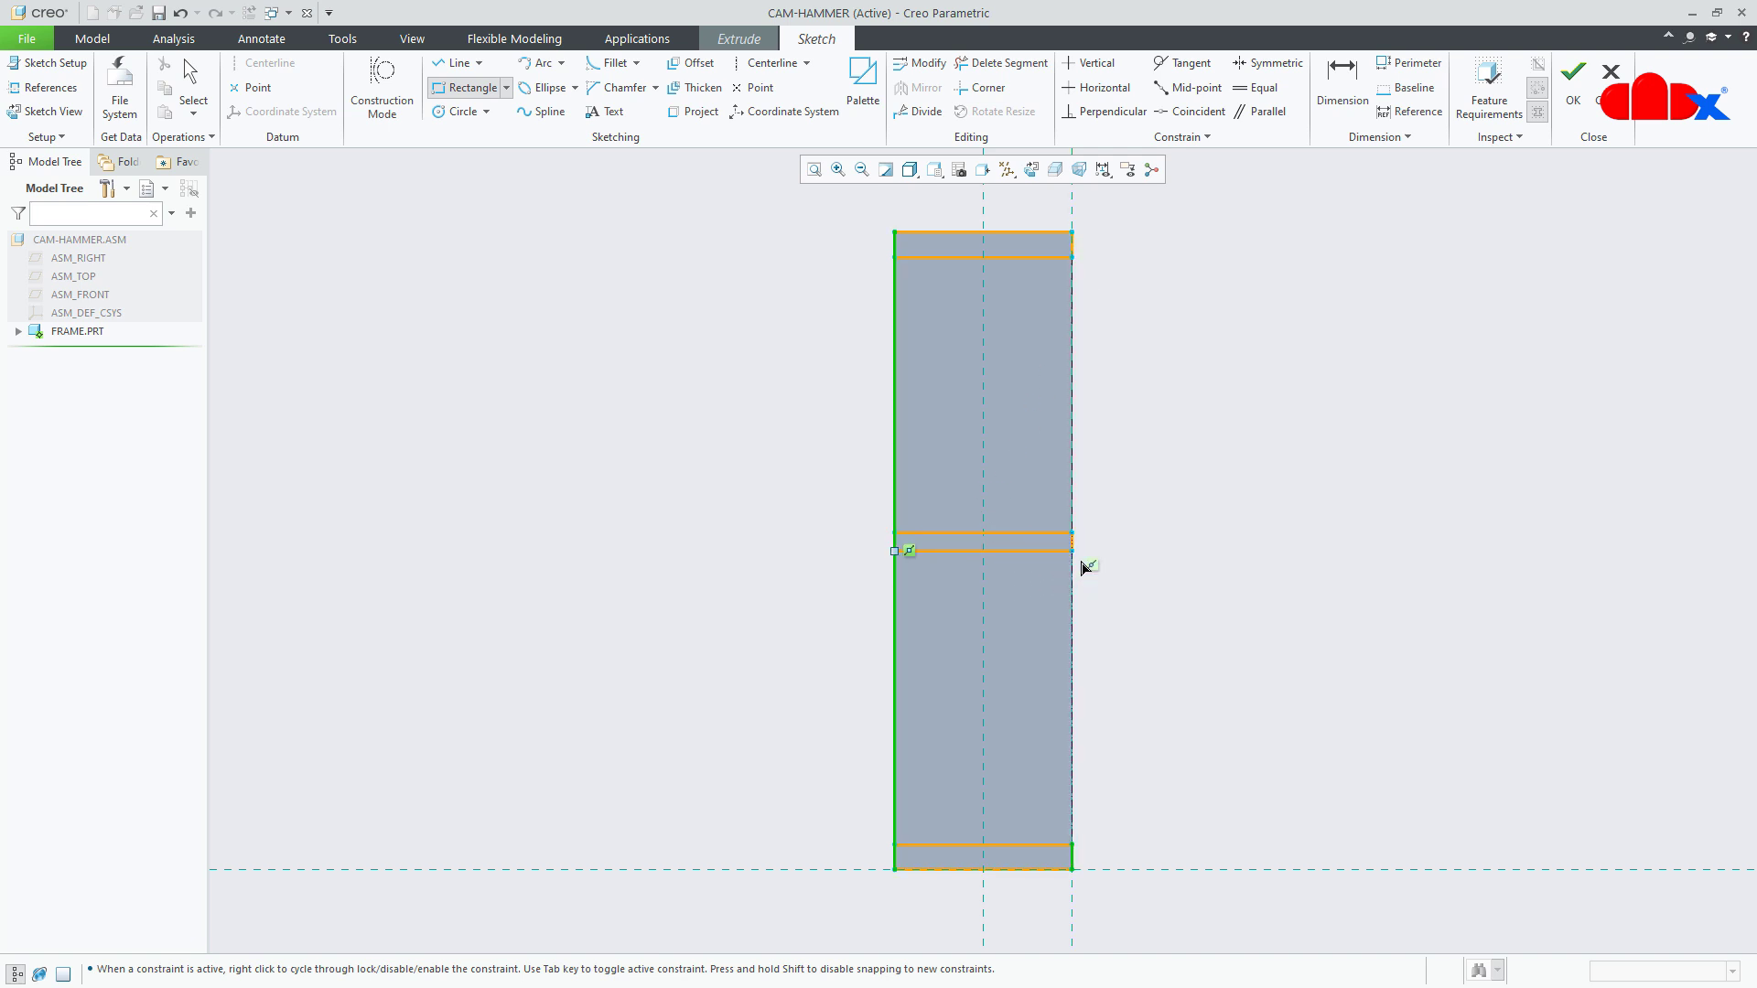
pyautogui.middleClick(1222, 629)
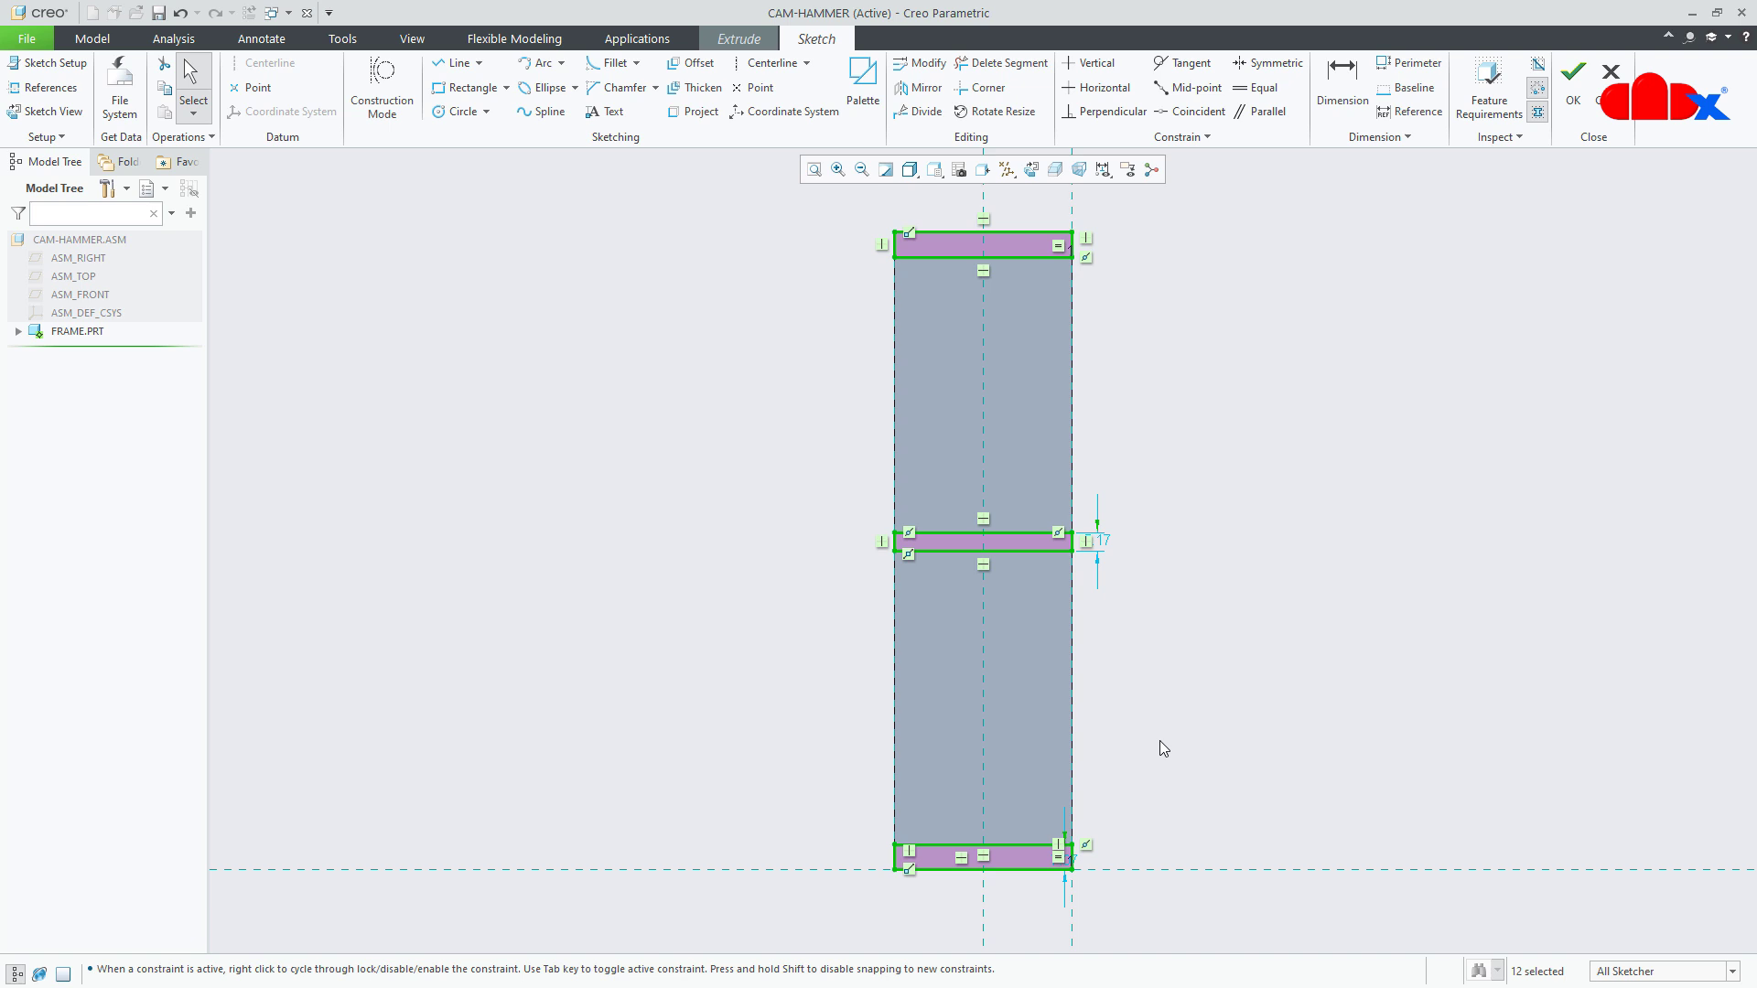
# - Set the heights of the bottom and middle rectangles to 5 mm
pyautogui.scroll(-5, 1098, 887)
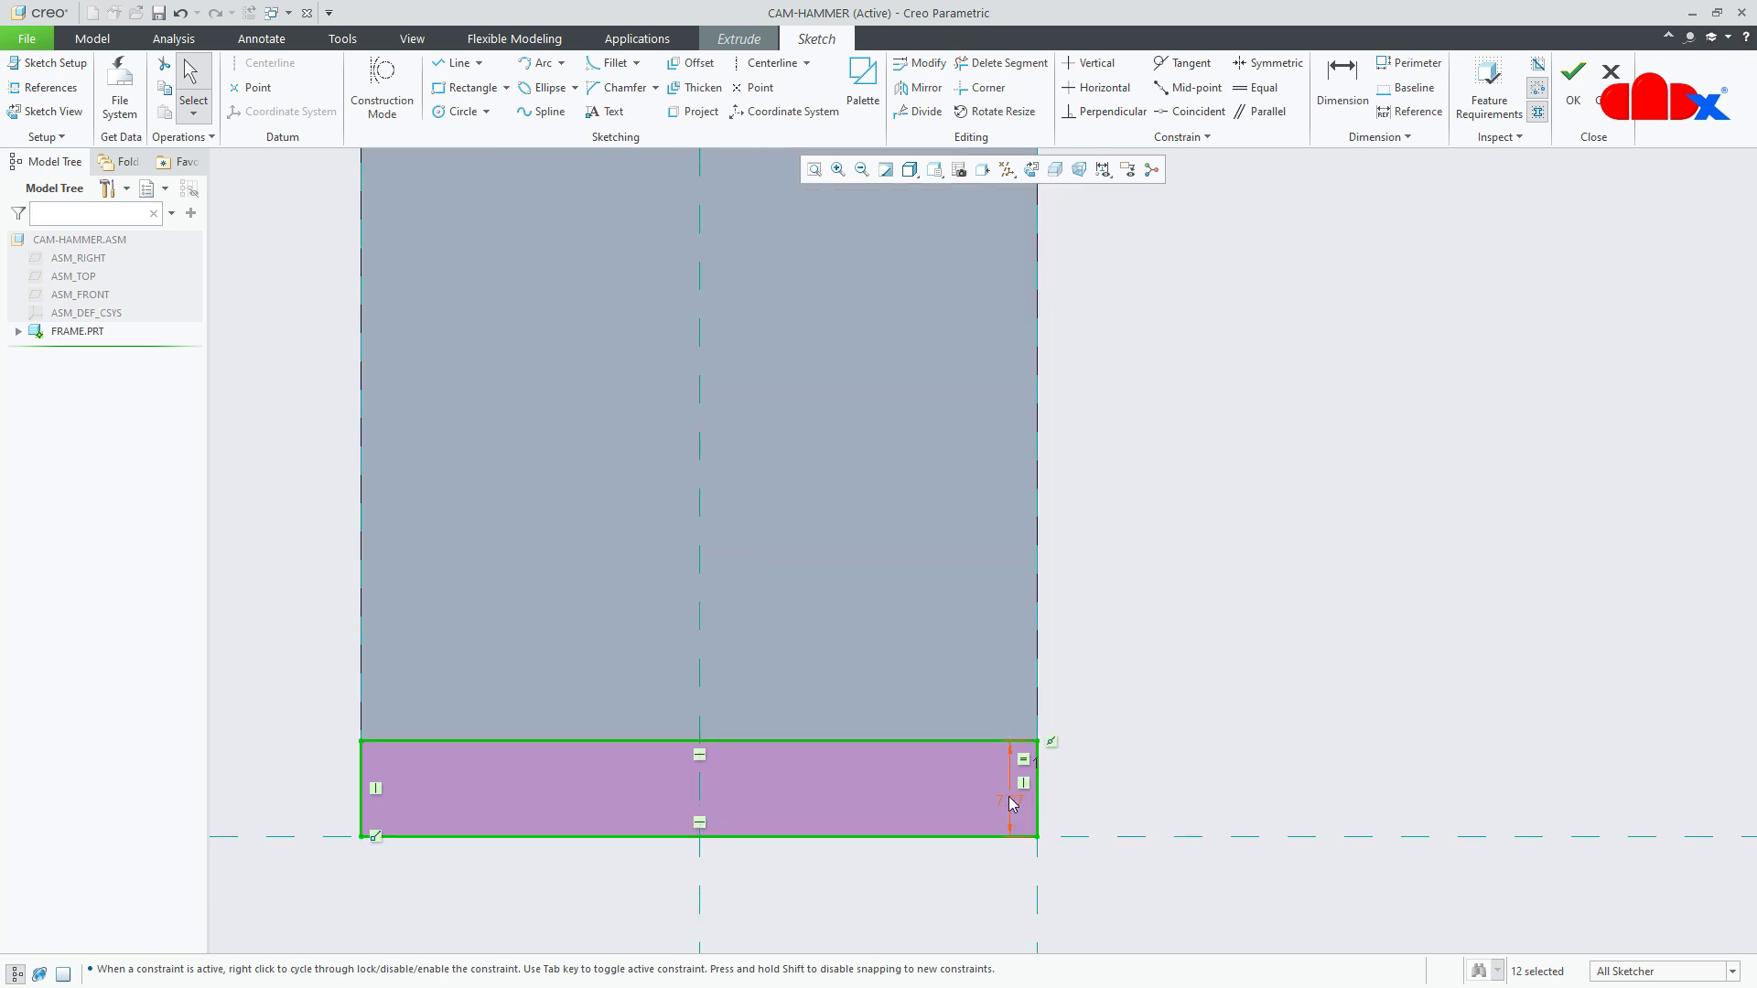
pyautogui.doubleClick(1011, 803)
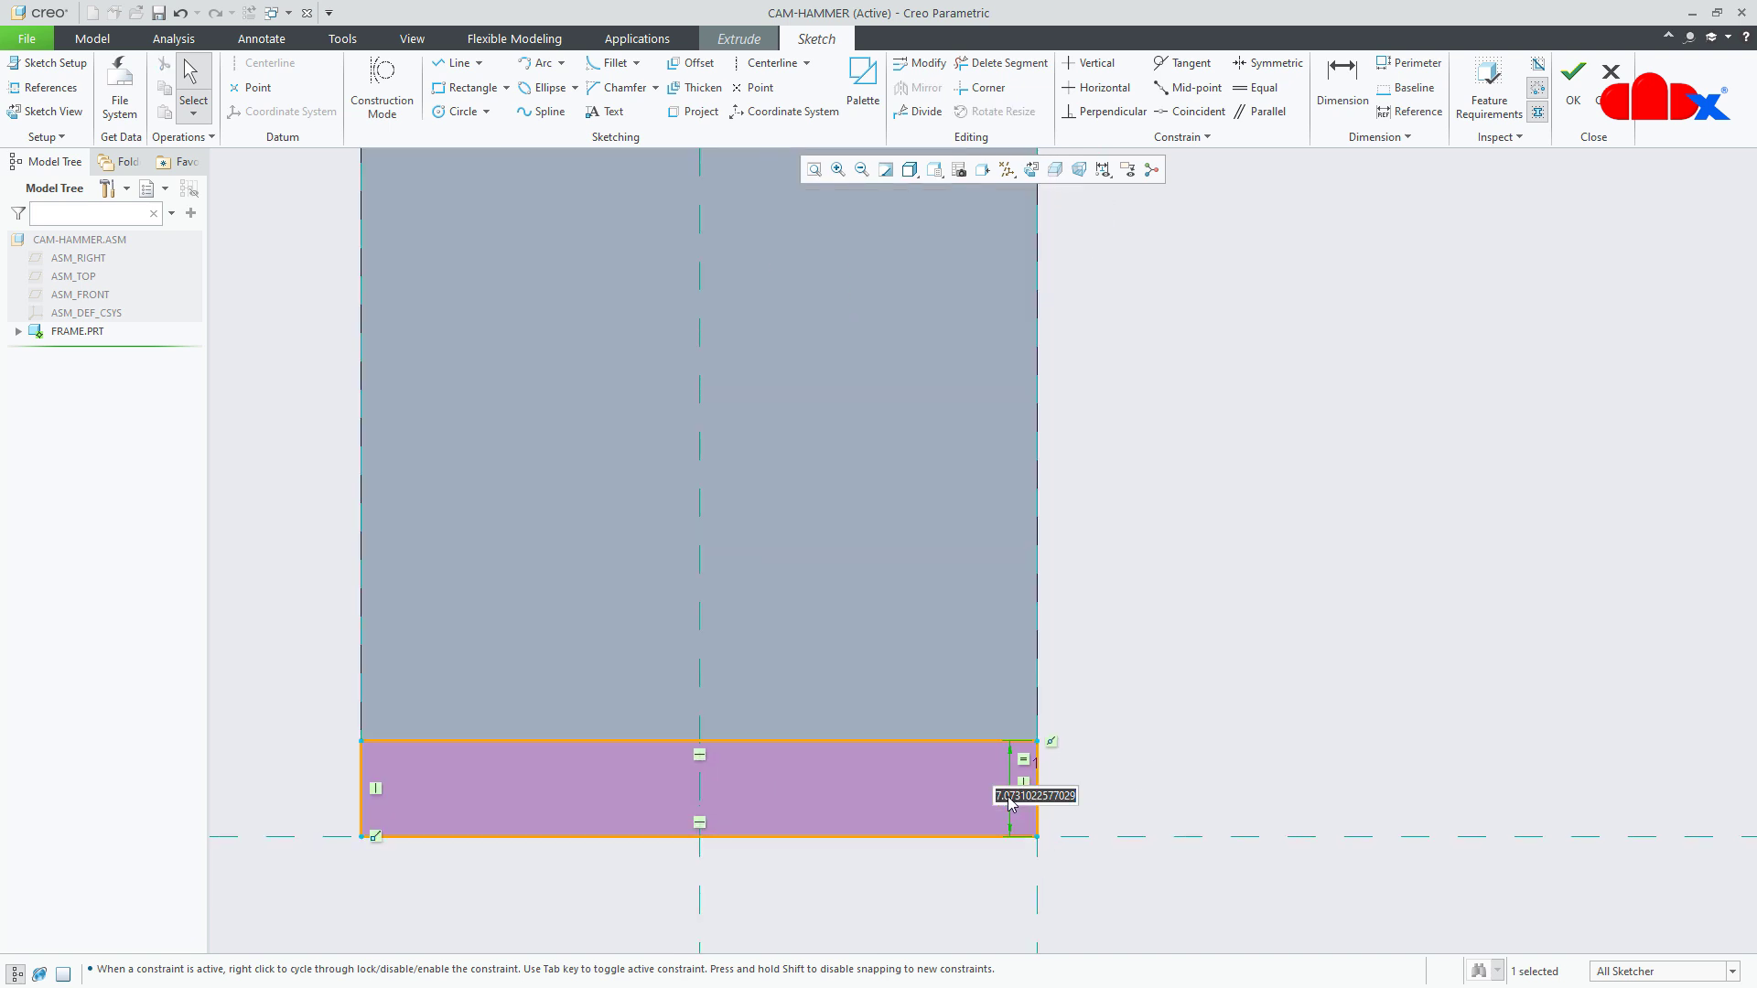
pyautogui.write('5')
pyautogui.press('Return')
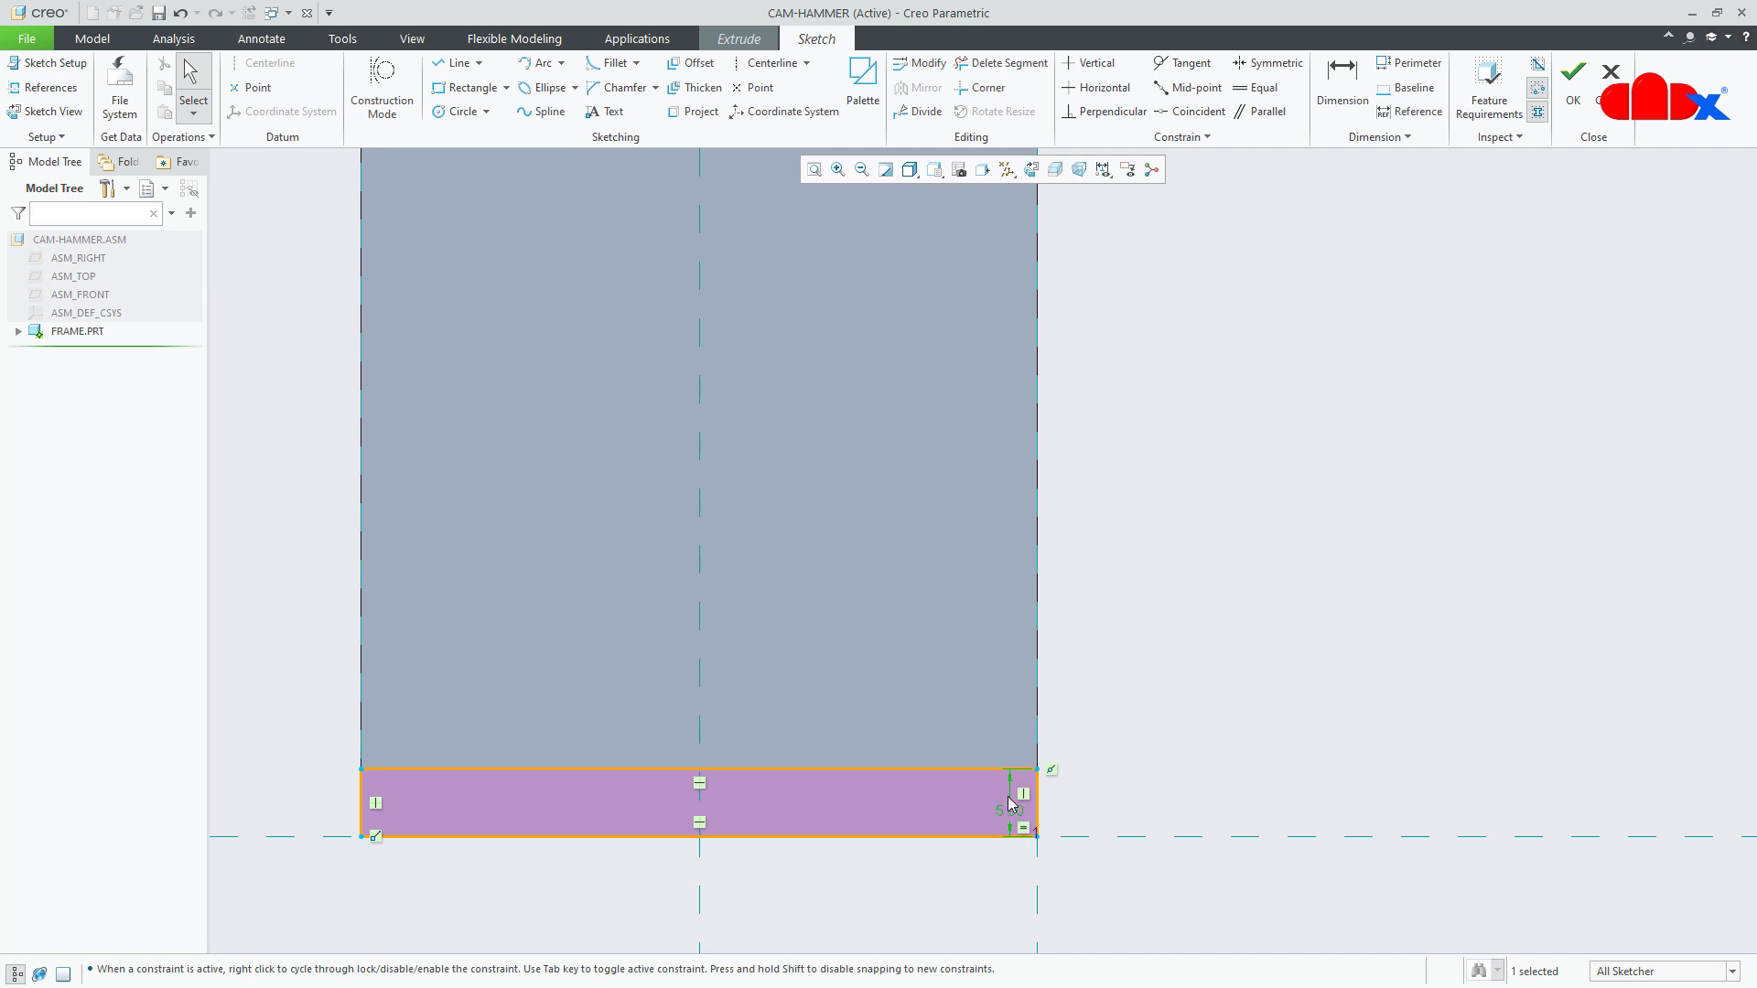
pyautogui.scroll(-3, 1139, 889)
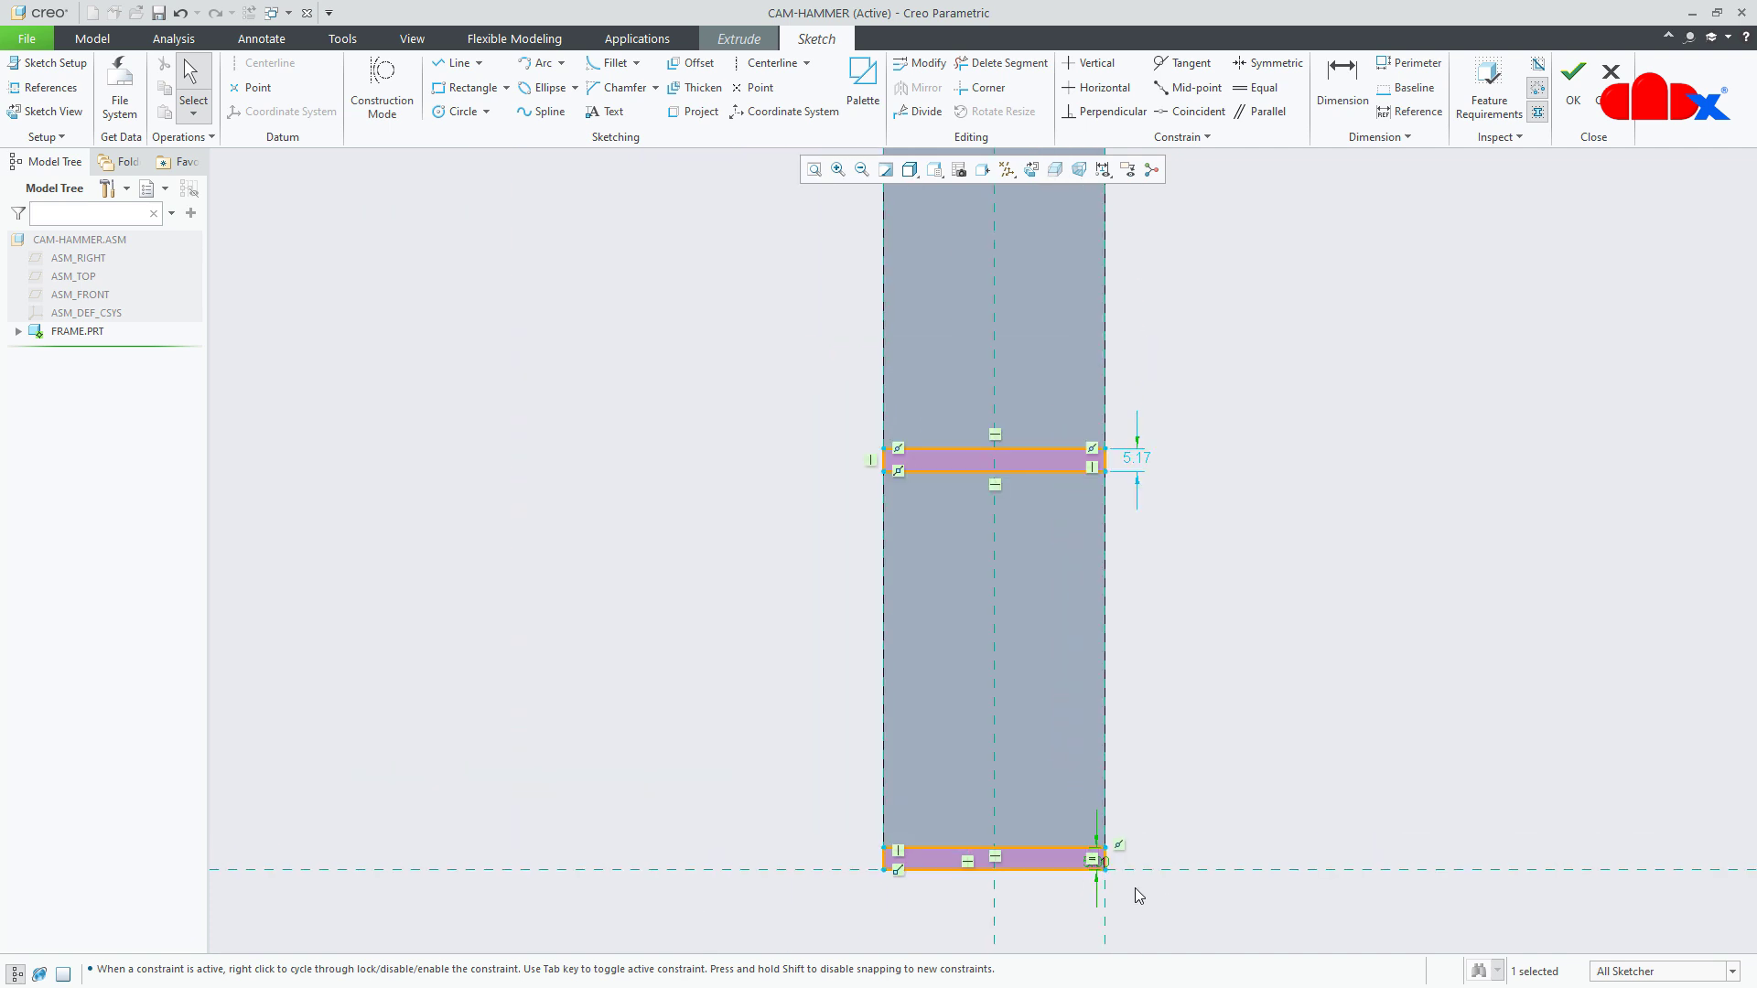
pyautogui.doubleClick(1145, 459)
pyautogui.write('5')
pyautogui.press('Return')
# - Apply an Equal constraint so the middle rectangle's height matches that of the end rectangles
pyautogui.scroll(-1, 1171, 754)
pyautogui.scroll(1, 1166, 434)
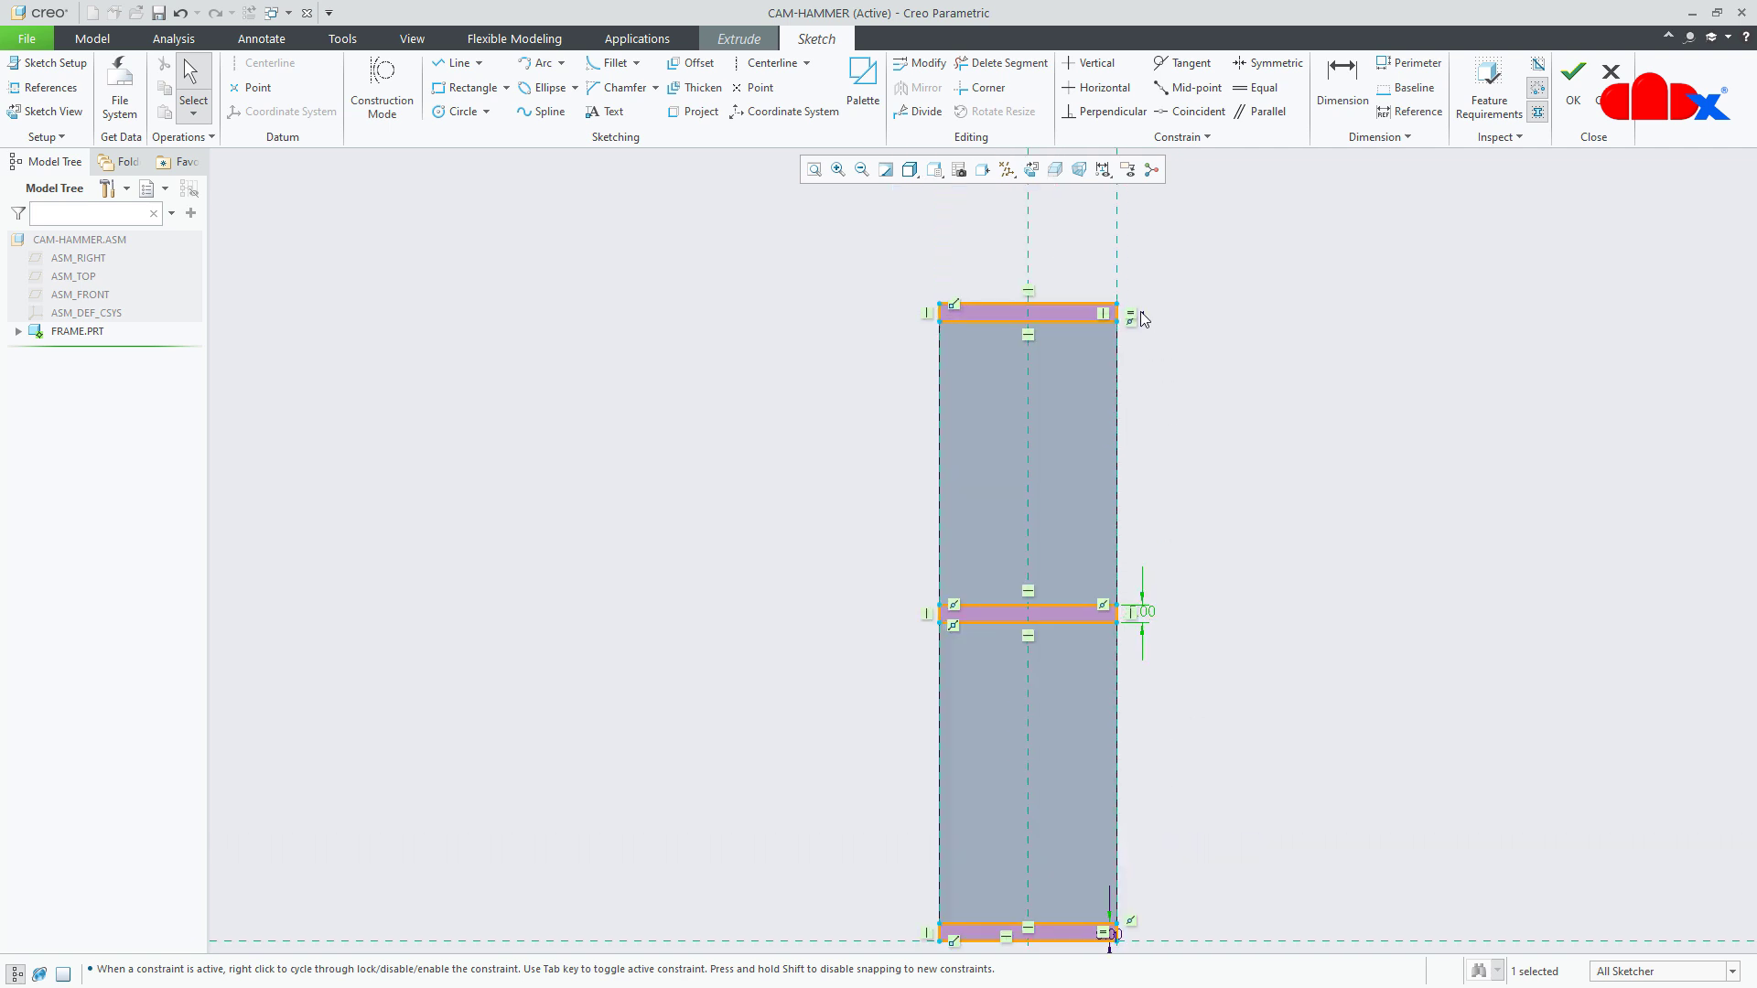
pyautogui.scroll(1, 1140, 312)
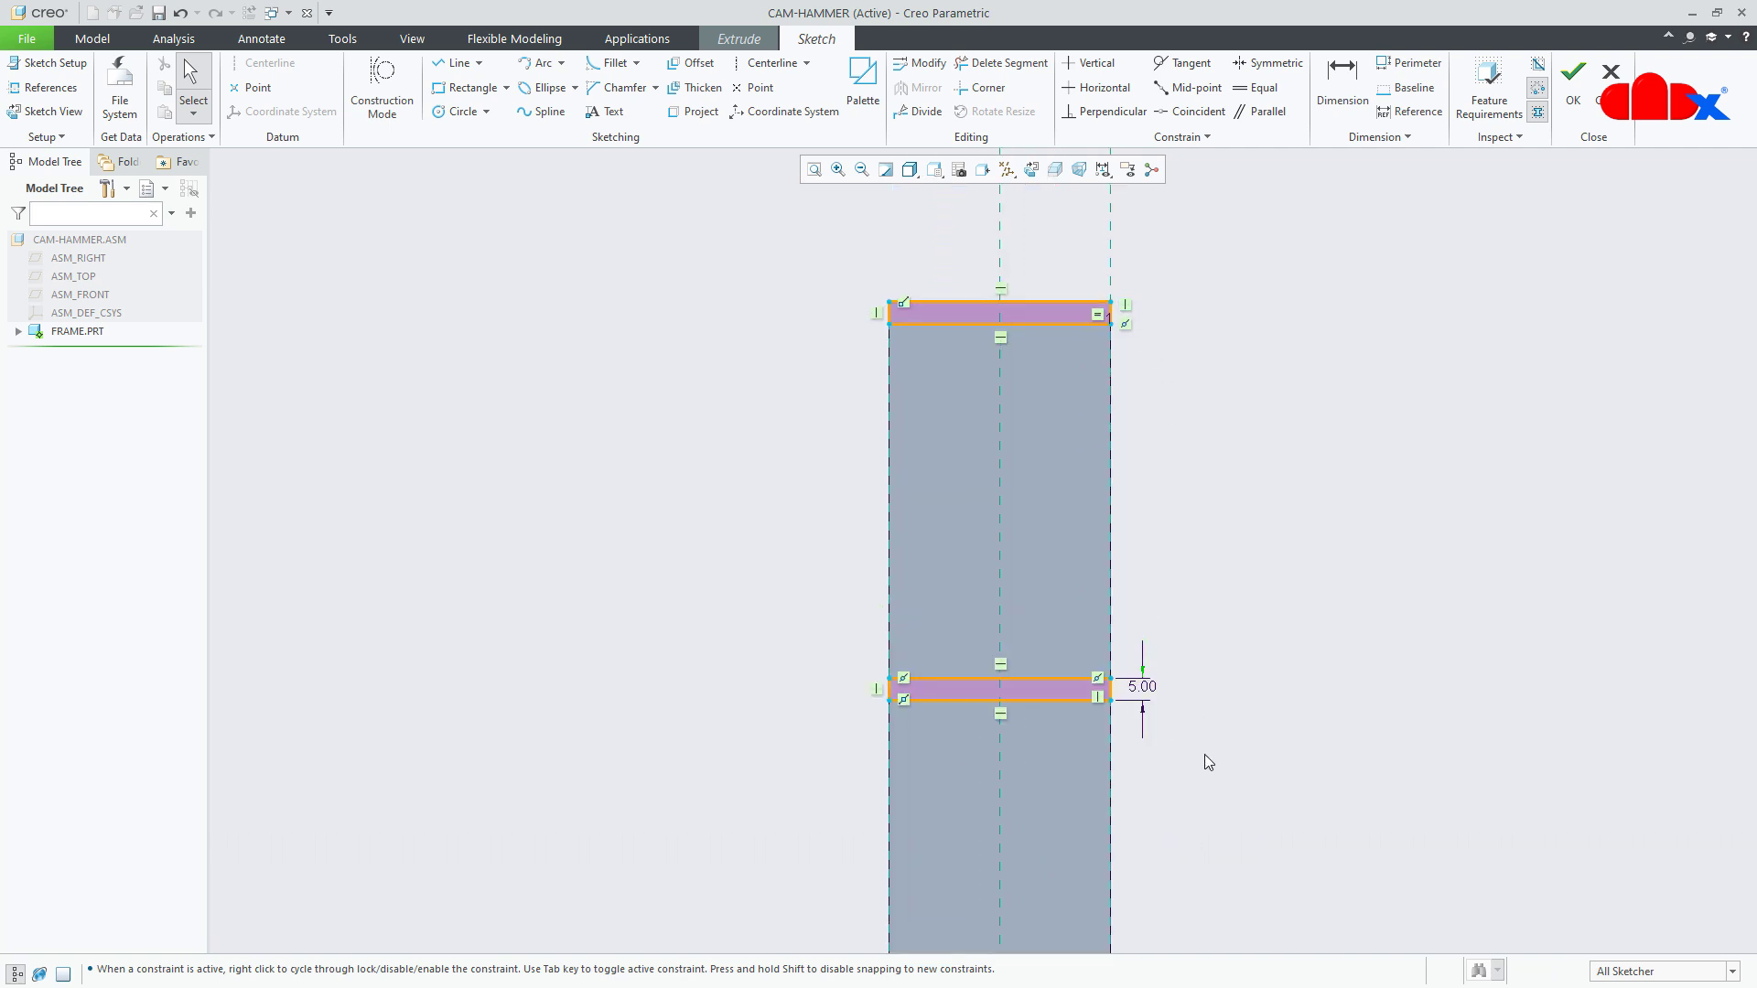
pyautogui.click(1148, 695)
pyautogui.click(1258, 87)
pyautogui.scroll(3, 1109, 691)
pyautogui.click(1118, 682)
pyautogui.scroll(-5, 1117, 679)
pyautogui.scroll(5, 1115, 864)
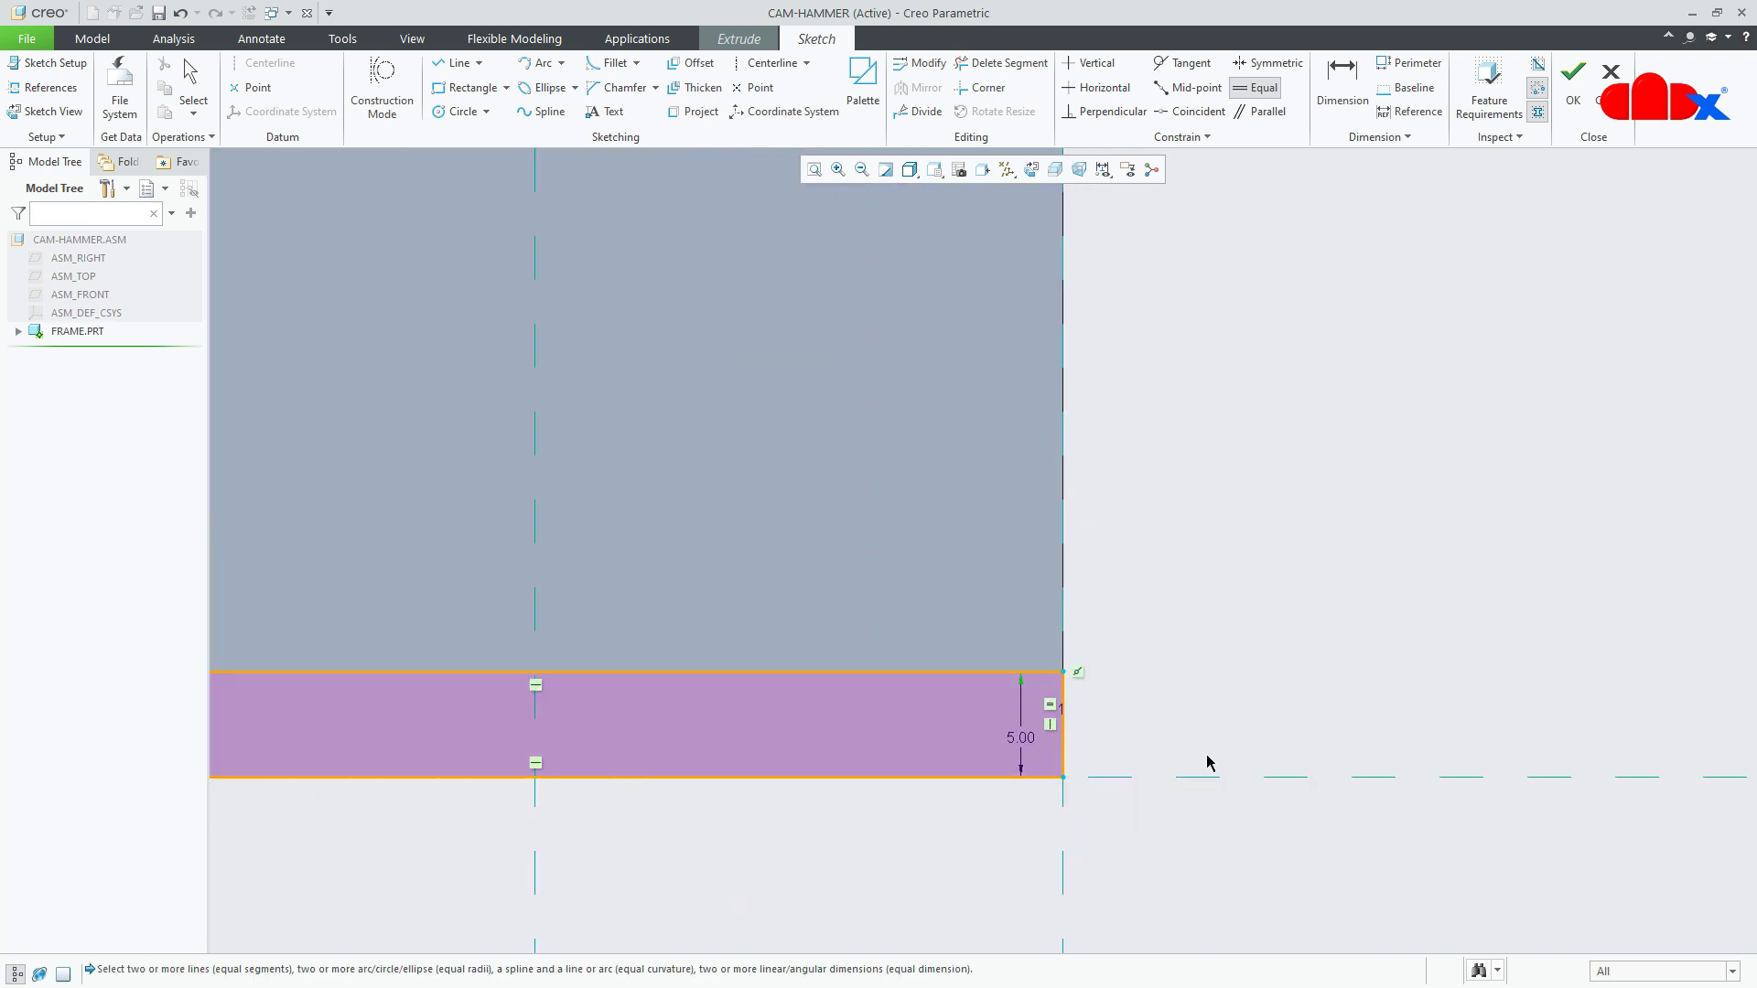
pyautogui.scroll(-8, 1210, 873)
pyautogui.middleClick(1319, 606)
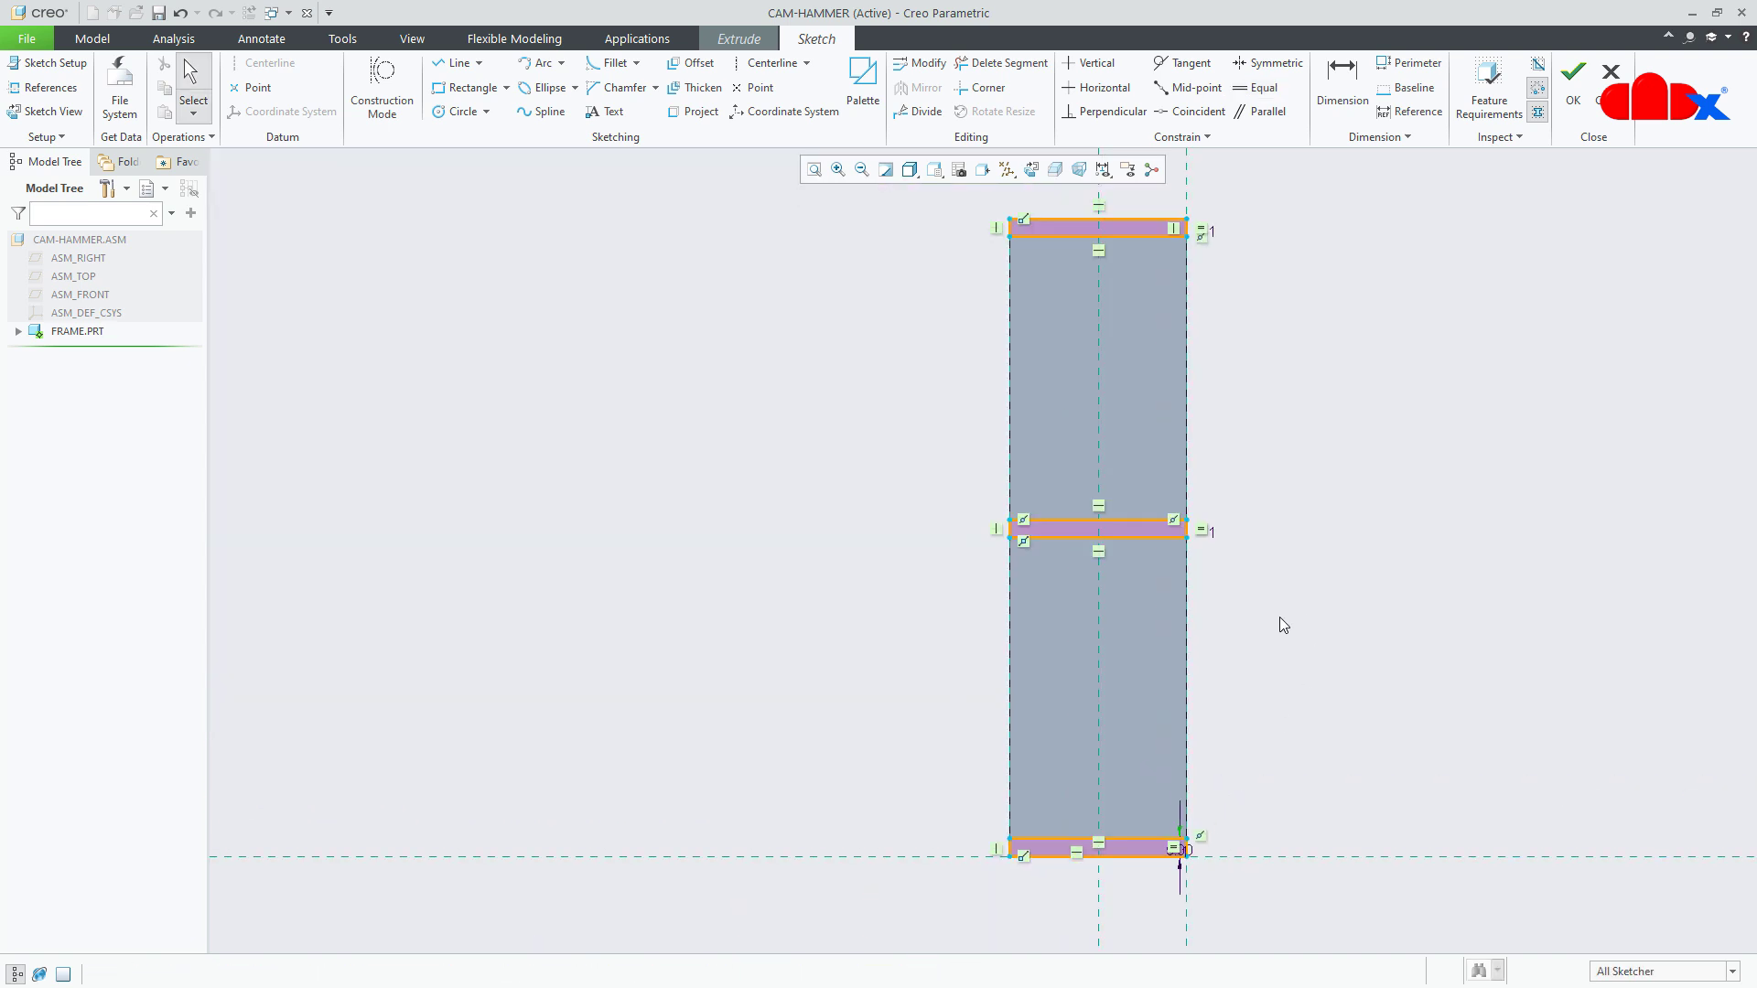
# - Delete the constraint at the lower-left corner of the middle rectangle to free its vertical position
pyautogui.scroll(5, 1023, 552)
pyautogui.click(1015, 540)
pyautogui.click(1000, 517)
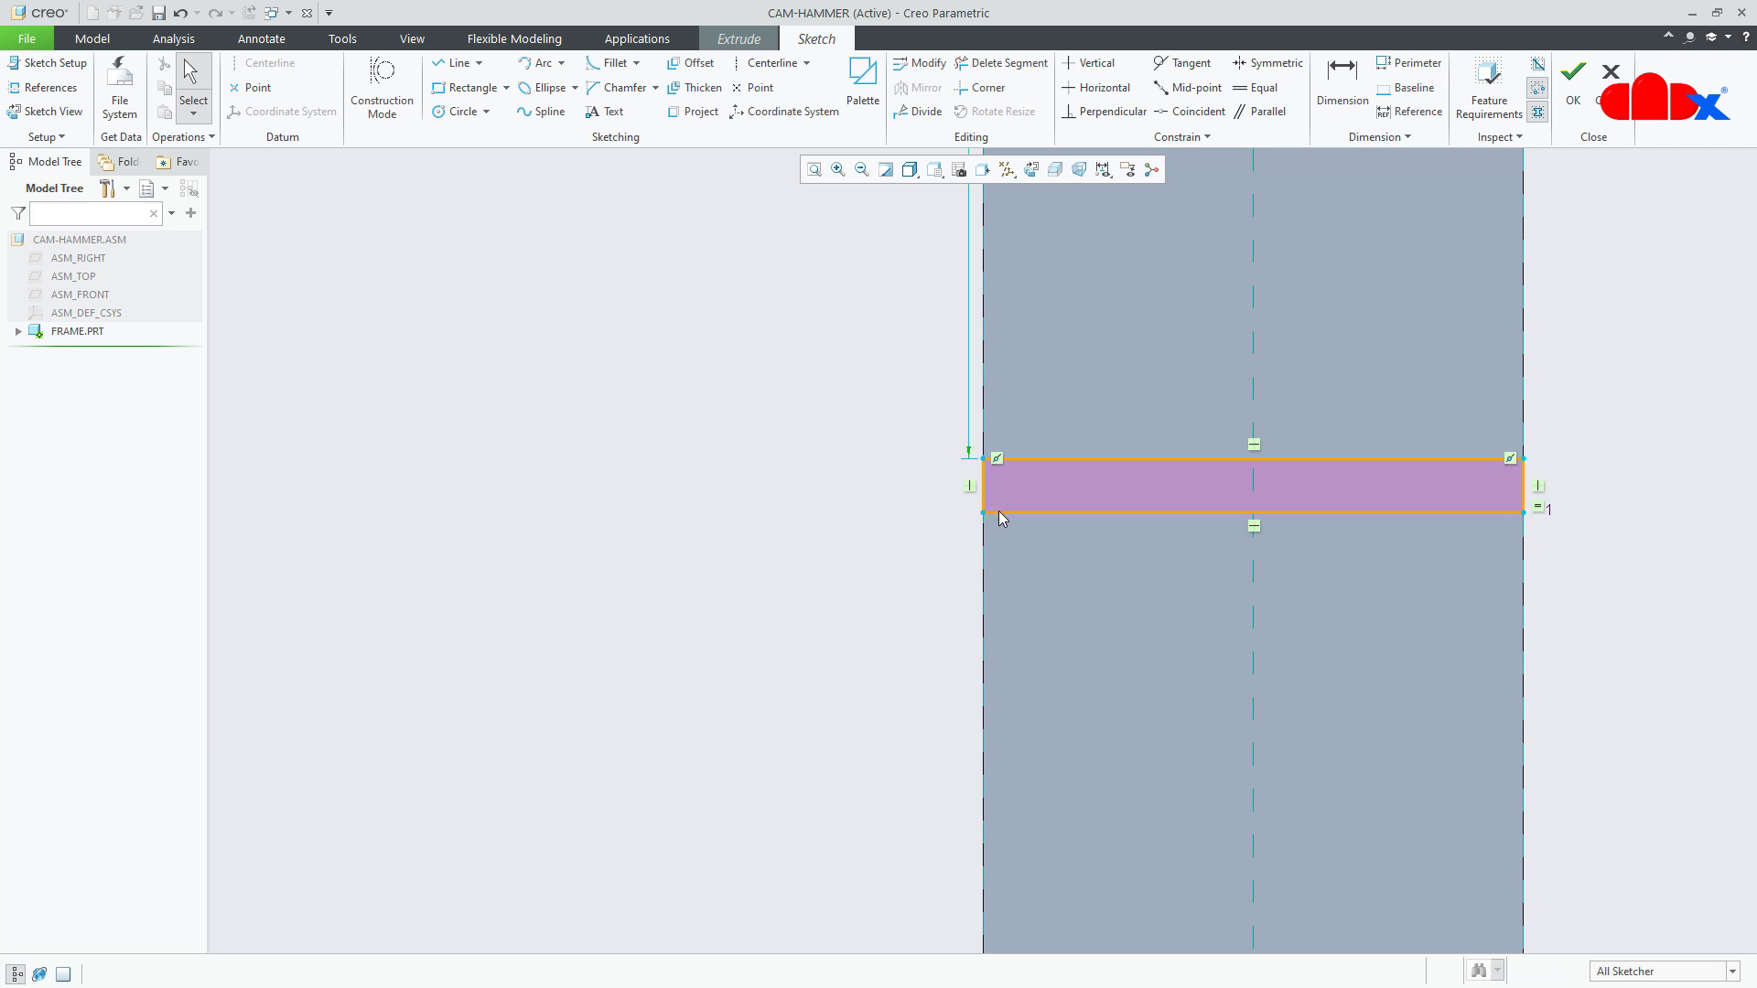
pyautogui.scroll(-5, 1040, 596)
pyautogui.scroll(1, 1172, 683)
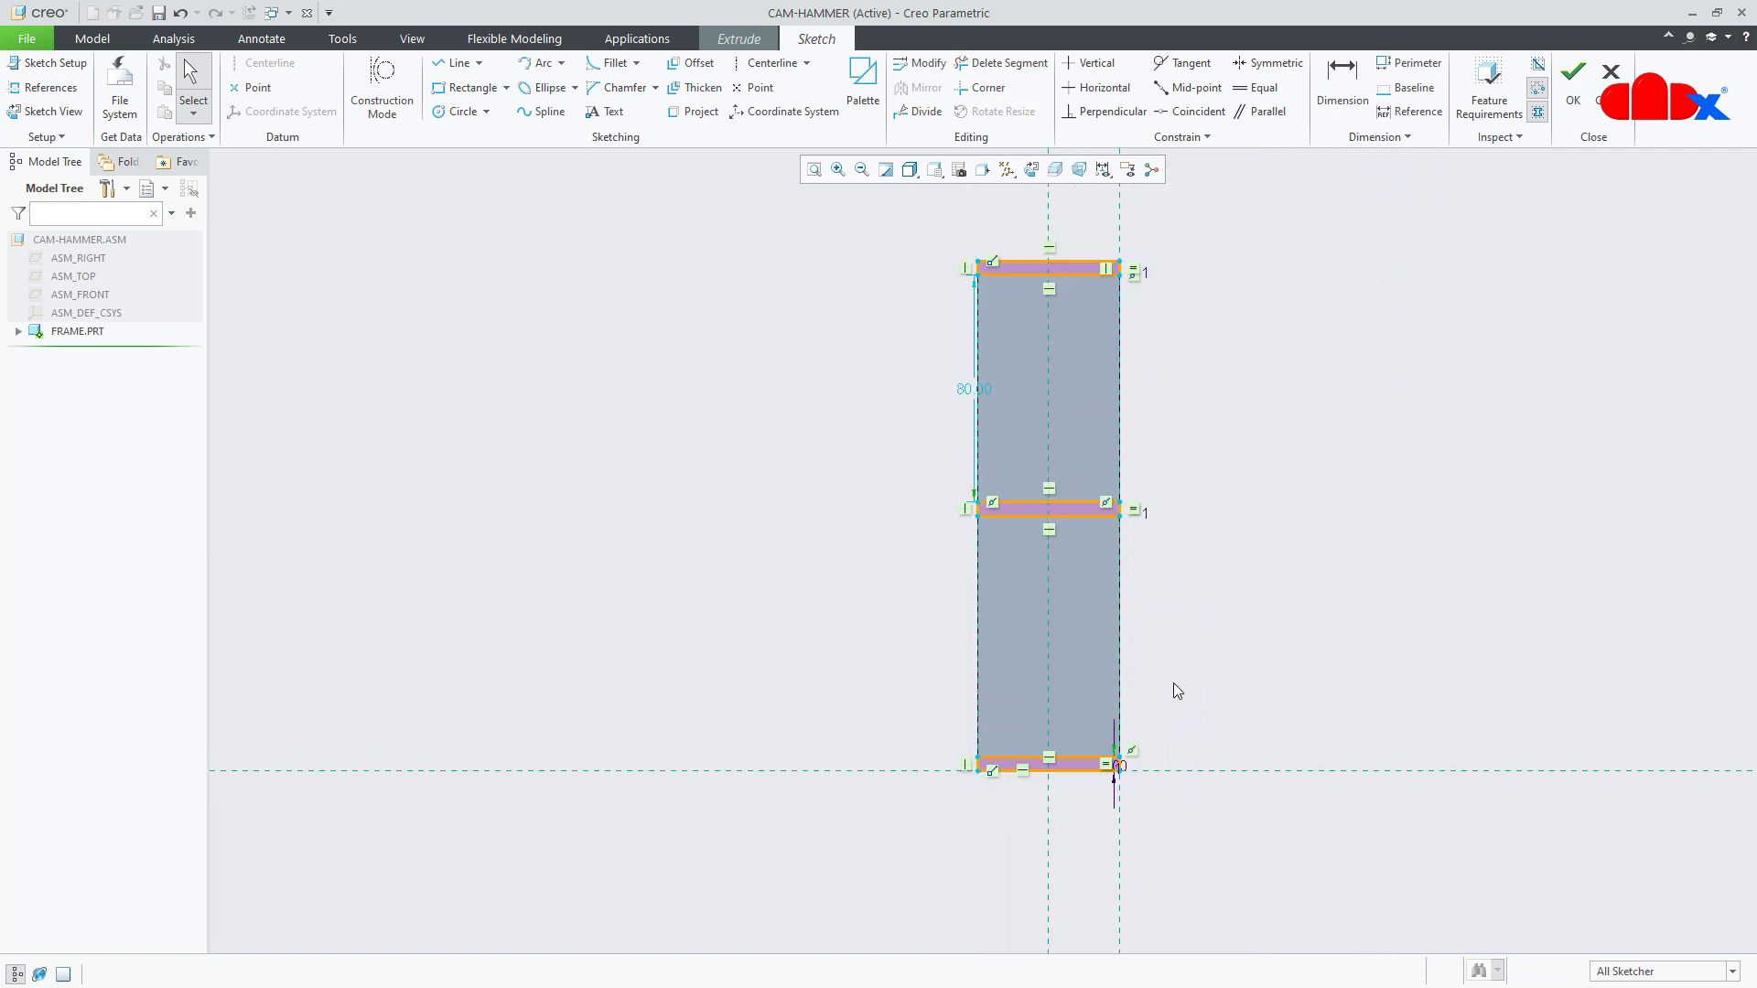
# - Dimension the middle rectangle's lower edge at 80 mm above the plate's bottom edge and place the dimension close to the plate
pyautogui.rightClick(1278, 664)
pyautogui.click(1472, 701)
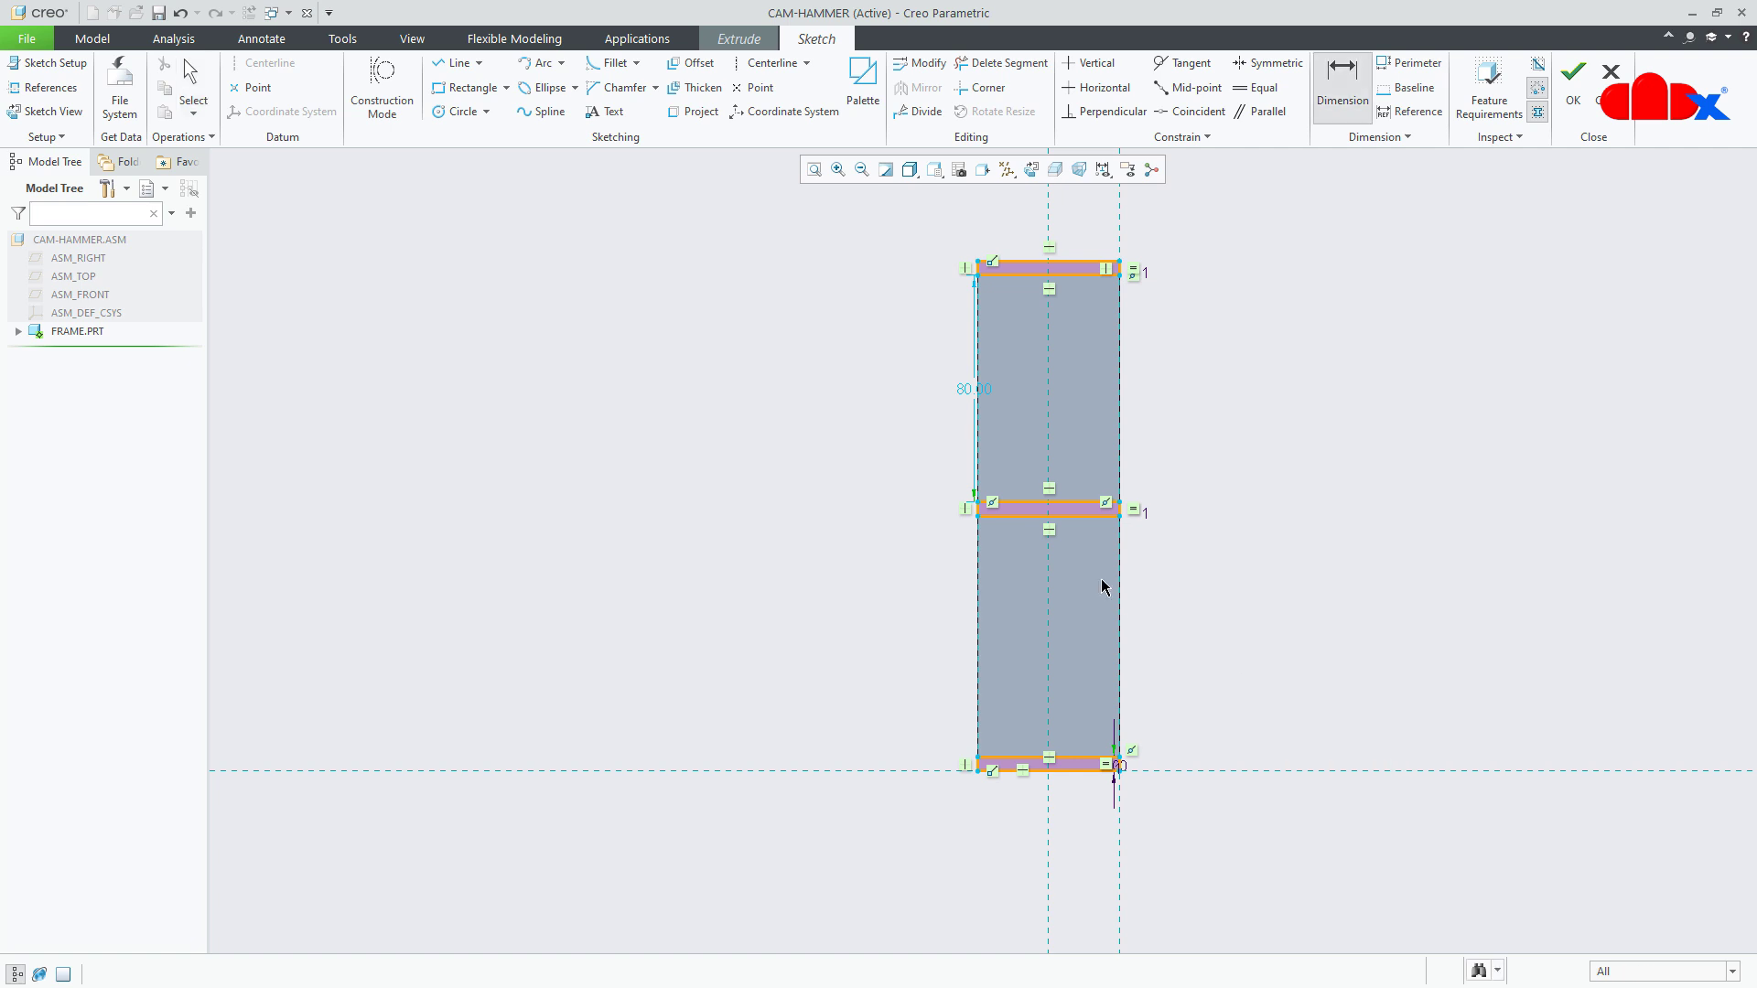
pyautogui.click(1226, 774)
pyautogui.middleClick(1253, 640)
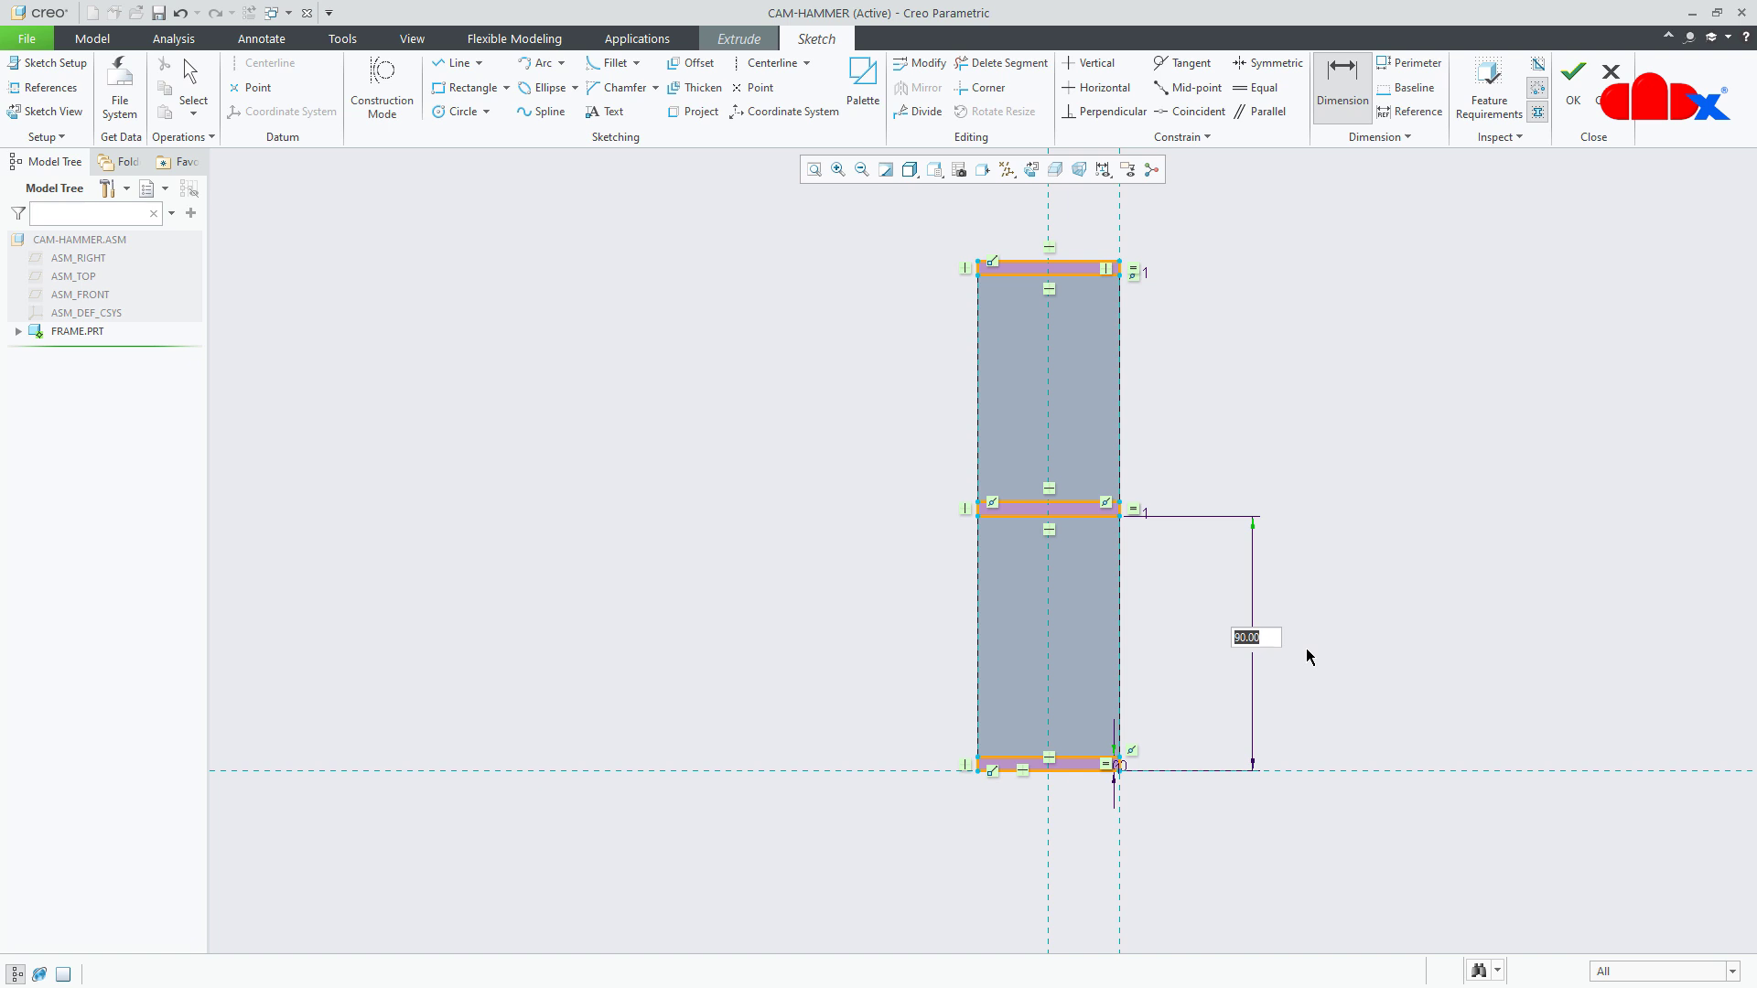
pyautogui.write('80')
pyautogui.press('Return')
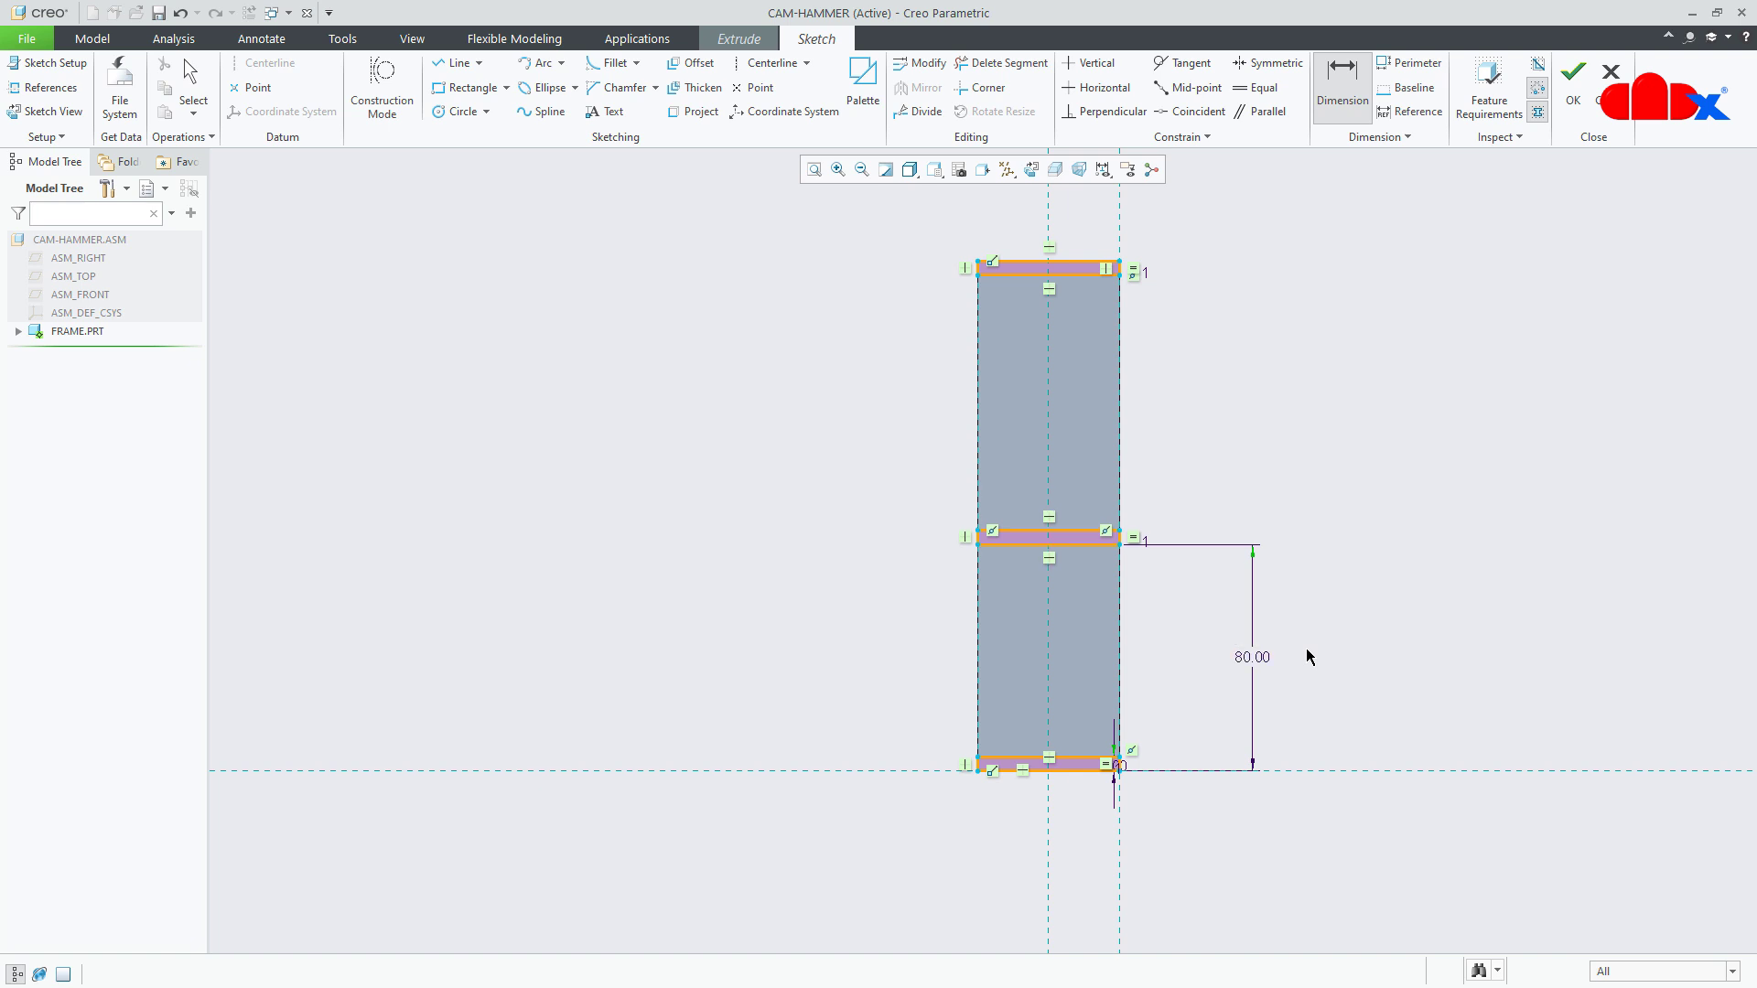
pyautogui.middleClick(1331, 519)
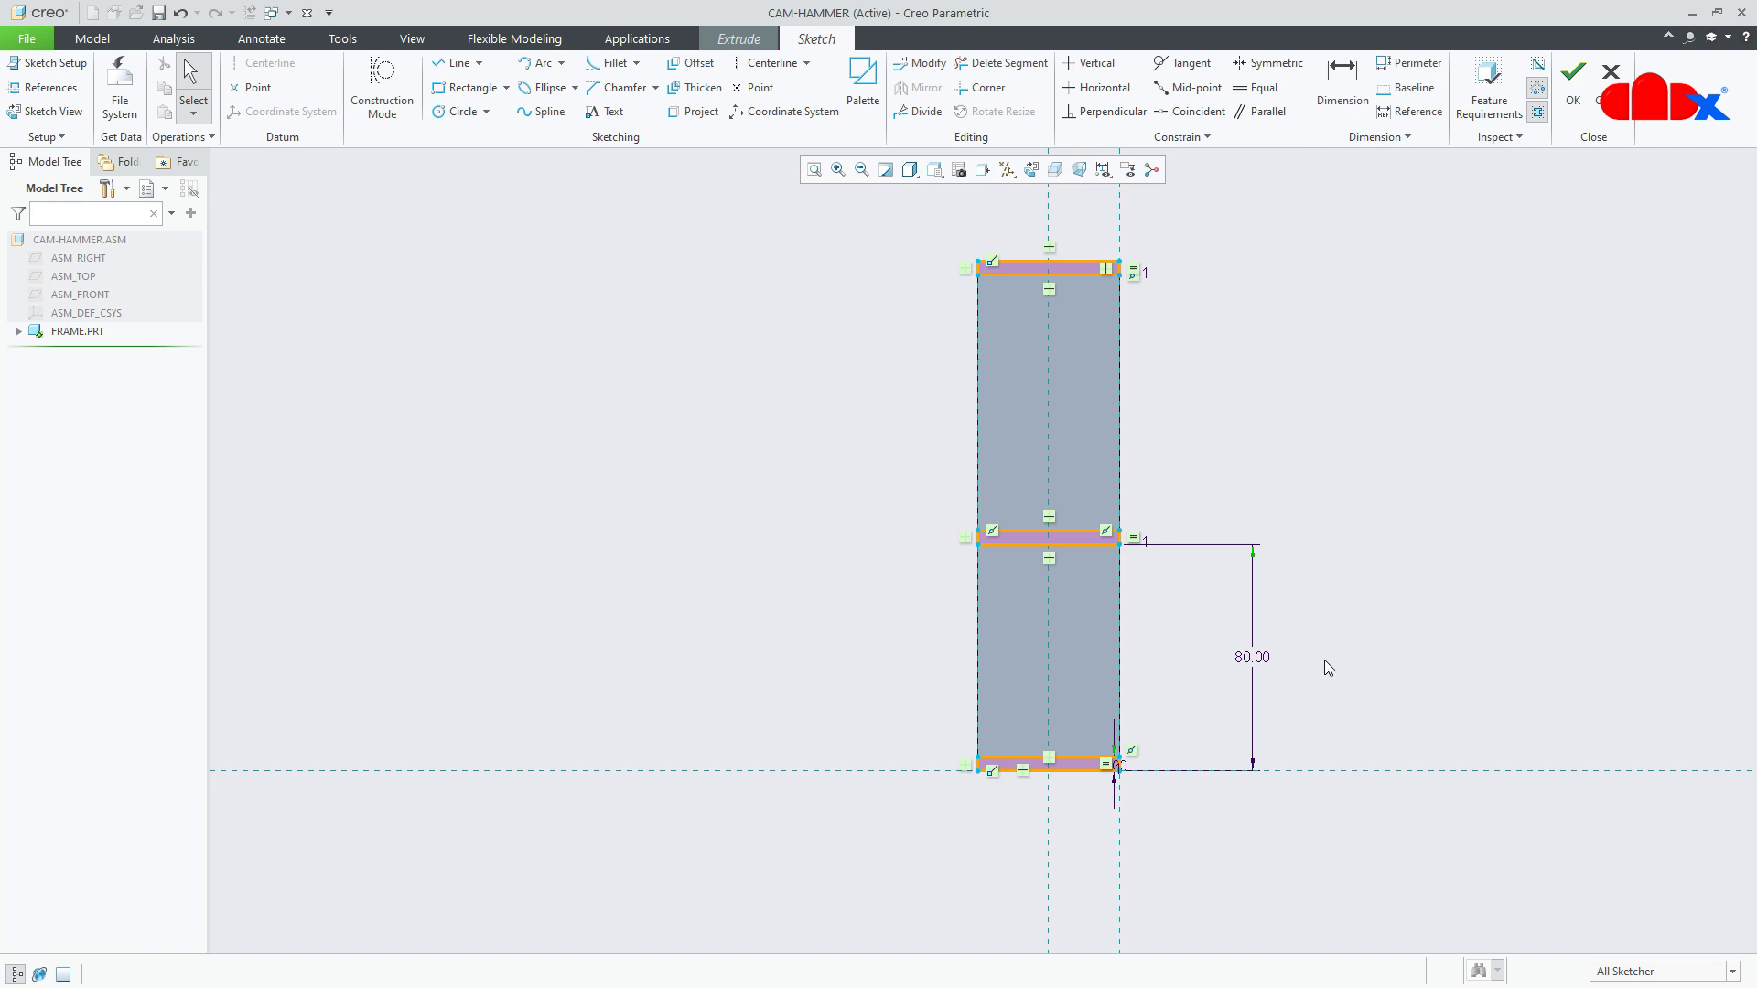
pyautogui.moveTo(1249, 659); pyautogui.dragTo(1163, 673)
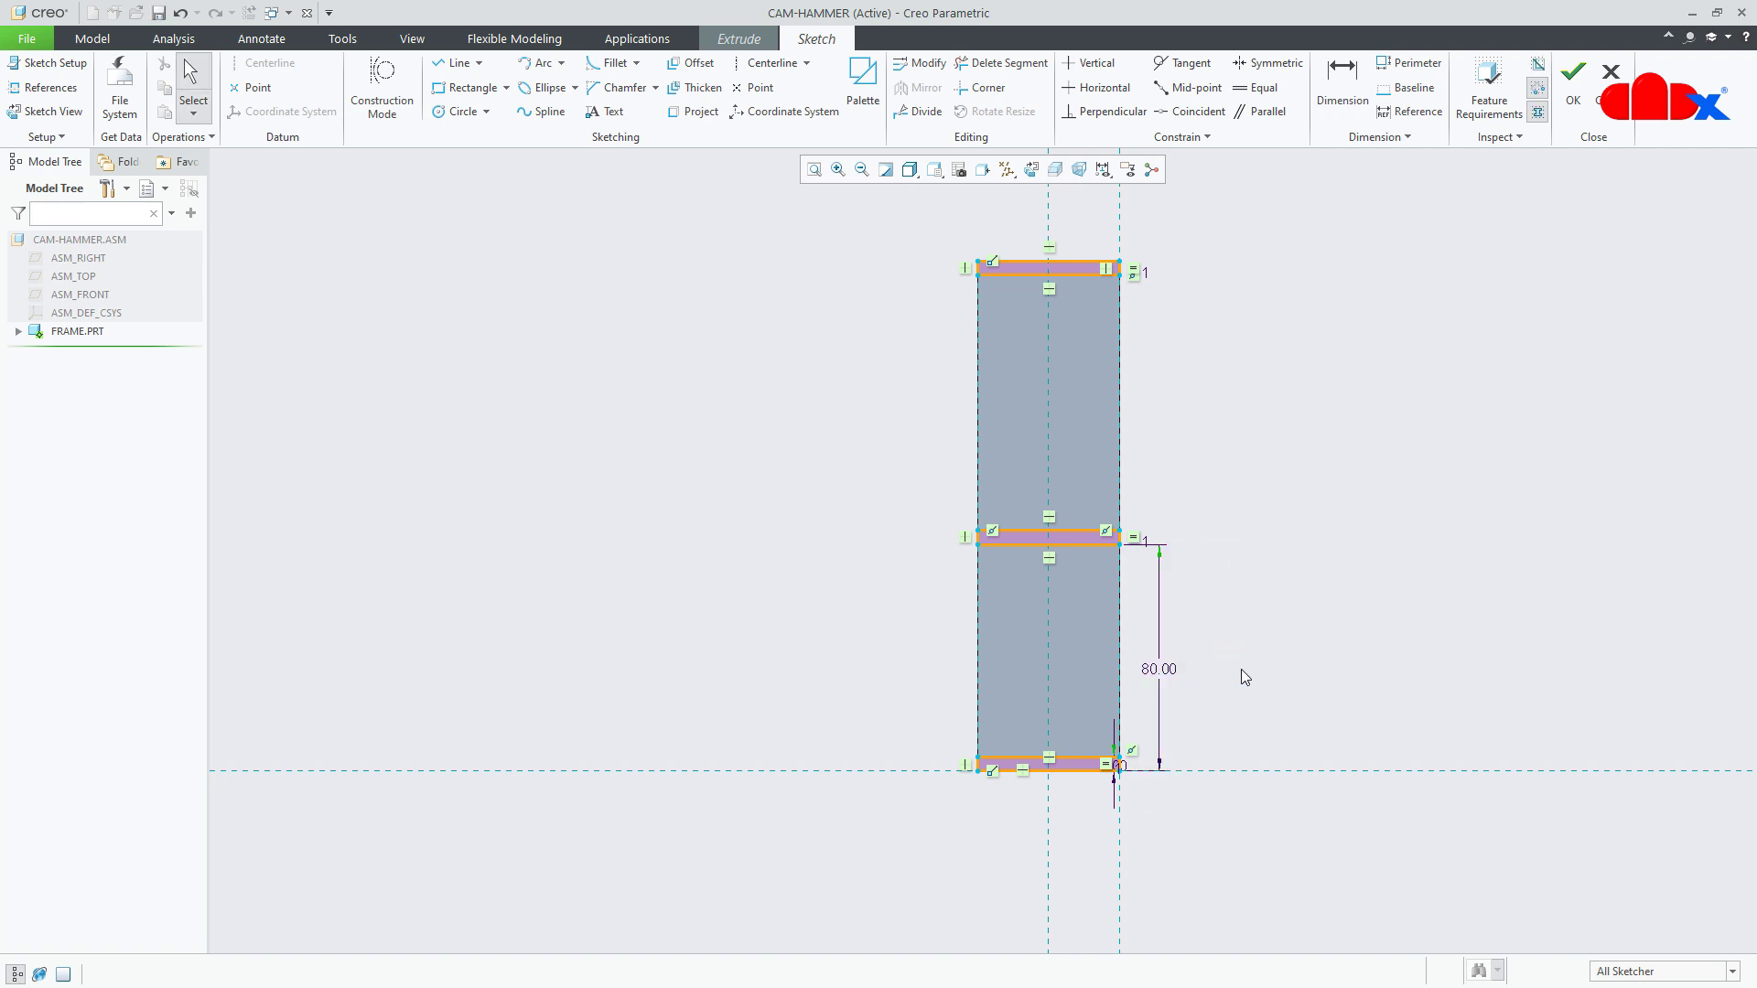
# - Finish the sketch and extrude the three rectangles 60 mm outward from the back plate as supports
pyautogui.moveTo(1266, 668); pyautogui.dragTo(1197, 691, button='middle')
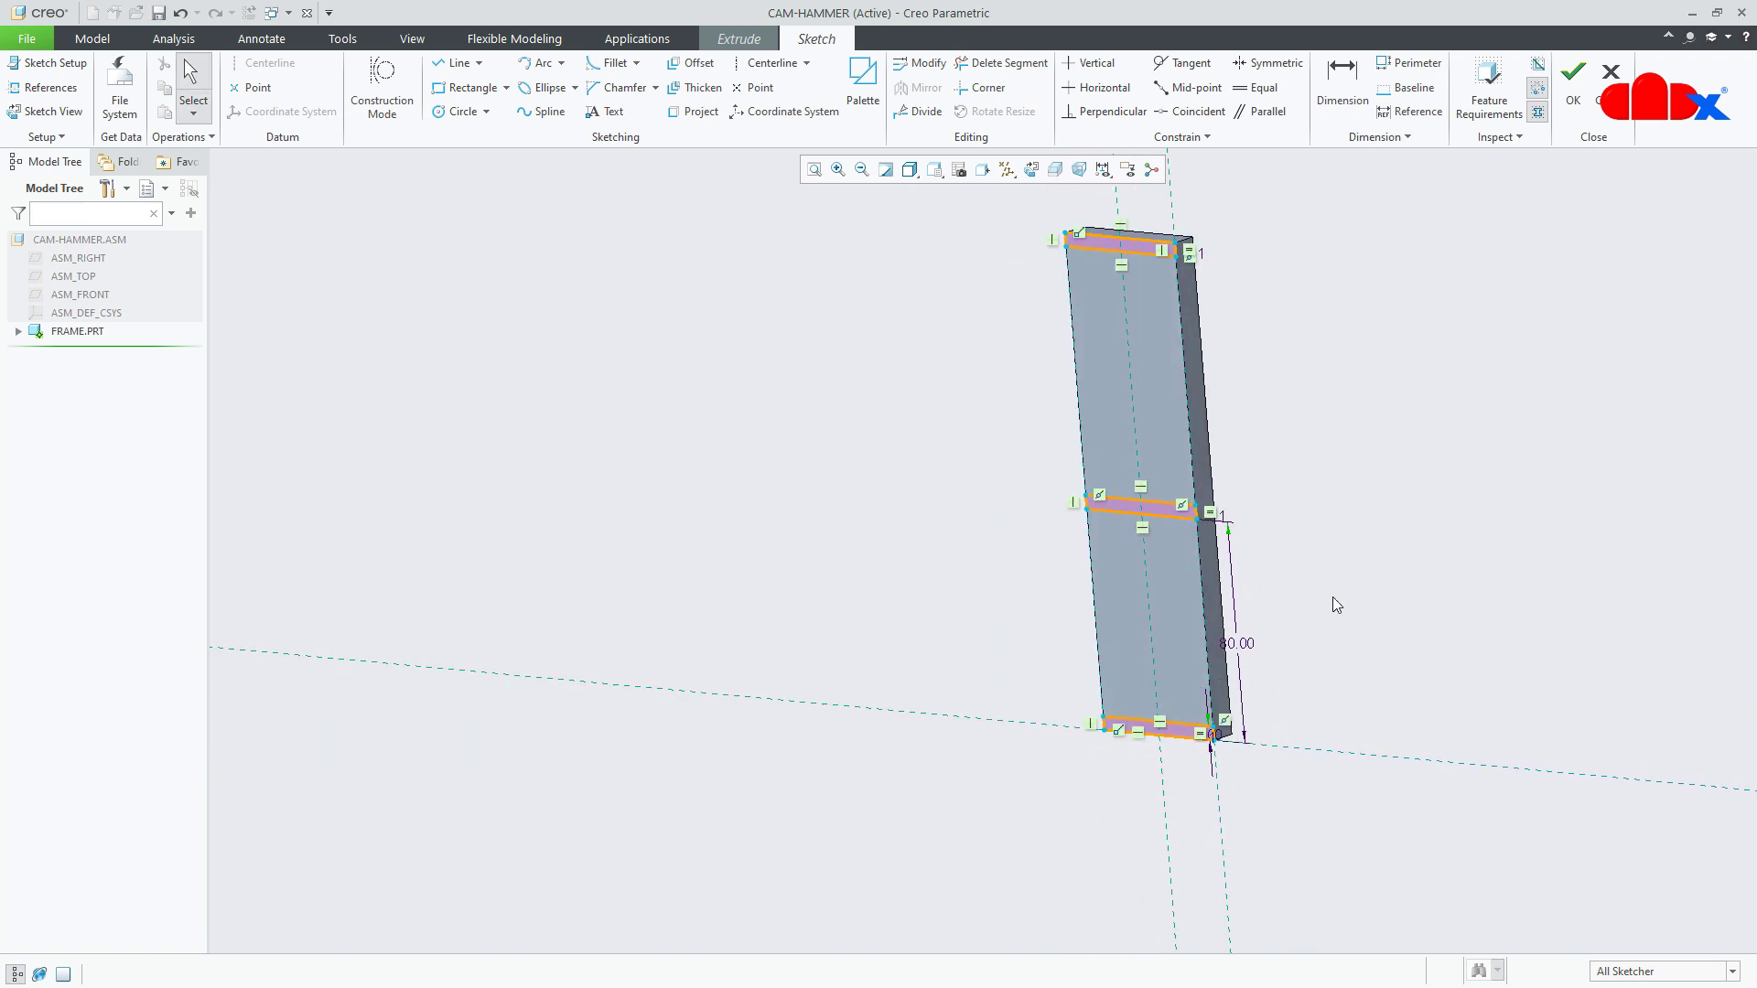
pyautogui.click(1571, 80)
pyautogui.moveTo(1413, 454); pyautogui.dragTo(1230, 500, button='middle')
pyautogui.doubleClick(940, 651)
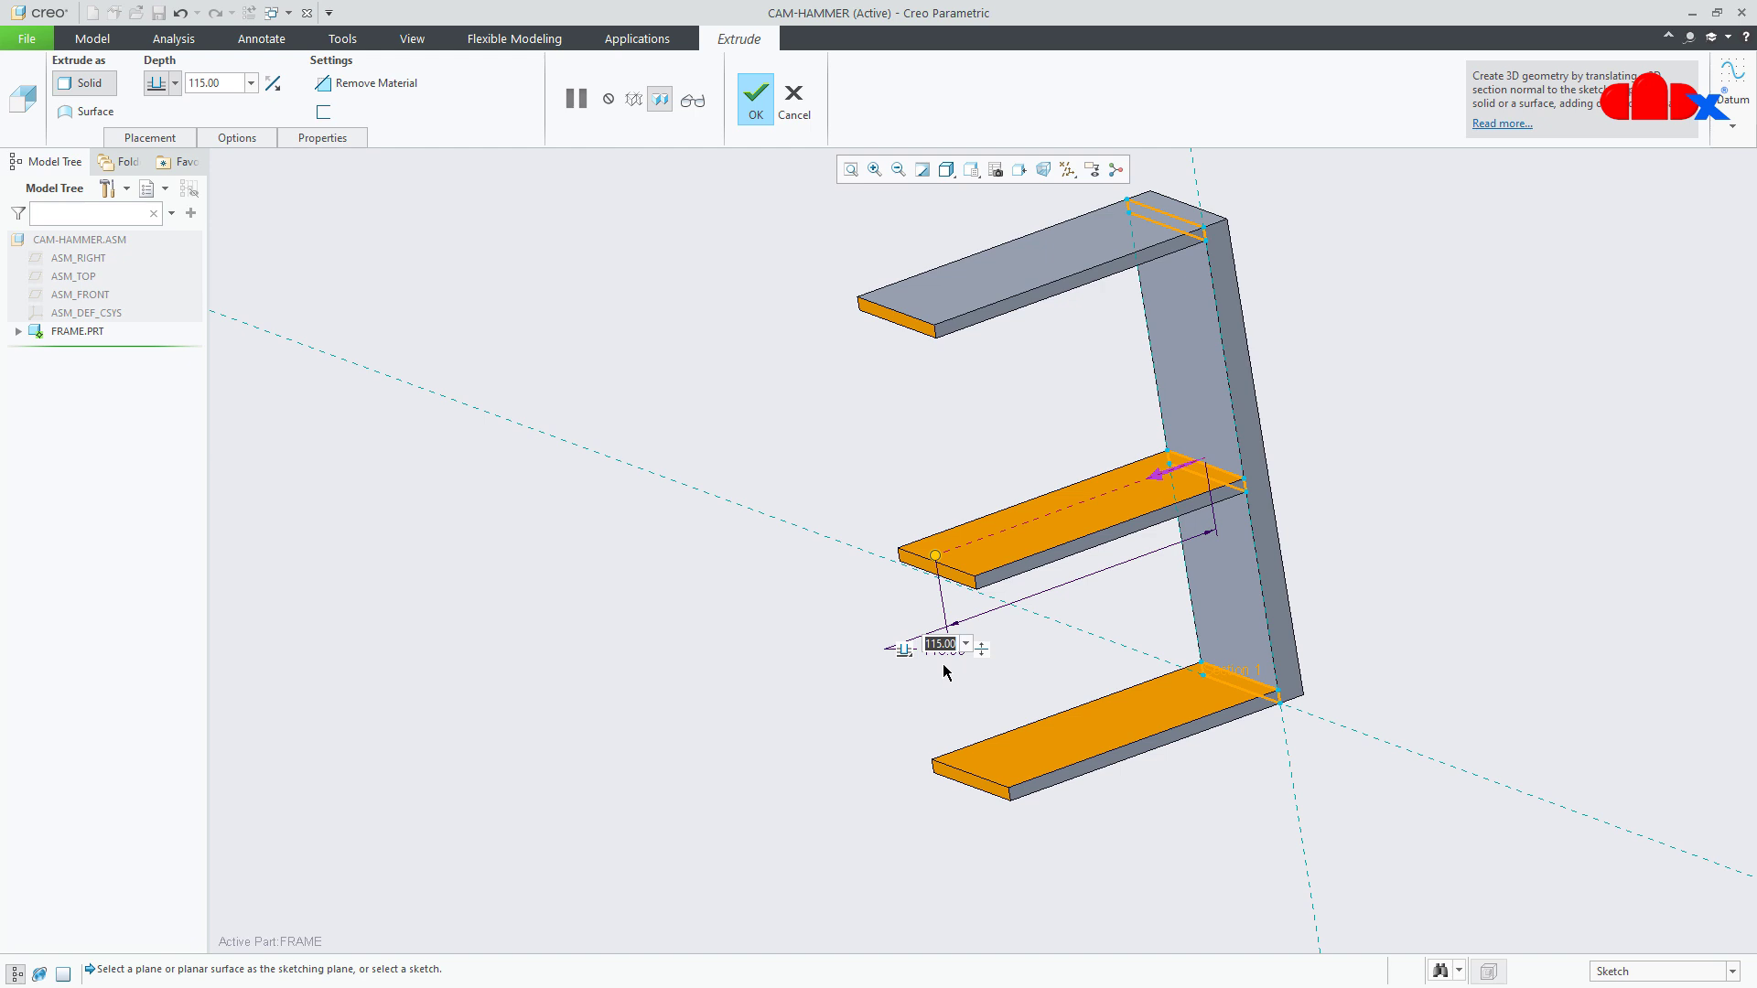
pyautogui.write('6')
pyautogui.press('Return')
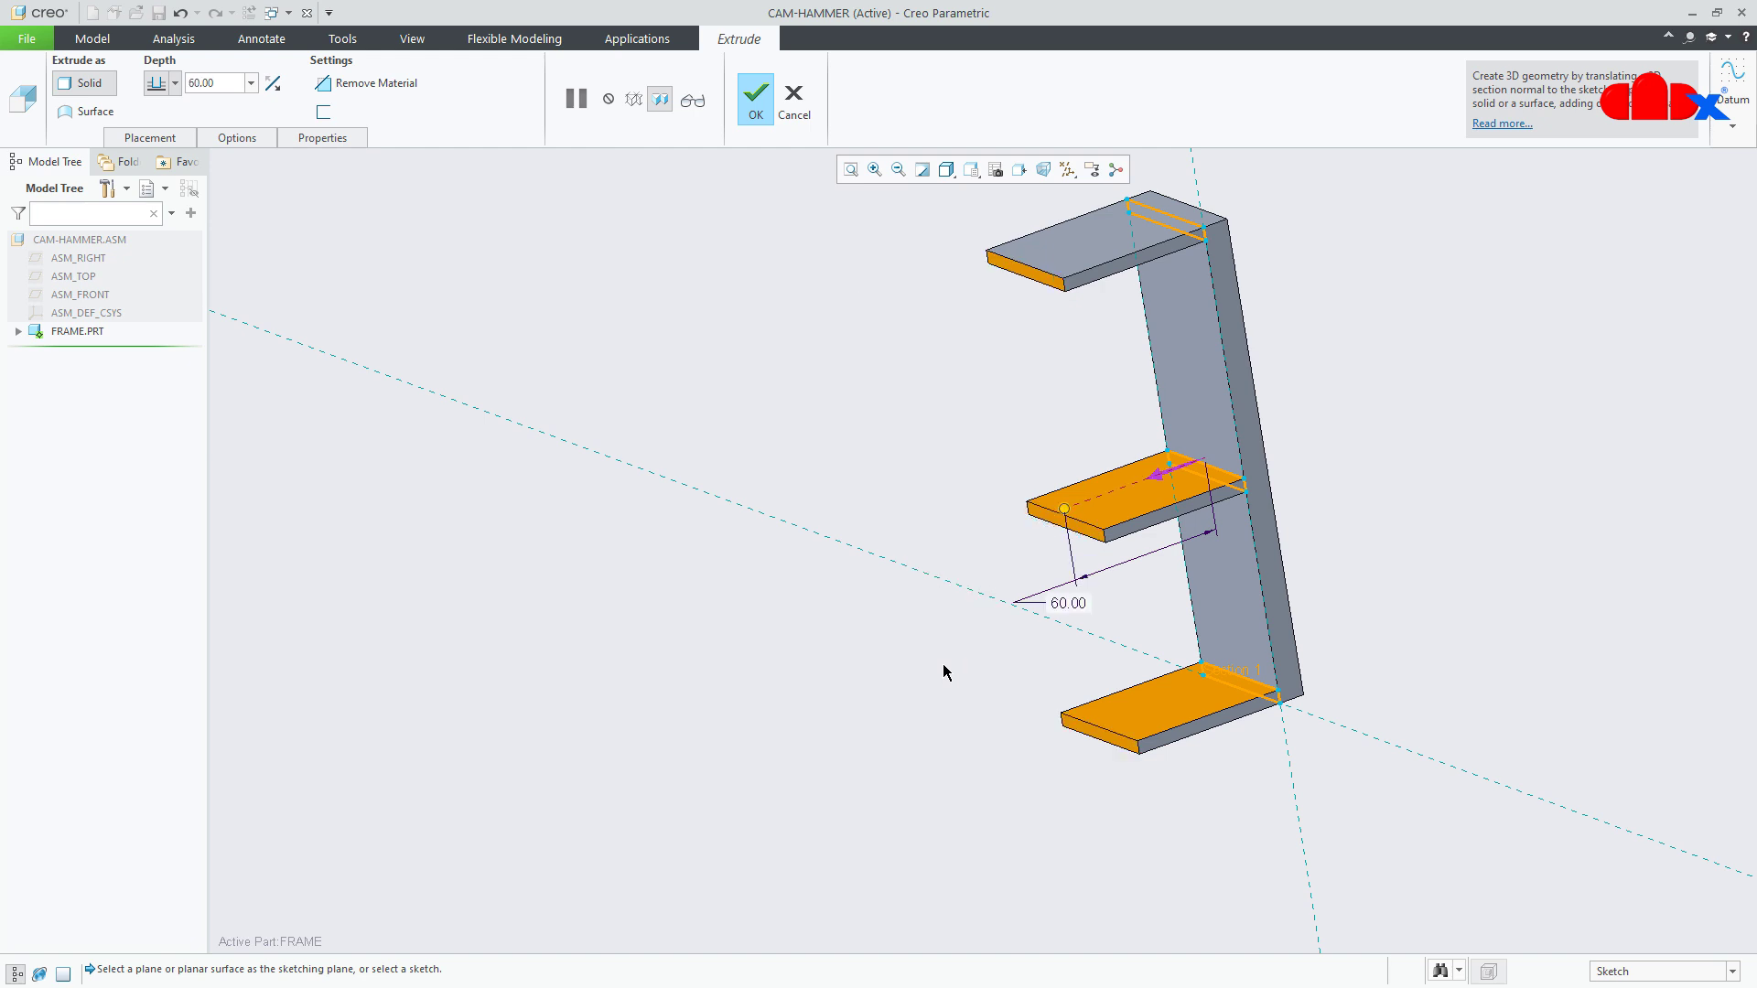
pyautogui.click(756, 97)
pyautogui.hotkey('ctrl', 'd')
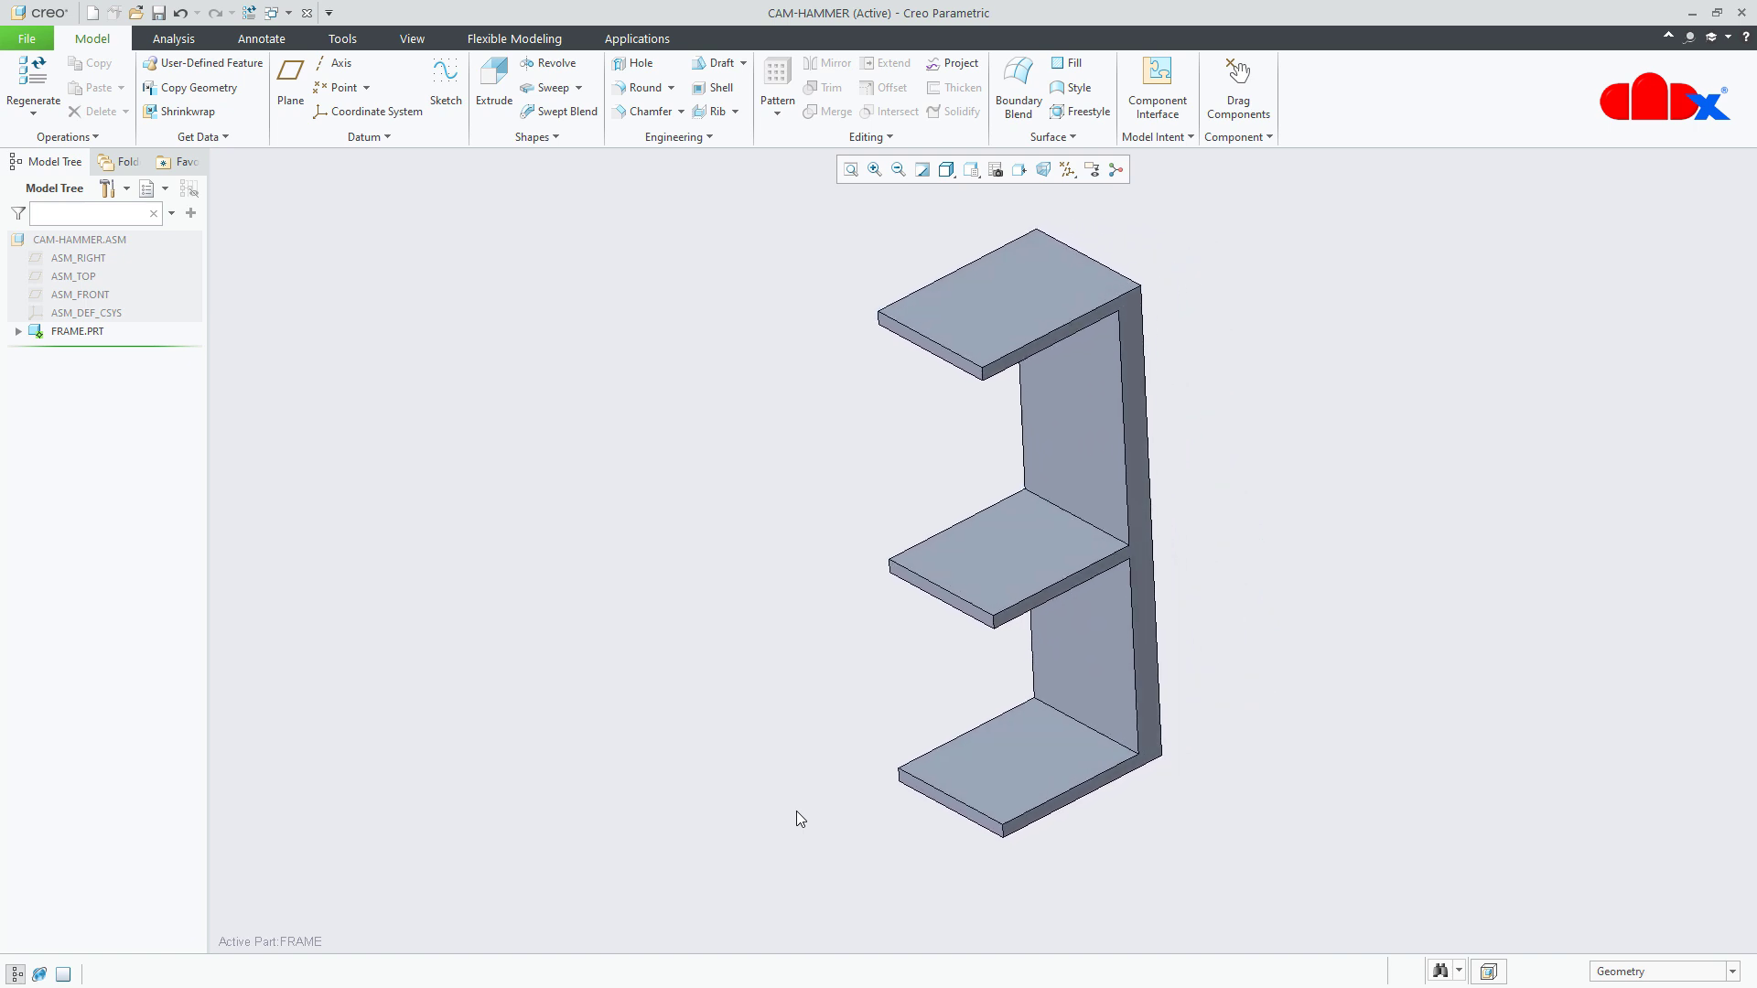
# - Start an extrude sketch on the bottom support's upper face and draw a circle about 32 mm in diameter centred on the vertical reference
pyautogui.click(494, 80)
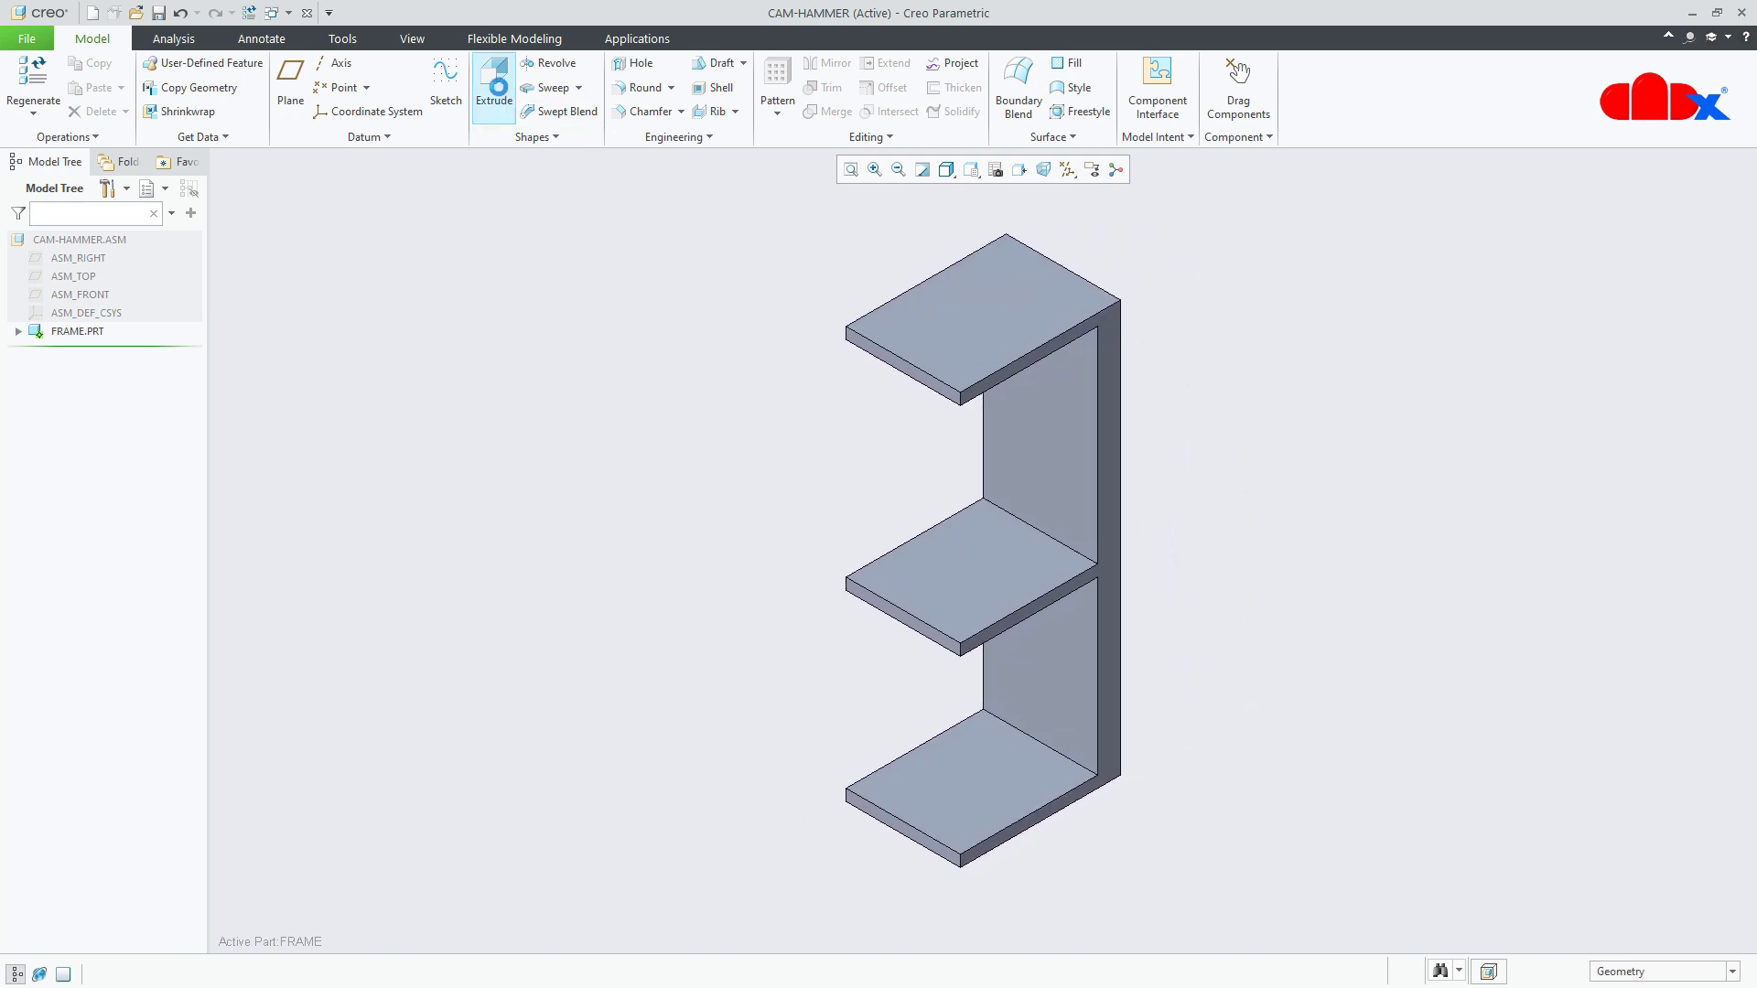
pyautogui.click(948, 803)
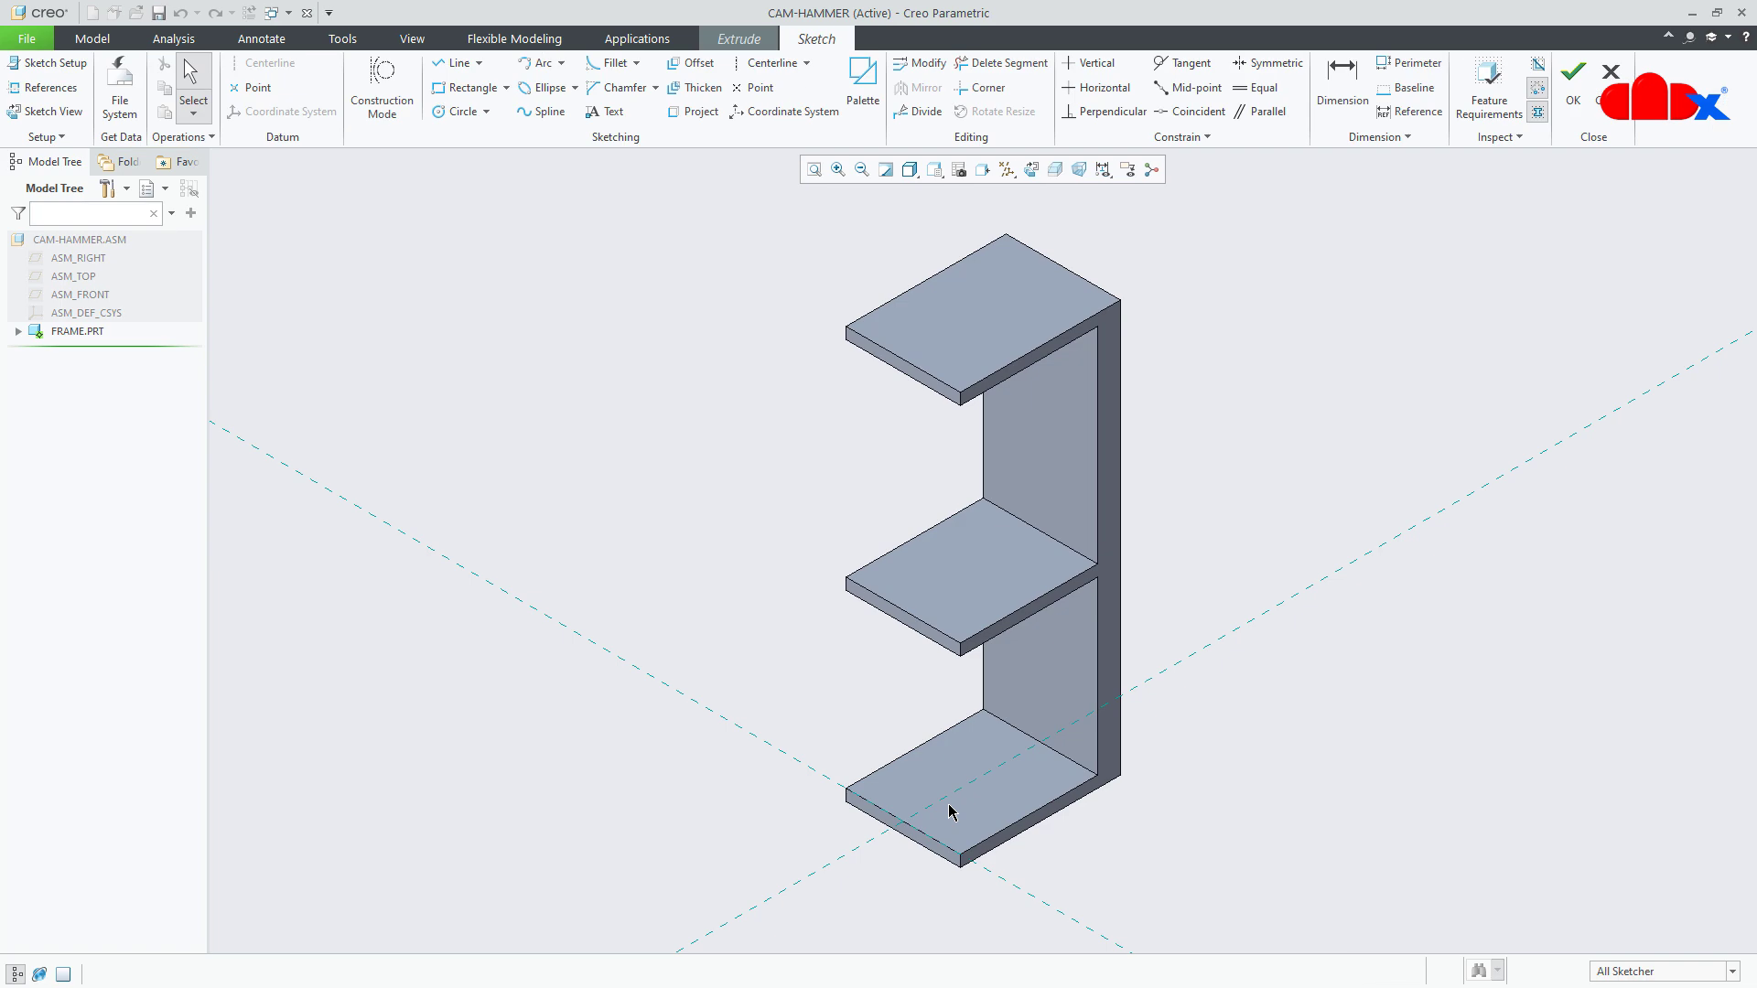
pyautogui.click(1030, 168)
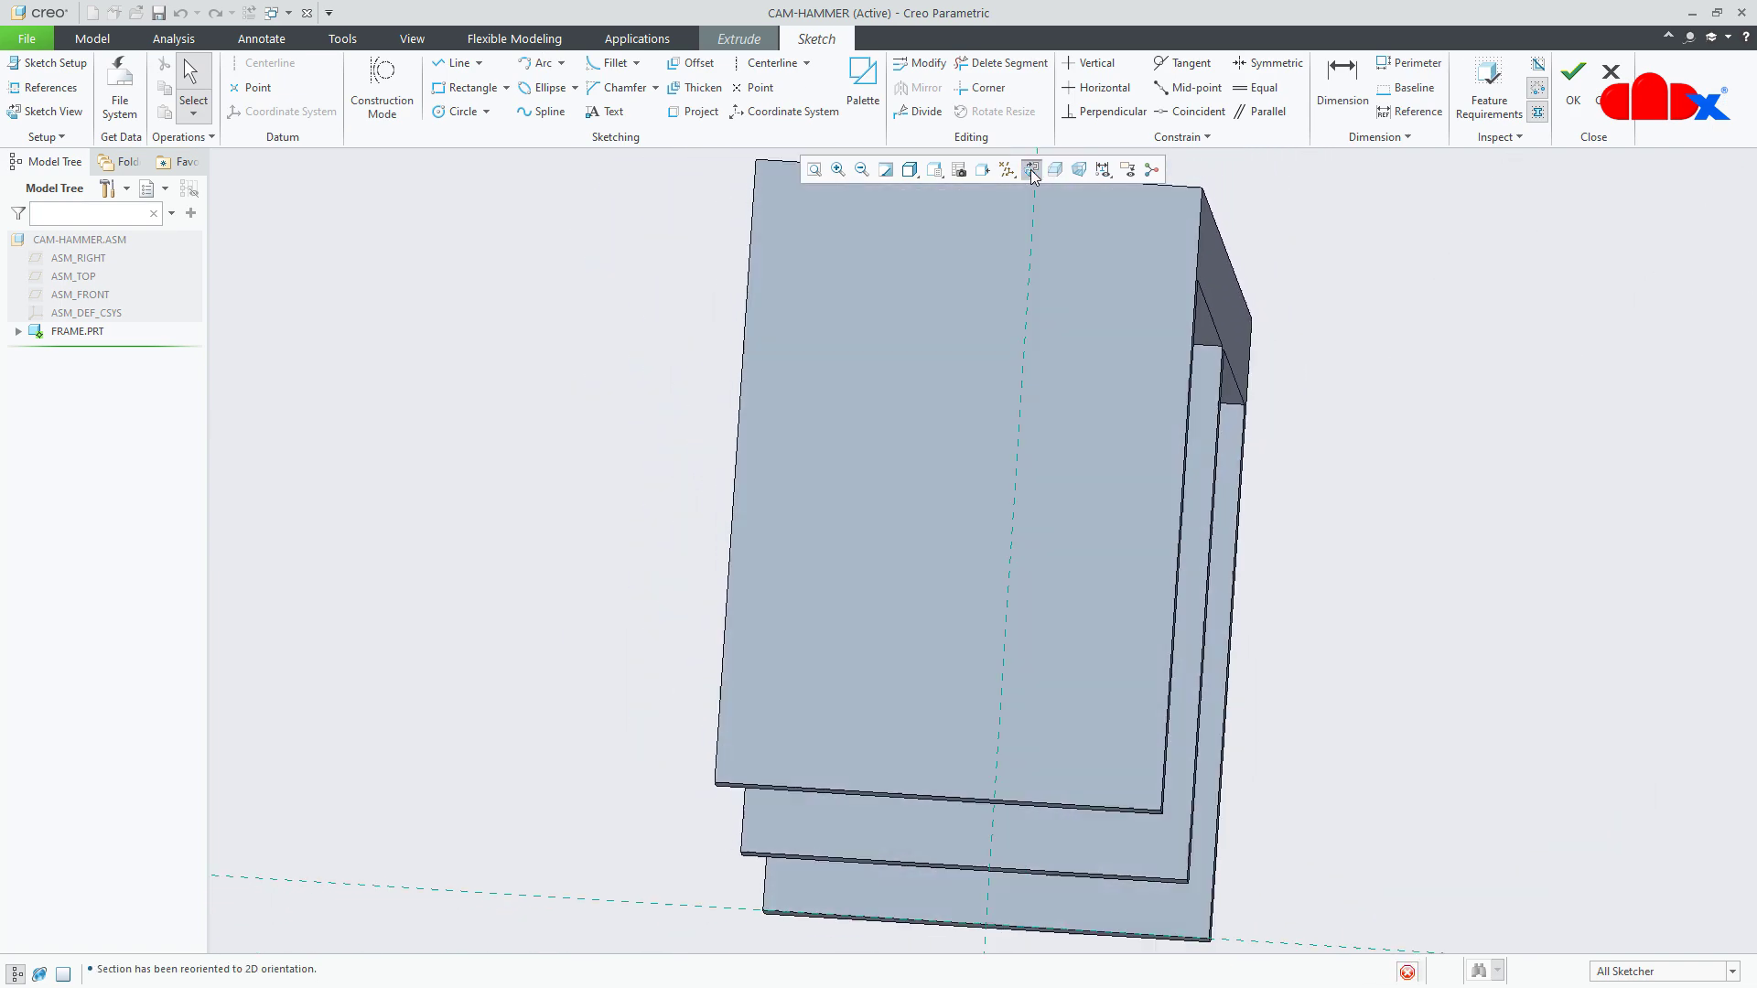
pyautogui.click(443, 112)
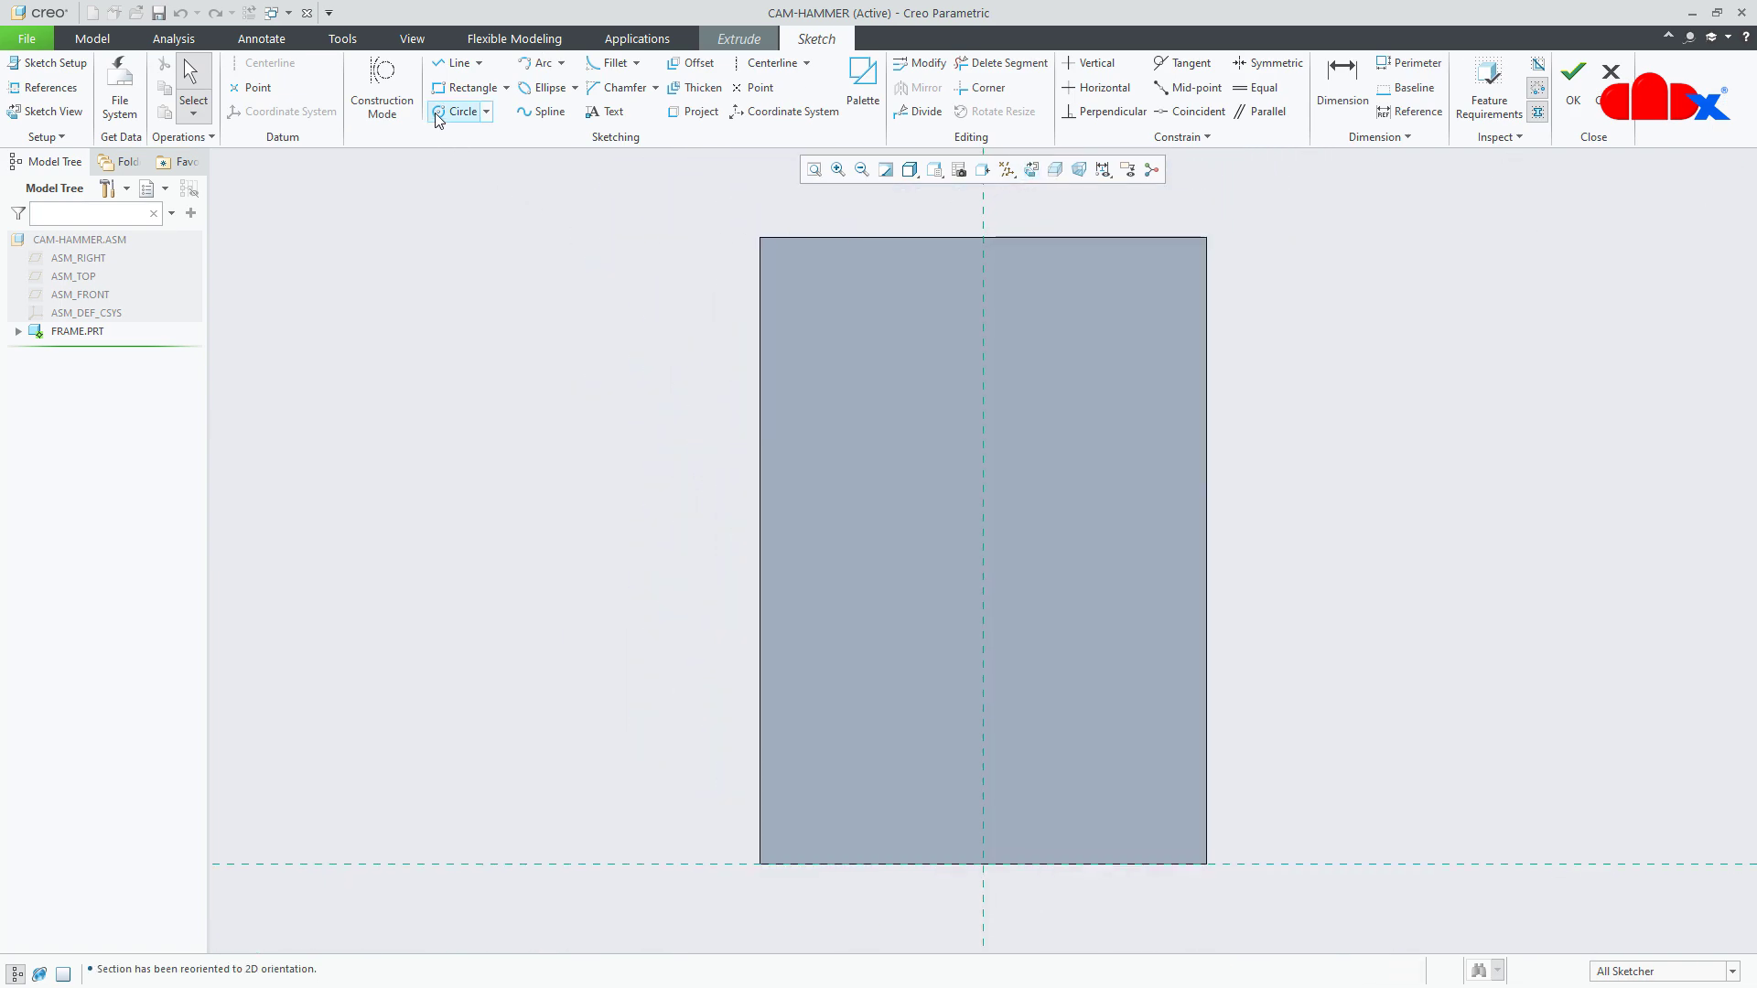
pyautogui.click(983, 654)
pyautogui.click(1062, 782)
pyautogui.middleClick(1439, 761)
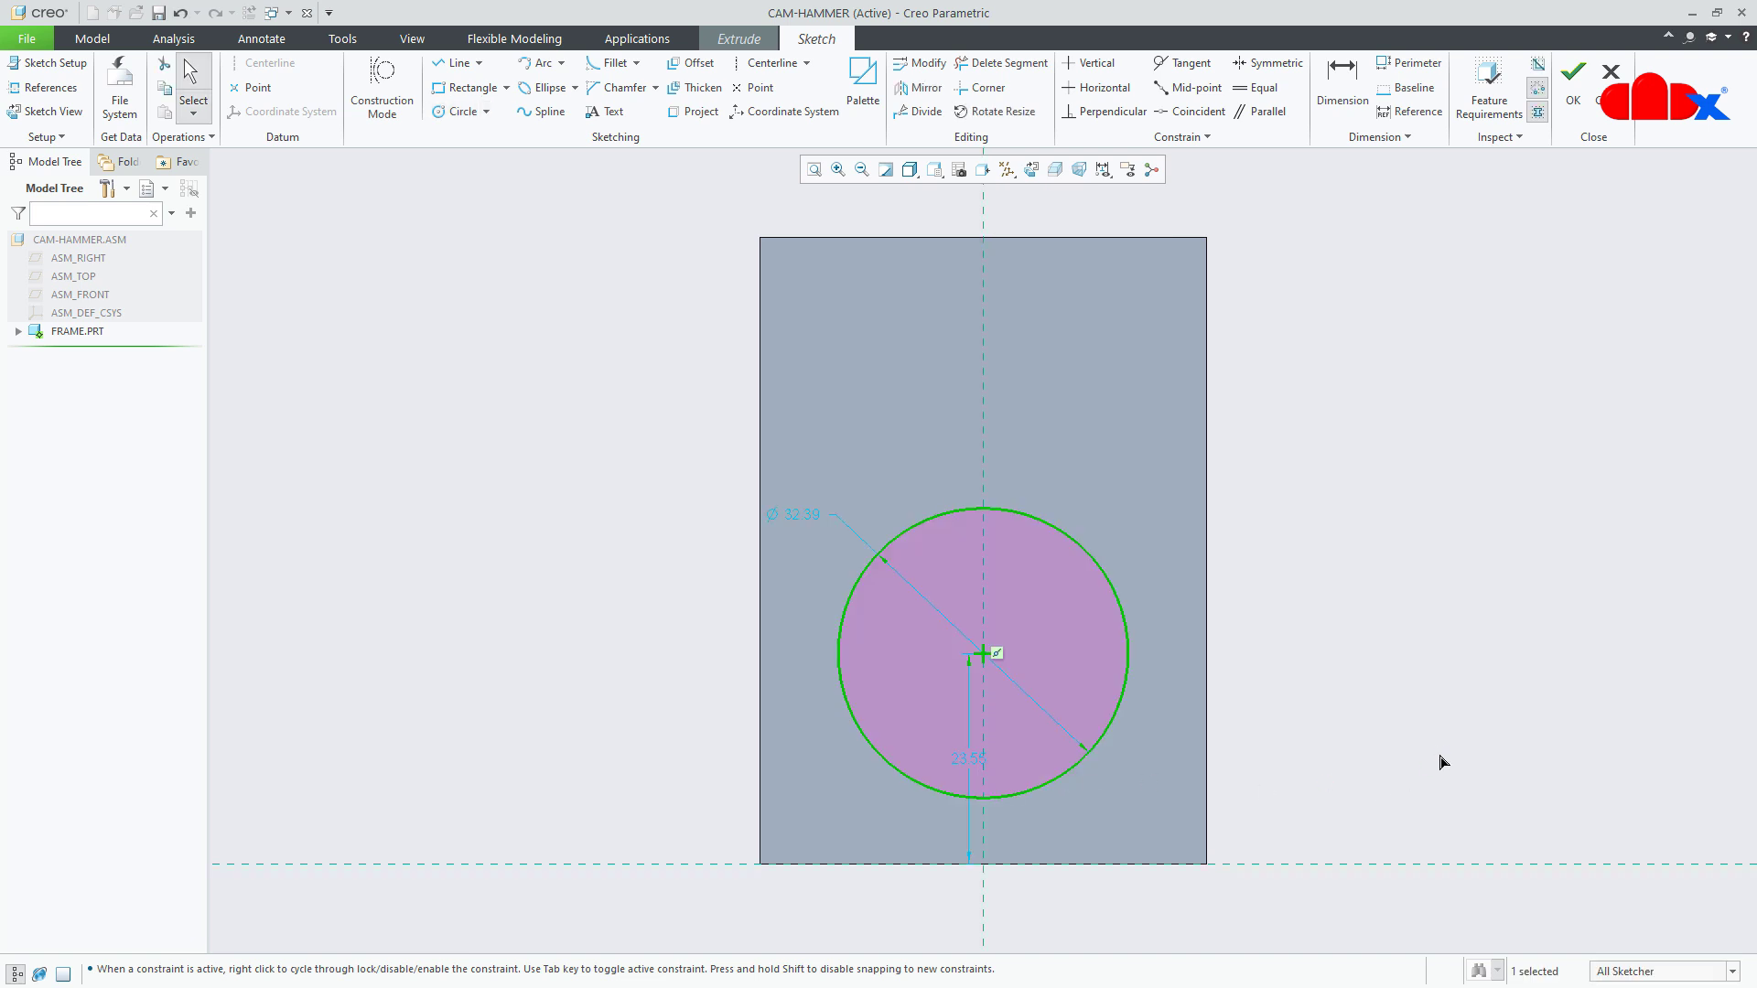
# - Set the circle's diameter to 30 mm and its centre distance from the support's front edge to 30 mm
pyautogui.doubleClick(778, 514)
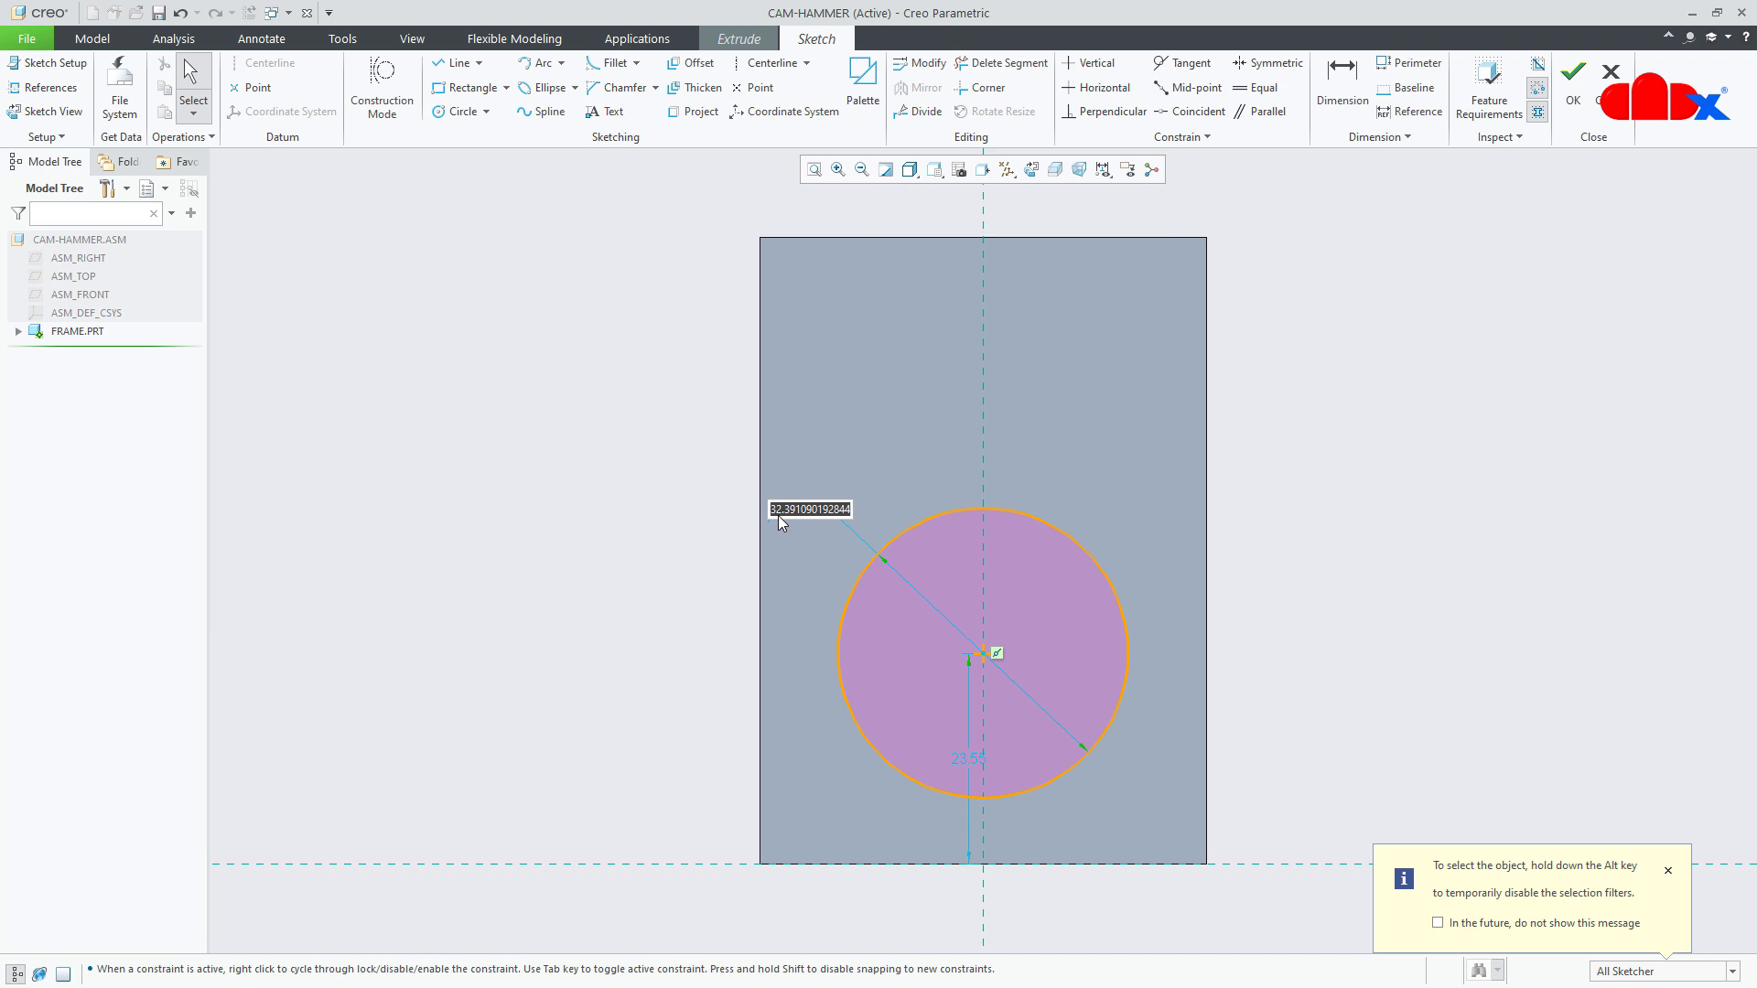
pyautogui.write('30')
pyautogui.press('Return')
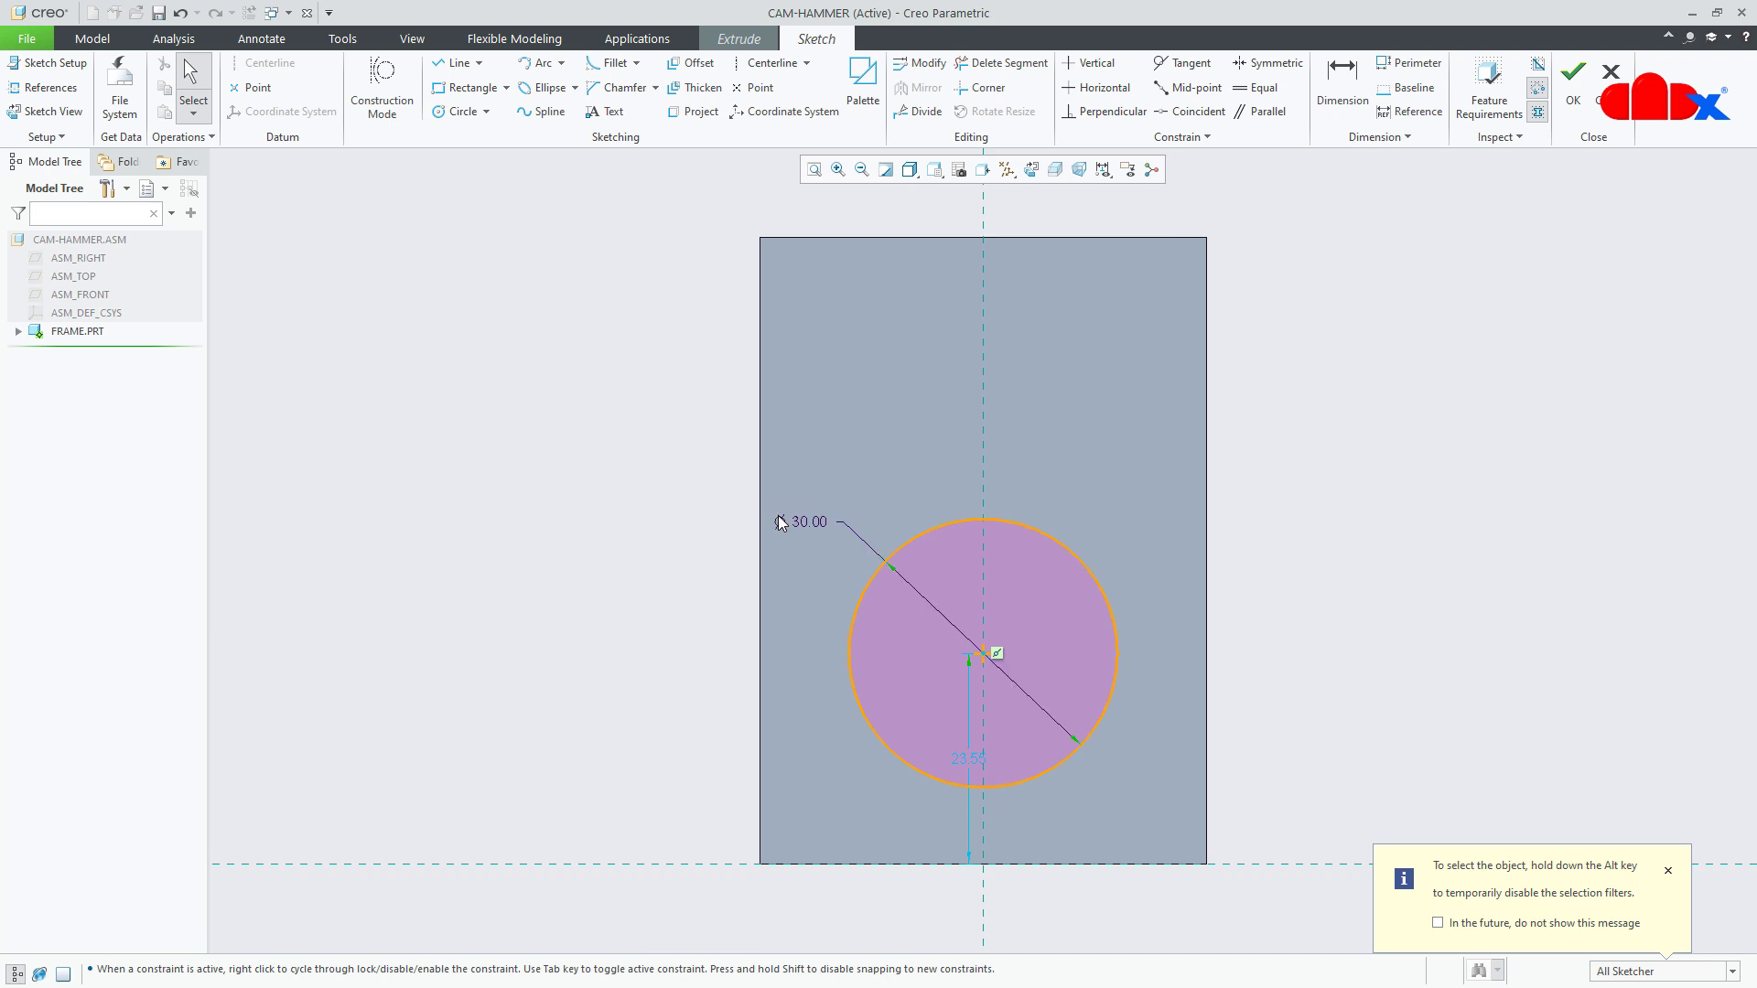
pyautogui.doubleClick(964, 761)
pyautogui.write('30')
pyautogui.press('Return')
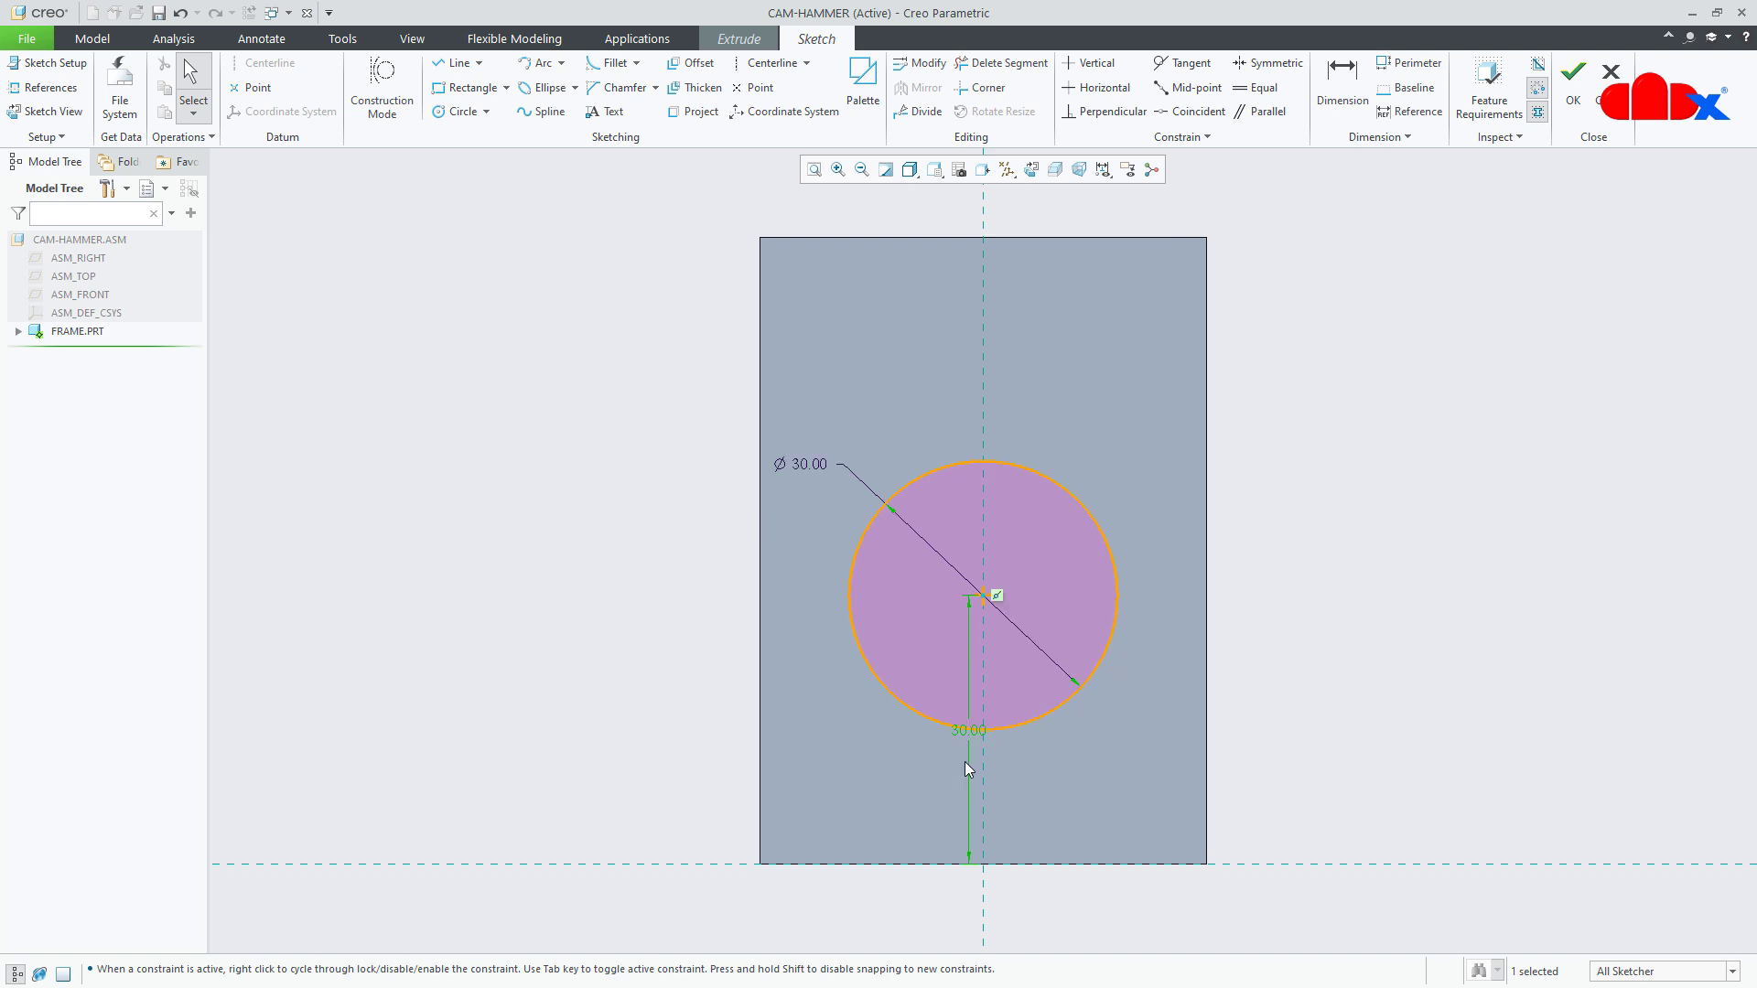
# - Finish the sketch and extrude the circle 5 mm upward as a round boss on the bottom support
pyautogui.moveTo(965, 761)
pyautogui.mouseDown(button='middle')
pyautogui.moveTo(920, 666)
pyautogui.moveTo(870, 698)
pyautogui.moveTo(933, 703)
pyautogui.mouseUp(button='middle')
pyautogui.rightClick(1372, 809)
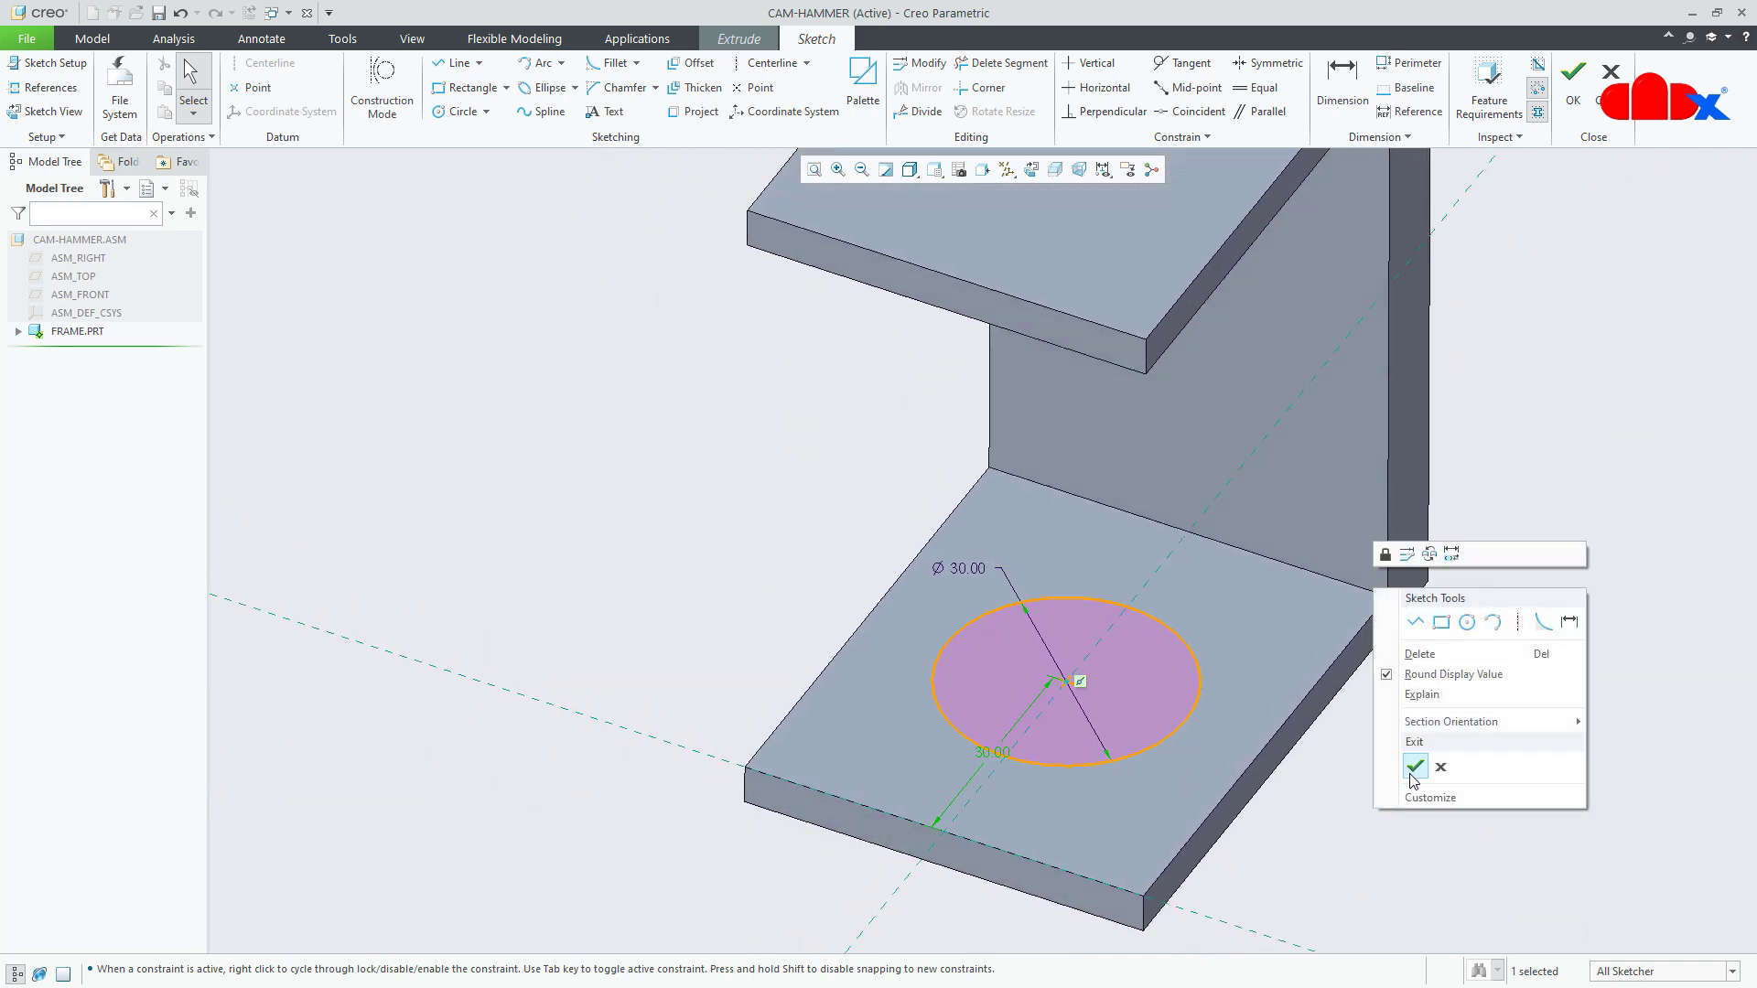
pyautogui.click(1382, 802)
pyautogui.doubleClick(1176, 375)
pyautogui.write('5')
pyautogui.press('Return')
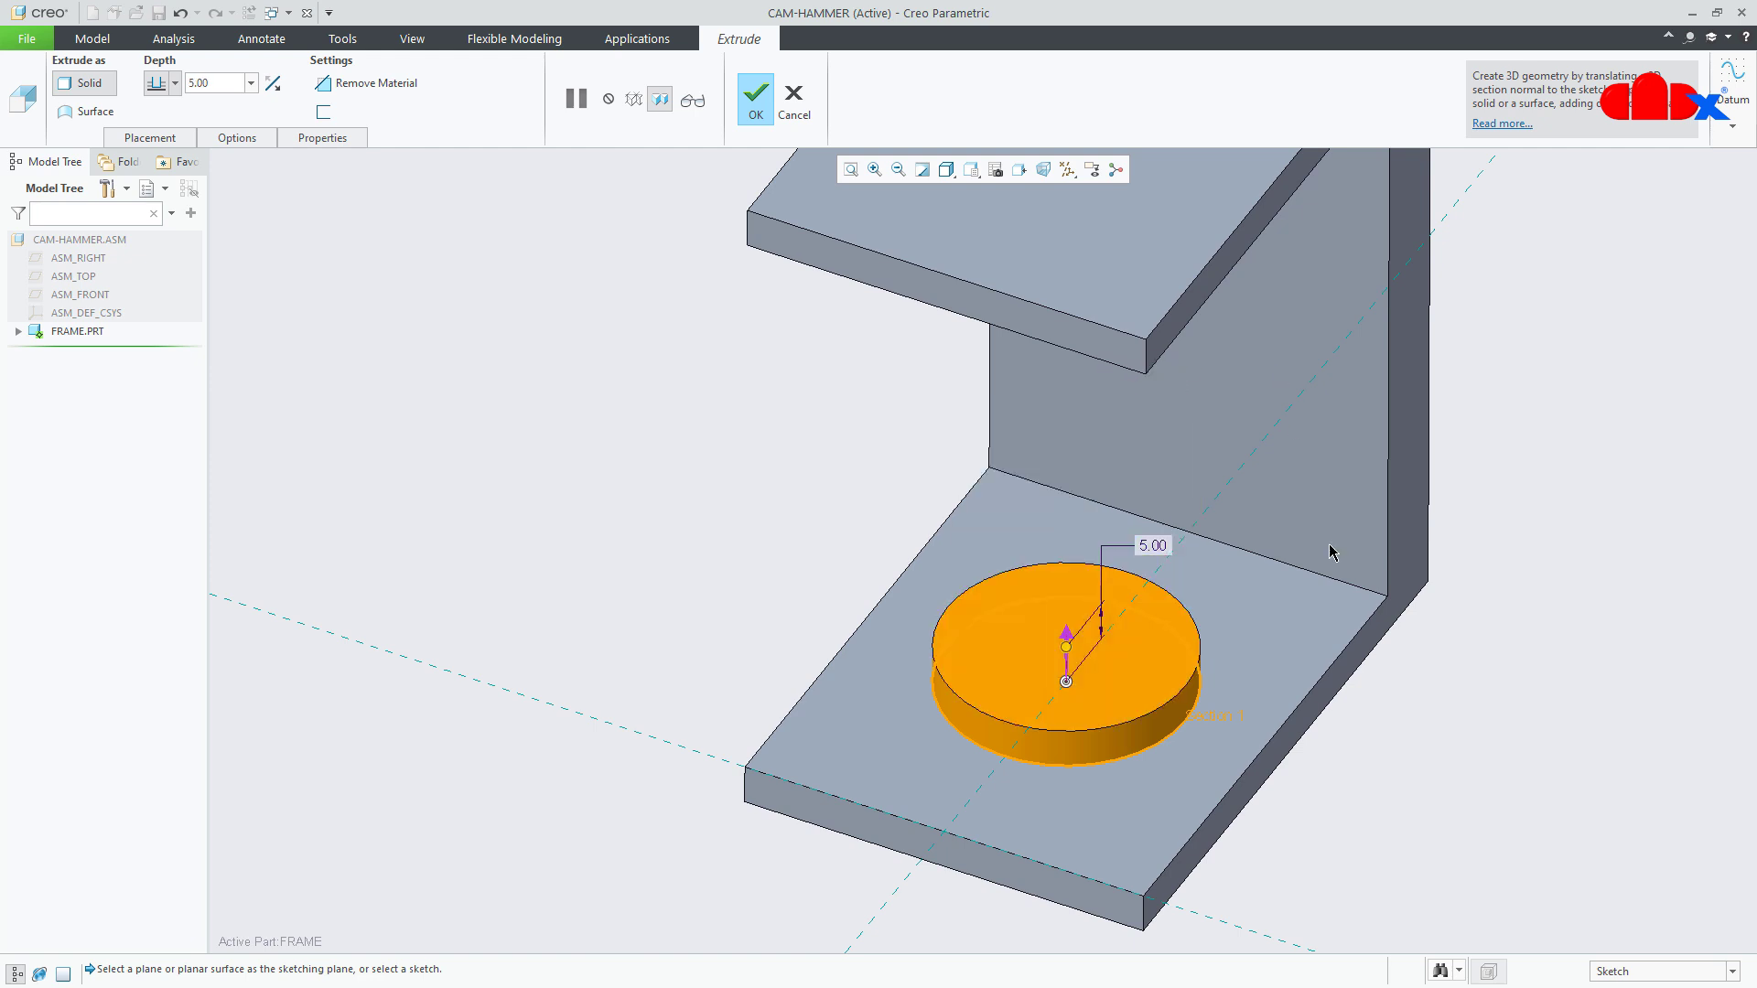
pyautogui.middleClick(1420, 794)
pyautogui.click(1419, 793)
pyautogui.hotkey('ctrl', 'd')
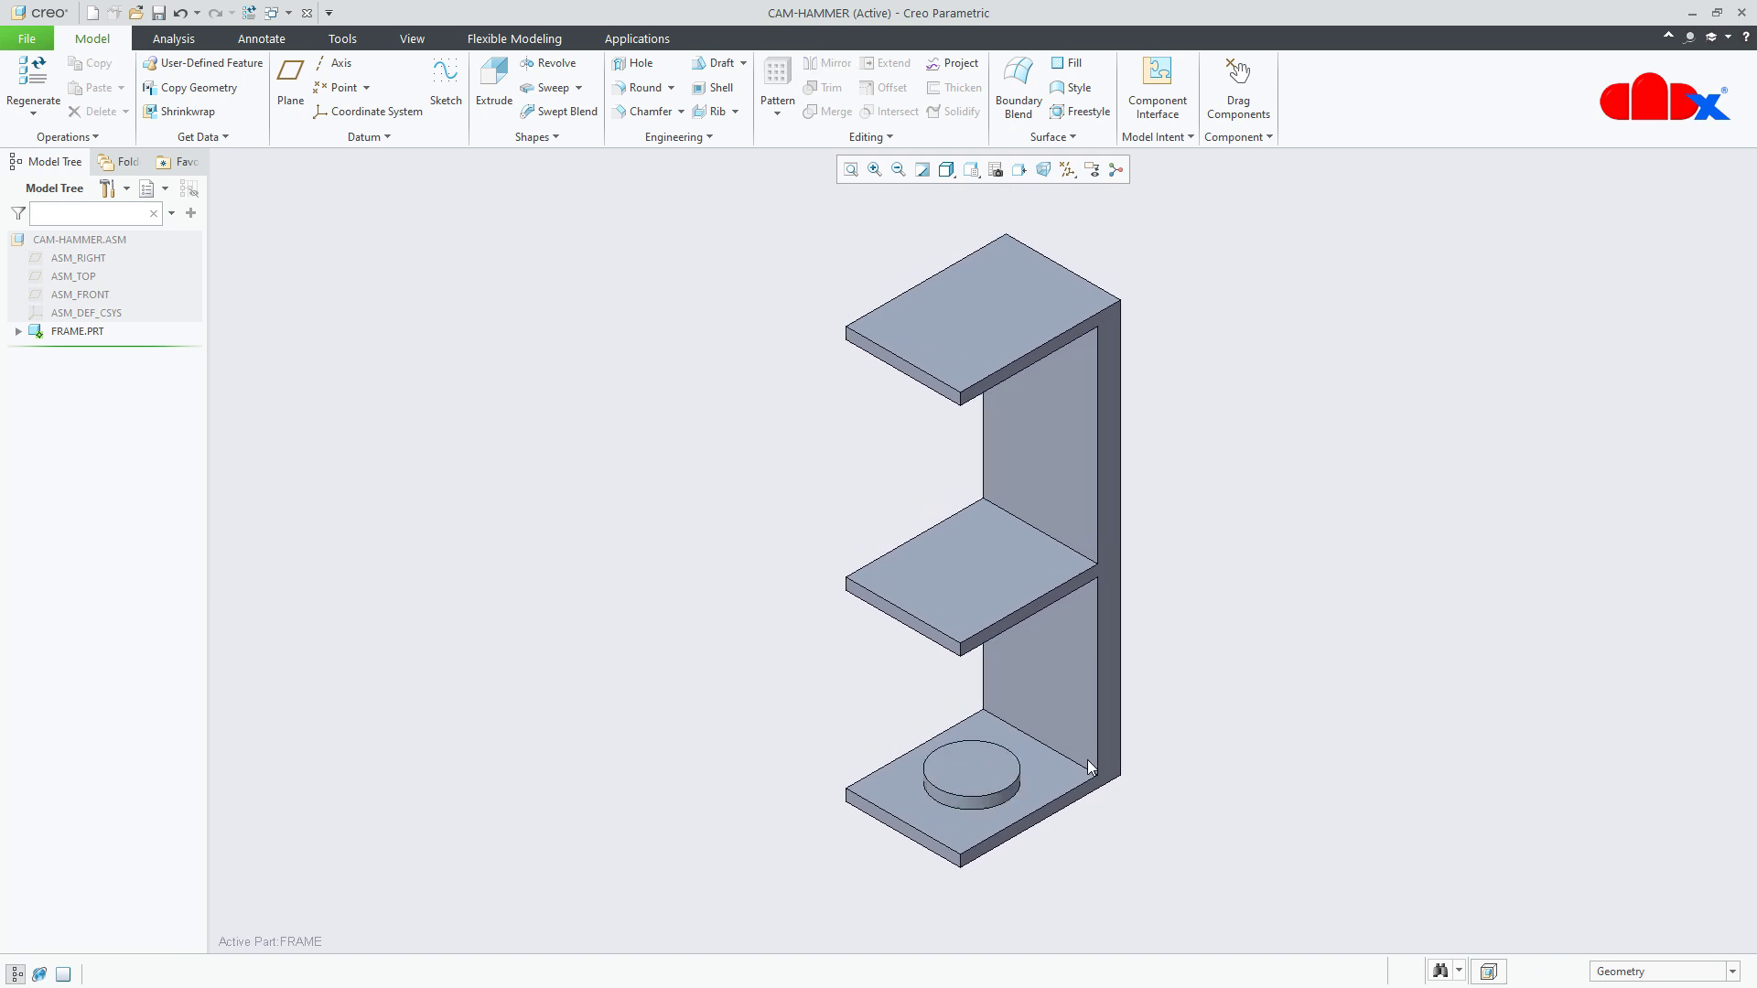
# - Start an extrude sketch on the back plate's front face and draw a circle about 21 mm in diameter on the vertical reference above the middle support
pyautogui.click(495, 84)
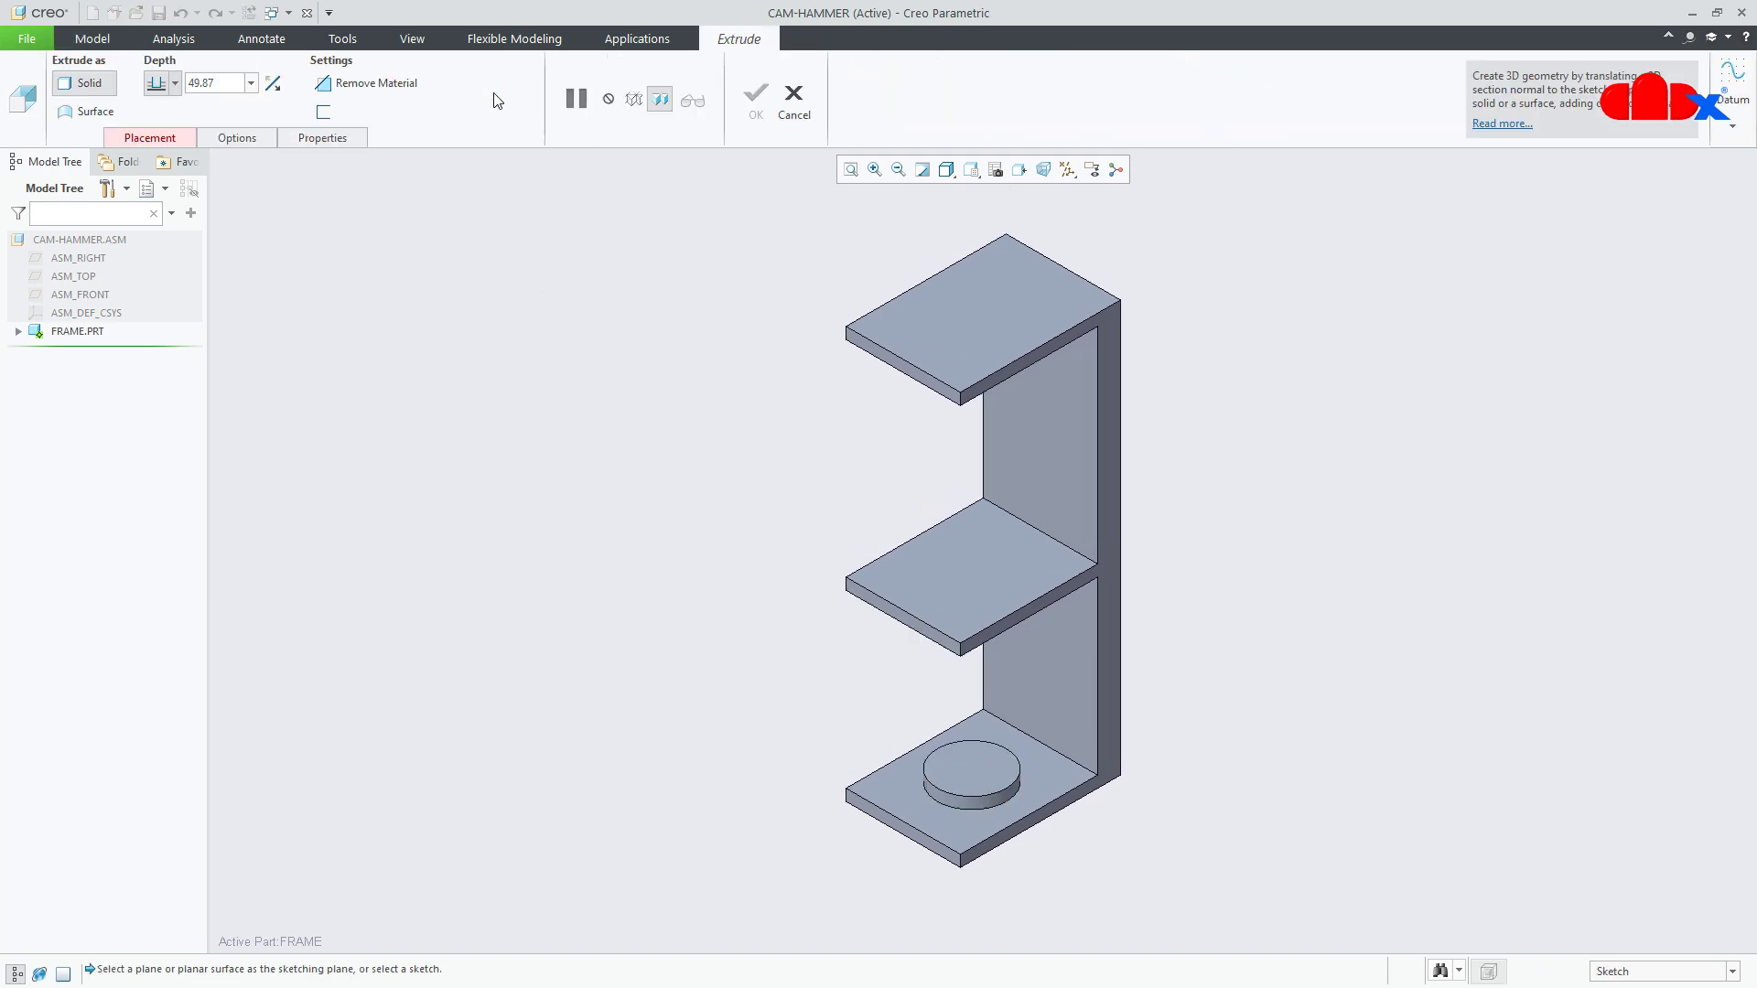
pyautogui.click(1076, 456)
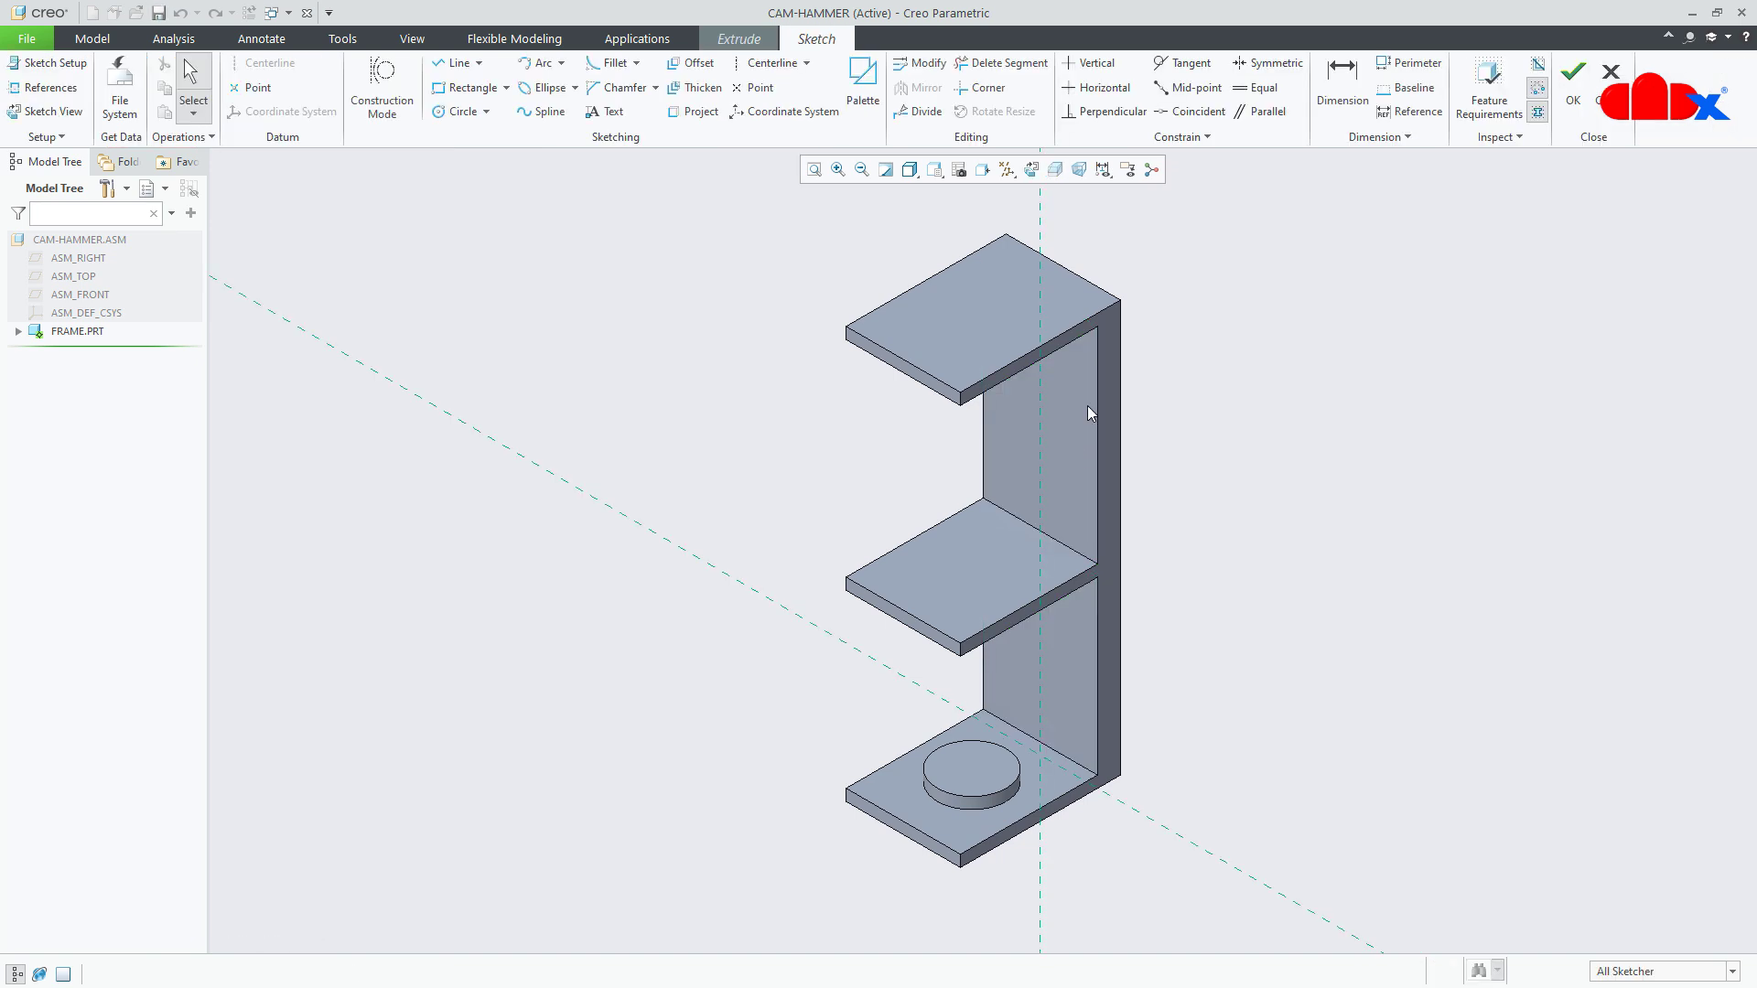
pyautogui.click(1031, 170)
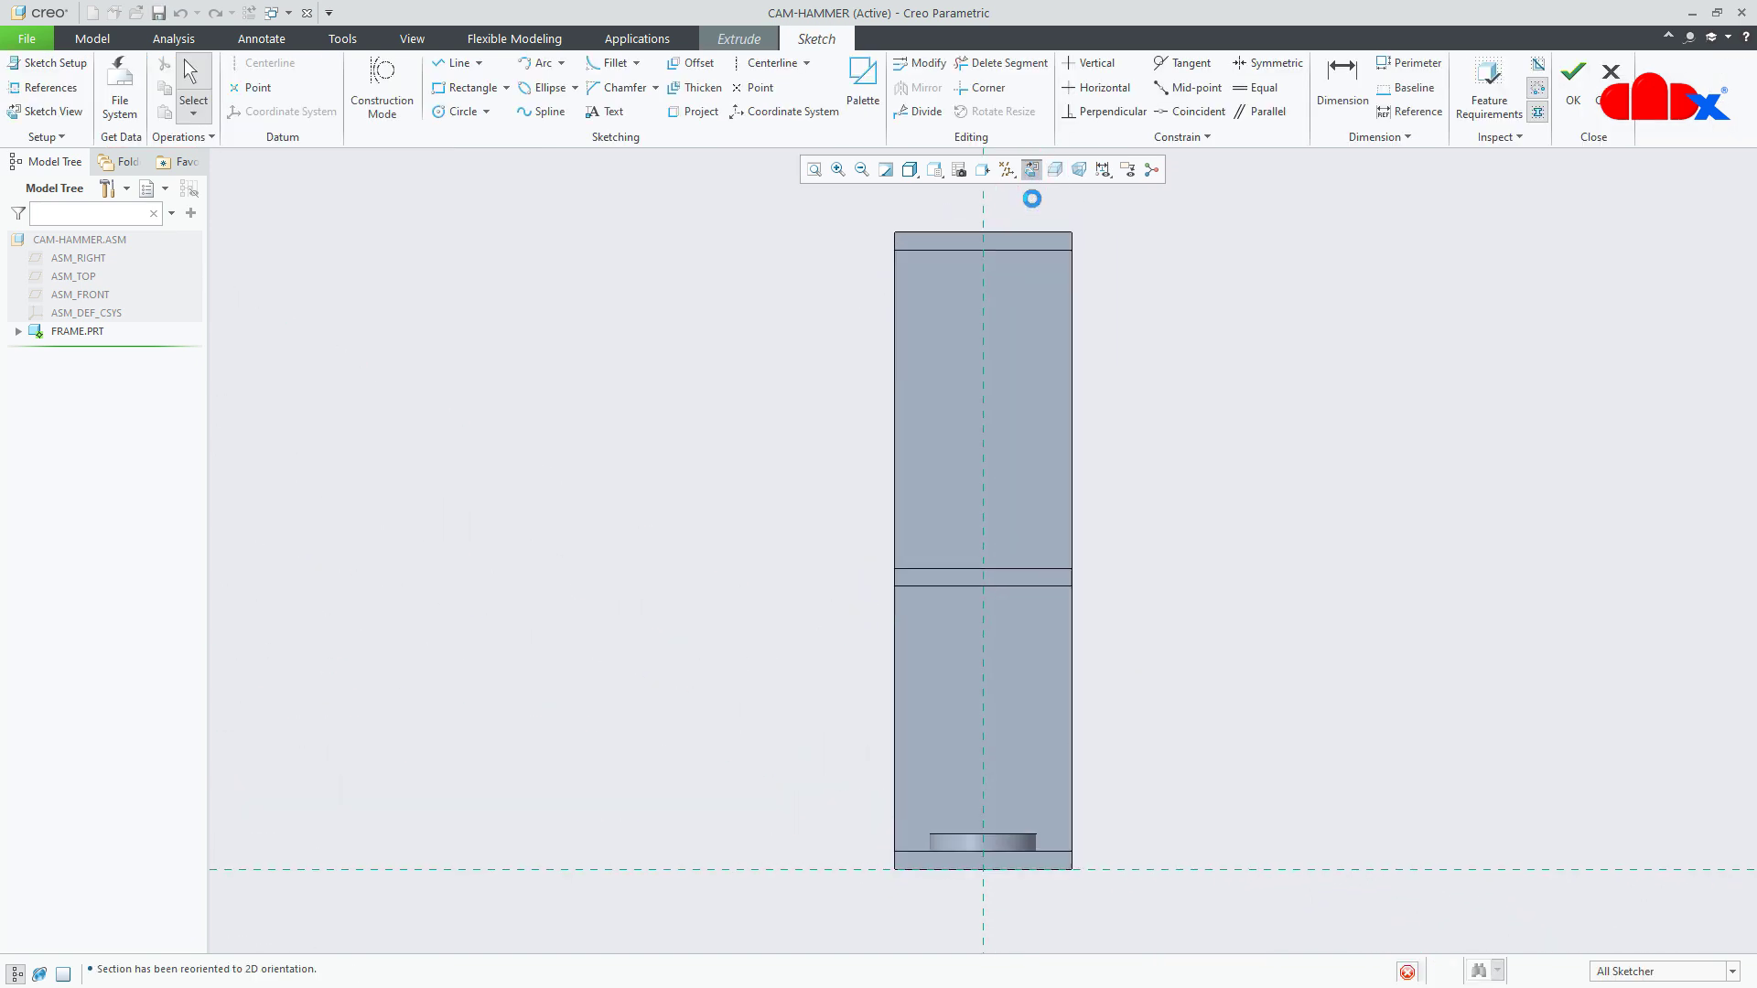
pyautogui.rightClick(1211, 446)
pyautogui.click(1298, 465)
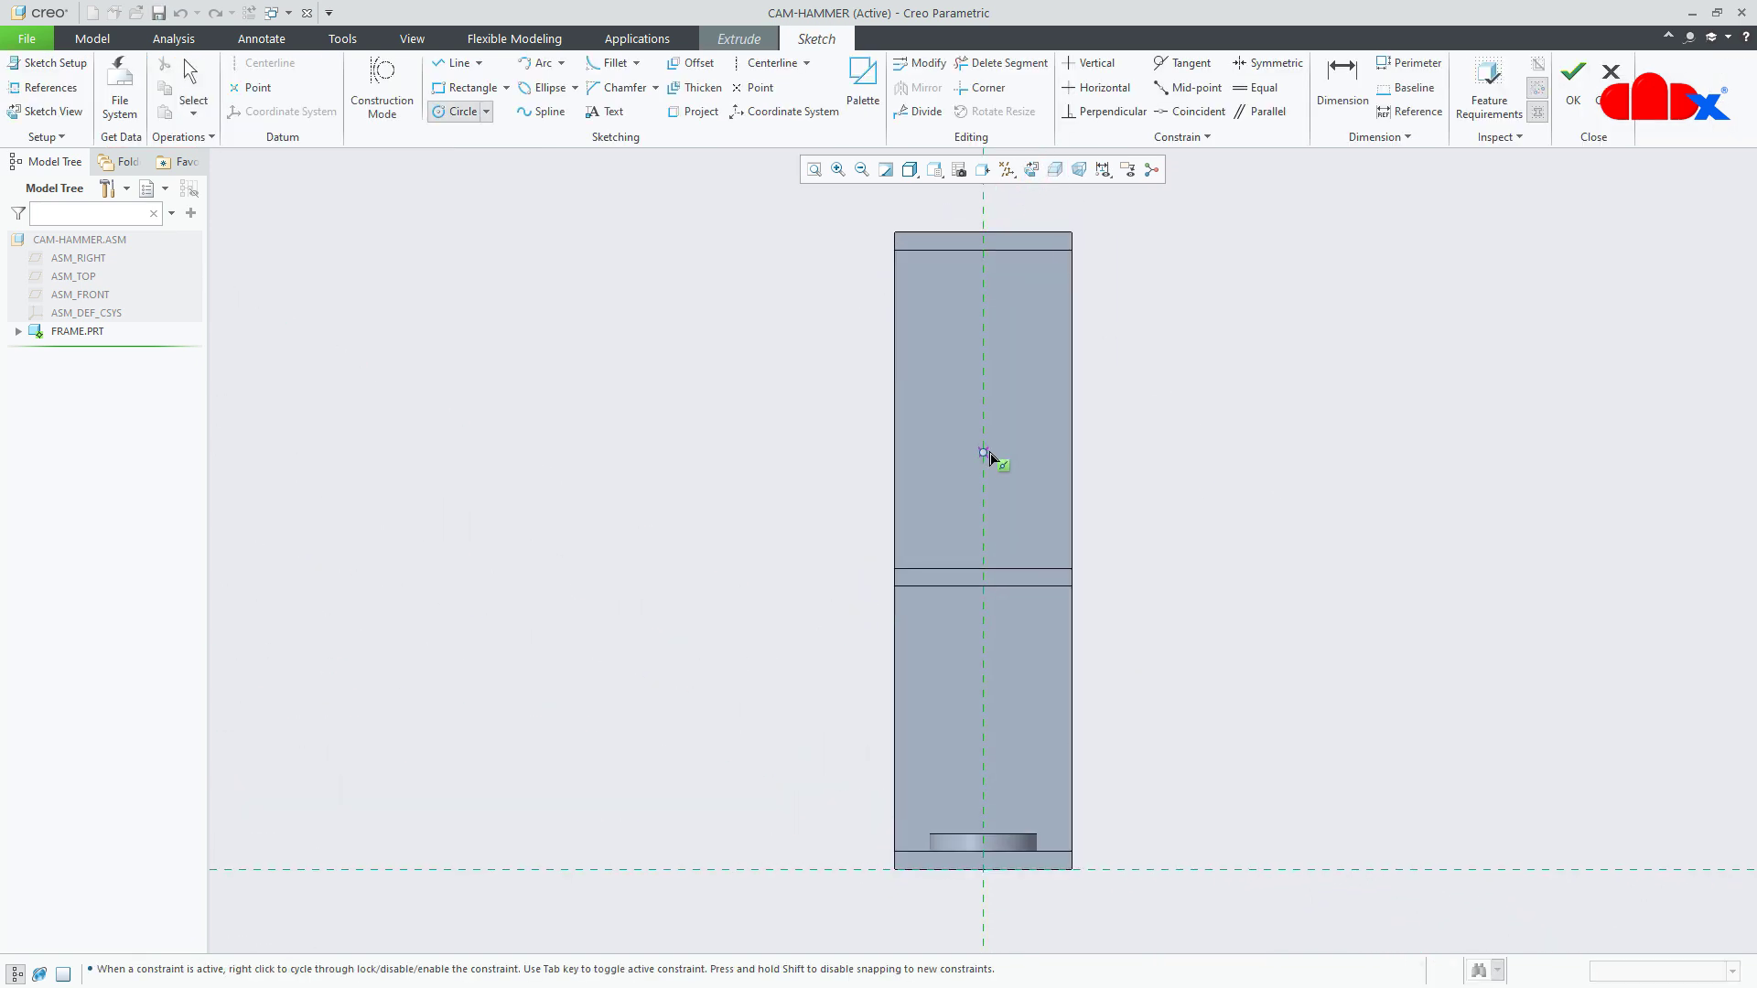
pyautogui.click(982, 409)
pyautogui.click(992, 449)
pyautogui.middleClick(1229, 482)
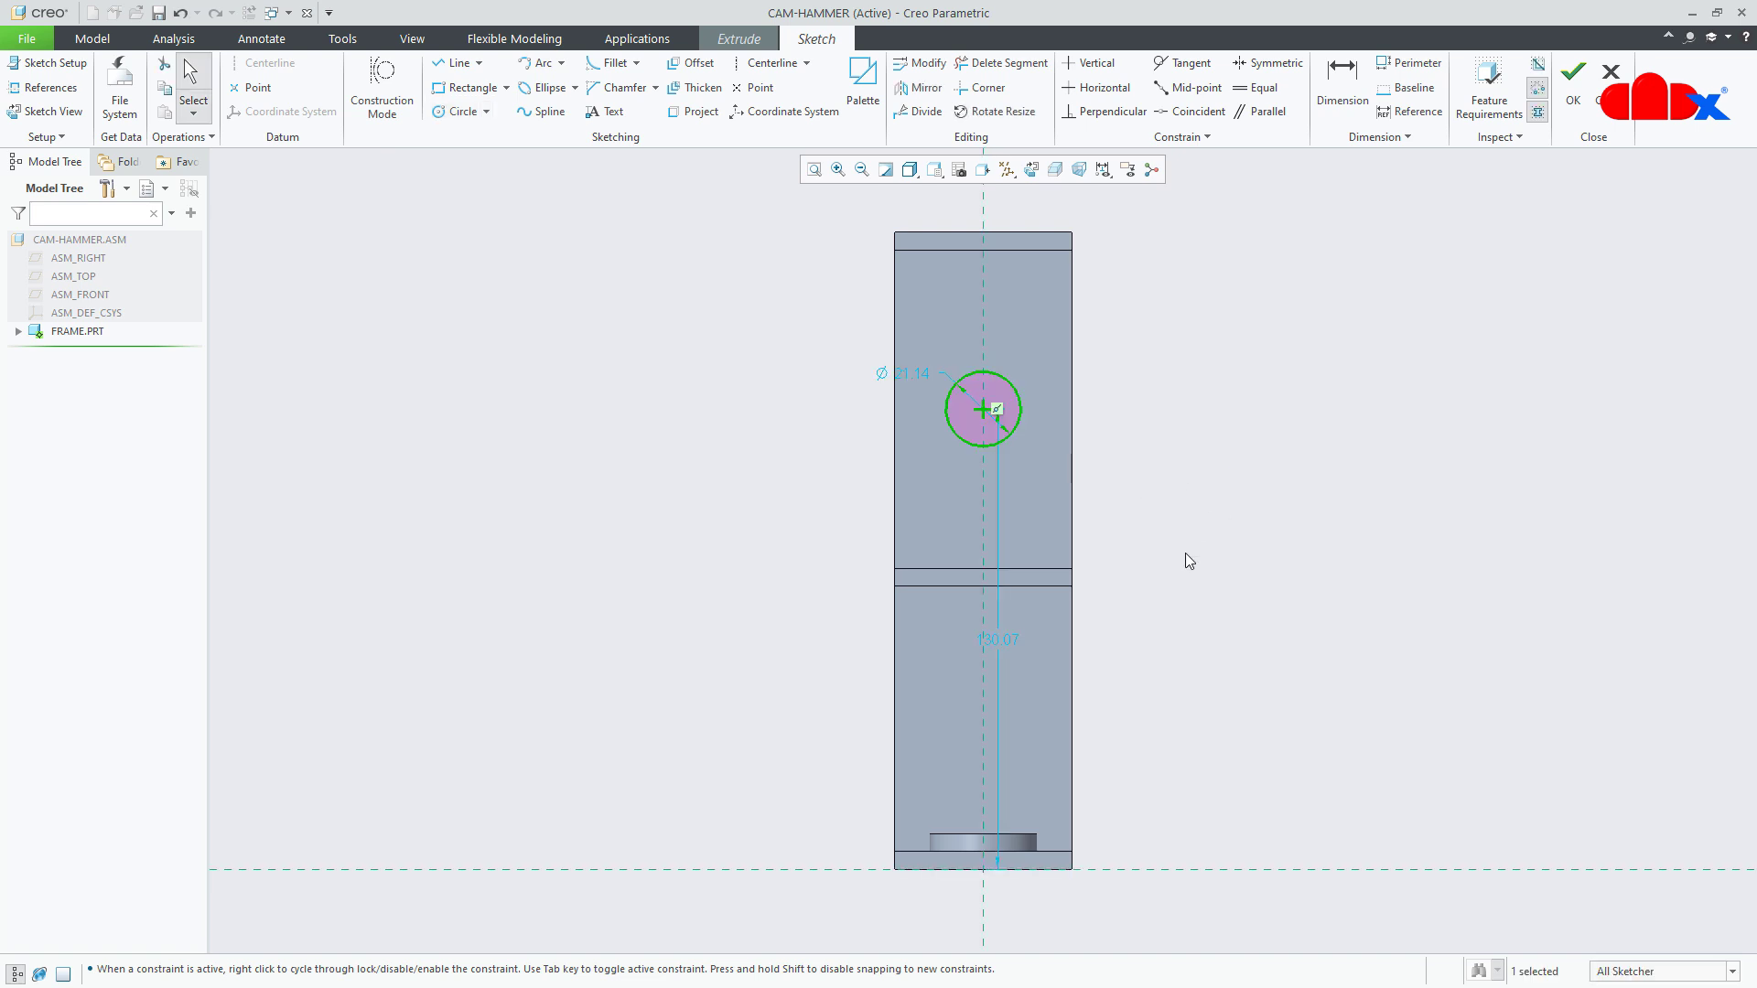
# - Set the circle's centre height above the base to 120 mm and its diameter to 15 mm
pyautogui.doubleClick(1005, 640)
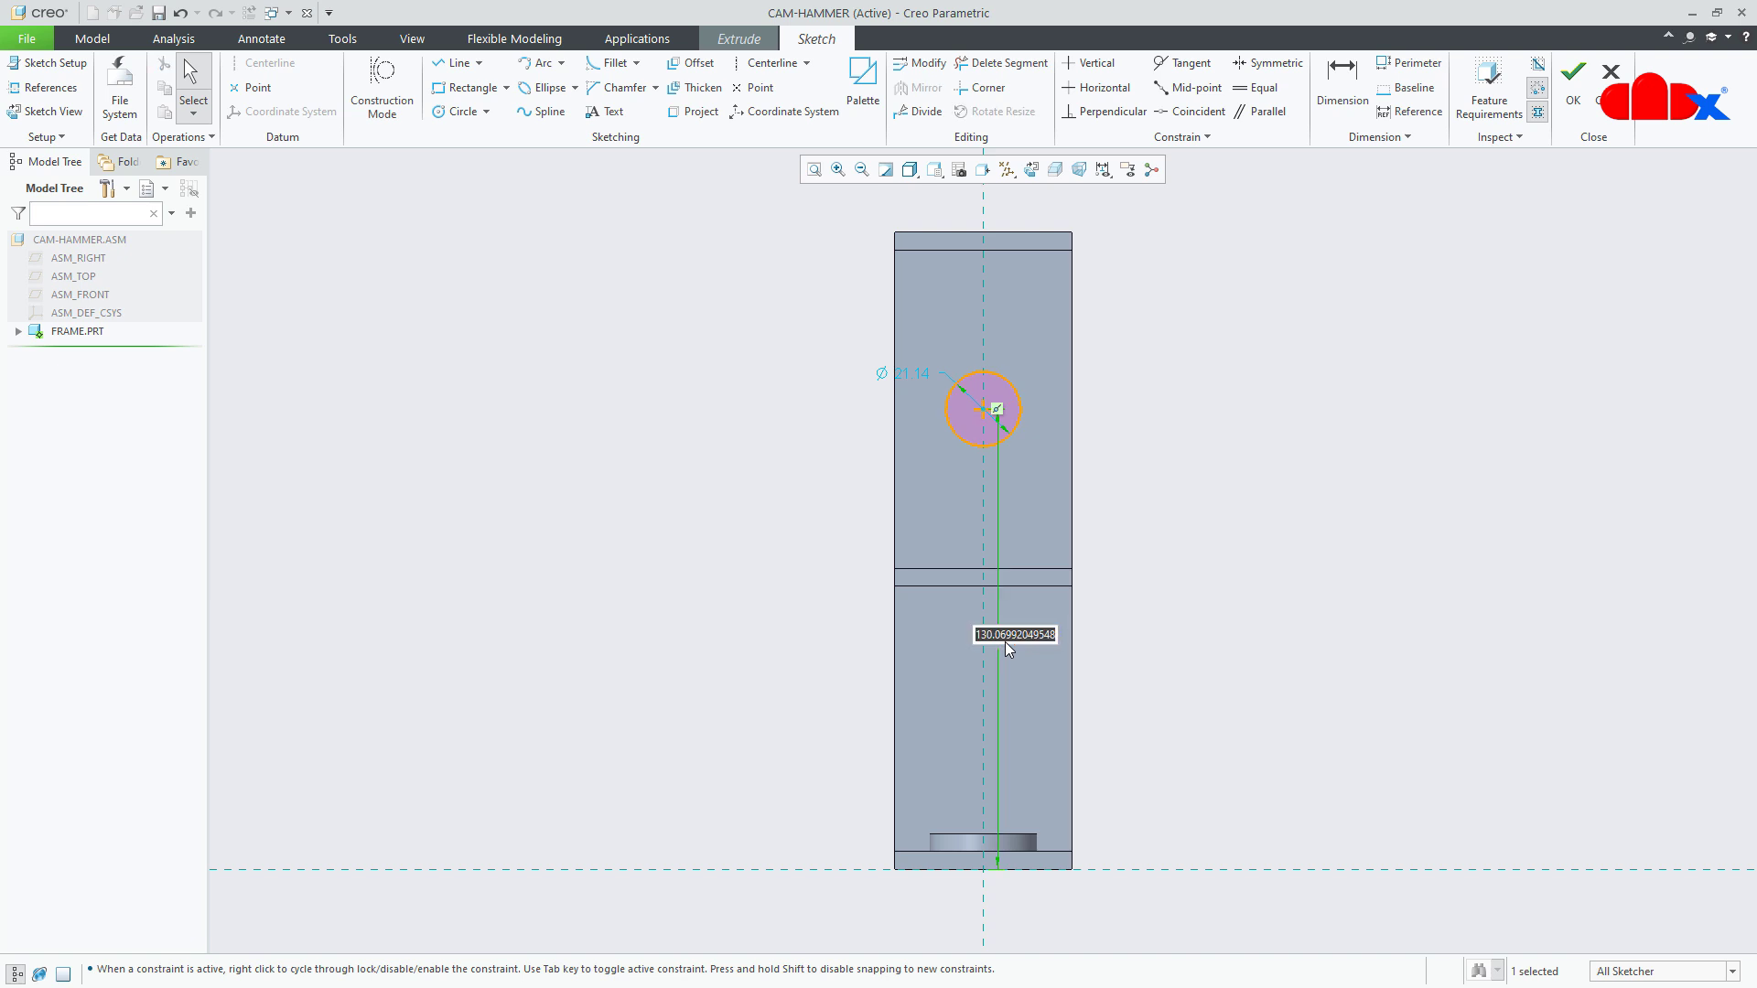
pyautogui.write('120')
pyautogui.press('Return')
pyautogui.click(907, 410)
pyautogui.press('Return')
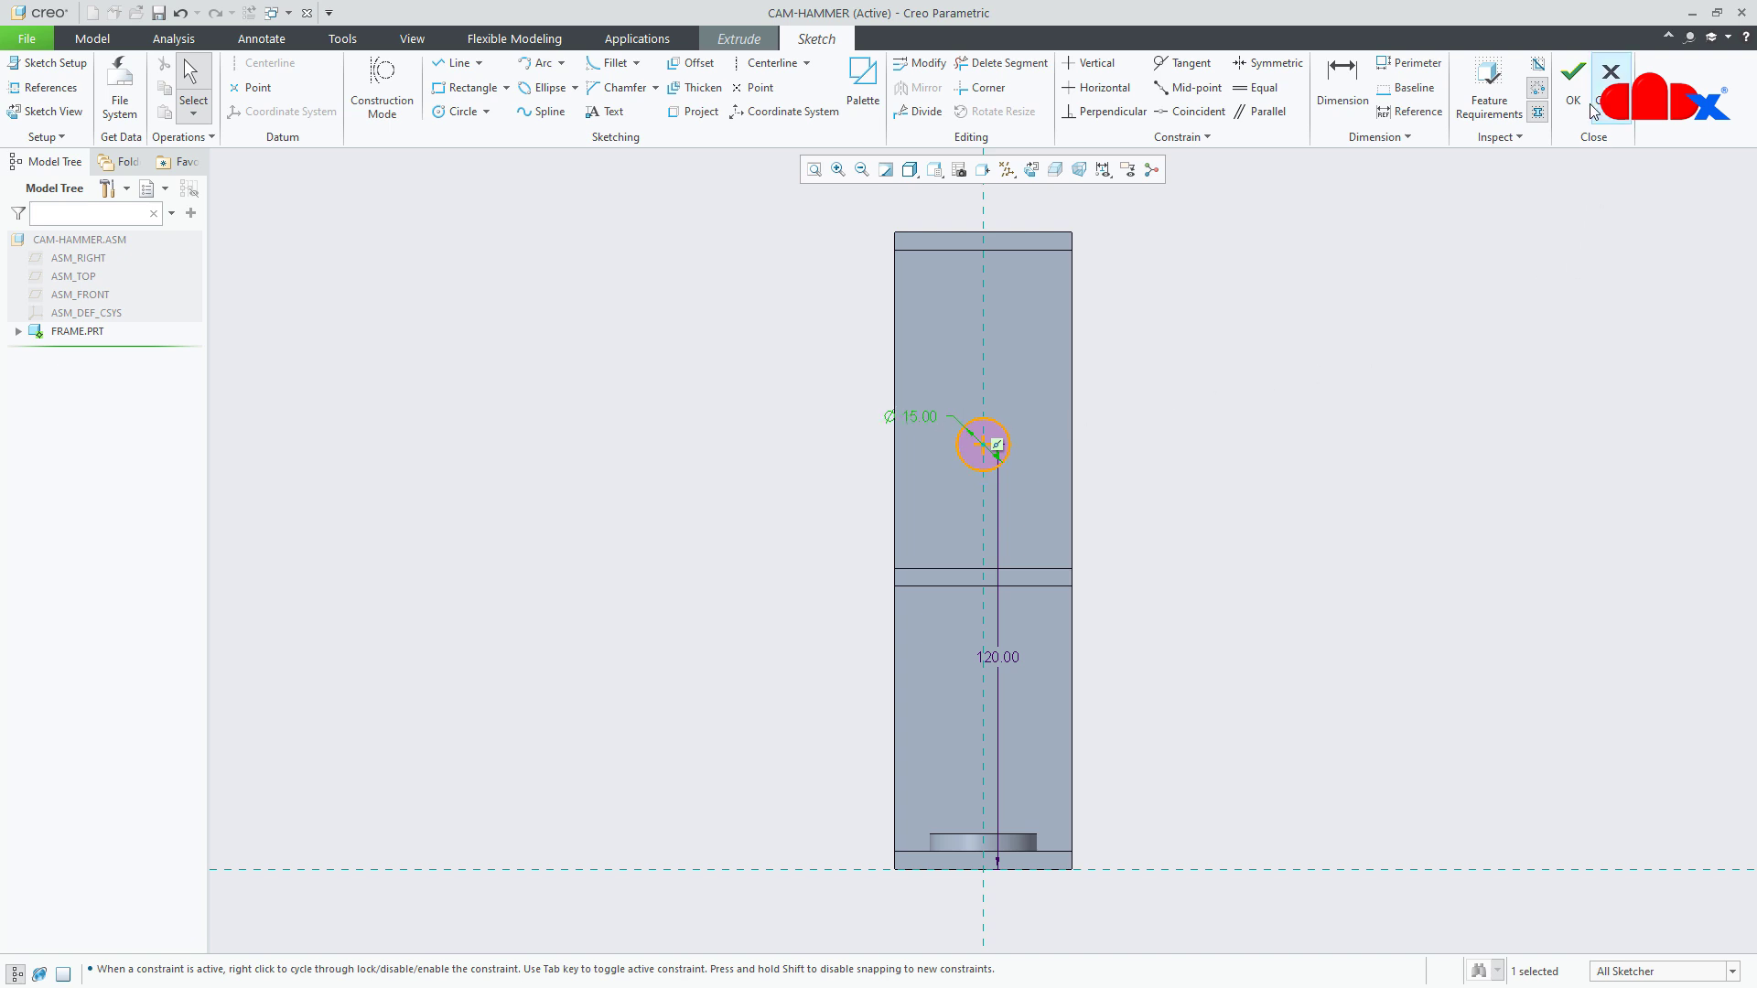
# - Finish the sketch and extrude the circle 5 mm outward from the back plate as a round boss
pyautogui.click(1574, 80)
pyautogui.moveTo(1169, 655); pyautogui.dragTo(1090, 659, button='middle')
pyautogui.doubleClick(1274, 502)
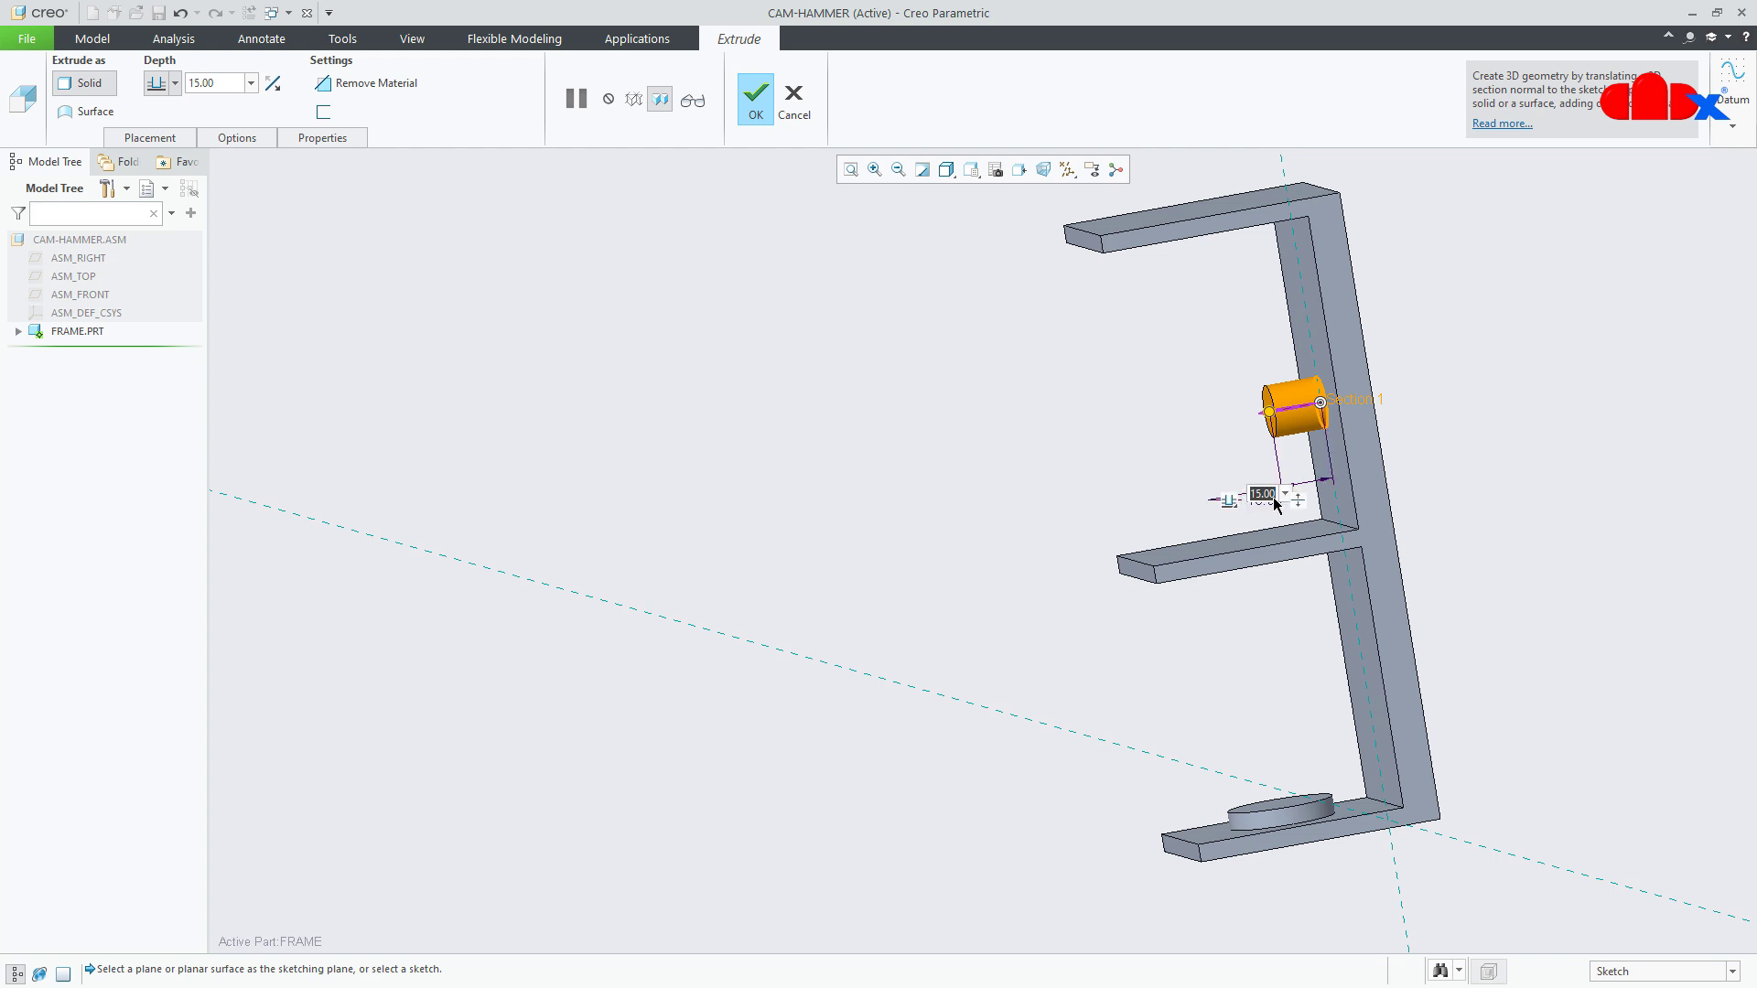
pyautogui.write('5')
pyautogui.press('Return')
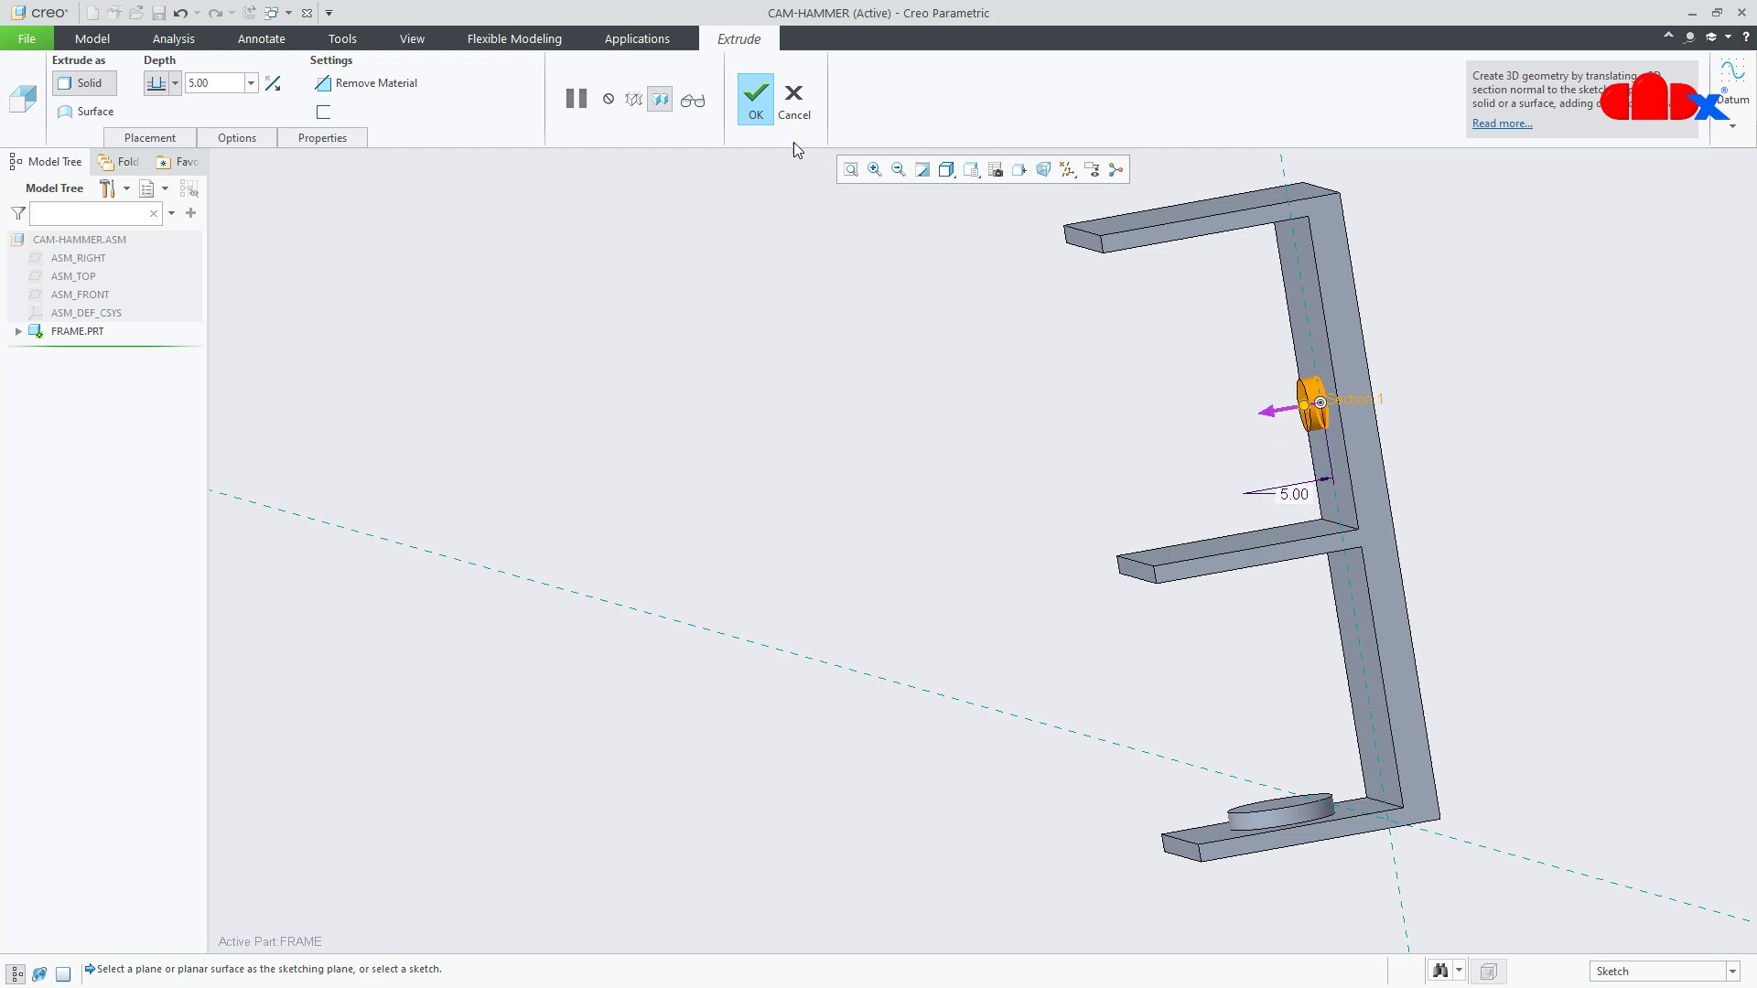
pyautogui.click(766, 111)
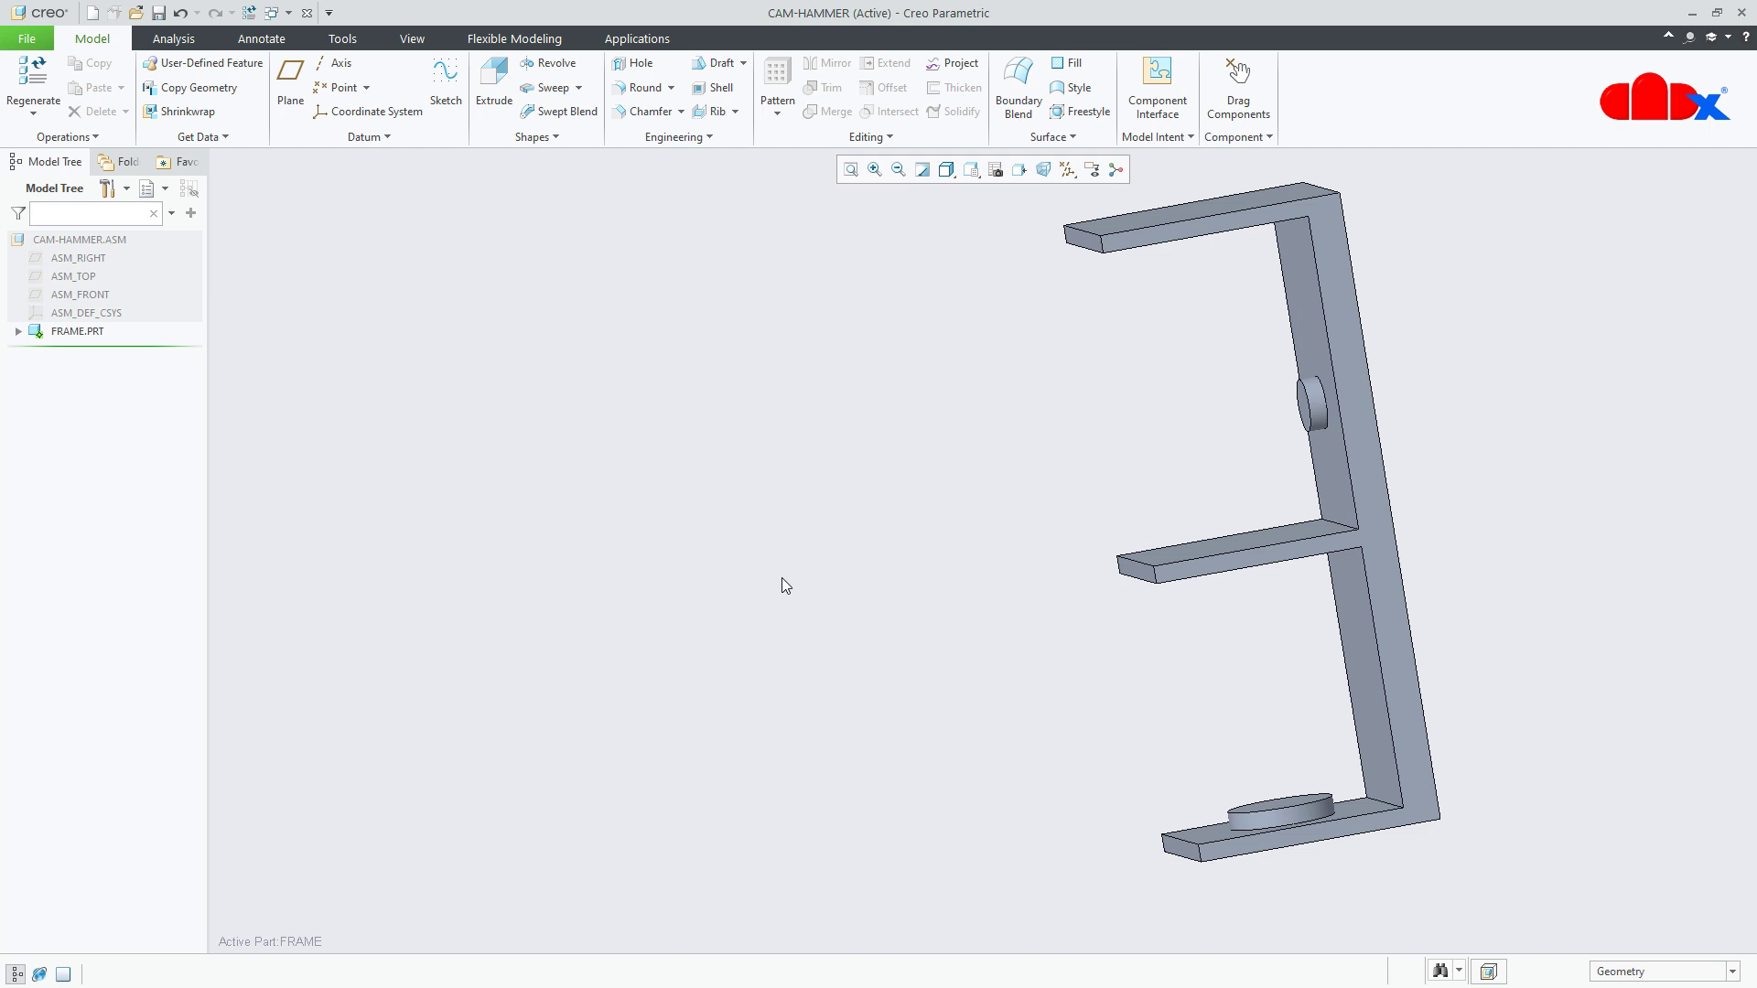
pyautogui.hotkey('ctrl', 'd')
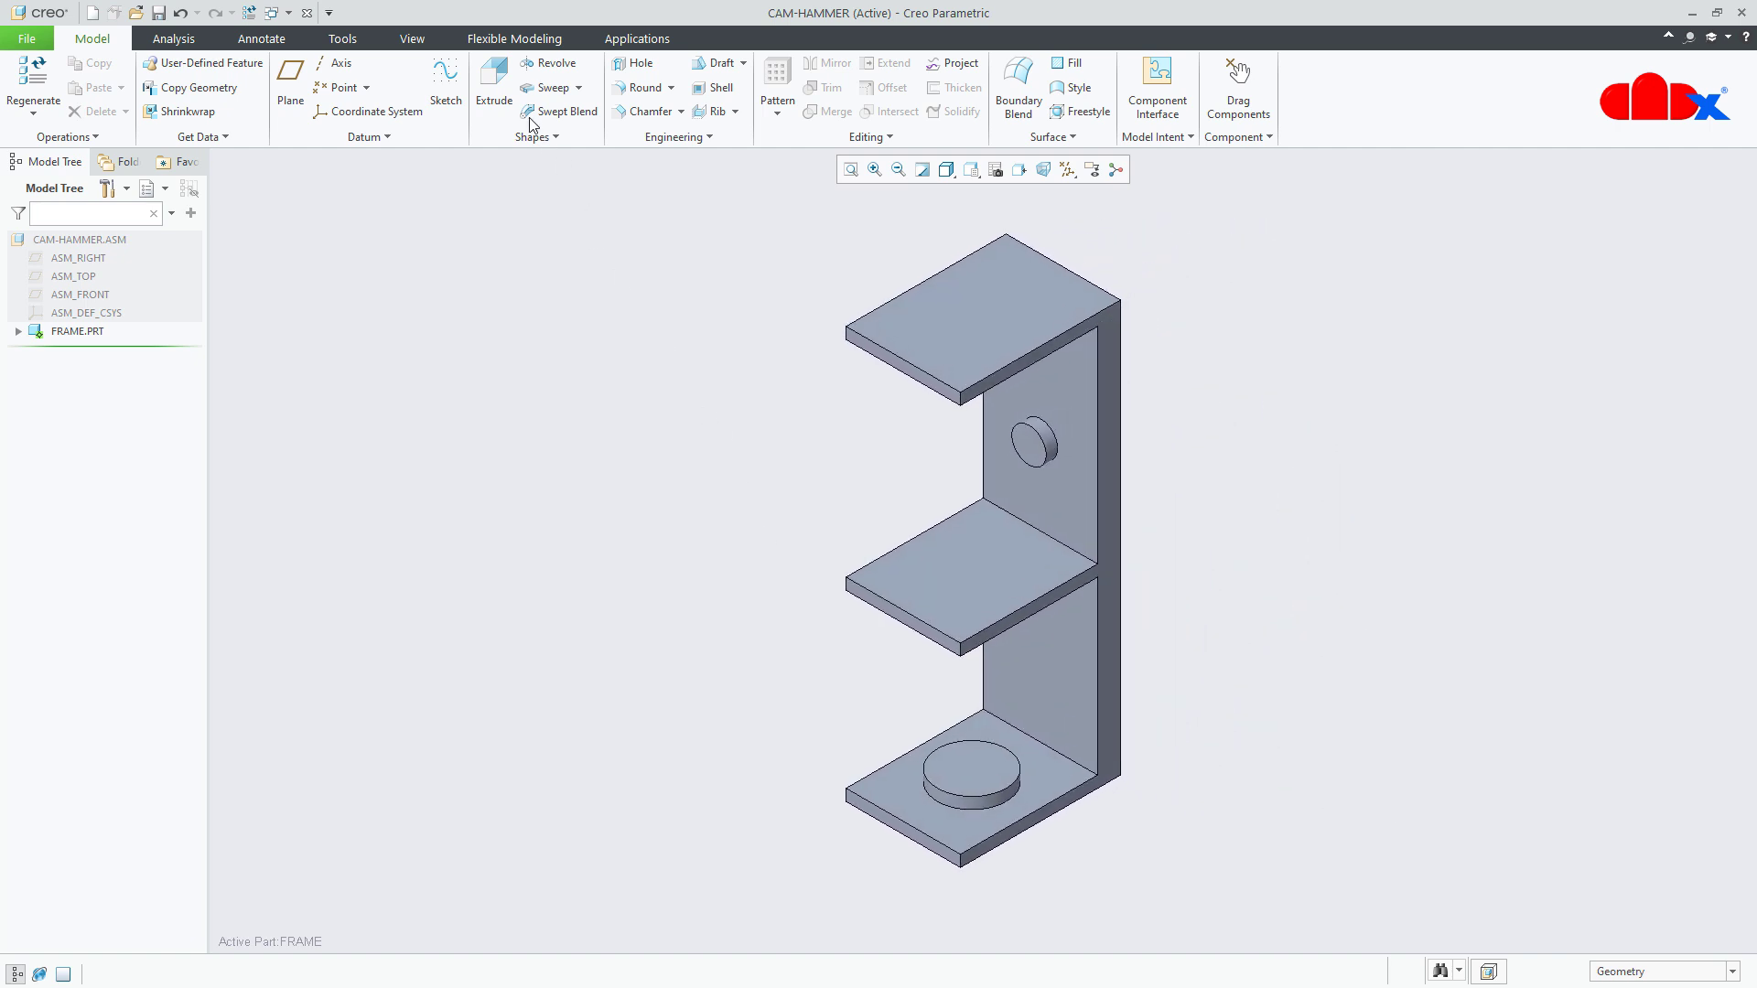
# - Start an extrude sketch on the top support's upper face and add the bottom boss's cylindrical surface as a sketch reference
pyautogui.click(494, 87)
pyautogui.click(971, 333)
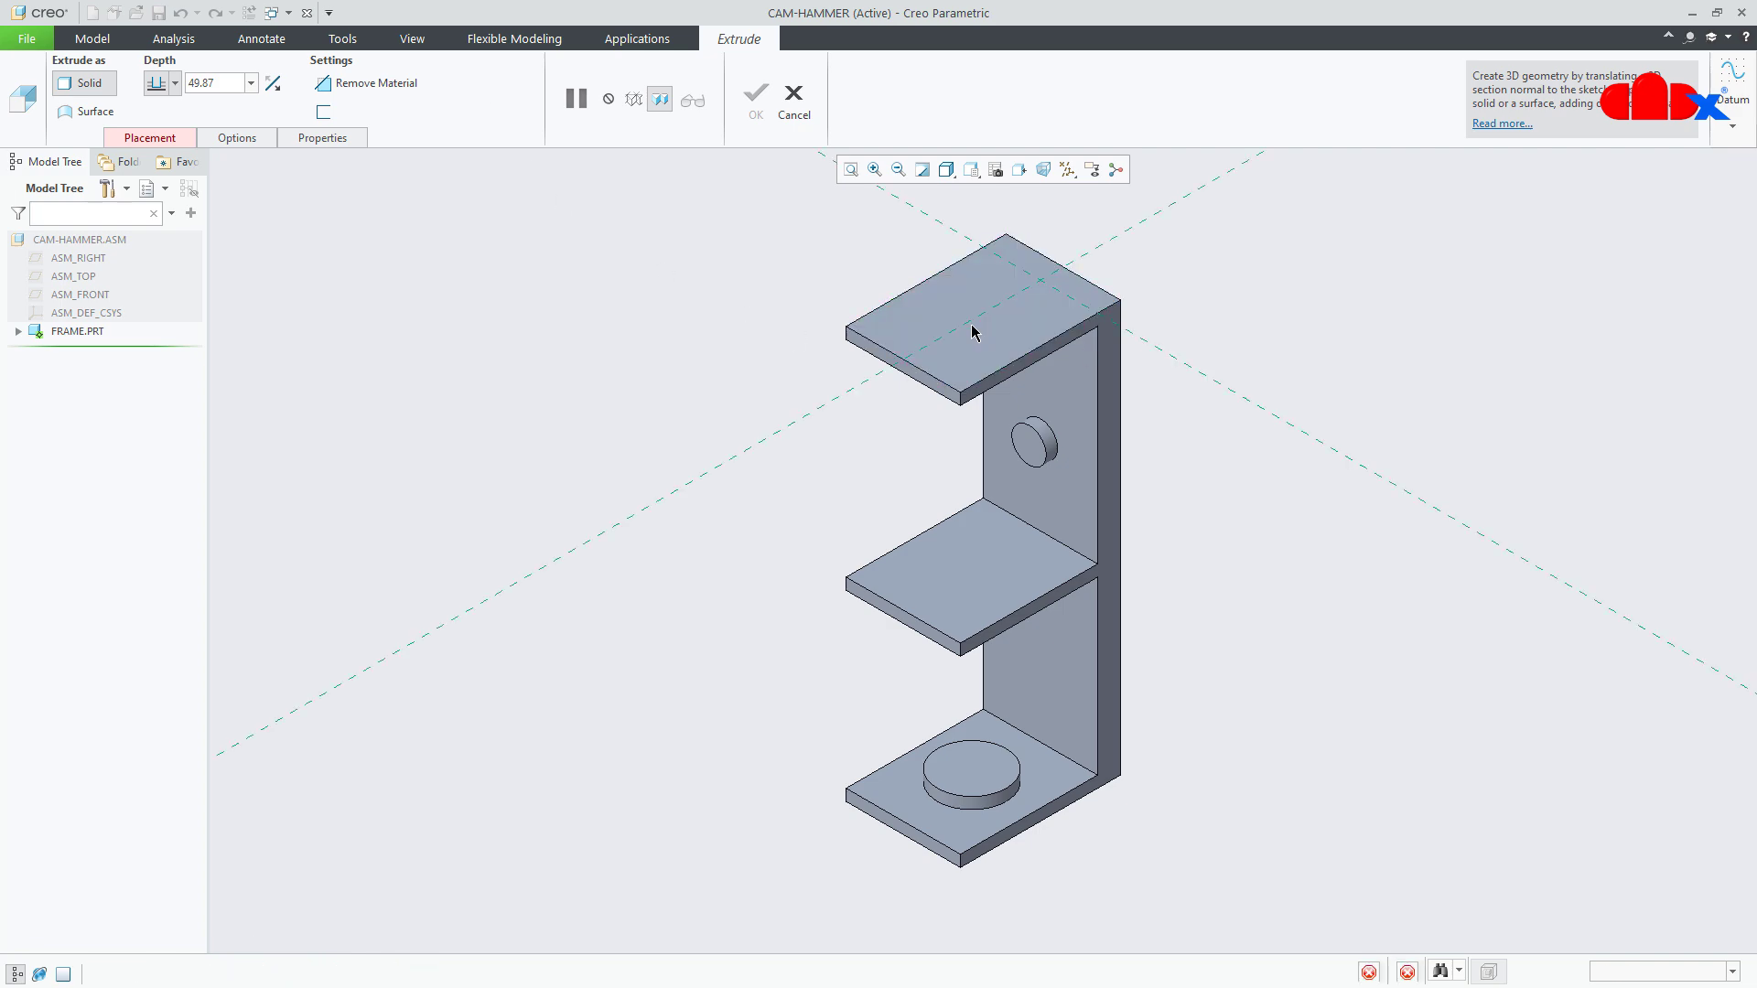
pyautogui.click(1036, 170)
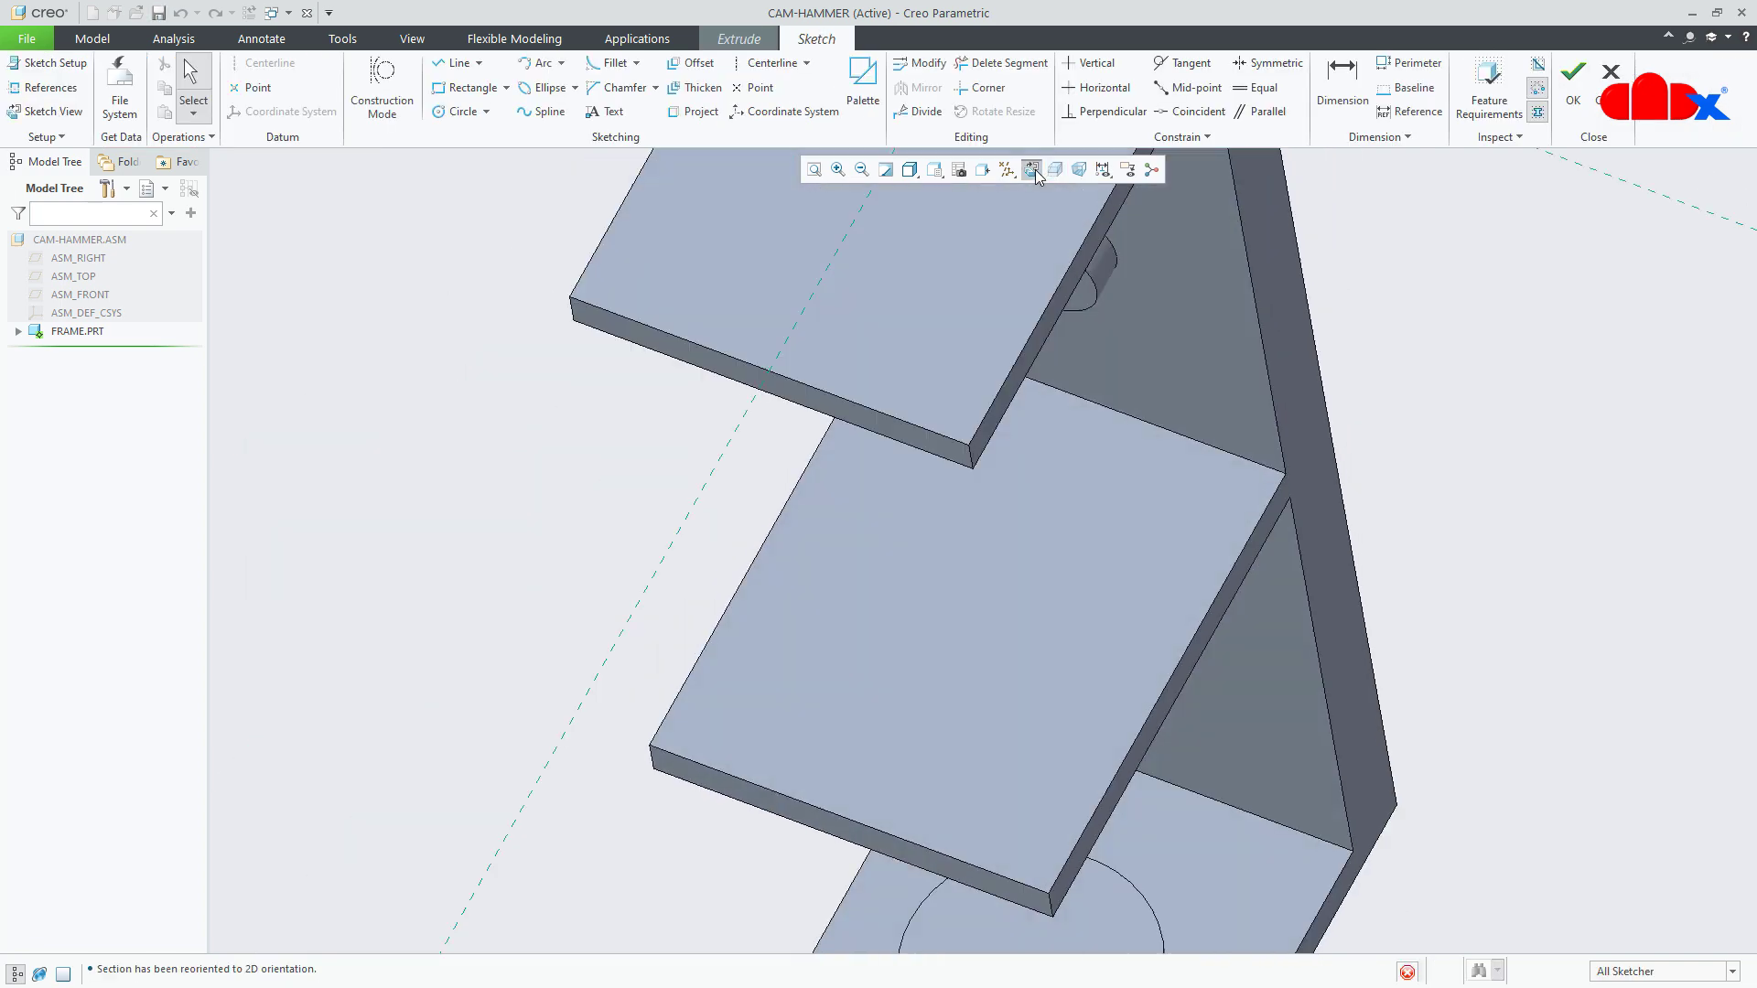
pyautogui.click(51, 88)
pyautogui.moveTo(874, 673); pyautogui.dragTo(904, 631, button='middle')
pyautogui.scroll(-5, 904, 638)
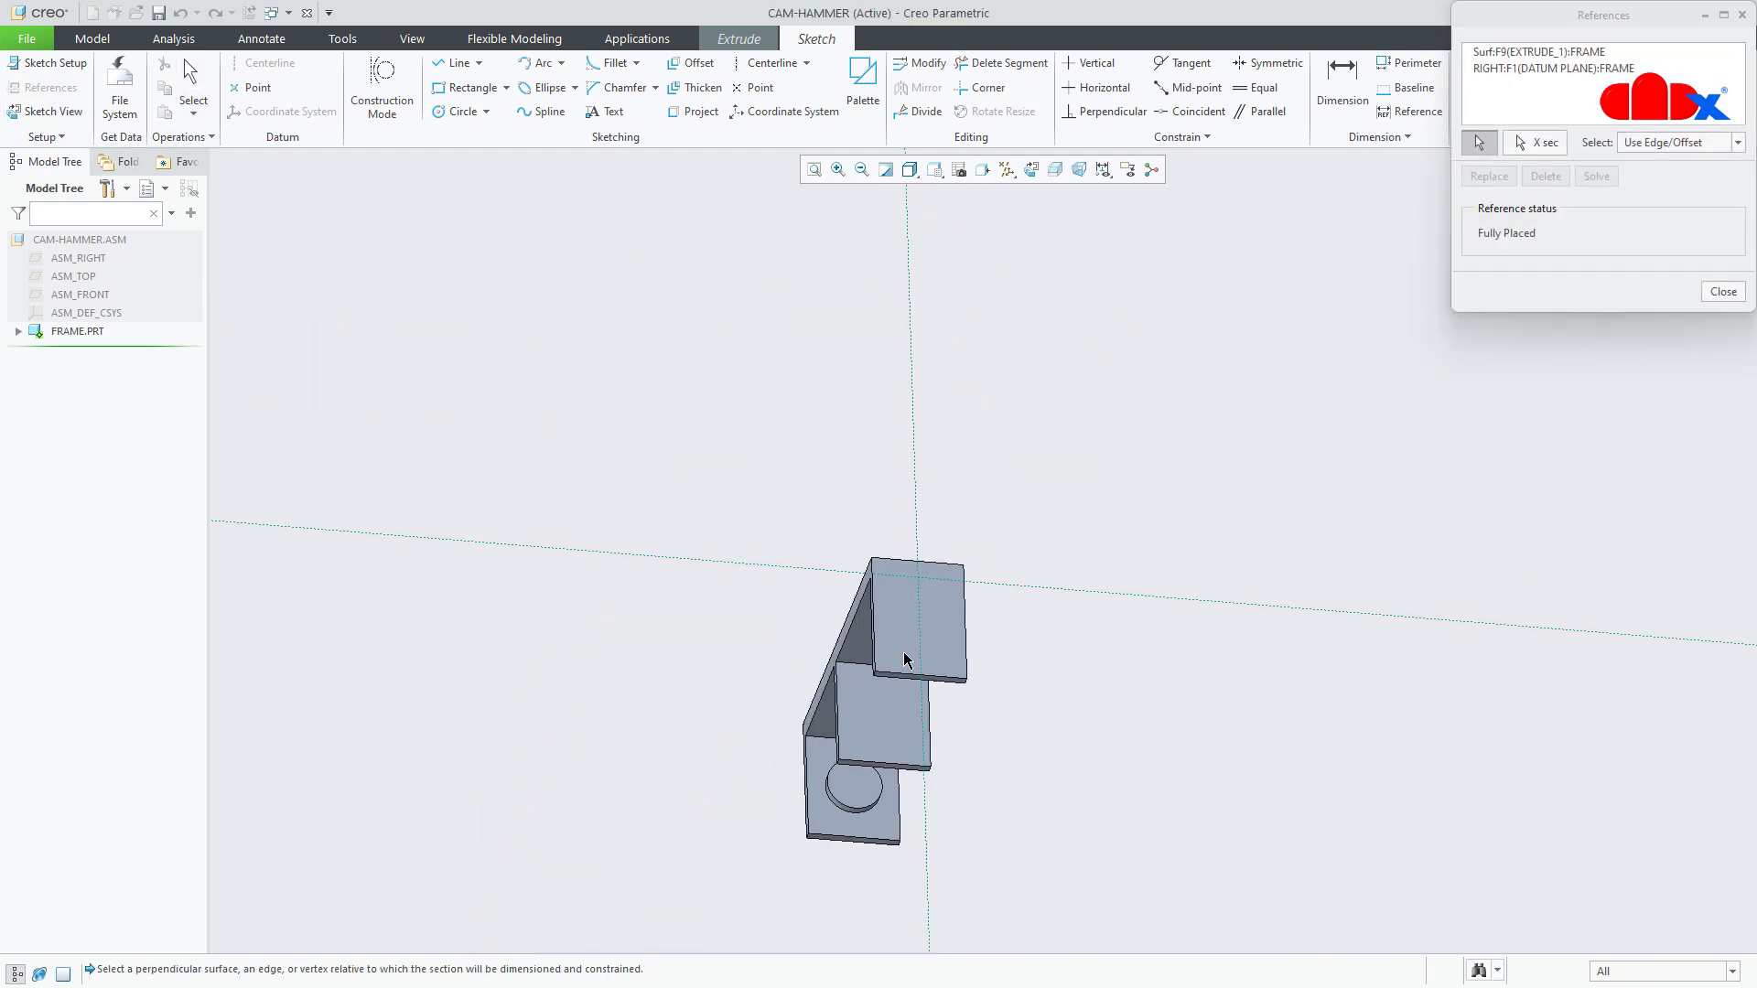
pyautogui.scroll(4, 827, 800)
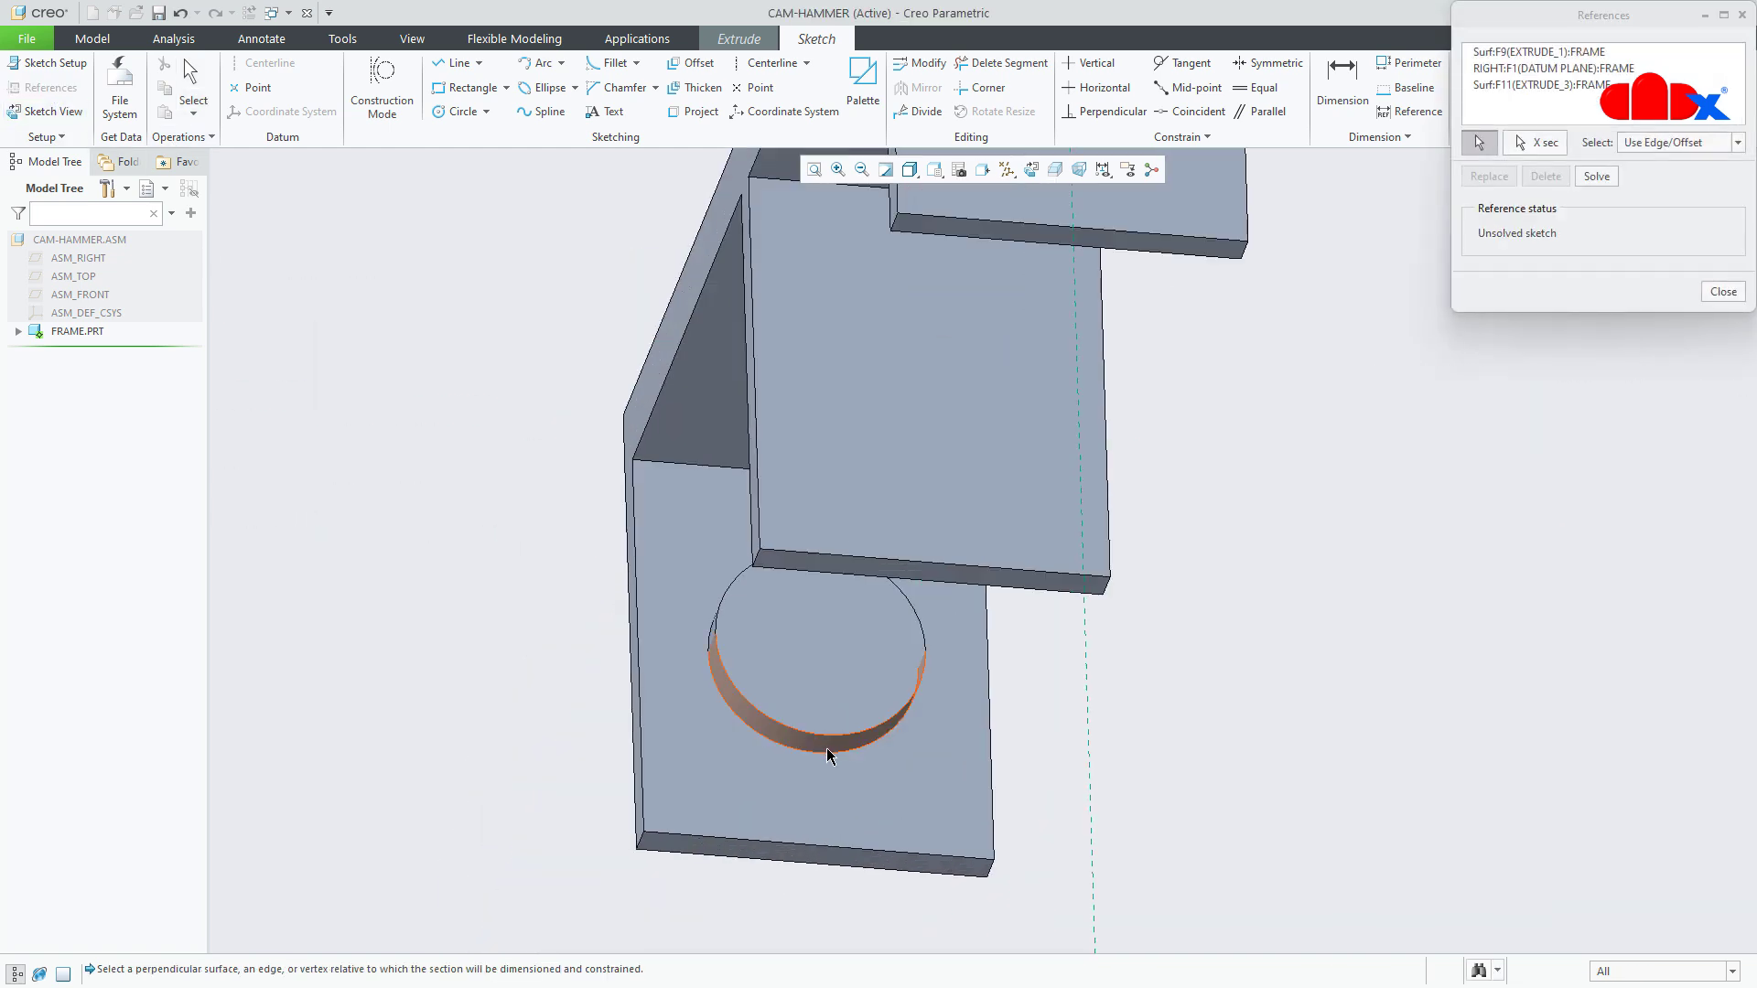
pyautogui.click(1052, 236)
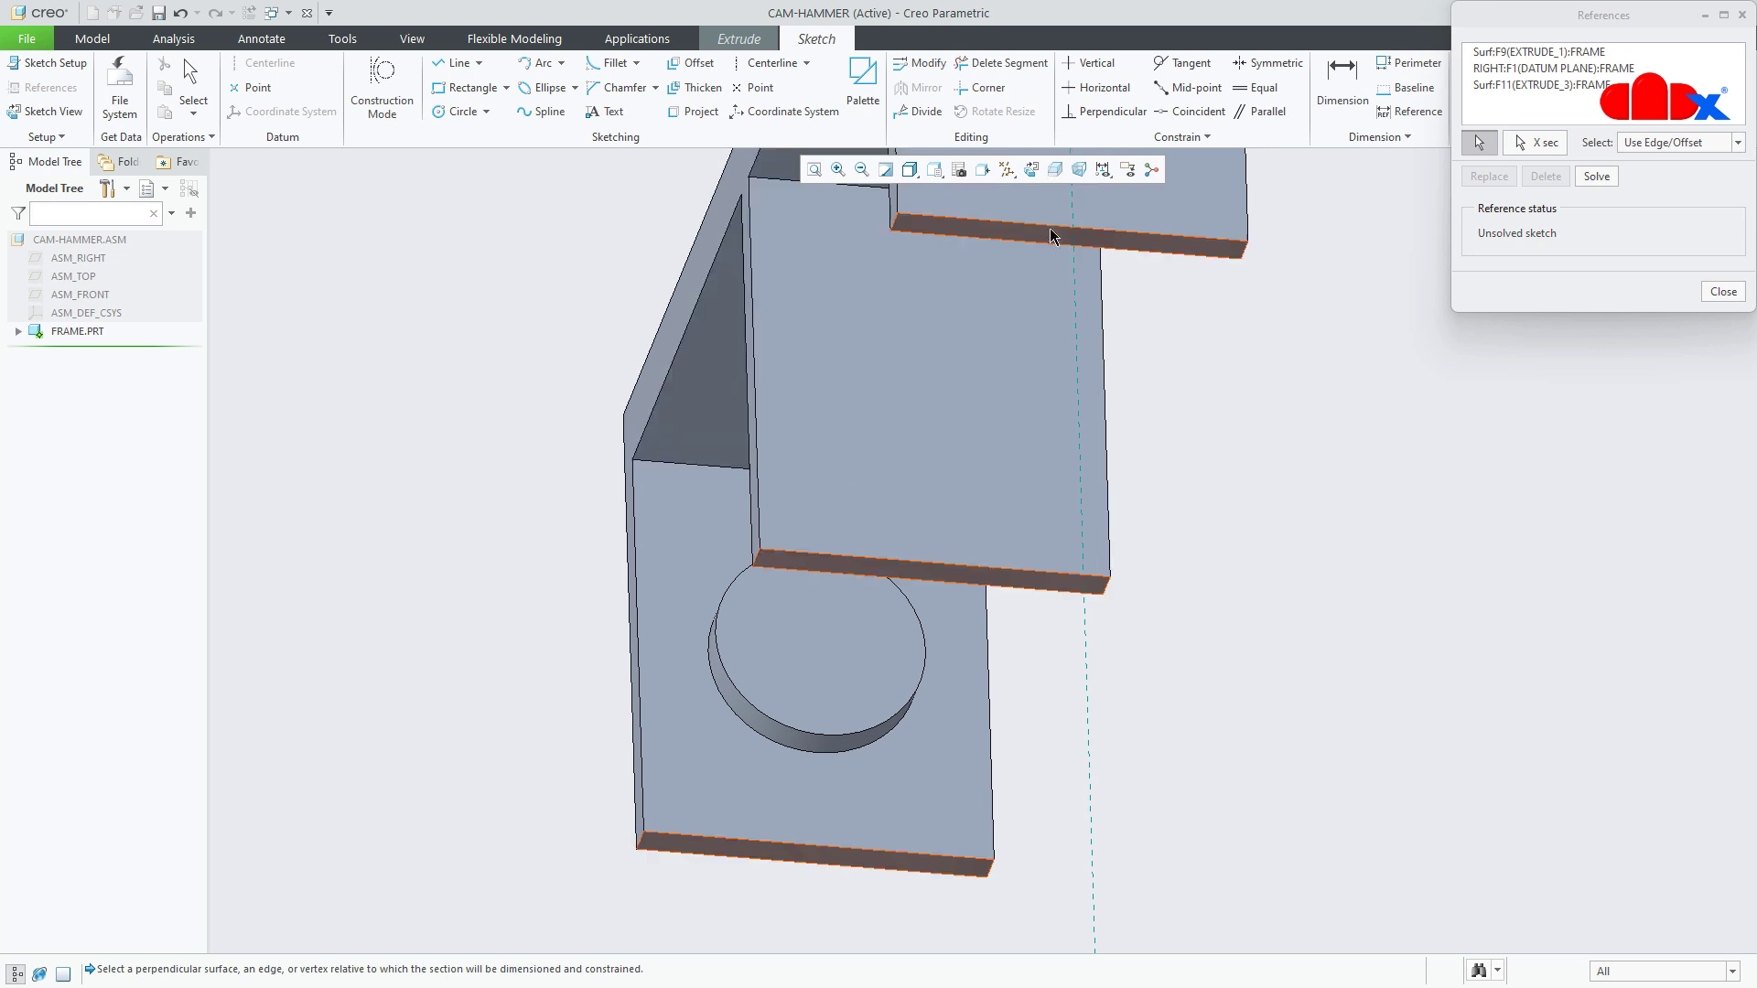
pyautogui.click(1031, 171)
pyautogui.scroll(3, 1070, 412)
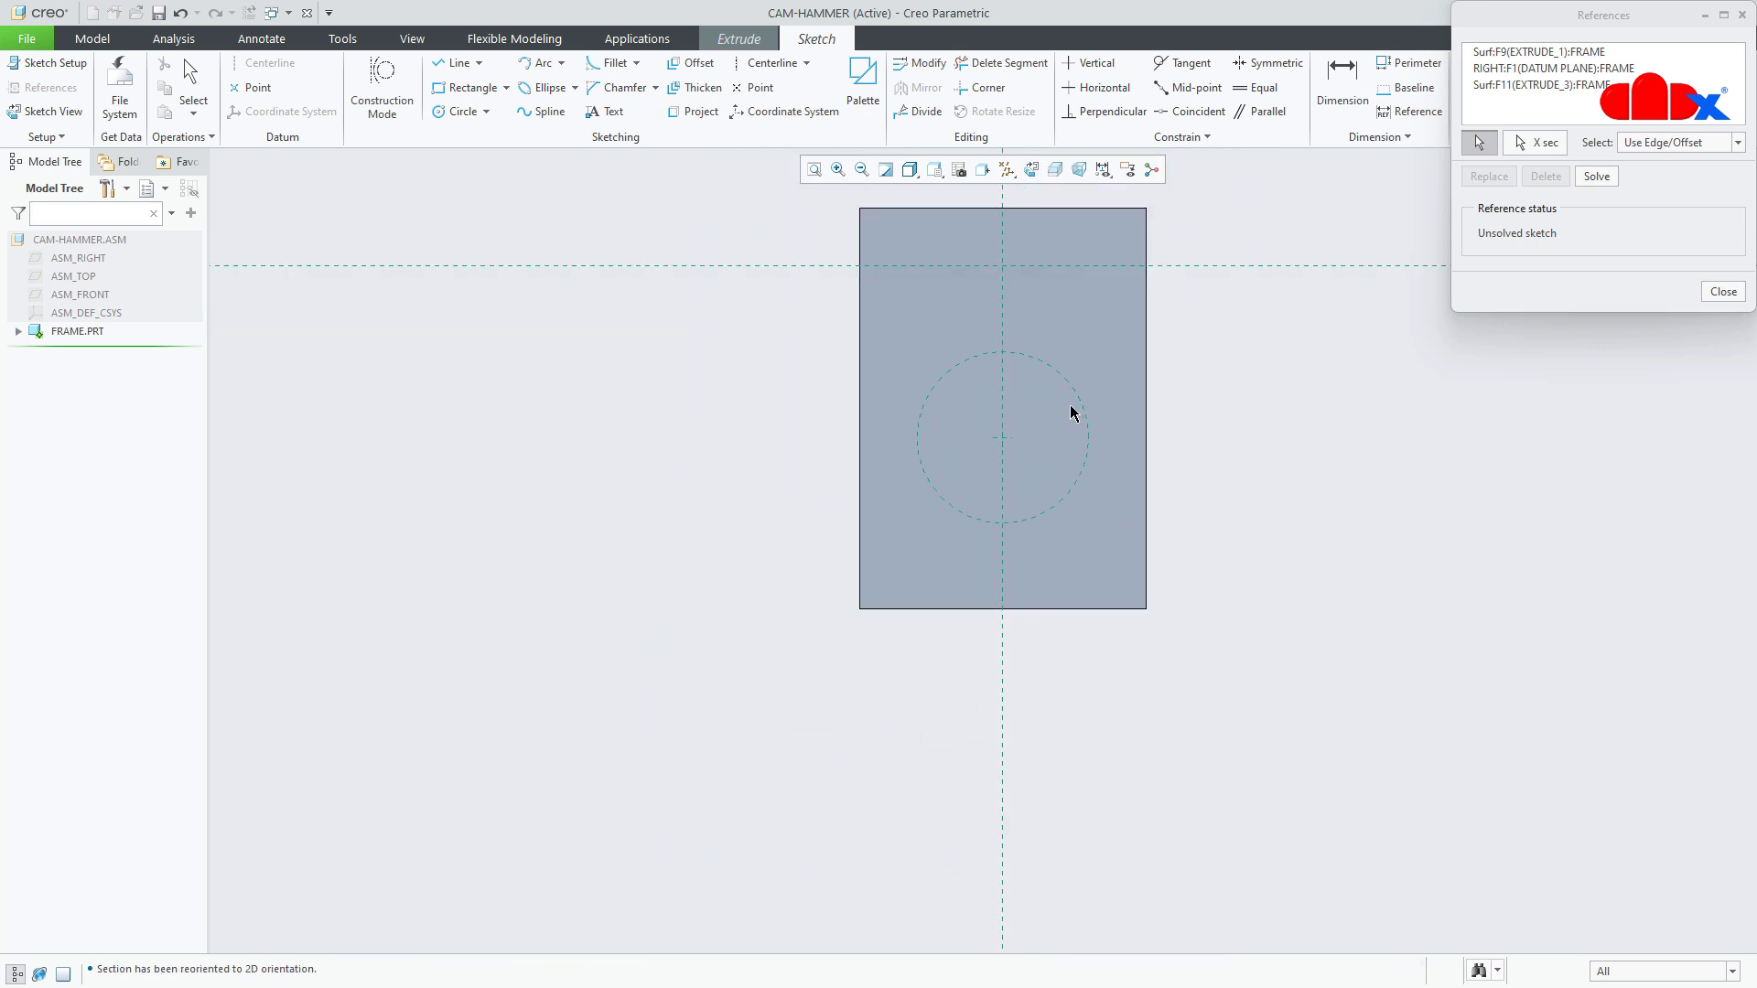
# - Draw a circle centred on the boss reference and set its diameter to 5 mm
pyautogui.rightClick(1048, 437)
pyautogui.click(1142, 470)
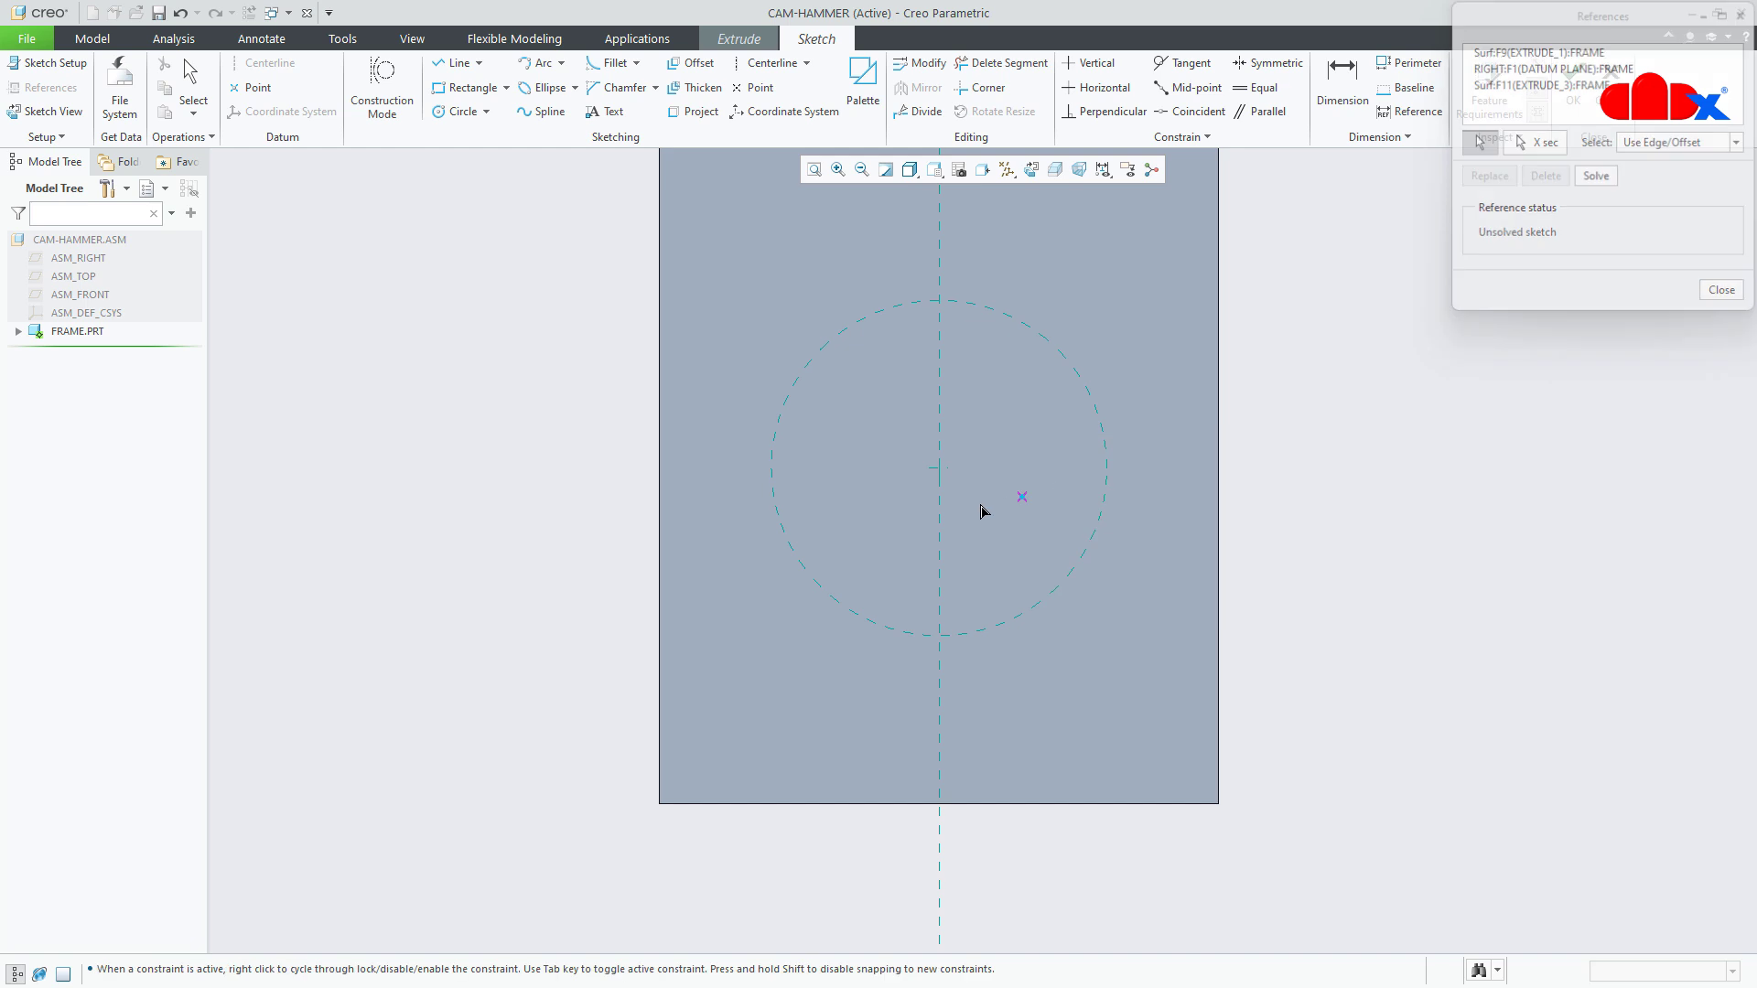
pyautogui.click(939, 469)
pyautogui.click(966, 517)
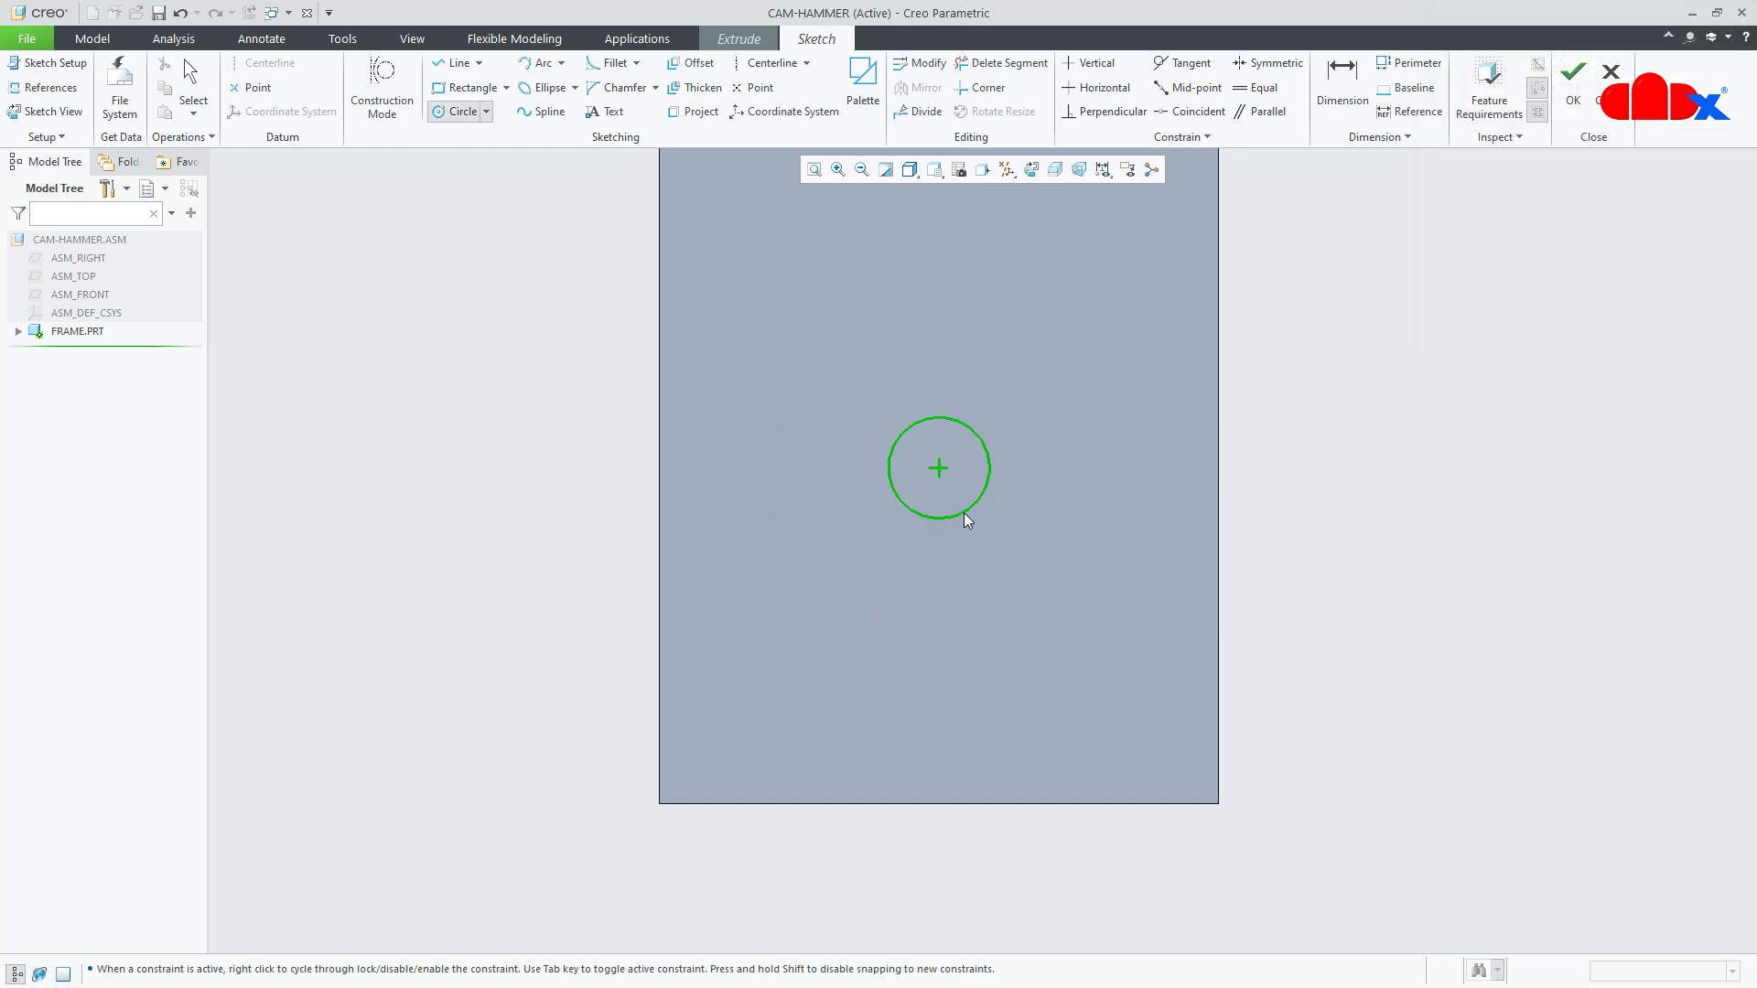
pyautogui.middleClick(1032, 533)
pyautogui.doubleClick(836, 420)
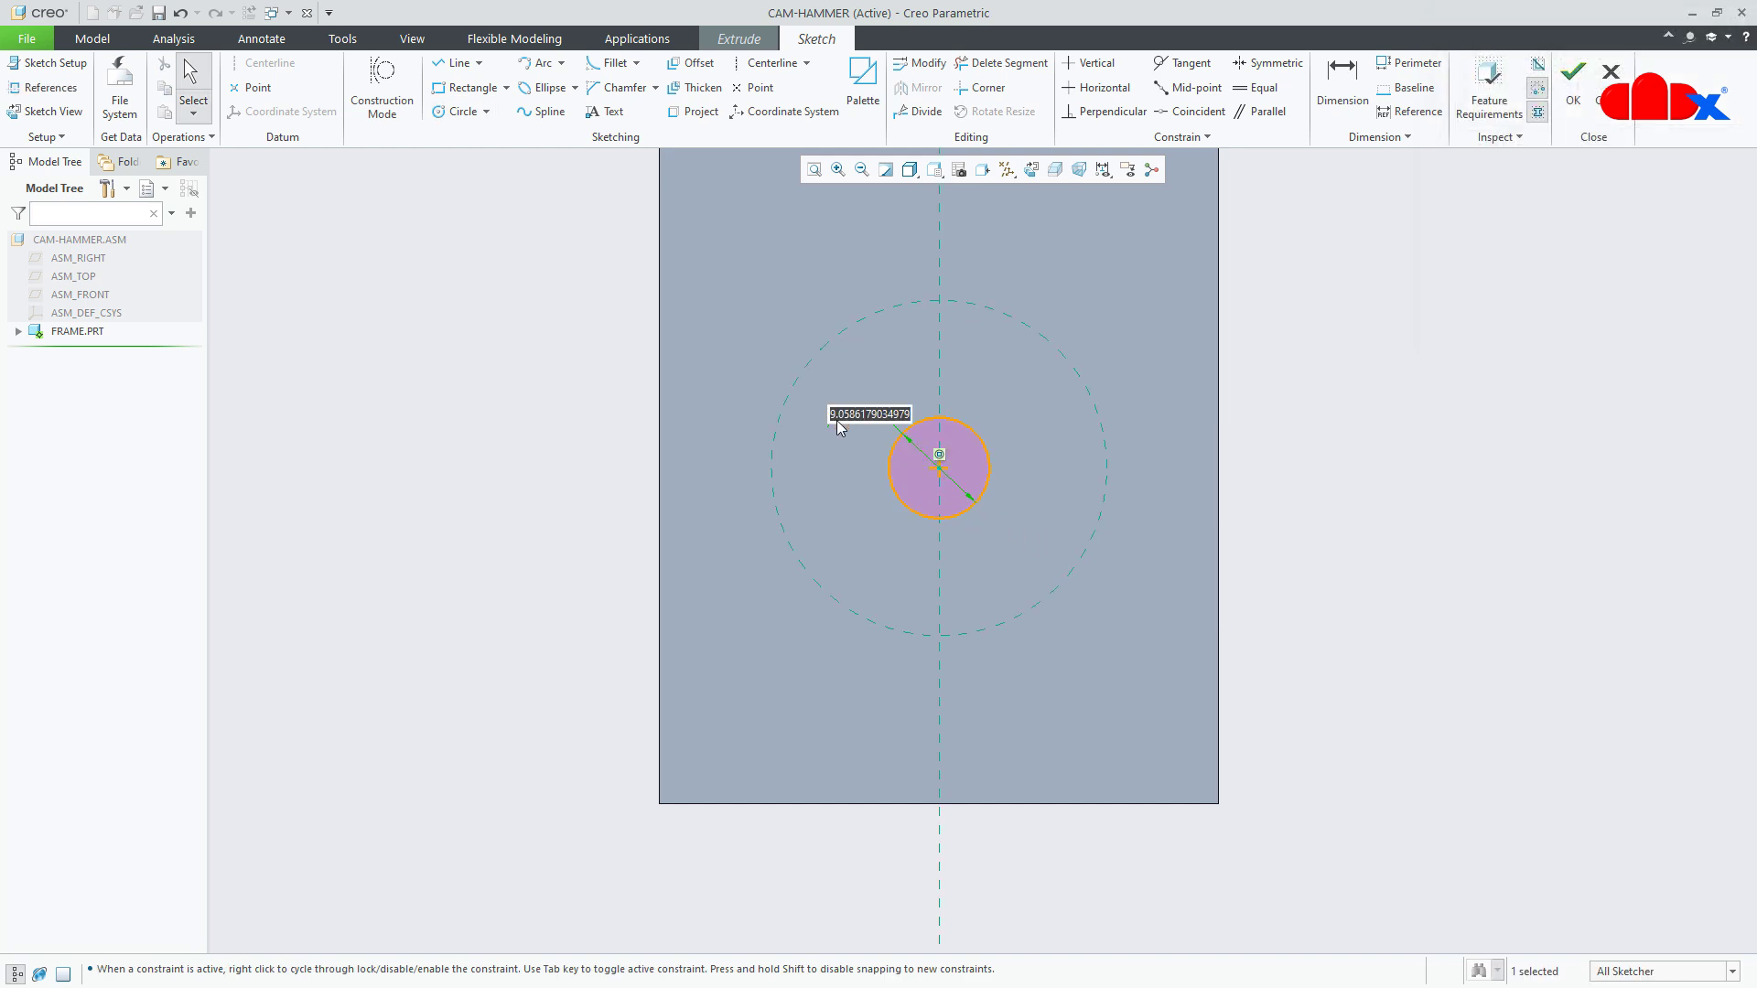
pyautogui.write('5')
pyautogui.press('Return')
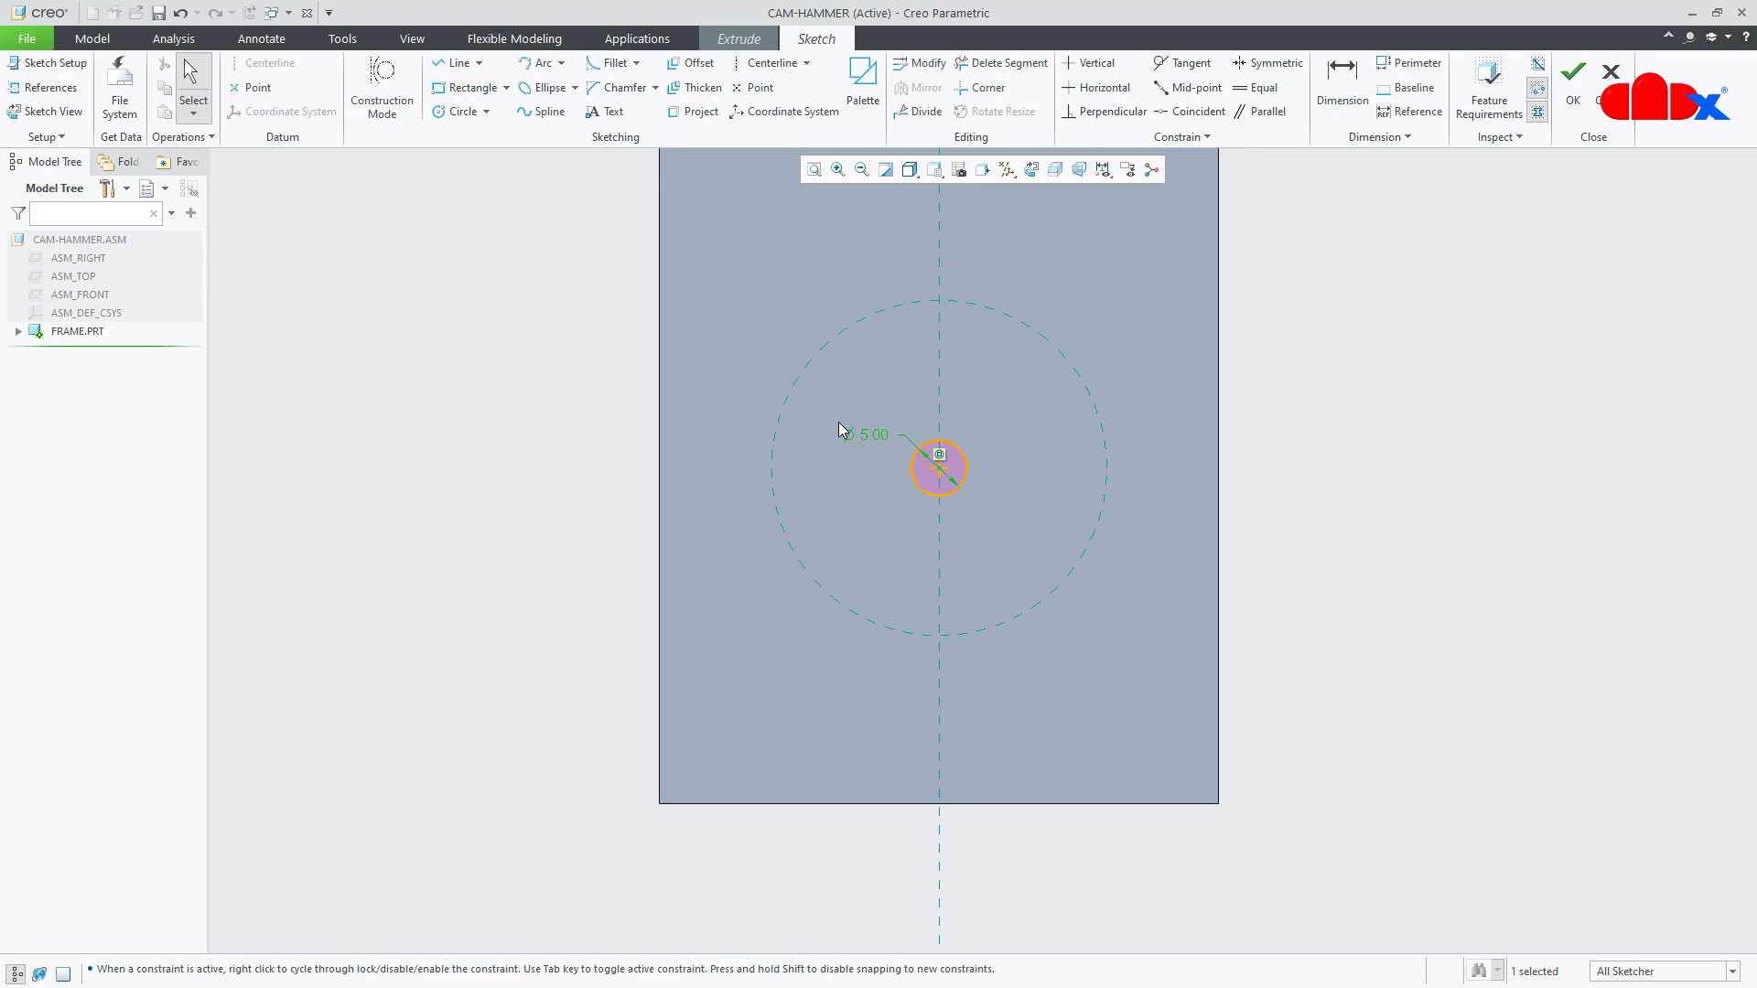
# - Finish the sketch and extrude the circle downward as a material-removing cut to the underside of the middle support
pyautogui.click(1572, 82)
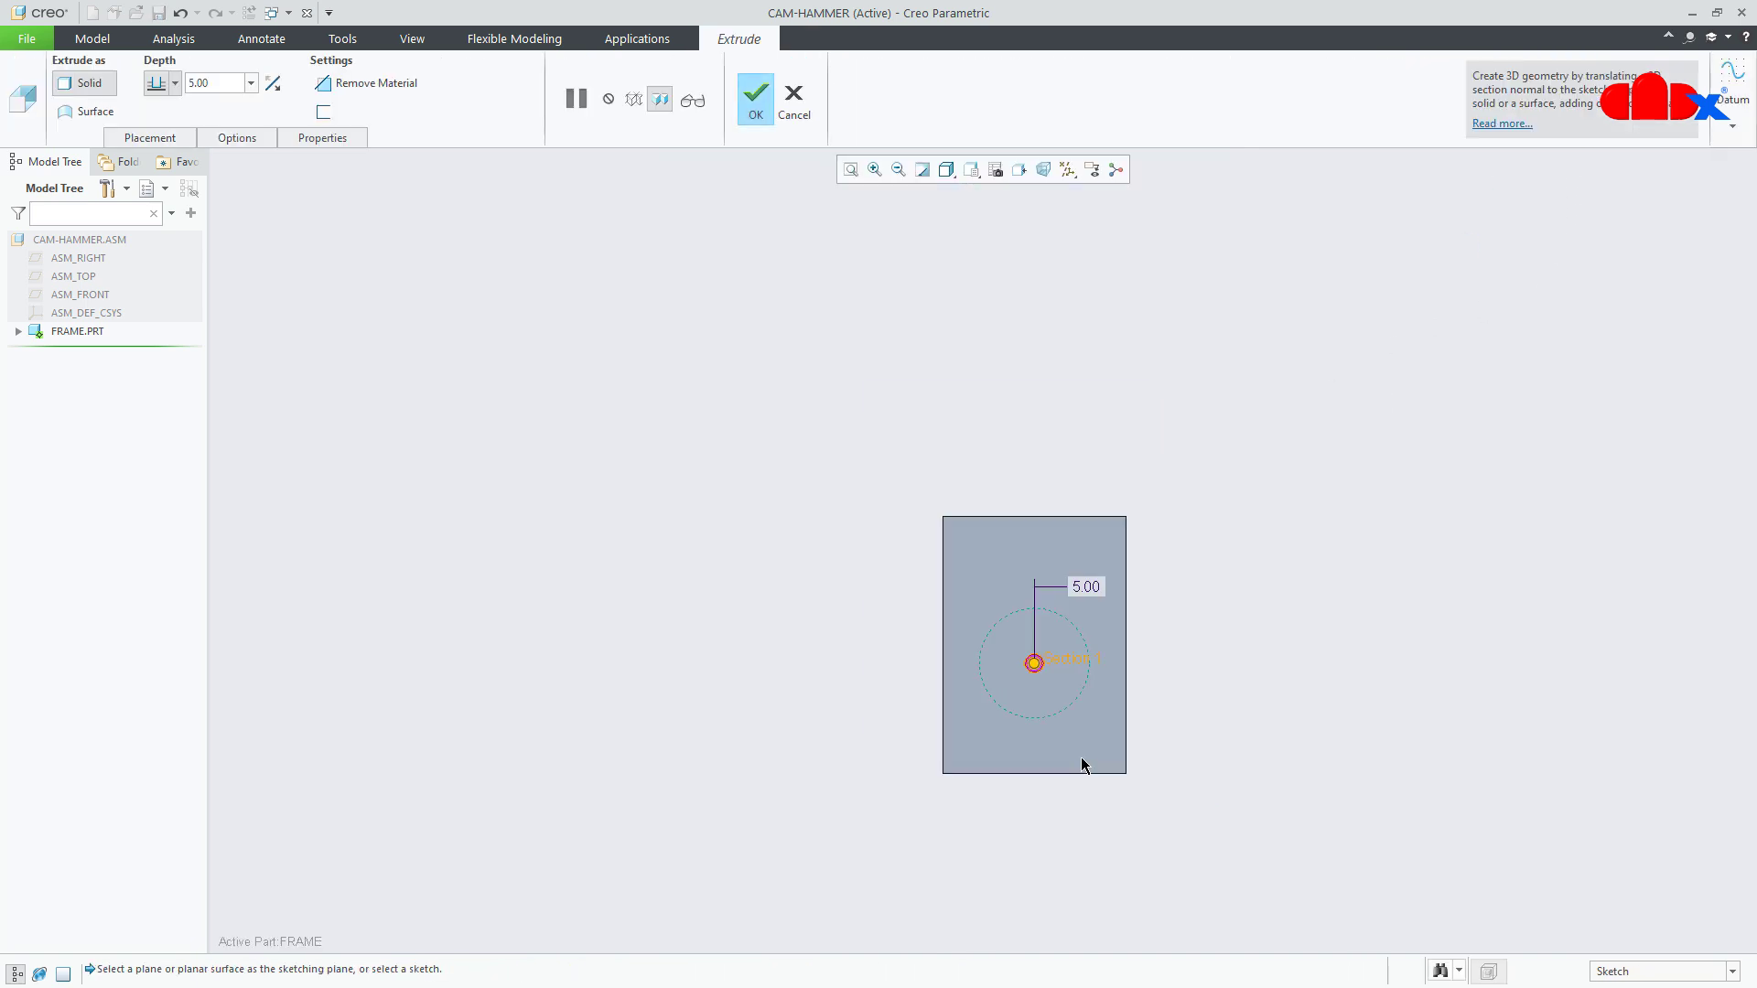
pyautogui.moveTo(1109, 631); pyautogui.dragTo(1071, 600, button='middle')
pyautogui.click(1060, 595)
pyautogui.moveTo(1045, 463); pyautogui.dragTo(1008, 674, button='middle')
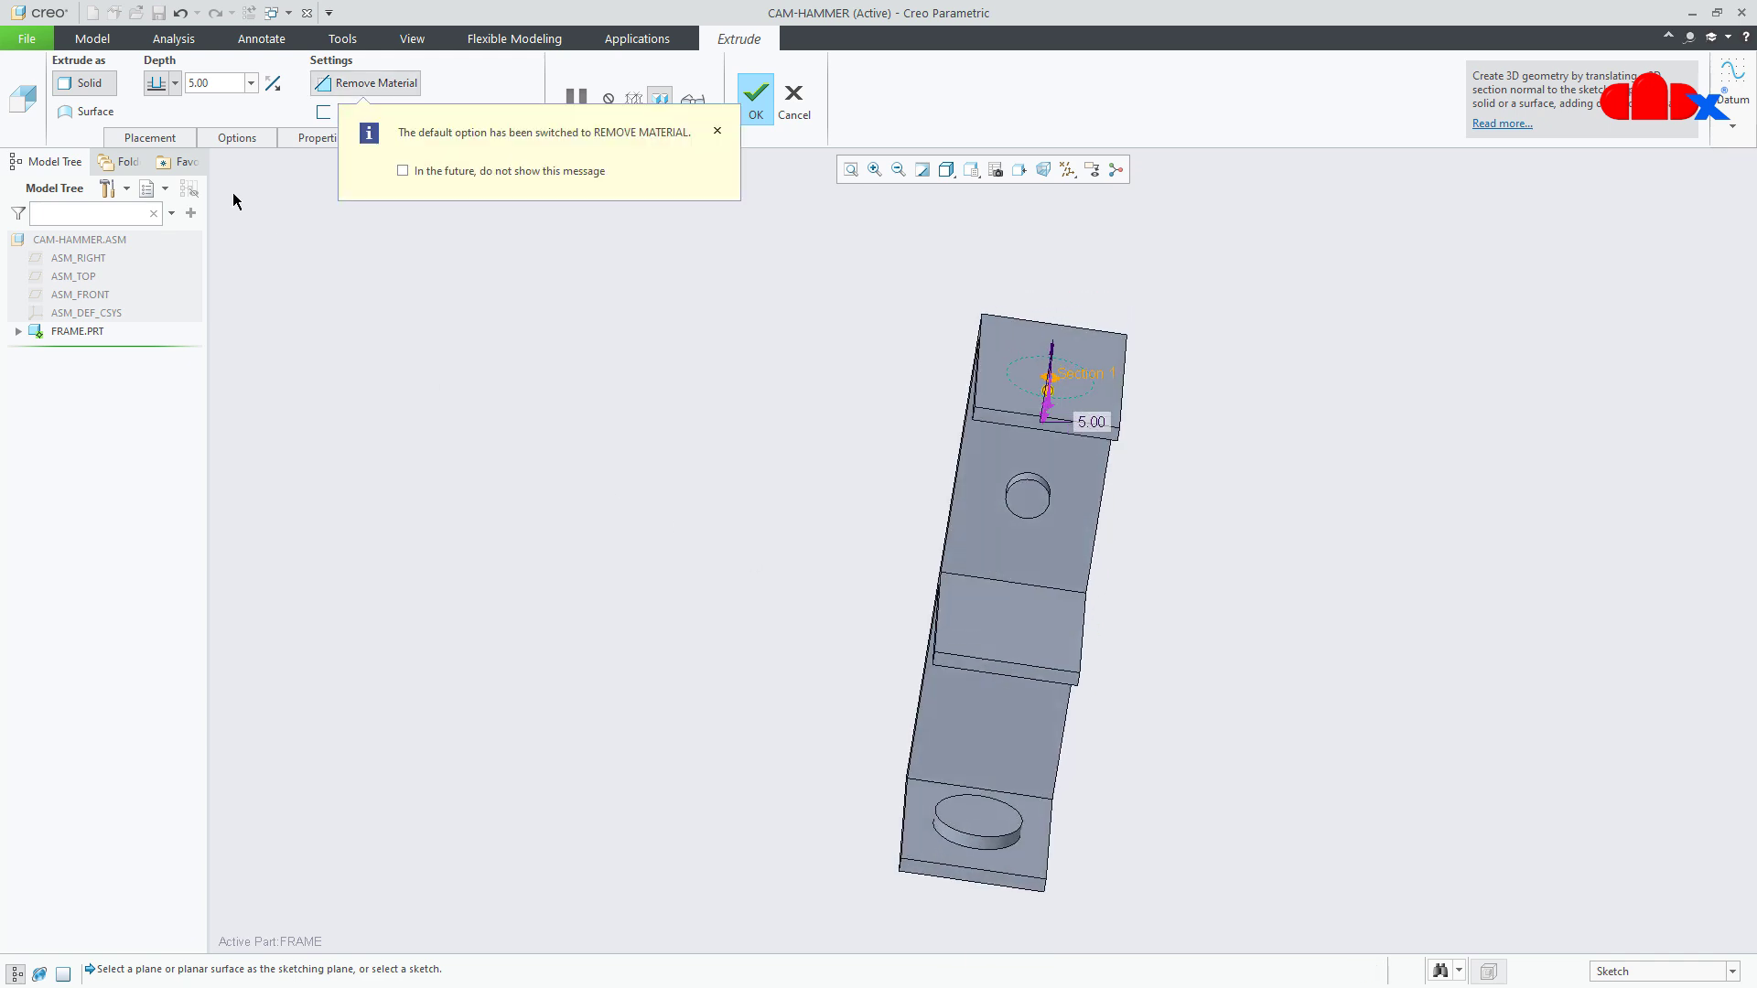
pyautogui.click(175, 83)
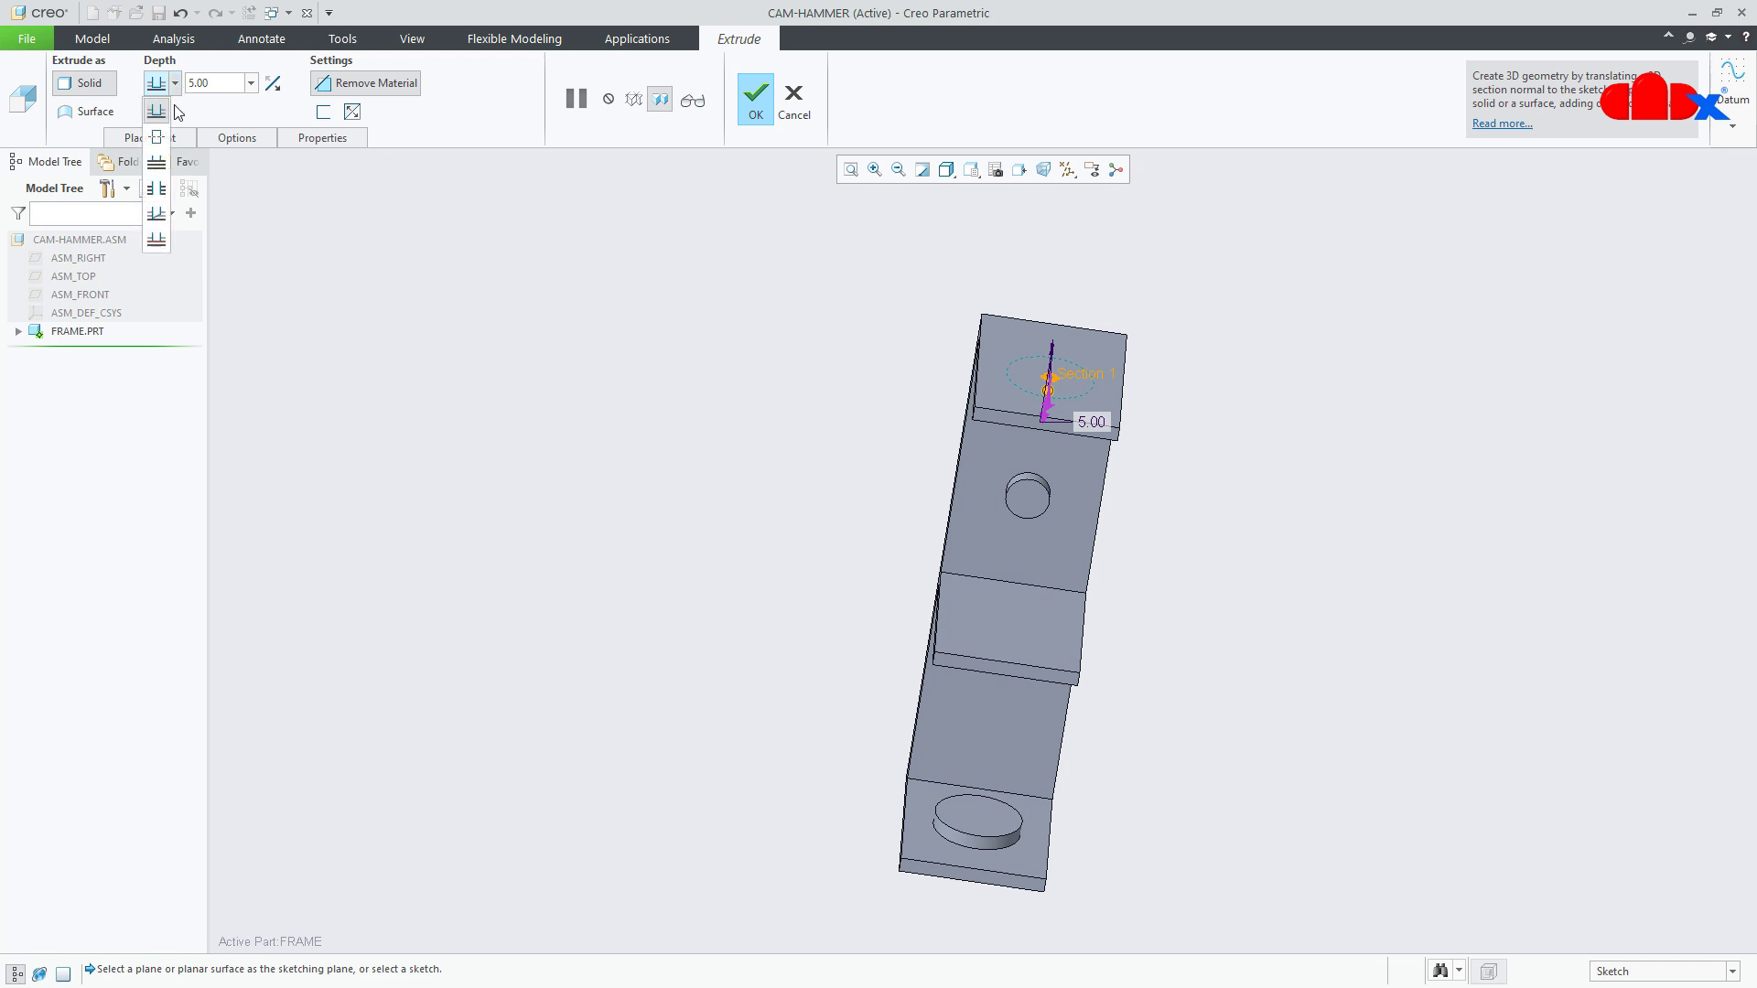
pyautogui.click(159, 250)
pyautogui.moveTo(956, 568); pyautogui.dragTo(964, 503, button='middle')
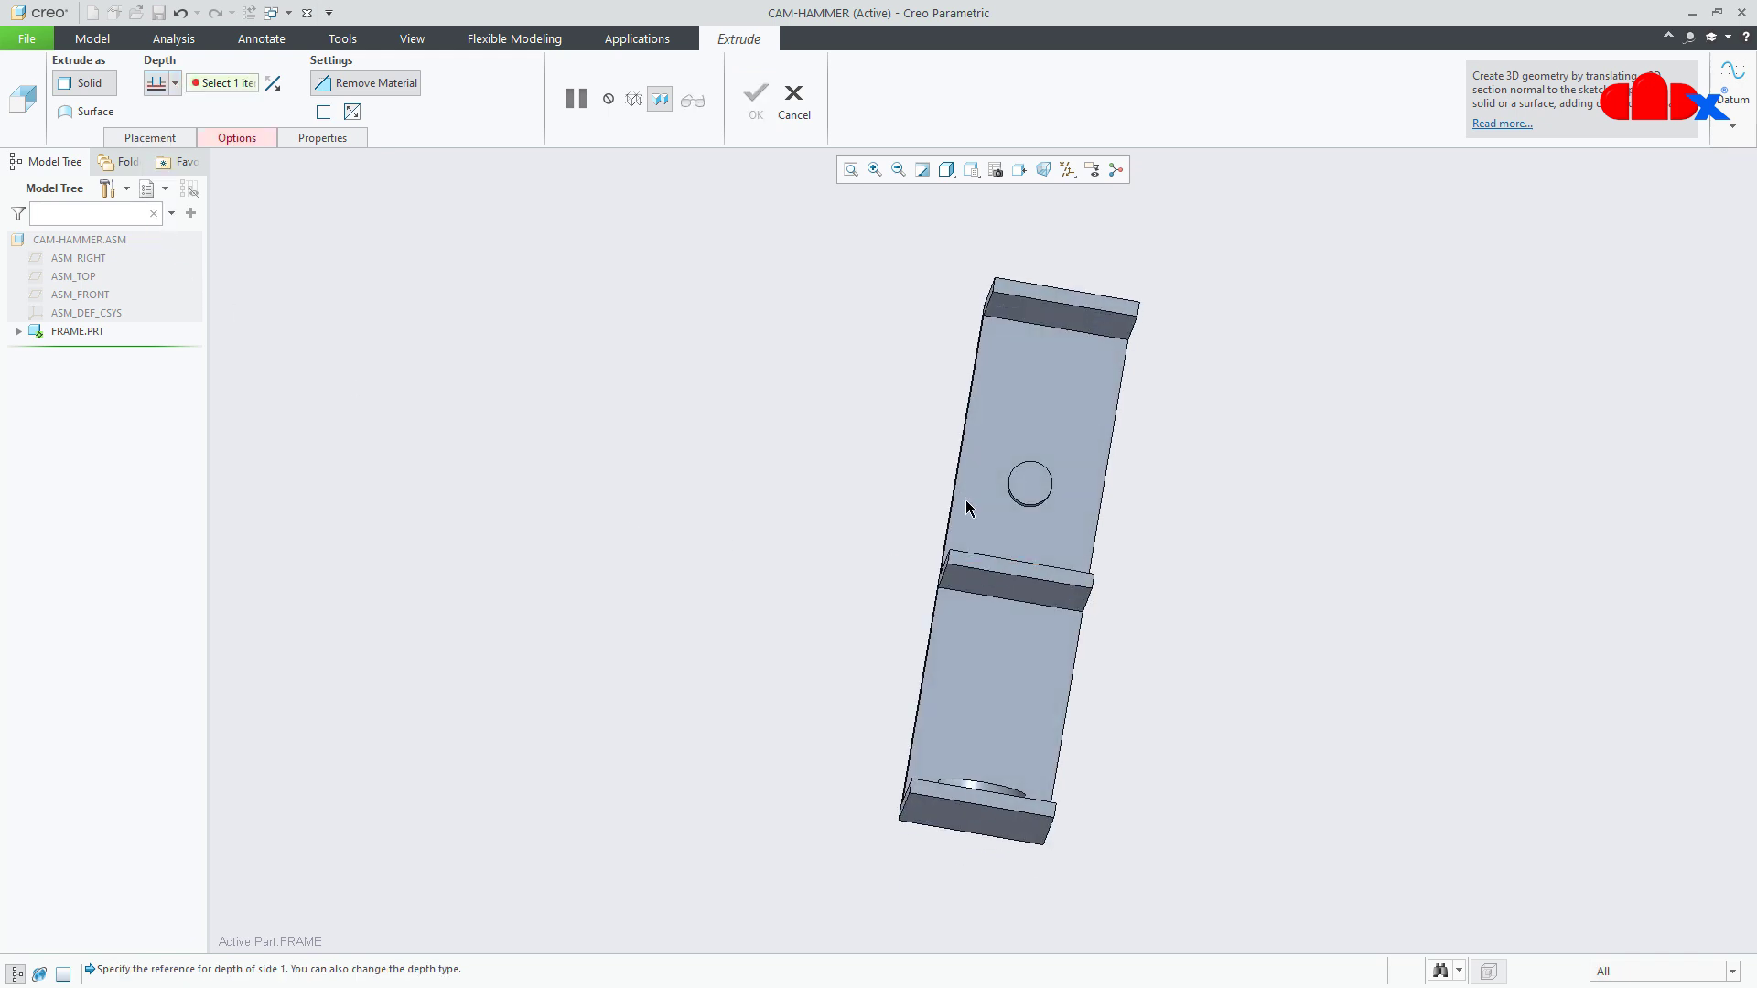
pyautogui.click(1023, 603)
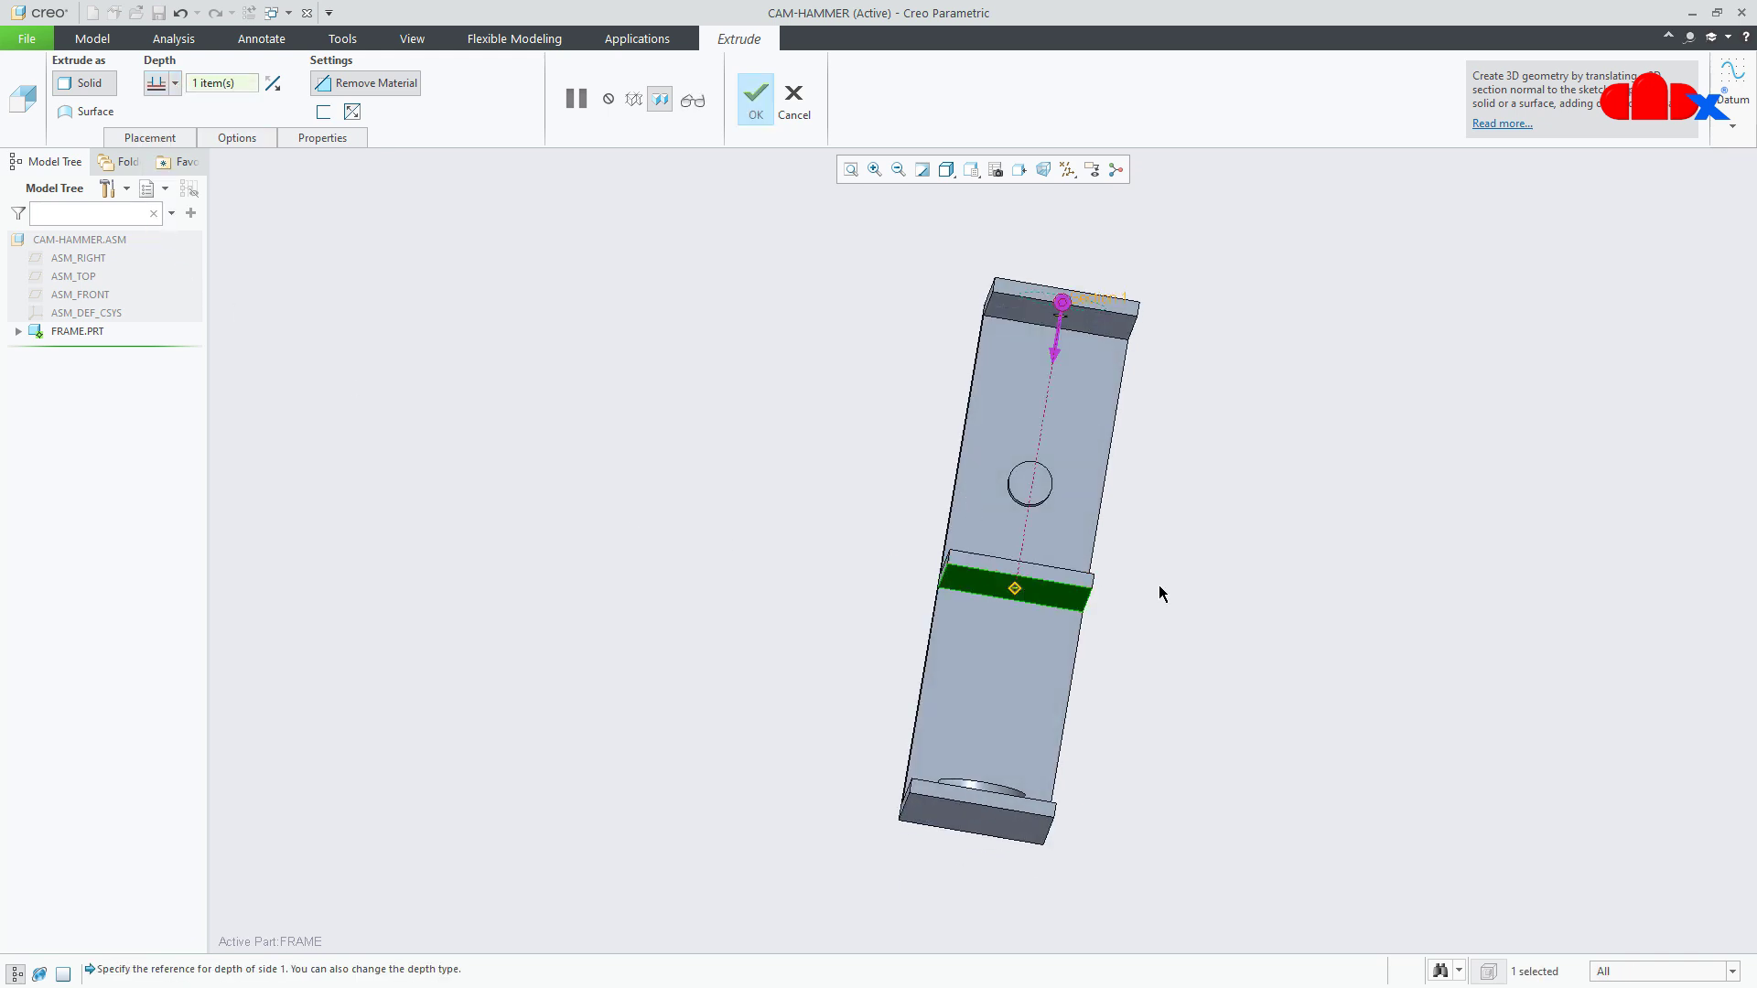
pyautogui.moveTo(1256, 536); pyautogui.dragTo(1259, 510, button='middle')
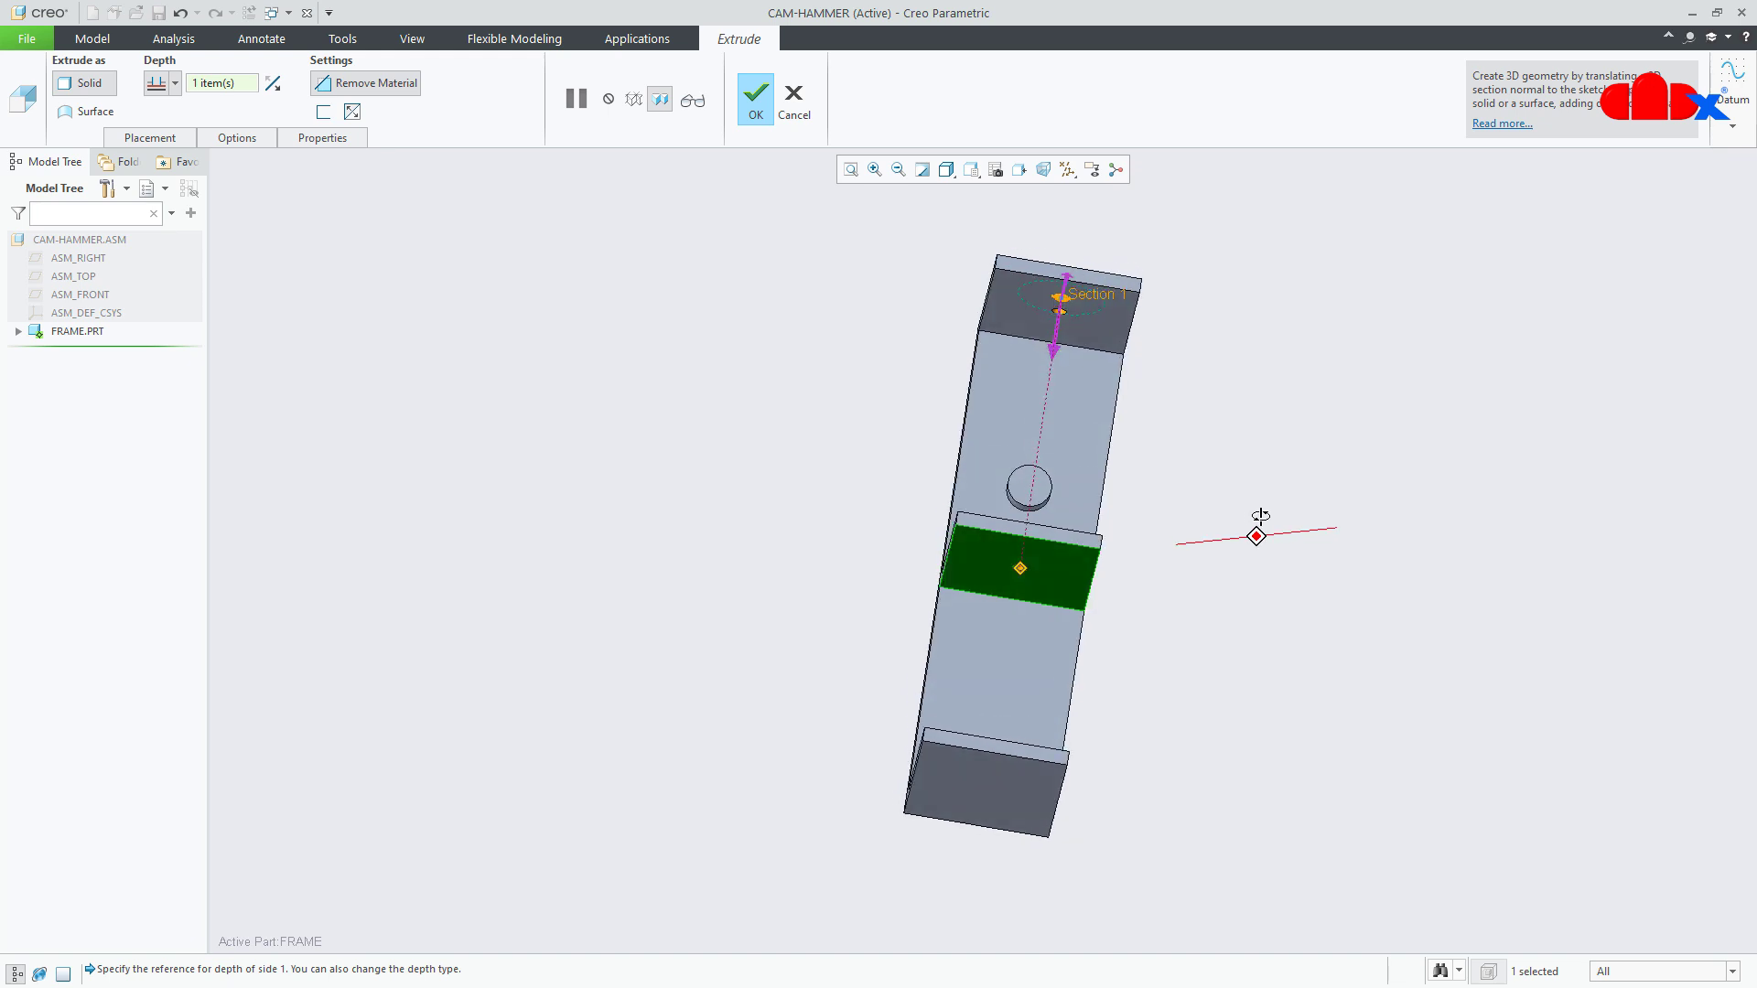
pyautogui.moveTo(757, 509)
pyautogui.mouseDown(button='middle')
pyautogui.moveTo(749, 635)
pyautogui.moveTo(772, 601)
pyautogui.mouseUp(button='middle')
pyautogui.click(756, 100)
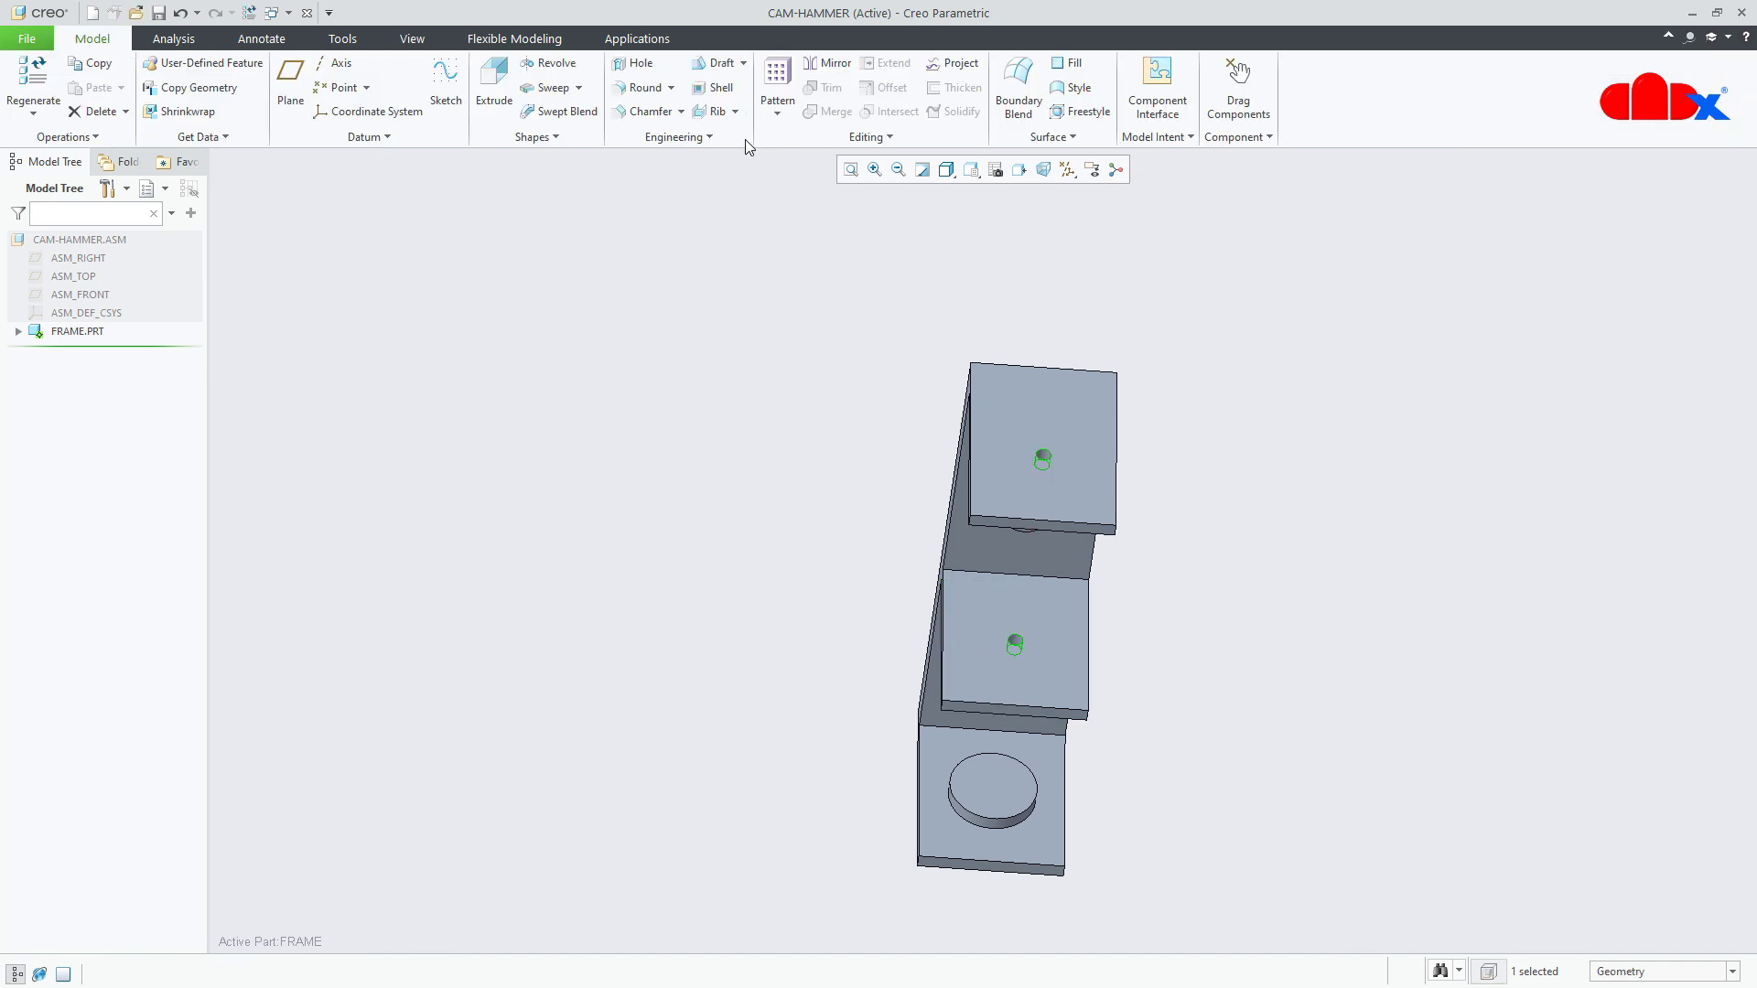
pyautogui.moveTo(1167, 664)
pyautogui.mouseDown(button='middle')
pyautogui.moveTo(1027, 717)
pyautogui.moveTo(1006, 706)
pyautogui.mouseUp(button='middle')
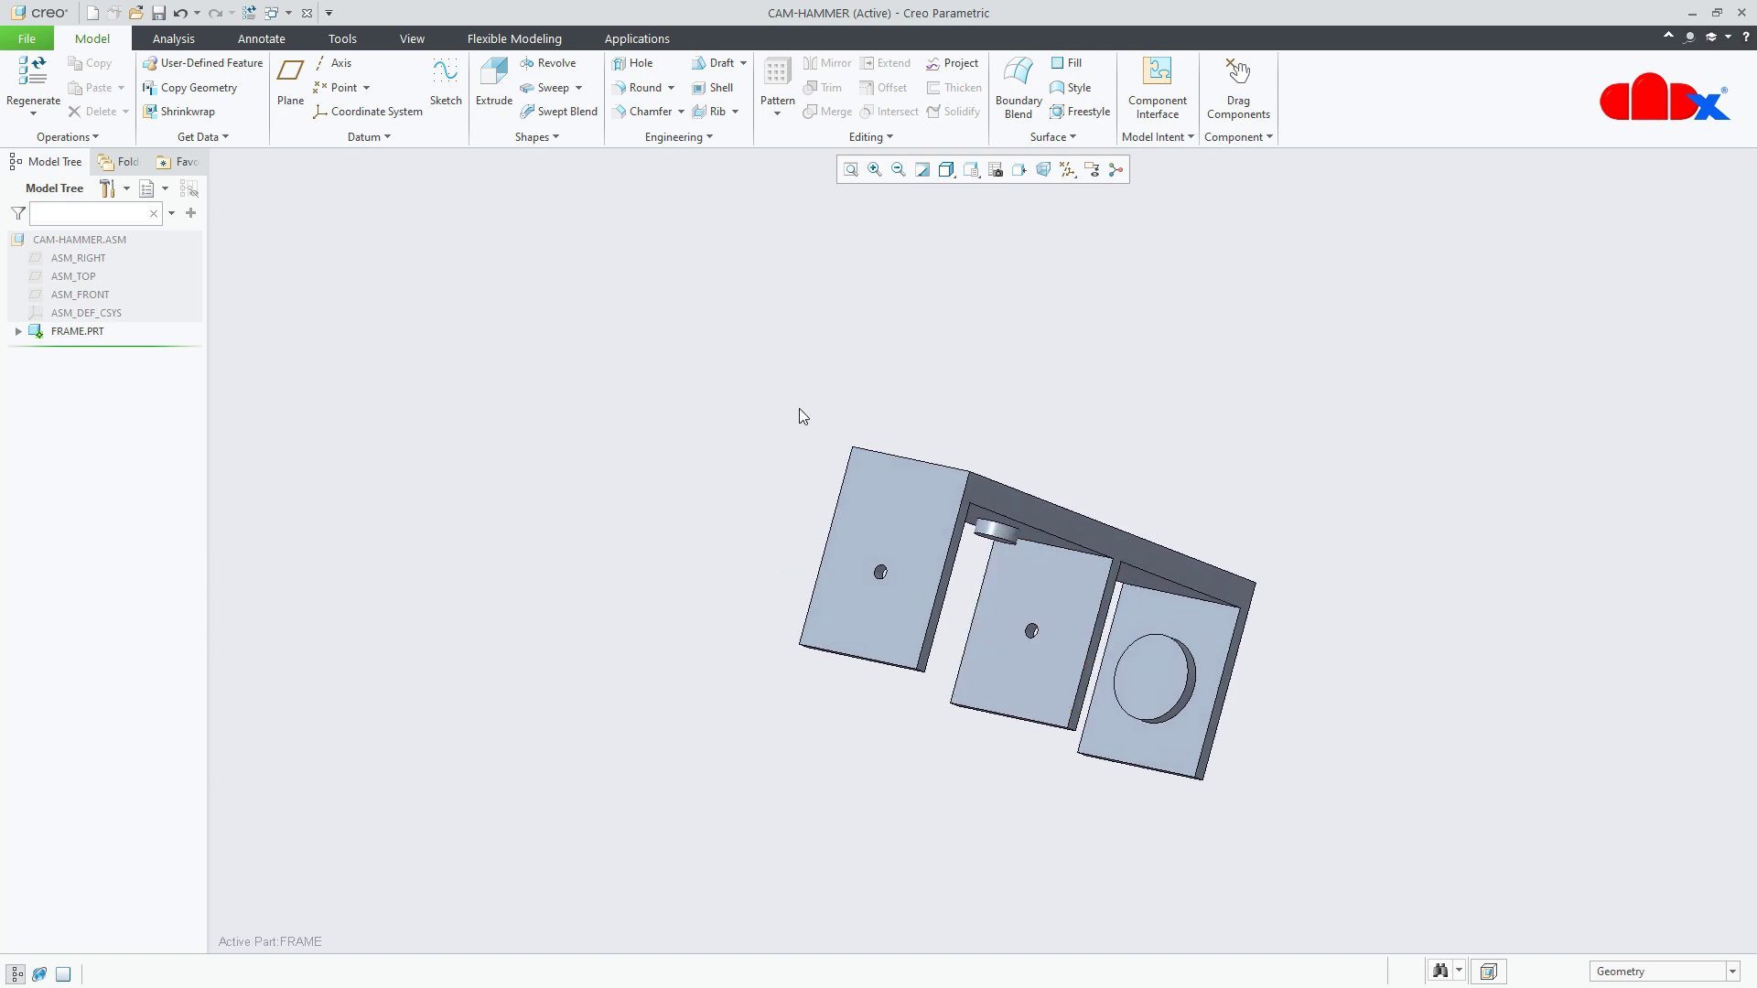
# - Start an extrude sketch on the front face of the back plate's round boss and draw a concentric circle about 10 mm in diameter
pyautogui.click(495, 89)
pyautogui.moveTo(805, 556)
pyautogui.mouseDown(button='middle')
pyautogui.moveTo(892, 476)
pyautogui.moveTo(900, 427)
pyautogui.mouseUp(button='middle')
pyautogui.scroll(-1, 942, 763)
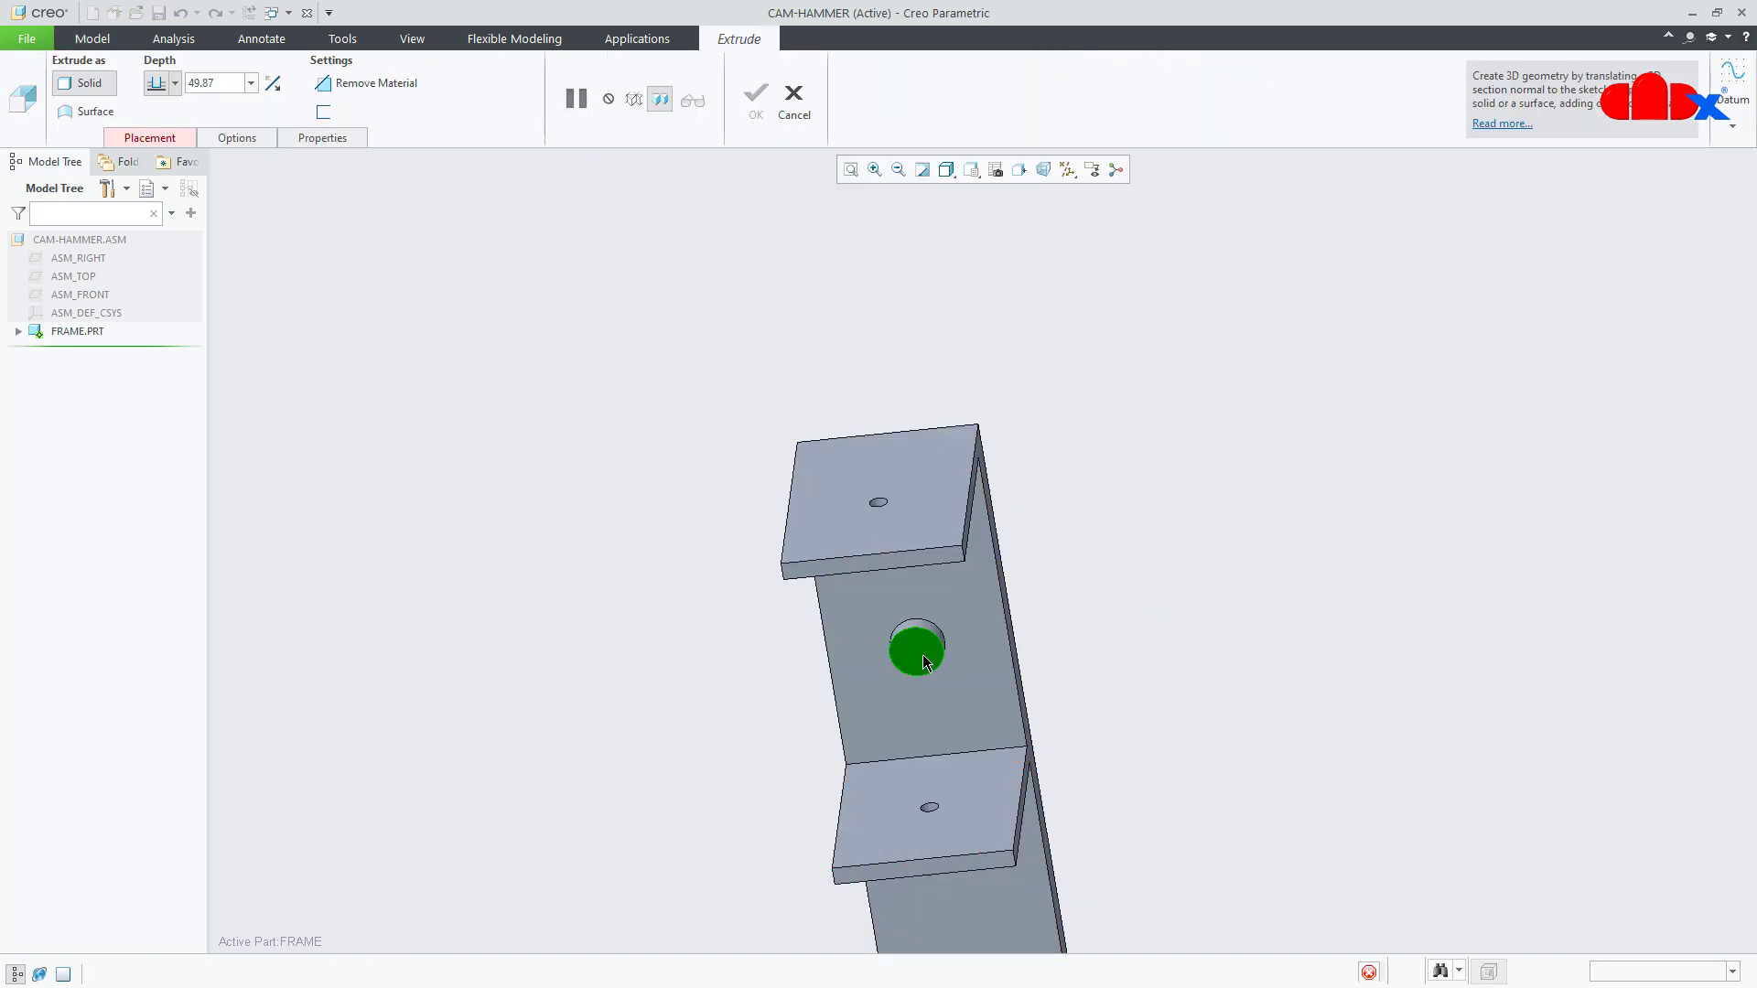
pyautogui.click(923, 656)
pyautogui.scroll(-3, 925, 661)
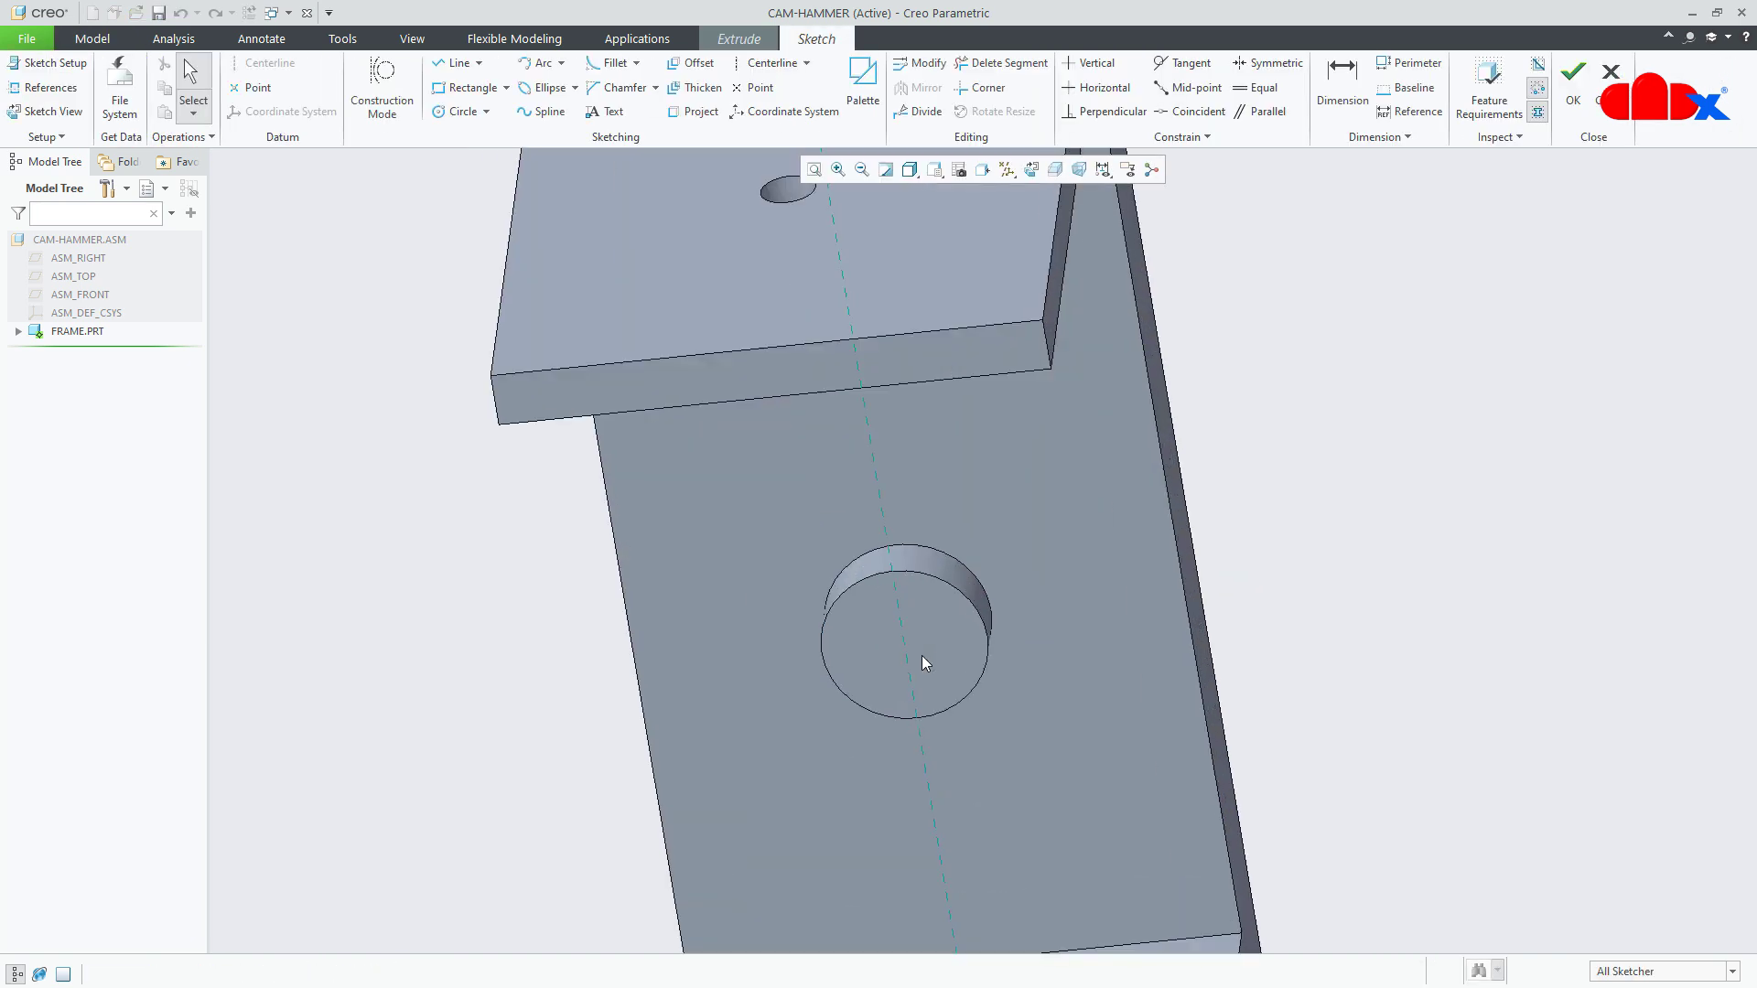
pyautogui.click(1031, 170)
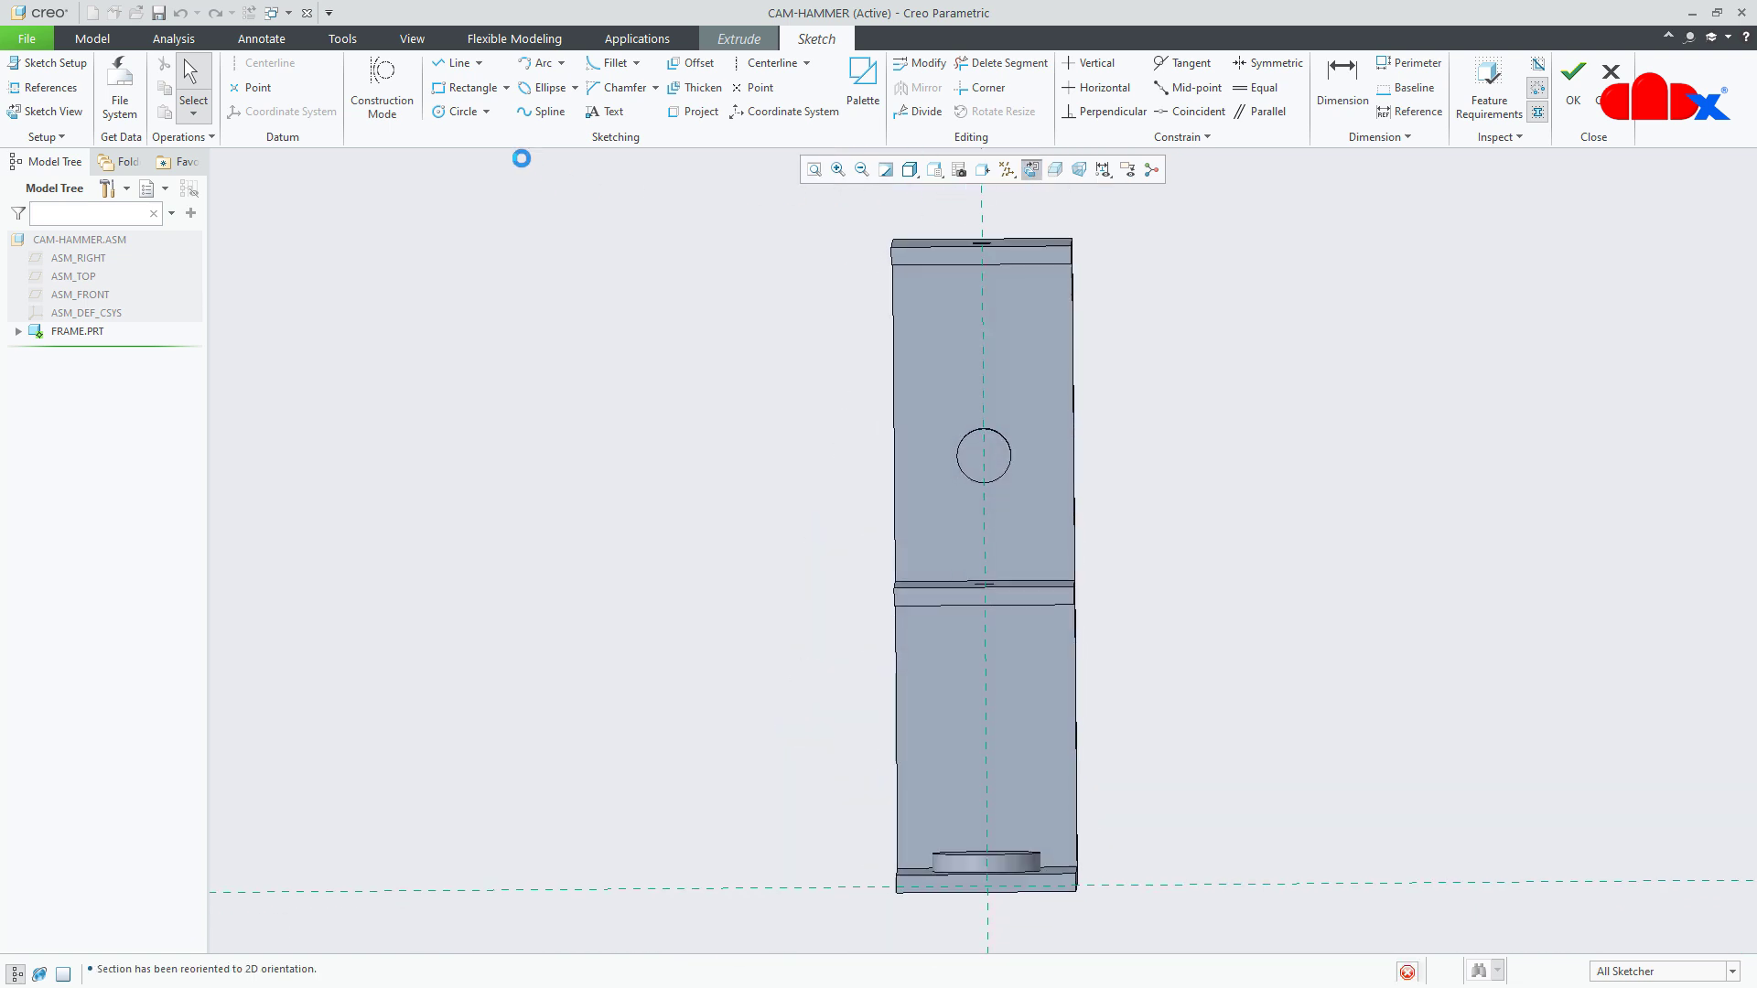
pyautogui.click(462, 111)
pyautogui.scroll(-3, 931, 429)
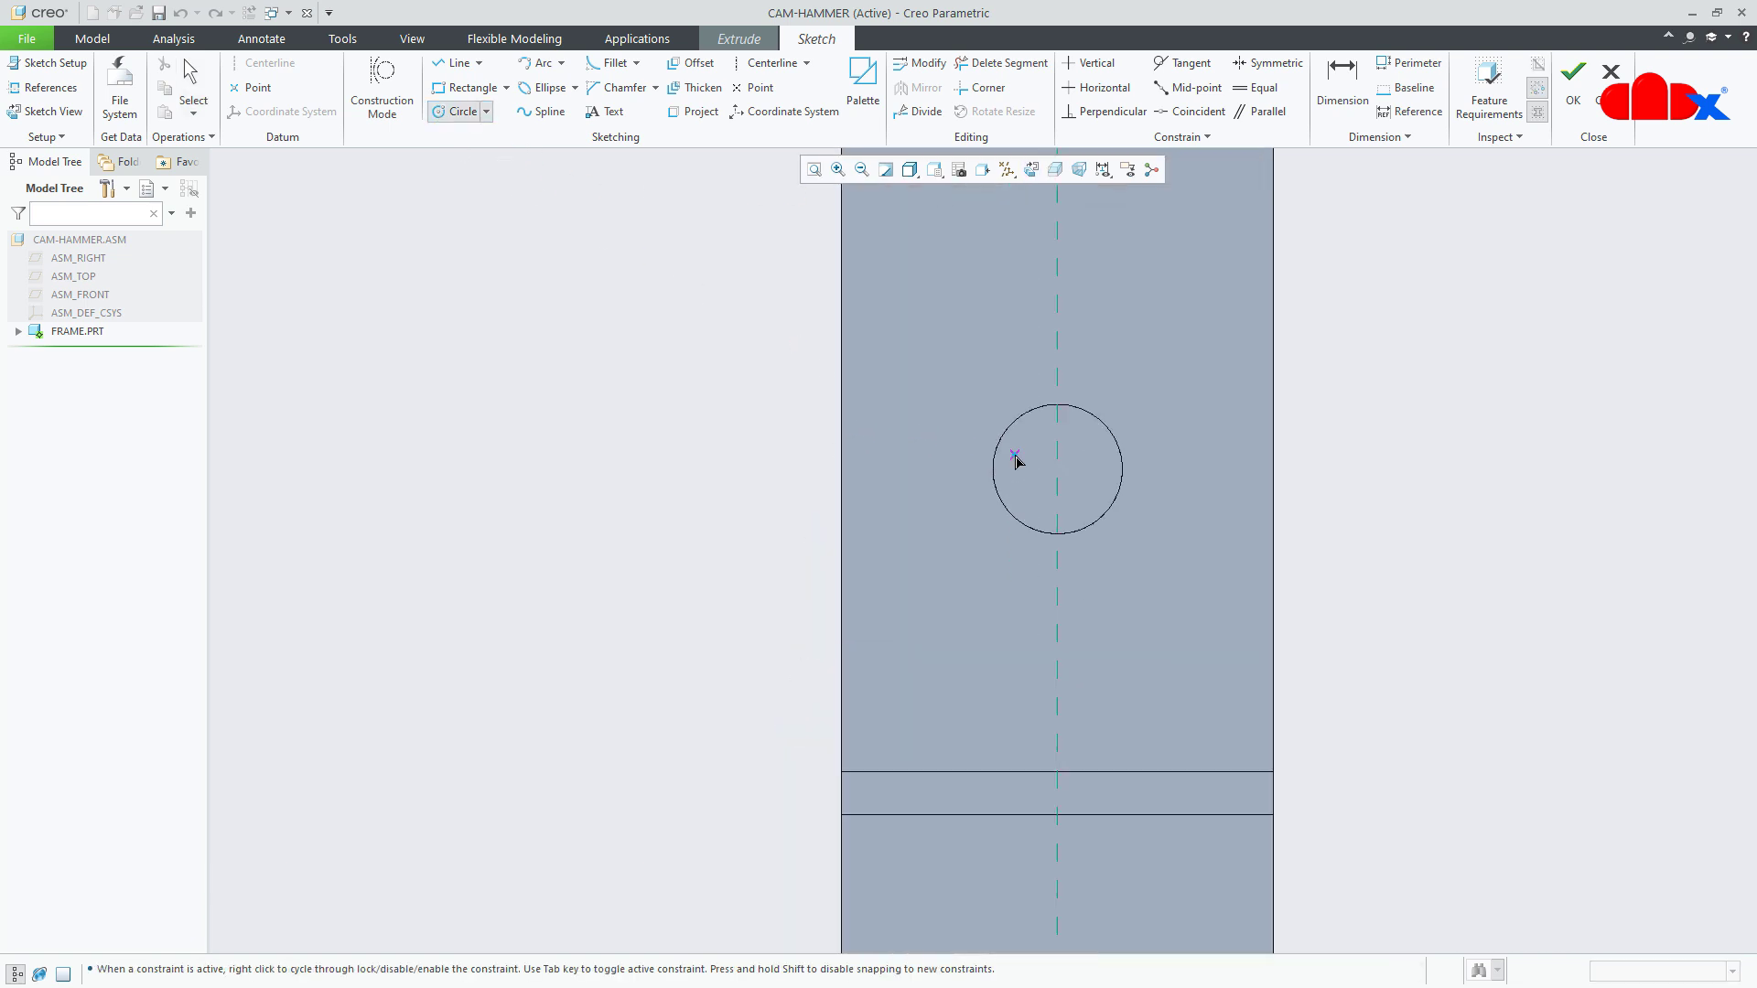
pyautogui.click(1087, 465)
pyautogui.click(1088, 500)
pyautogui.middleClick(1131, 537)
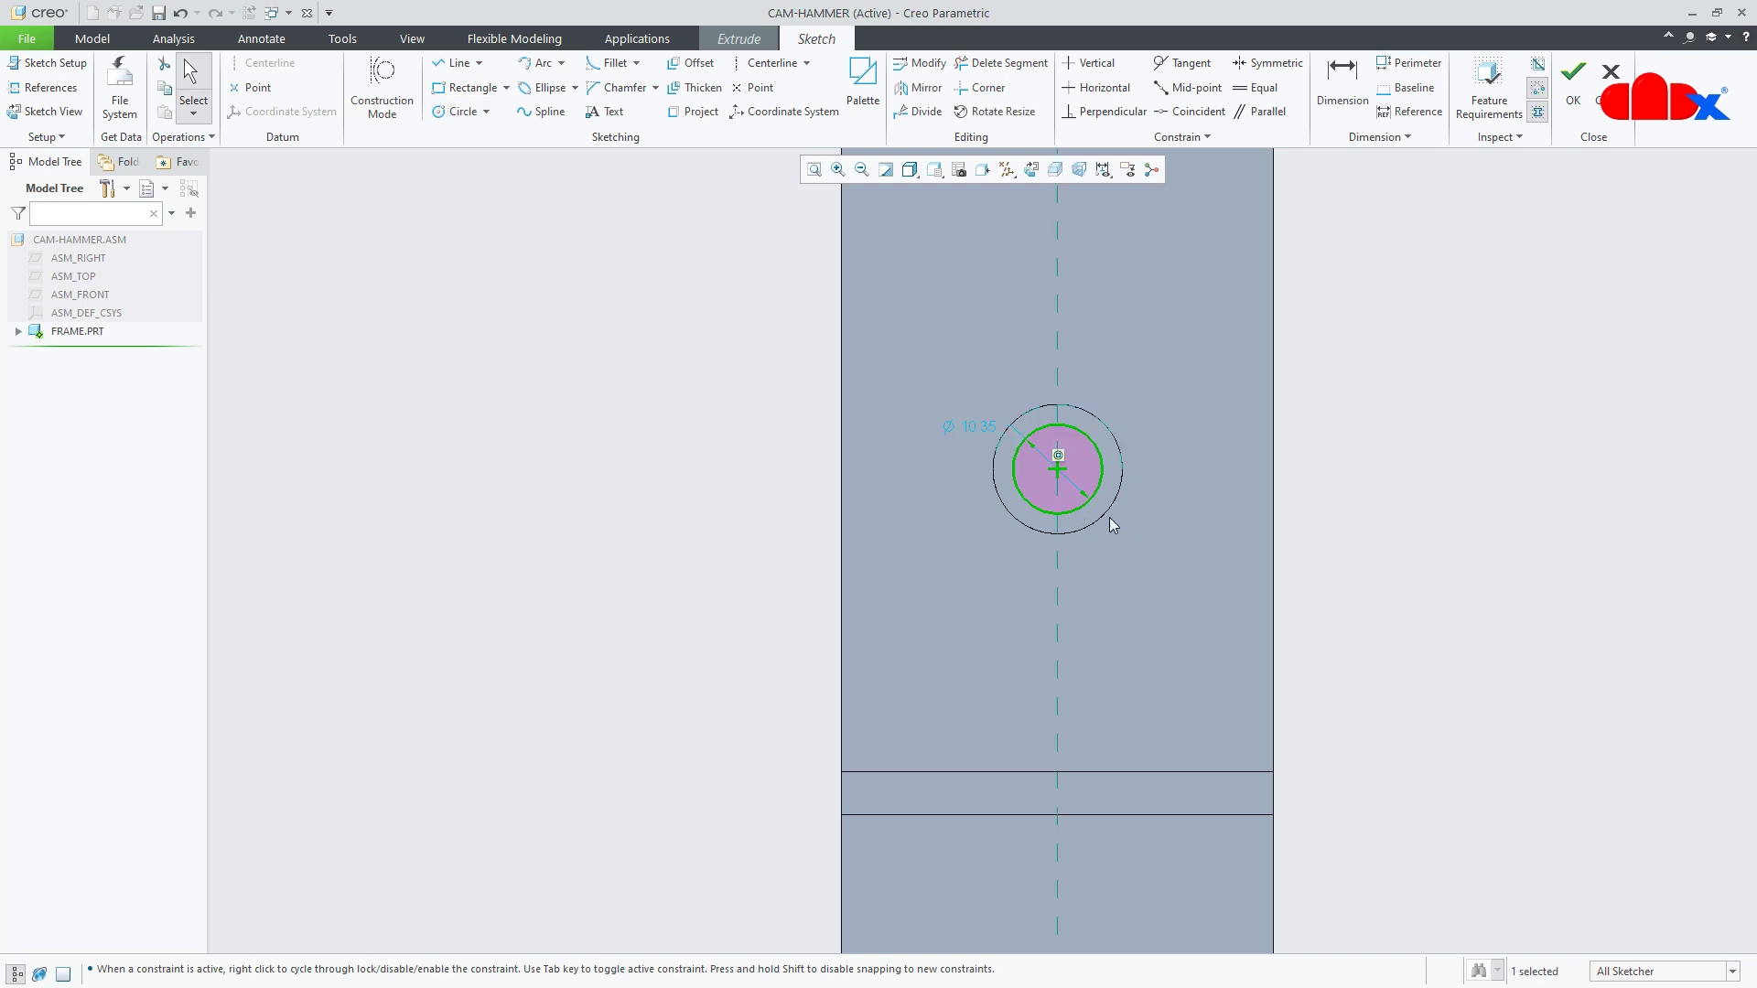
# - Set the circle's diameter to 5 mm and finish the sketch
pyautogui.doubleClick(968, 431)
pyautogui.write('5')
pyautogui.press('Return')
pyautogui.click(1573, 82)
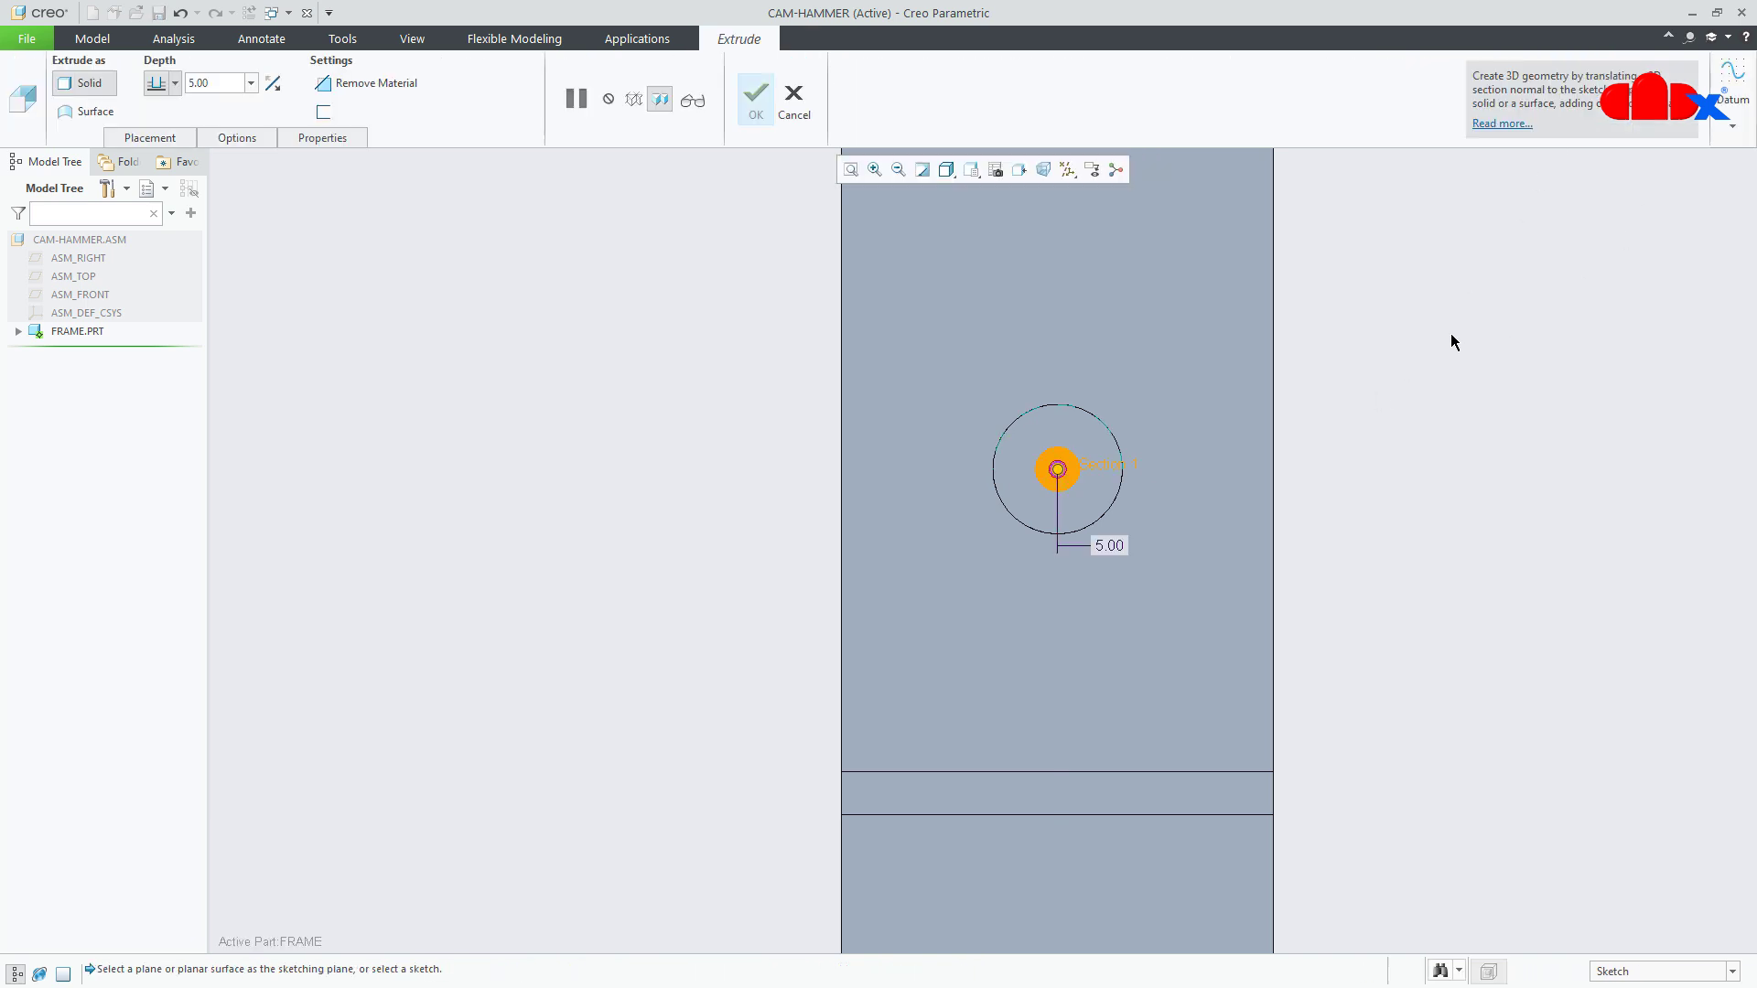
# - Extrude the circle as a material-removing cut through the boss and the back plate
pyautogui.moveTo(1360, 474)
pyautogui.mouseDown(button='middle')
pyautogui.moveTo(1259, 510)
pyautogui.moveTo(1031, 527)
pyautogui.mouseUp(button='middle')
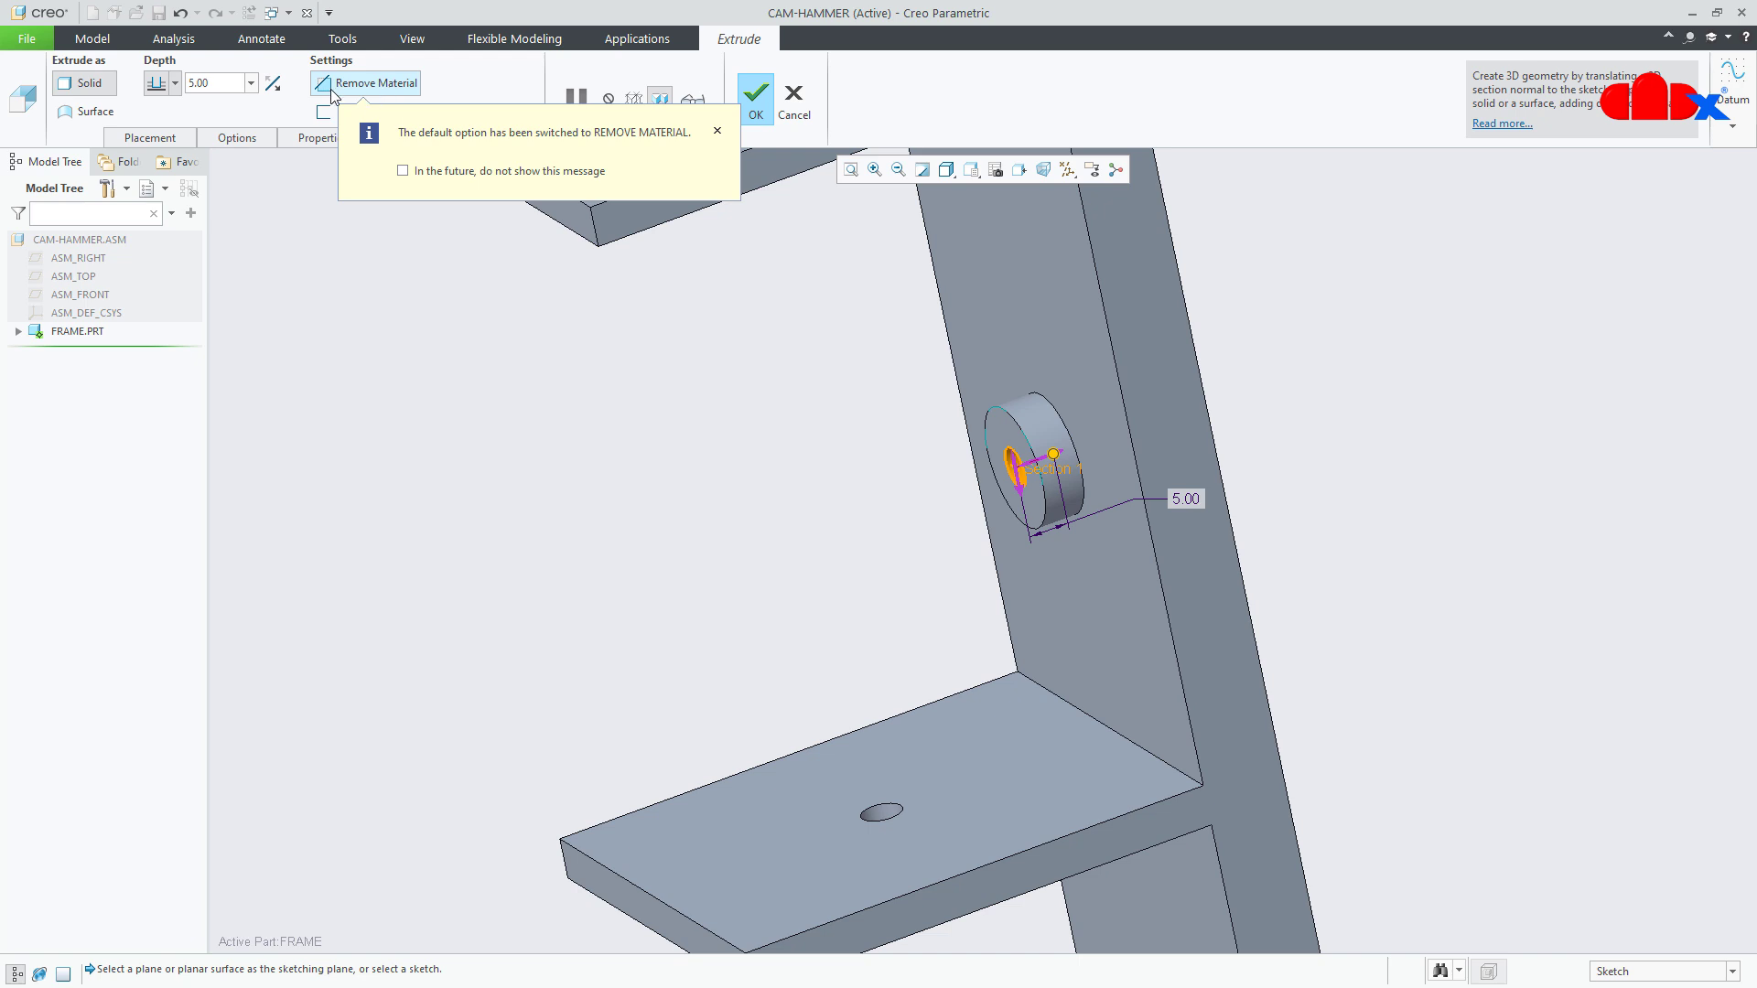
pyautogui.click(175, 84)
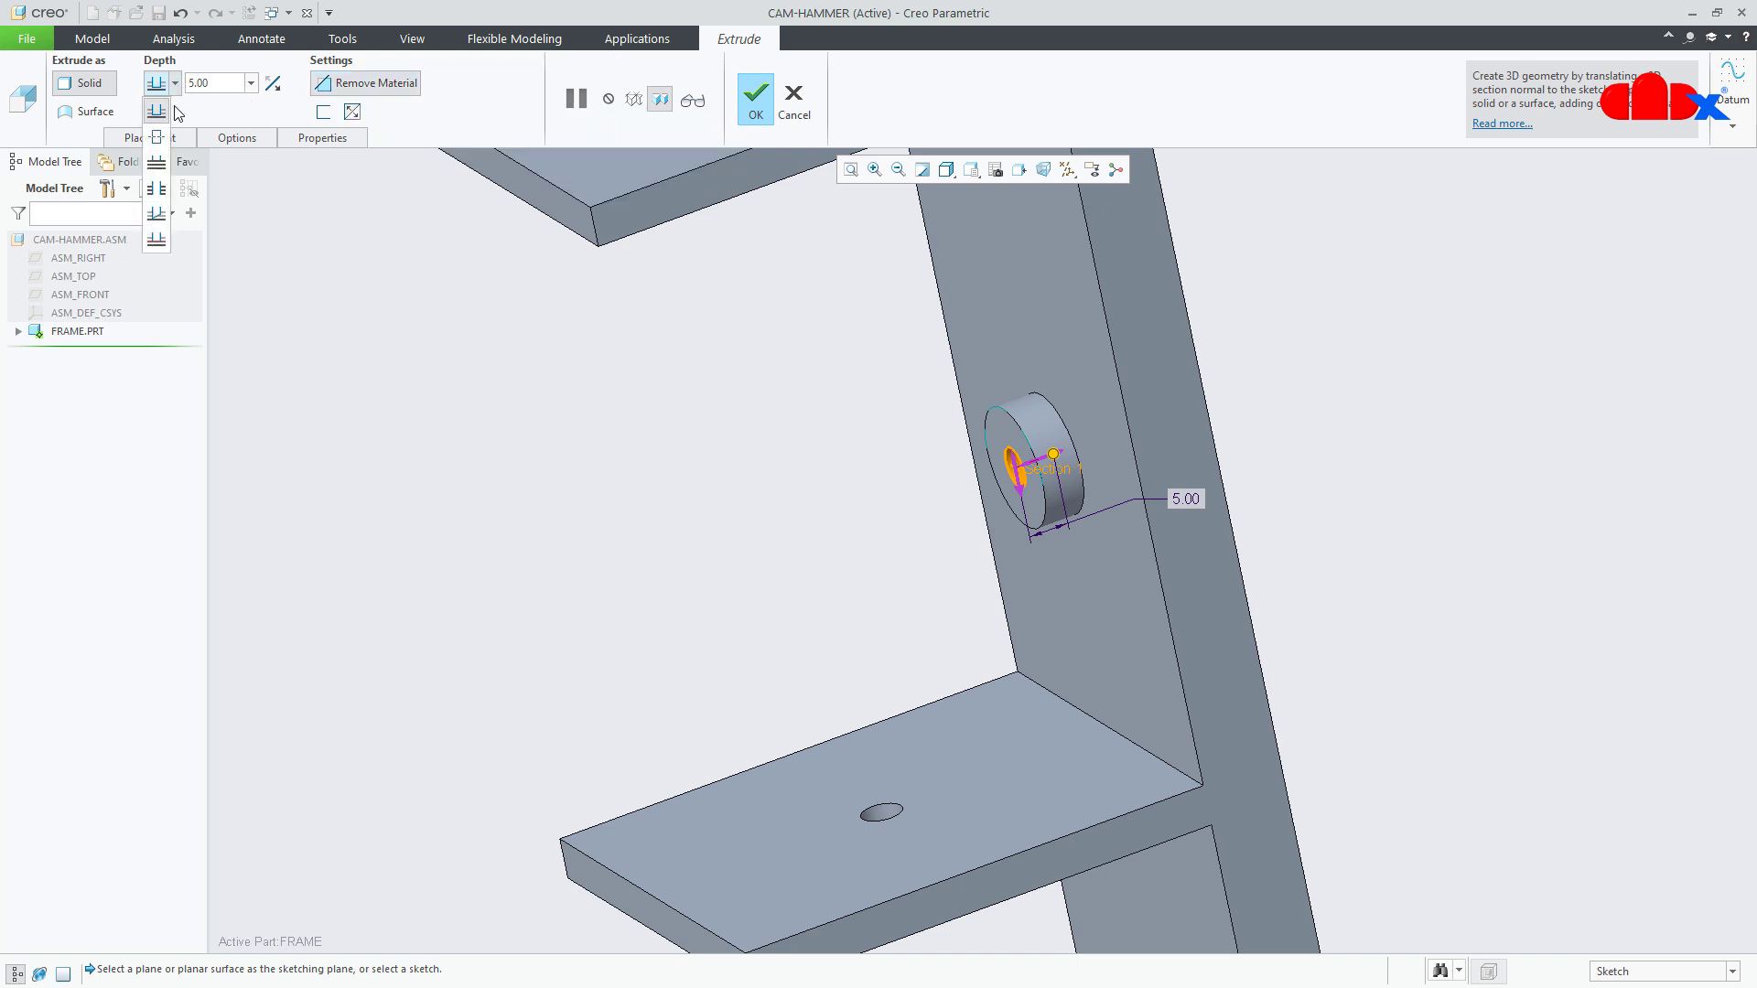
pyautogui.click(156, 163)
pyautogui.click(752, 99)
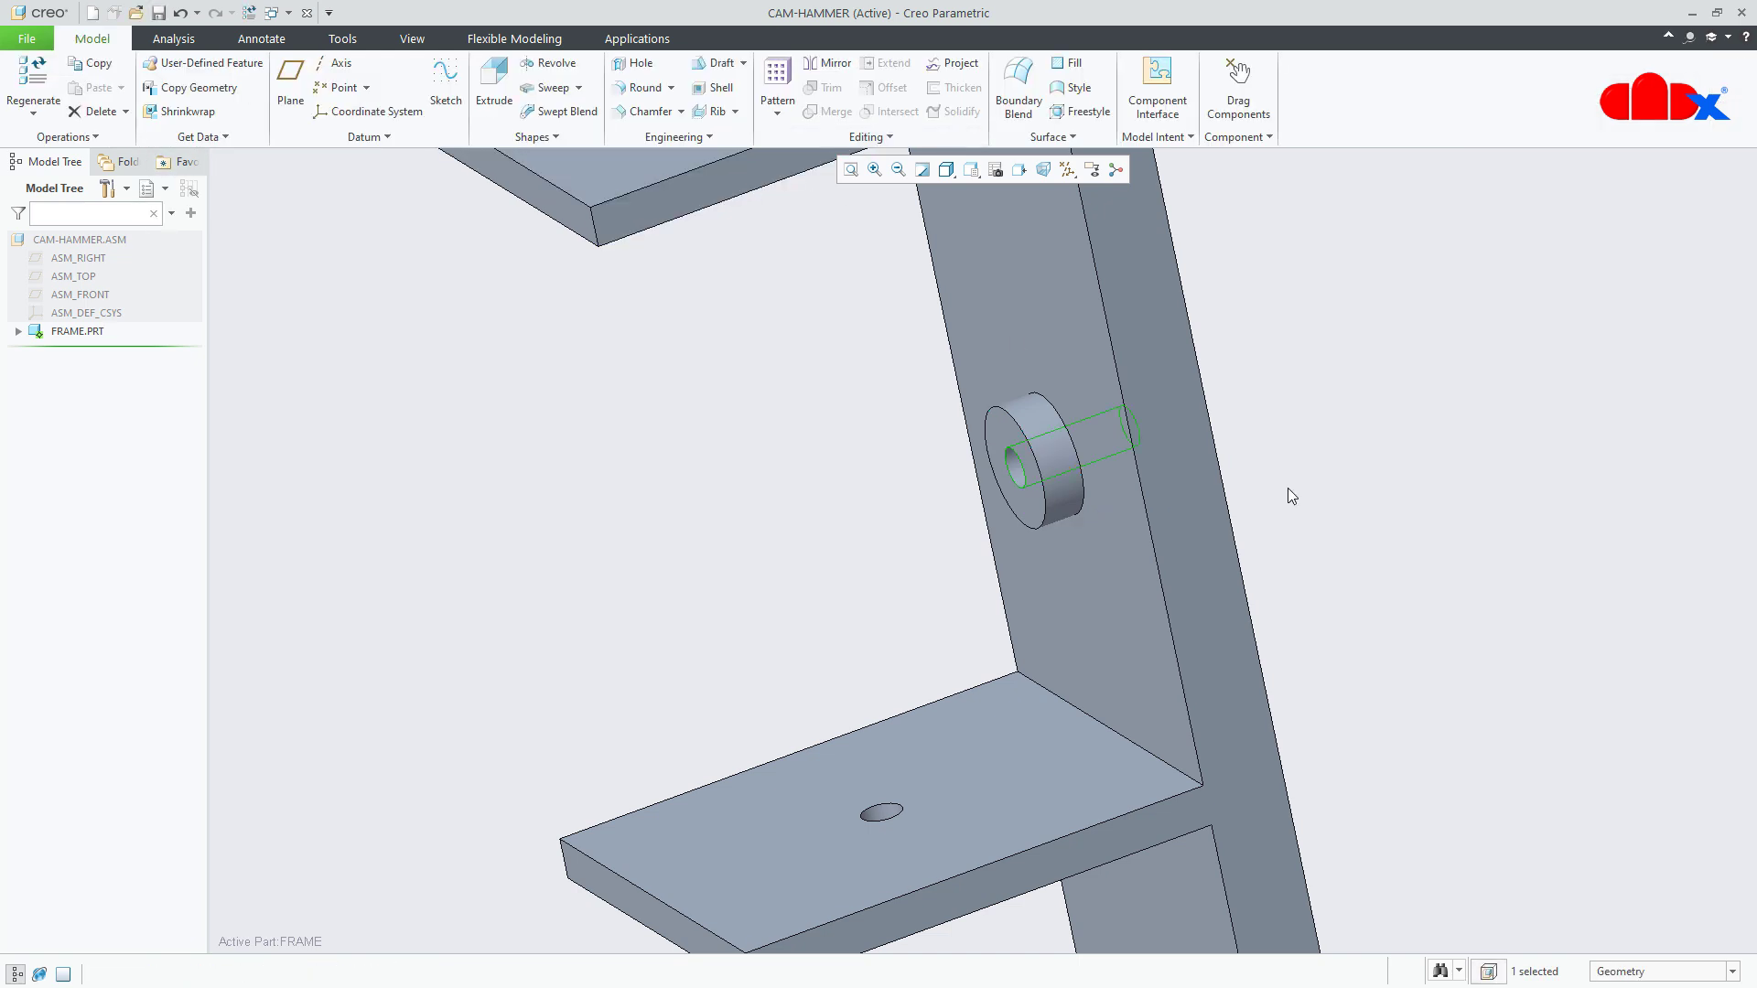
pyautogui.hotkey('ctrl', 'd')
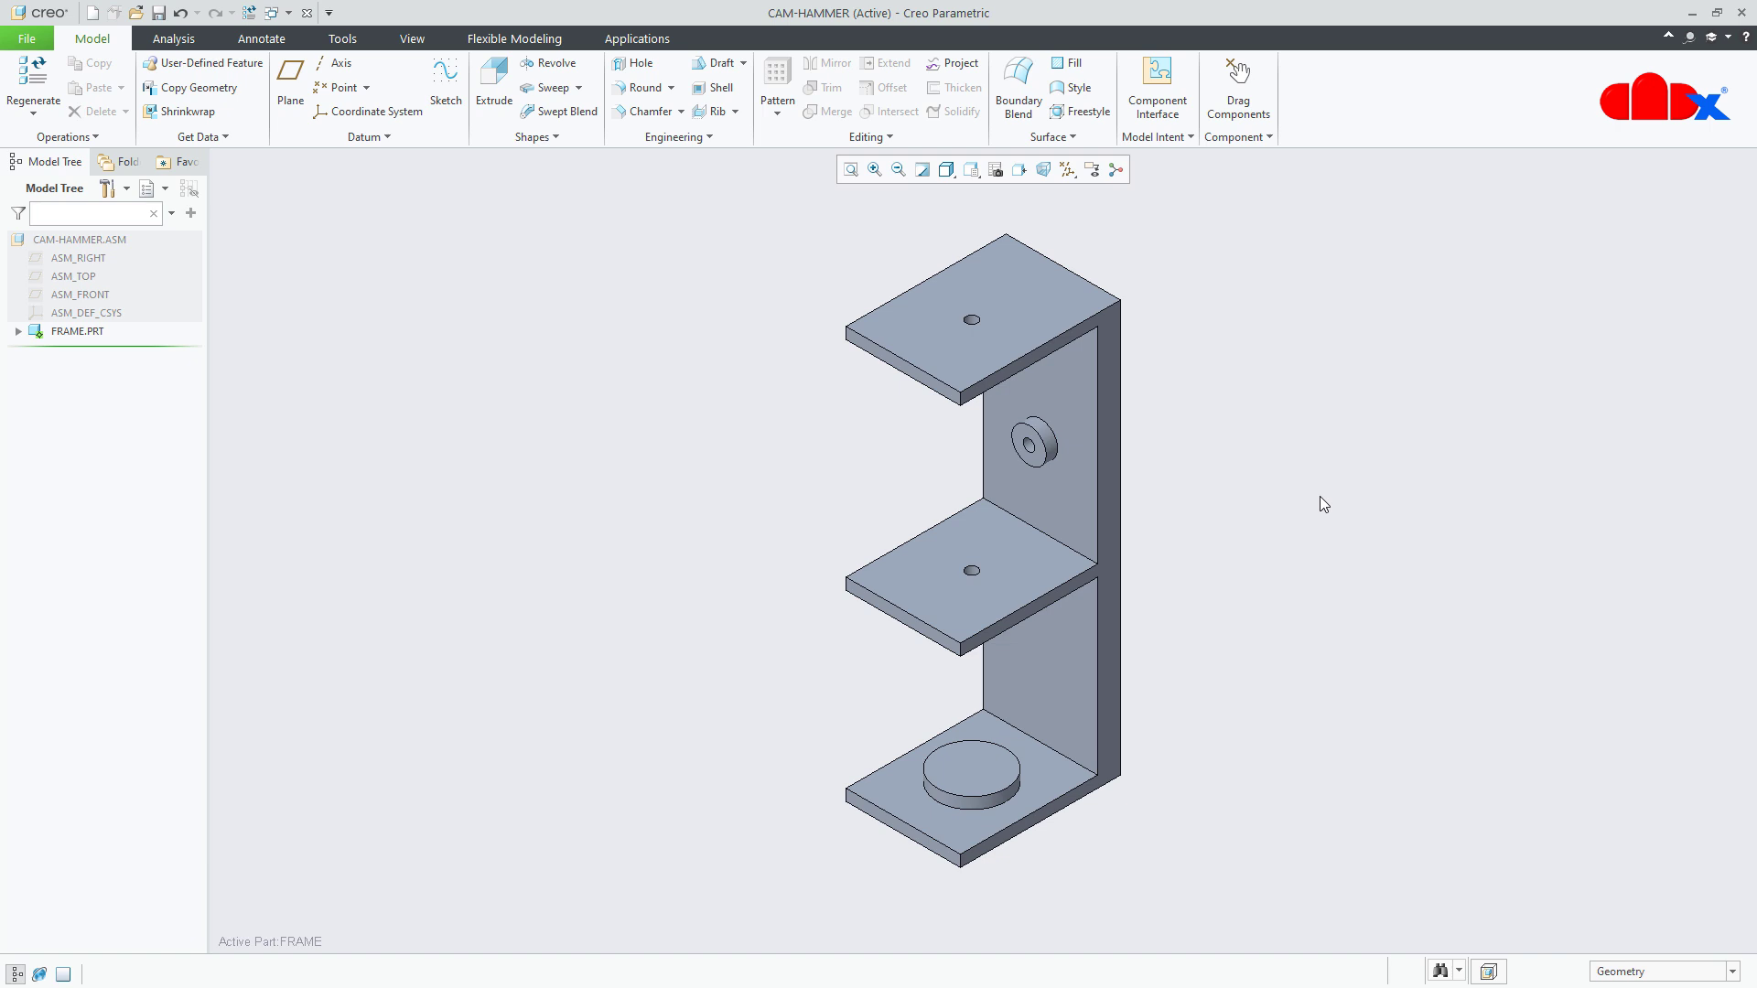
# - Edit the extrusion that forms the three supports and set its depth to 50 mm
pyautogui.click(1020, 585)
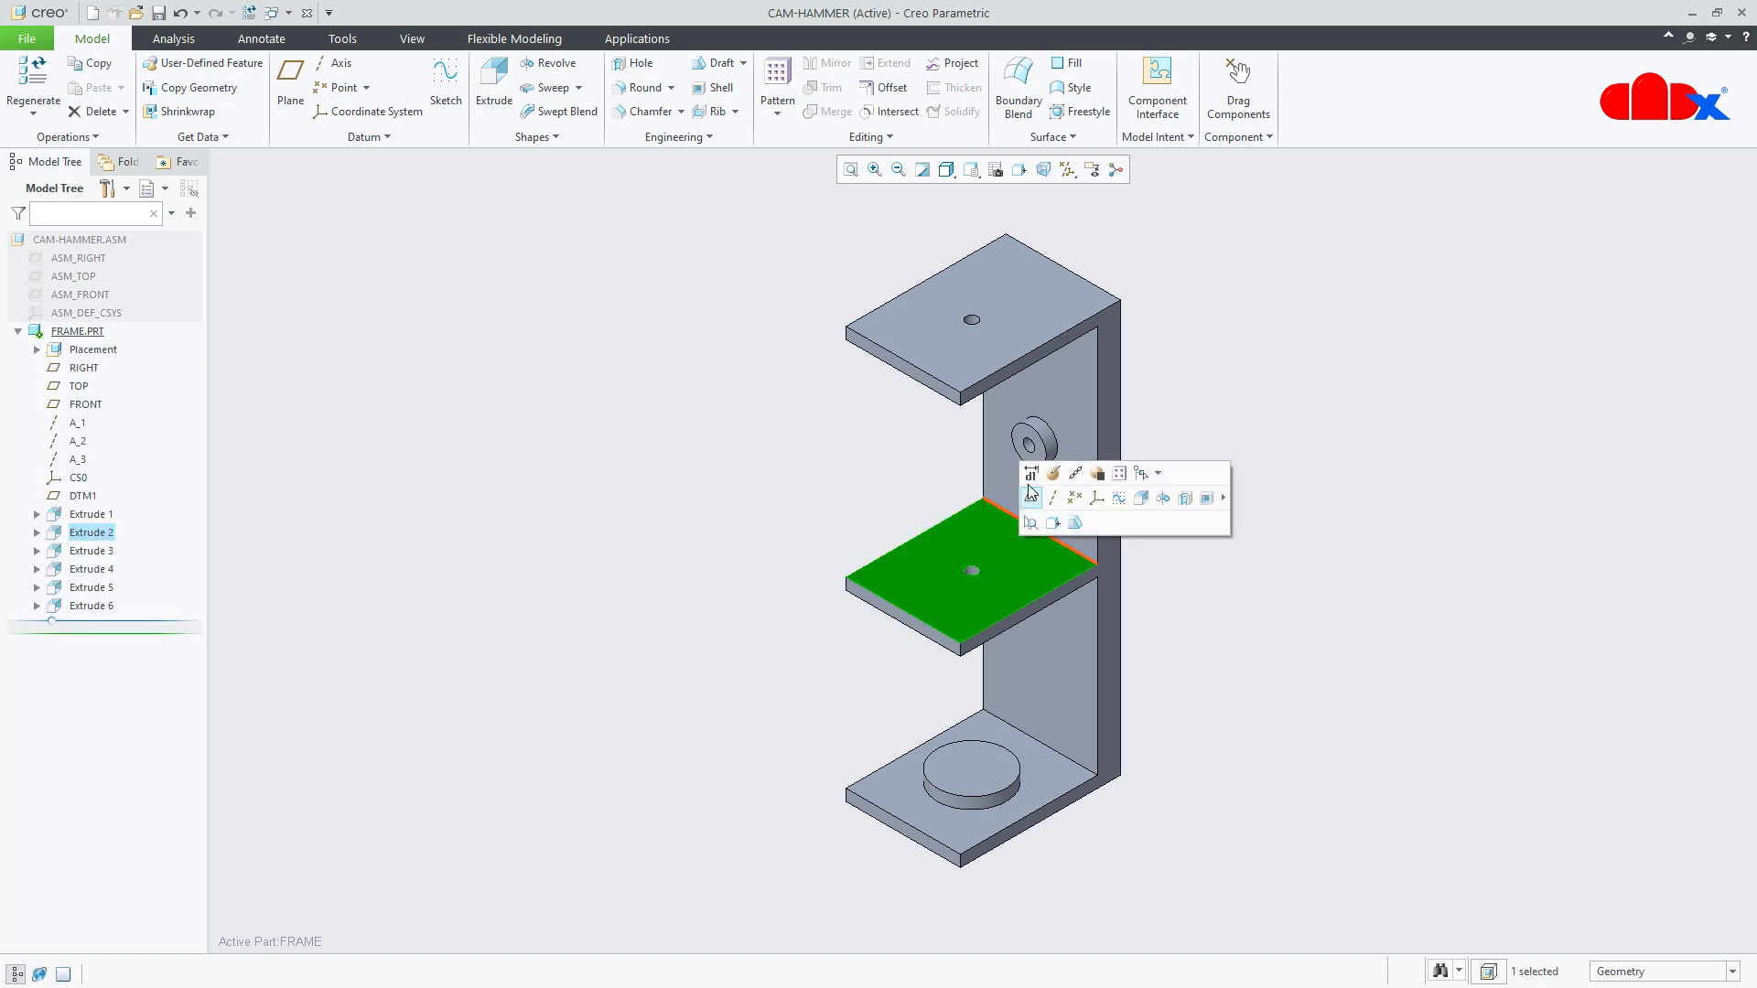
pyautogui.click(1054, 474)
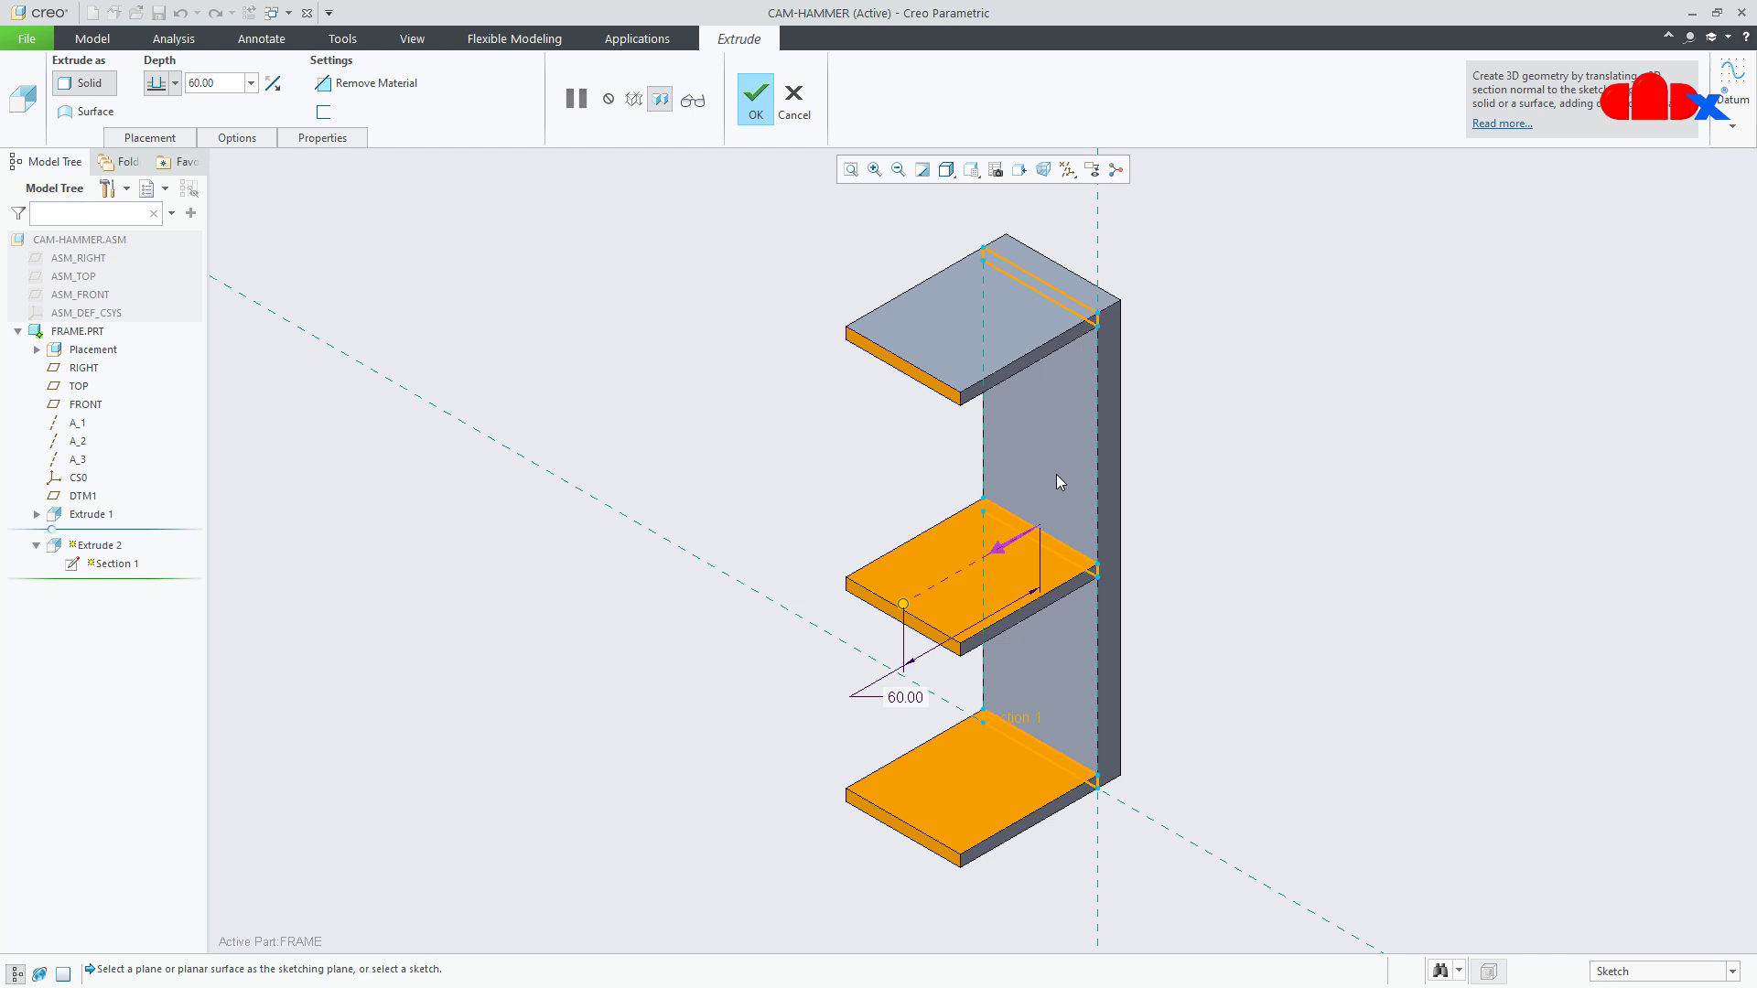
pyautogui.click(906, 697)
pyautogui.doubleClick(906, 697)
pyautogui.write('50')
pyautogui.press('Return')
pyautogui.click(755, 100)
pyautogui.click(1427, 728)
# - Set the distance from the bottom support's front edge to the round boss's centre to 20 mm and regenerate the part
pyautogui.doubleClick(987, 765)
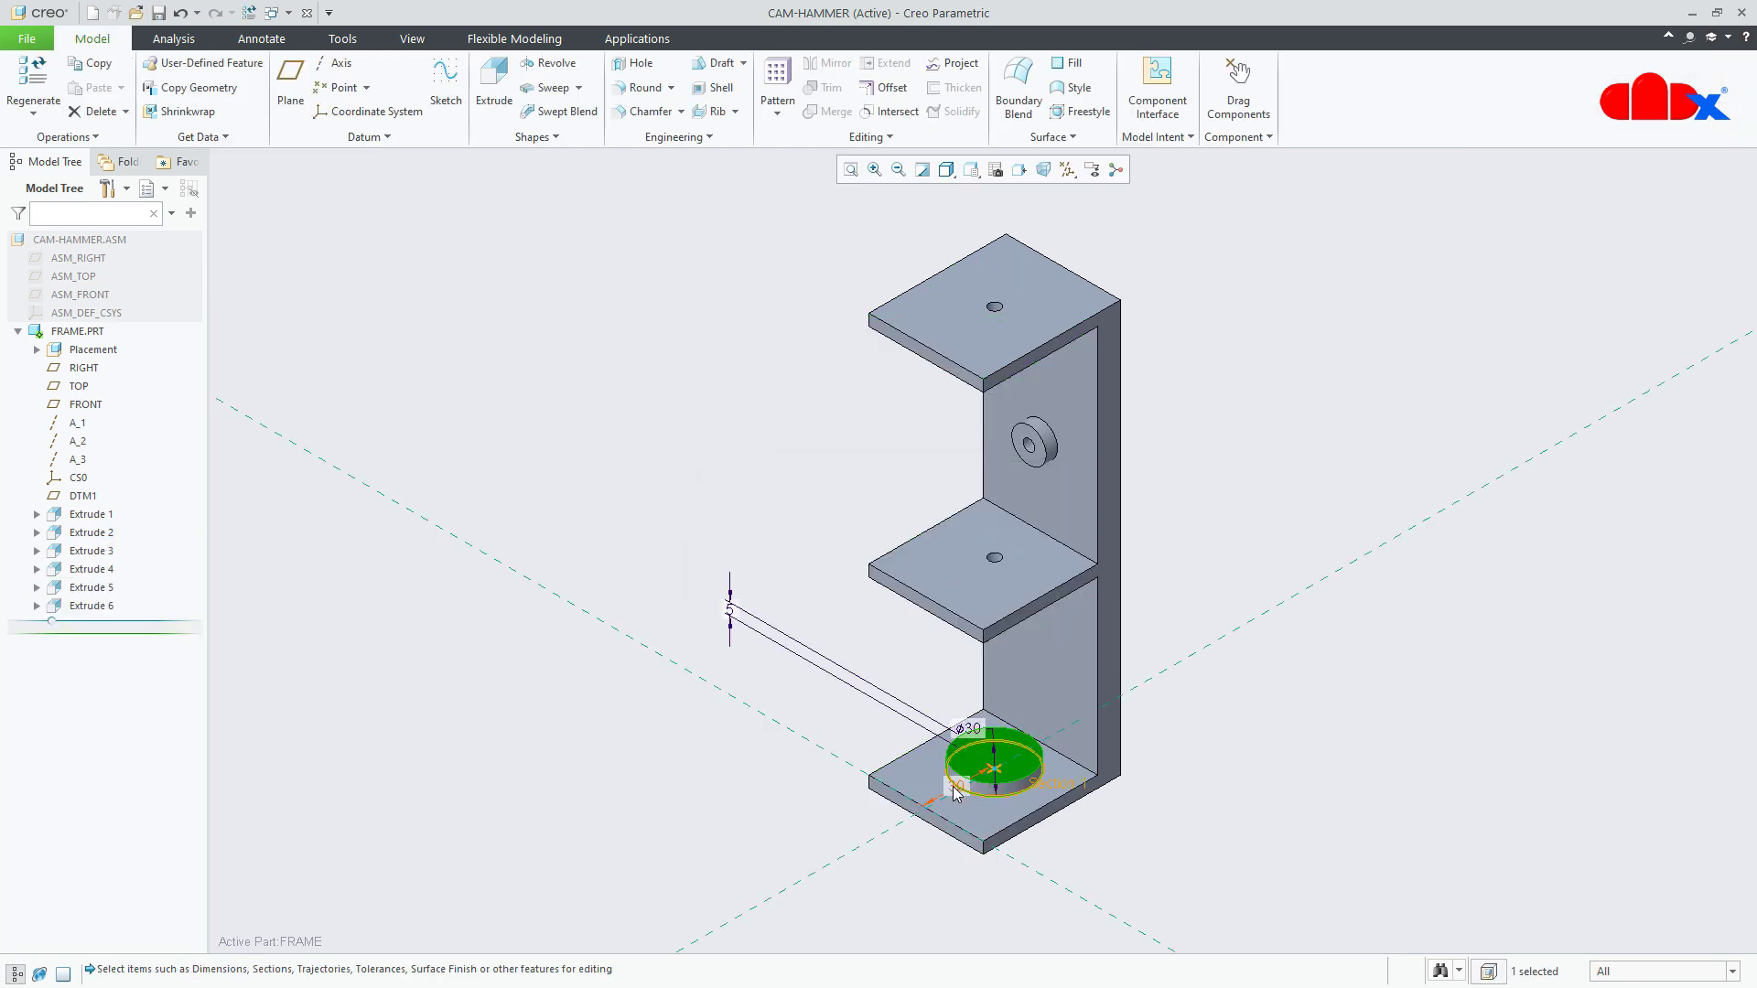
pyautogui.doubleClick(954, 789)
pyautogui.write('20')
pyautogui.press('Return')
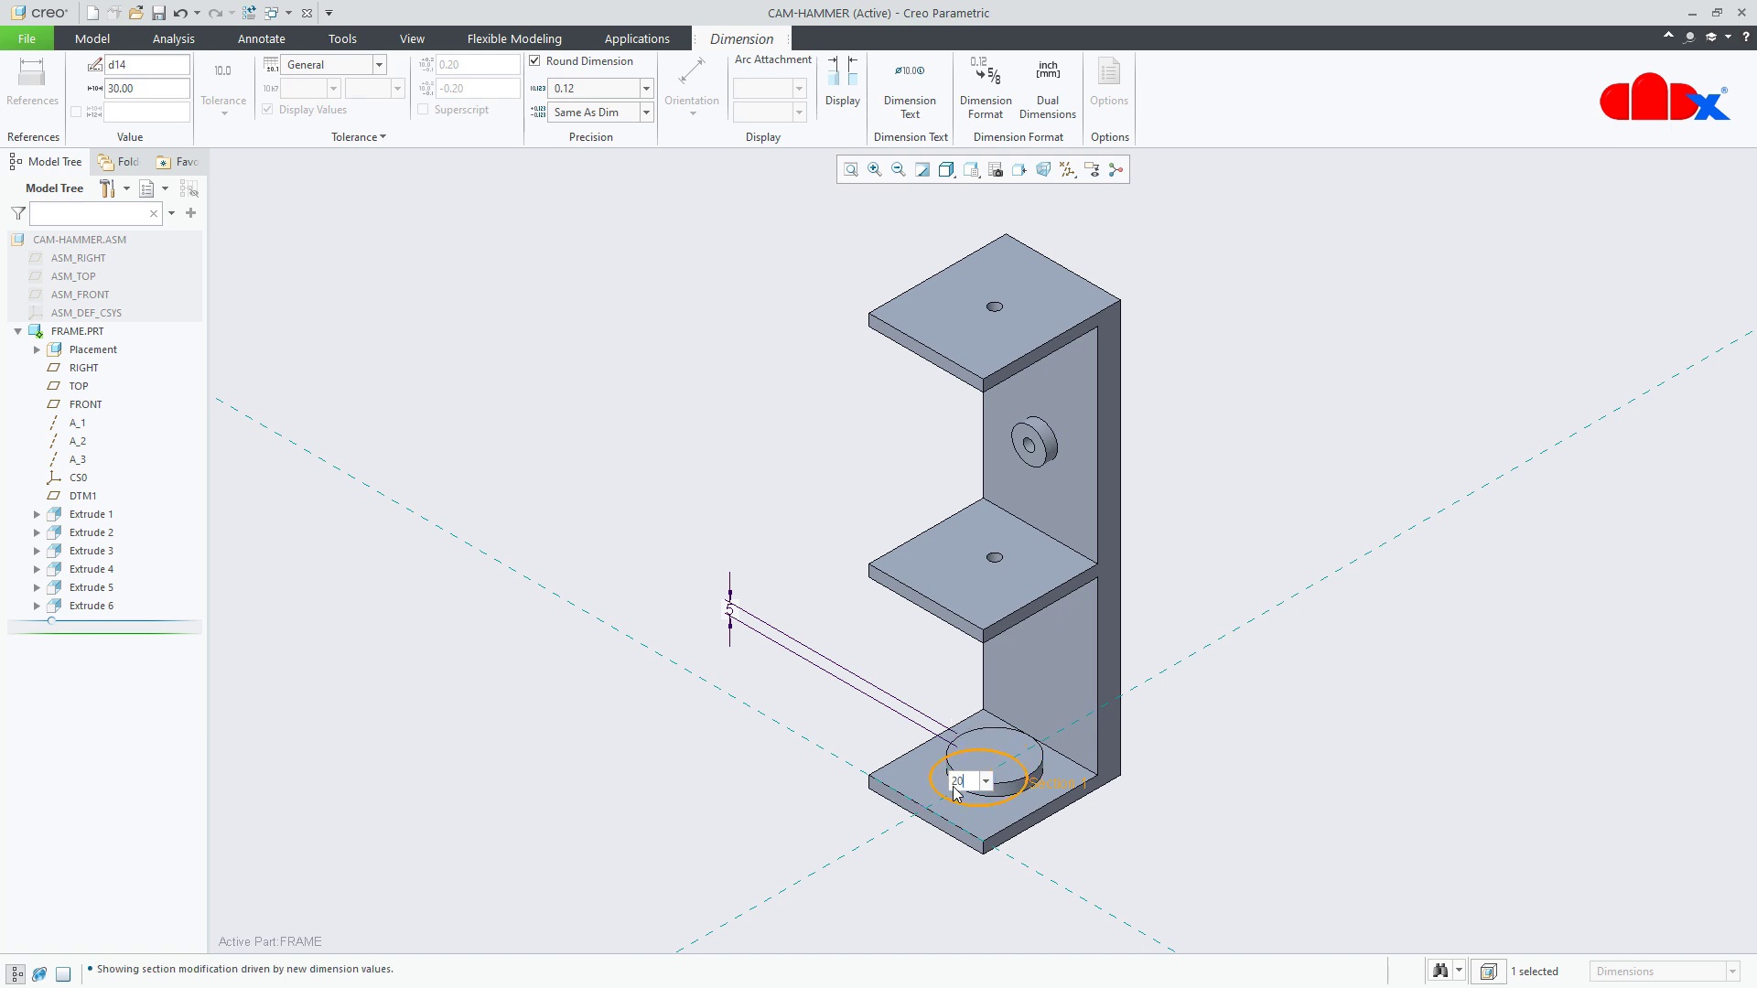
pyautogui.click(1197, 829)
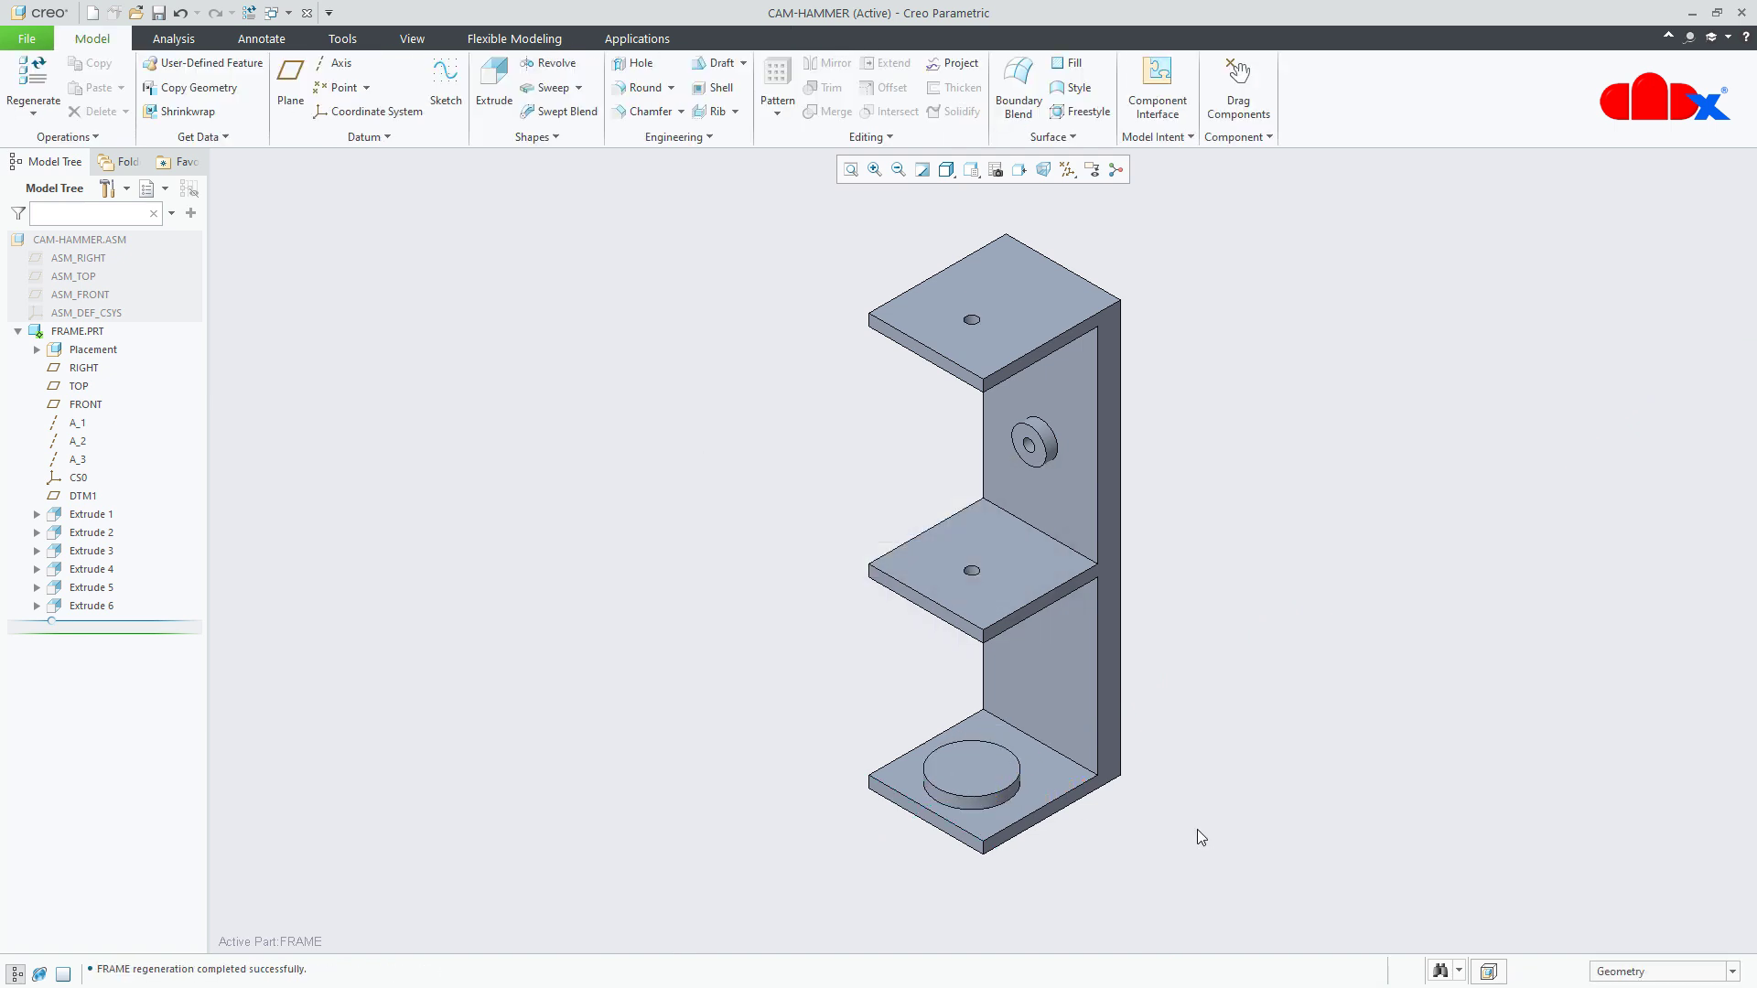
# - Sketch a 10 mm wide rectangle along the front edge of the top support's upper face for a new extrusion
pyautogui.click(494, 84)
pyautogui.click(966, 352)
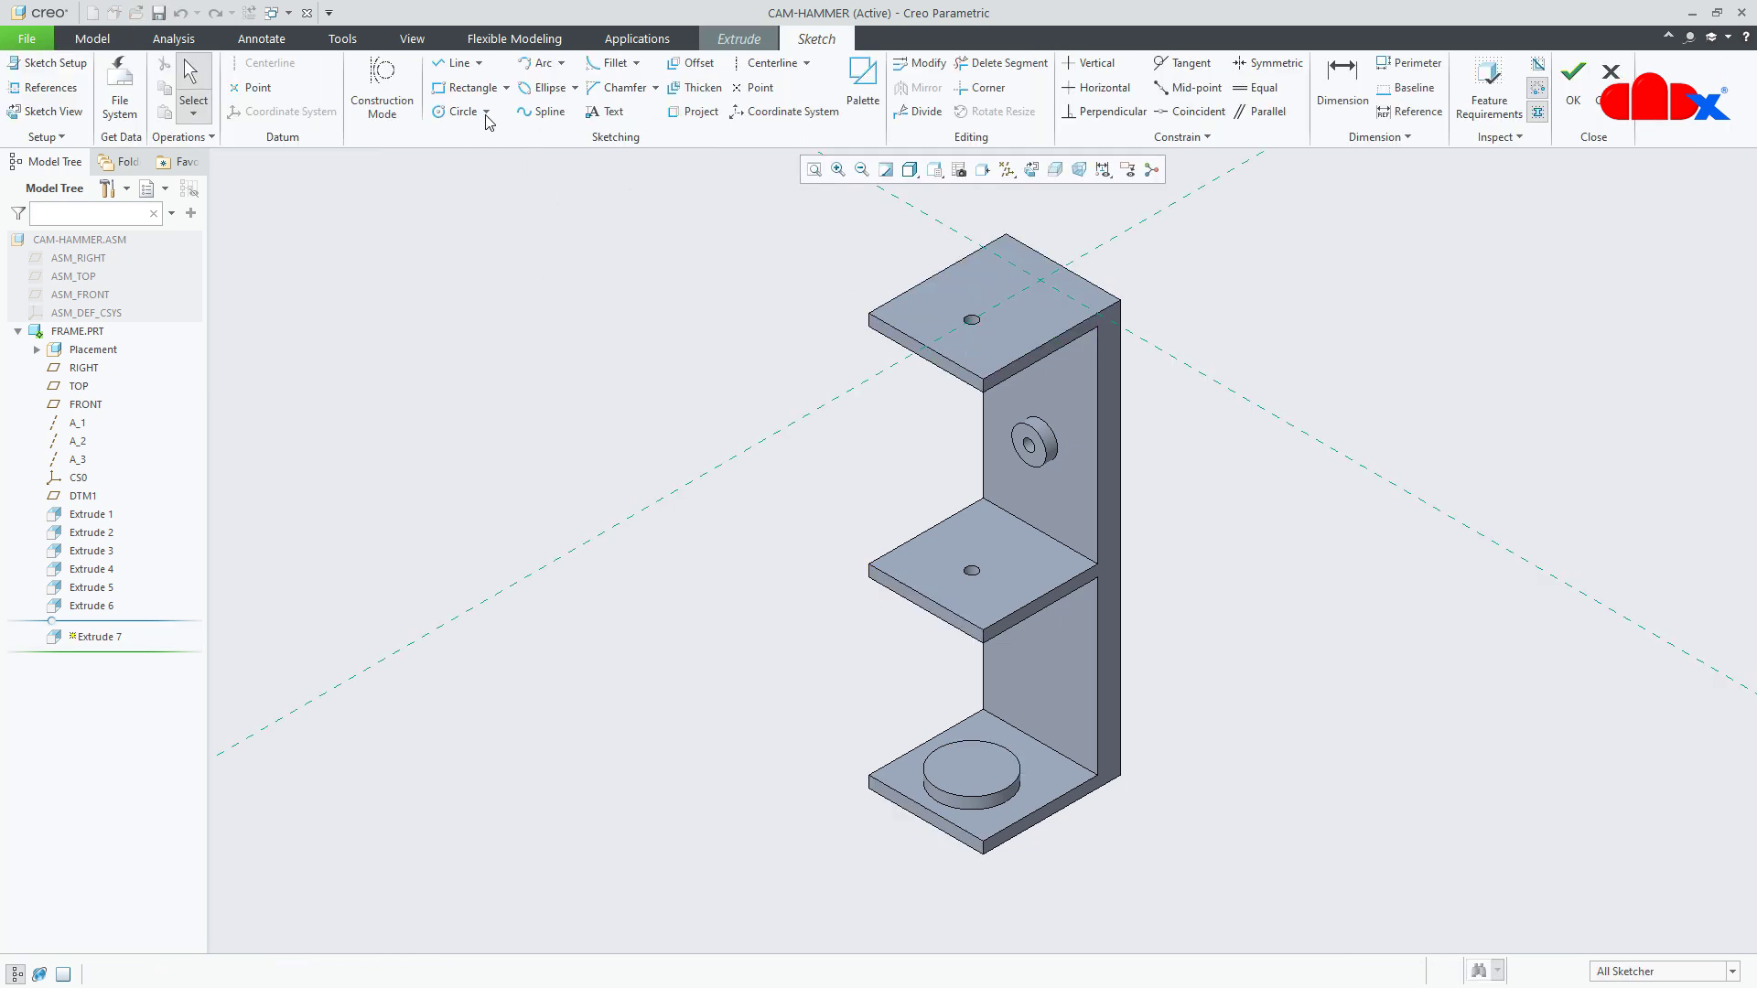
pyautogui.click(467, 87)
pyautogui.click(872, 314)
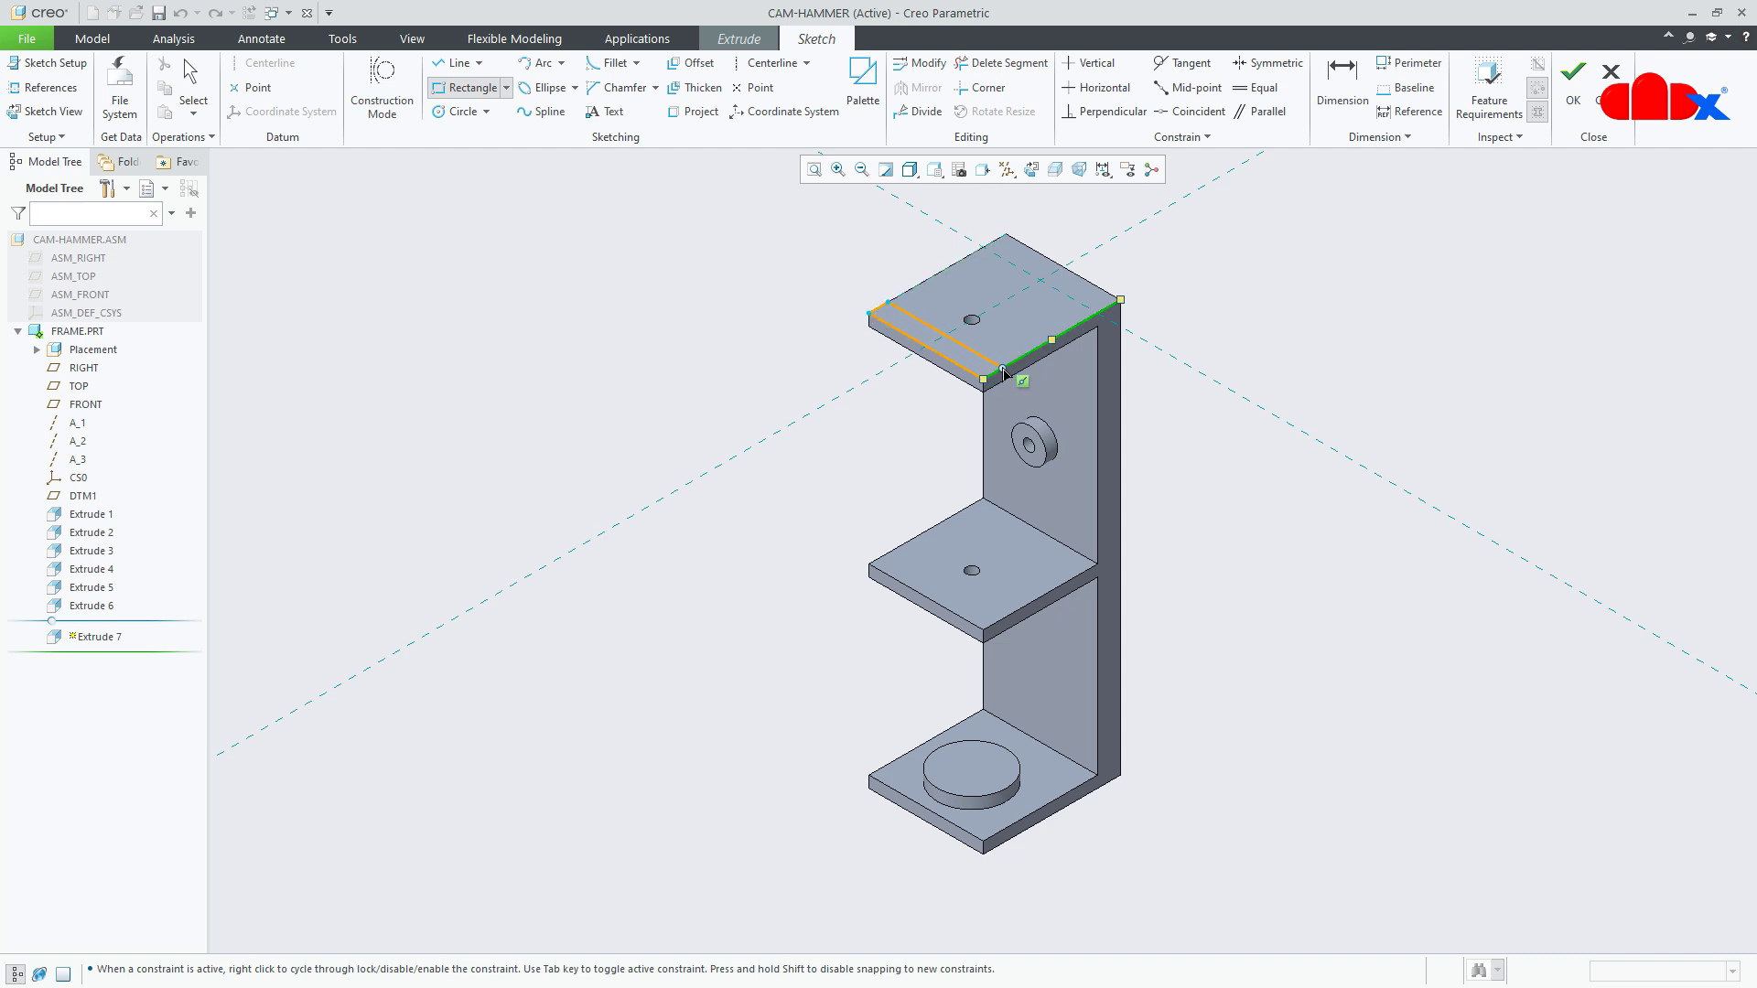
pyautogui.click(1004, 372)
pyautogui.middleClick(1293, 488)
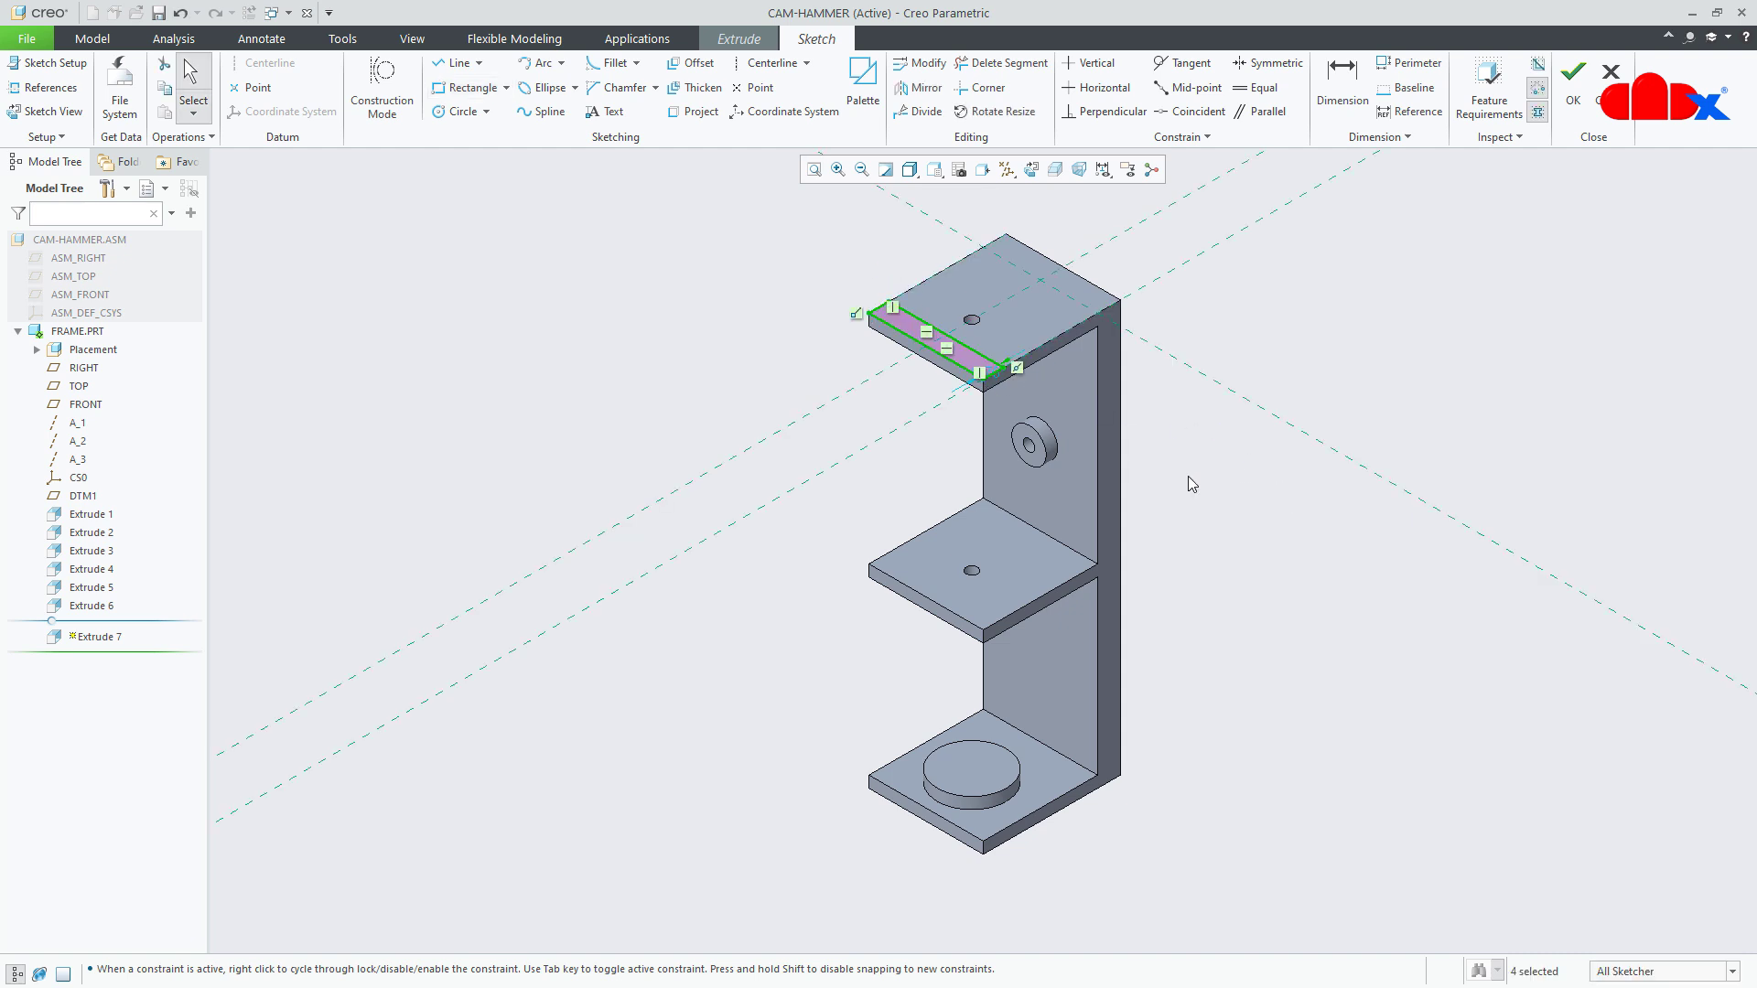
pyautogui.doubleClick(996, 375)
pyautogui.write('10')
pyautogui.press('Return')
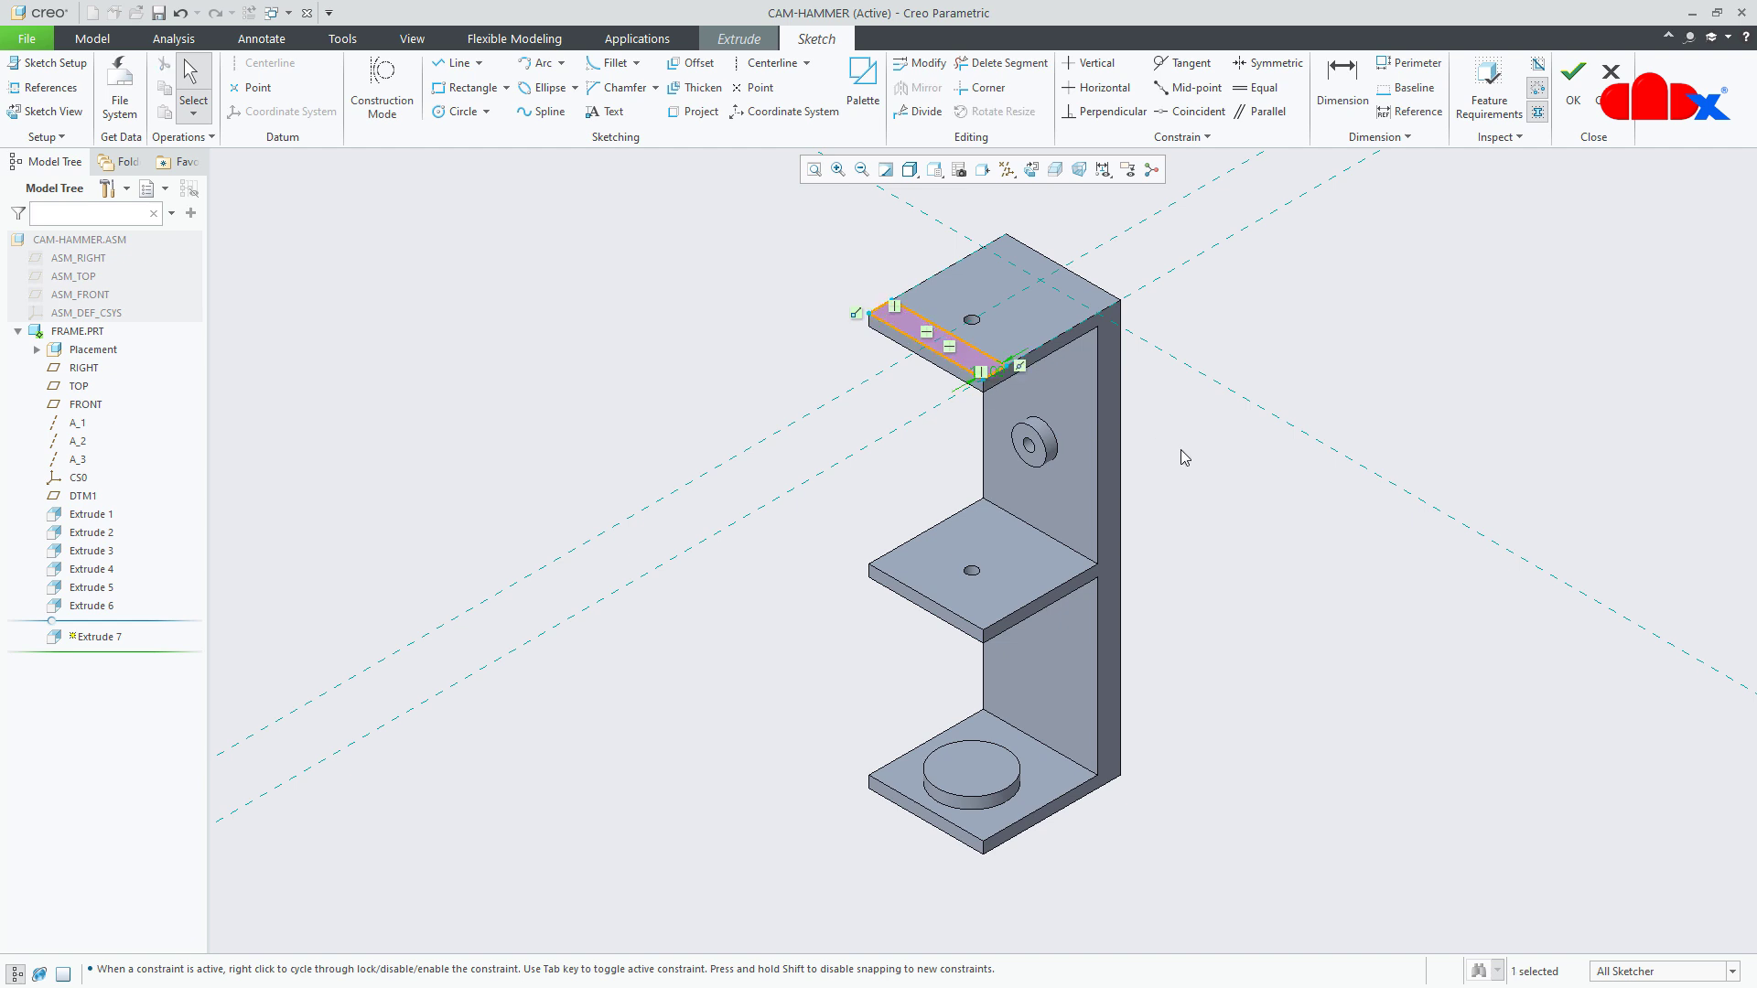
pyautogui.click(1573, 80)
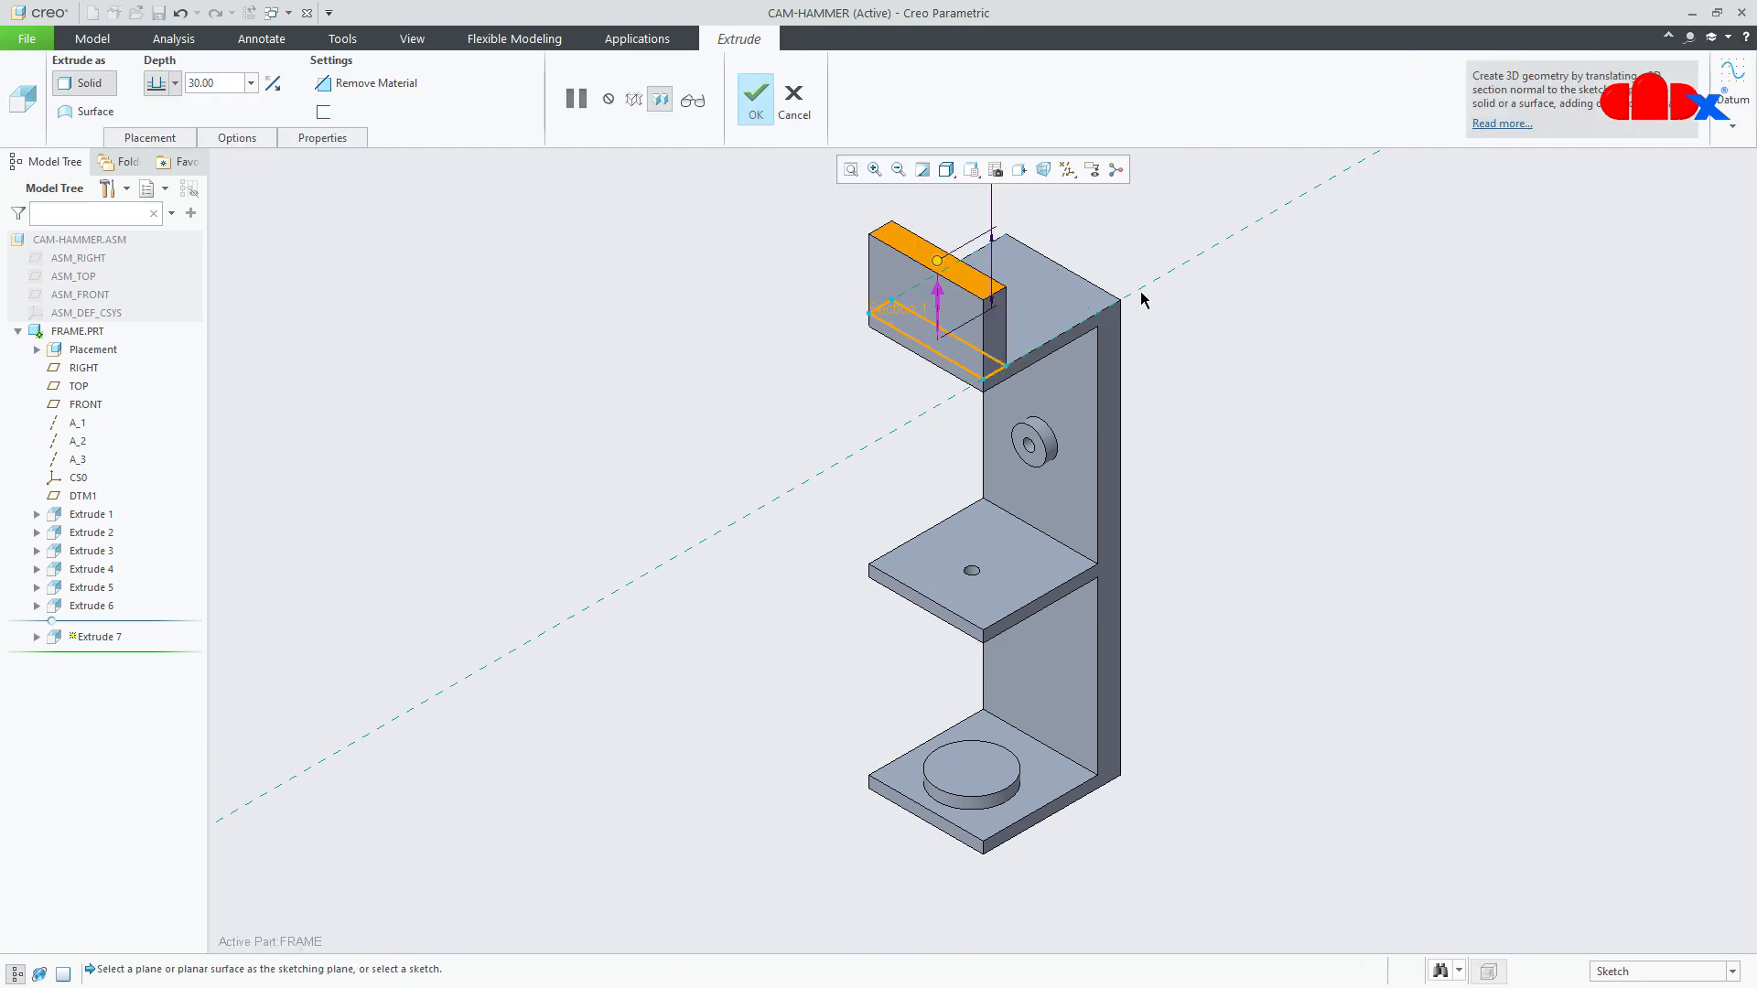
# - Extrude the rectangle as a material-removing cut down to the underside of the middle support
pyautogui.click(175, 82)
pyautogui.click(157, 239)
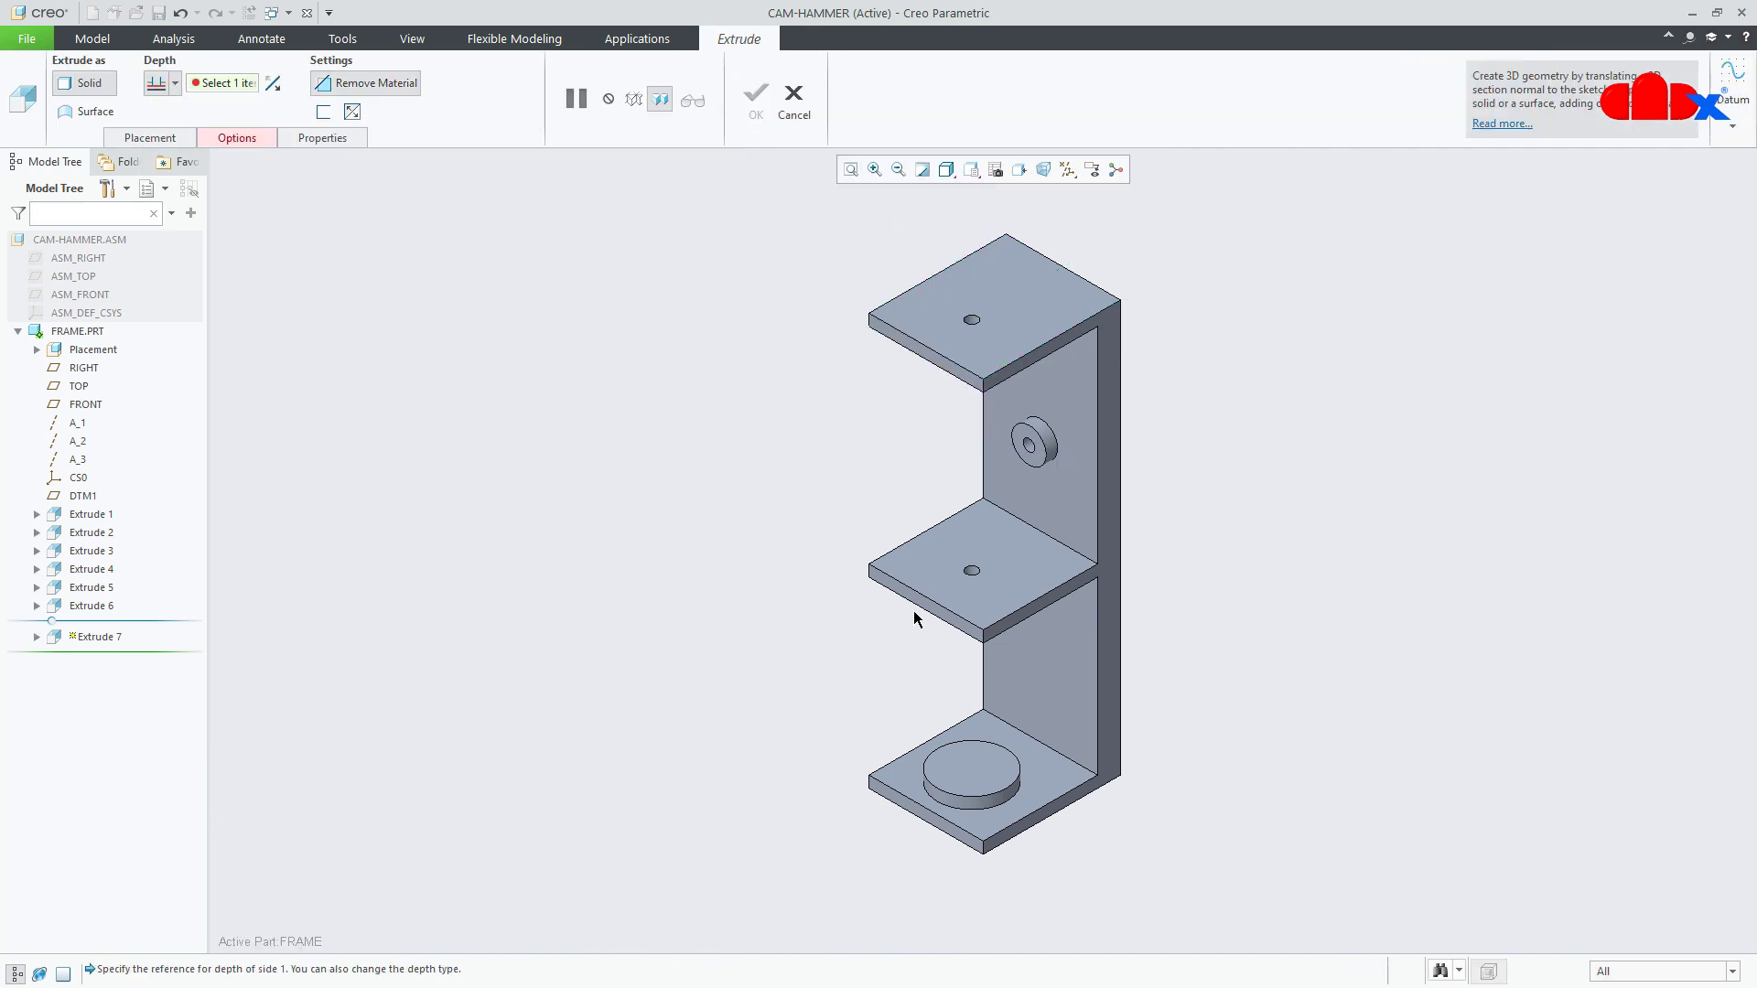
pyautogui.moveTo(939, 618); pyautogui.dragTo(953, 462, button='middle')
pyautogui.click(953, 628)
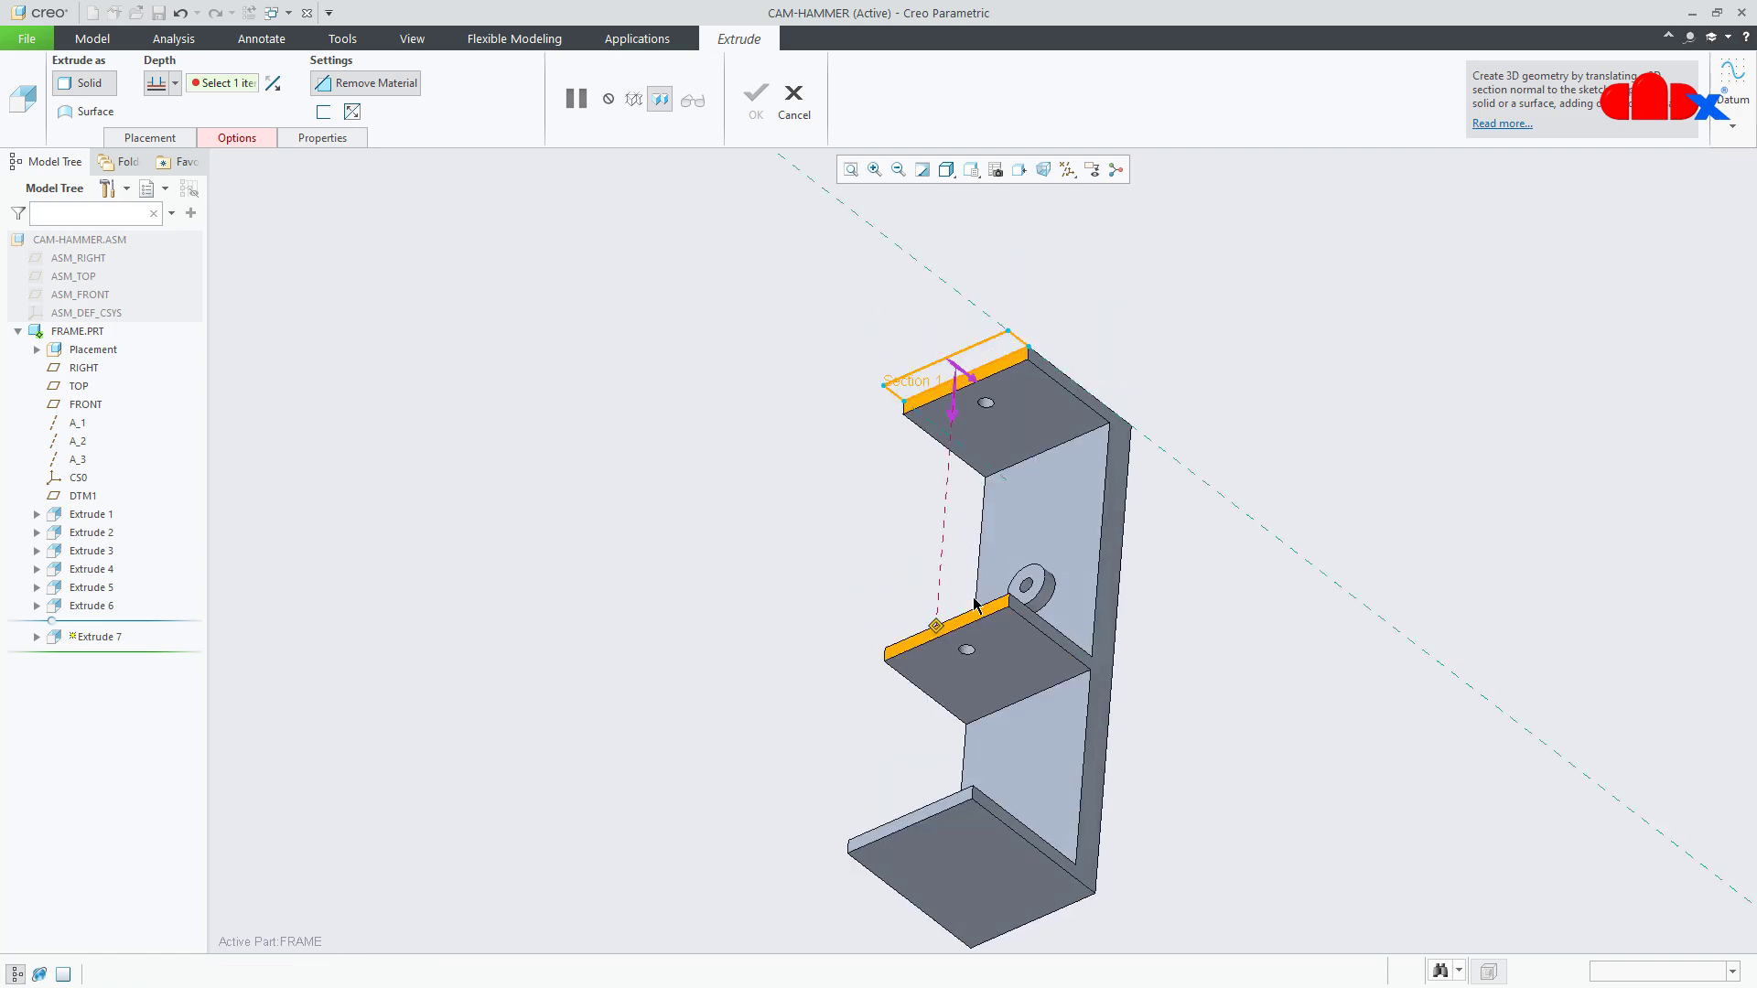
pyautogui.moveTo(964, 566); pyautogui.dragTo(945, 659, button='middle')
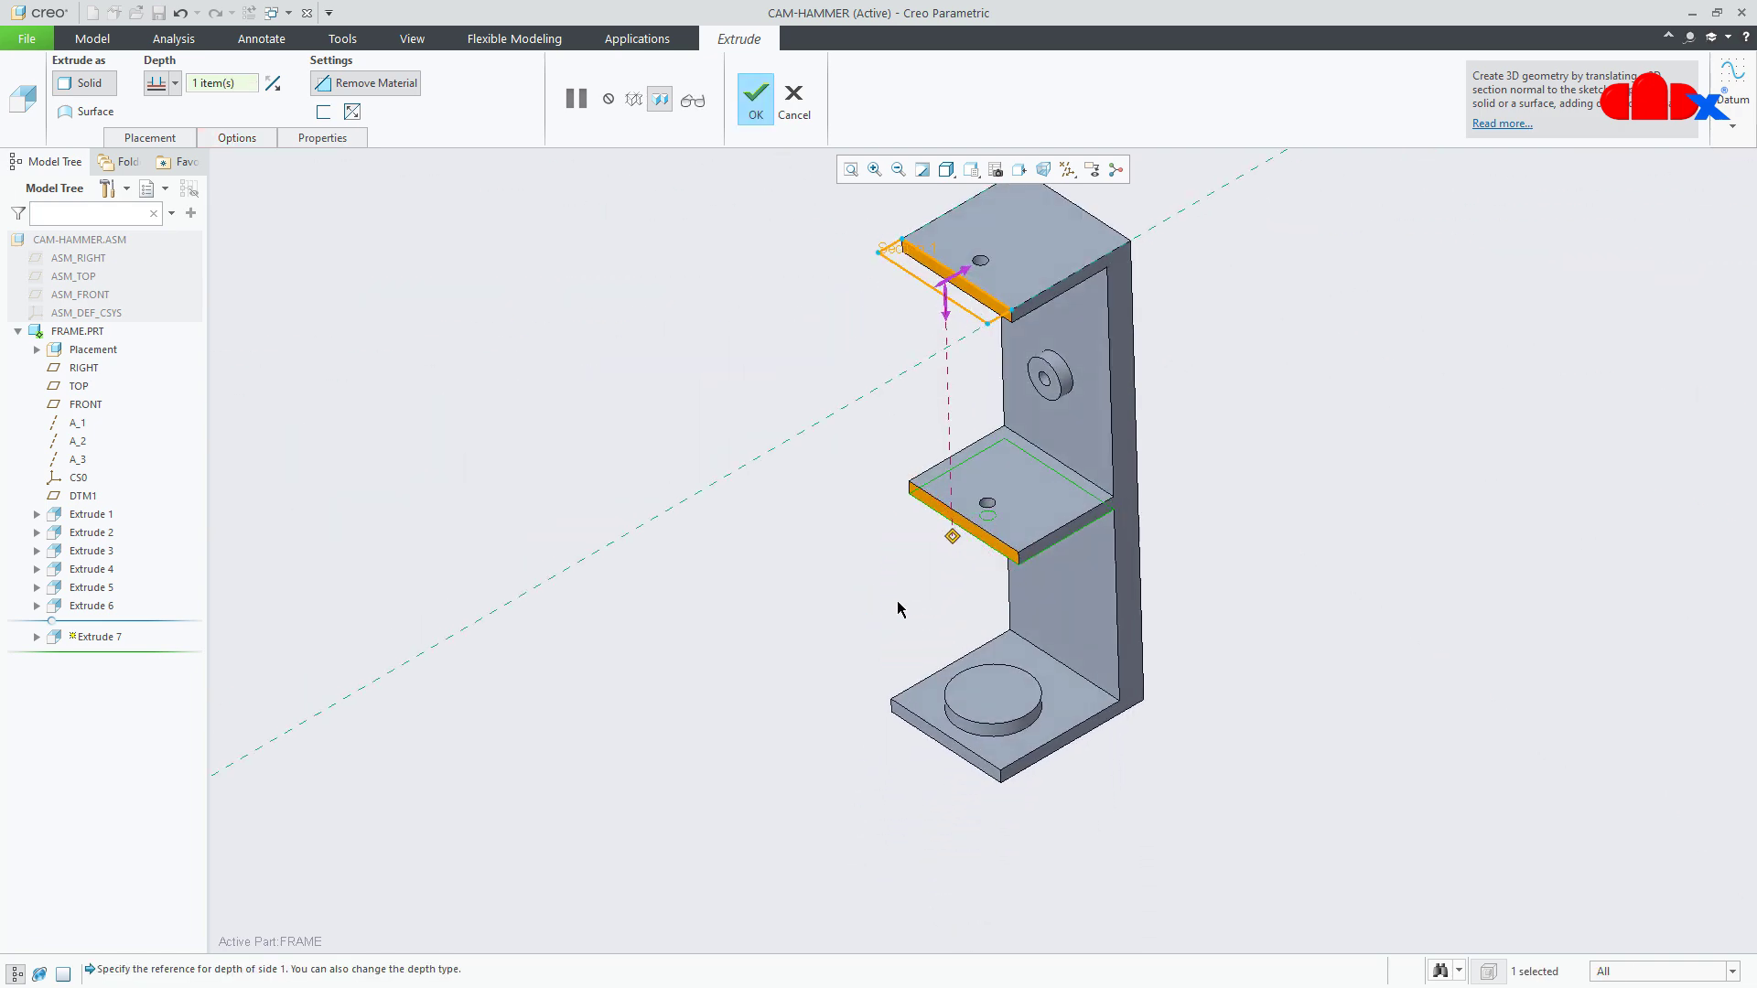
pyautogui.click(767, 114)
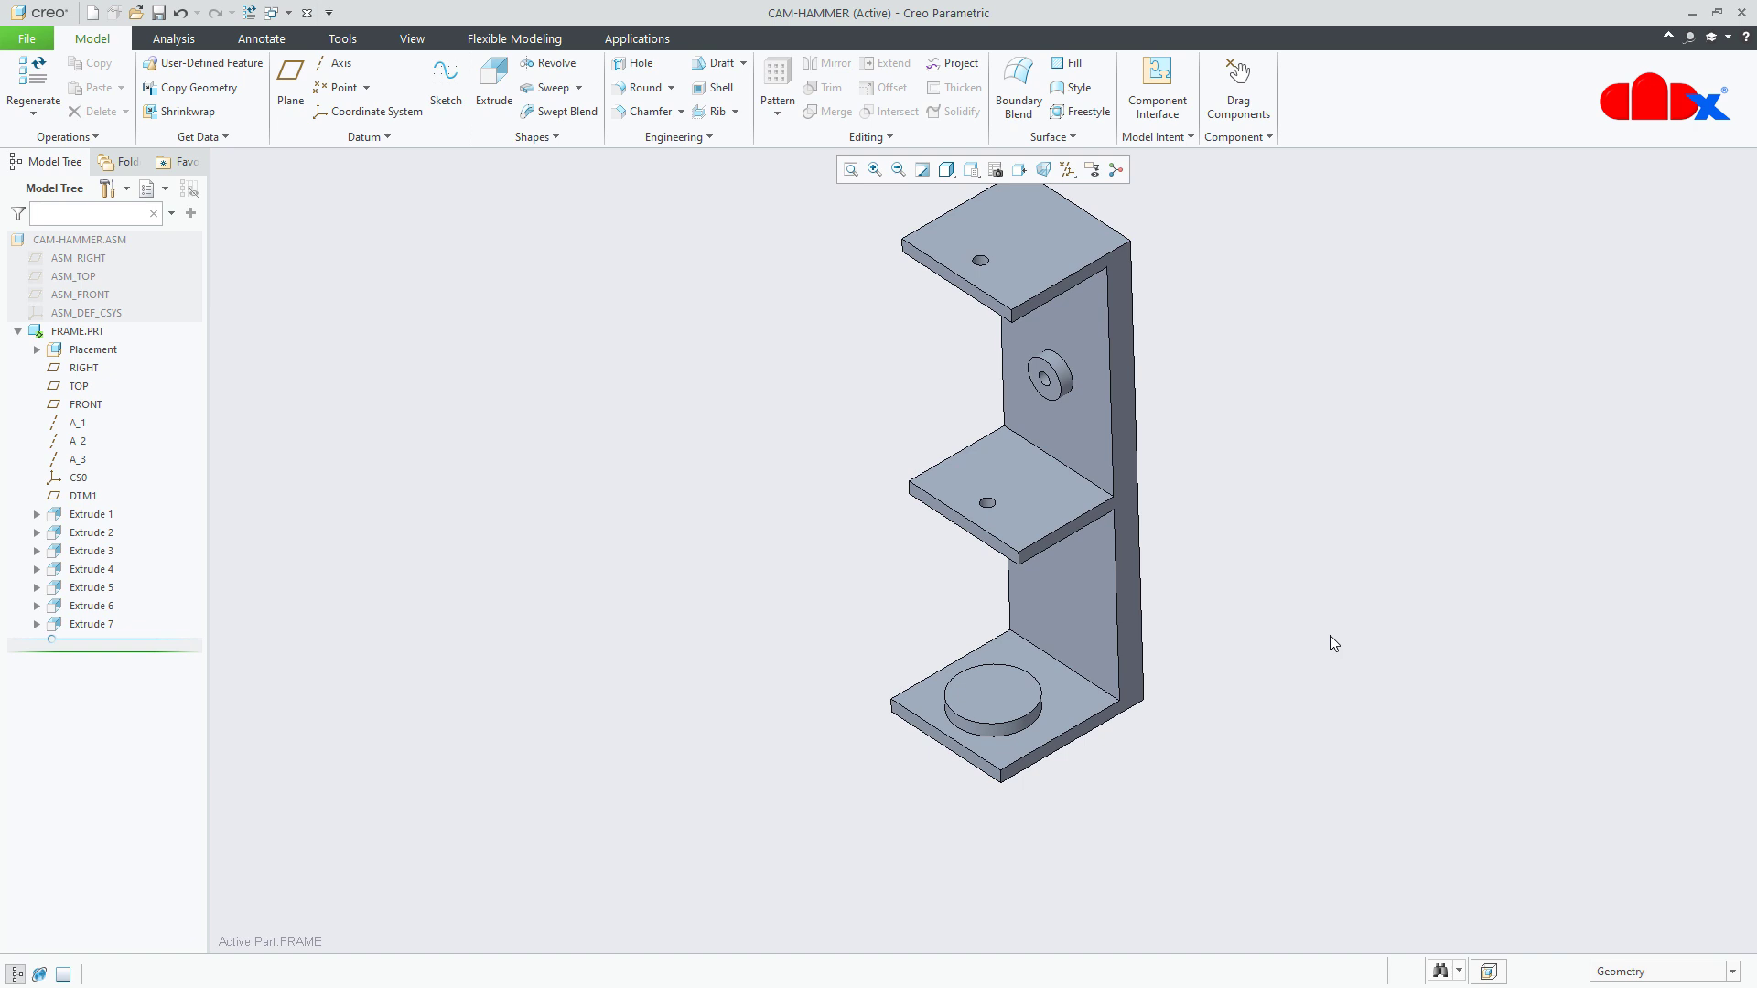
pyautogui.hotkey('ctrl', 'd')
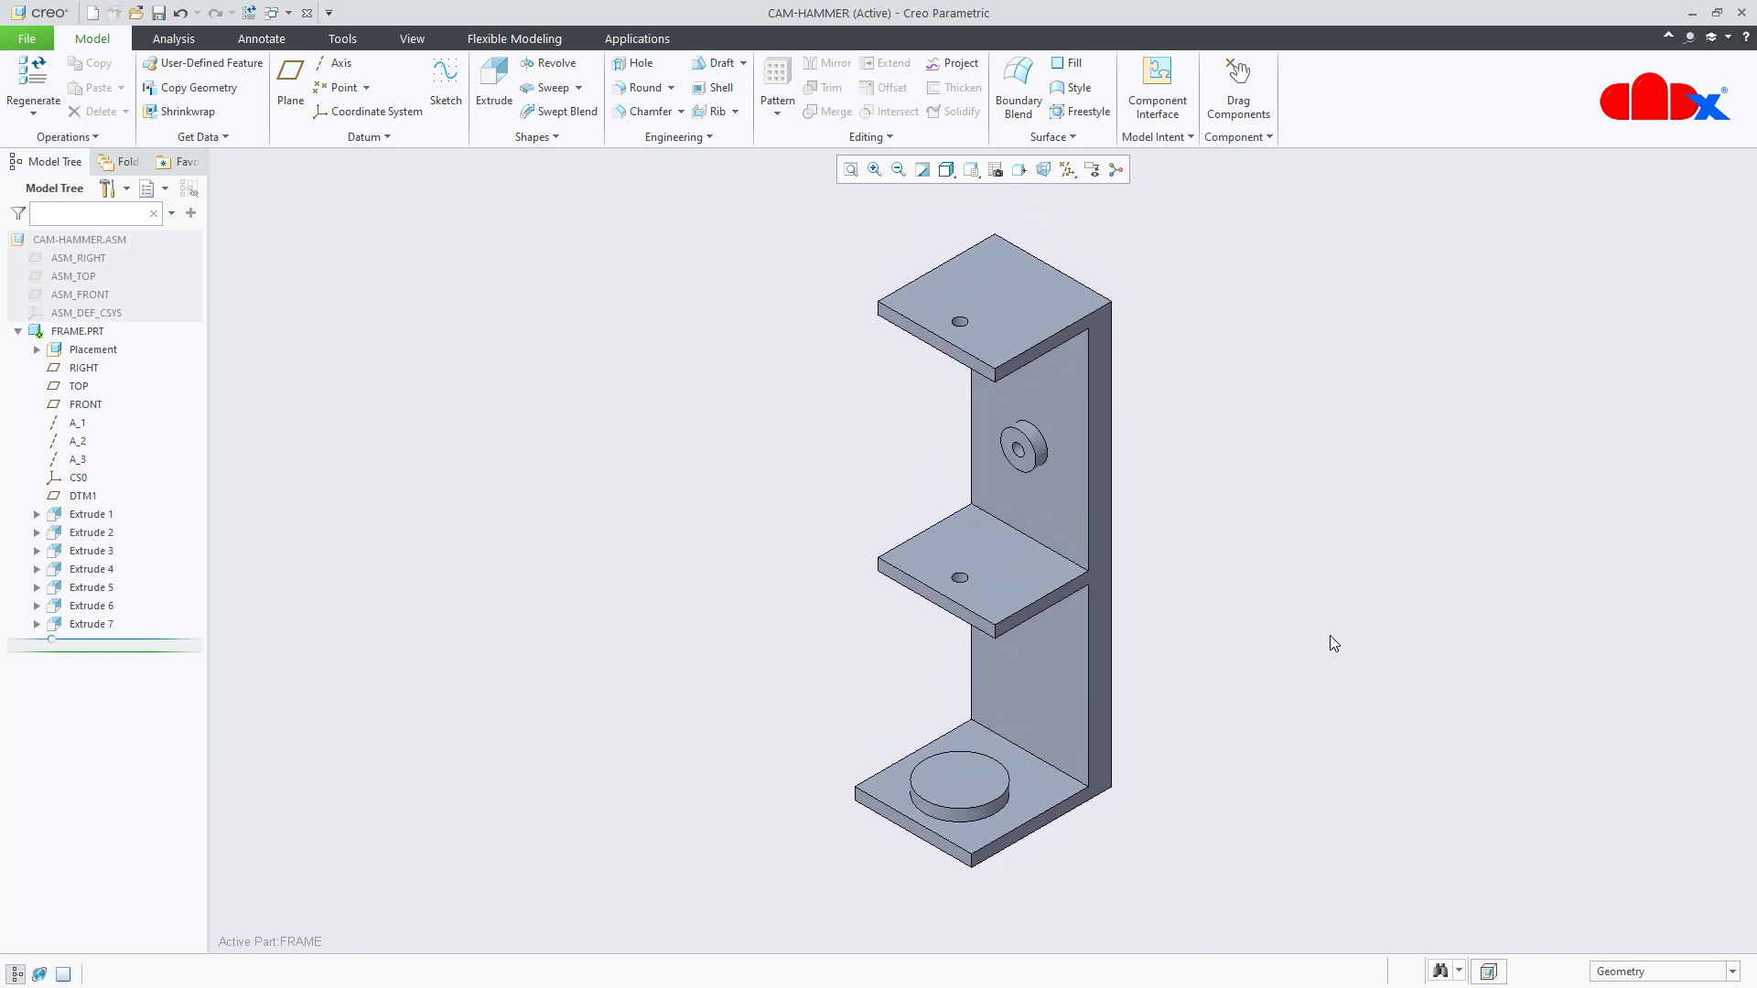
# - Make the CAM-HAMMER assembly active and collapse the frame part's feature list
pyautogui.click(128, 242)
pyautogui.click(135, 172)
pyautogui.click(1280, 697)
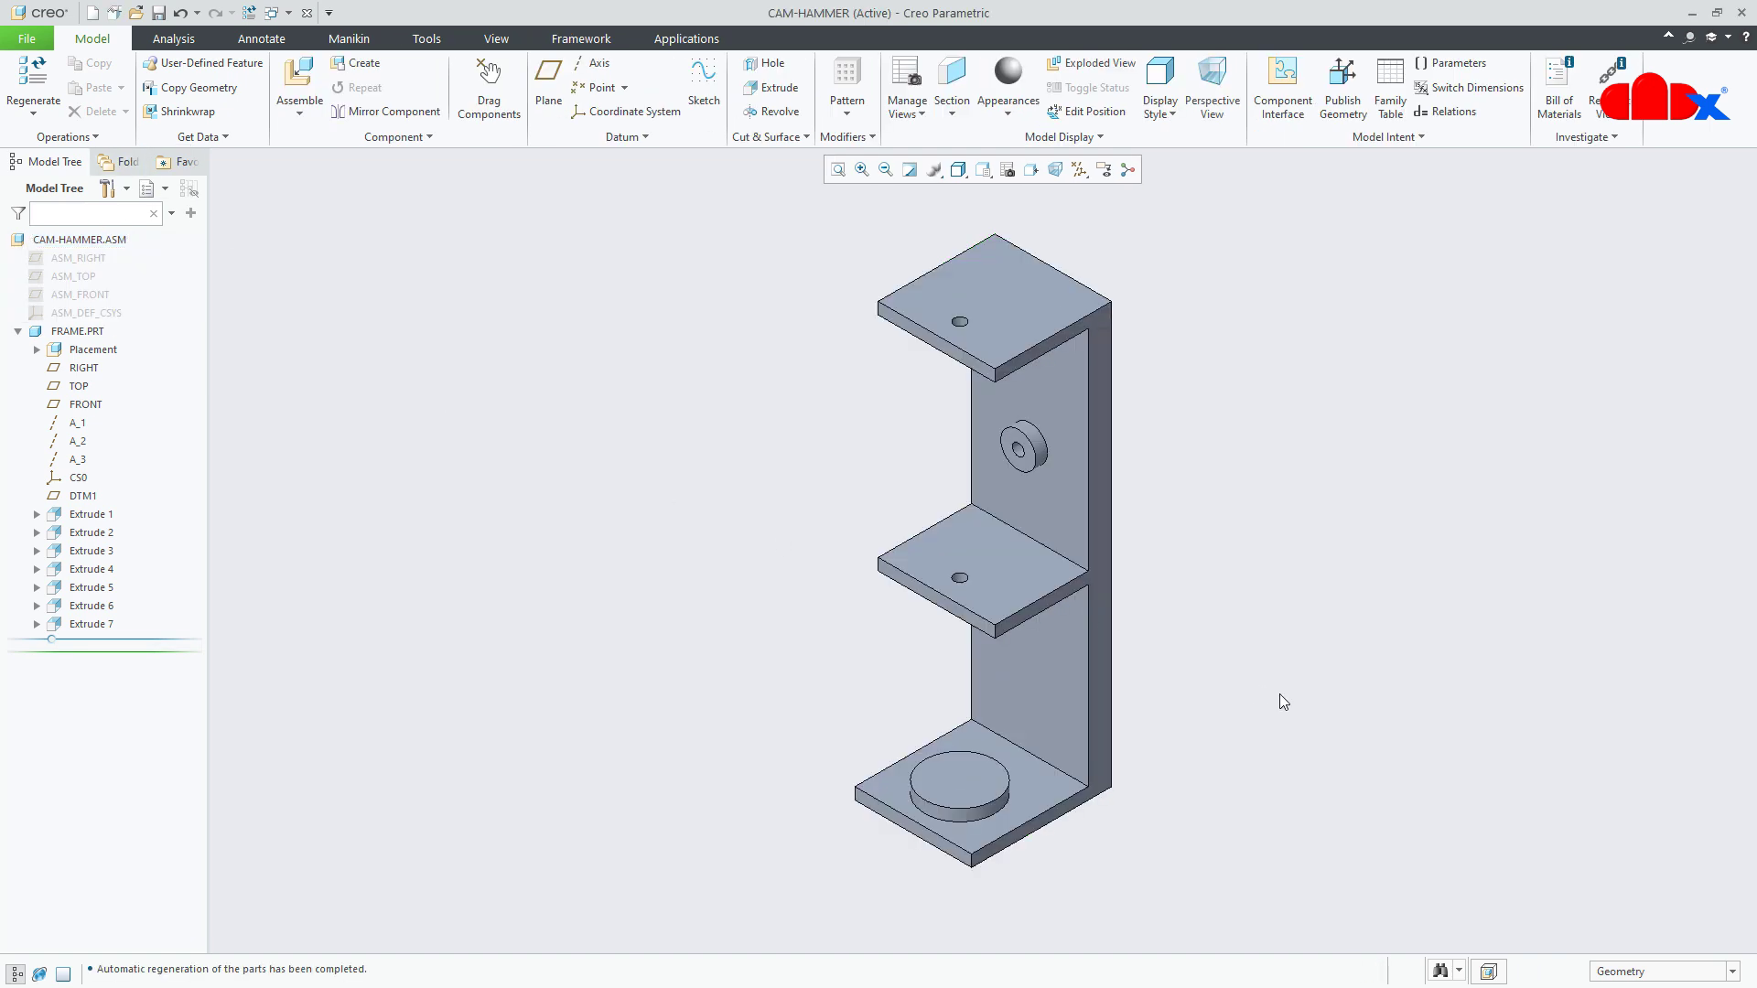
pyautogui.click(19, 333)
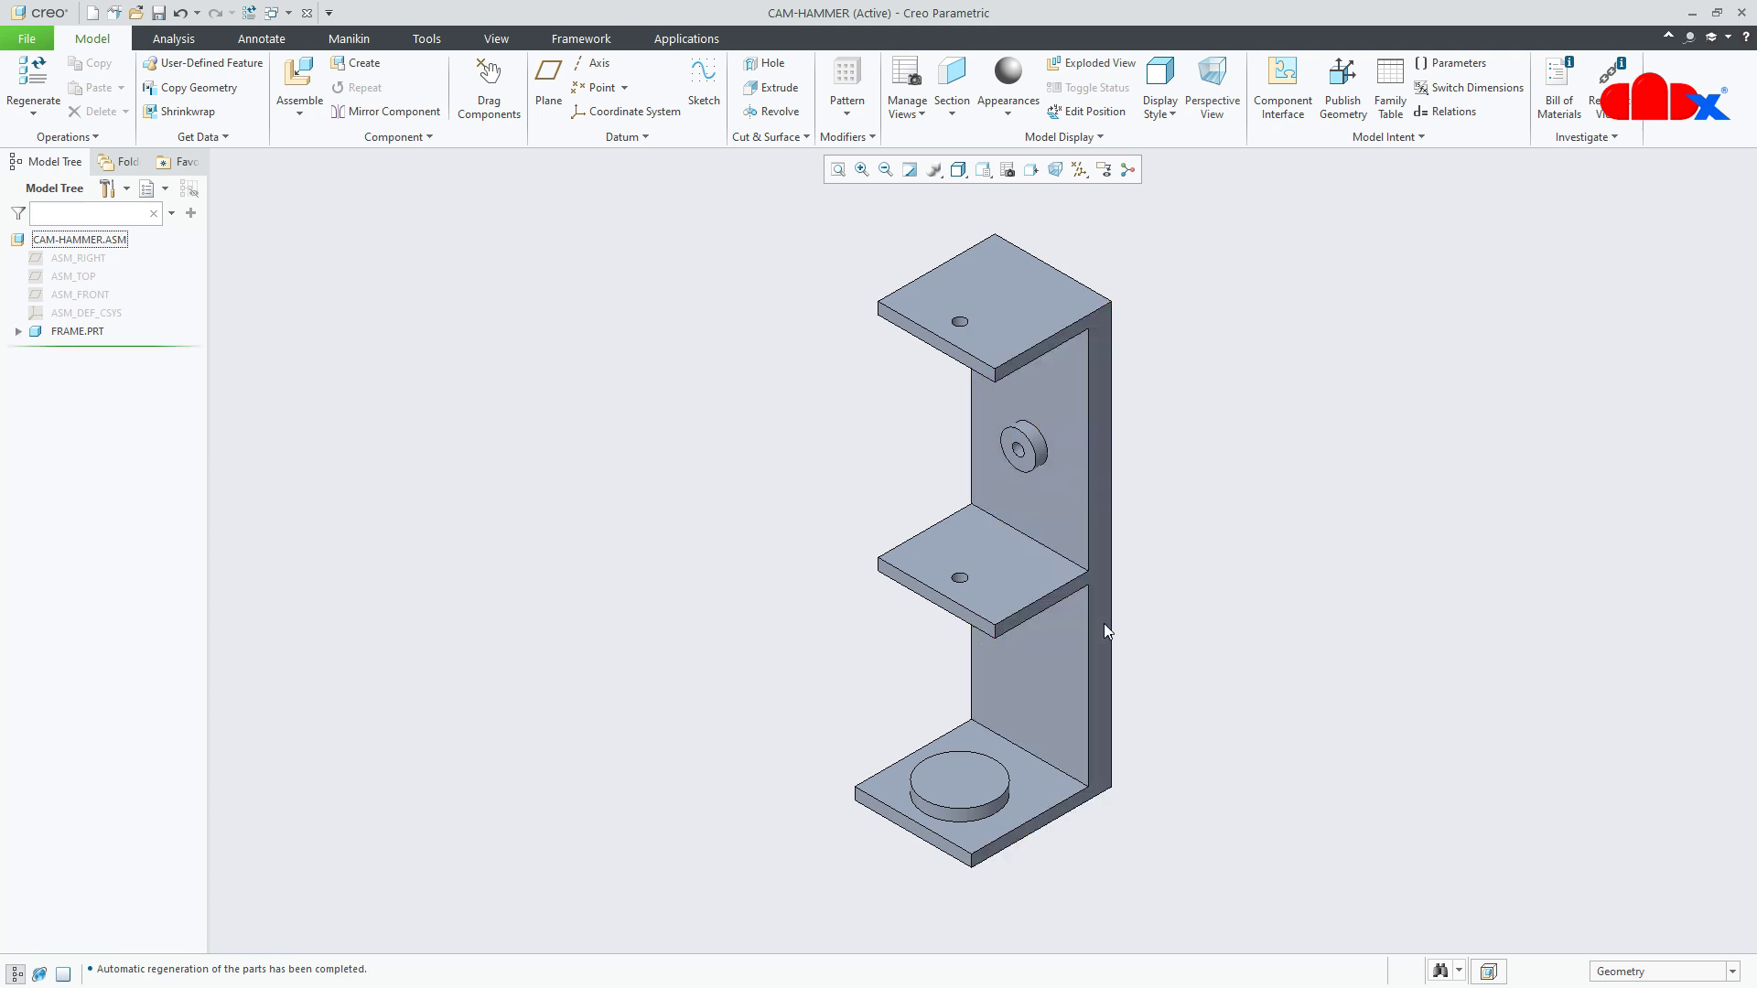
# - Create a solid part named hammer from cadx_mmks_solid_template.prt and place it in the assembly with the Default constraint
pyautogui.click(355, 66)
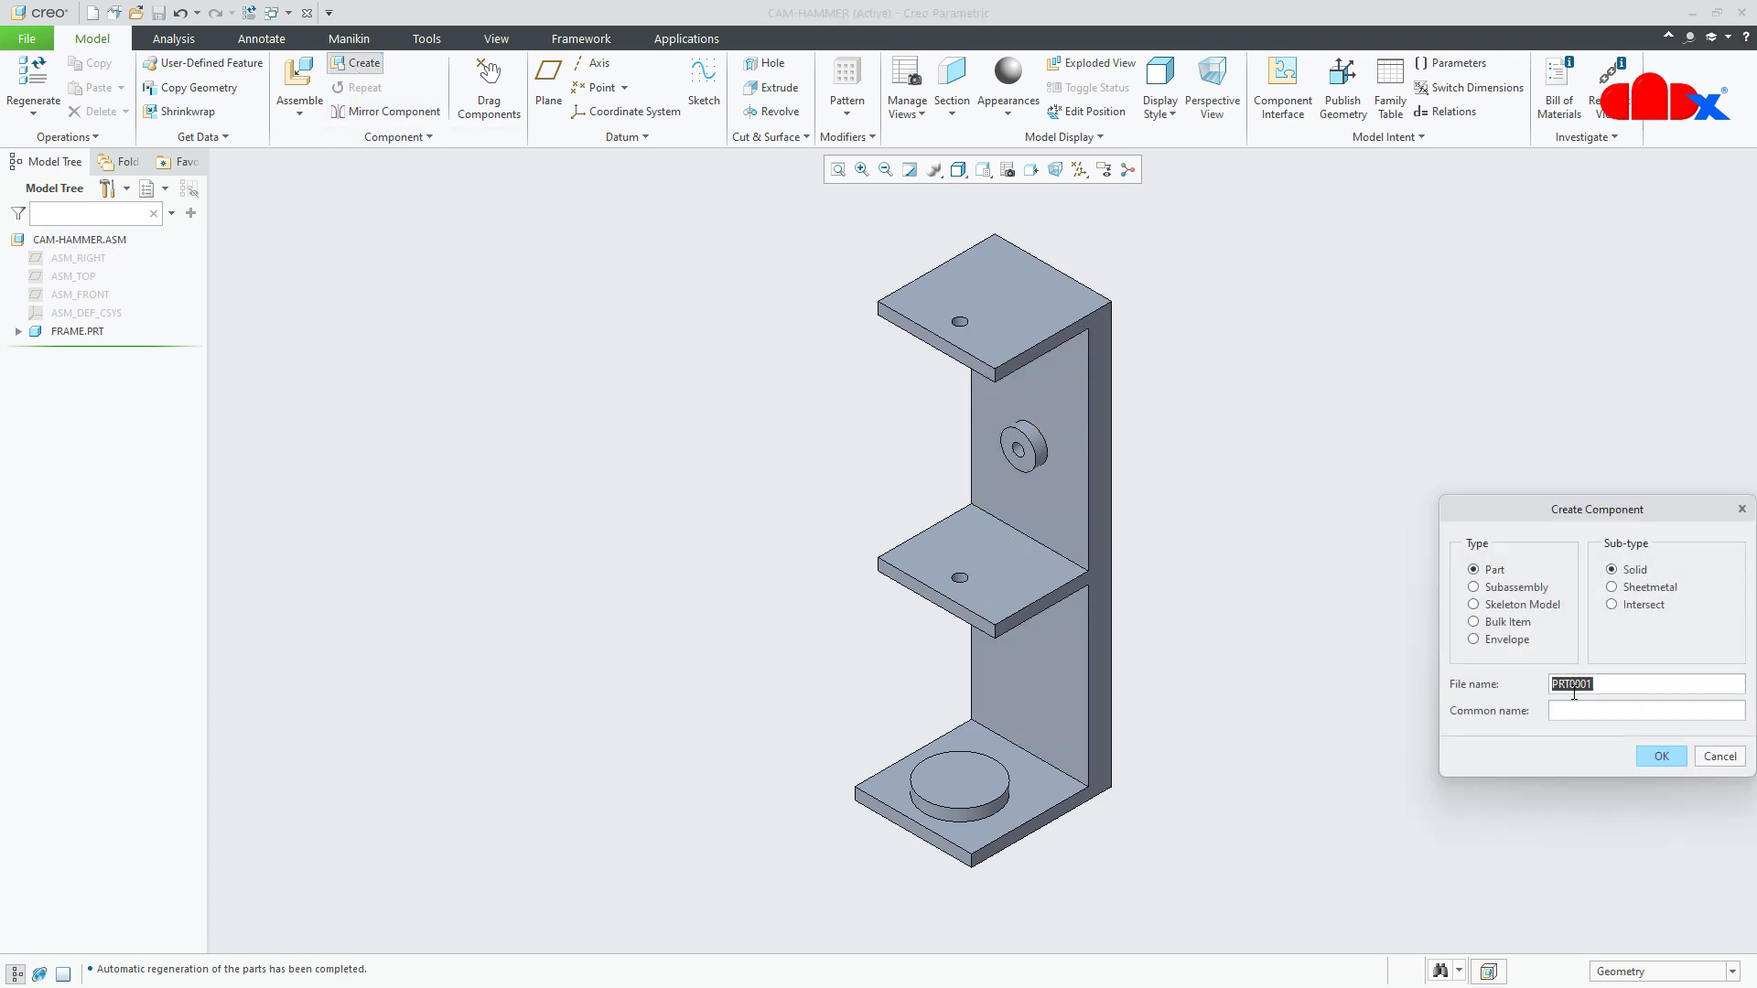
pyautogui.write('hammer')
pyautogui.click(1653, 759)
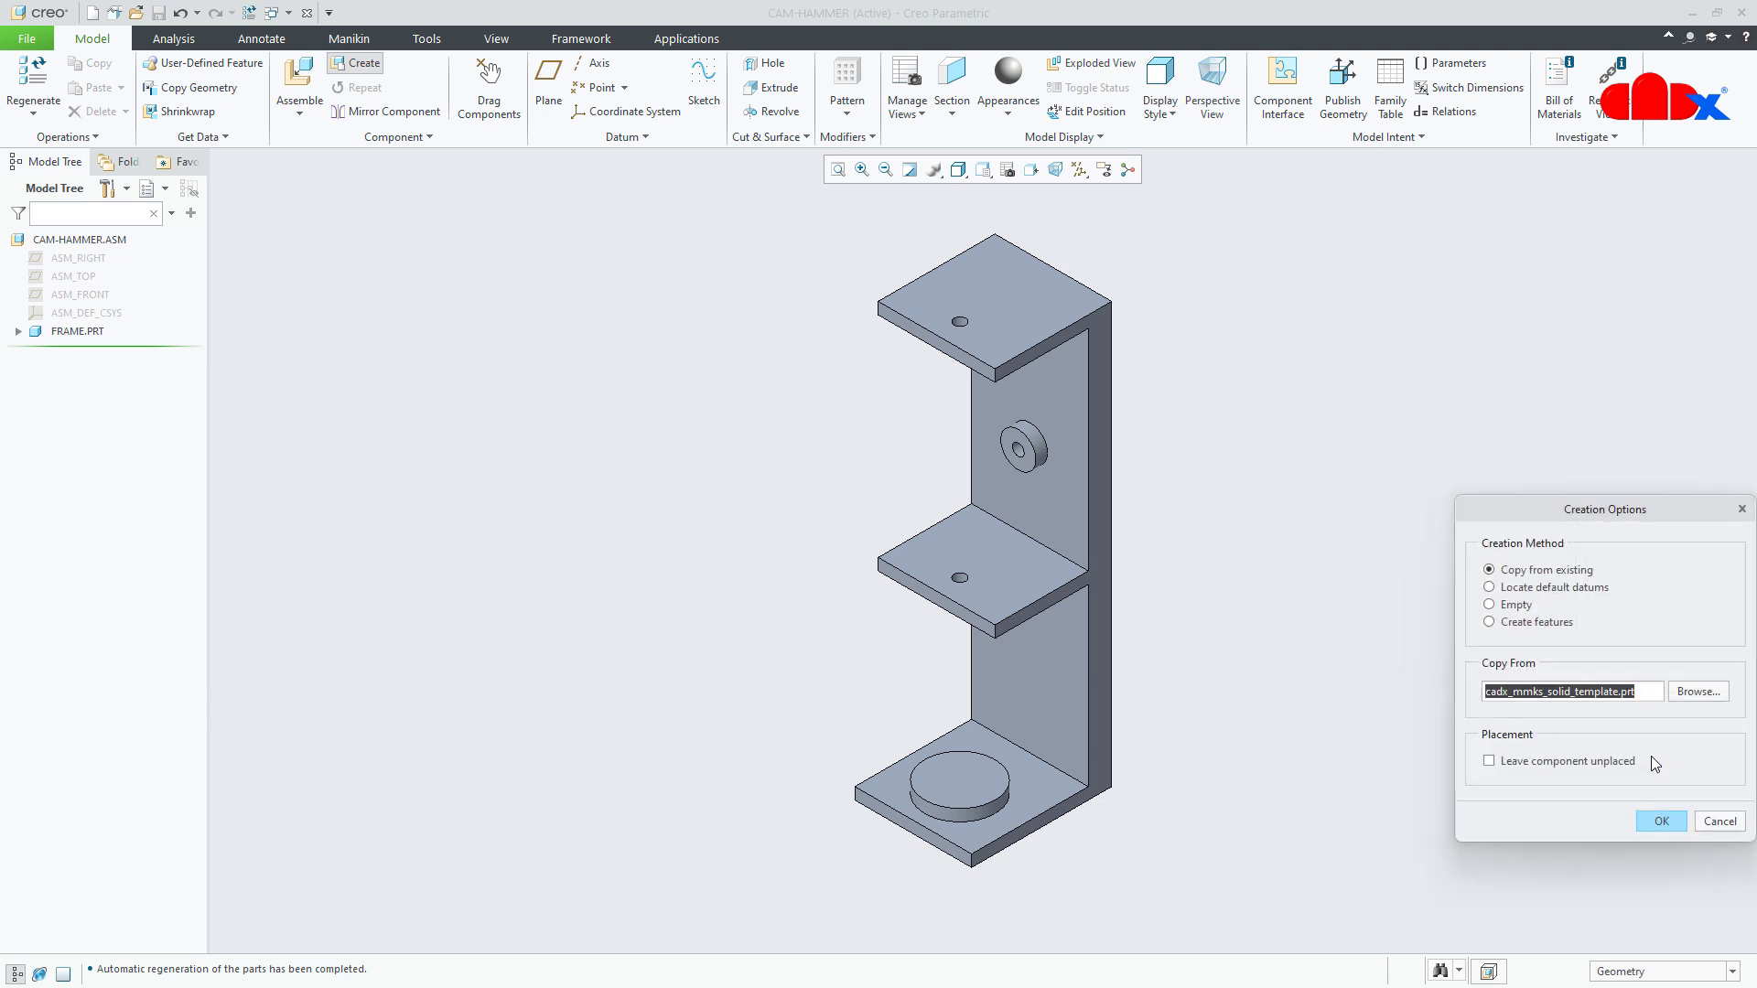
pyautogui.click(1660, 821)
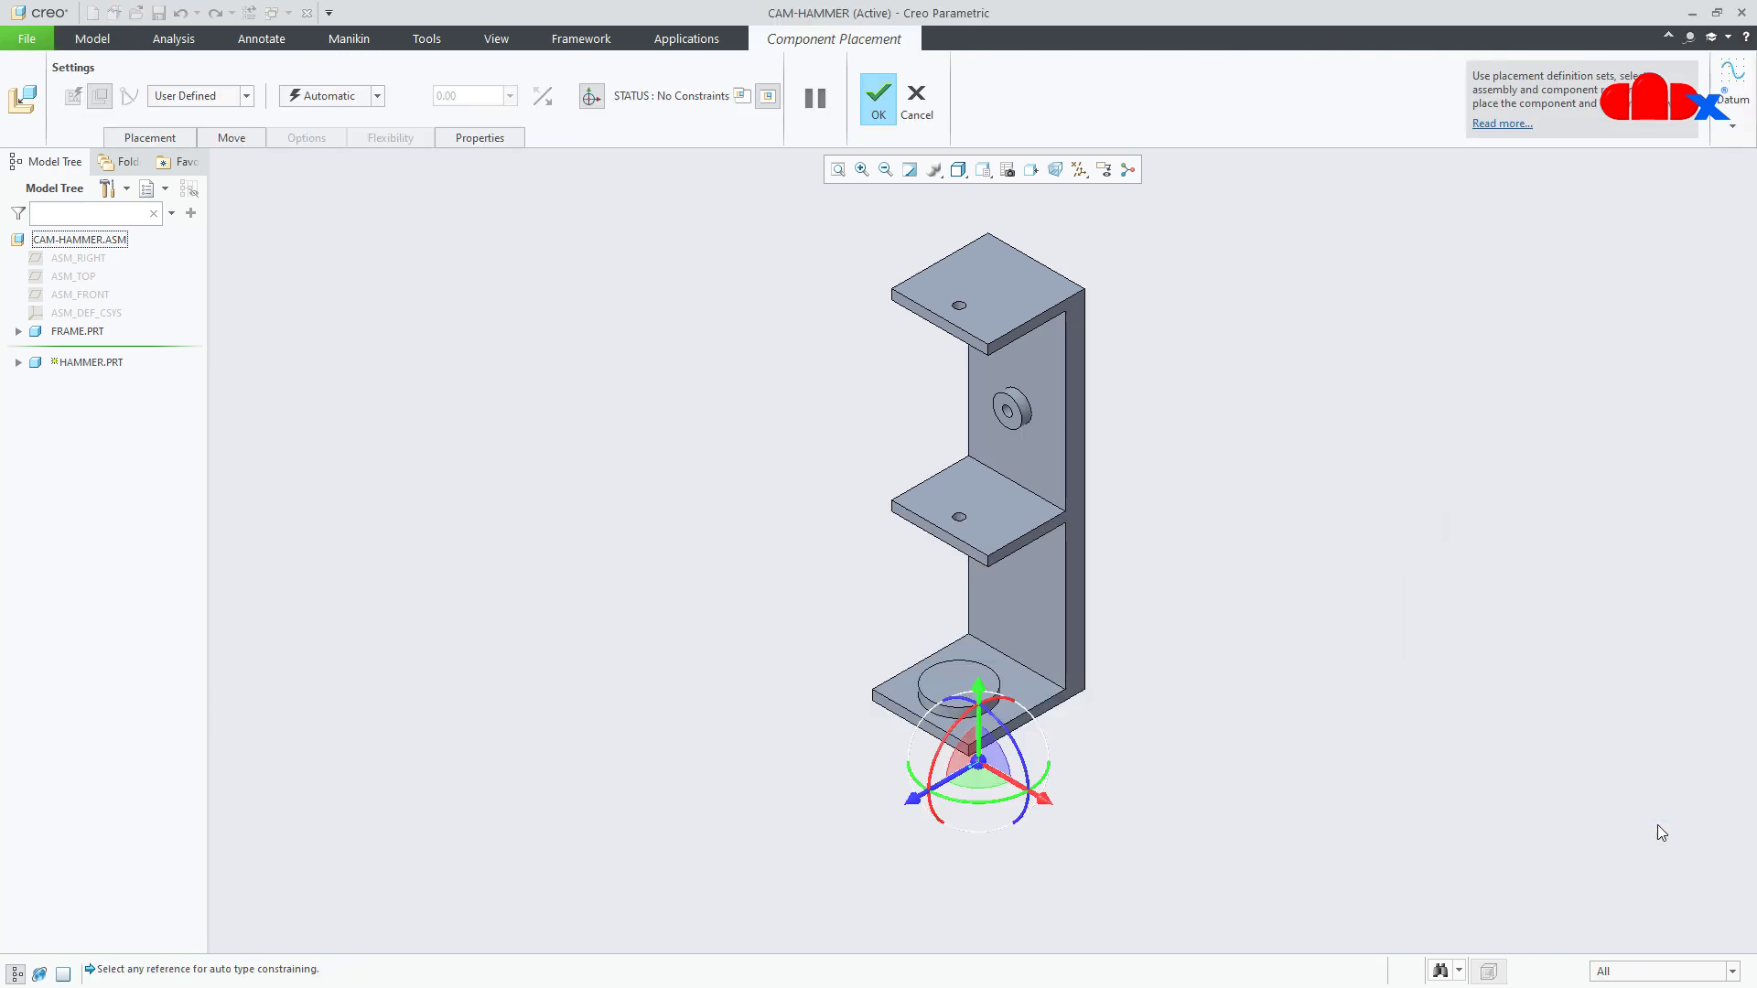
pyautogui.click(324, 101)
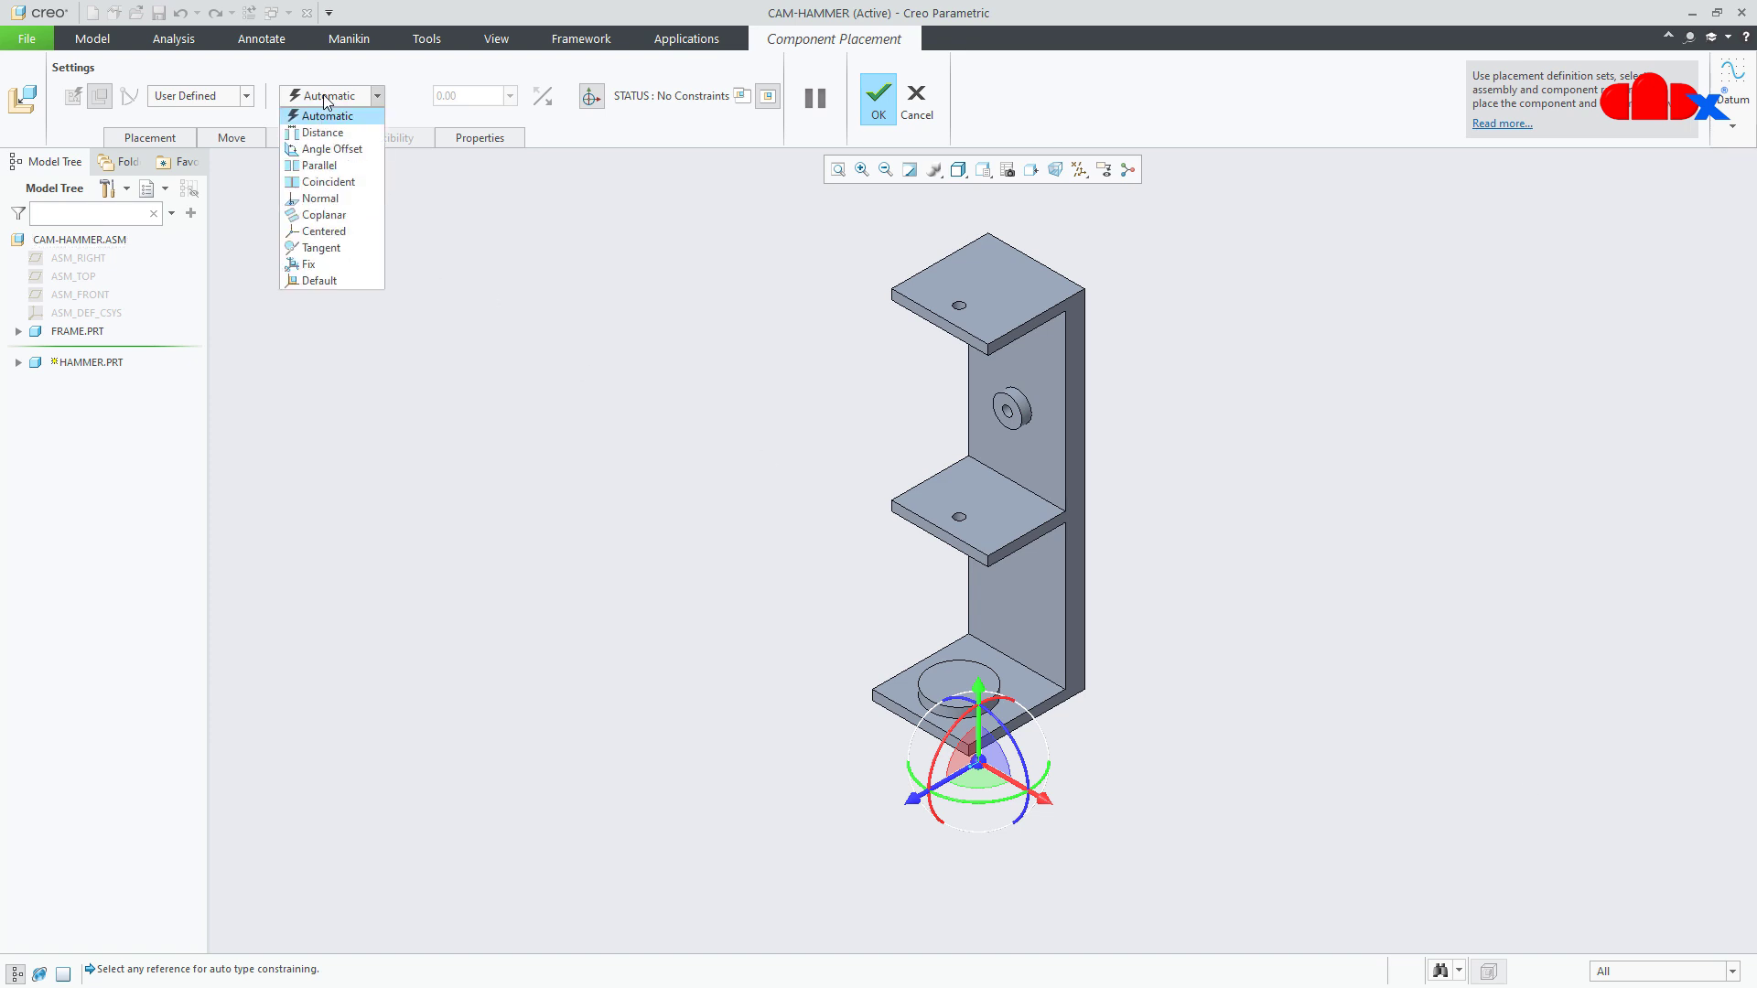
pyautogui.click(320, 281)
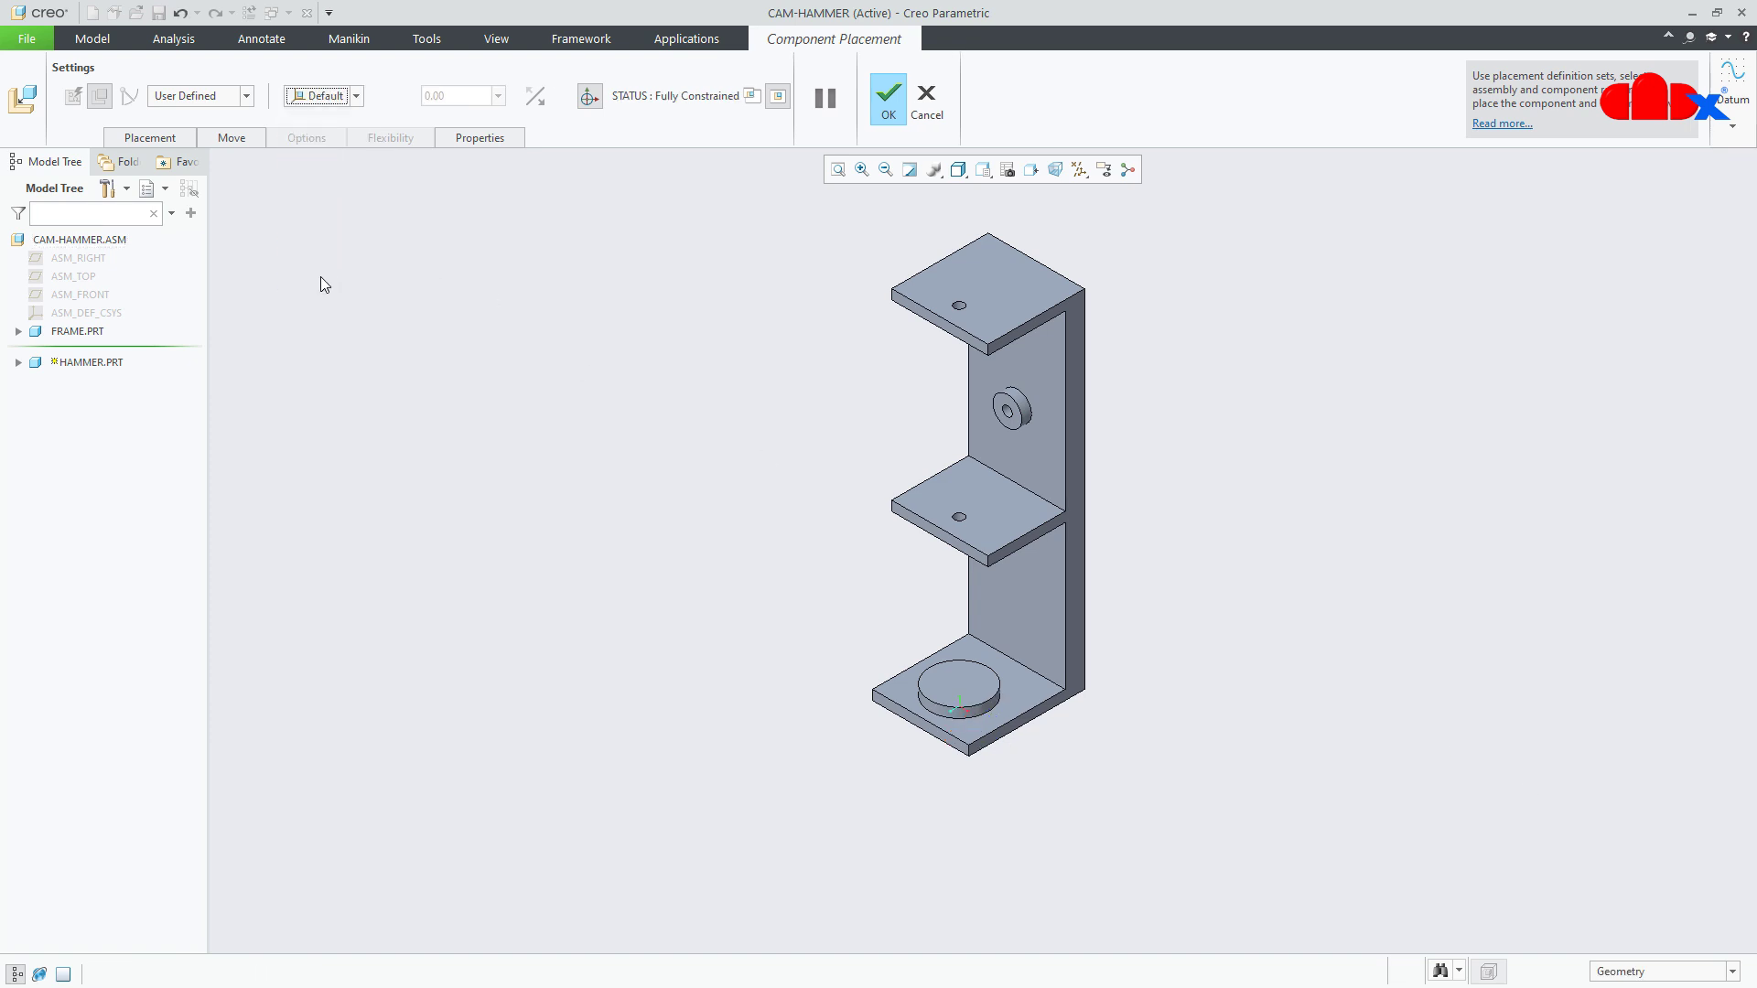
pyautogui.click(874, 89)
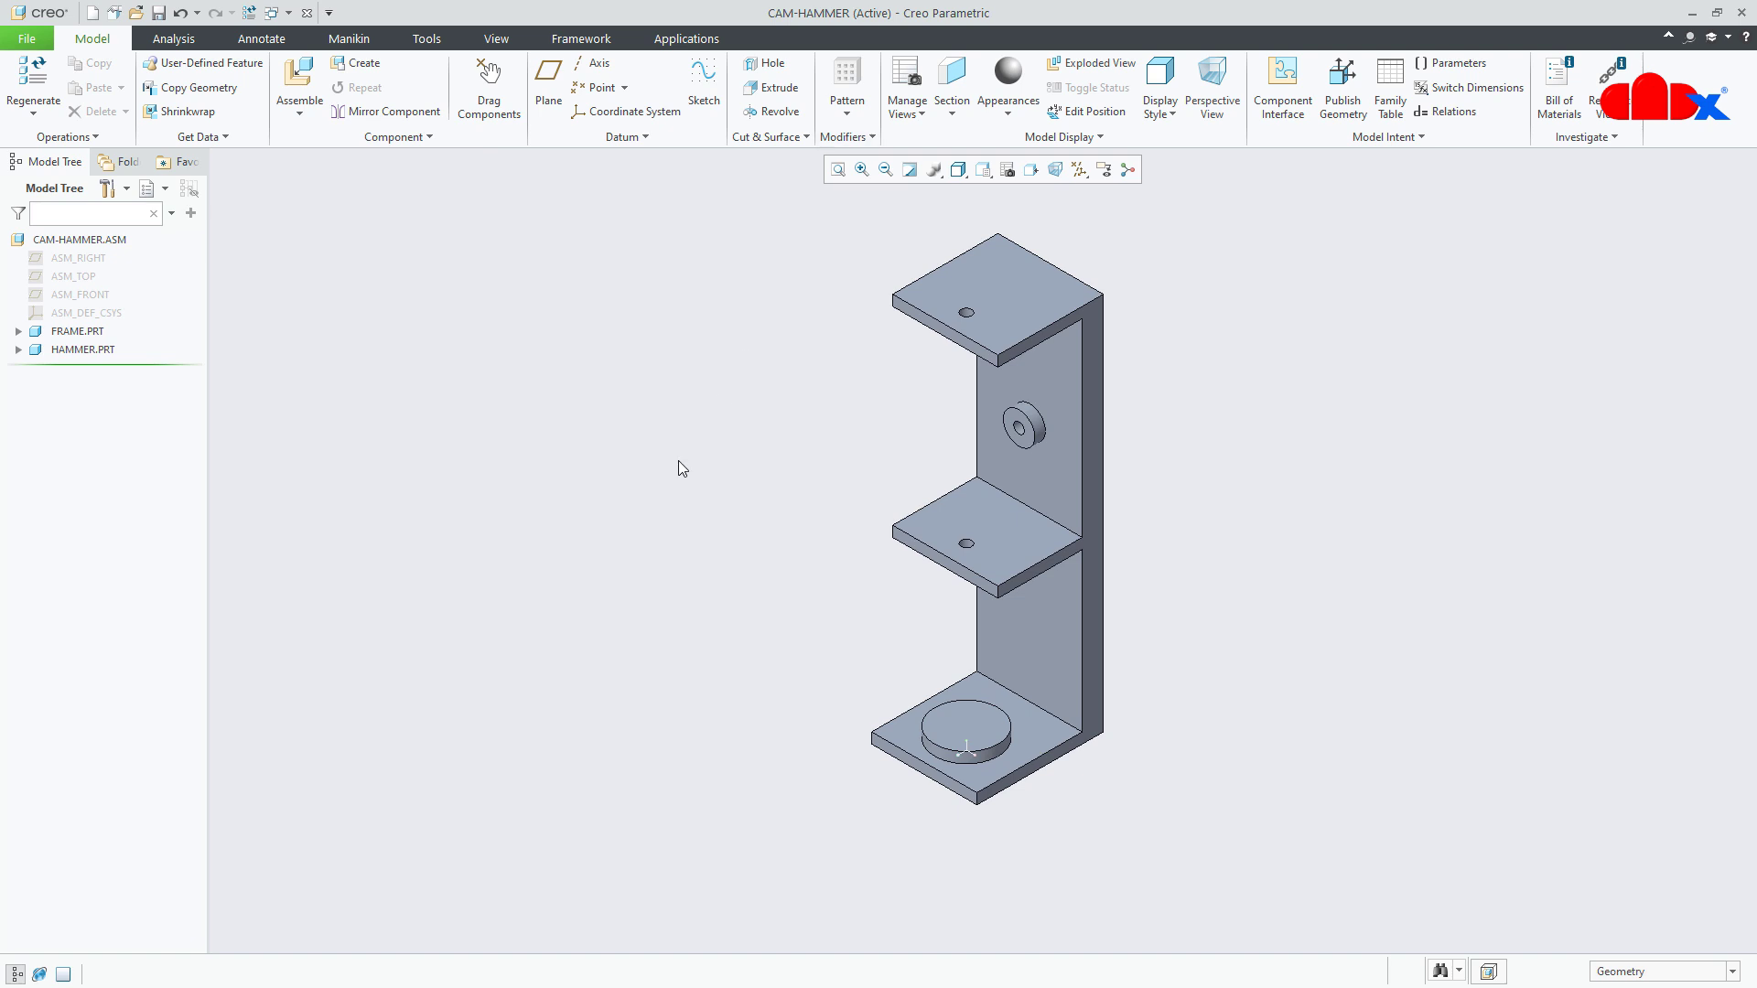
# - Activate the hammer part and turn on the display of all datum types
pyautogui.click(105, 353)
pyautogui.click(94, 265)
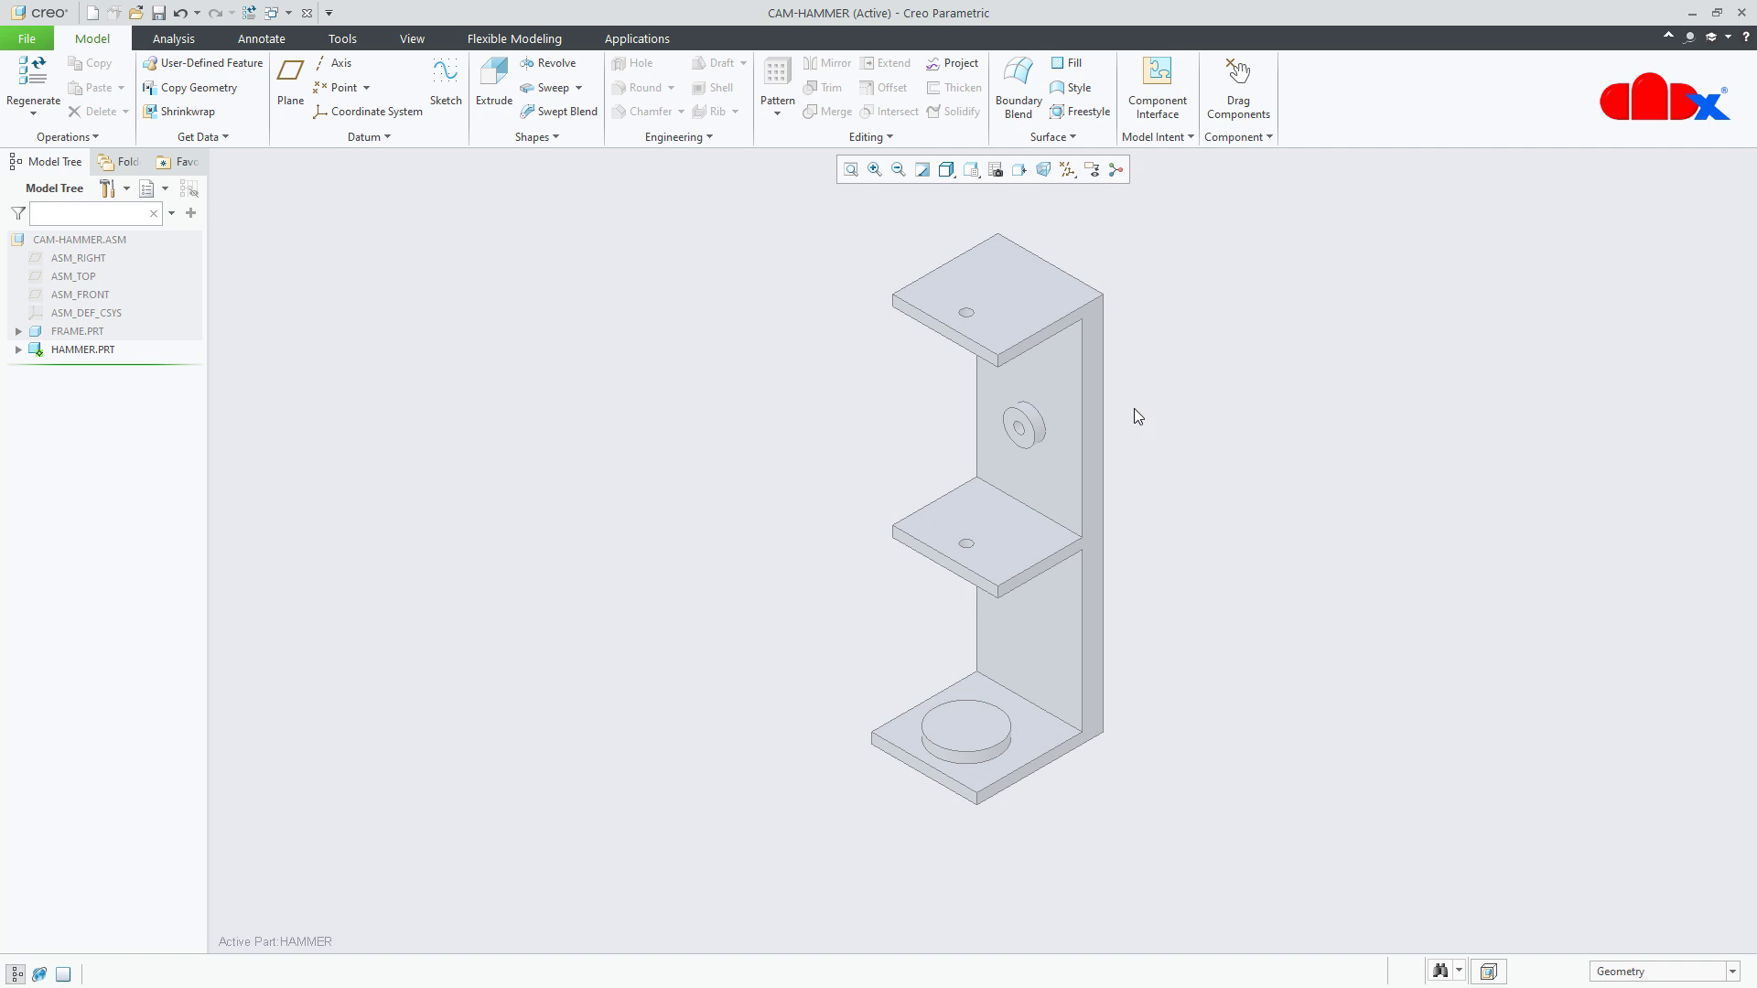
pyautogui.click(1063, 176)
pyautogui.click(1068, 193)
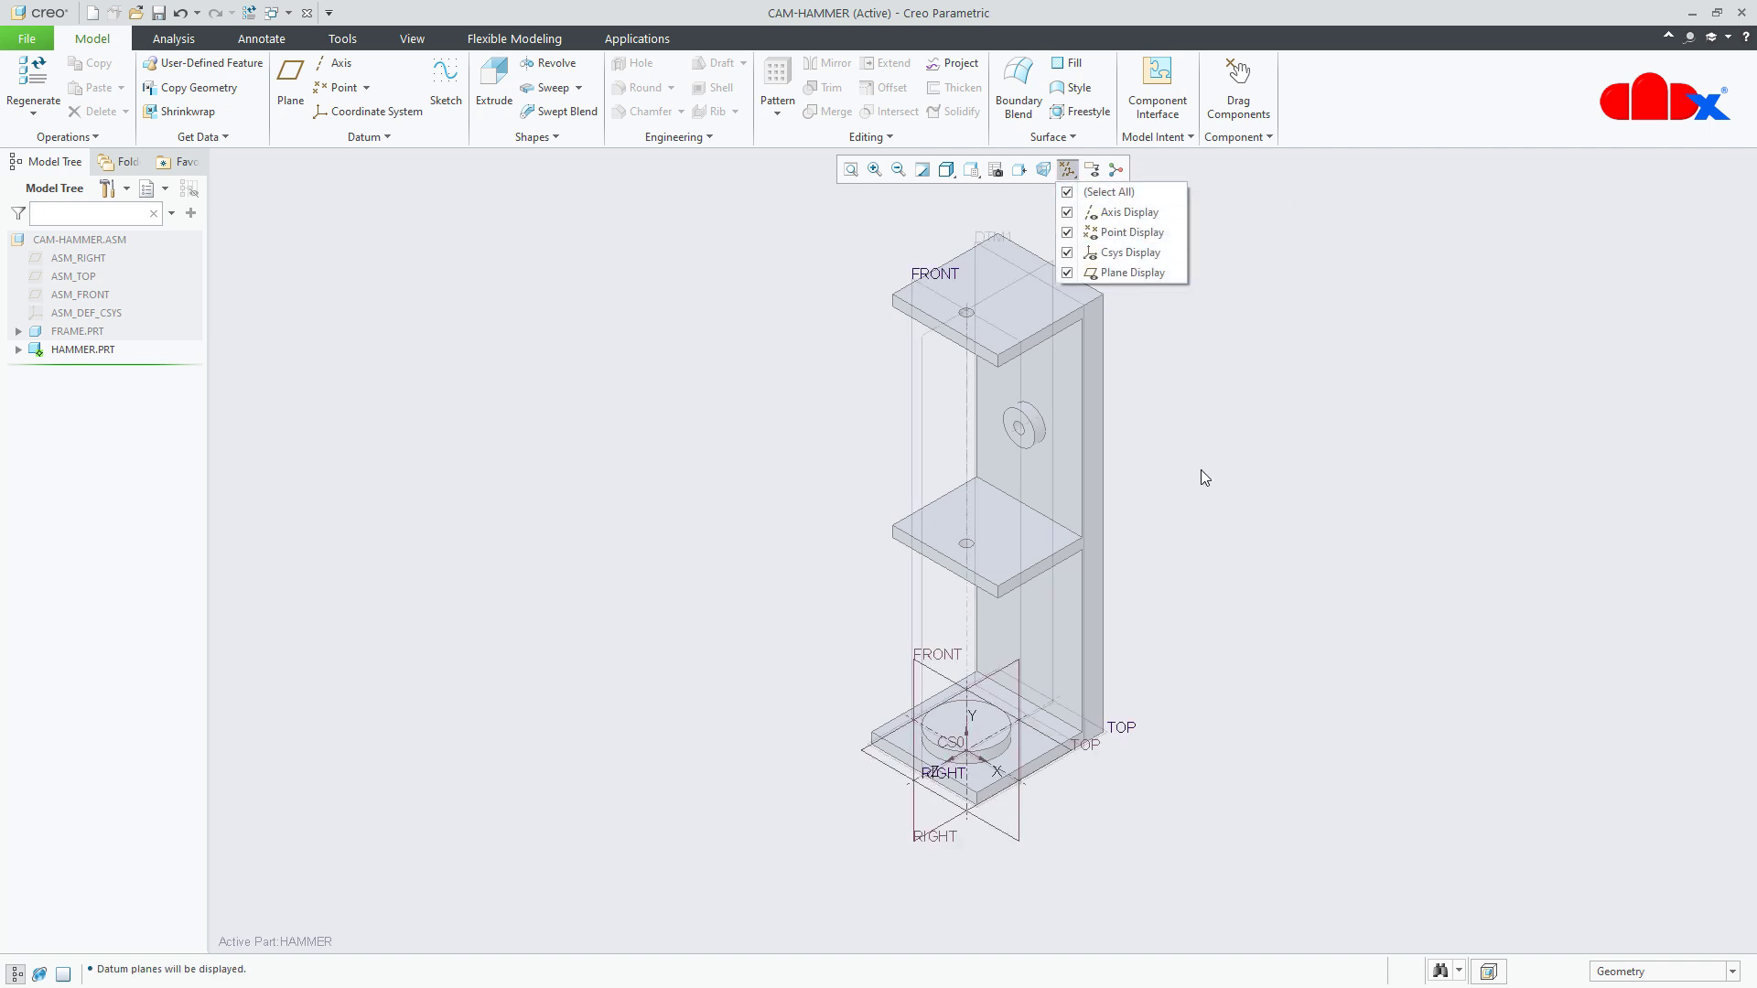
# - Hide the frame part's datum planes, axes and coordinate system, from RIGHT through DTM1
pyautogui.click(18, 333)
pyautogui.click(71, 372)
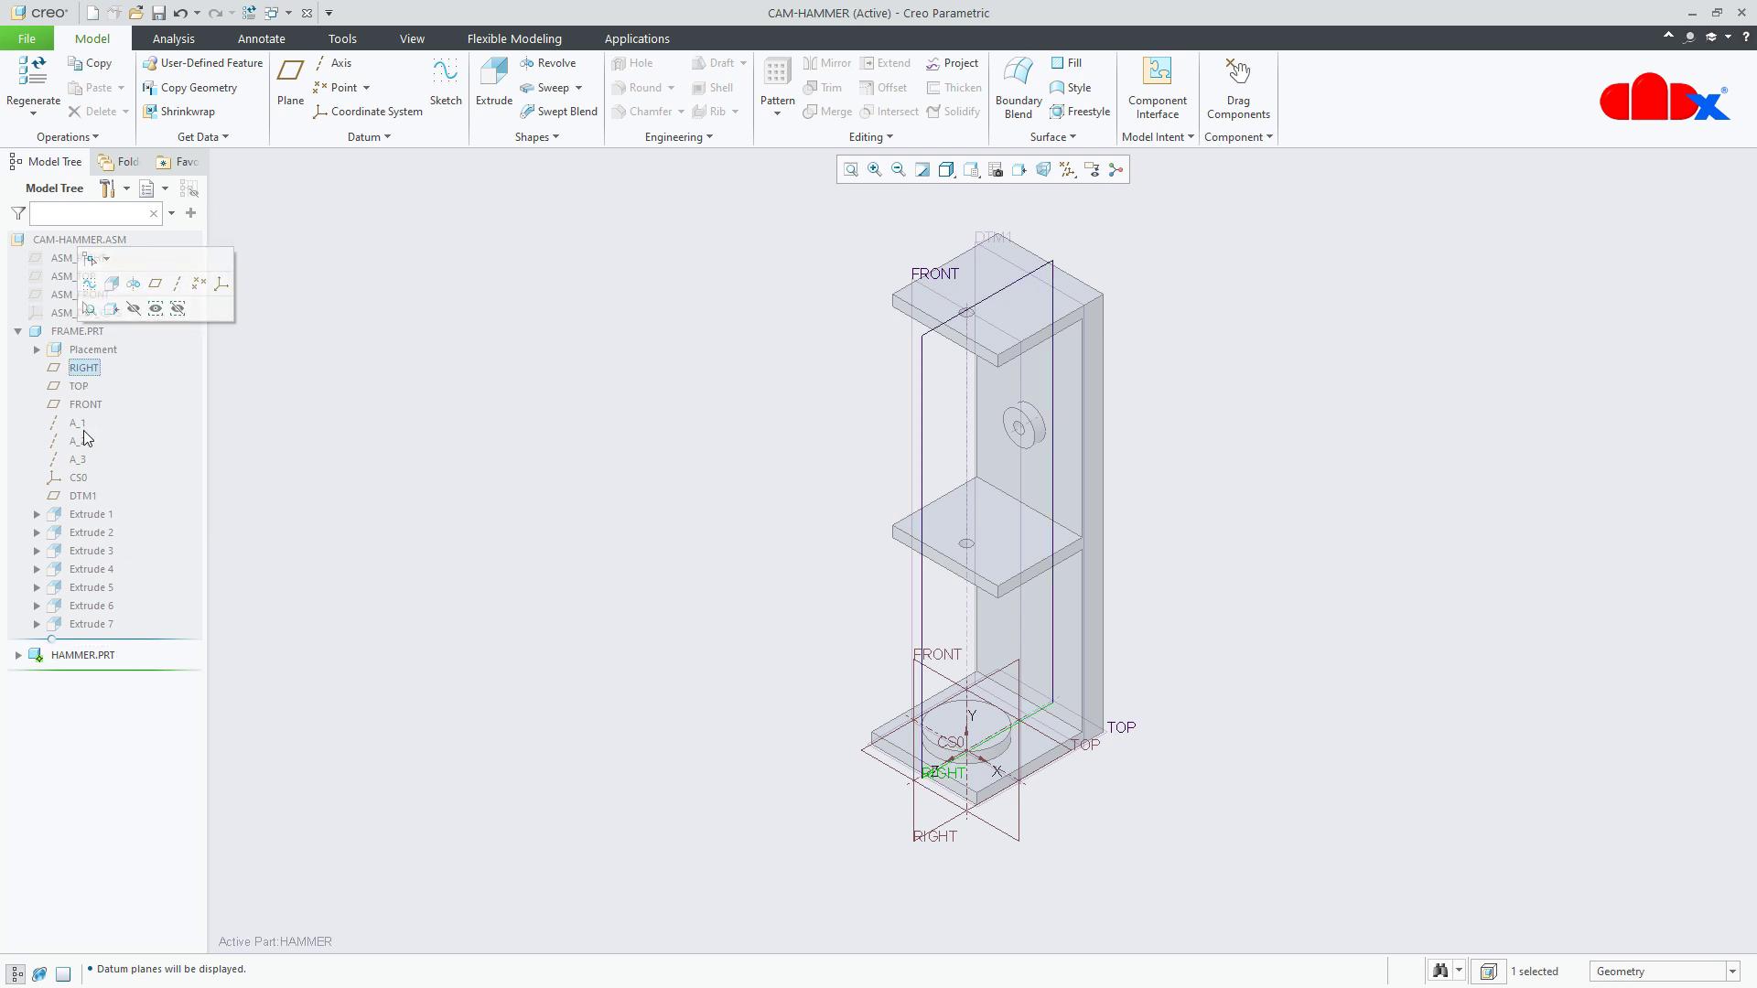
pyautogui.keyDown('shift'); pyautogui.click(81, 499); pyautogui.keyUp('shift')
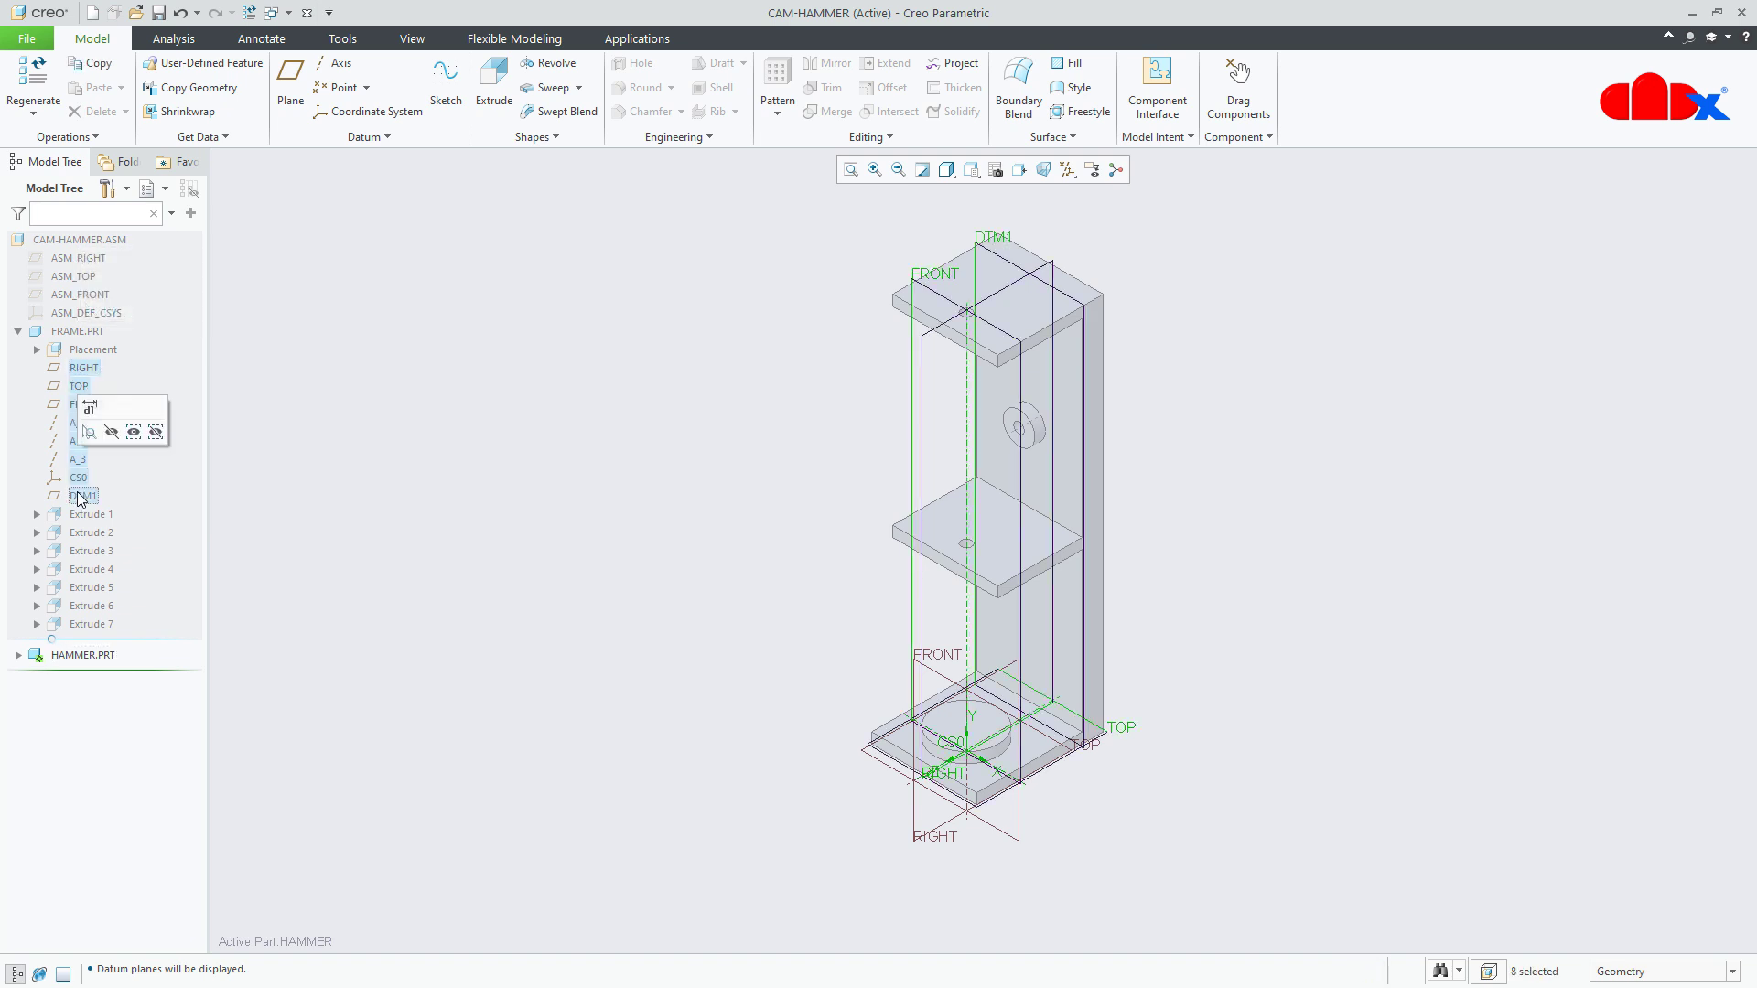
pyautogui.click(110, 432)
pyautogui.moveTo(1208, 627); pyautogui.dragTo(1269, 642, button='middle')
pyautogui.moveTo(908, 870); pyautogui.dragTo(894, 678, button='middle')
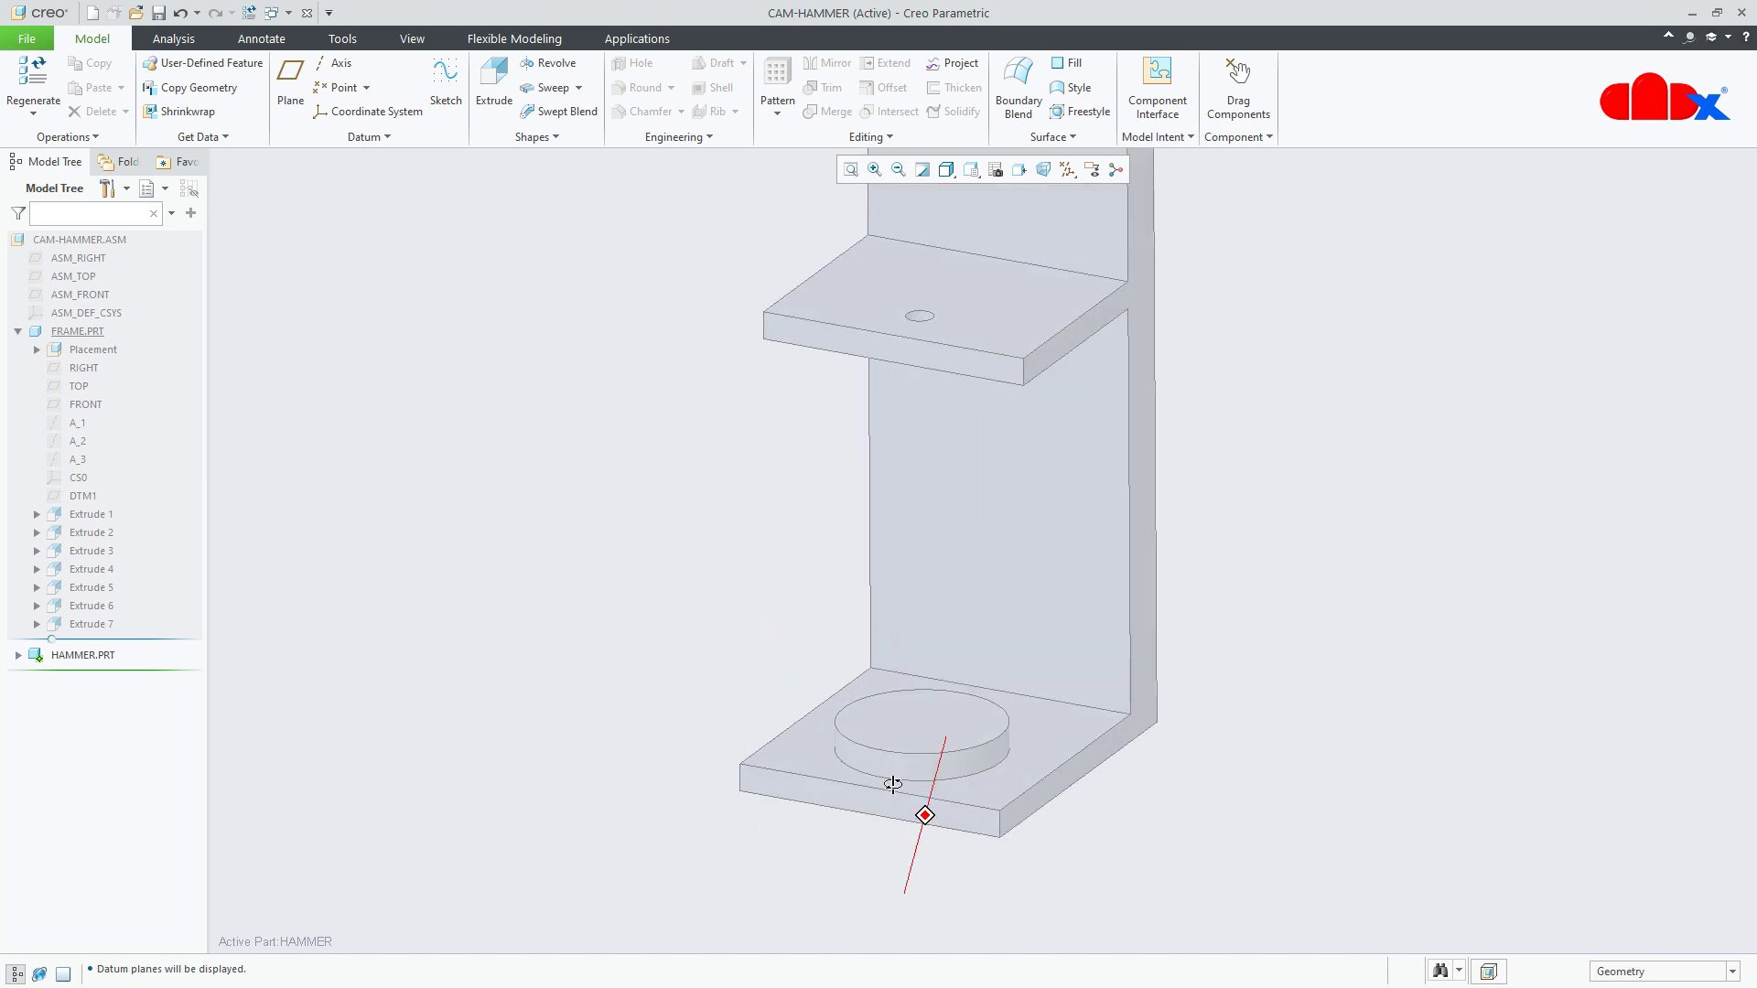
# - Limit the datum display to planes only
pyautogui.click(1067, 170)
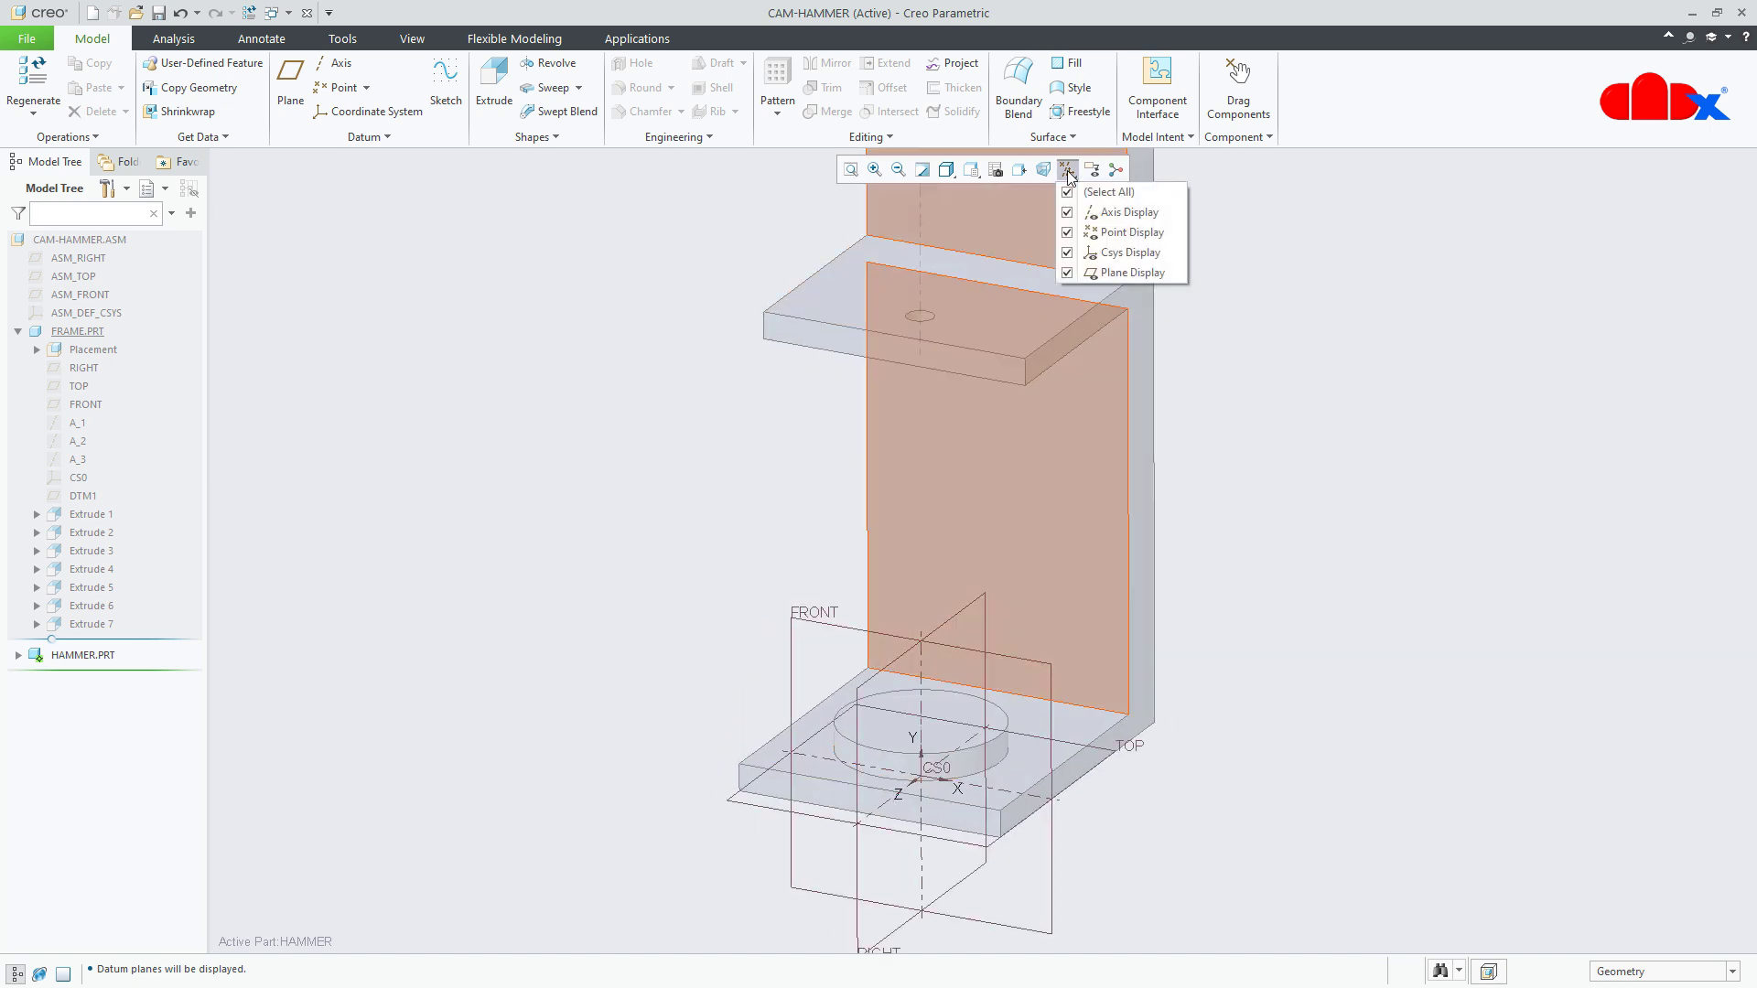
pyautogui.click(1077, 194)
pyautogui.click(1069, 273)
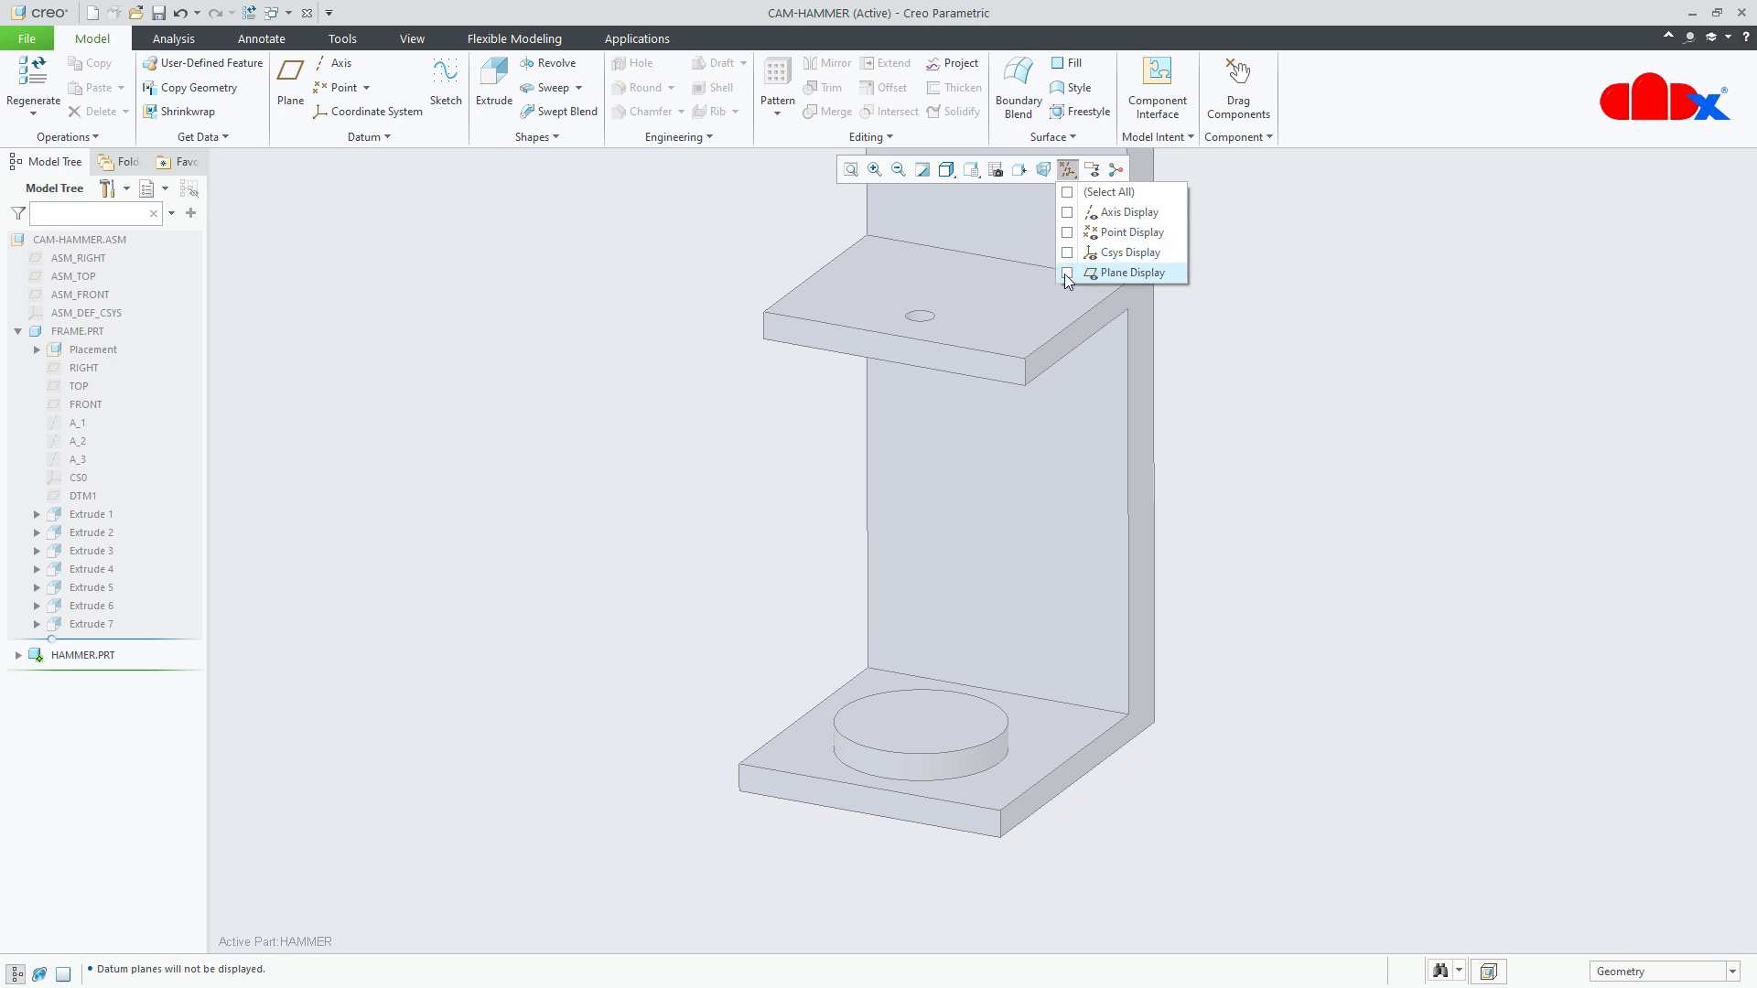
# - Start a Revolve sketch on the hammer's FRONT plane and orient the view parallel to the sketch plane
pyautogui.scroll(-3, 1287, 549)
pyautogui.moveTo(1260, 569); pyautogui.dragTo(1262, 780, button='middle')
pyautogui.scroll(-3, 1218, 742)
pyautogui.moveTo(1188, 702); pyautogui.dragTo(1090, 619, button='middle')
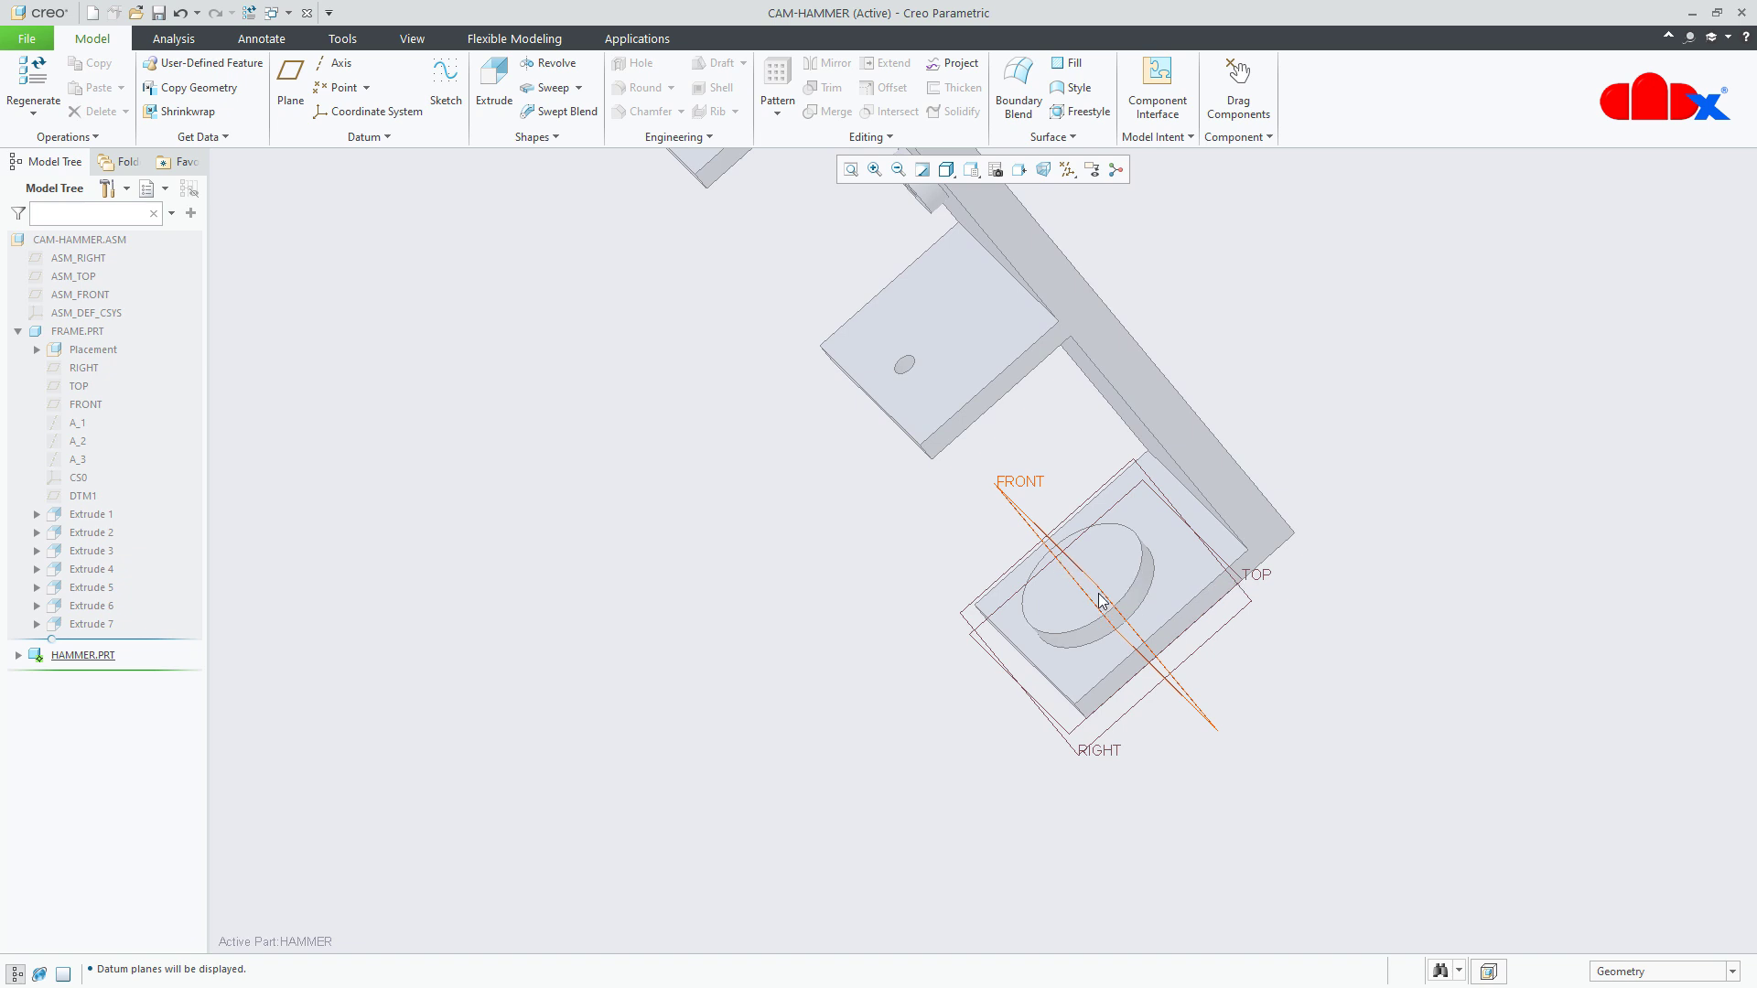
pyautogui.moveTo(1418, 798); pyautogui.dragTo(1236, 812, button='middle')
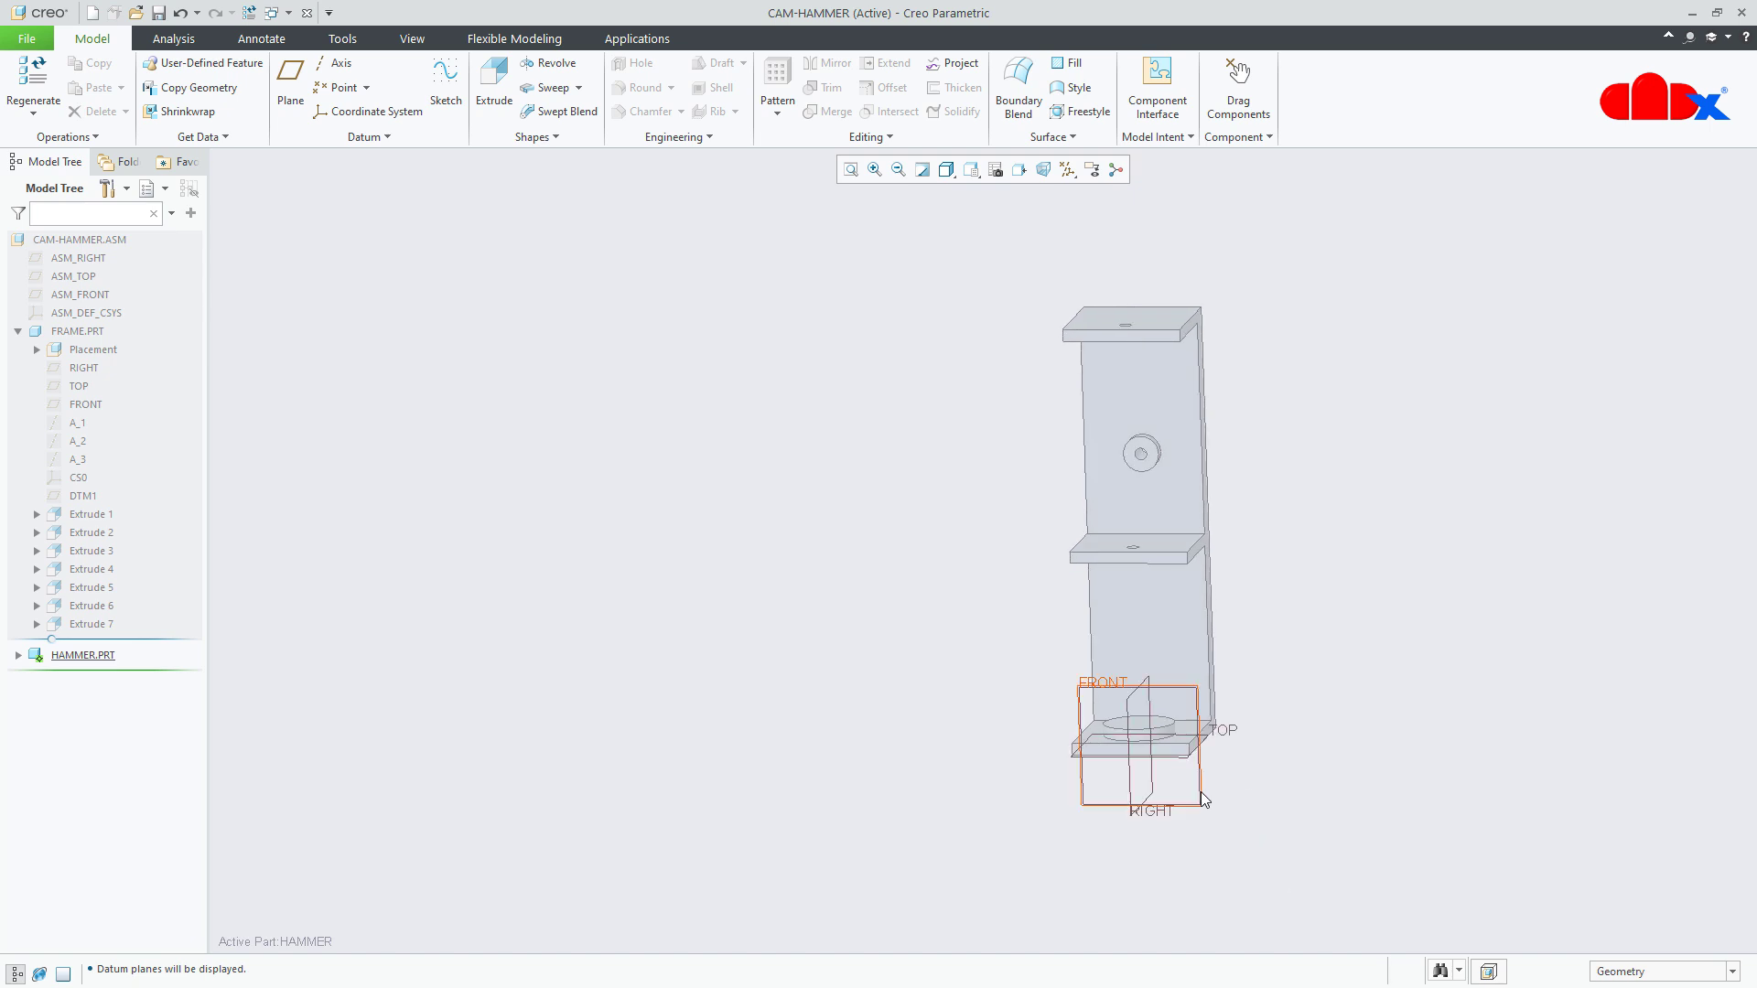
pyautogui.click(1199, 799)
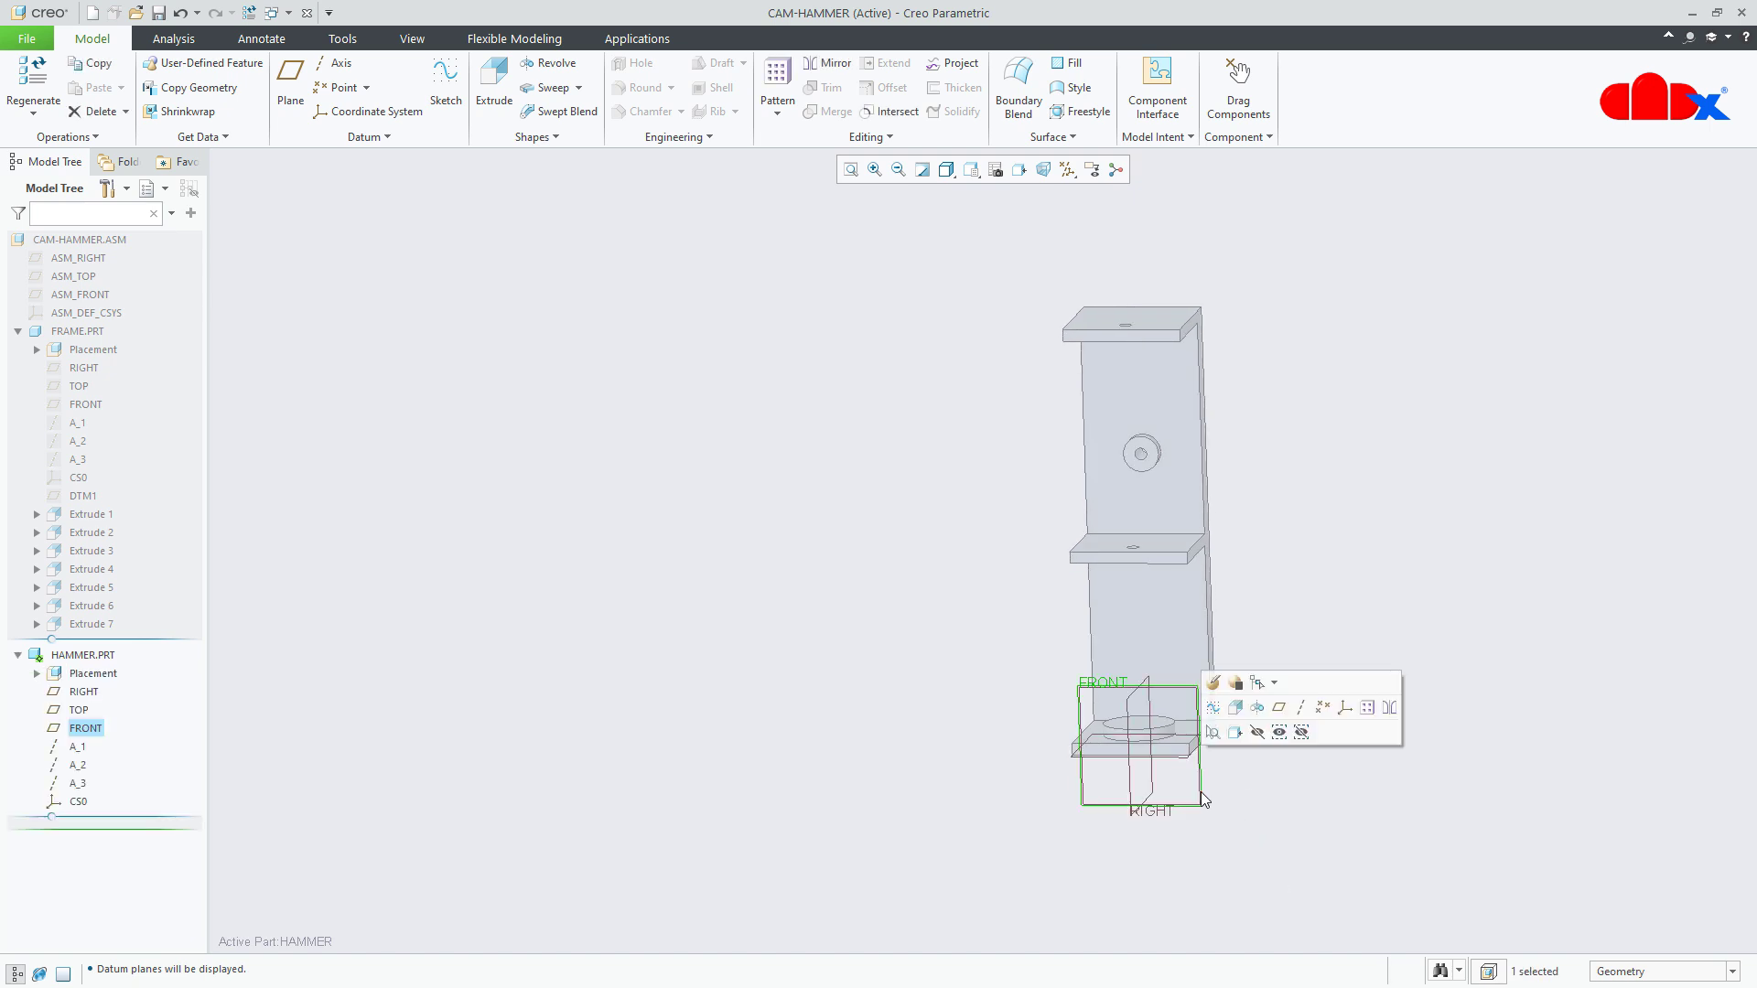
pyautogui.click(548, 63)
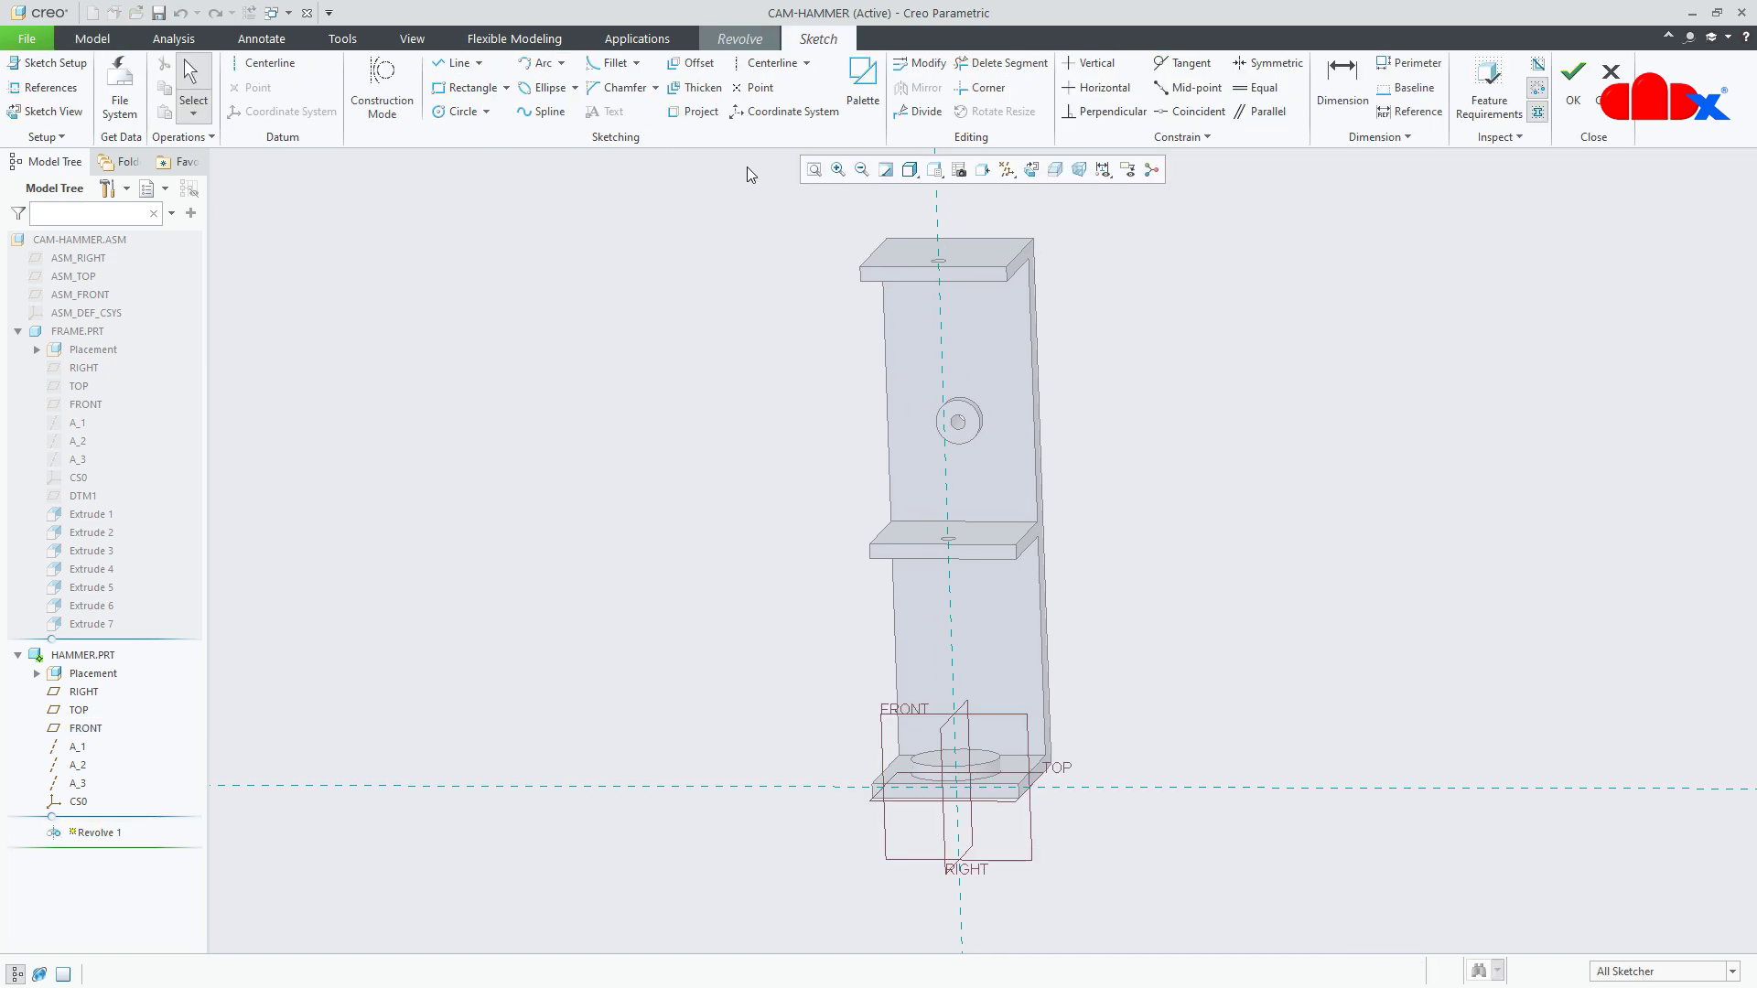
pyautogui.click(1032, 170)
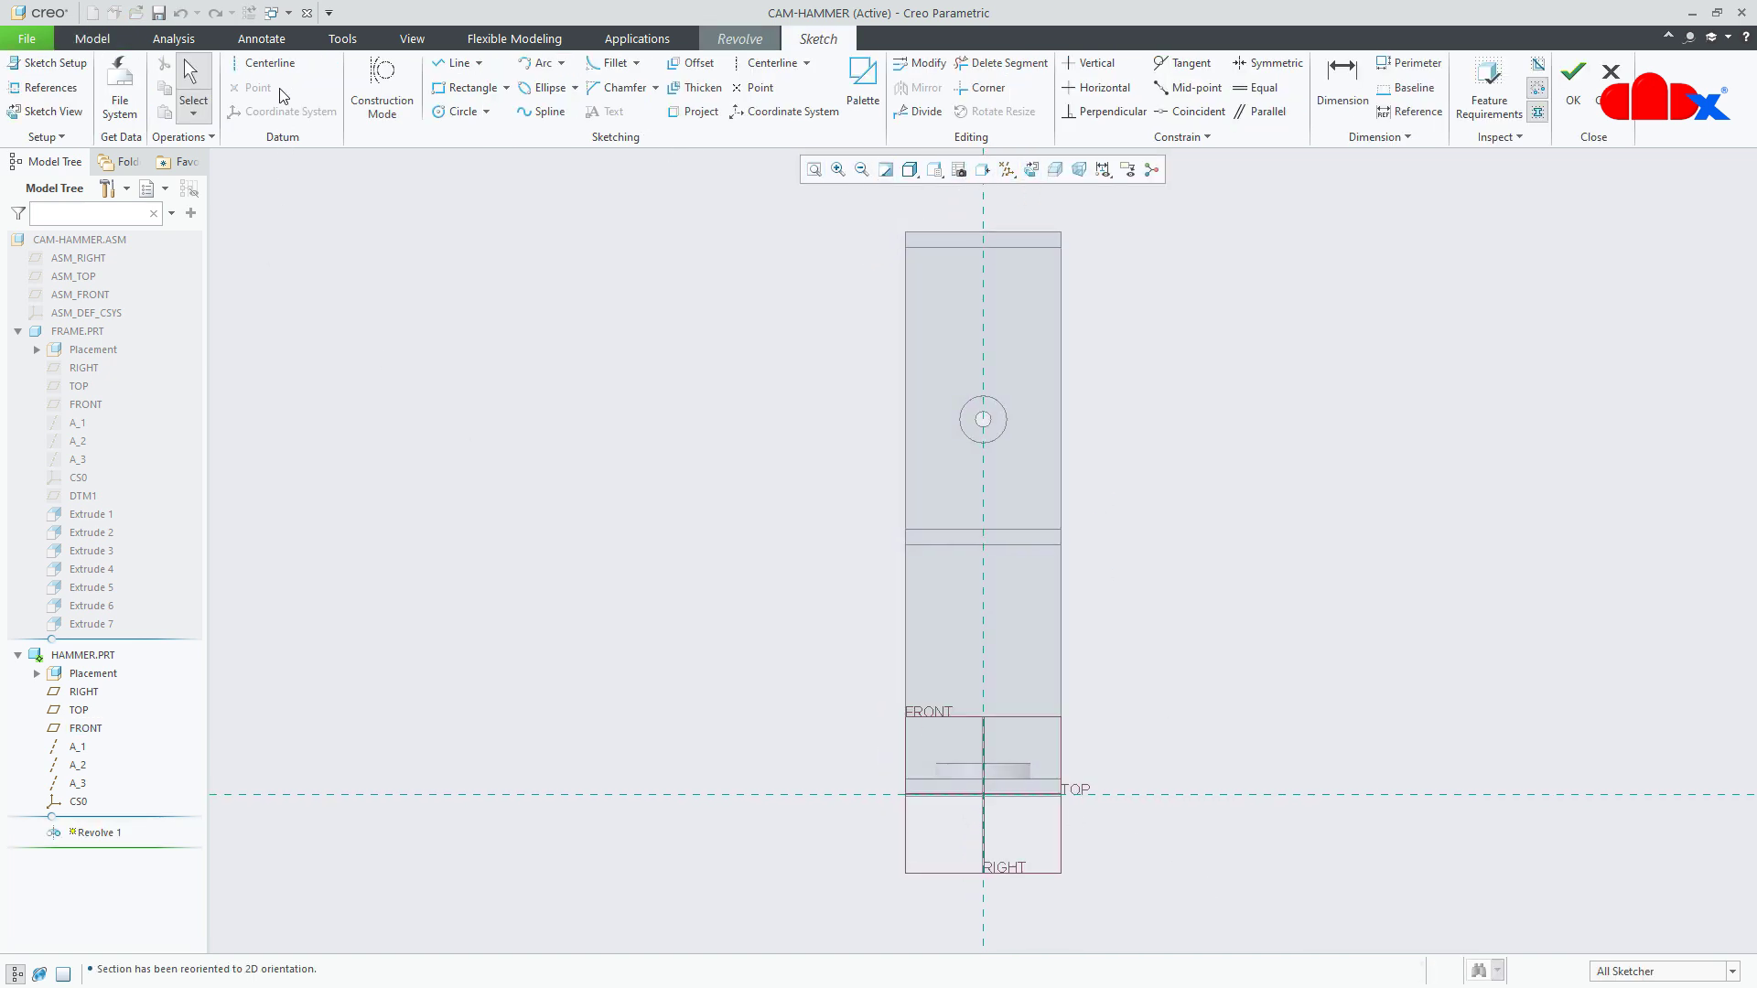
# - Draw a vertical centreline along the sketch's vertical reference as the revolve axis, and turn off datum plane display
pyautogui.click(266, 63)
pyautogui.click(982, 320)
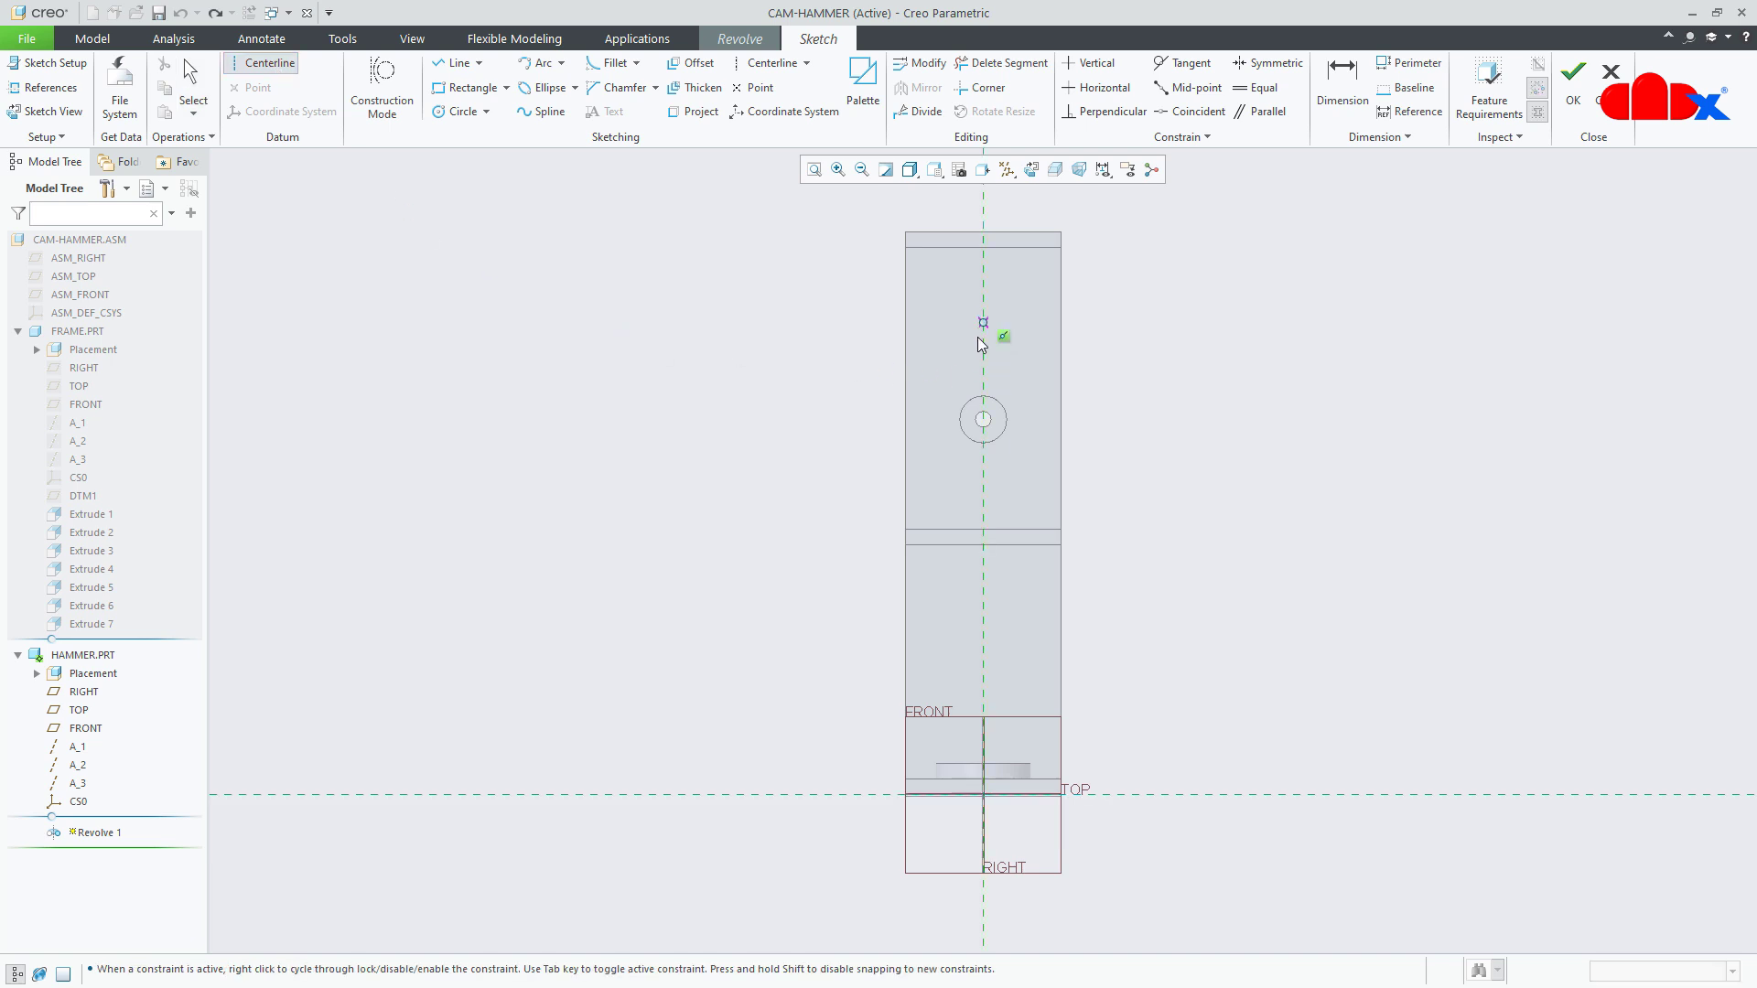
pyautogui.click(988, 482)
pyautogui.middleClick(1306, 544)
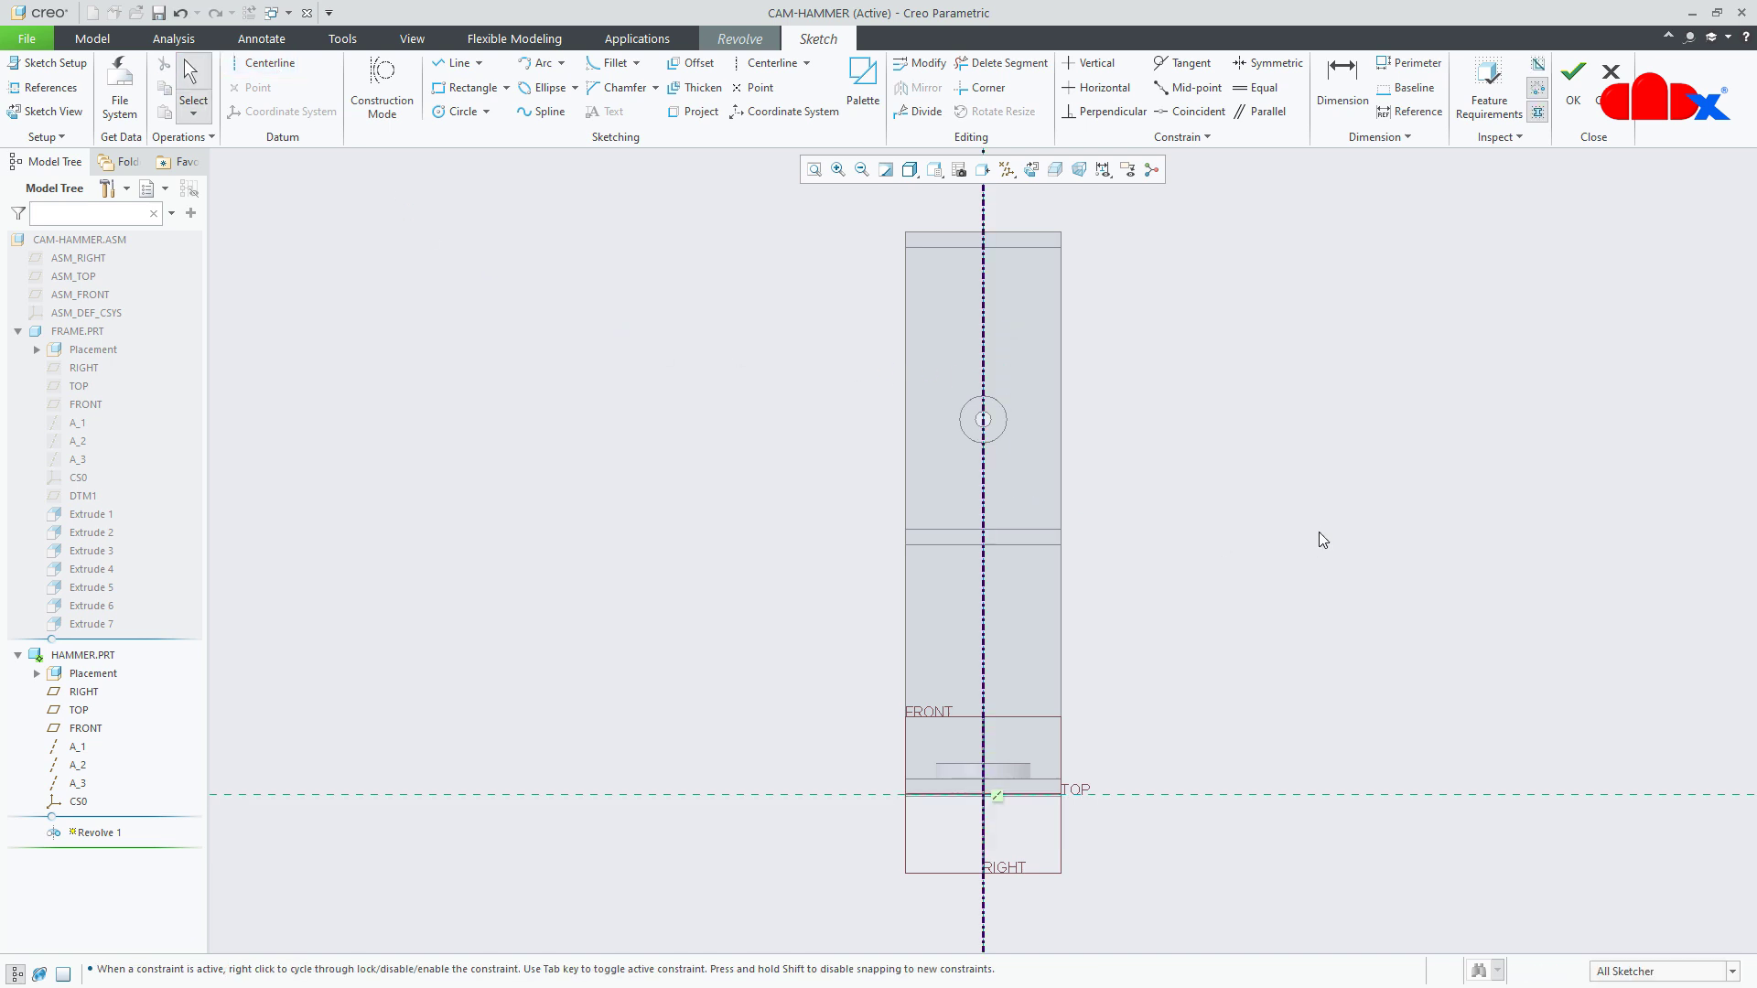
pyautogui.click(1029, 171)
pyautogui.click(1043, 277)
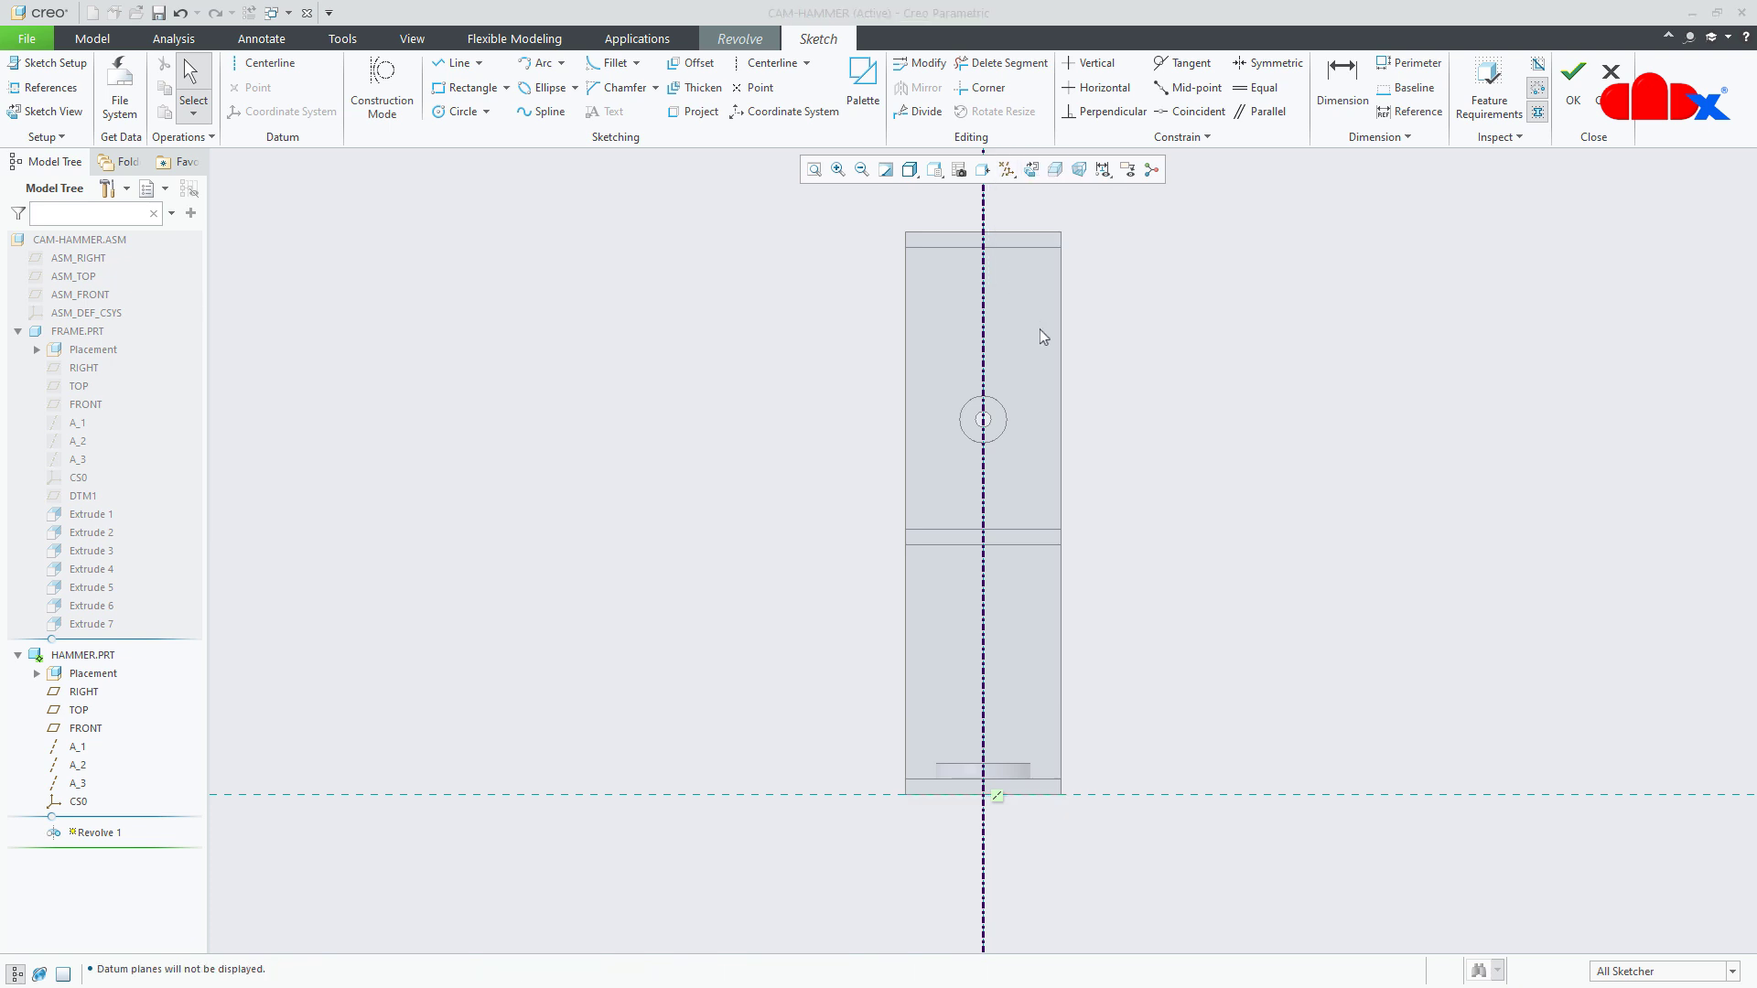
# - Draw the tapered hammer head outline with lines from the centreline on the raised disc's top face, about 40.5 base and 25.7 top diameter
pyautogui.rightClick(1230, 677)
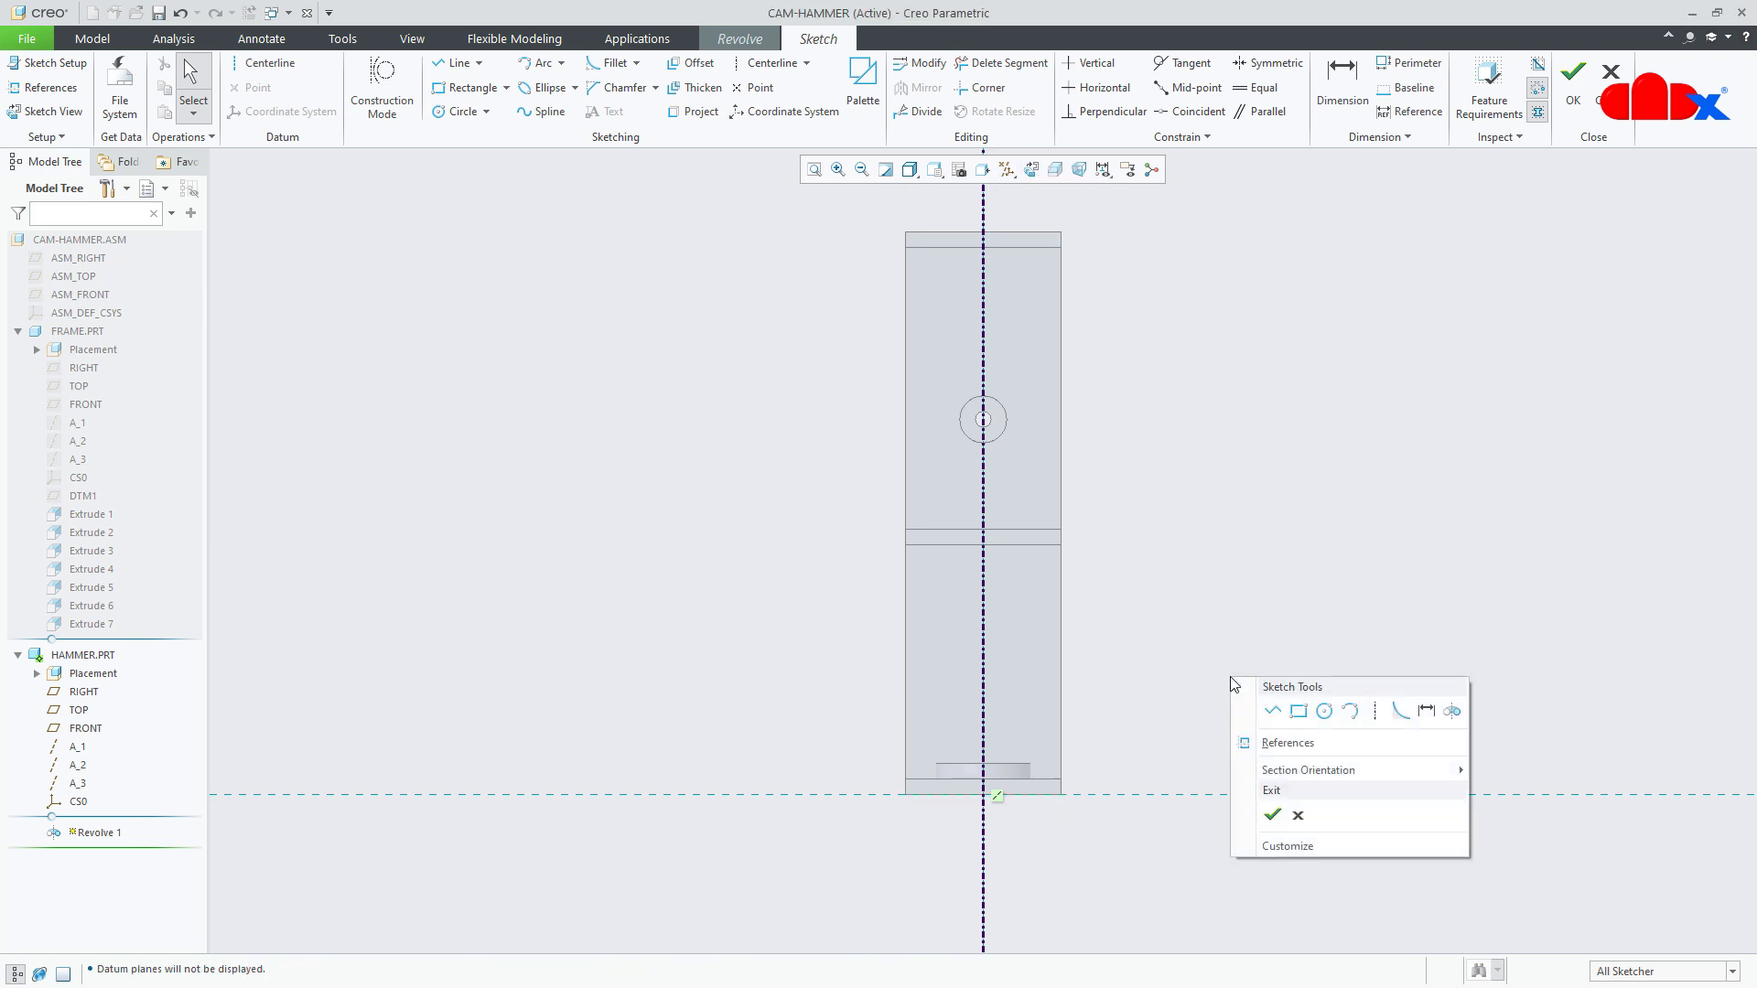
pyautogui.click(1269, 712)
pyautogui.scroll(-4, 949, 755)
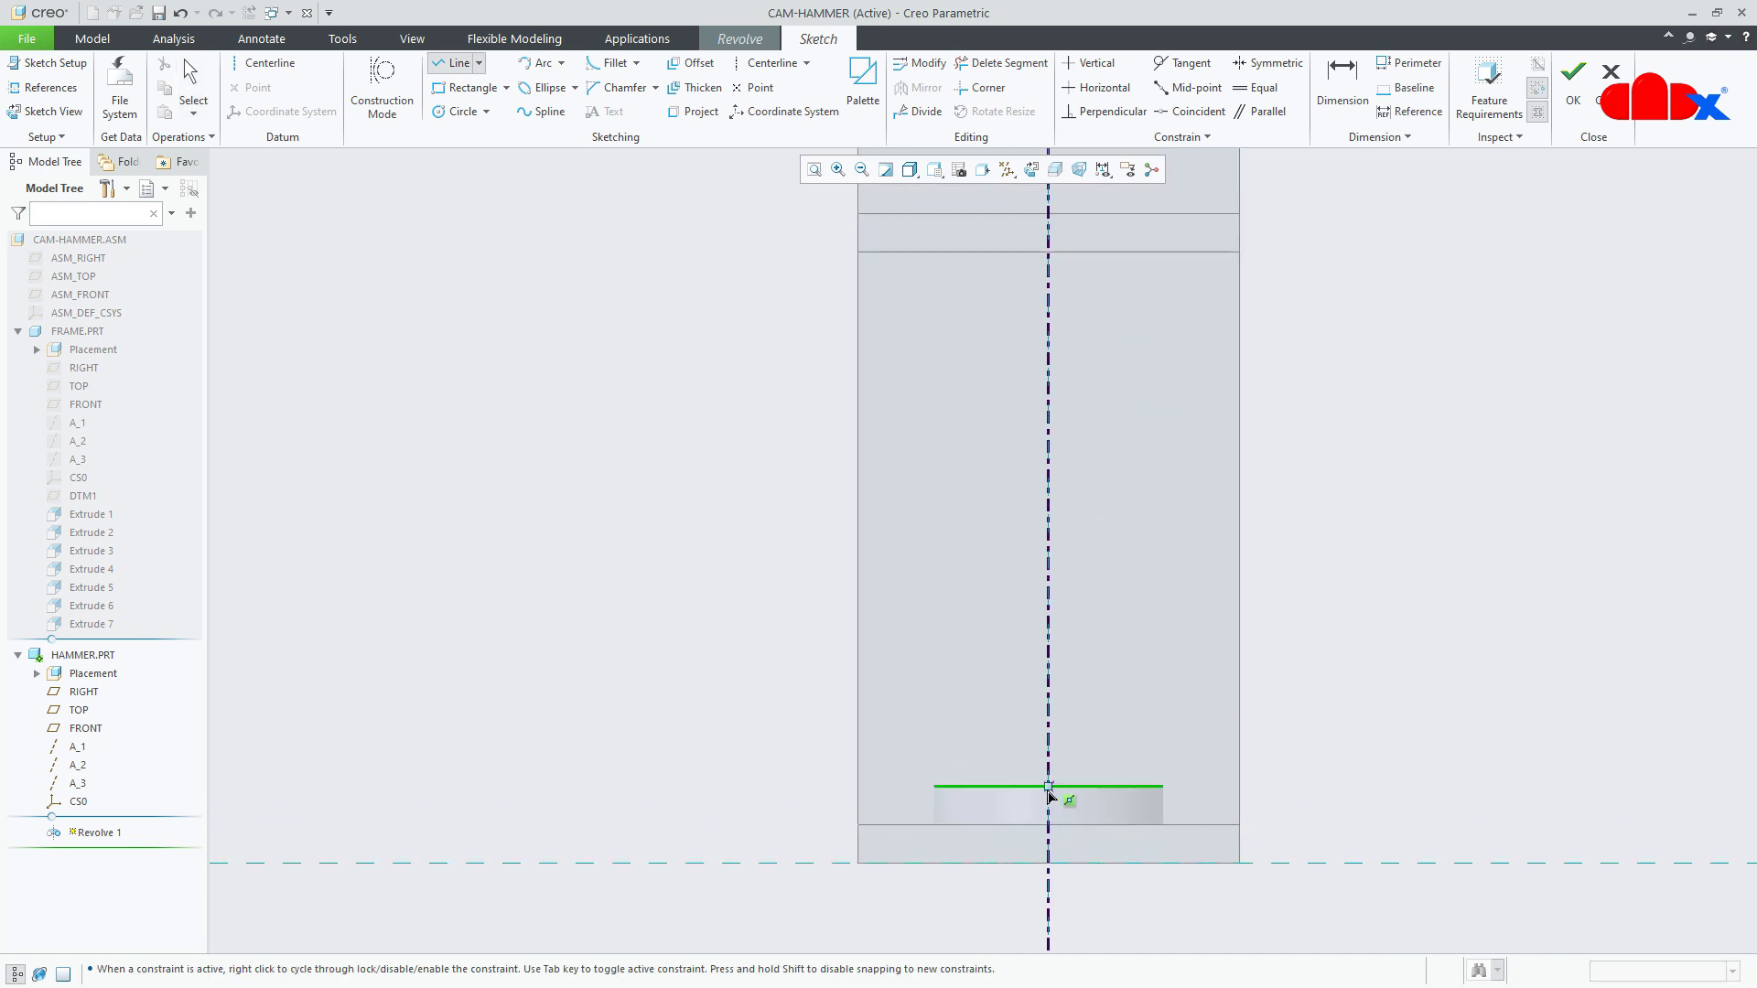
pyautogui.click(1049, 787)
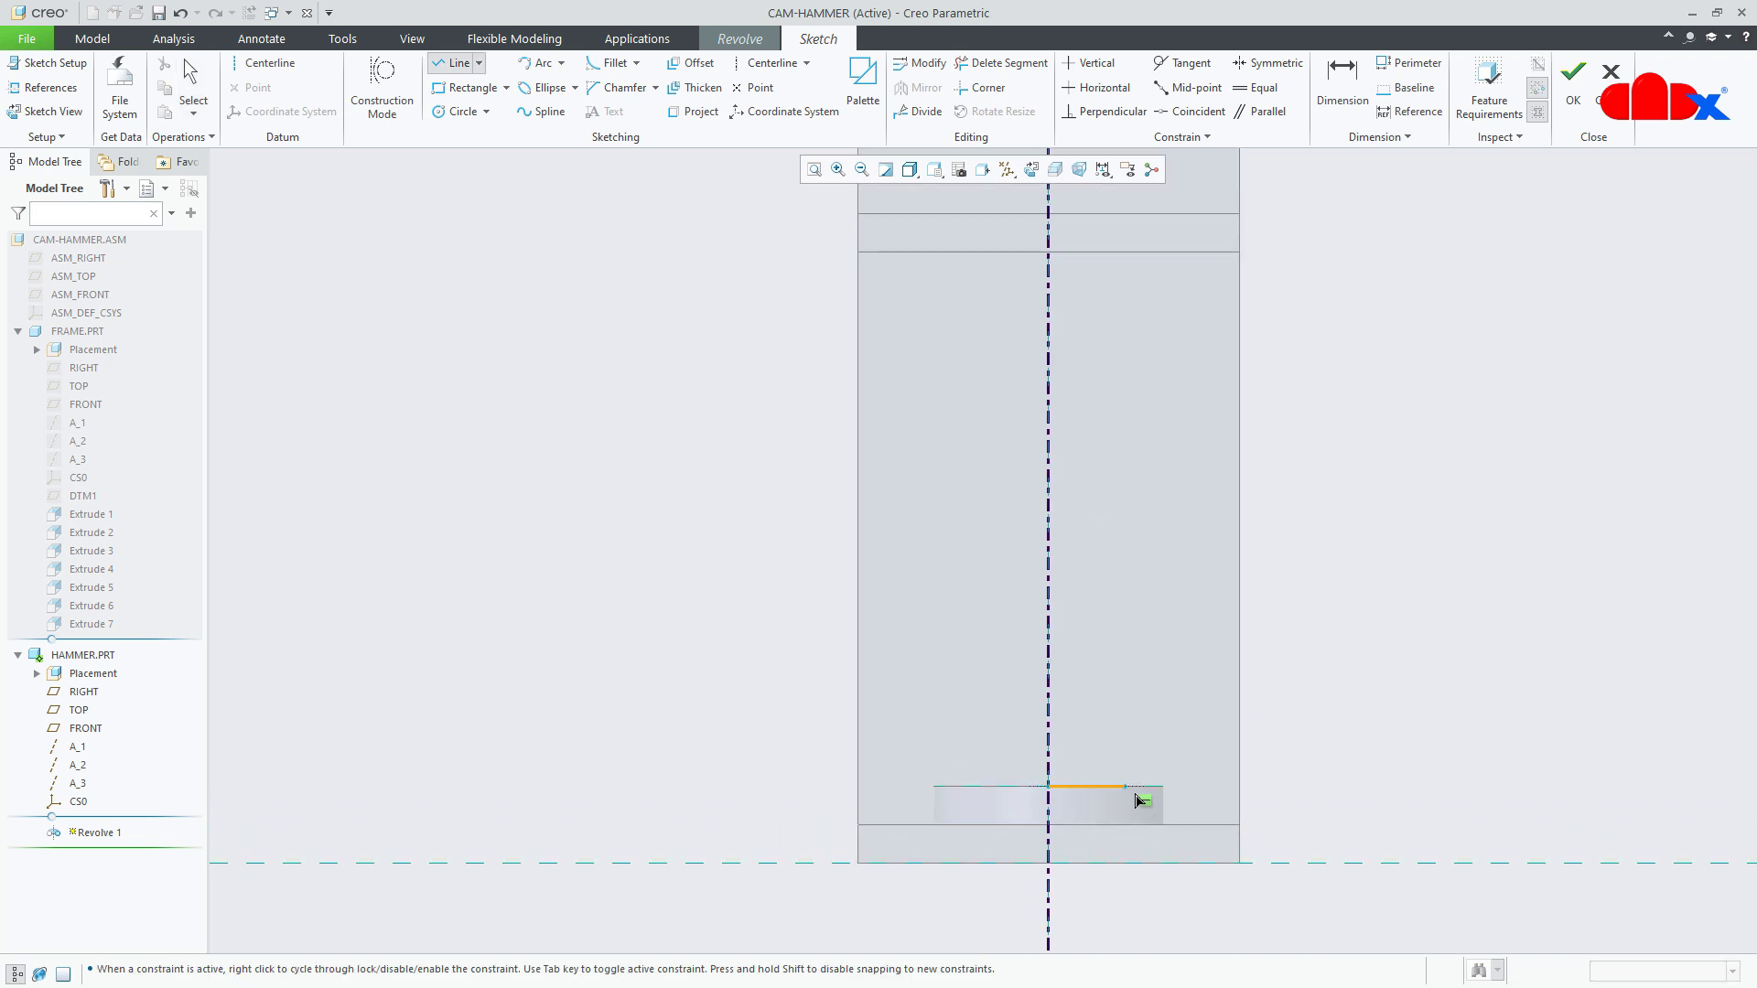
pyautogui.click(1203, 787)
pyautogui.click(1147, 615)
pyautogui.click(1077, 616)
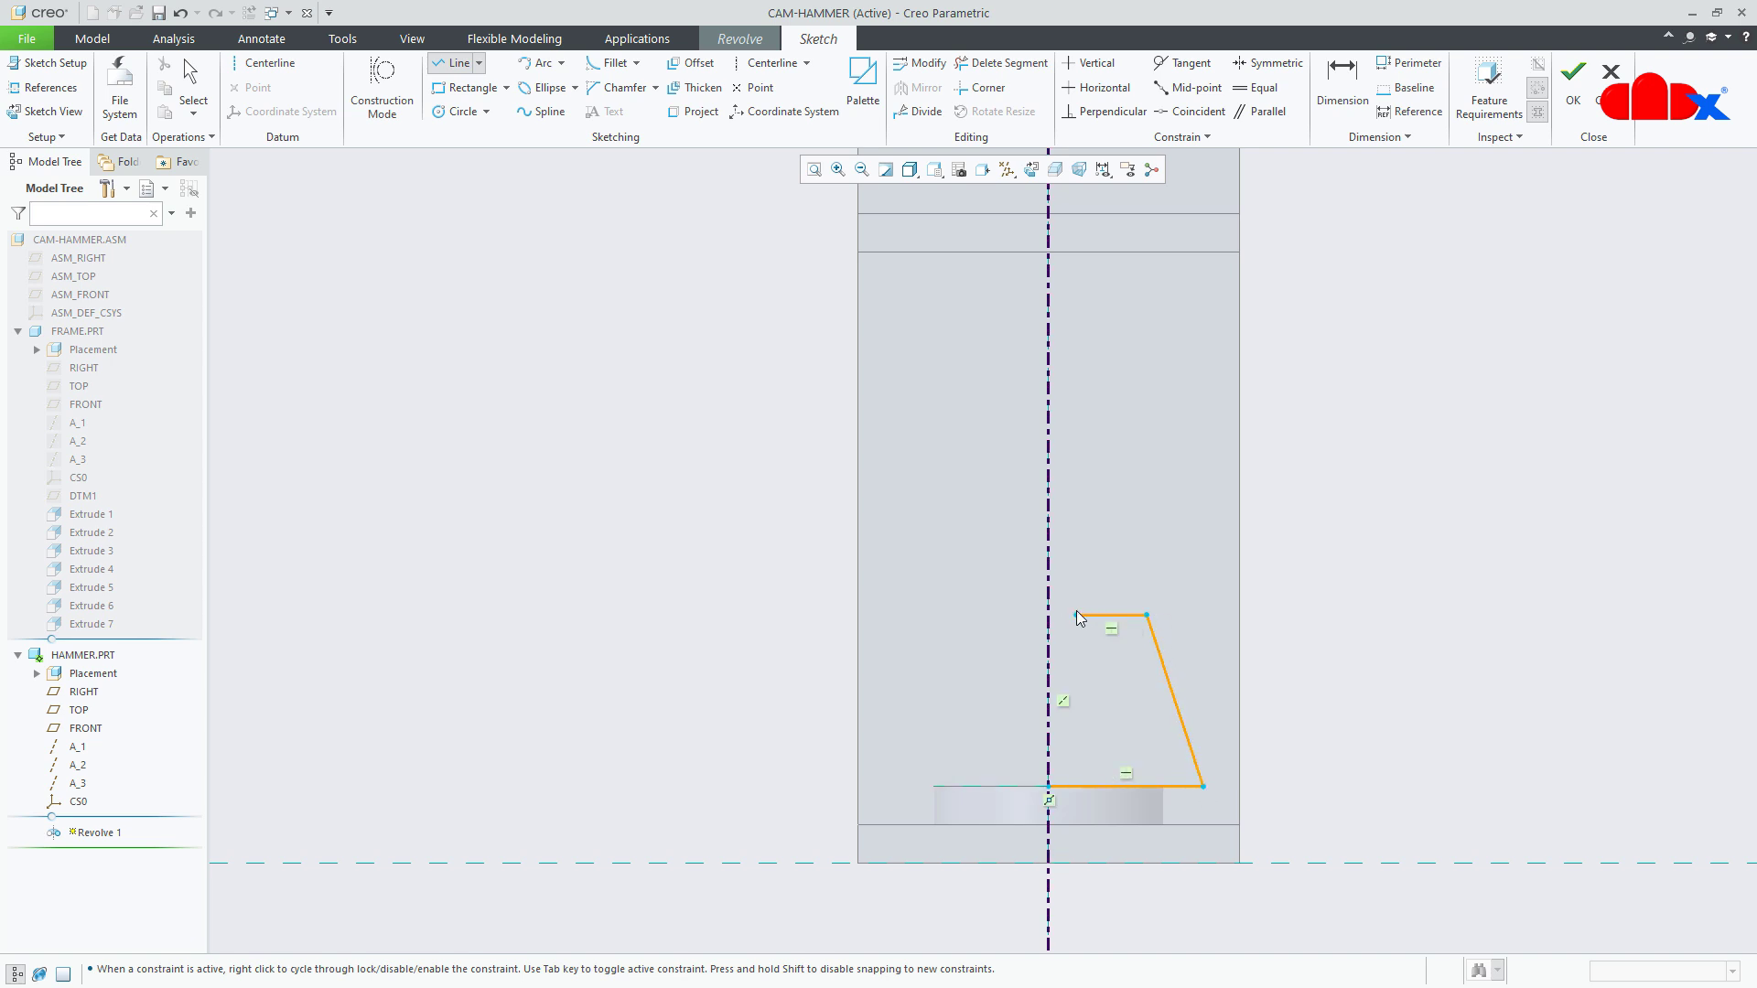
# - Continue the line chain with a lower rod edge about 75 long and a collar about 21 in diameter and 4.9 thick
pyautogui.scroll(-2, 1077, 615)
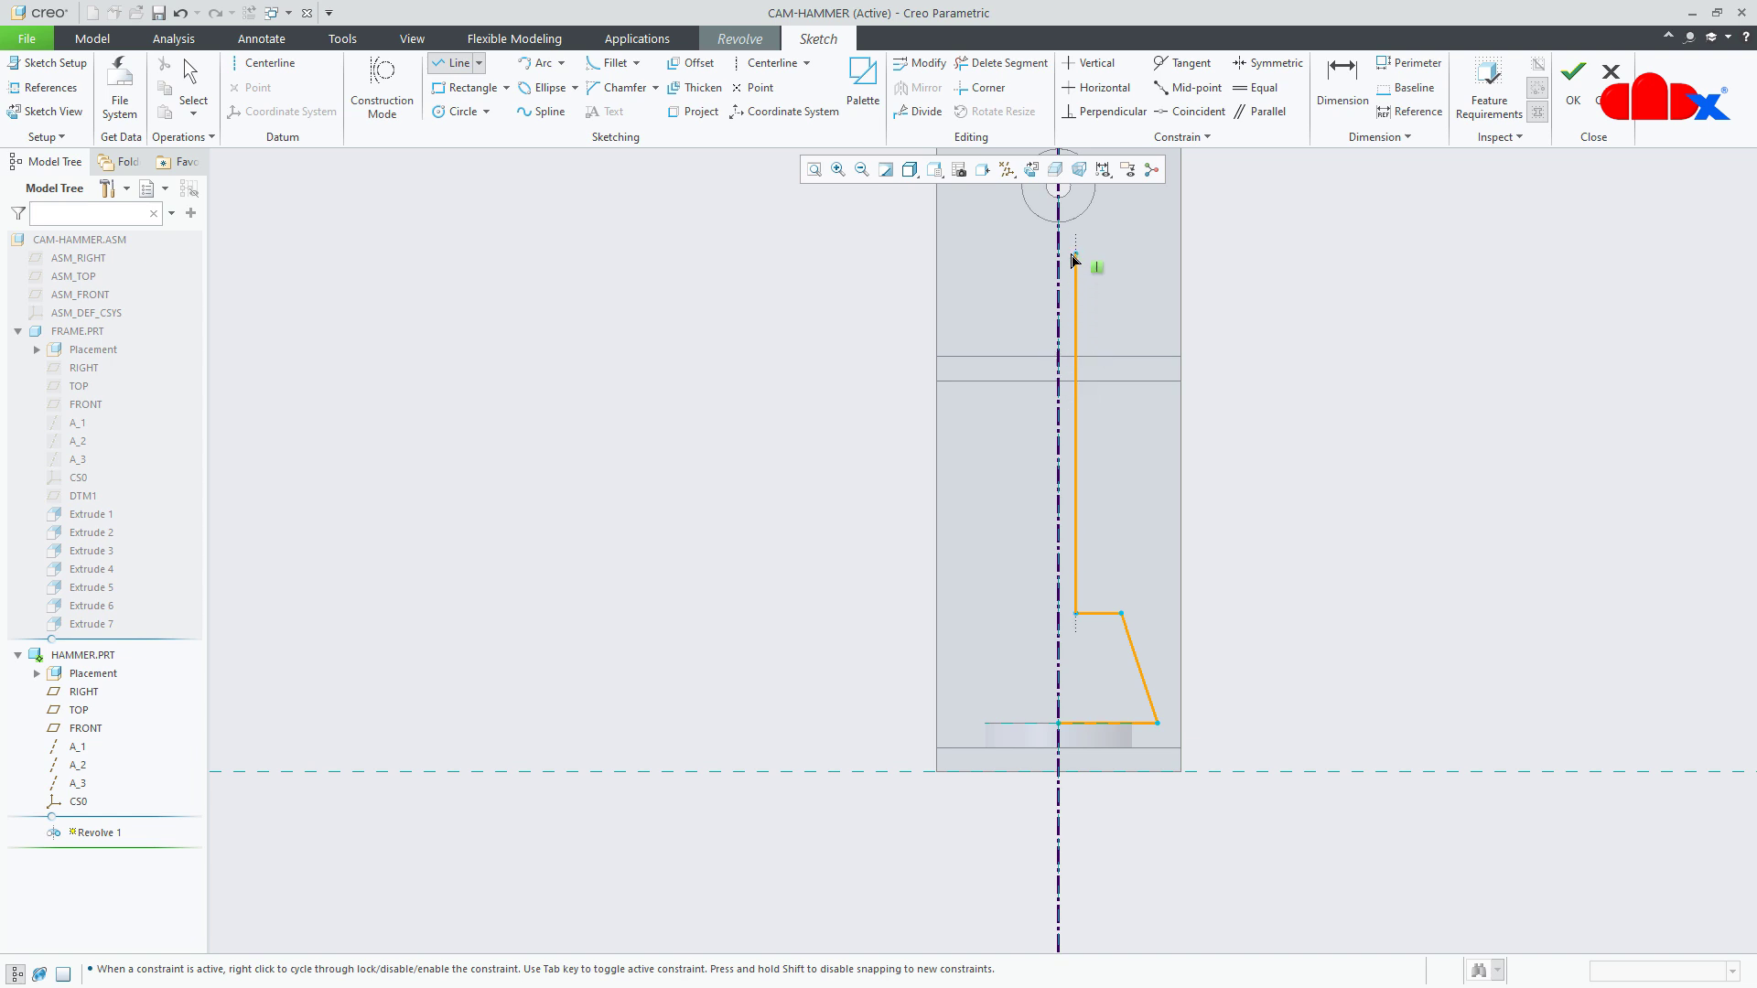
pyautogui.click(1076, 248)
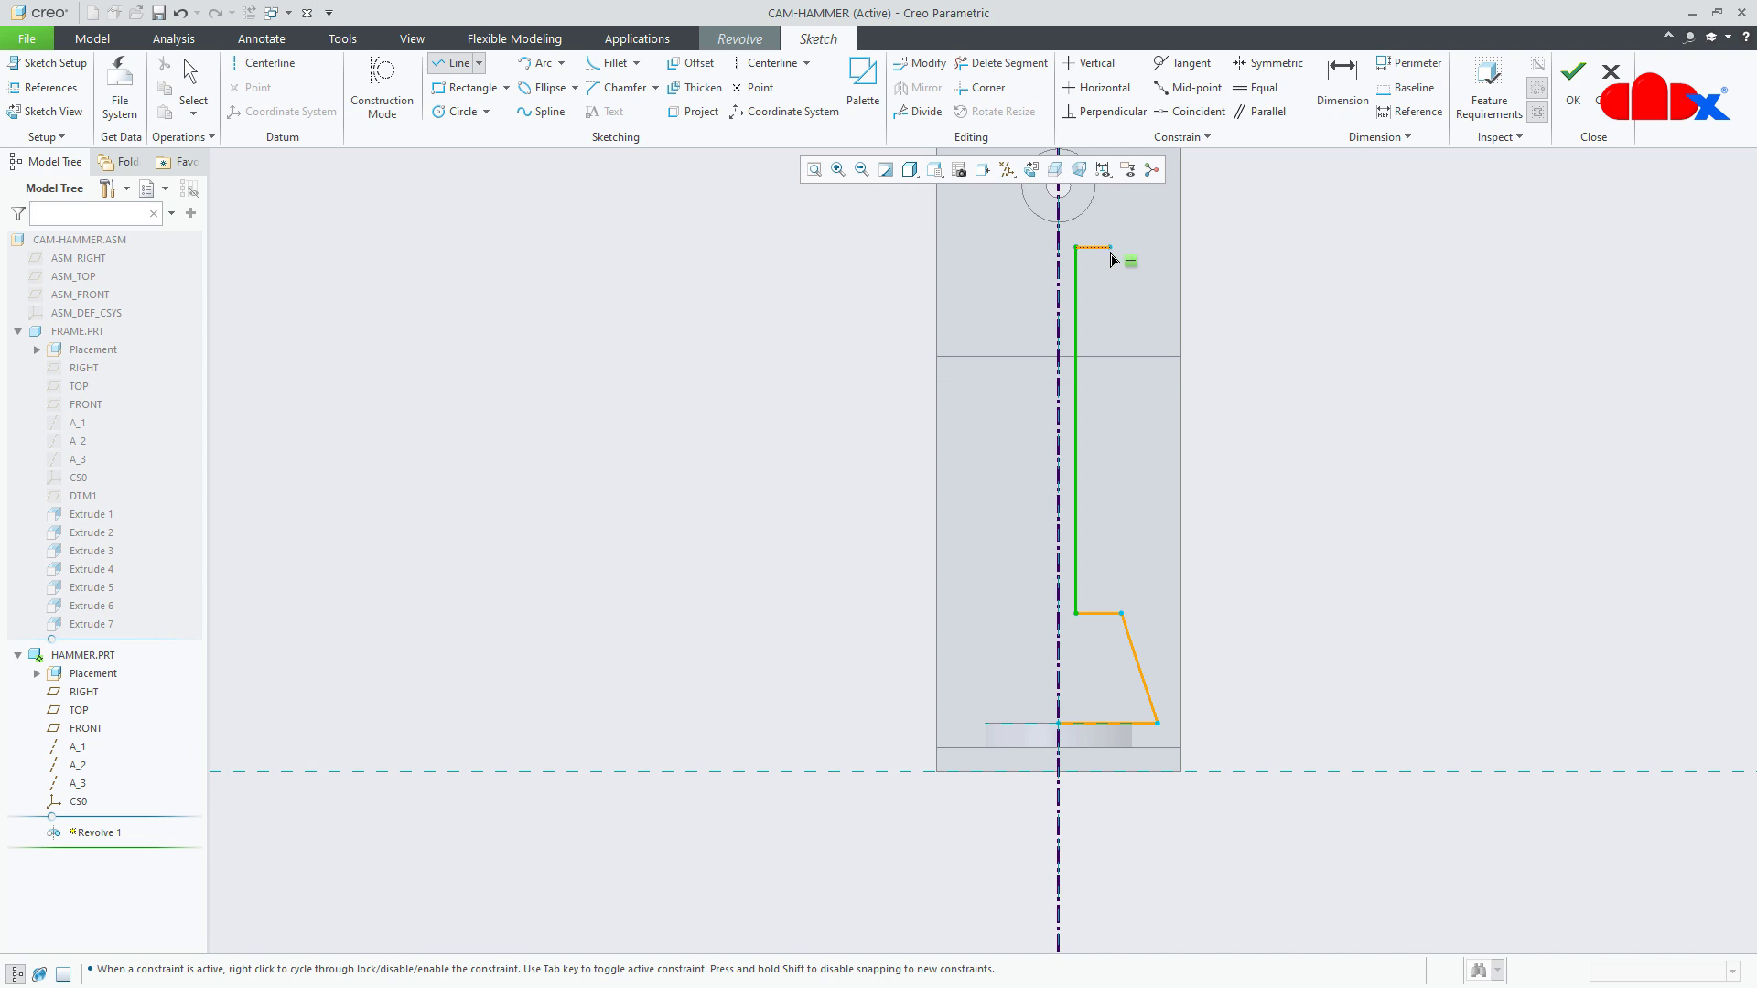
pyautogui.click(1110, 248)
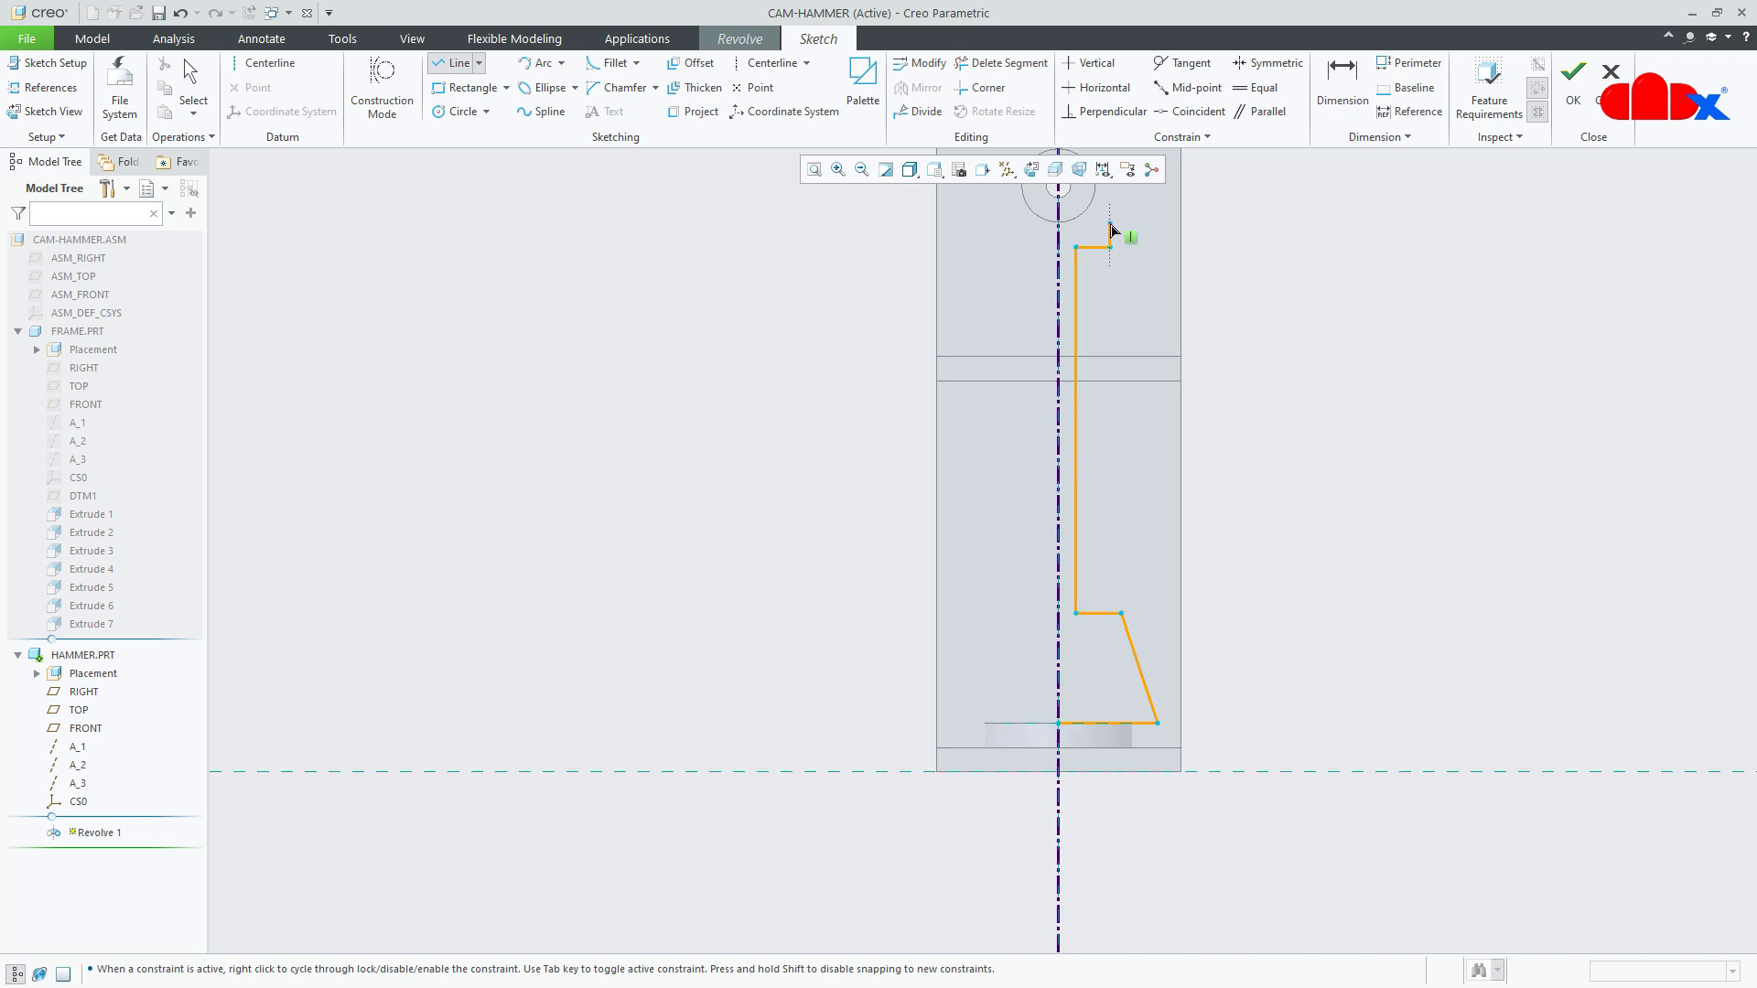
pyautogui.click(1110, 224)
pyautogui.click(1077, 226)
# - Extend the rod edge about 103 vertically above the collar and cap it with a horizontal line to the centreline
pyautogui.scroll(3, 1078, 221)
pyautogui.keyDown('shift'); pyautogui.moveTo(1078, 220); pyautogui.dragTo(1078, 533, button='middle'); pyautogui.keyUp('shift')
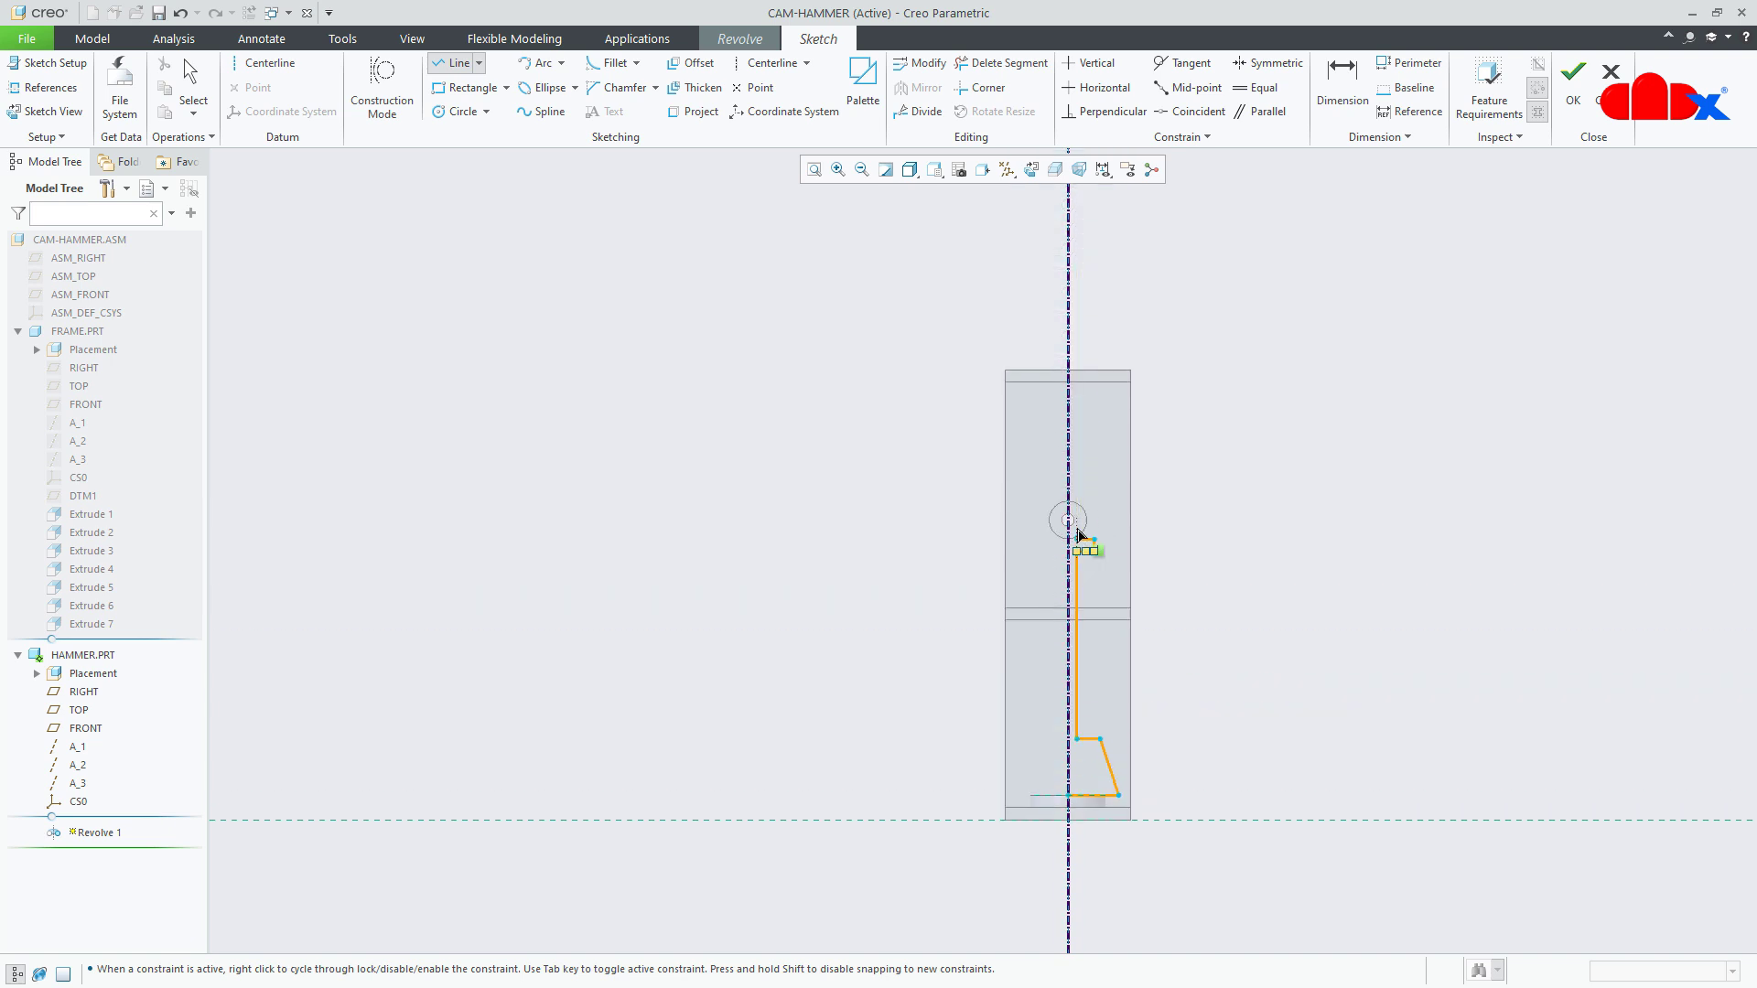
pyautogui.scroll(-3, 1078, 537)
pyautogui.keyDown('shift'); pyautogui.moveTo(1093, 225); pyautogui.dragTo(1077, 451, button='middle'); pyautogui.keyUp('shift')
pyautogui.click(1077, 298)
pyautogui.middleClick(1077, 297)
pyautogui.click(1046, 291)
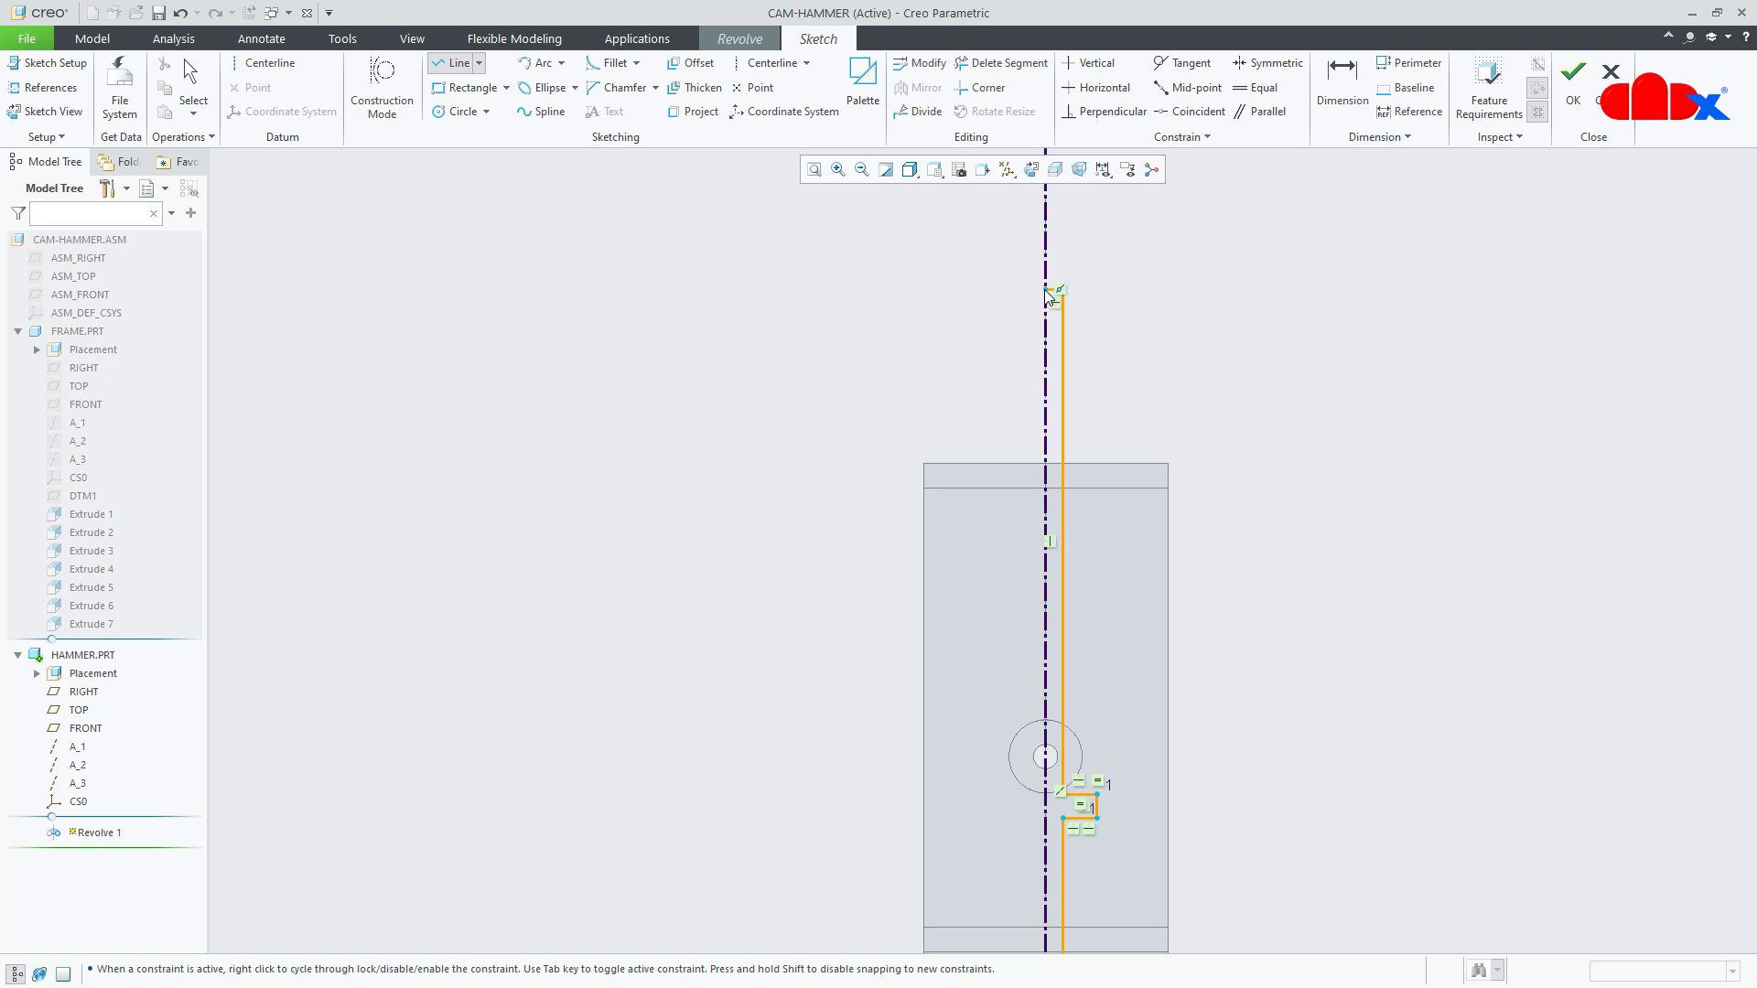
# - Close the hammer profile with a vertical line along the centreline down to the head's base start point
pyautogui.scroll(4, 1044, 291)
pyautogui.scroll(-3, 1032, 605)
pyautogui.scroll(-3, 1033, 769)
pyautogui.click(1057, 776)
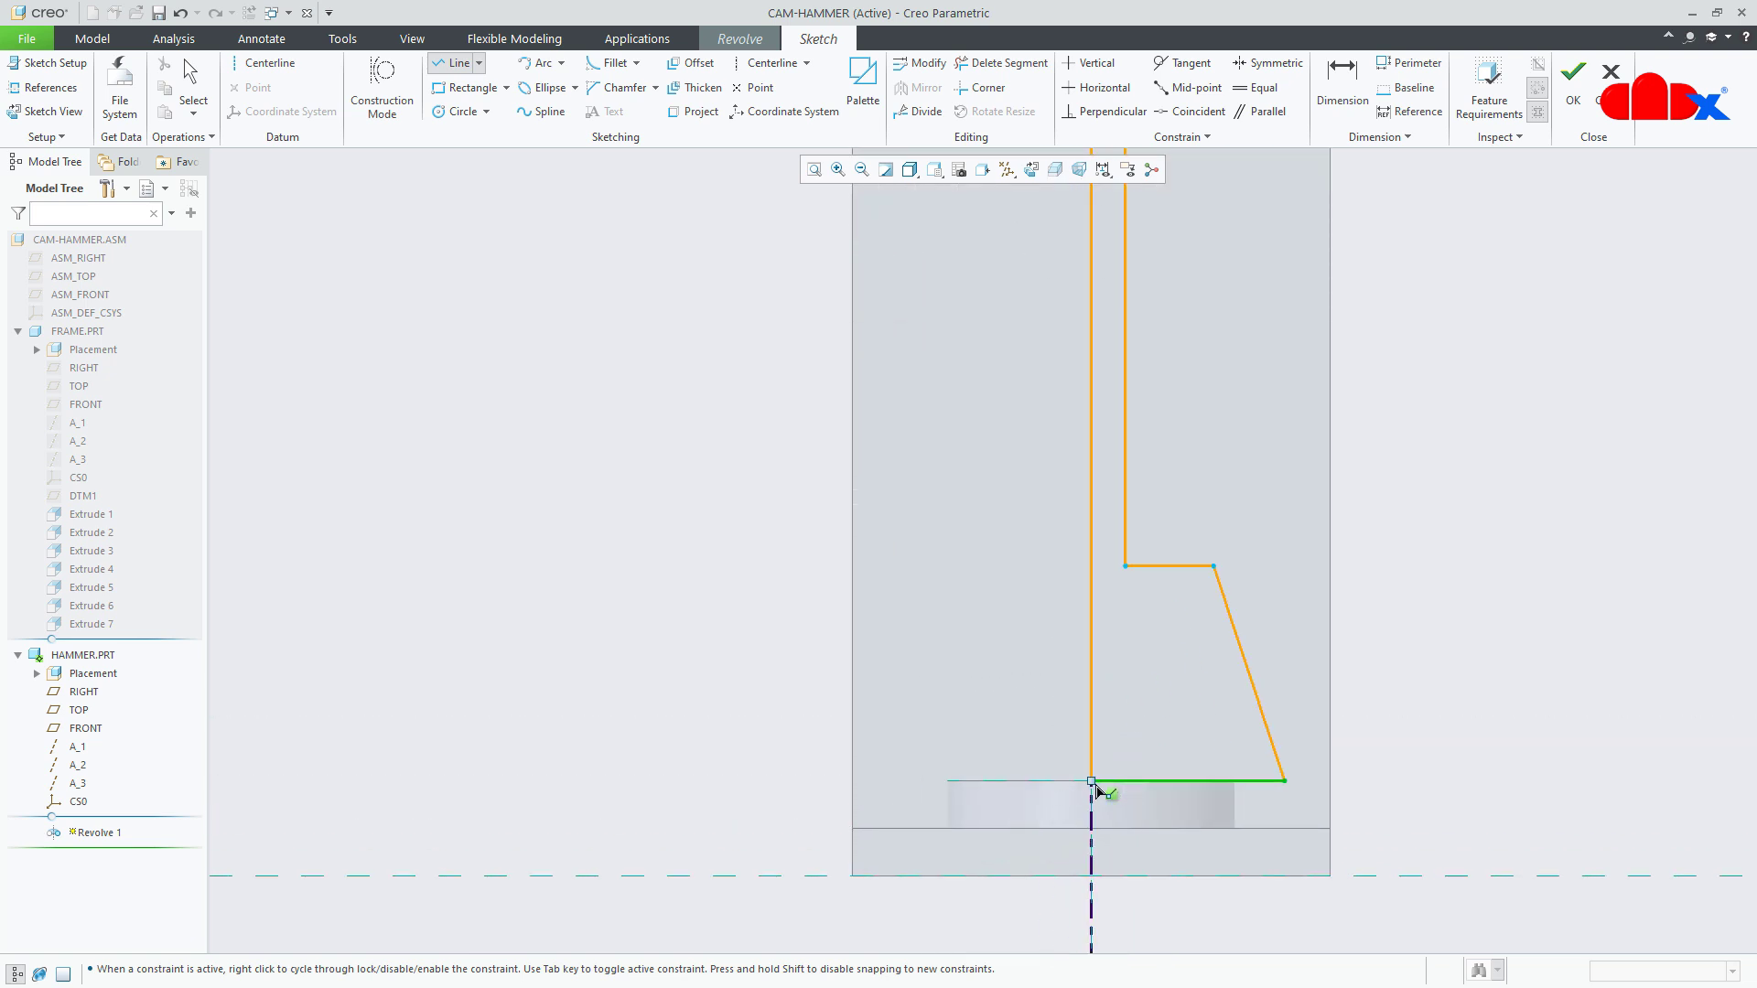
pyautogui.middleClick(1168, 934)
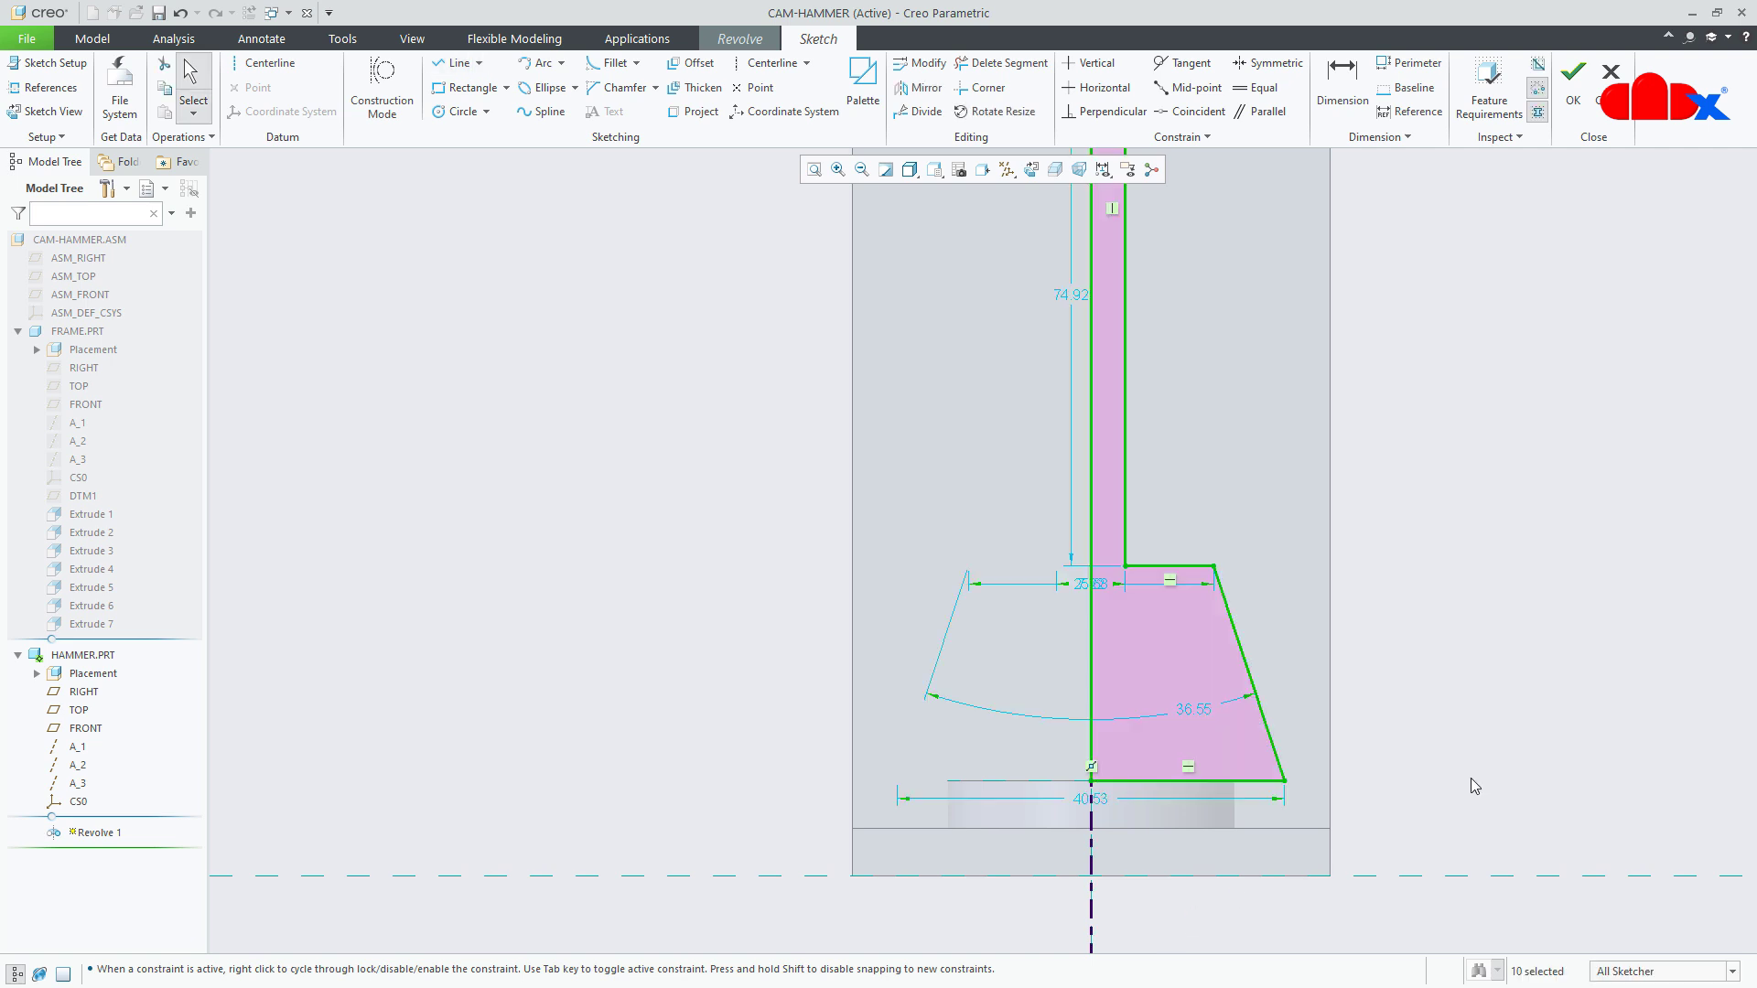
# - Move the head's base diameter dimension below the base line and set it to 40
pyautogui.scroll(3, 1061, 823)
pyautogui.scroll(-3, 1072, 842)
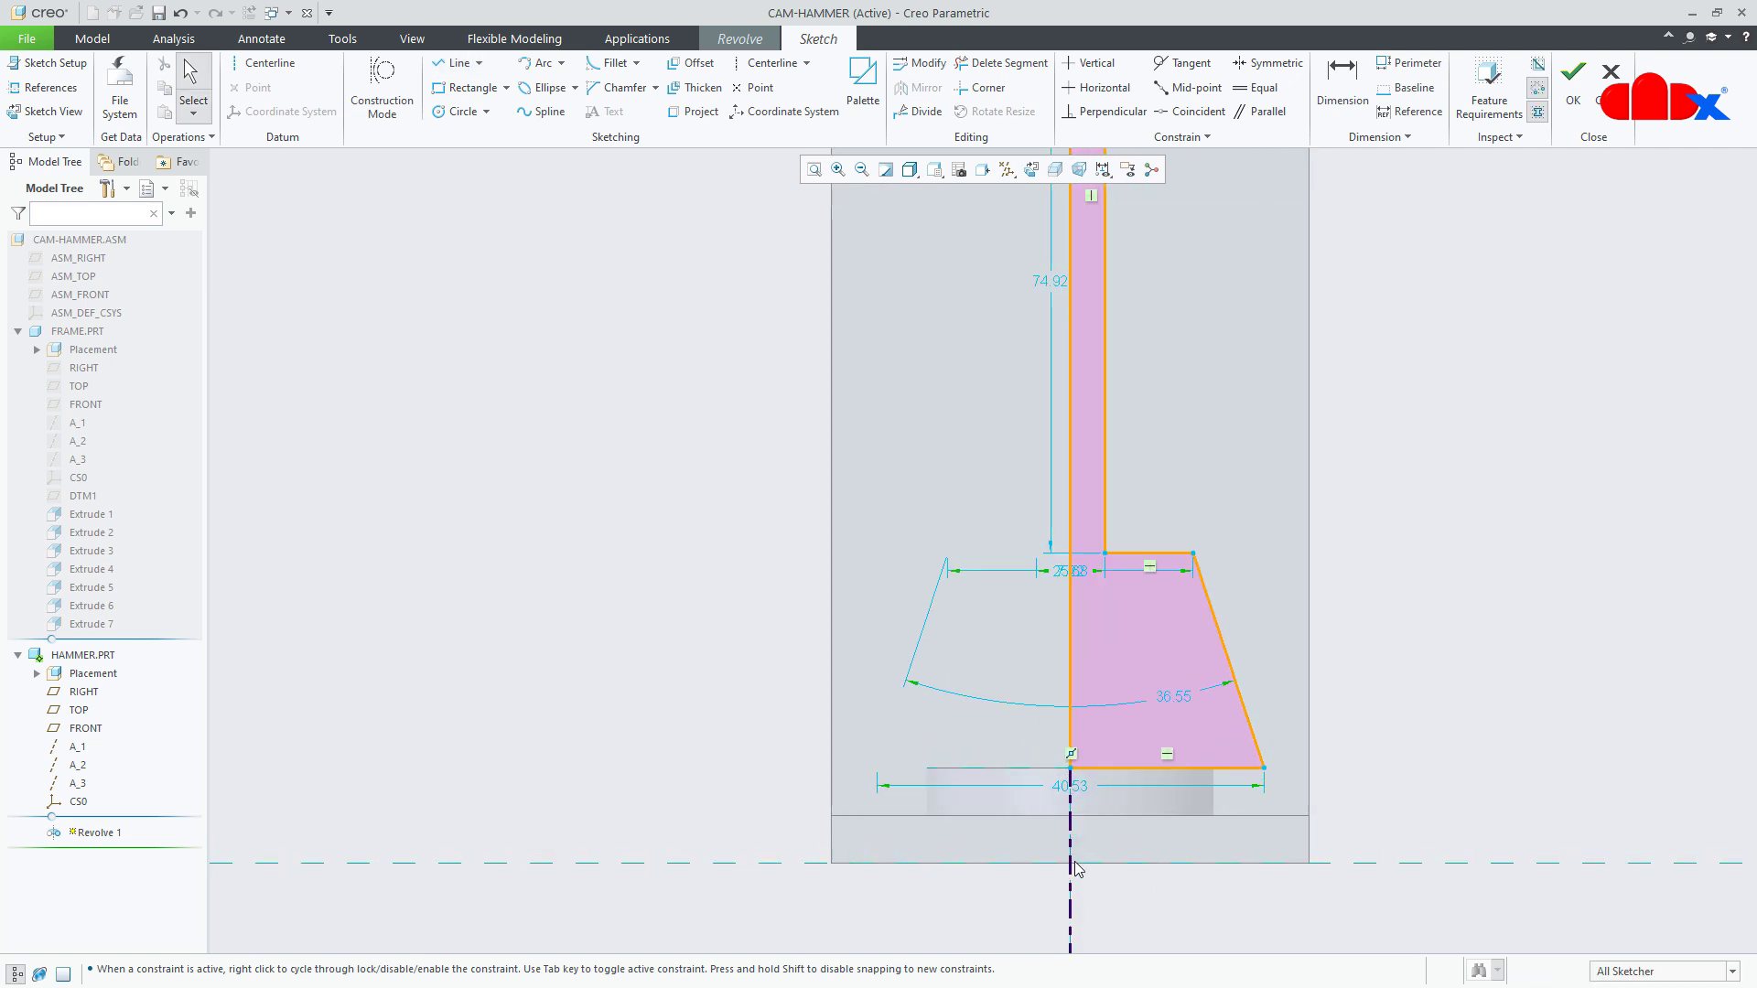
pyautogui.scroll(5, 1070, 860)
pyautogui.scroll(-1, 1080, 828)
pyautogui.scroll(-3, 1112, 476)
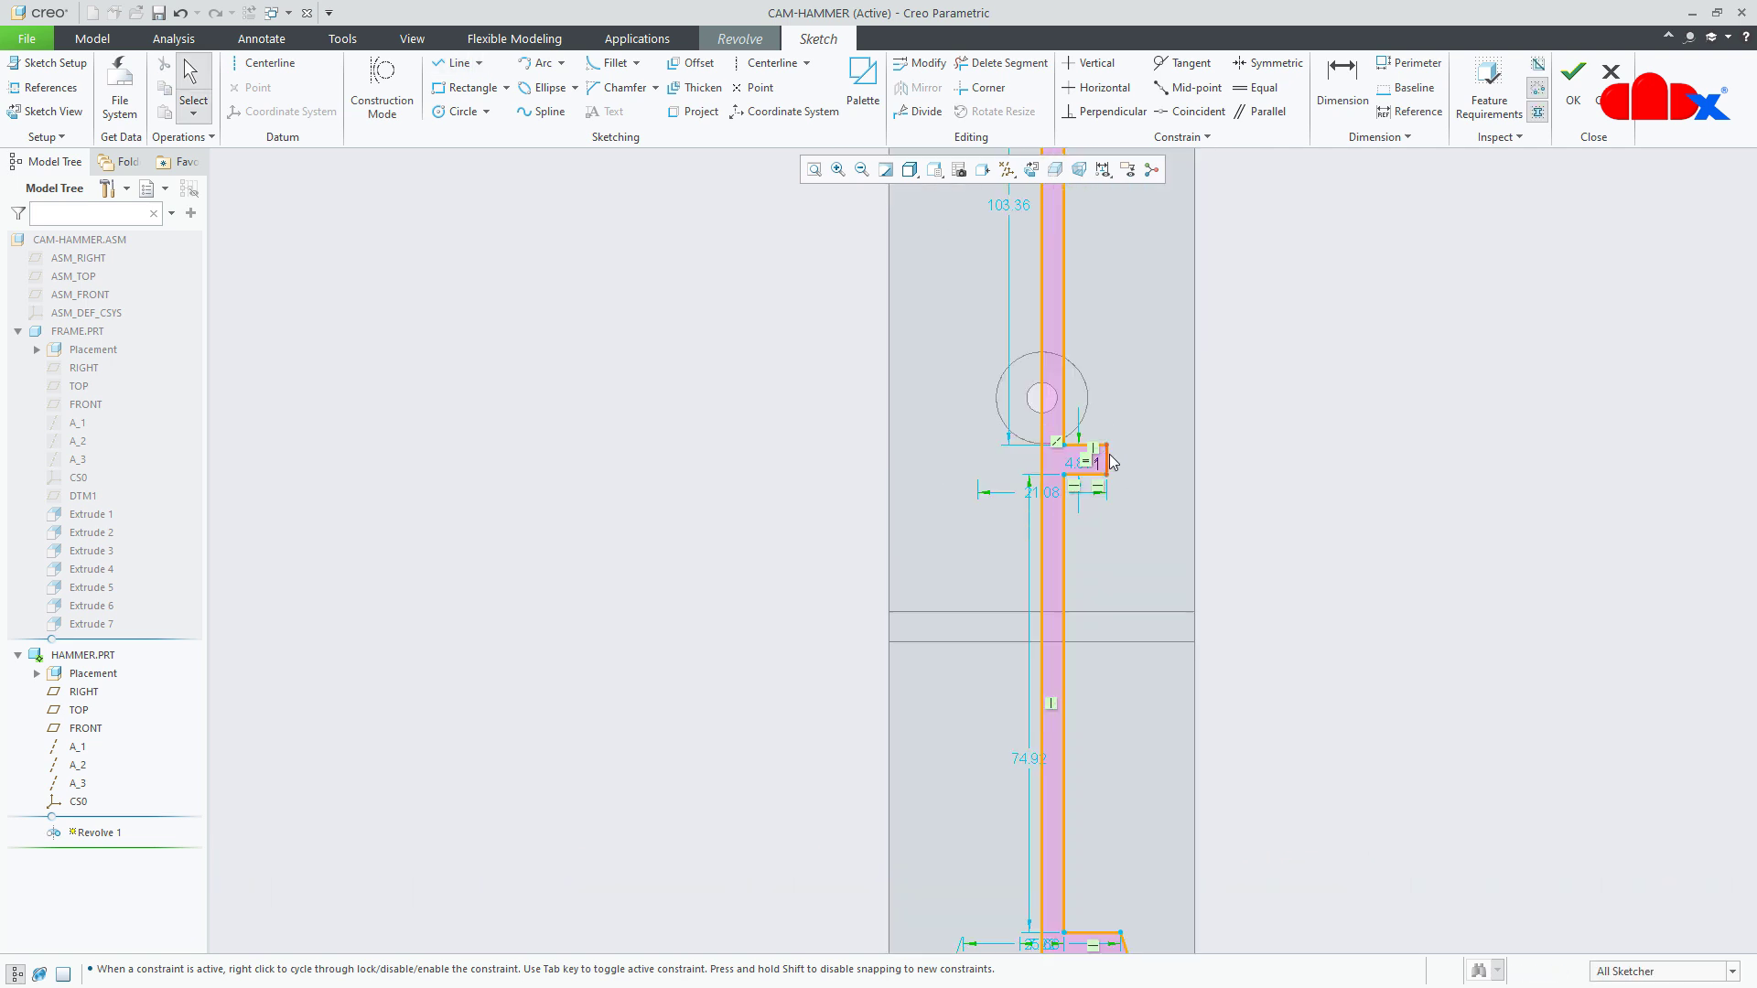
pyautogui.scroll(2, 1109, 453)
pyautogui.scroll(2, 1112, 519)
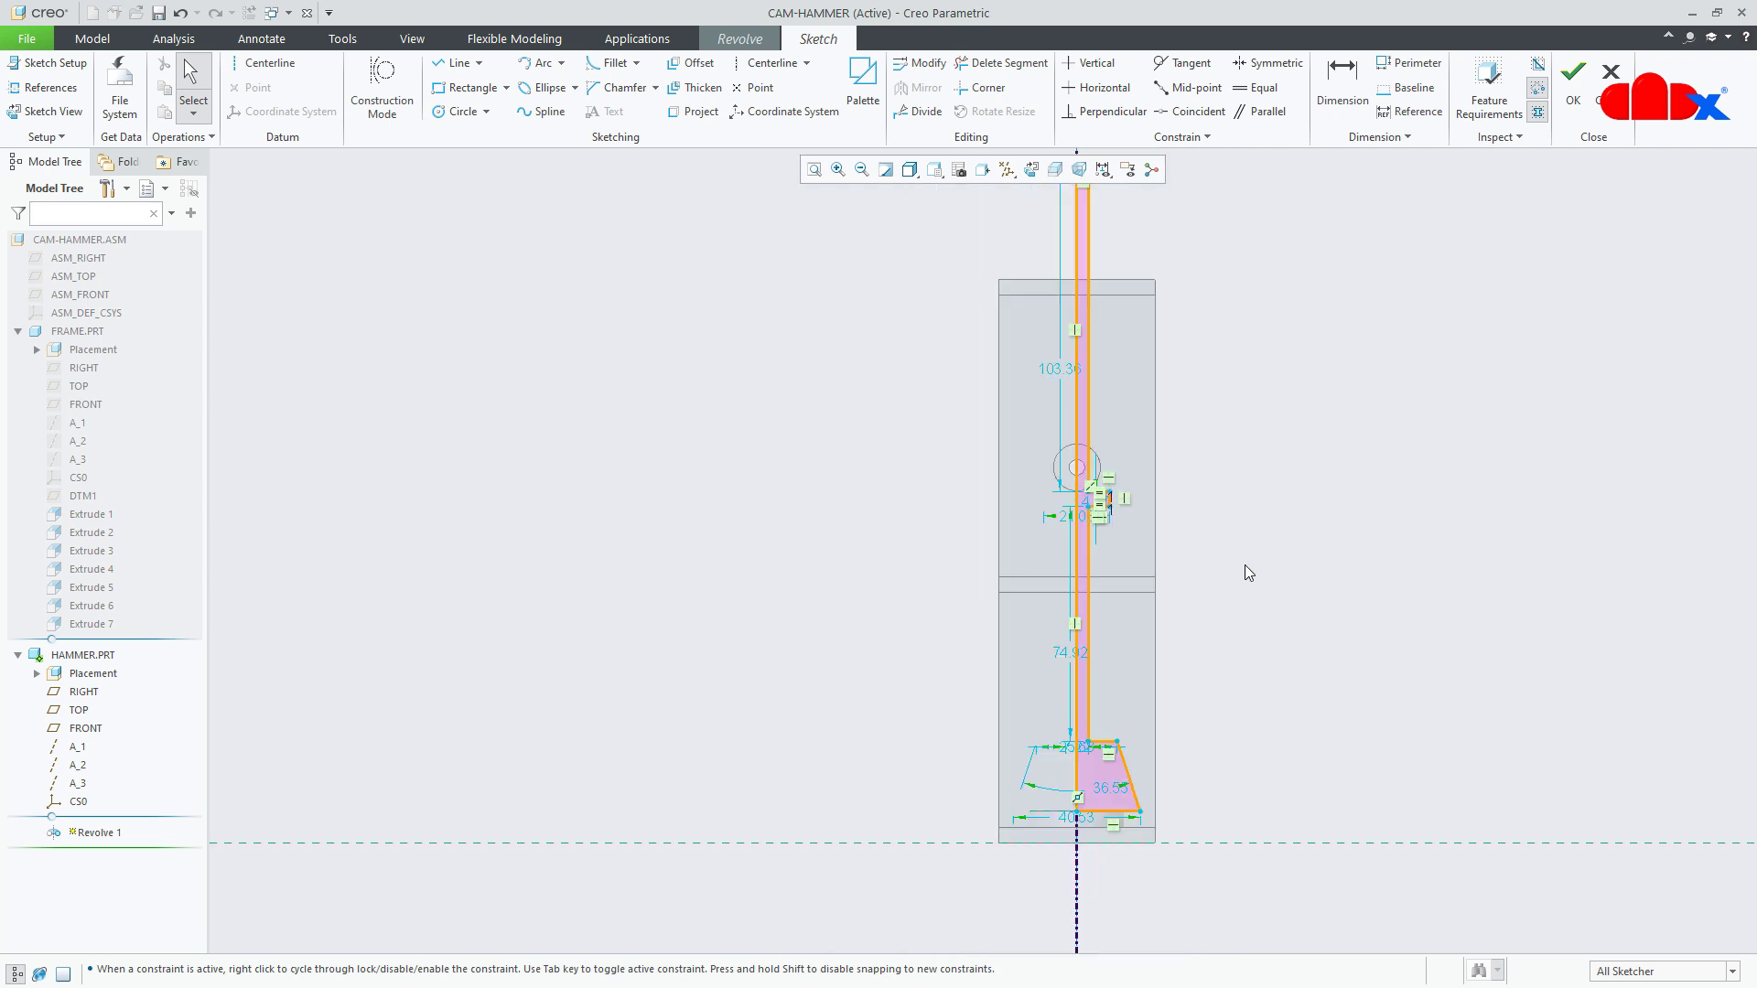
pyautogui.scroll(-5, 1061, 828)
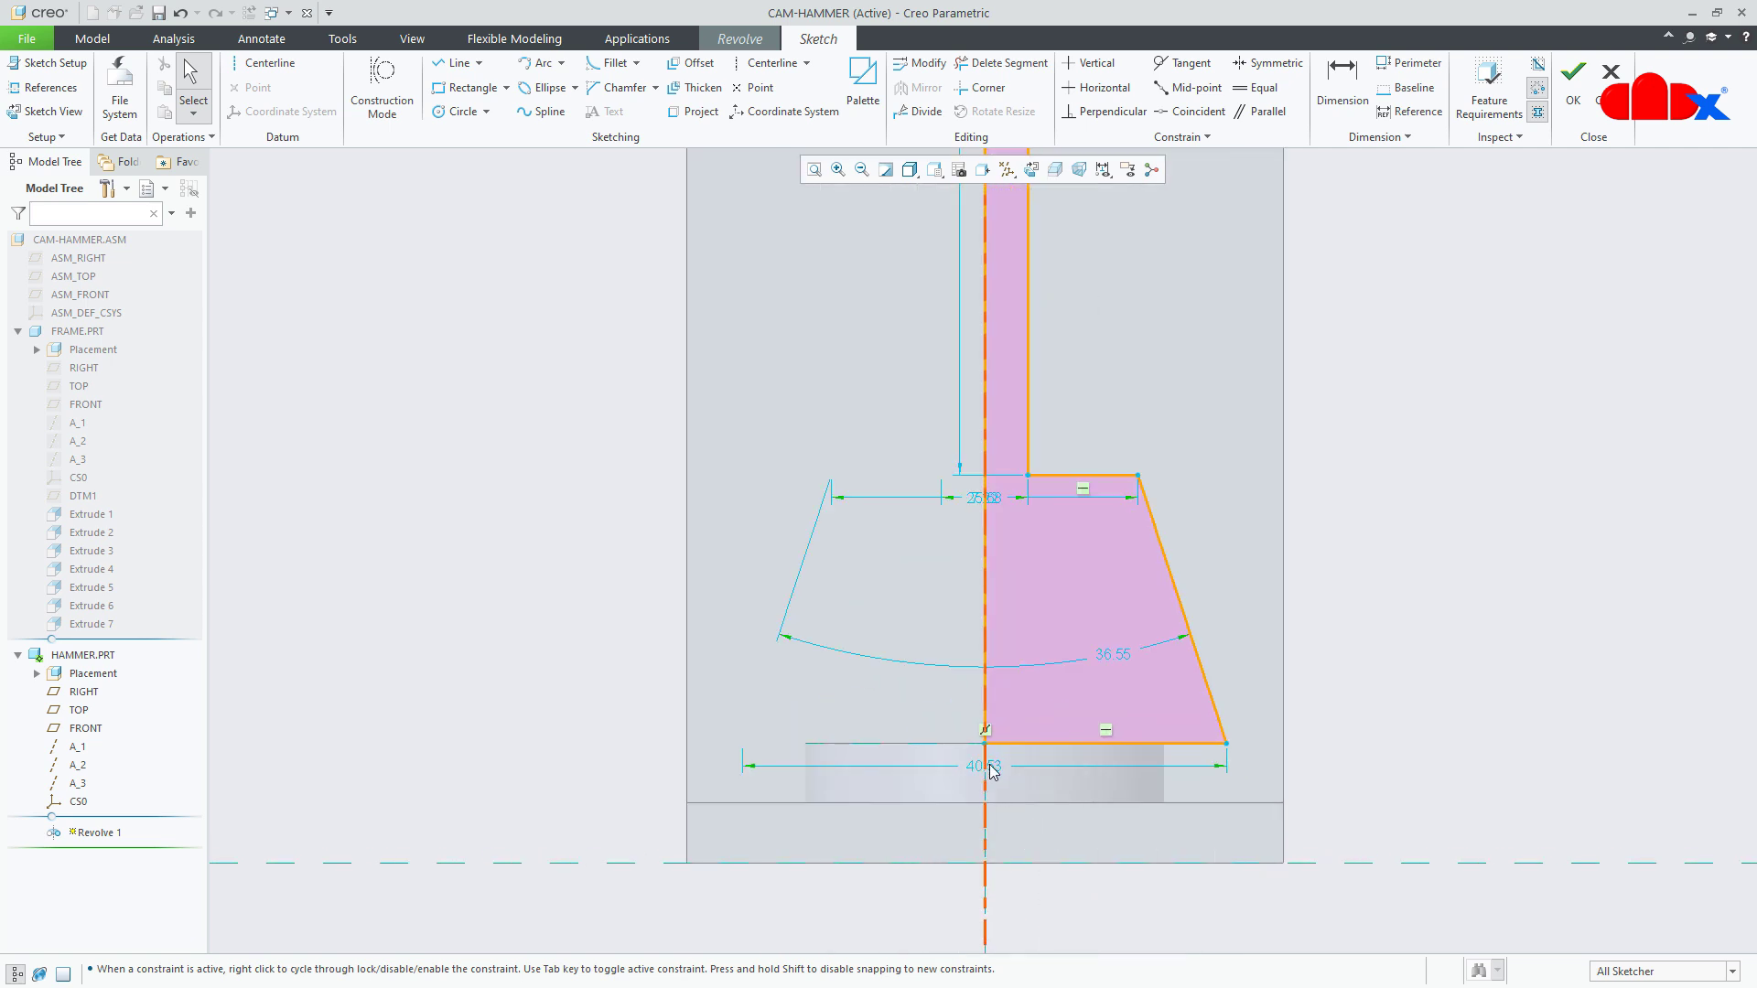
pyautogui.moveTo(995, 775); pyautogui.dragTo(1000, 809)
pyautogui.doubleClick(1002, 805)
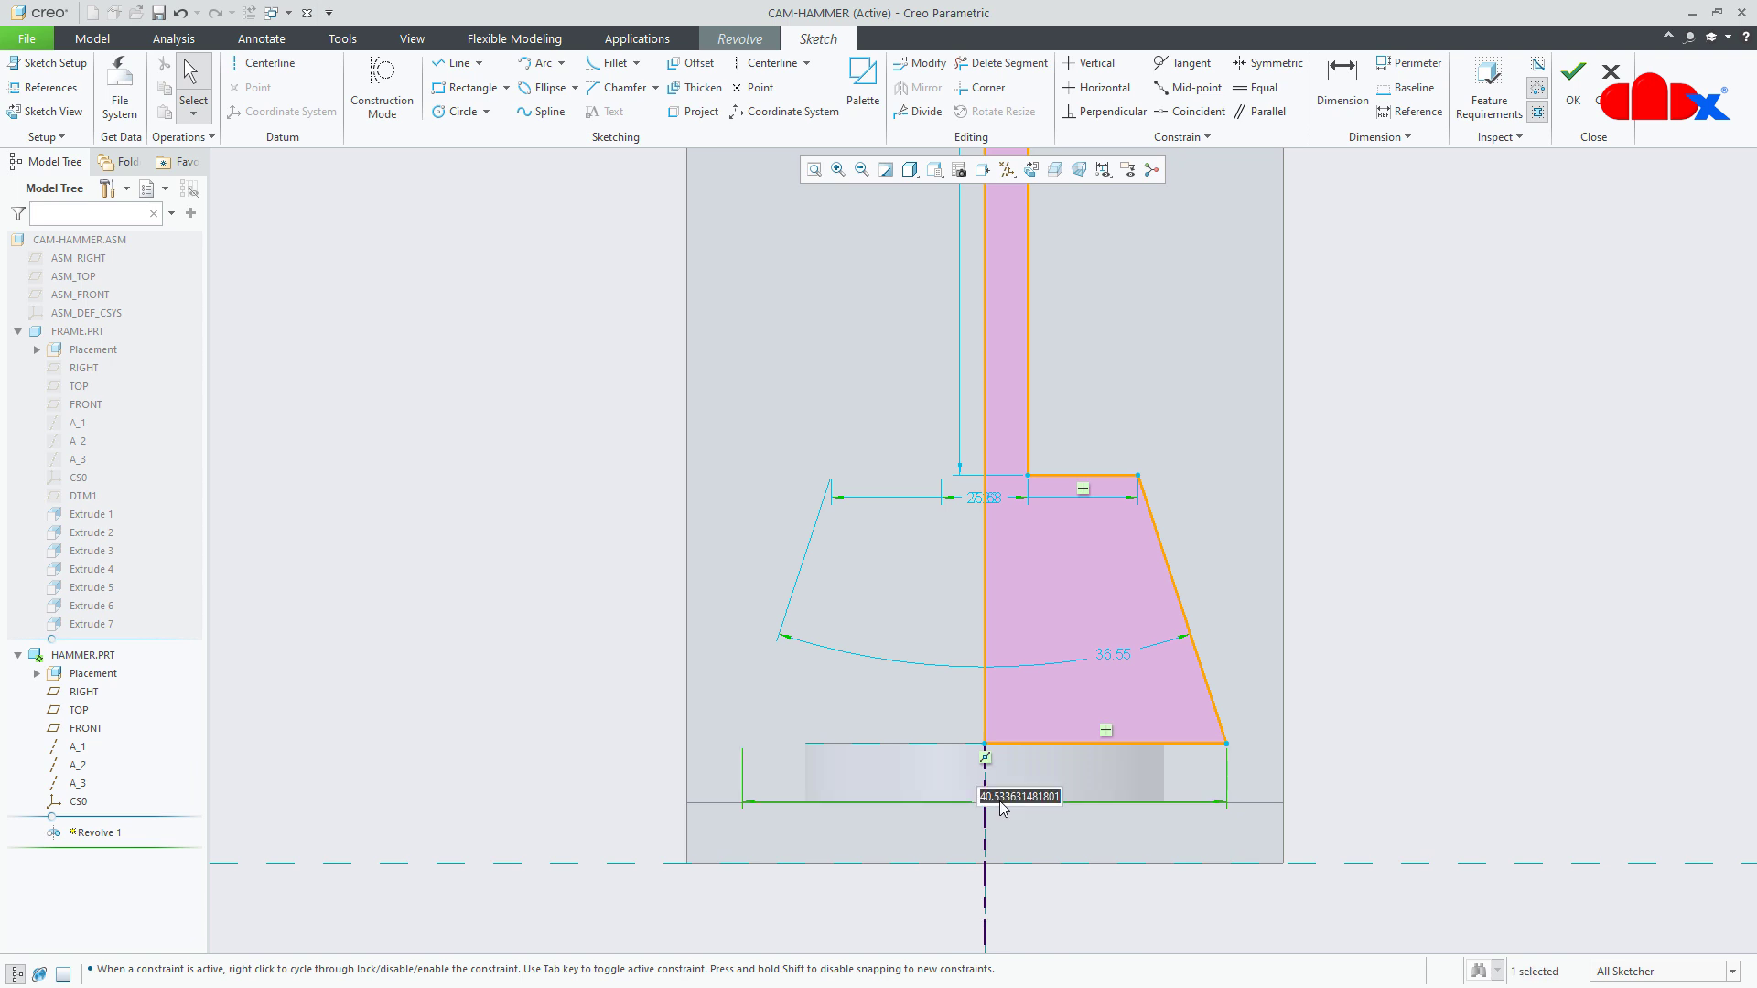
pyautogui.write('40')
pyautogui.press('Return')
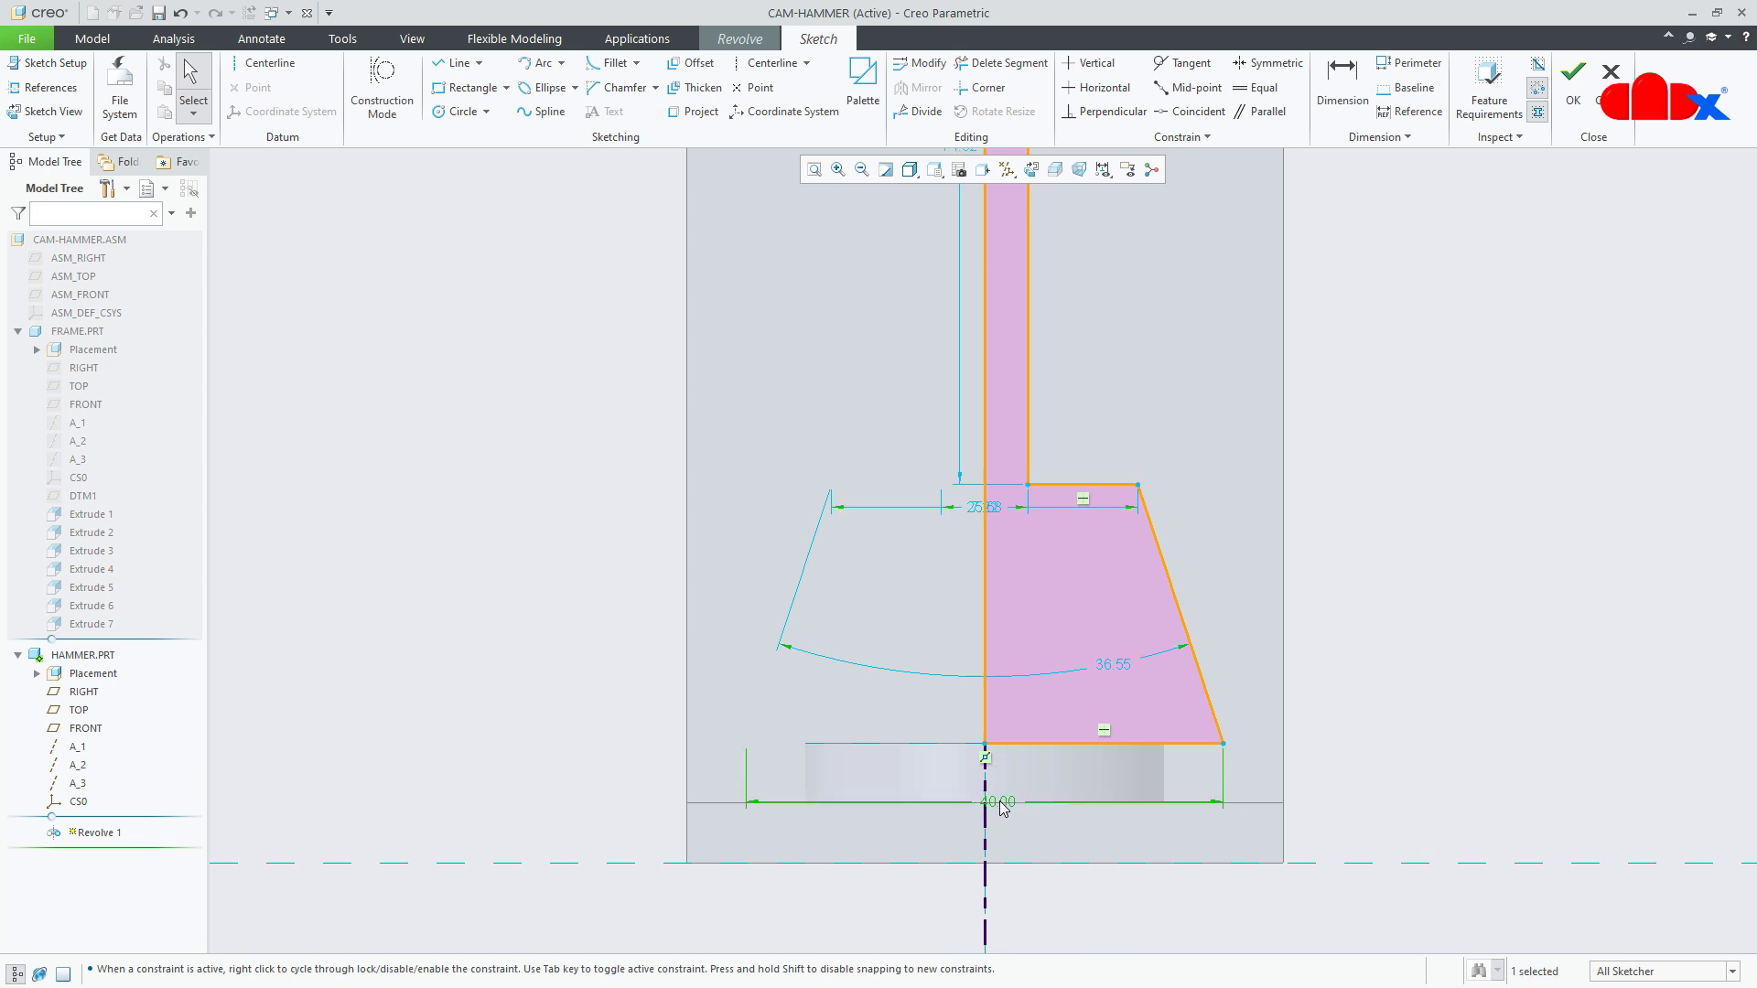
# - Dimension the hammer head's height between its upper and base edges as 30
pyautogui.rightClick(1455, 673)
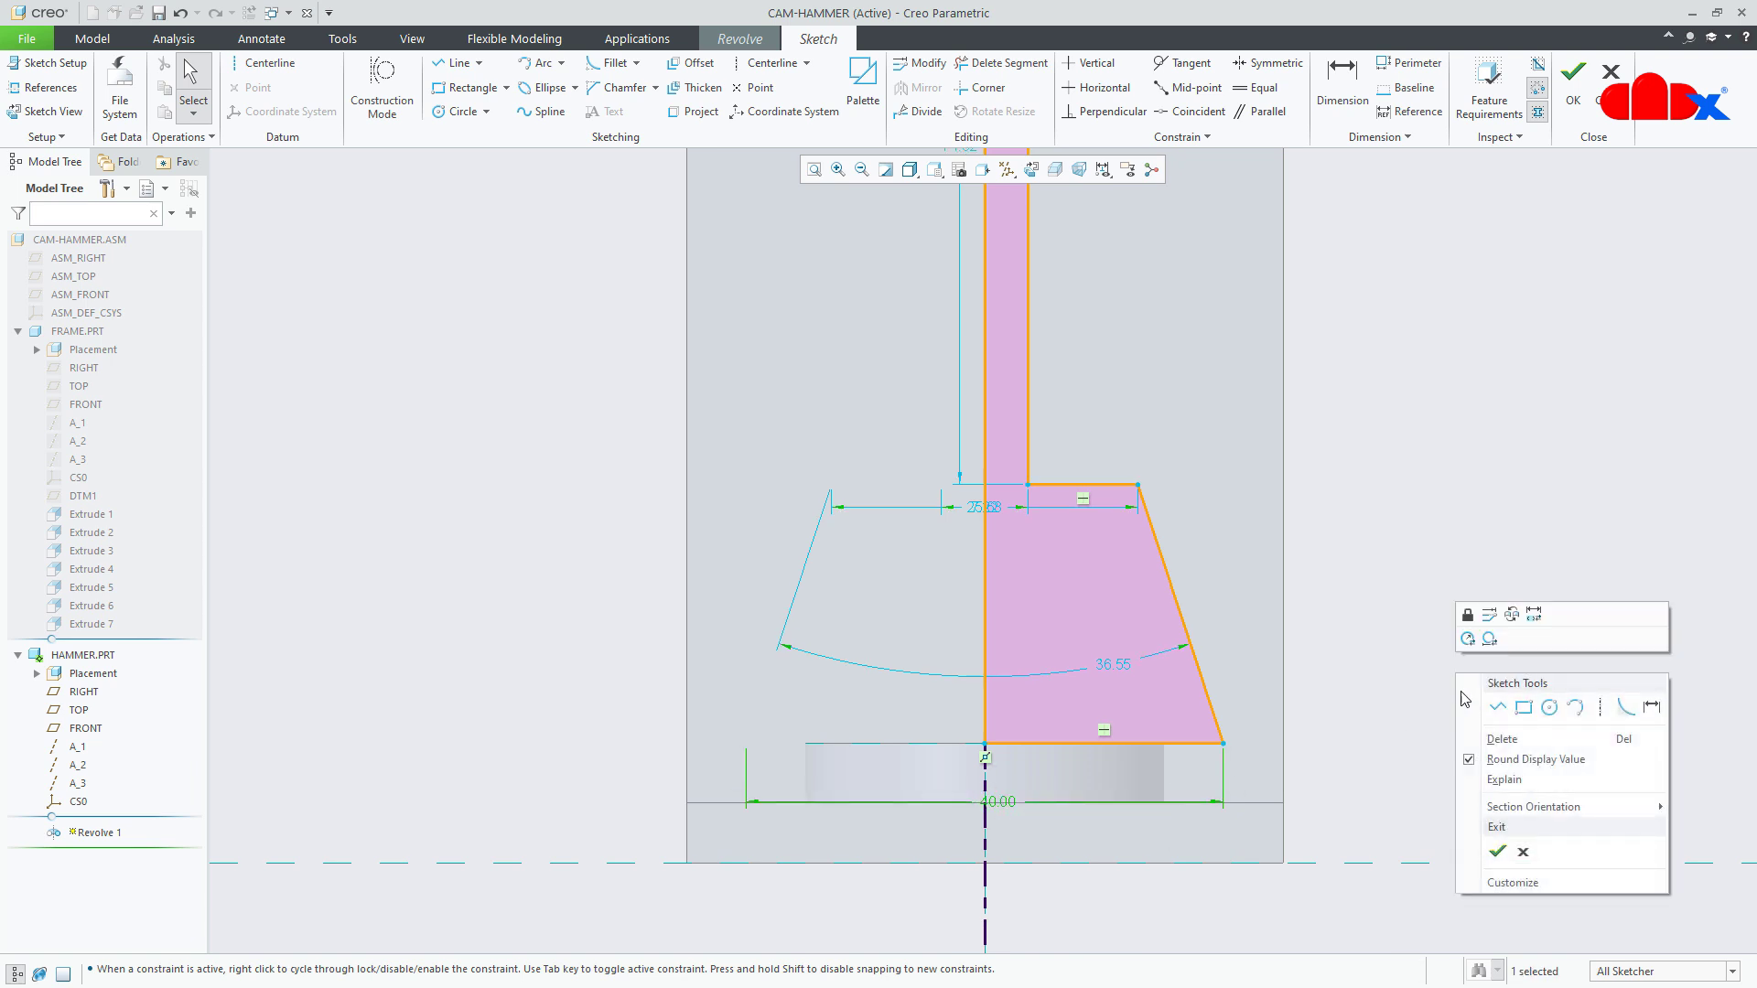
pyautogui.click(1653, 705)
pyautogui.click(1082, 485)
pyautogui.click(1079, 743)
pyautogui.middleClick(1414, 681)
pyautogui.write('30')
pyautogui.press('Return')
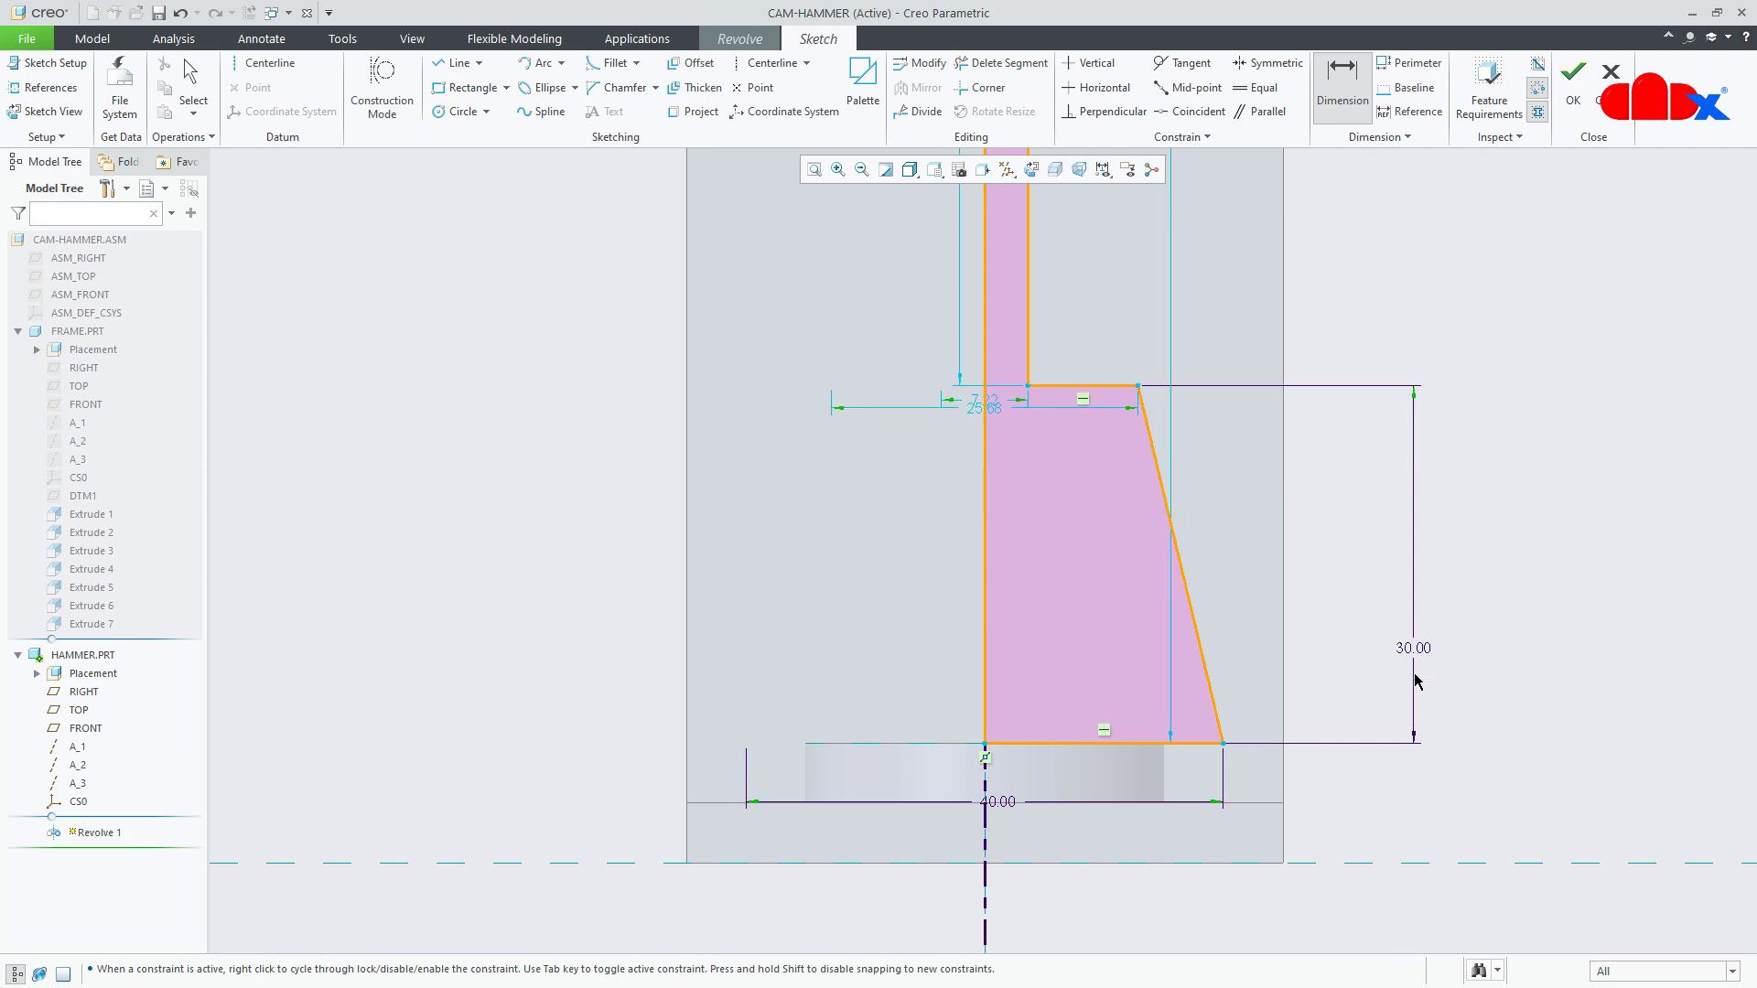
# - Set the hammer head's top diameter to 30
pyautogui.doubleClick(995, 408)
pyautogui.write('30')
pyautogui.press('Return')
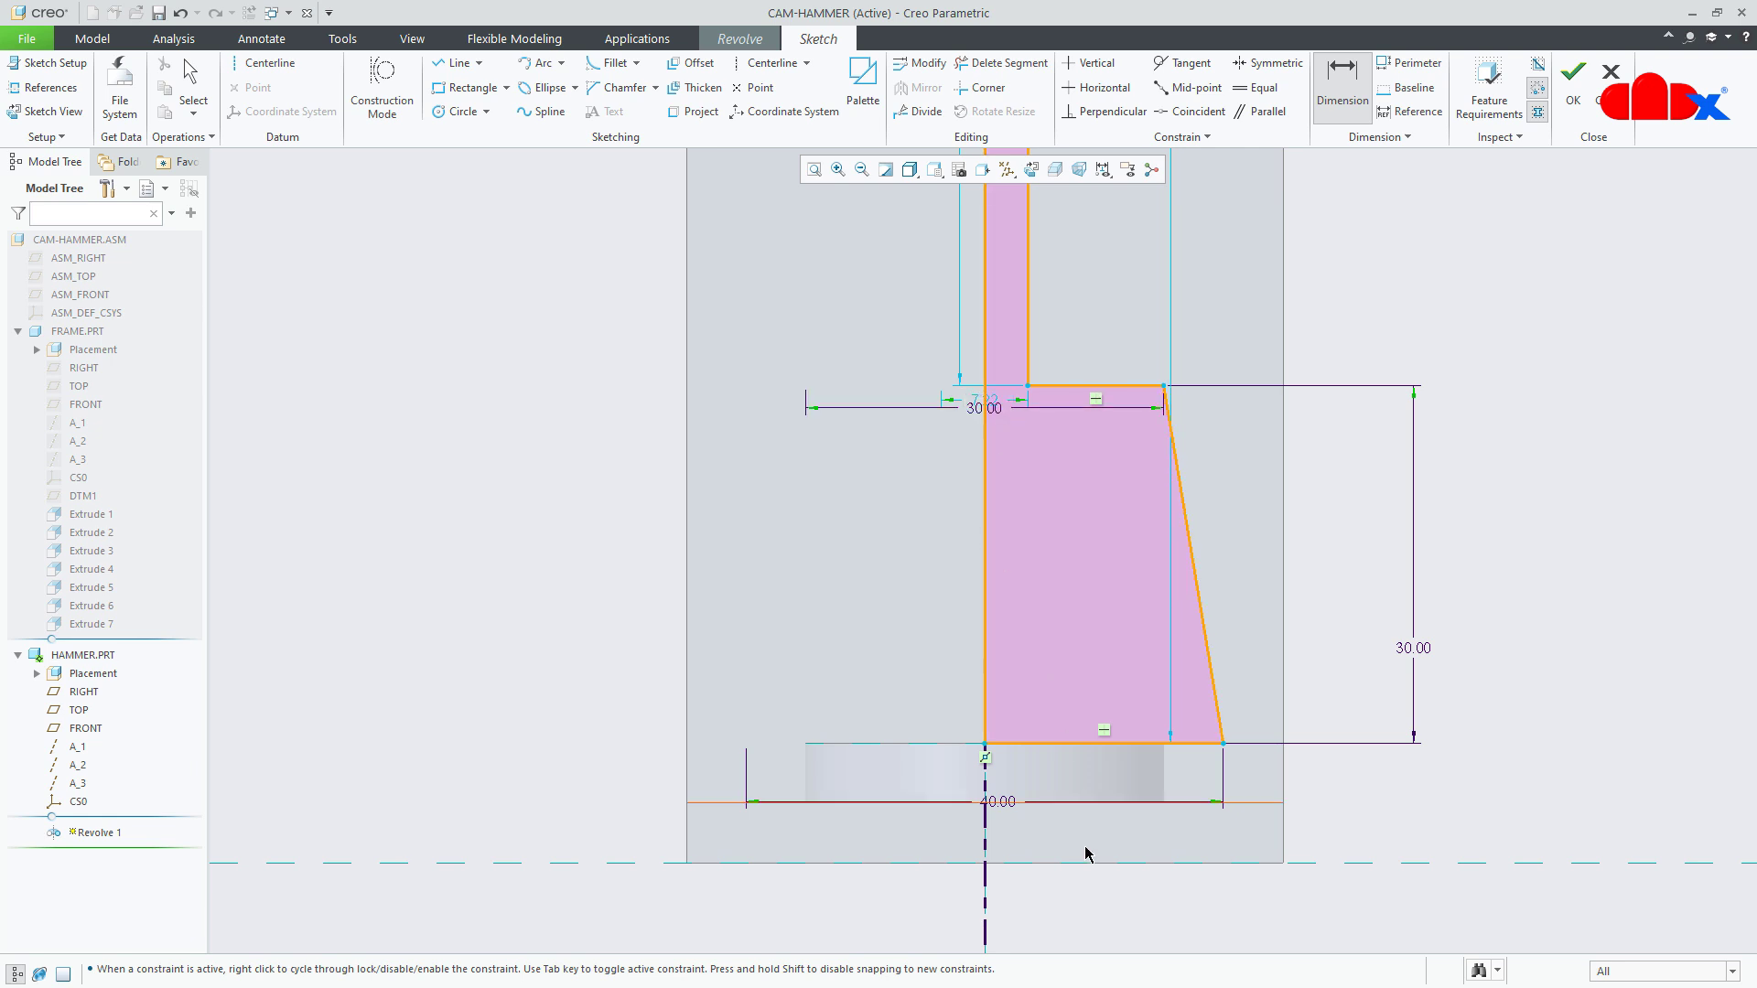
# - Move the rod's diameter dimension above the hammer head and set it to 5
pyautogui.scroll(-3, 1078, 854)
pyautogui.scroll(3, 1023, 503)
pyautogui.middleClick(1037, 735)
pyautogui.moveTo(1060, 754); pyautogui.dragTo(1051, 639)
pyautogui.doubleClick(1051, 640)
pyautogui.write('5')
pyautogui.press('Return')
pyautogui.scroll(-5, 1116, 756)
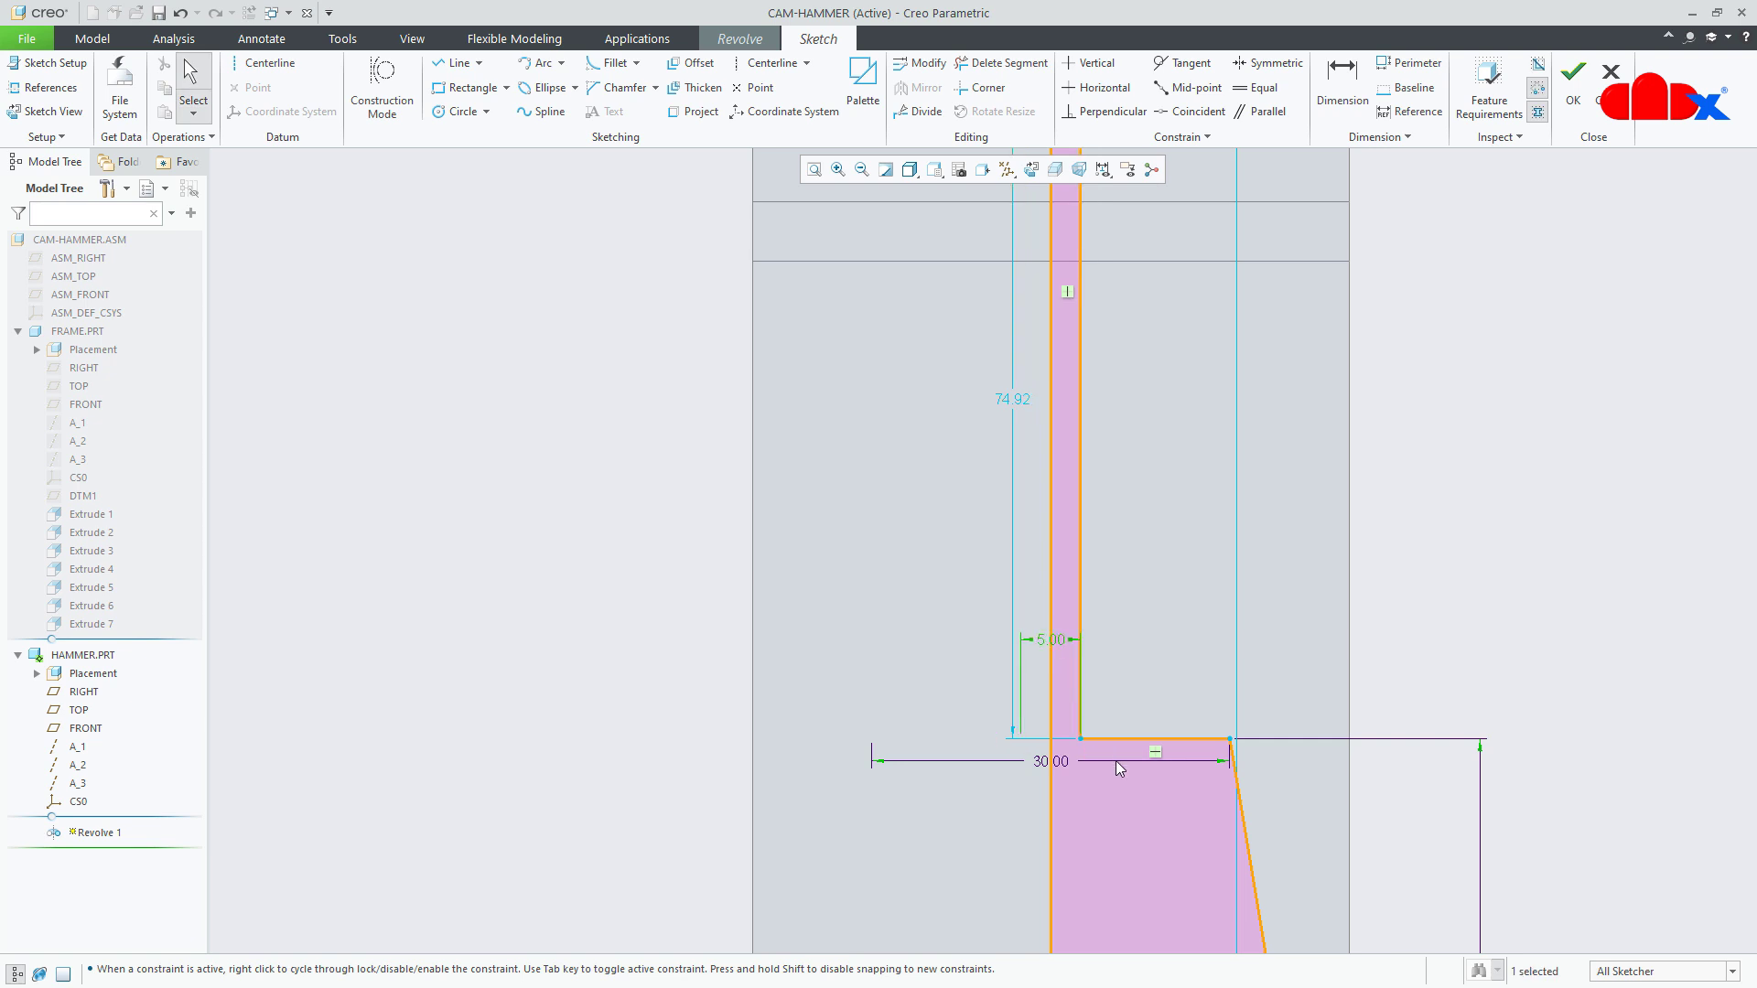
pyautogui.click(1328, 607)
# - Dimension the collar's lower edge from the horizontal reference line and set the height to 130
pyautogui.scroll(6, 1106, 576)
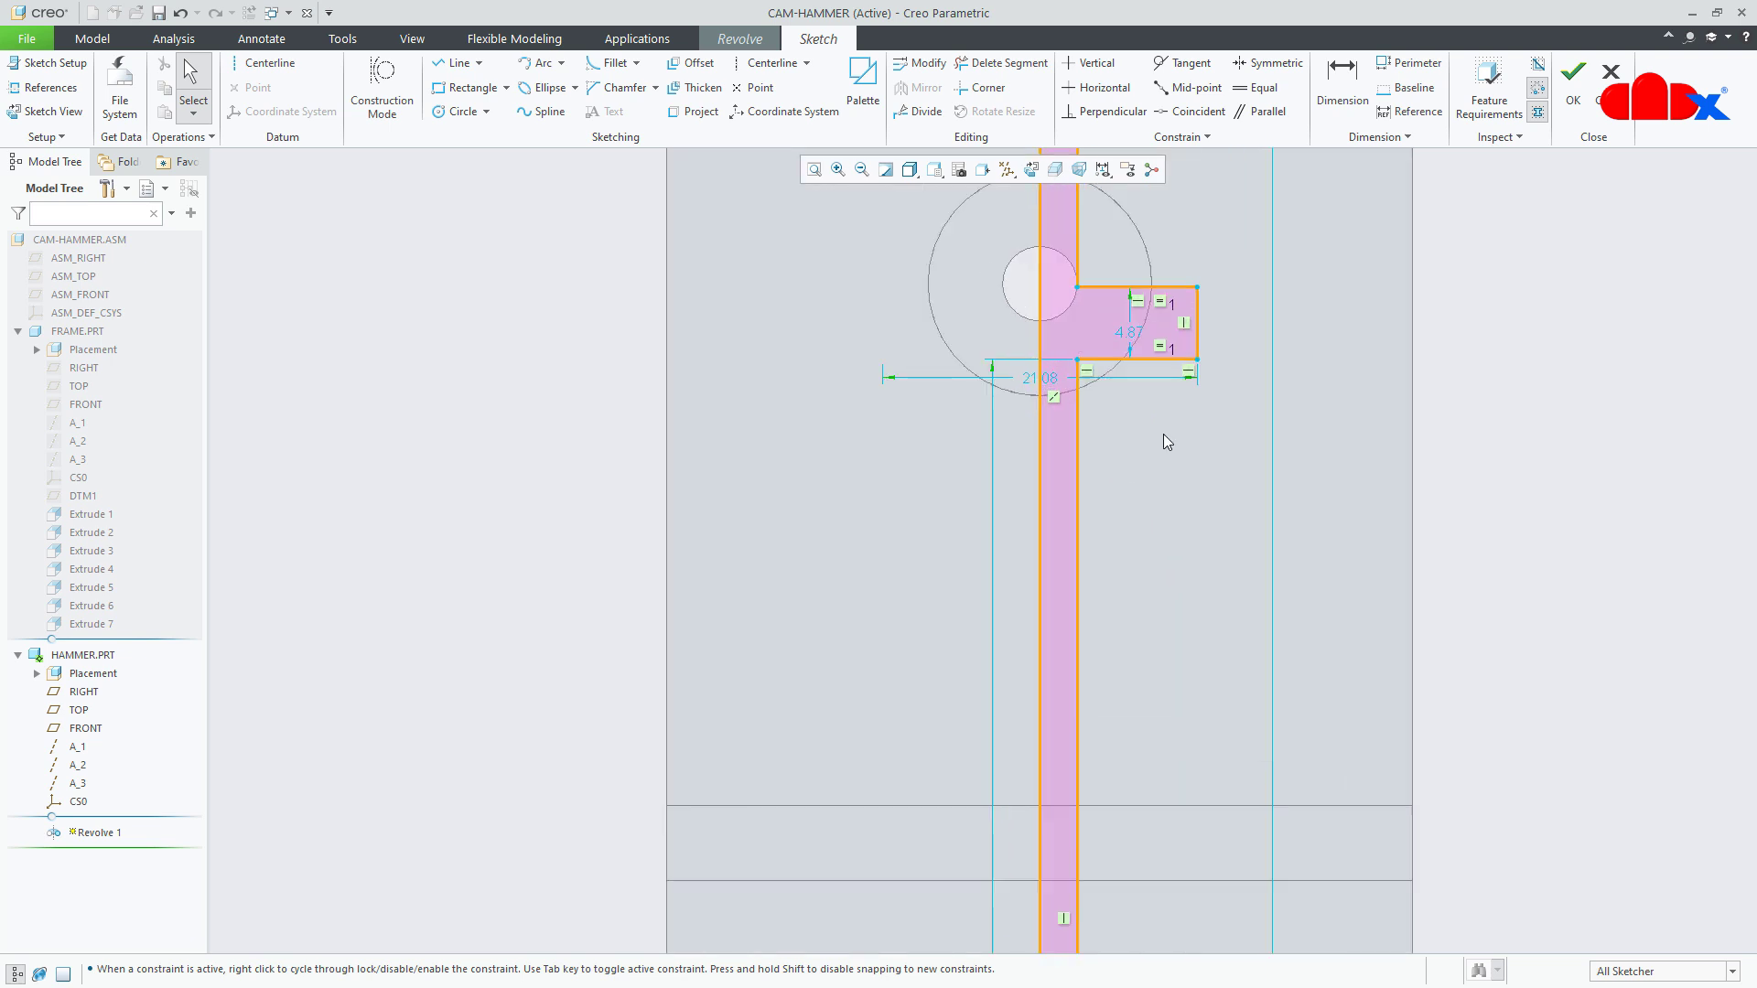
pyautogui.click(1342, 87)
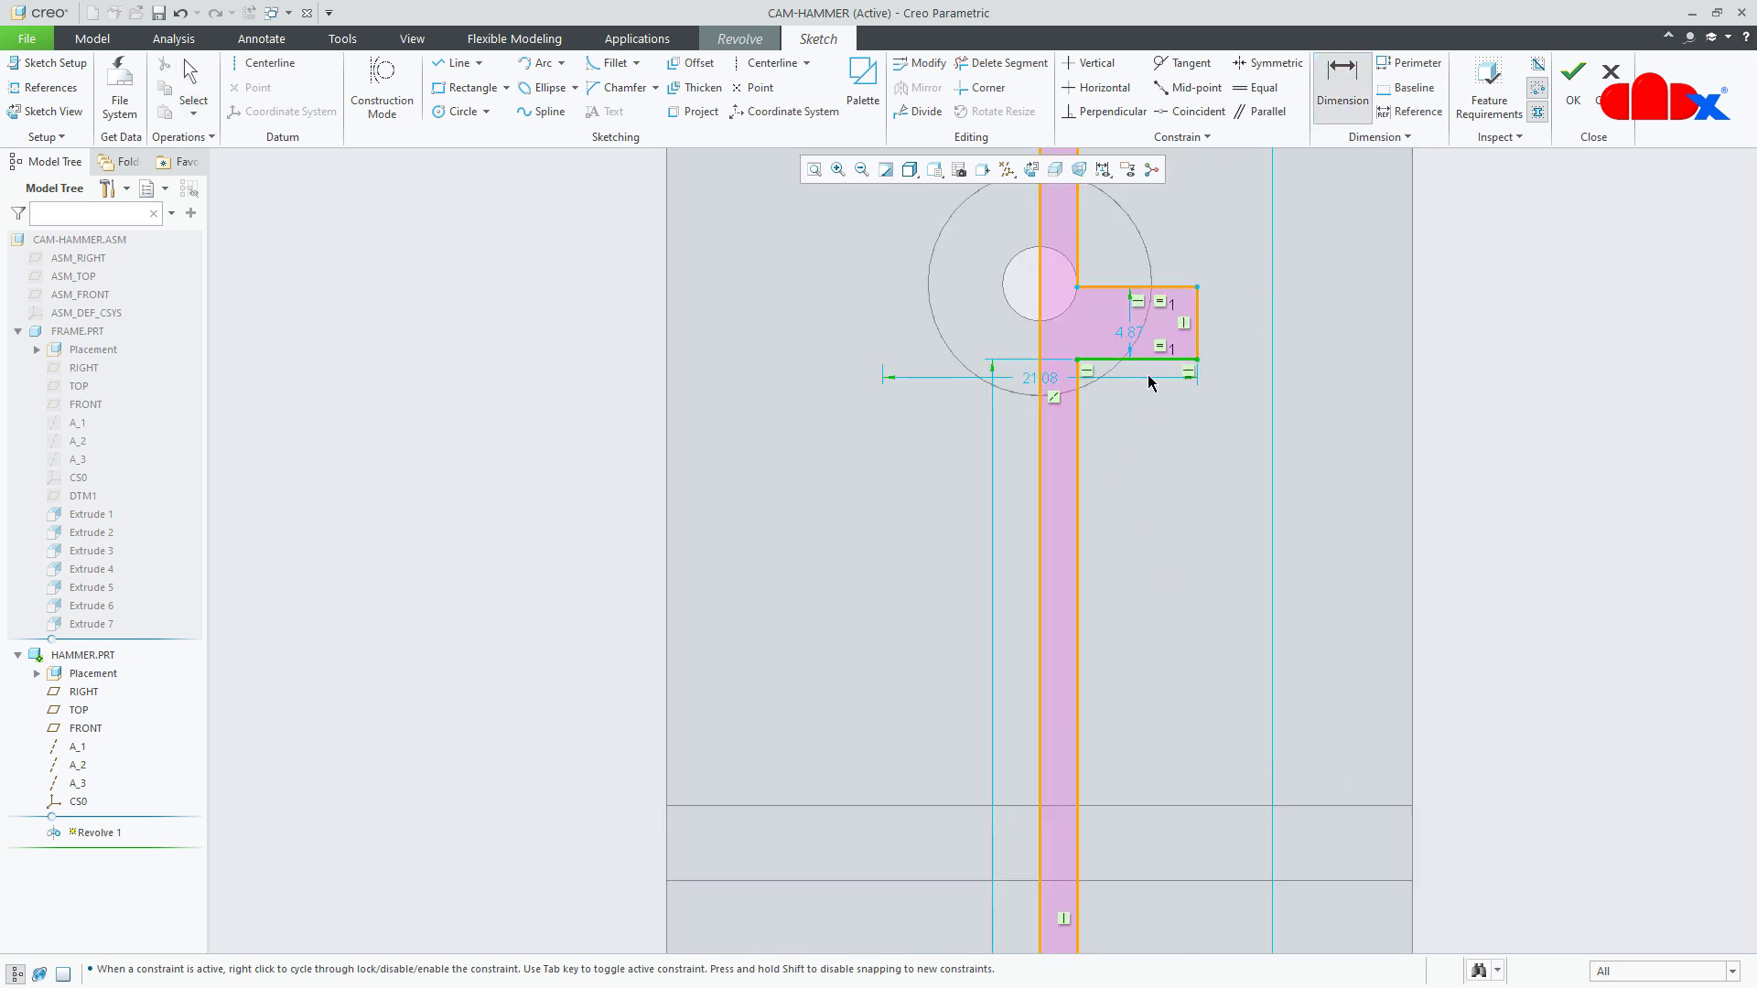
pyautogui.scroll(-5, 1113, 430)
pyautogui.scroll(-2, 1113, 430)
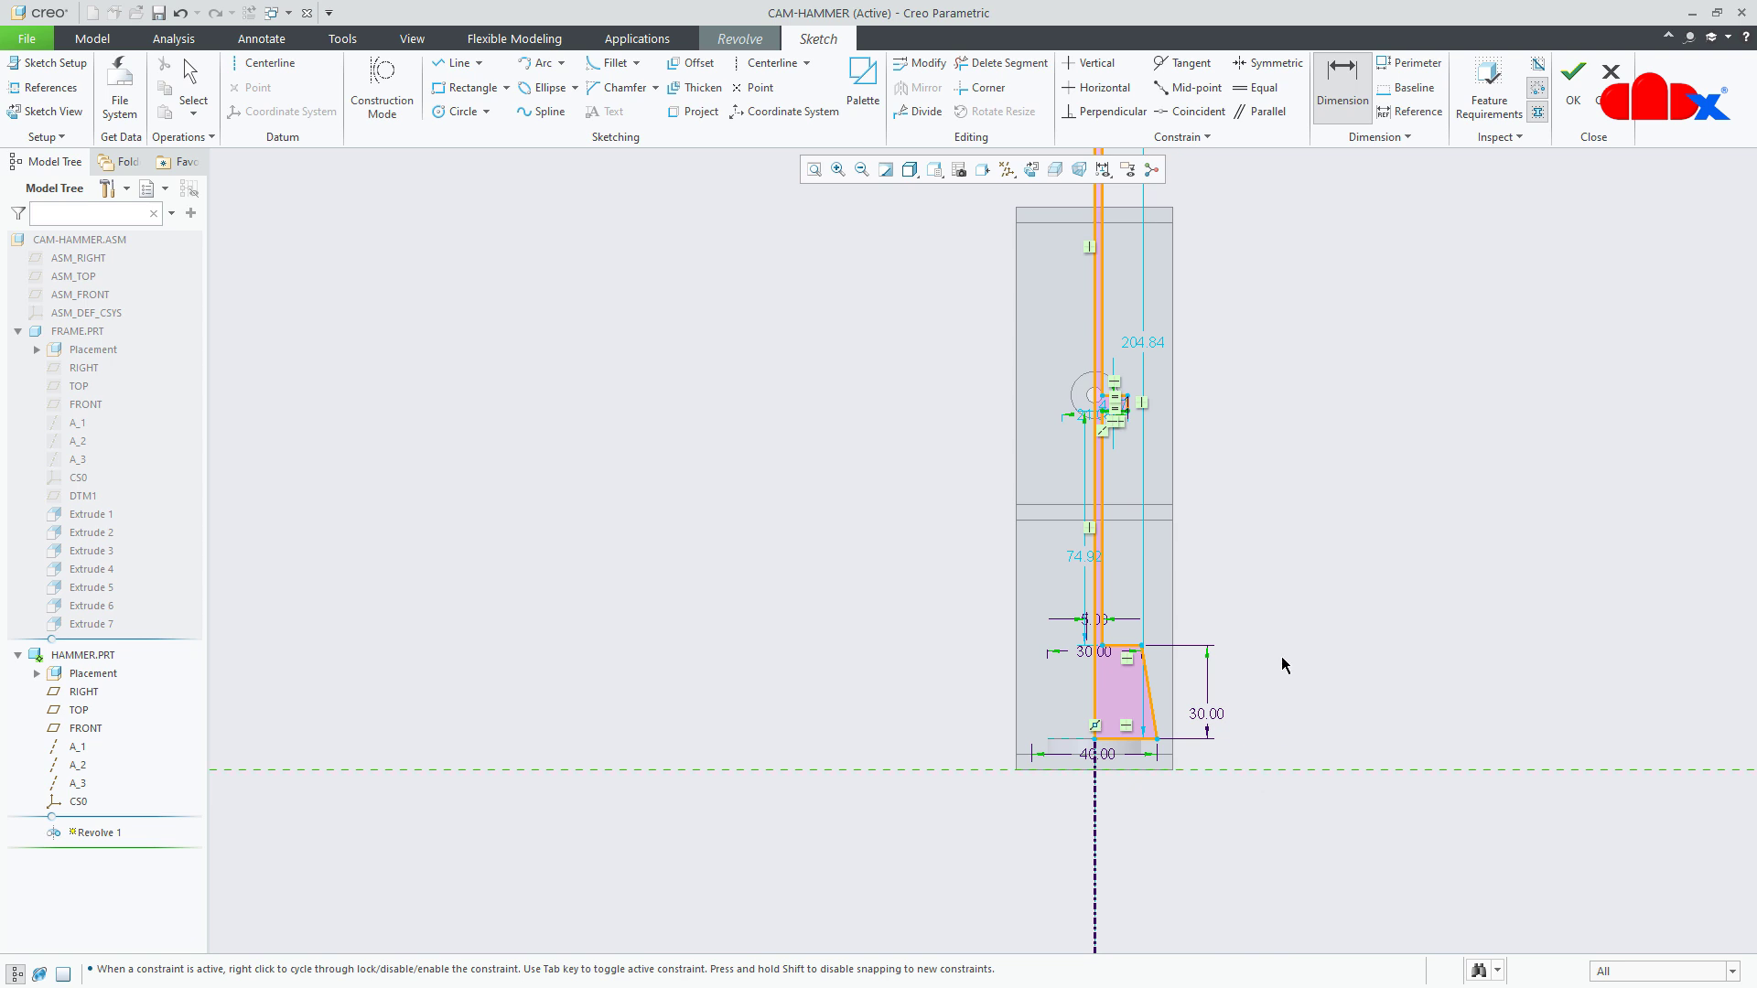
pyautogui.middleClick(1252, 560)
pyautogui.scroll(6, 1171, 498)
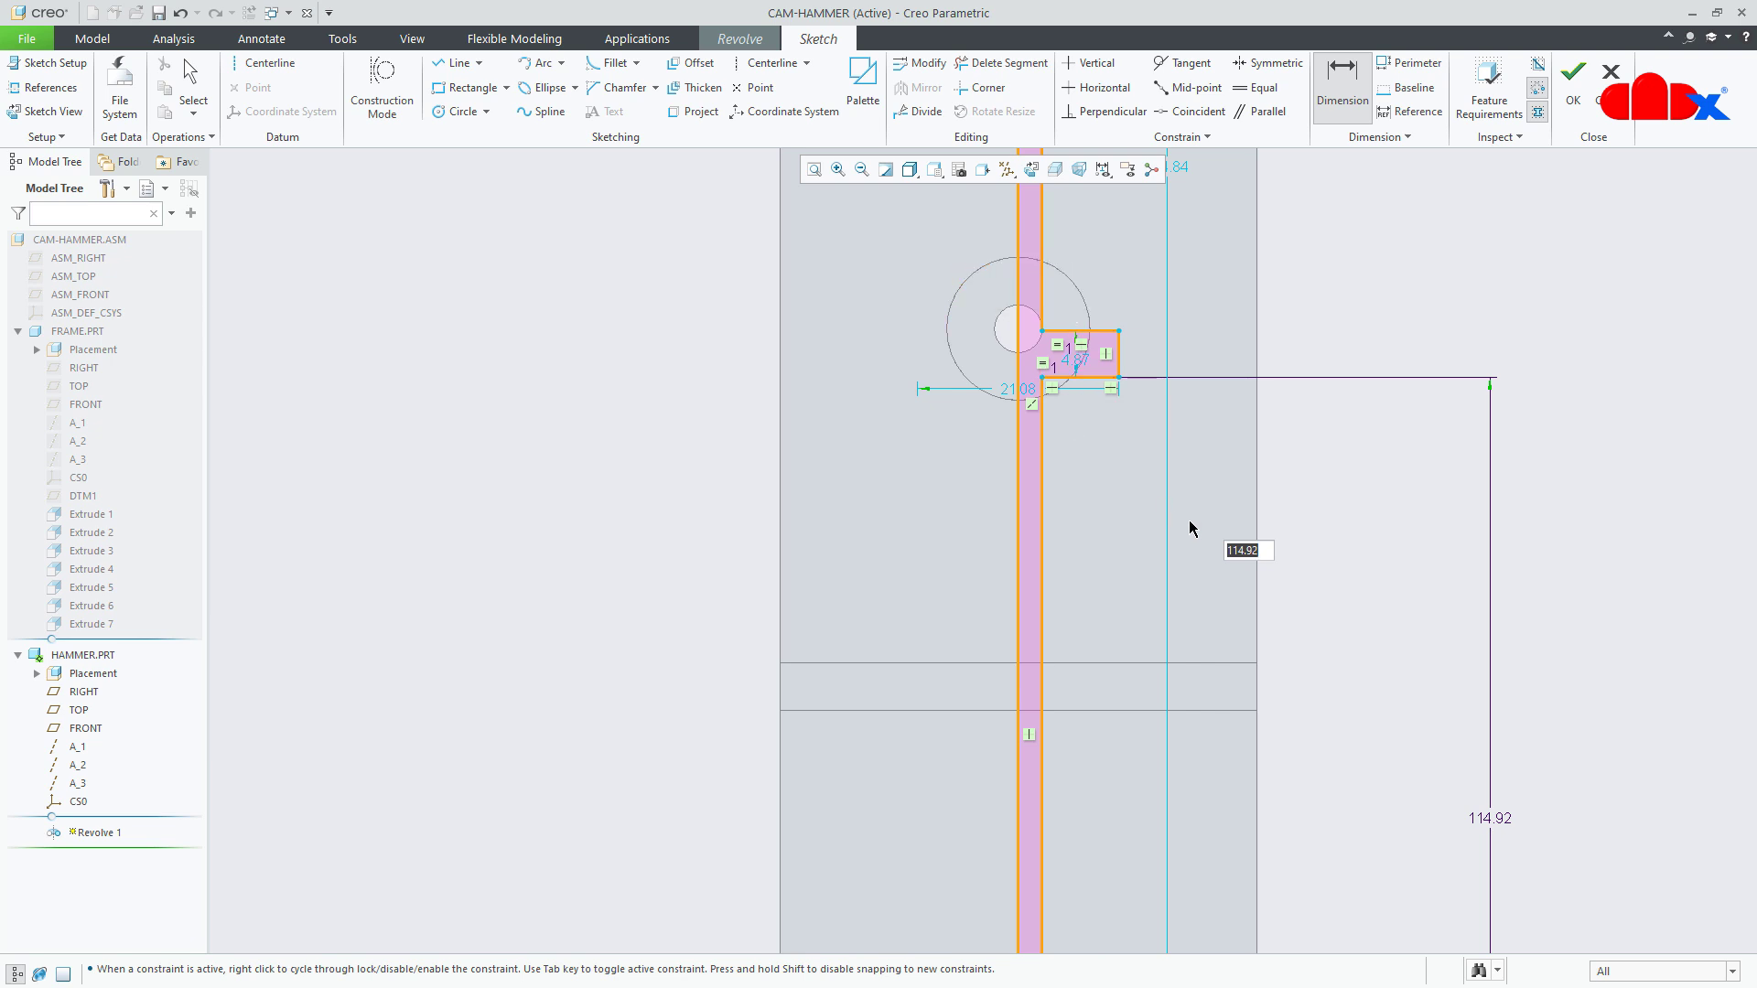
pyautogui.write('130')
pyautogui.press('Return')
# - Dimension the rod's top edge from the horizontal reference line and set the height to 200
pyautogui.scroll(3, 1239, 567)
pyautogui.scroll(-5, 1181, 412)
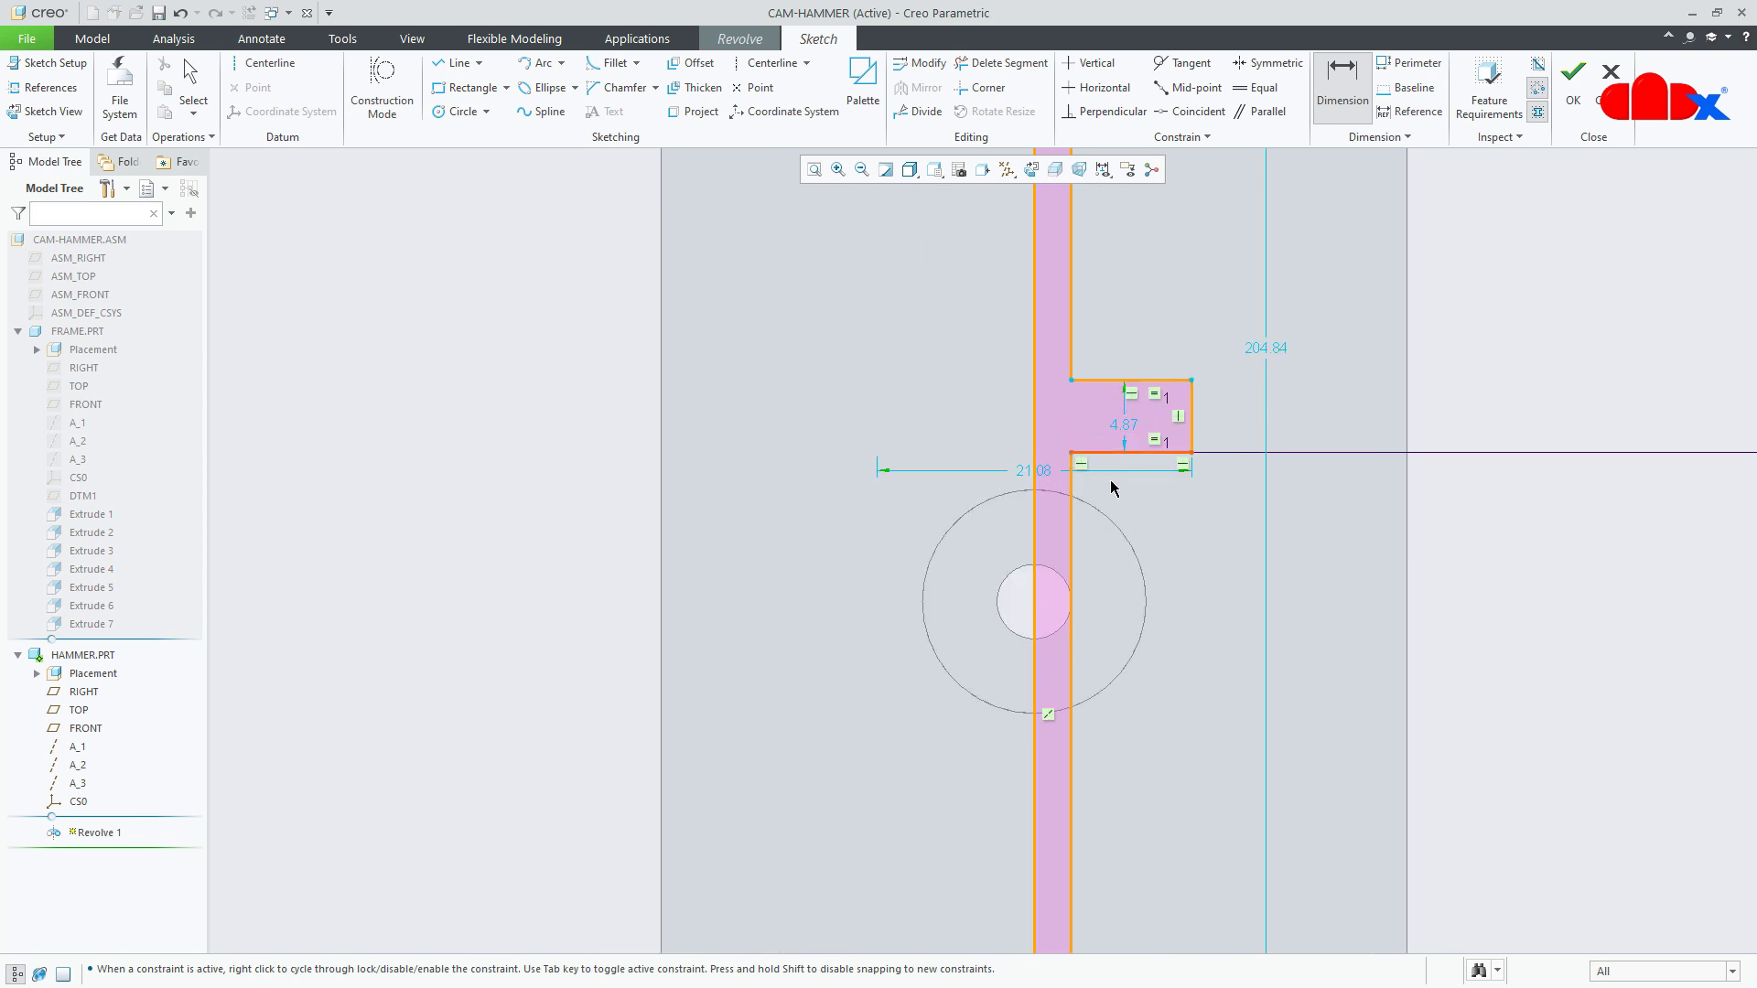
pyautogui.scroll(4, 1138, 600)
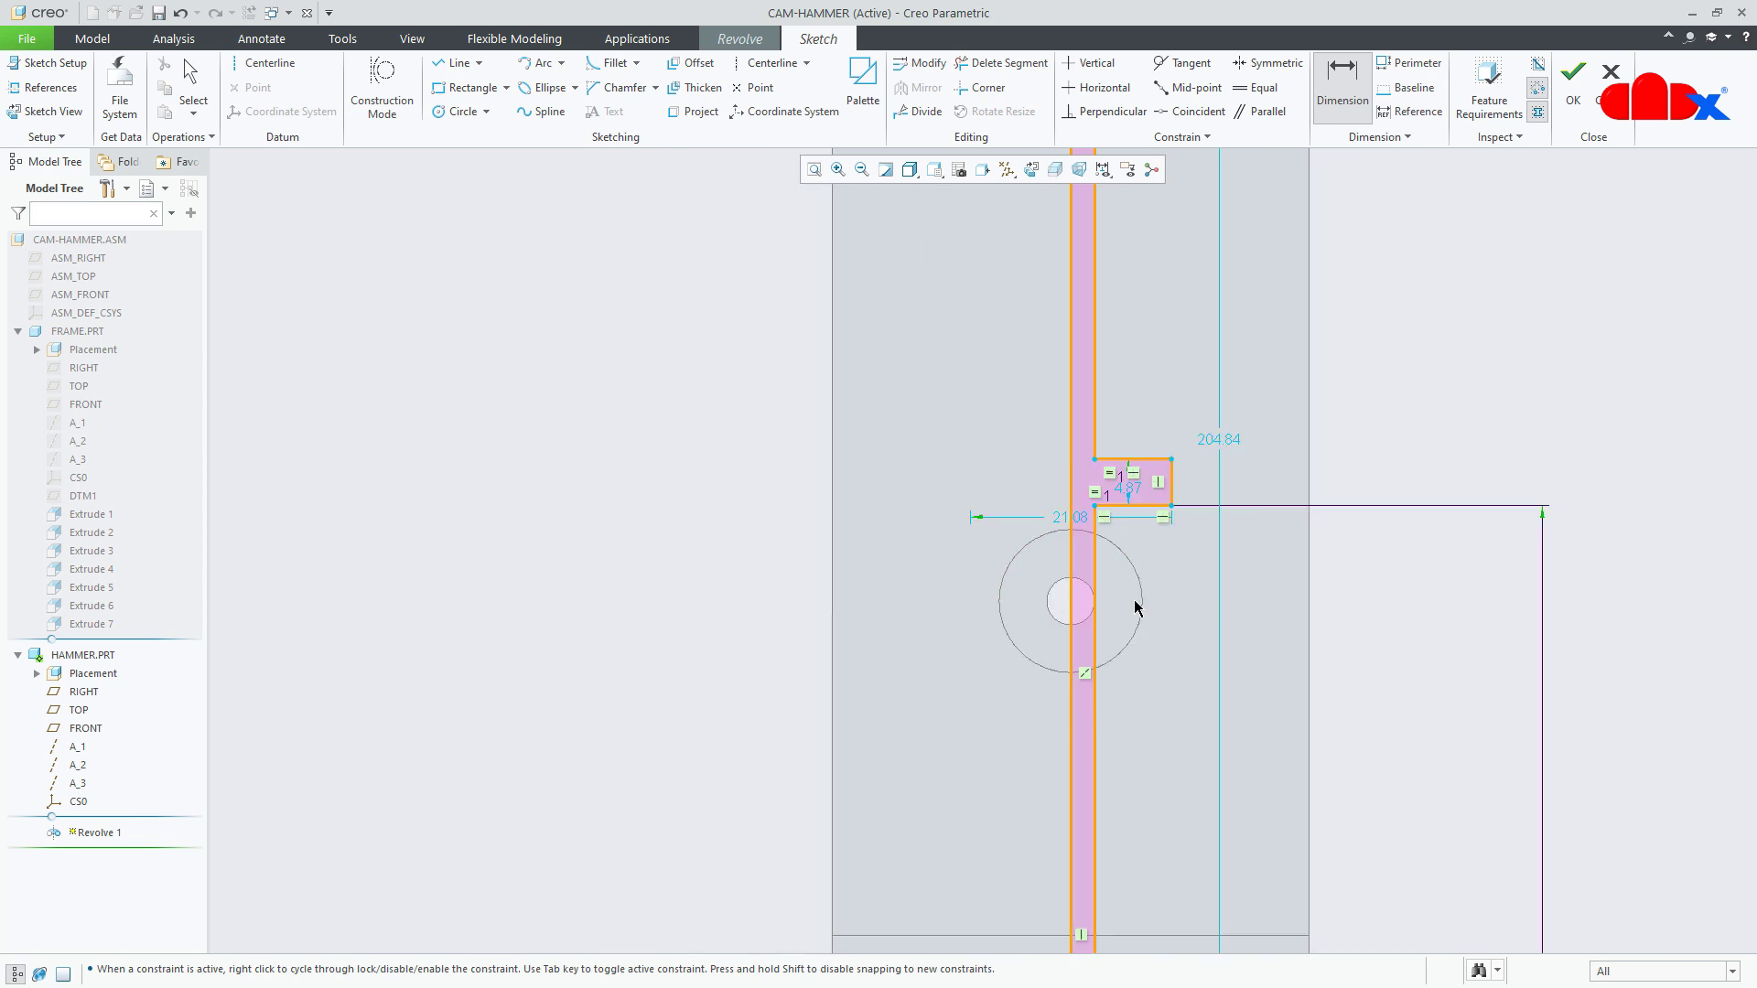
pyautogui.scroll(3, 1293, 621)
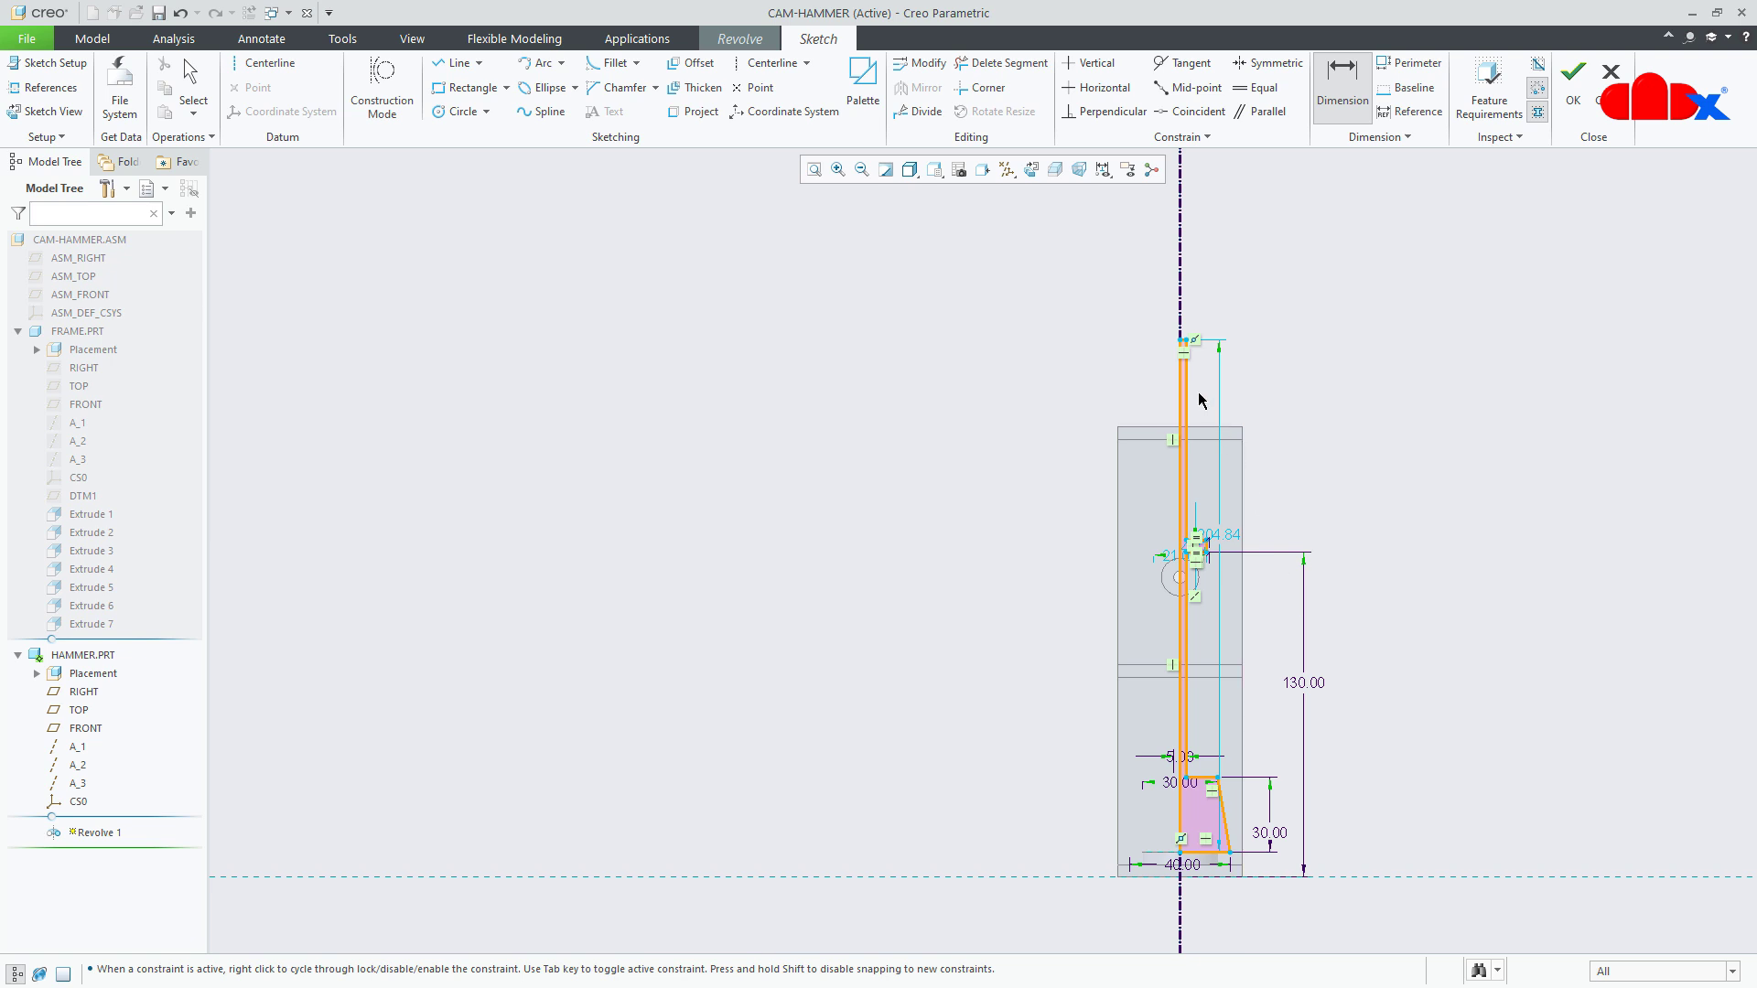
pyautogui.scroll(-6, 1189, 366)
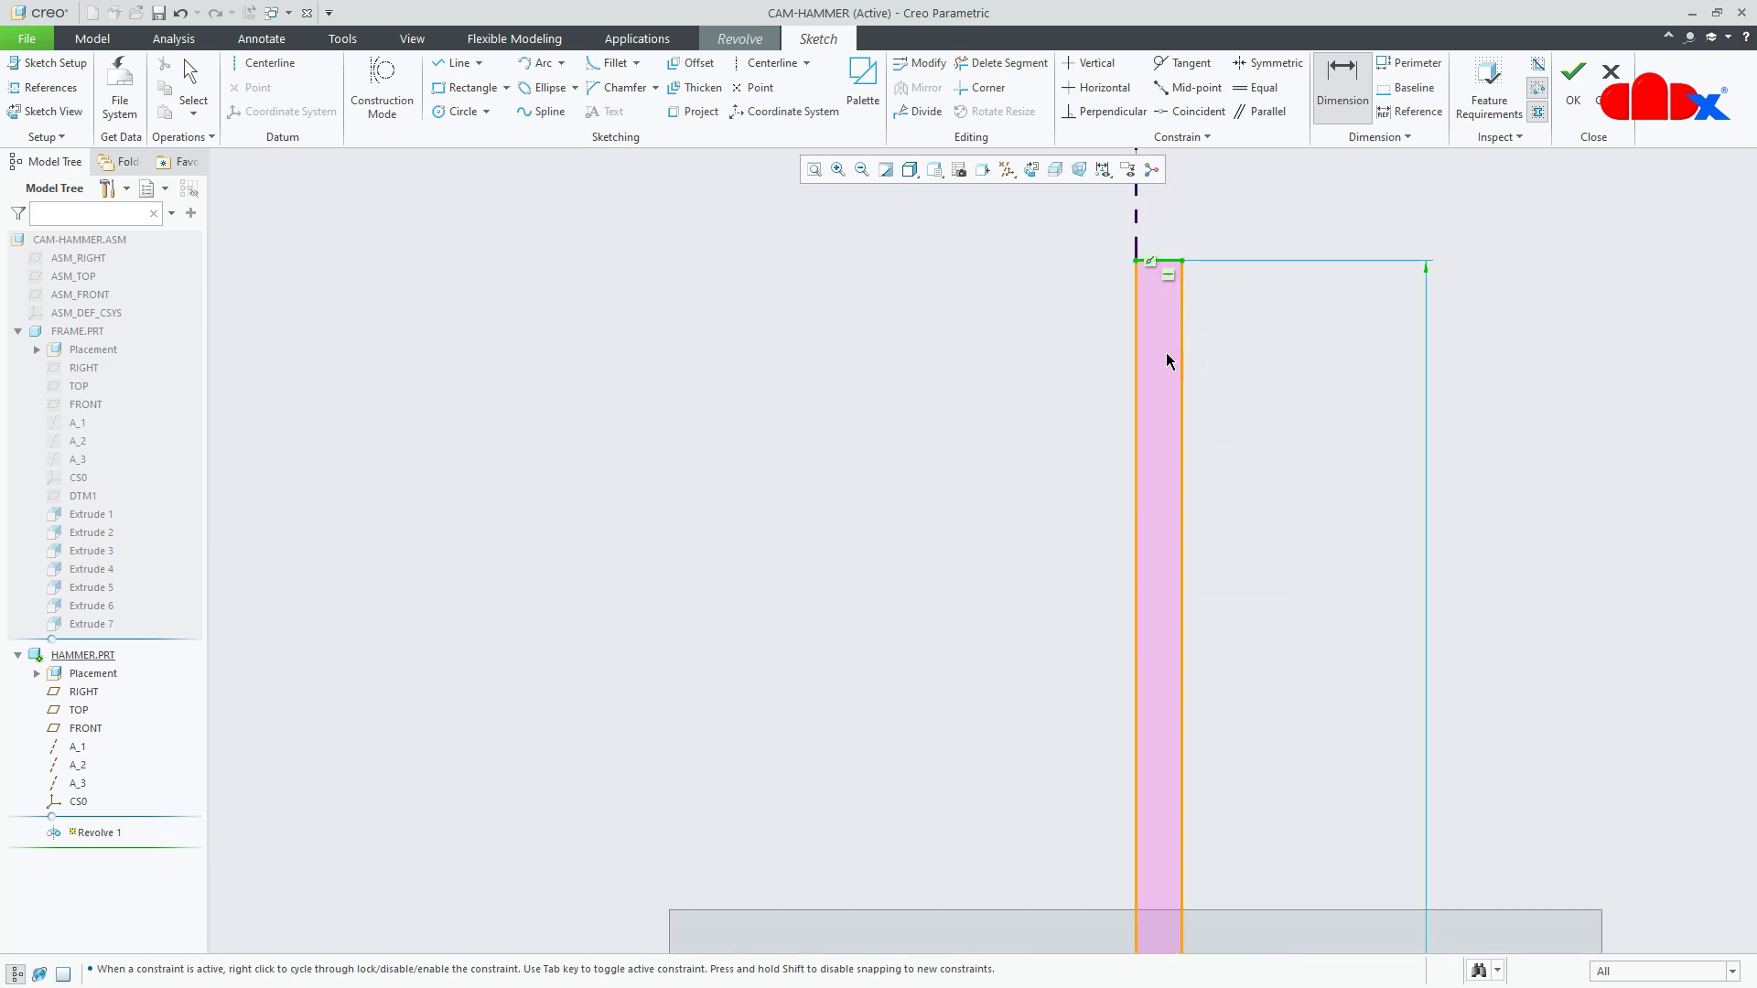
pyautogui.scroll(8, 1161, 298)
pyautogui.click(1328, 777)
pyautogui.middleClick(1346, 629)
pyautogui.write('20')
pyautogui.press('Return')
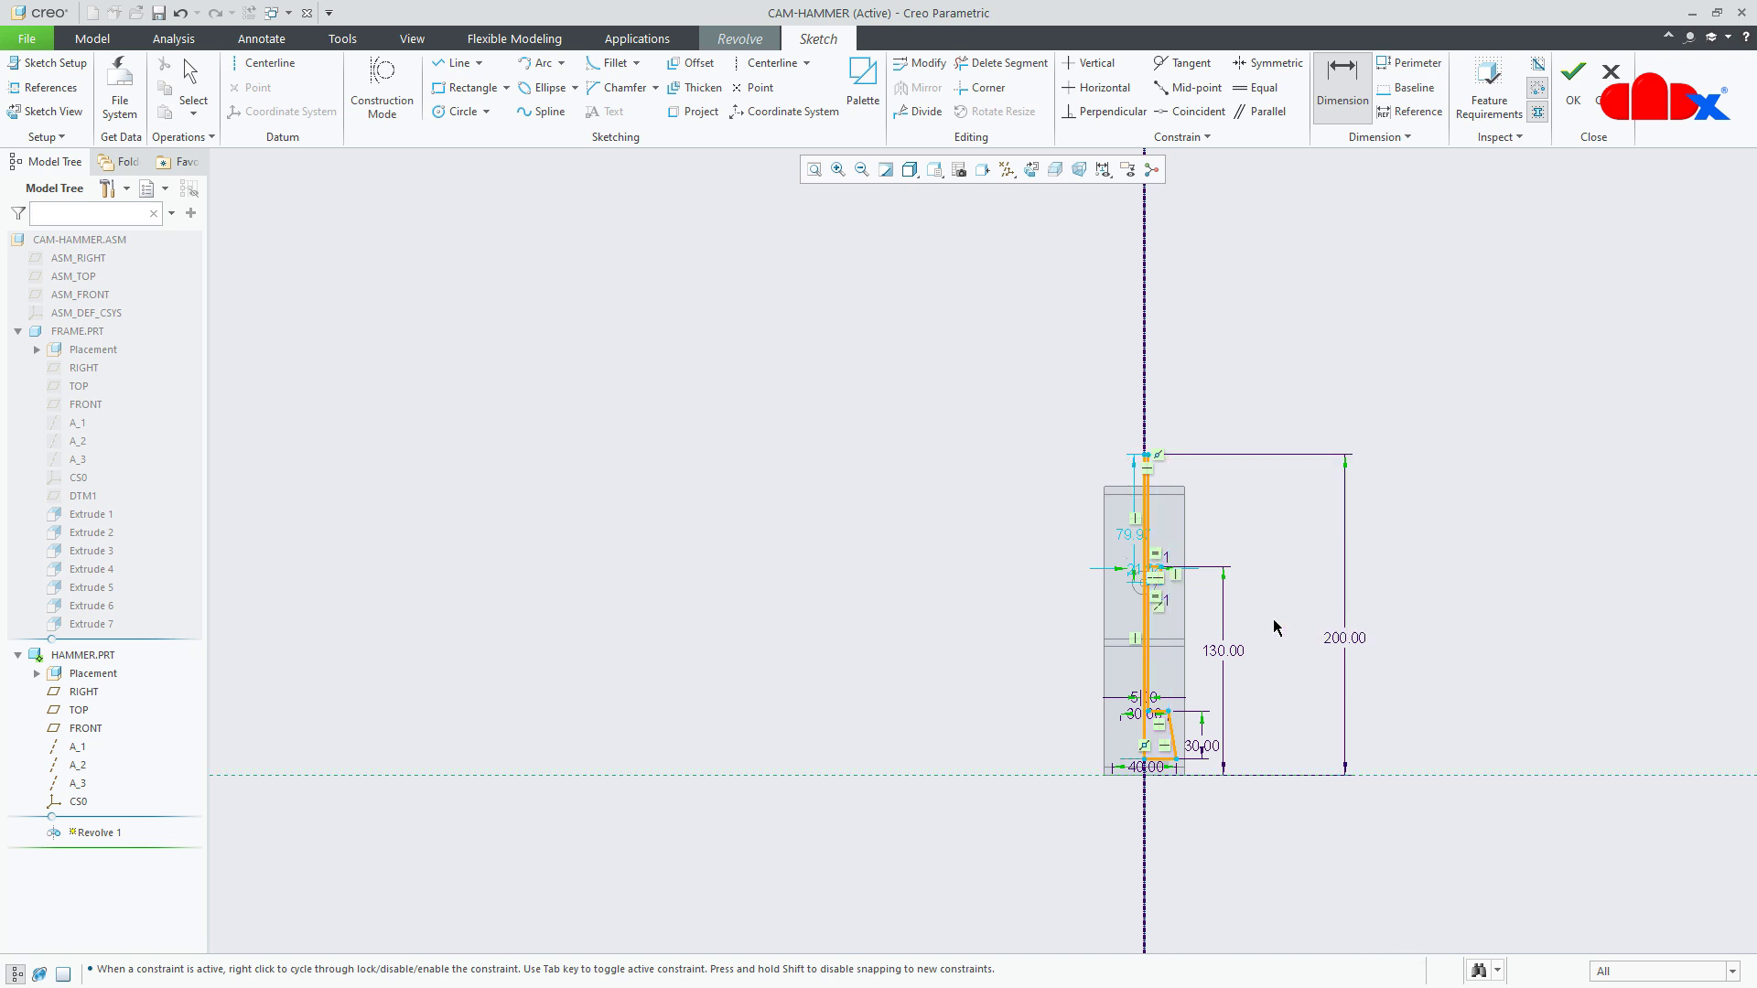
# - Dimension the collar's thickness along its outer vertical edge as 5
pyautogui.scroll(-5, 1158, 572)
pyautogui.scroll(-2, 1160, 455)
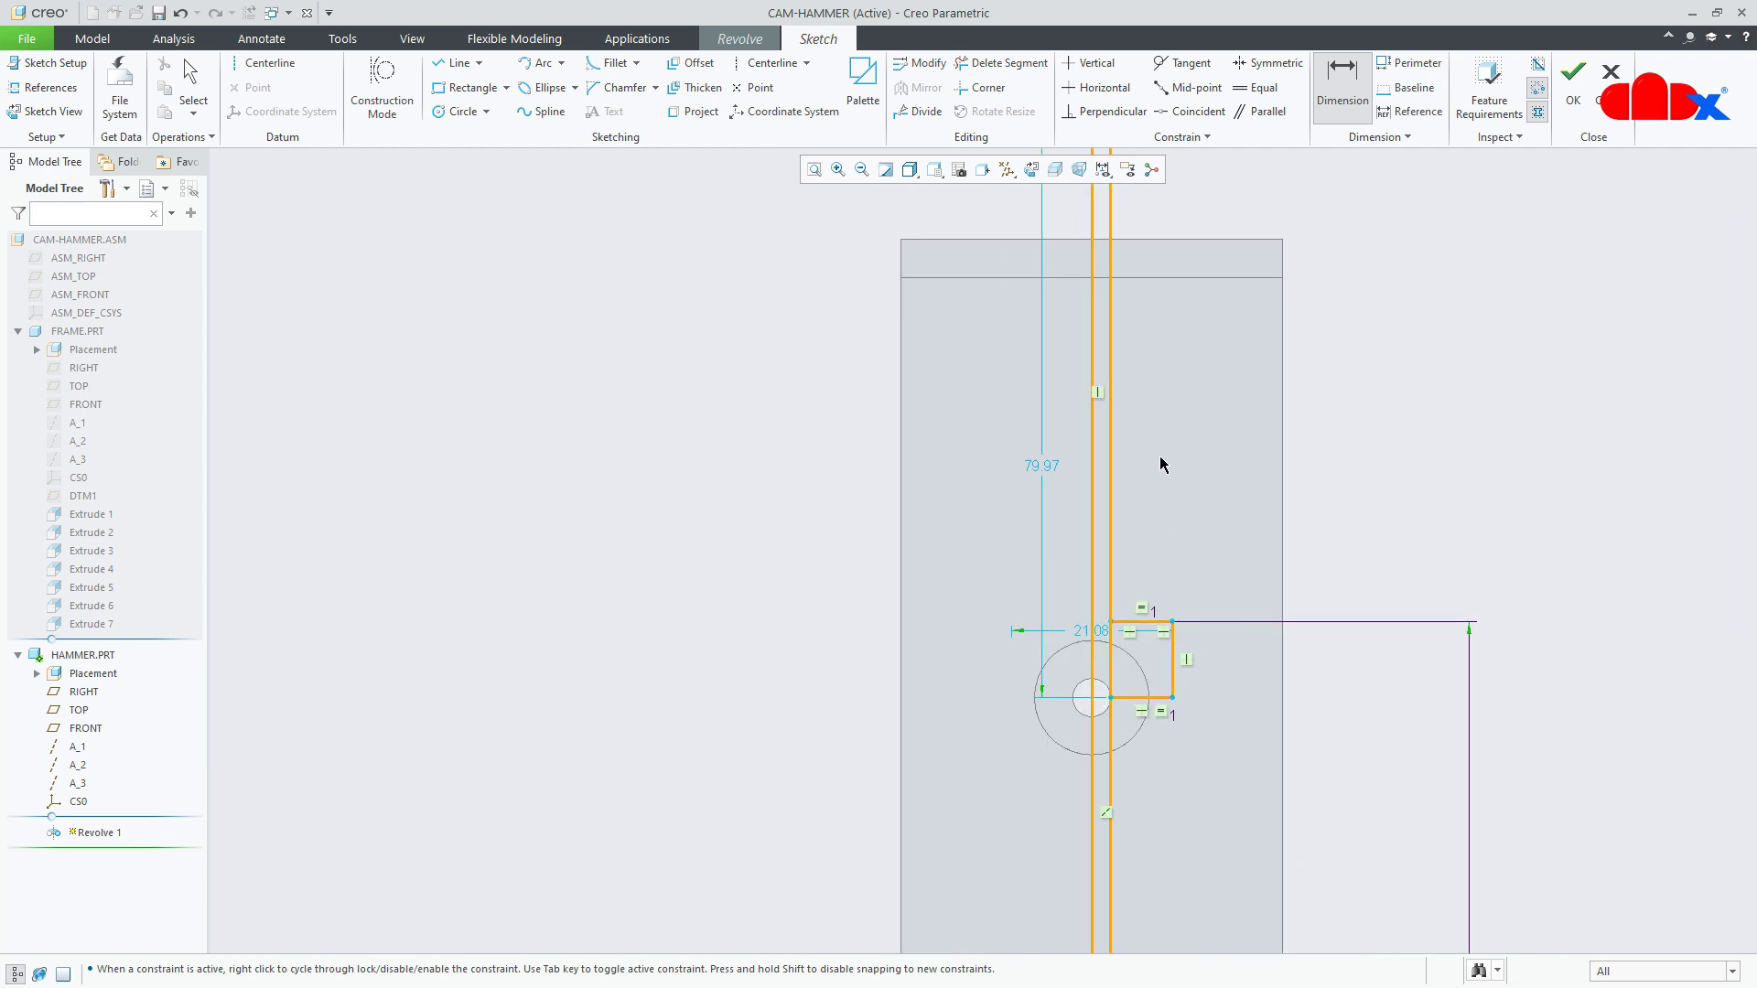
pyautogui.click(1178, 673)
pyautogui.middleClick(1219, 661)
pyautogui.press('Return')
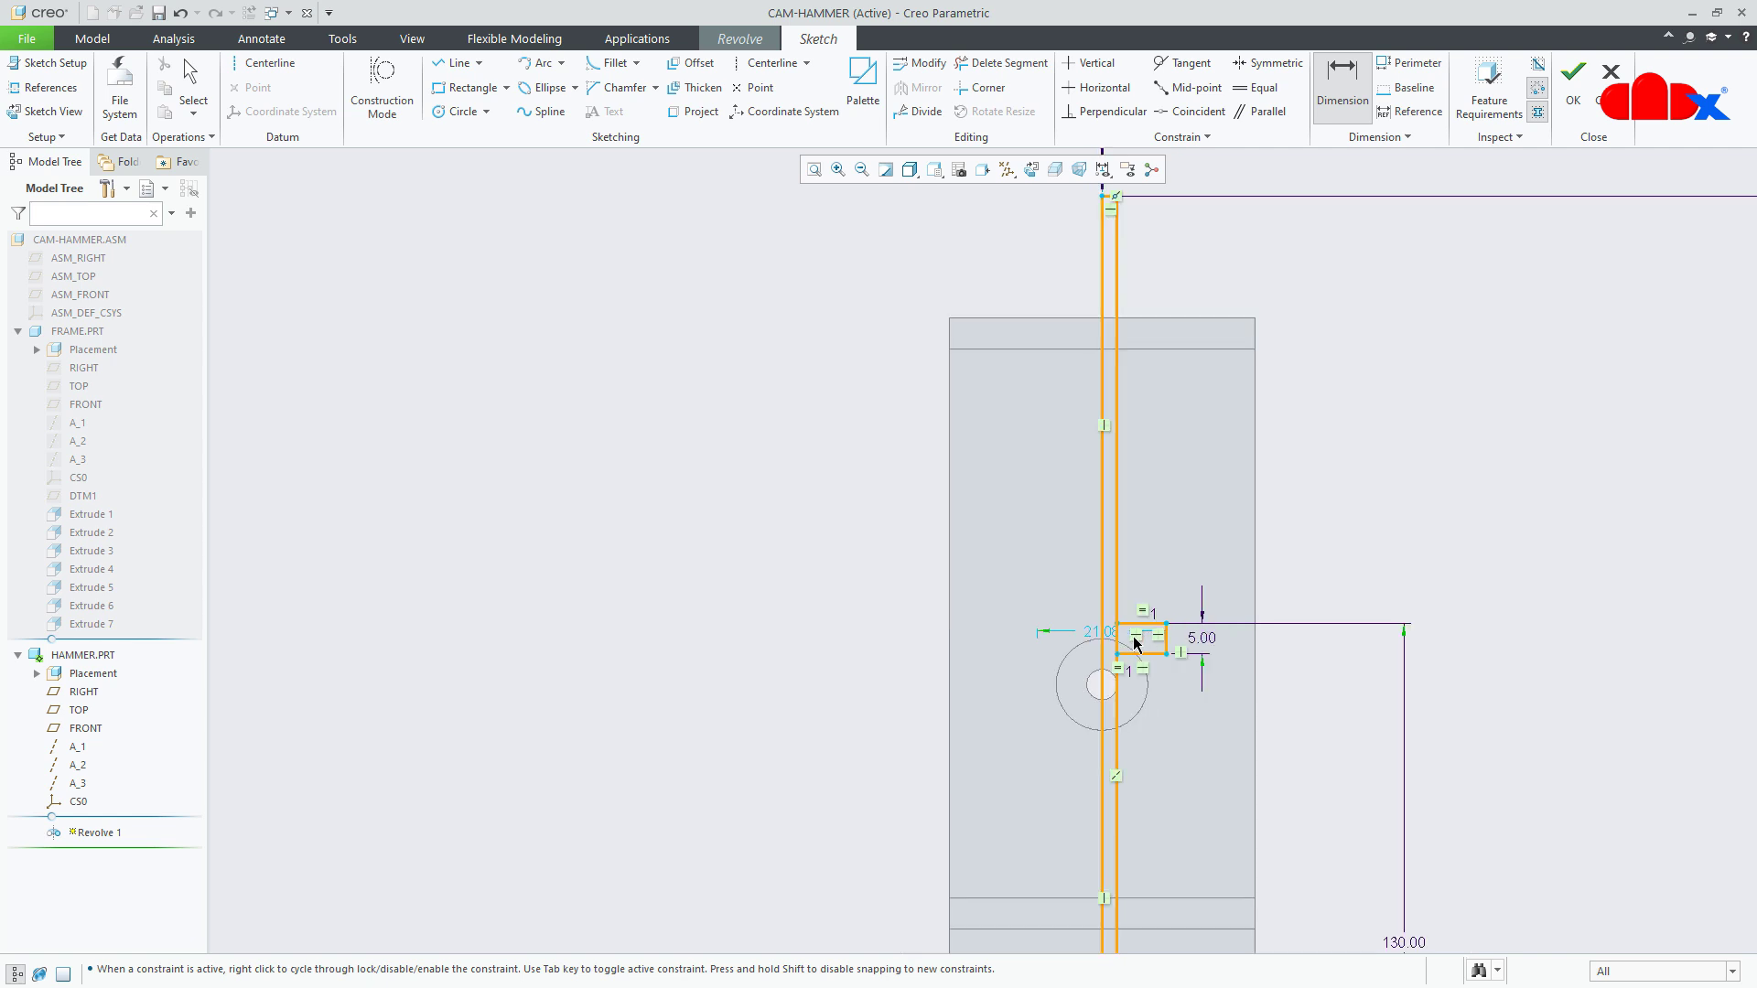
# - Set the collar's diameter to 20
pyautogui.scroll(4, 1125, 628)
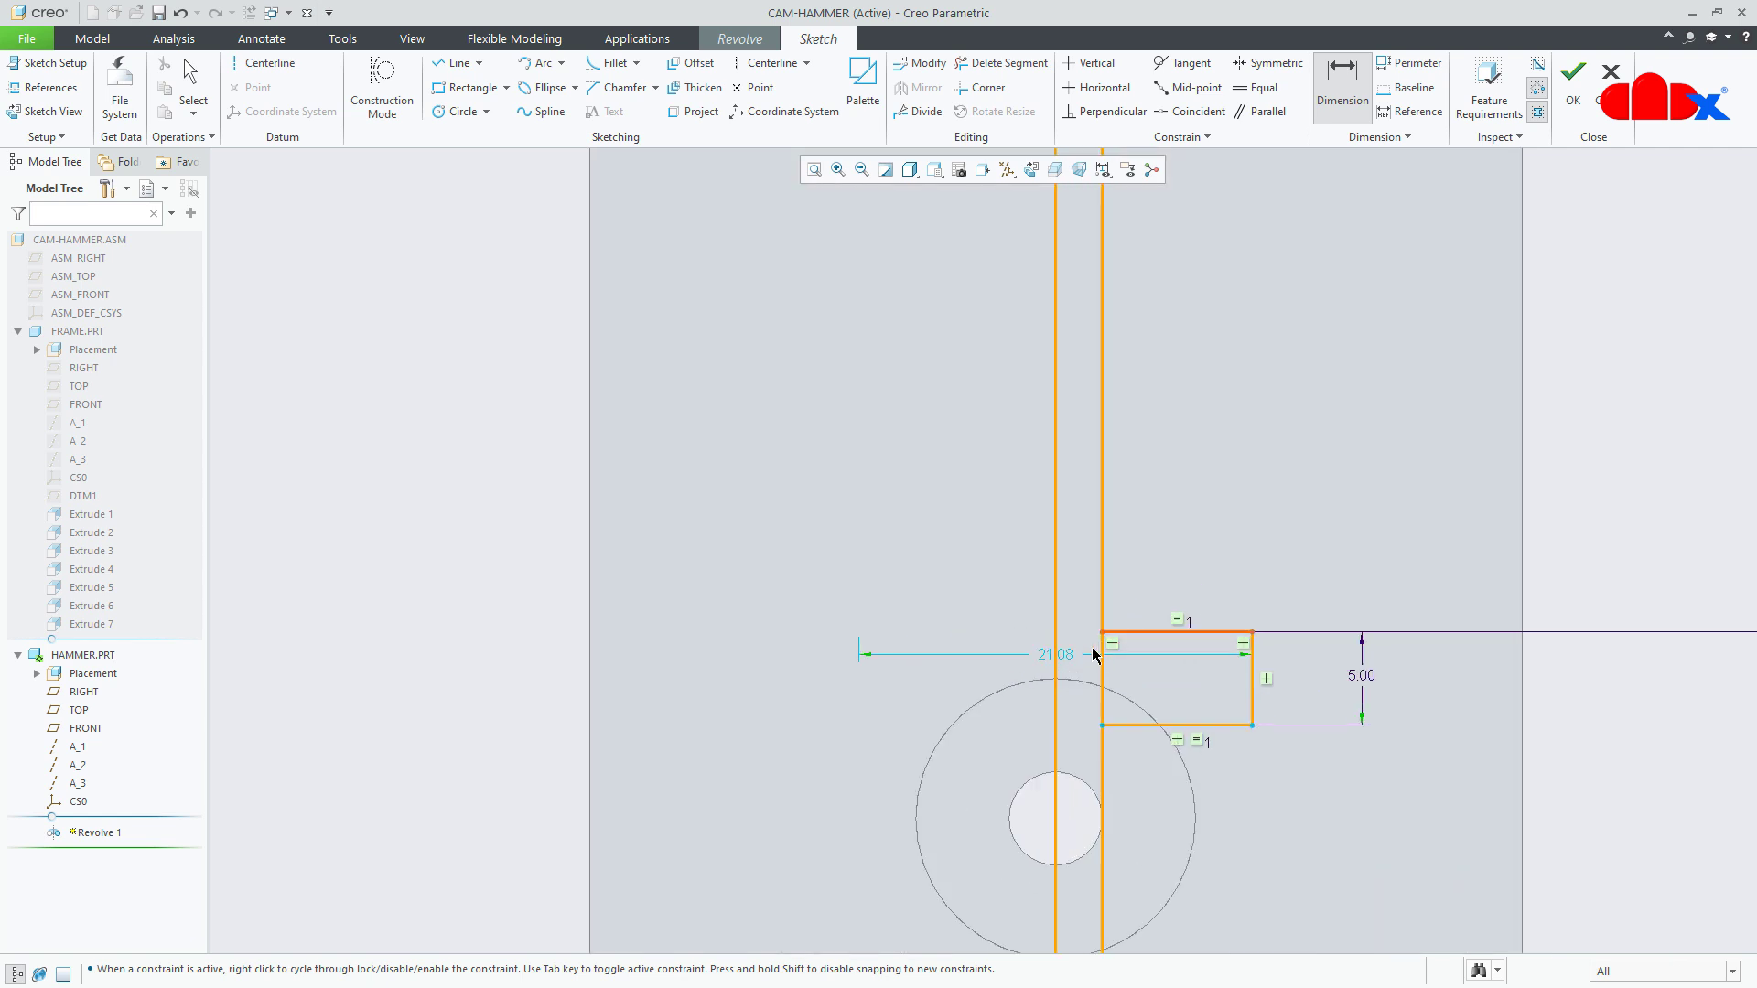
pyautogui.doubleClick(1048, 655)
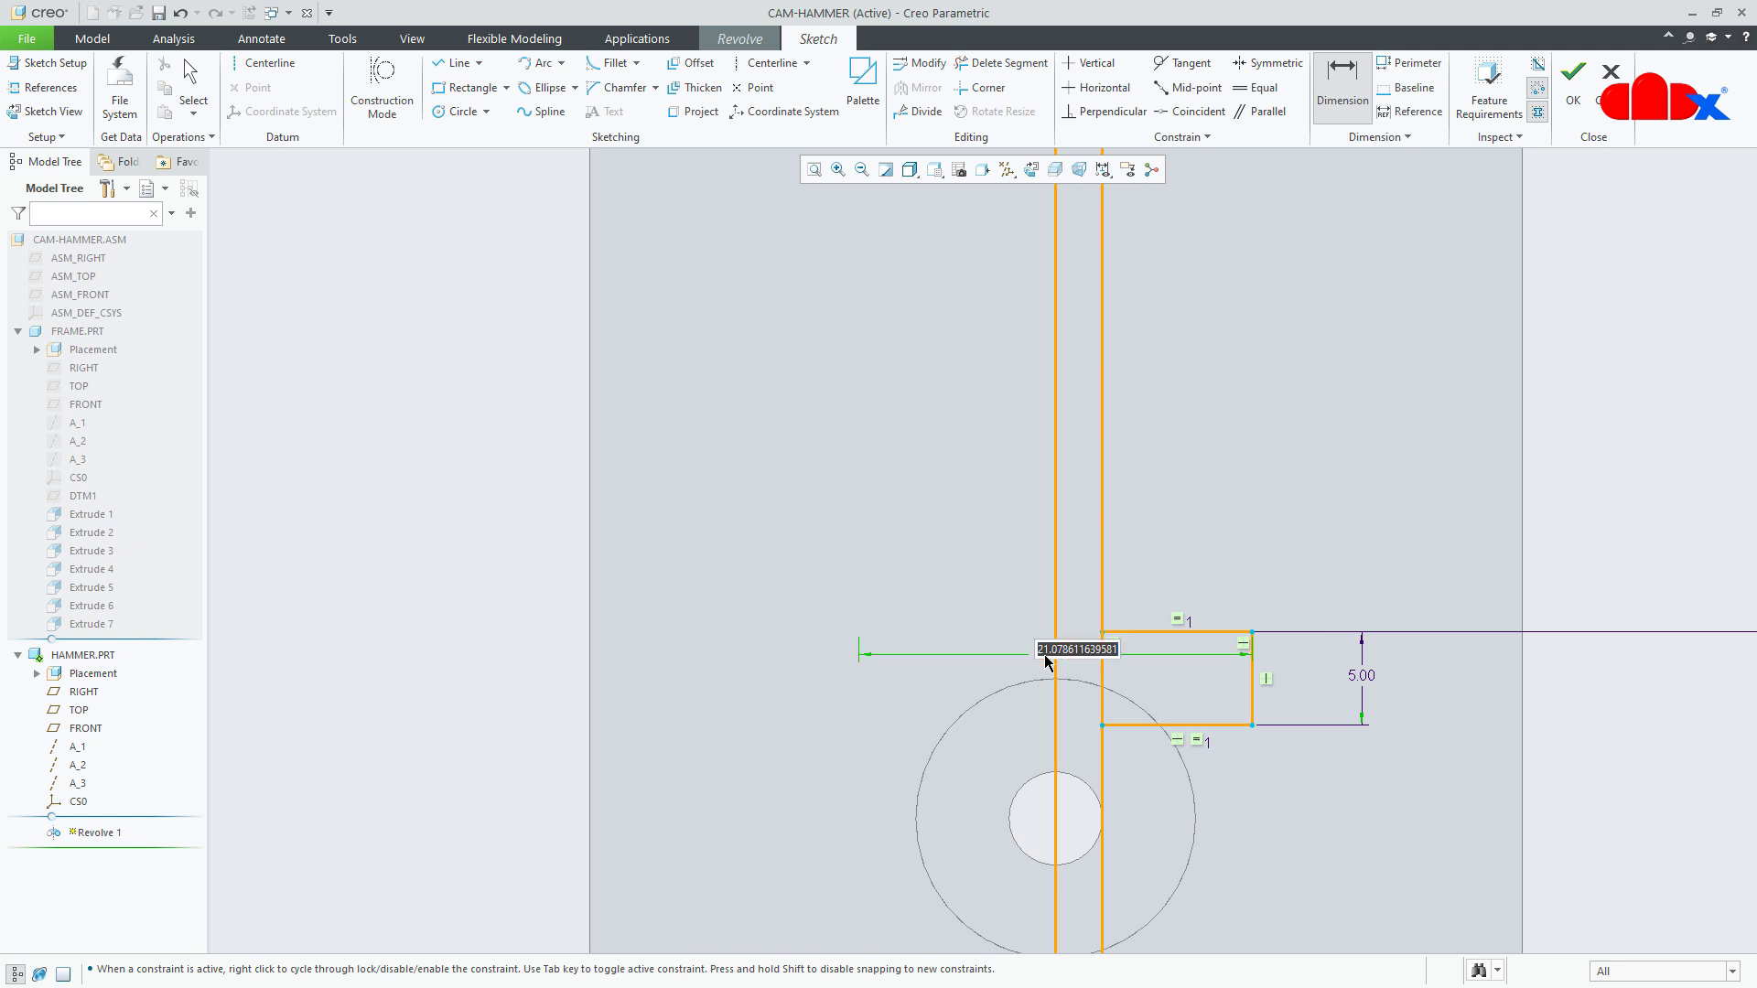
pyautogui.write('20')
pyautogui.press('Return')
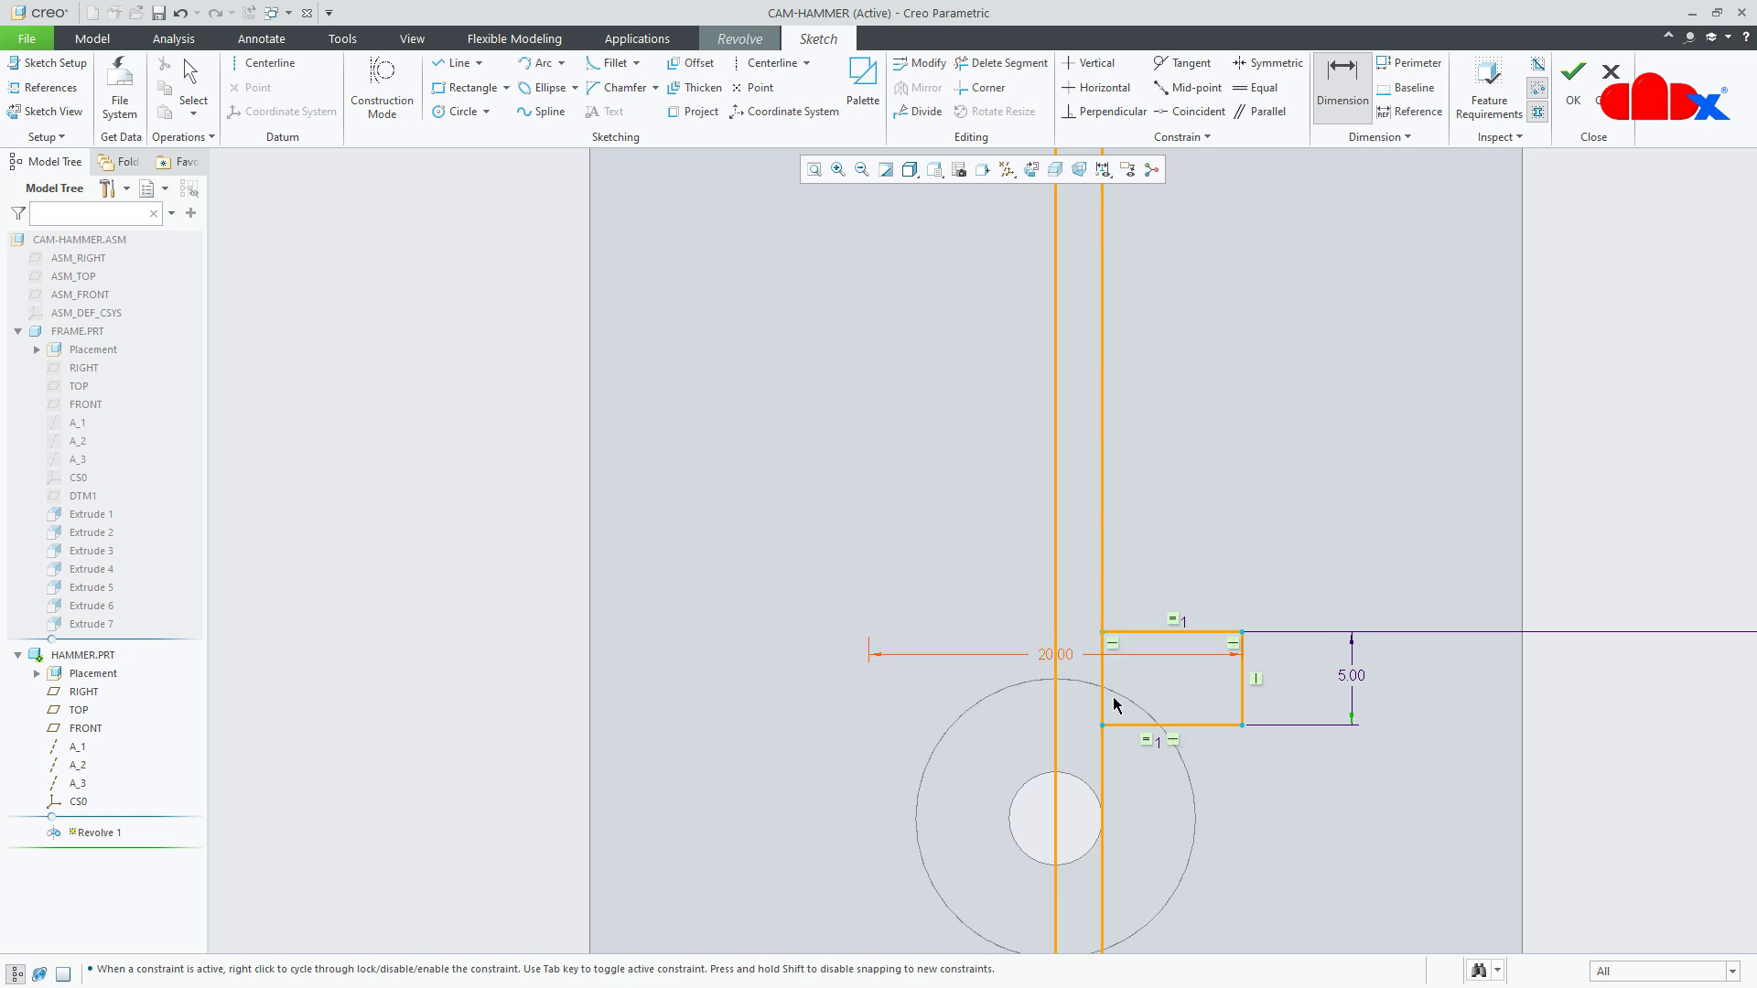
# - Trim the rod's edge segment between the collar's upper and lower edges to join both into one closed profile
pyautogui.press('Escape')
pyautogui.click(1002, 62)
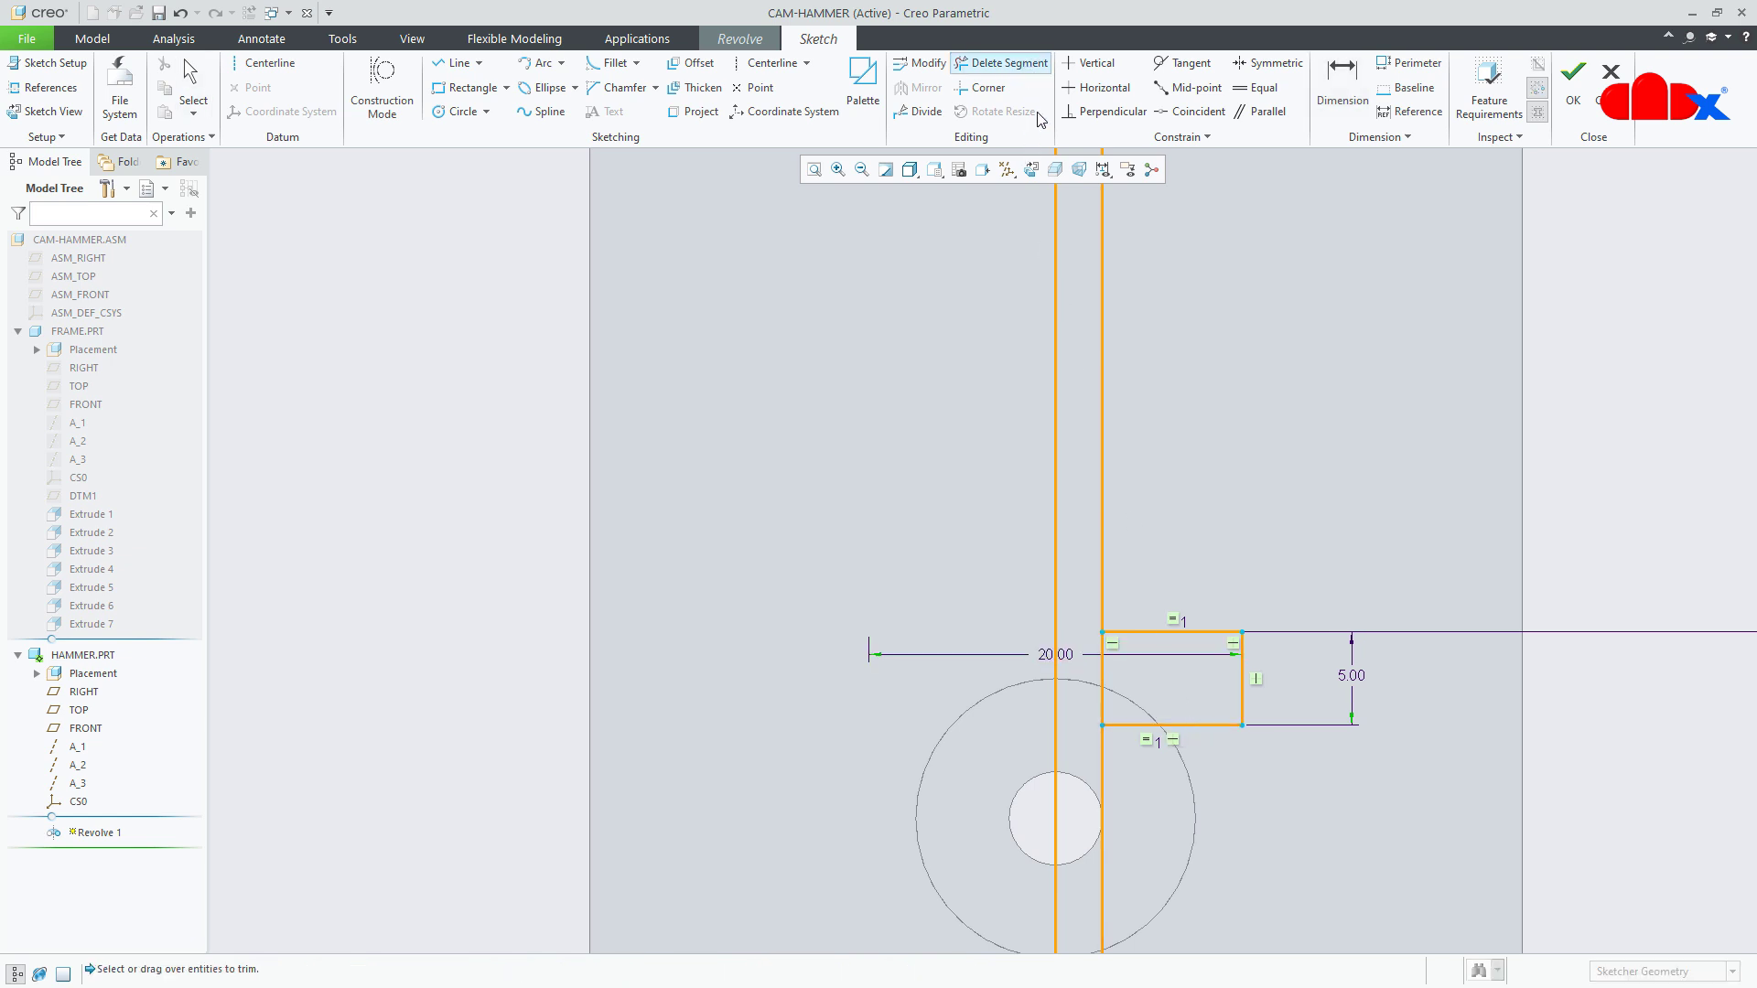
pyautogui.moveTo(1142, 675); pyautogui.dragTo(1102, 679)
pyautogui.middleClick(1157, 685)
pyautogui.scroll(7, 1109, 716)
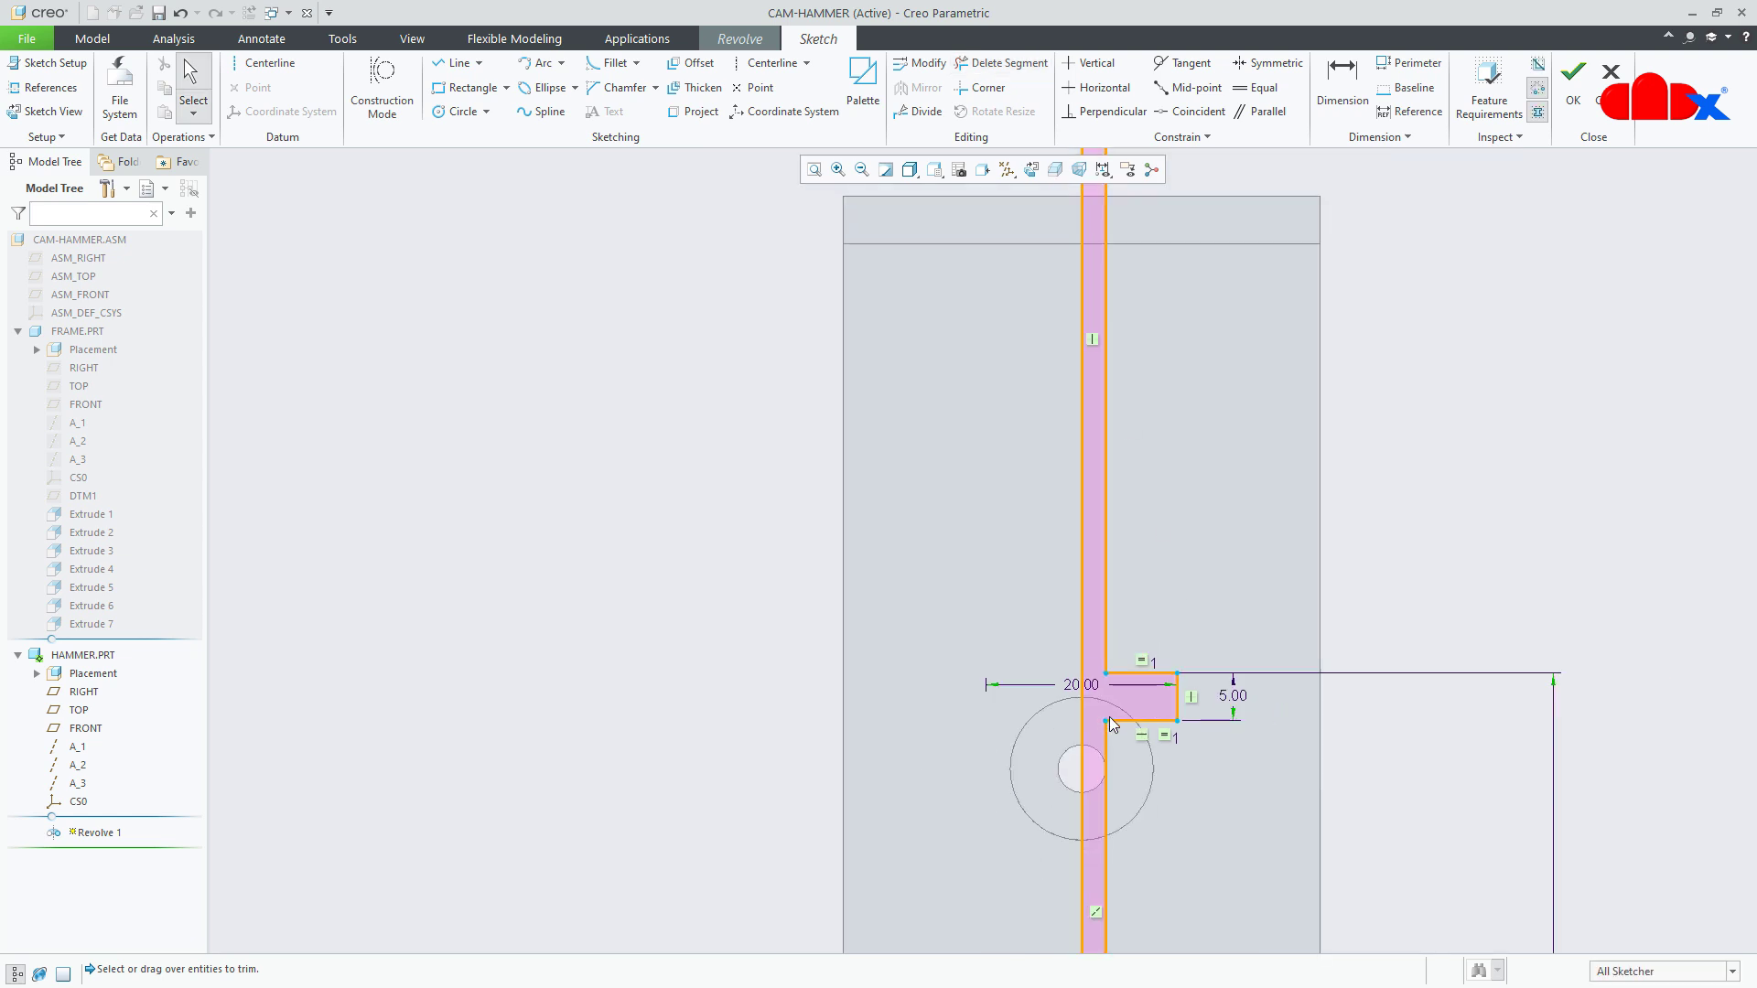
pyautogui.scroll(3, 1078, 552)
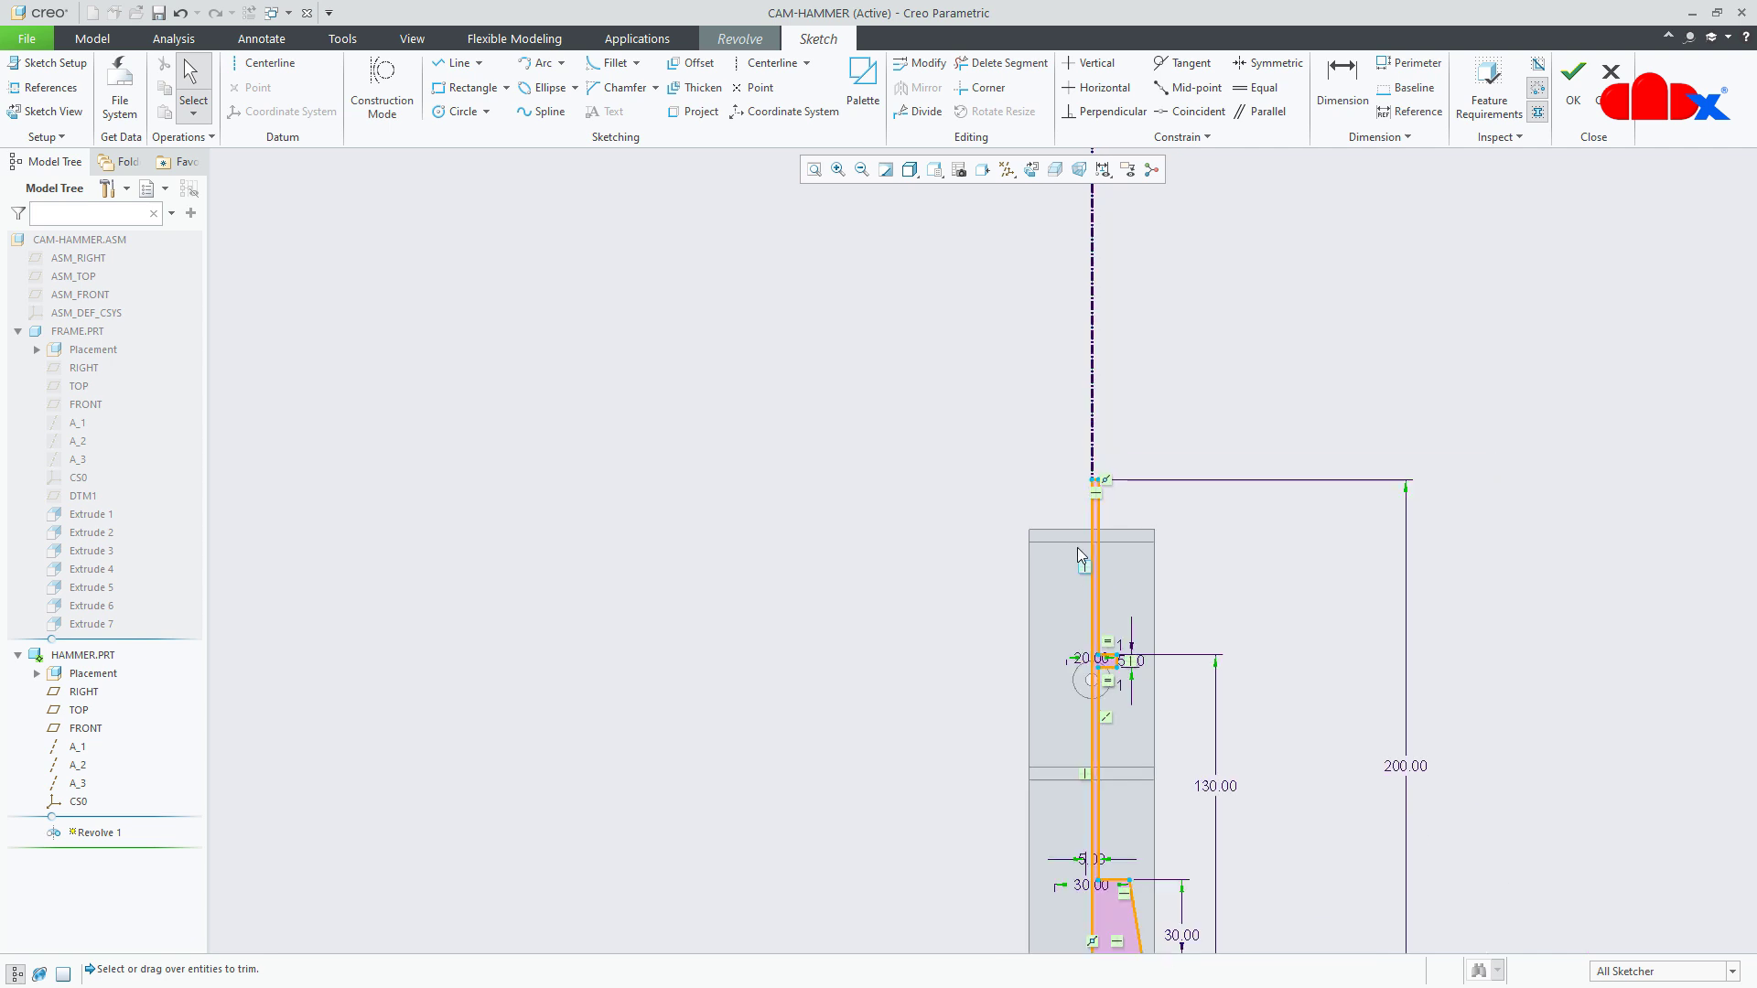
pyautogui.scroll(-2, 1115, 828)
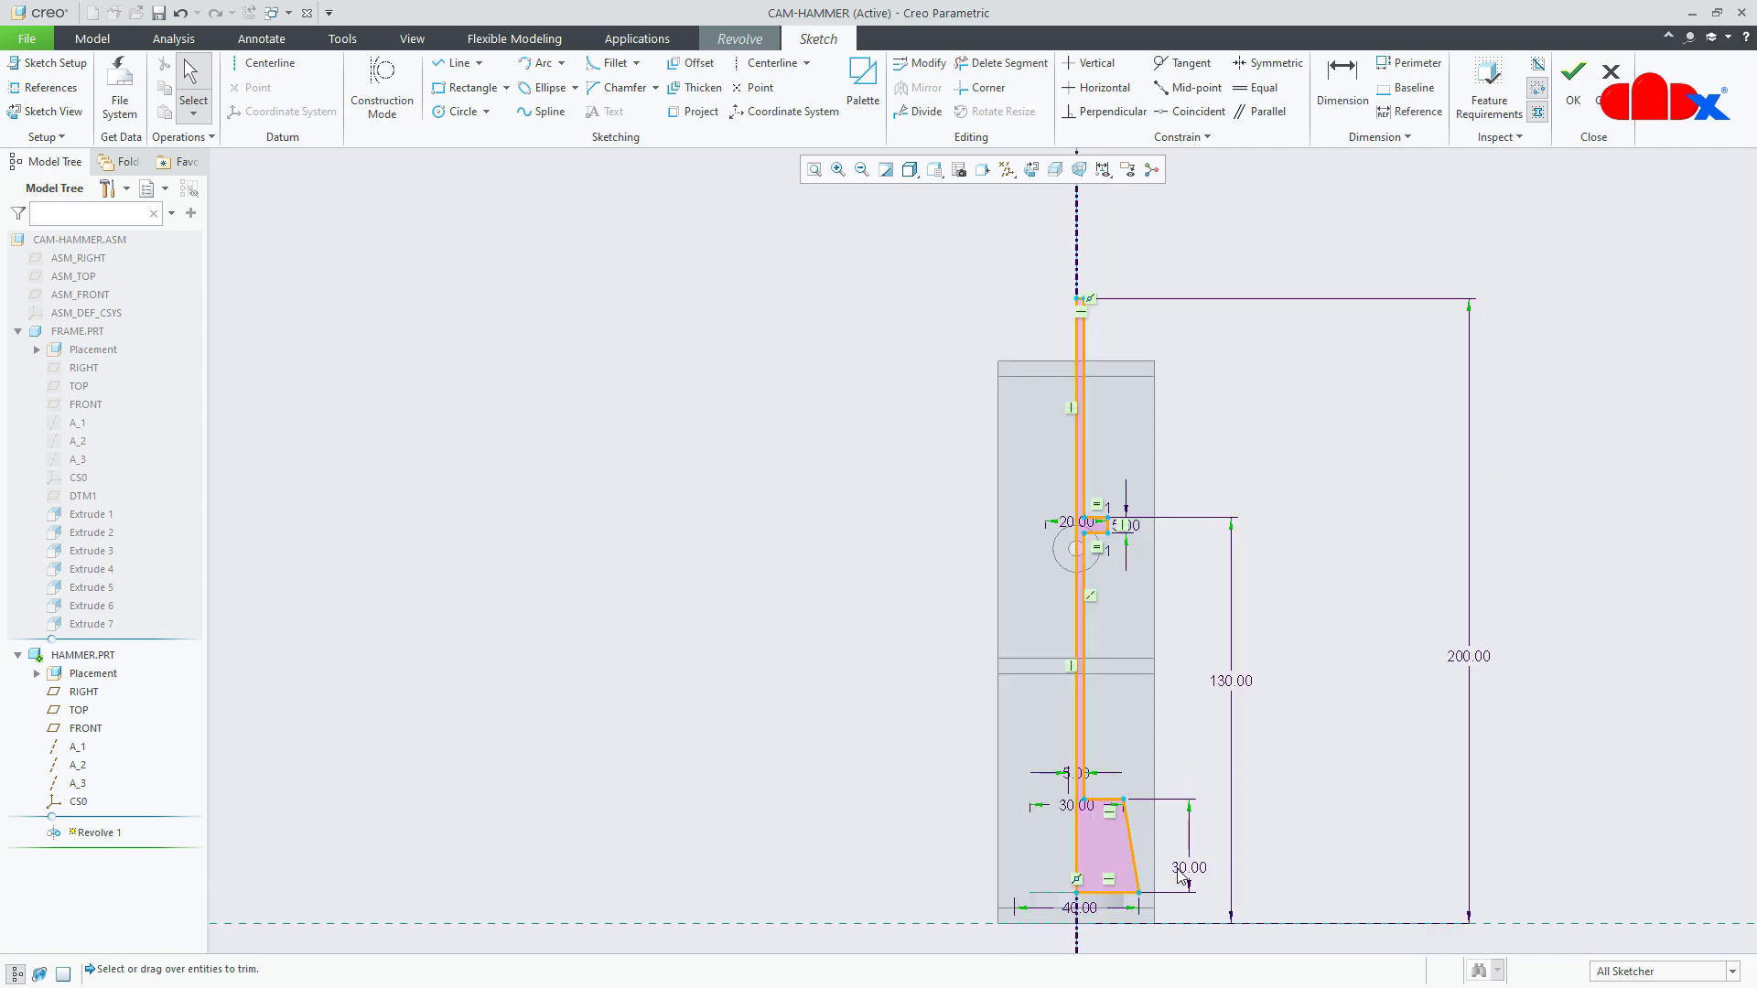
# - Finish the profile sketch and complete the hammer's revolve feature
pyautogui.rightClick(1317, 865)
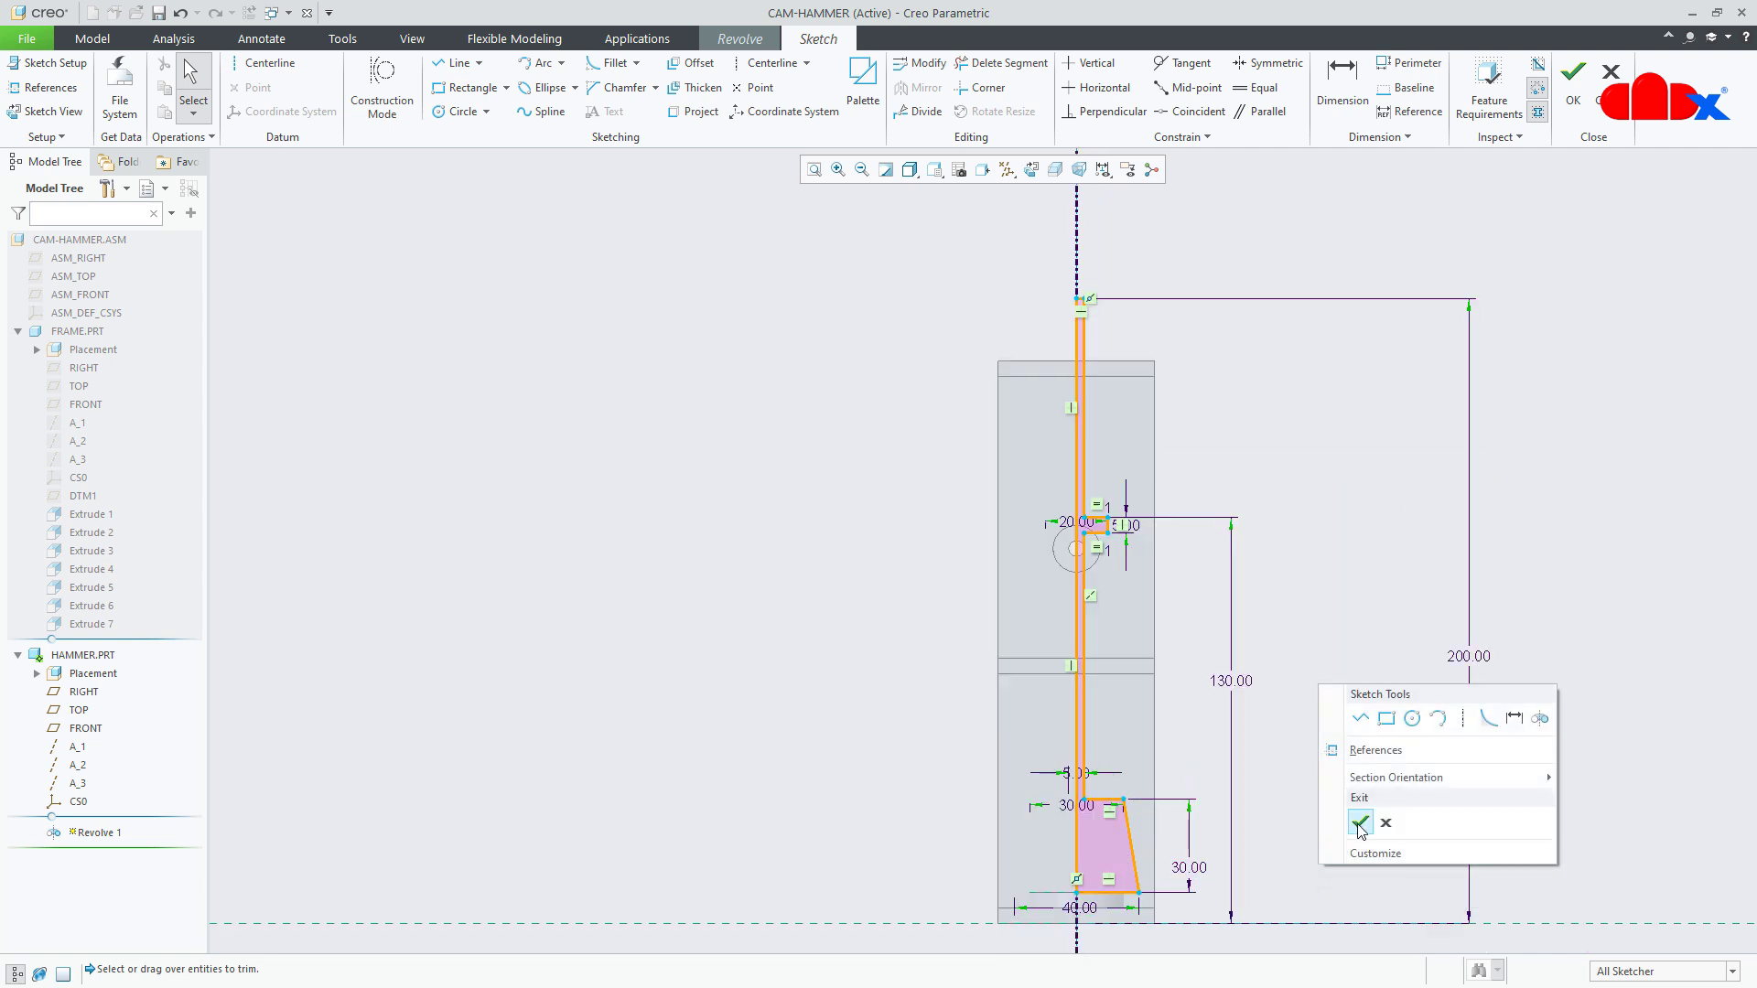
pyautogui.click(1360, 822)
pyautogui.moveTo(1011, 535)
pyautogui.mouseDown(button='middle')
pyautogui.moveTo(853, 550)
pyautogui.moveTo(904, 531)
pyautogui.mouseUp(button='middle')
pyautogui.click(920, 96)
pyautogui.click(1263, 737)
pyautogui.scroll(-3, 1127, 667)
pyautogui.scroll(-5, 1120, 624)
pyautogui.moveTo(1100, 648); pyautogui.dragTo(1091, 723, button='middle')
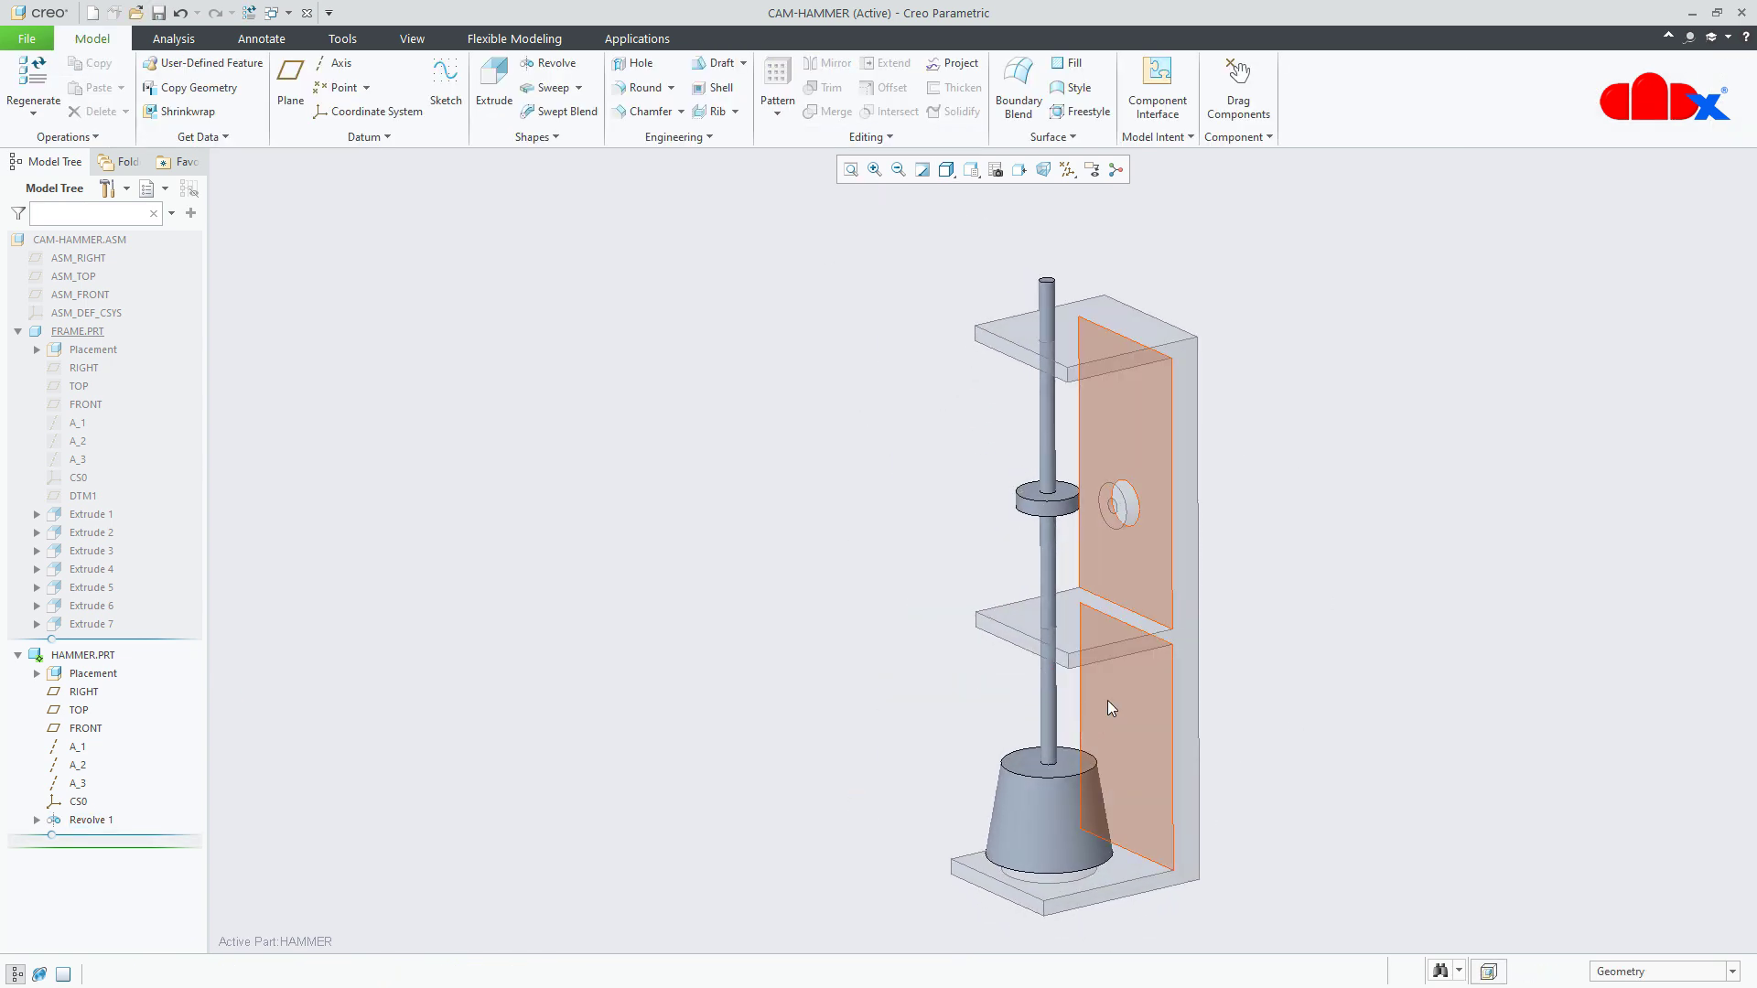
# - Start an Extrude sketch on the collar's top face and orient the view parallel to the sketch plane
pyautogui.scroll(-3, 1117, 568)
pyautogui.moveTo(1063, 603); pyautogui.dragTo(1019, 619, button='middle')
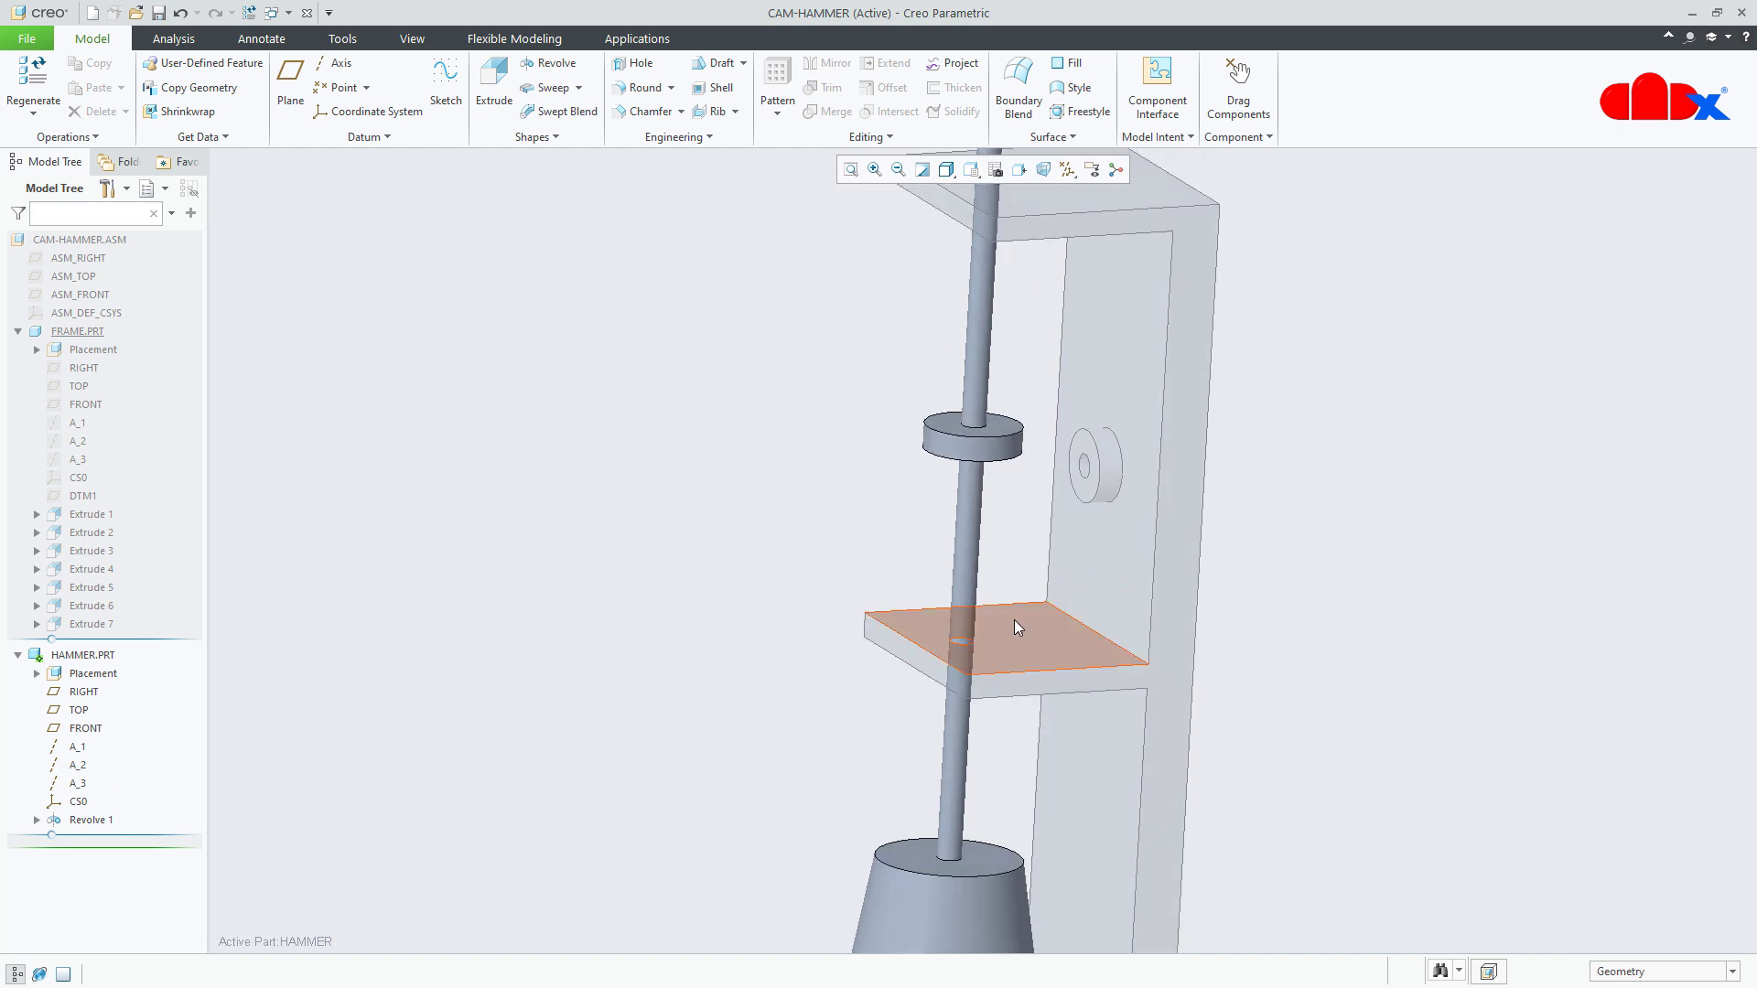
pyautogui.click(495, 83)
pyautogui.scroll(-4, 991, 390)
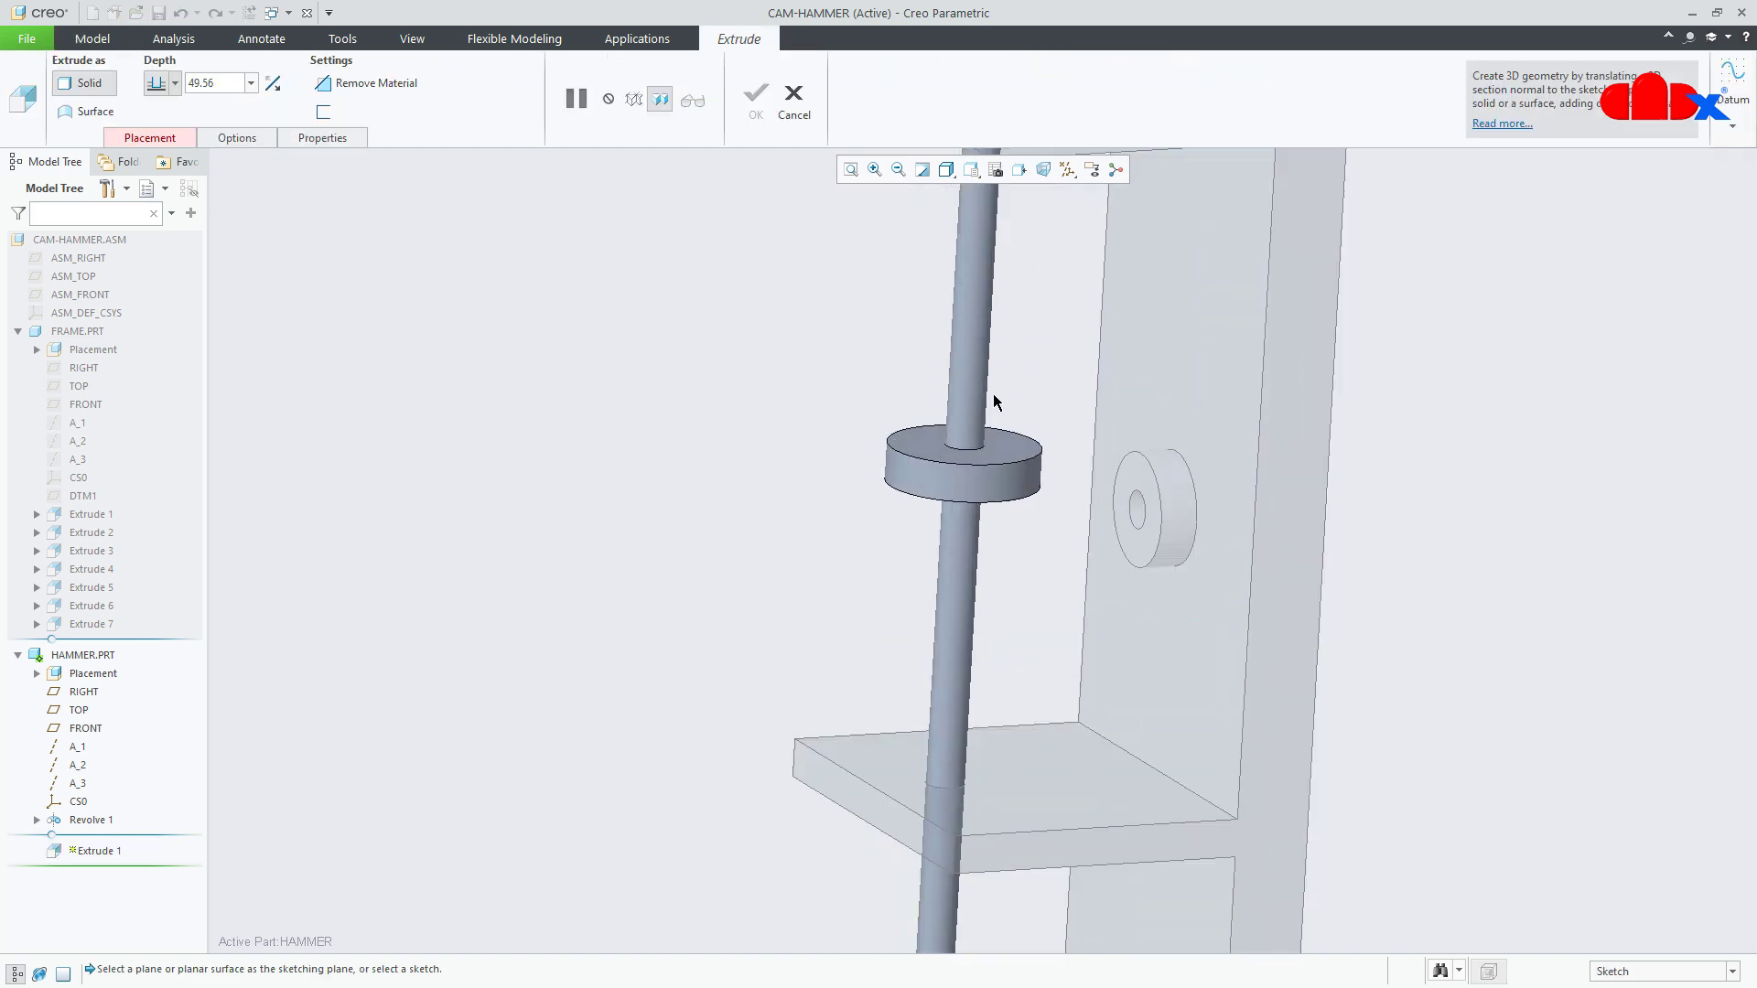
pyautogui.click(1019, 448)
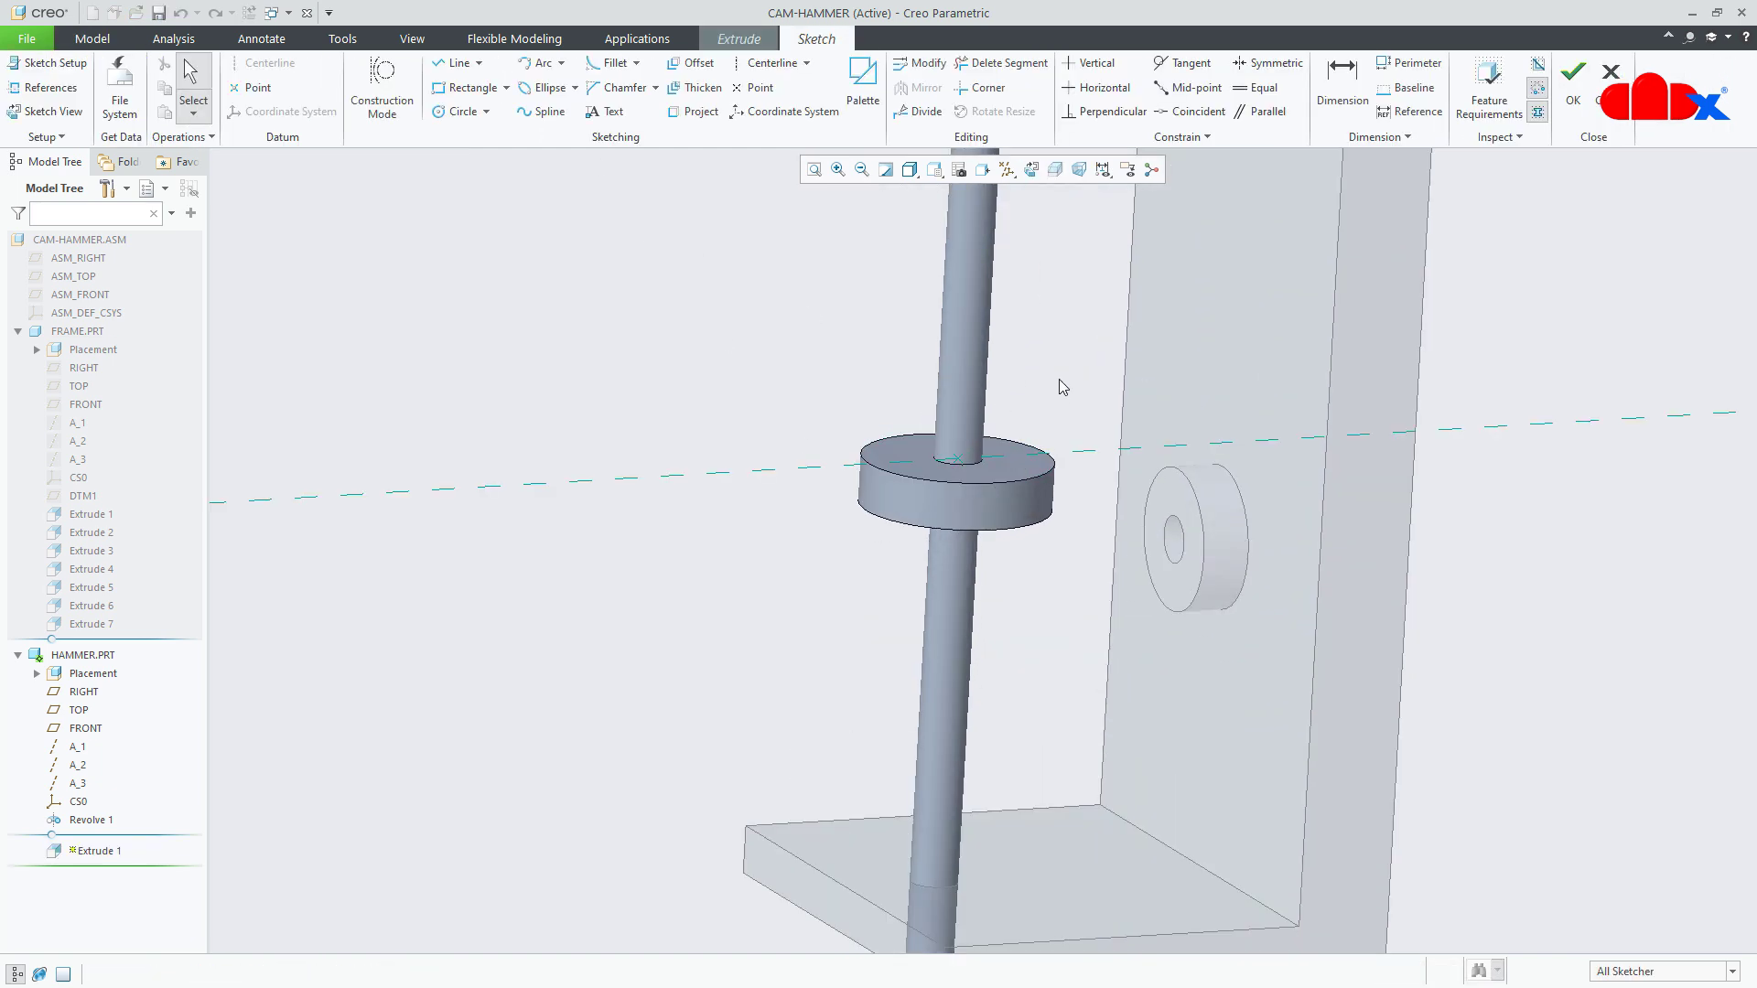
pyautogui.click(1029, 170)
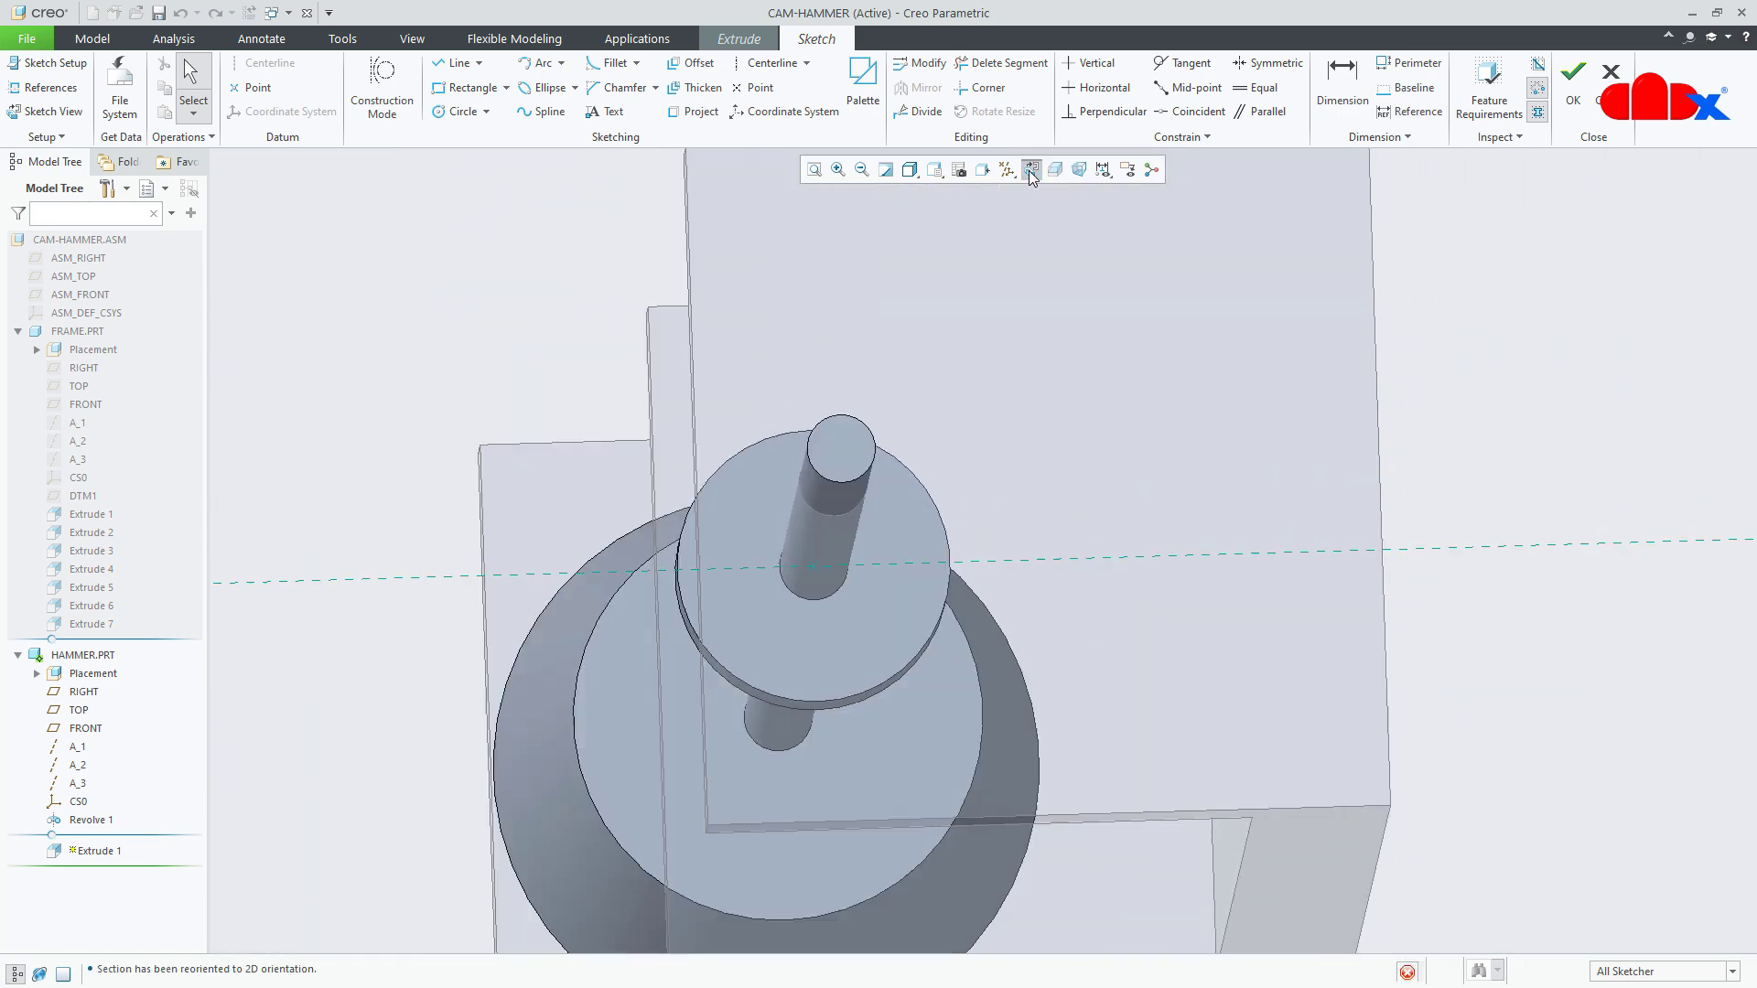
# - Sketch a center rectangle about 14.1 by 5.2 on the horizontal reference, with one corner on the collar's circular edge
pyautogui.click(506, 89)
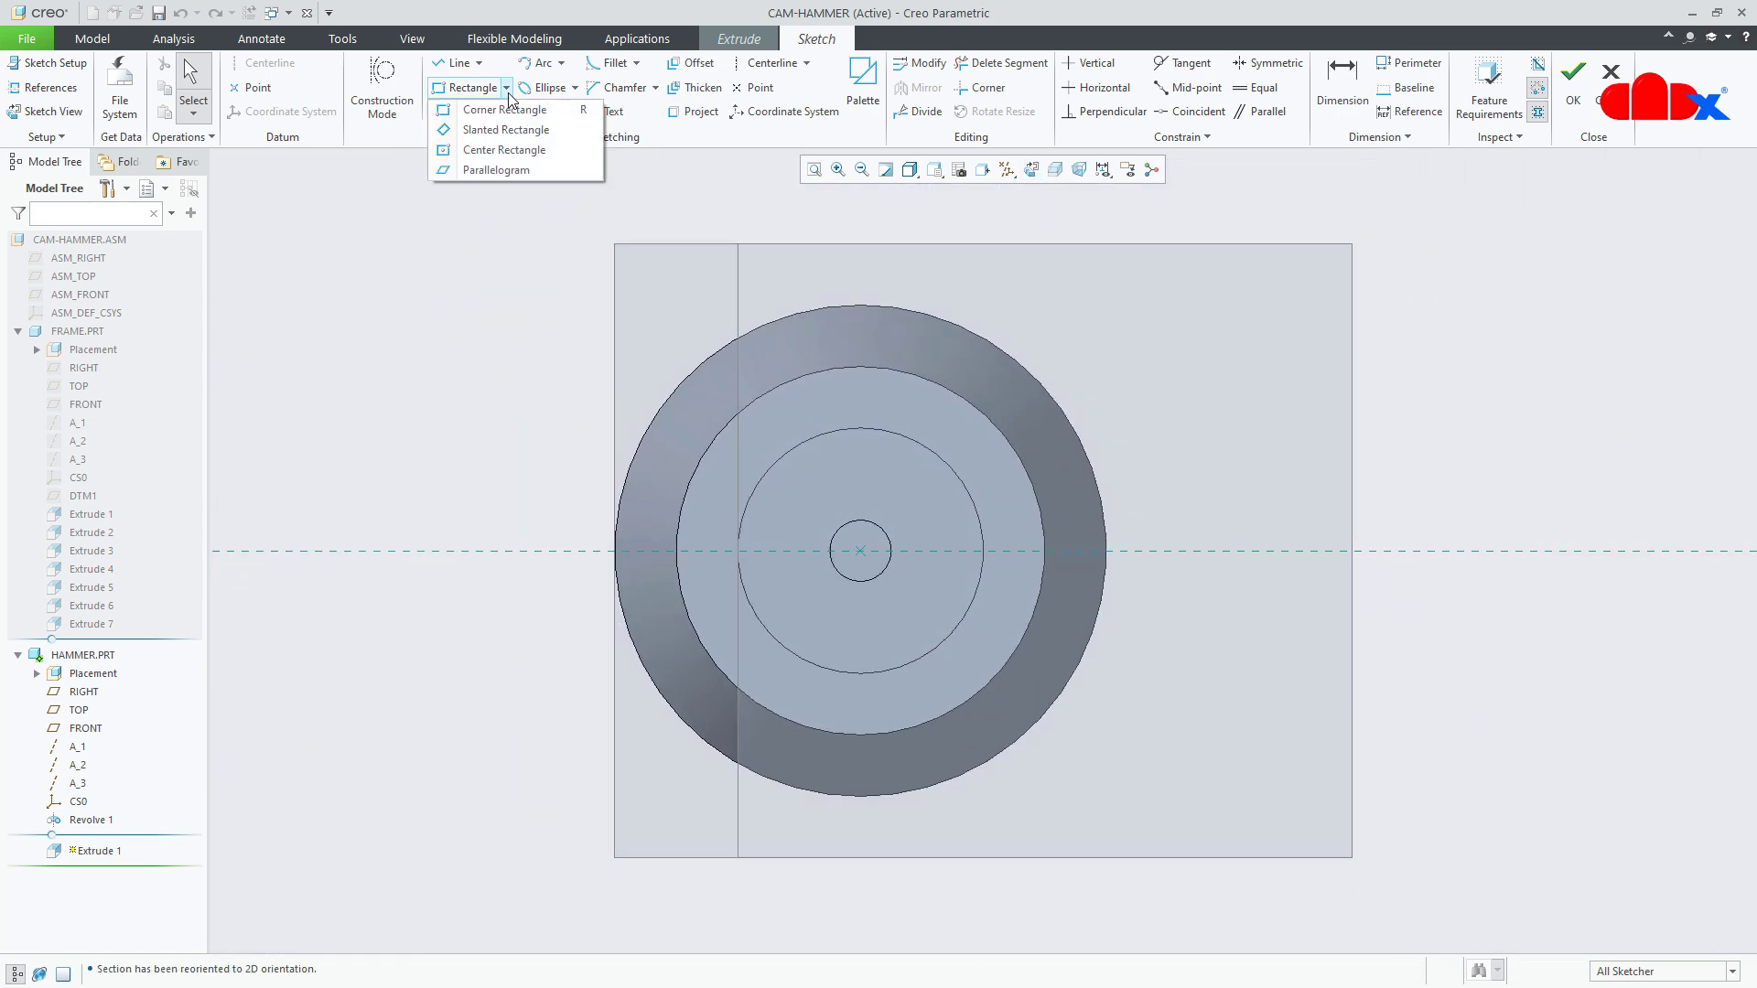
pyautogui.click(492, 152)
pyautogui.scroll(3, 1138, 586)
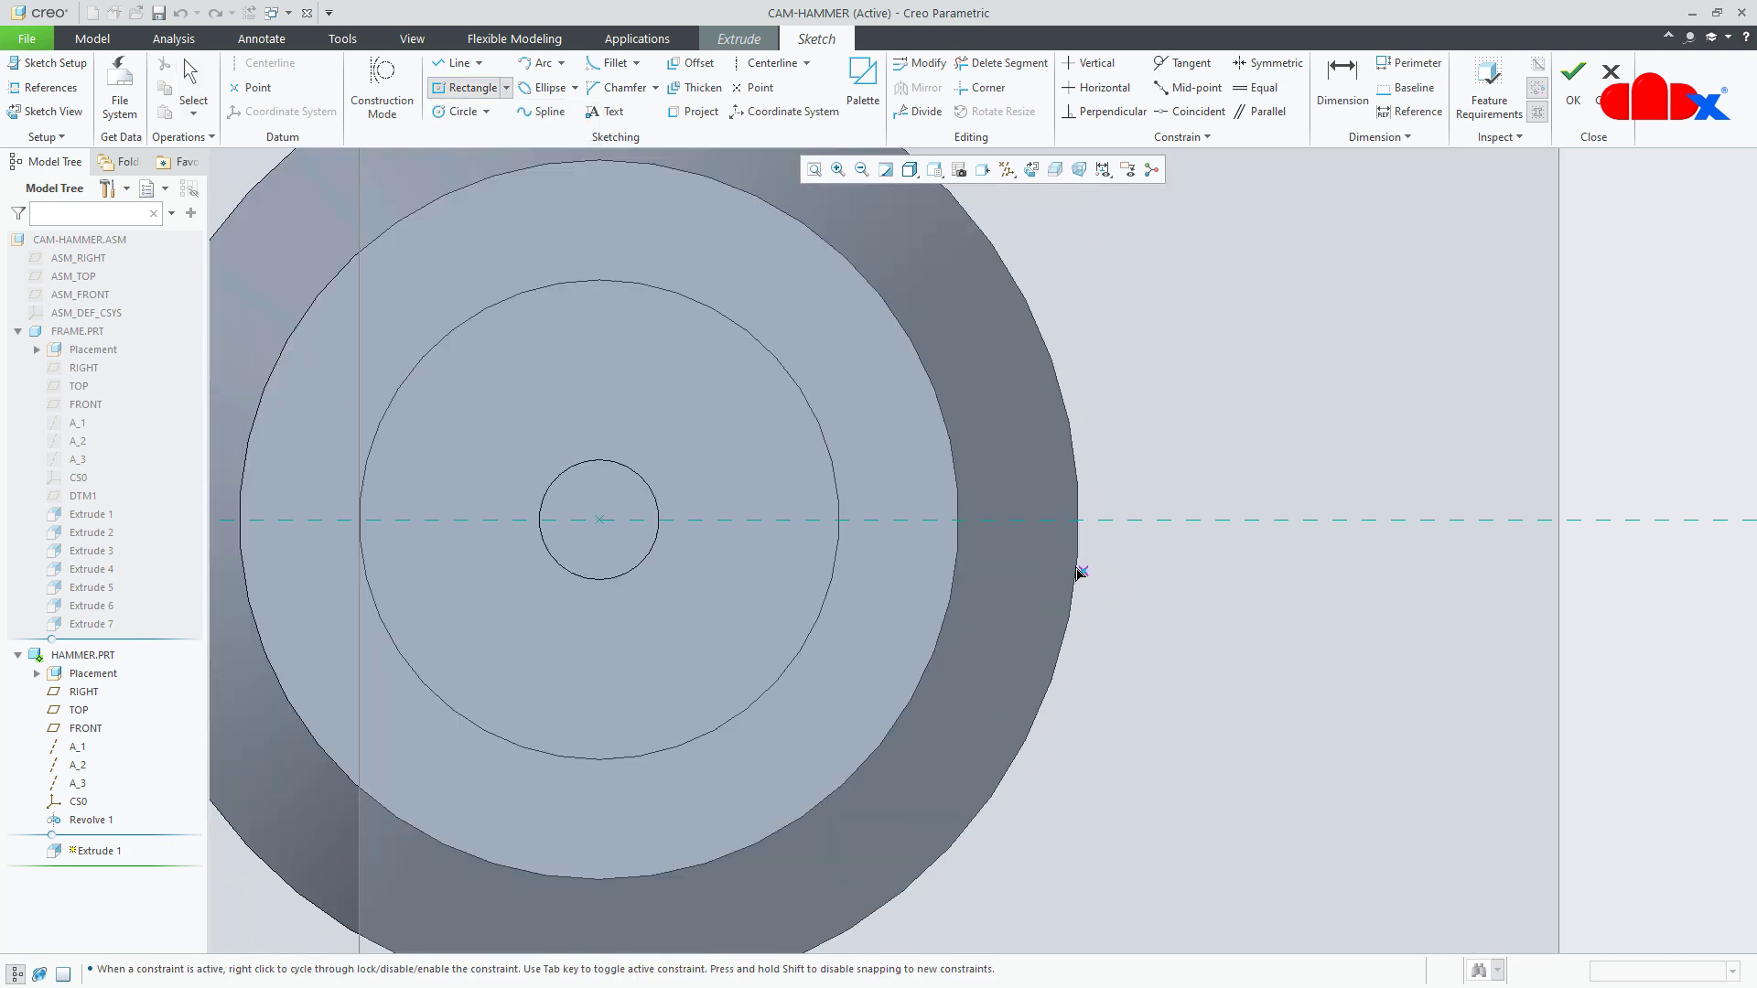
pyautogui.click(1000, 521)
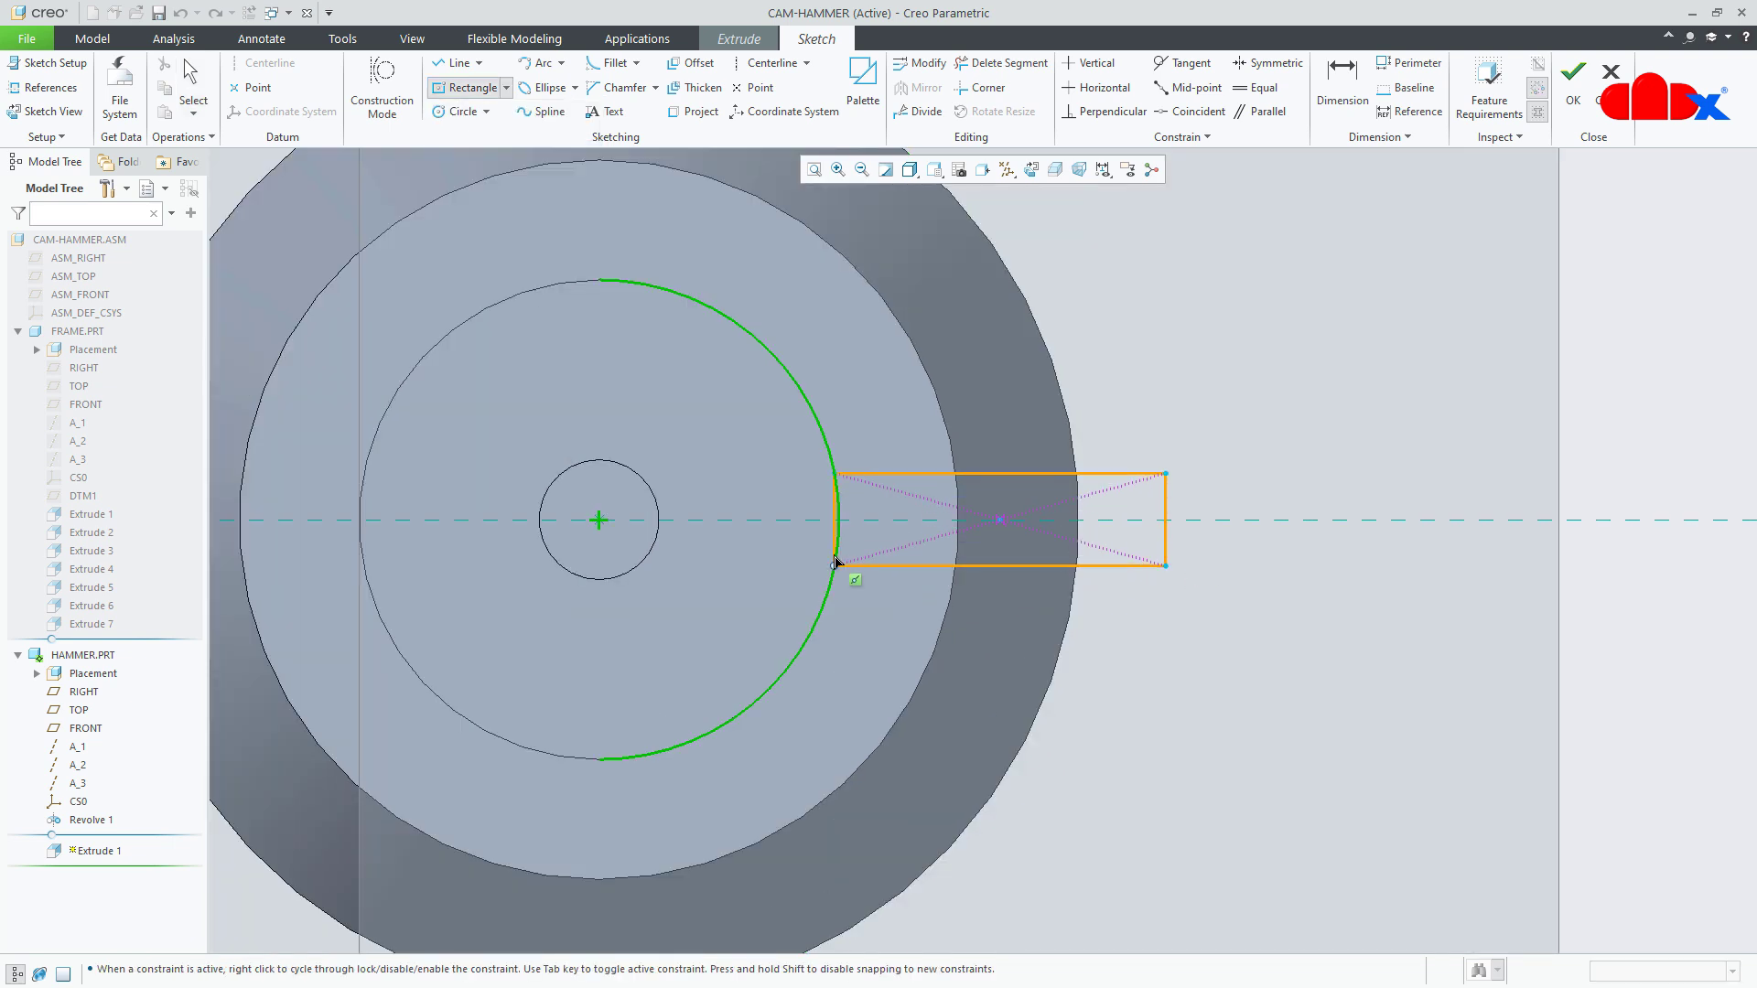
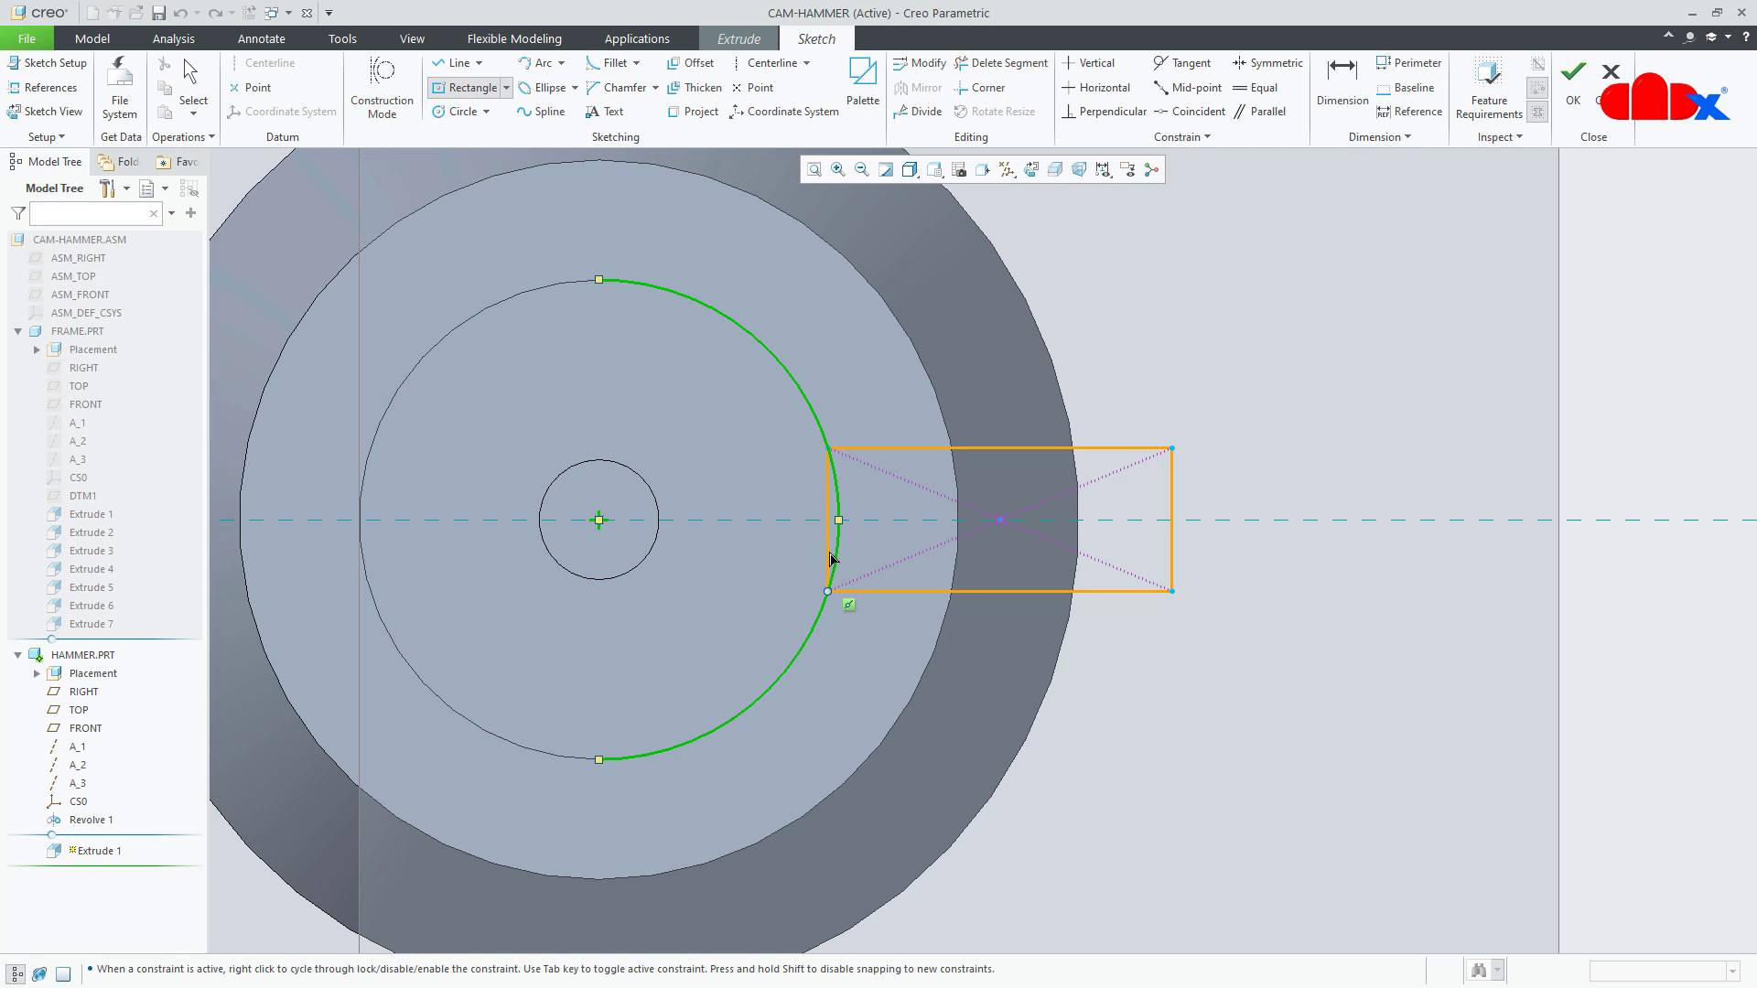
pyautogui.click(830, 580)
pyautogui.middleClick(1054, 651)
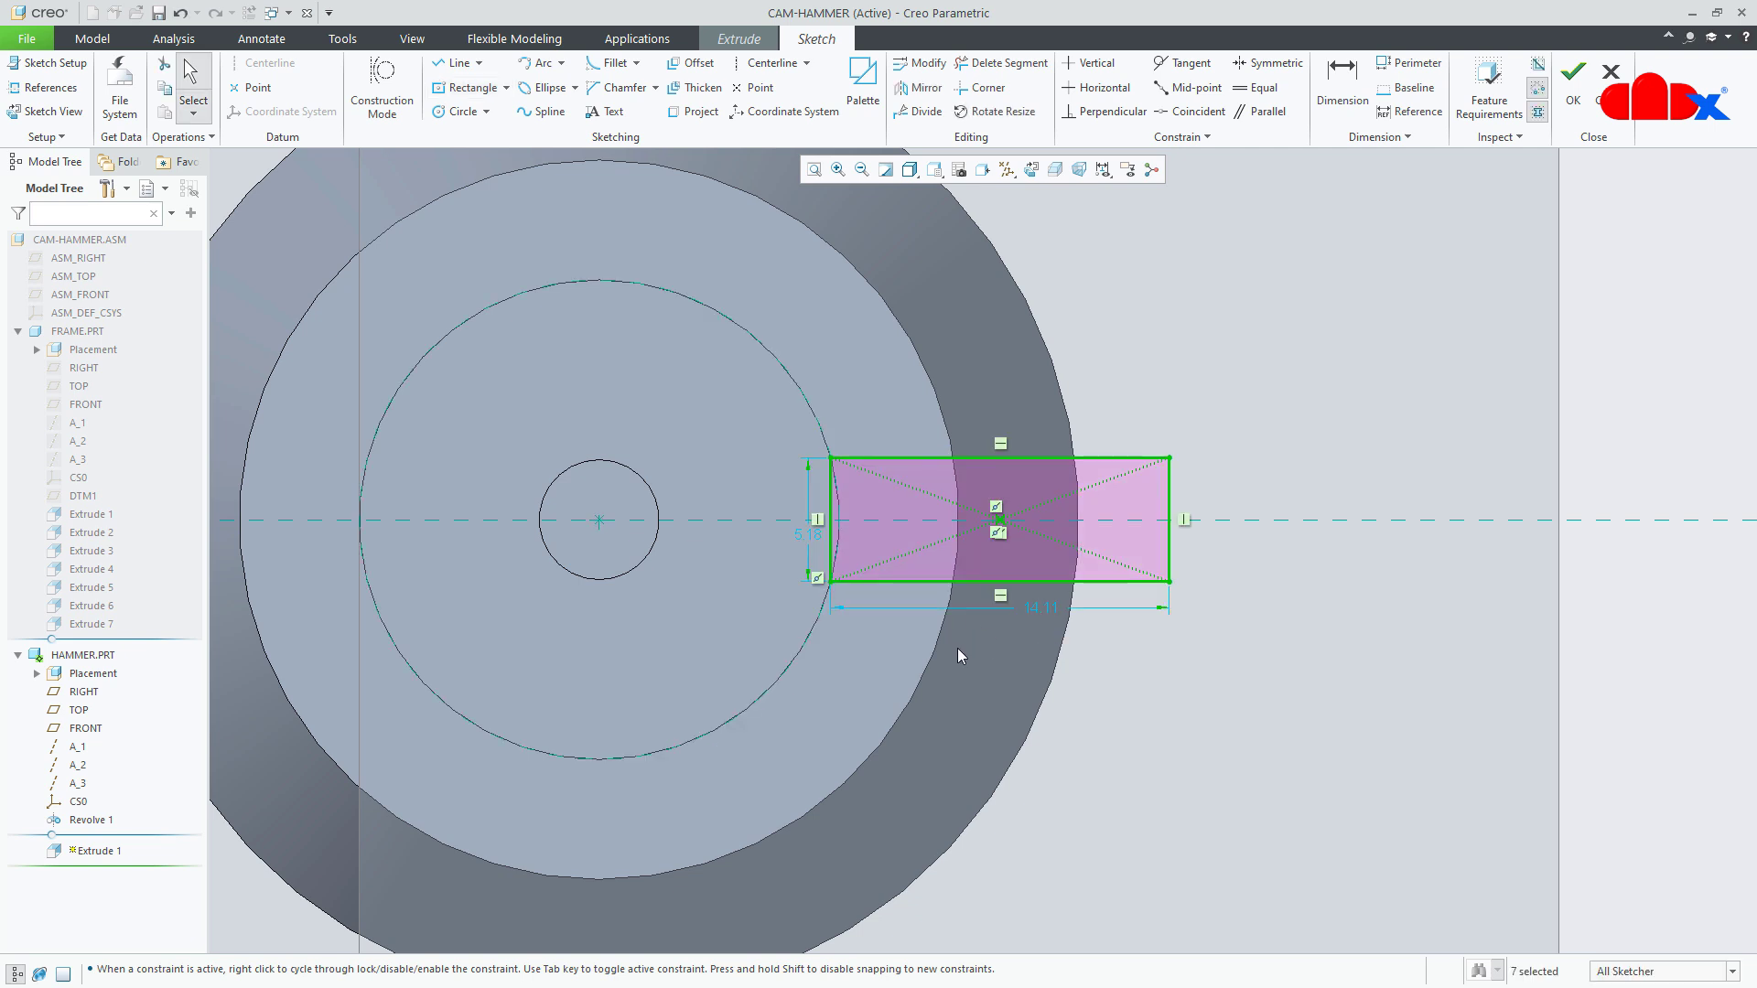
# - Set the rectangle's length to 15 and its width to 5
pyautogui.doubleClick(1045, 609)
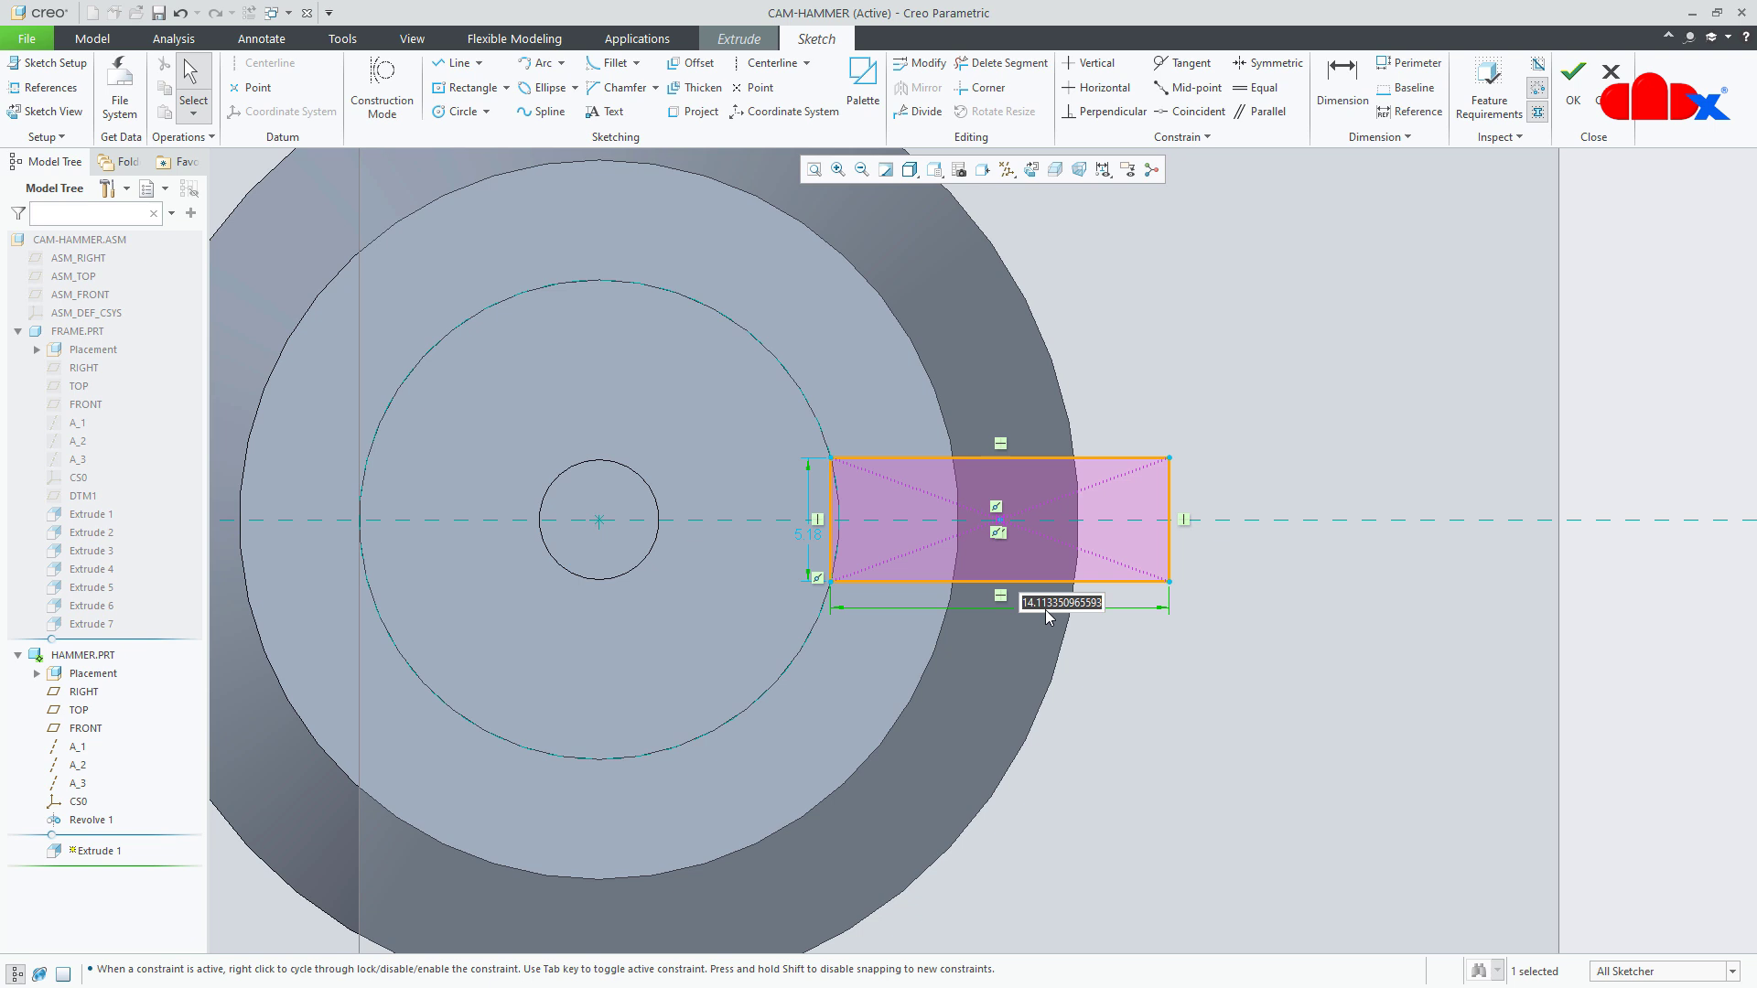
pyautogui.write('15')
pyautogui.press('Return')
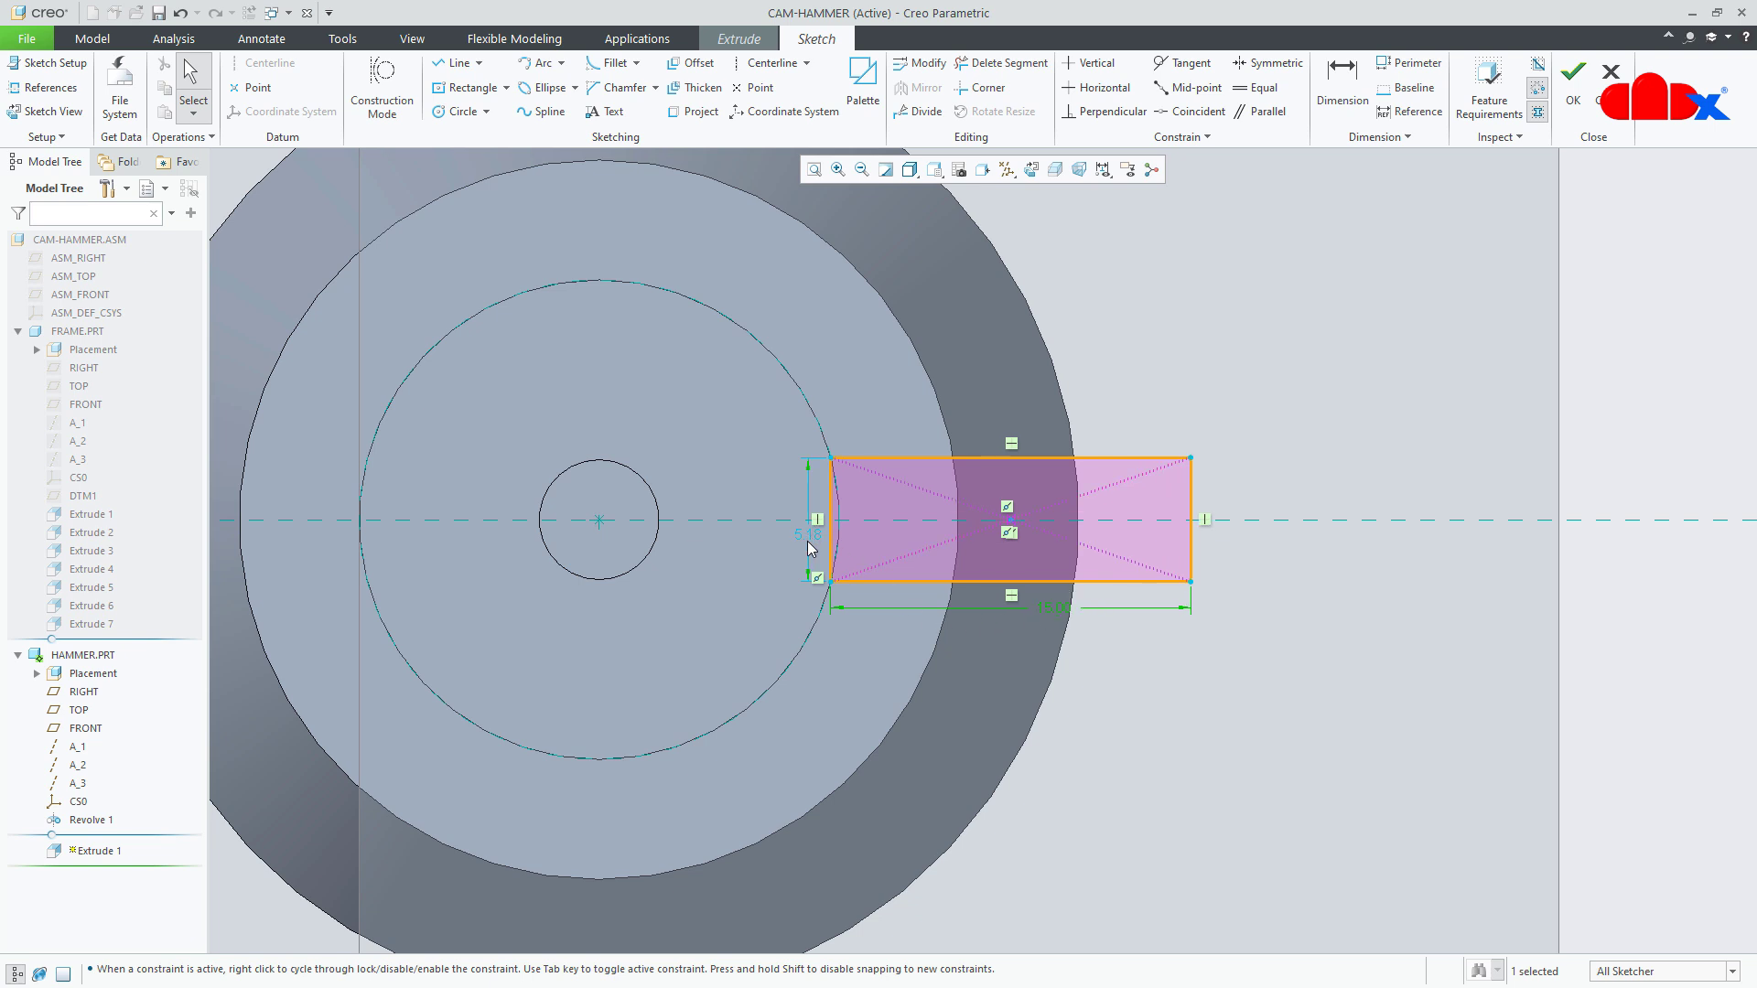
pyautogui.doubleClick(809, 540)
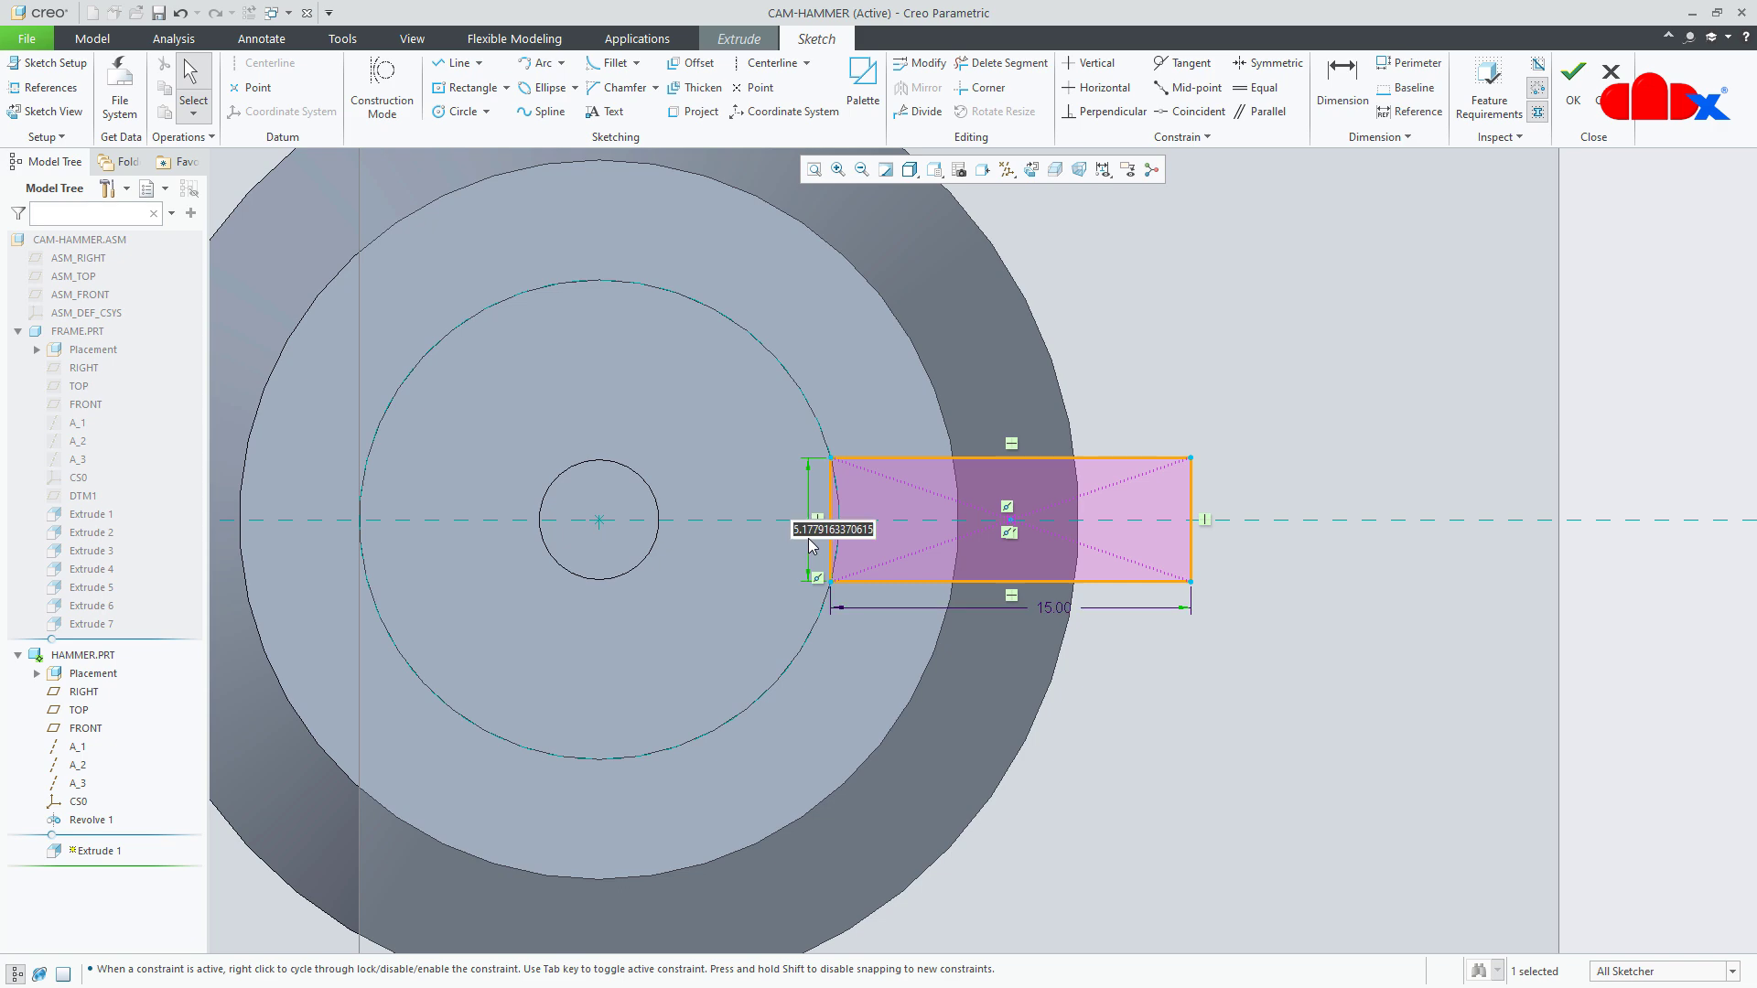
pyautogui.write('5')
pyautogui.press('Return')
# - Finish the rectangle sketch and flip the extrusion direction downward, toward the collar's underside
pyautogui.scroll(1, 892, 568)
pyautogui.scroll(2, 893, 599)
pyautogui.moveTo(890, 640); pyautogui.dragTo(878, 539, button='middle')
pyautogui.scroll(3, 782, 518)
pyautogui.moveTo(807, 618); pyautogui.dragTo(804, 567, button='middle')
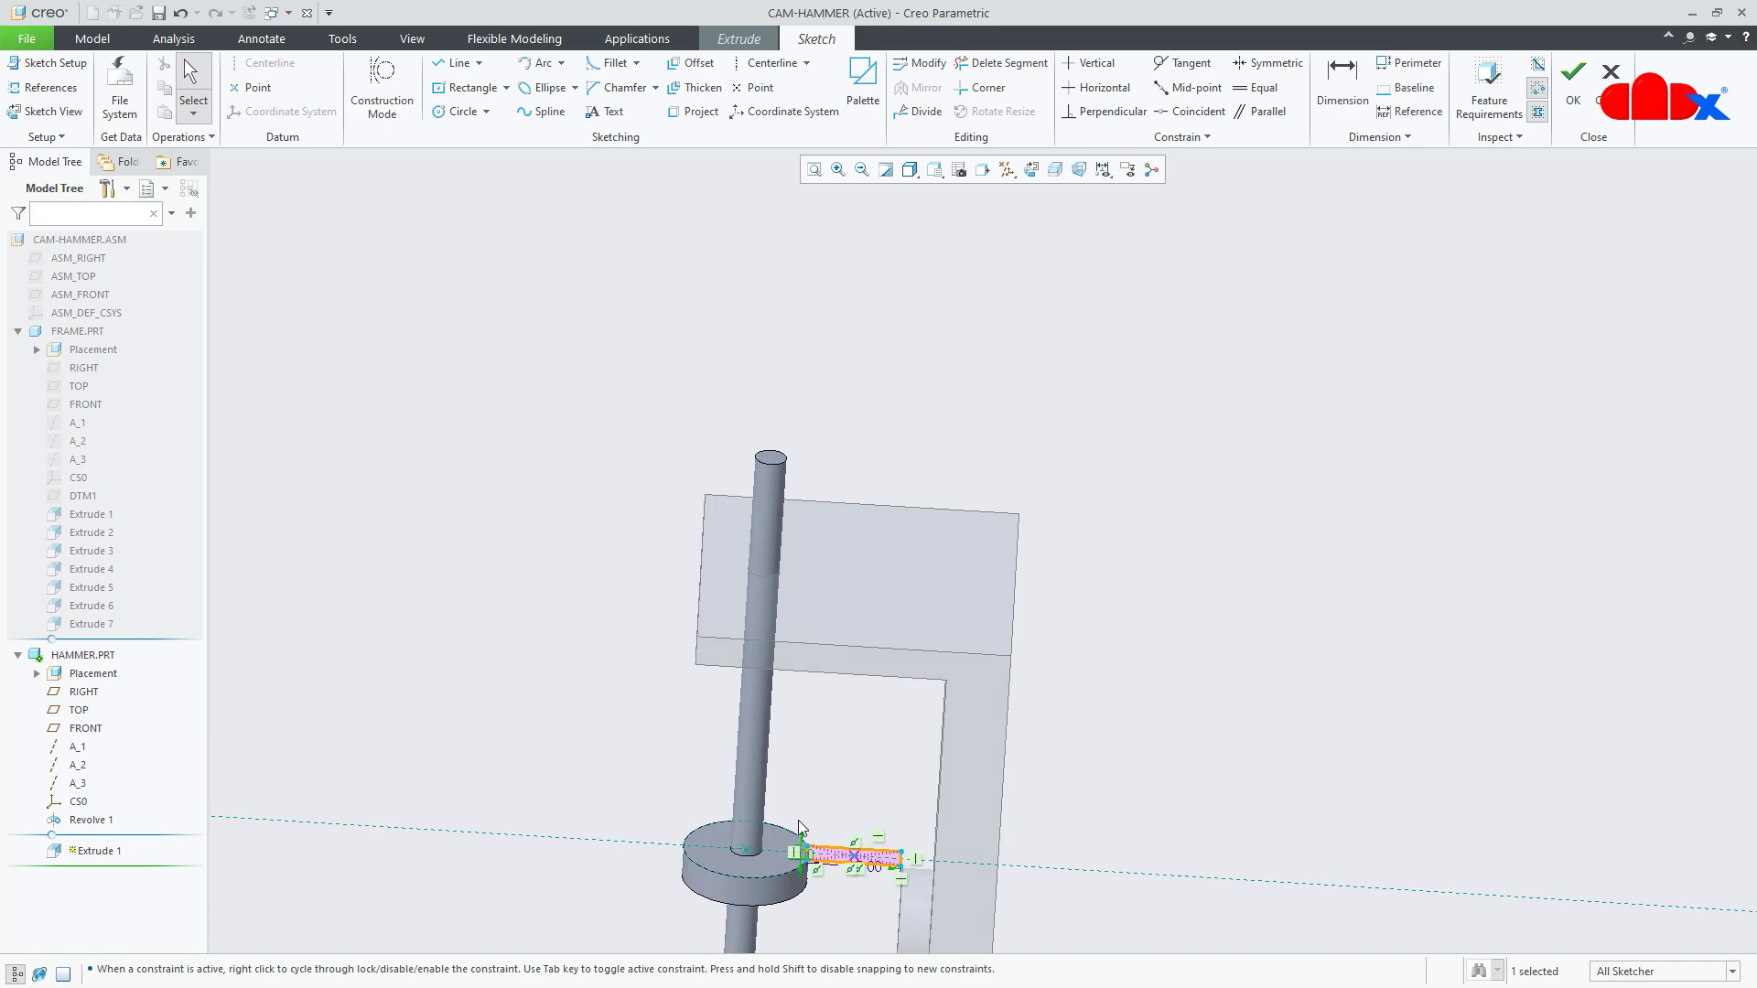
pyautogui.scroll(3, 801, 817)
pyautogui.scroll(-8, 836, 862)
pyautogui.moveTo(942, 809)
pyautogui.mouseDown(button='middle')
pyautogui.moveTo(956, 787)
pyautogui.moveTo(941, 698)
pyautogui.moveTo(941, 815)
pyautogui.moveTo(910, 757)
pyautogui.moveTo(942, 652)
pyautogui.mouseUp(button='middle')
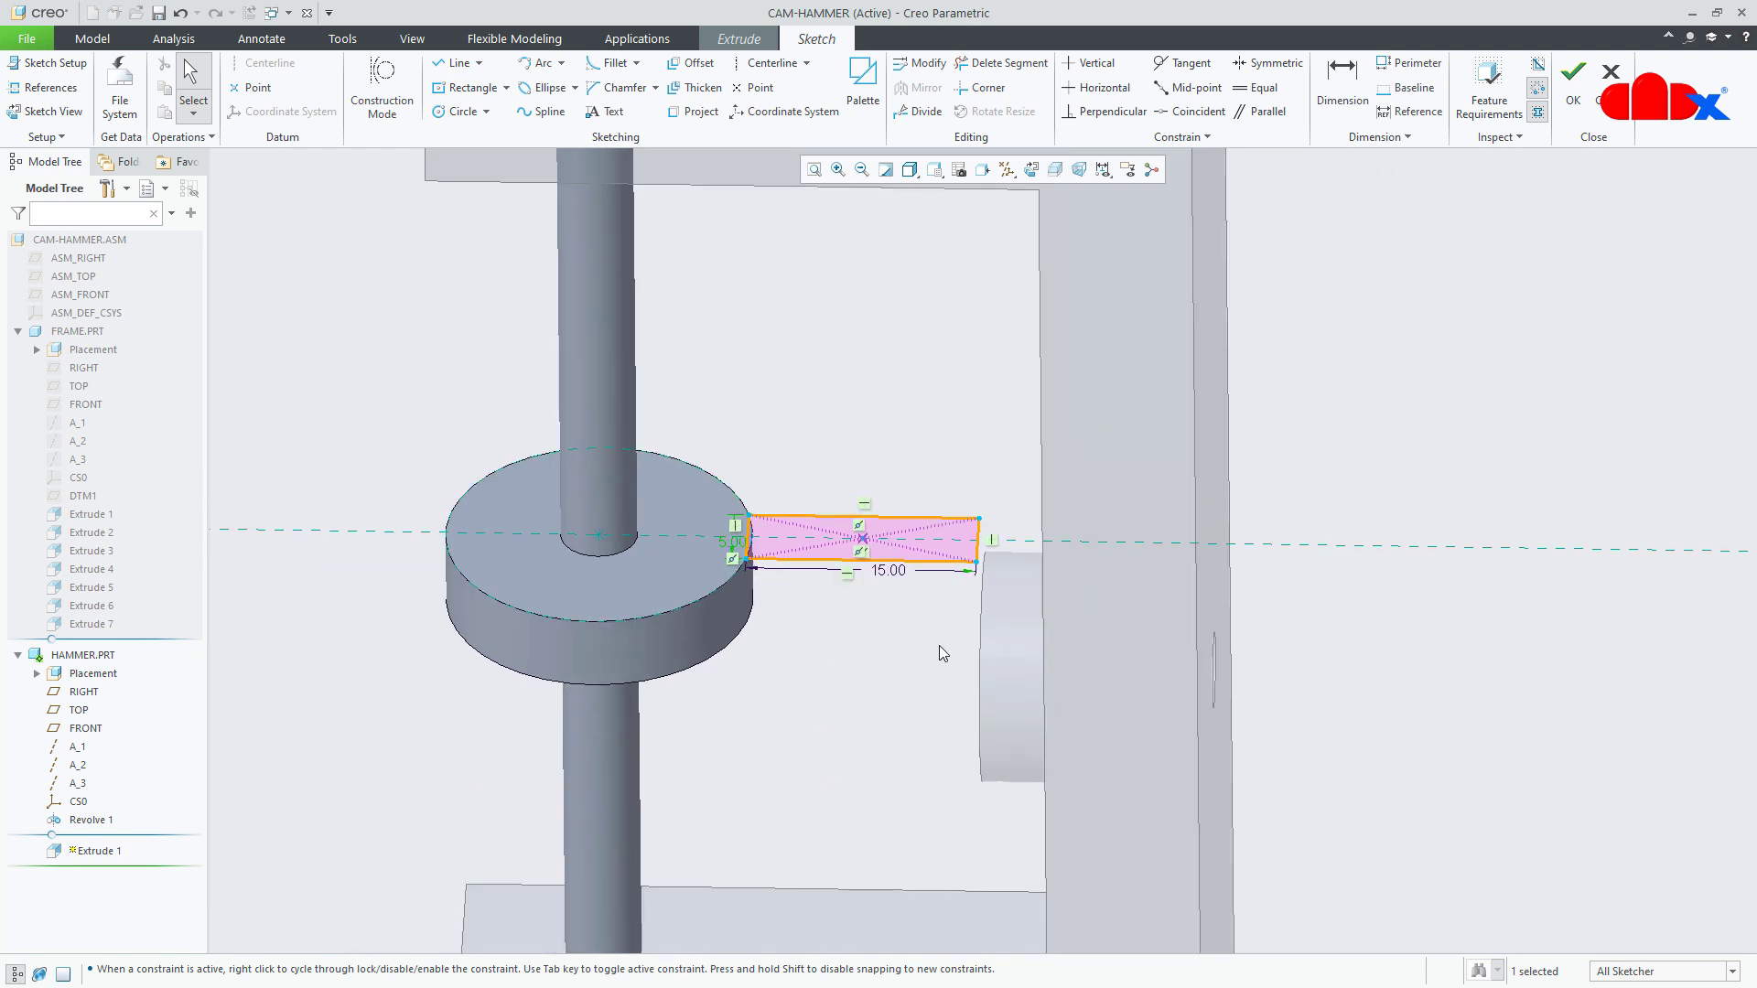
pyautogui.click(1572, 85)
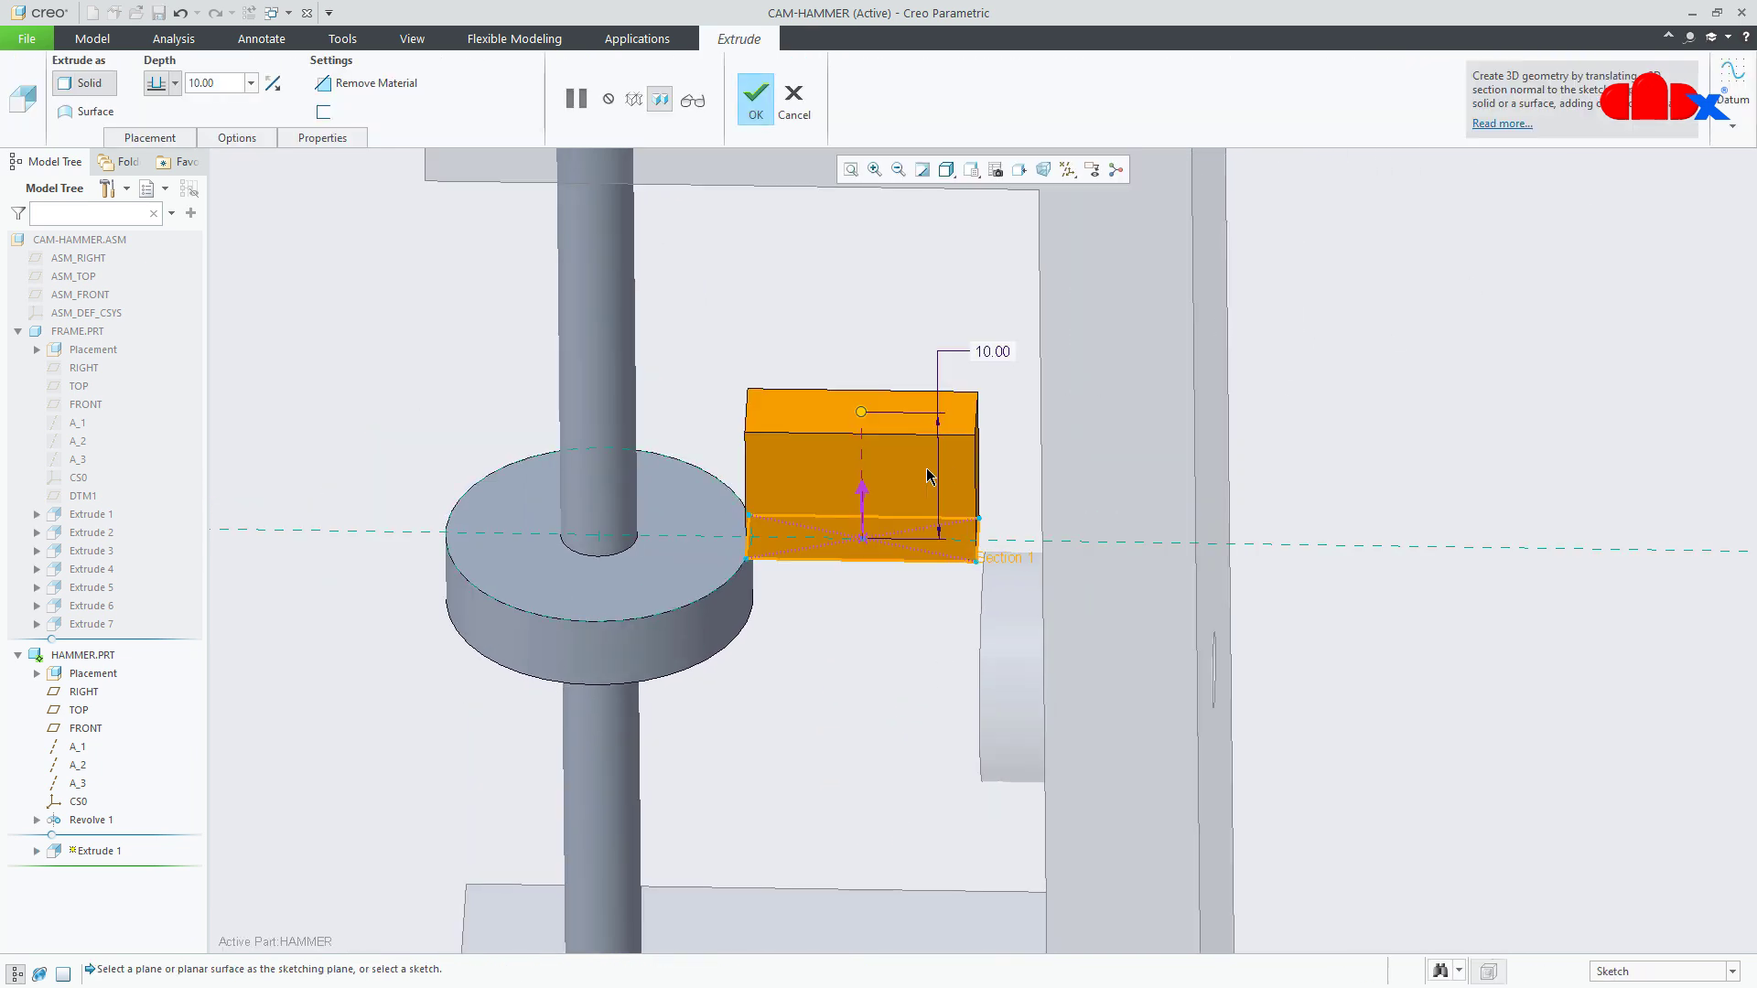
pyautogui.click(865, 493)
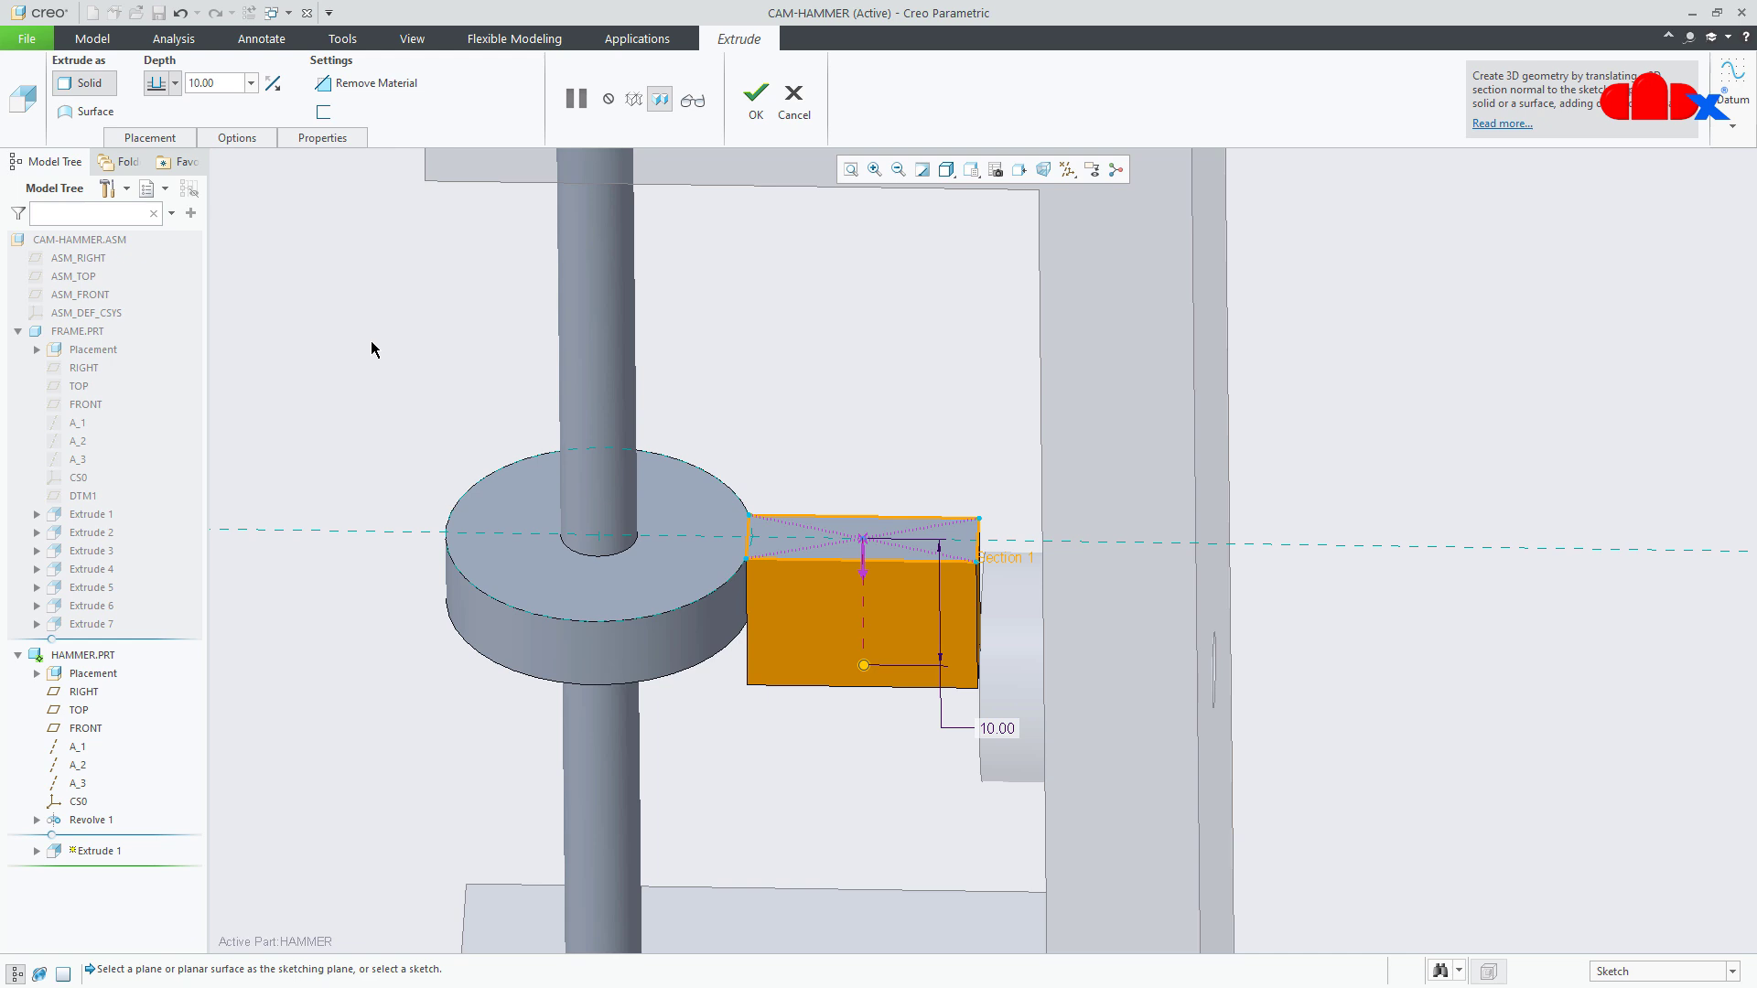
# - Change the extrusion depth to end at a selected reference and pick the collar's bottom face
pyautogui.click(176, 85)
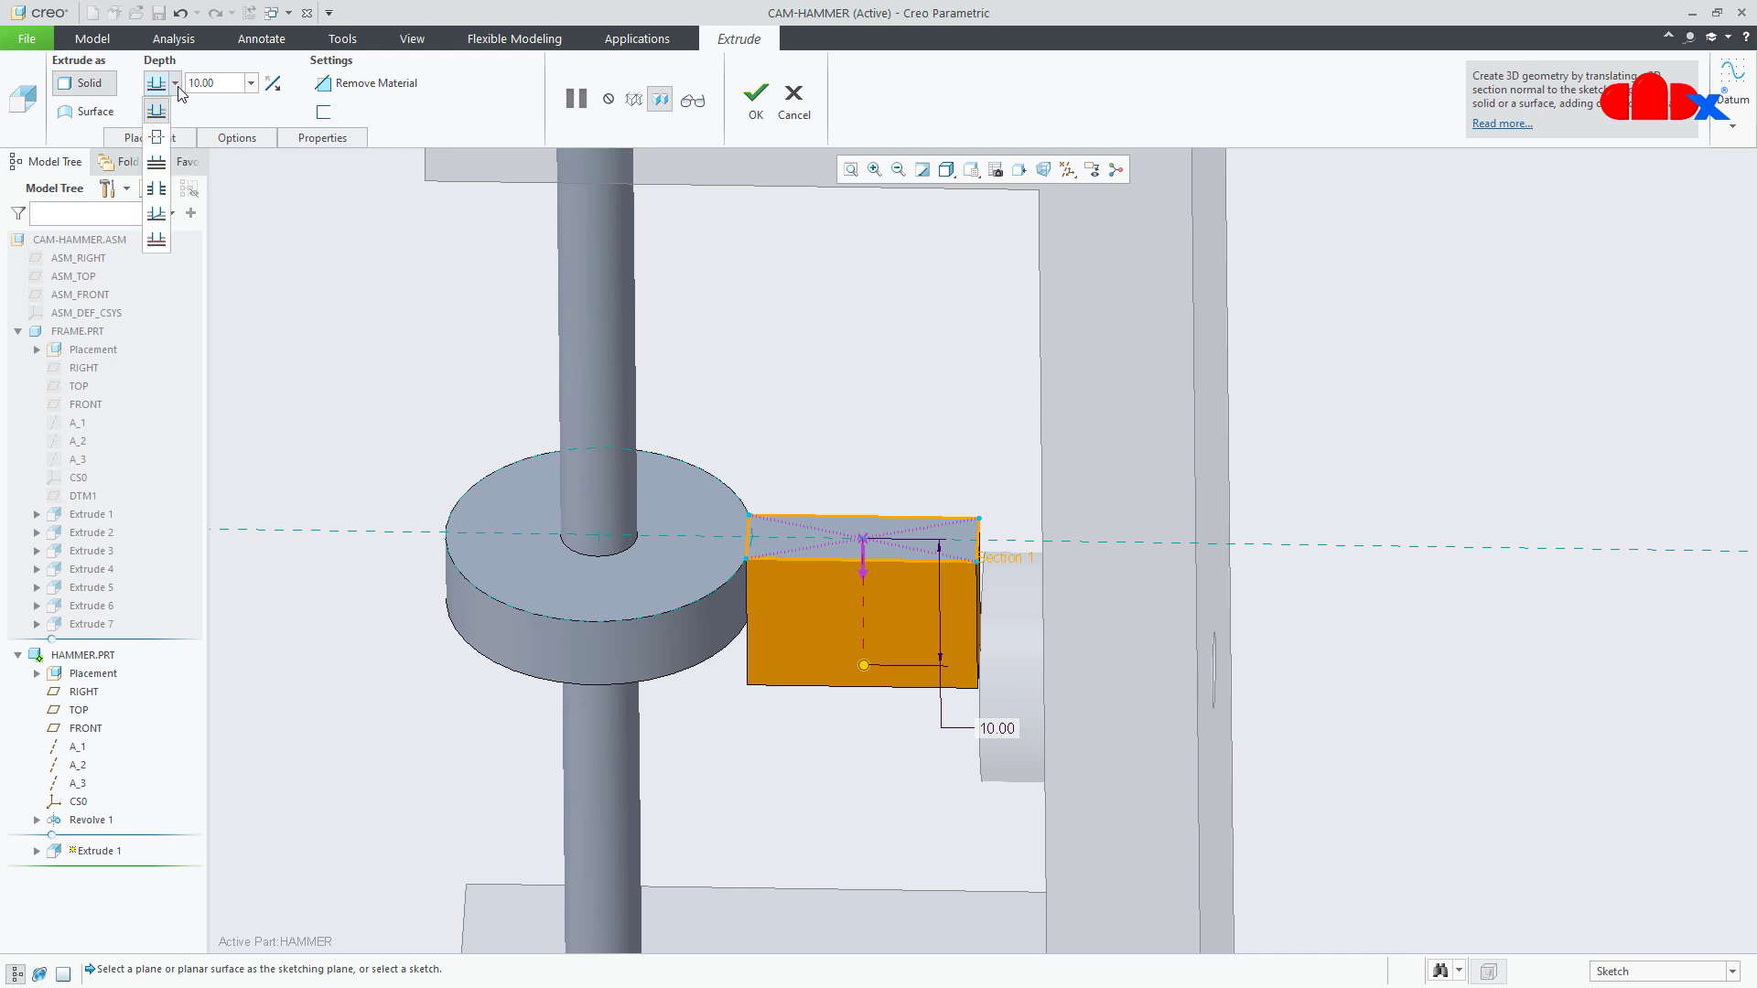
pyautogui.click(156, 241)
pyautogui.moveTo(614, 464); pyautogui.dragTo(596, 369, button='middle')
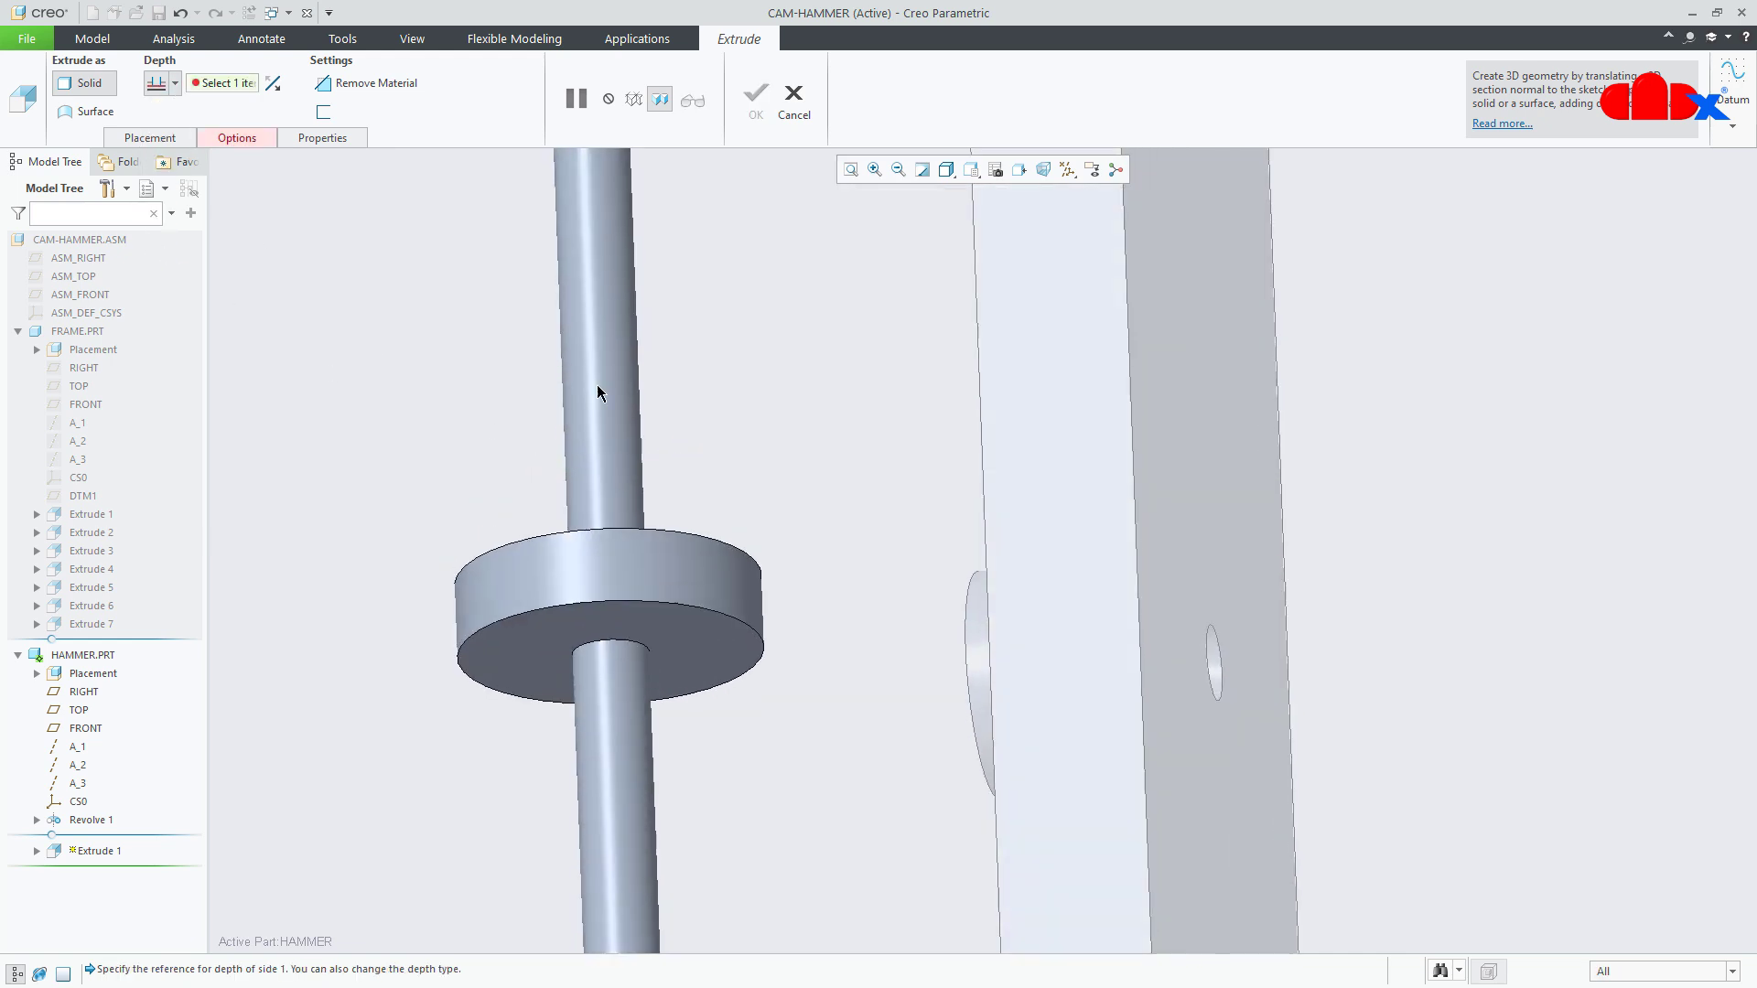
pyautogui.click(689, 627)
pyautogui.moveTo(777, 558); pyautogui.dragTo(787, 560, button='middle')
pyautogui.scroll(-2, 1032, 648)
pyautogui.scroll(-2, 952, 578)
pyautogui.moveTo(956, 575); pyautogui.dragTo(955, 593, button='middle')
pyautogui.moveTo(956, 601); pyautogui.dragTo(737, 611, button='middle')
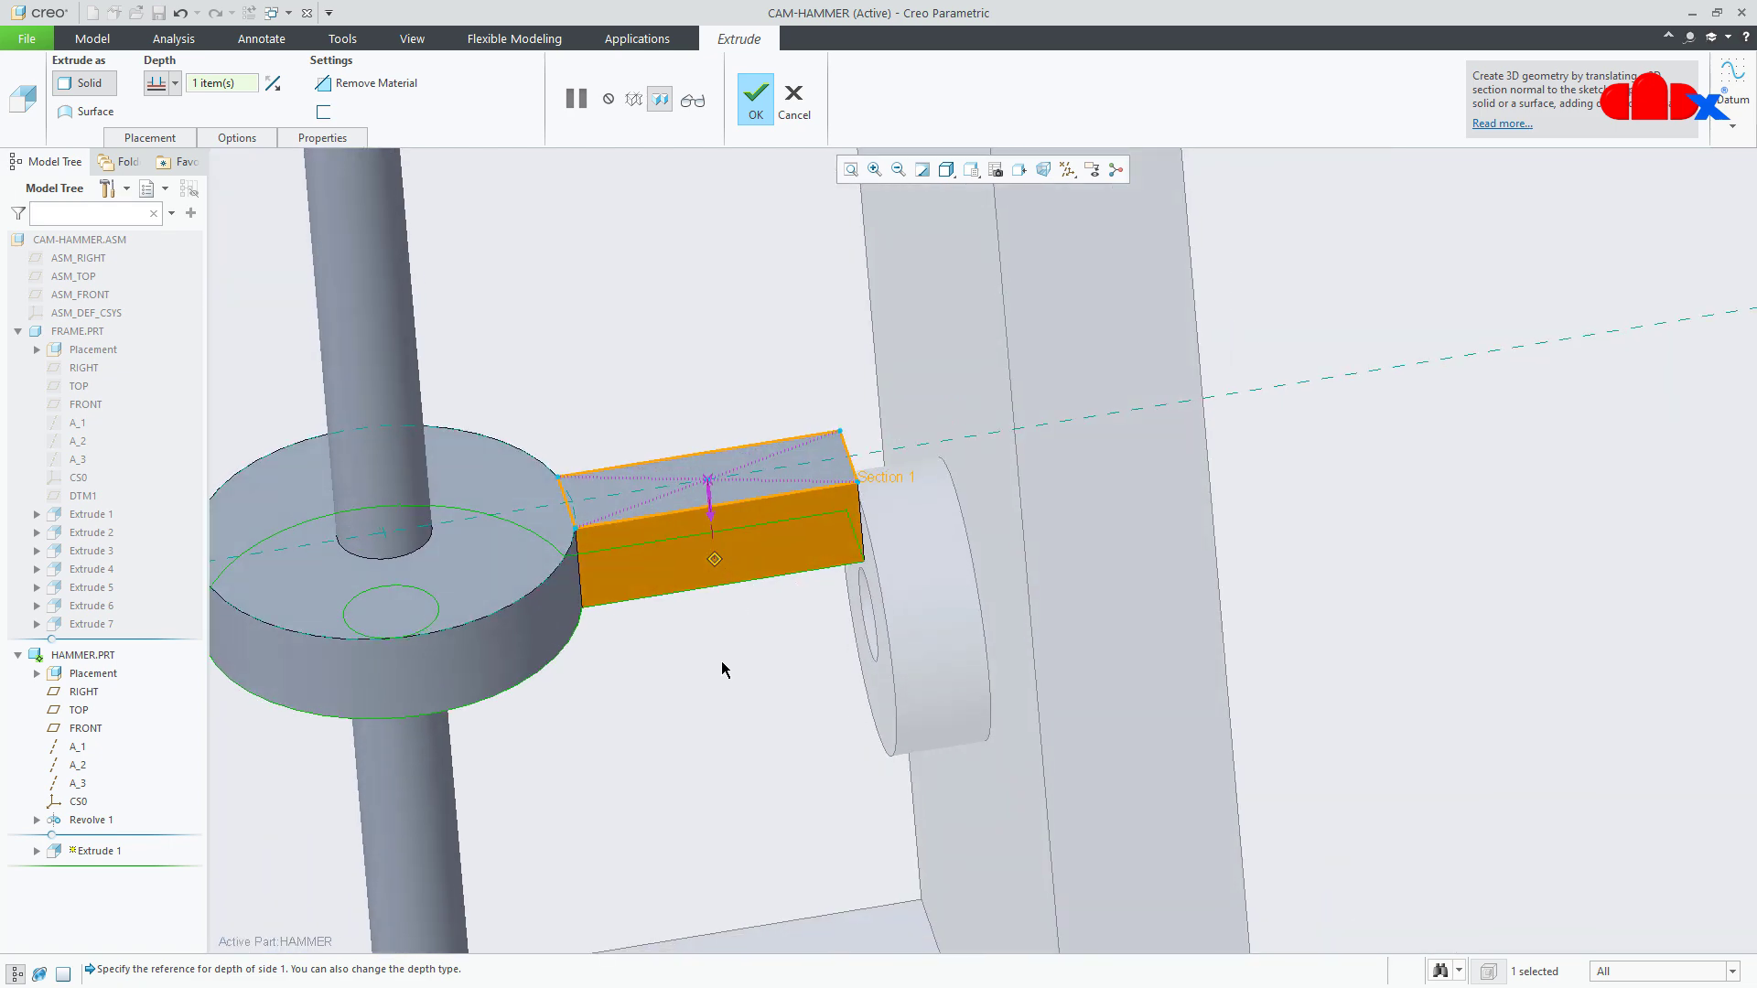
# - Reopen the extrusion's section sketch and set the rectangle's length to 12.5
pyautogui.rightClick(715, 559)
pyautogui.click(167, 139)
pyautogui.click(297, 201)
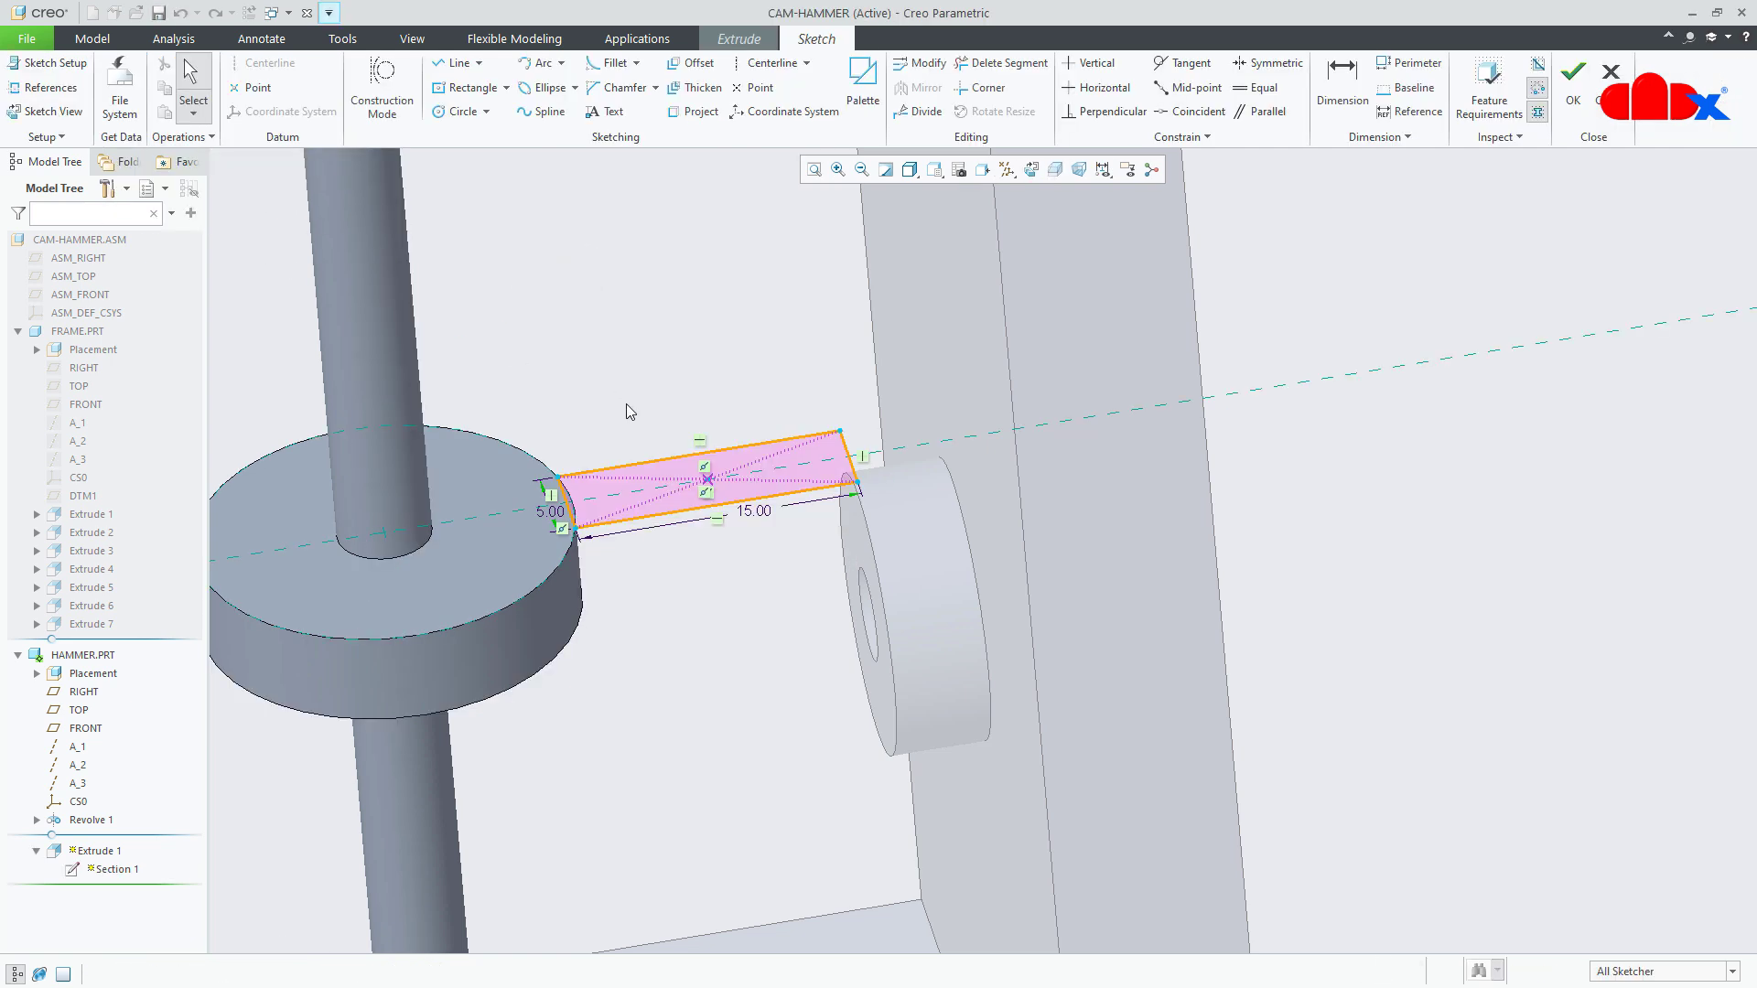
pyautogui.doubleClick(725, 485)
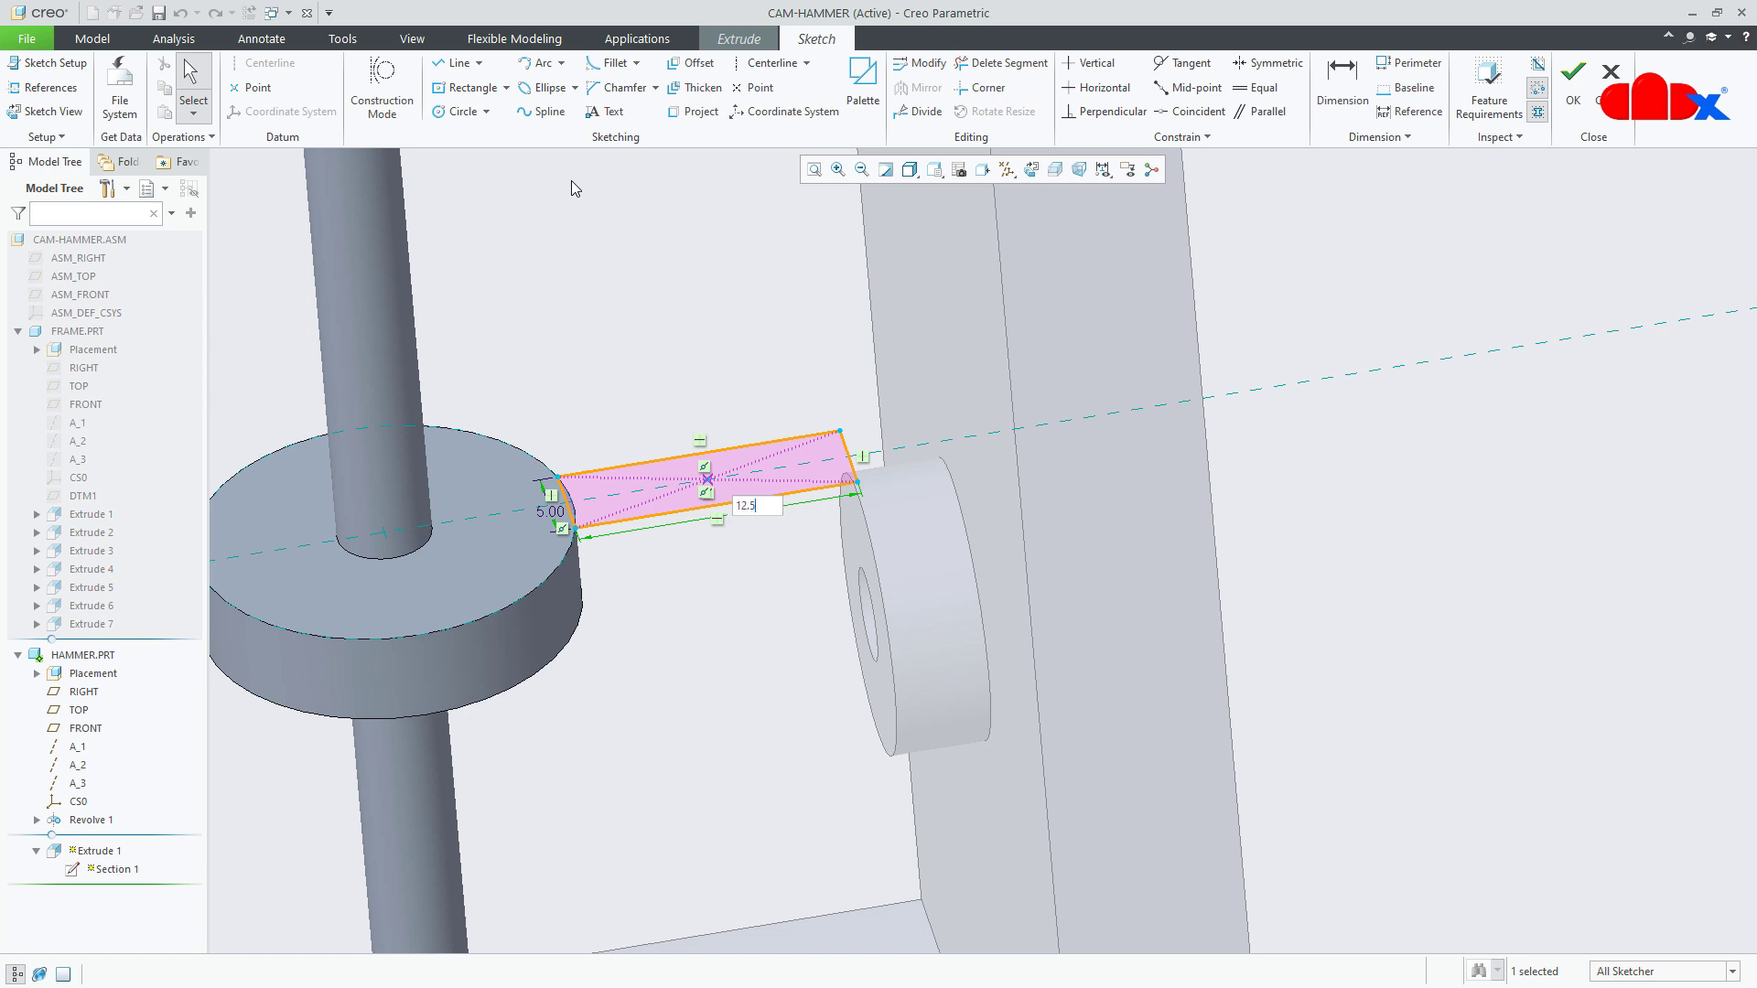
pyautogui.press('Return')
pyautogui.moveTo(830, 526)
pyautogui.mouseDown(button='middle')
pyautogui.moveTo(813, 525)
pyautogui.moveTo(818, 497)
pyautogui.mouseUp(button='middle')
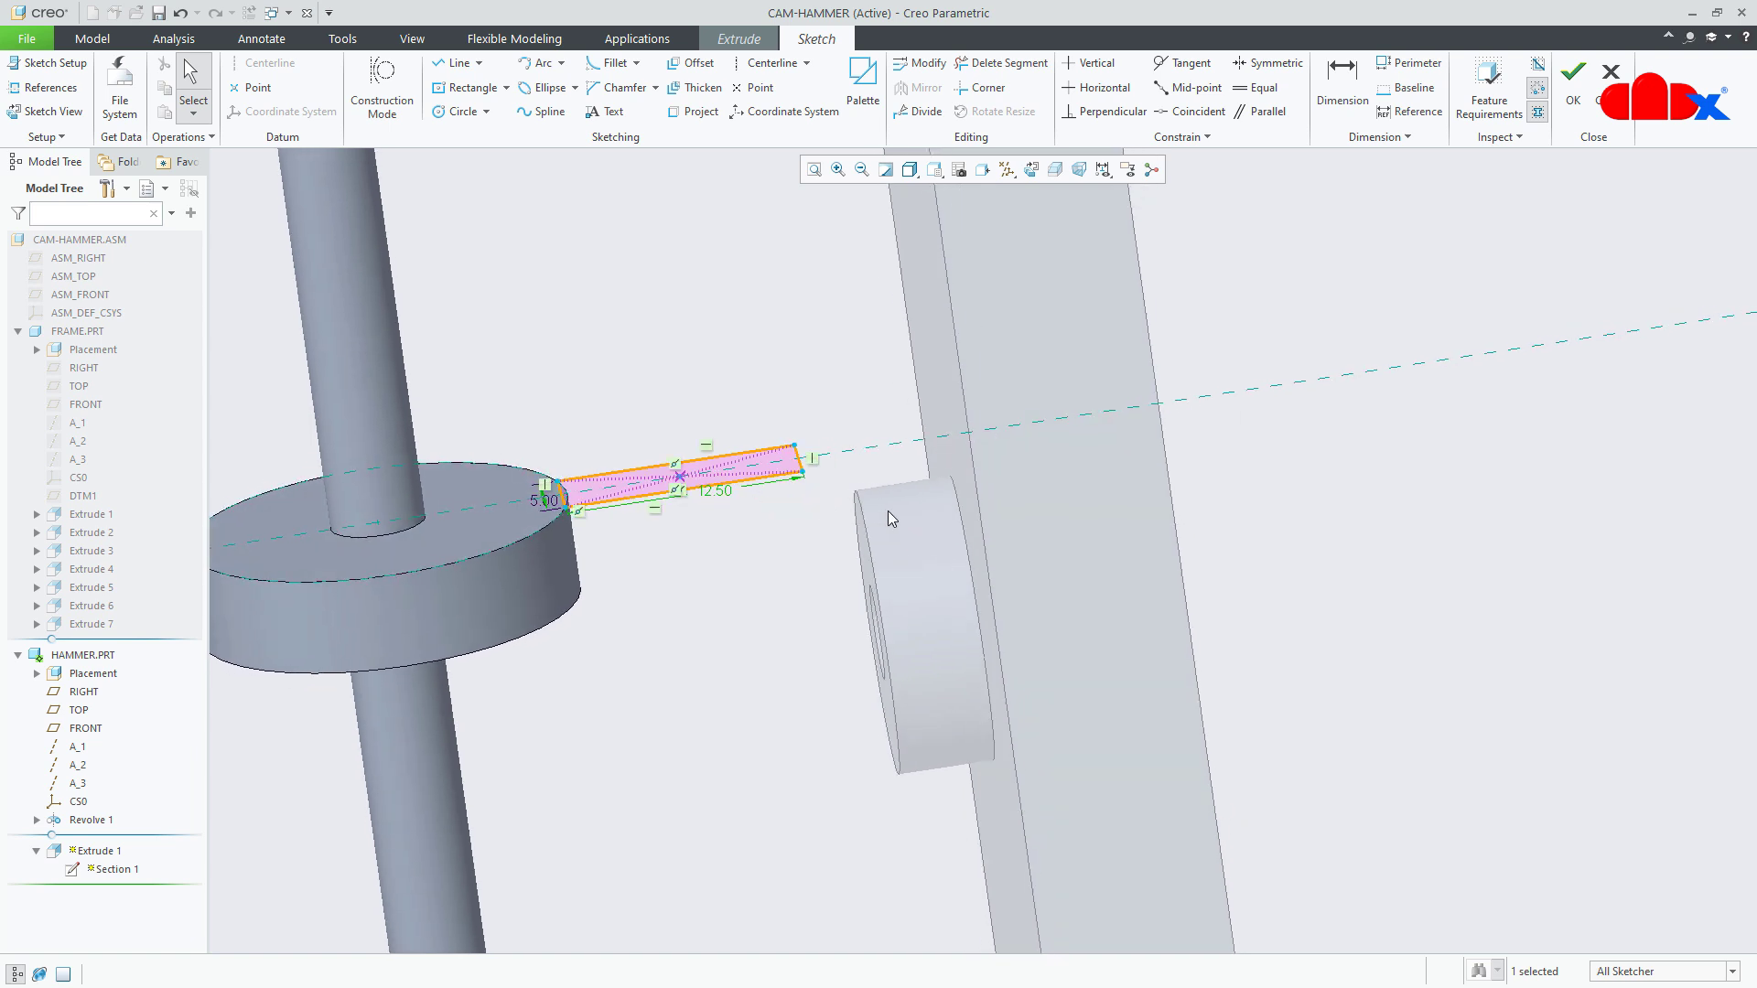
# - Finish the edited sketch and complete the arm's extrusion on the collar
pyautogui.click(1573, 77)
pyautogui.moveTo(903, 522)
pyautogui.mouseDown(button='middle')
pyautogui.moveTo(911, 561)
pyautogui.moveTo(899, 551)
pyautogui.mouseUp(button='middle')
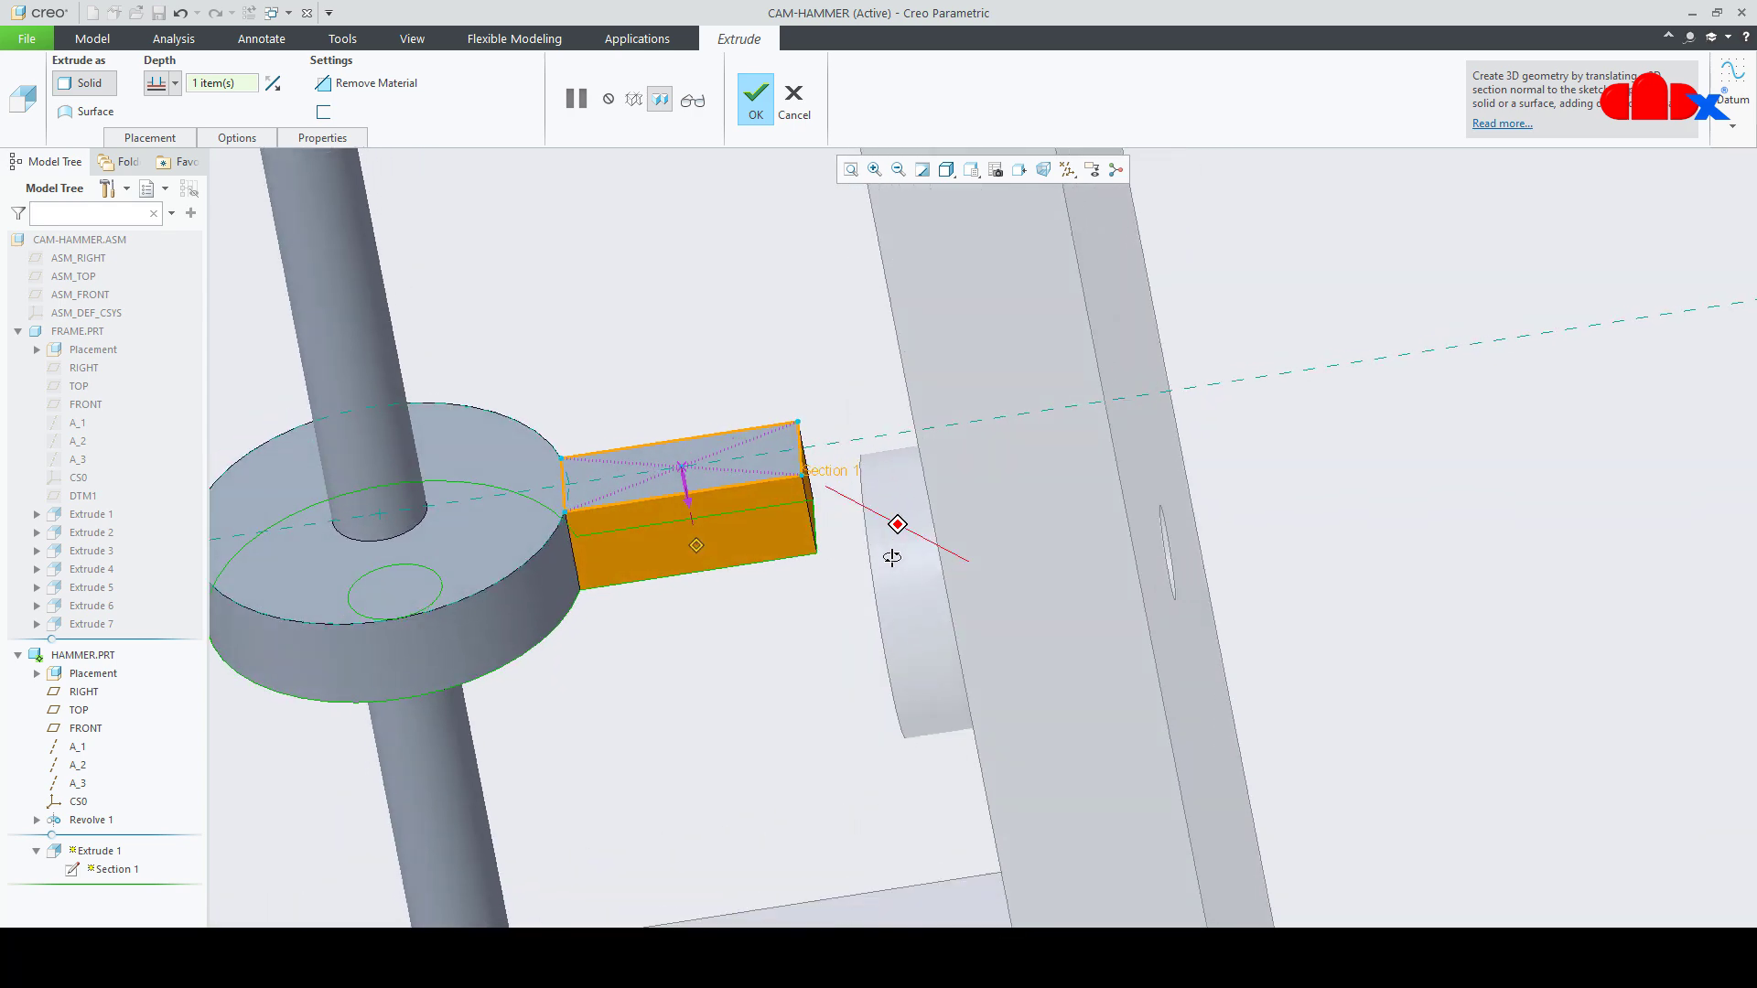
pyautogui.click(756, 96)
pyautogui.scroll(-5, 1056, 536)
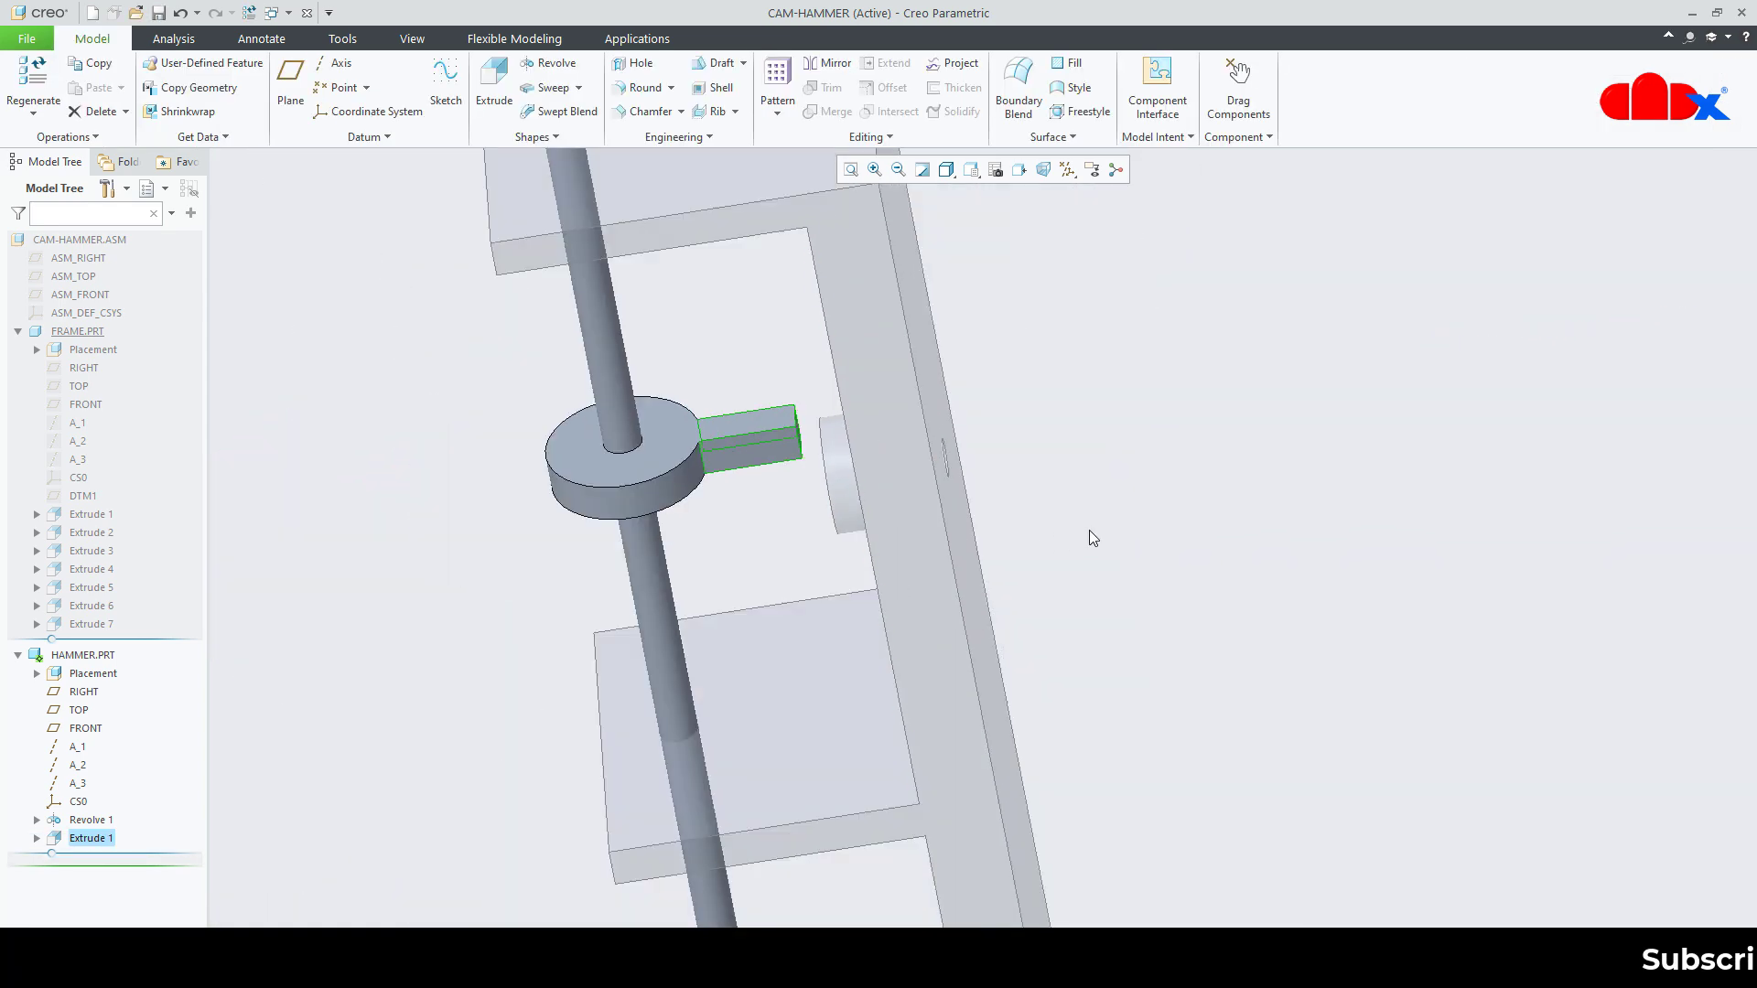
pyautogui.scroll(-3, 870, 552)
pyautogui.moveTo(870, 553)
pyautogui.mouseDown(button='middle')
pyautogui.moveTo(847, 451)
pyautogui.moveTo(851, 513)
pyautogui.moveTo(815, 513)
pyautogui.moveTo(822, 542)
pyautogui.moveTo(854, 485)
pyautogui.moveTo(903, 479)
pyautogui.moveTo(810, 478)
pyautogui.moveTo(853, 480)
pyautogui.moveTo(865, 524)
pyautogui.mouseUp(button='middle')
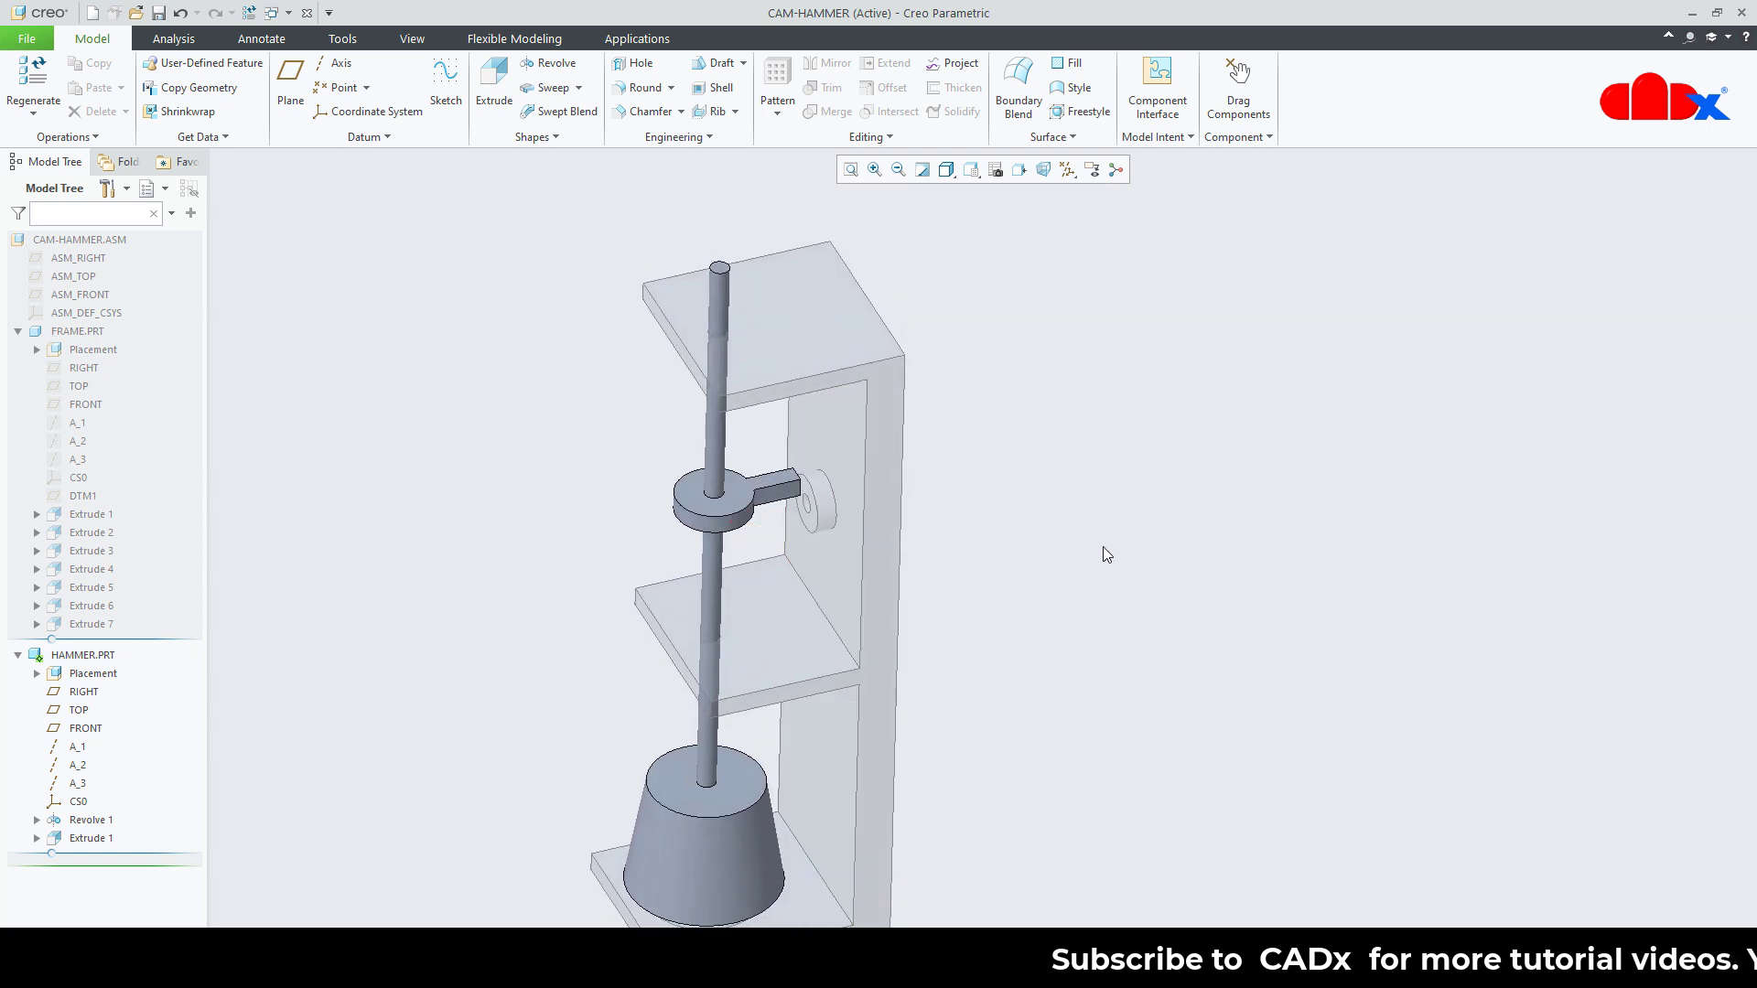
# - Round the bottom and top circular edges of the conical hammer head with a 2.00 radius
pyautogui.click(641, 88)
pyautogui.moveTo(757, 678); pyautogui.dragTo(747, 612, button='middle')
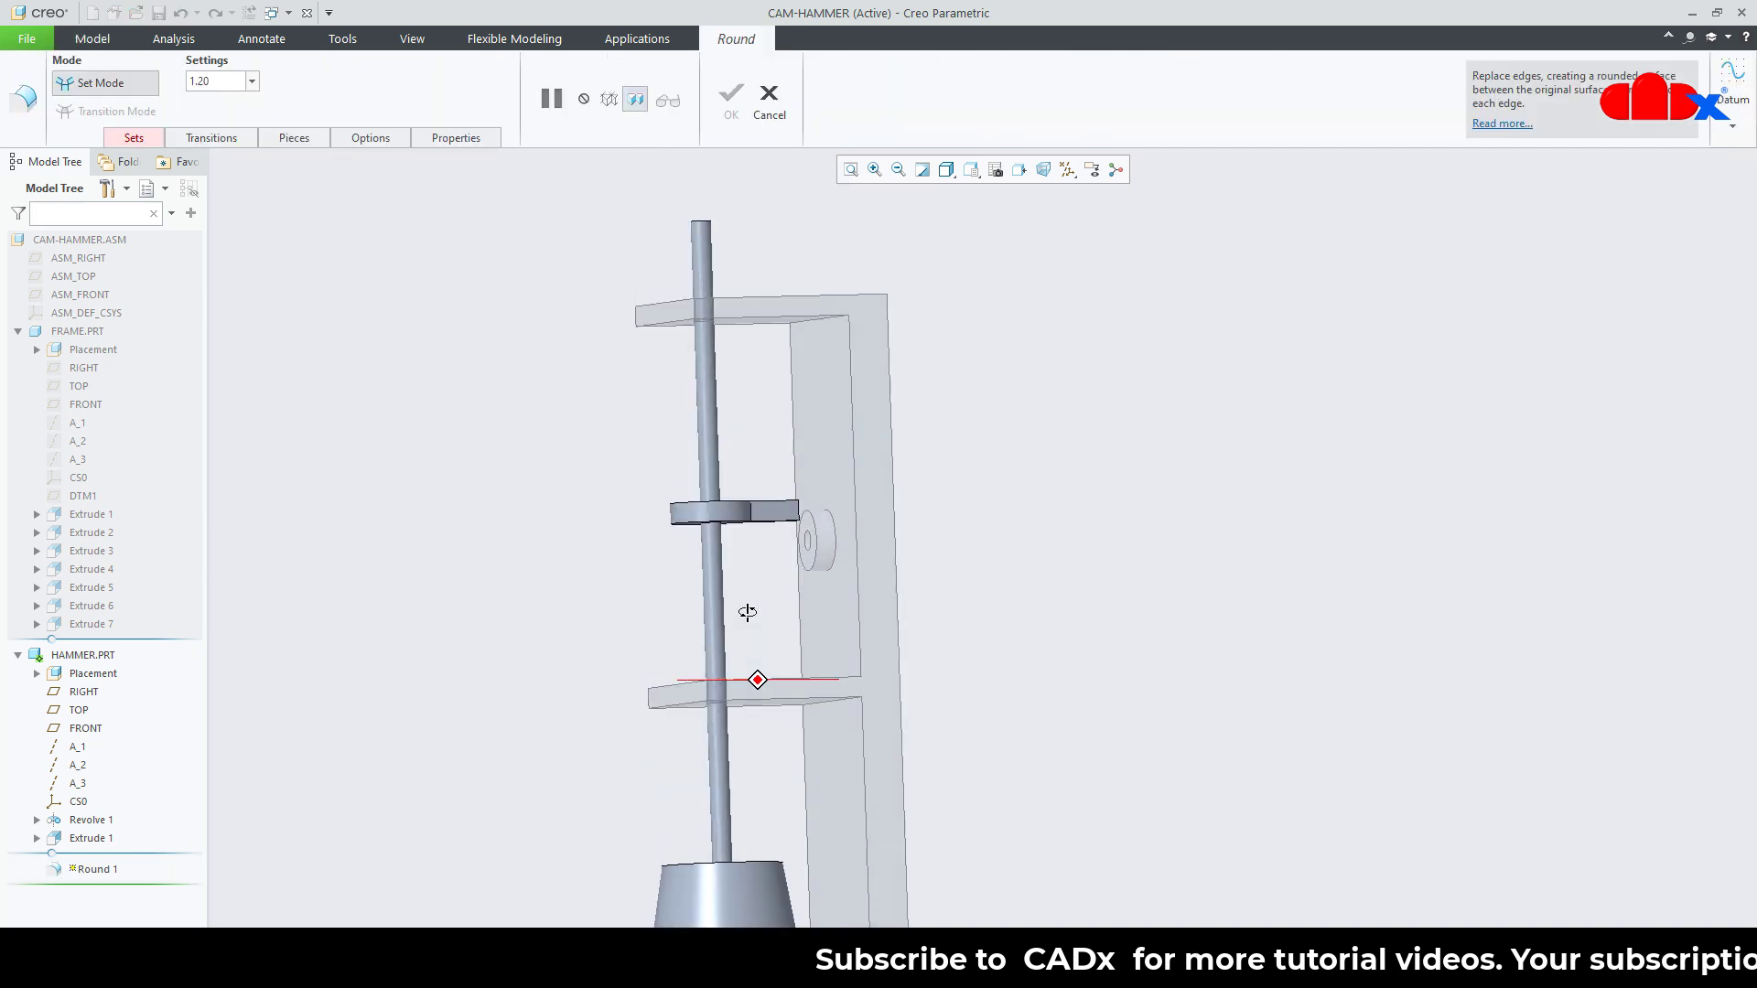
pyautogui.scroll(3, 727, 607)
pyautogui.scroll(-4, 707, 775)
pyautogui.click(669, 802)
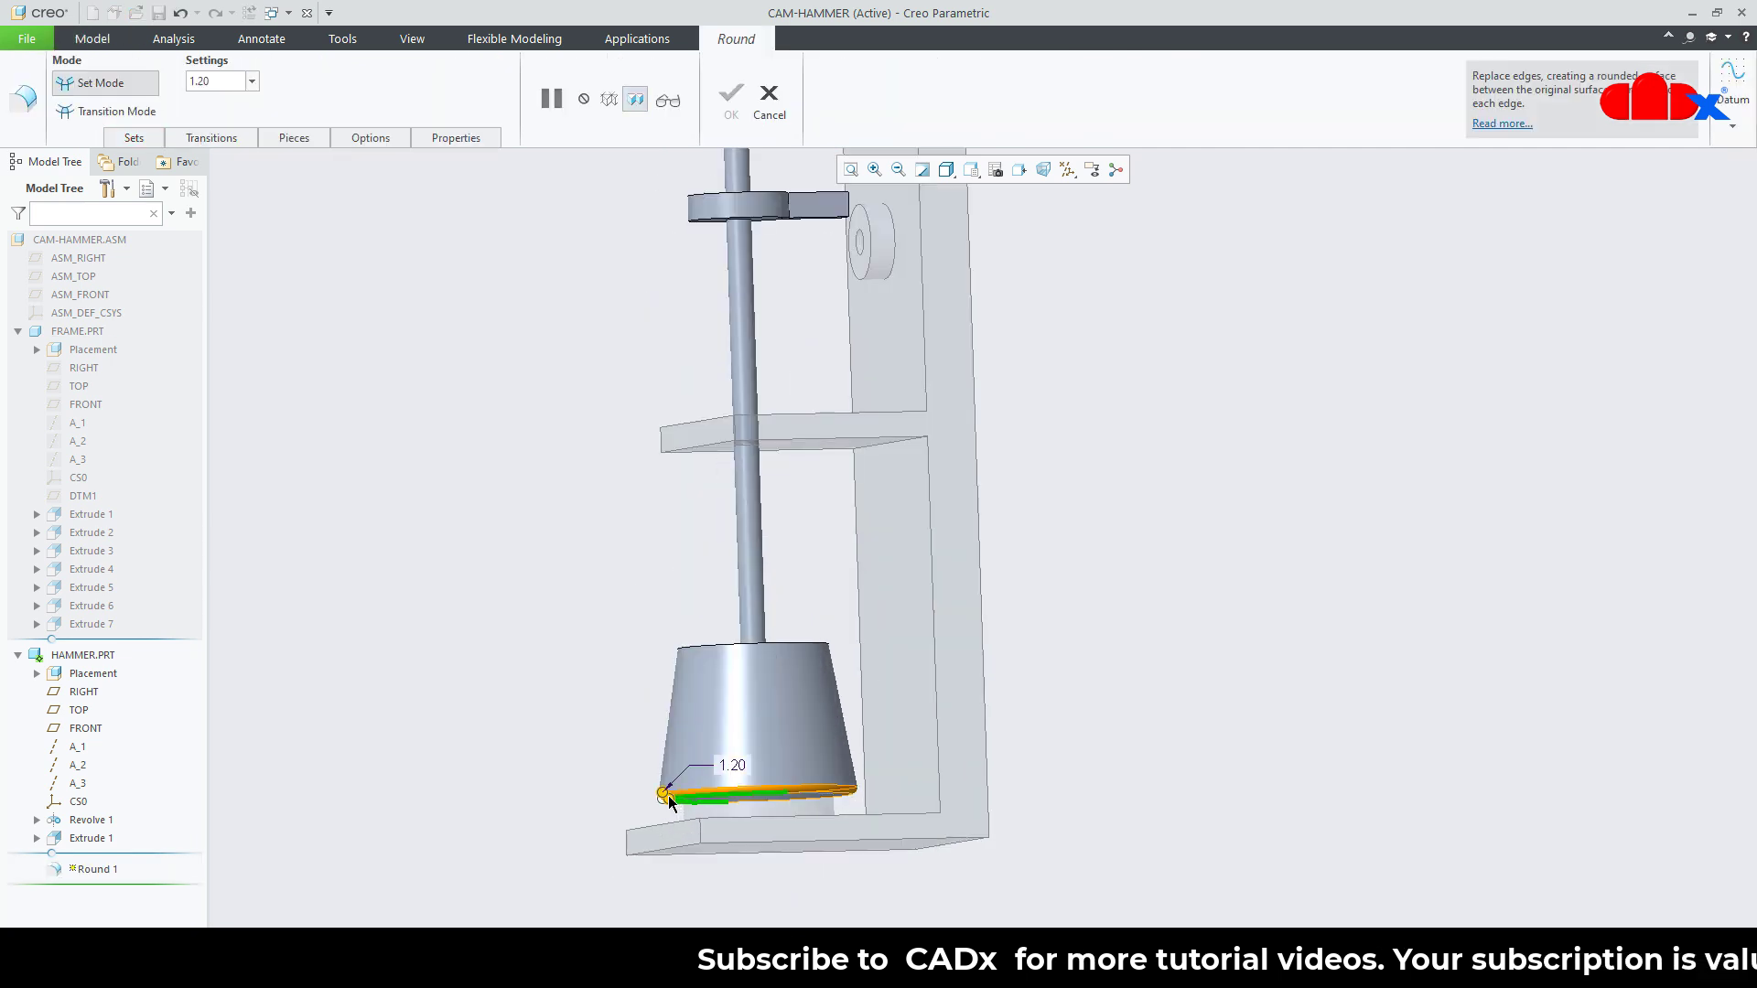
pyautogui.moveTo(700, 732); pyautogui.dragTo(698, 675, button='middle')
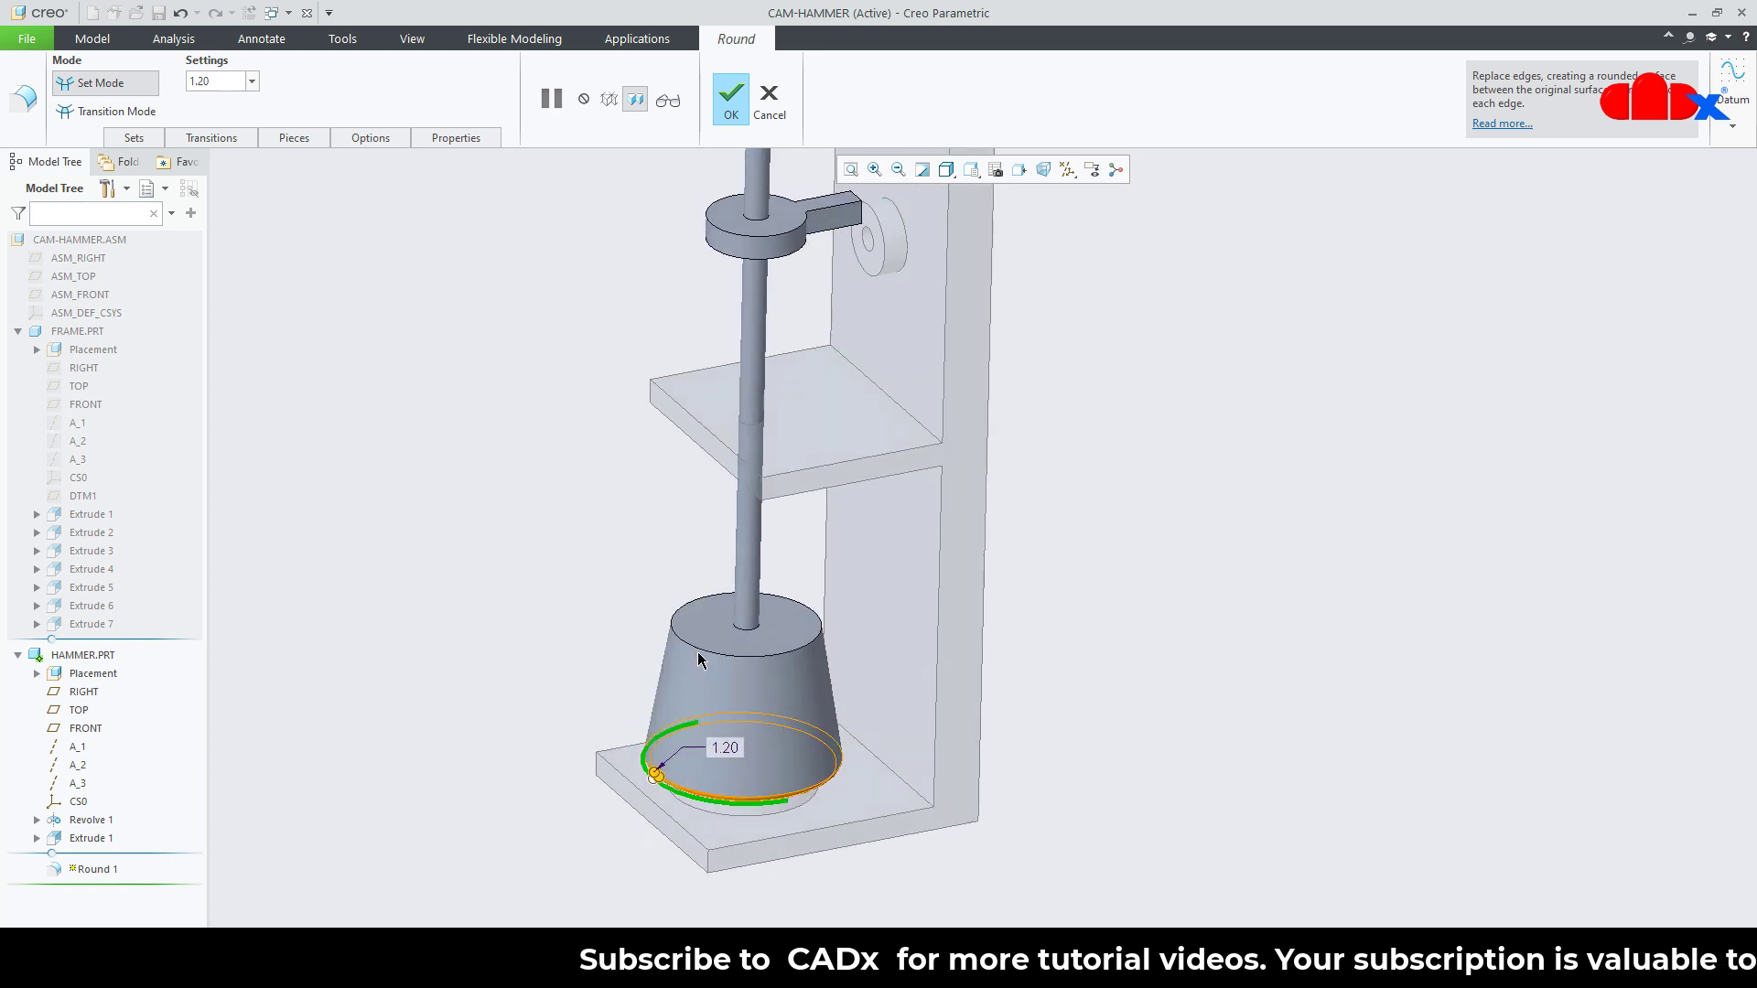
pyautogui.keyDown('ctrl'); pyautogui.click(701, 653); pyautogui.keyUp('ctrl')
pyautogui.doubleClick(725, 746)
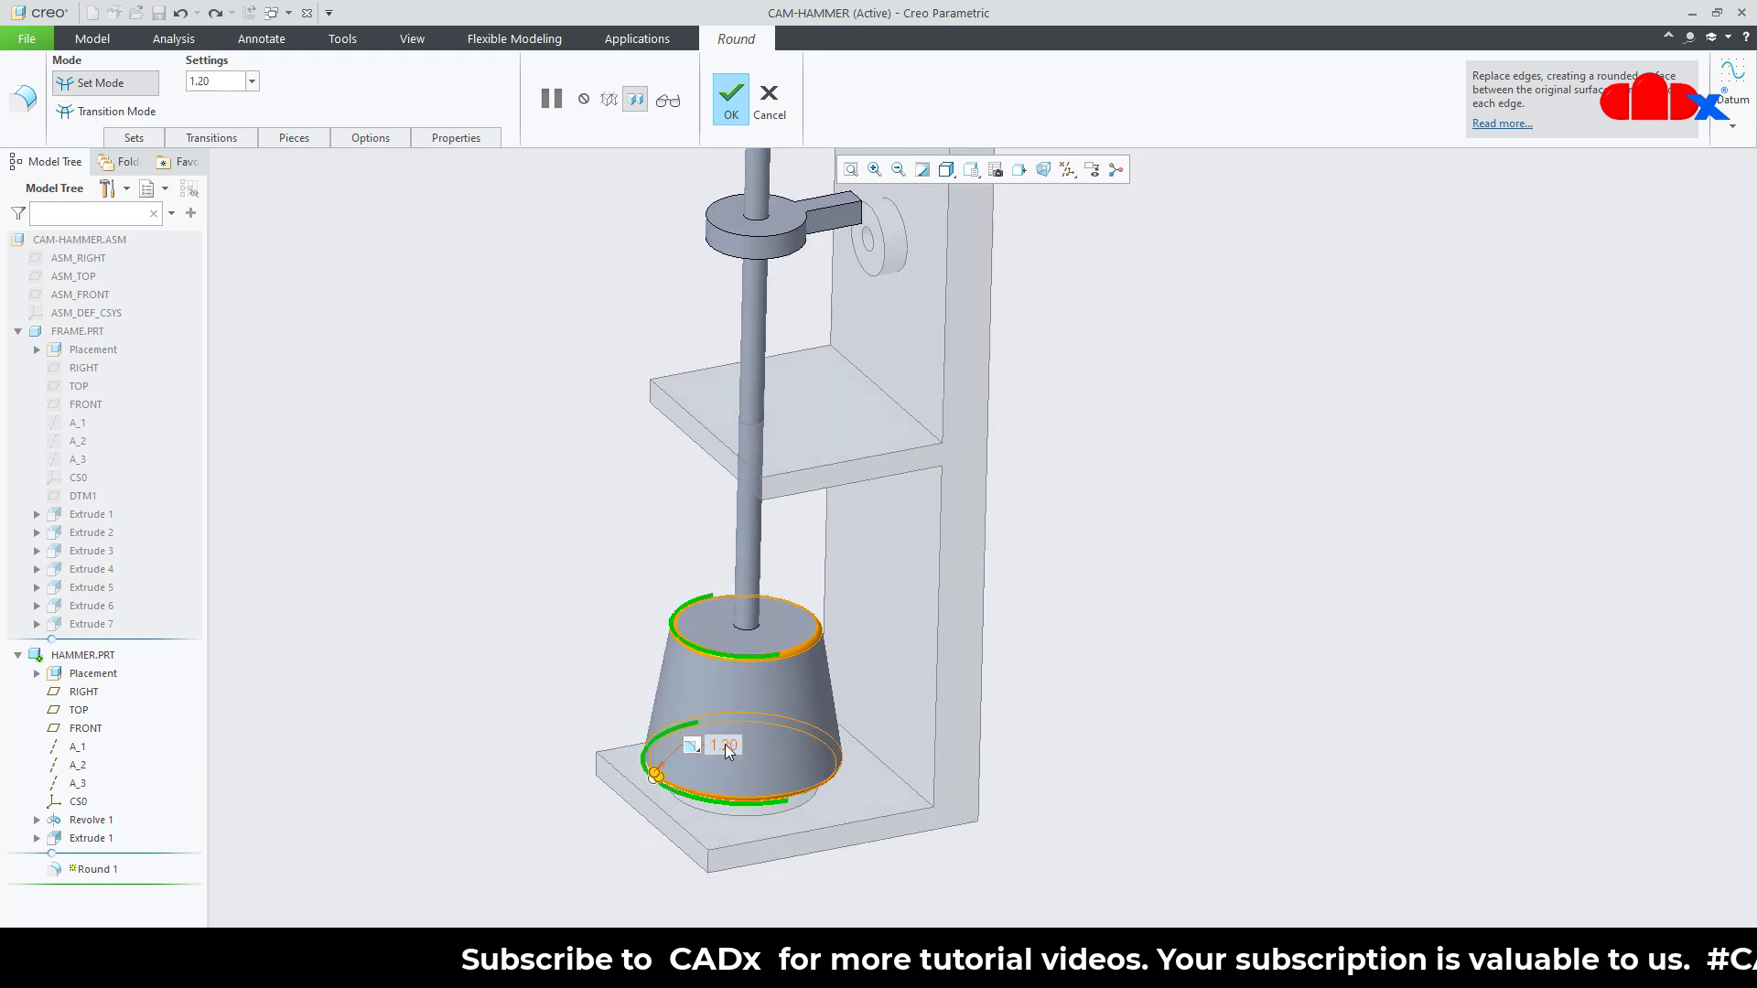
pyautogui.press('Return')
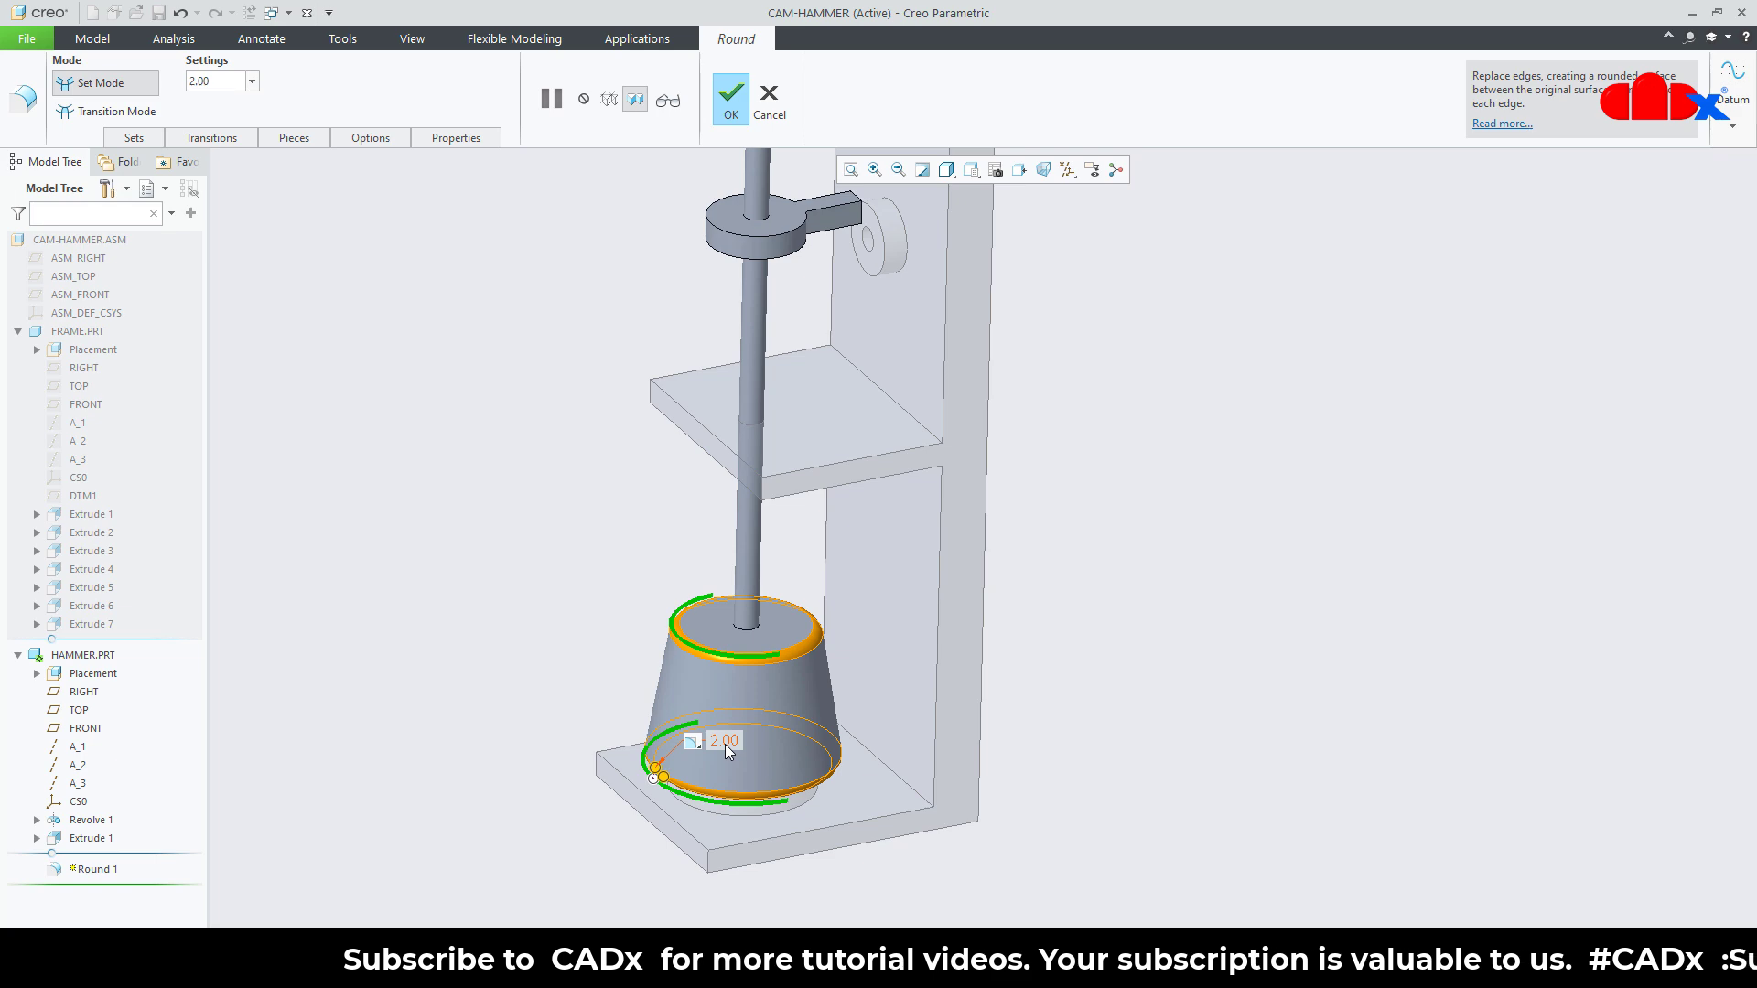
pyautogui.middleClick(1054, 732)
# - Round the two lower lengthwise edges of the collar's arm with a 2.5 radius
pyautogui.scroll(3, 948, 778)
pyautogui.scroll(-2, 924, 499)
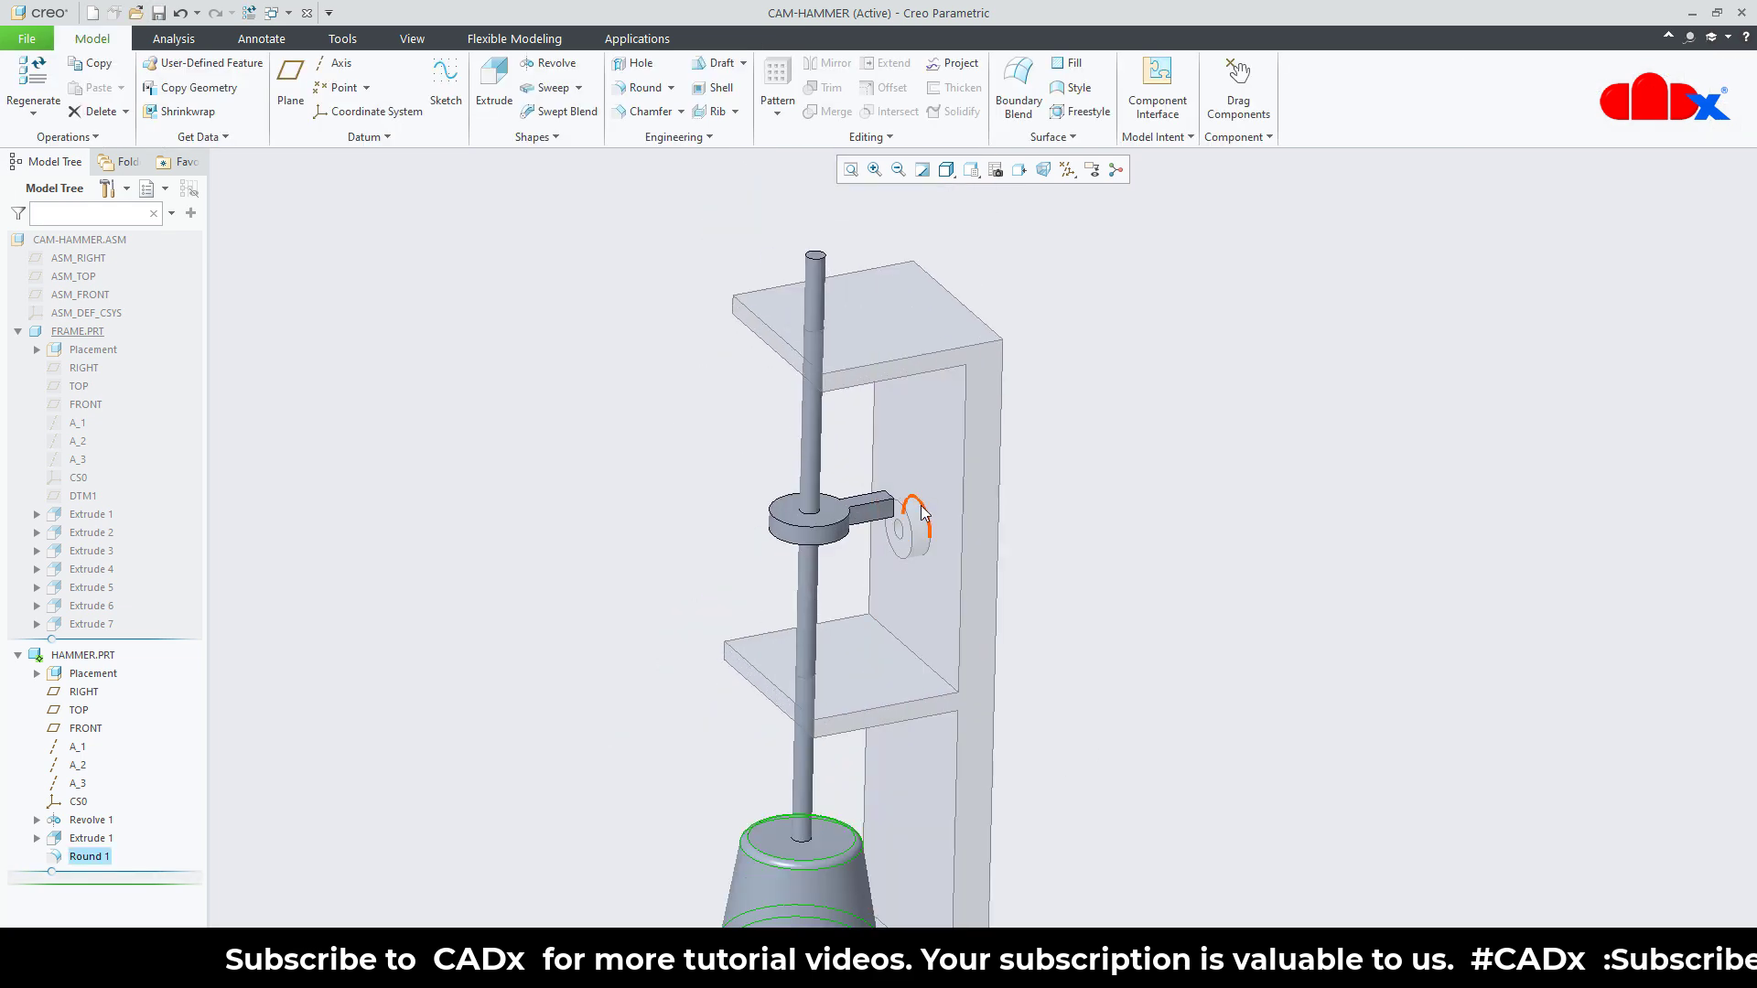
pyautogui.scroll(-5, 925, 505)
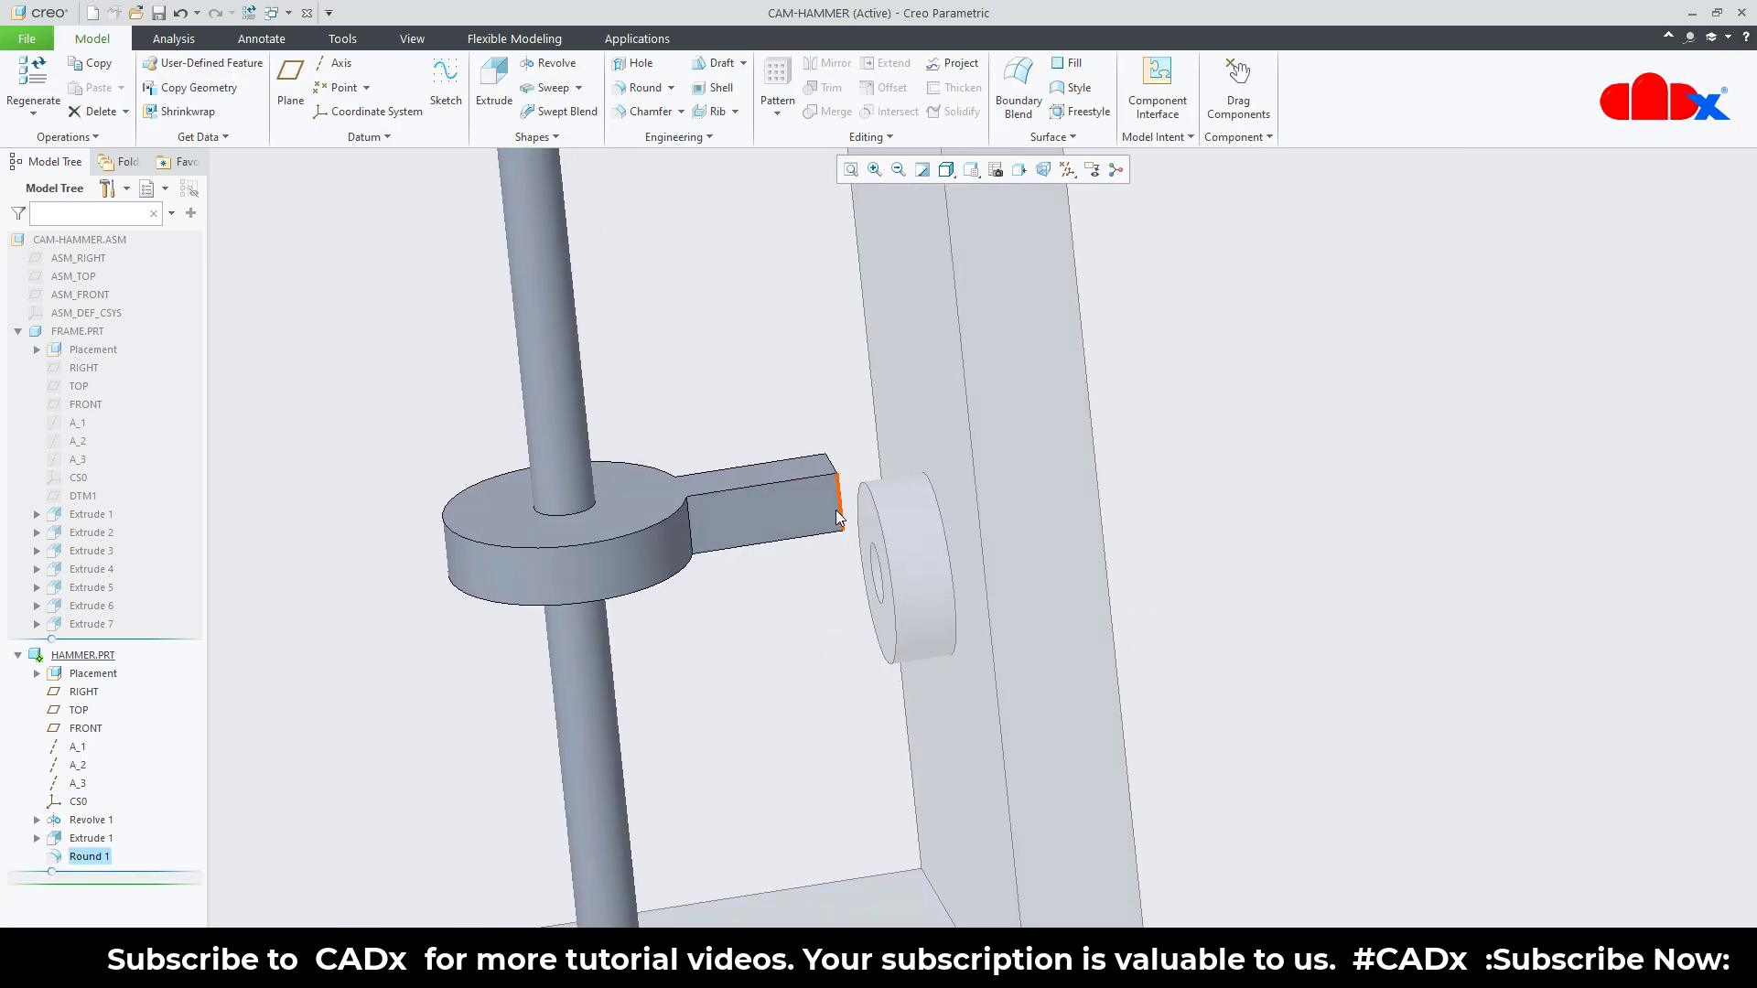
pyautogui.click(643, 87)
pyautogui.click(744, 547)
pyautogui.moveTo(745, 548); pyautogui.dragTo(943, 536, button='middle')
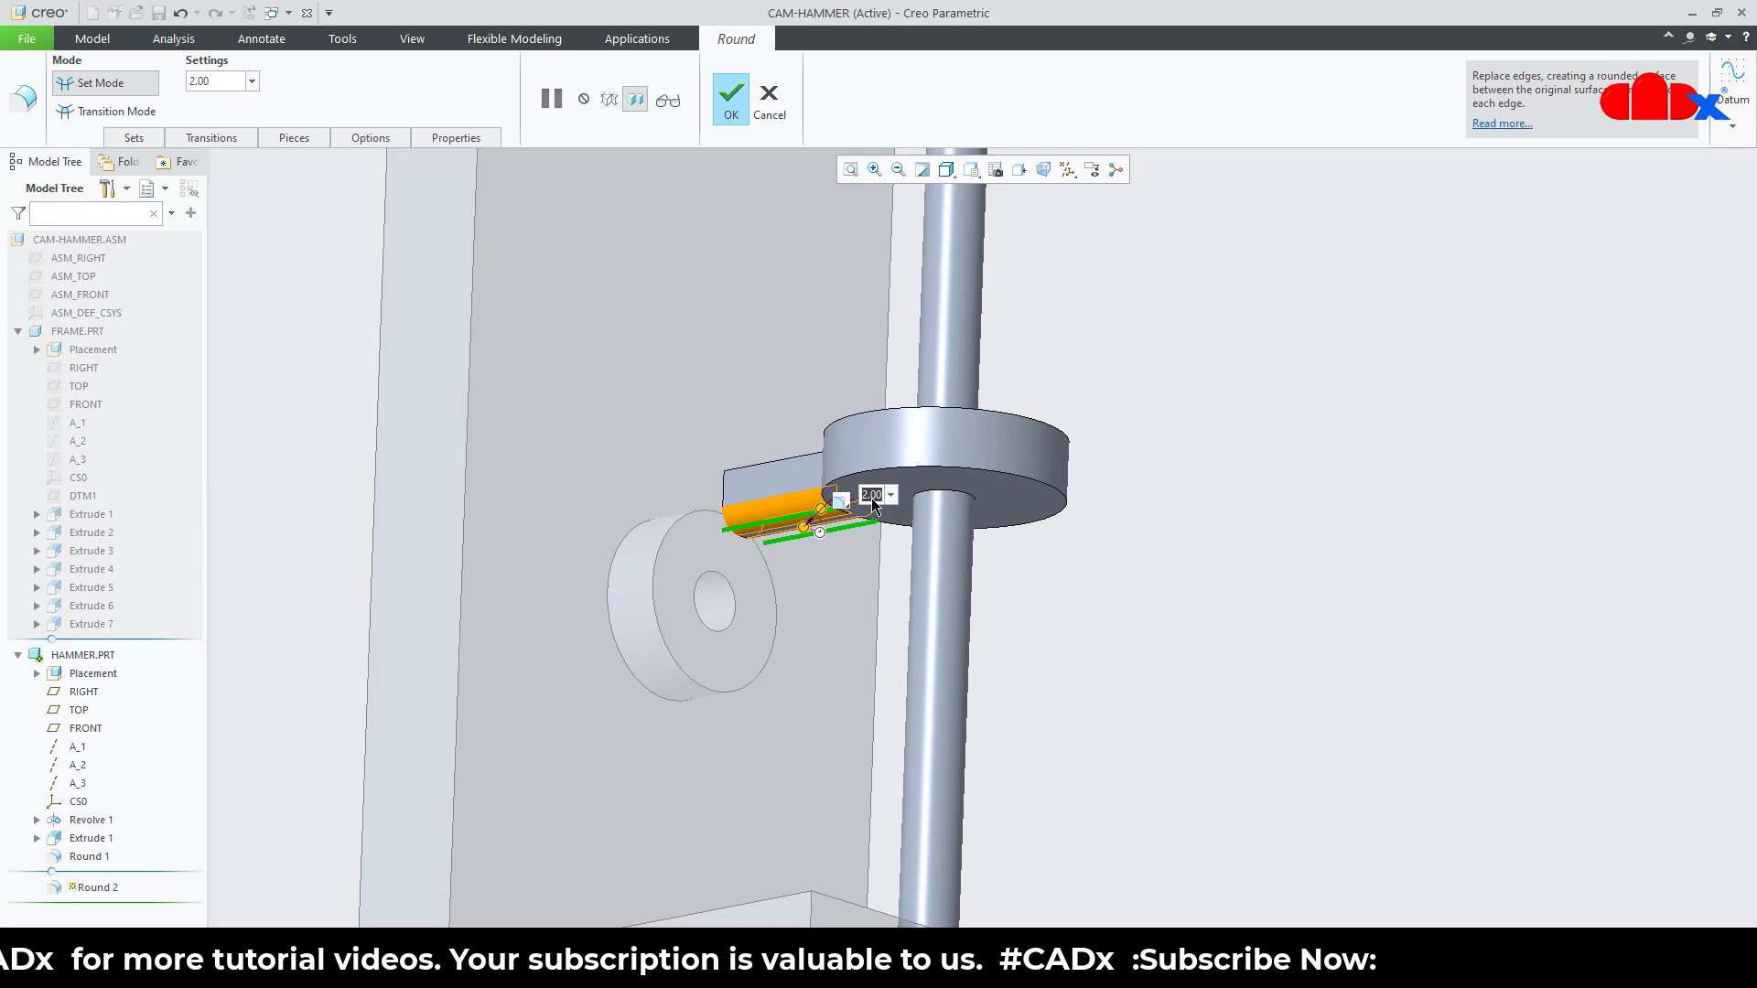
pyautogui.write('2.5')
pyautogui.press('Return')
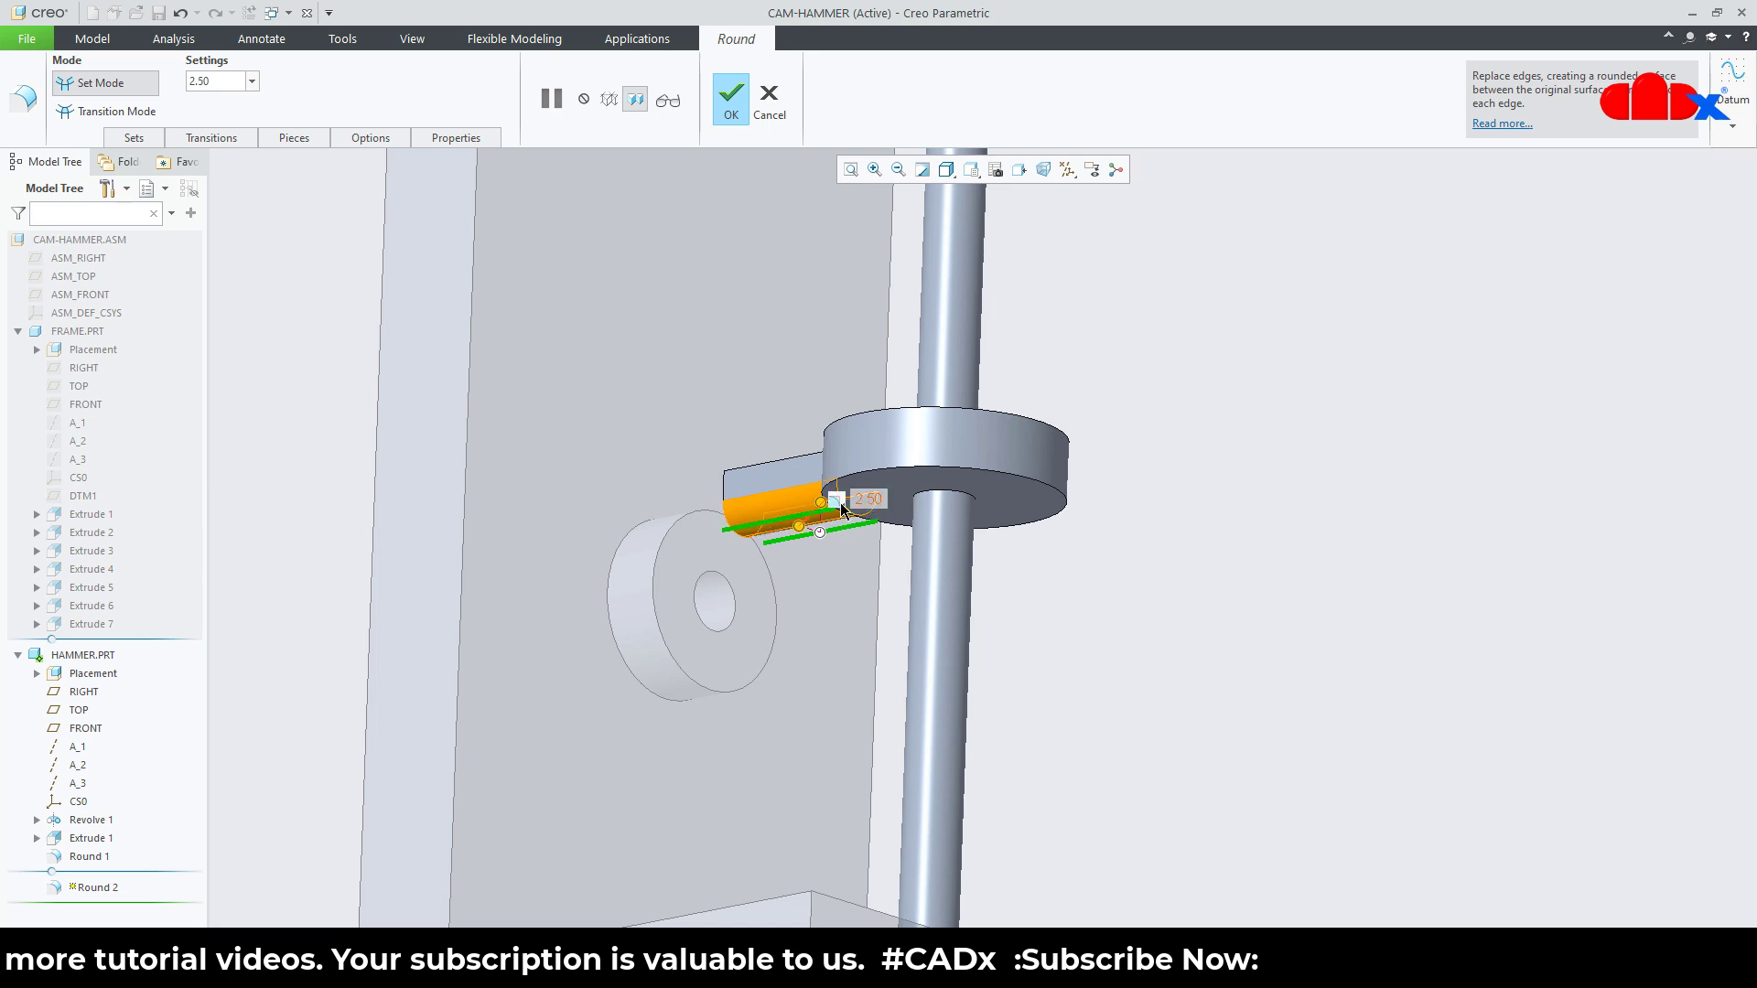
pyautogui.click(730, 105)
# - Round the upper edge at the arm's free end with a 2.50 radius
pyautogui.moveTo(897, 608); pyautogui.dragTo(574, 654, button='middle')
pyautogui.scroll(-3, 739, 587)
pyautogui.moveTo(777, 530); pyautogui.dragTo(761, 553, button='middle')
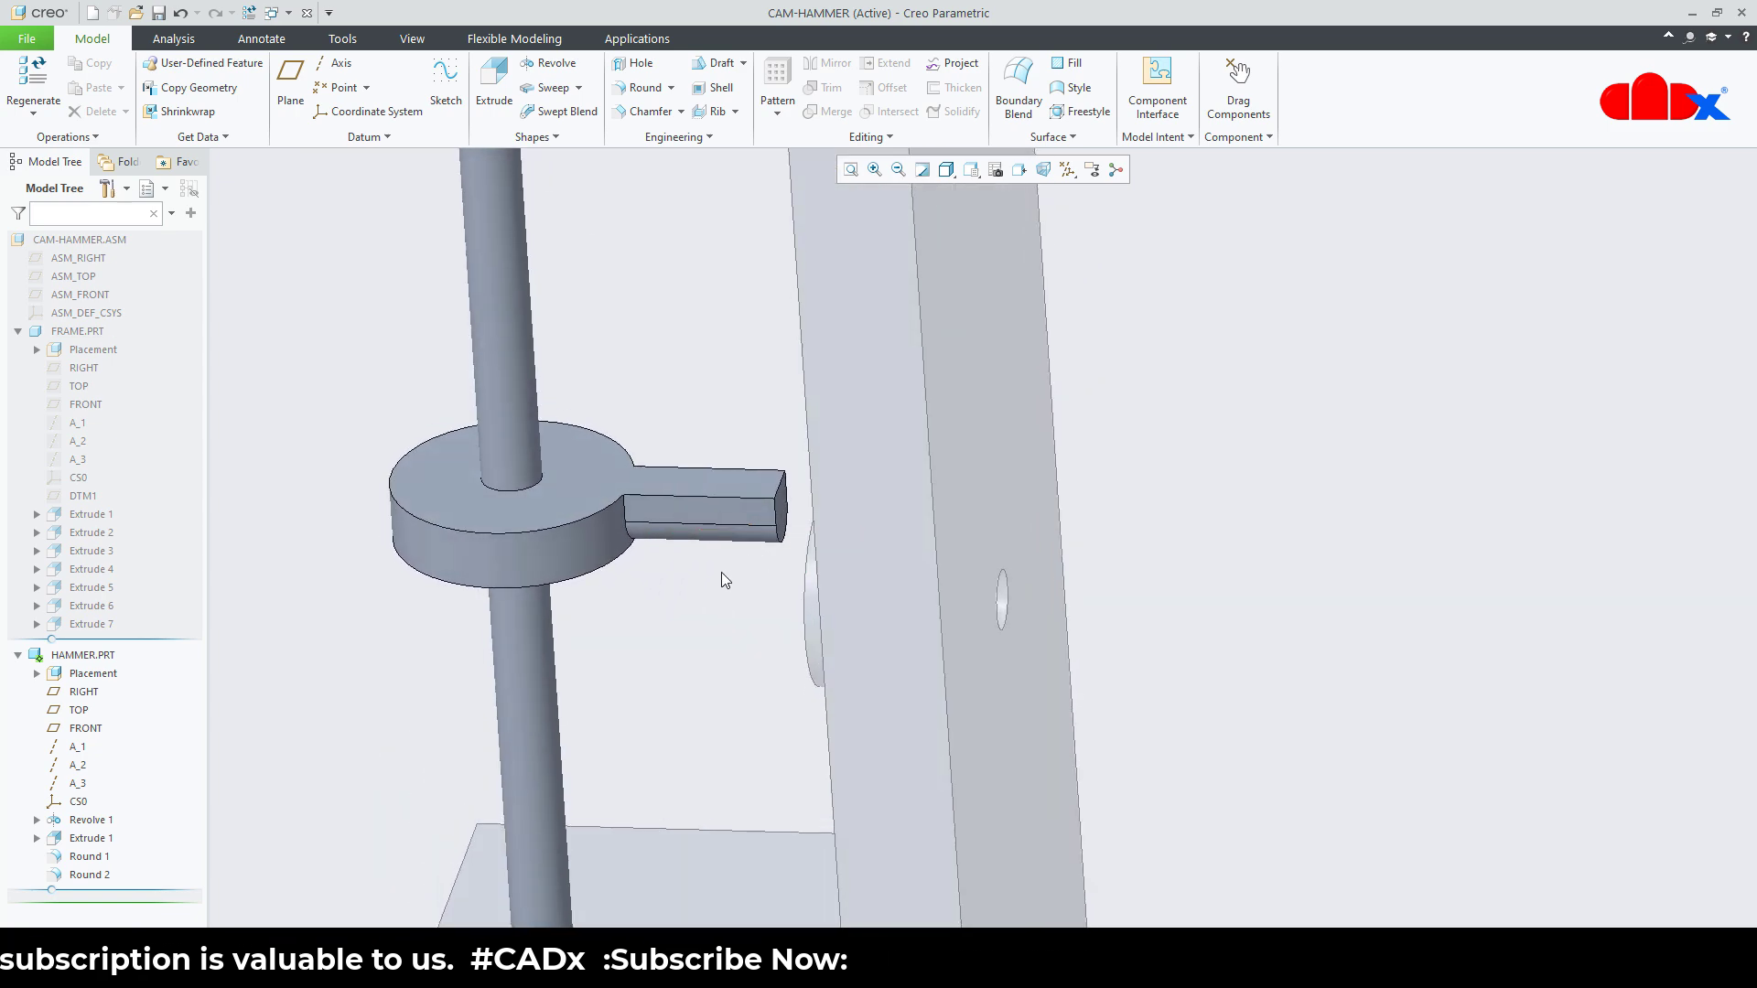
pyautogui.click(641, 87)
pyautogui.click(781, 485)
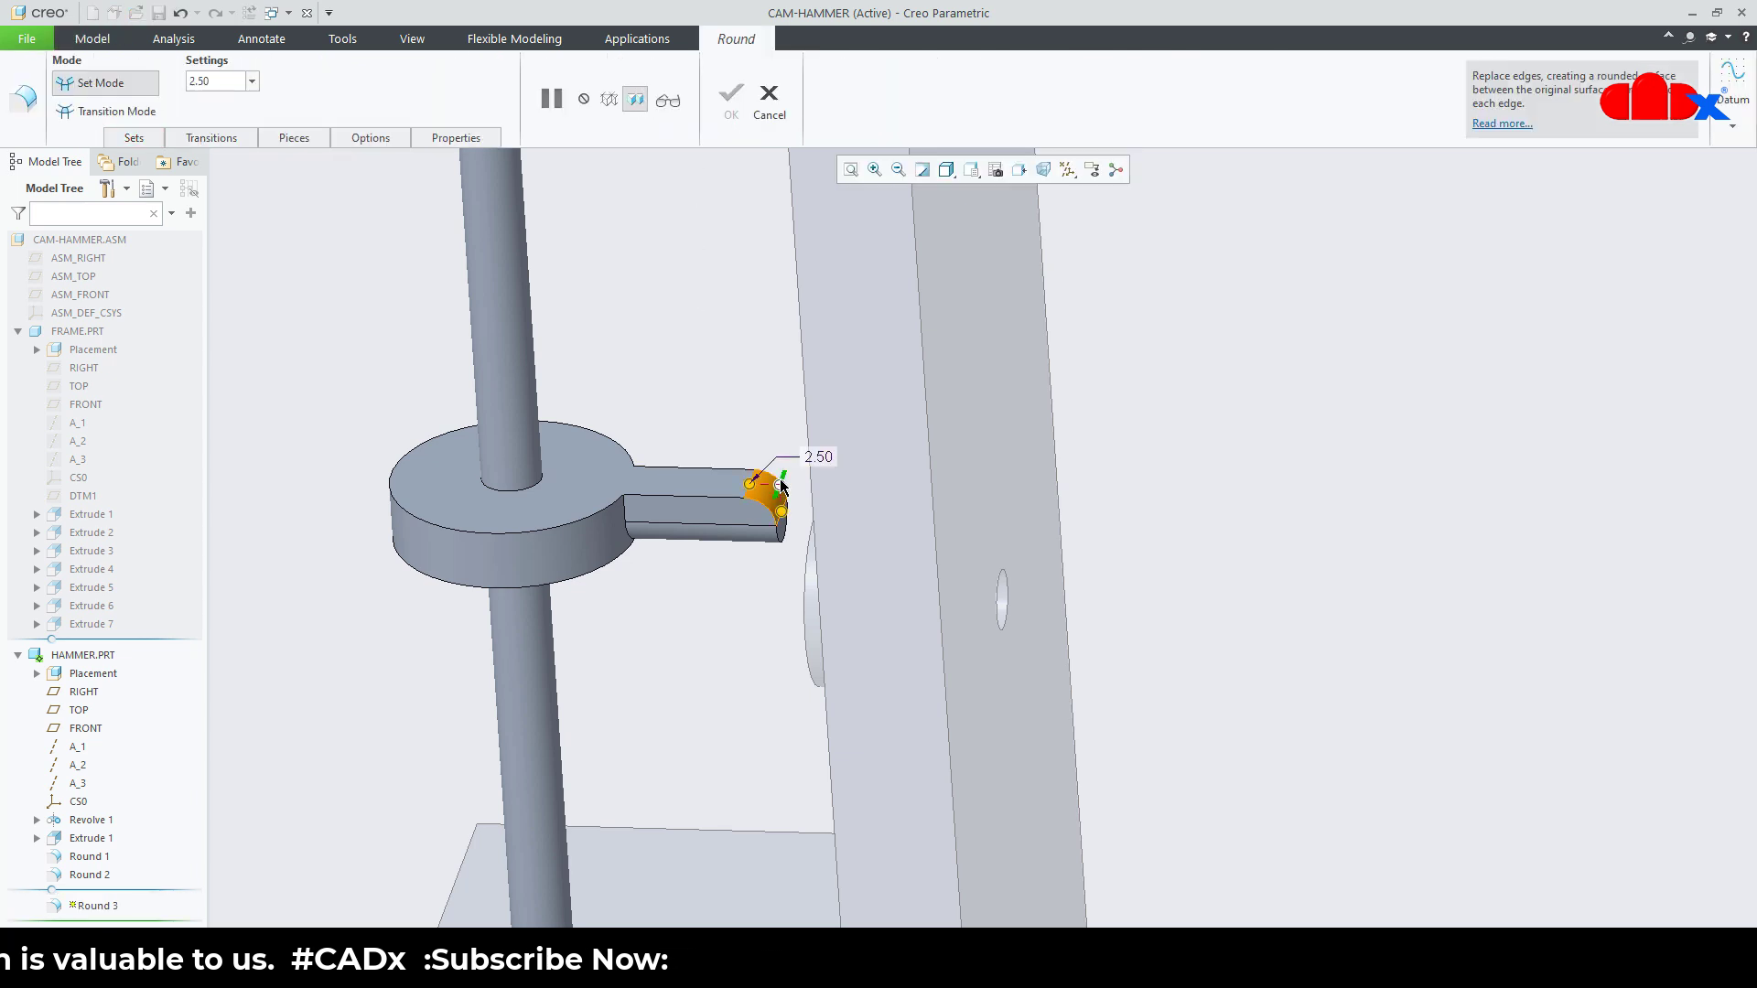
pyautogui.click(732, 101)
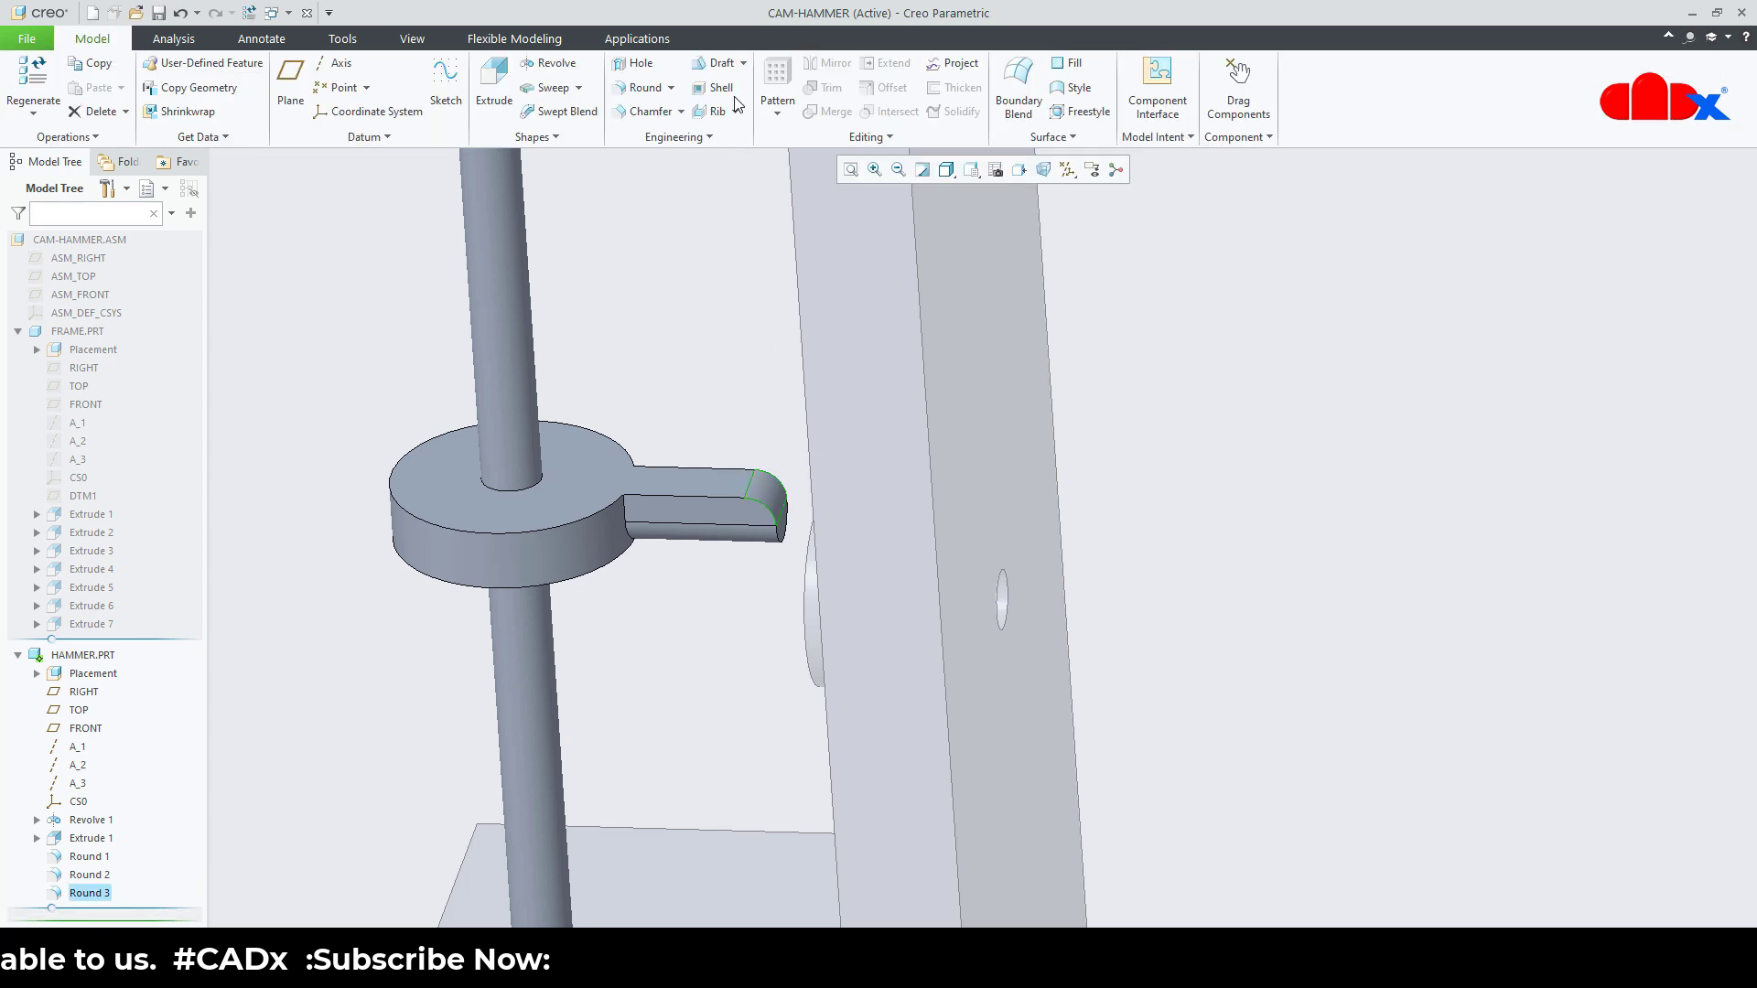
# - Round the vertical edges where the arm meets the collar with a 0.50 radius
pyautogui.click(640, 87)
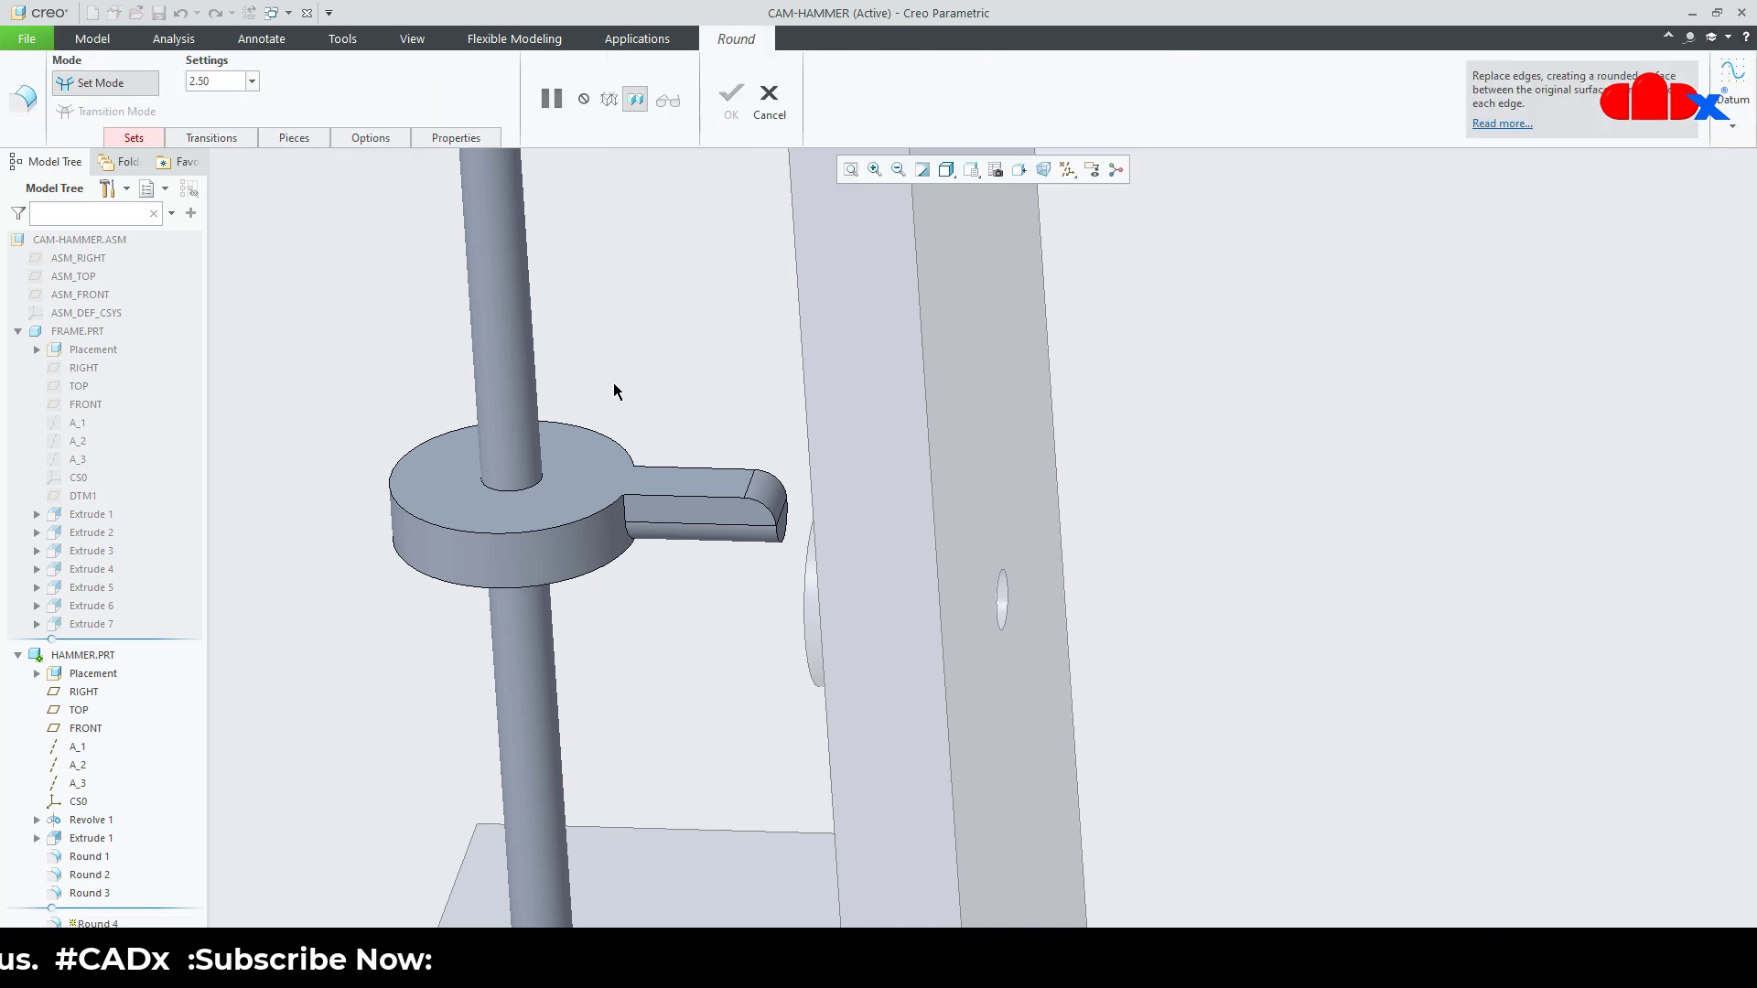
pyautogui.click(626, 509)
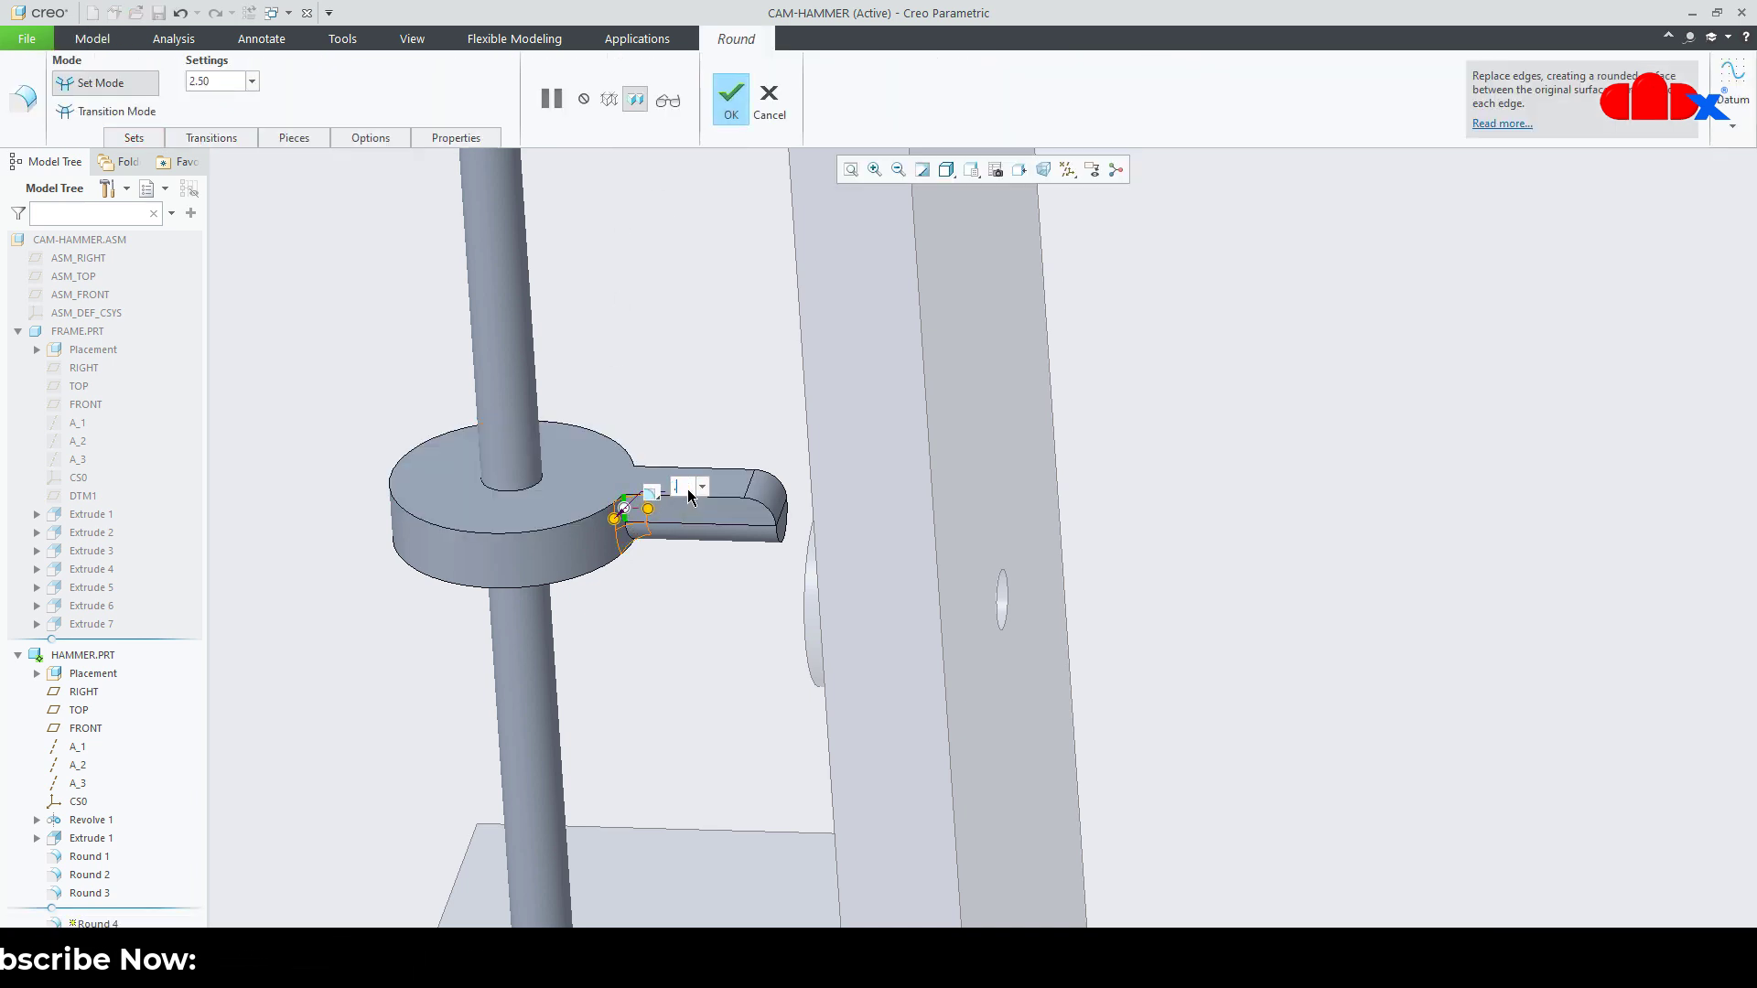
pyautogui.press('Return')
pyautogui.moveTo(688, 494); pyautogui.dragTo(739, 541, button='middle')
pyautogui.scroll(5, 739, 541)
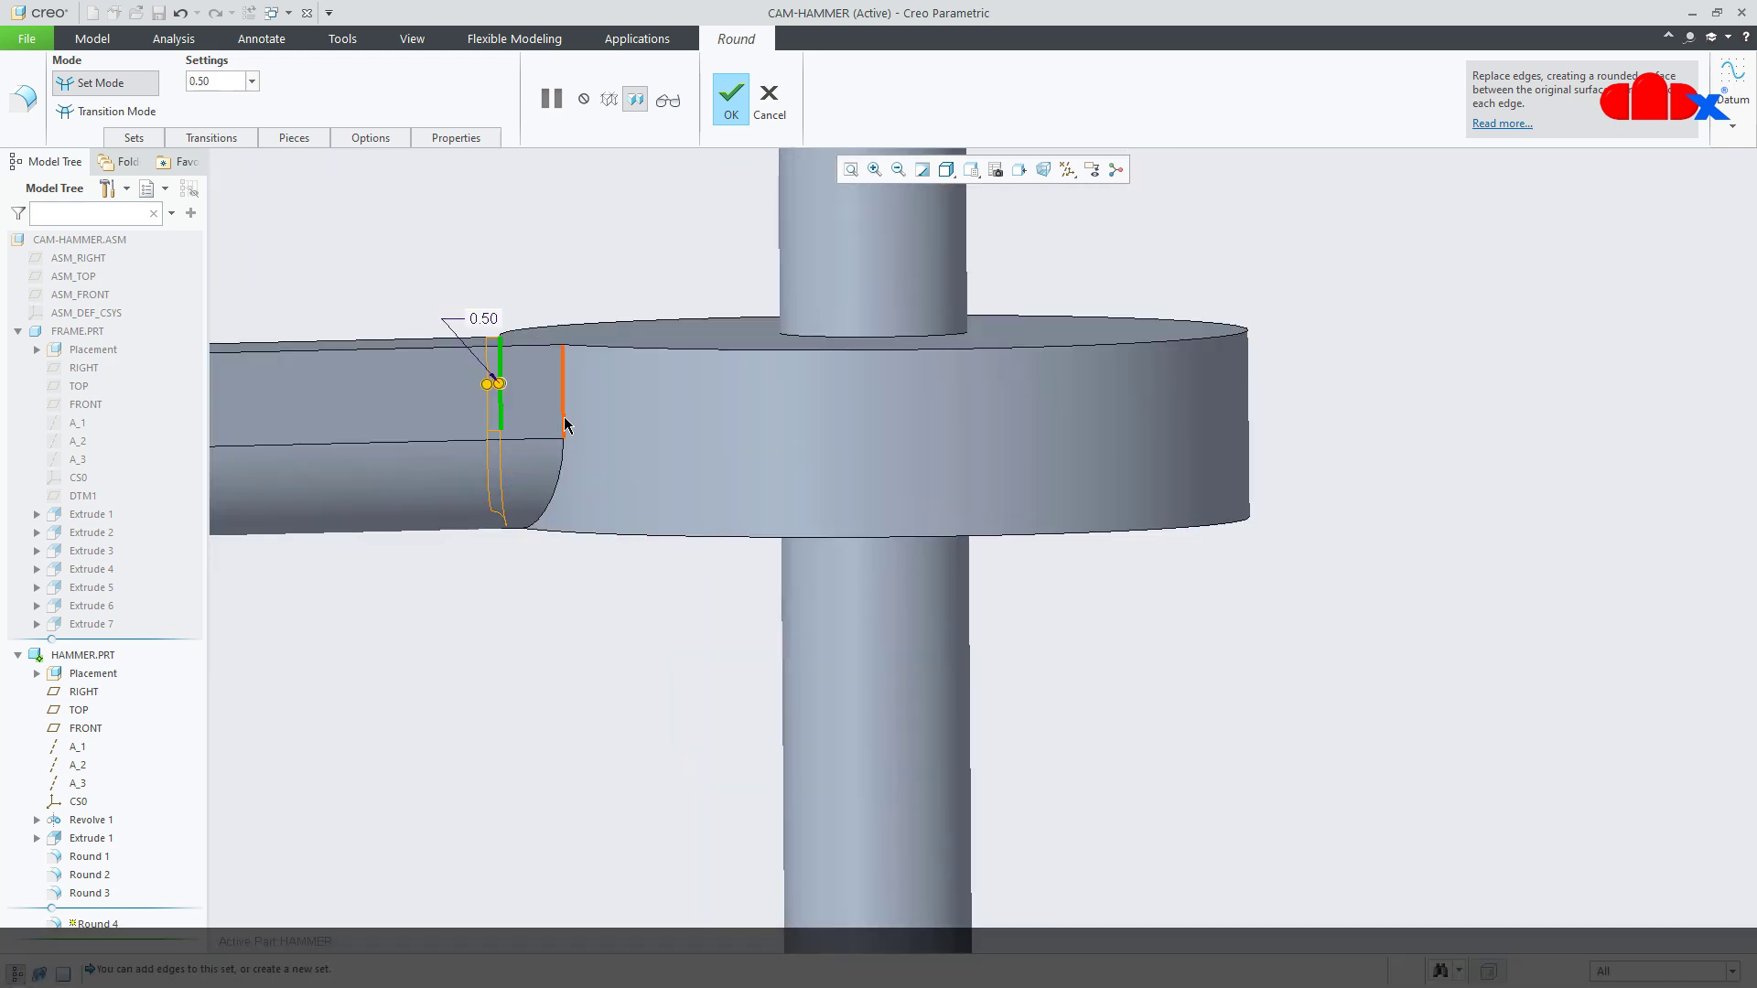
pyautogui.scroll(-3, 565, 423)
pyautogui.moveTo(584, 425); pyautogui.dragTo(620, 502, button='middle')
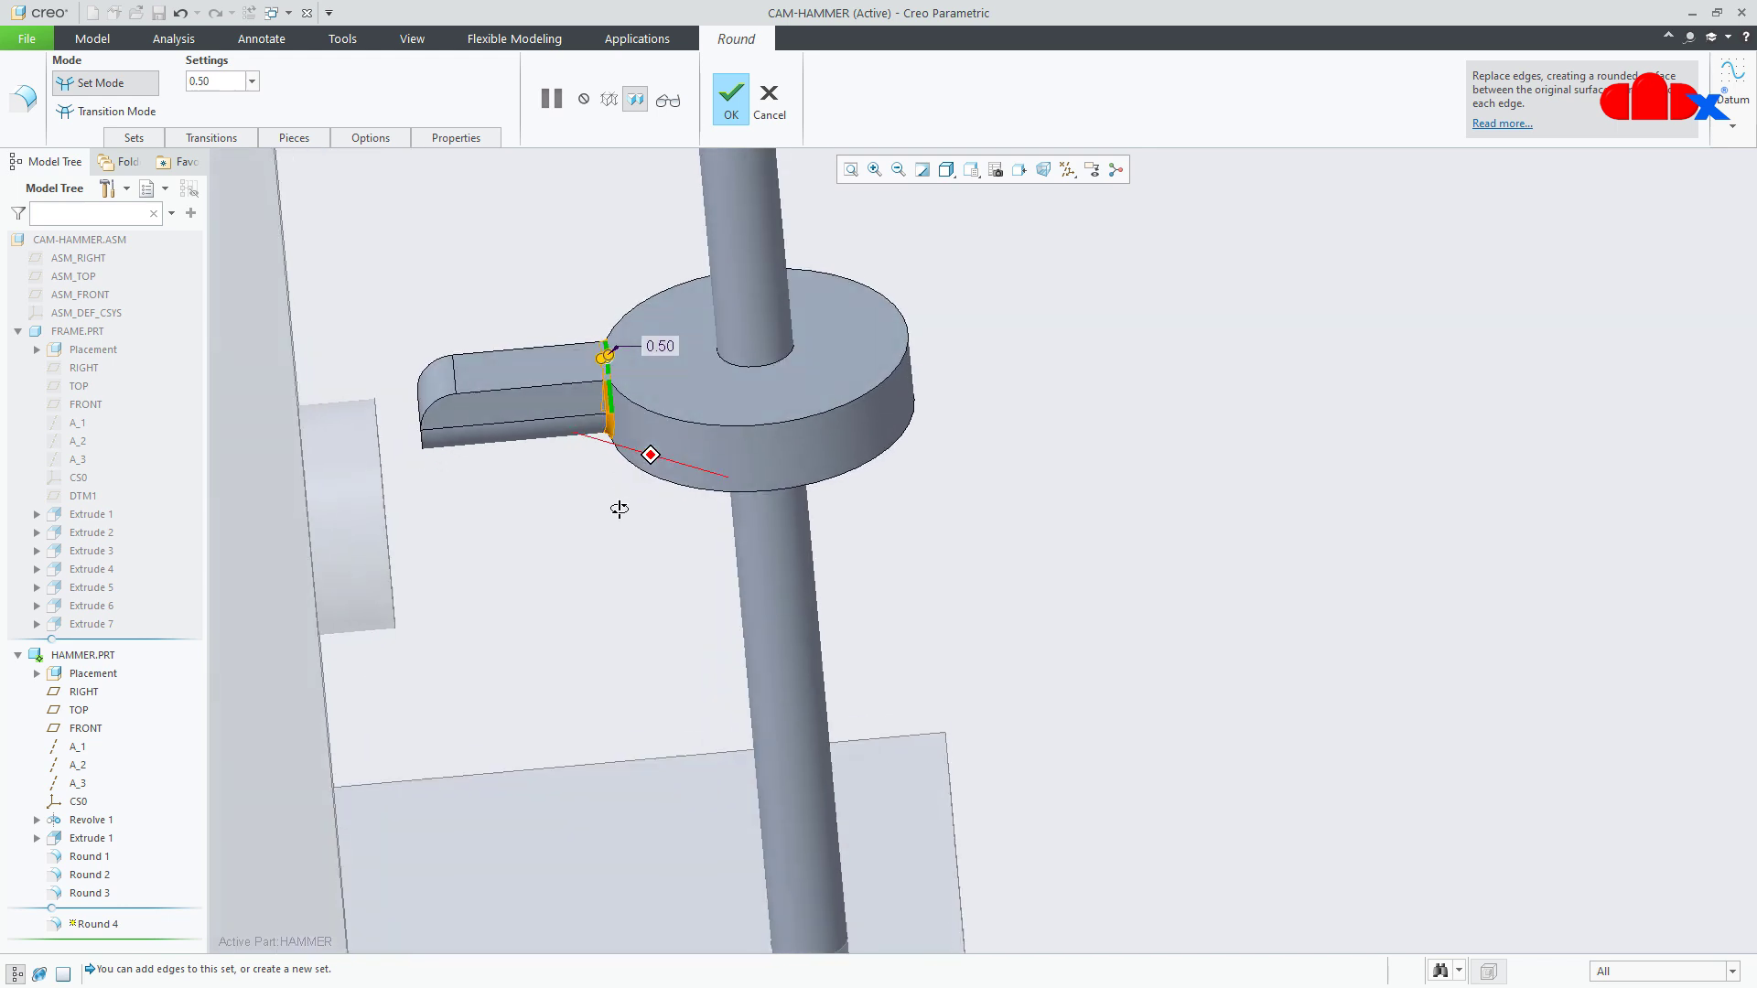
pyautogui.click(728, 103)
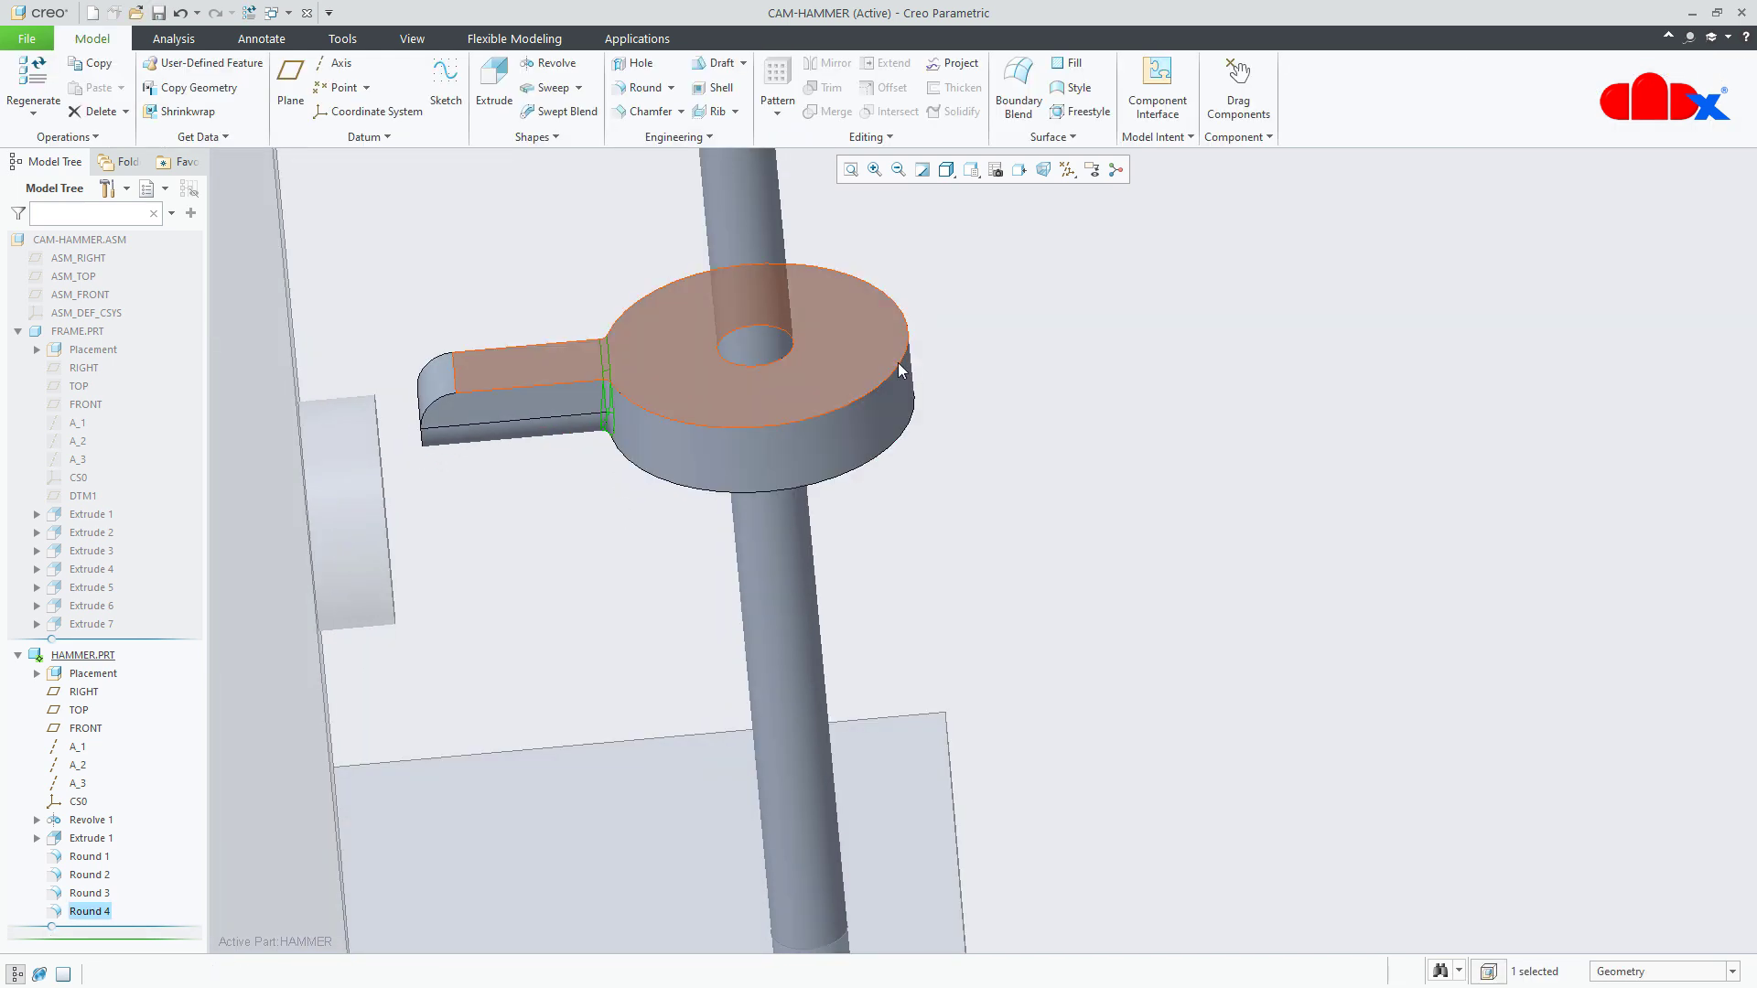
# - Round the upper and lower outer edges of the hammer's disc and arm with a 0.50 mm radius
pyautogui.click(652, 87)
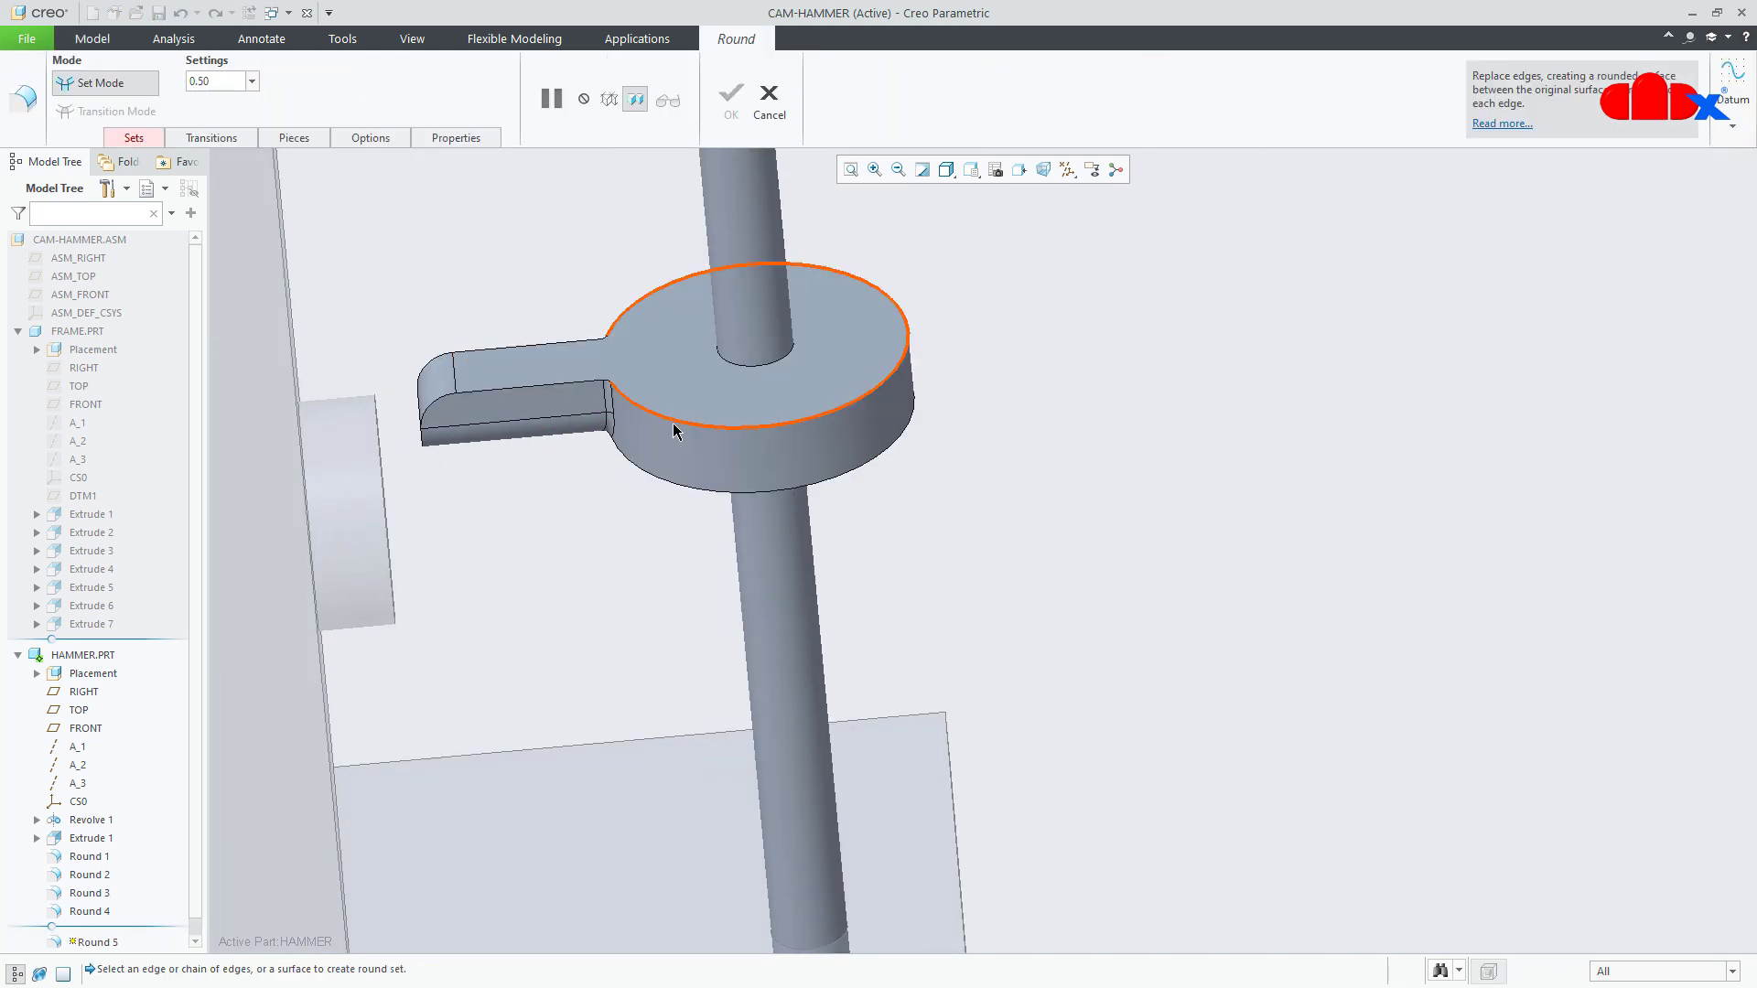
pyautogui.click(678, 425)
pyautogui.moveTo(738, 465); pyautogui.dragTo(772, 488, button='middle')
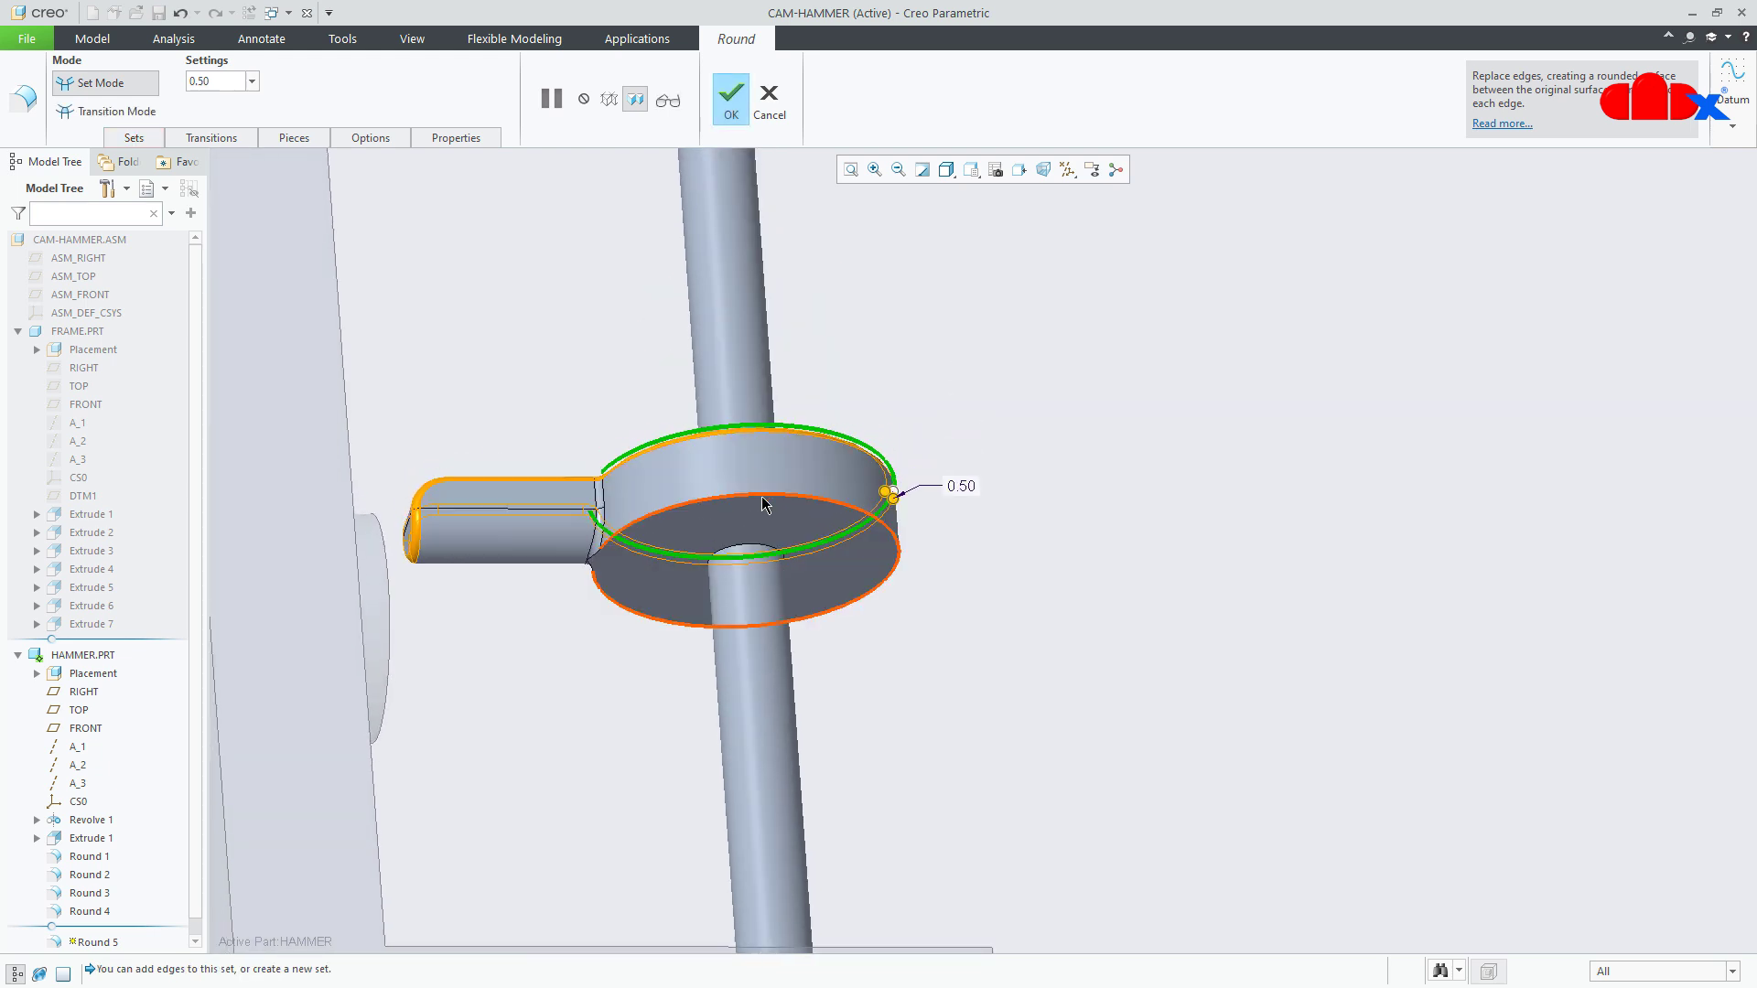
pyautogui.keyDown('ctrl'); pyautogui.click(759, 499); pyautogui.keyUp('ctrl')
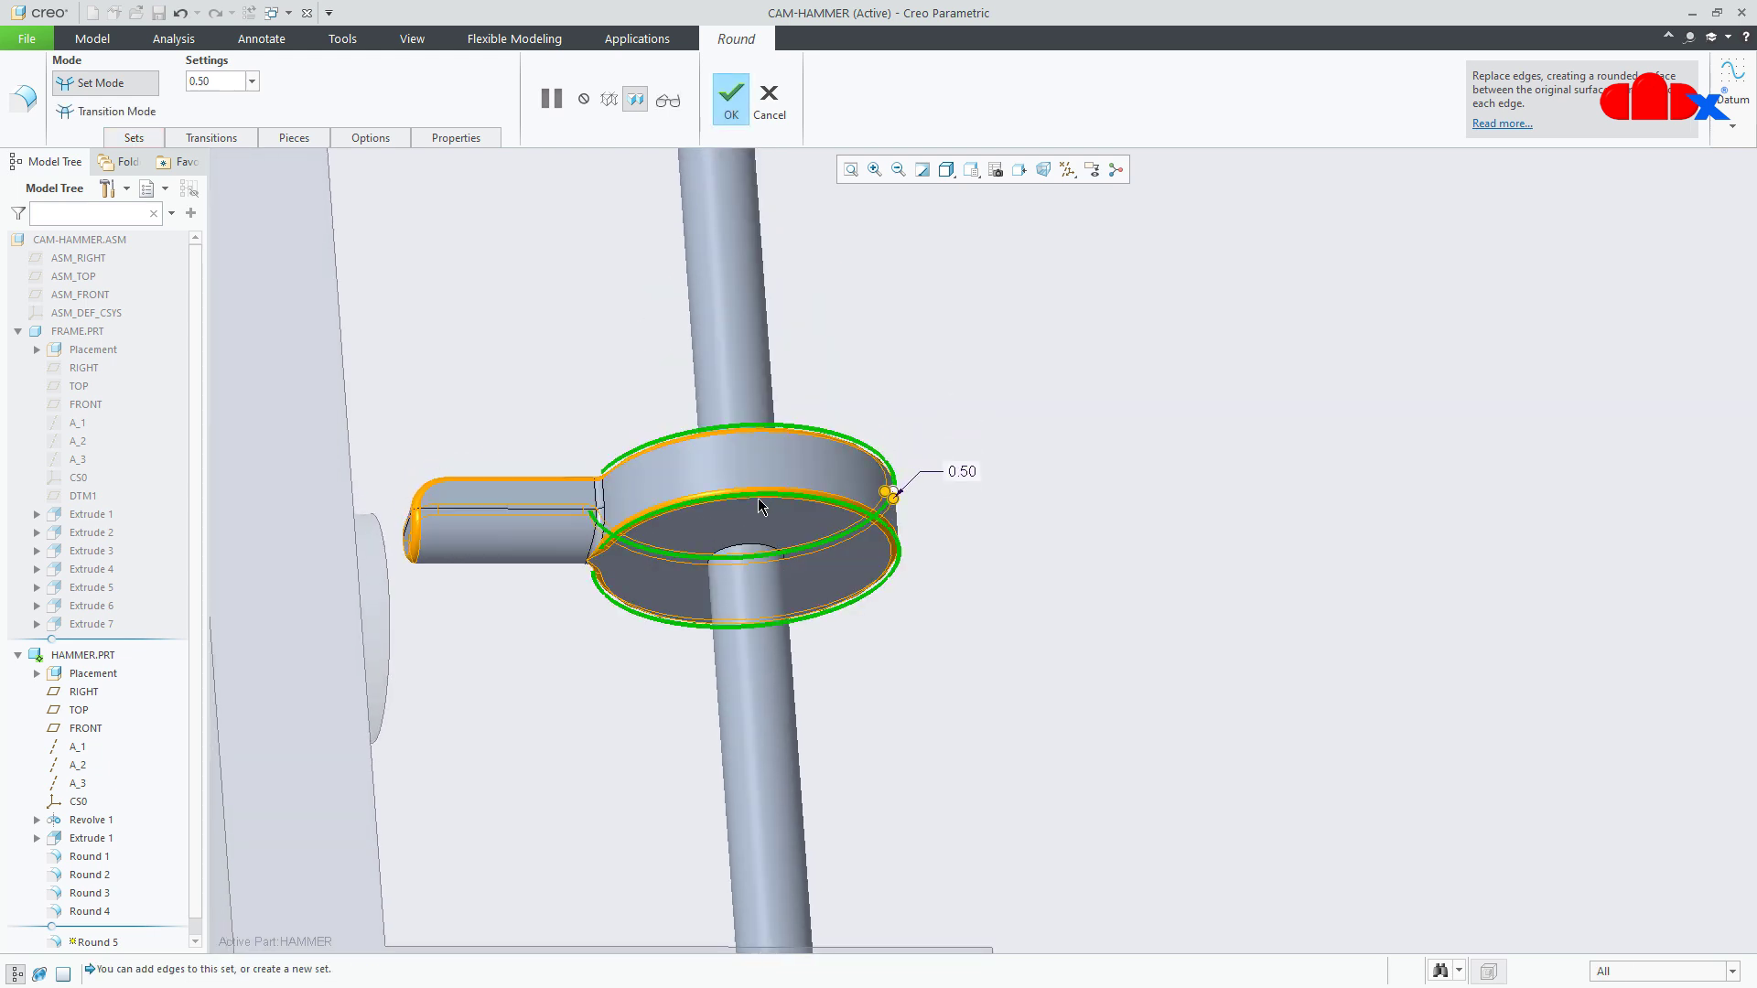
pyautogui.click(675, 100)
pyautogui.moveTo(788, 495); pyautogui.dragTo(781, 549, button='middle')
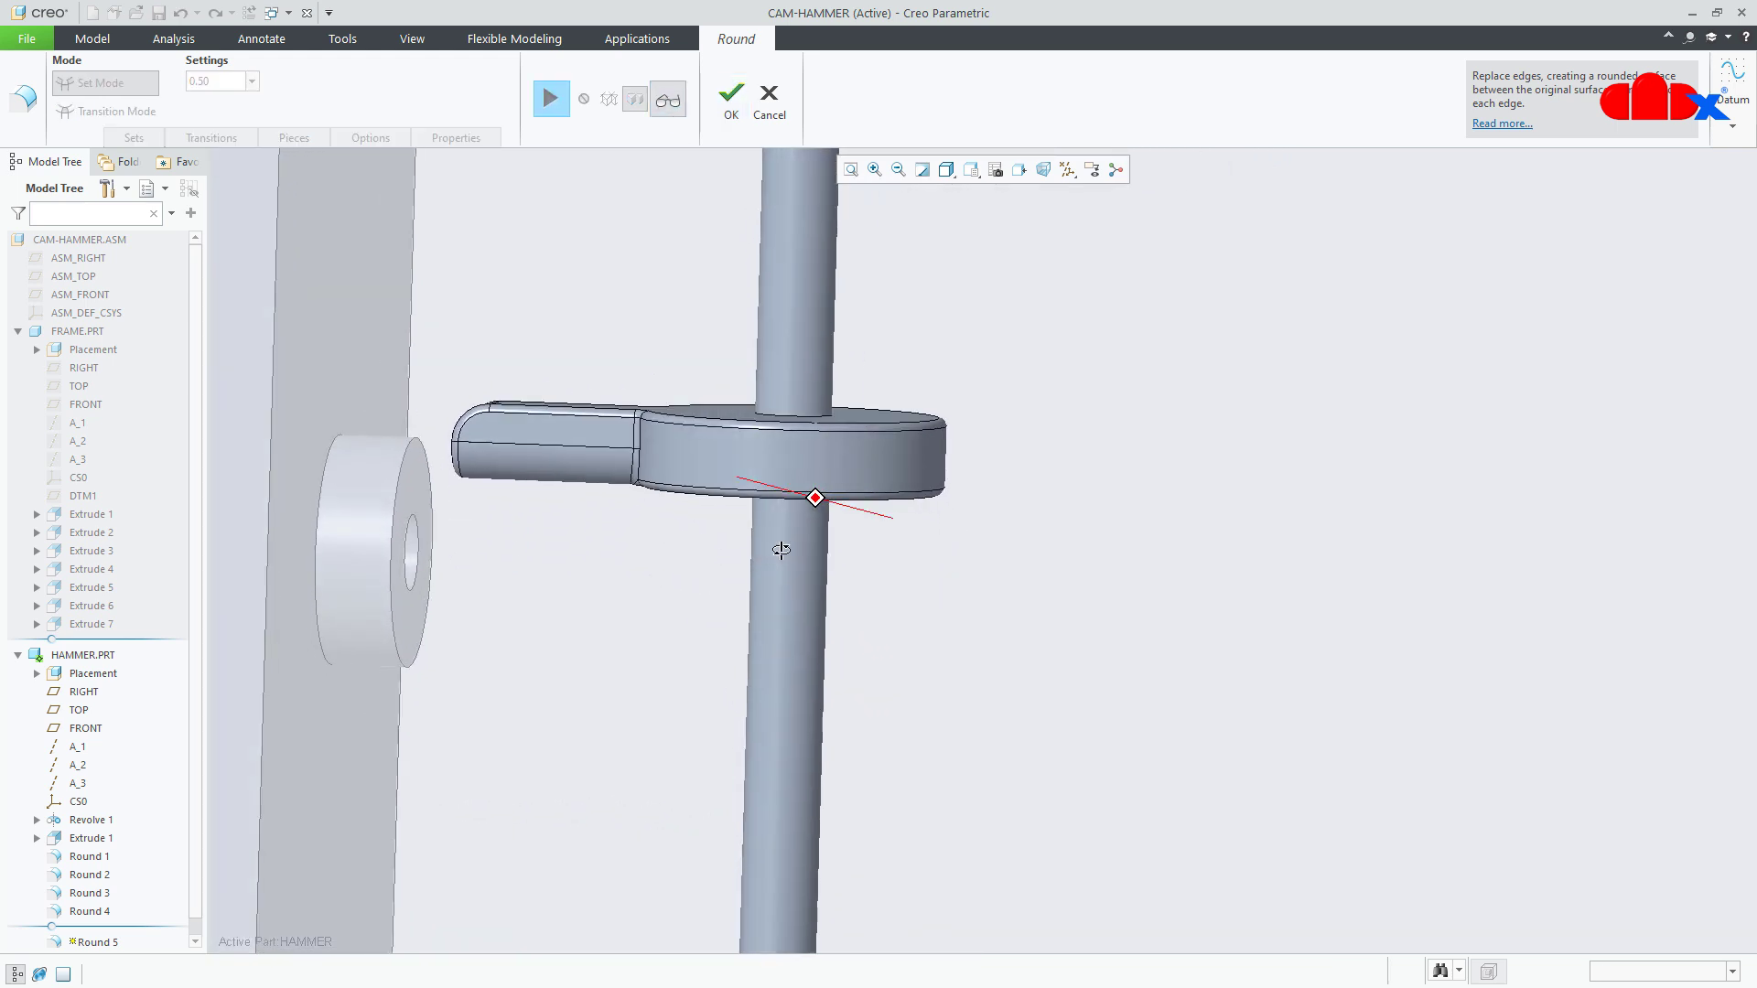
pyautogui.click(732, 99)
pyautogui.moveTo(729, 460); pyautogui.dragTo(1151, 516, button='middle')
pyautogui.click(1153, 513)
pyautogui.hotkey('ctrl', 'd')
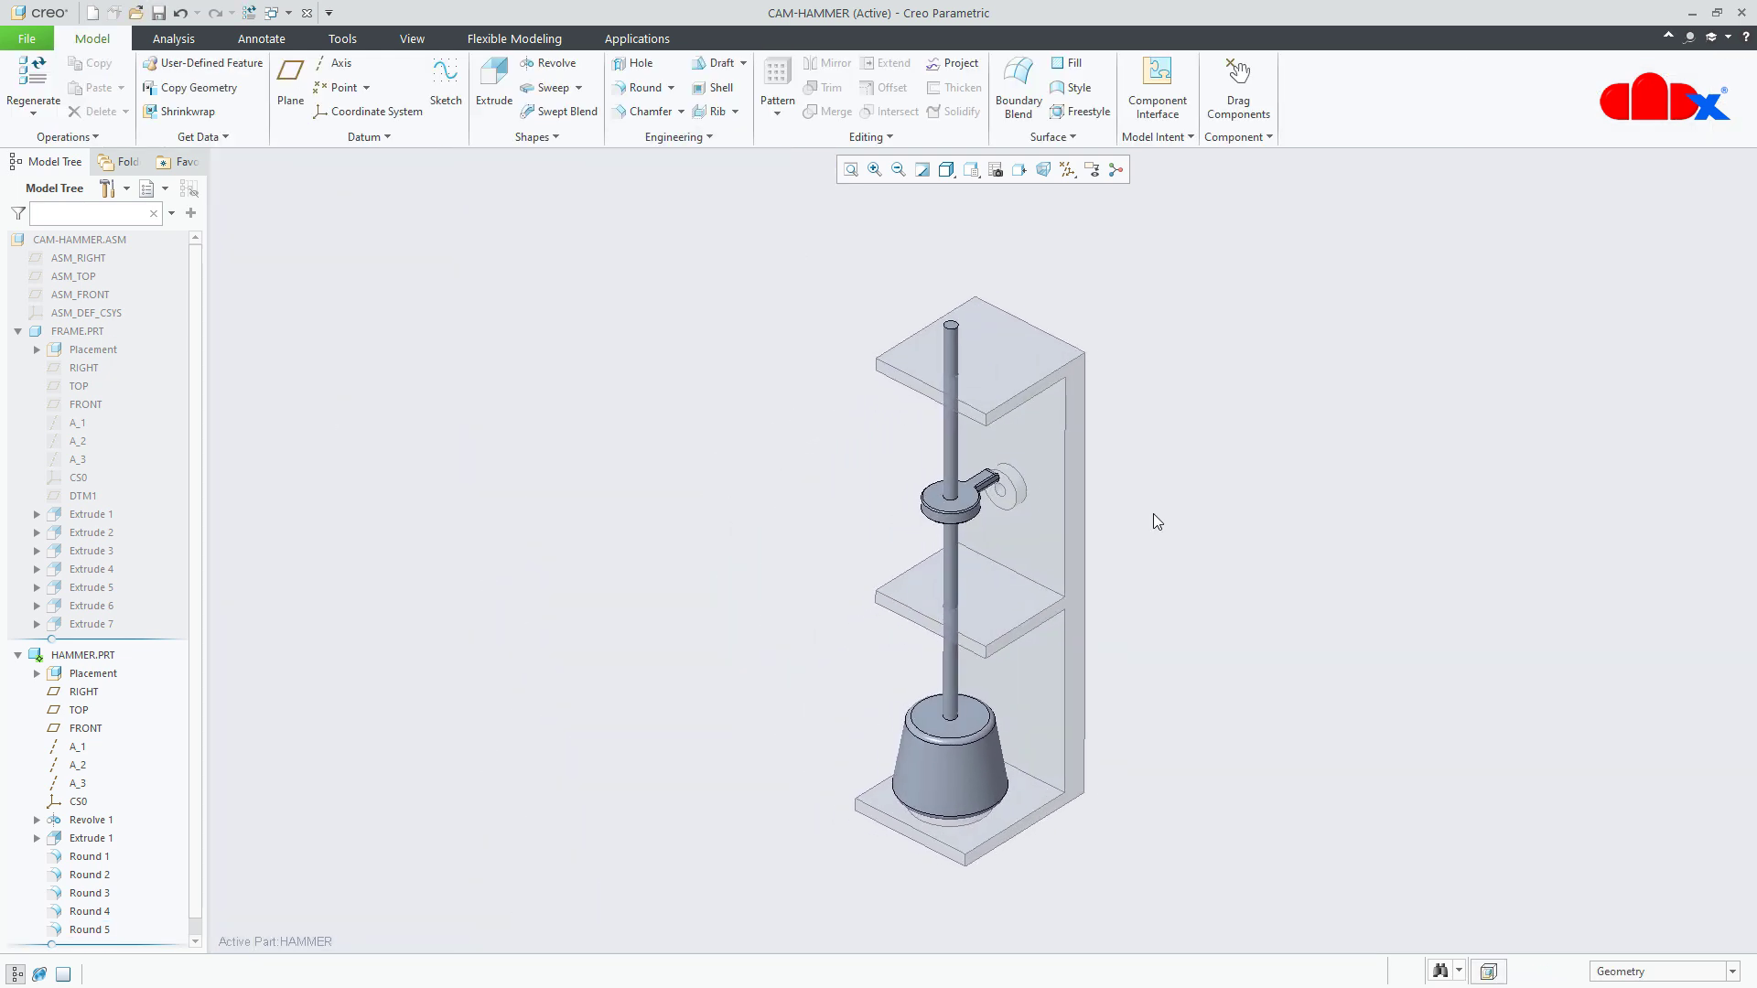
# - Round the top edge of the hammer's rod with a 2.5 mm radius
pyautogui.click(634, 90)
pyautogui.click(634, 100)
pyautogui.scroll(4, 972, 326)
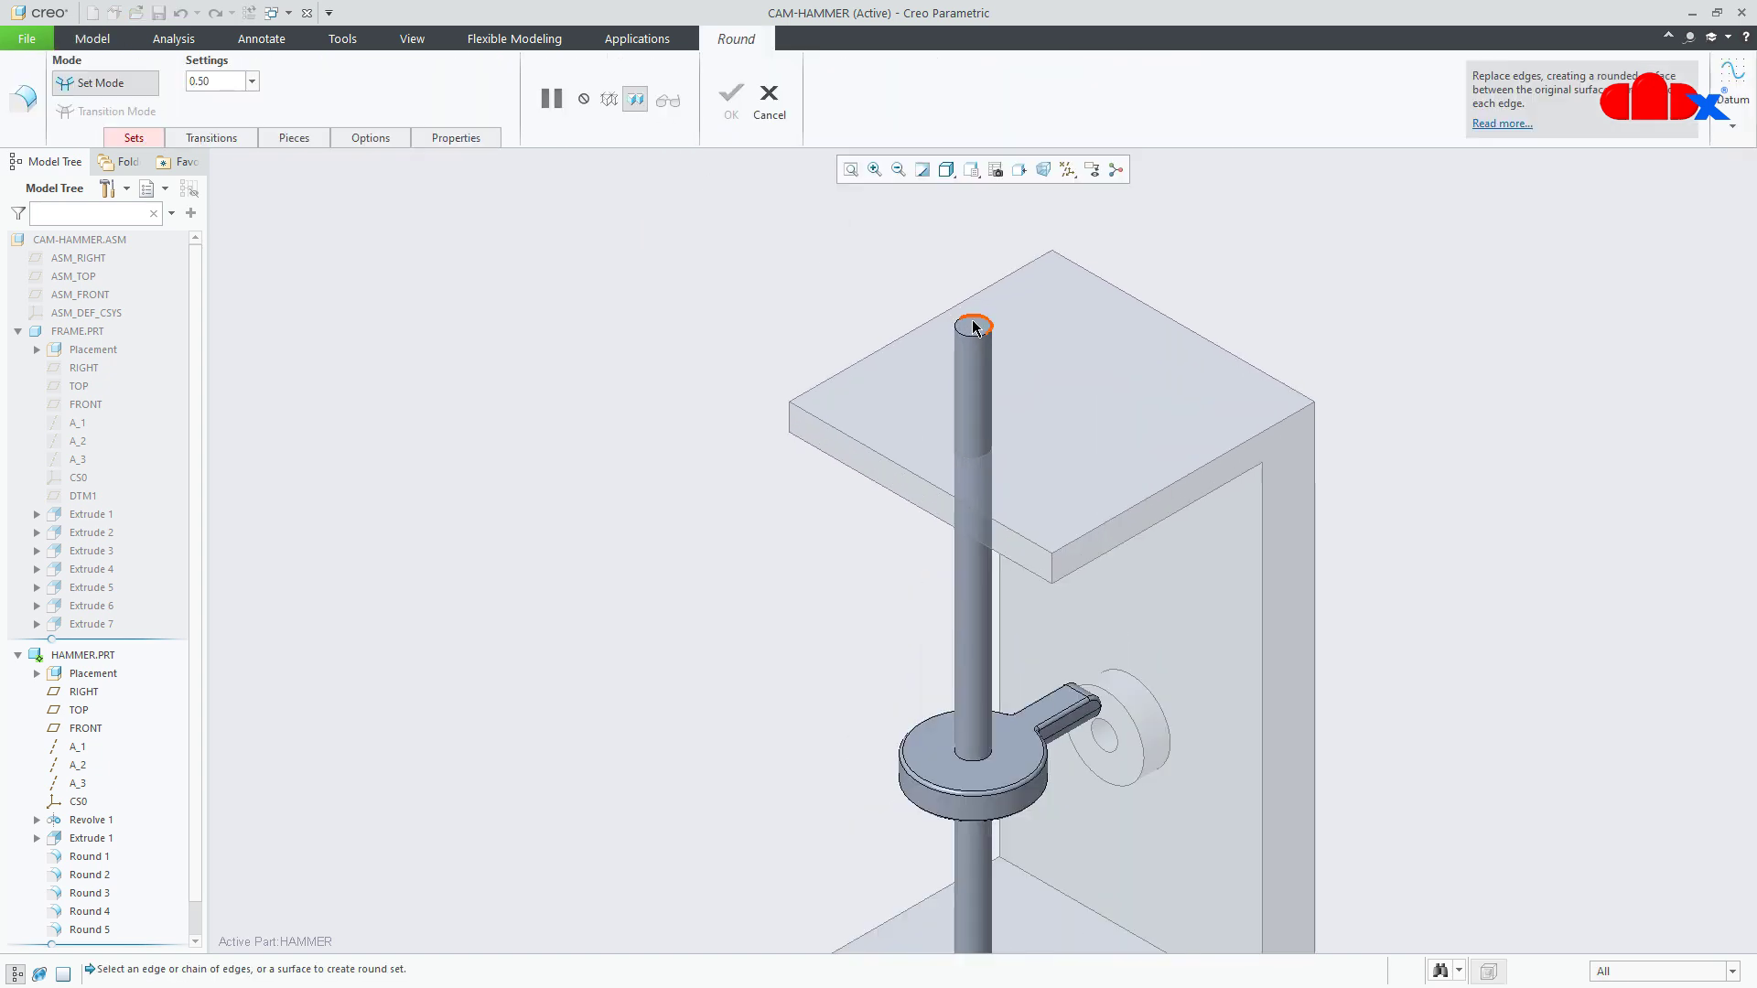
pyautogui.click(977, 337)
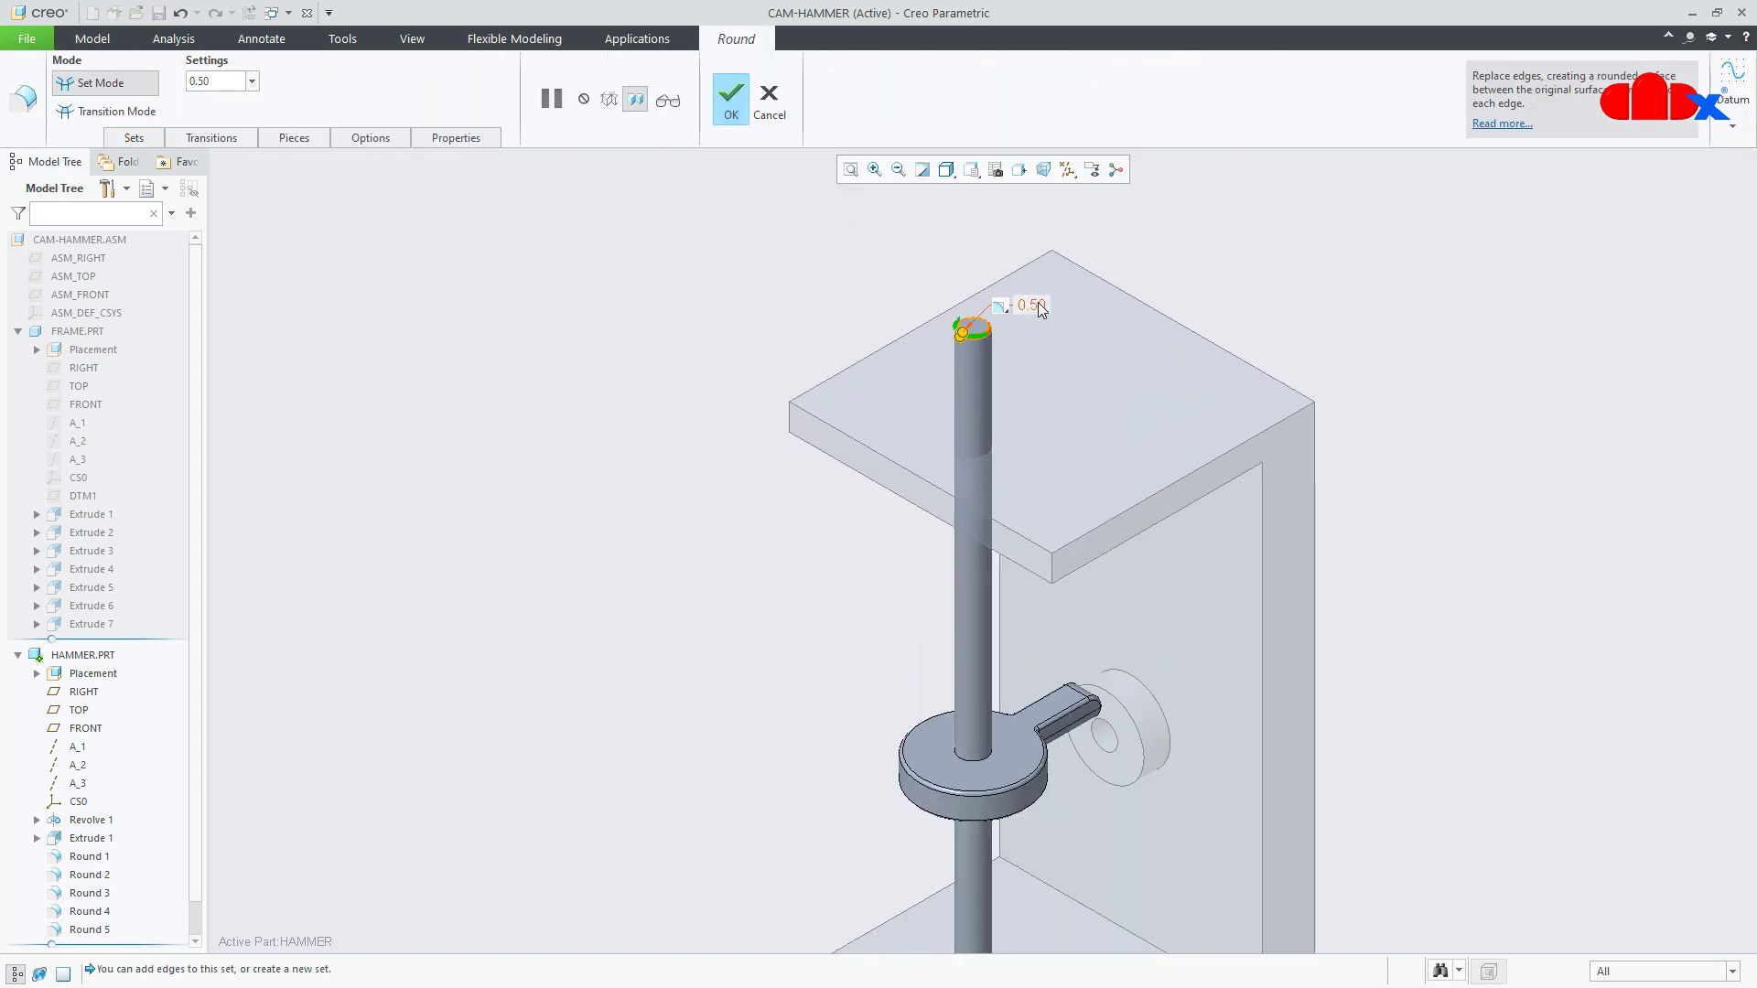
pyautogui.write('2.5')
pyautogui.click(752, 117)
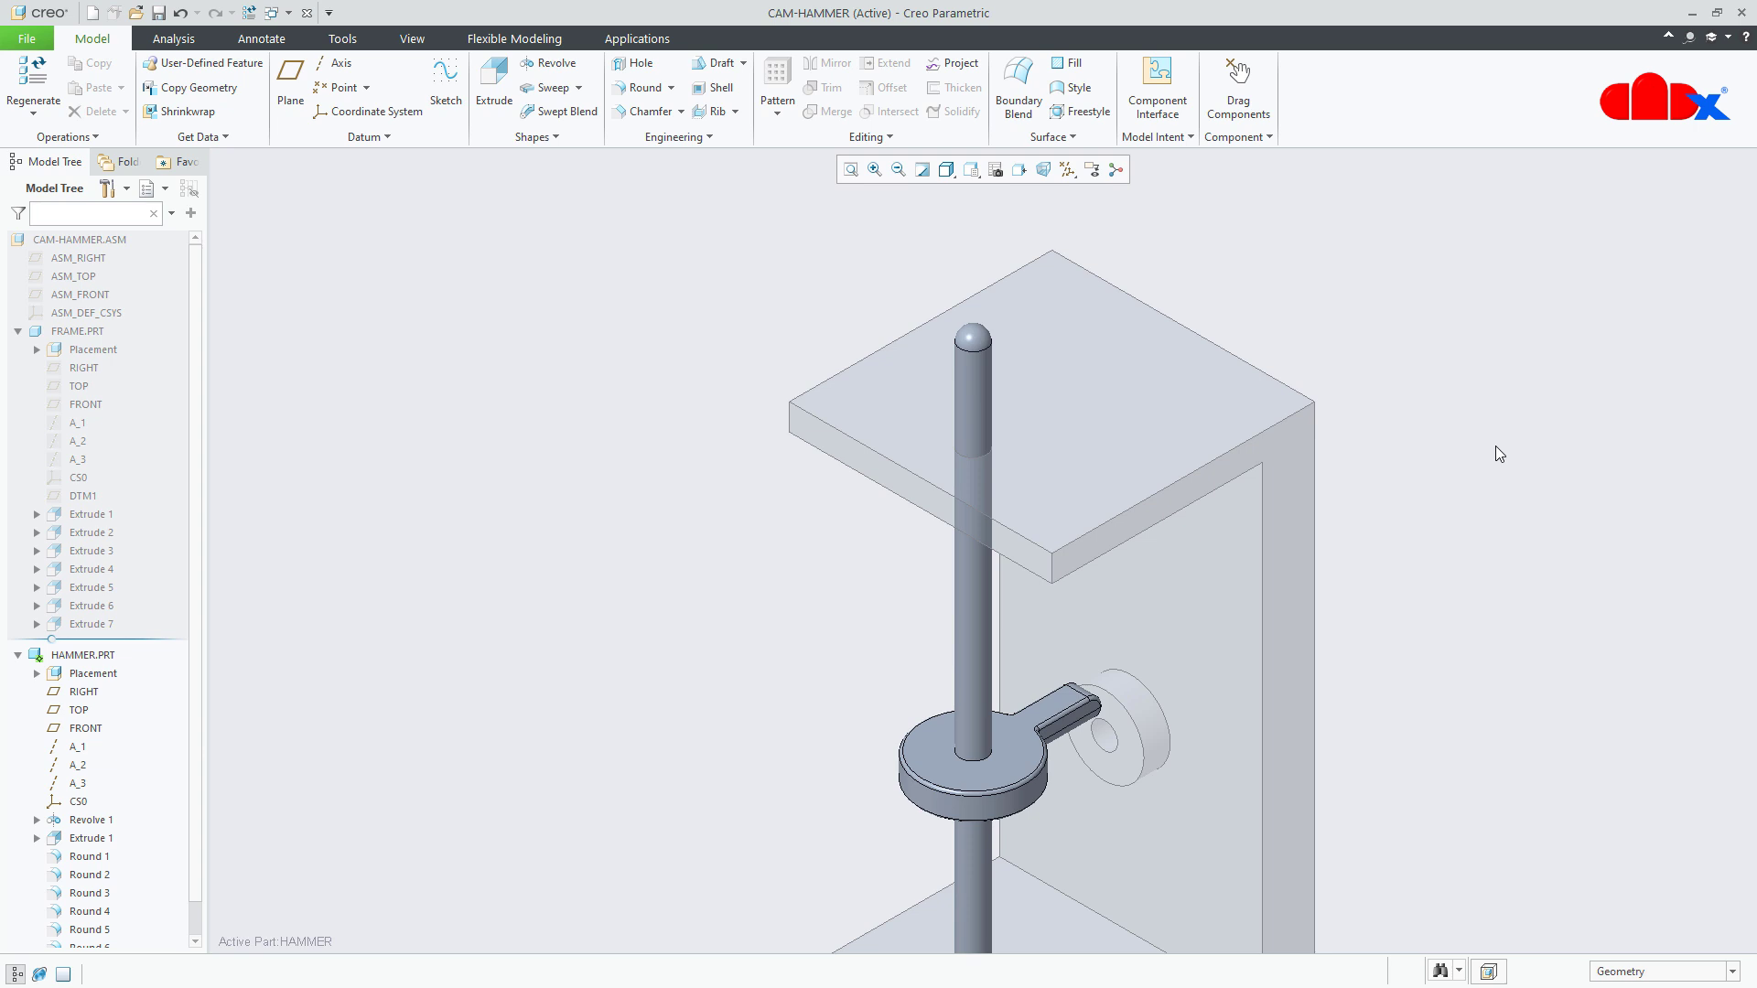
pyautogui.hotkey('ctrl', 'd')
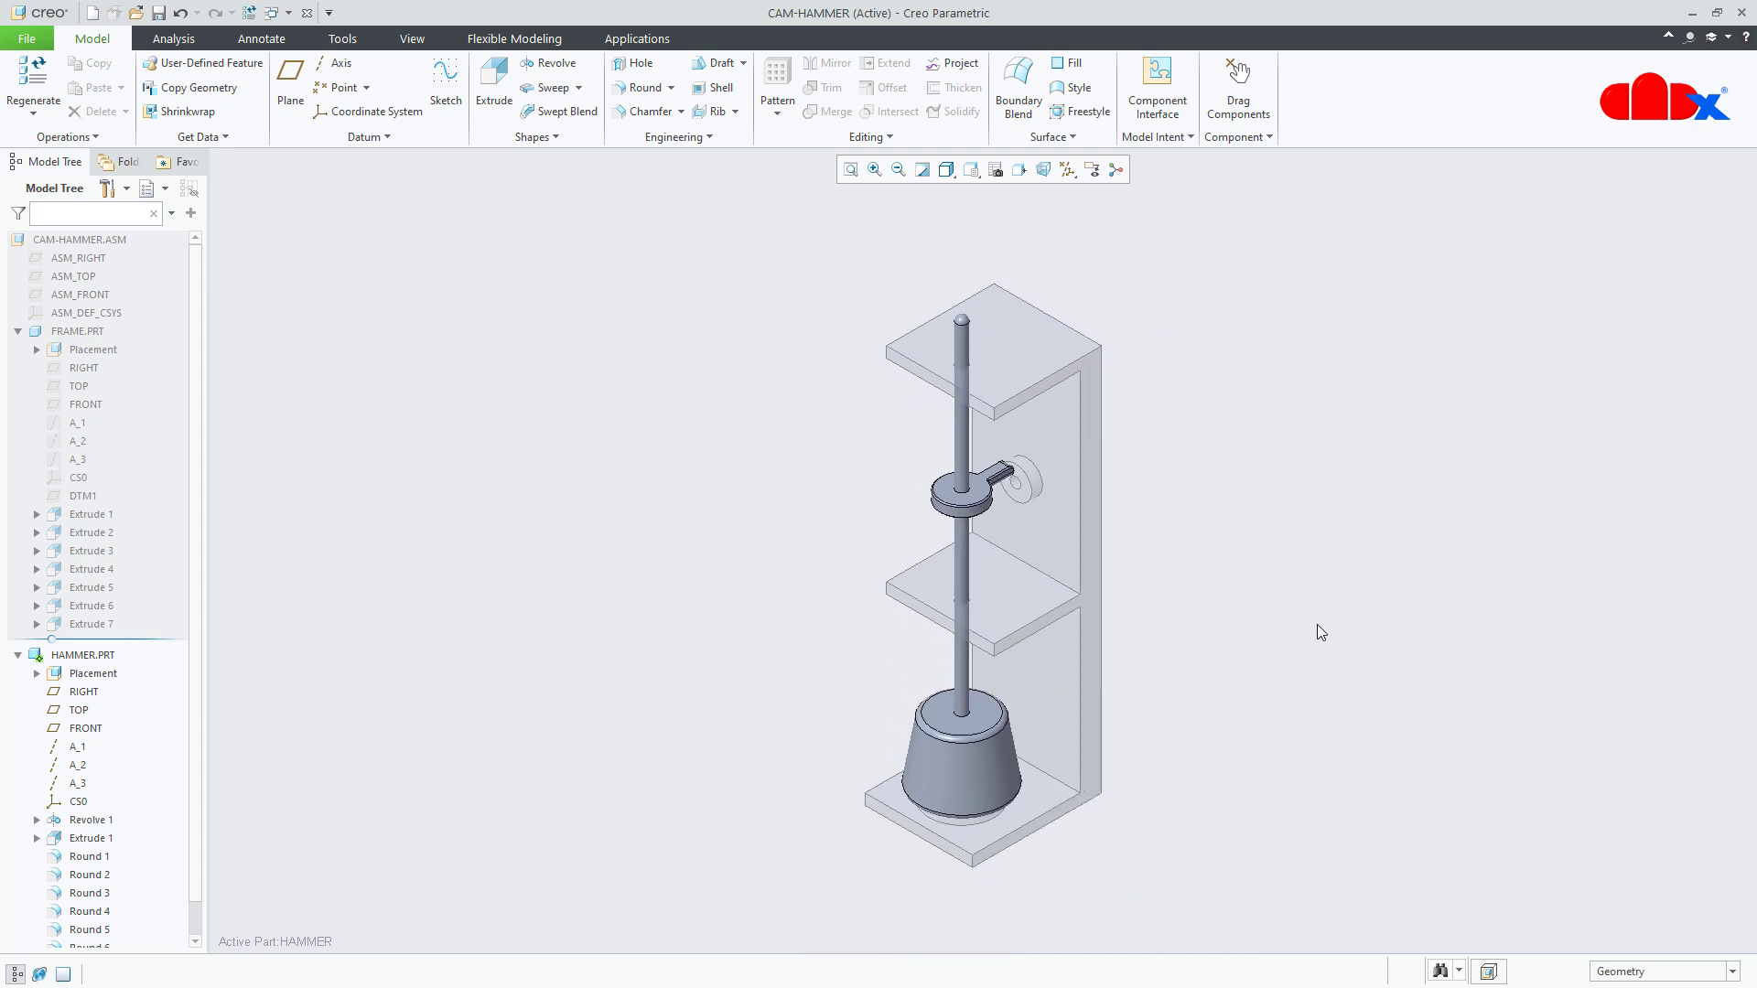
# - Reactivate the CAM-HAMMER assembly and create a solid part component named CAM, copied from cadx_mmks_solid_template.prt
pyautogui.hotkey('ctrl', 'a')
pyautogui.moveTo(1202, 628); pyautogui.dragTo(997, 556, button='middle')
pyautogui.scroll(-4, 1127, 582)
pyautogui.moveTo(1146, 580)
pyautogui.mouseDown(button='middle')
pyautogui.moveTo(1114, 588)
pyautogui.moveTo(1117, 610)
pyautogui.moveTo(1070, 600)
pyautogui.moveTo(1125, 580)
pyautogui.moveTo(1125, 557)
pyautogui.moveTo(1125, 598)
pyautogui.moveTo(1113, 580)
pyautogui.moveTo(969, 560)
pyautogui.mouseUp(button='middle')
pyautogui.scroll(3, 1110, 564)
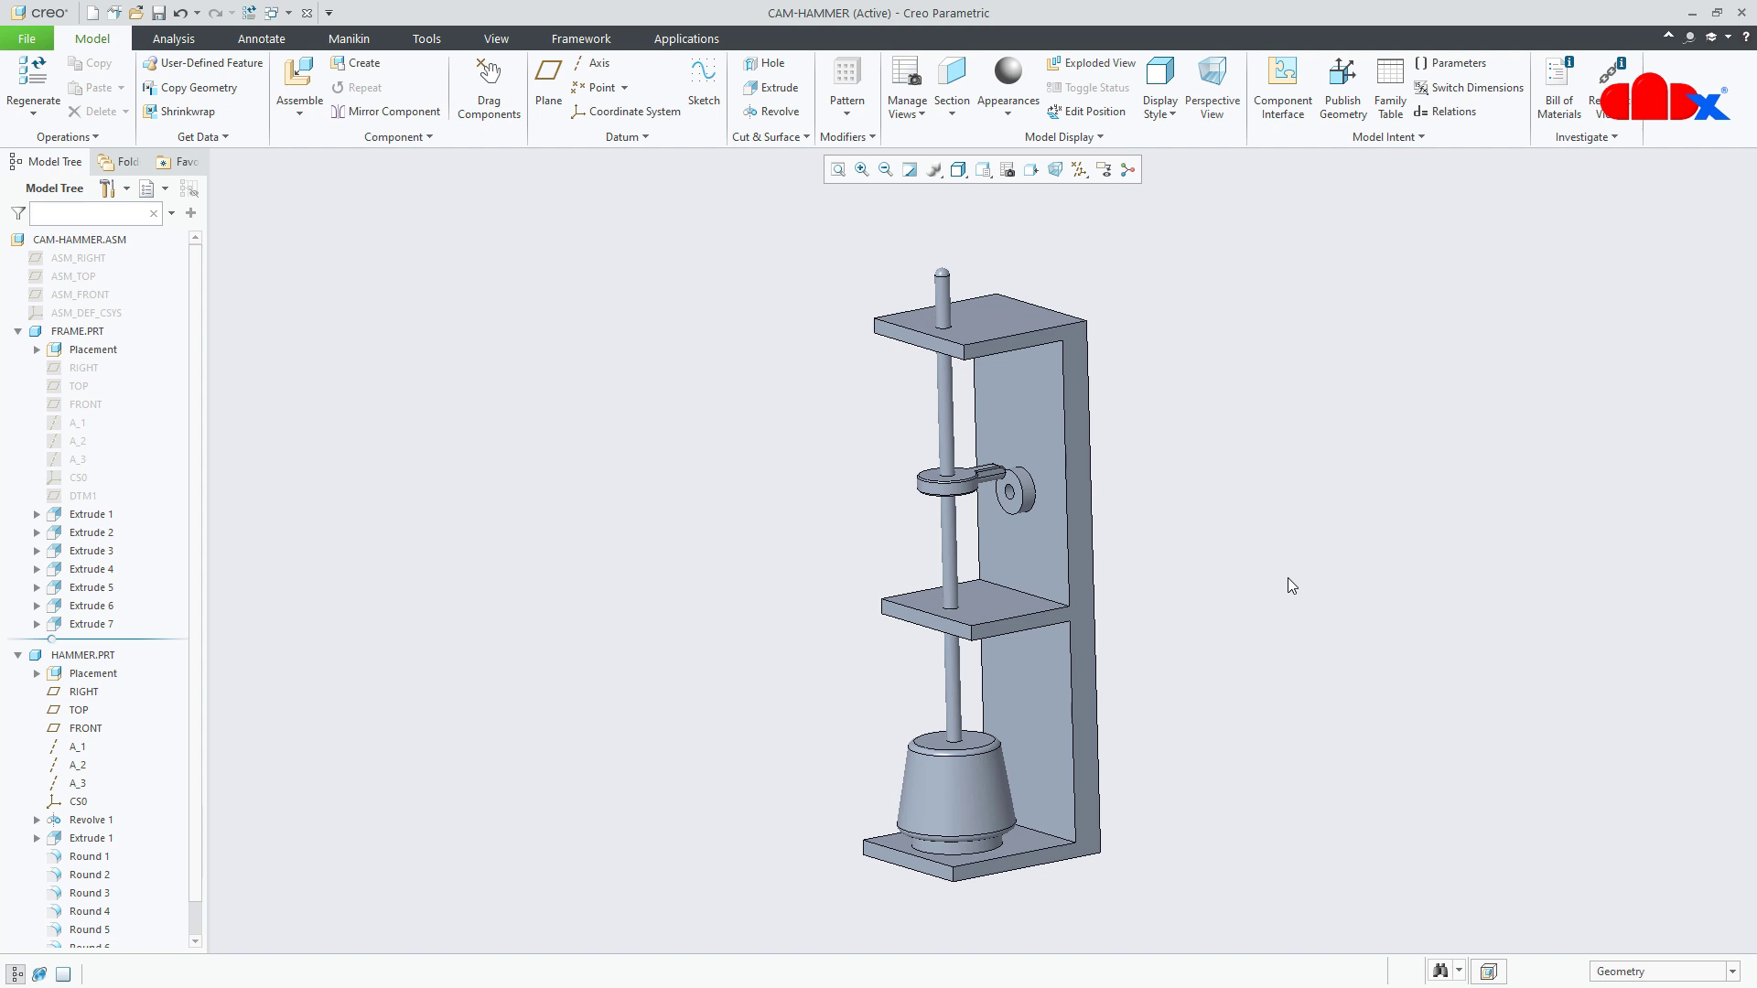
pyautogui.click(359, 66)
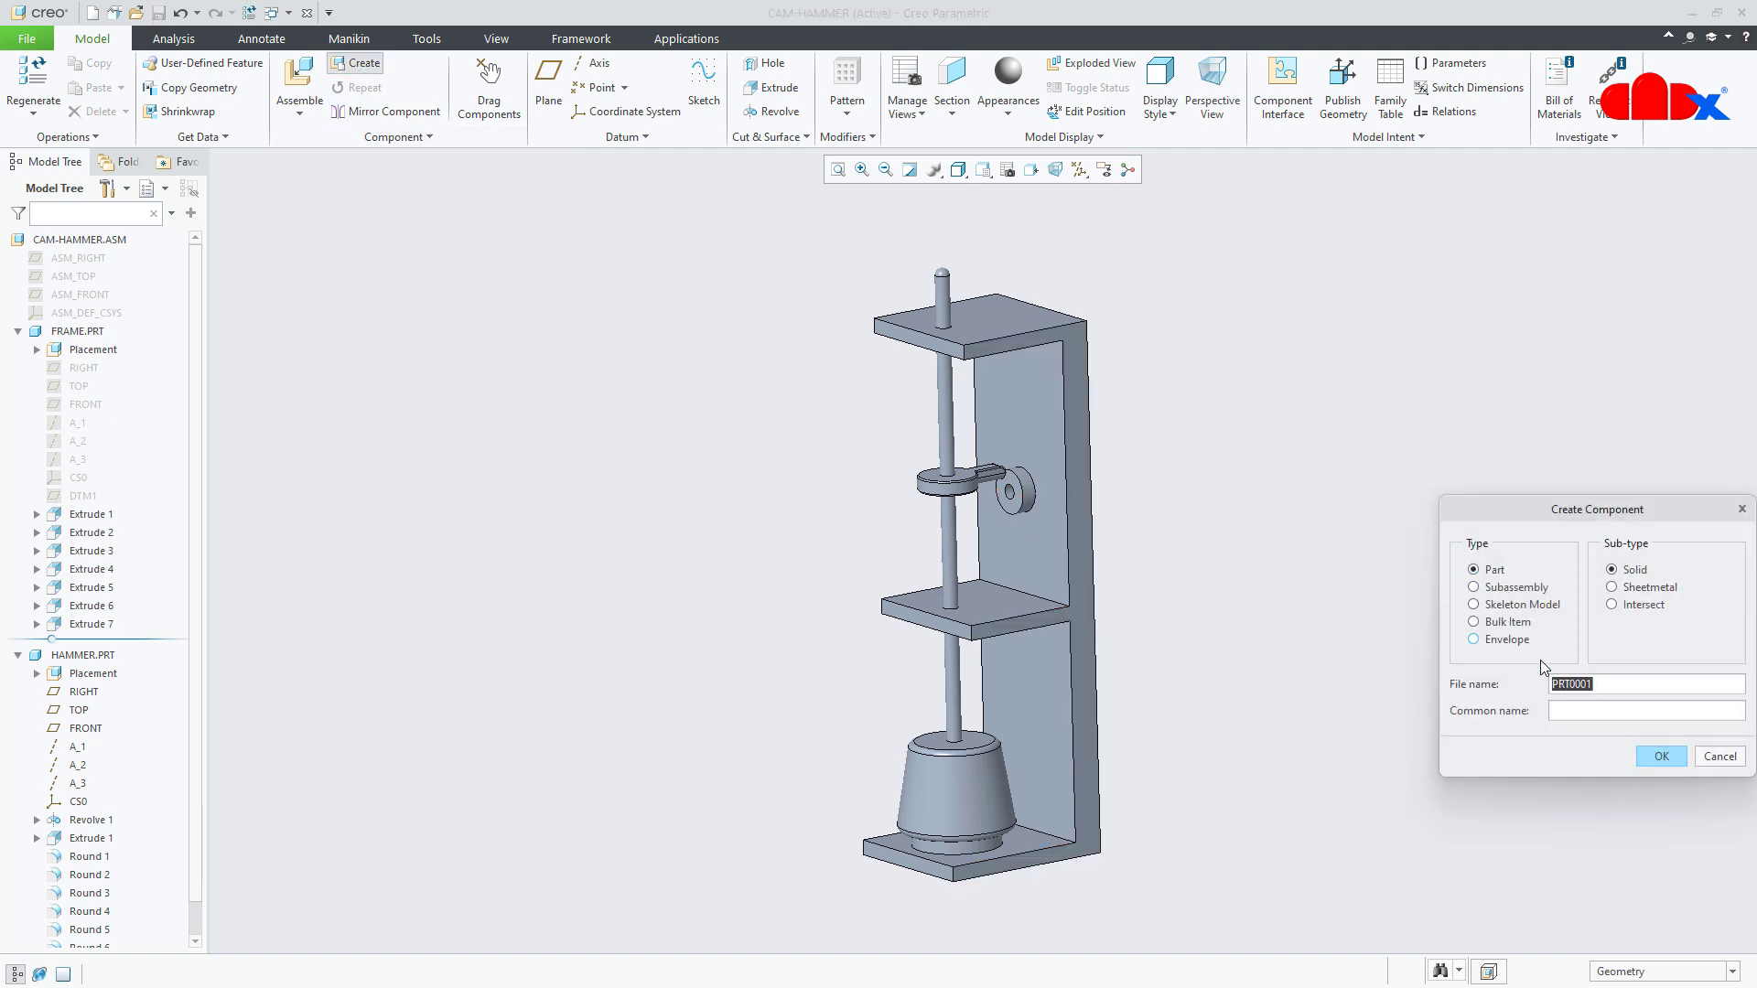
pyautogui.write('cam')
pyautogui.click(1644, 762)
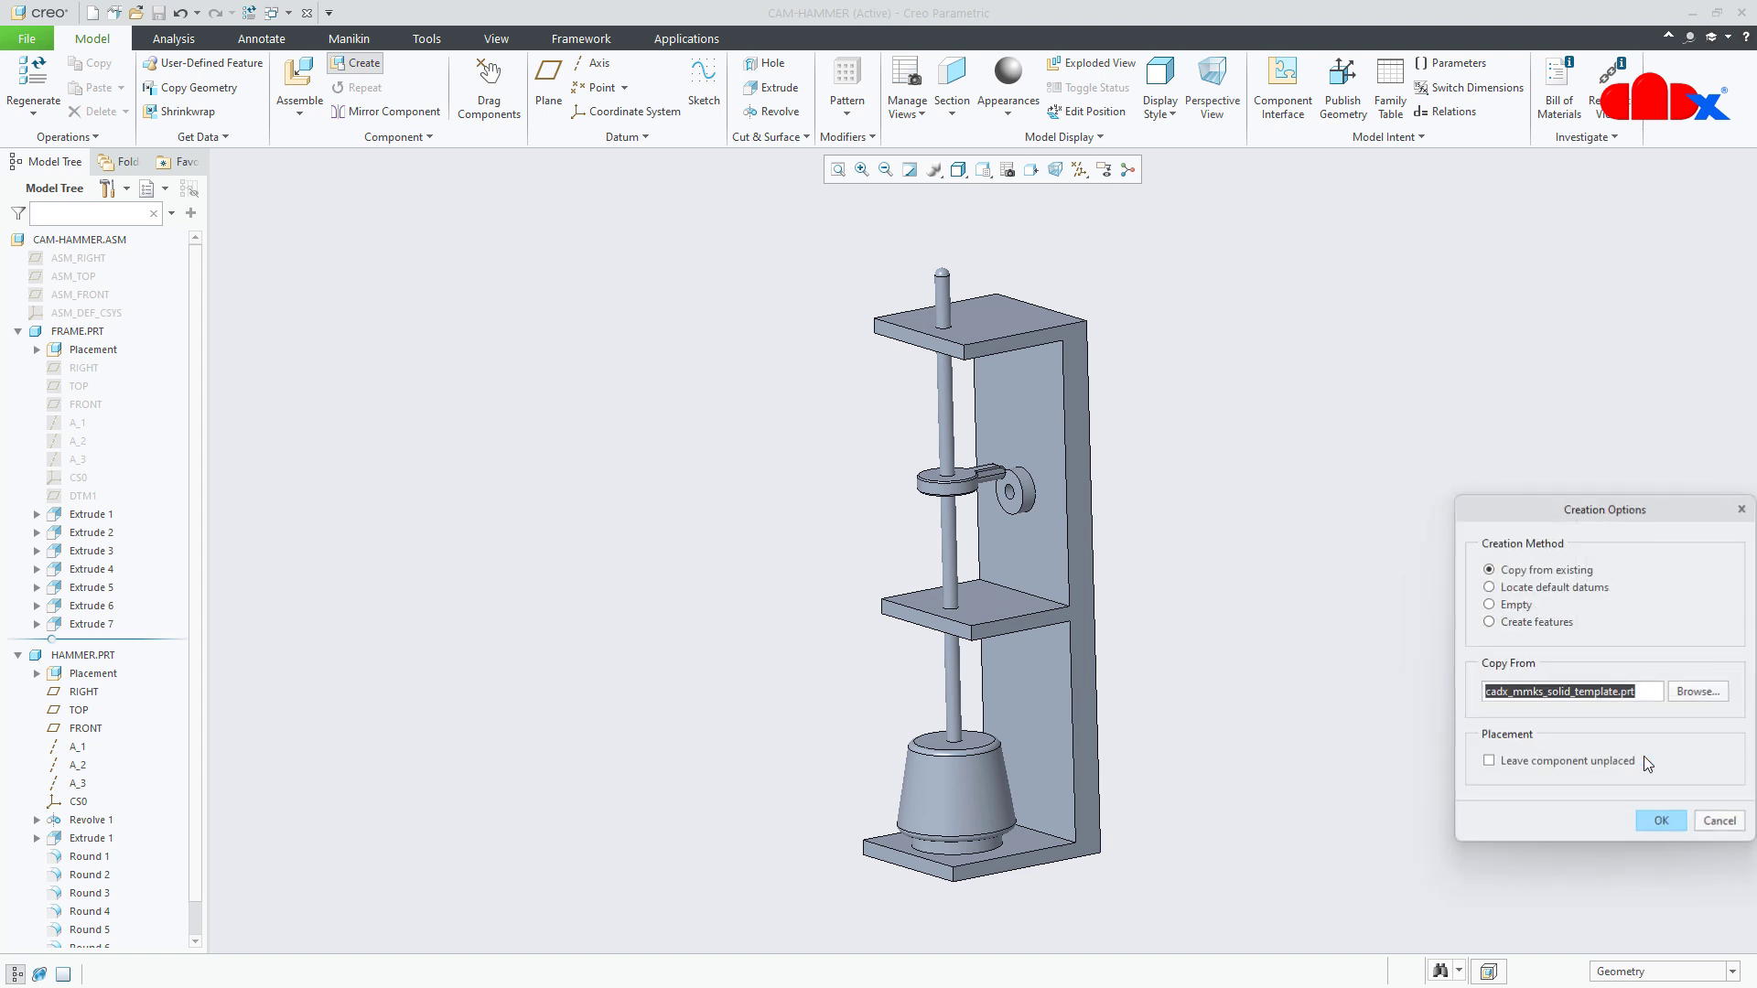
pyautogui.click(1658, 820)
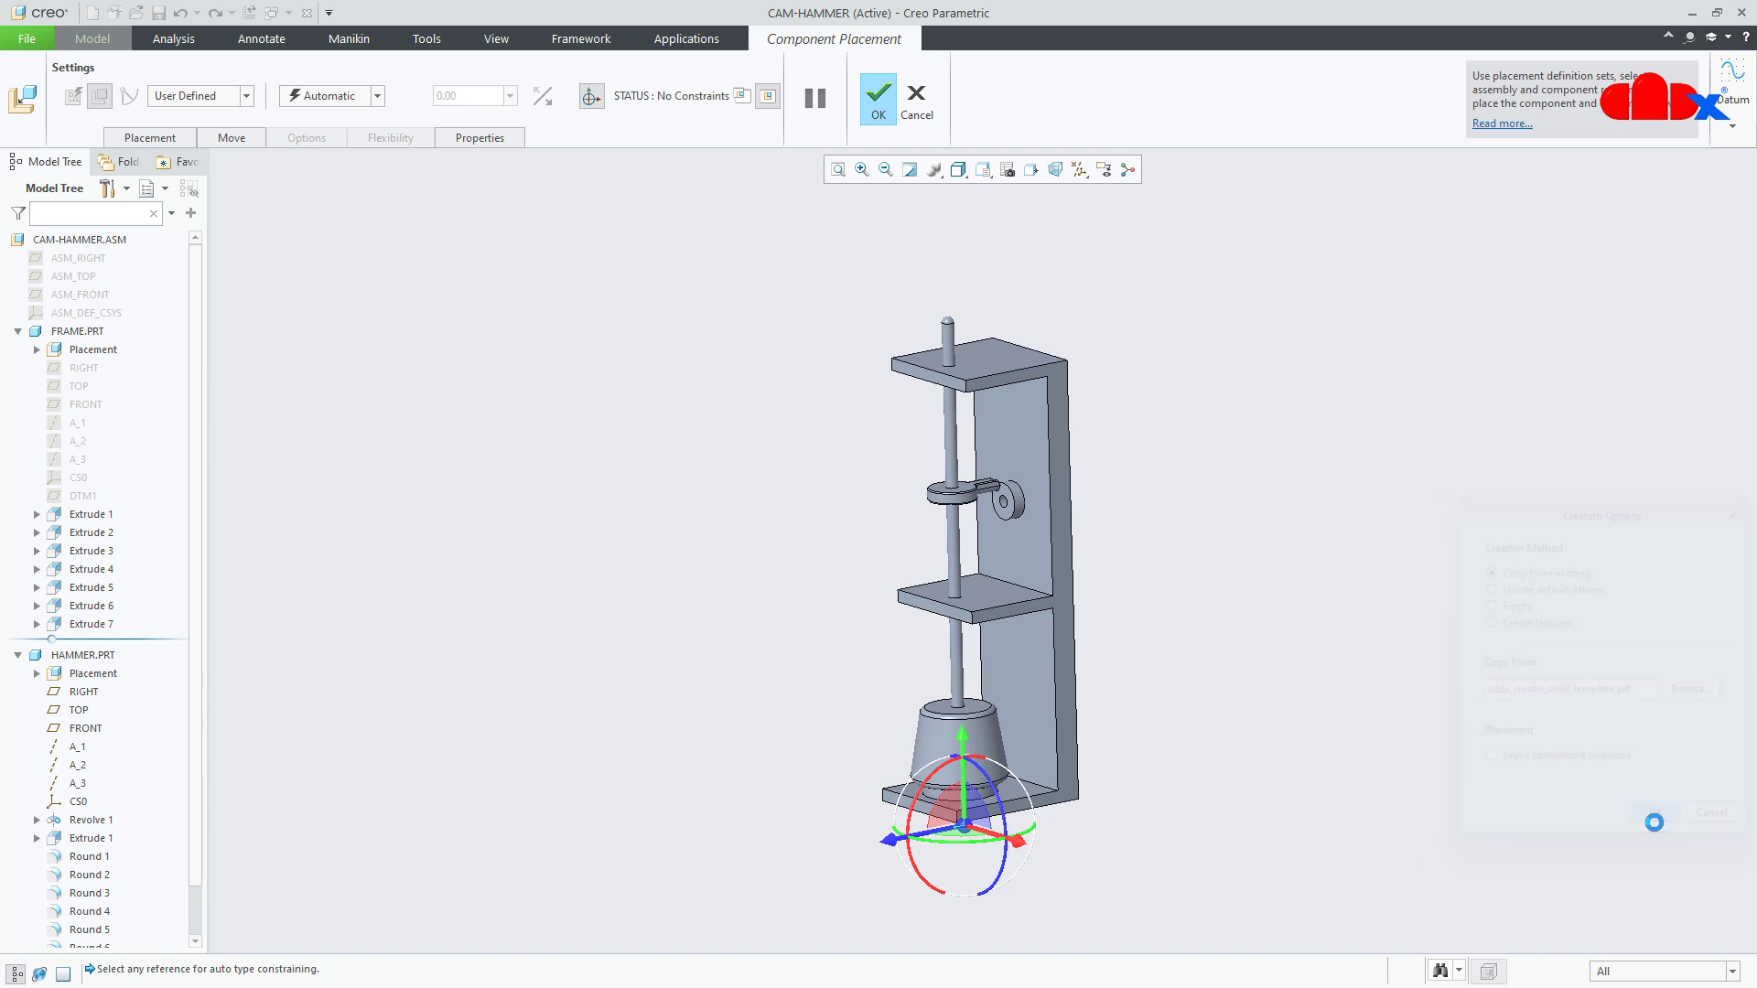
# - Place the new CAM component in the assembly with a Default constraint
pyautogui.click(346, 105)
pyautogui.click(327, 281)
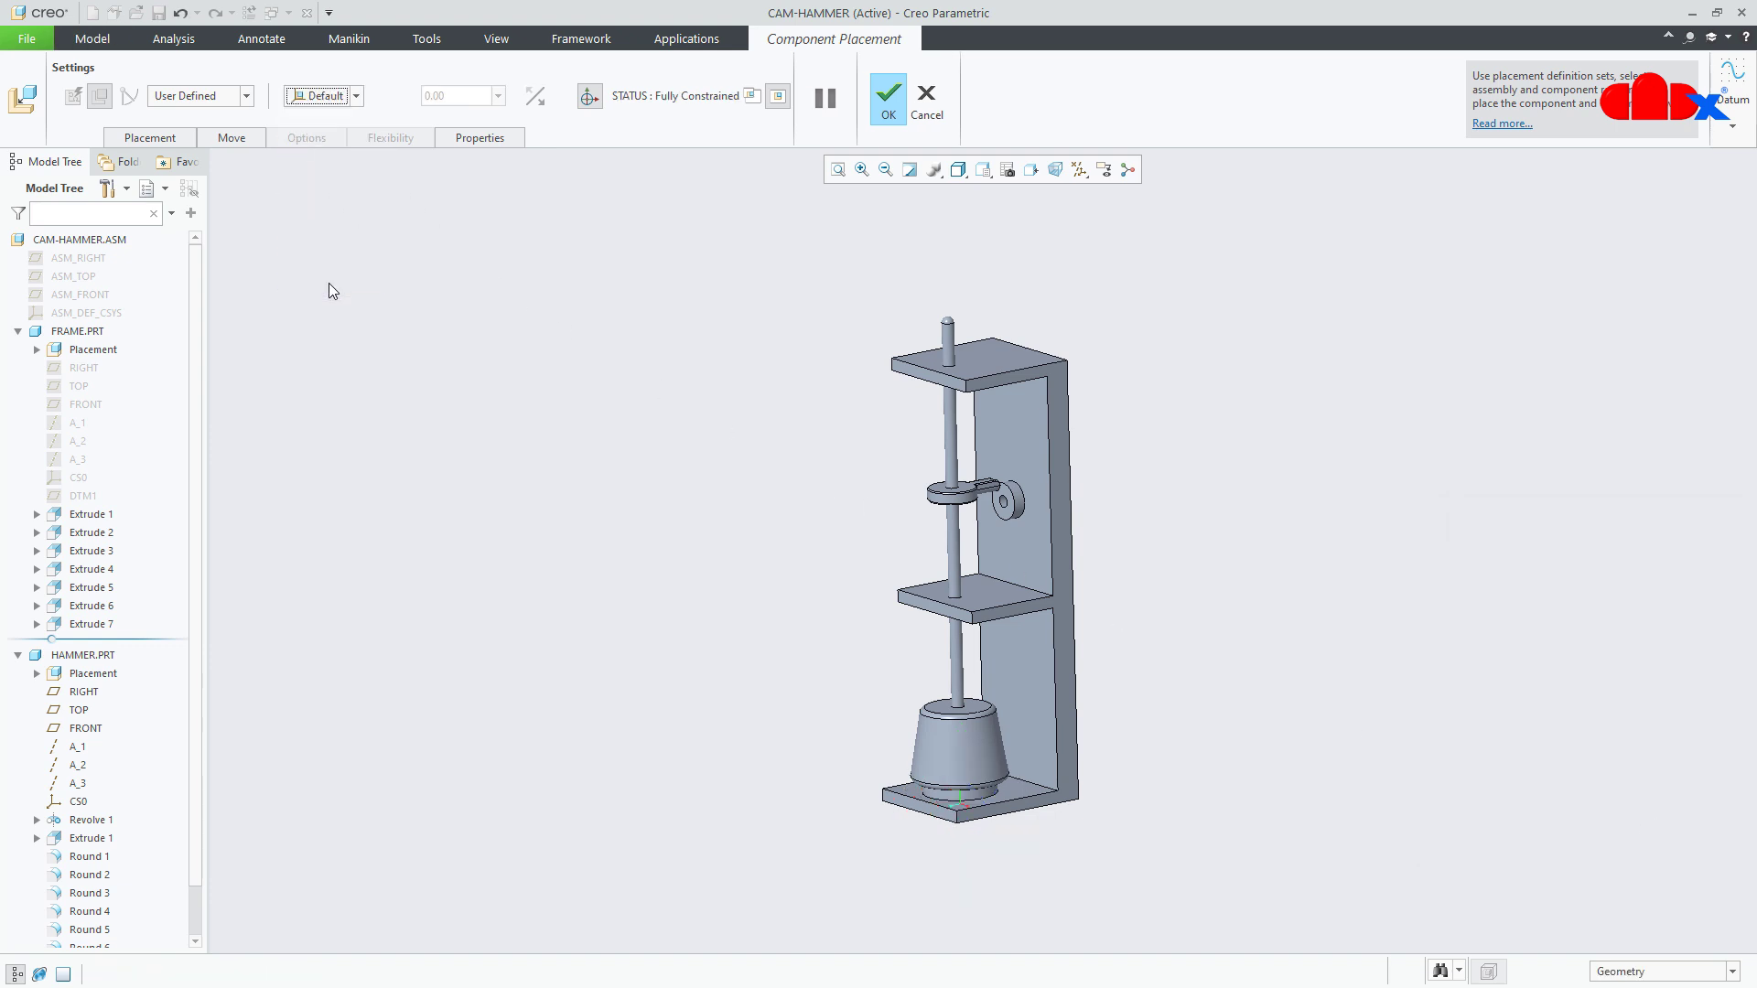
pyautogui.click(884, 101)
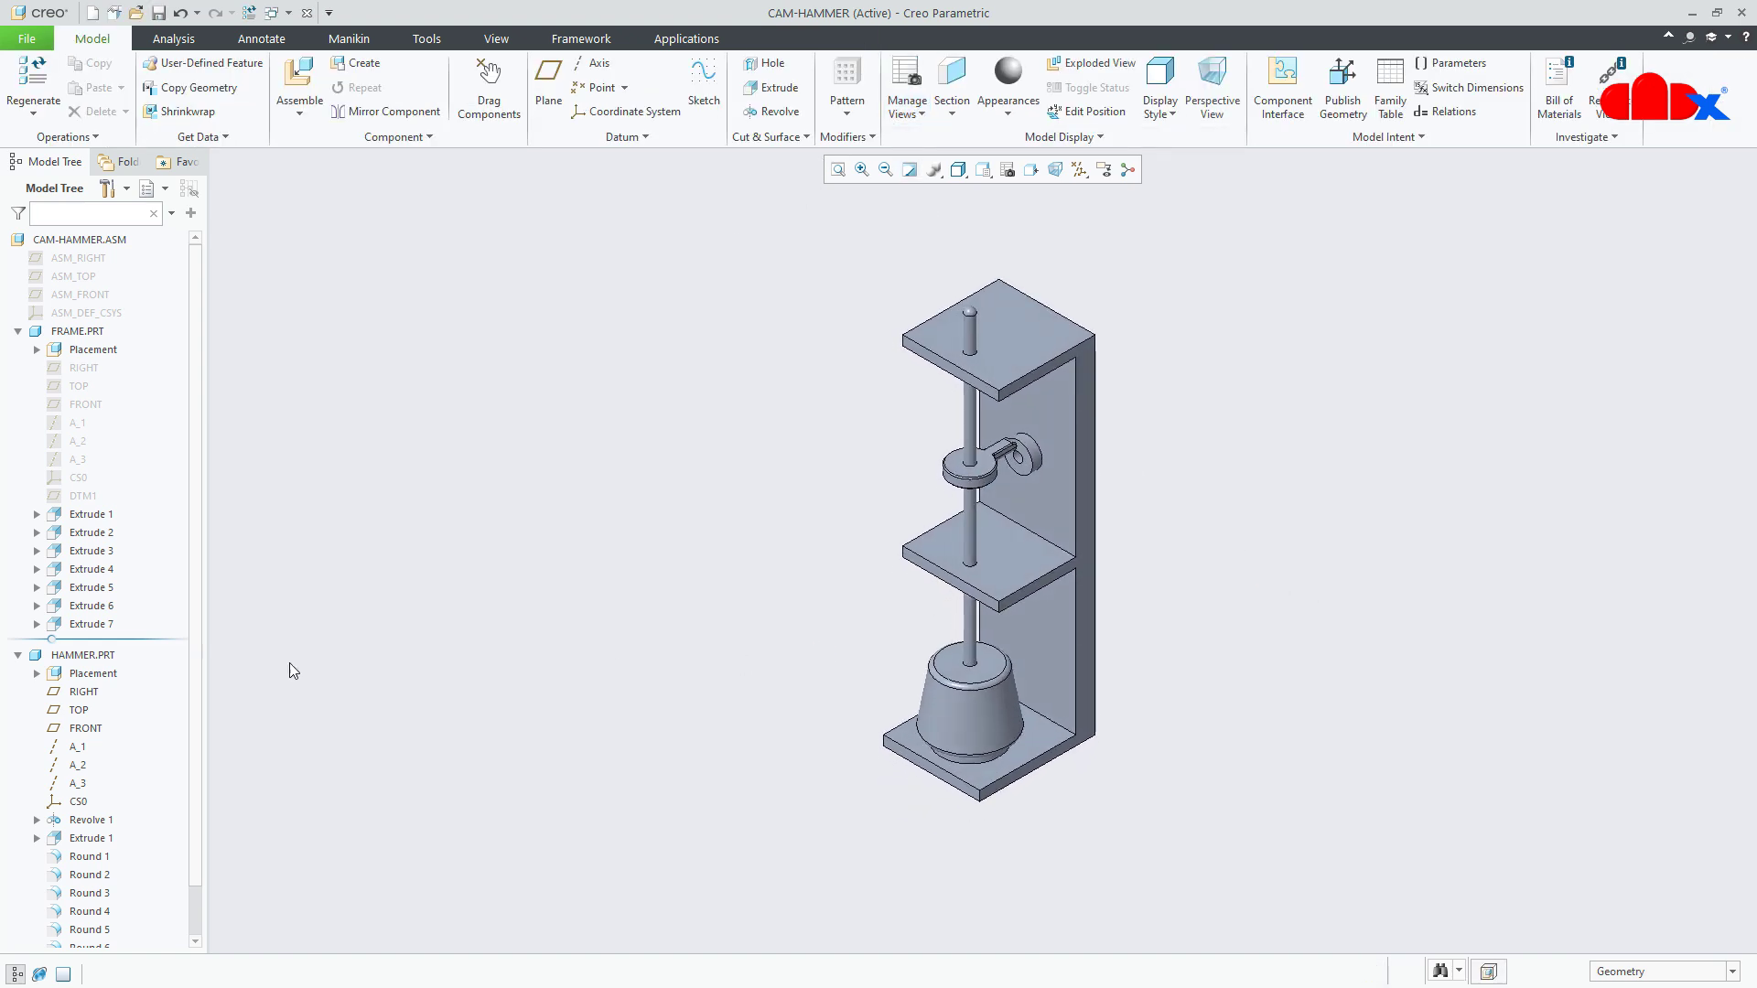
# - Collapse the hammer and frame parts in the model tree and activate CAM.PRT for editing
pyautogui.click(17, 655)
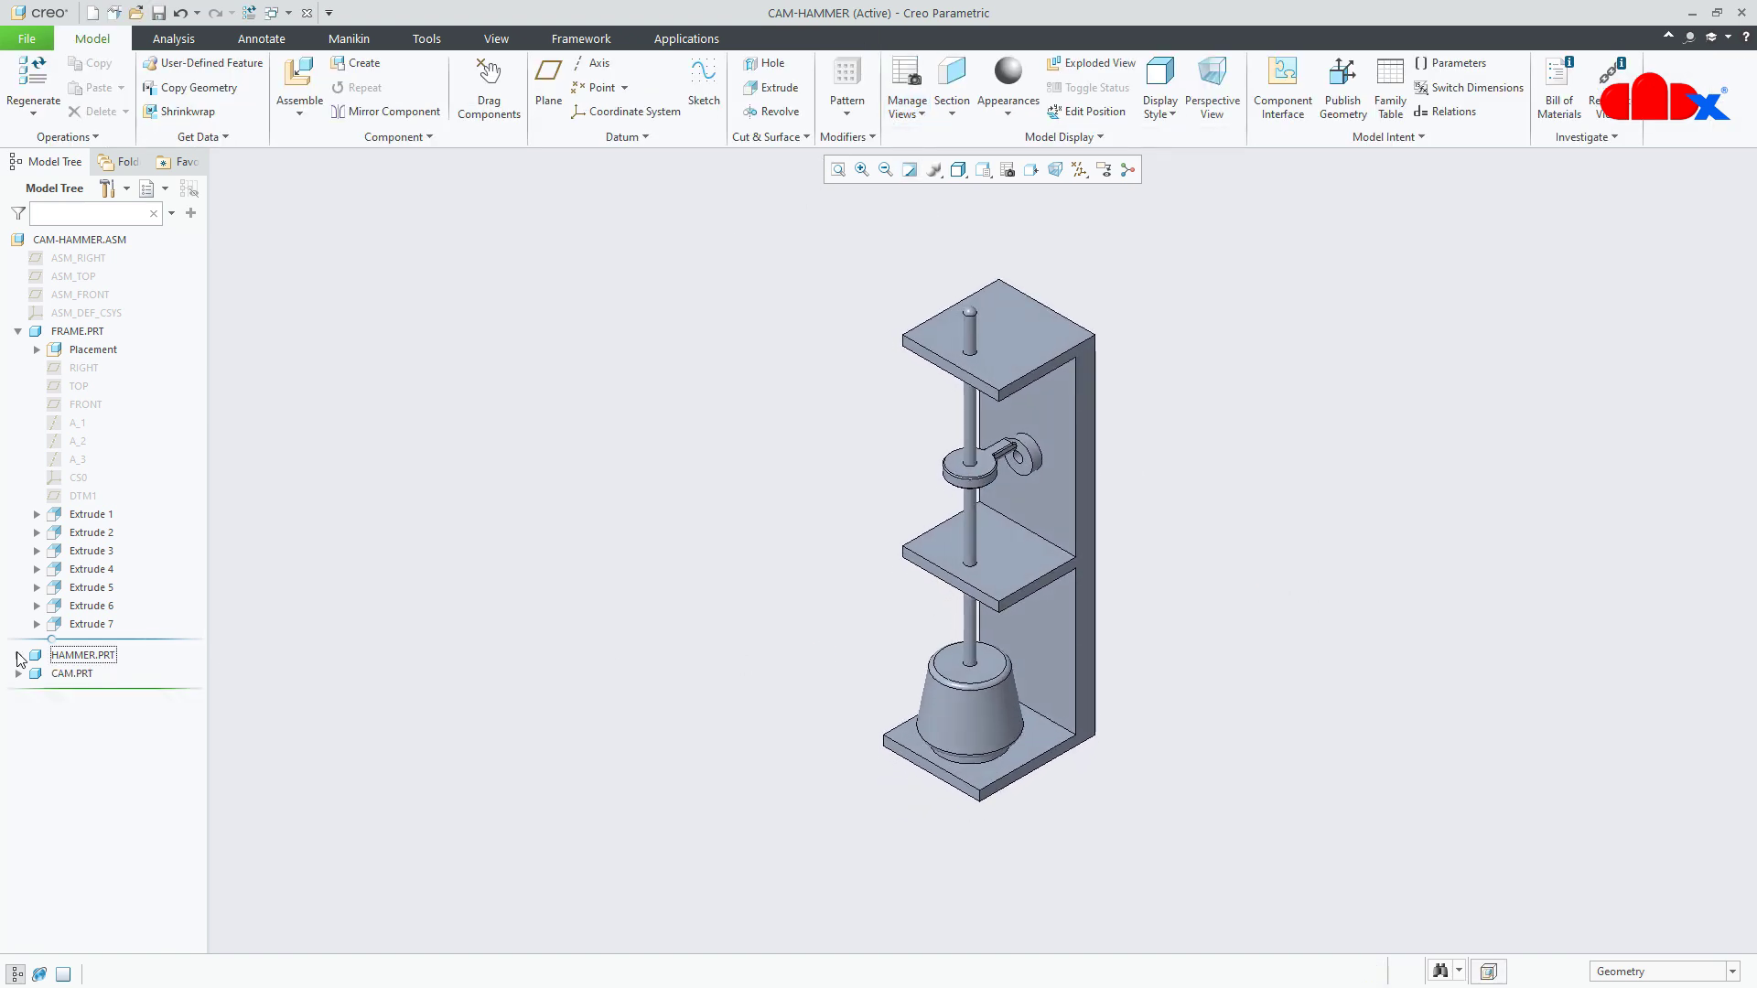
pyautogui.click(18, 331)
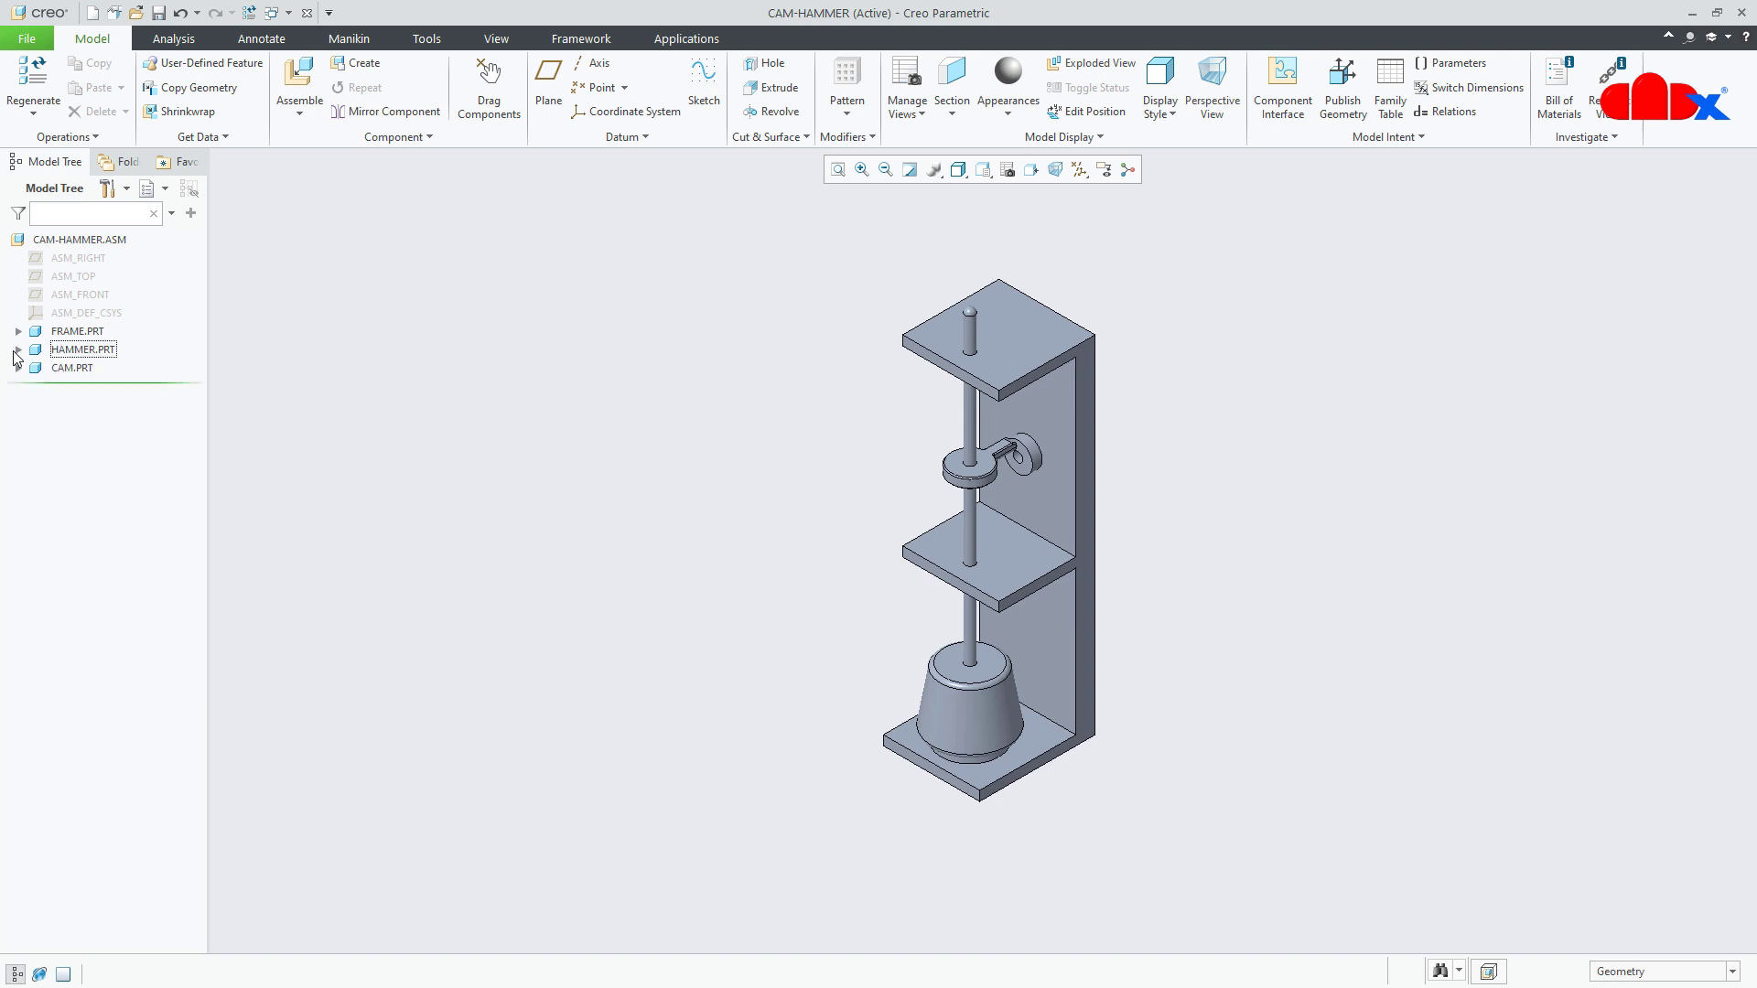
pyautogui.click(52, 371)
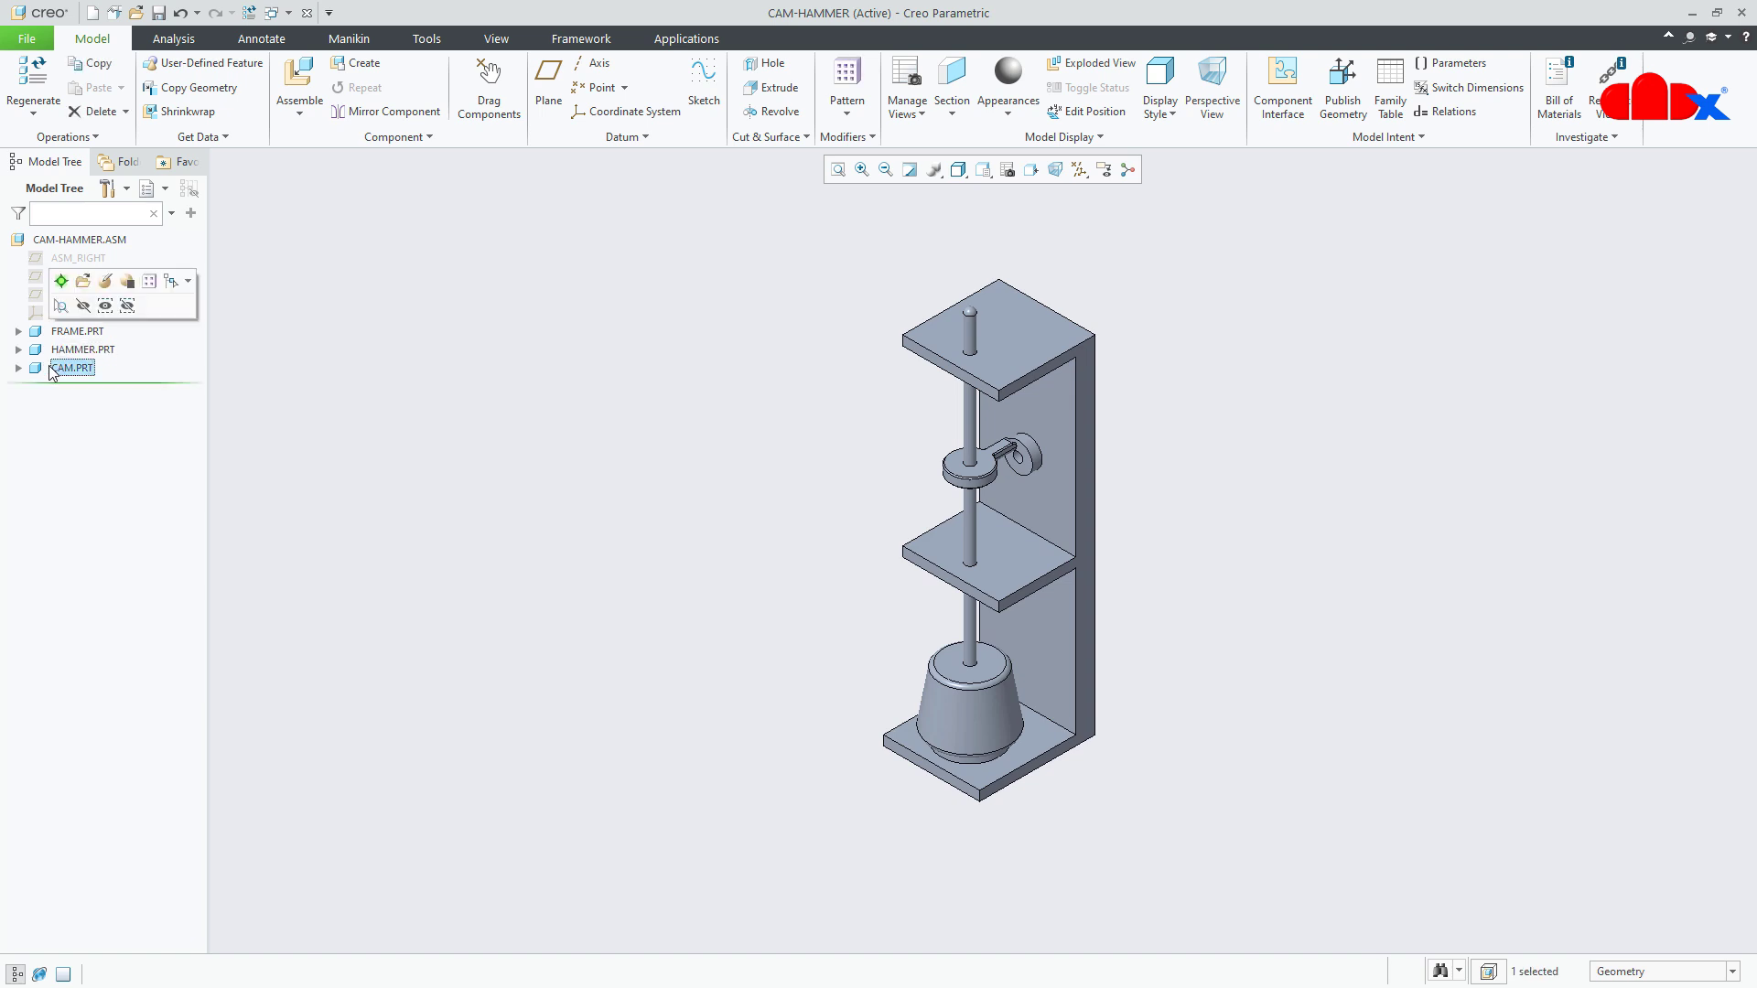
pyautogui.click(64, 284)
pyautogui.scroll(-5, 1039, 510)
pyautogui.moveTo(1158, 479)
pyautogui.mouseDown(button='middle')
pyautogui.moveTo(1161, 396)
pyautogui.moveTo(1189, 365)
pyautogui.moveTo(1094, 467)
pyautogui.moveTo(1120, 463)
pyautogui.moveTo(1031, 458)
pyautogui.moveTo(1110, 482)
pyautogui.mouseUp(button='middle')
pyautogui.scroll(-2, 1098, 456)
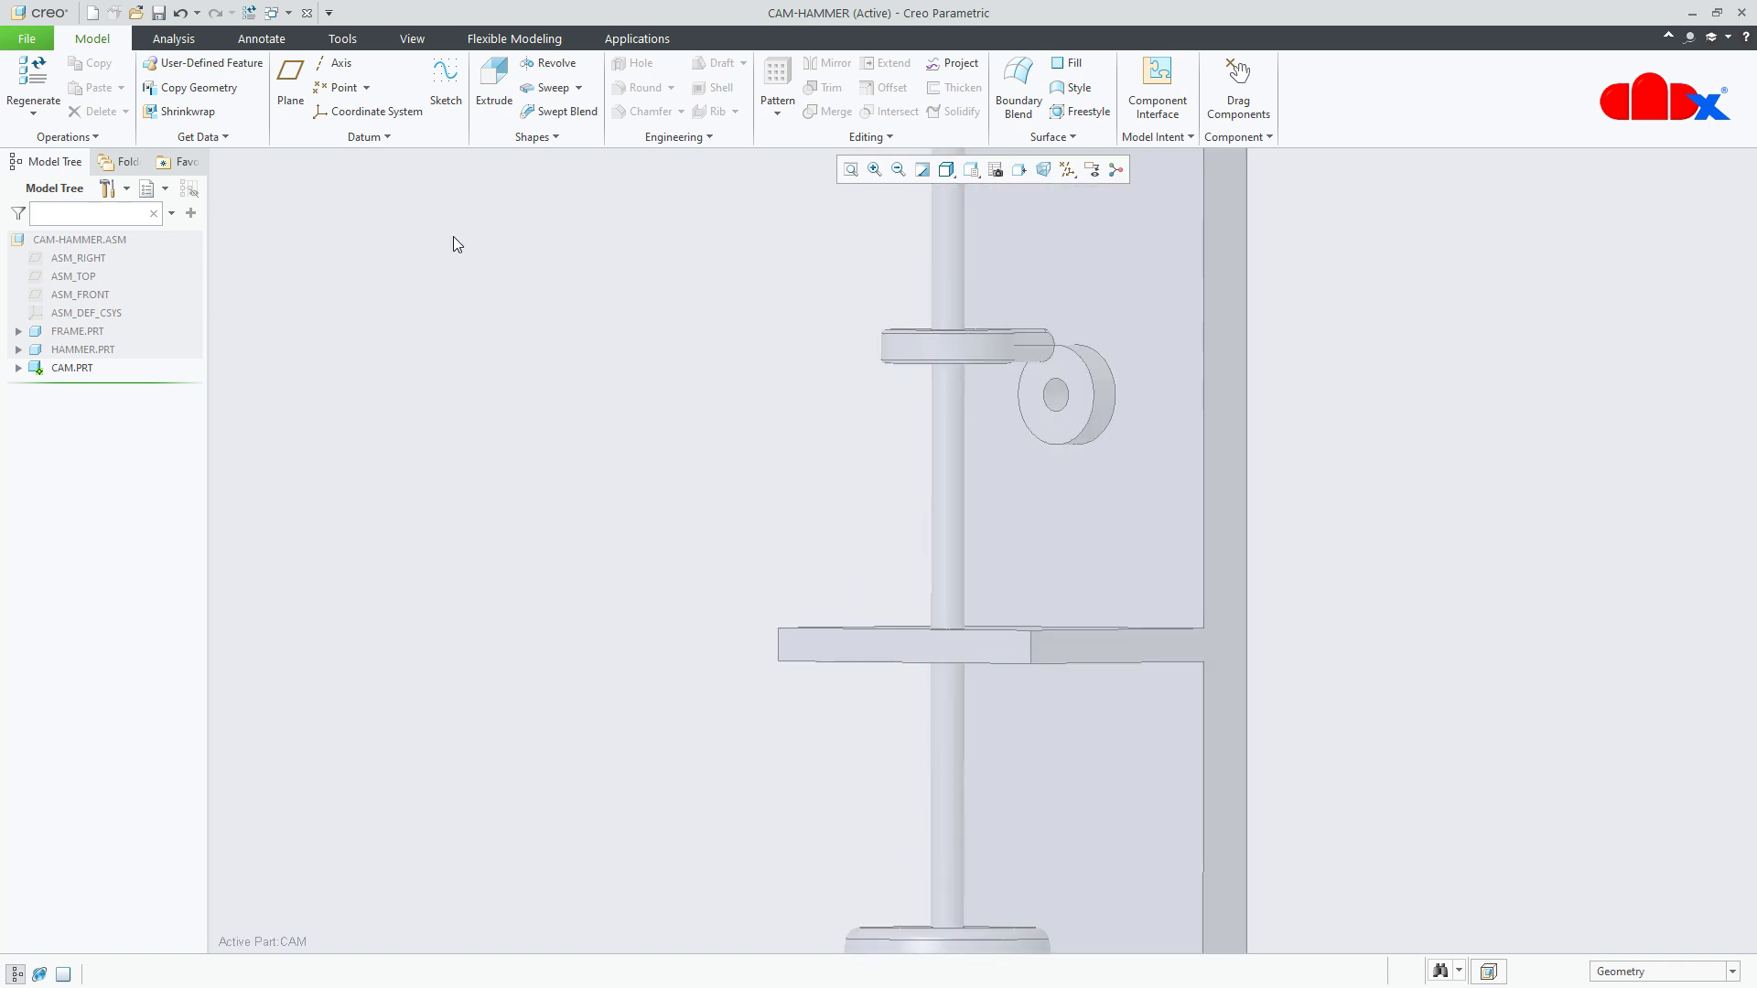
# - Start an Extrude on the front face of the frame's round boss and sketch a circle matching the boss's hole
pyautogui.click(494, 82)
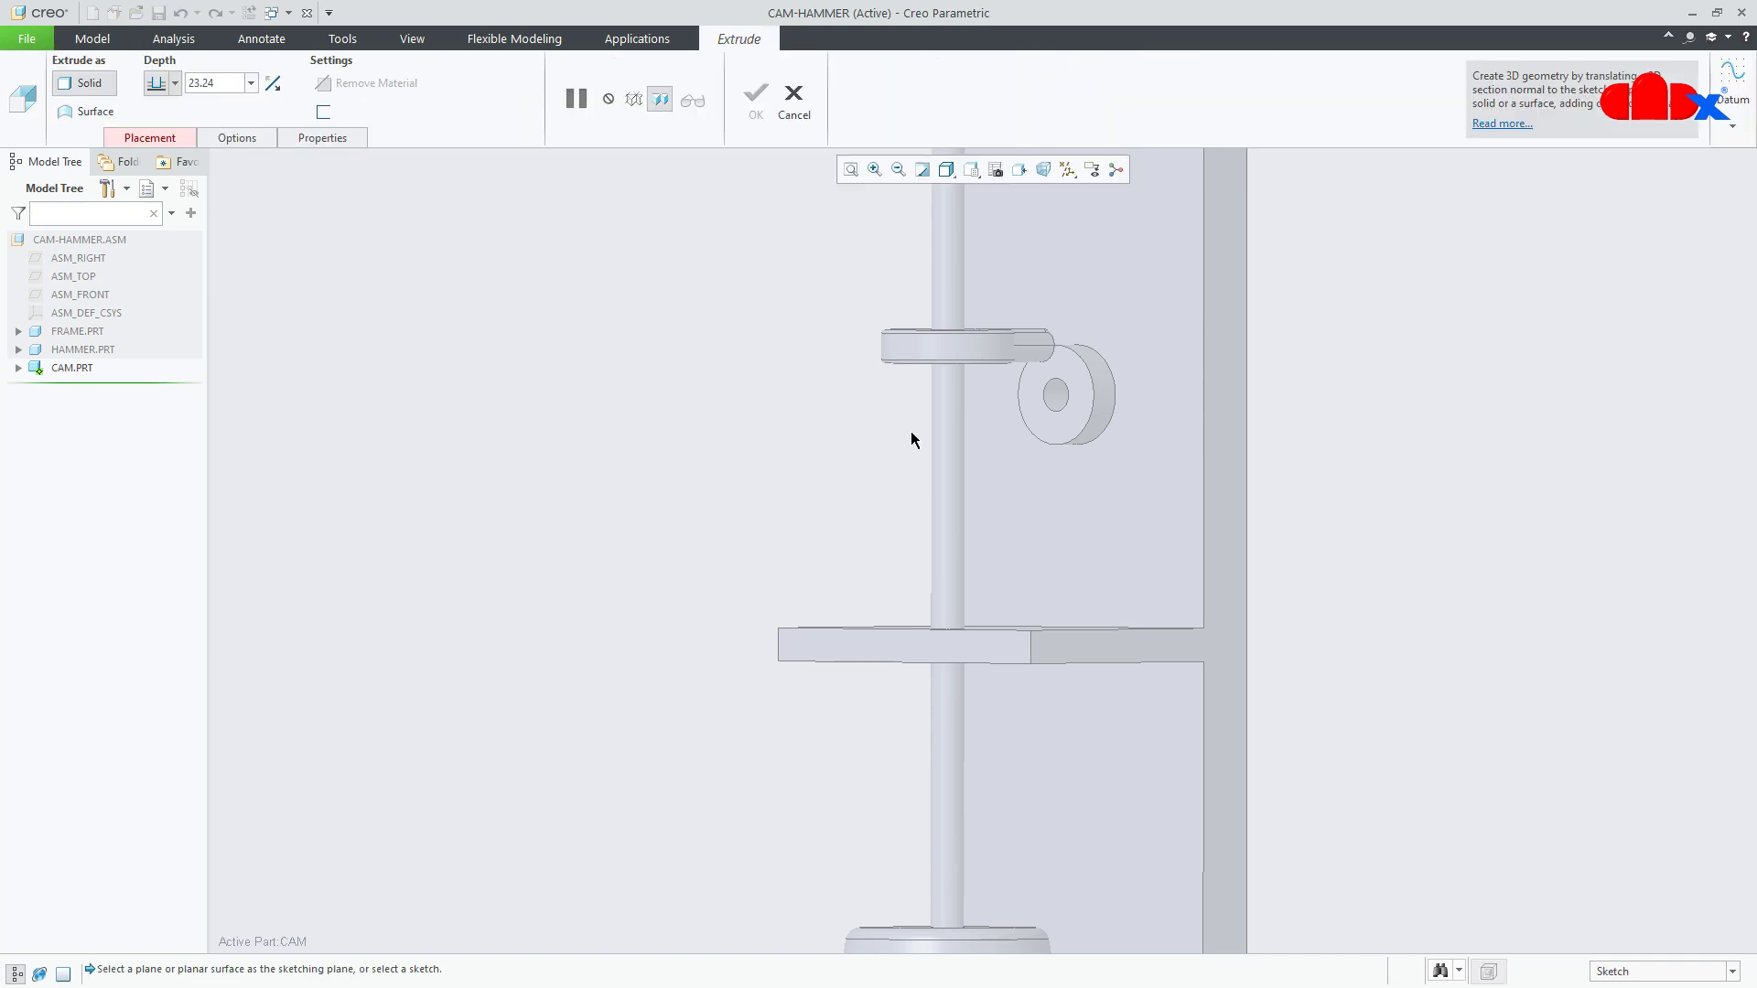
pyautogui.click(1060, 436)
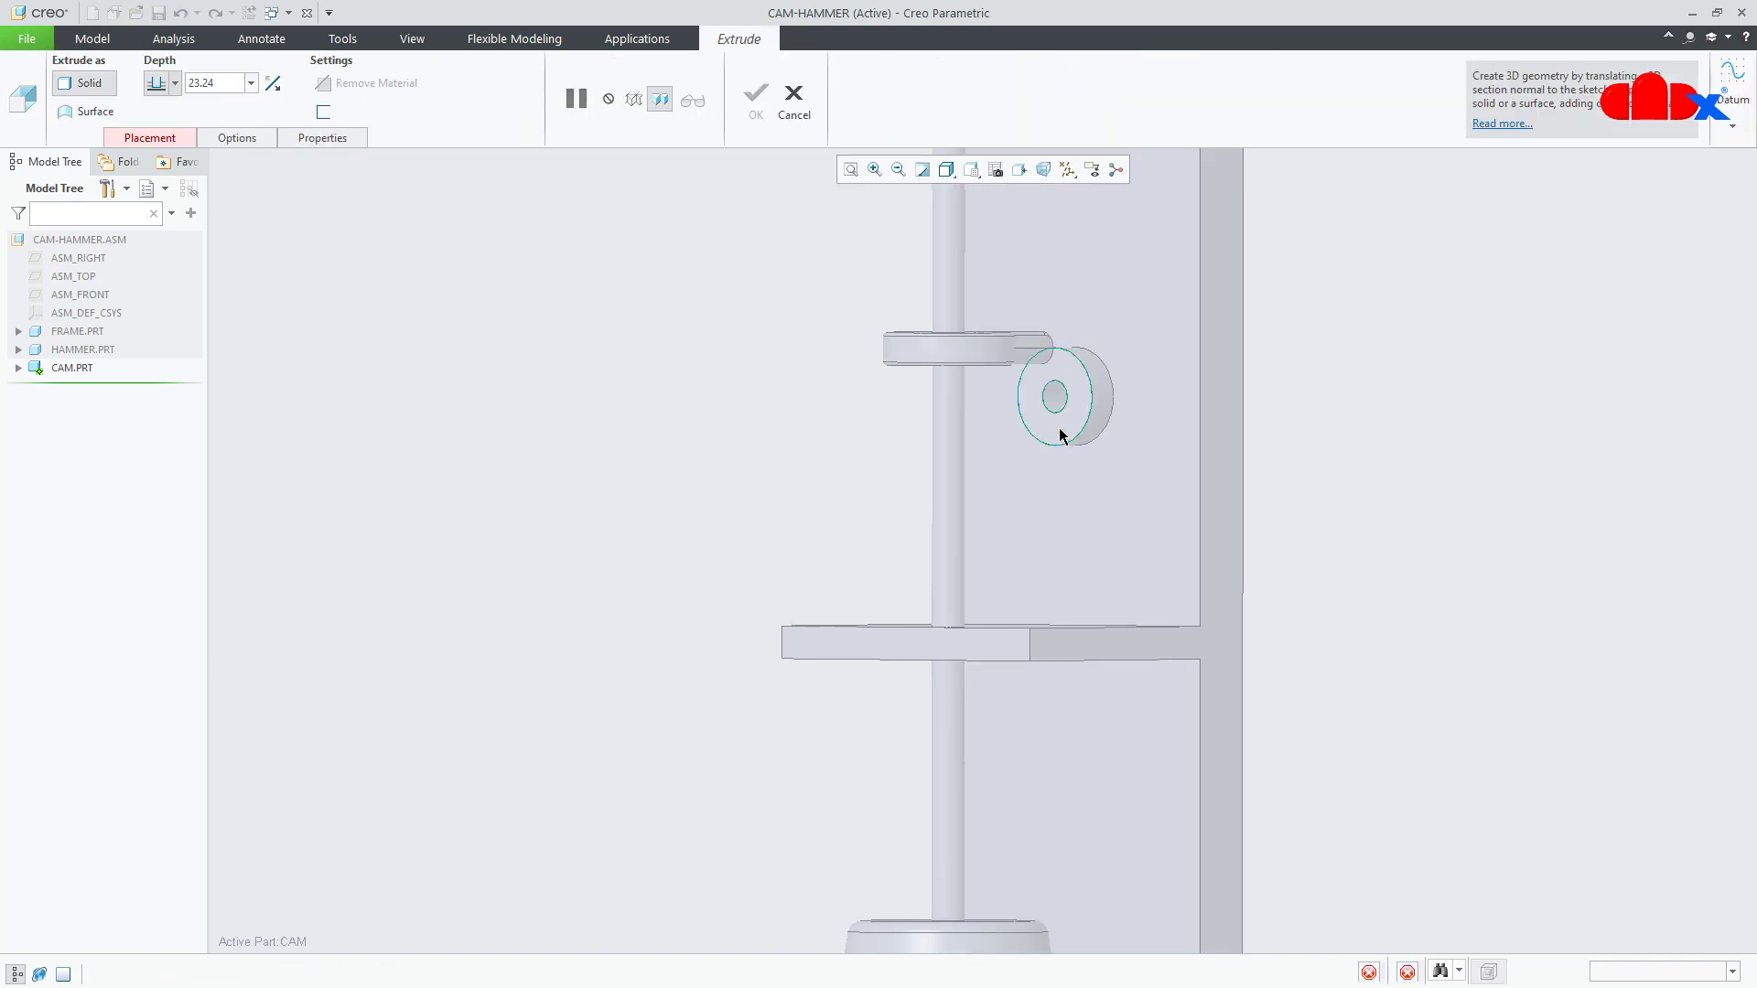
pyautogui.scroll(-4, 1019, 475)
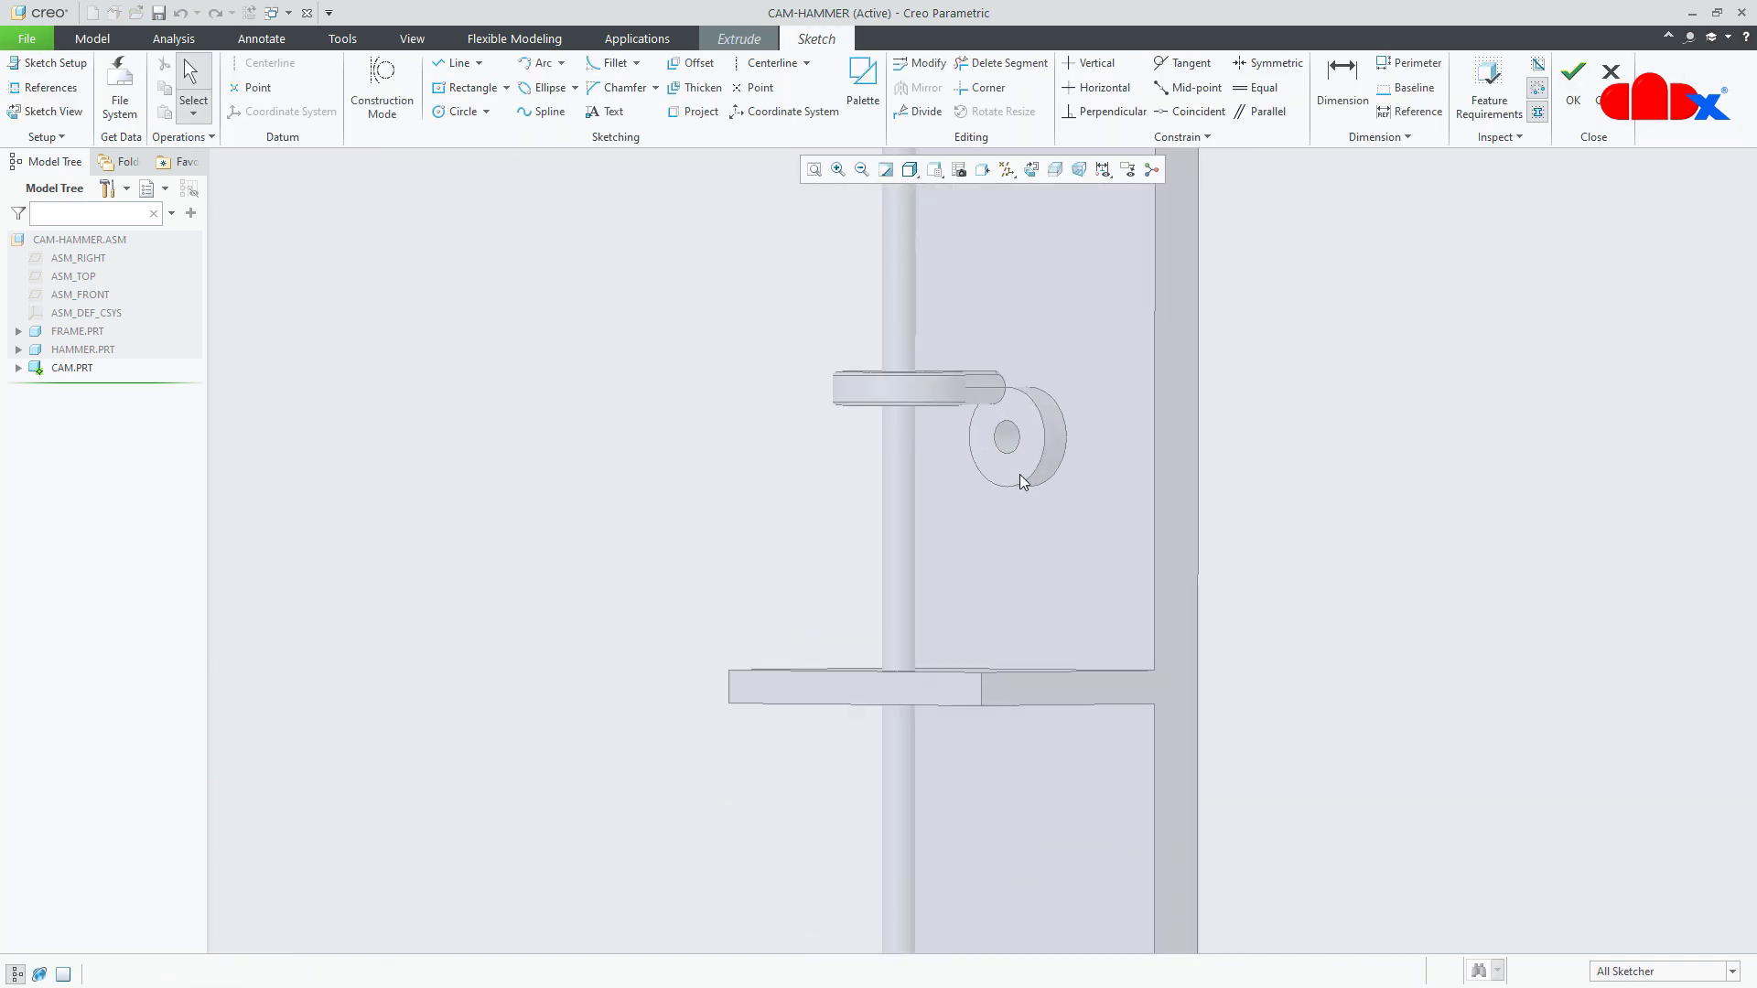
pyautogui.click(443, 111)
pyautogui.scroll(-2, 992, 428)
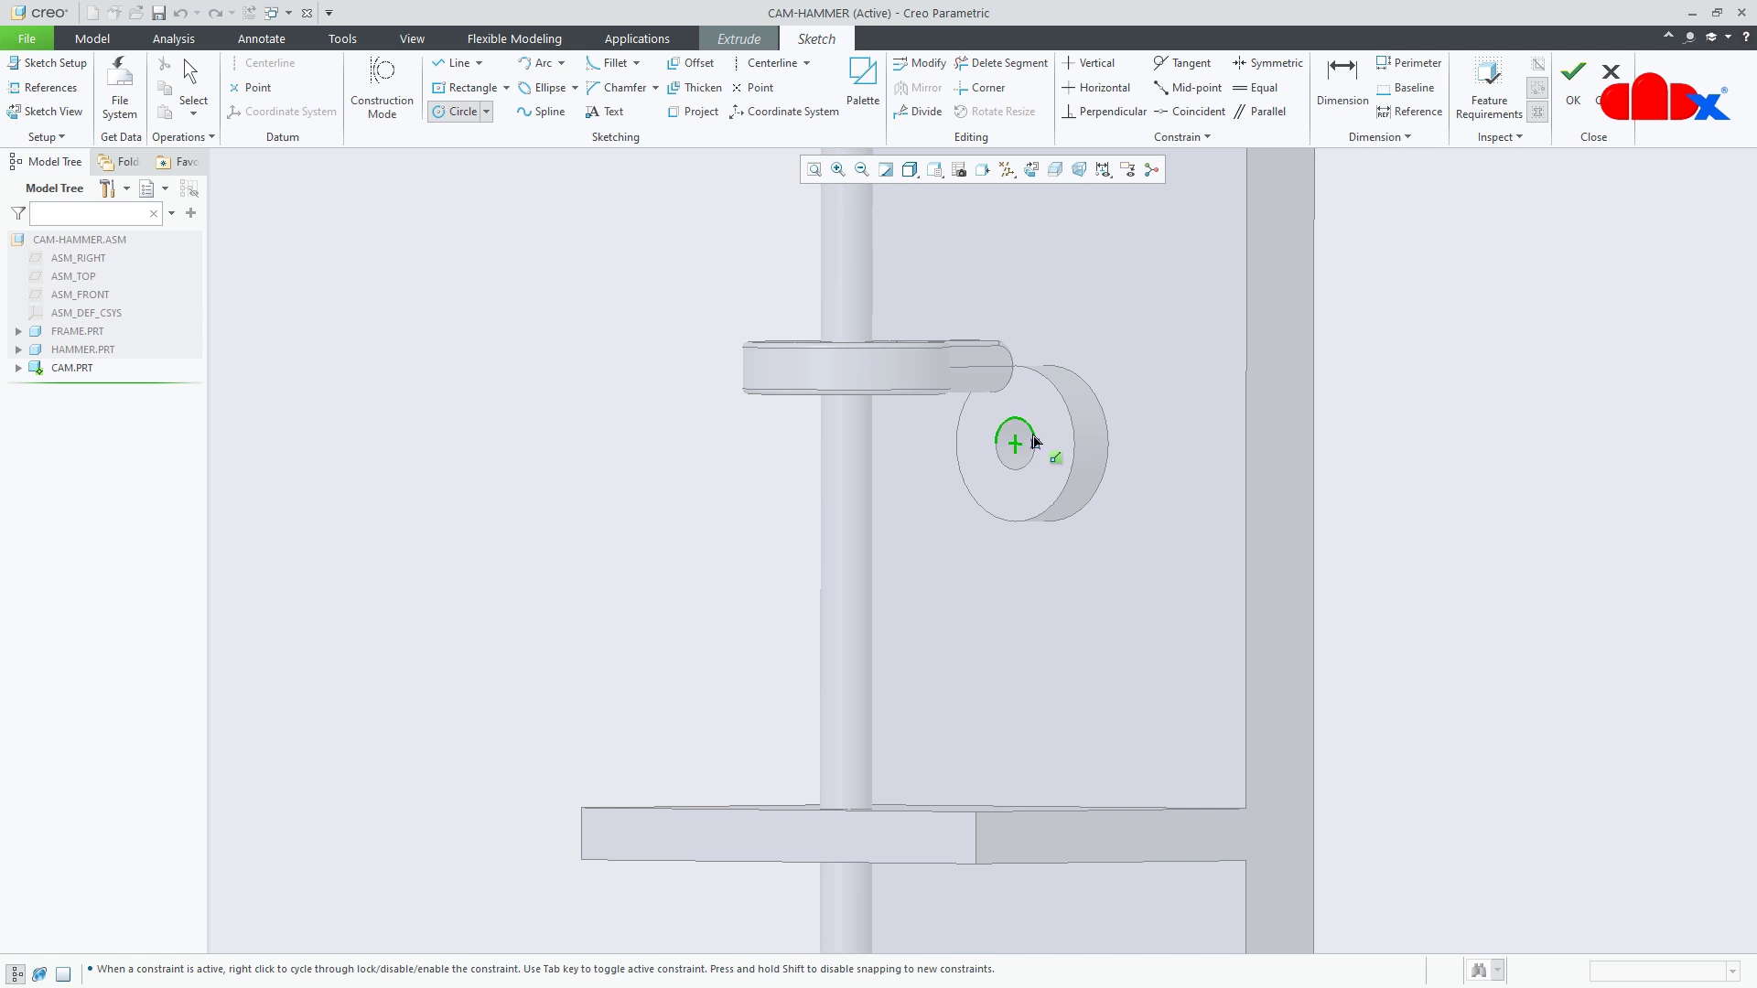
pyautogui.click(1021, 467)
pyautogui.middleClick(1028, 508)
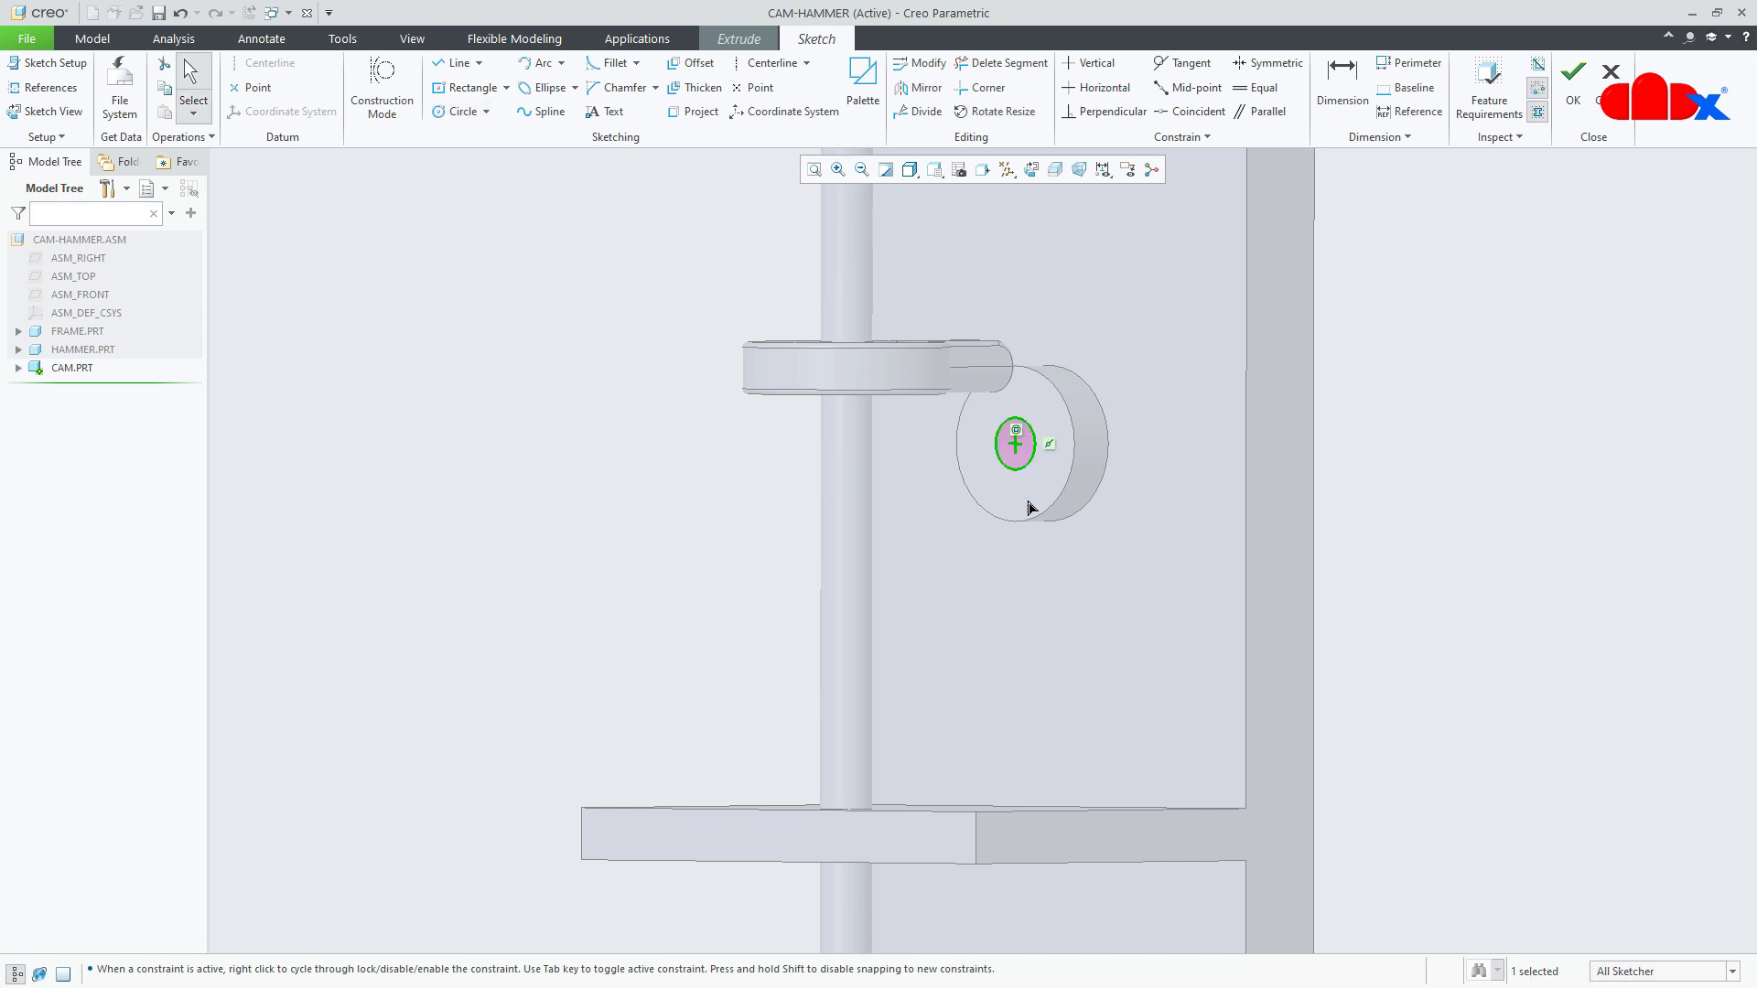
pyautogui.click(1573, 83)
# - Extrude the circle 20 mm through the boss towards the back of the frame to form the cam's shaft
pyautogui.scroll(-4, 1043, 482)
pyautogui.moveTo(956, 487); pyautogui.dragTo(924, 479, button='middle')
pyautogui.click(912, 447)
pyautogui.moveTo(1007, 435); pyautogui.dragTo(1123, 423)
pyautogui.doubleClick(1265, 488)
pyautogui.write('20')
pyautogui.press('Return')
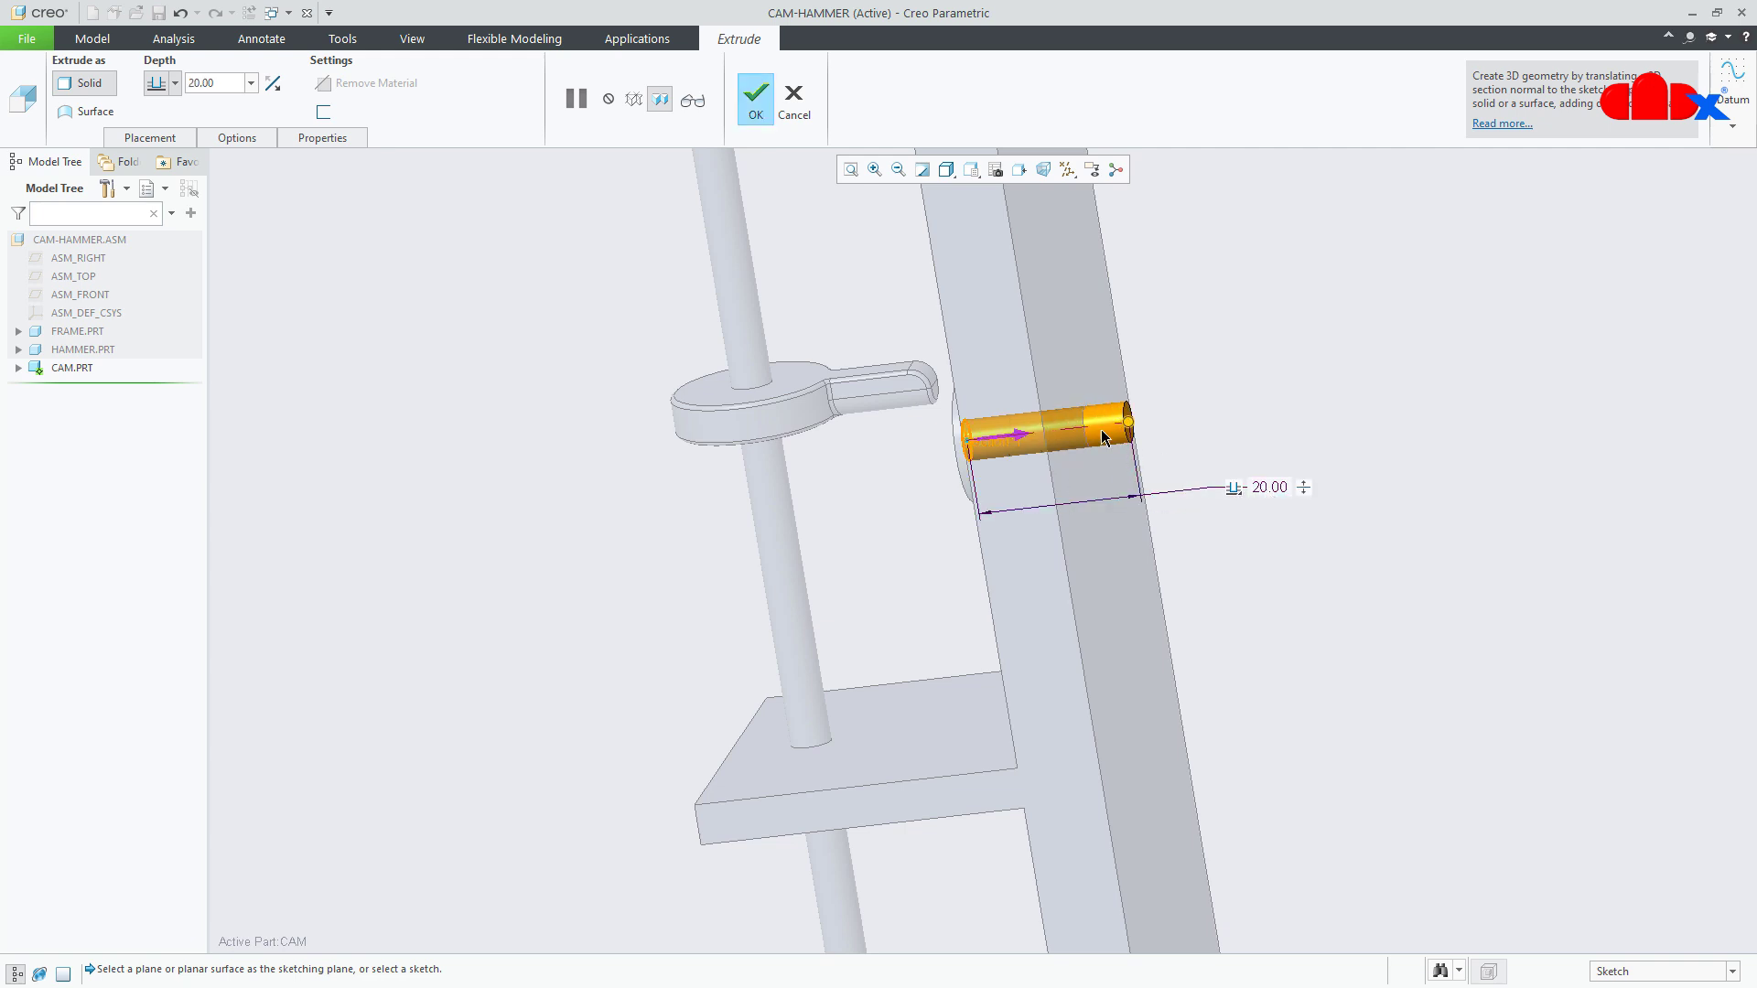
pyautogui.click(756, 103)
# - Start another Extrude on the shaft's front end face and sketch a concentric circle matching the boss's outer diameter
pyautogui.click(494, 87)
pyautogui.moveTo(870, 415)
pyautogui.mouseDown(button='middle')
pyautogui.moveTo(949, 399)
pyautogui.moveTo(956, 425)
pyautogui.mouseUp(button='middle')
pyautogui.scroll(-4, 940, 446)
pyautogui.click(939, 421)
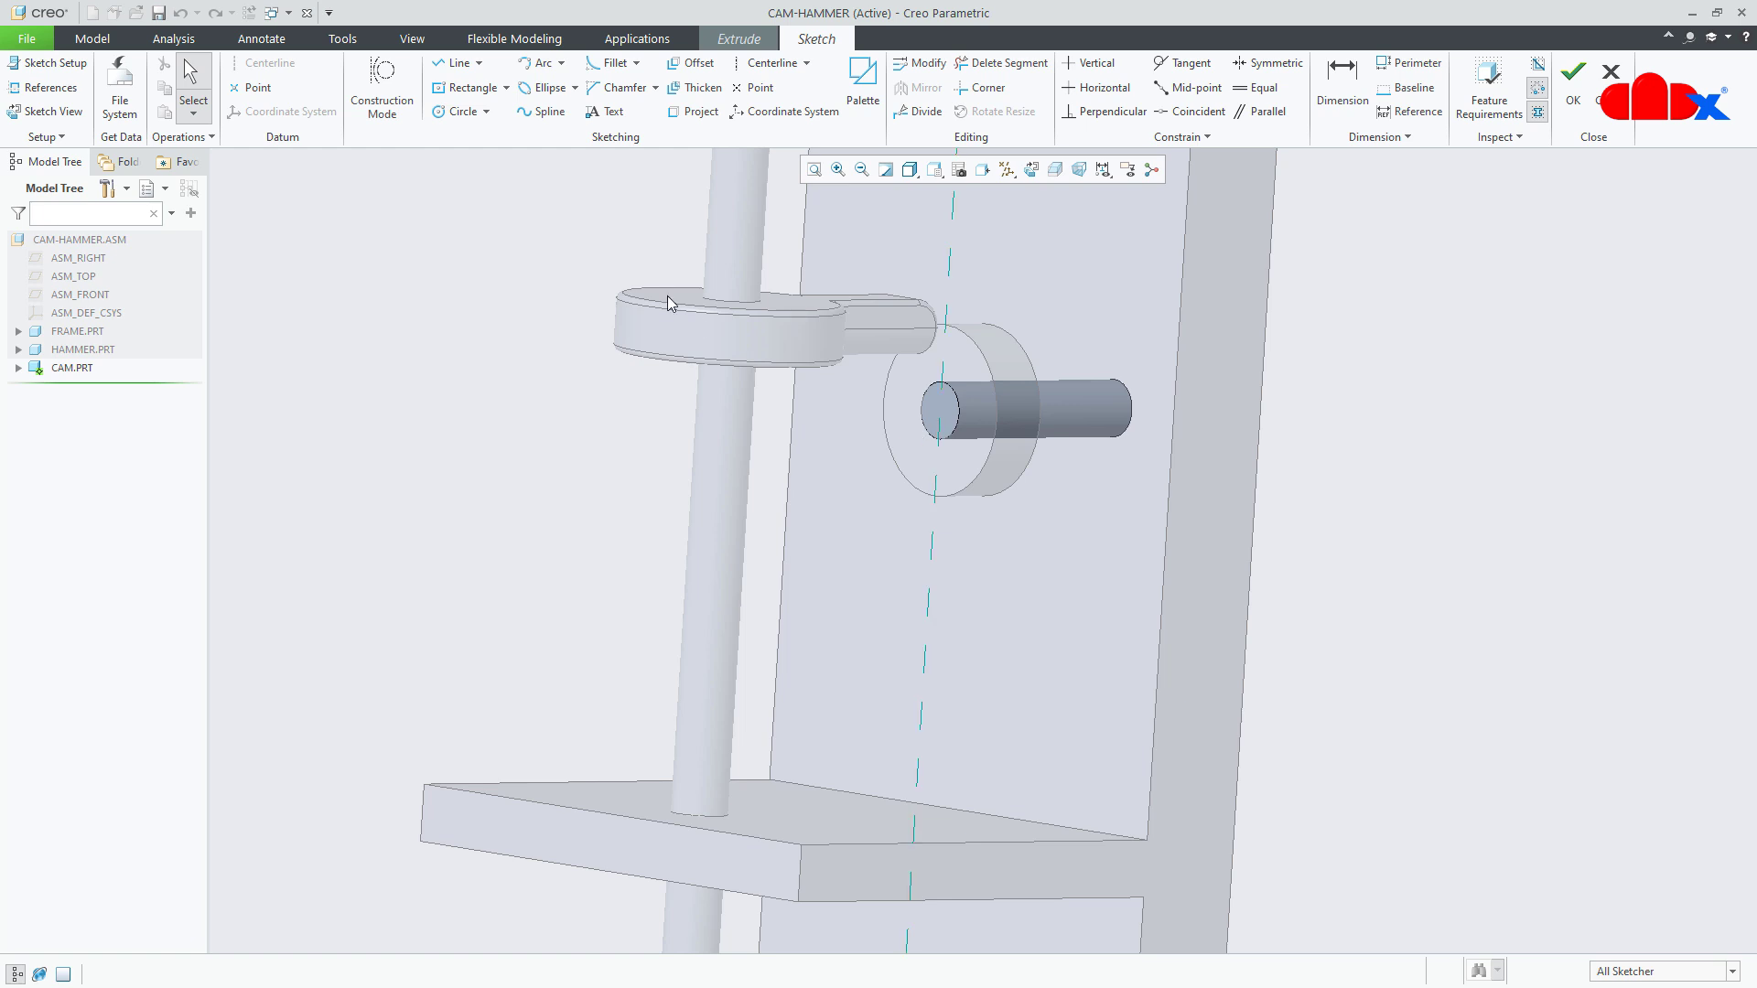
pyautogui.click(460, 112)
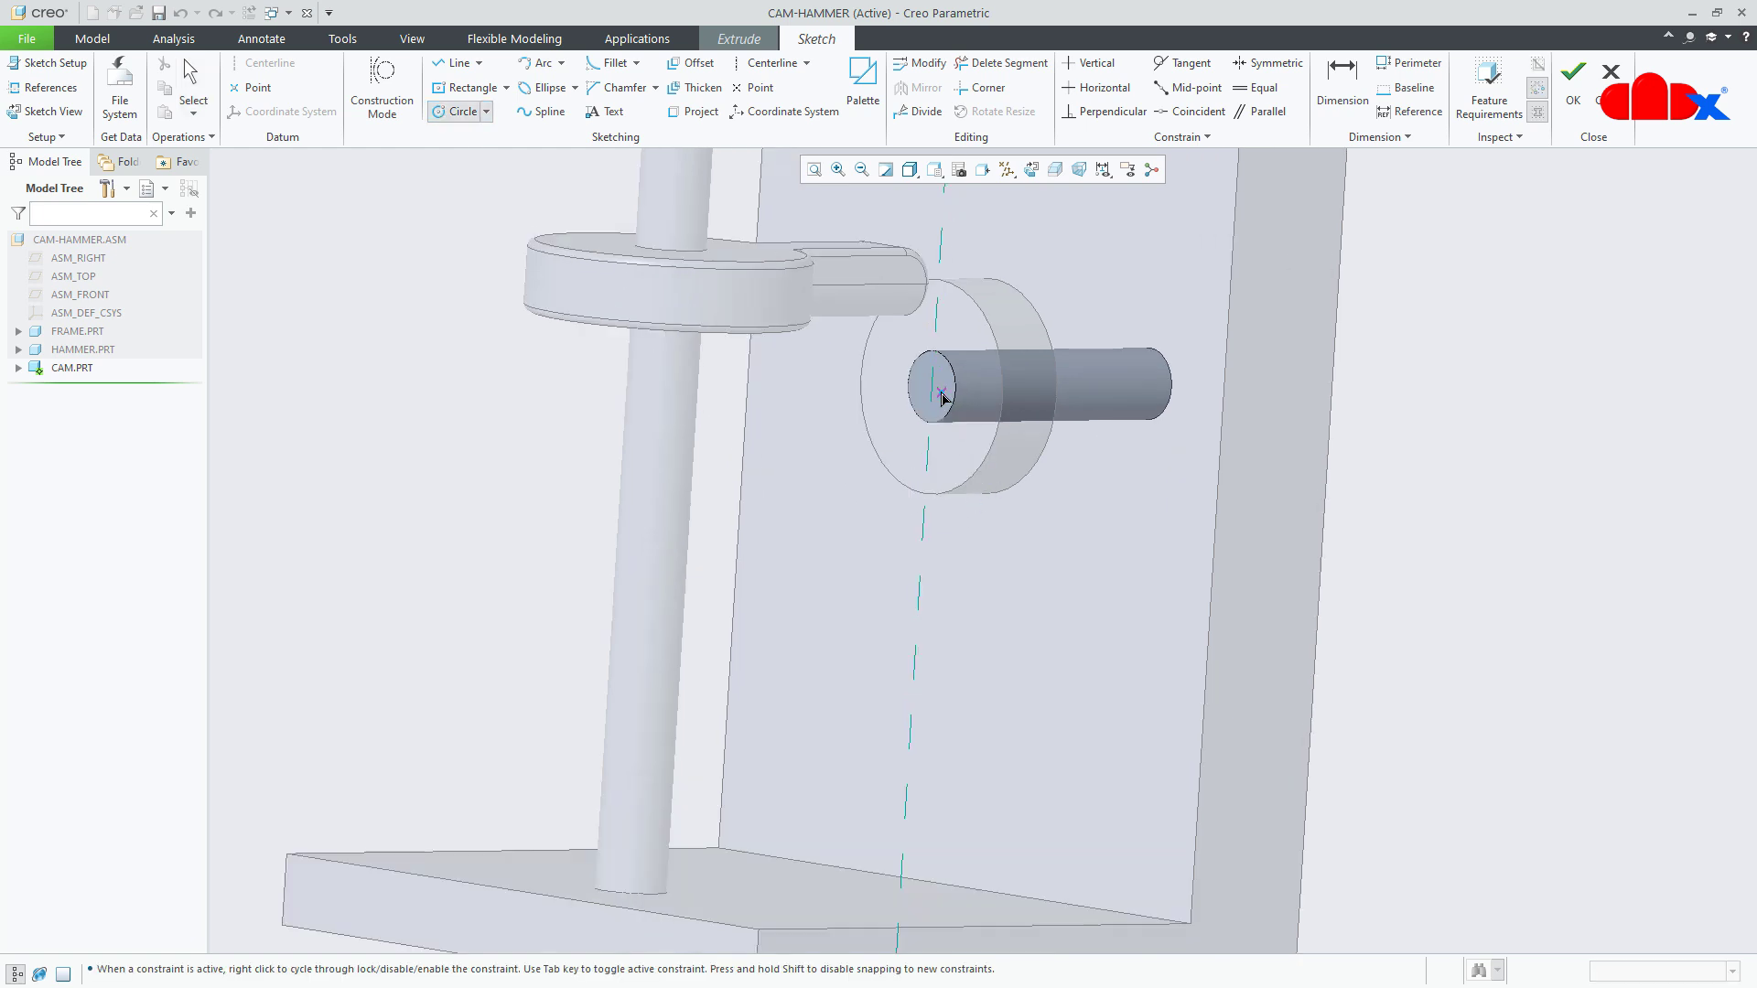
pyautogui.click(933, 384)
pyautogui.click(1001, 398)
pyautogui.click(989, 447)
pyautogui.moveTo(1013, 487); pyautogui.dragTo(1016, 458, button='middle')
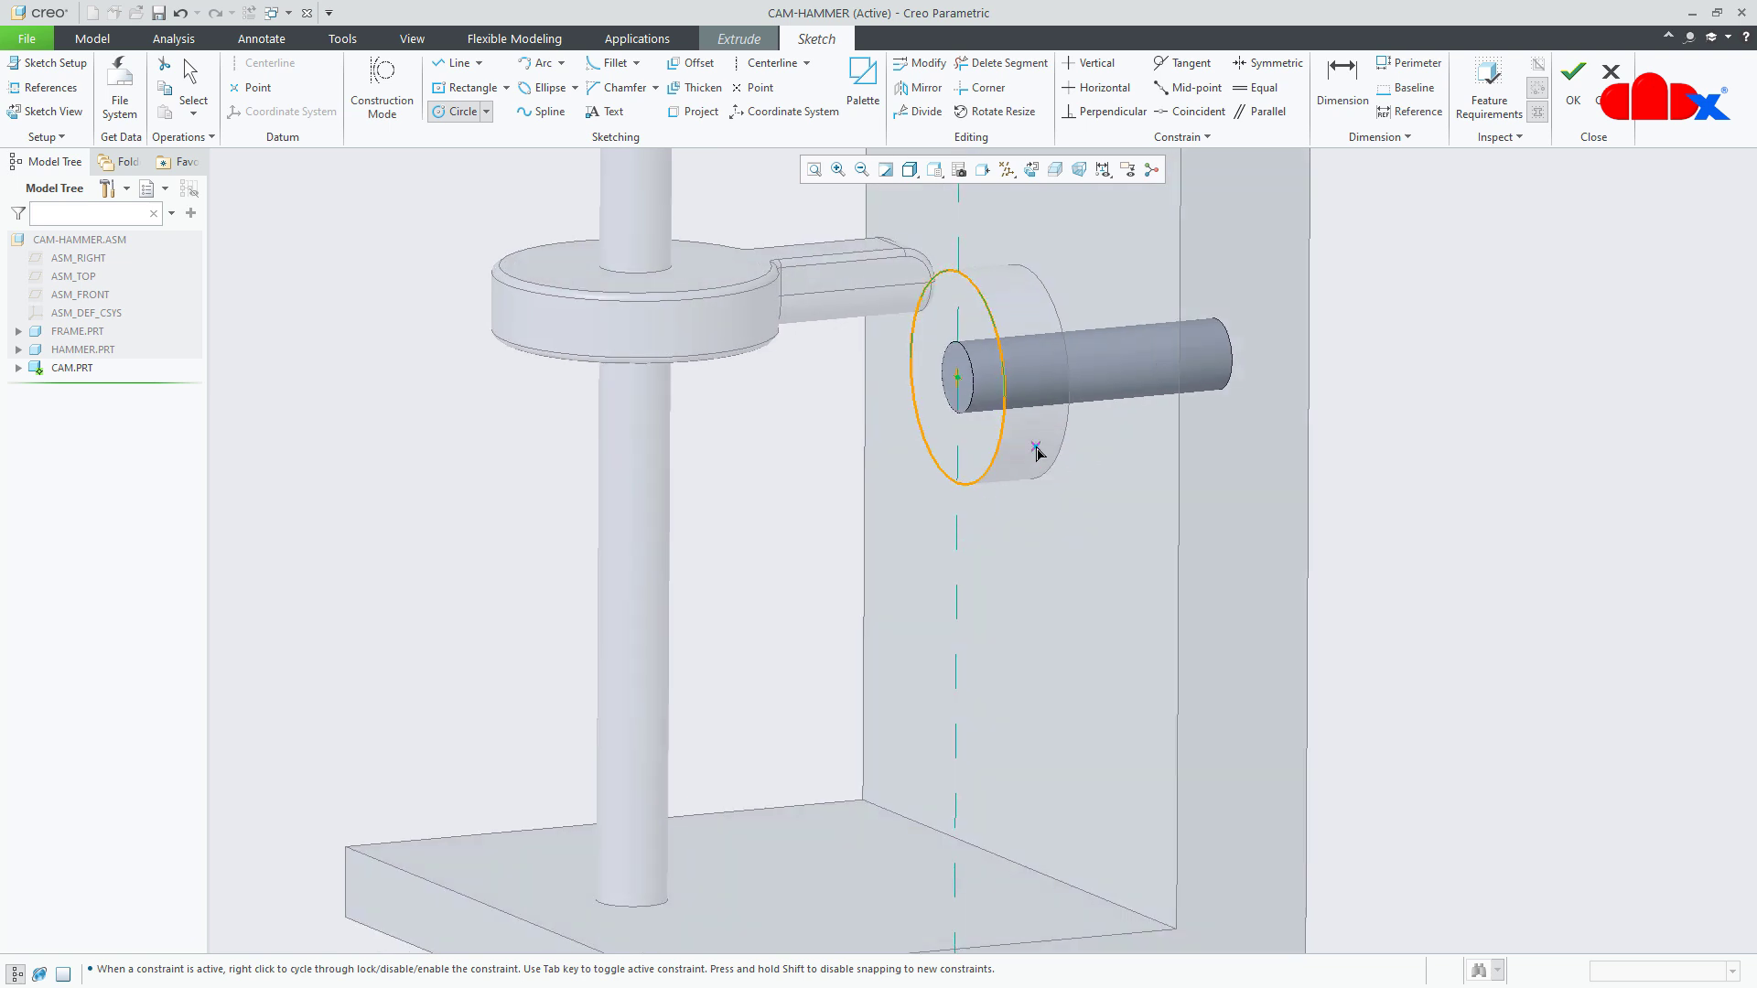
pyautogui.middleClick(1037, 448)
pyautogui.click(1573, 84)
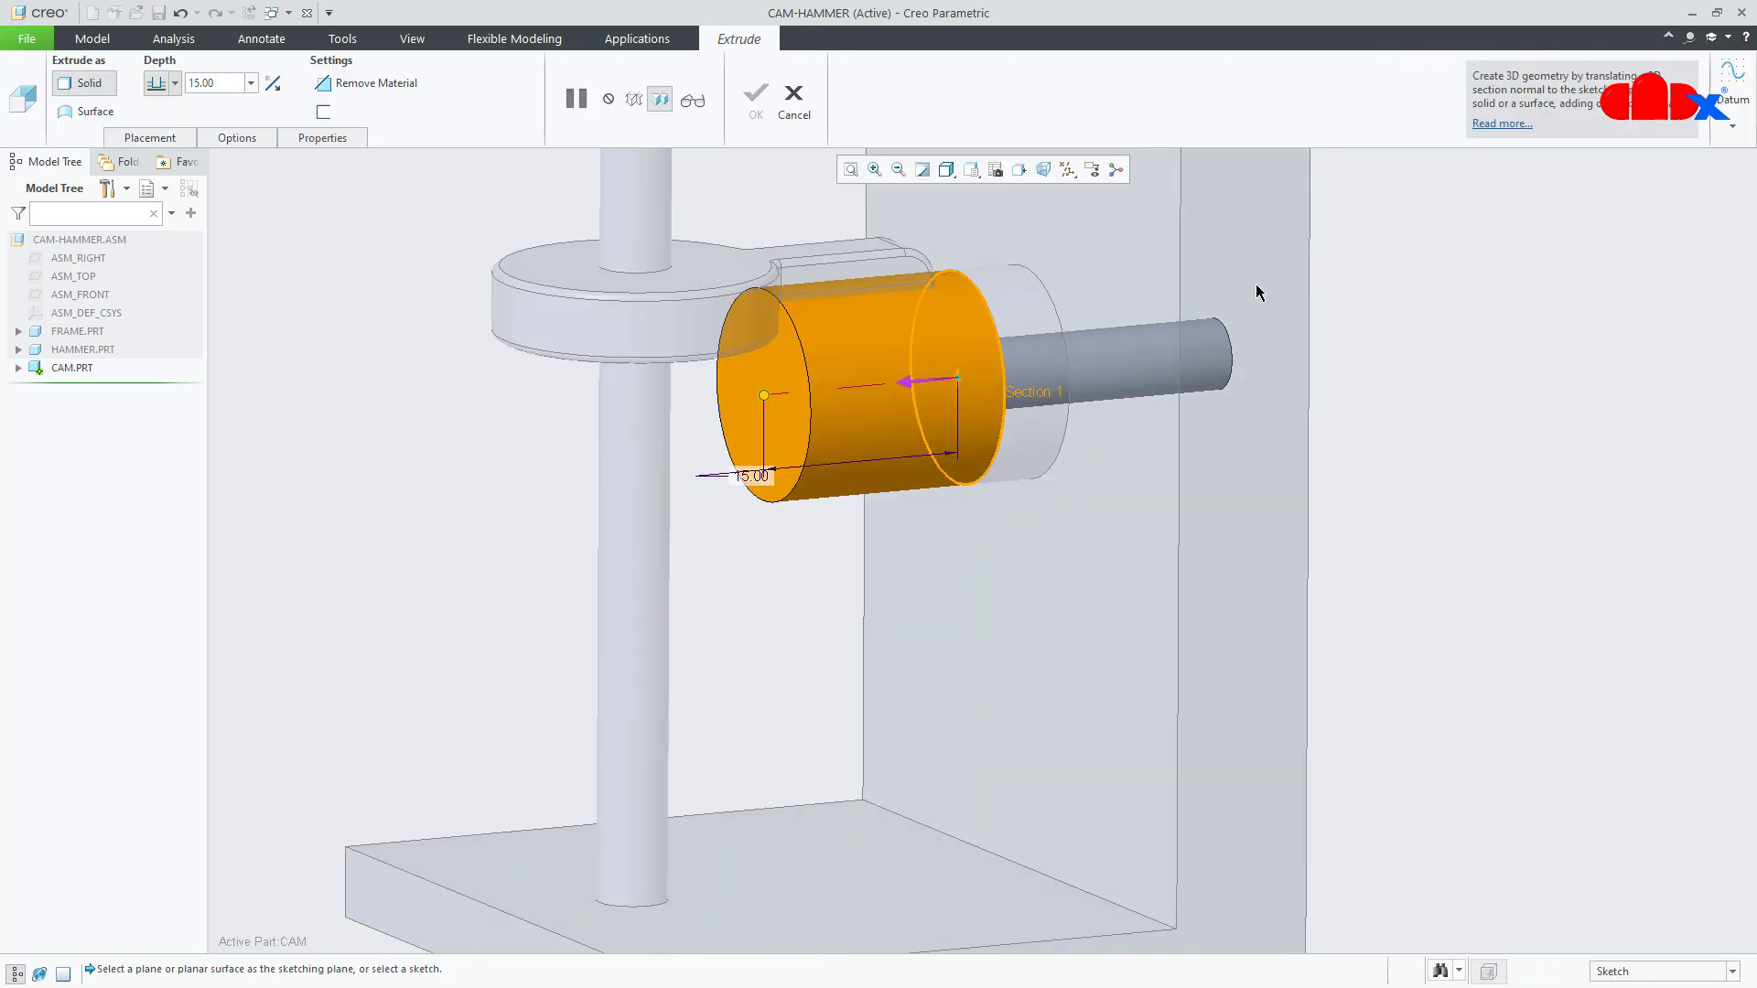
# - Extrude the larger circle 2.5 mm outward from the boss to form the cam's disc
pyautogui.moveTo(848, 400); pyautogui.dragTo(1009, 407)
pyautogui.moveTo(1081, 468); pyautogui.dragTo(1049, 471, button='middle')
pyautogui.doubleClick(996, 466)
pyautogui.write('2.5')
pyautogui.press('Return')
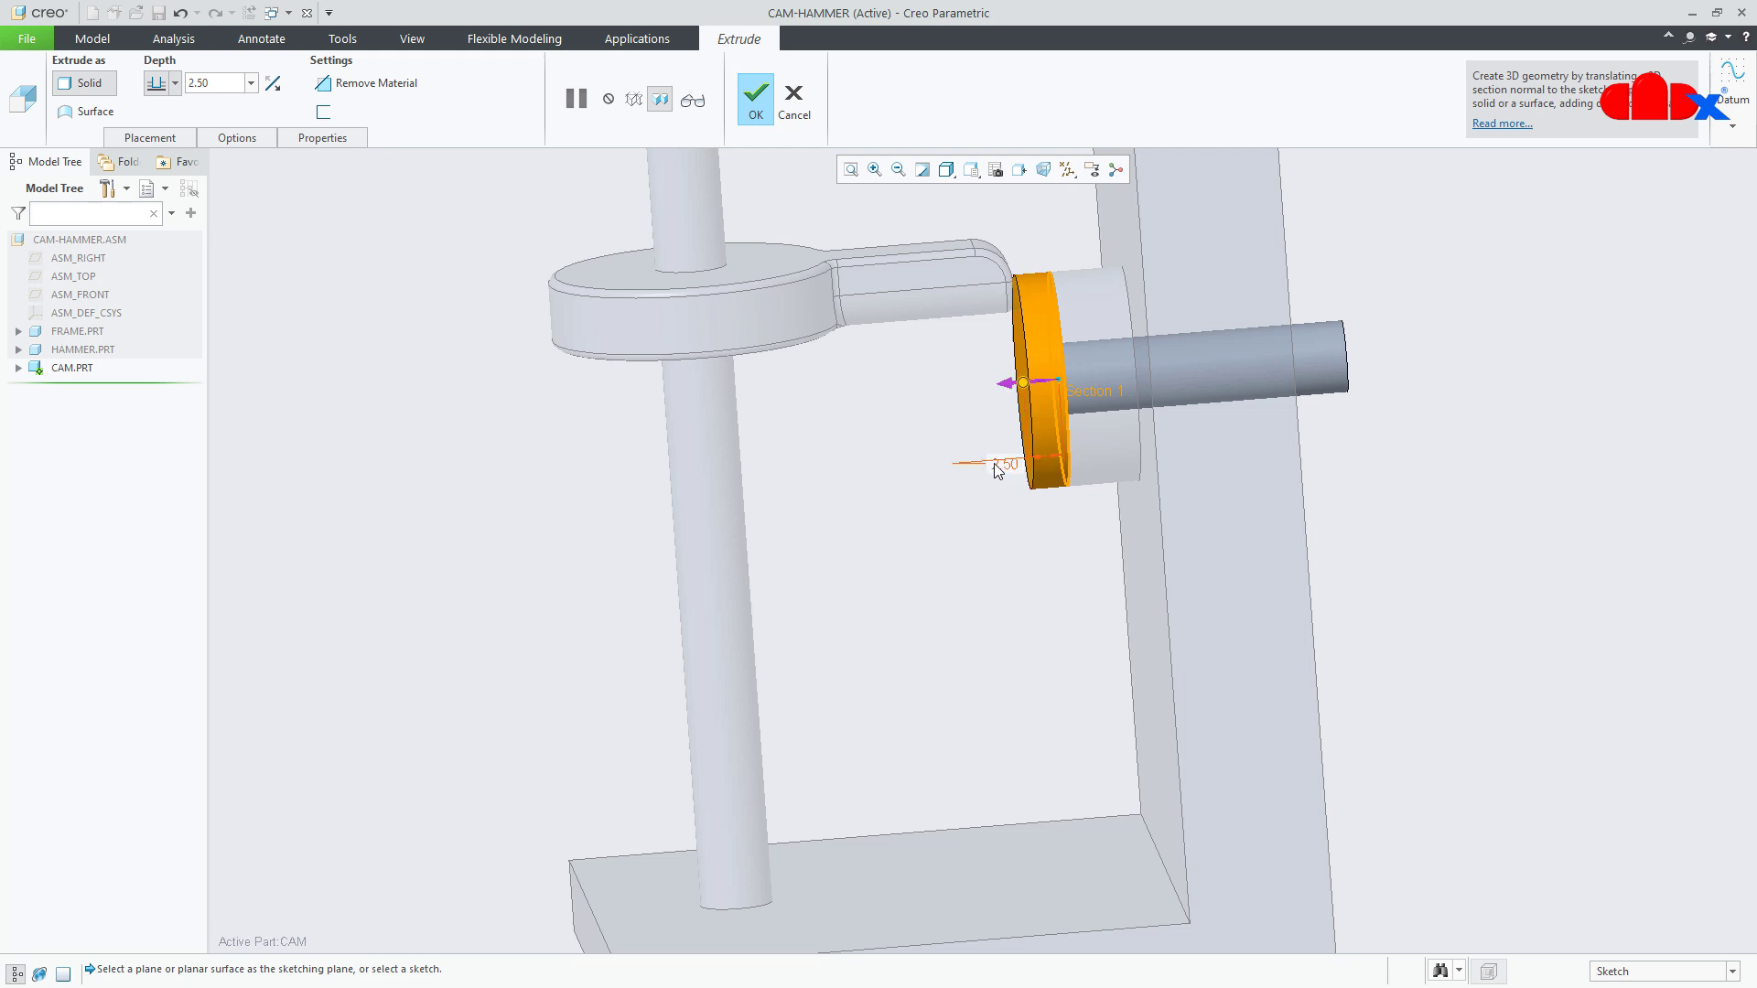
pyautogui.moveTo(997, 469); pyautogui.dragTo(956, 462, button='middle')
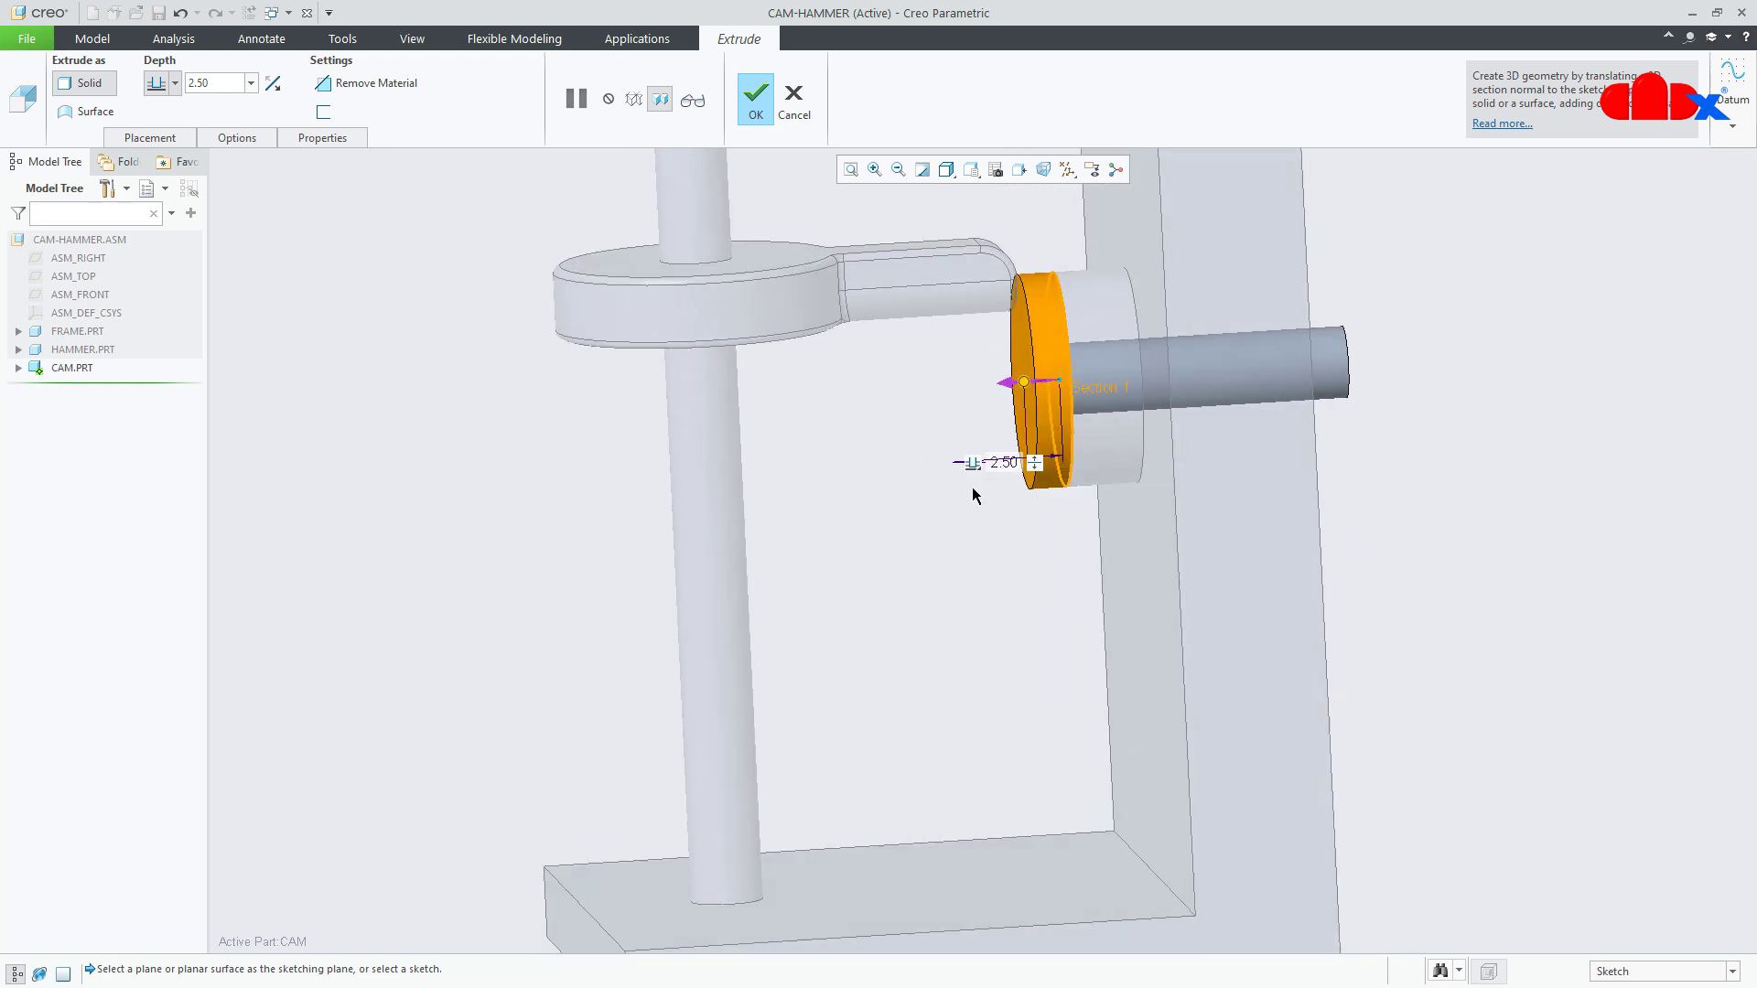
pyautogui.click(743, 101)
# - Review the finished shaft and disc of the cam and reactivate the top-level CAM-HAMMER assembly
pyautogui.click(1429, 600)
pyautogui.moveTo(1154, 518); pyautogui.dragTo(1161, 519, button='middle')
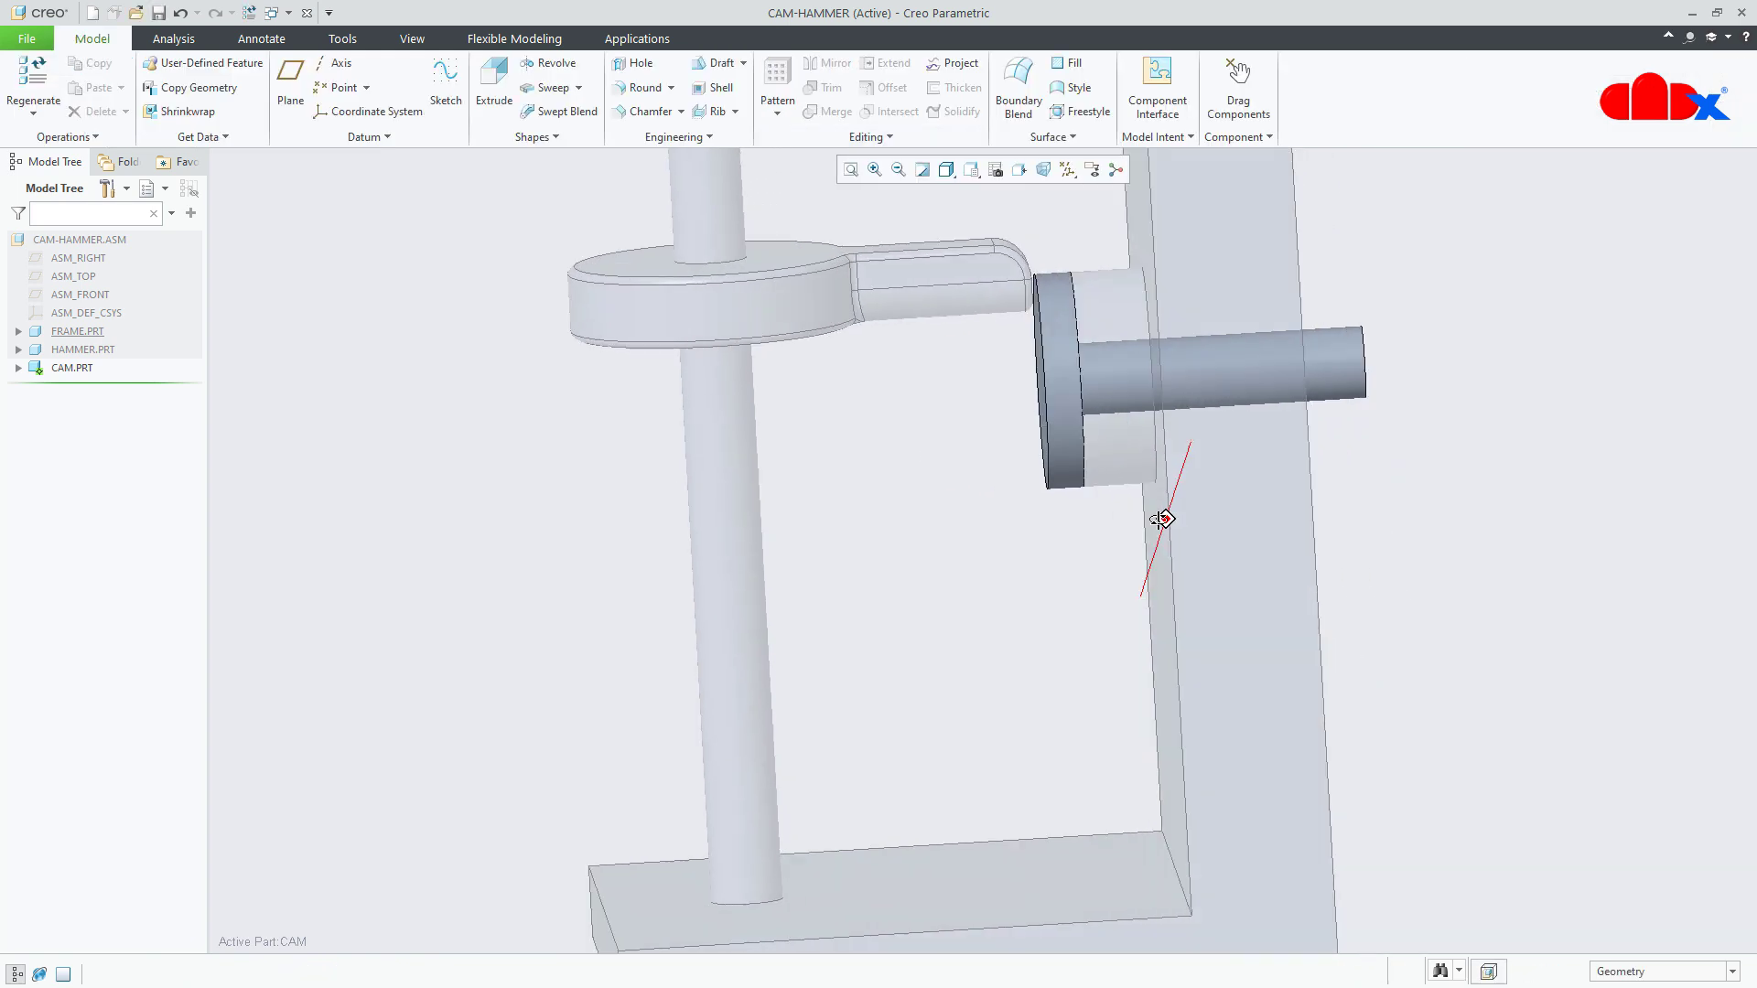
pyautogui.scroll(3, 1417, 567)
pyautogui.moveTo(1422, 576); pyautogui.dragTo(1443, 585, button='middle')
pyautogui.scroll(3, 1427, 576)
pyautogui.moveTo(1128, 567); pyautogui.dragTo(1159, 550, button='middle')
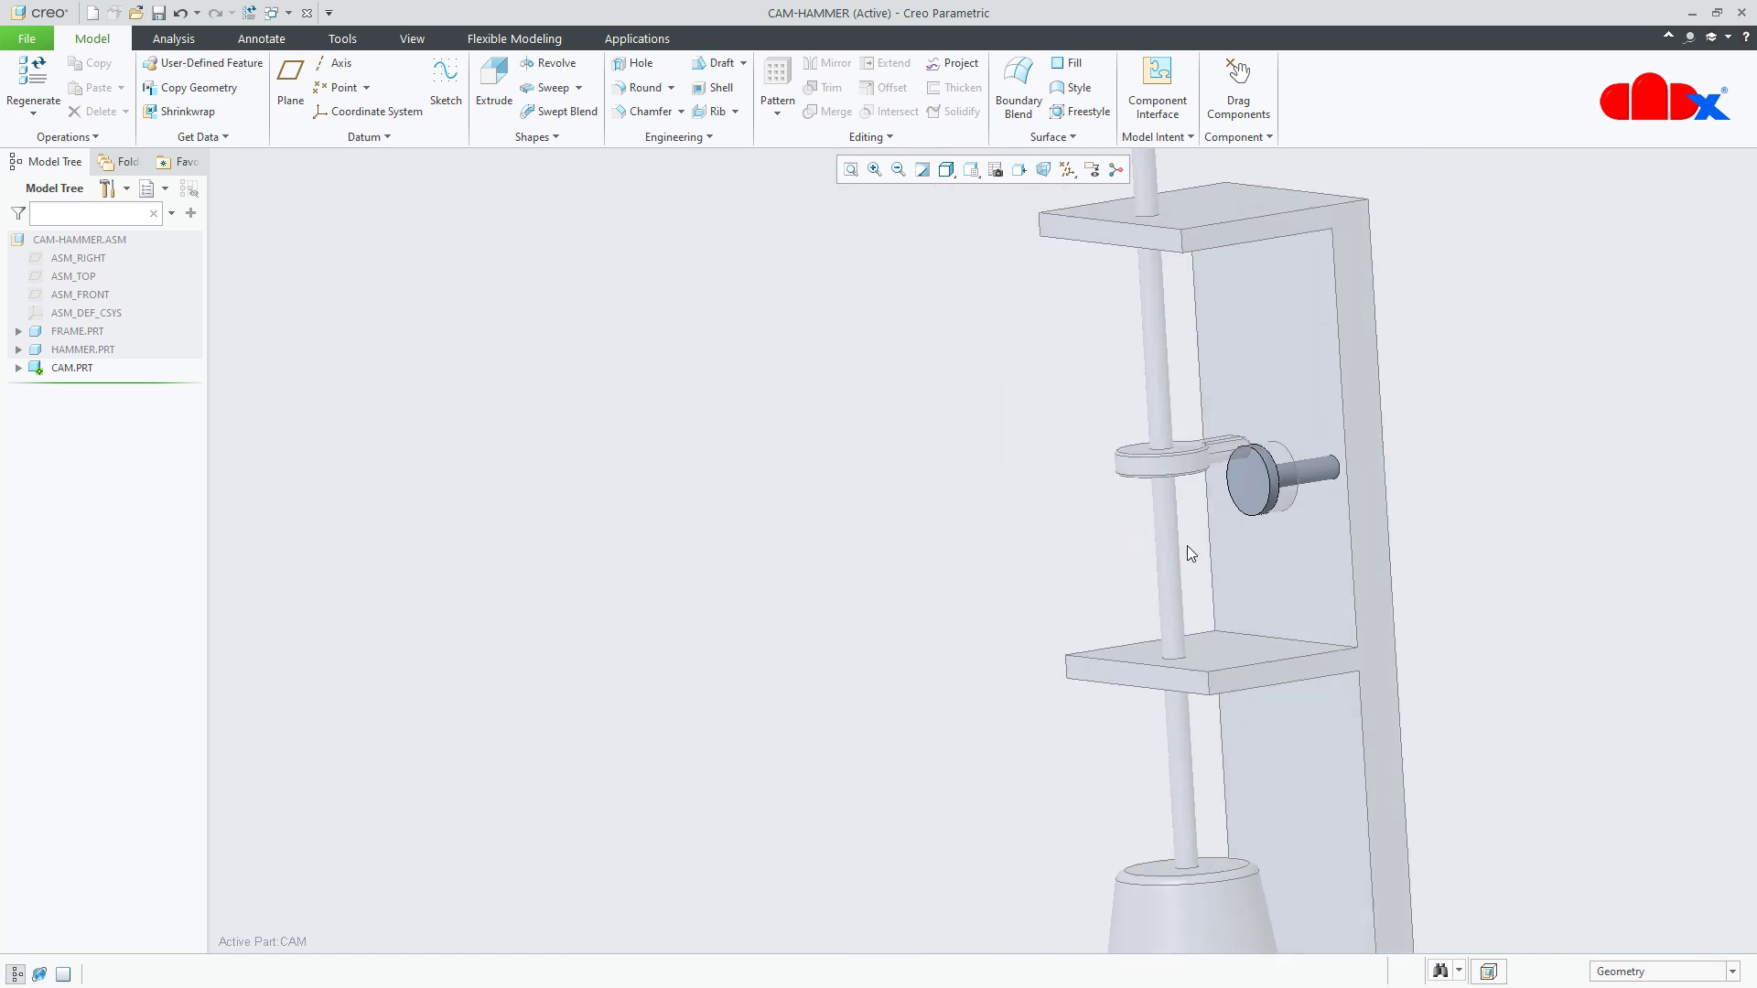
pyautogui.scroll(2, 803, 581)
pyautogui.scroll(-1, 1316, 534)
pyautogui.moveTo(1263, 518); pyautogui.dragTo(1268, 528, button='middle')
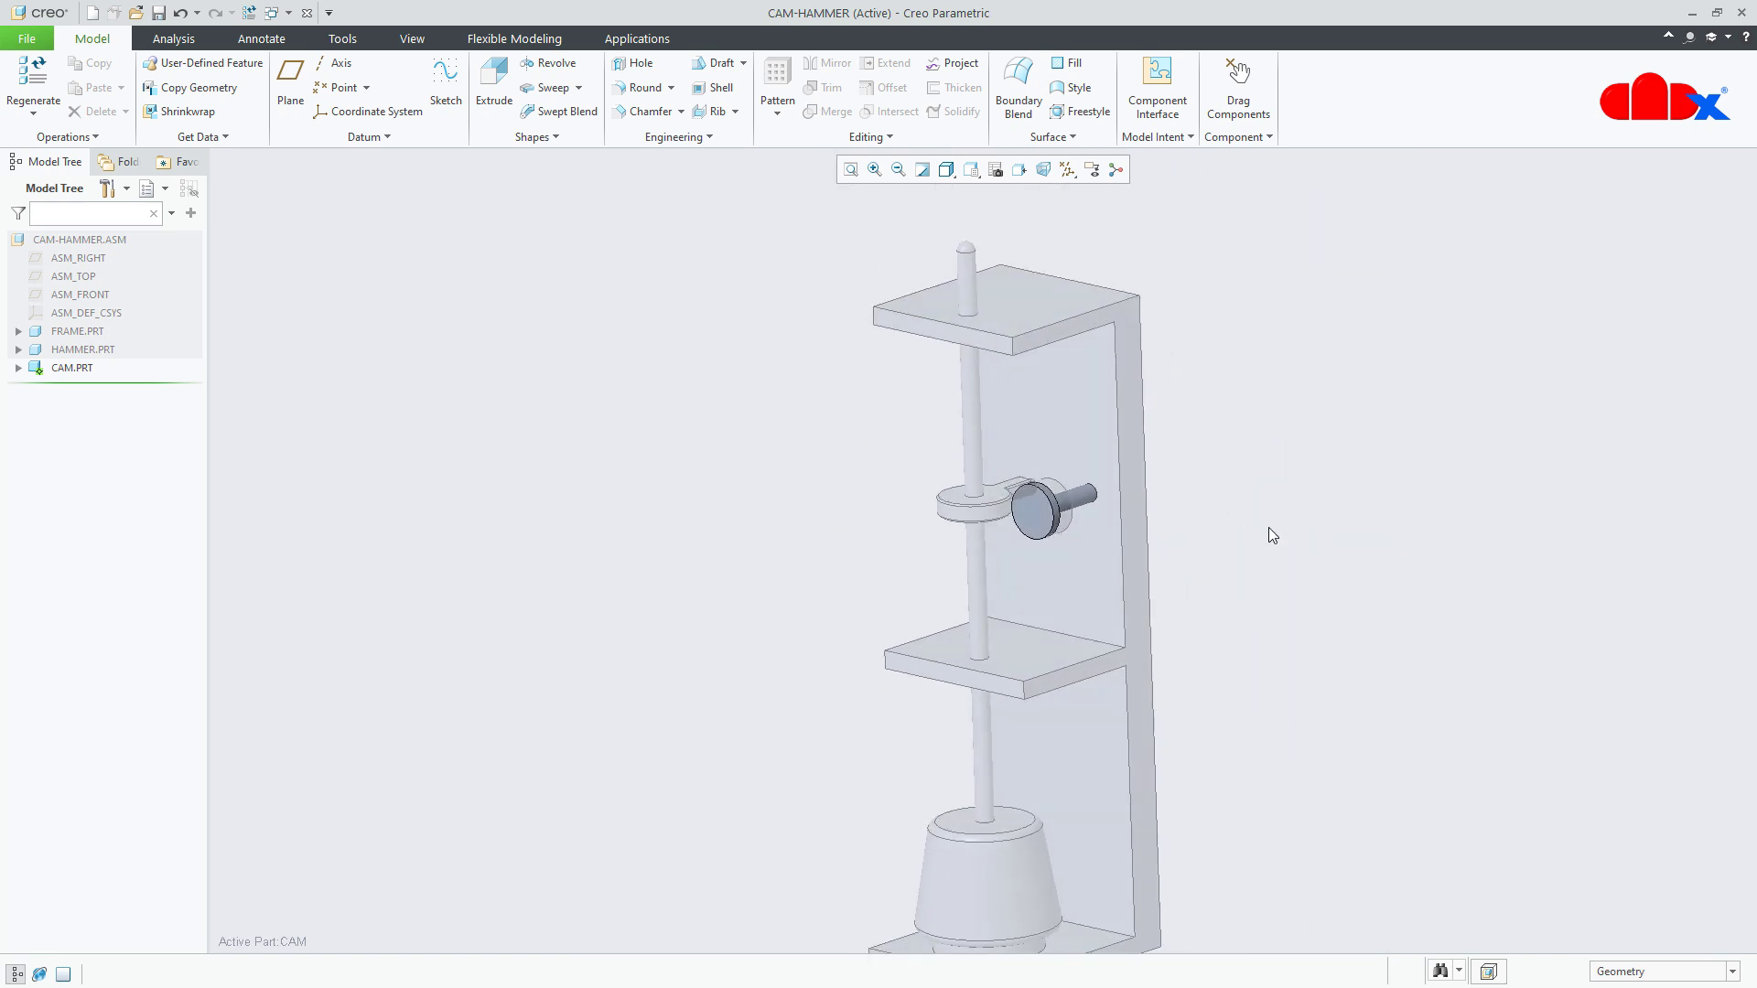
pyautogui.hotkey('ctrl', 'a')
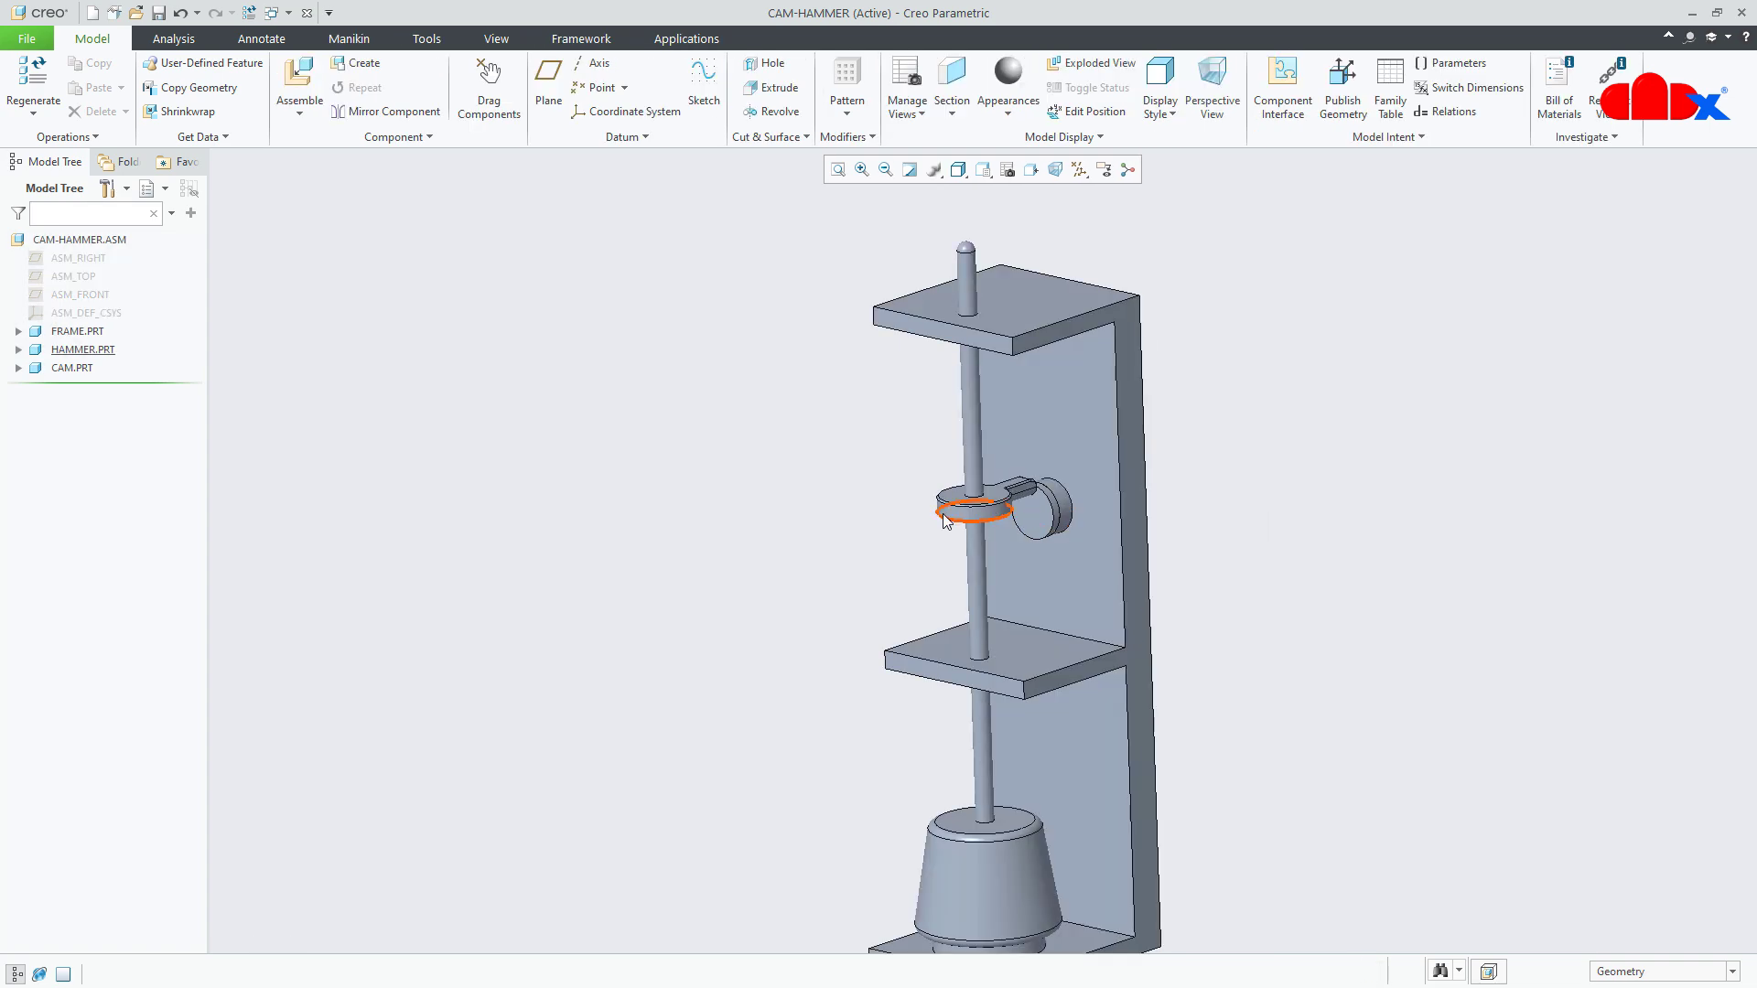
# - In the hammer part, set the collar's height dimension to 140 mm, regenerate, and return to the top-level assembly
pyautogui.scroll(-3, 1005, 514)
pyautogui.moveTo(1174, 545); pyautogui.dragTo(1093, 503, button='middle')
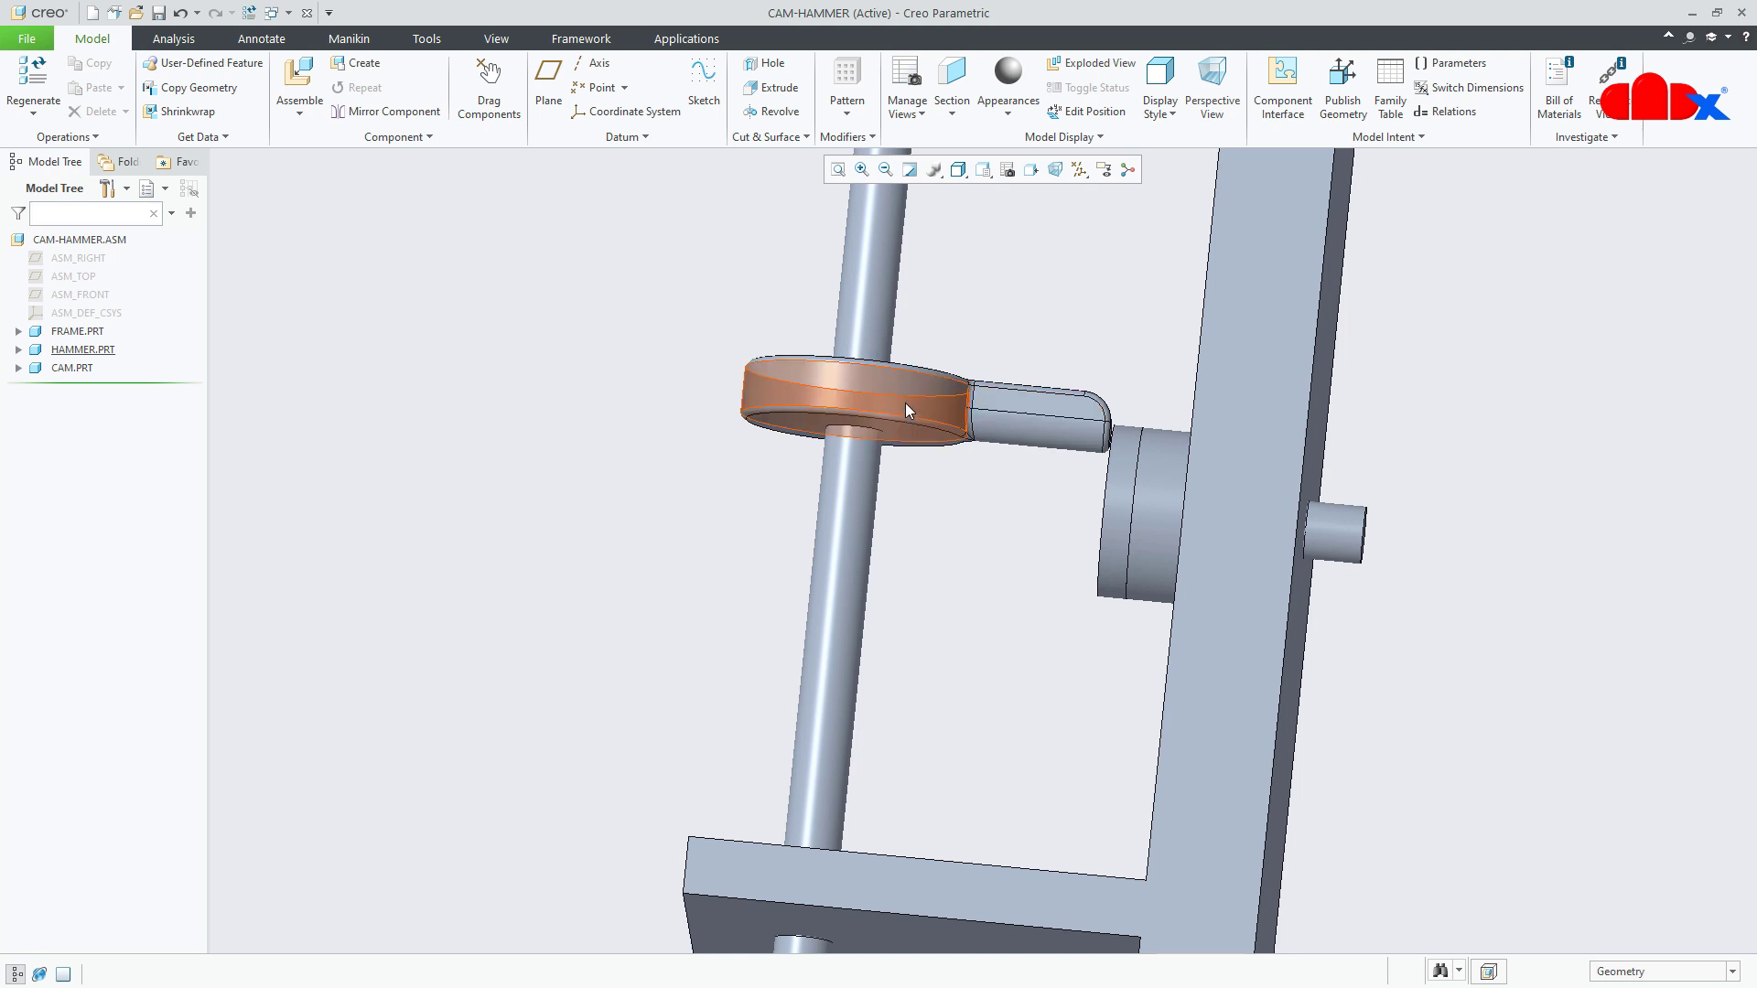
pyautogui.moveTo(928, 353); pyautogui.dragTo(372, 437, button='middle')
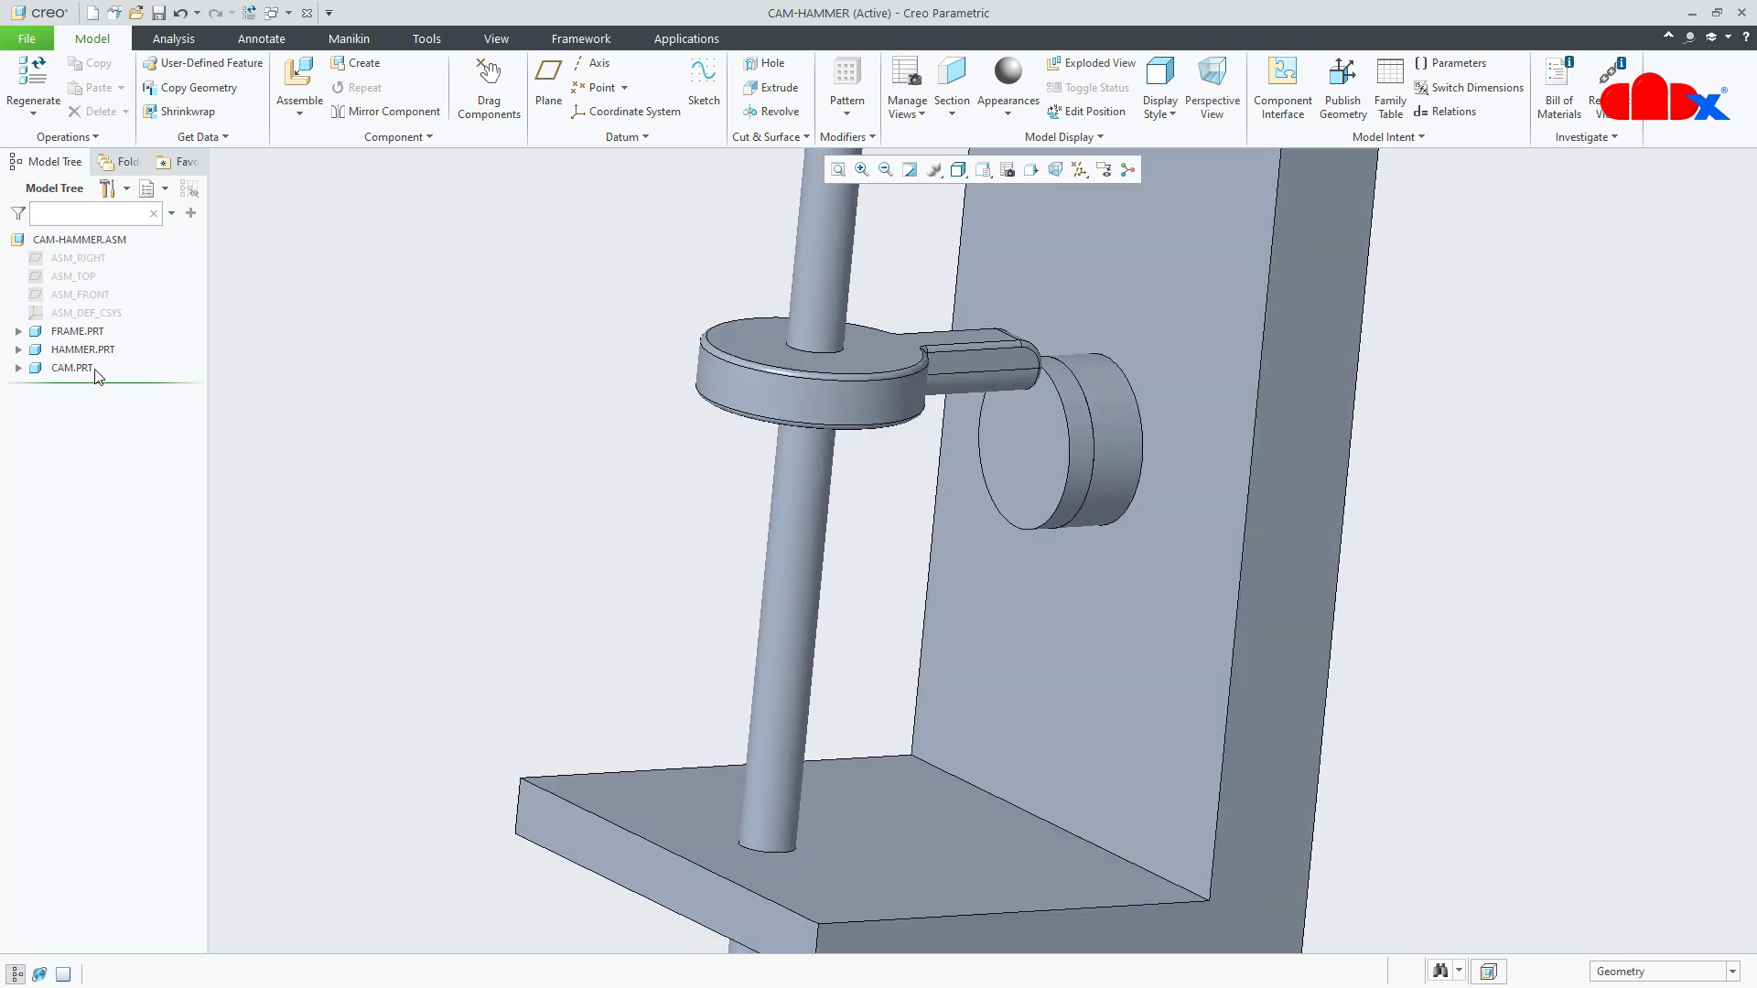
pyautogui.click(75, 349)
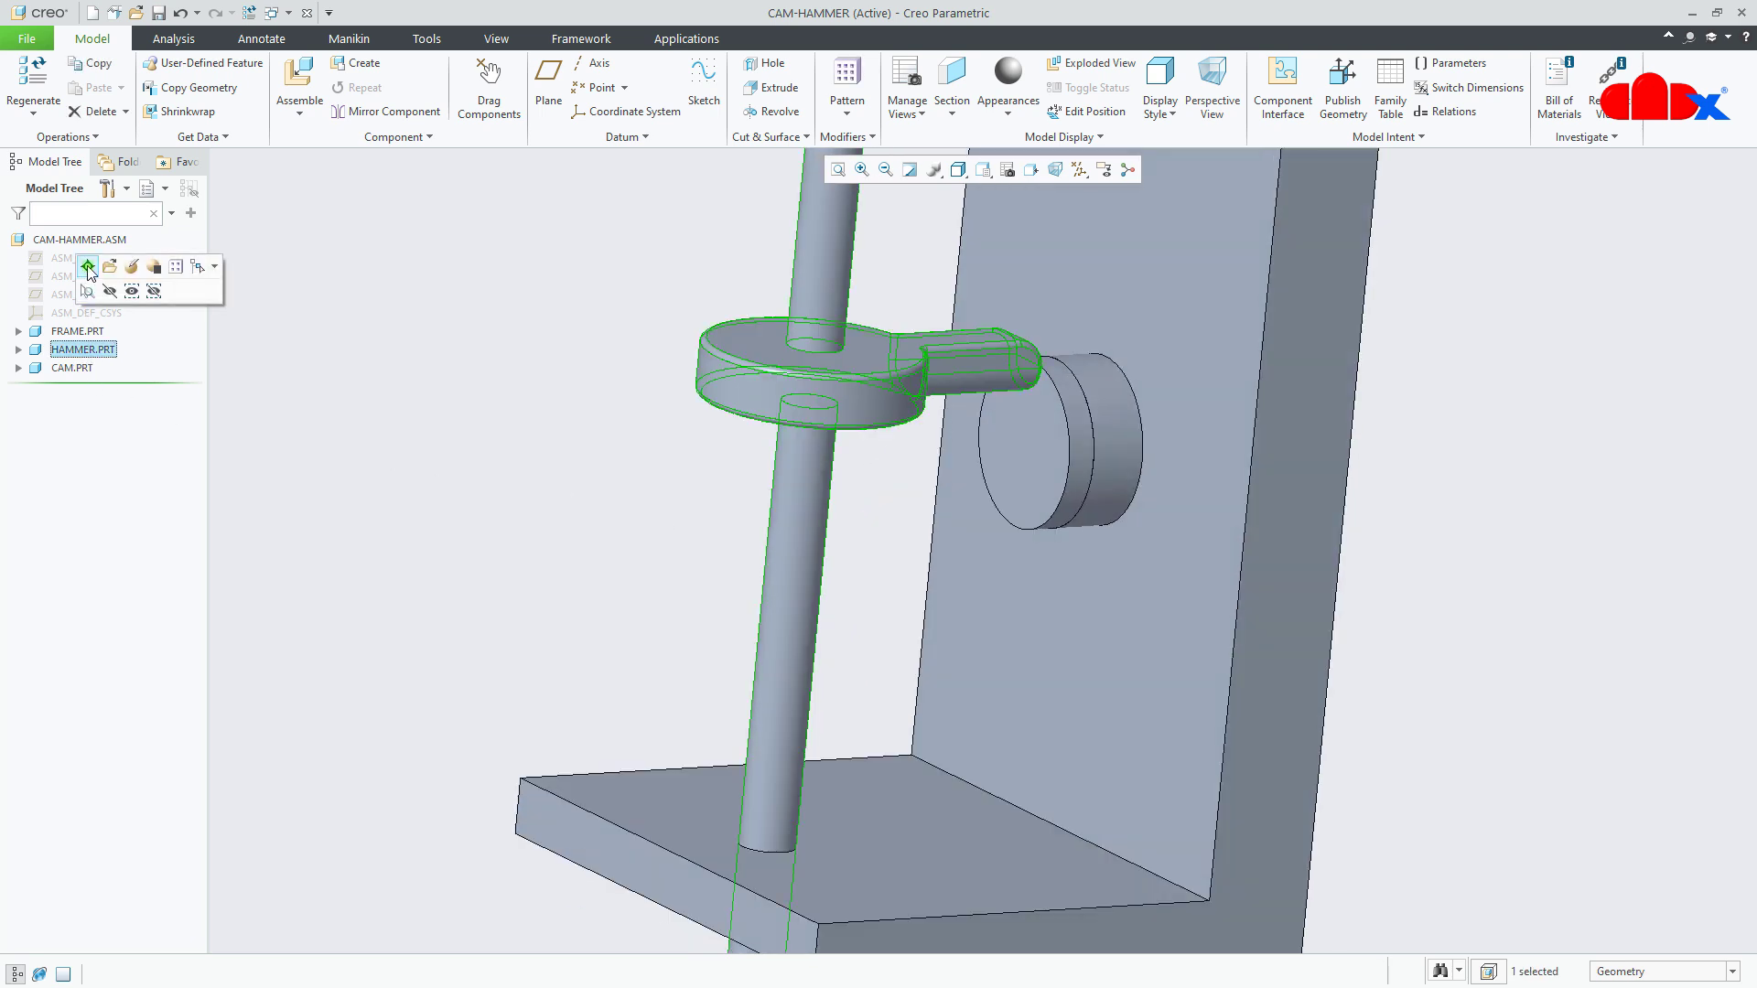
pyautogui.click(80, 262)
pyautogui.doubleClick(756, 390)
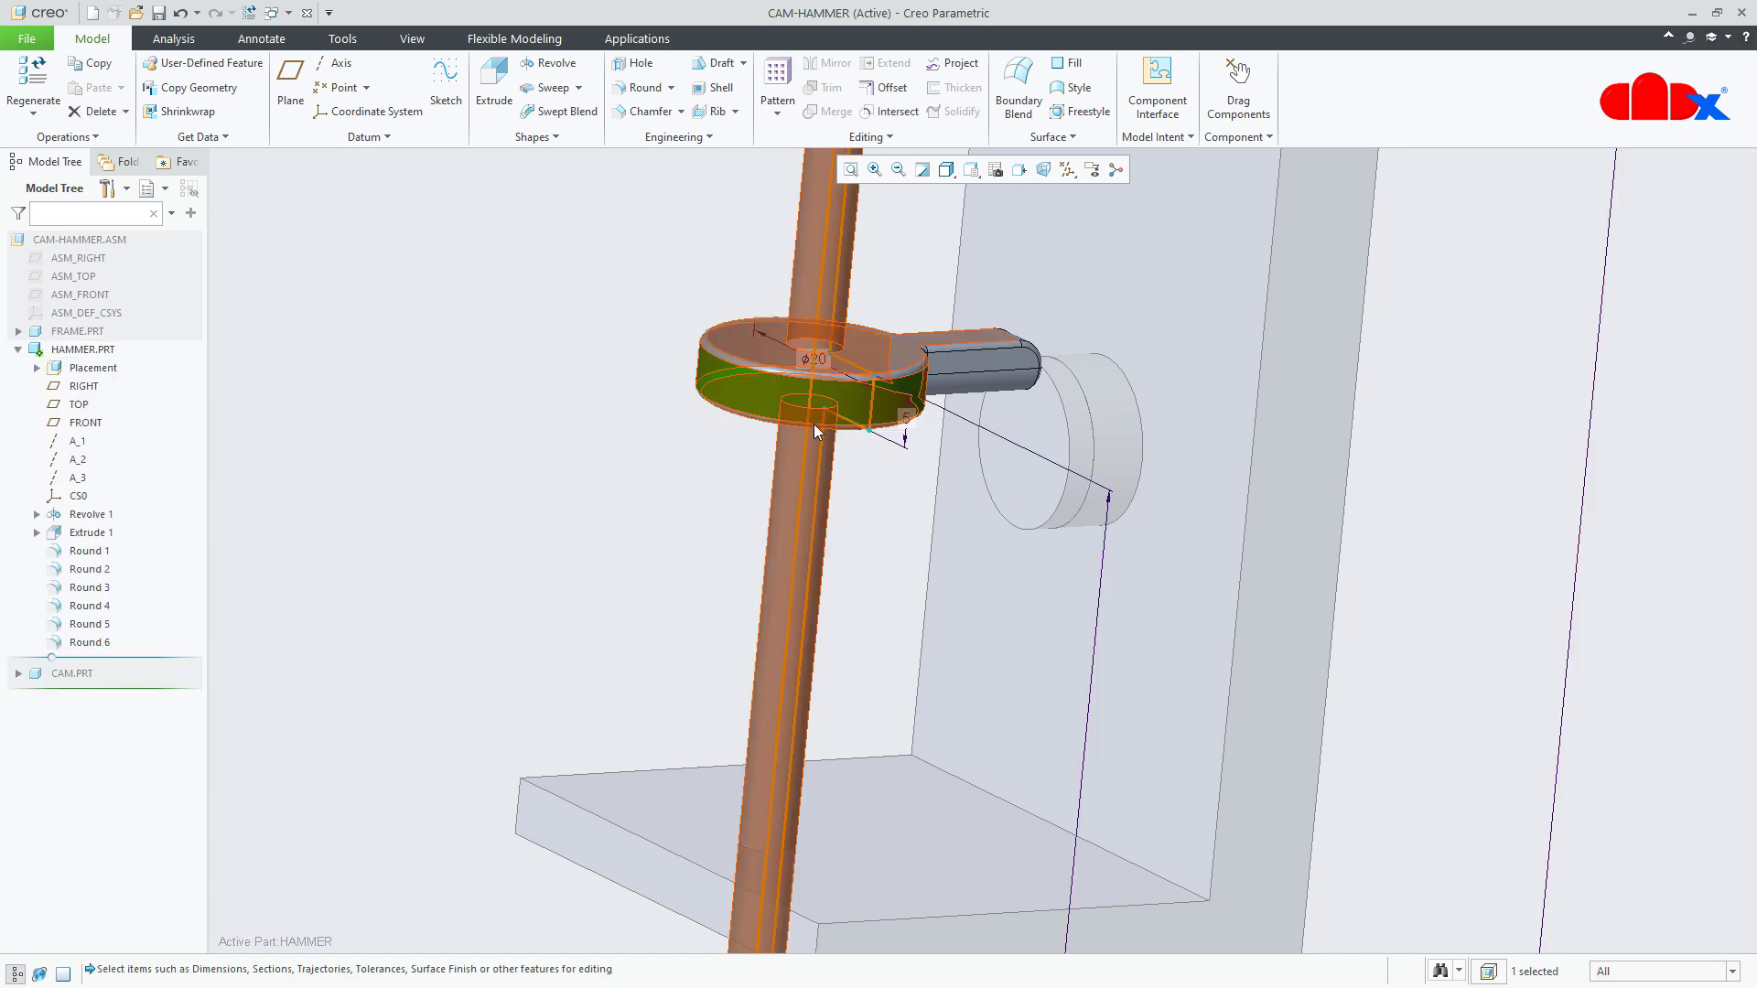
pyautogui.moveTo(780, 406); pyautogui.dragTo(860, 428, button='middle')
pyautogui.doubleClick(981, 823)
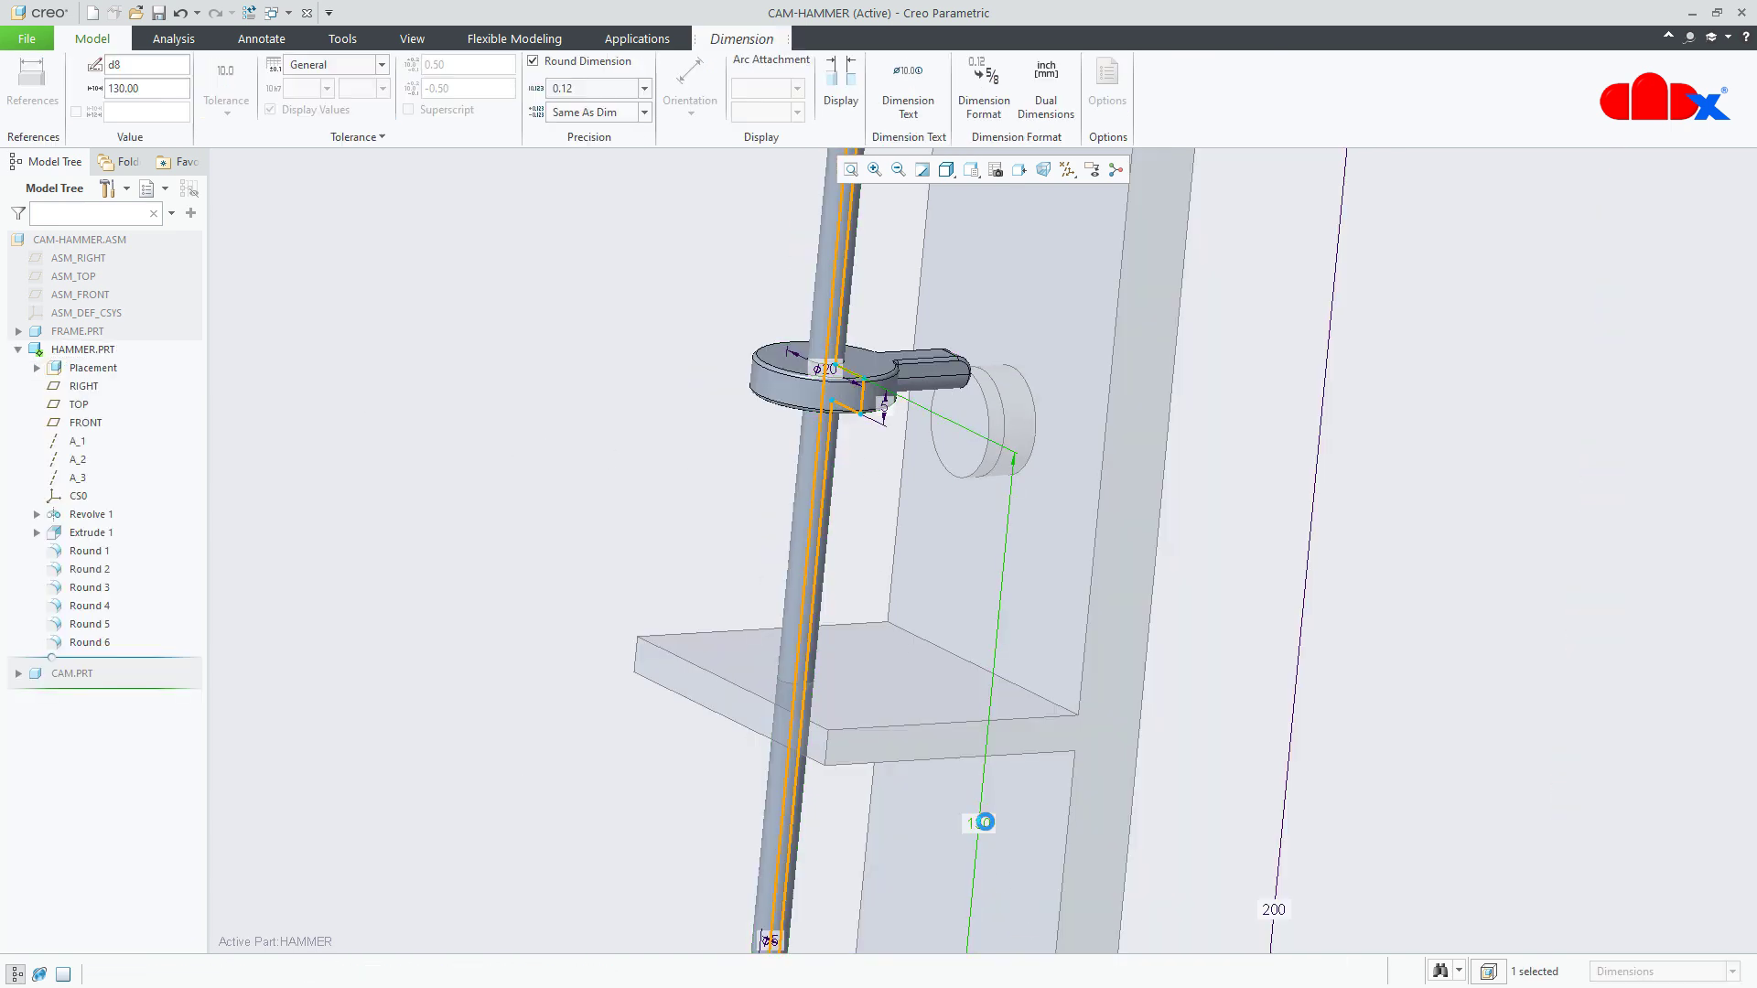
pyautogui.write('140')
pyautogui.press('Return')
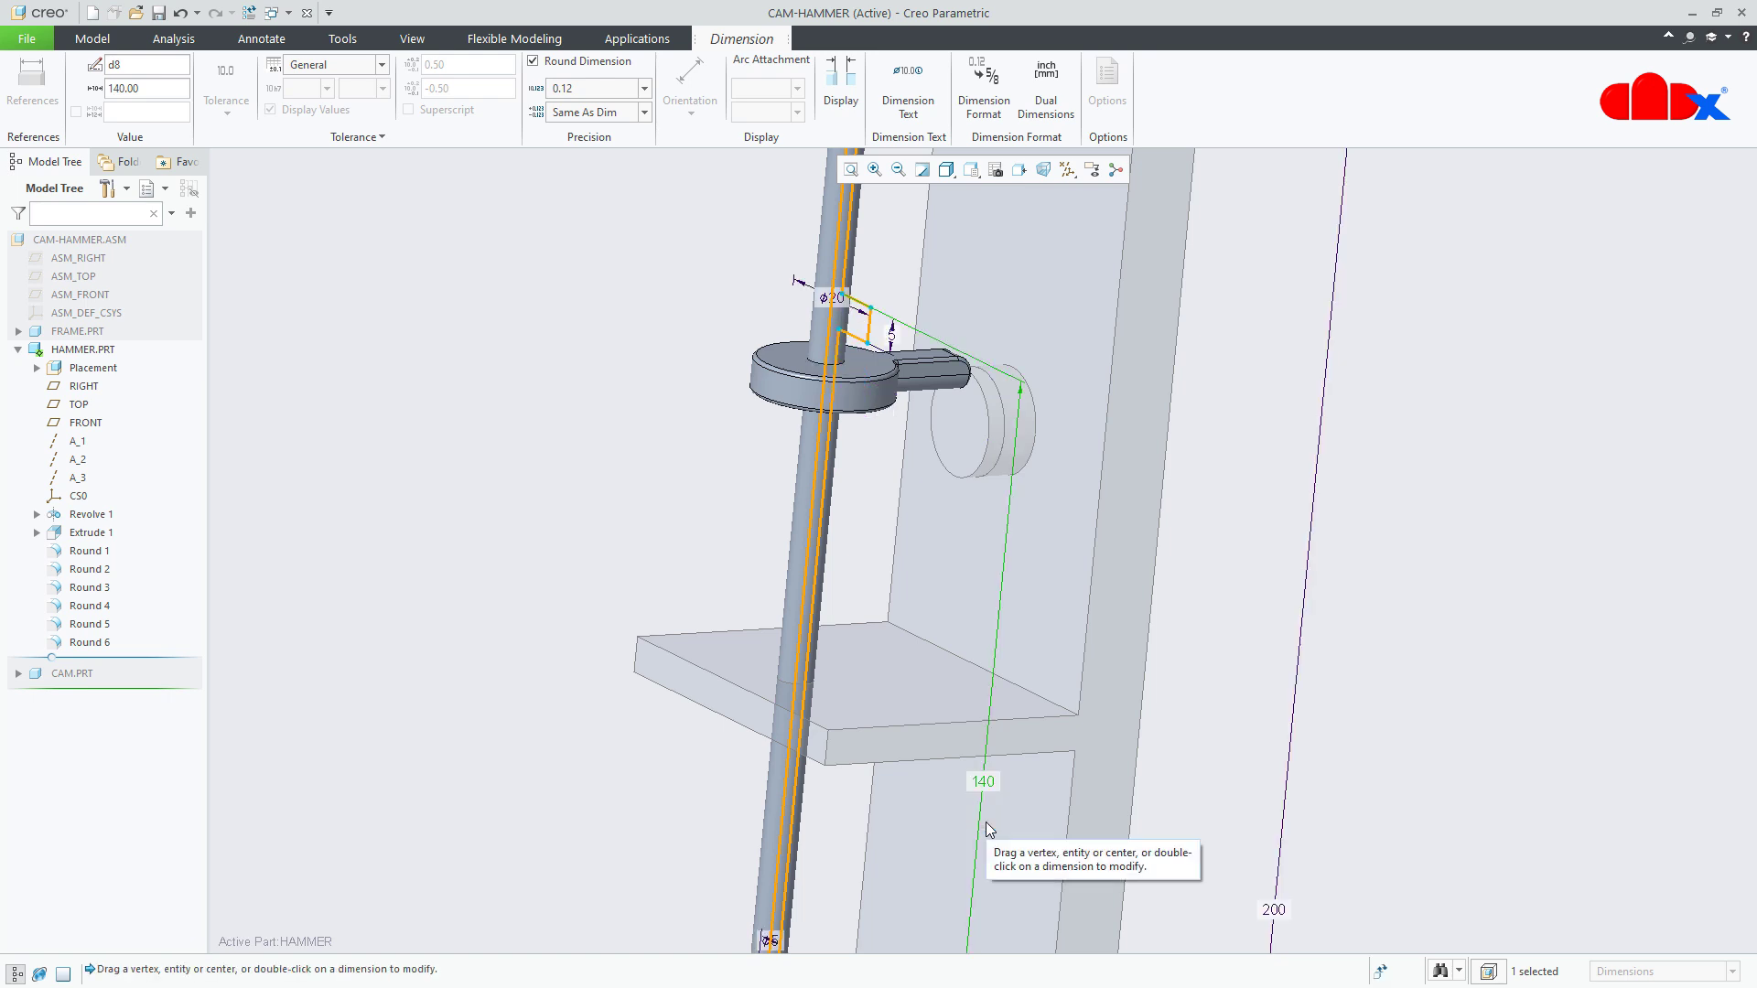
pyautogui.hotkey('ctrl', 'g')
pyautogui.middleClick(985, 822)
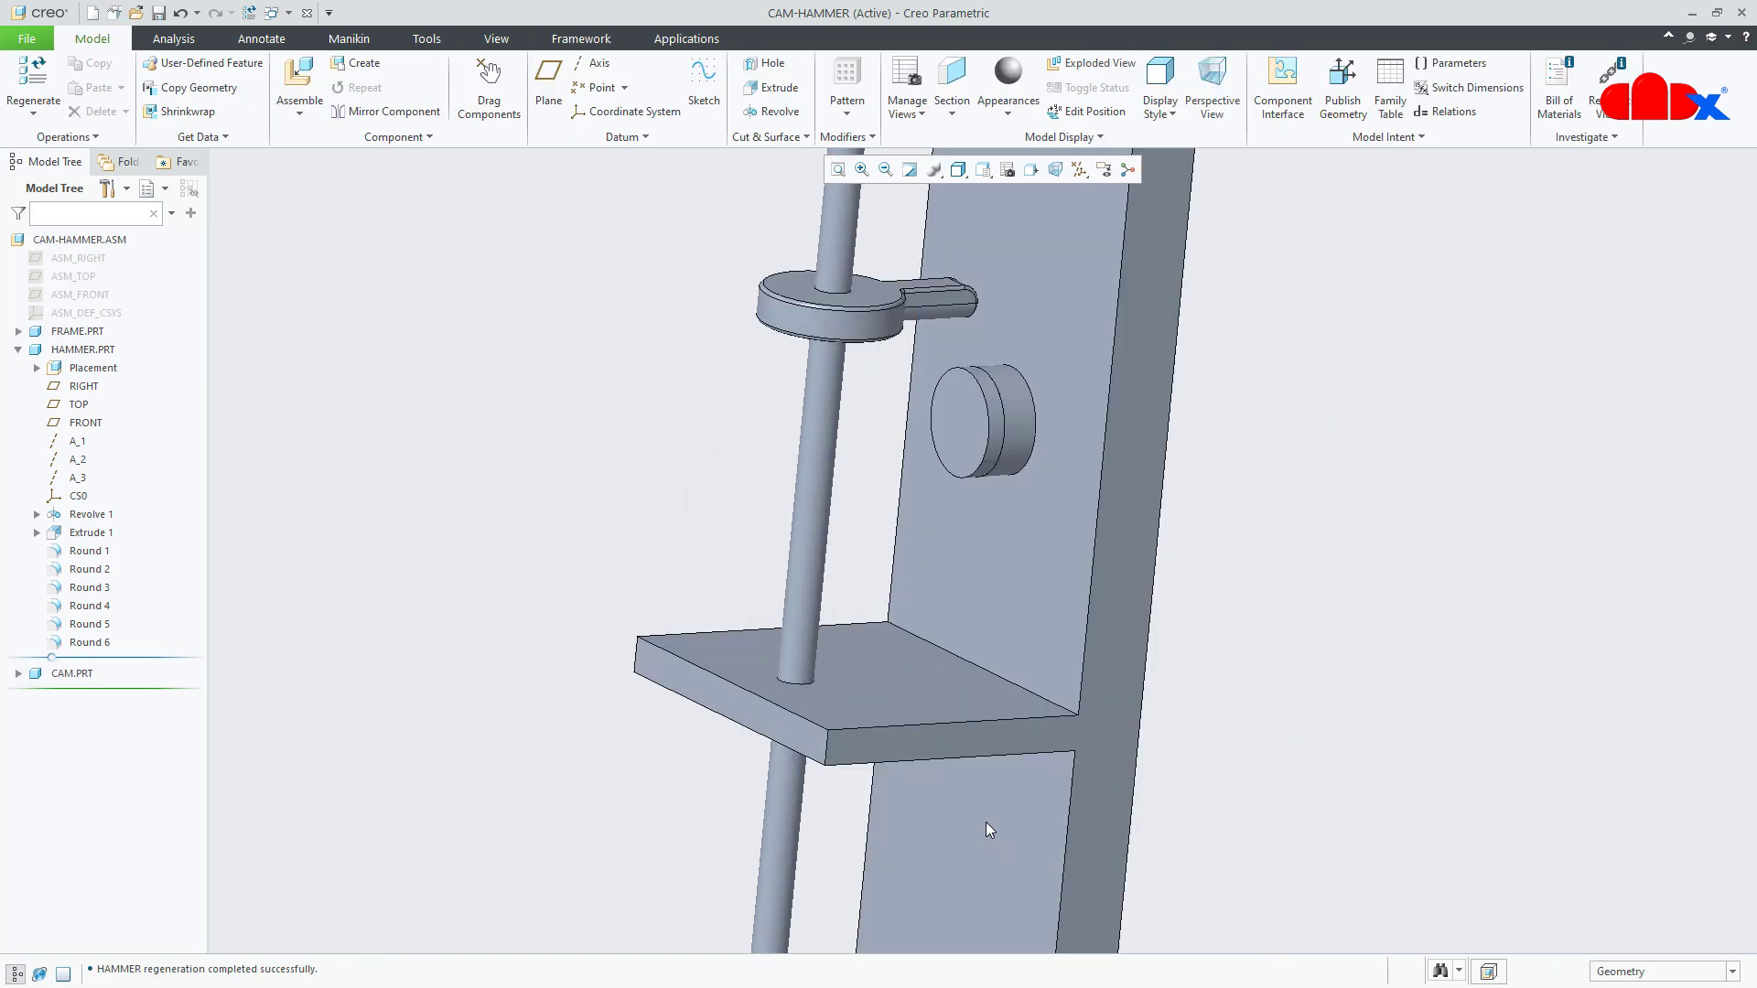
# - Activate the cam part and start an Extrude sketch on the disc's front face, viewed square to the sketch plane
pyautogui.moveTo(949, 646); pyautogui.dragTo(871, 590, button='middle')
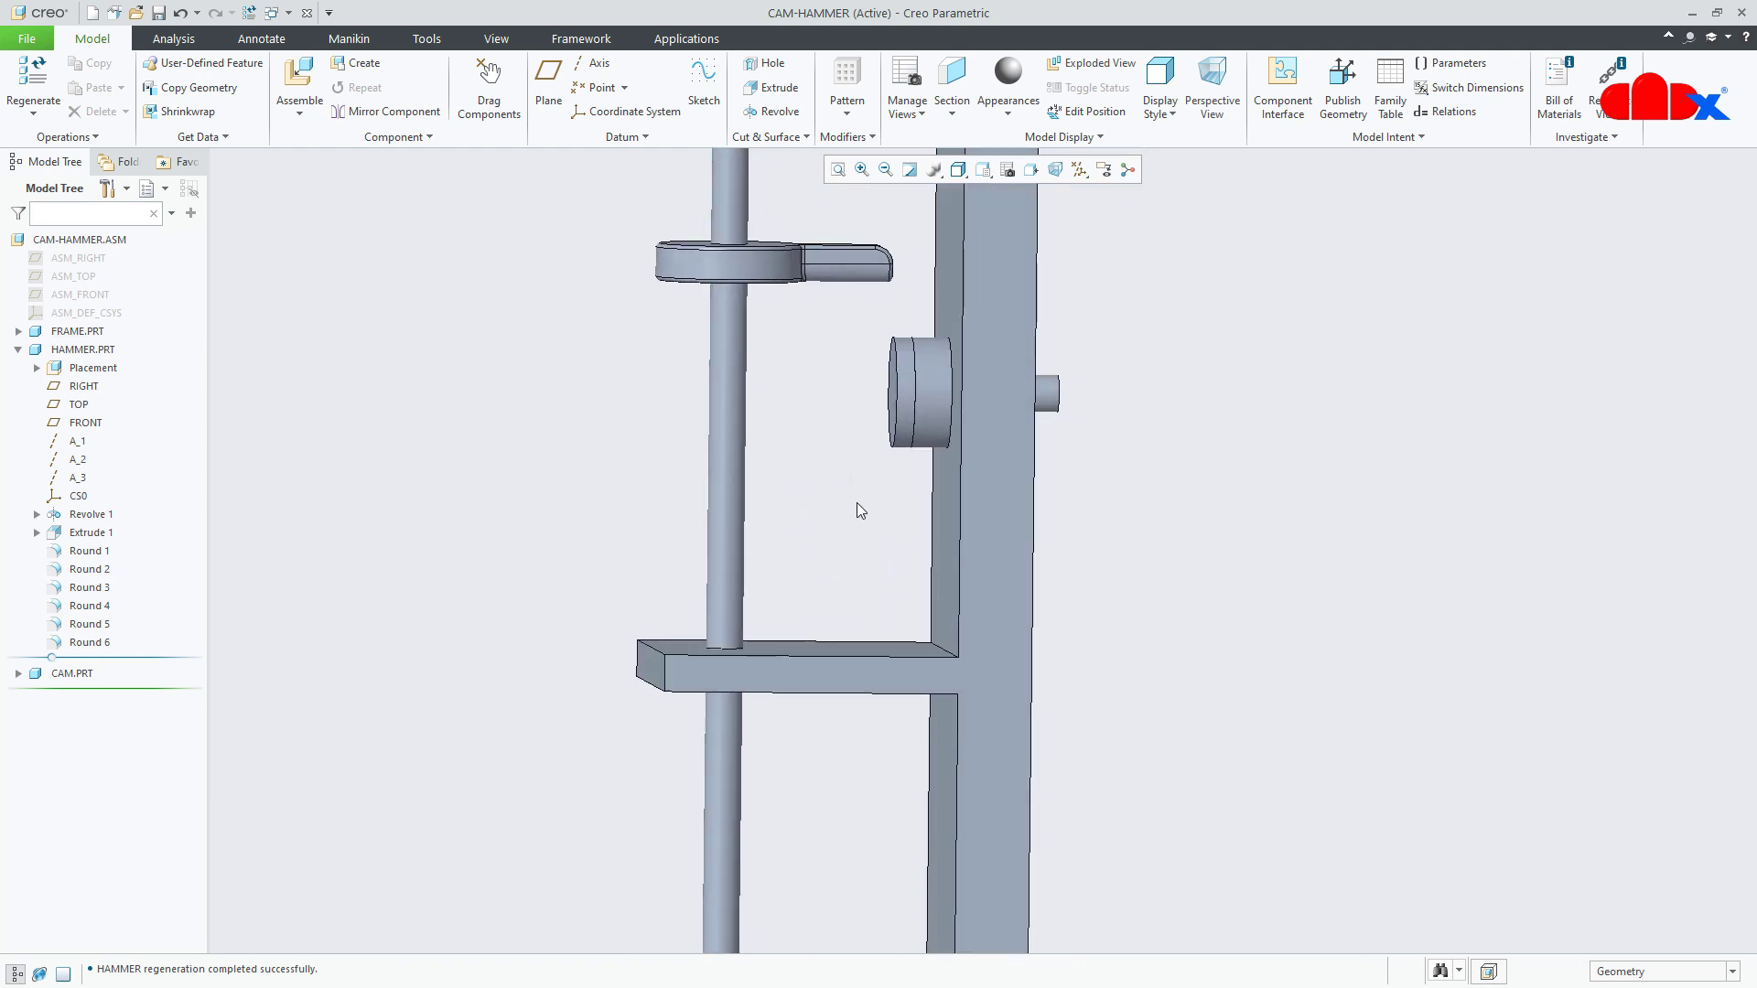
pyautogui.scroll(-2, 918, 395)
pyautogui.moveTo(918, 392)
pyautogui.mouseDown(button='middle')
pyautogui.moveTo(958, 382)
pyautogui.moveTo(941, 503)
pyautogui.moveTo(851, 534)
pyautogui.moveTo(919, 560)
pyautogui.mouseUp(button='middle')
pyautogui.scroll(2, 890, 578)
pyautogui.scroll(-3, 887, 371)
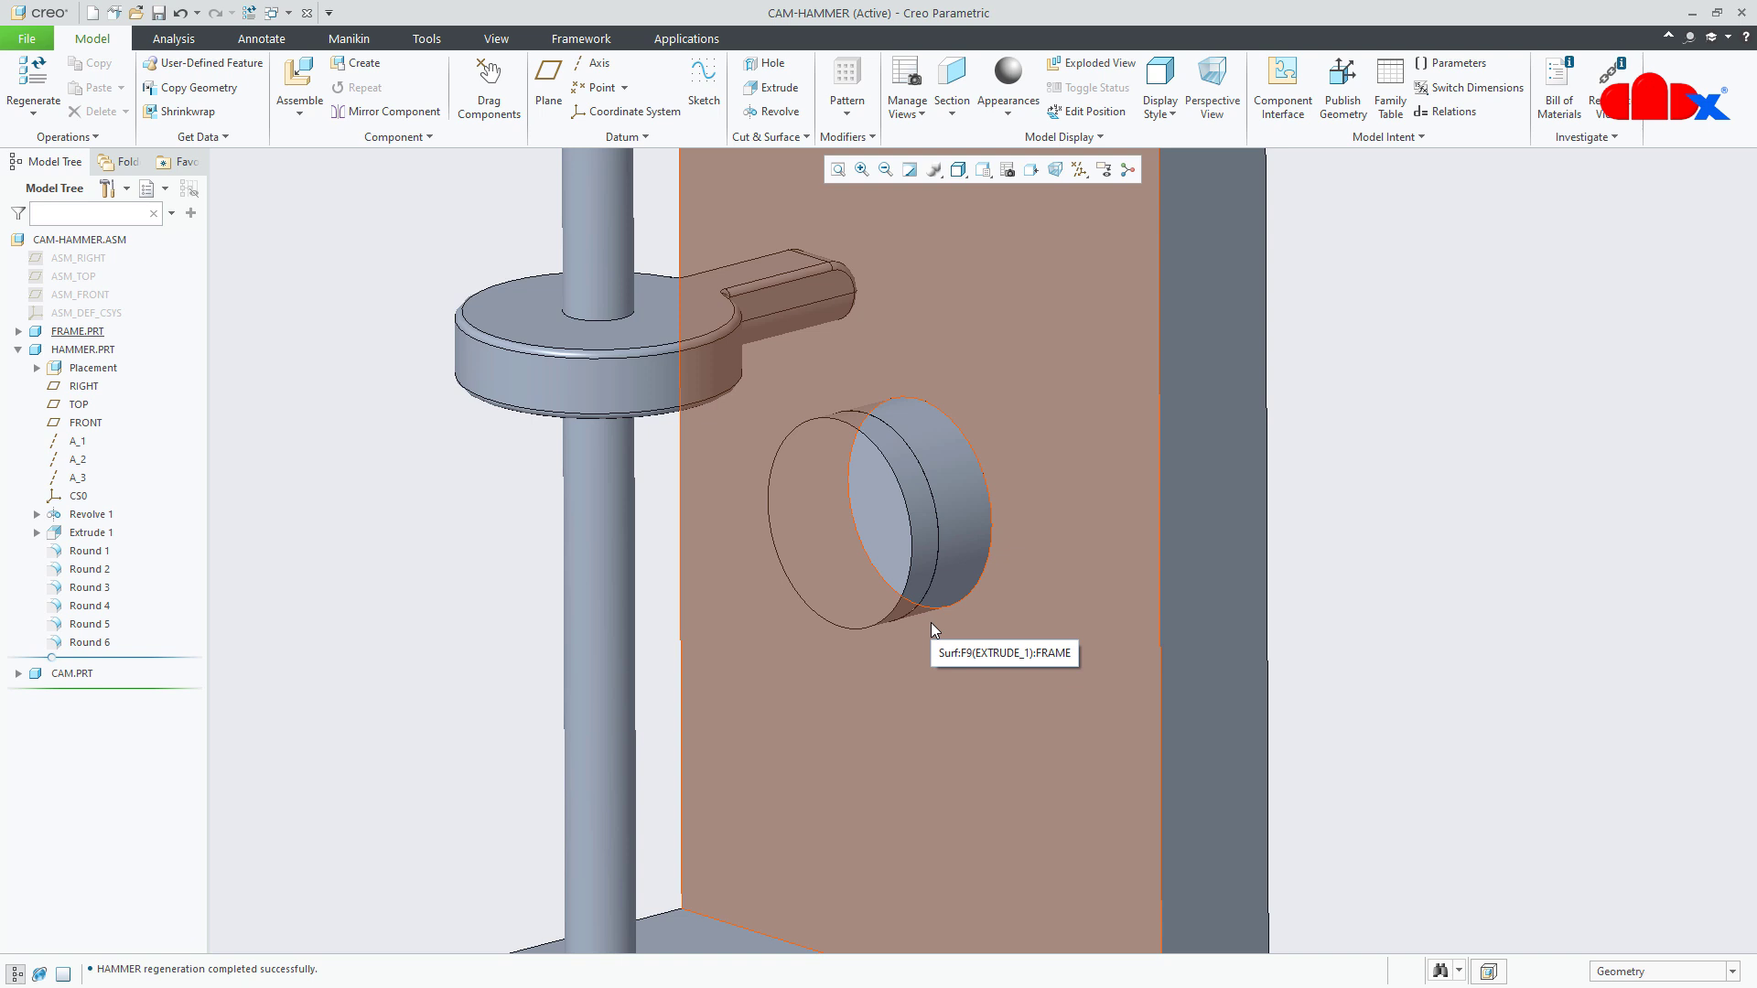
pyautogui.click(74, 674)
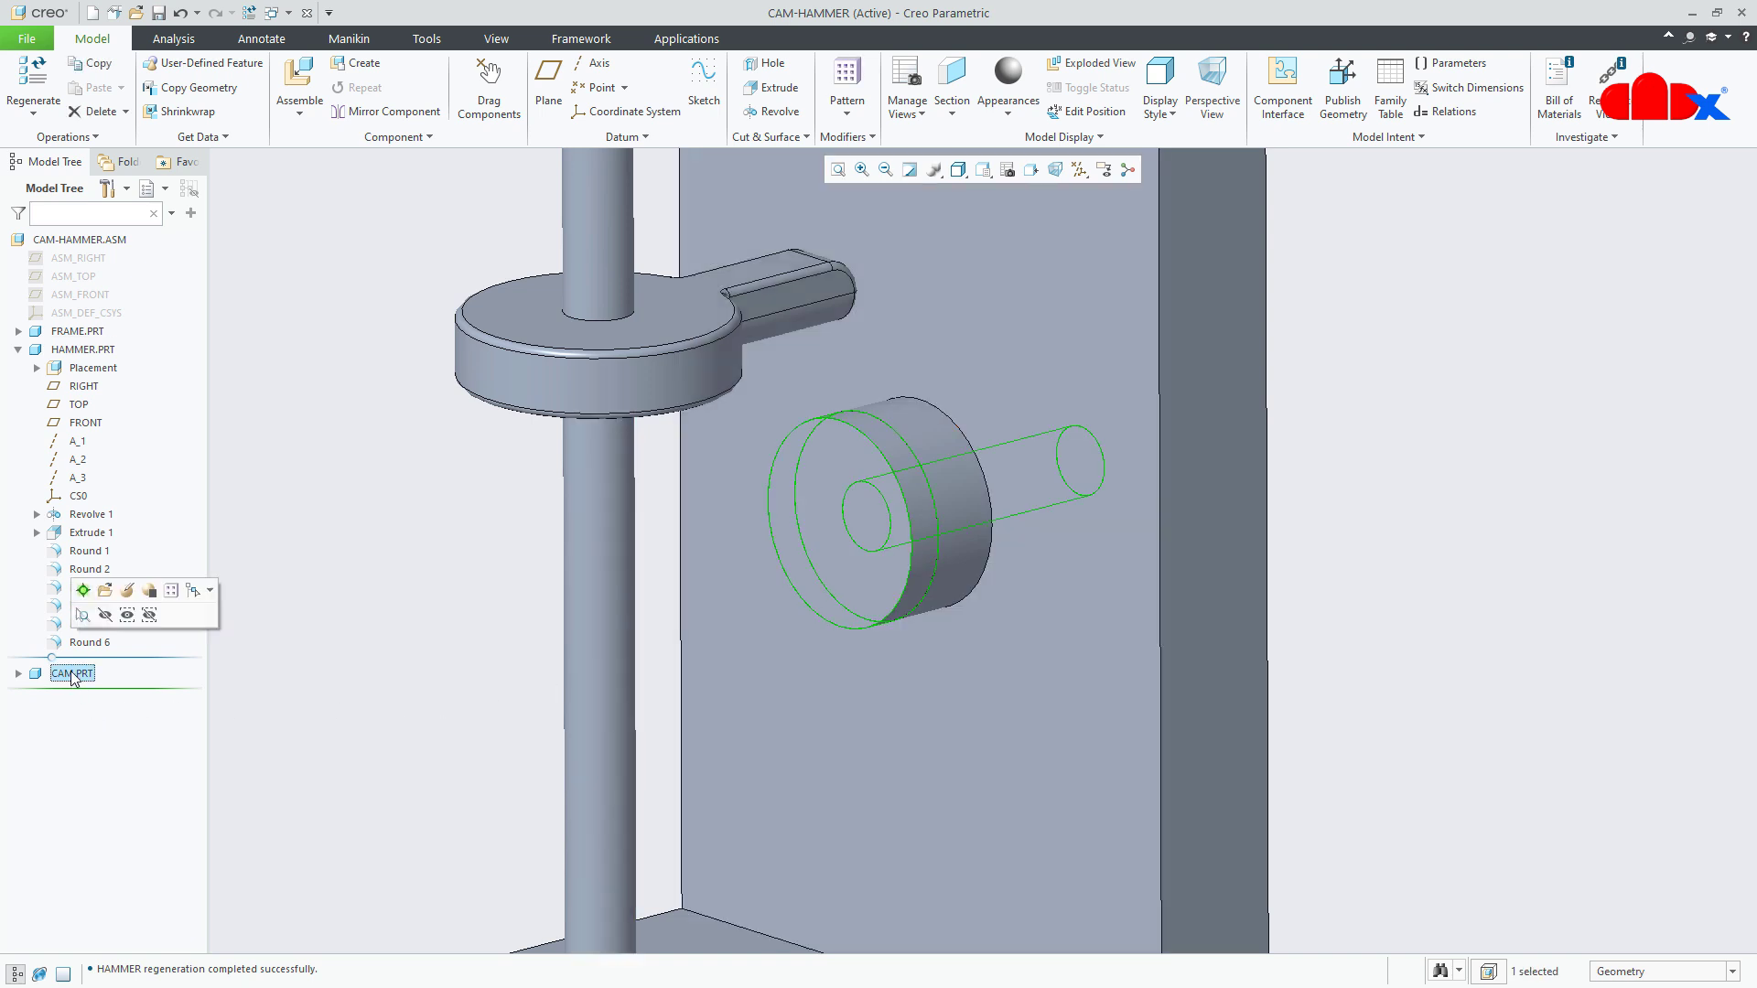
pyautogui.click(83, 592)
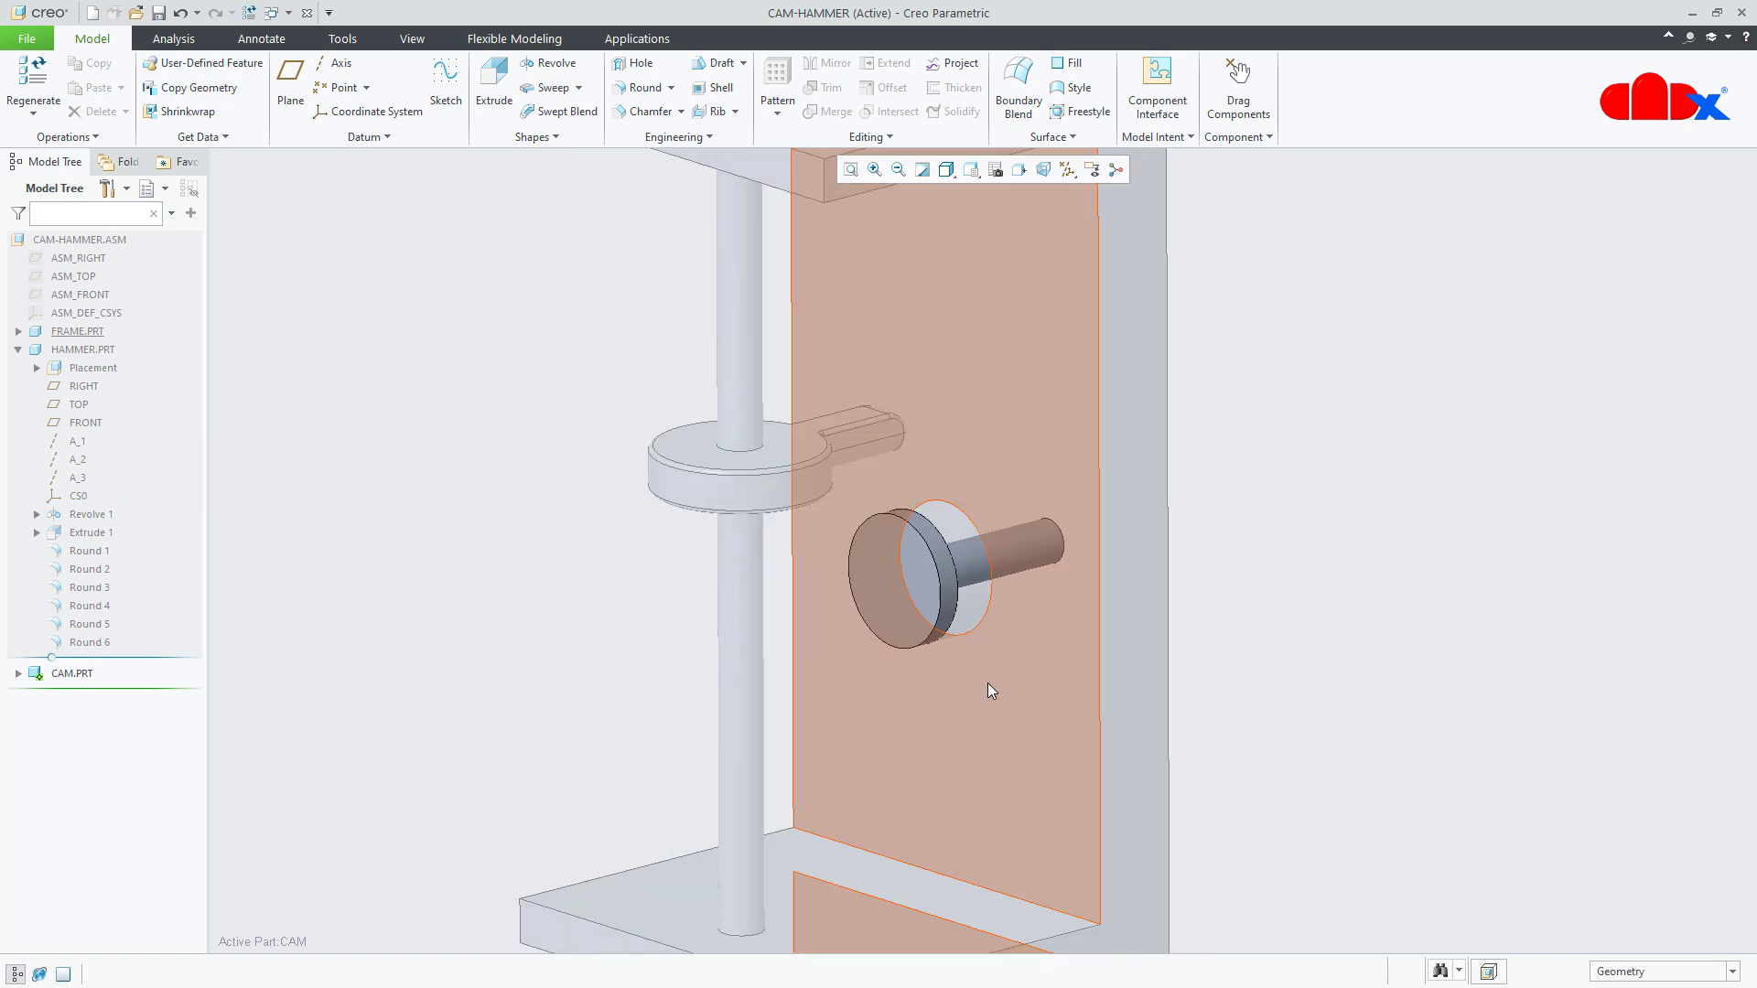
pyautogui.click(494, 87)
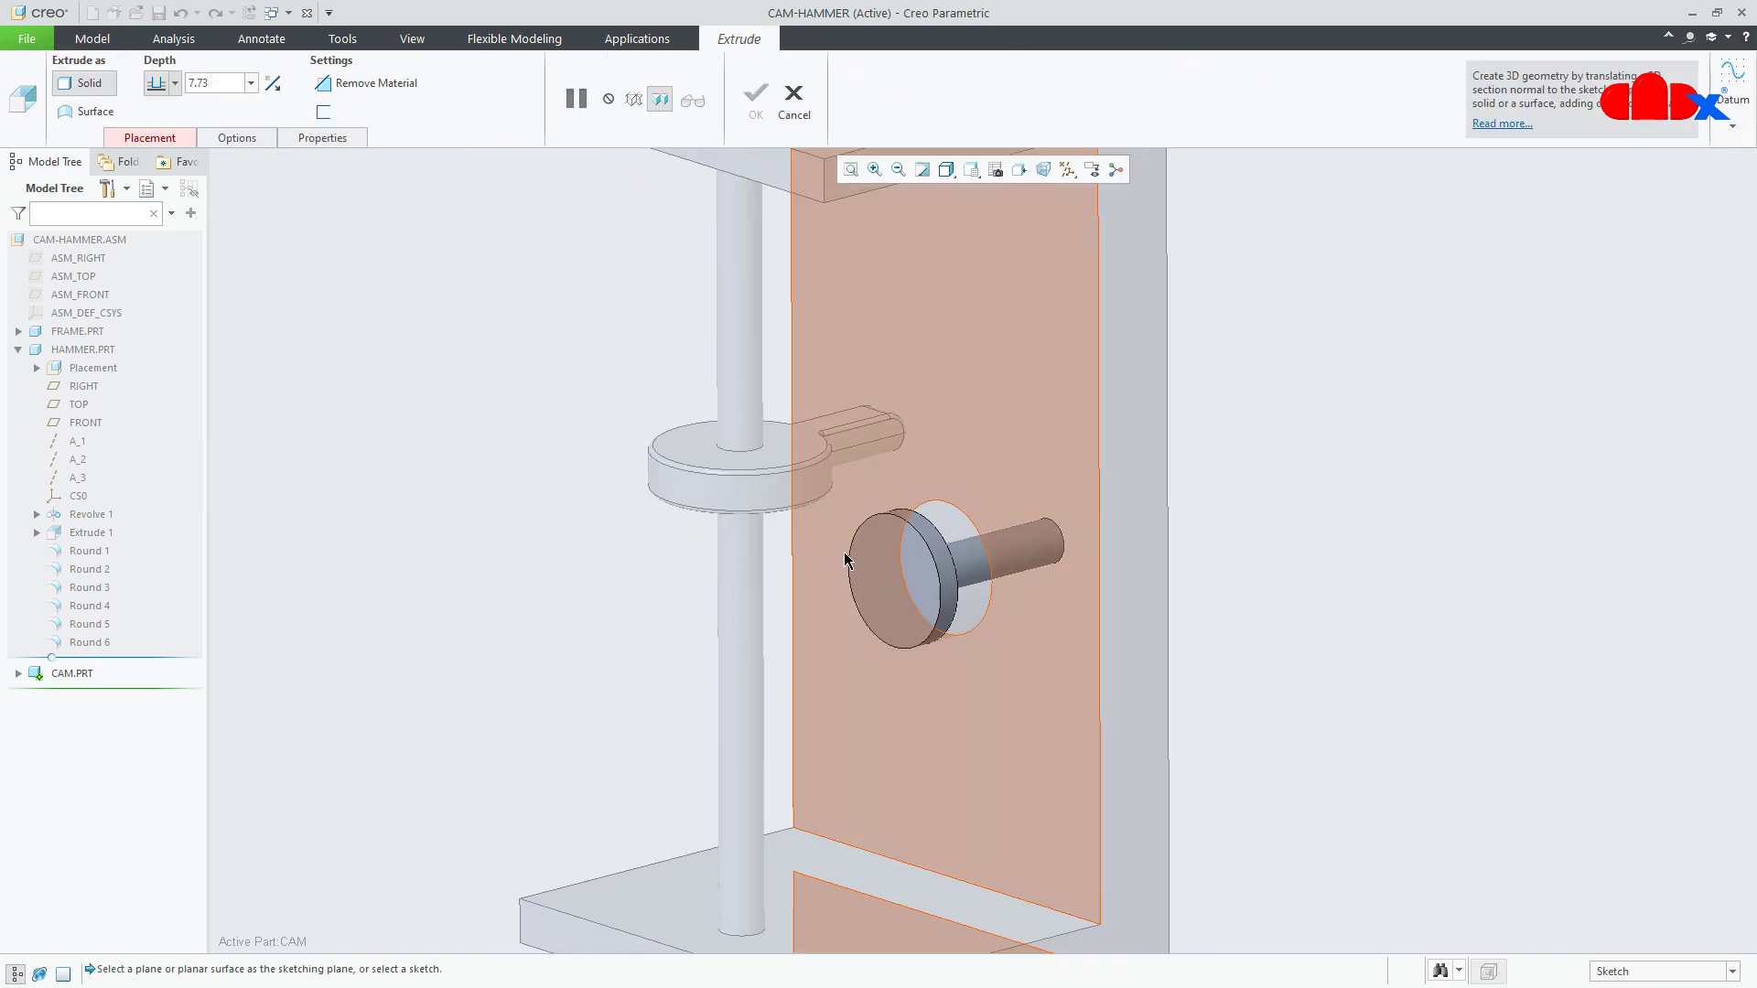
pyautogui.click(904, 583)
pyautogui.click(1030, 170)
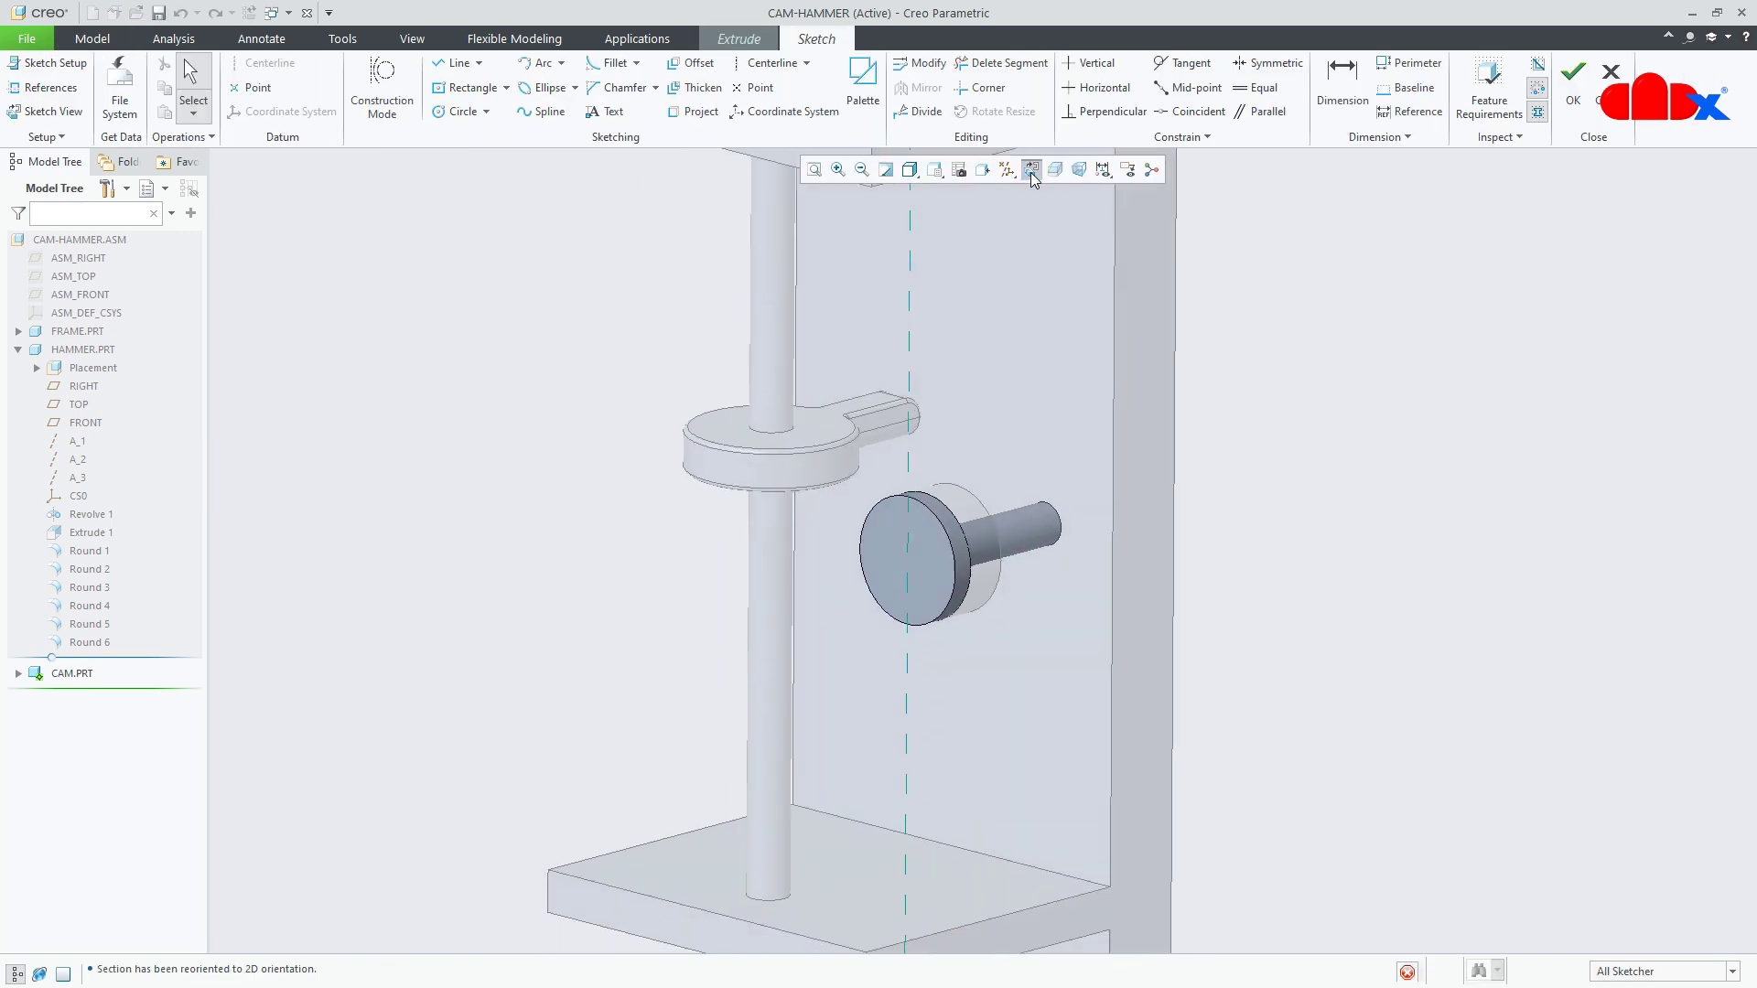
# - Sketch a circle concentric with the cam's disc and set its diameter to 20 mm
pyautogui.click(462, 111)
pyautogui.click(945, 504)
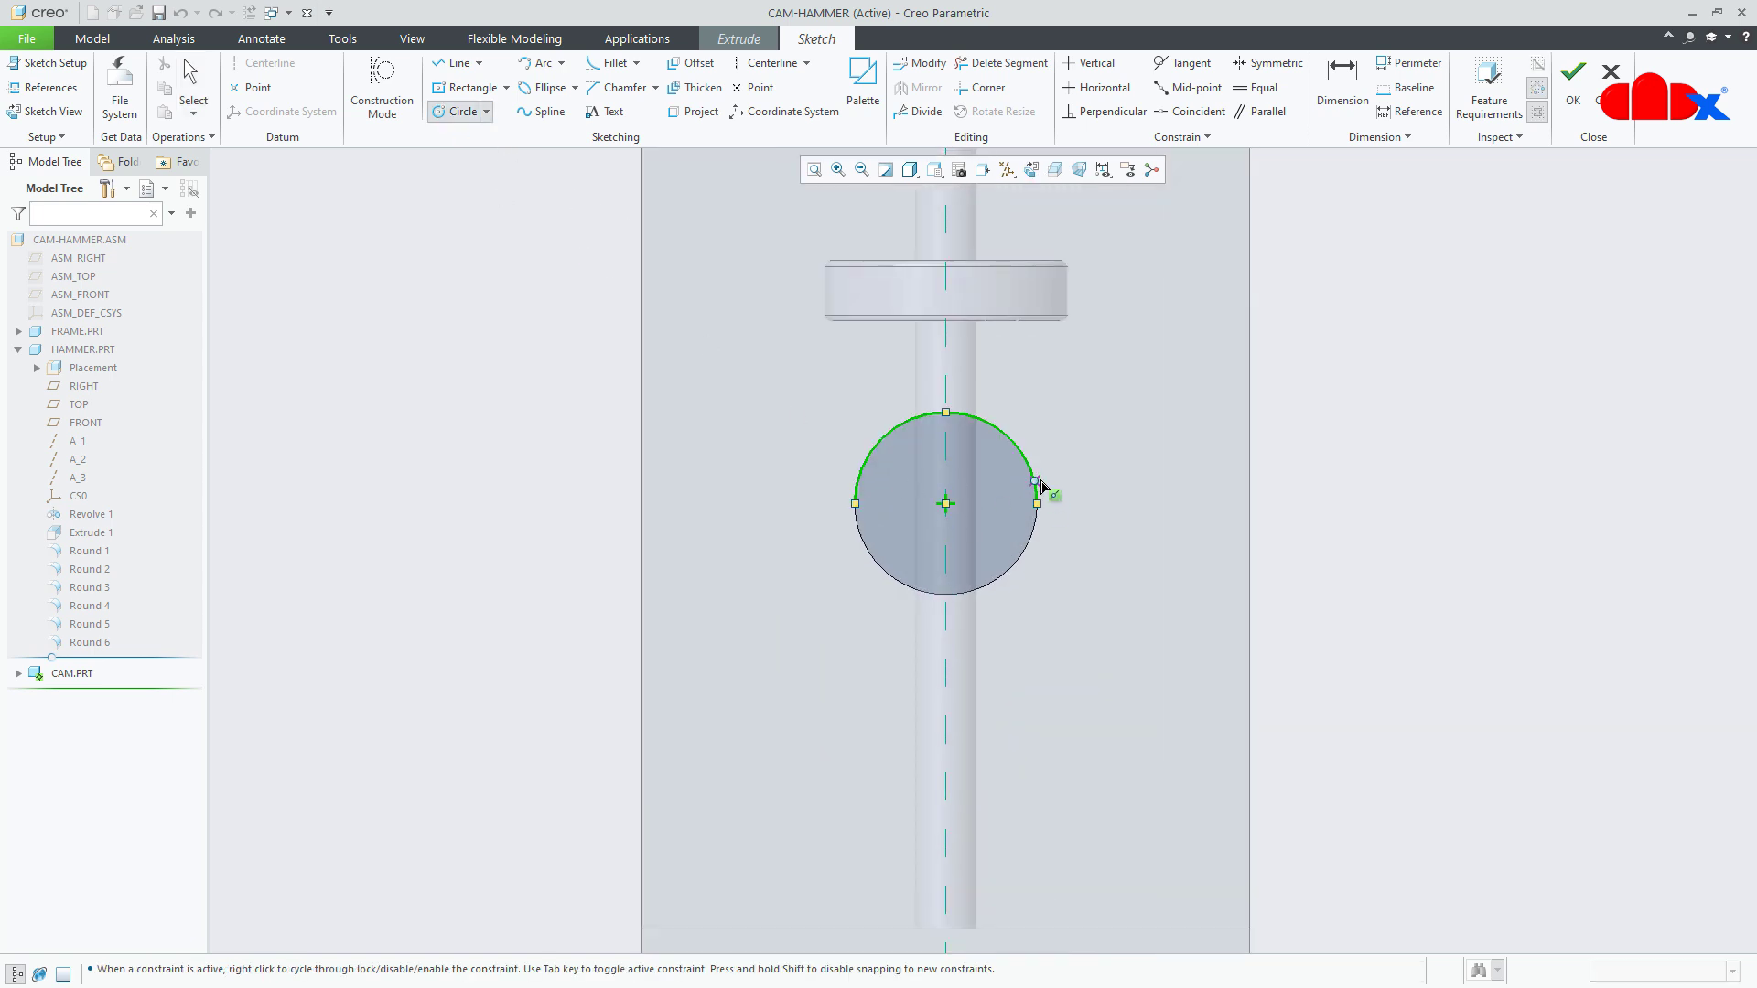
pyautogui.click(1080, 584)
pyautogui.middleClick(1372, 580)
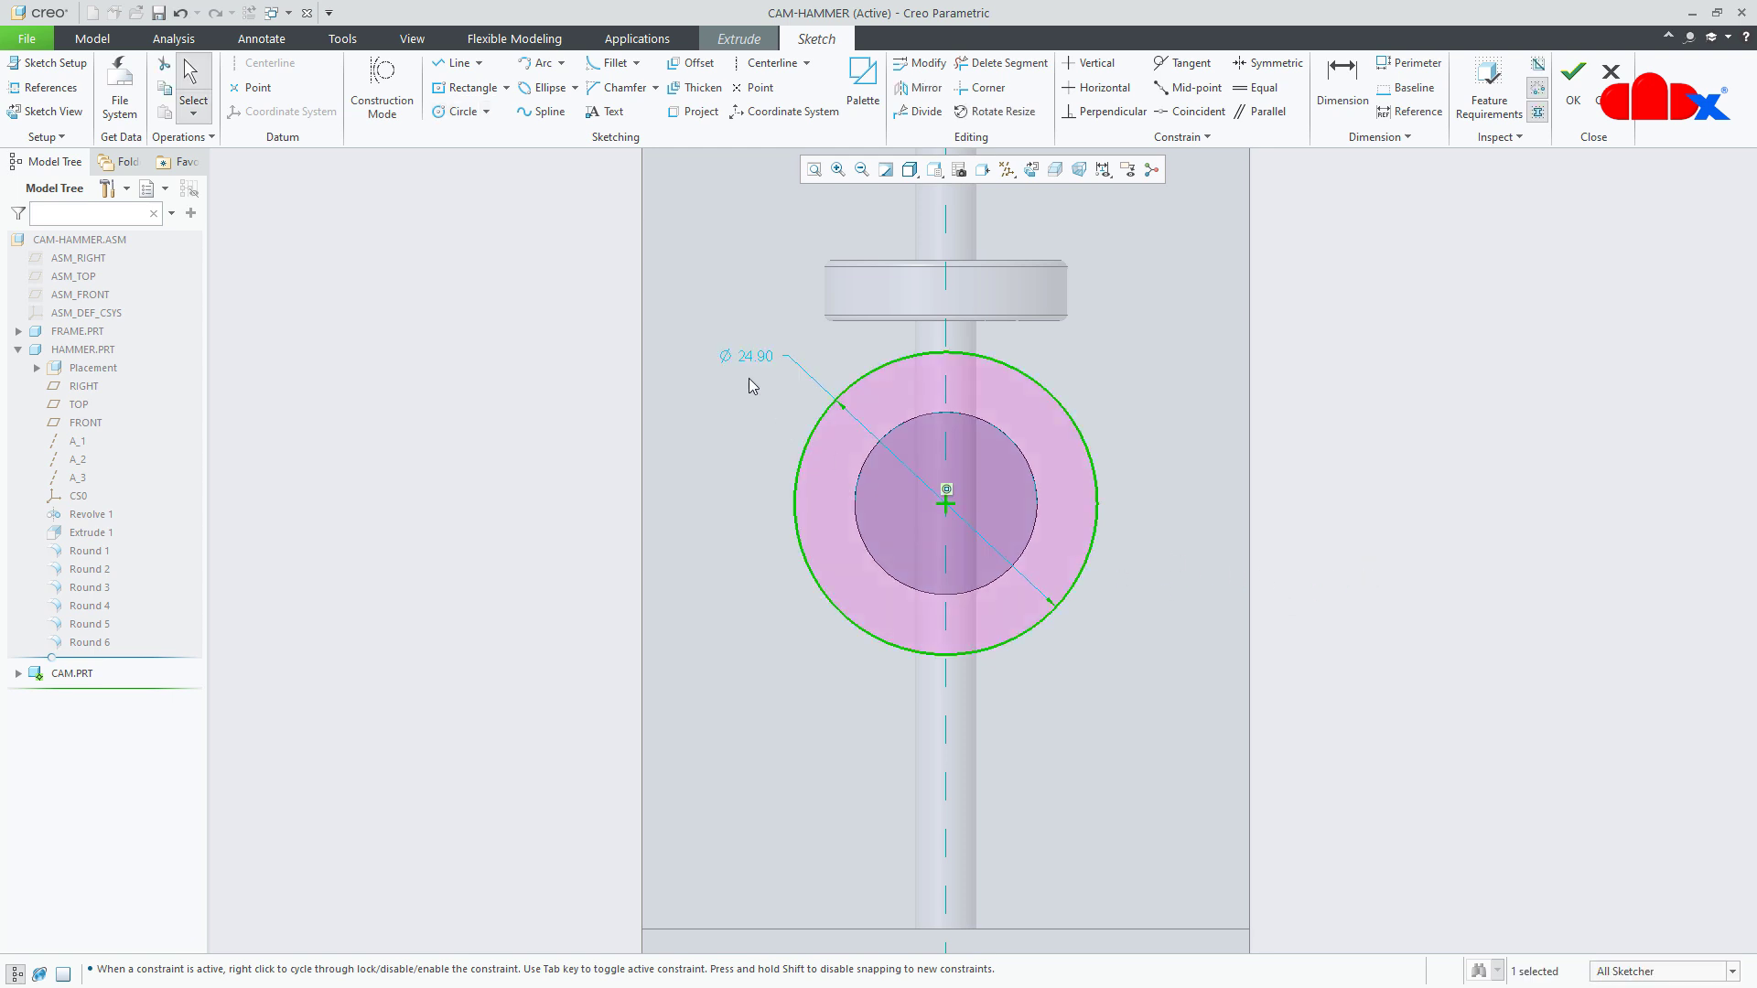
pyautogui.doubleClick(757, 357)
pyautogui.write('20')
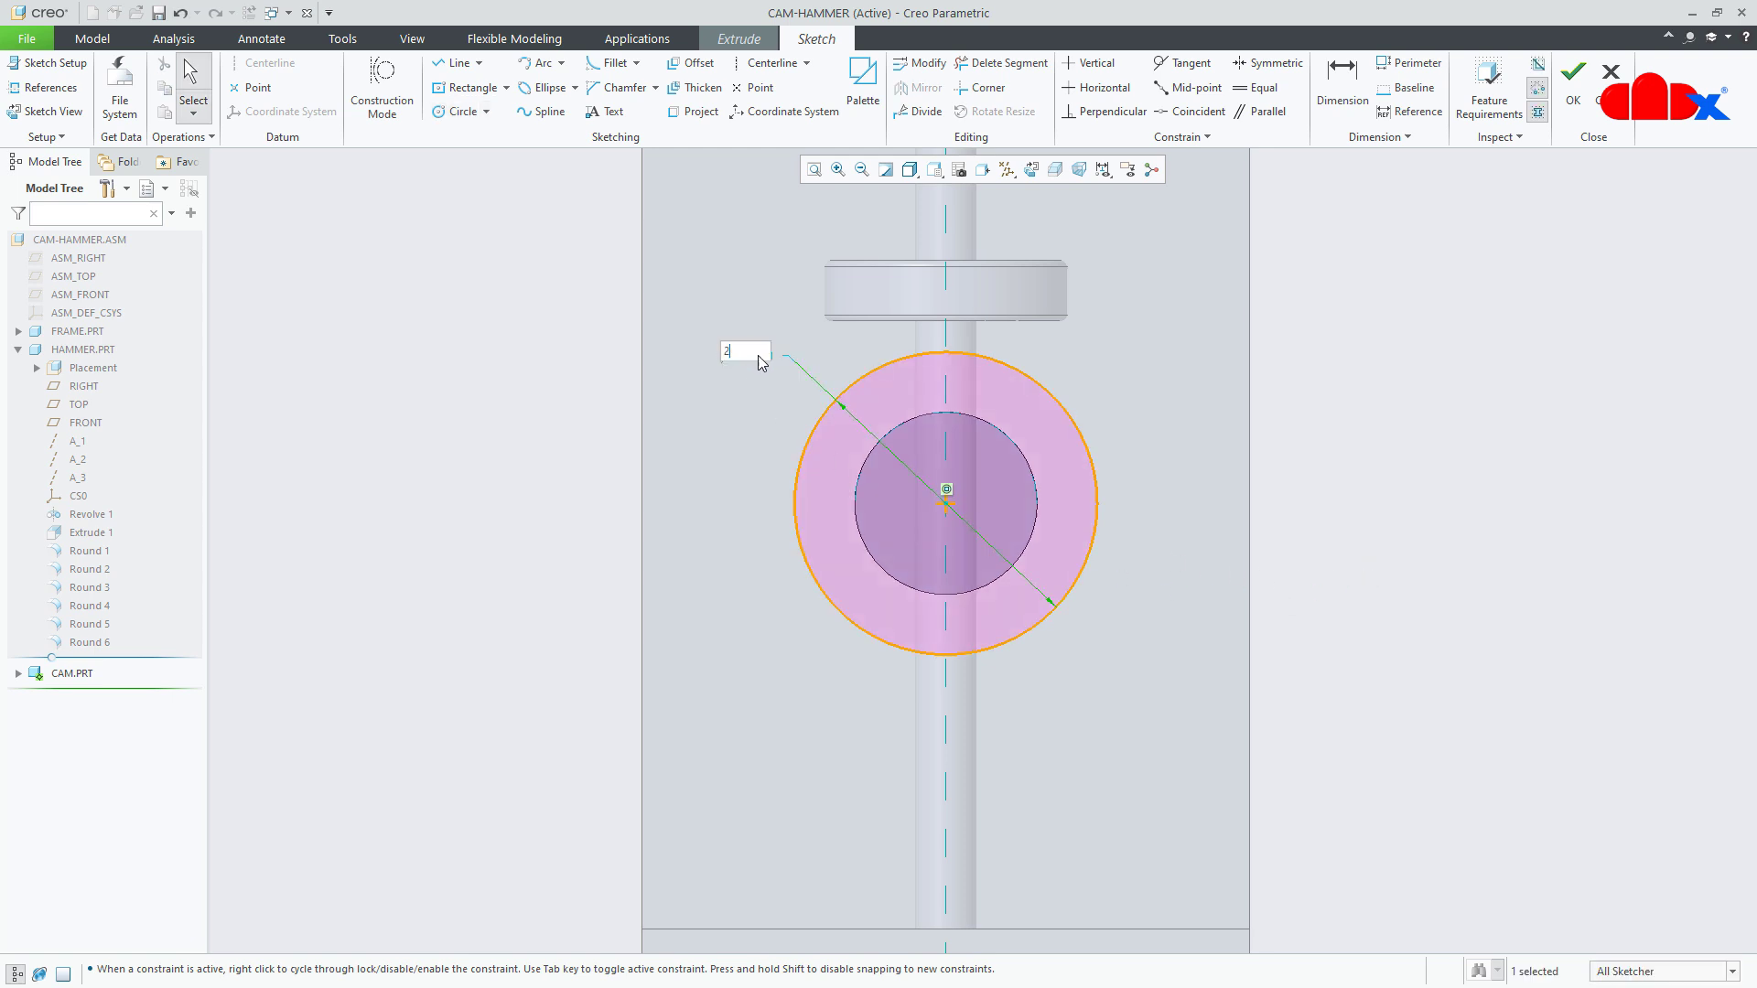
pyautogui.press('Return')
# - Draw a semicircular arc from the circle's top to the vertical centerline below the circle, and set its radius to 20 mm
pyautogui.moveTo(1059, 432)
pyautogui.mouseDown(button='middle')
pyautogui.moveTo(990, 430)
pyautogui.moveTo(1058, 430)
pyautogui.moveTo(927, 474)
pyautogui.moveTo(898, 458)
pyautogui.moveTo(919, 481)
pyautogui.mouseUp(button='middle')
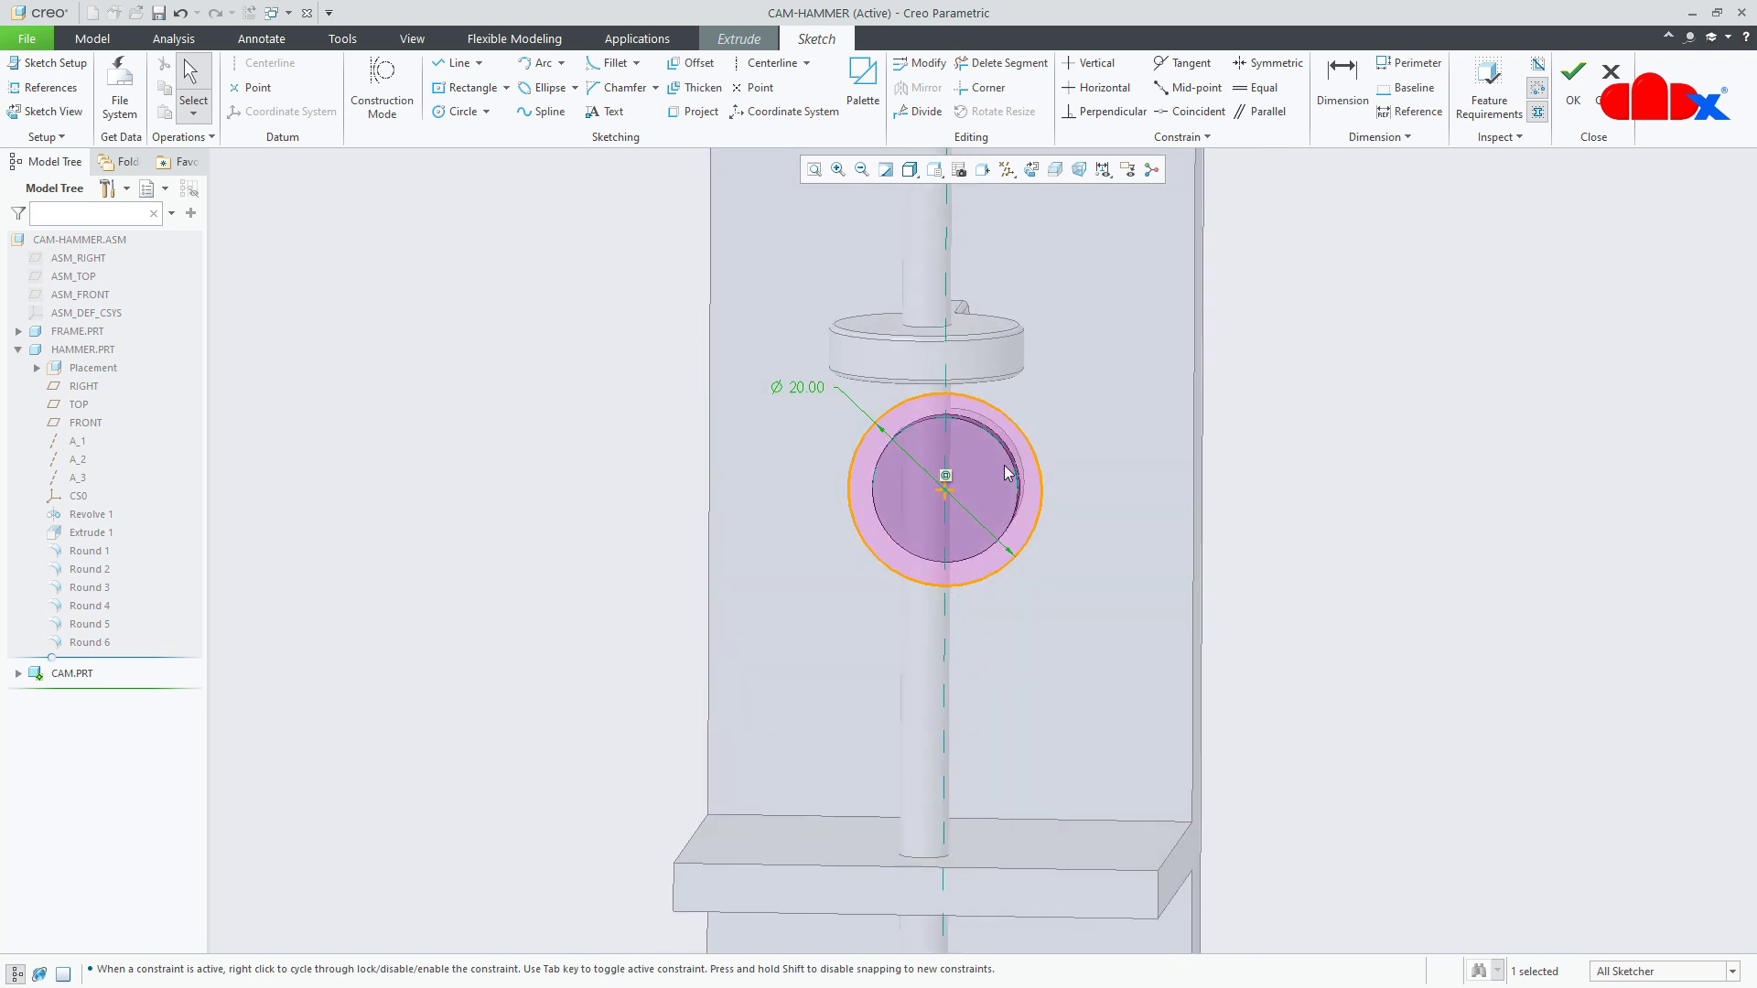
pyautogui.click(1032, 170)
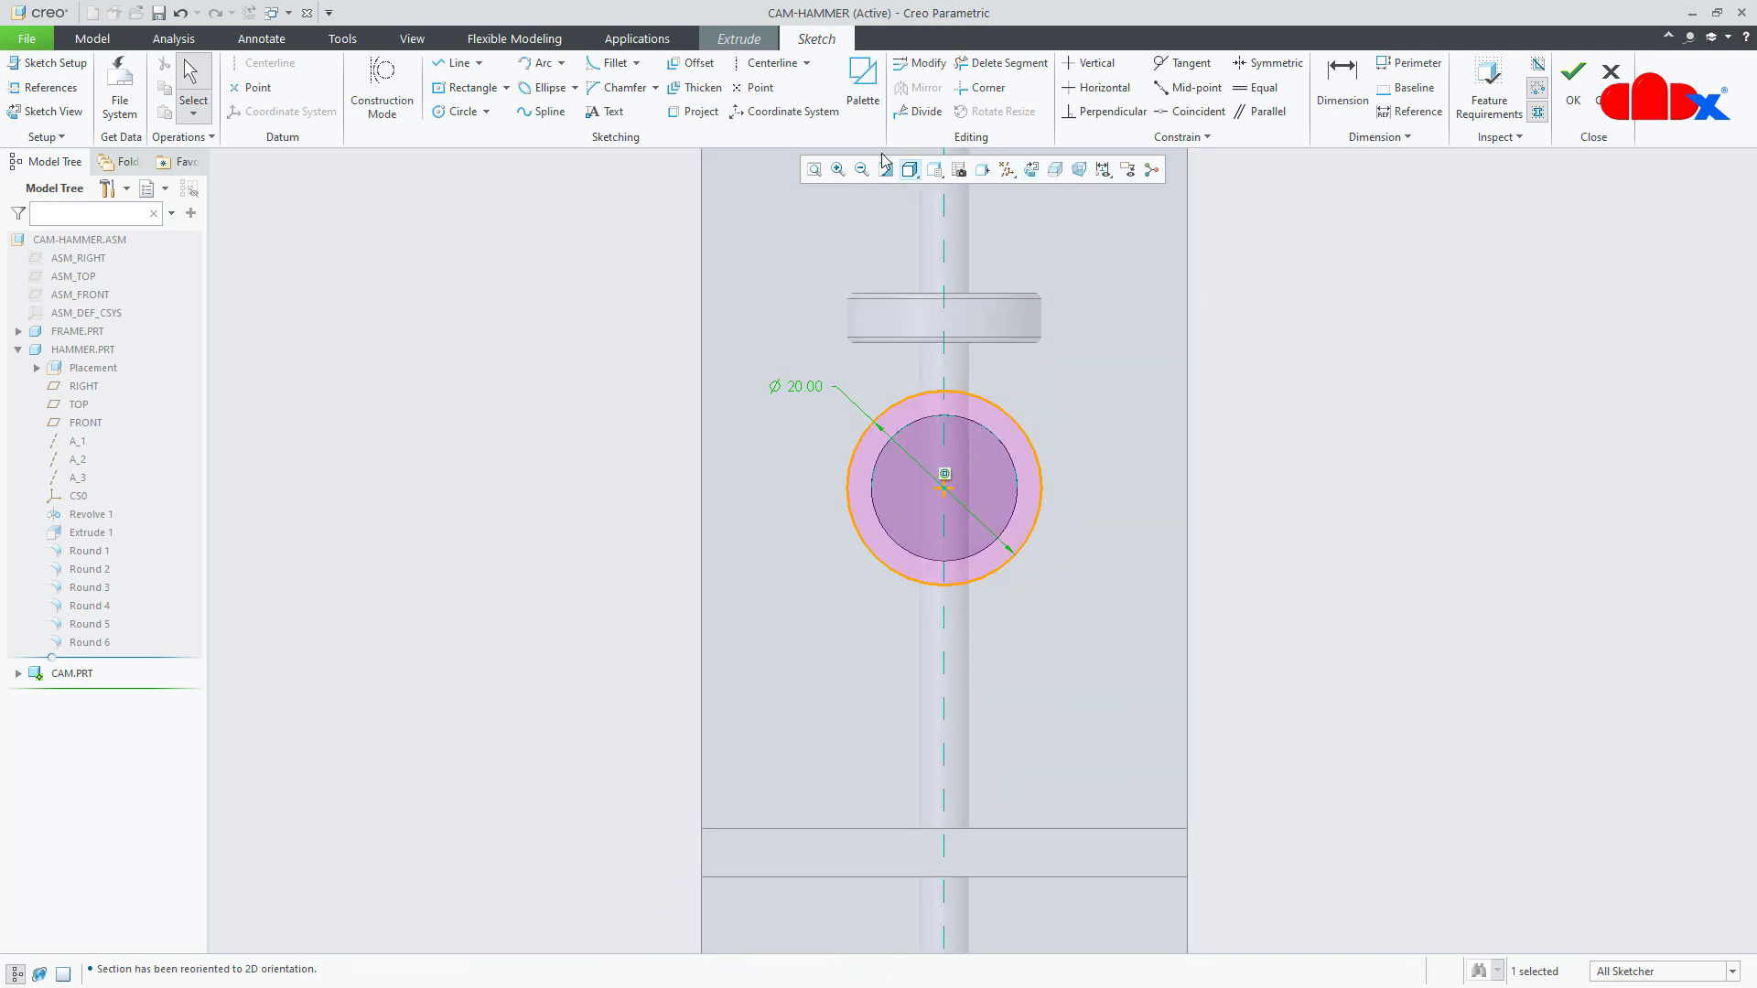
pyautogui.click(537, 62)
pyautogui.click(946, 390)
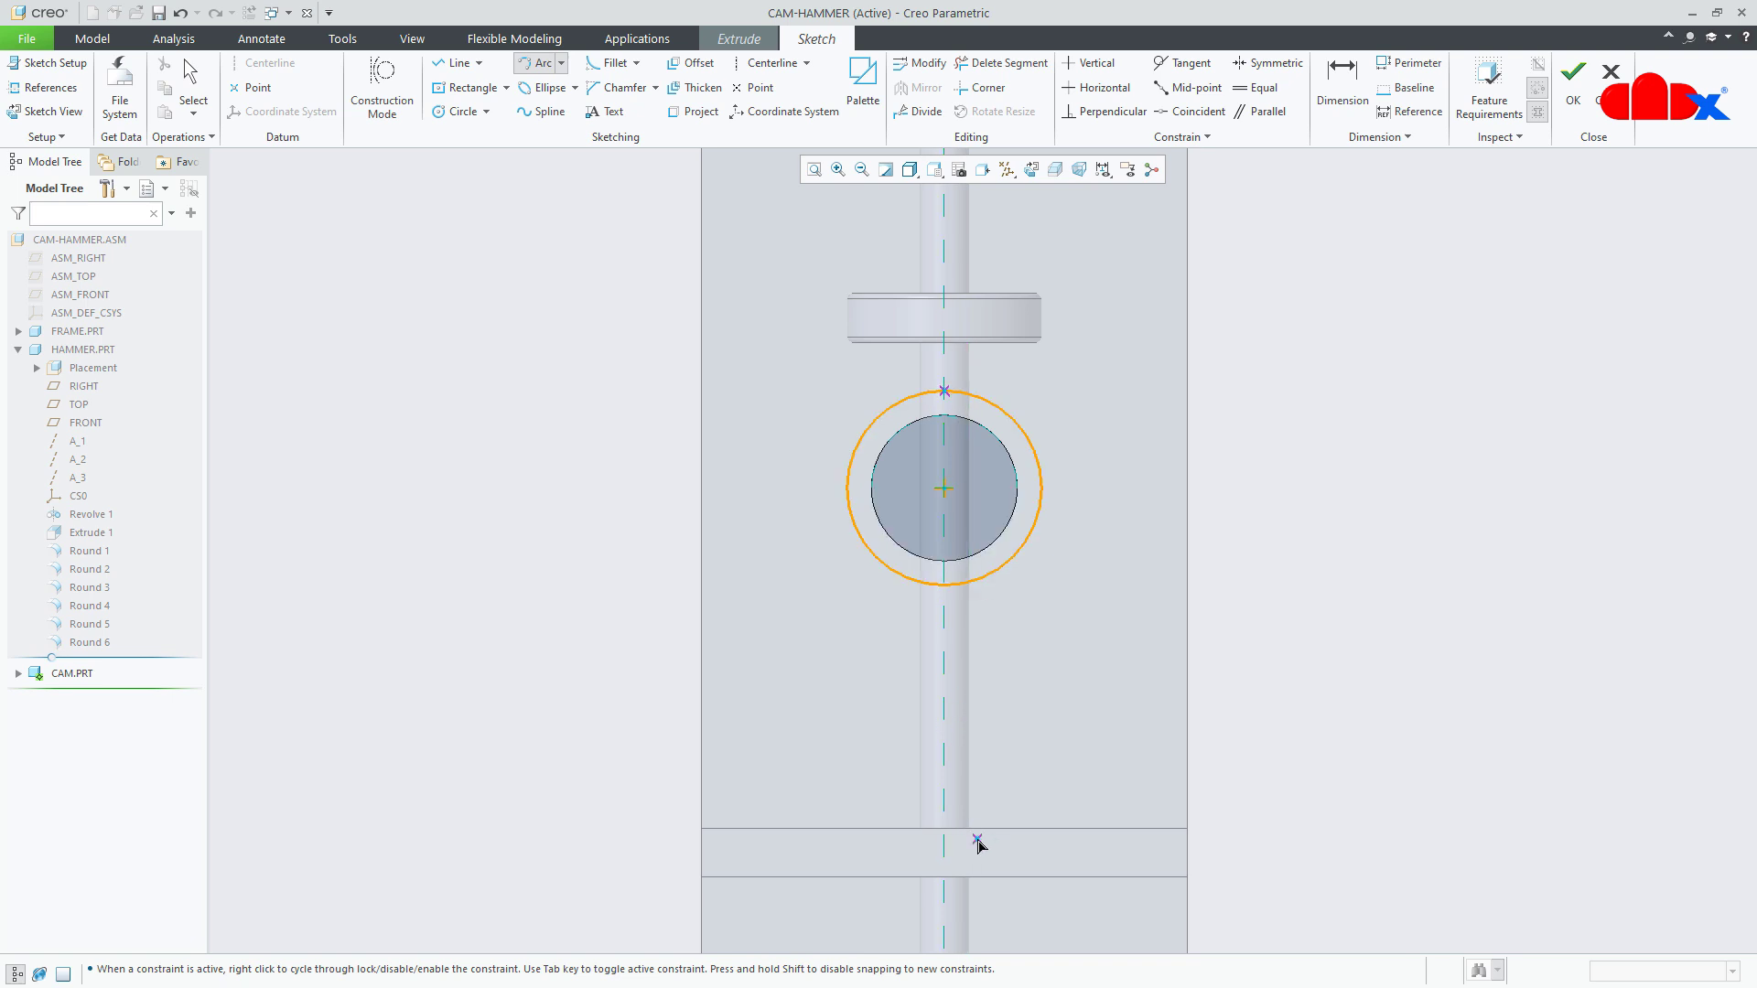
pyautogui.click(944, 809)
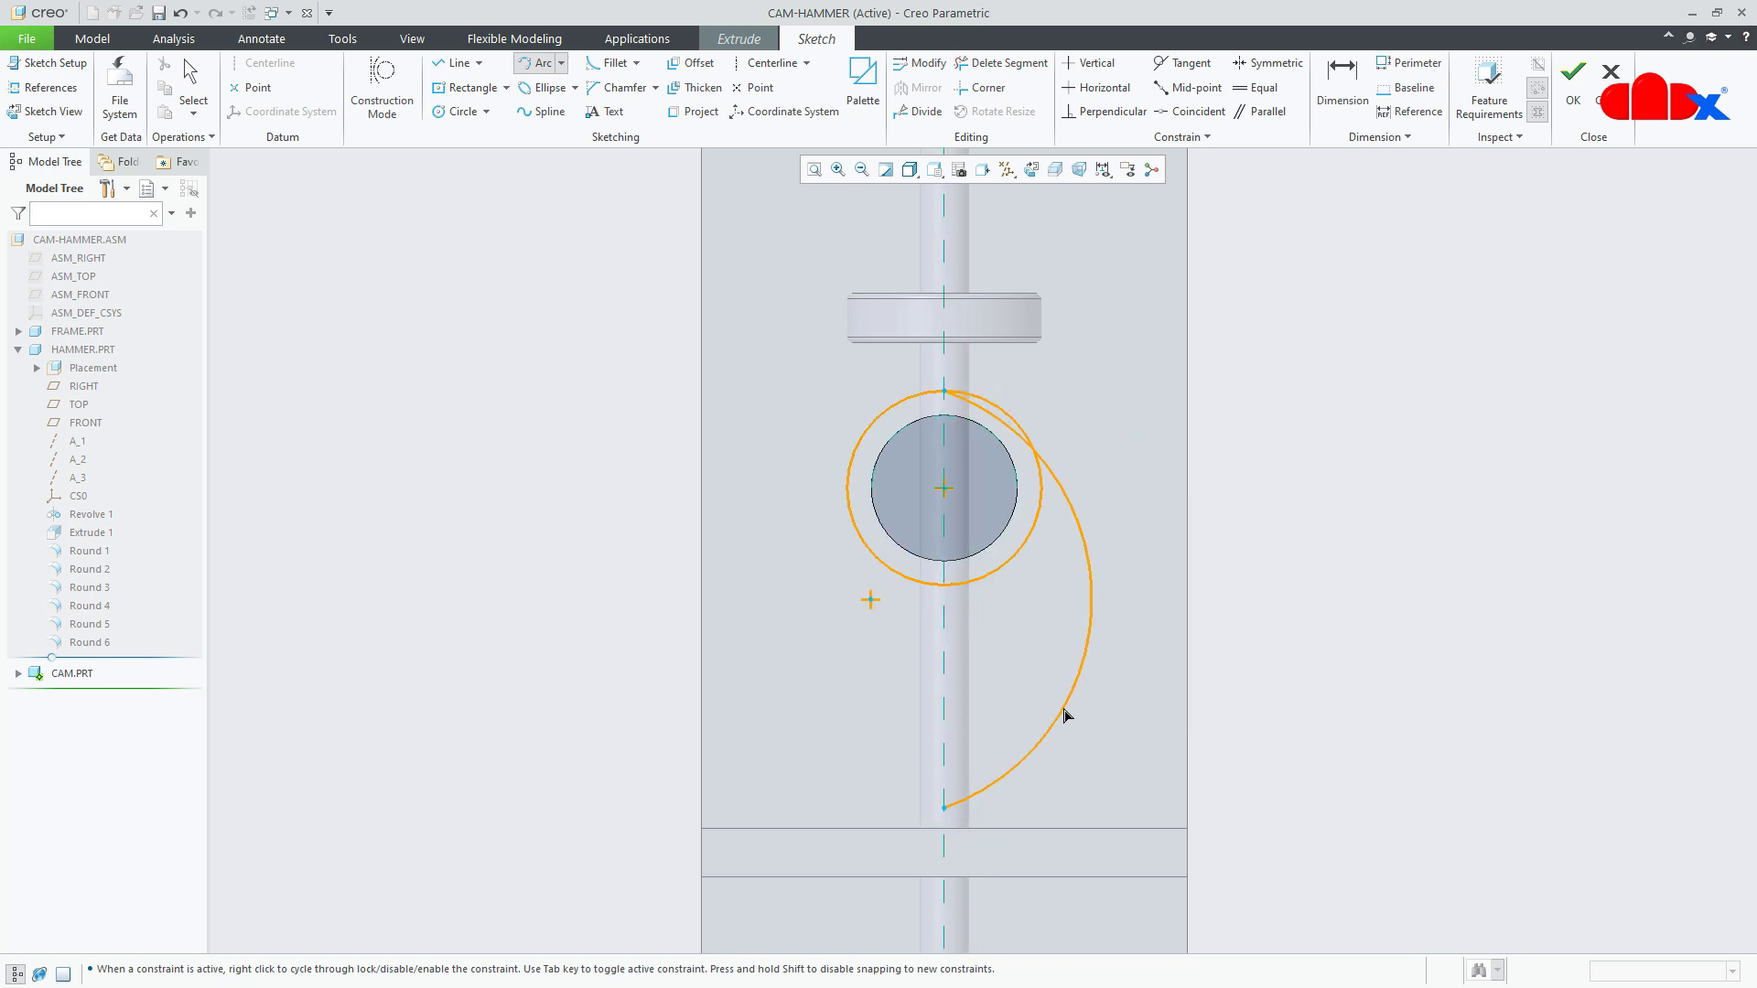
pyautogui.click(1146, 540)
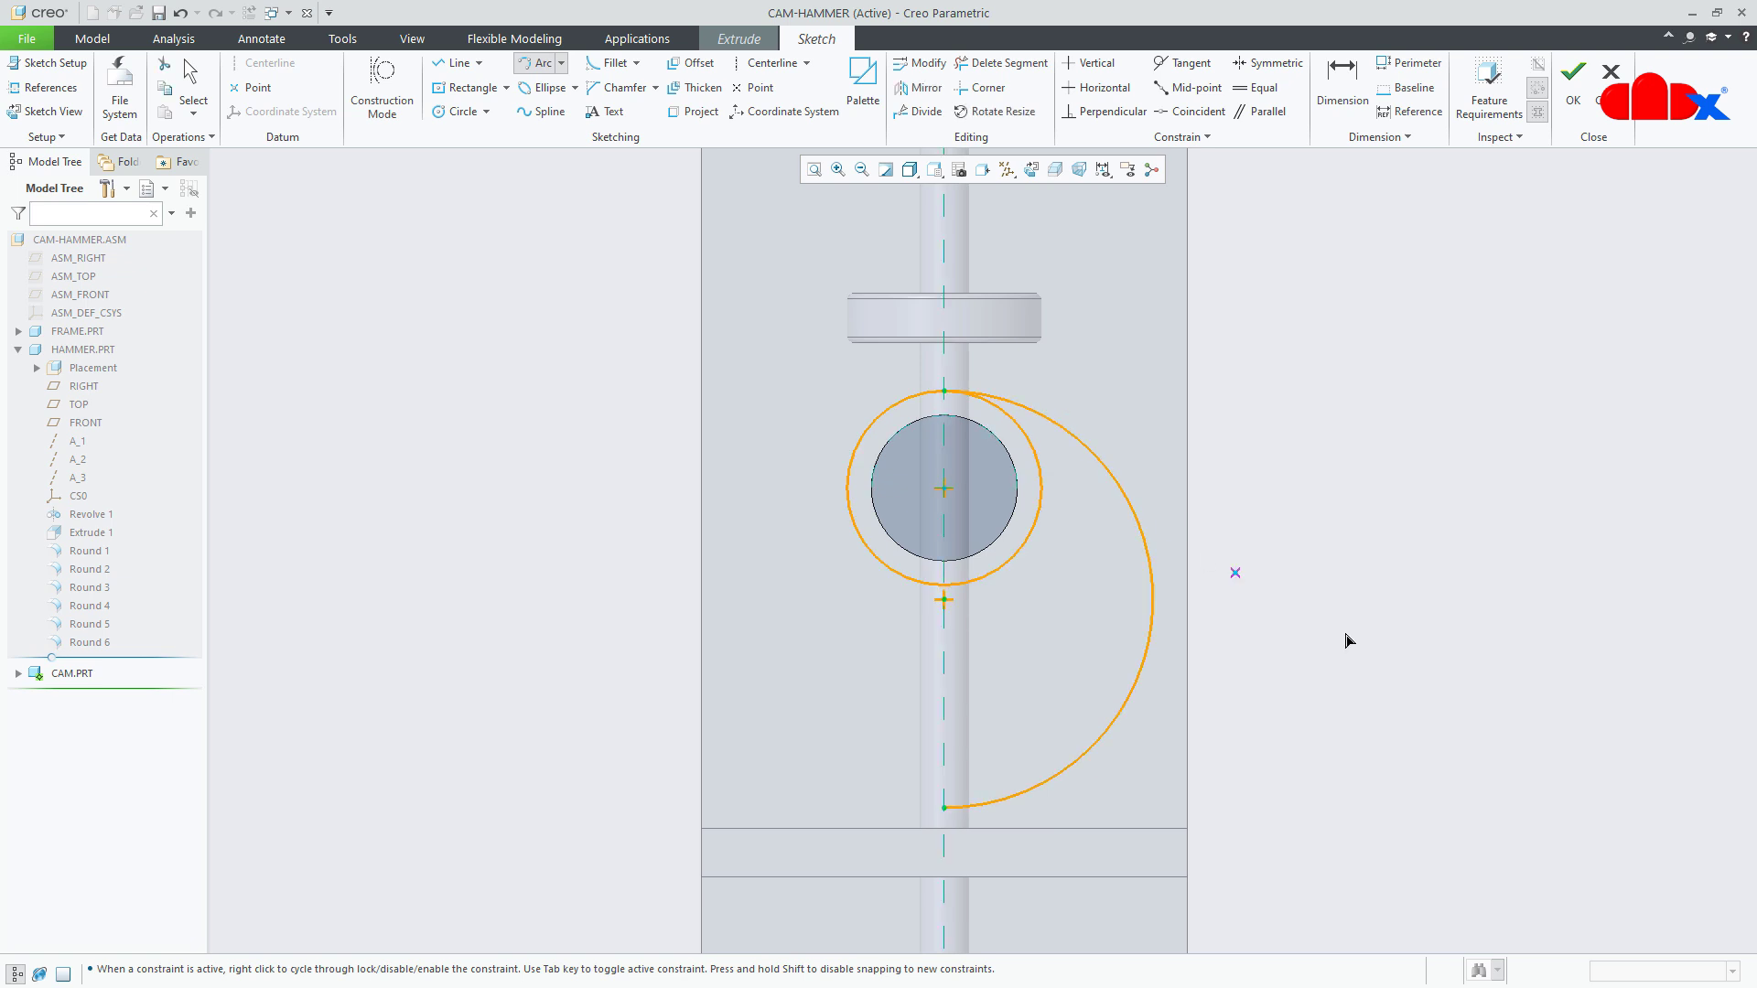
pyautogui.middleClick(1391, 657)
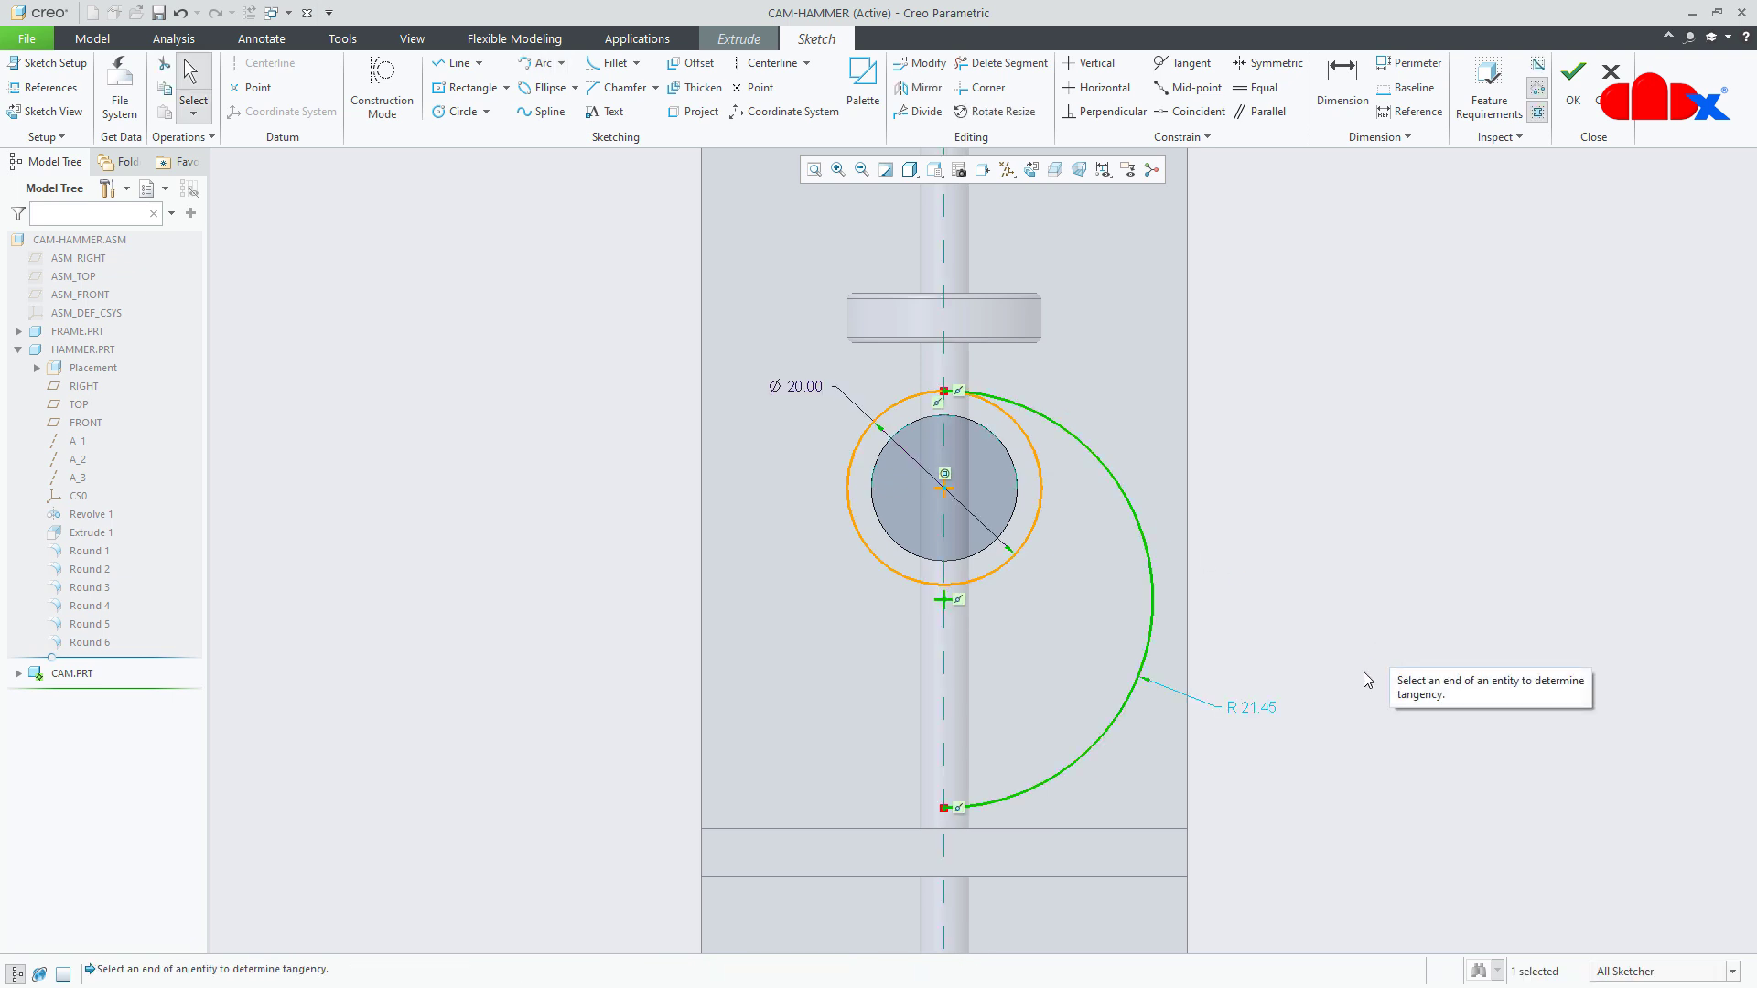
pyautogui.click(1255, 718)
pyautogui.doubleClick(1254, 709)
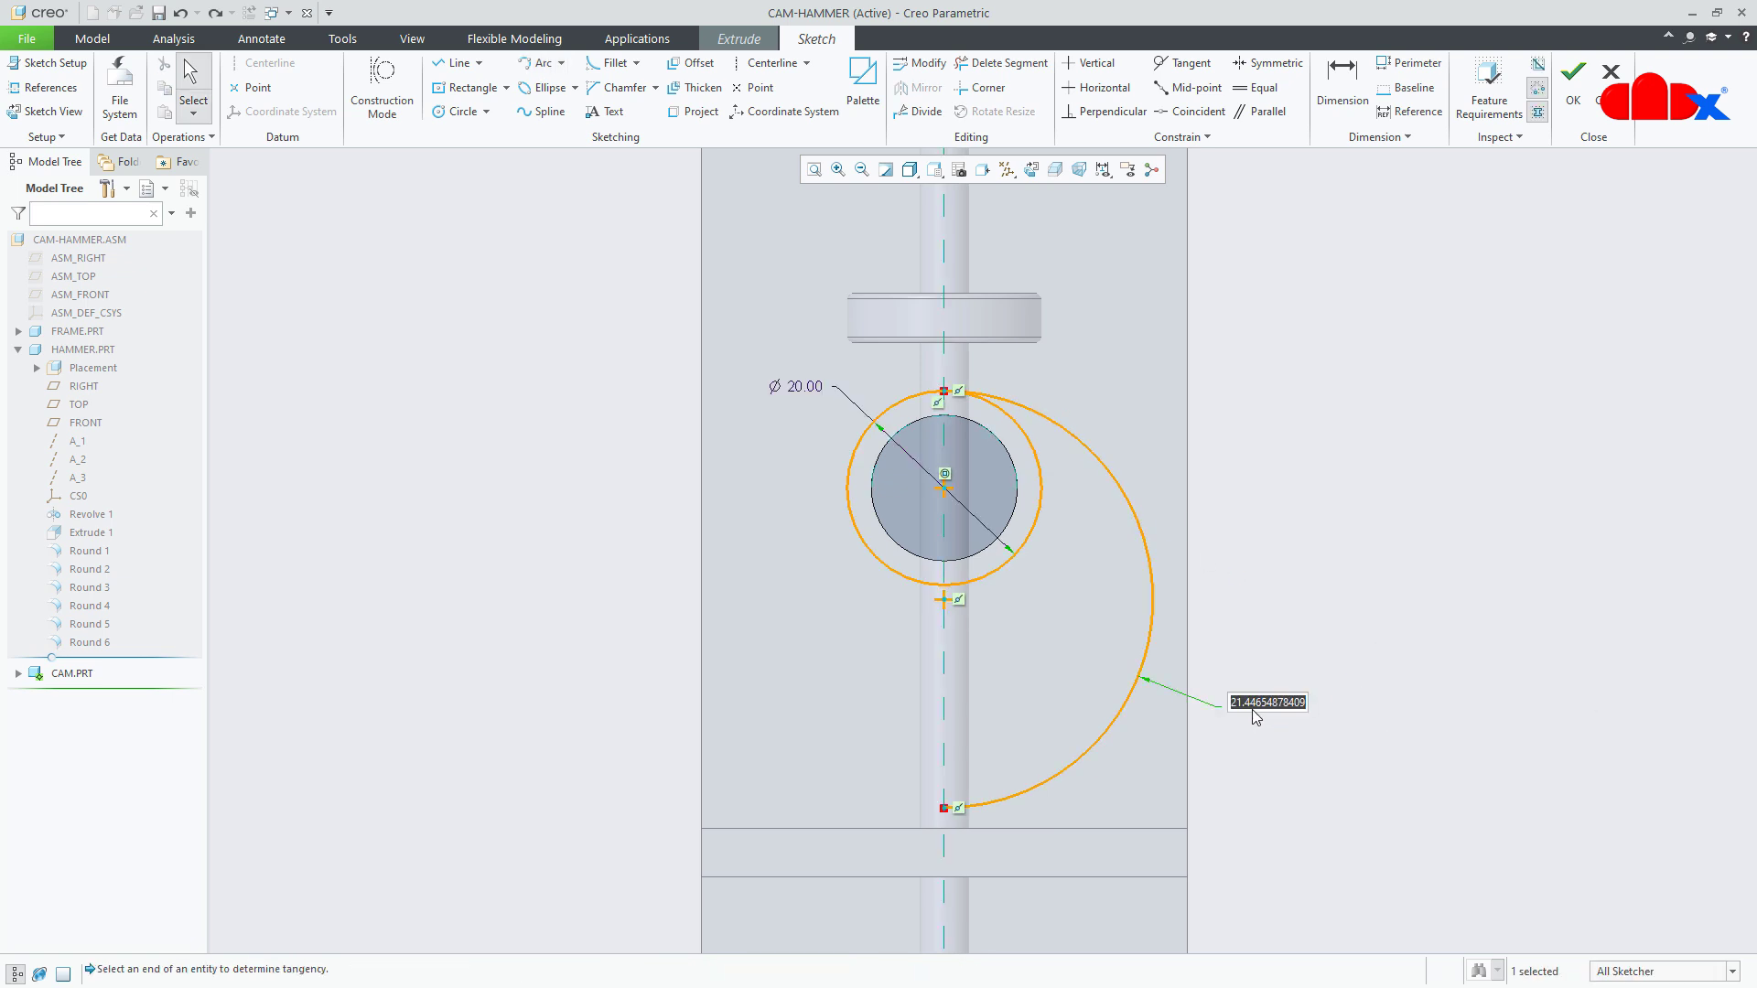
pyautogui.press('Return')
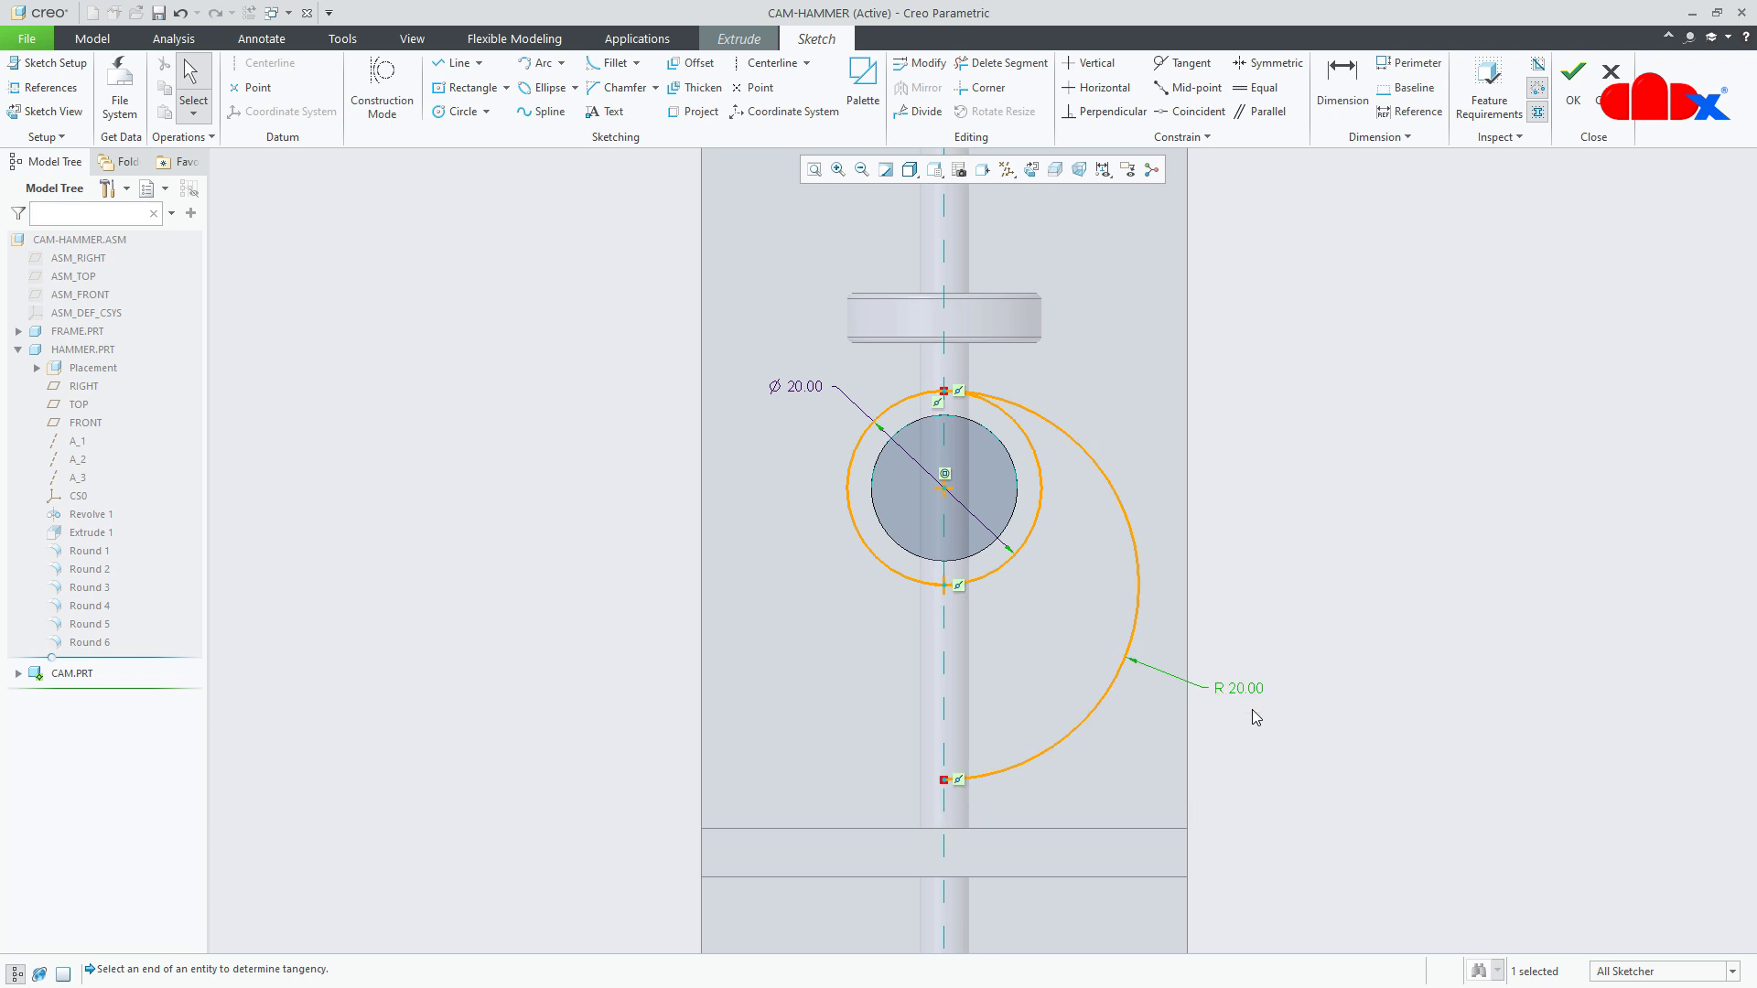
# - Draw a vertical line in line with the hammer rod's right edge, from the circle's lower edge down to the large arc
pyautogui.rightClick(1373, 668)
pyautogui.click(1418, 697)
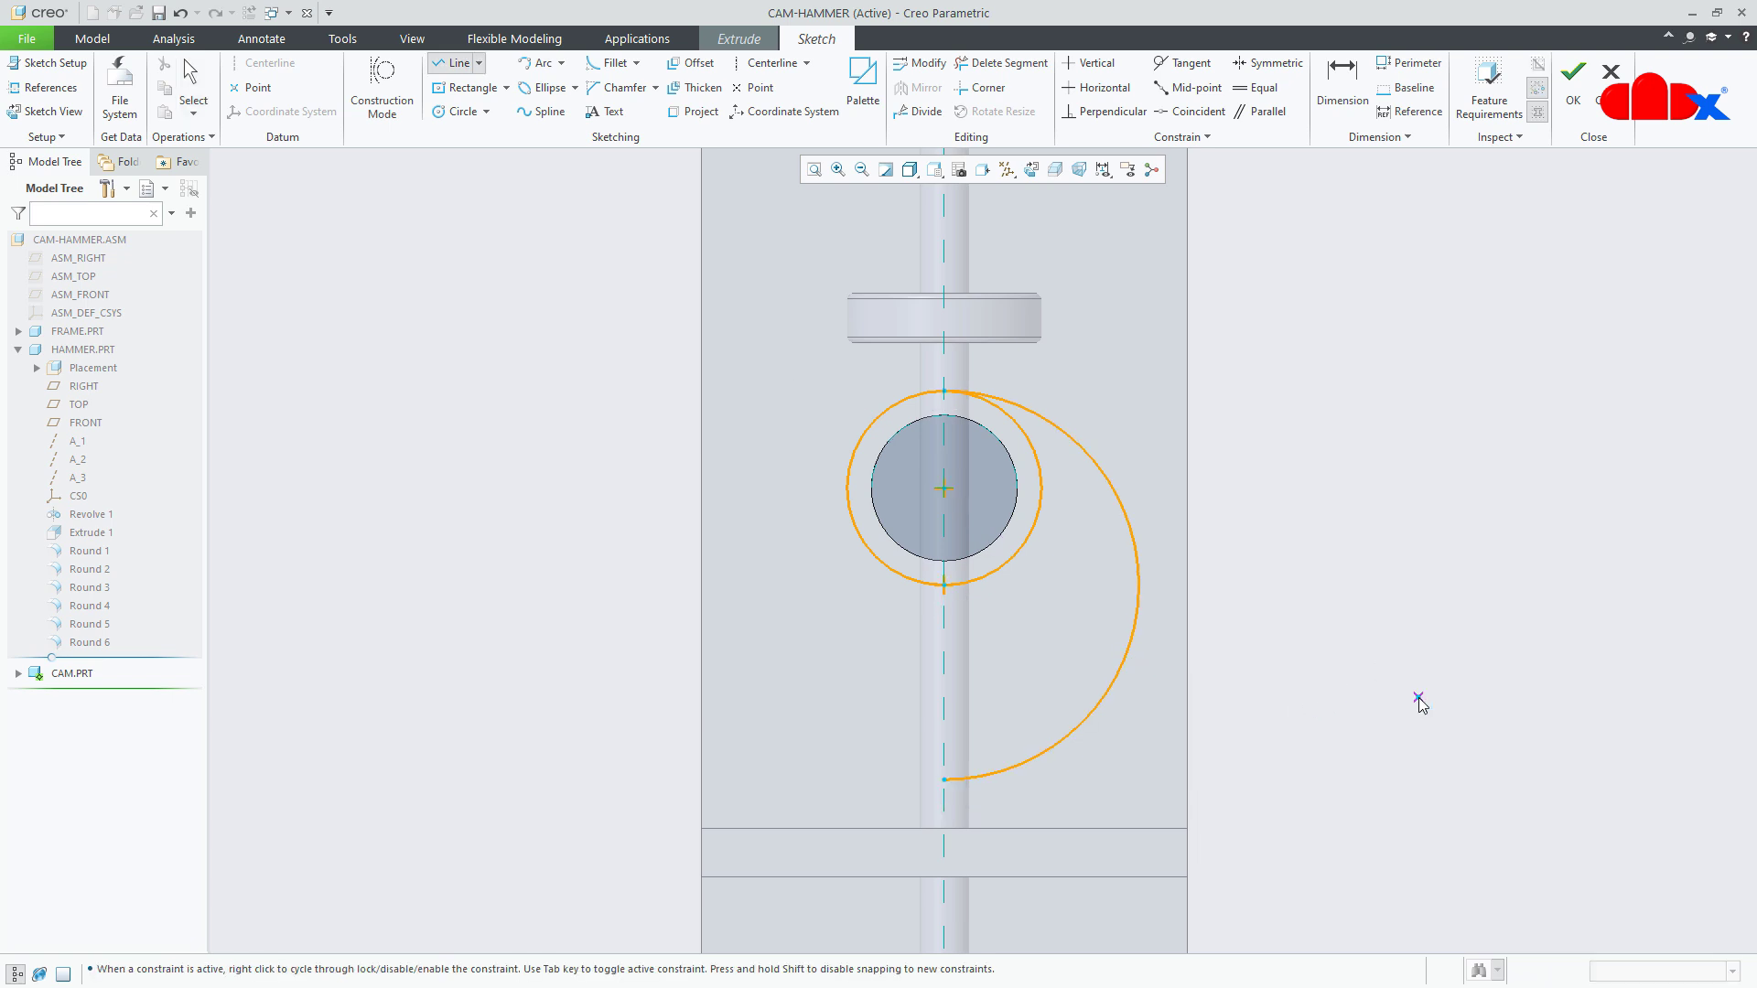
pyautogui.scroll(3, 984, 659)
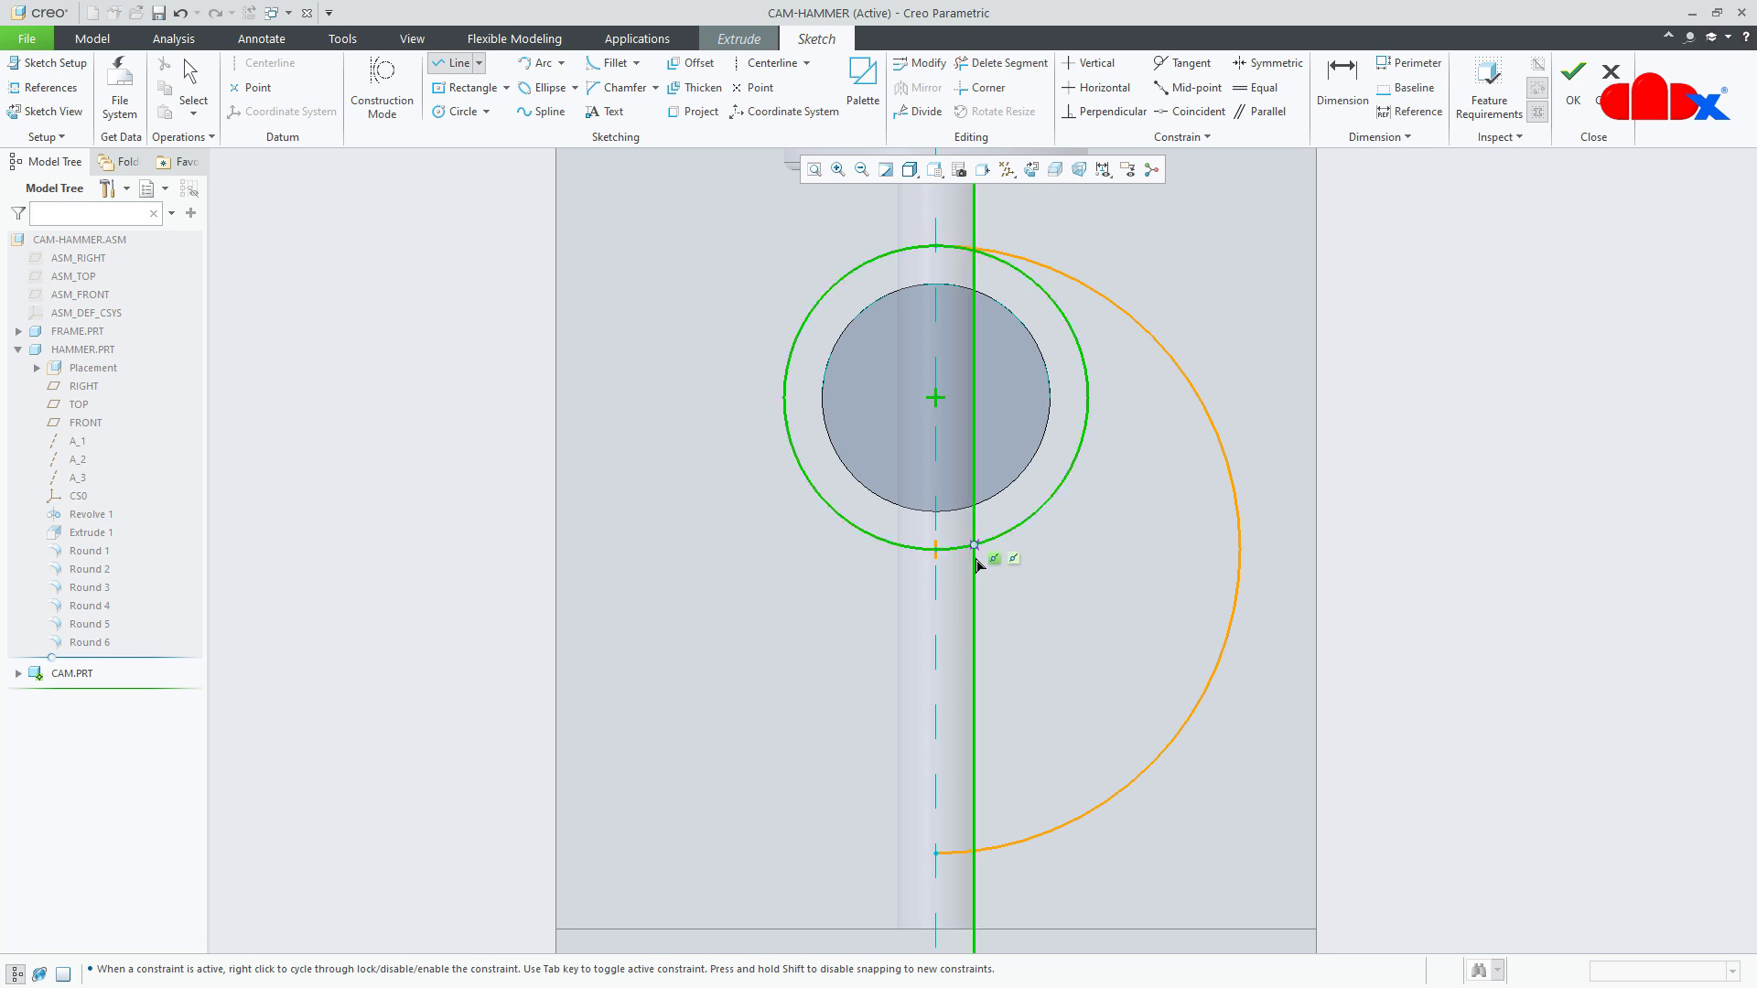
pyautogui.click(974, 549)
pyautogui.click(974, 852)
pyautogui.middleClick(1263, 827)
pyautogui.middleClick(1515, 751)
pyautogui.click(1551, 706)
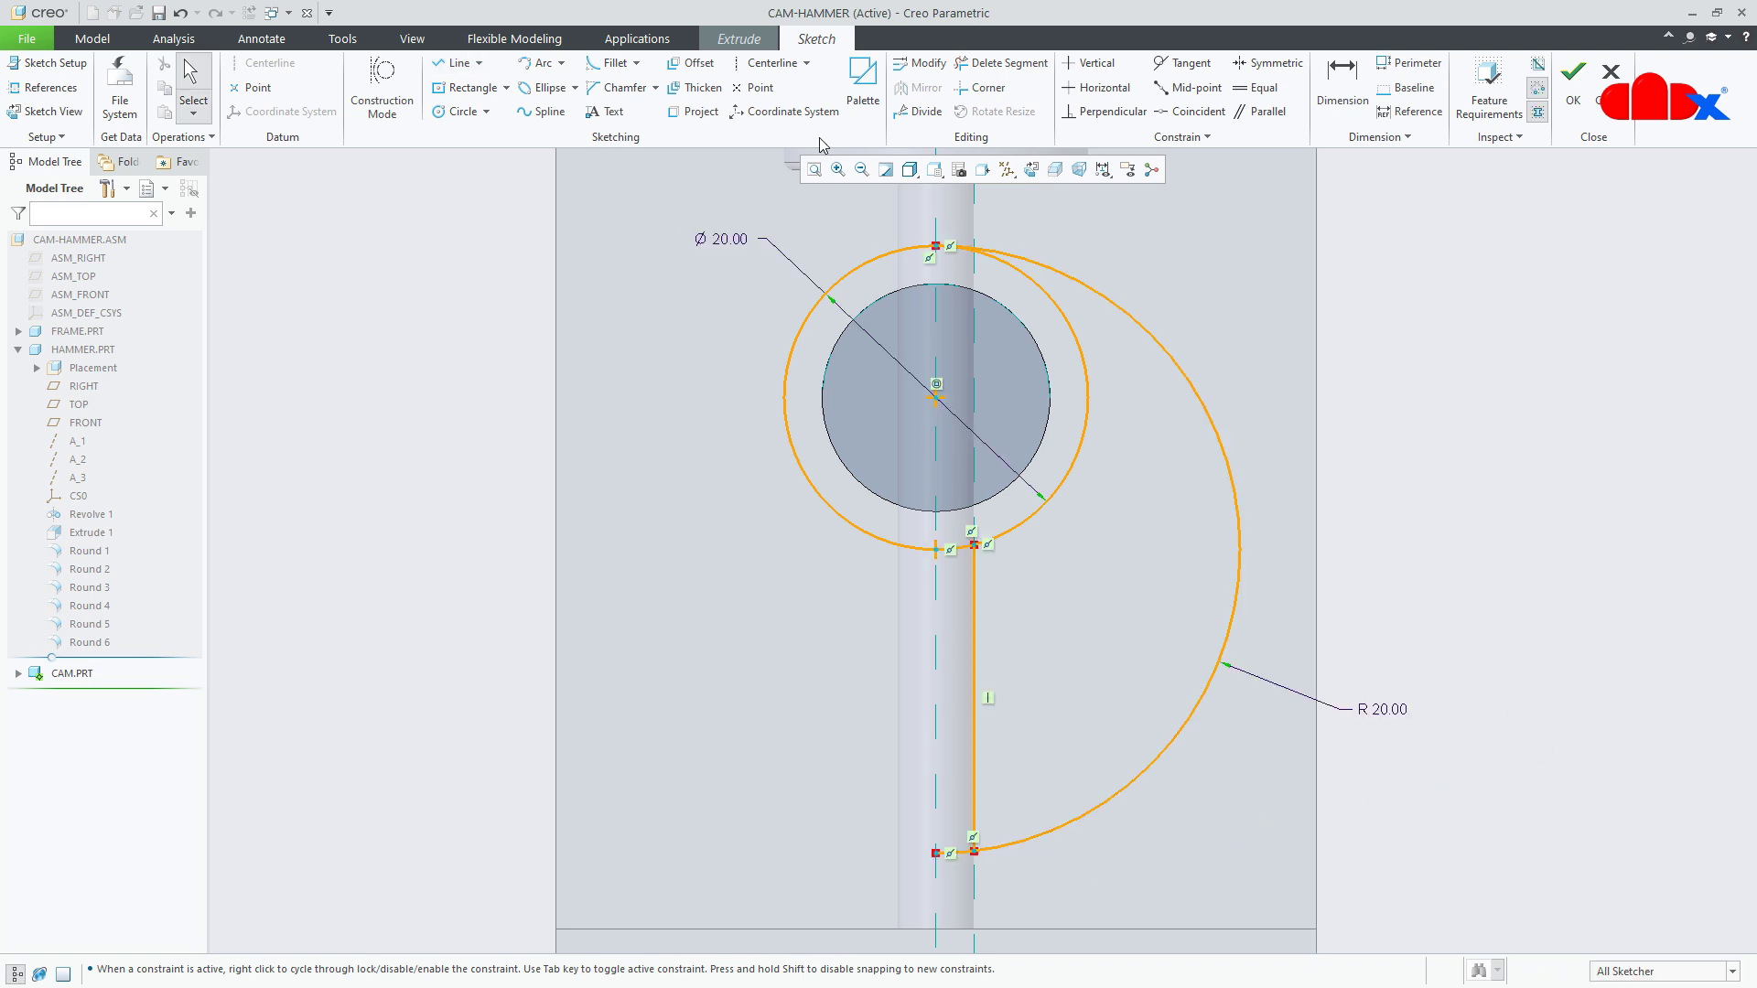
# - Trim the arc's tail beyond the vertical line and the circle's segments inside the large arc, leaving one closed cam profile
pyautogui.click(1002, 63)
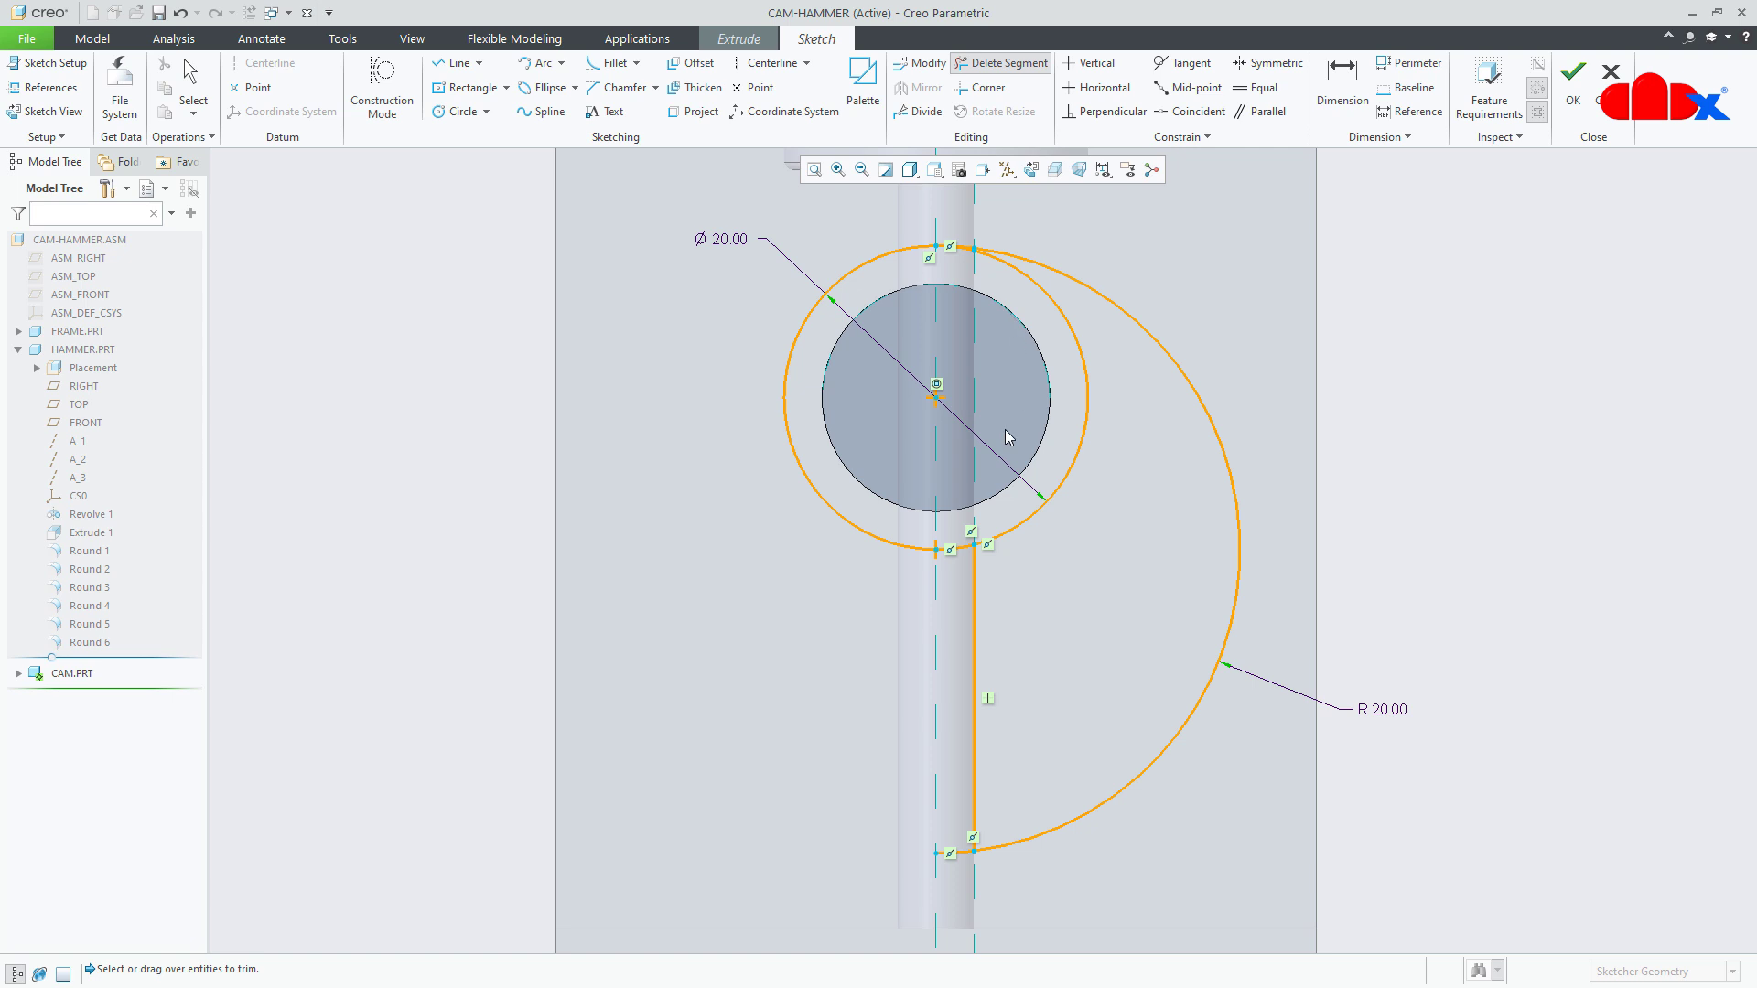
pyautogui.click(953, 855)
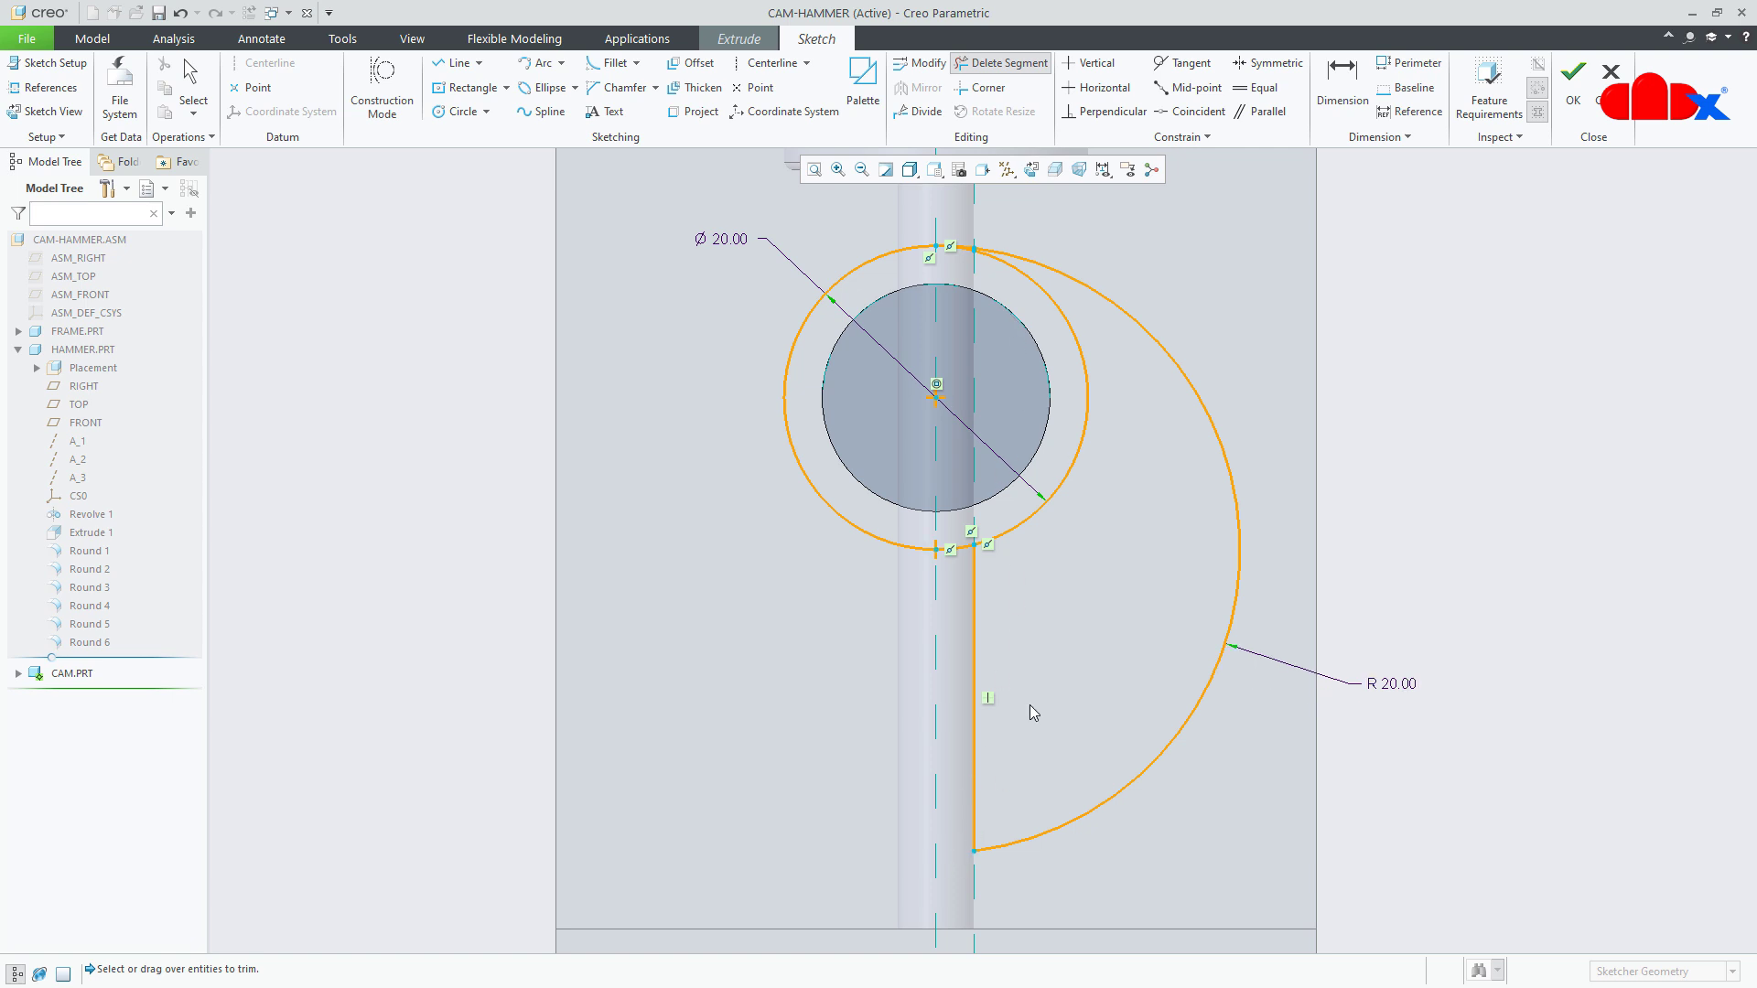
pyautogui.click(1039, 506)
pyautogui.press('Escape')
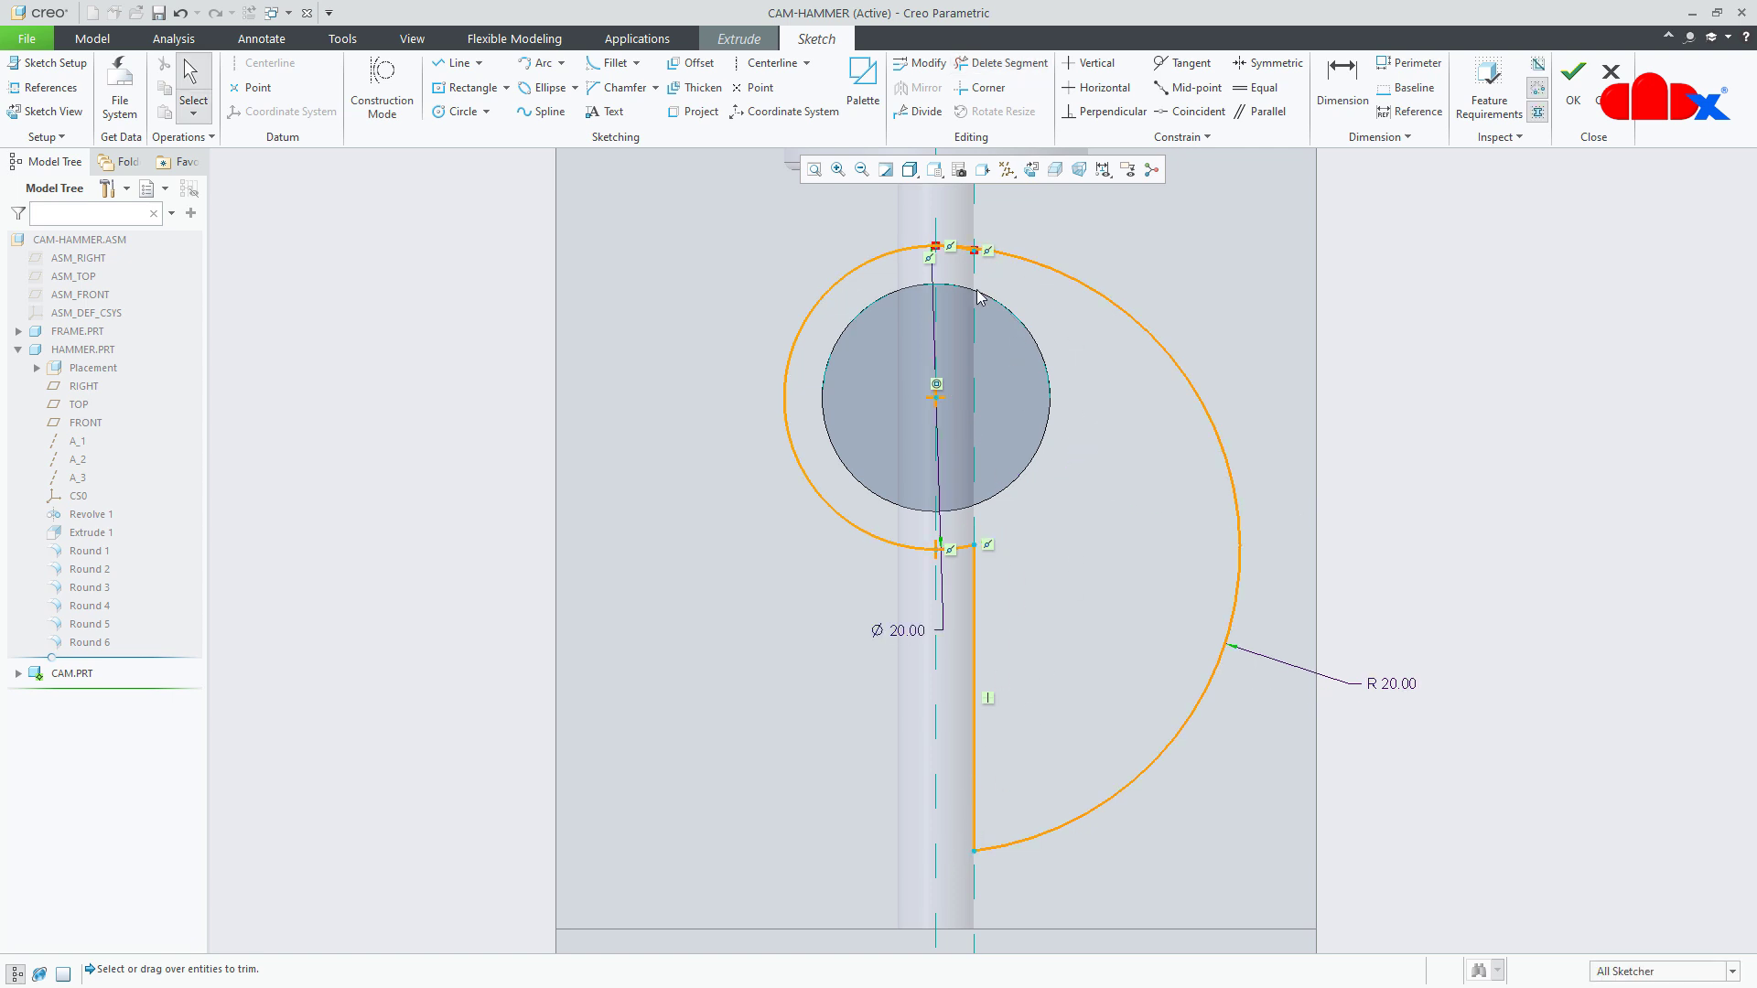
pyautogui.scroll(-5, 995, 318)
pyautogui.click(1002, 63)
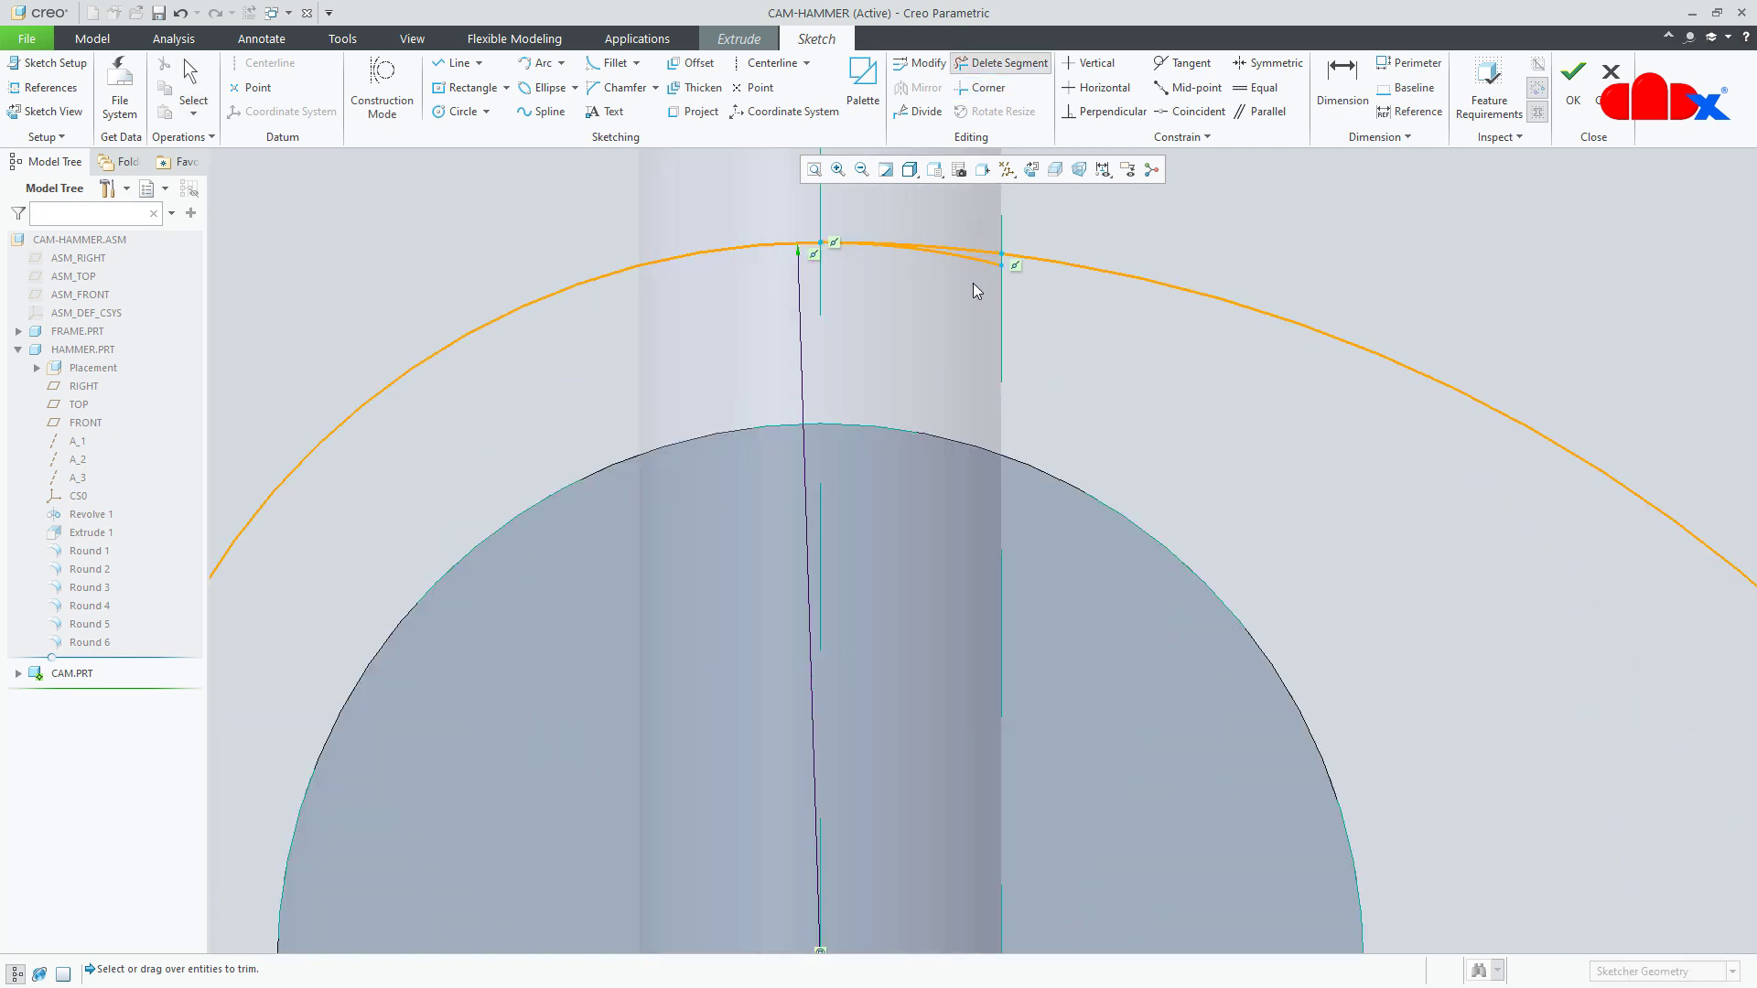
pyautogui.click(979, 260)
pyautogui.scroll(5, 953, 295)
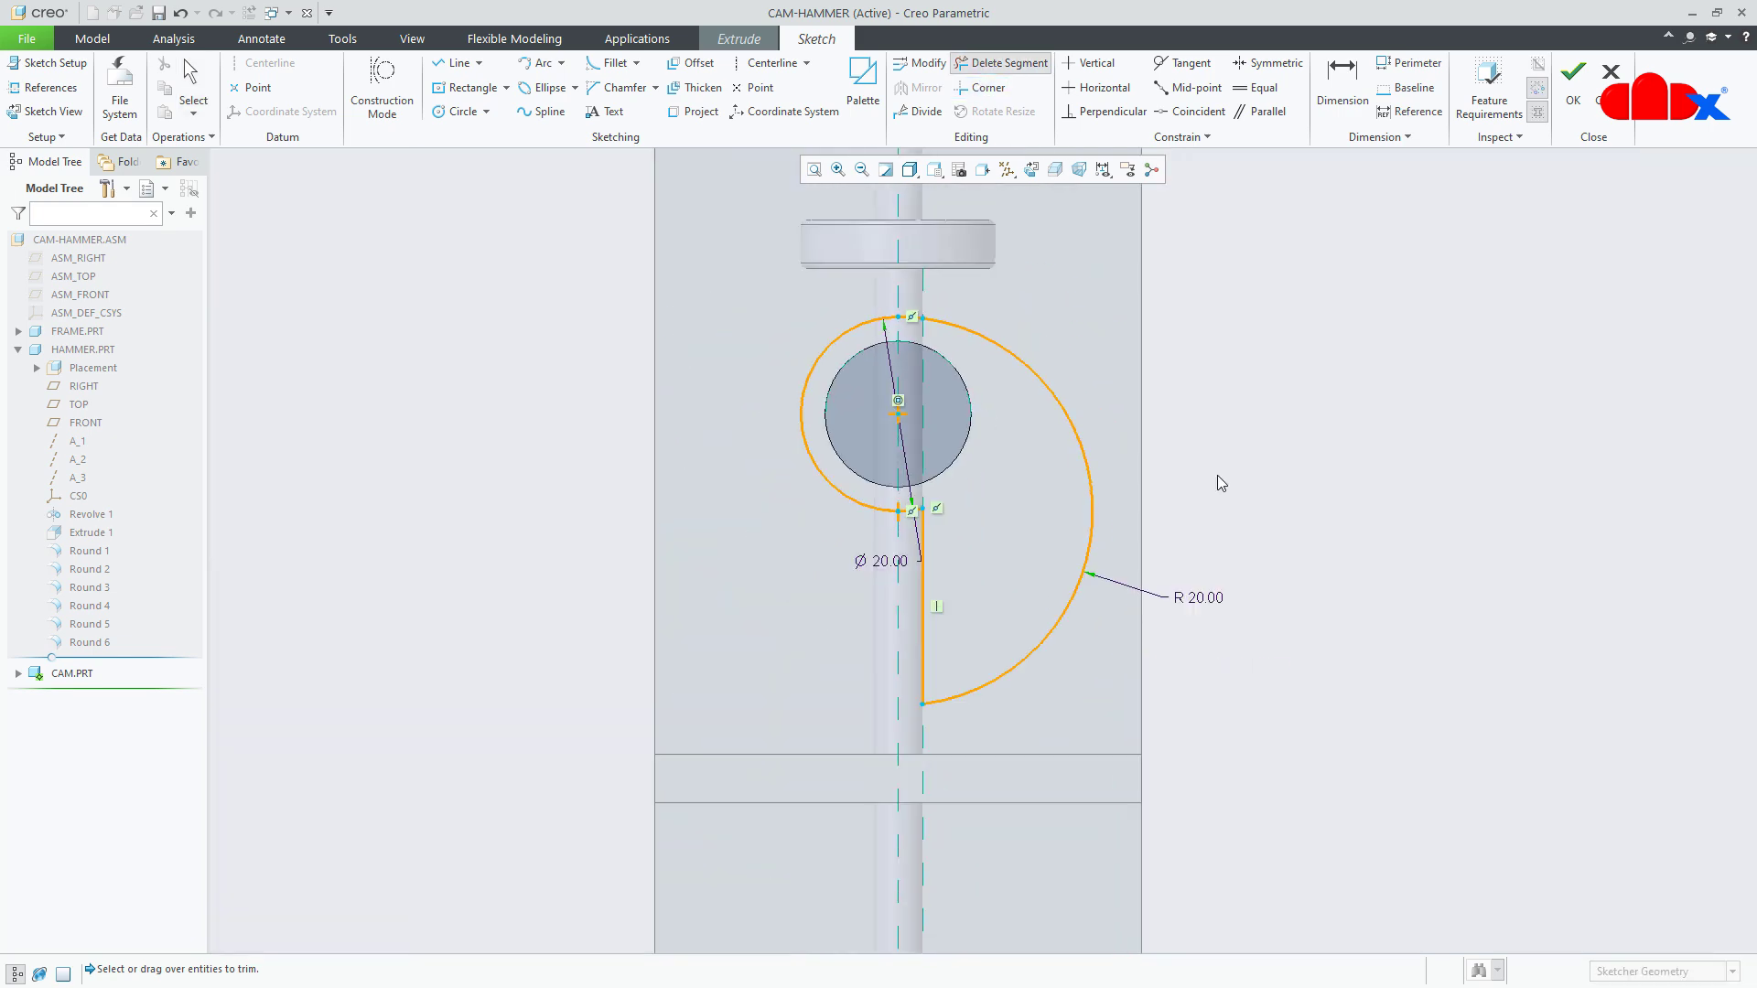
pyautogui.press('Escape')
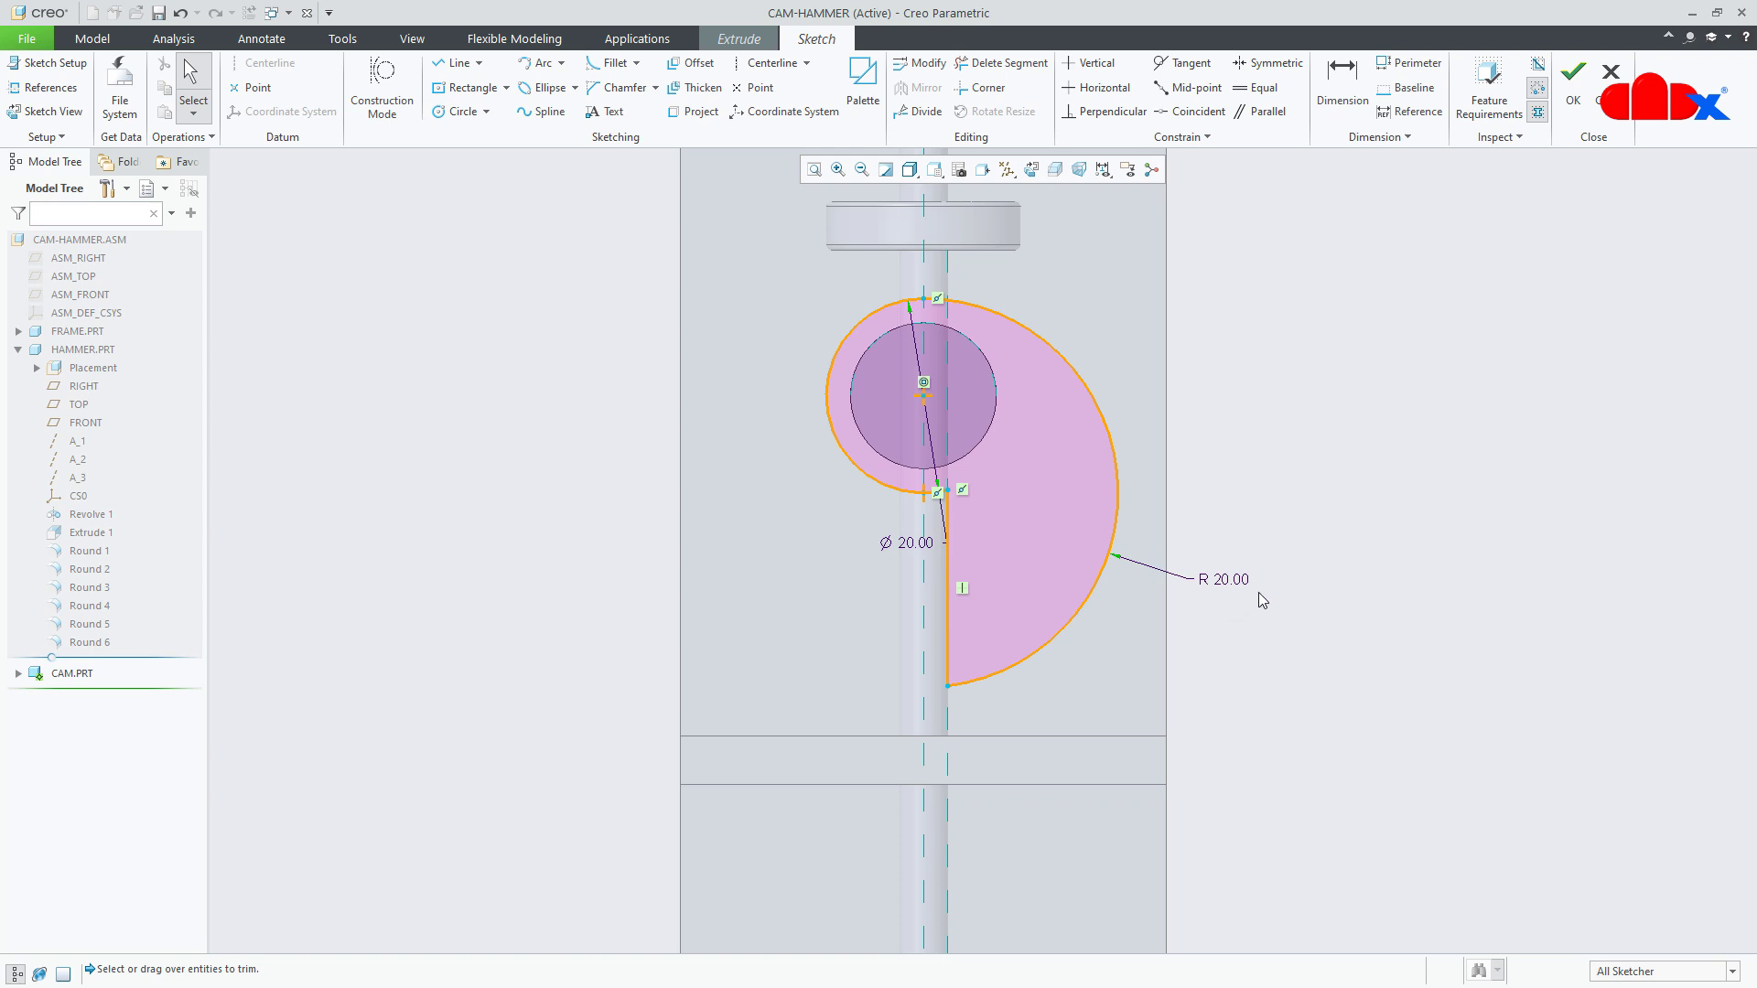
# - Set the large arc's radius to 22.5 mm and check its lower end against the frame's middle shelf
pyautogui.doubleClick(1232, 589)
pyautogui.press('Return')
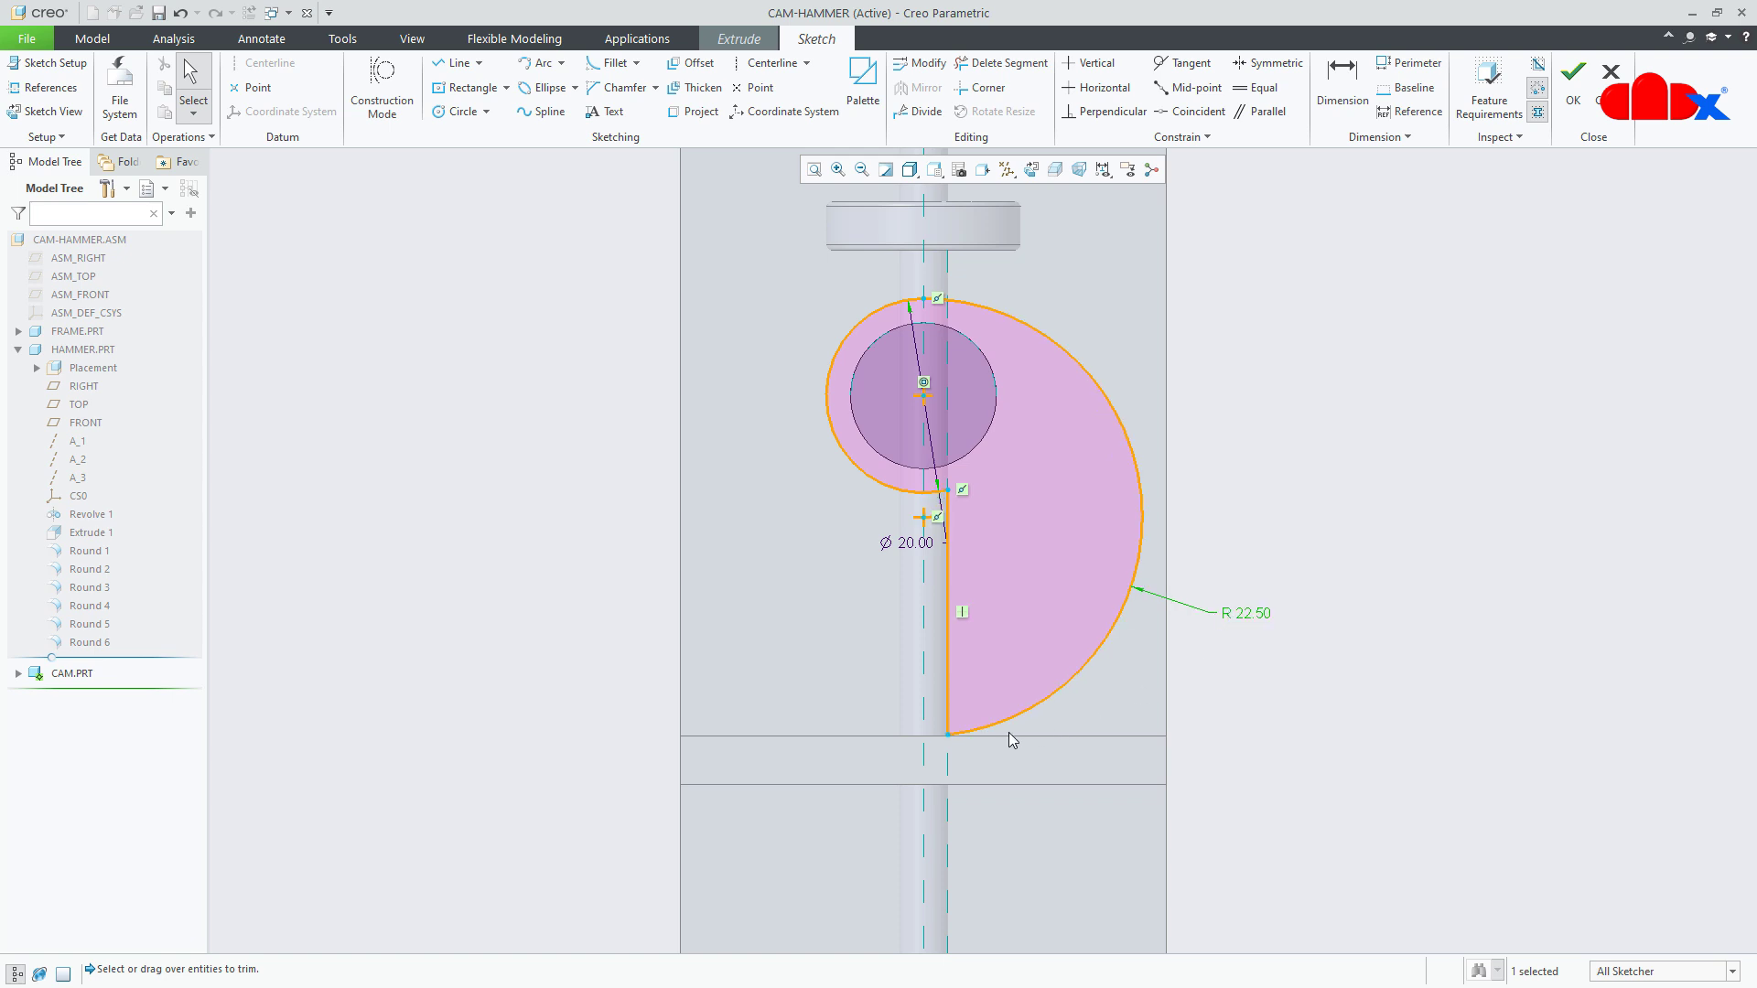
pyautogui.scroll(-3, 1007, 734)
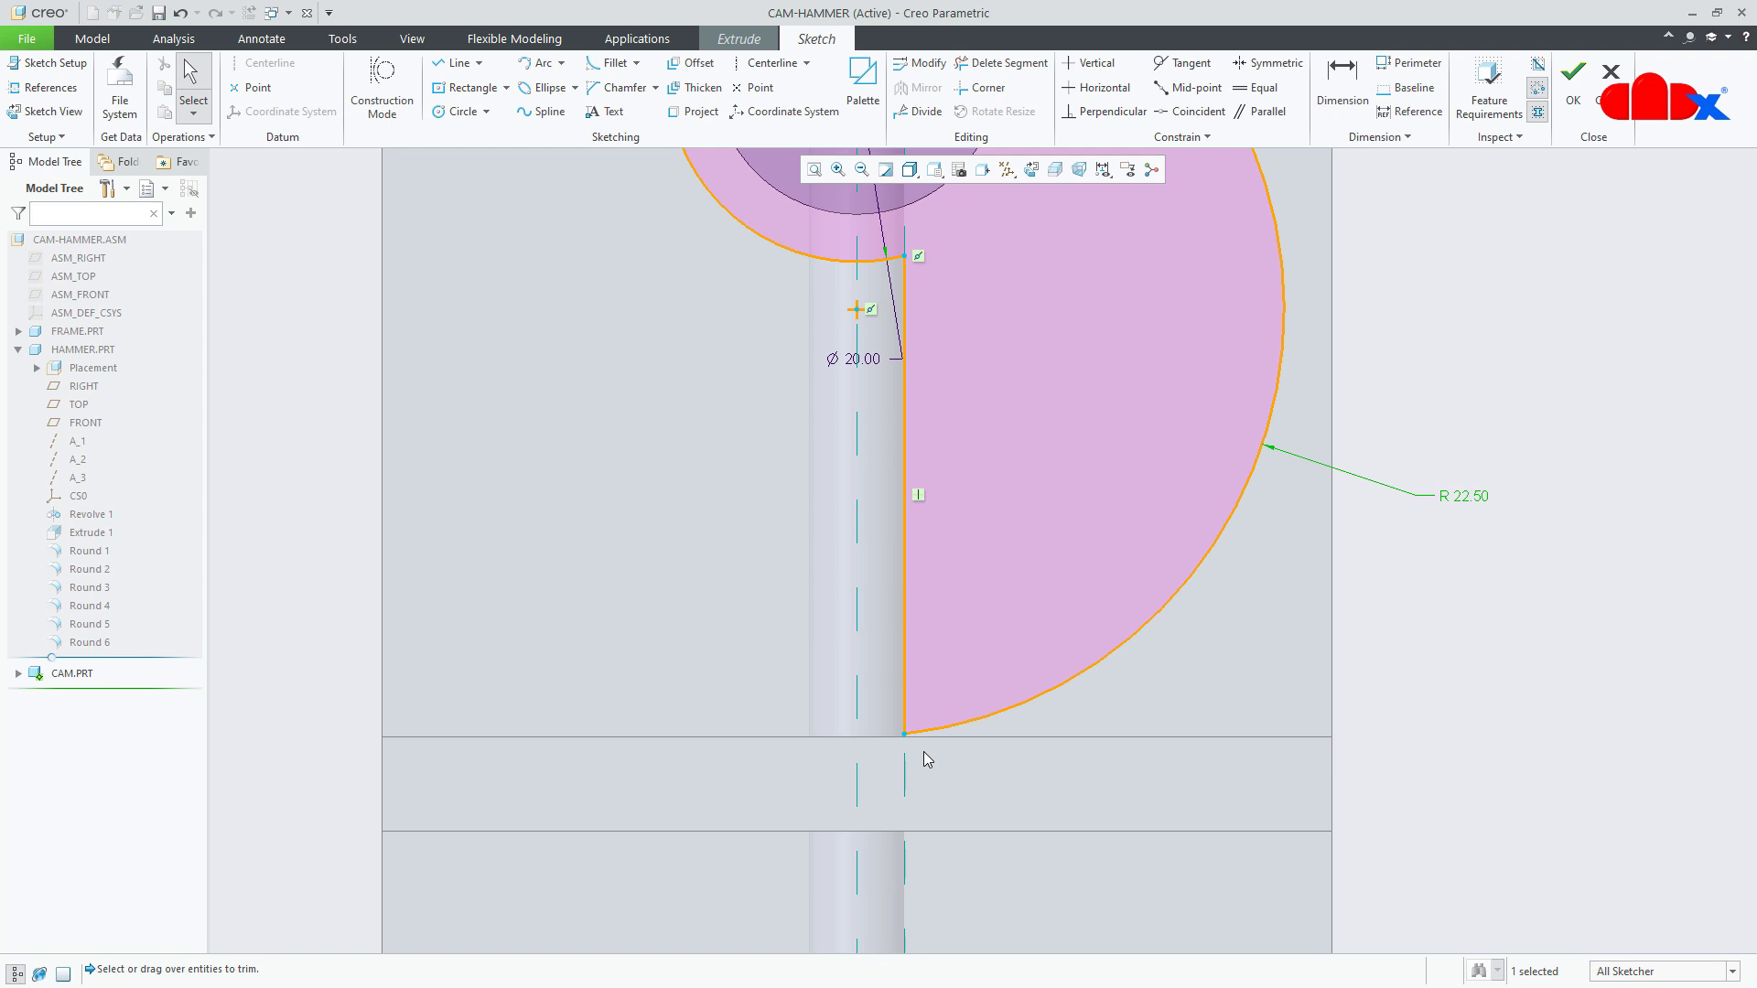
# - Set the cam profile's large arc radius to 22 mm and move the 20 mm diameter dimension clear of the profile
pyautogui.scroll(3, 924, 755)
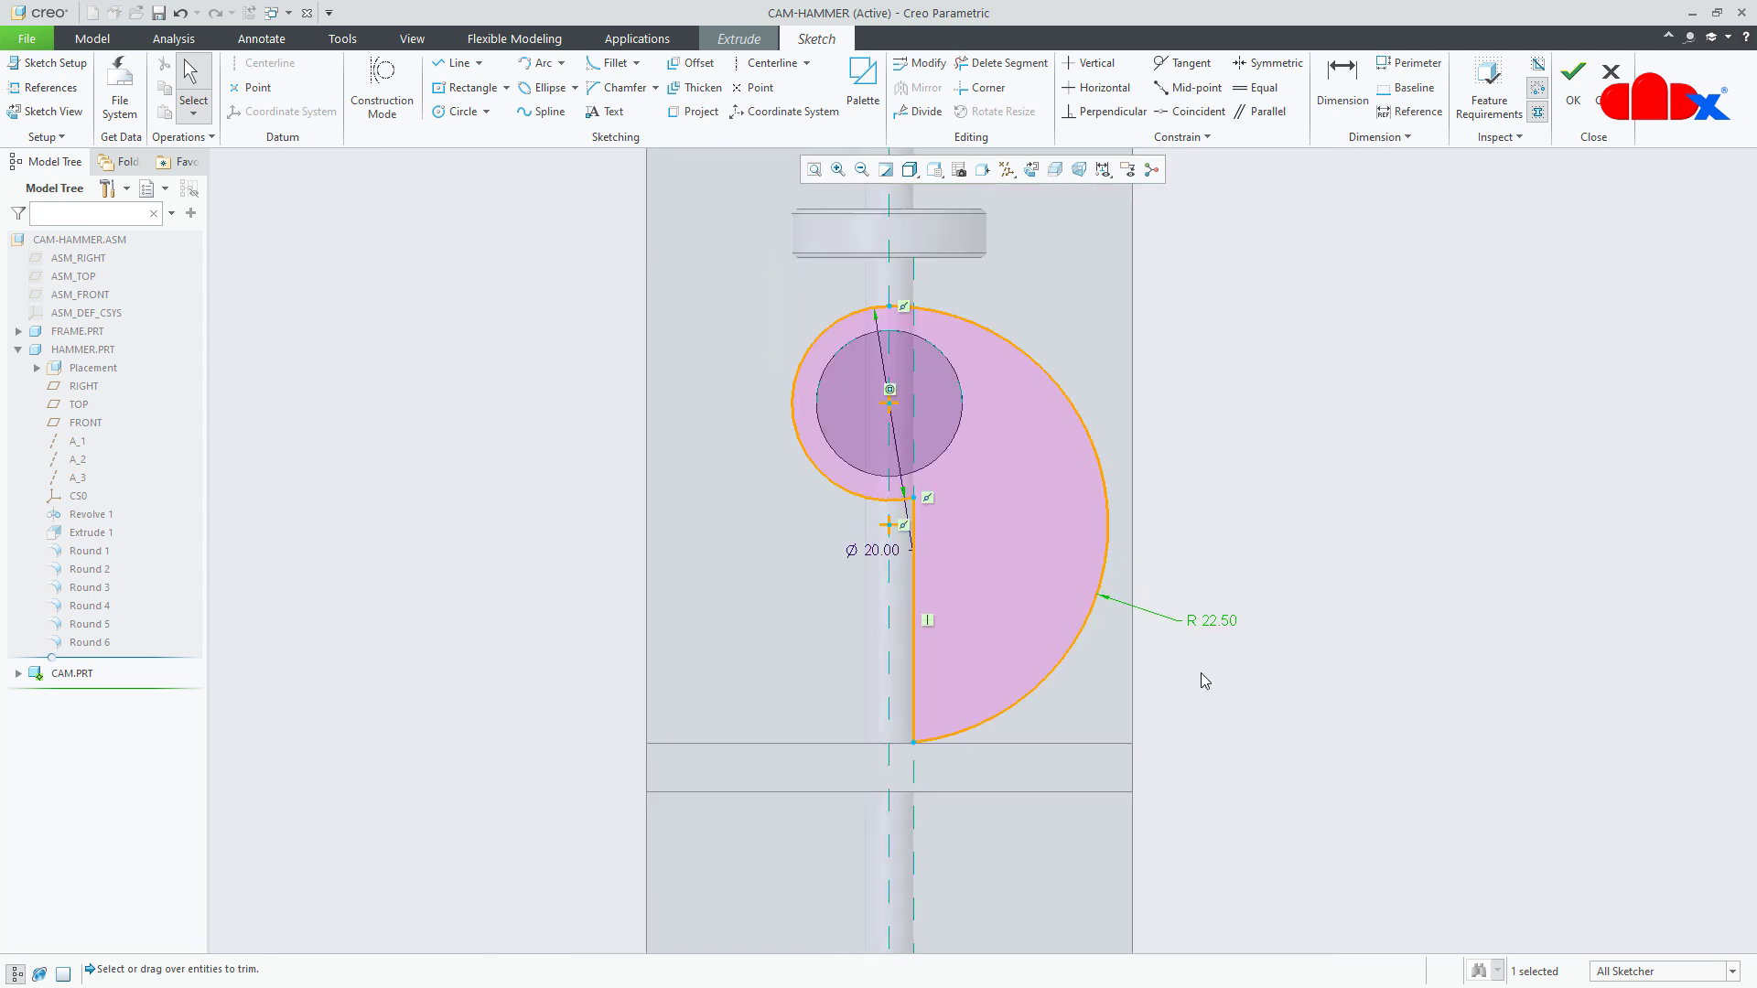
pyautogui.doubleClick(1217, 623)
pyautogui.write('22')
pyautogui.press('Return')
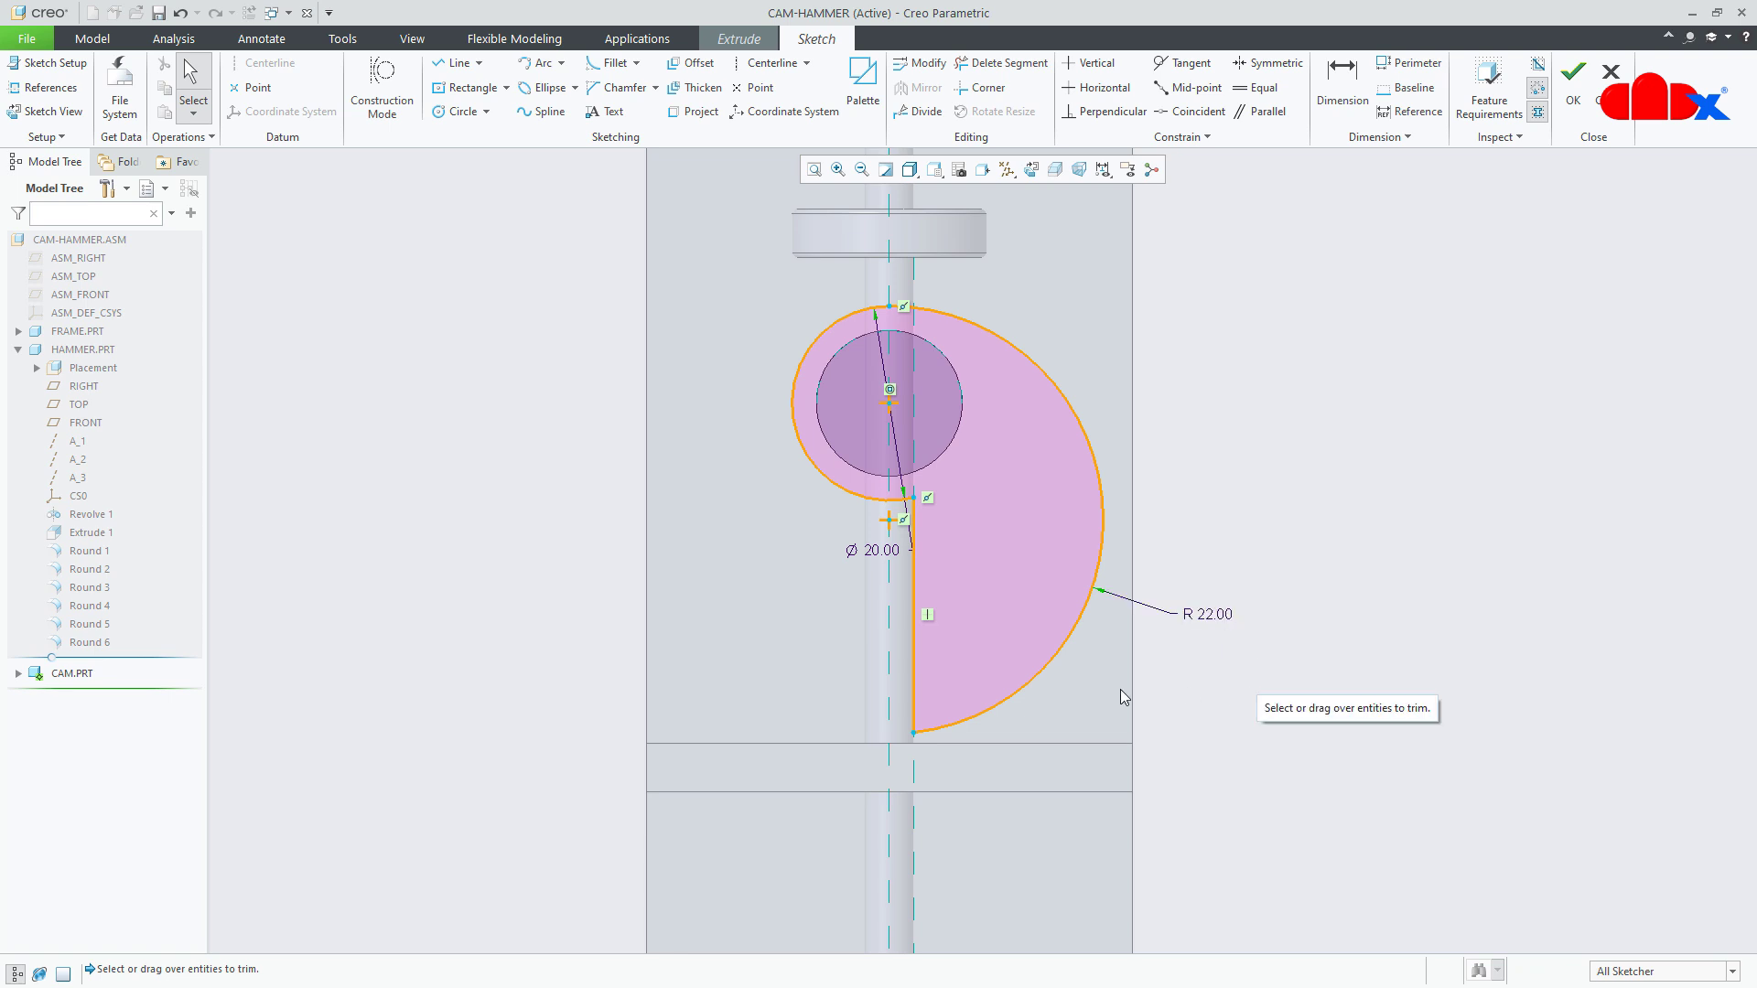
pyautogui.moveTo(874, 549); pyautogui.dragTo(682, 544)
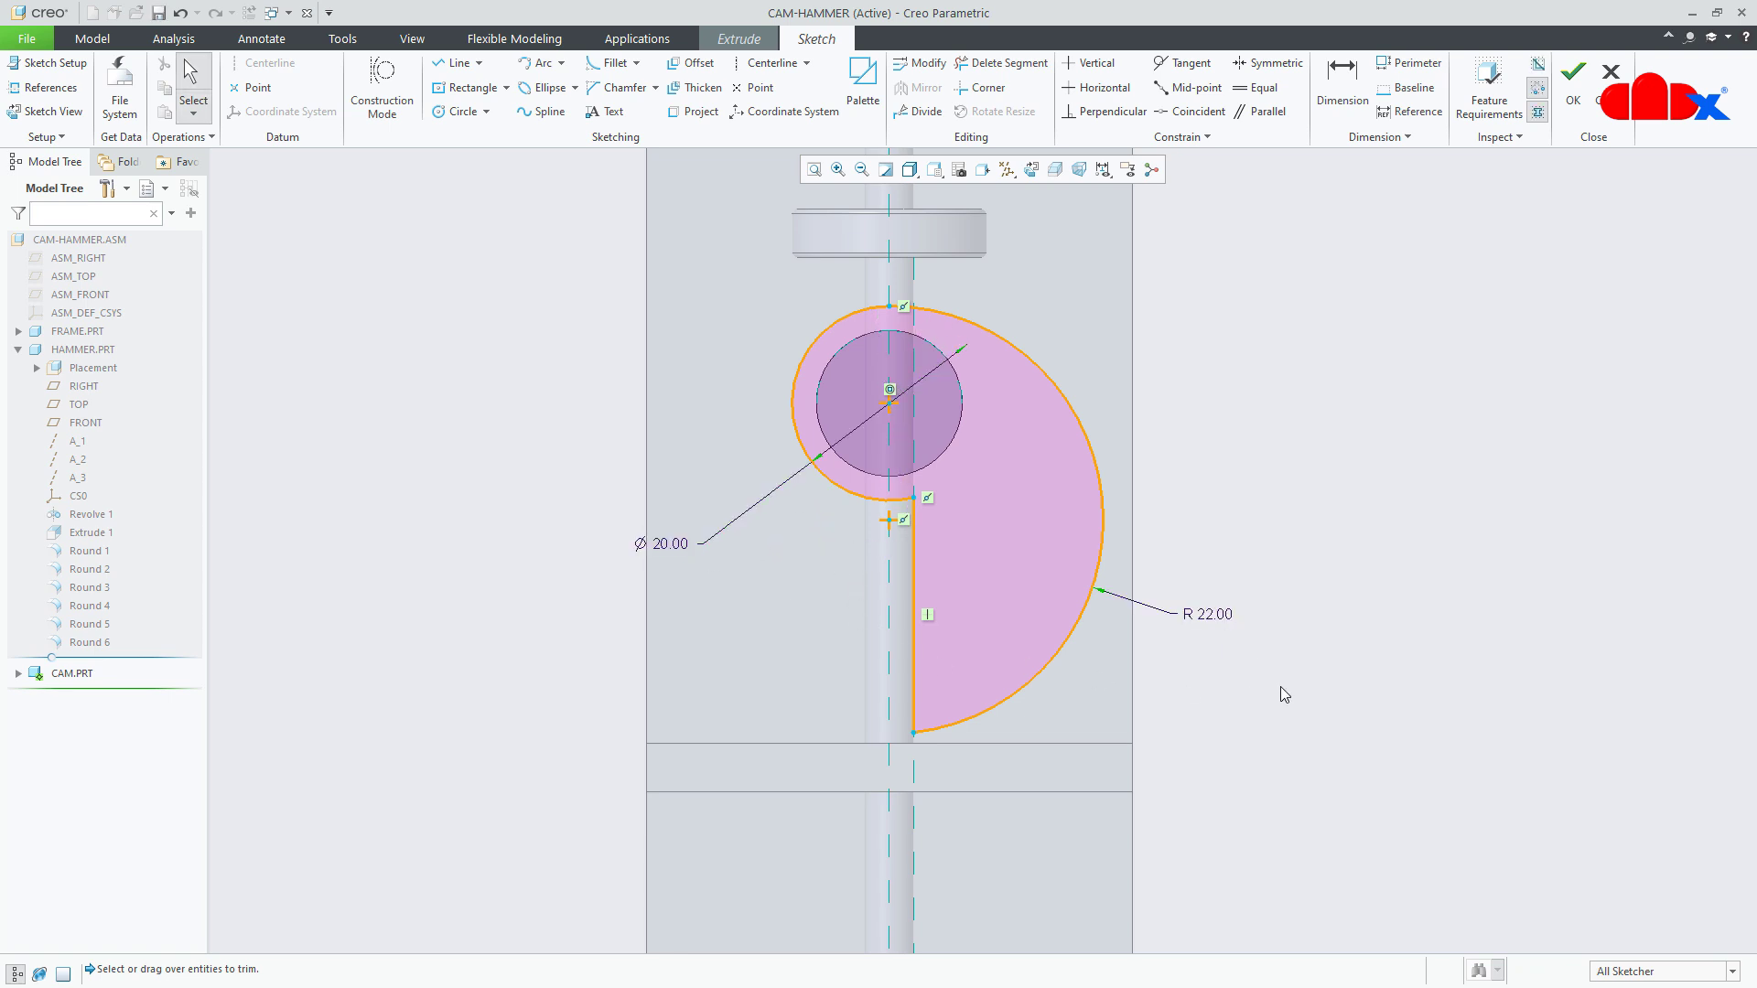
pyautogui.scroll(2, 1226, 677)
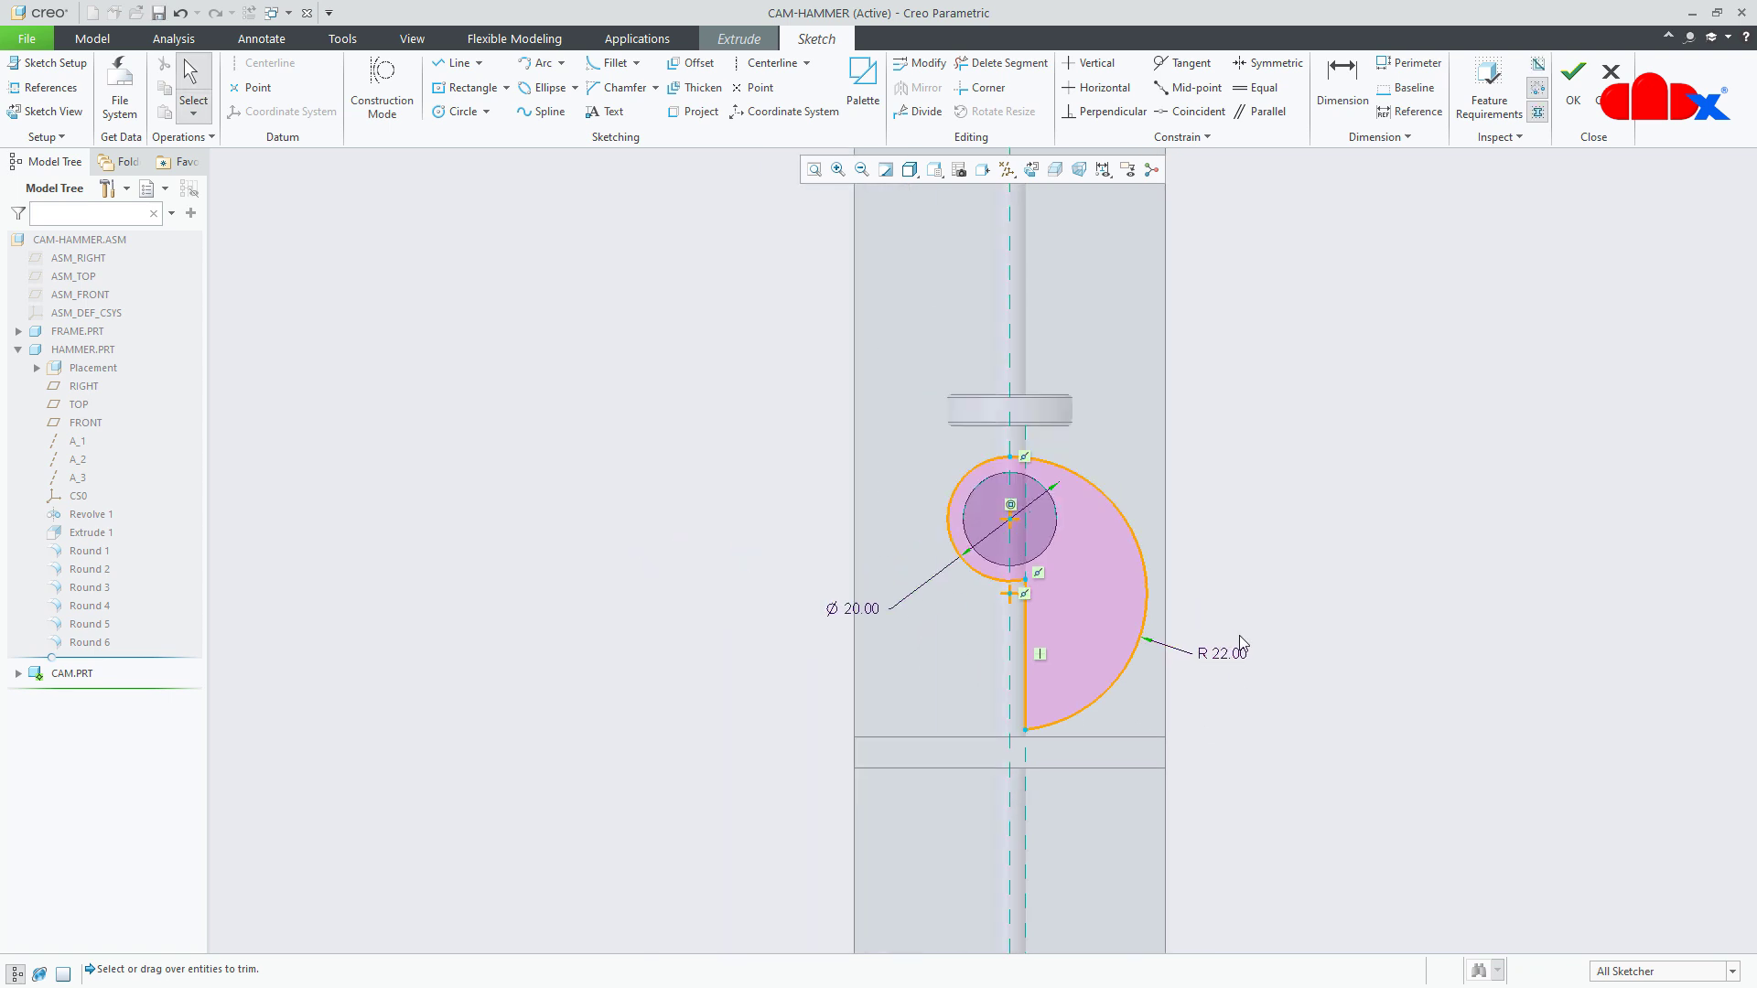
# - Accept the cam profile sketch and extrude it 5 mm as a solid toward the hammer rod
pyautogui.rightClick(1261, 531)
pyautogui.click(1304, 670)
pyautogui.moveTo(1177, 628)
pyautogui.mouseDown(button='middle')
pyautogui.moveTo(976, 633)
pyautogui.moveTo(1103, 565)
pyautogui.mouseUp(button='middle')
pyautogui.moveTo(1117, 555); pyautogui.dragTo(1315, 543)
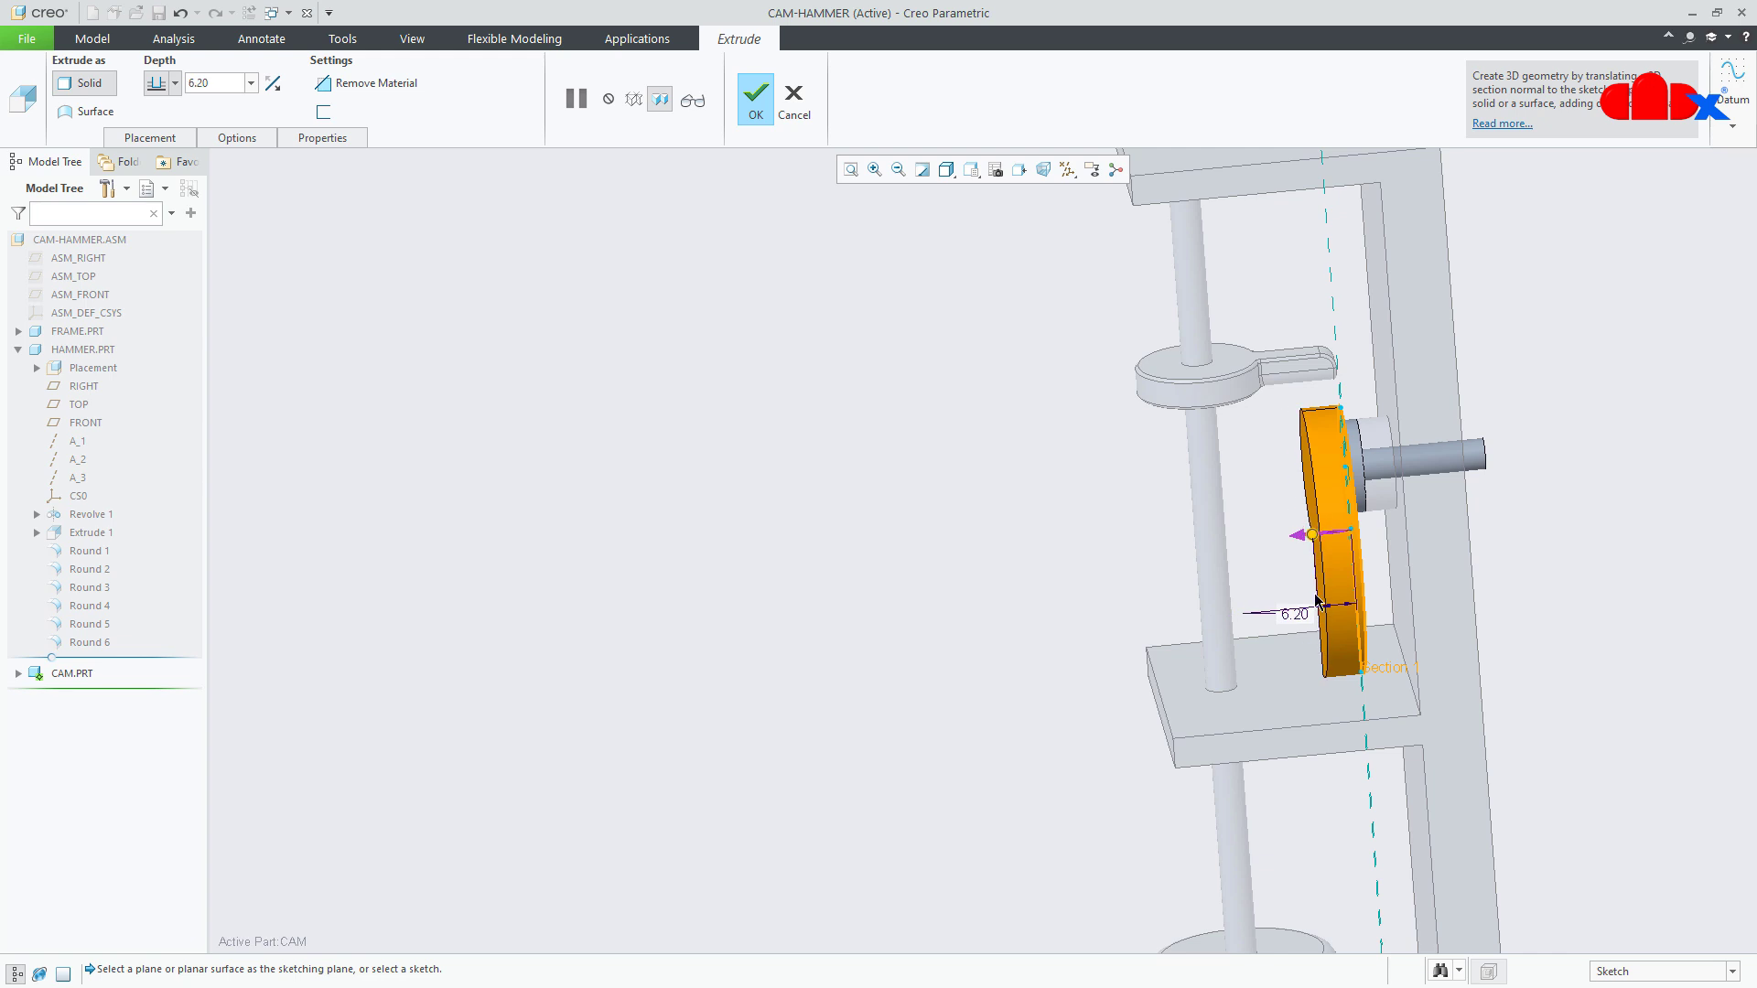
pyautogui.write('5')
pyautogui.press('Return')
pyautogui.moveTo(1504, 619); pyautogui.dragTo(1560, 626, button='middle')
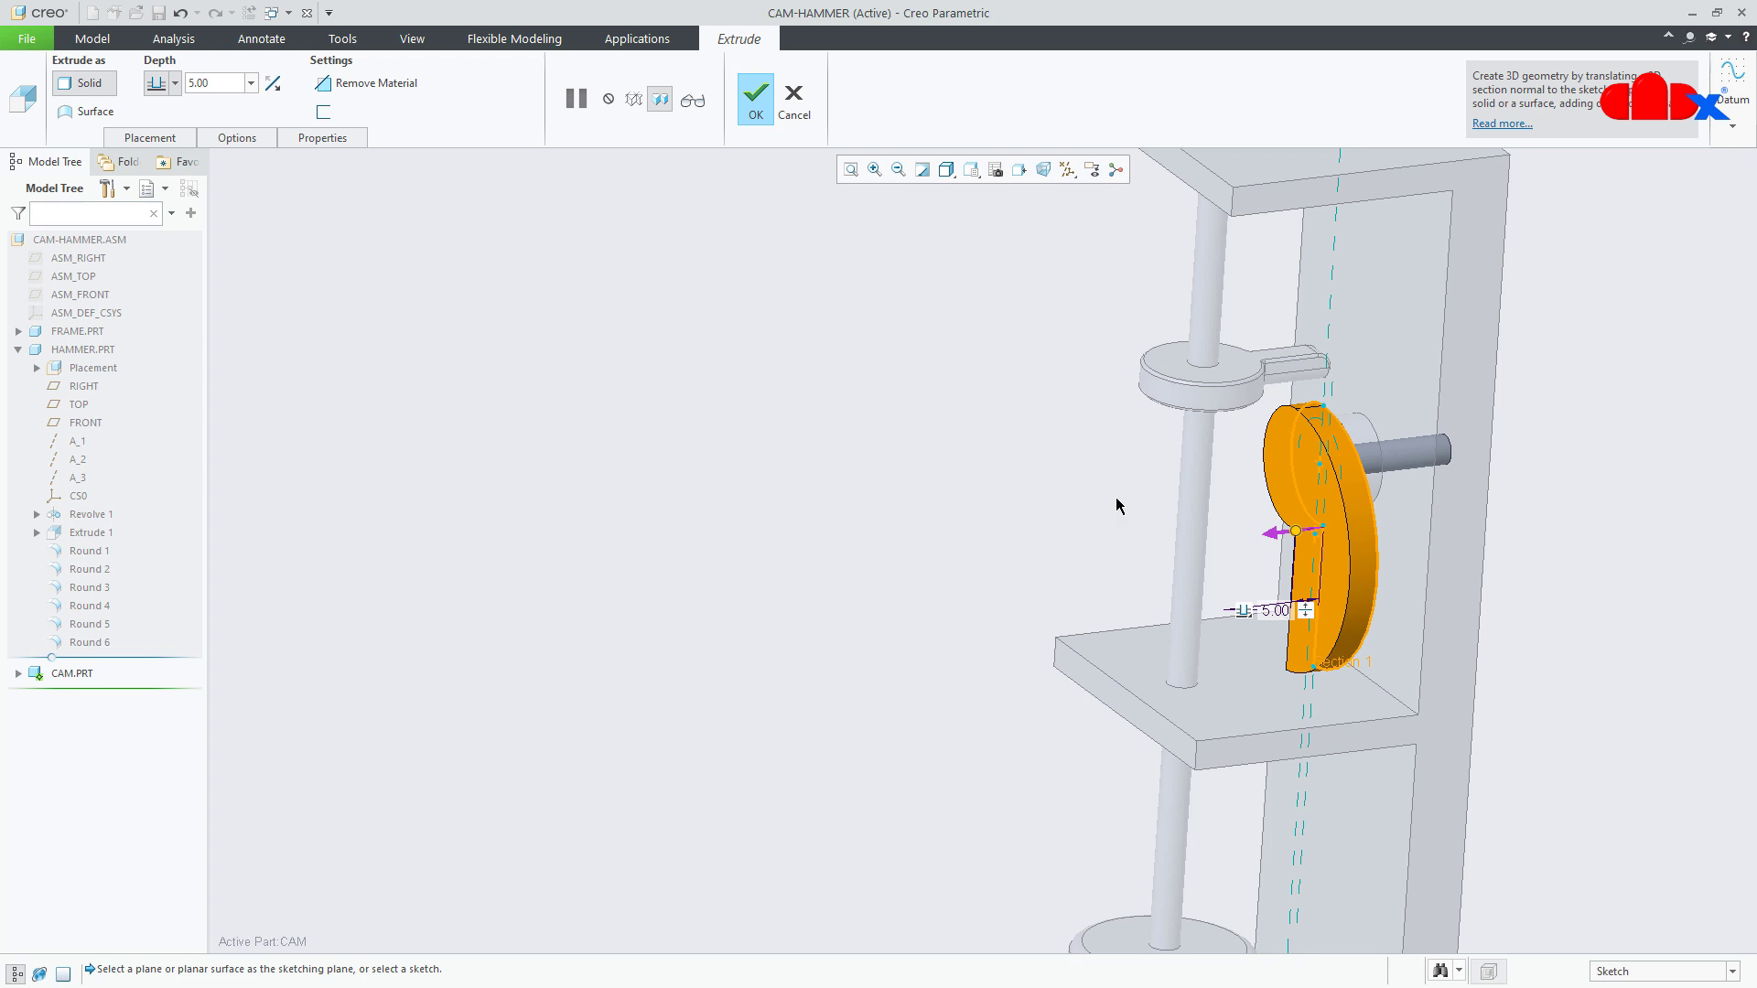
pyautogui.click(759, 103)
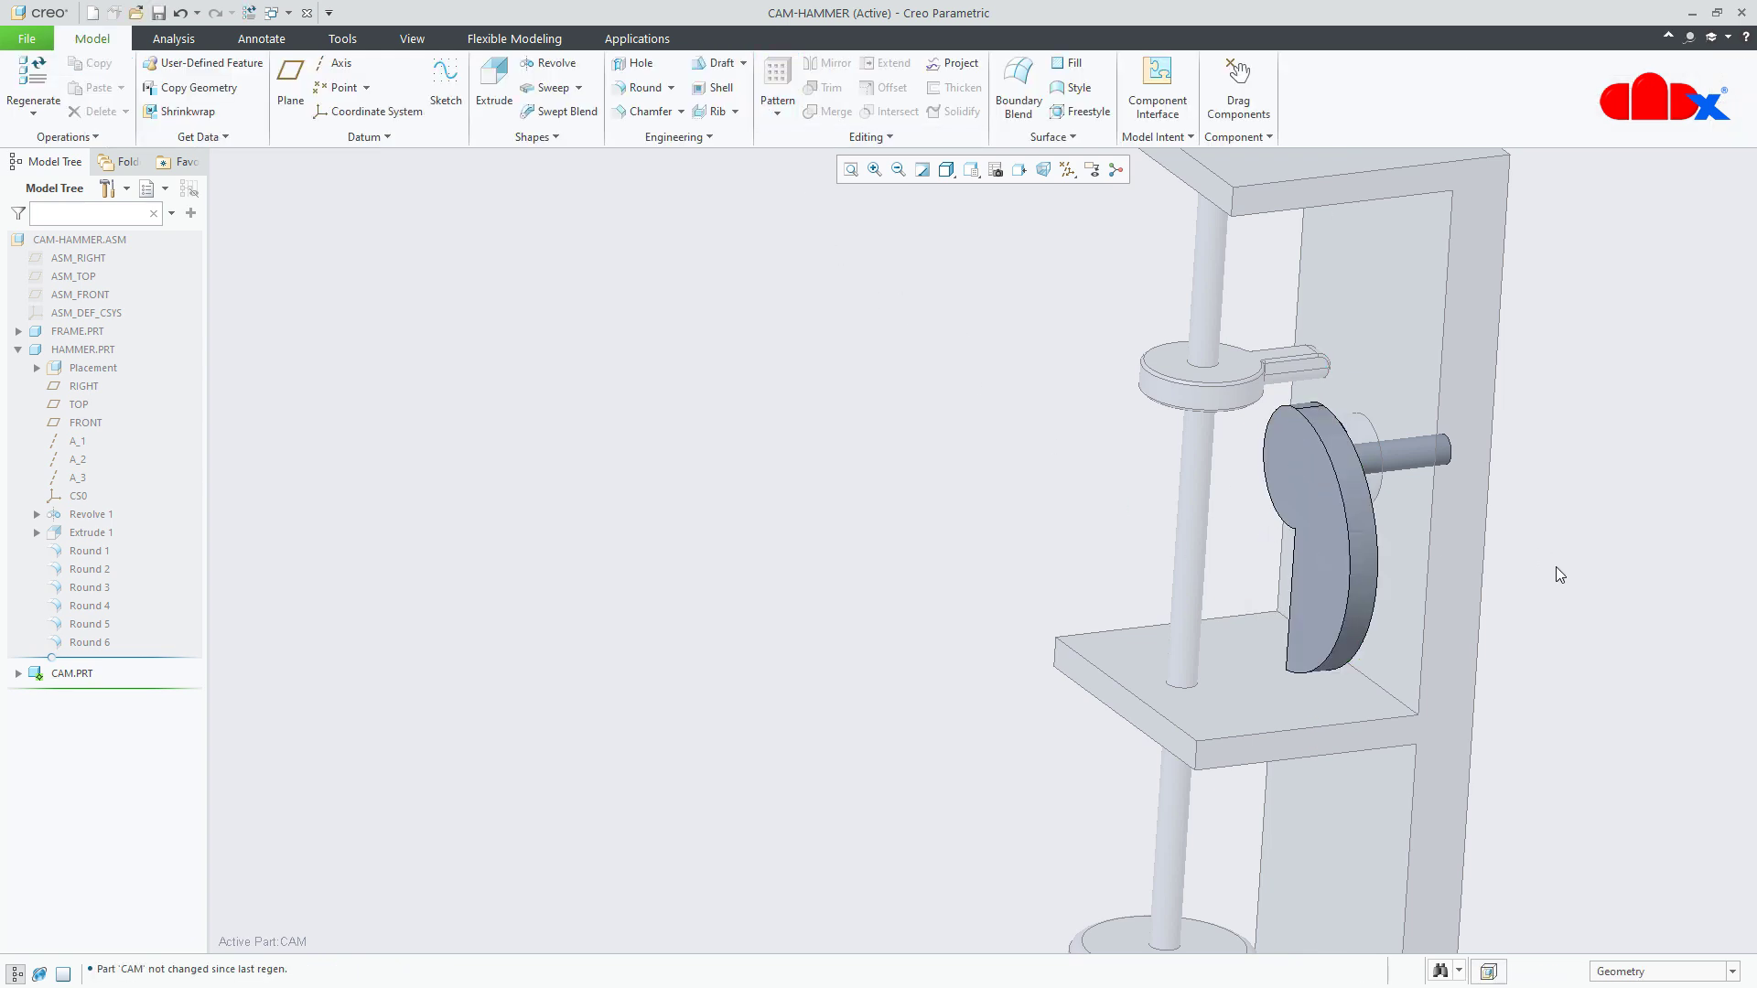
# - Reactivate the top-level assembly and examine the gap between the hammer's arm and the cam's rim
pyautogui.hotkey('ctrl', 'a')
pyautogui.moveTo(1309, 451); pyautogui.dragTo(1271, 361, button='middle')
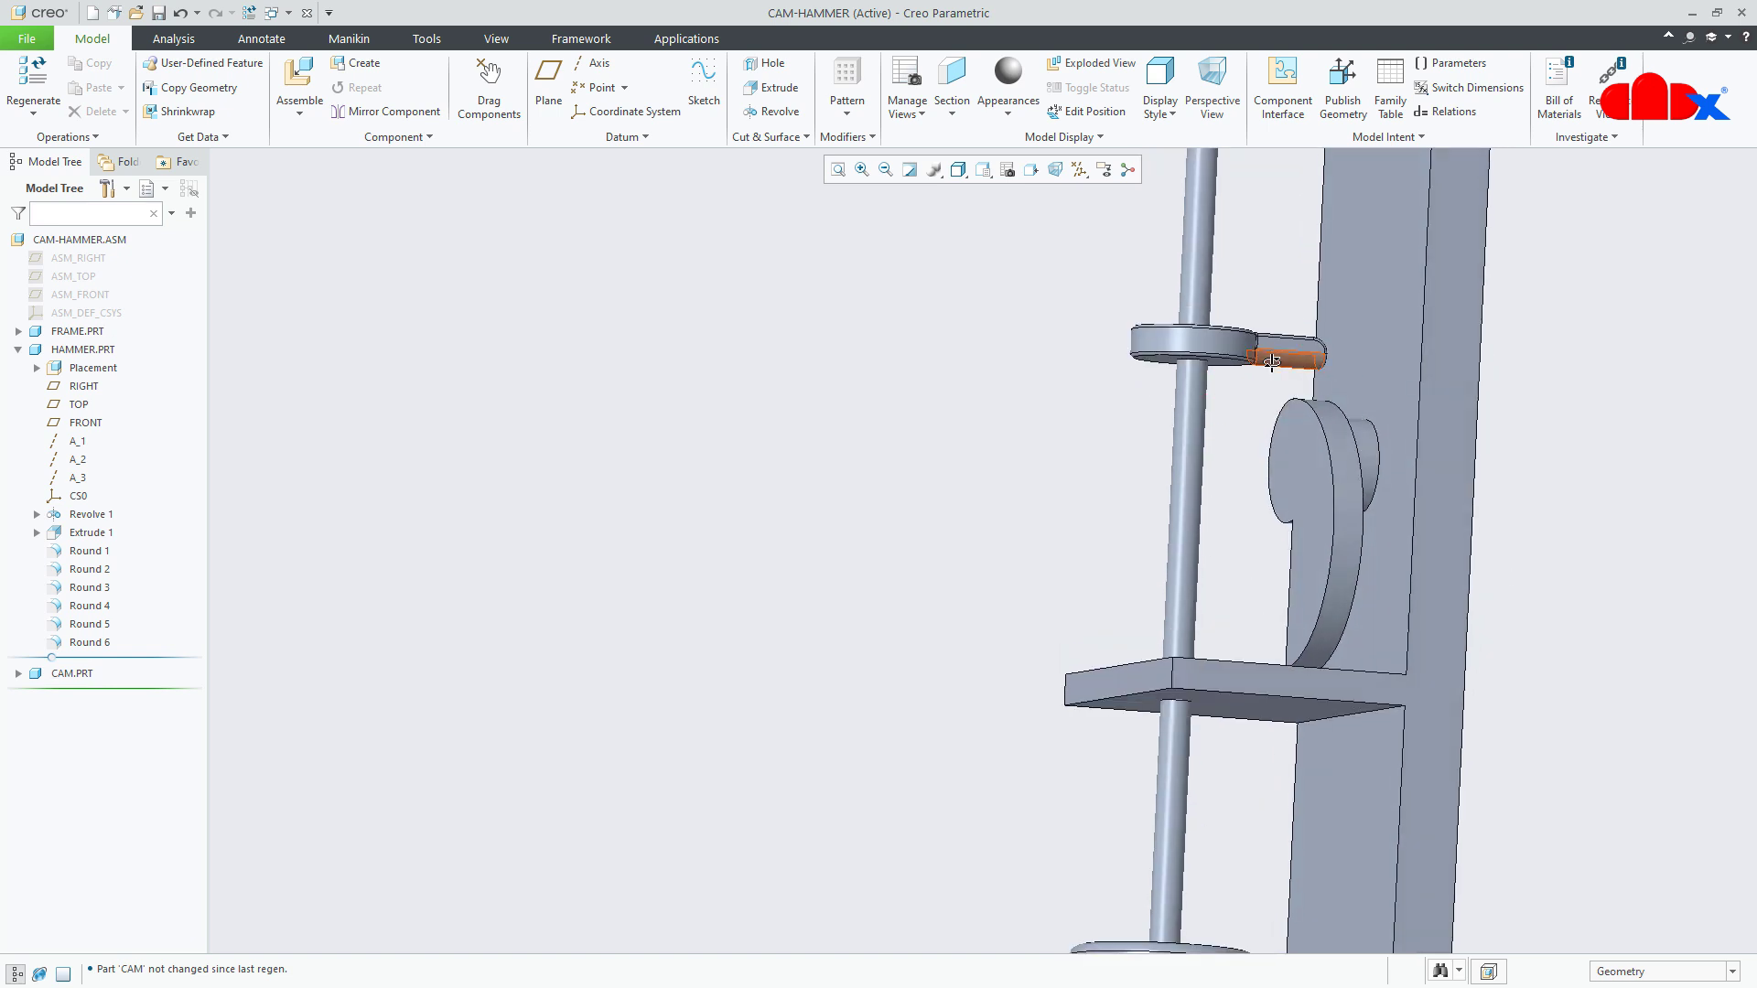
pyautogui.scroll(-3, 1272, 361)
pyautogui.click(1299, 357)
pyautogui.moveTo(1327, 437)
pyautogui.mouseDown(button='middle')
pyautogui.moveTo(1316, 489)
pyautogui.moveTo(1347, 434)
pyautogui.mouseUp(button='middle')
pyautogui.click(1346, 432)
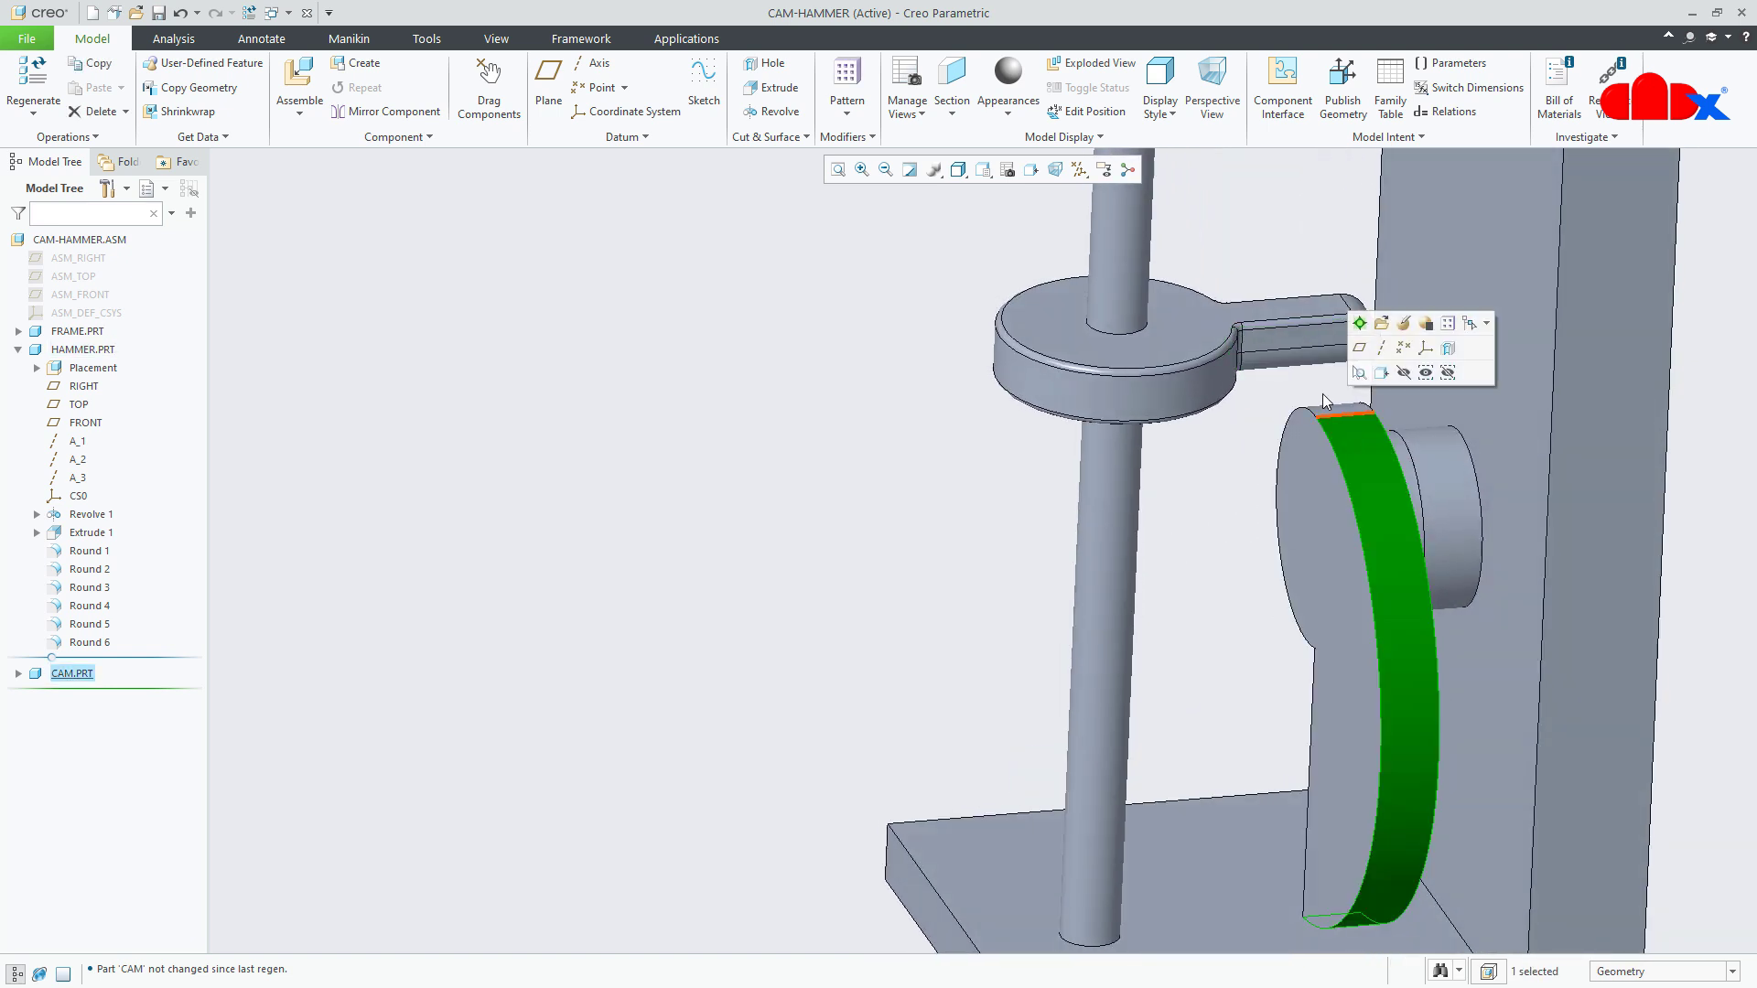
pyautogui.scroll(2, 1208, 502)
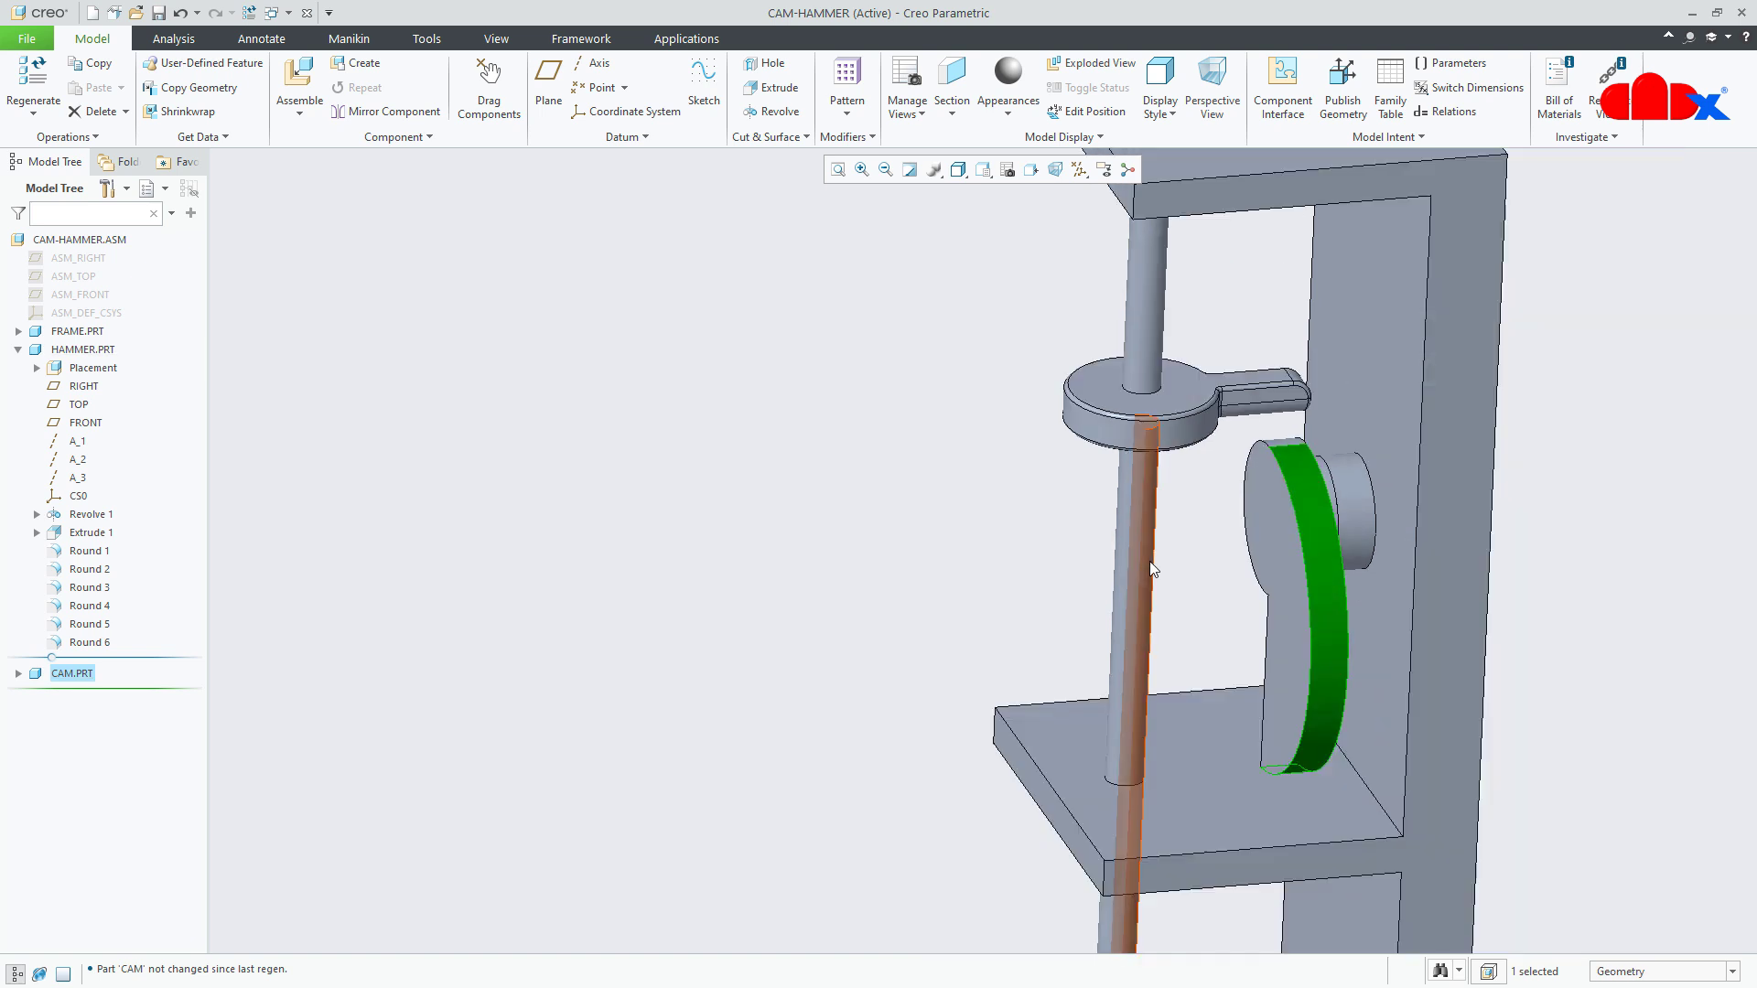
# - Collapse the hammer's feature list and activate the hammer part for editing within the assembly
pyautogui.click(645, 665)
pyautogui.click(18, 349)
pyautogui.click(61, 352)
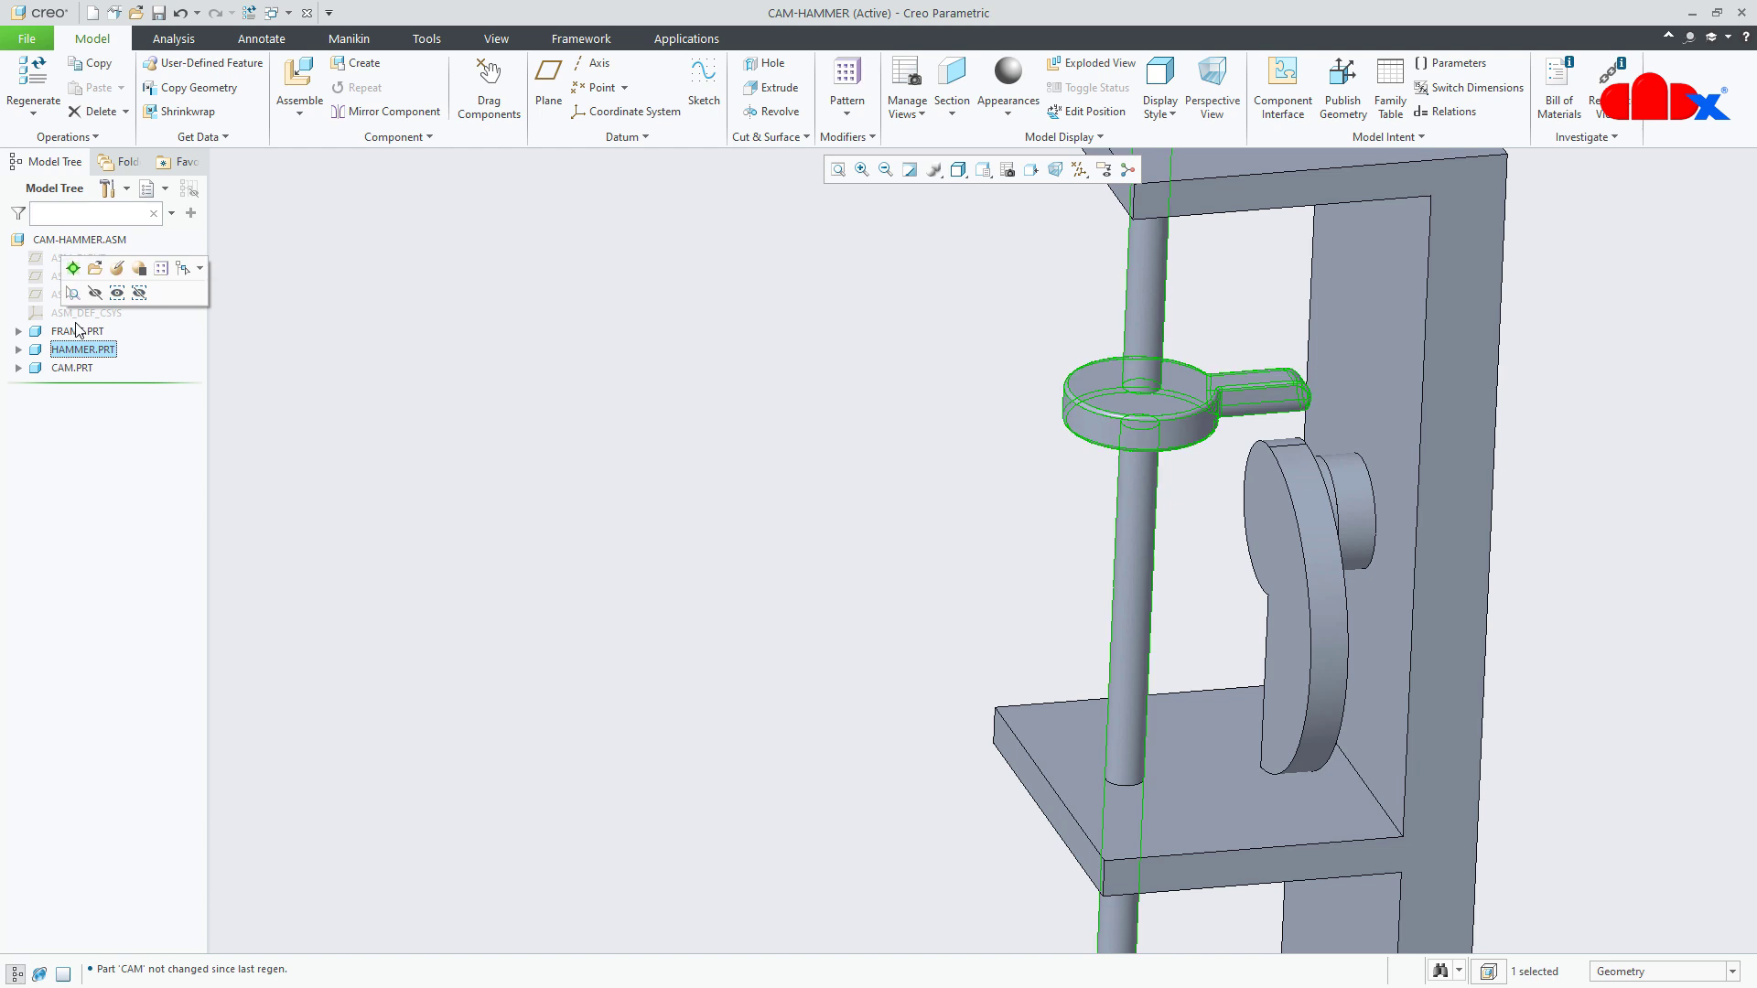
pyautogui.click(74, 272)
# - Examine from several angles how the hammer's collar and arm sit relative to the top of the cam
pyautogui.scroll(5, 1199, 494)
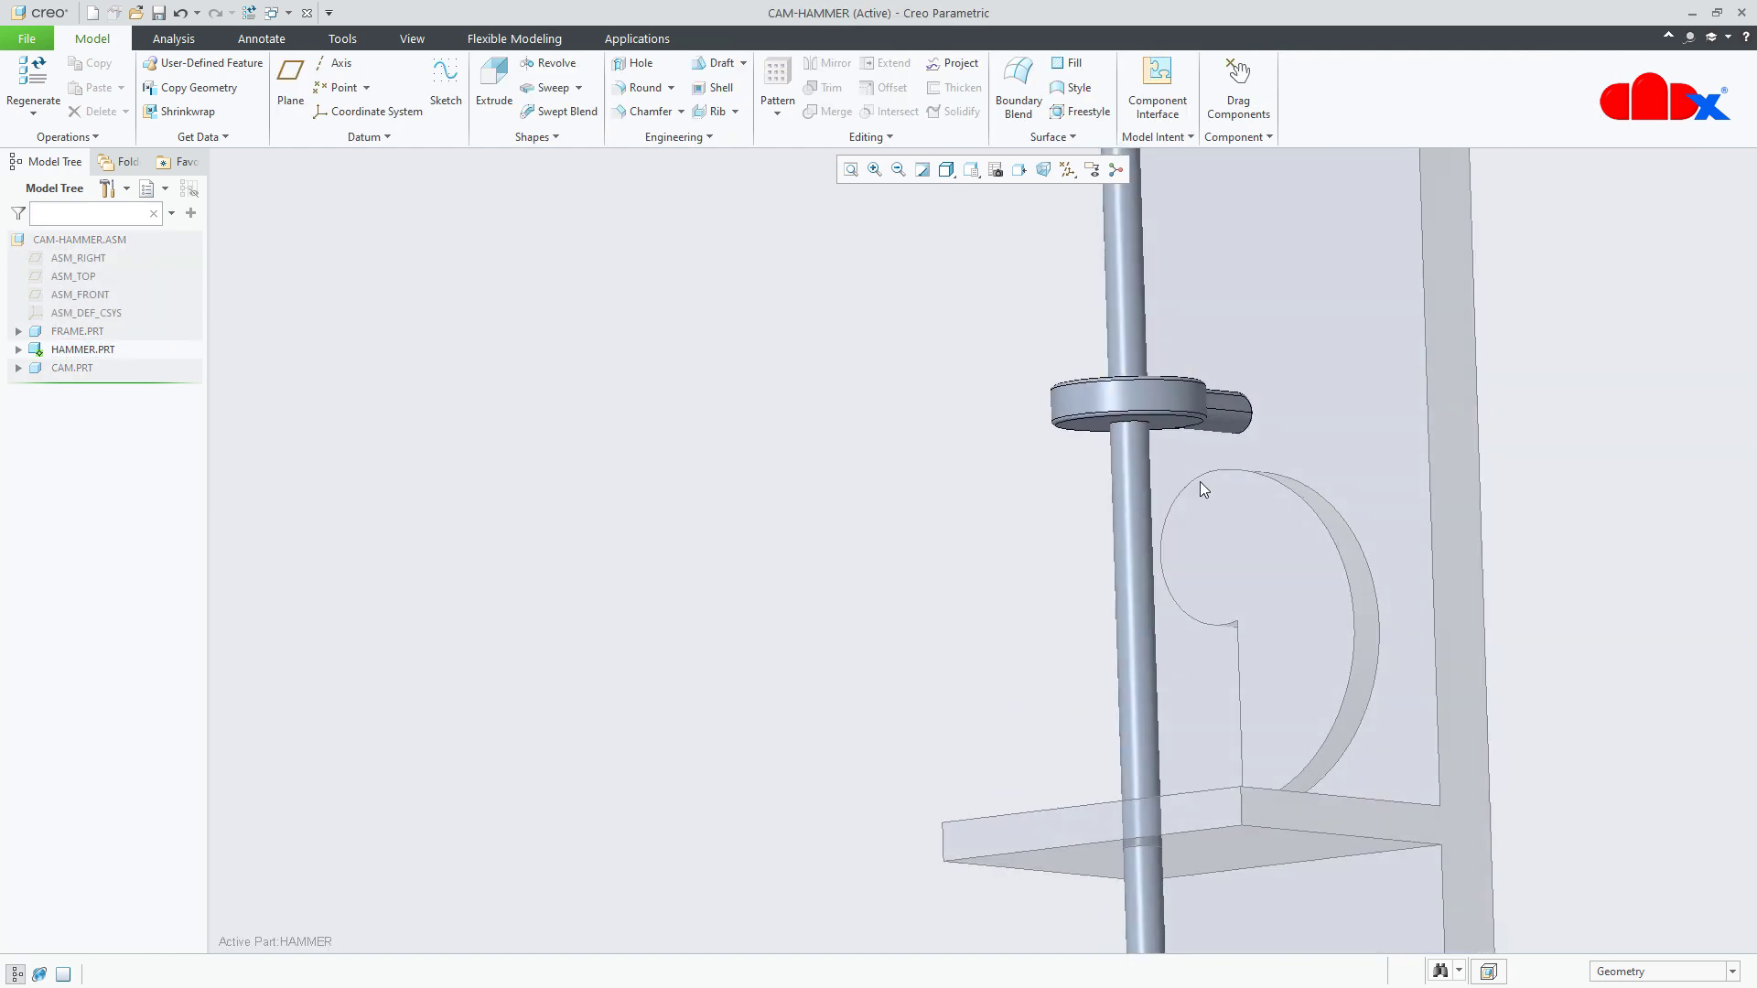
pyautogui.moveTo(1168, 409); pyautogui.dragTo(1135, 423, button='middle')
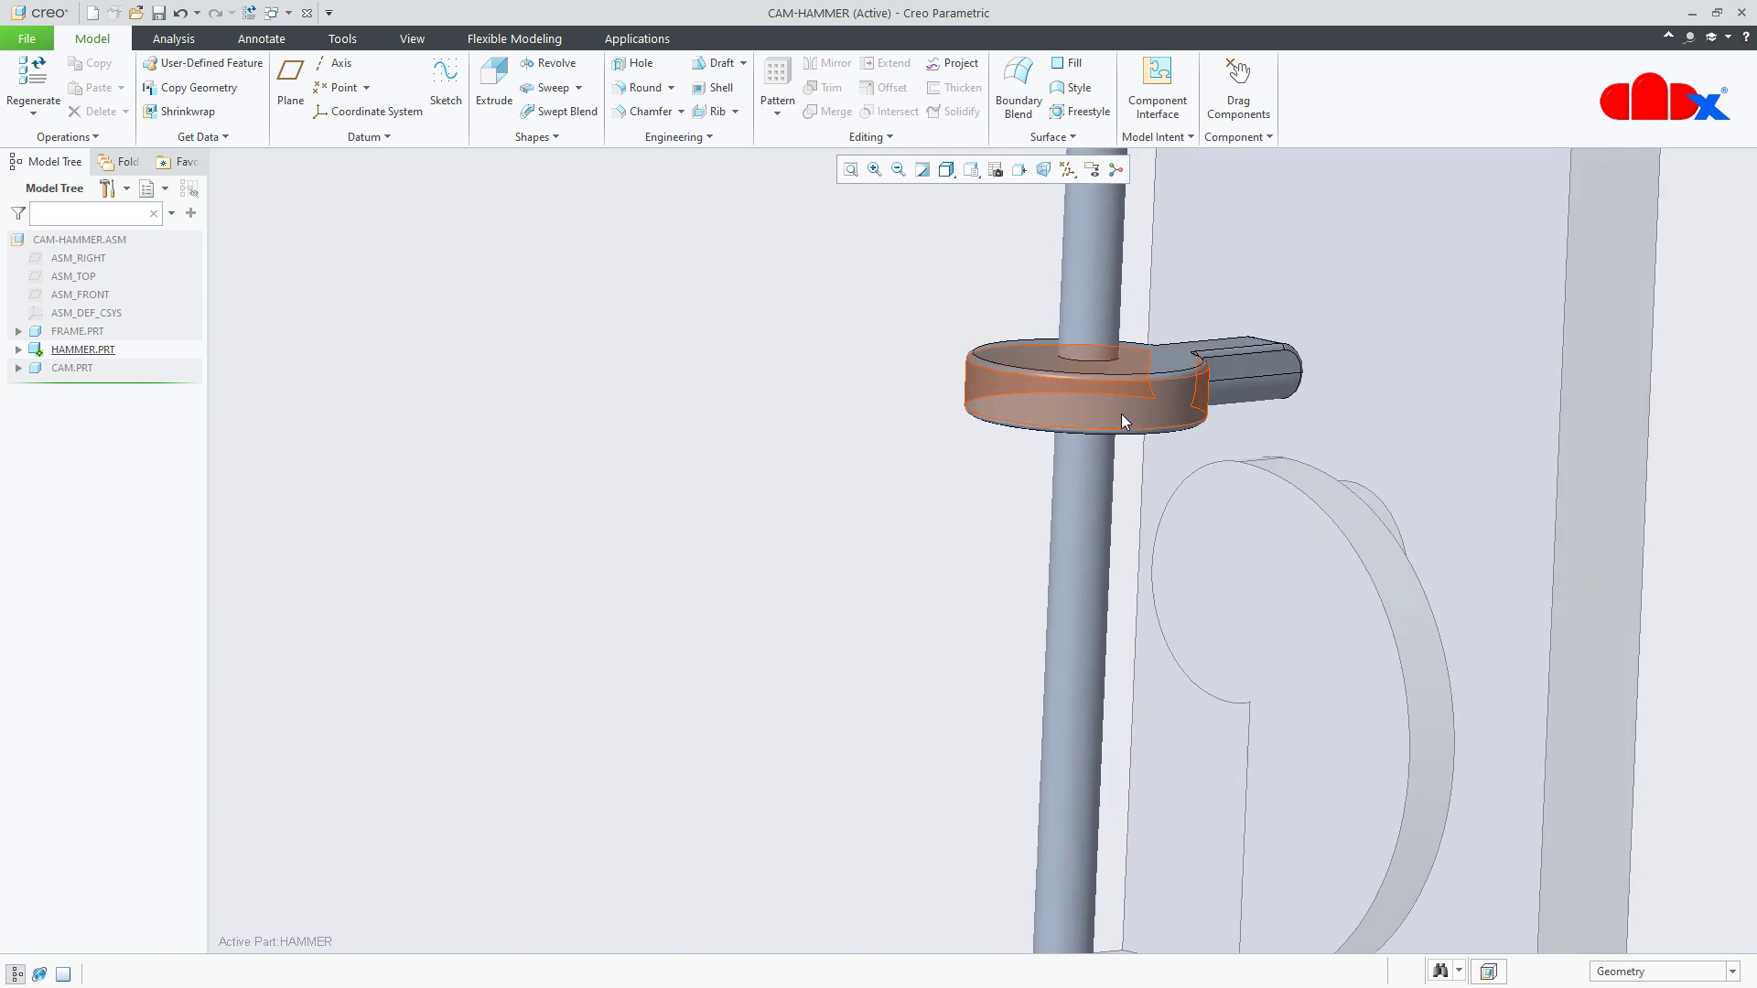
pyautogui.moveTo(1300, 517)
pyautogui.mouseDown(button='middle')
pyautogui.moveTo(1216, 503)
pyautogui.moveTo(1303, 530)
pyautogui.mouseUp(button='middle')
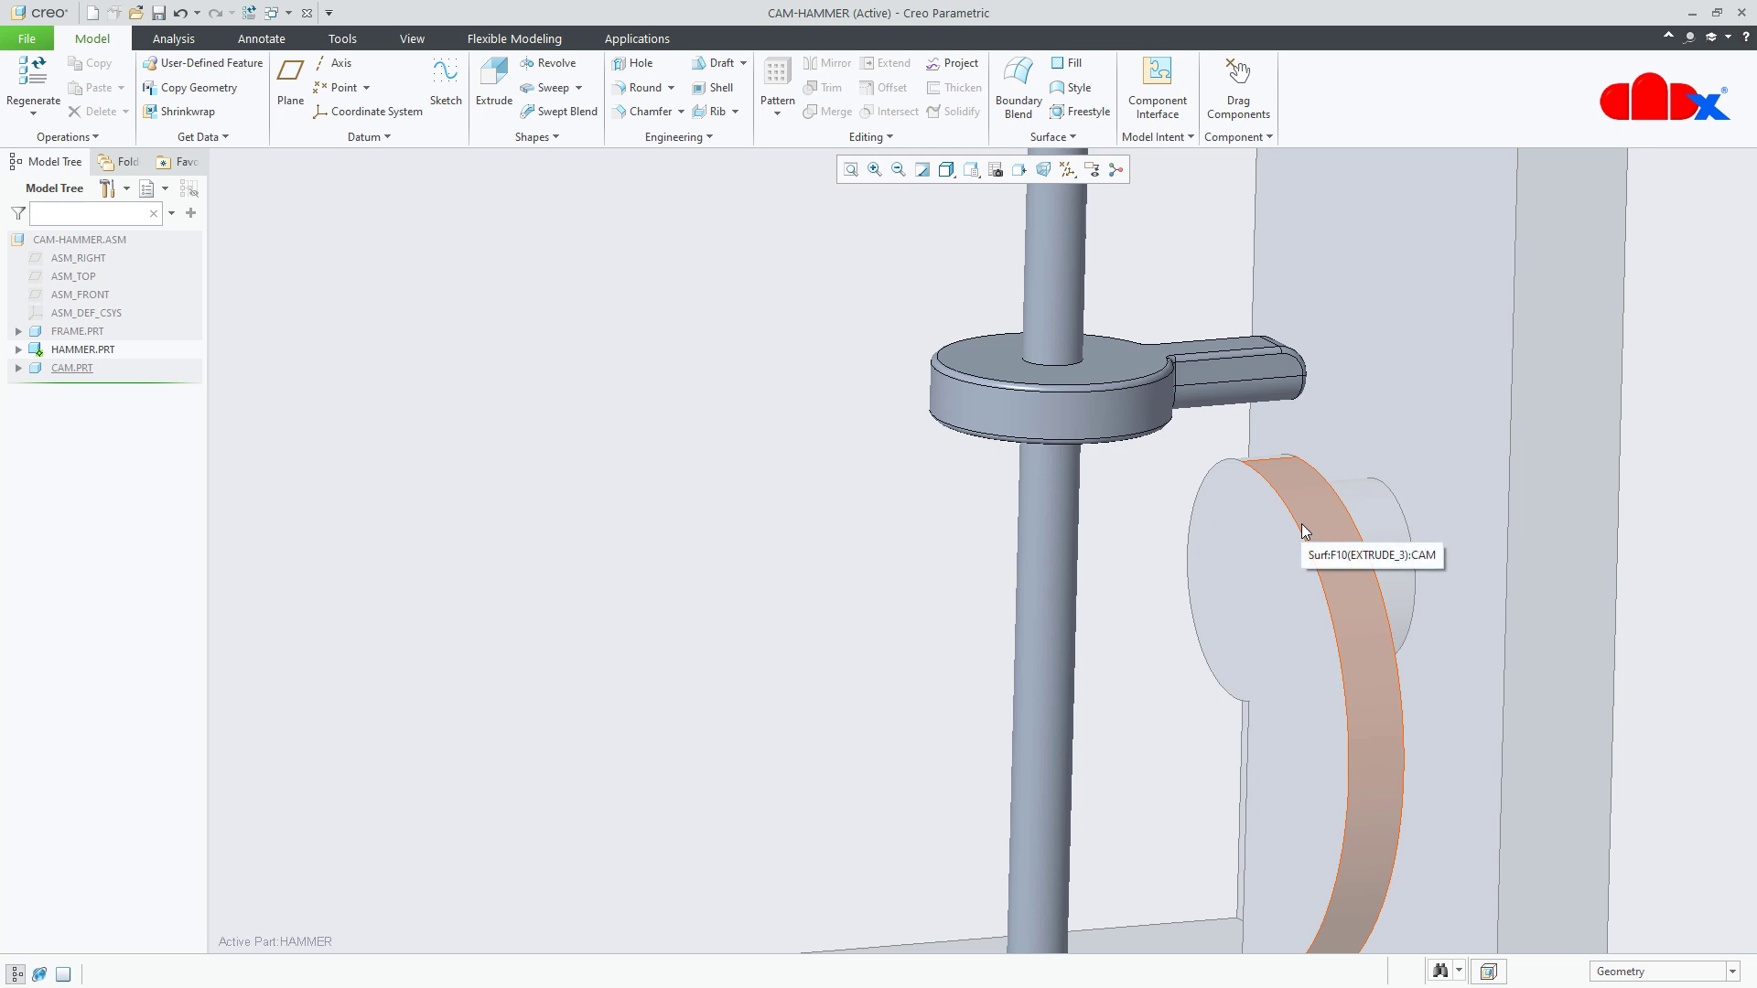
pyautogui.moveTo(989, 593)
pyautogui.mouseDown(button='middle')
pyautogui.moveTo(1011, 545)
pyautogui.moveTo(1053, 552)
pyautogui.mouseUp(button='middle')
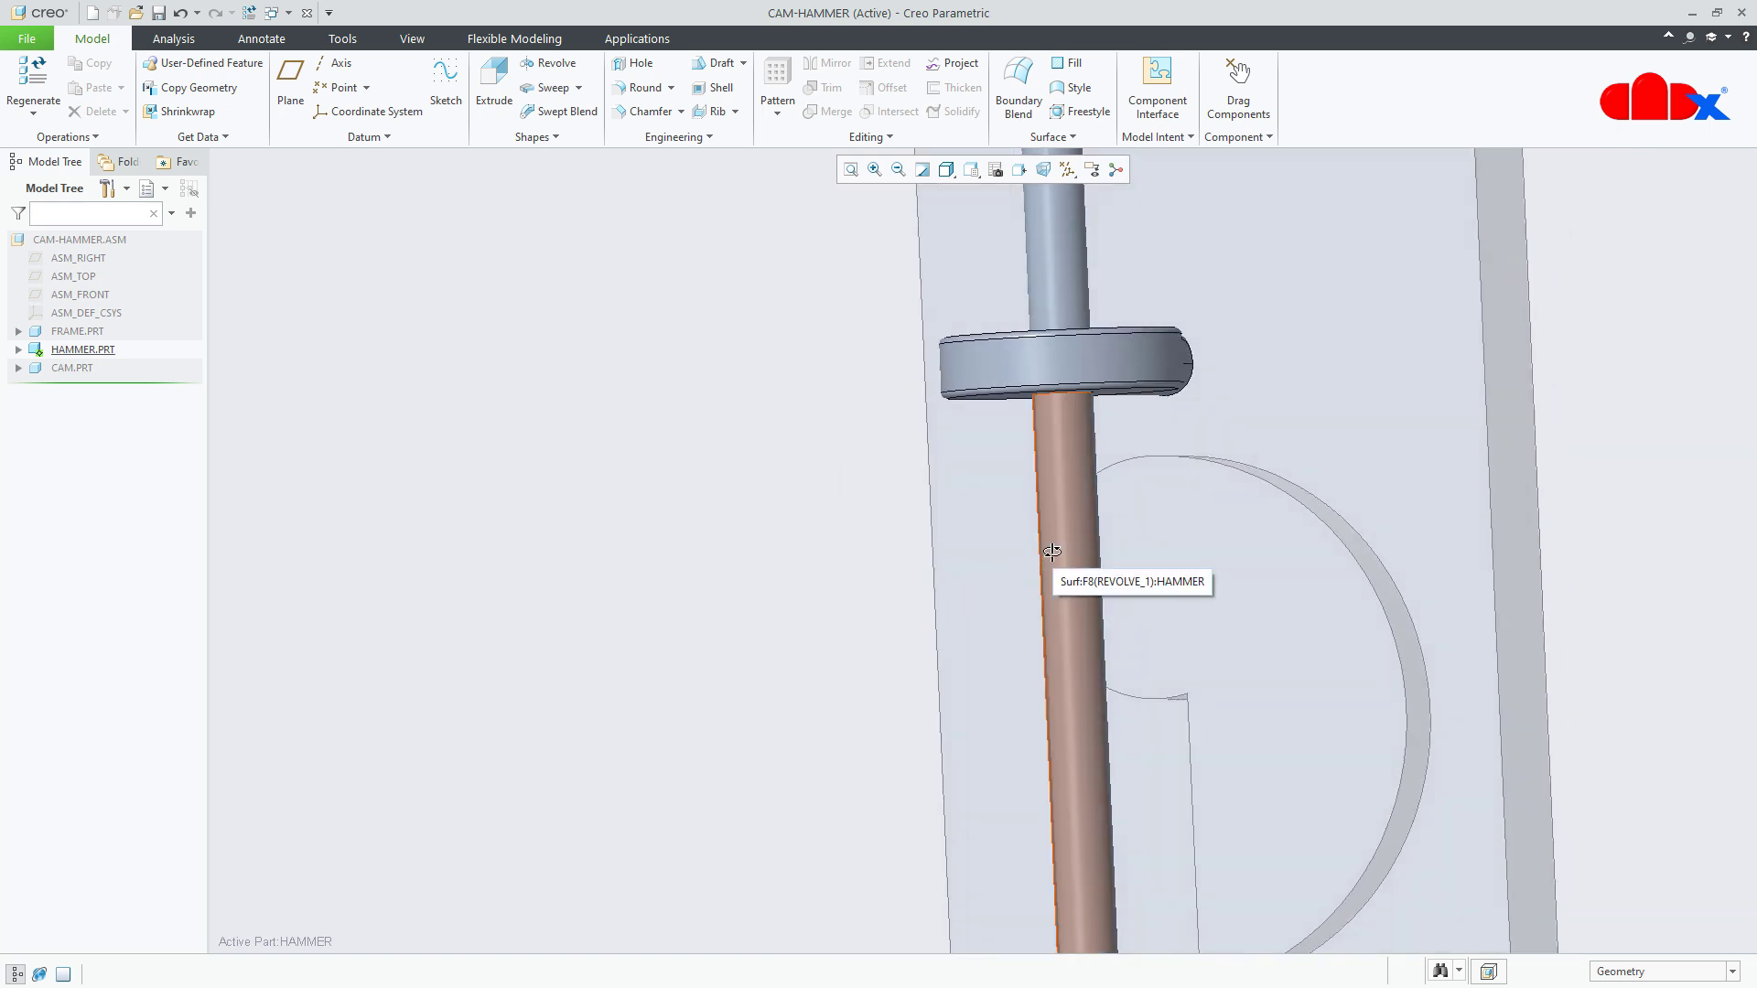
pyautogui.moveTo(1052, 552); pyautogui.dragTo(1046, 589, button='middle')
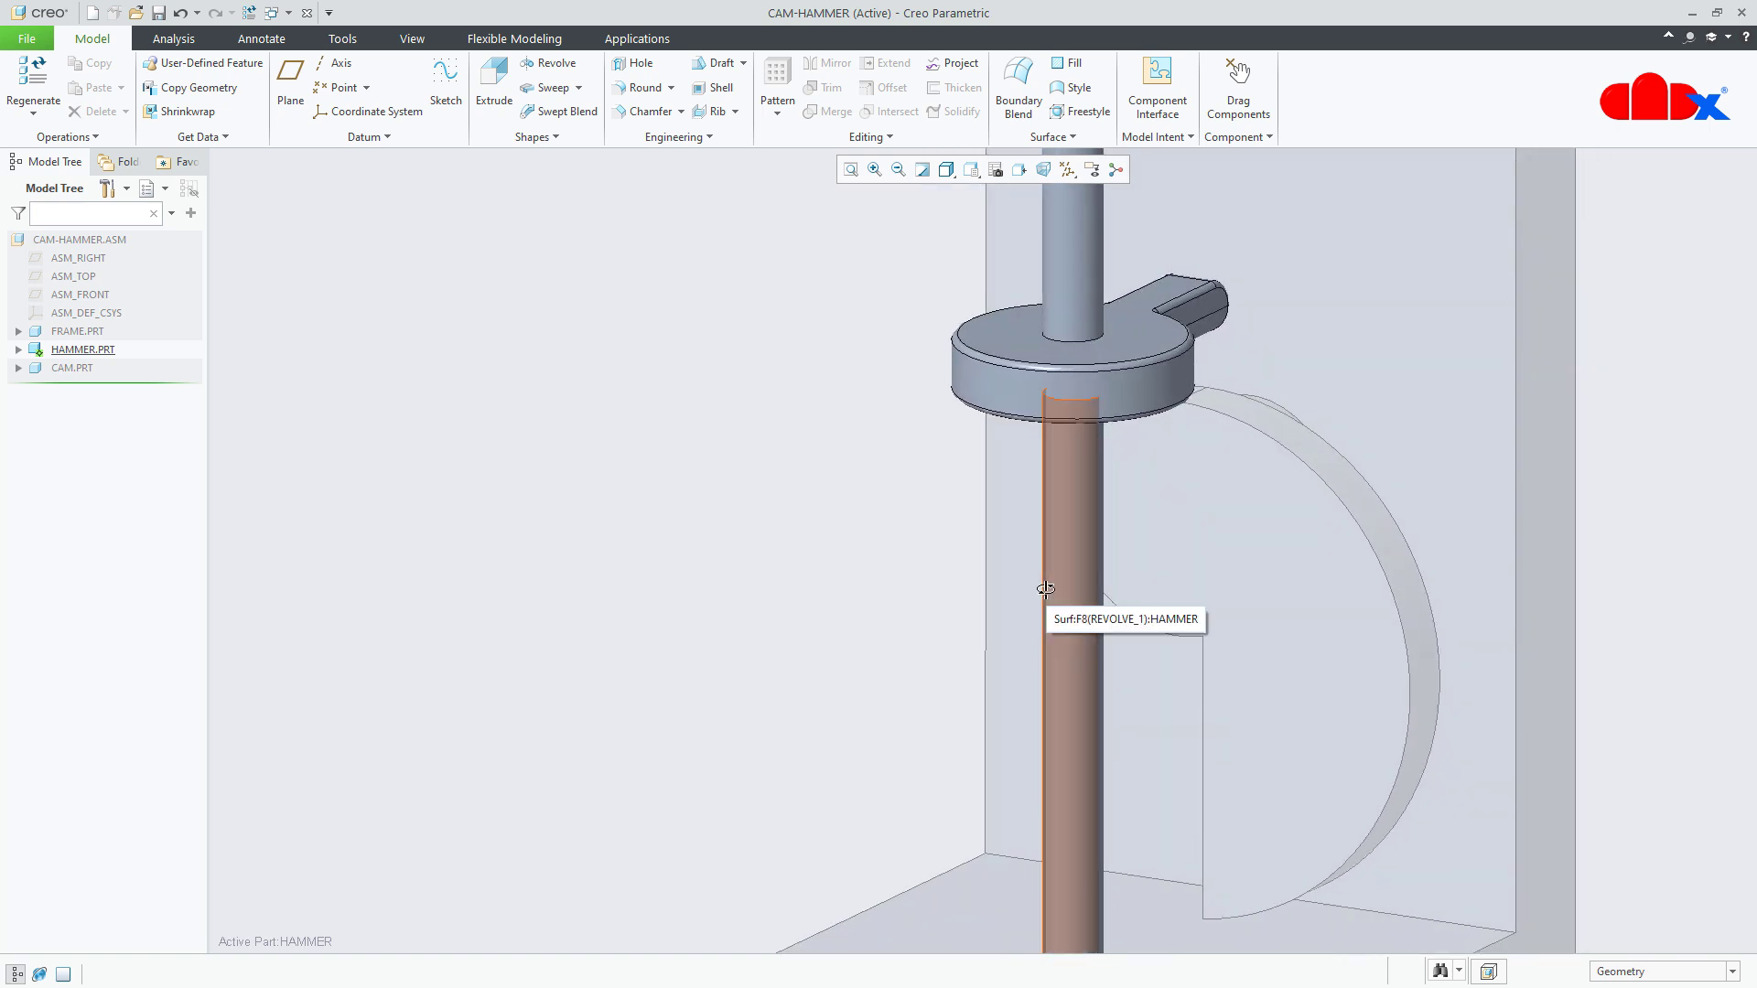
pyautogui.moveTo(1135, 524); pyautogui.dragTo(1110, 474, button='middle')
pyautogui.scroll(-2, 1184, 414)
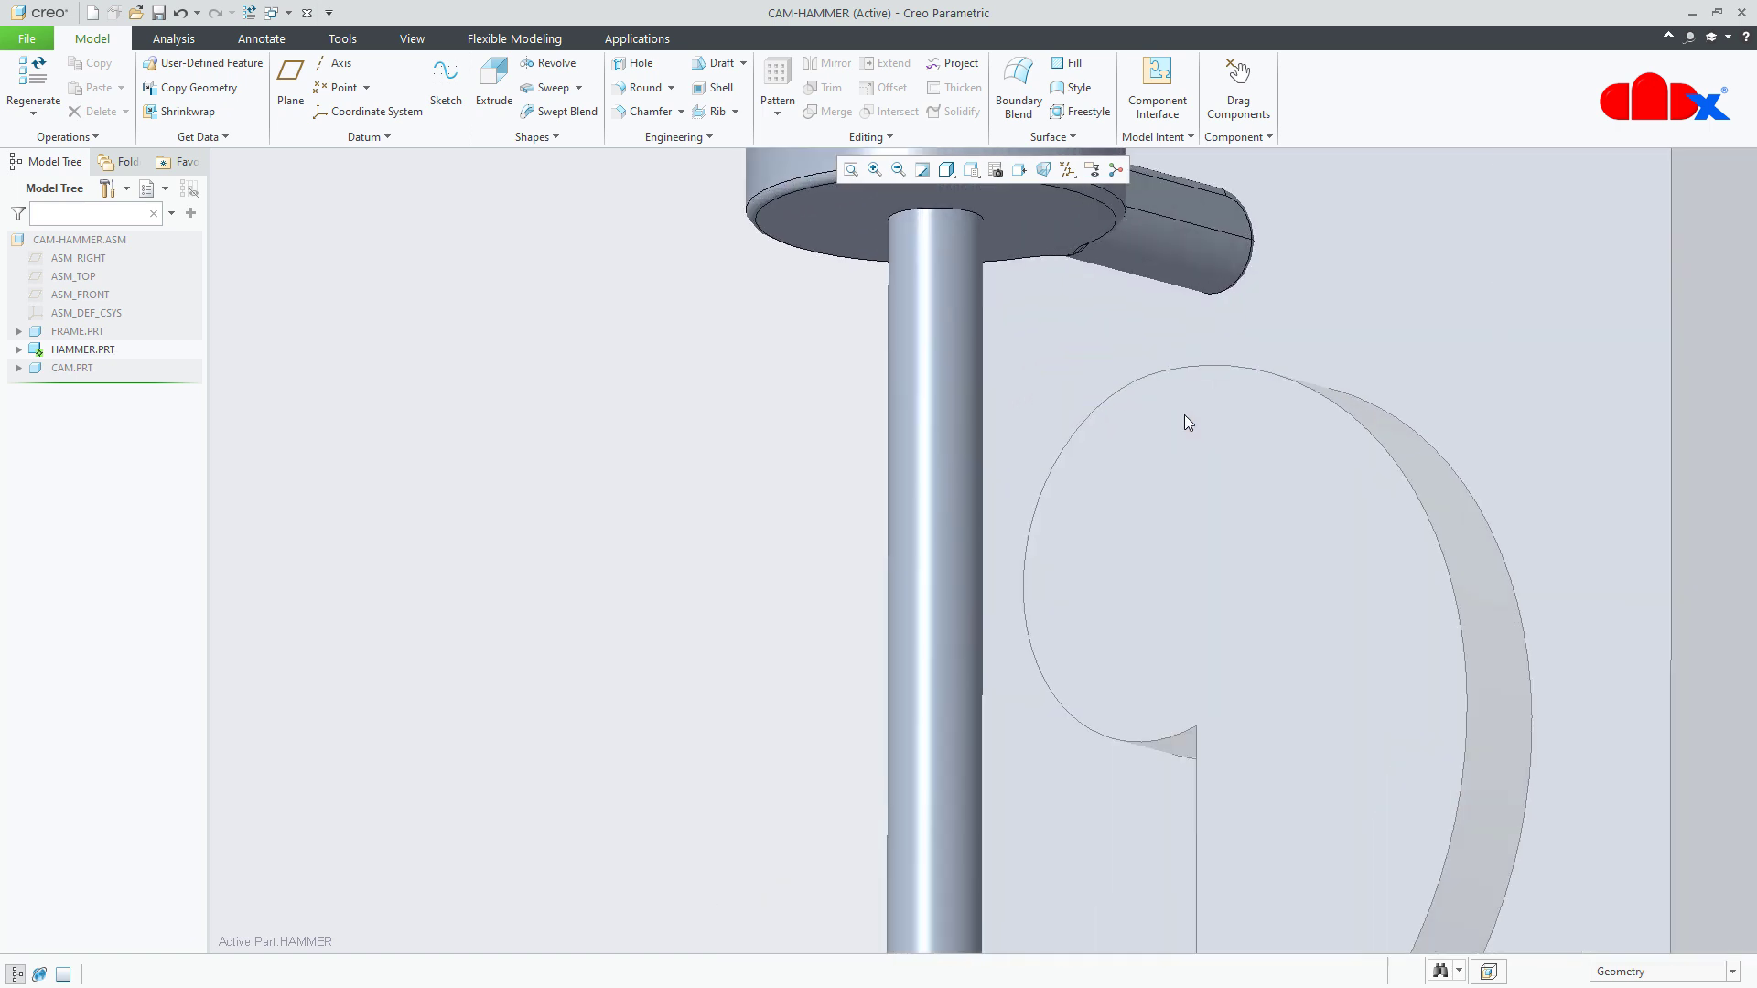
pyautogui.scroll(4, 1151, 550)
pyautogui.moveTo(1145, 551); pyautogui.dragTo(1140, 596, button='middle')
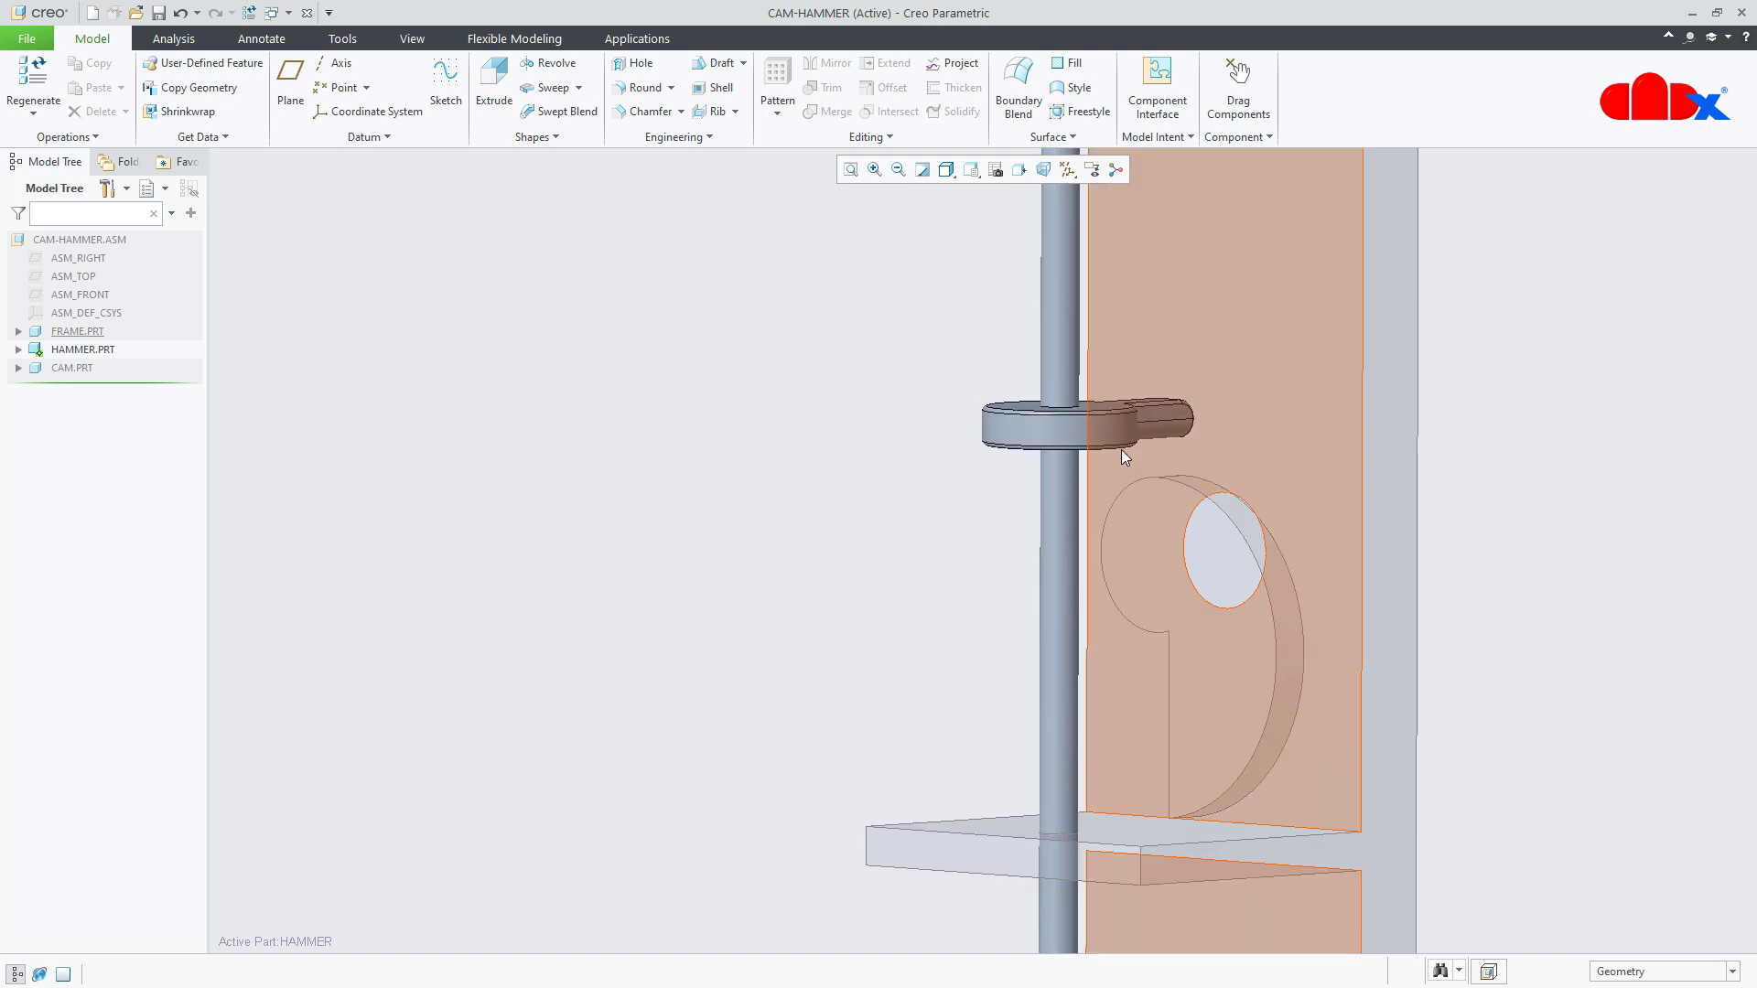
# - Try a height of 130 mm for the hammer's collar and regenerate the part
pyautogui.doubleClick(1101, 437)
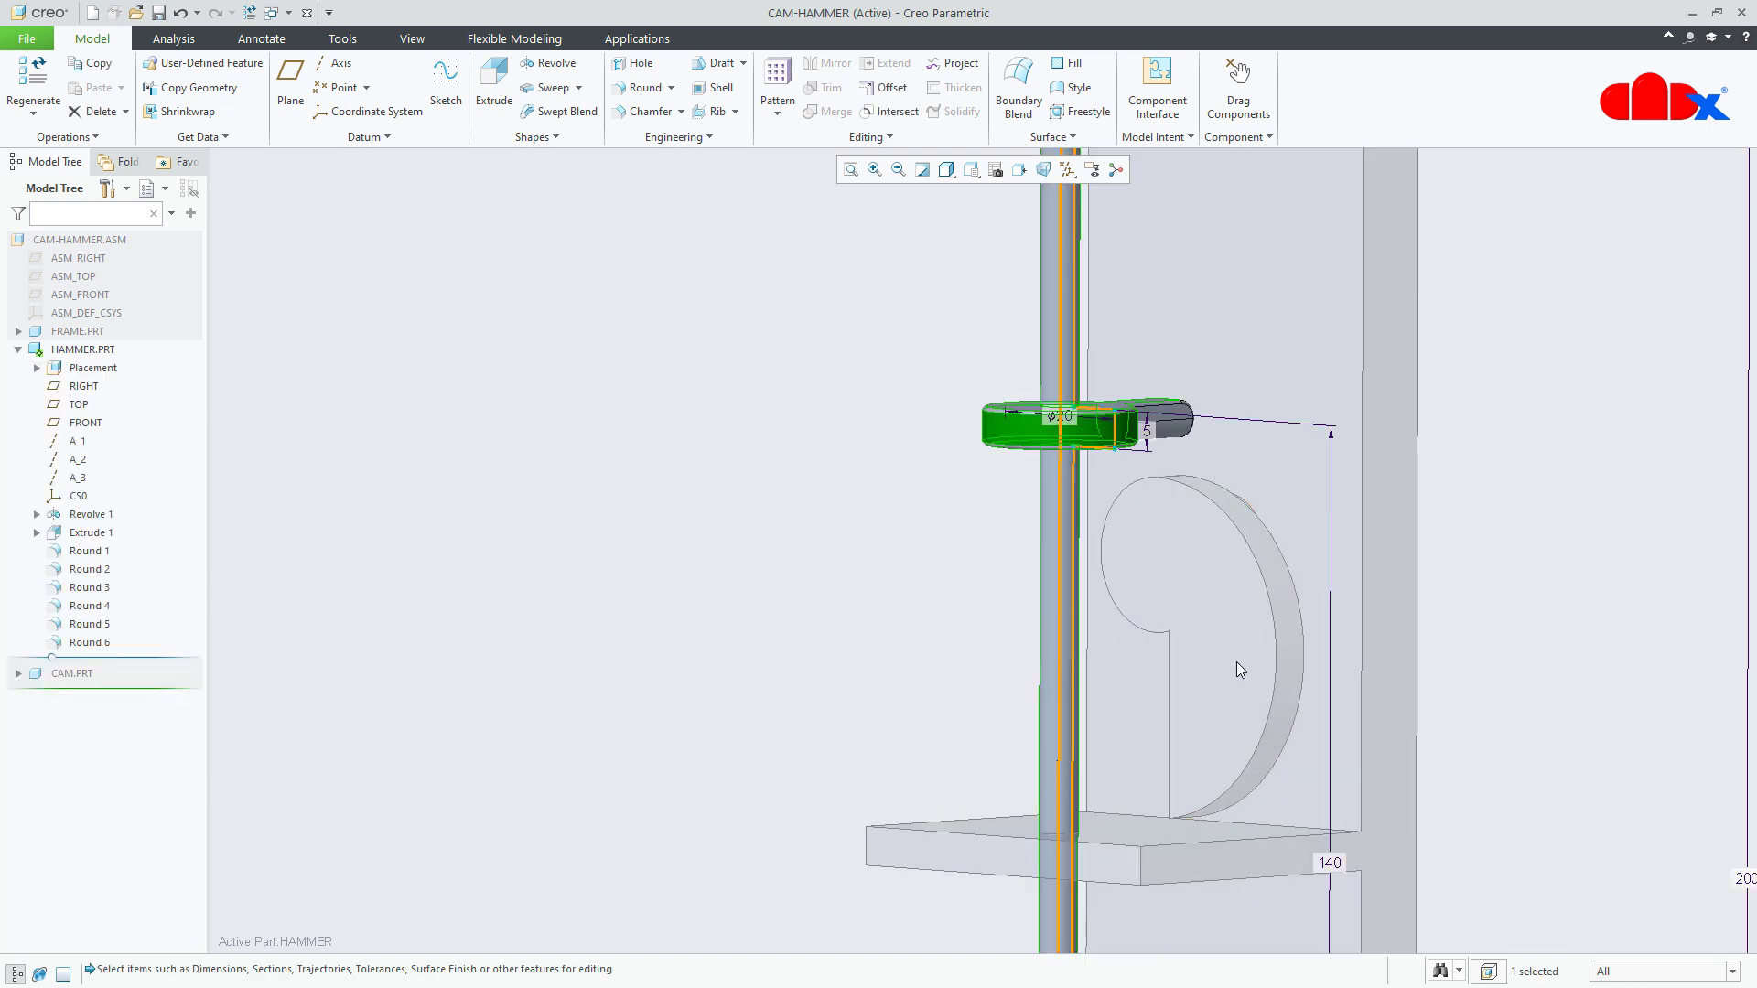
pyautogui.doubleClick(1336, 861)
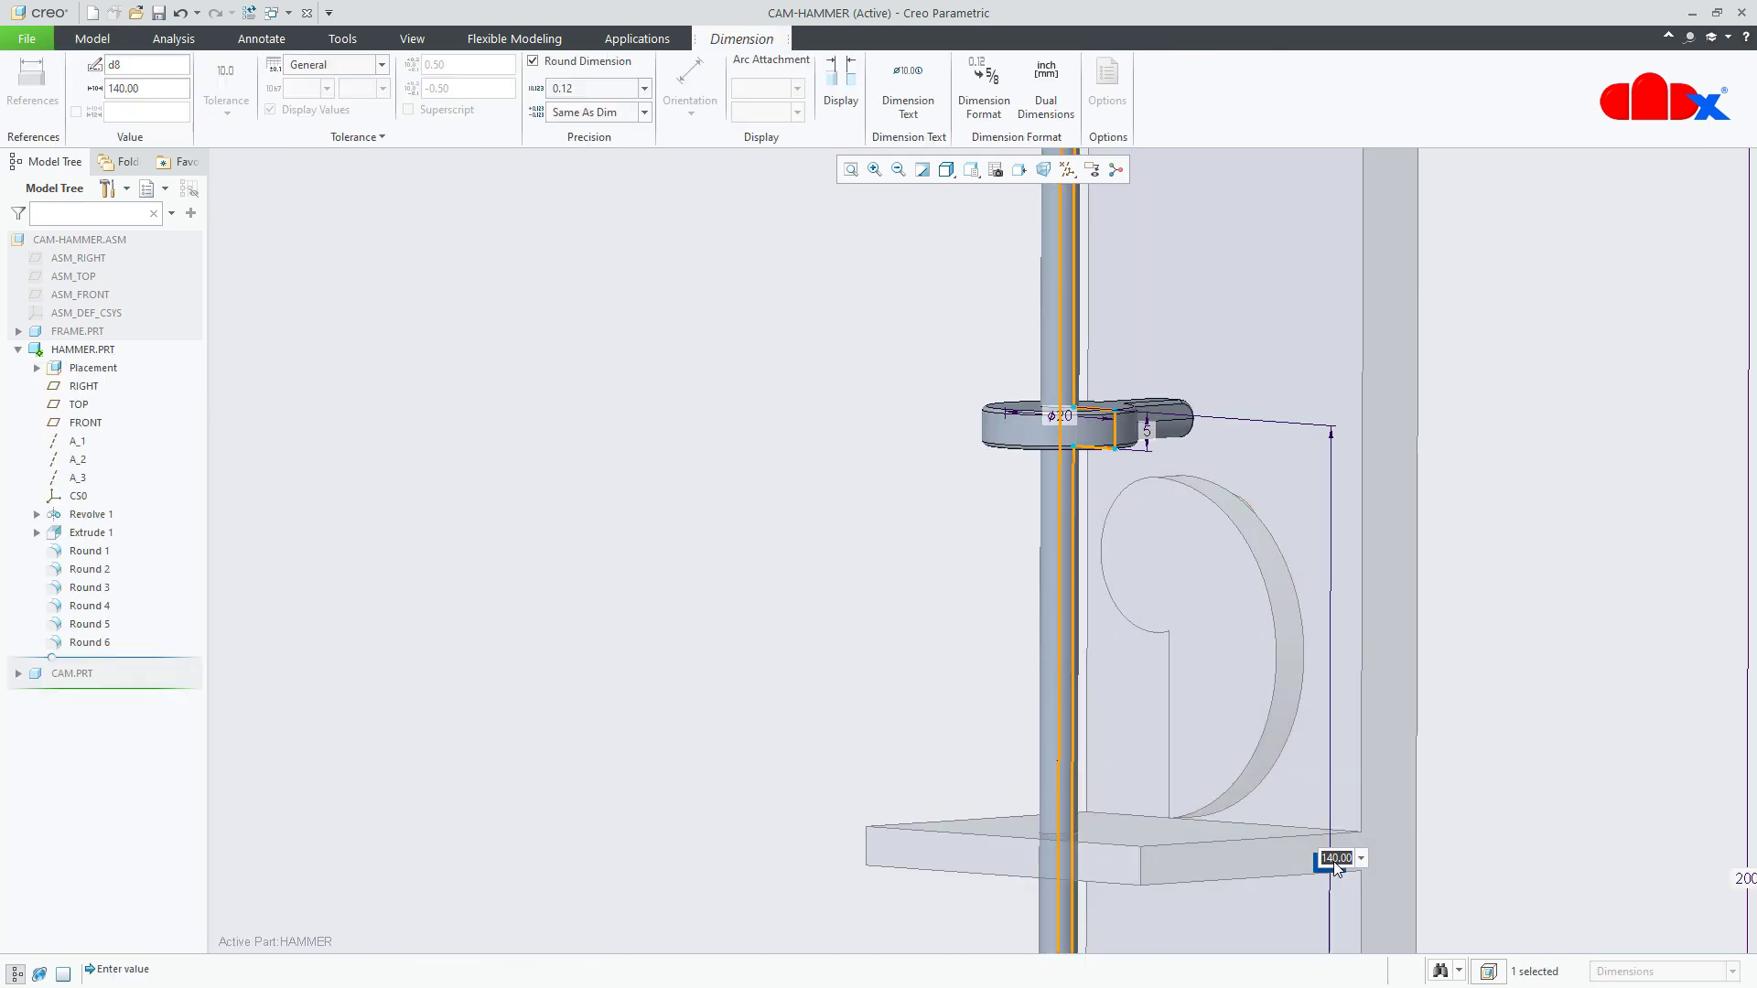
pyautogui.write('130')
pyautogui.press('Return')
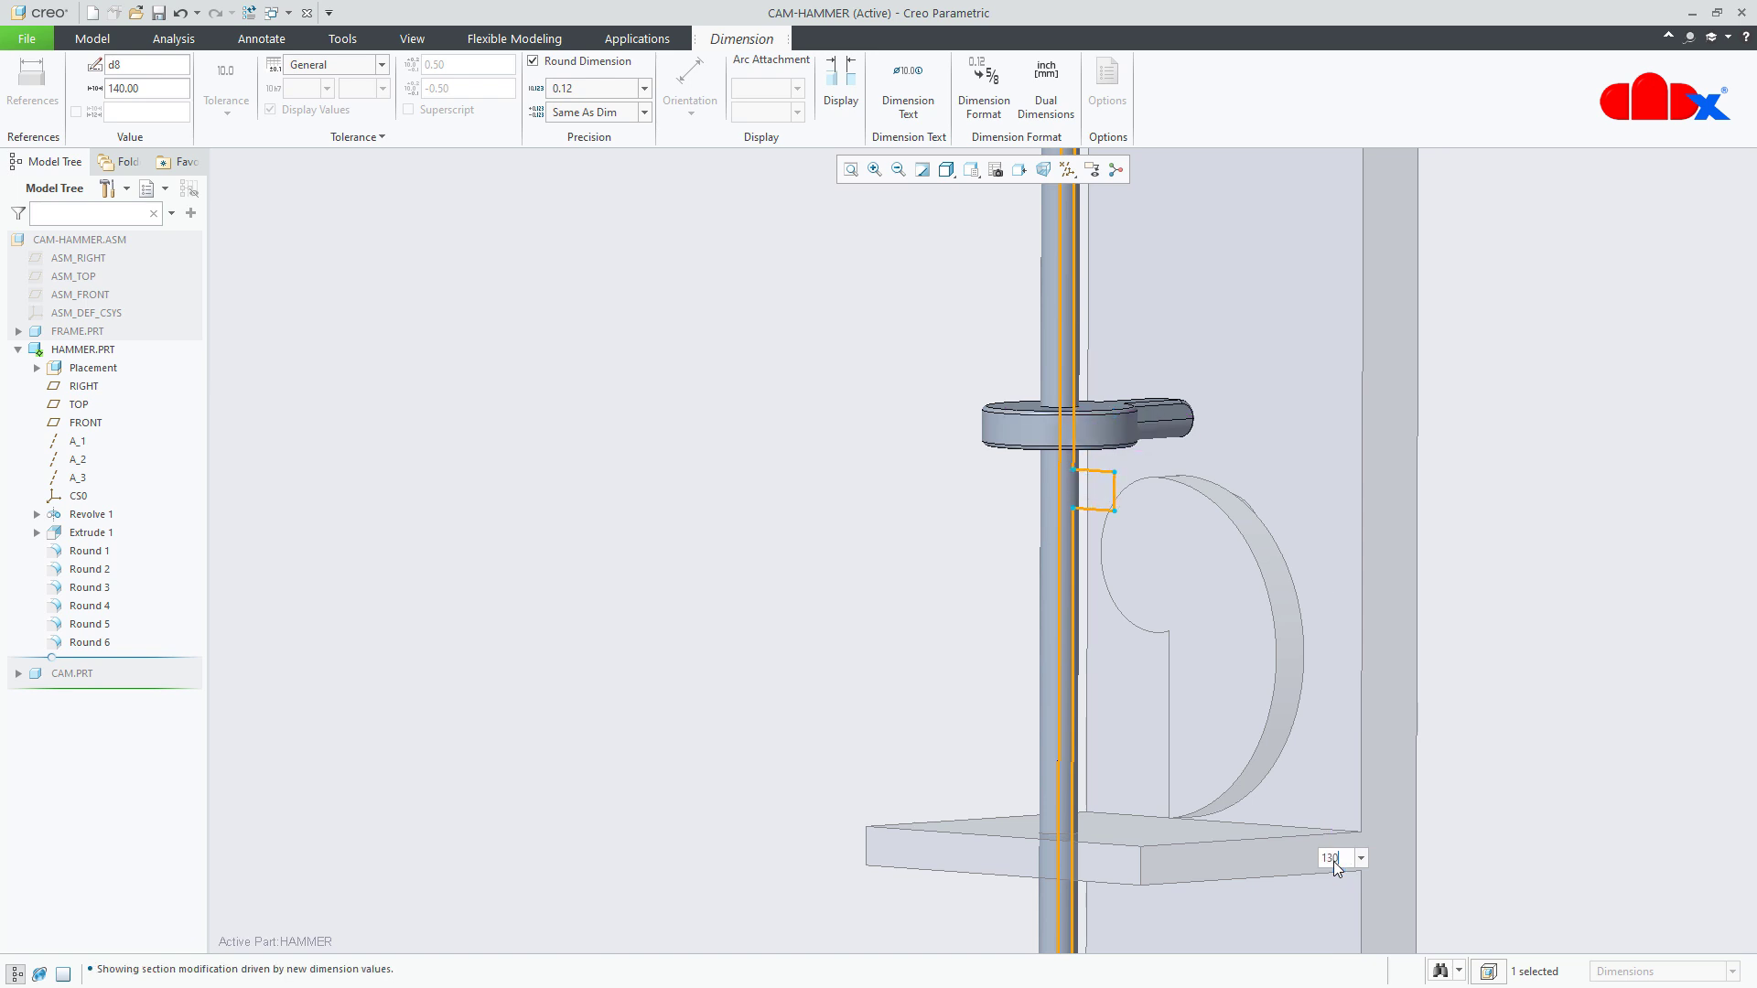
pyautogui.hotkey('ctrl', 'g')
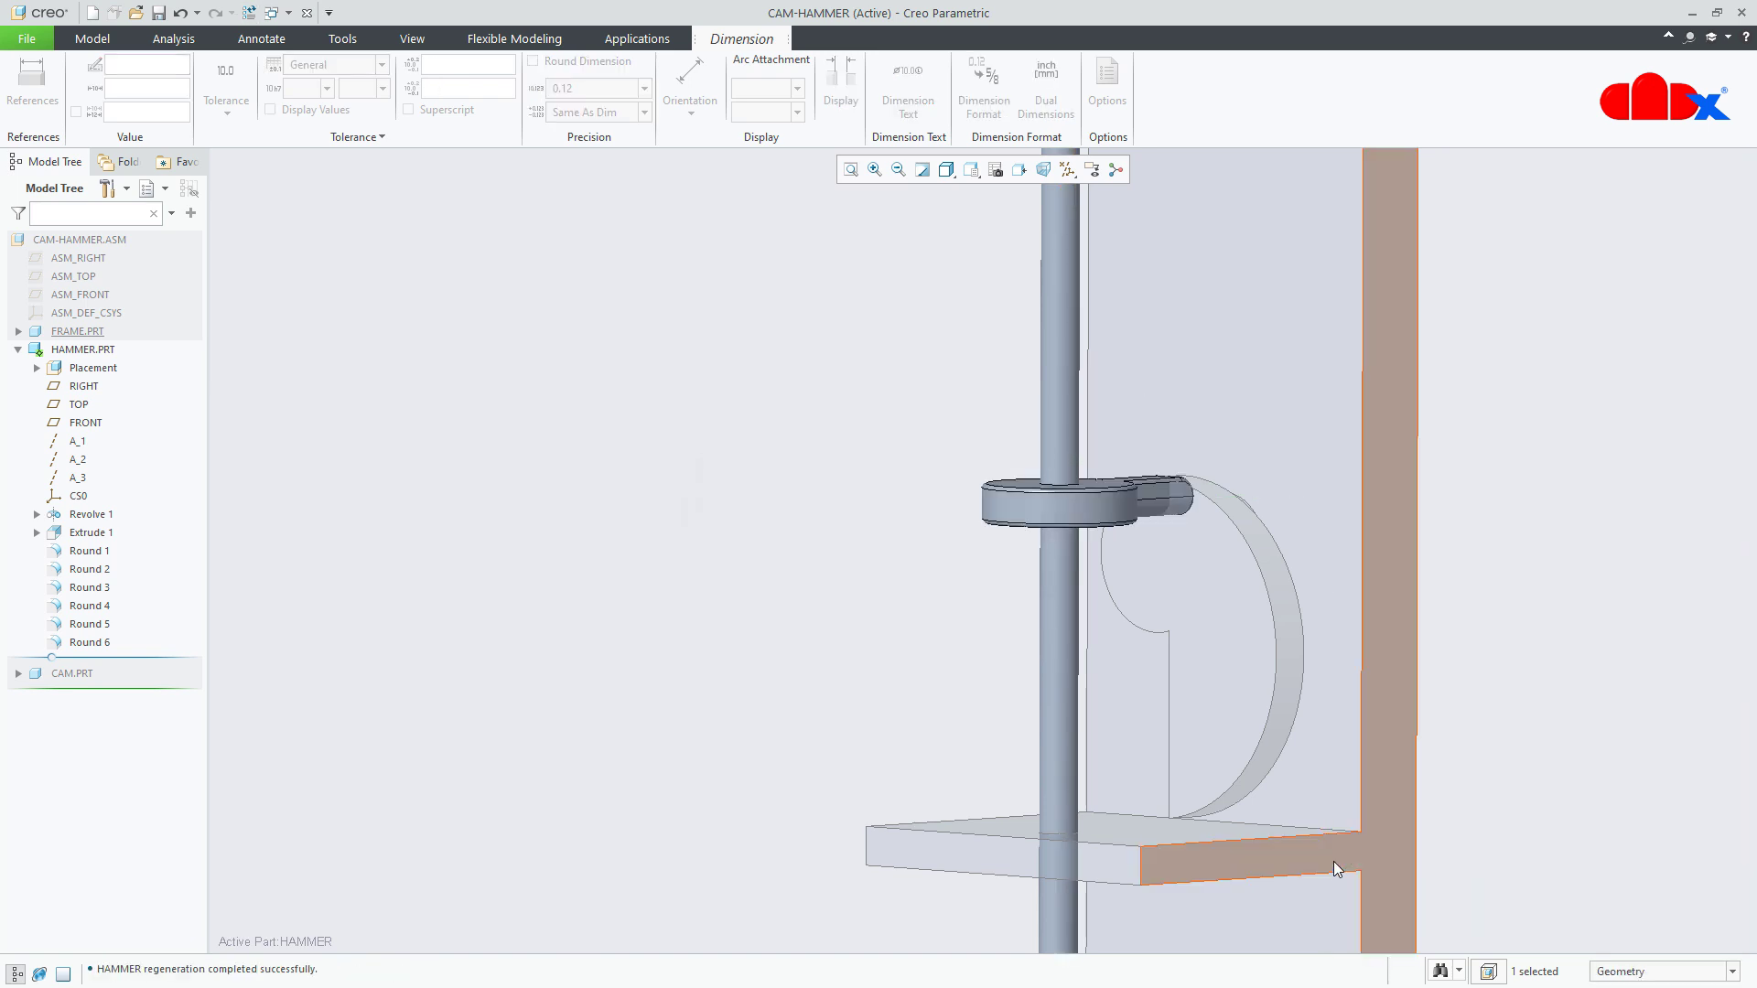
# - Set the hammer collar's height to 135 mm, regenerate the part and check how its arm meets the cam
pyautogui.doubleClick(1082, 508)
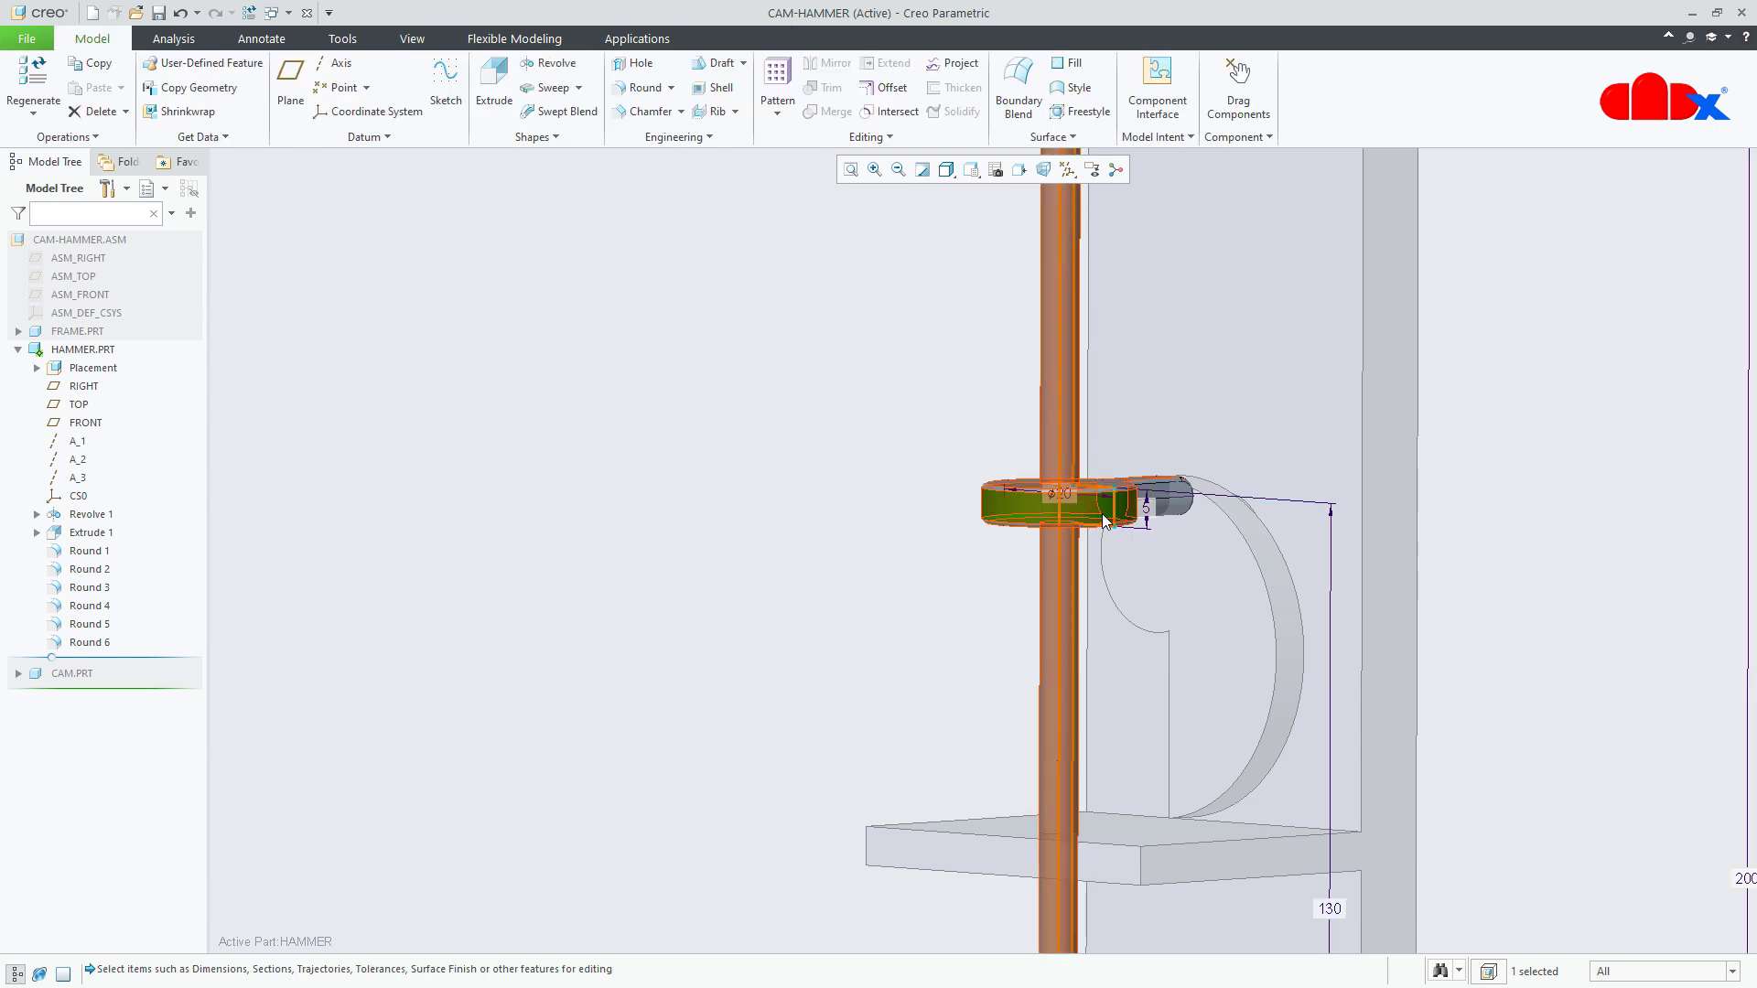
pyautogui.doubleClick(1327, 909)
pyautogui.write('135')
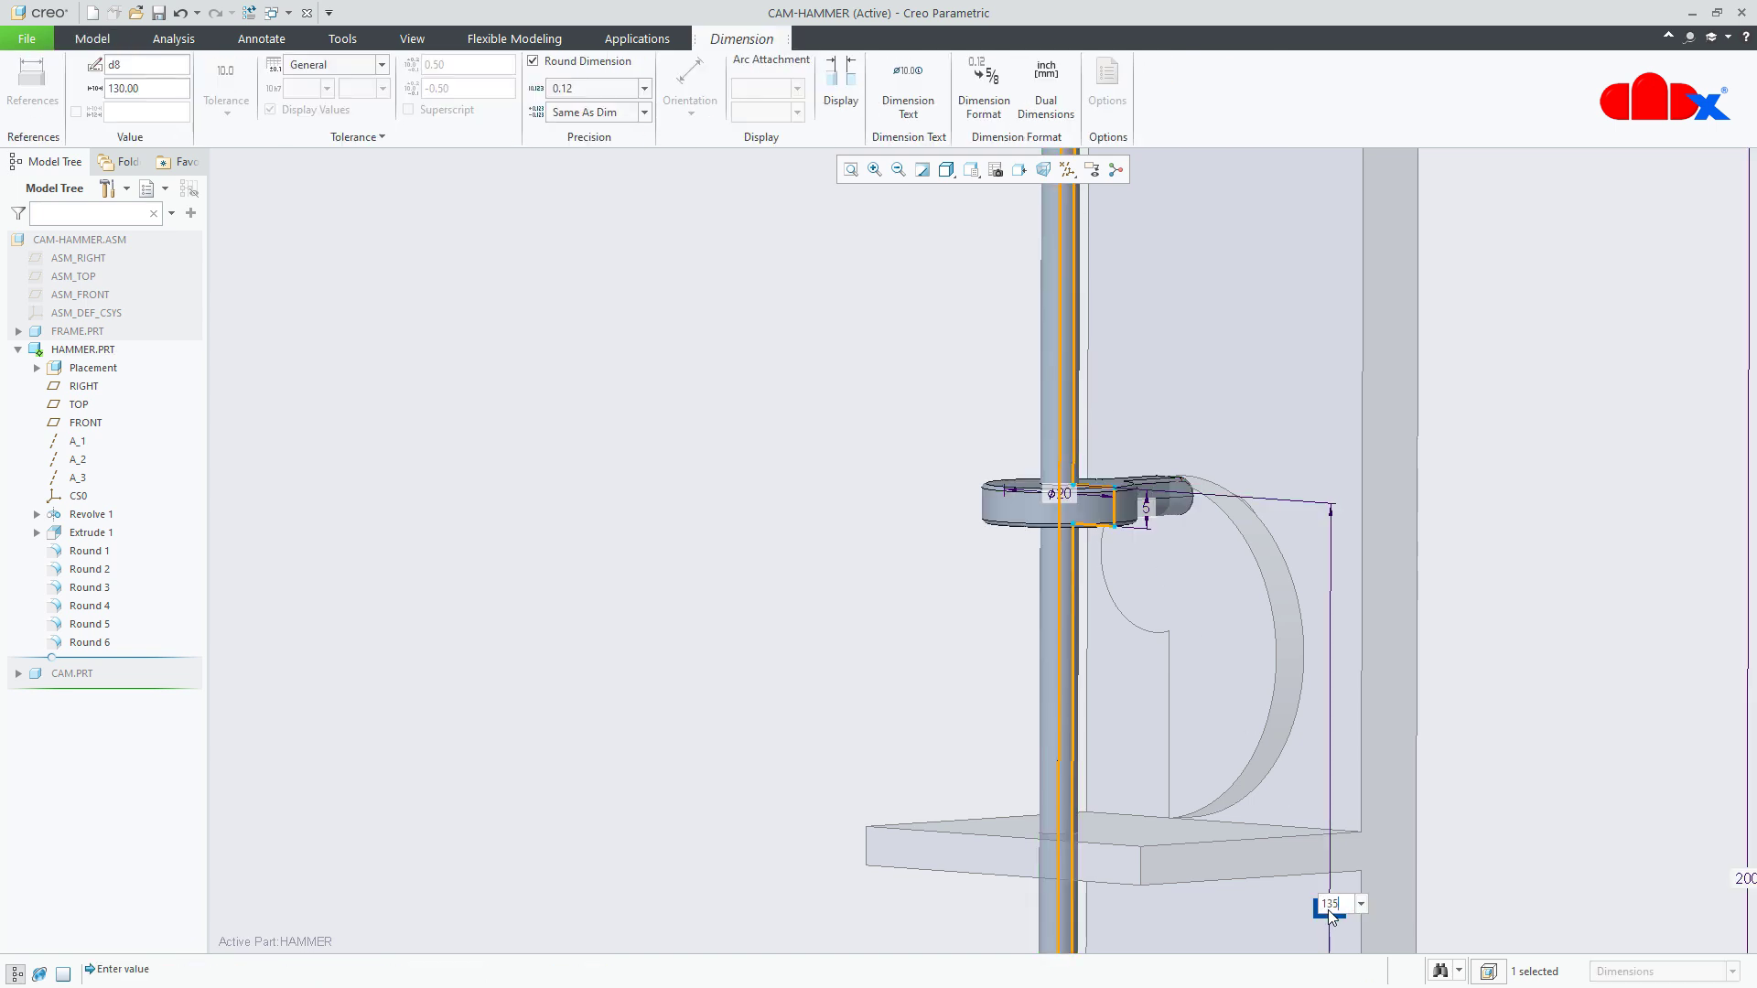
pyautogui.press('Return')
pyautogui.hotkey('ctrl', 'g')
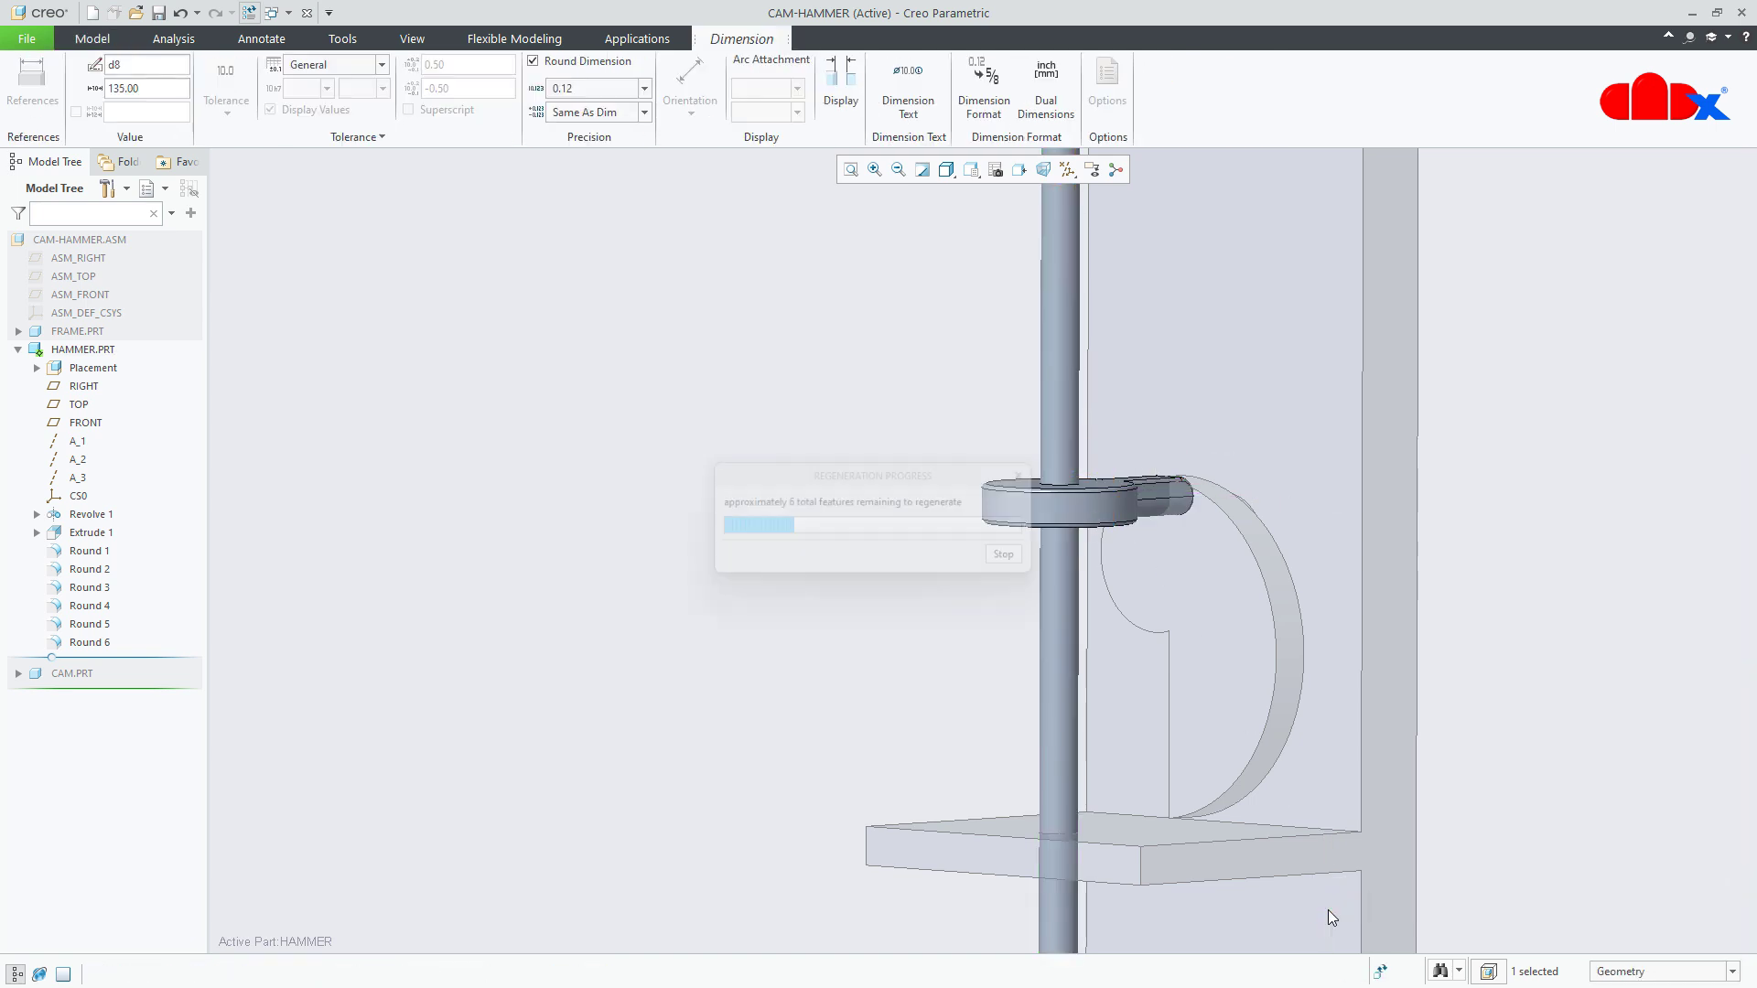
pyautogui.scroll(5, 1193, 394)
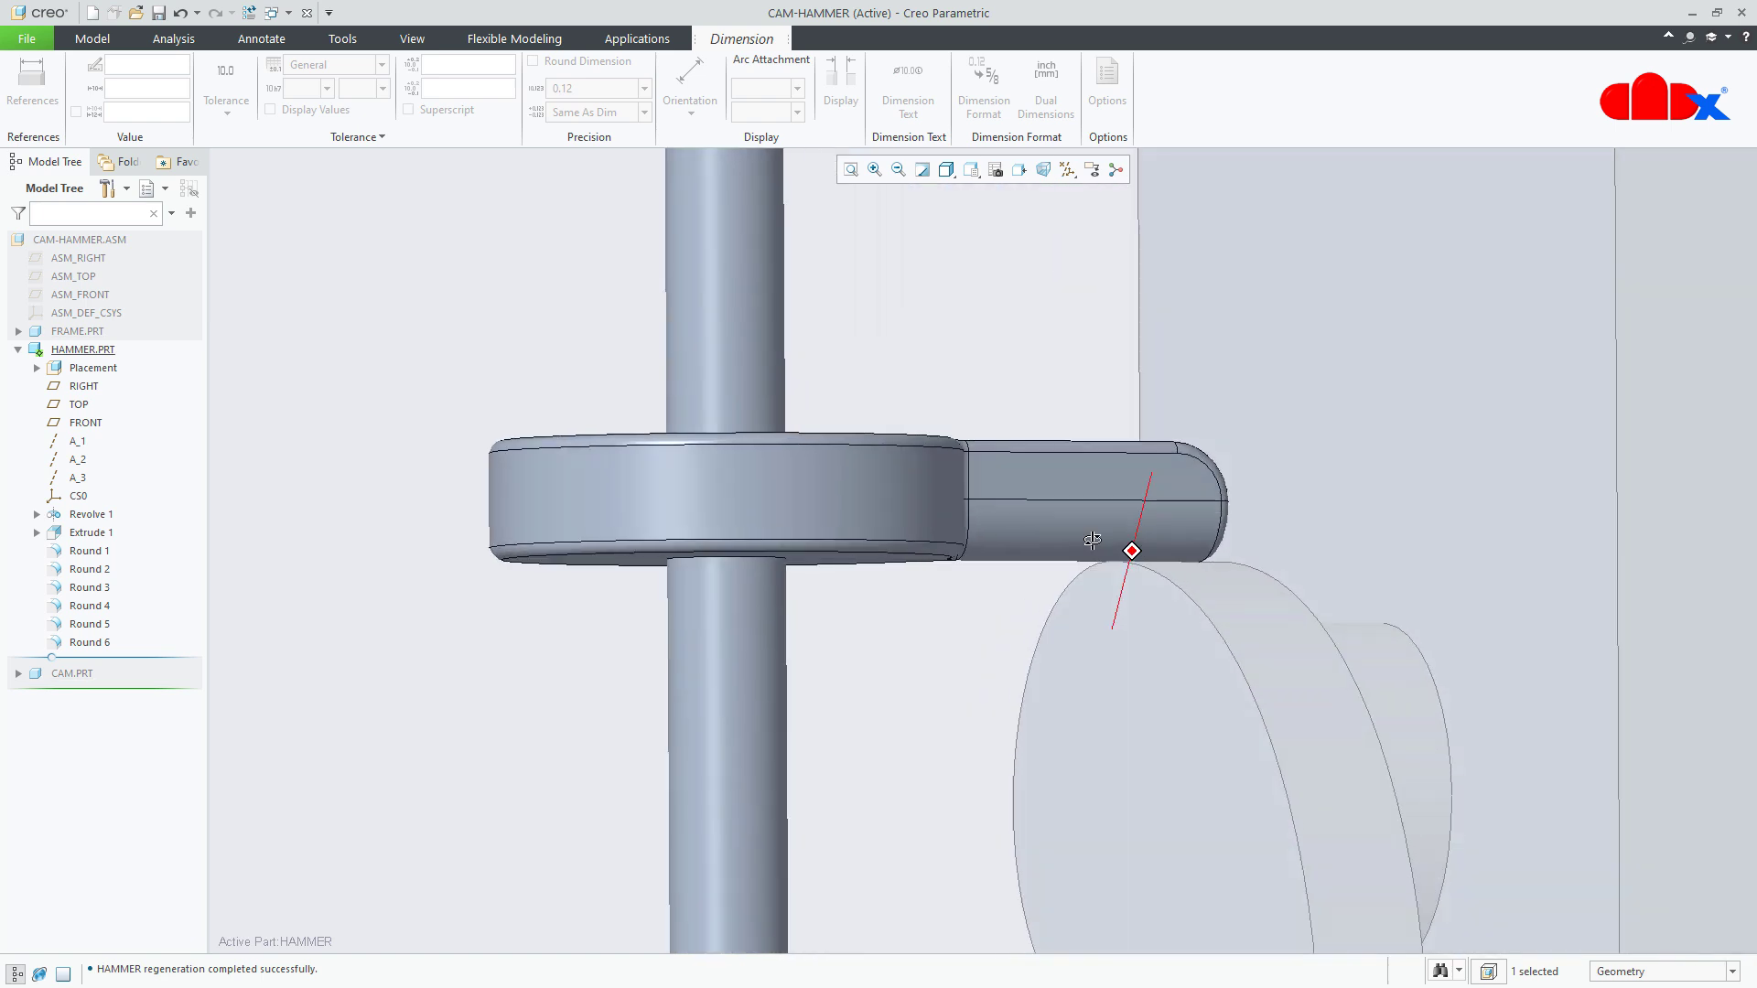
pyautogui.moveTo(1074, 534); pyautogui.dragTo(1237, 527, button='middle')
pyautogui.scroll(-6, 837, 546)
pyautogui.click(1236, 520)
pyautogui.scroll(-2, 1103, 490)
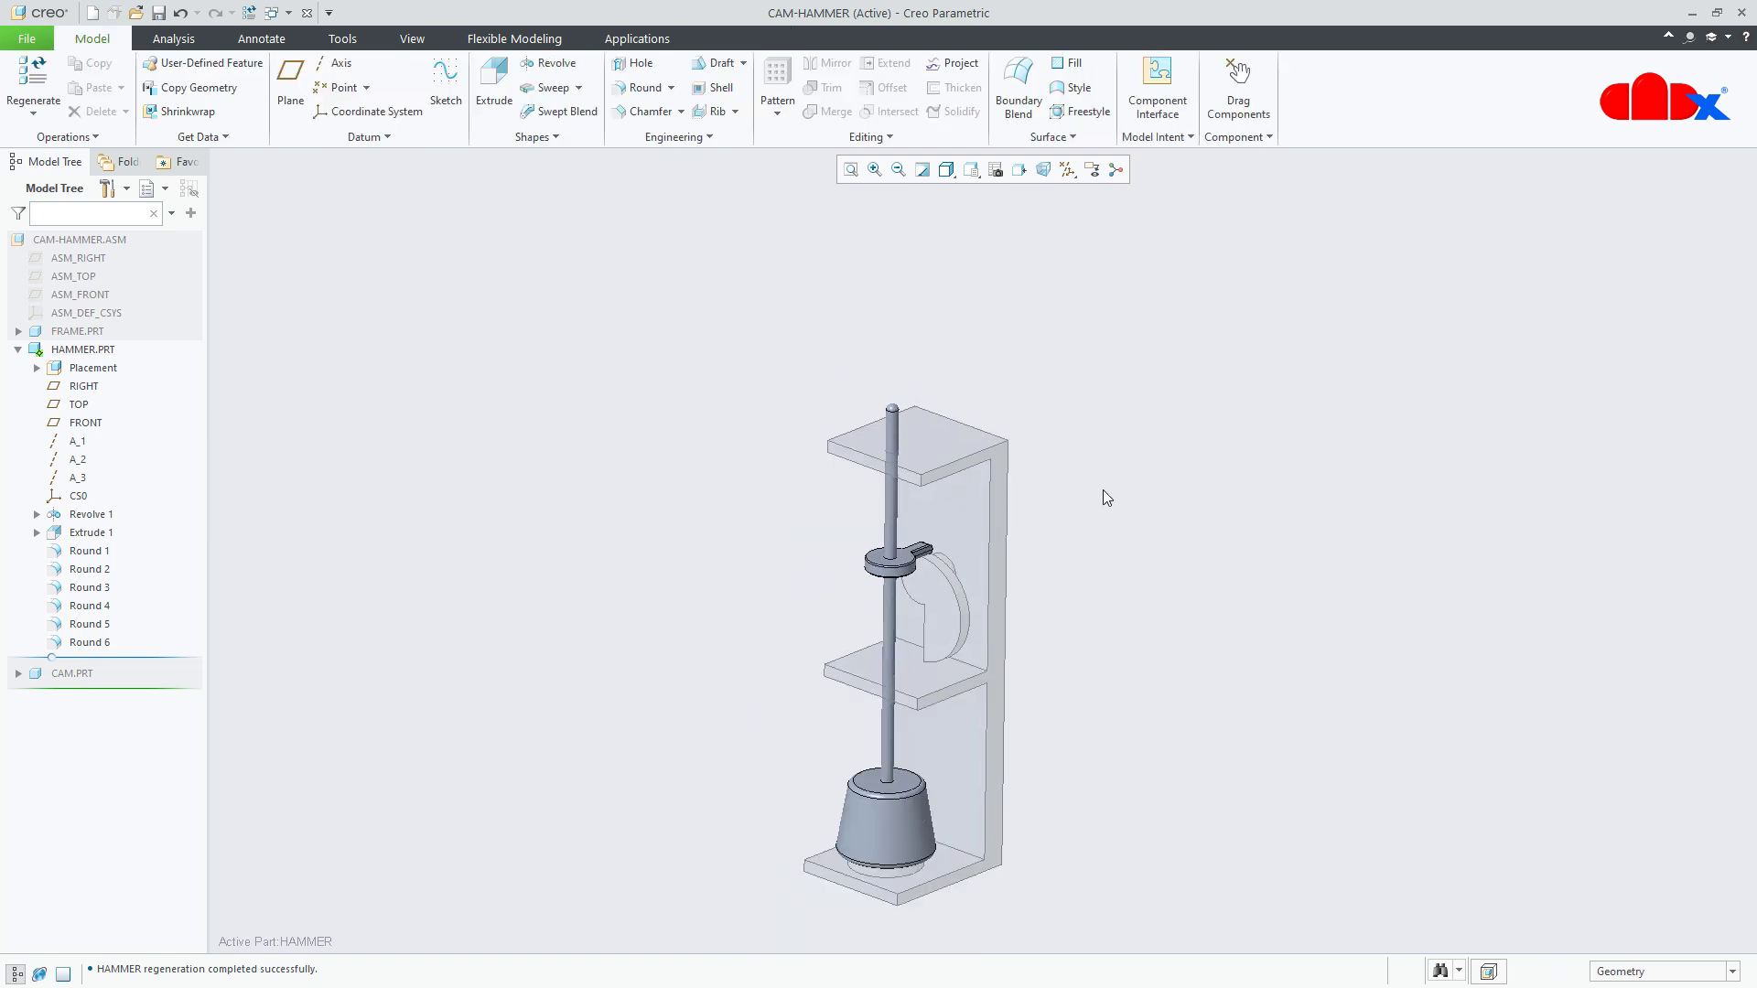
# - Return to the top-level assembly and activate the cam part for editing
pyautogui.hotkey('ctrl', 'a')
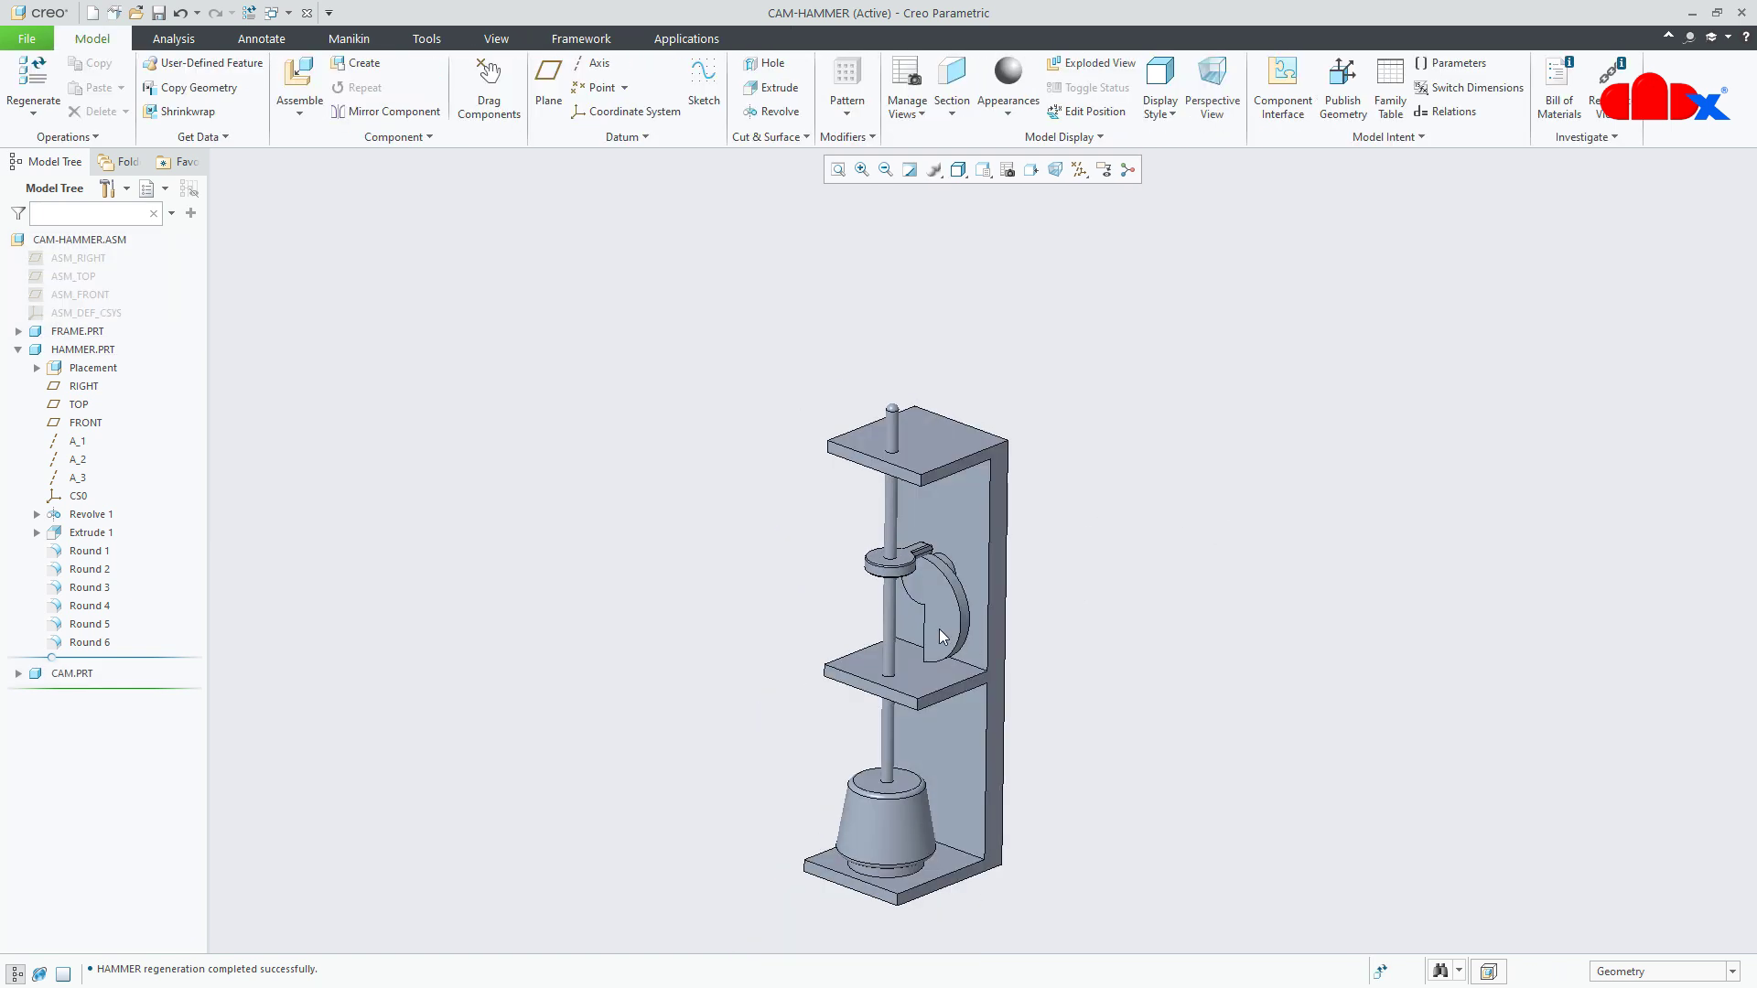
pyautogui.scroll(3, 946, 639)
pyautogui.moveTo(947, 609); pyautogui.dragTo(837, 582, button='middle')
pyautogui.scroll(2, 922, 587)
pyautogui.moveTo(1011, 580); pyautogui.dragTo(968, 574, button='middle')
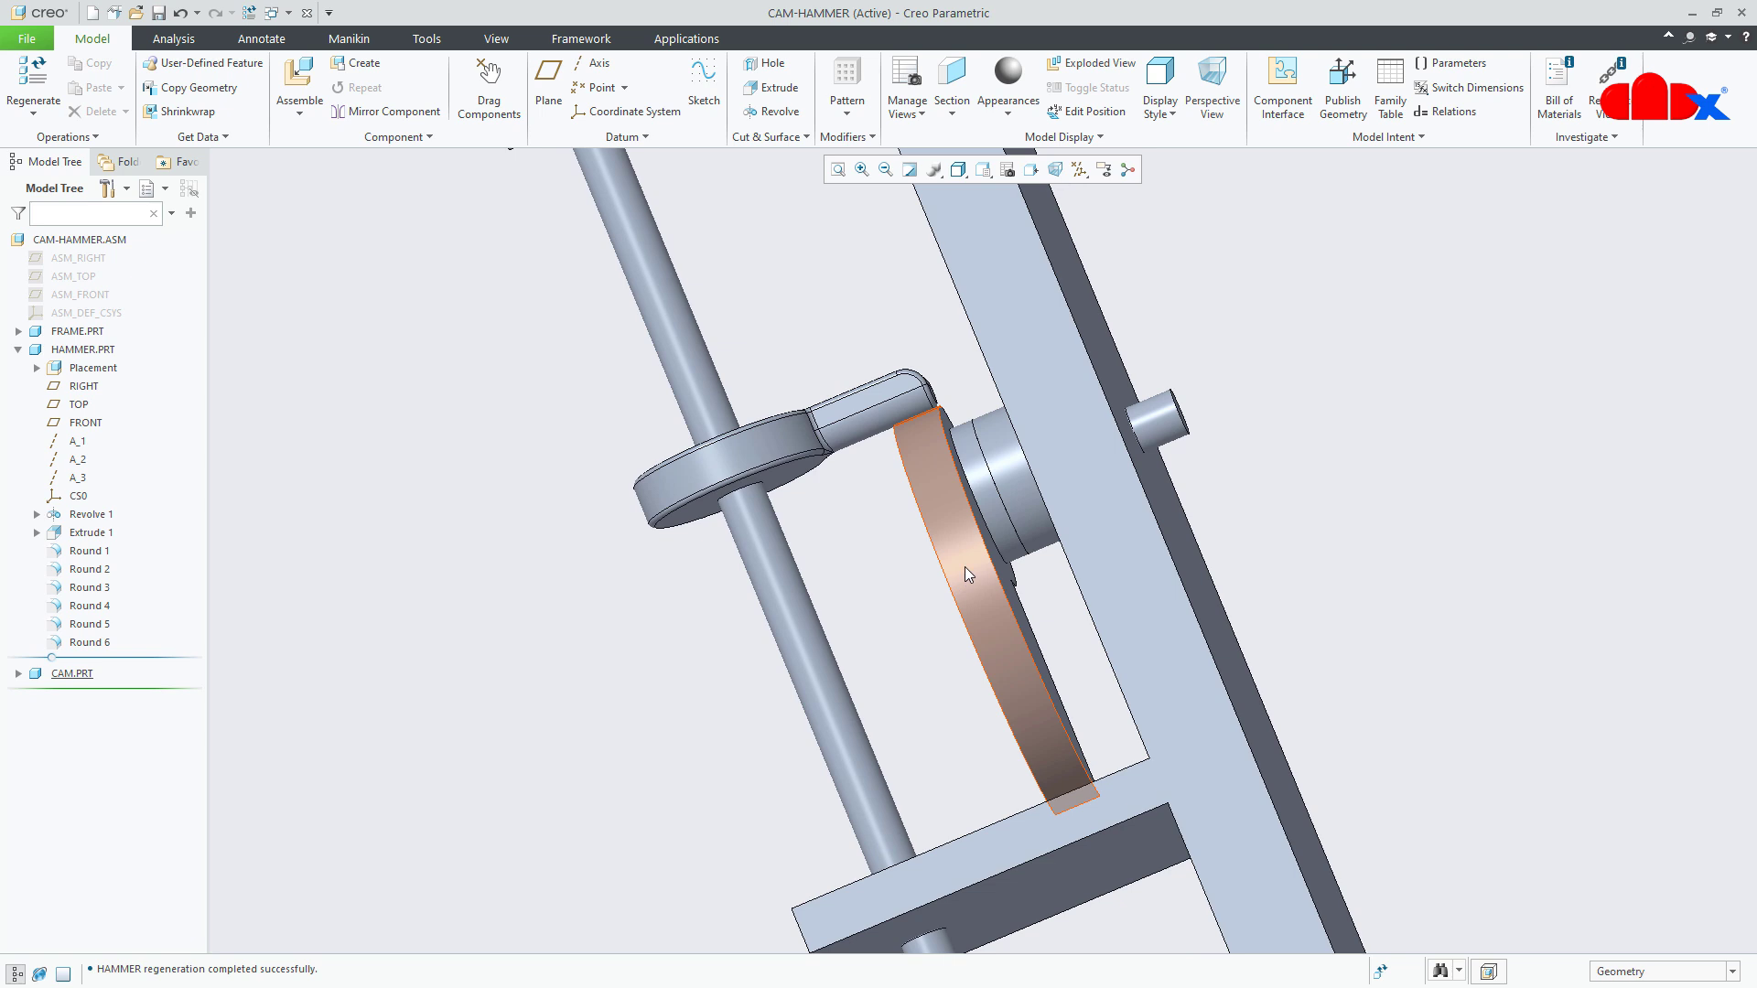
pyautogui.click(967, 574)
pyautogui.click(1010, 502)
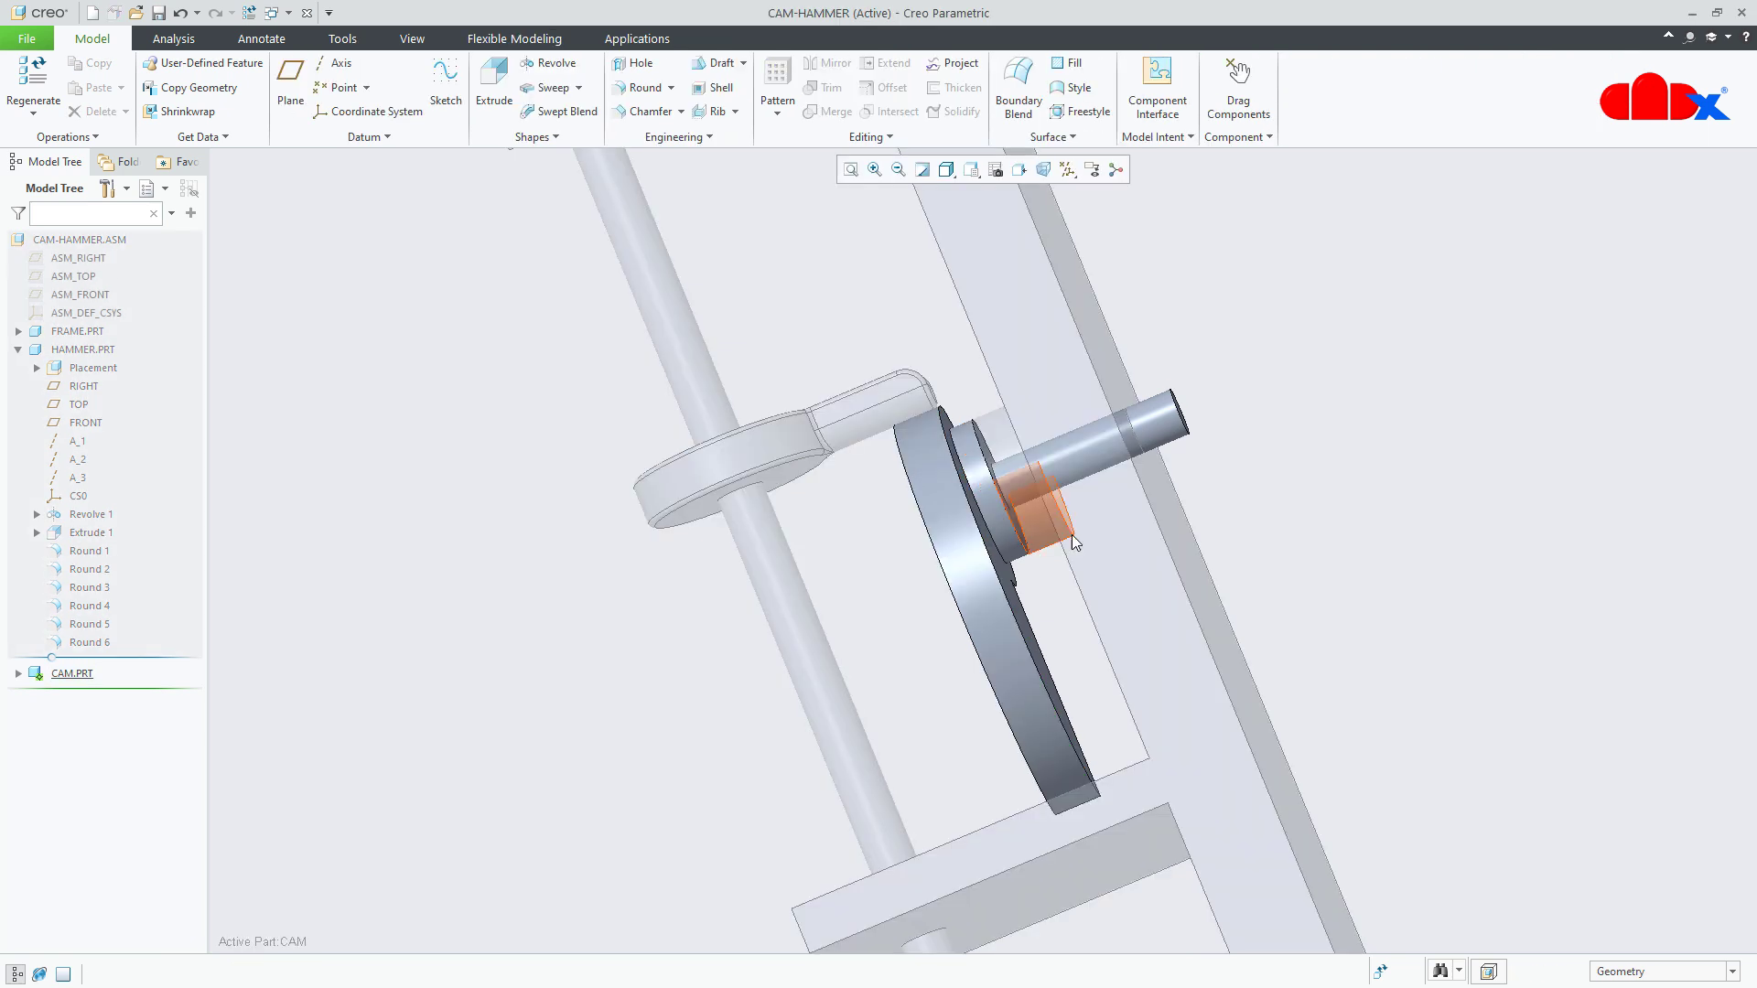
# - Edit the sketch of the disc behind the cam profile, removing its equal constraint and setting the circle's diameter to 17.5 mm
pyautogui.click(975, 468)
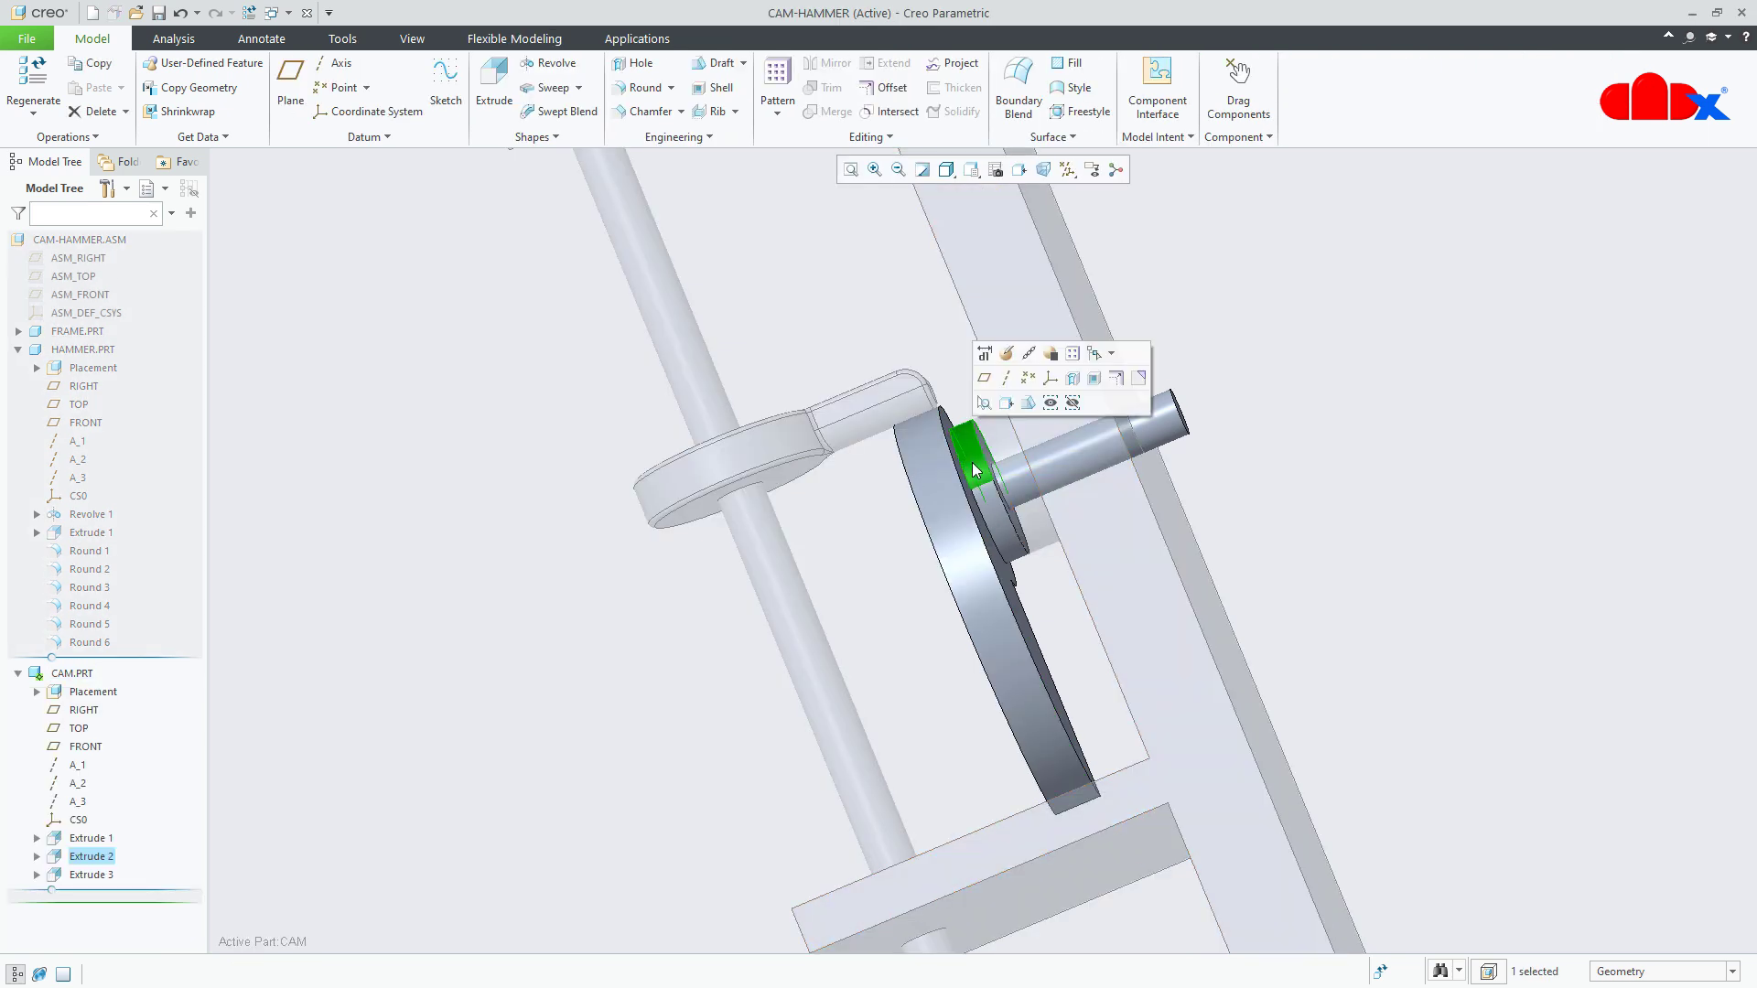
pyautogui.click(1003, 355)
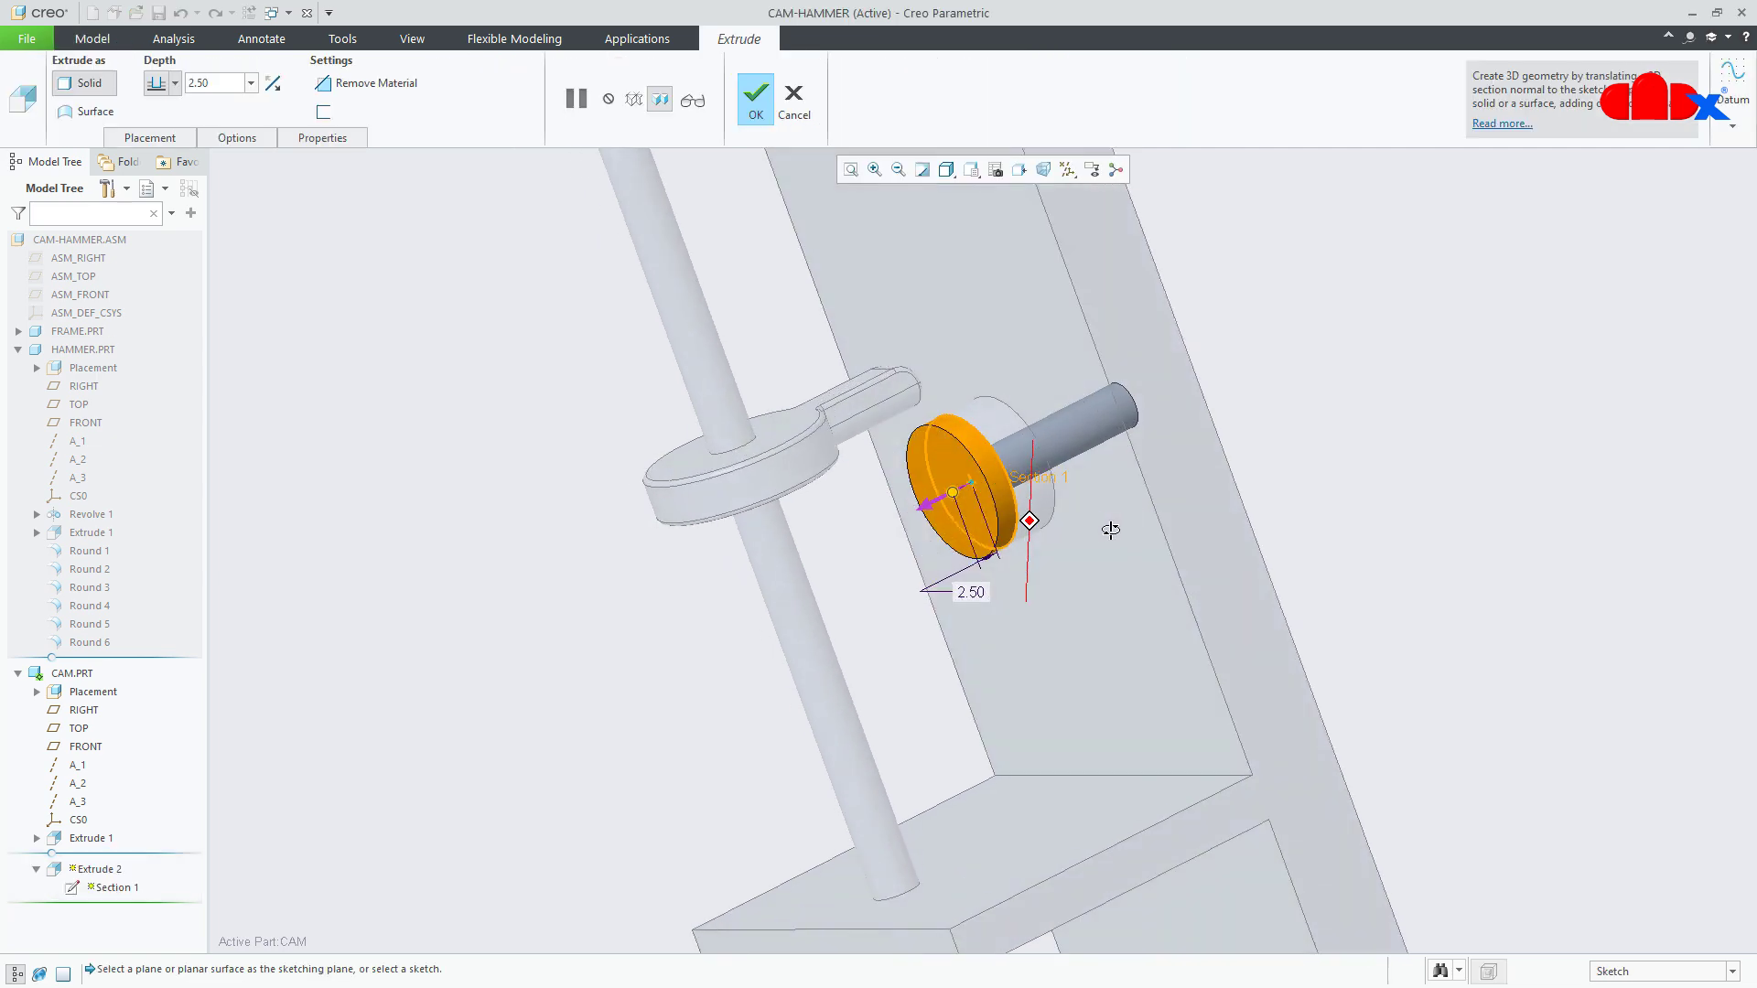
pyautogui.moveTo(1103, 530); pyautogui.dragTo(1176, 514, button='middle')
pyautogui.rightClick(1348, 431)
pyautogui.click(1362, 375)
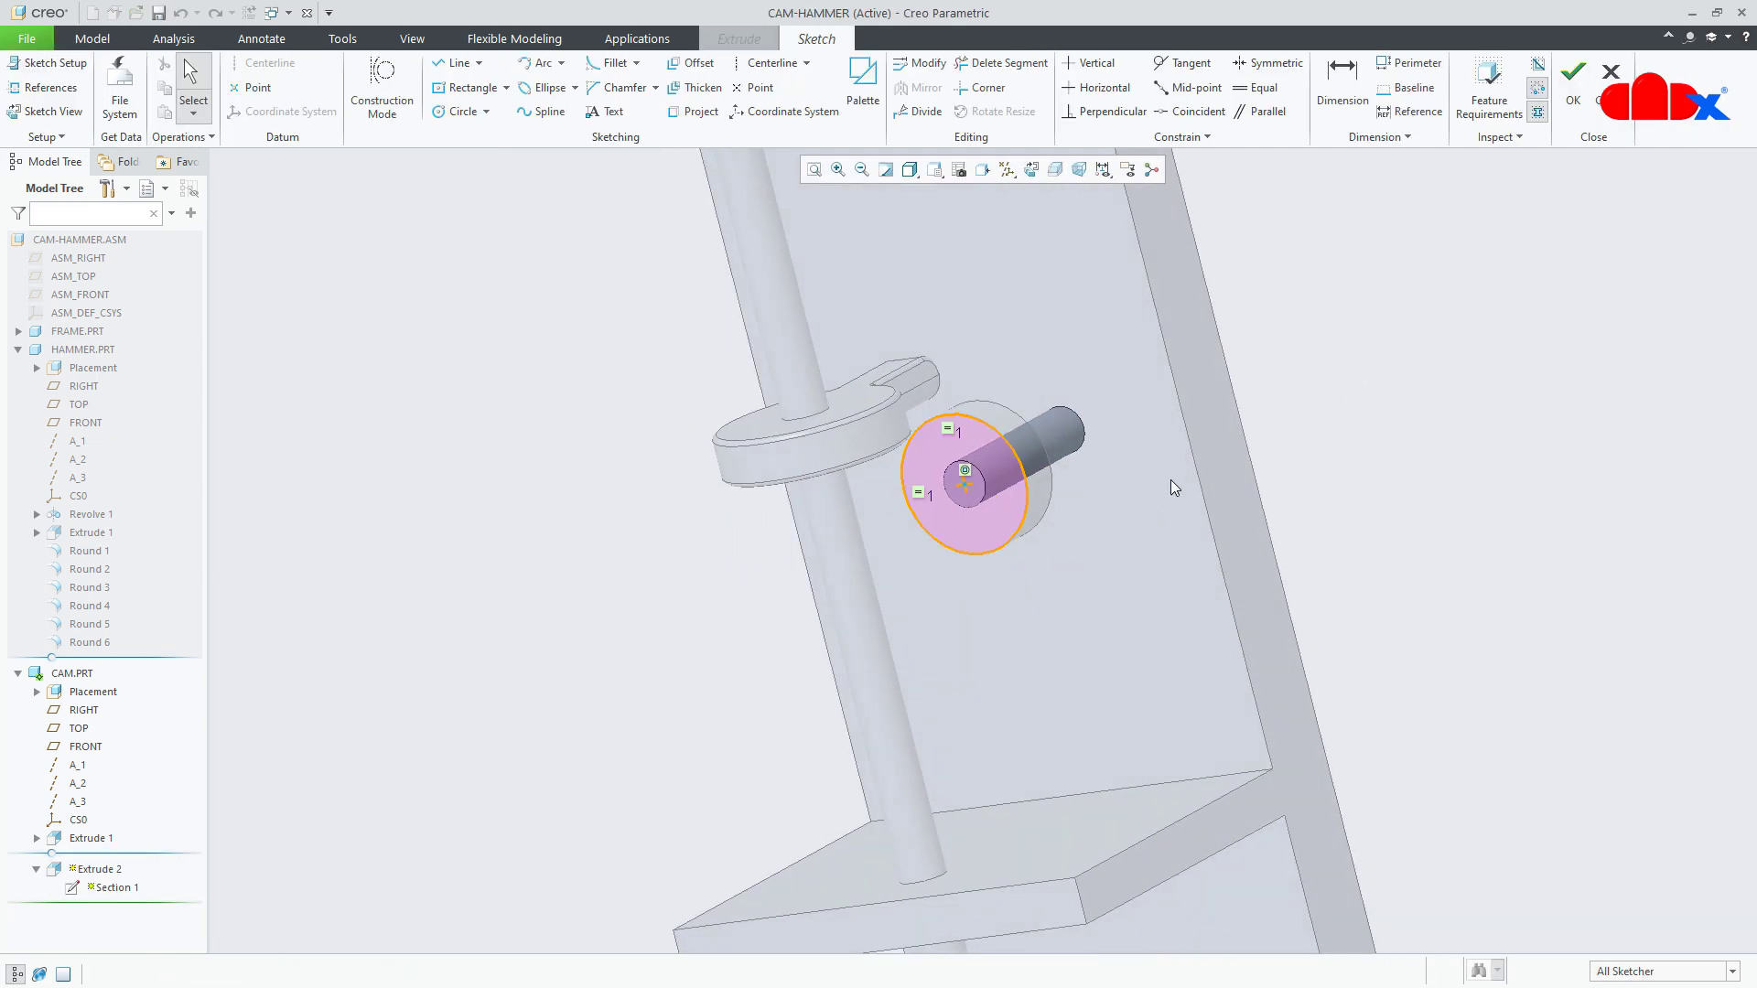
pyautogui.scroll(3, 1071, 470)
pyautogui.click(884, 397)
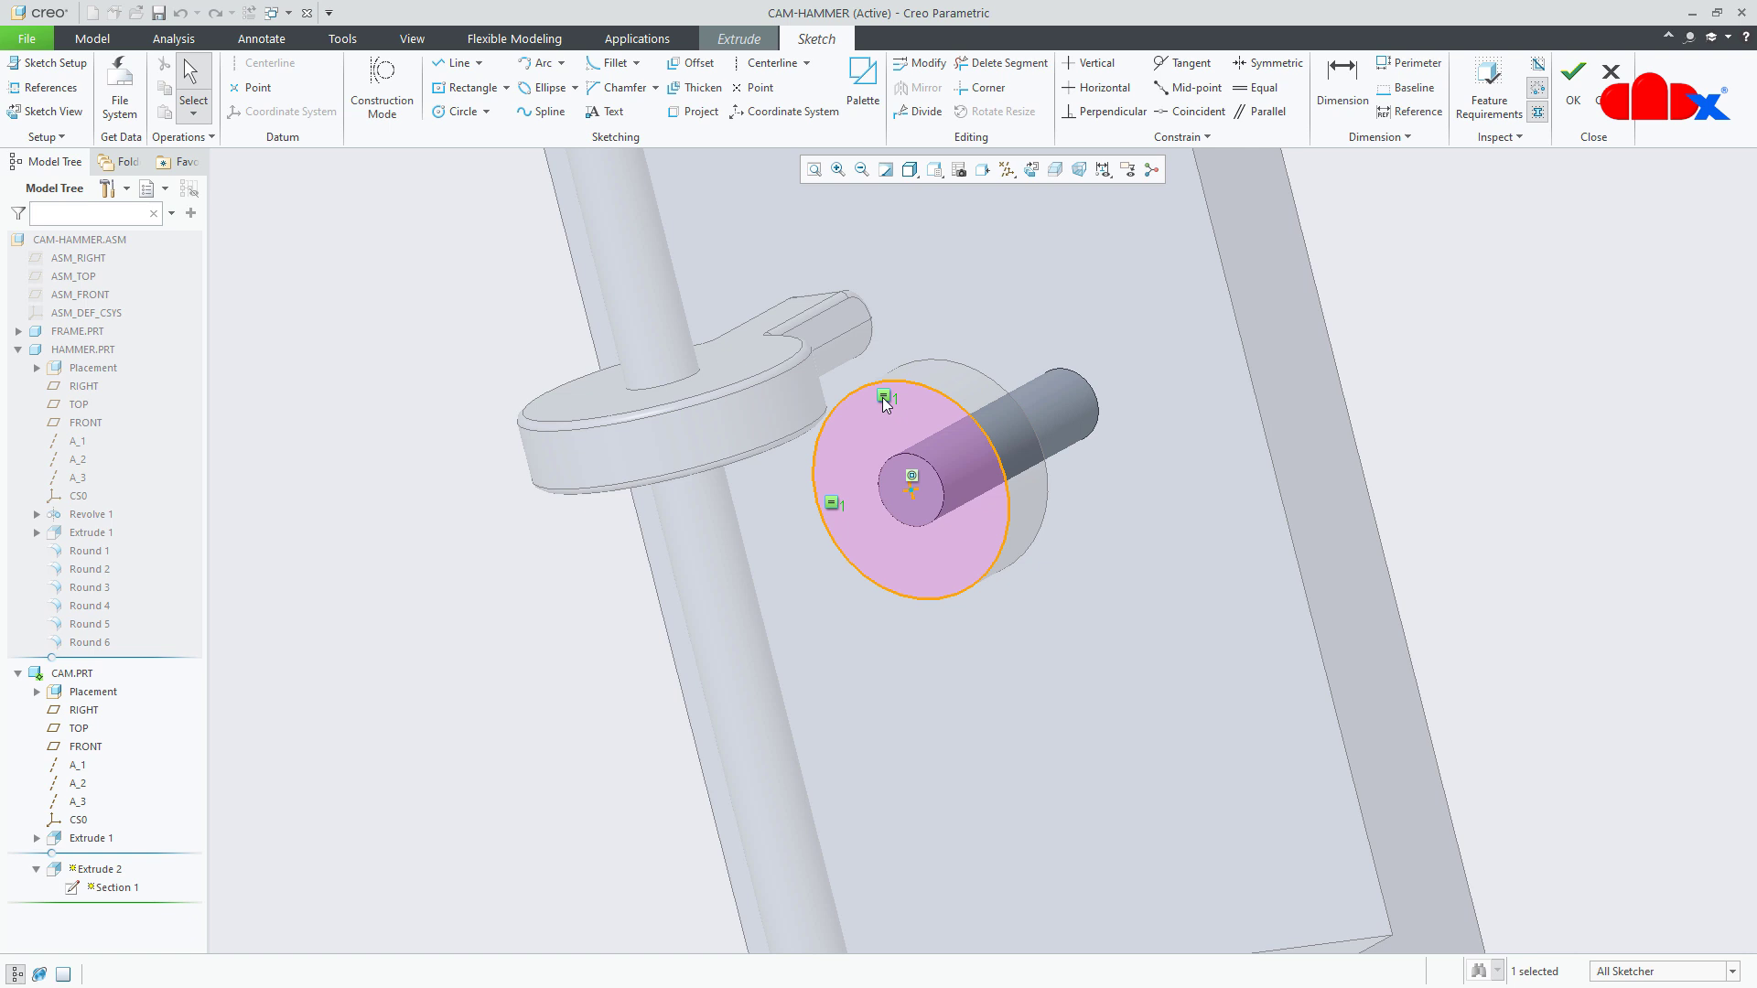
pyautogui.press('Delete')
pyautogui.doubleClick(757, 397)
pyautogui.write('17.5')
pyautogui.press('Return')
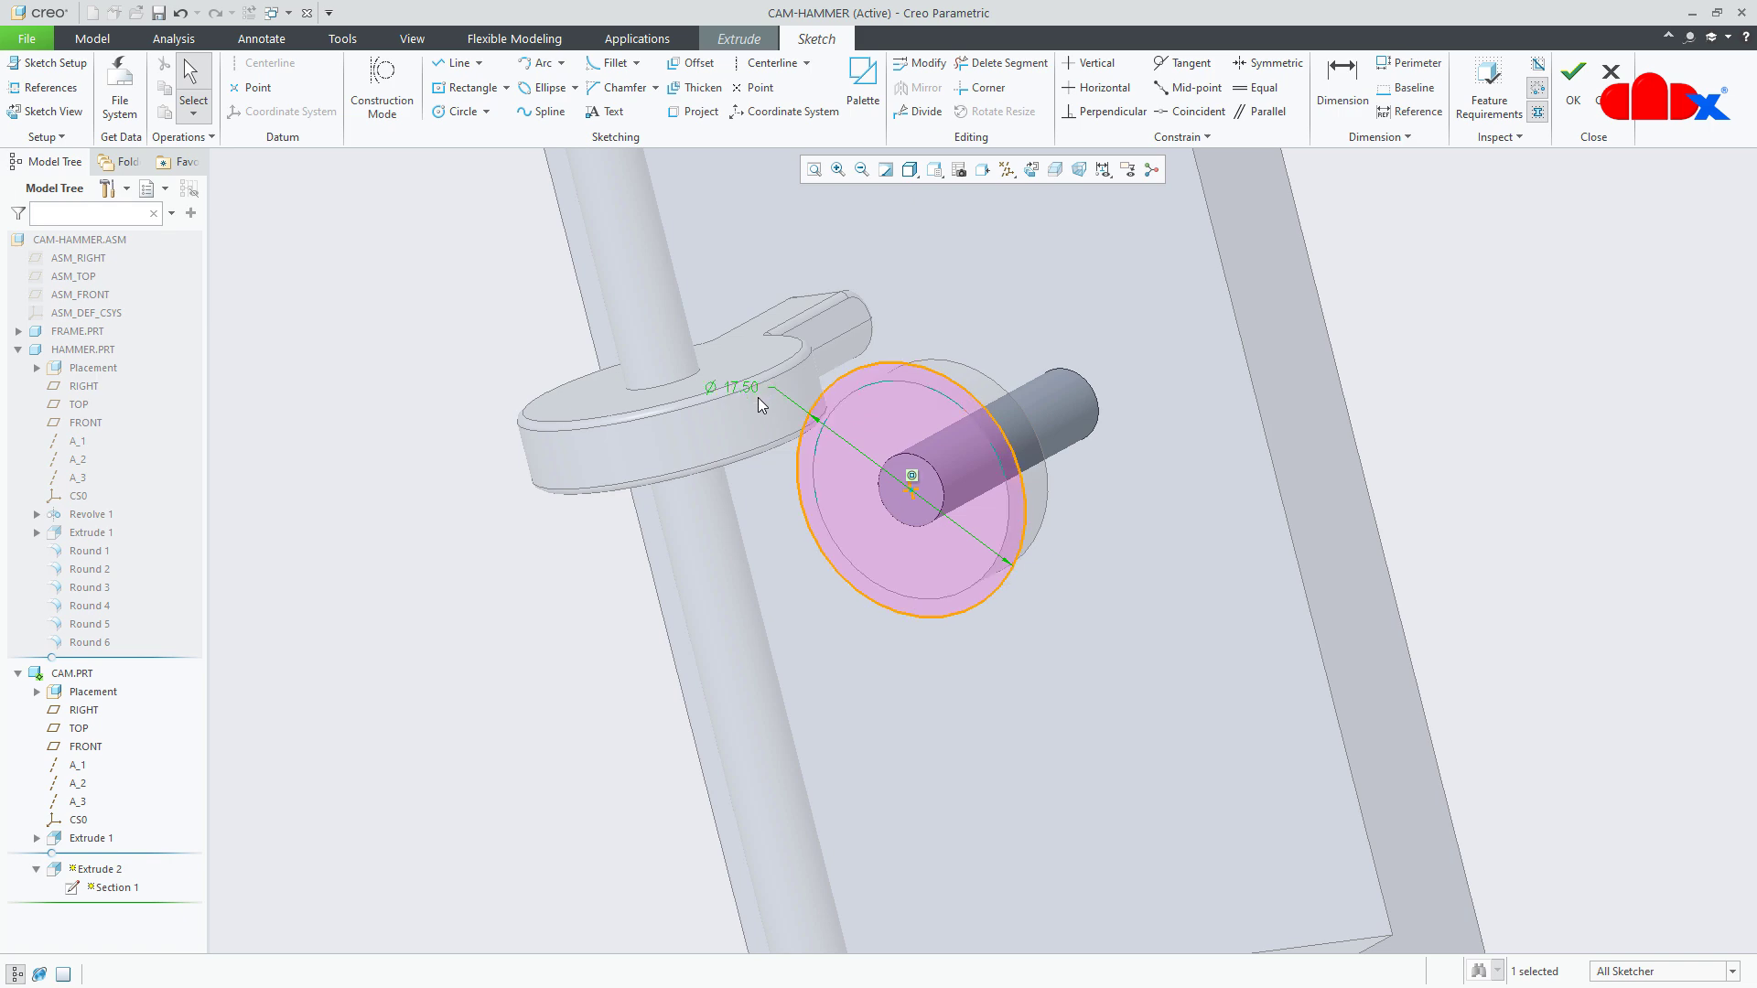
# - Accept the disc sketch, complete its extrusion and return to the top-level assembly to check the hammer arm against the cam
pyautogui.click(1573, 73)
pyautogui.middleClick(1473, 314)
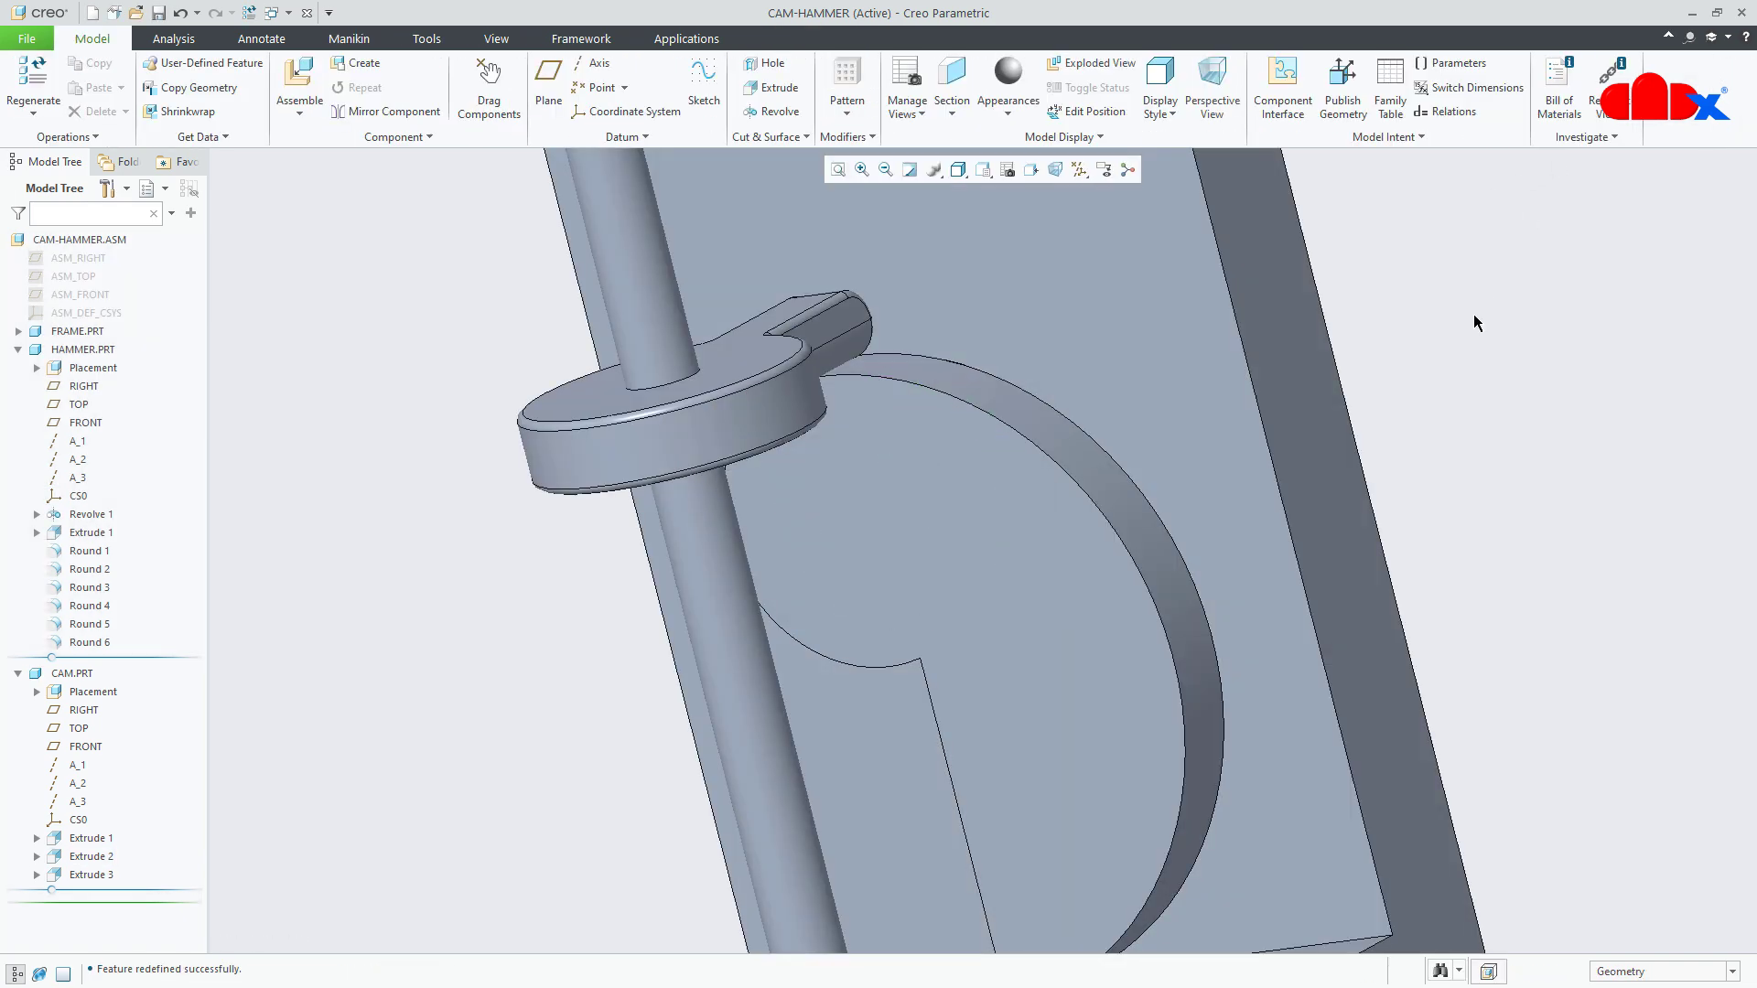
pyautogui.moveTo(1473, 315)
pyautogui.mouseDown(button='middle')
pyautogui.moveTo(1345, 338)
pyautogui.moveTo(1272, 400)
pyautogui.moveTo(1217, 411)
pyautogui.moveTo(1002, 430)
pyautogui.moveTo(852, 400)
pyautogui.moveTo(947, 419)
pyautogui.mouseUp(button='middle')
pyautogui.scroll(3, 973, 432)
pyautogui.scroll(-5, 715, 433)
# - Activate the hammer part, set its arm's length to 15 mm and regenerate the part
pyautogui.click(714, 433)
pyautogui.click(712, 299)
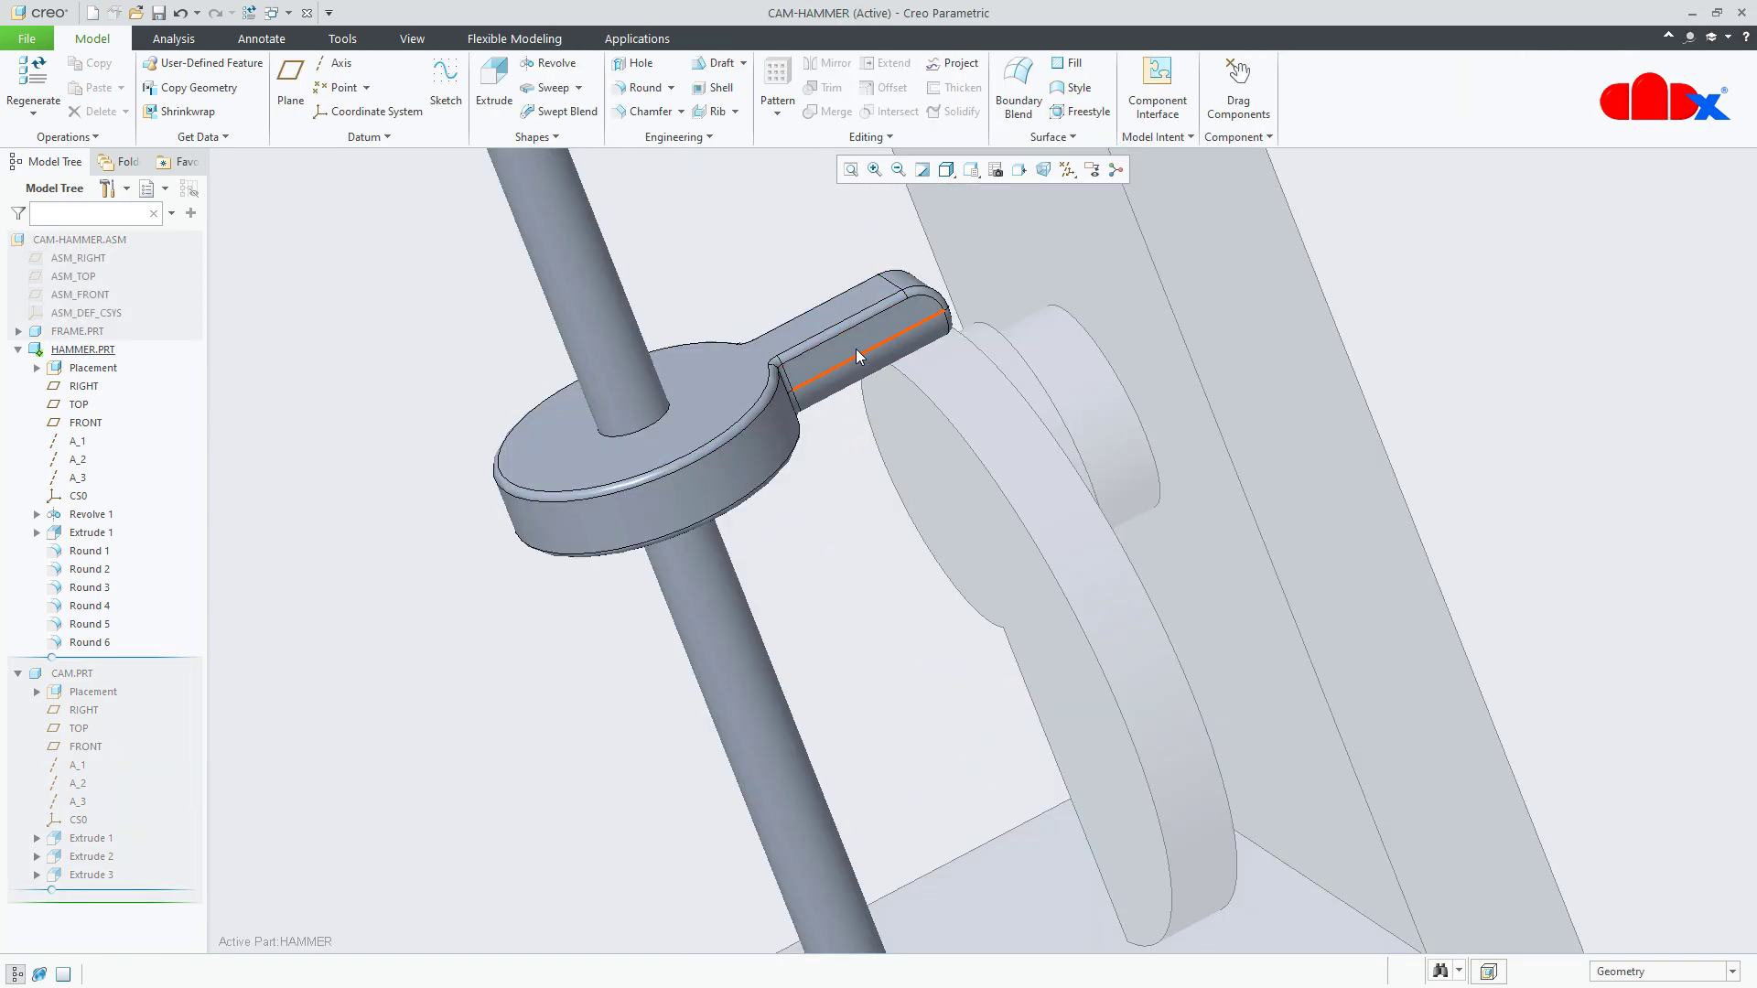
pyautogui.doubleClick(857, 346)
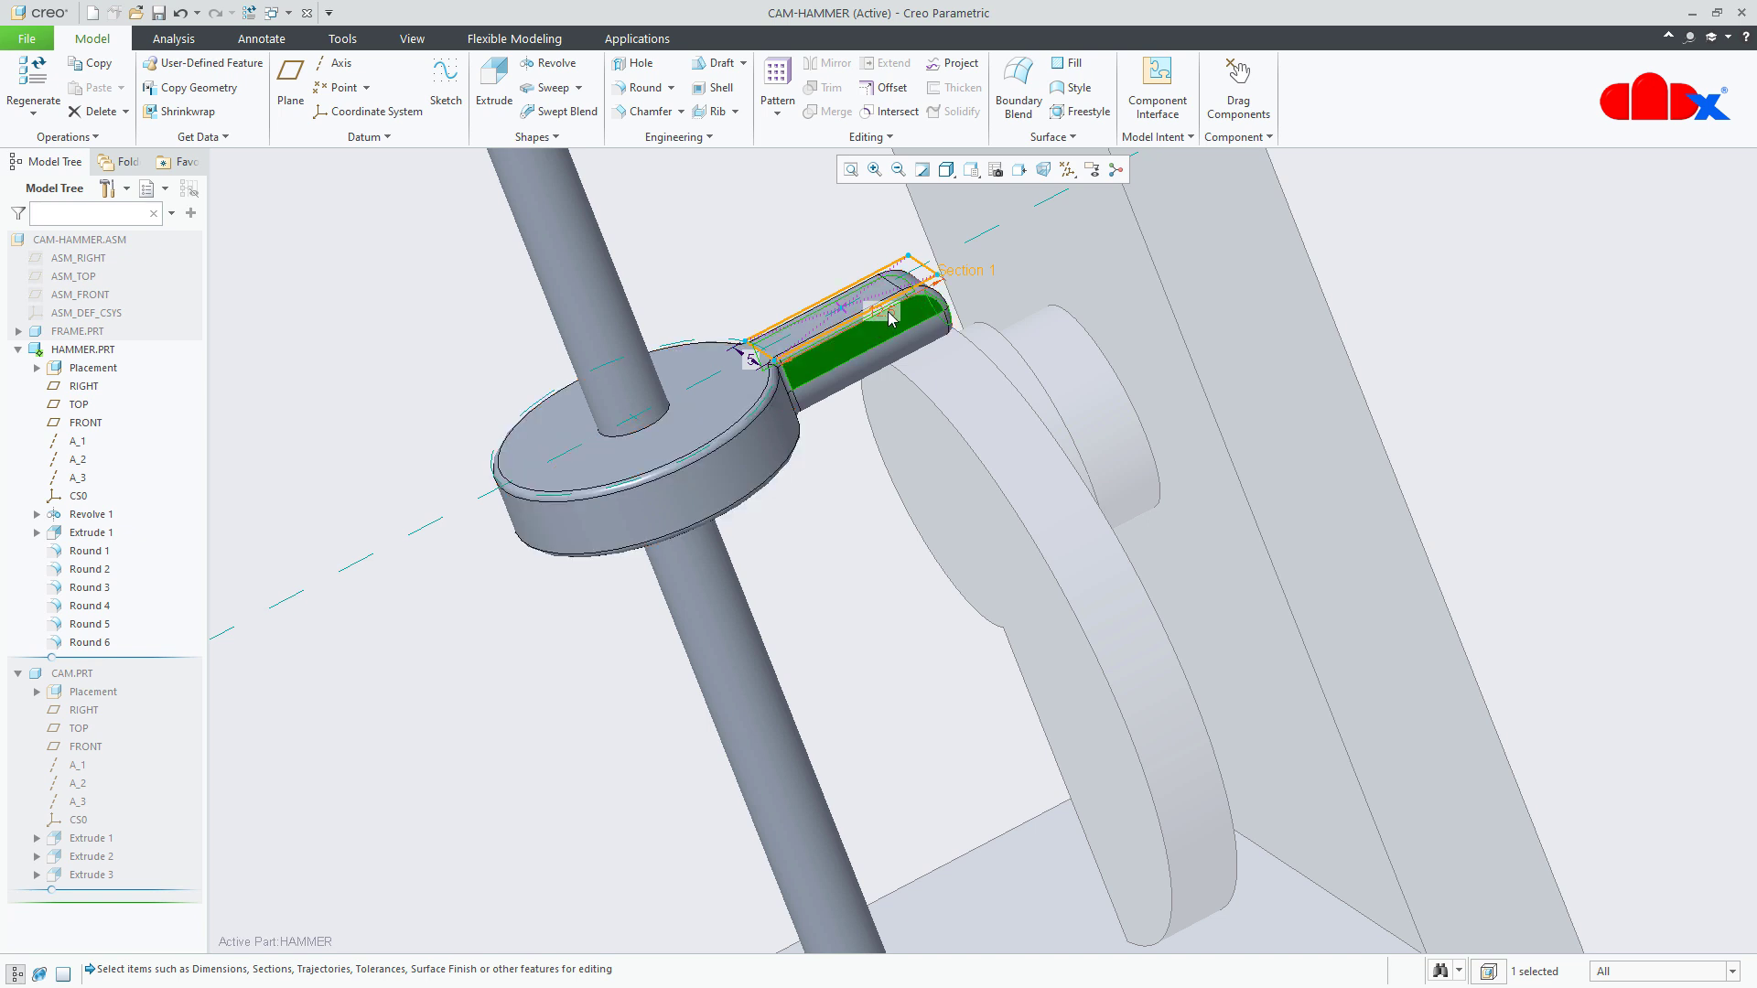
pyautogui.doubleClick(884, 313)
pyautogui.write('15')
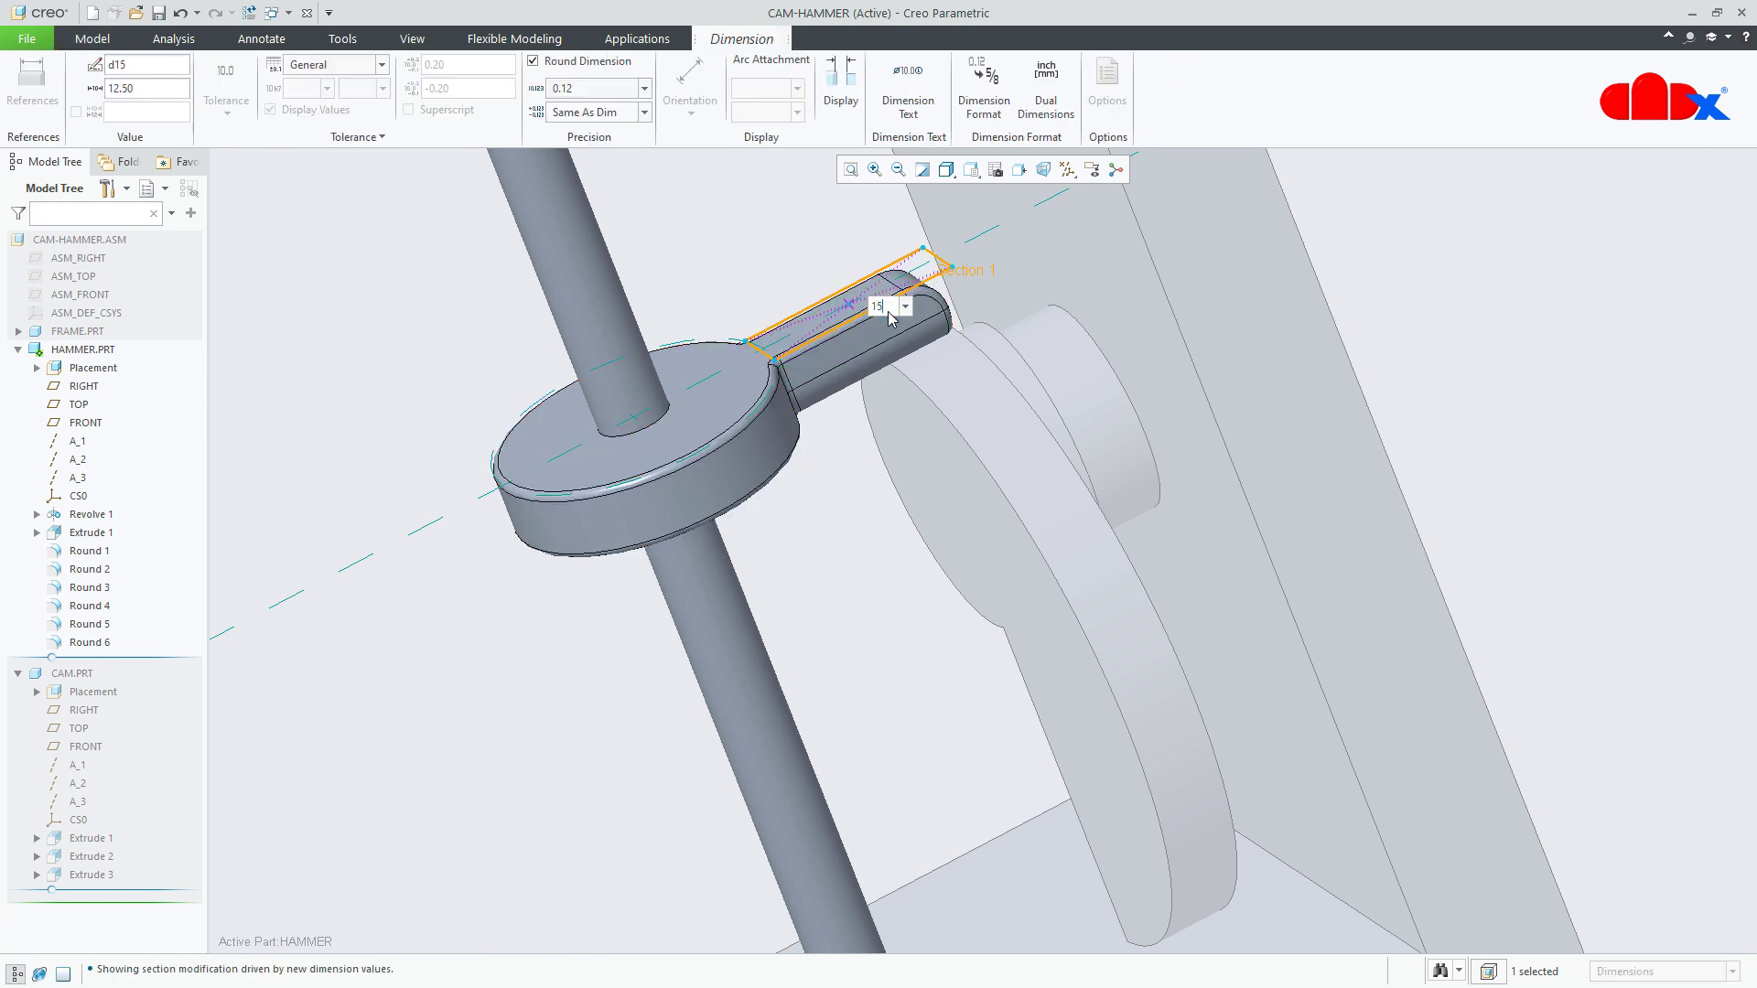
pyautogui.press('Return')
pyautogui.hotkey('ctrl', 'g')
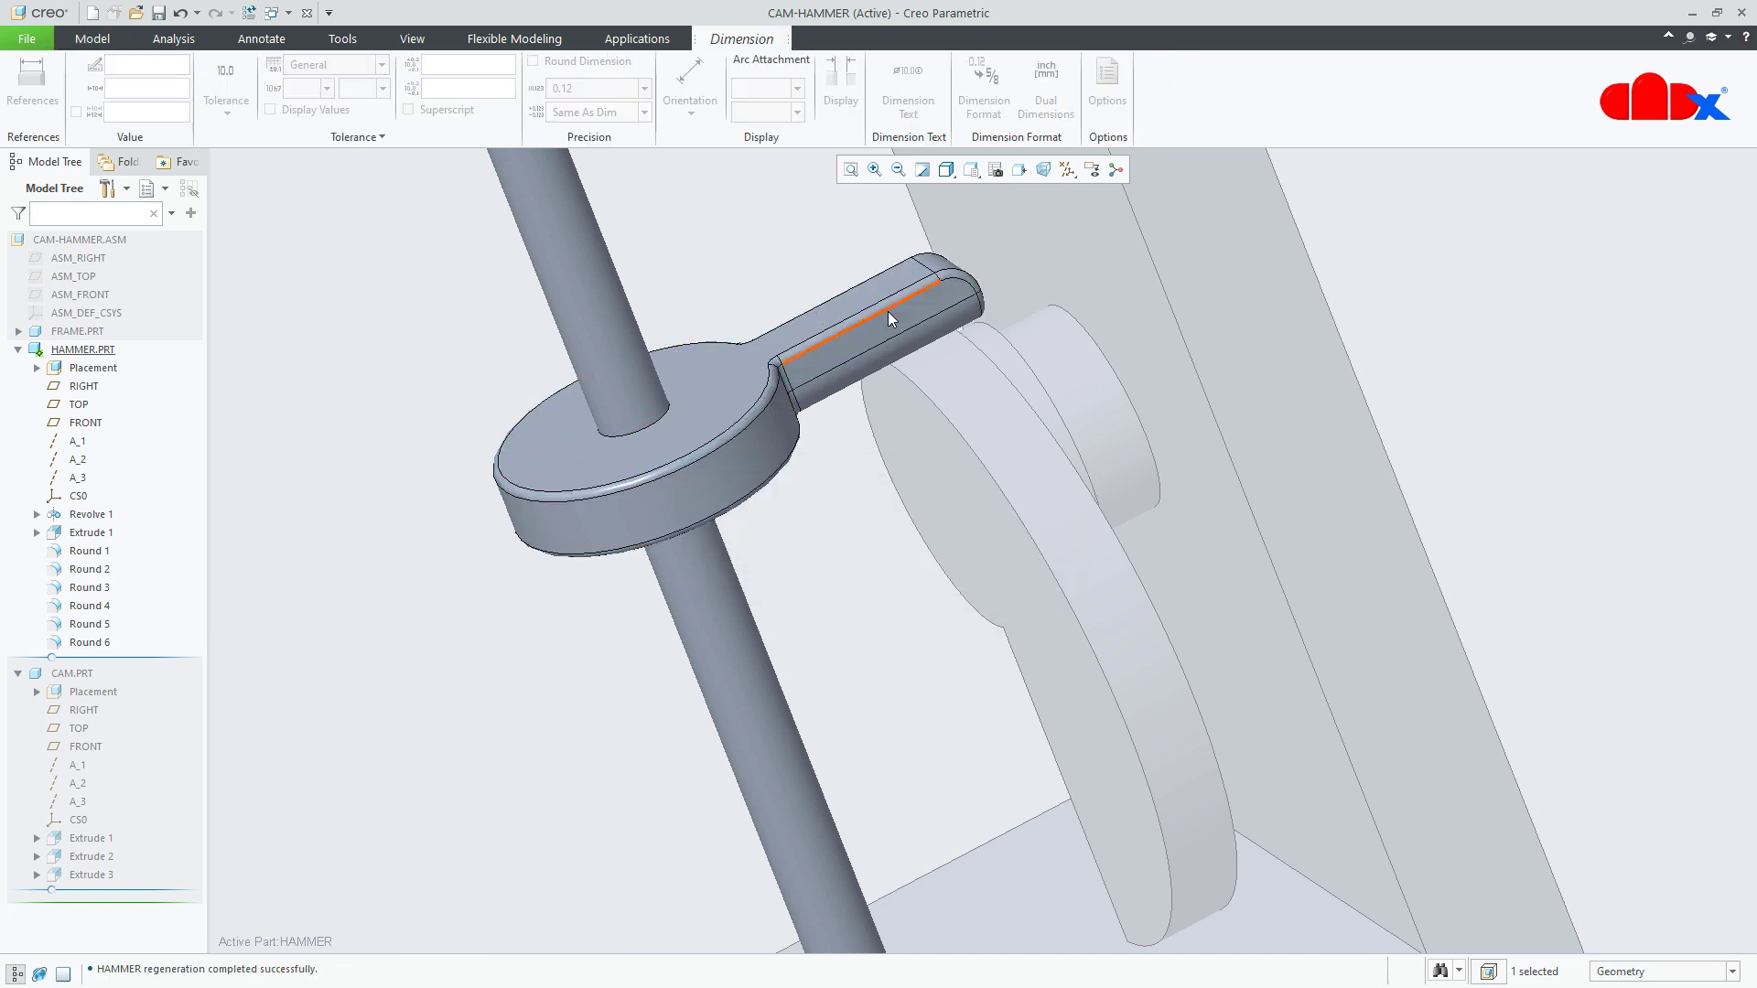
pyautogui.moveTo(1025, 415); pyautogui.dragTo(984, 393, button='middle')
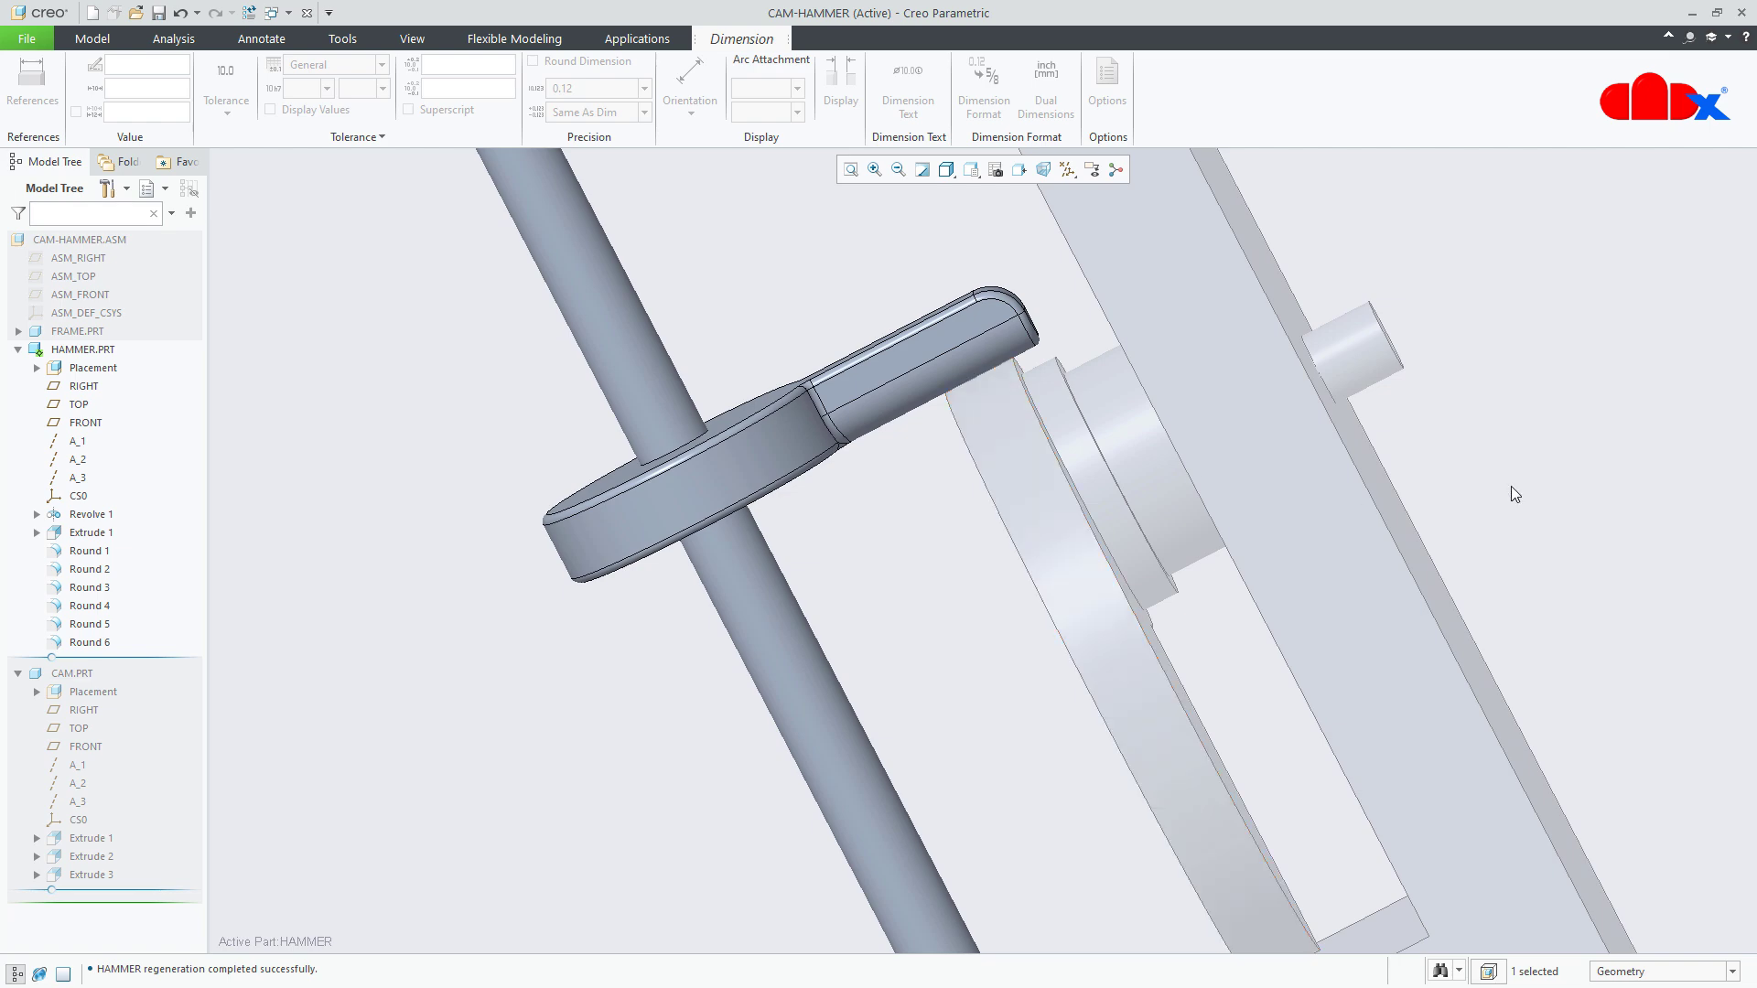
# - Return to the top-level assembly, restore the default orientation and save the assembly
pyautogui.hotkey('ctrl', 'a')
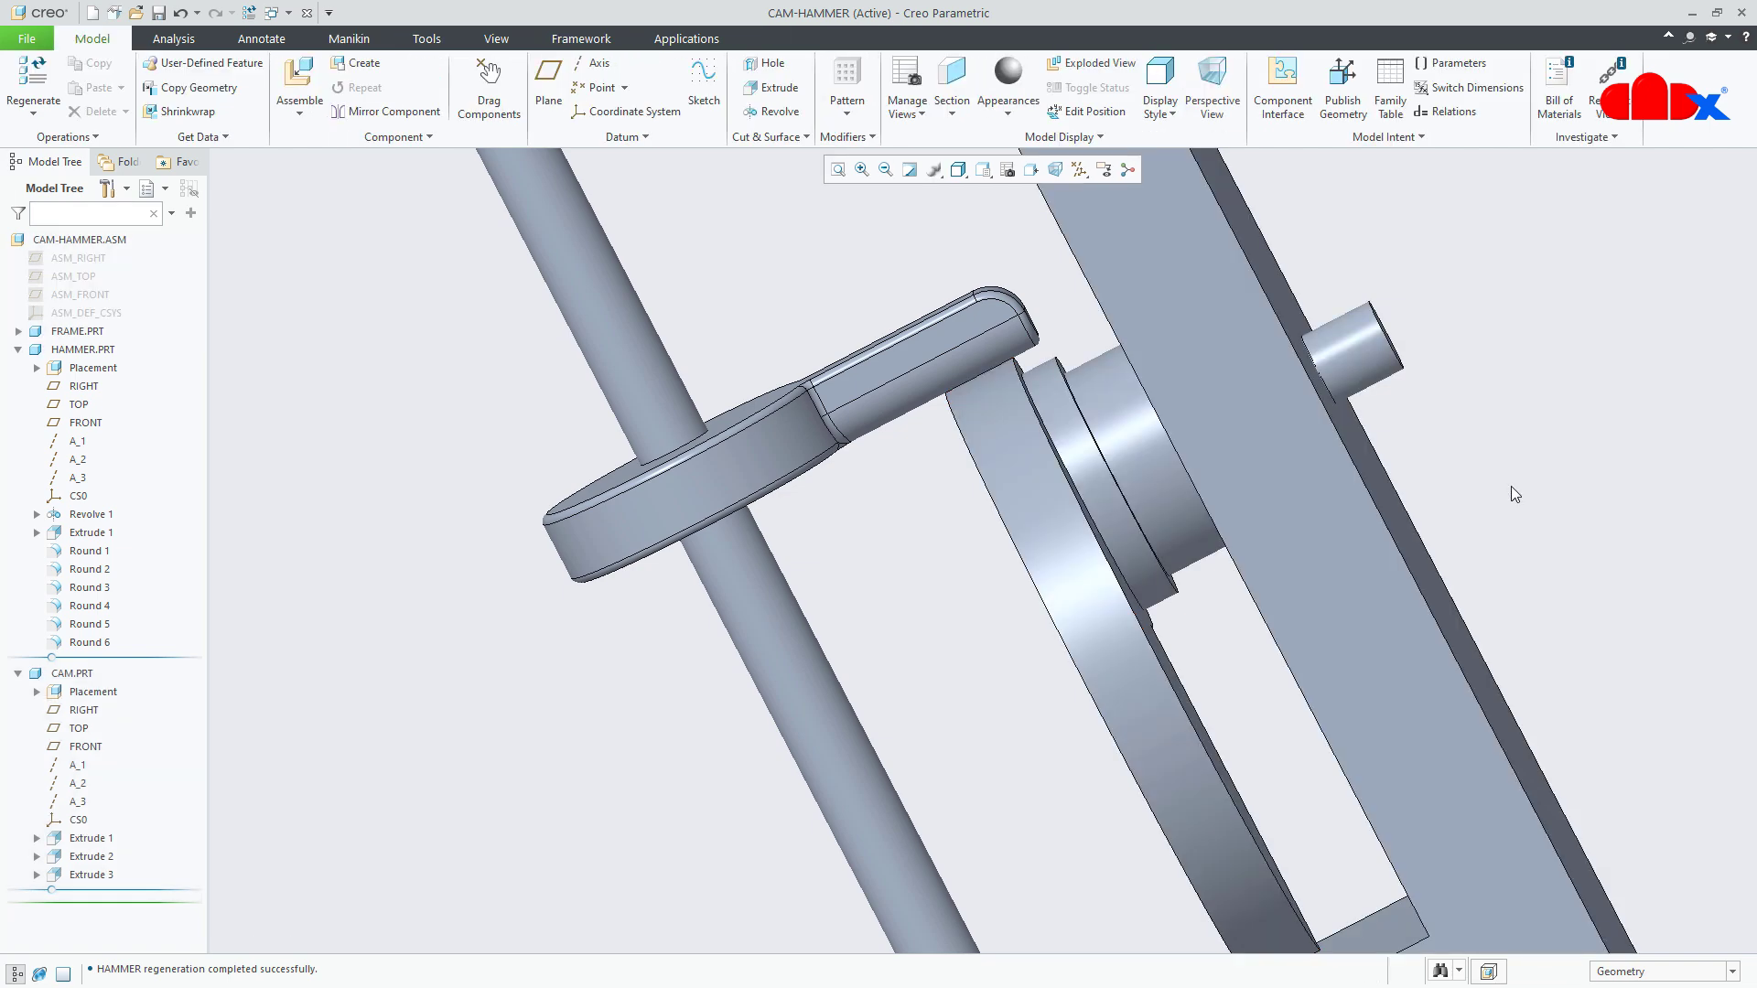
pyautogui.hotkey('ctrl', 'd')
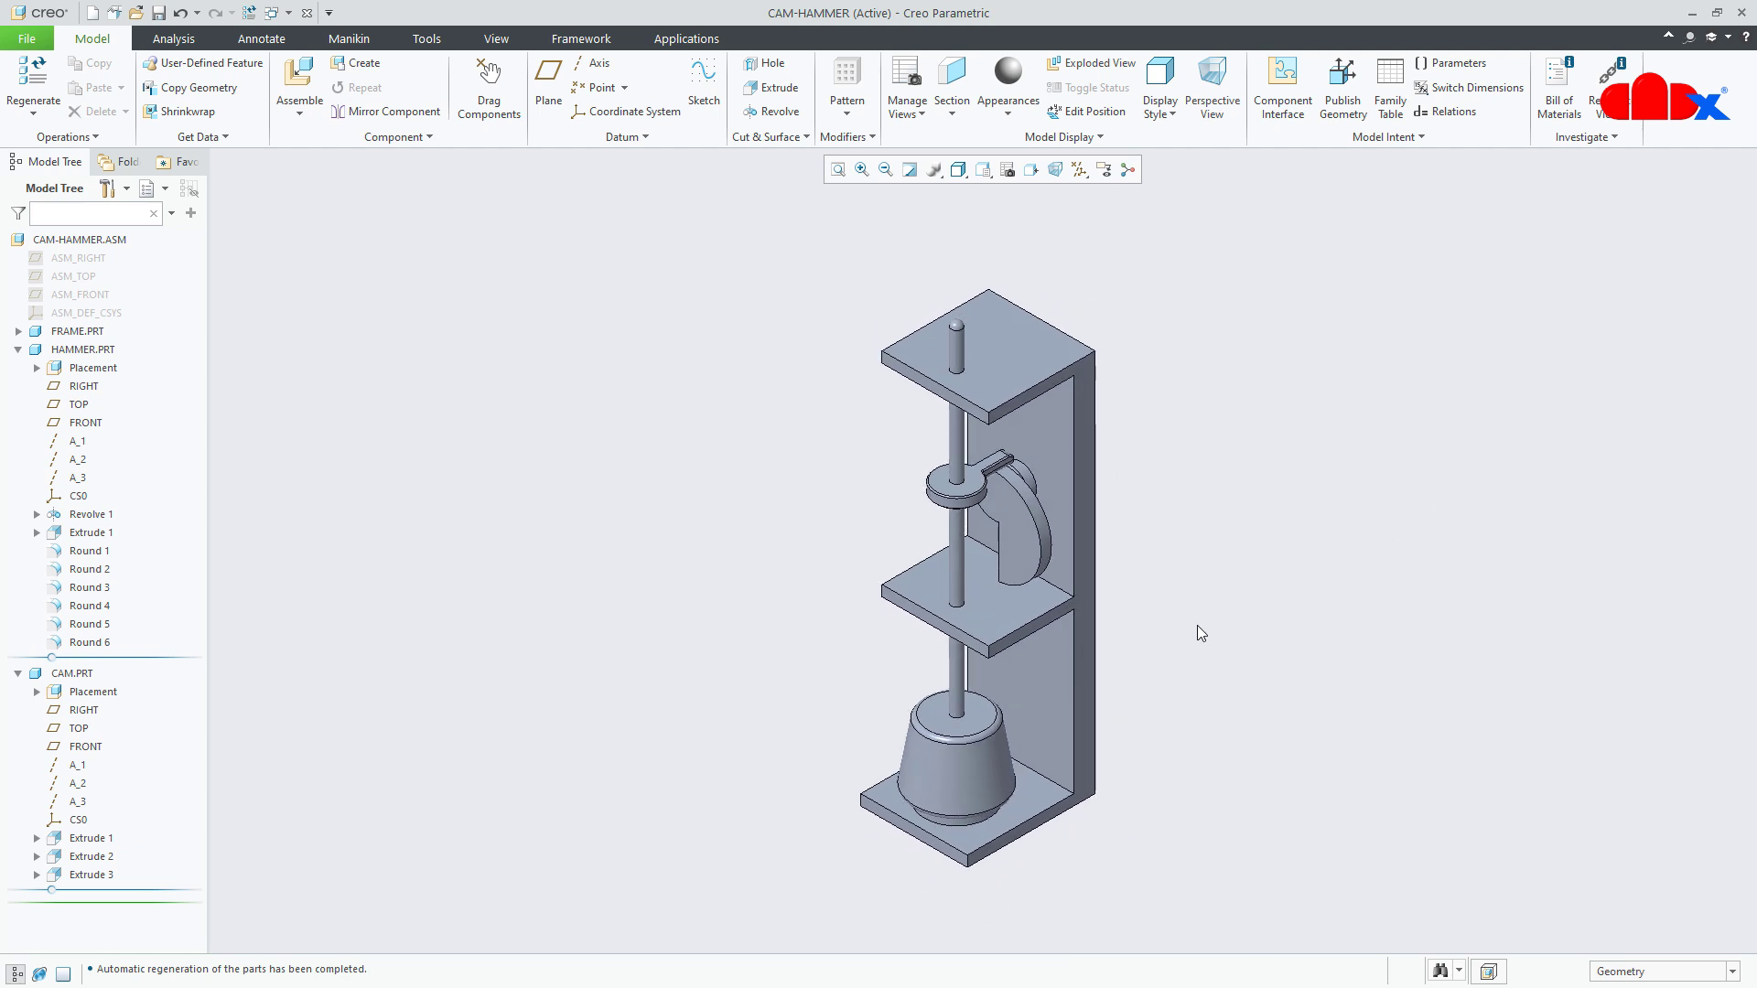
pyautogui.hotkey('ctrl', 's')
pyautogui.press('Return')
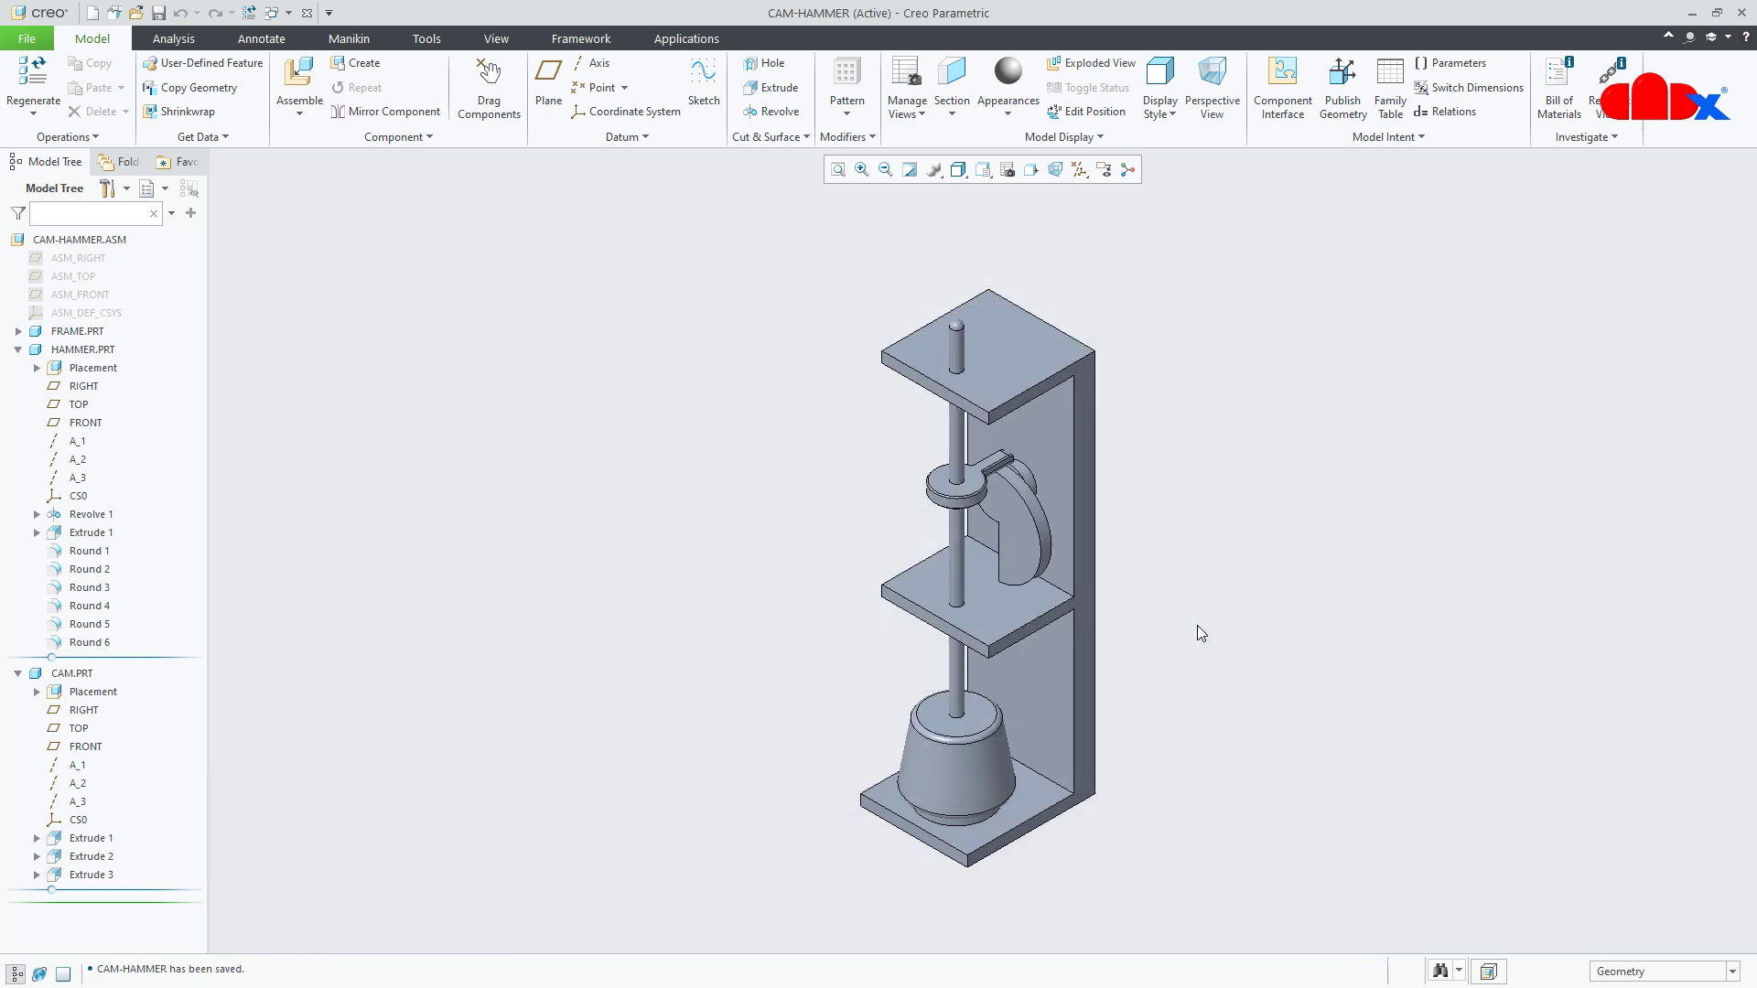
# - Collapse the hammer and cam parts in the model tree and review the whole mechanism before restoring the default orientation
pyautogui.click(18, 350)
pyautogui.click(18, 368)
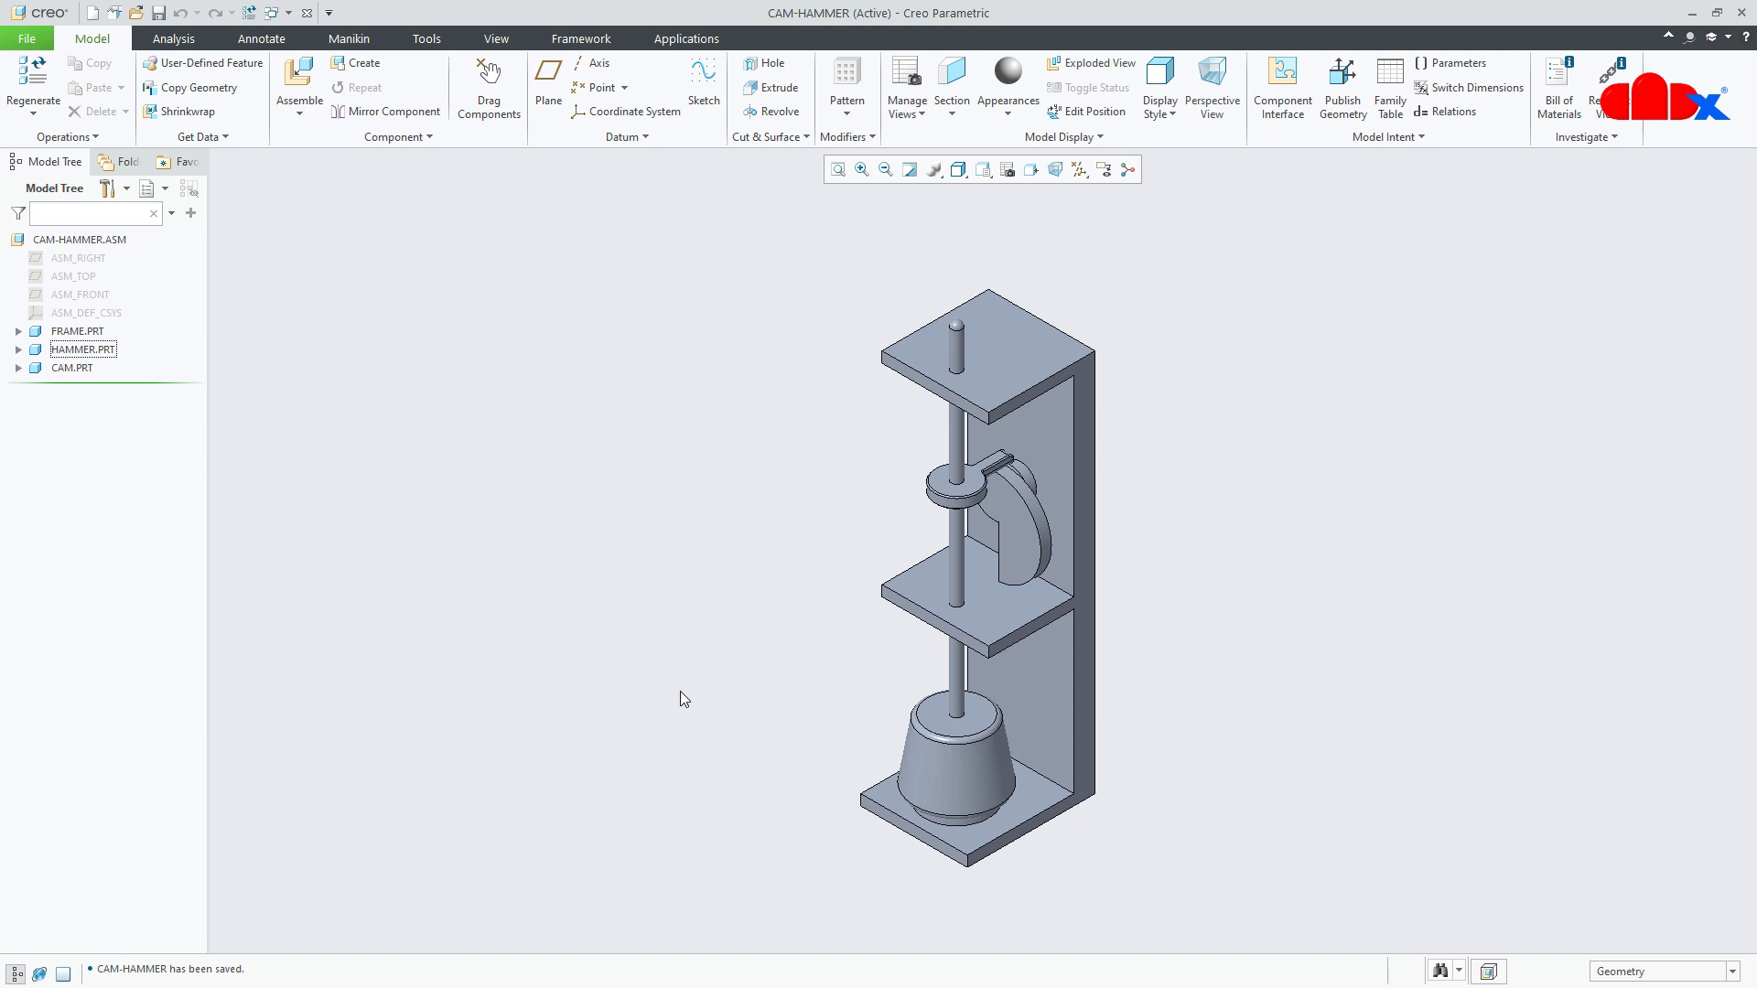
pyautogui.moveTo(1128, 717); pyautogui.dragTo(1127, 674, button='middle')
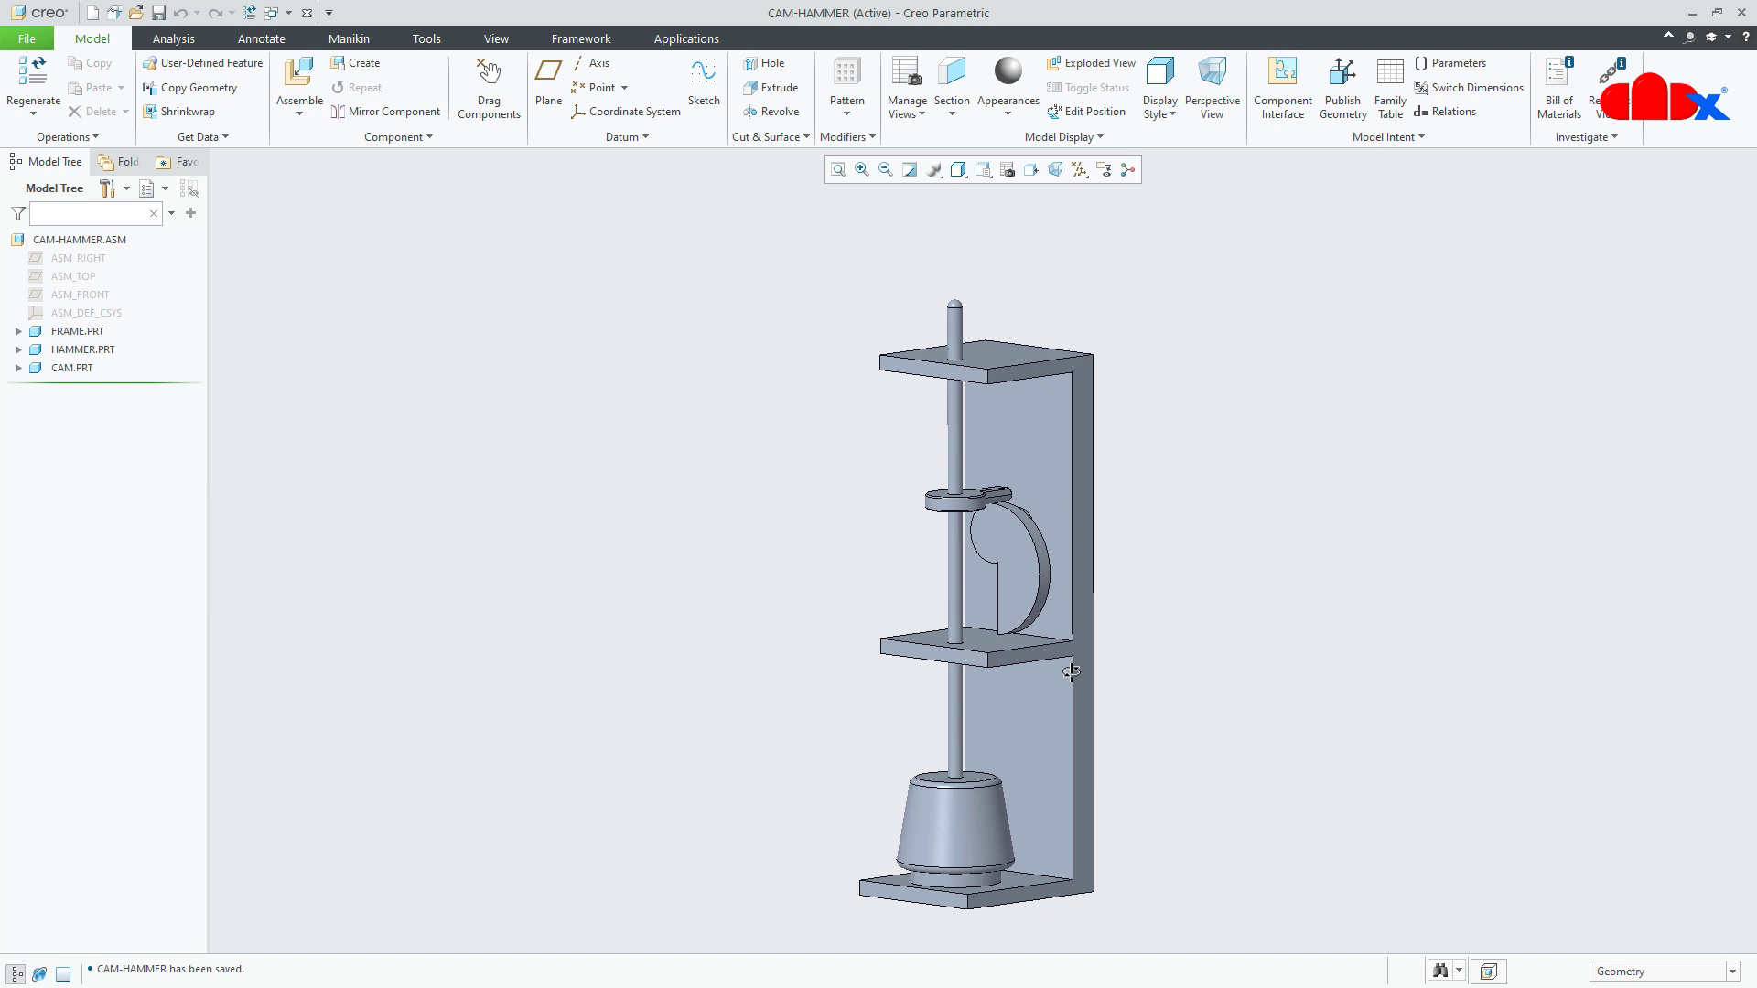
pyautogui.hotkey('ctrl', 'd')
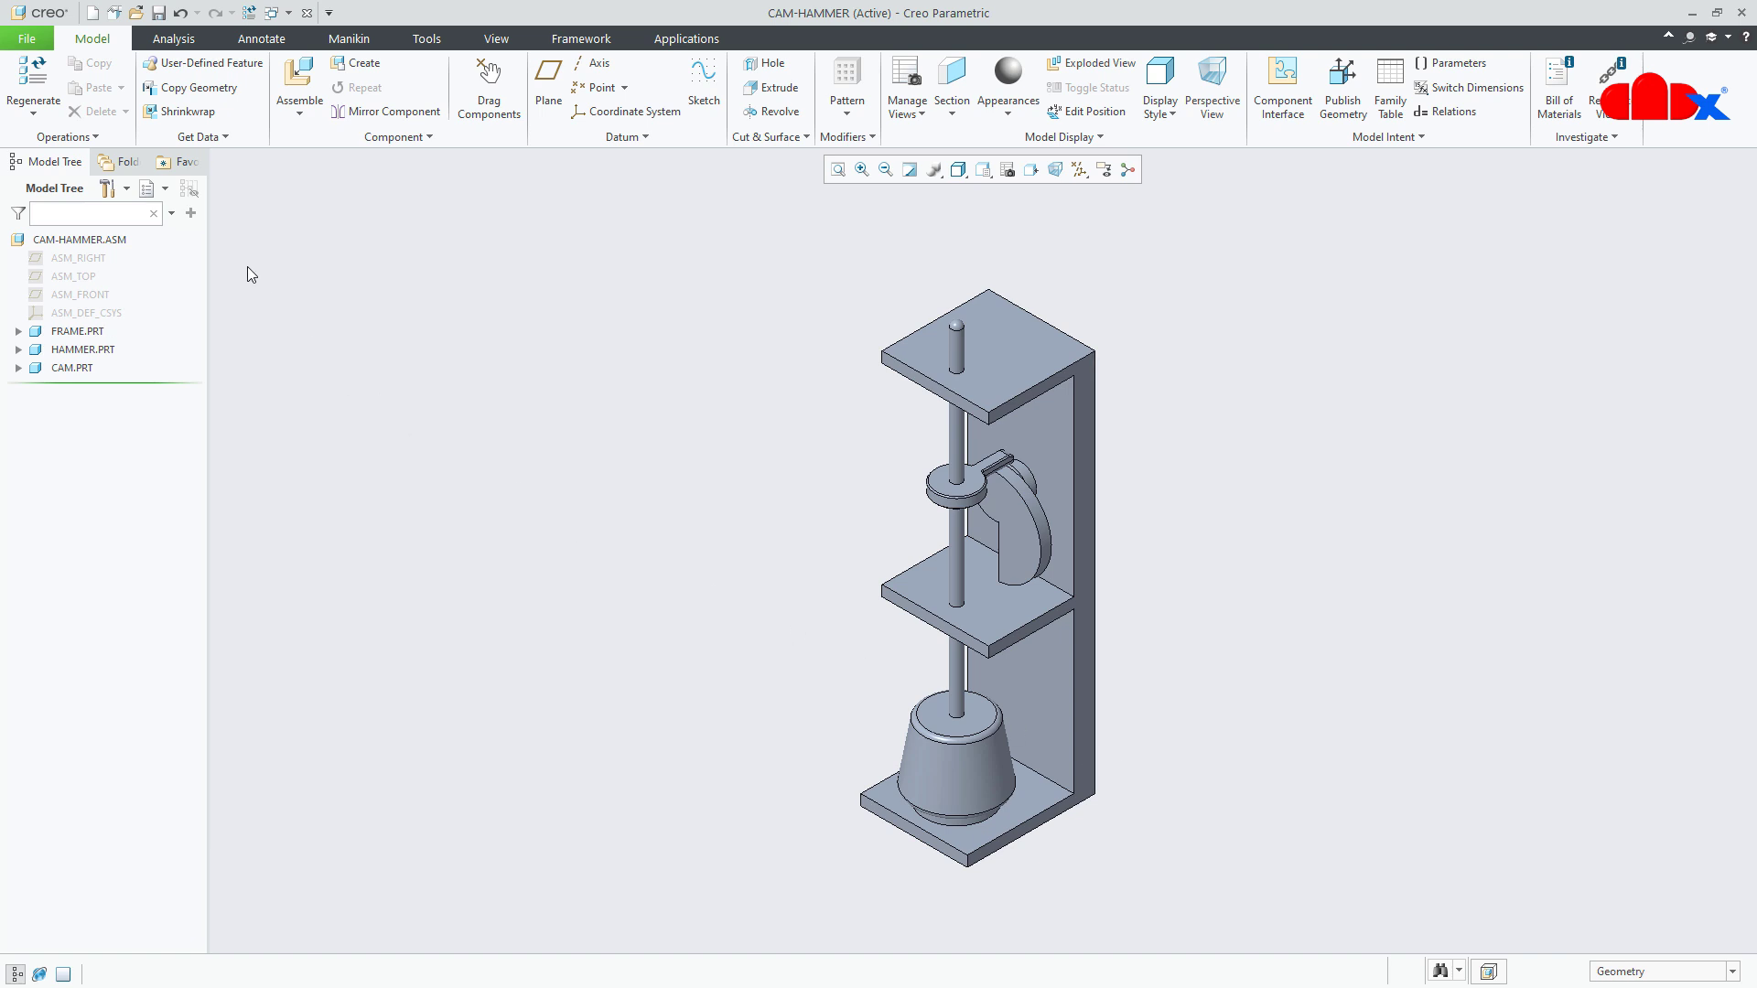
# - Create a new design assembly with the mmks_asm_design template instead of the default one and maximize its window
pyautogui.click(92, 13)
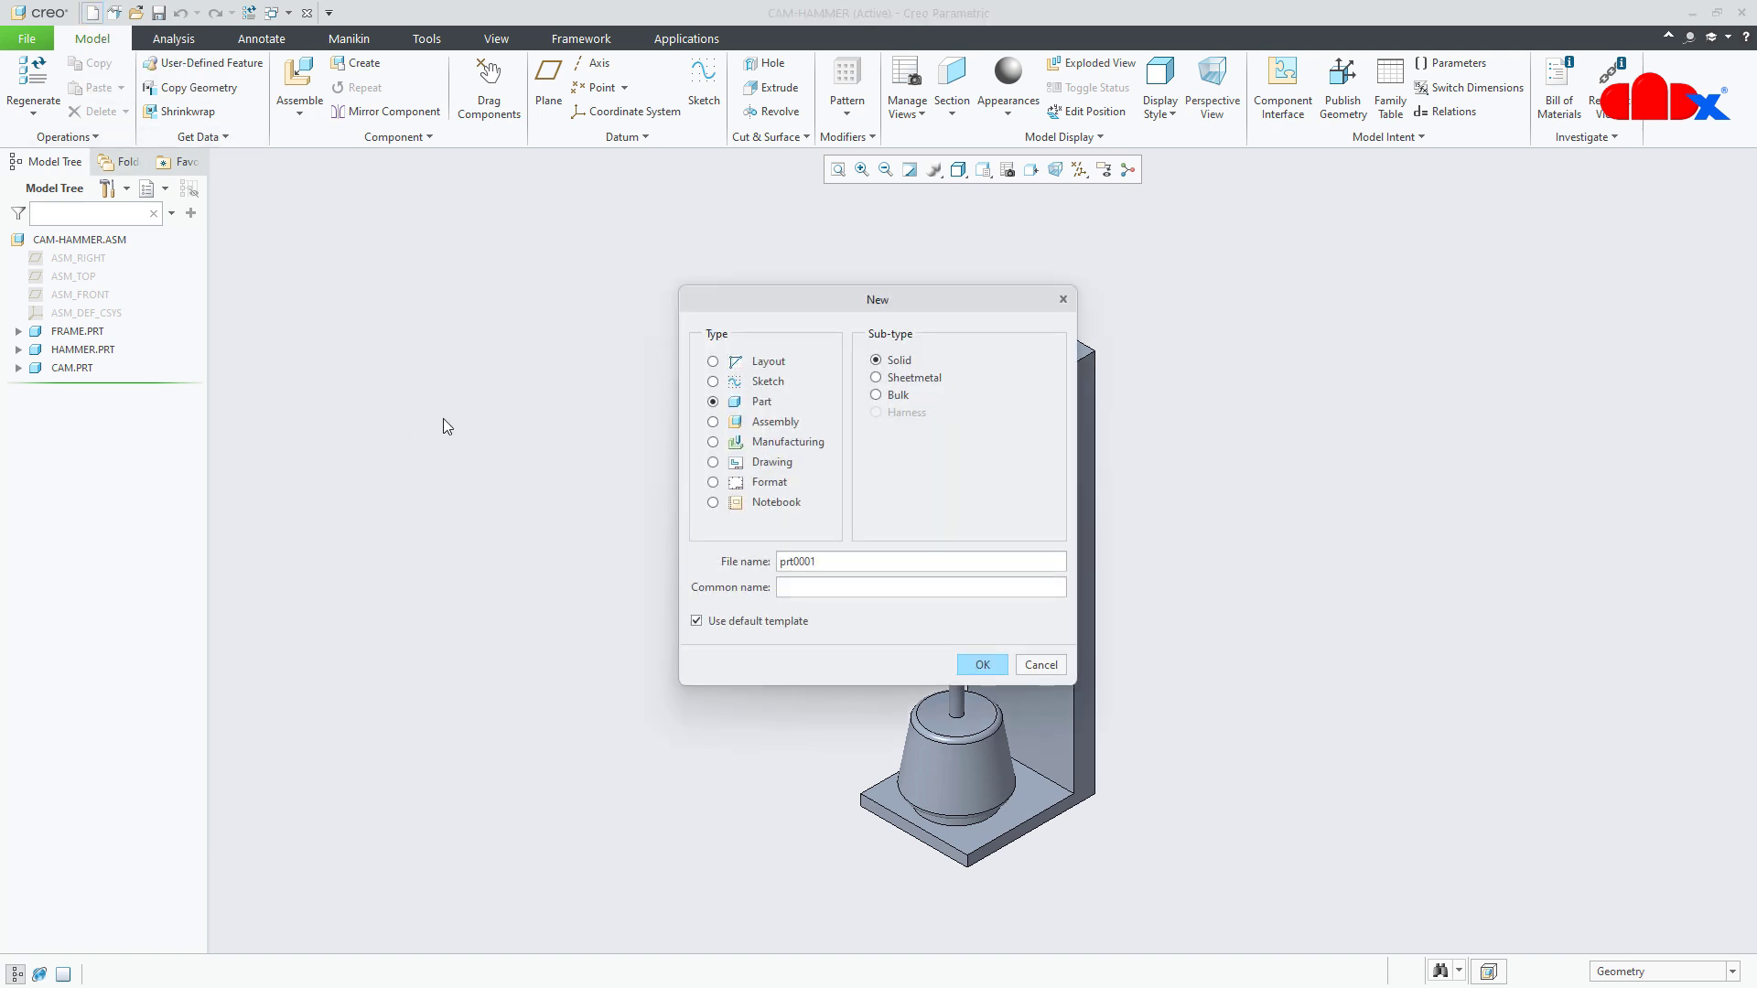
pyautogui.click(792, 421)
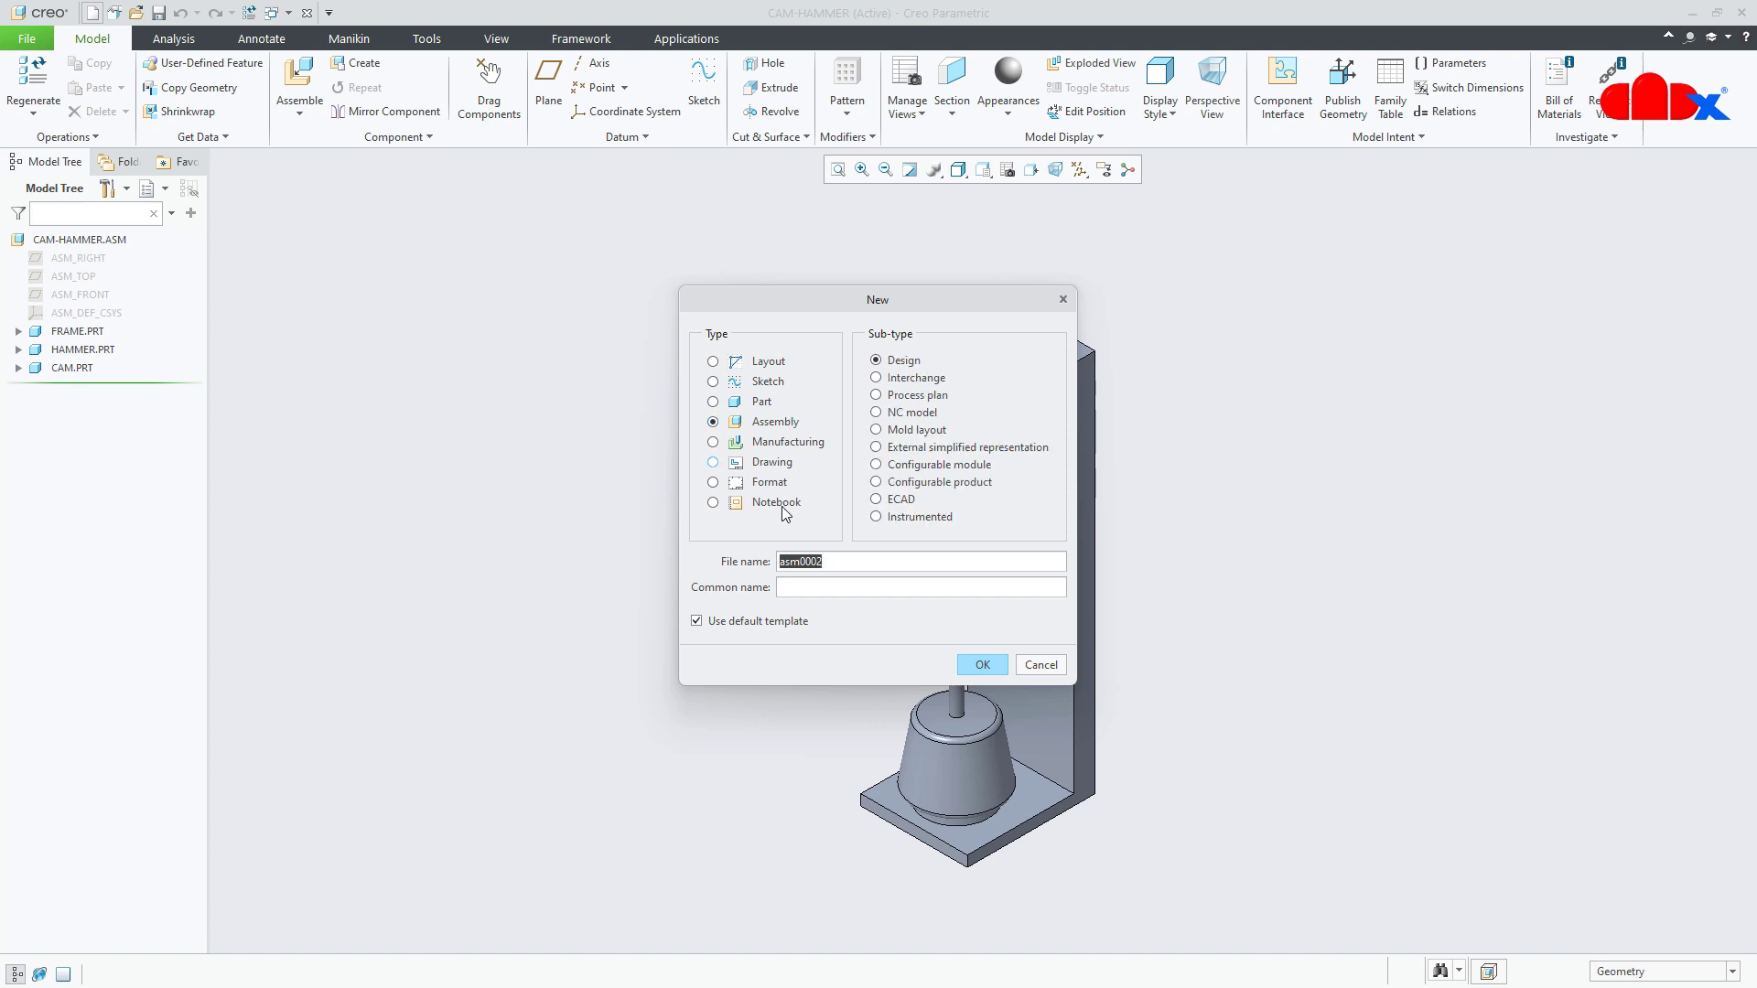
pyautogui.click(725, 622)
pyautogui.click(972, 664)
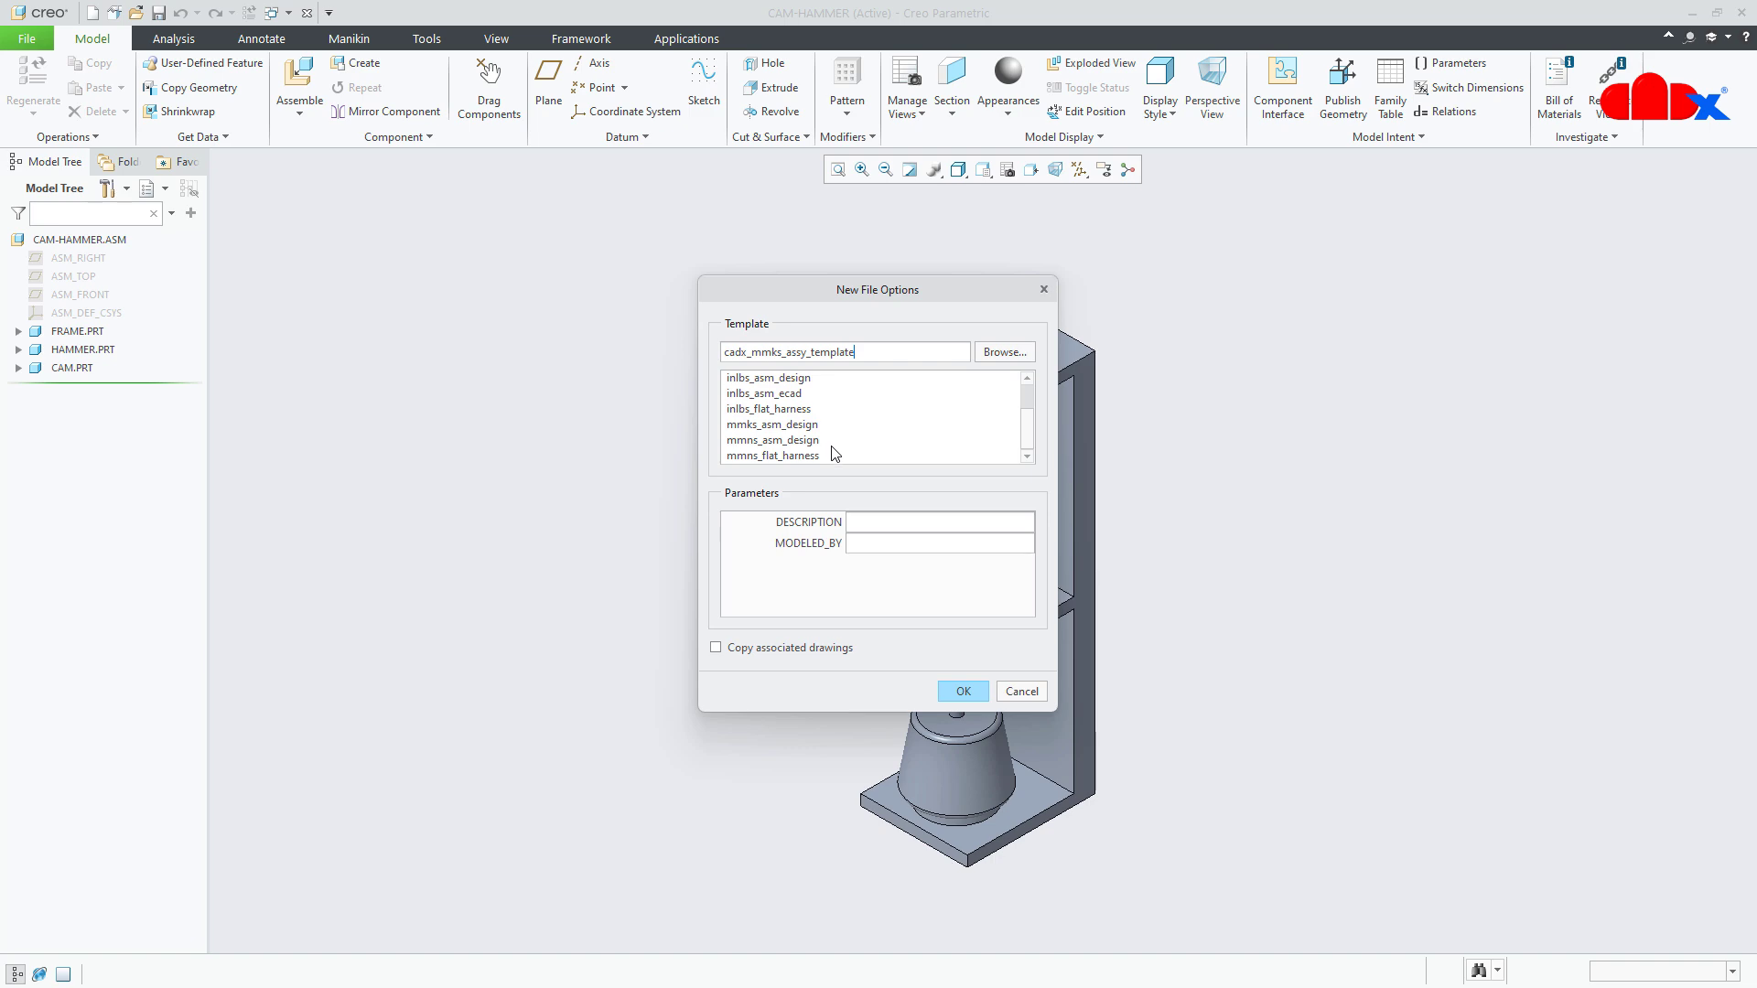
pyautogui.click(796, 425)
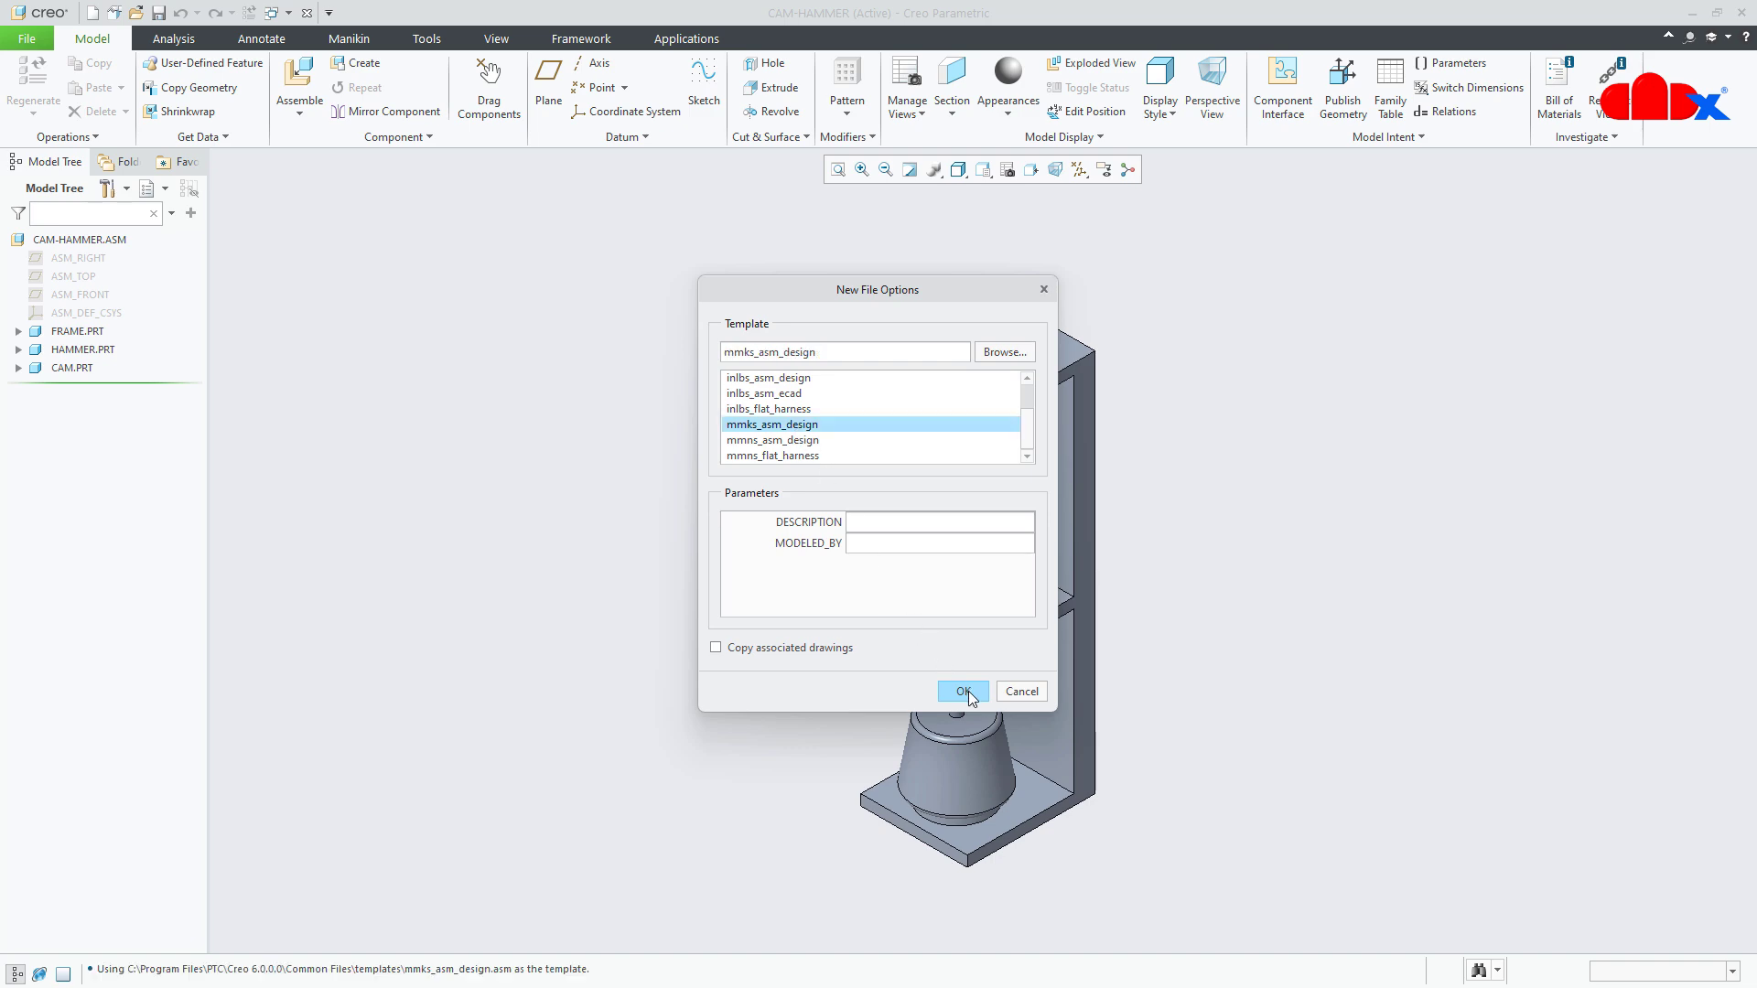
pyautogui.click(968, 691)
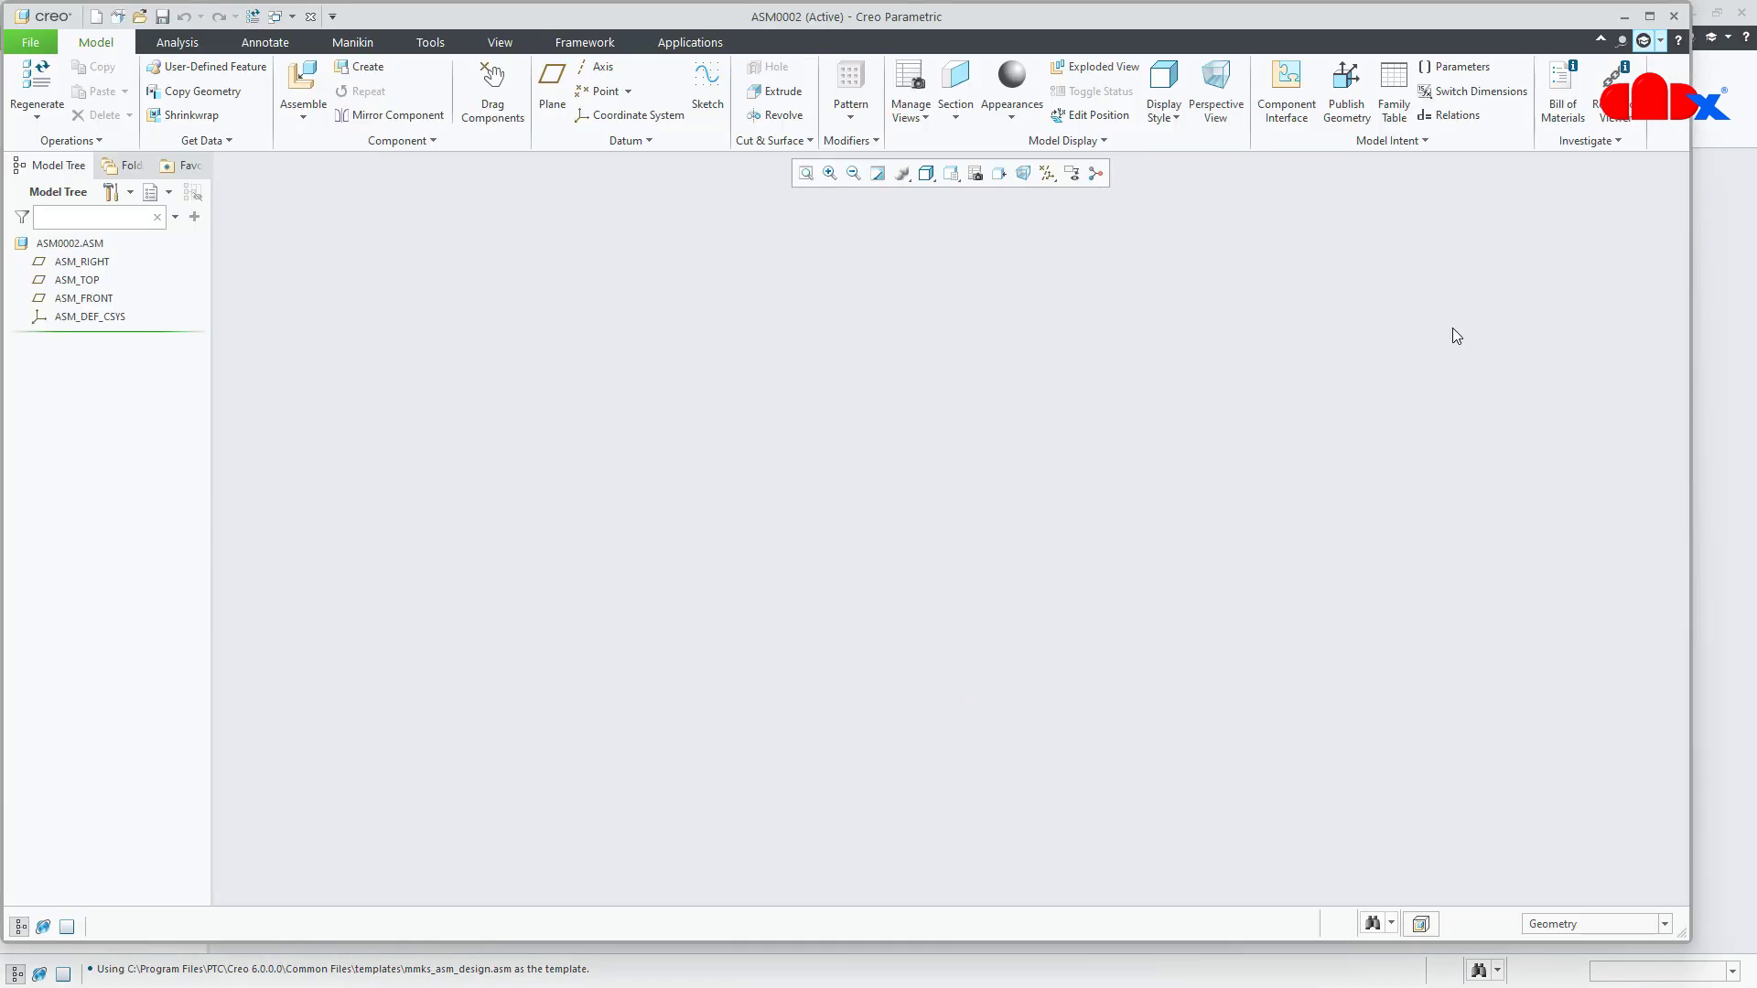
pyautogui.click(1650, 17)
# - Show all datum planes, axes, points and coordinate systems in the new assembly
pyautogui.click(1079, 169)
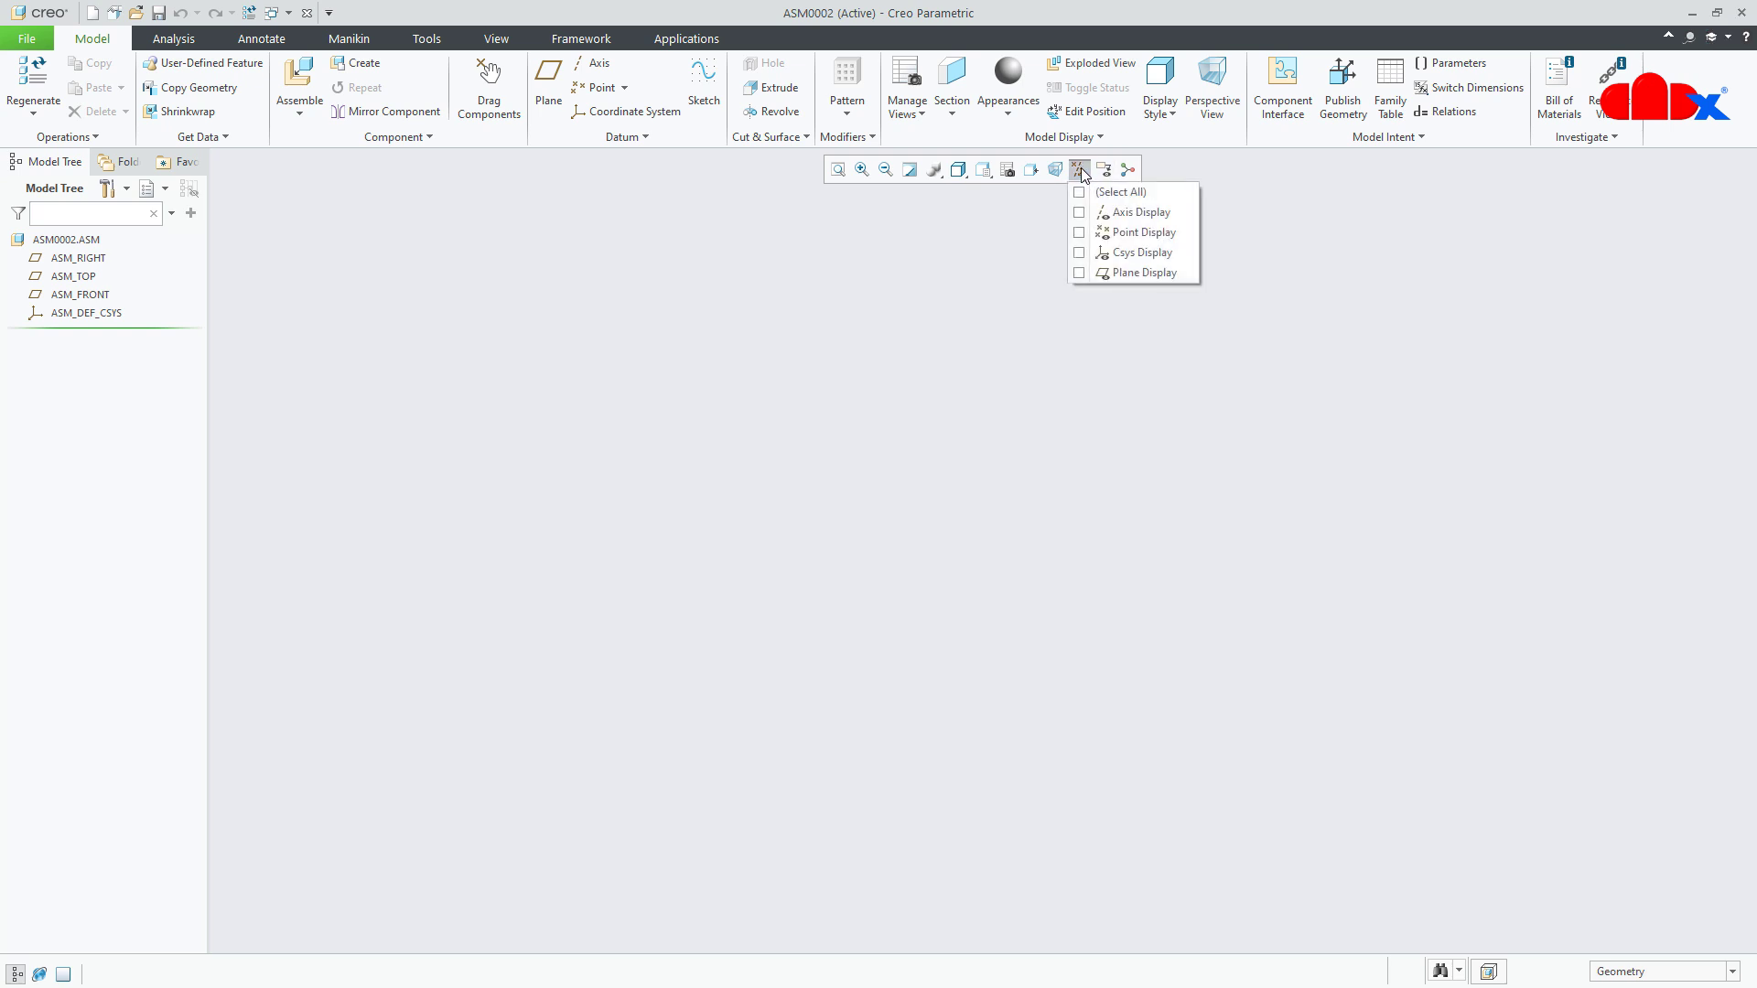
pyautogui.click(1080, 192)
pyautogui.click(1039, 847)
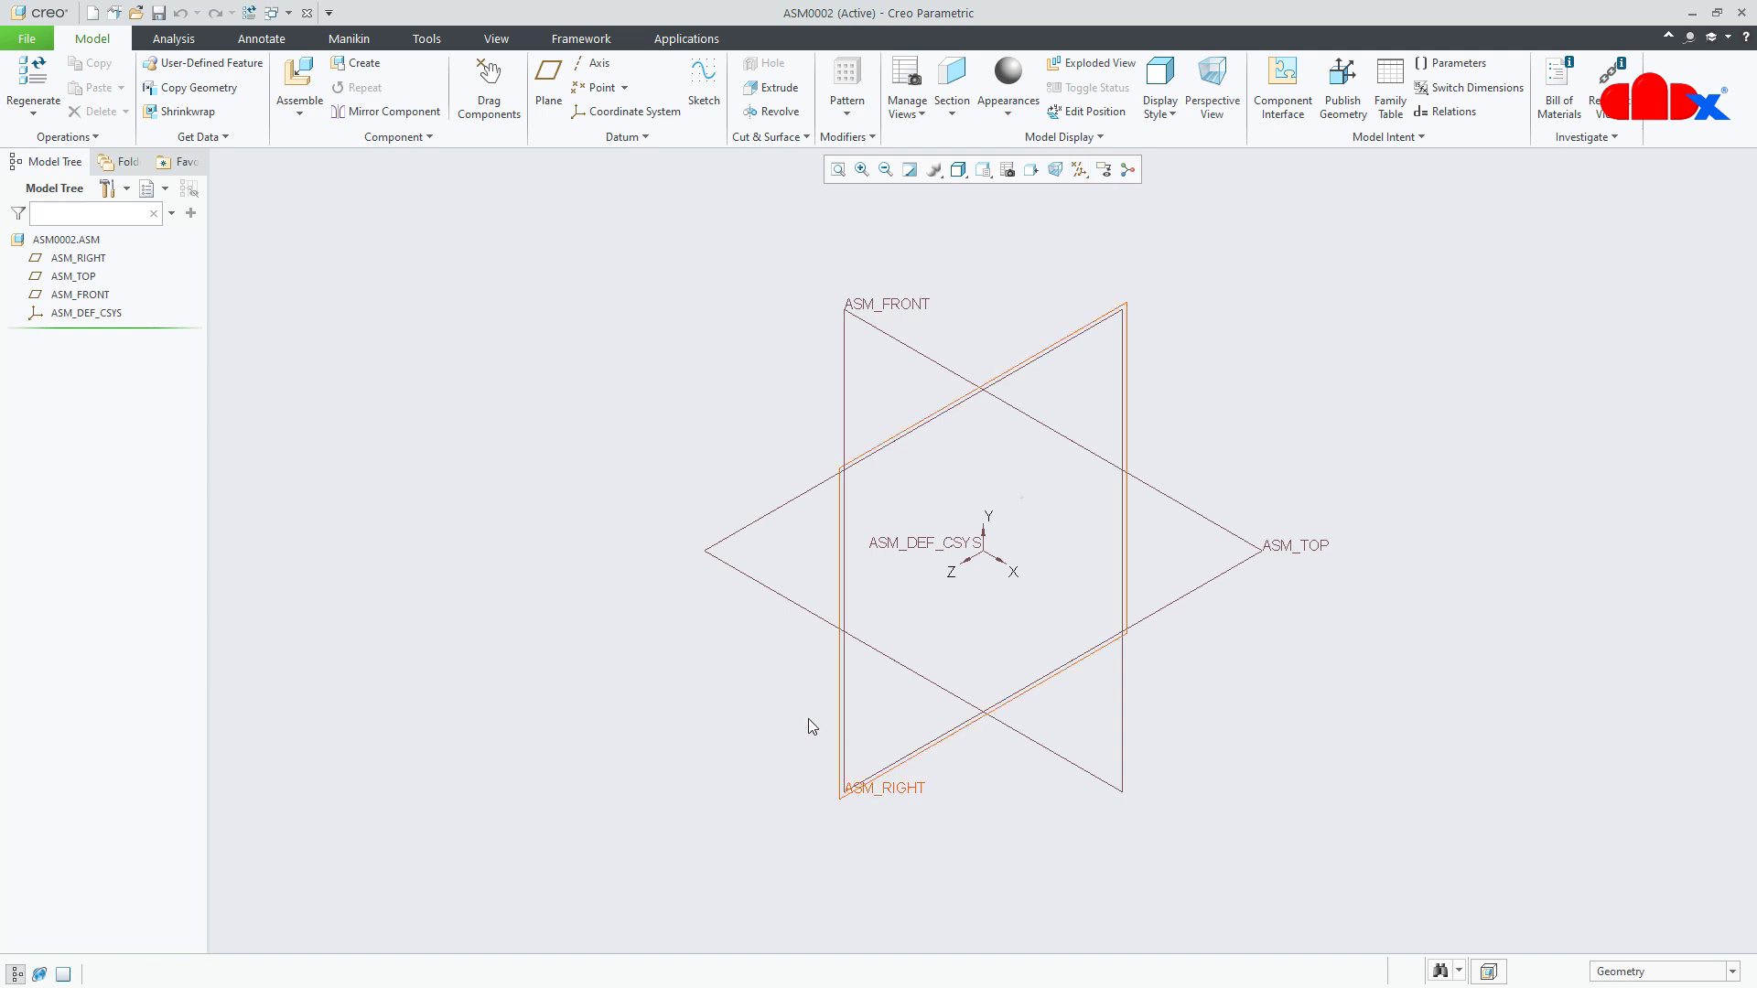
# - Assemble frame.prt into the new assembly with a Default constraint
pyautogui.click(300, 87)
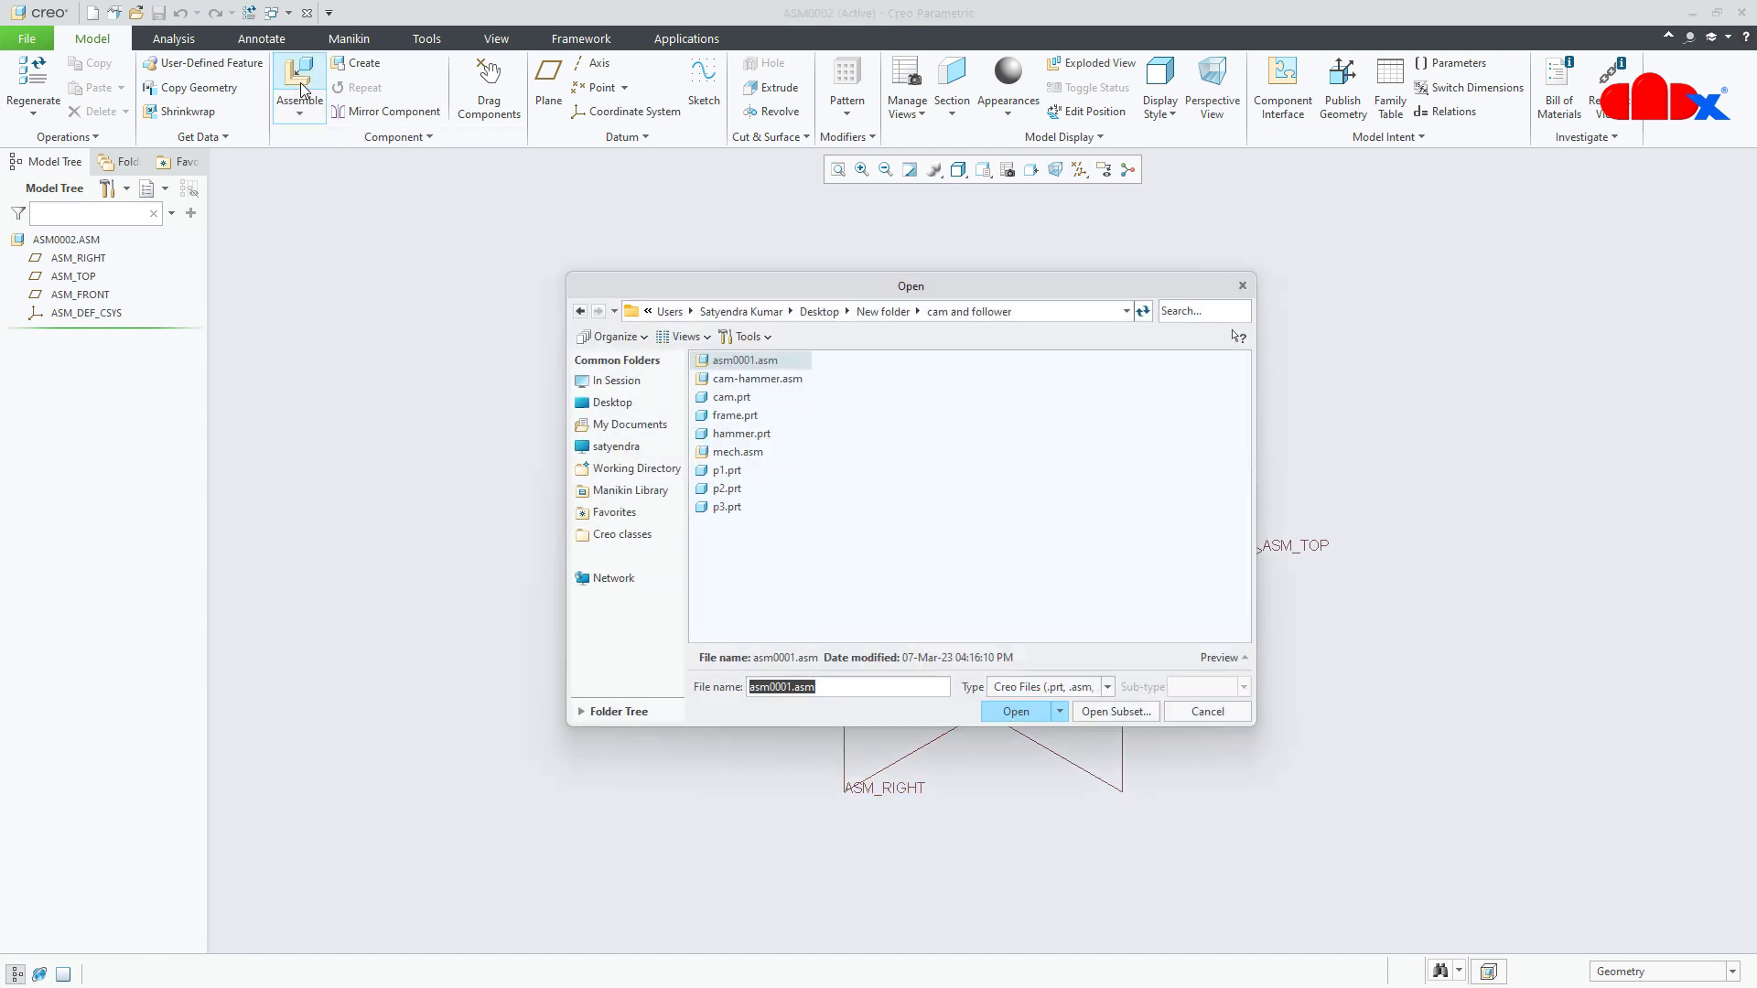
pyautogui.click(735, 417)
pyautogui.click(1010, 713)
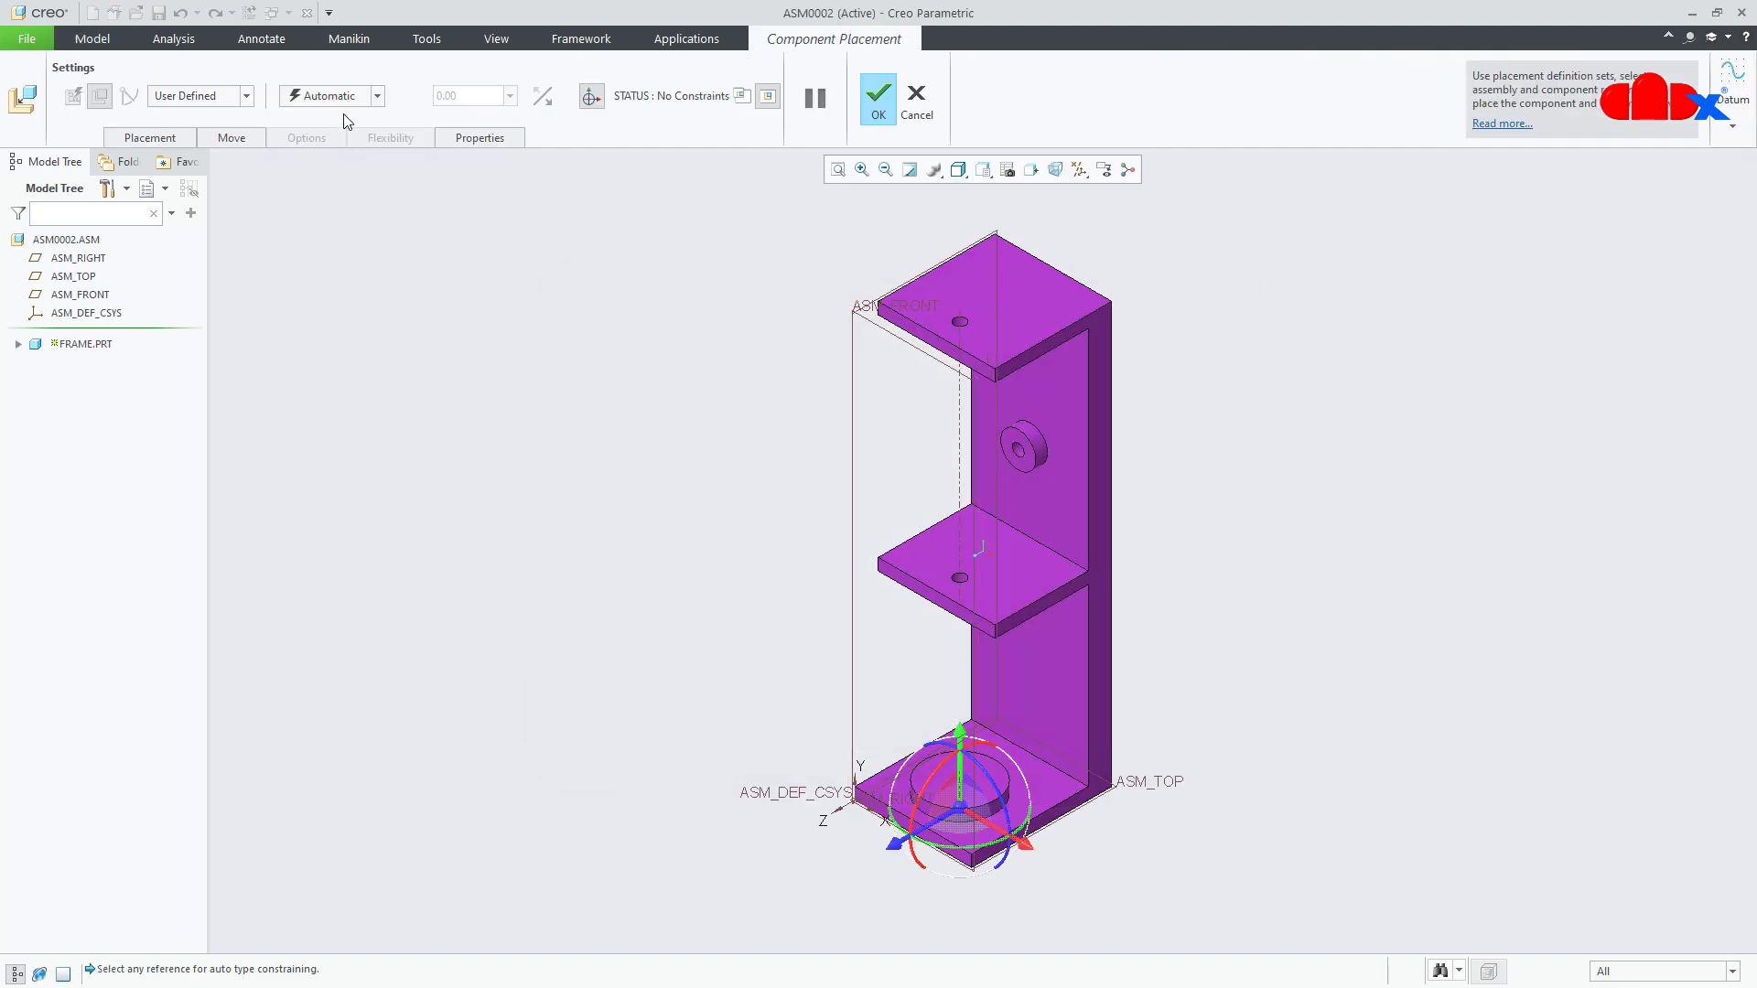
pyautogui.click(339, 99)
pyautogui.click(332, 288)
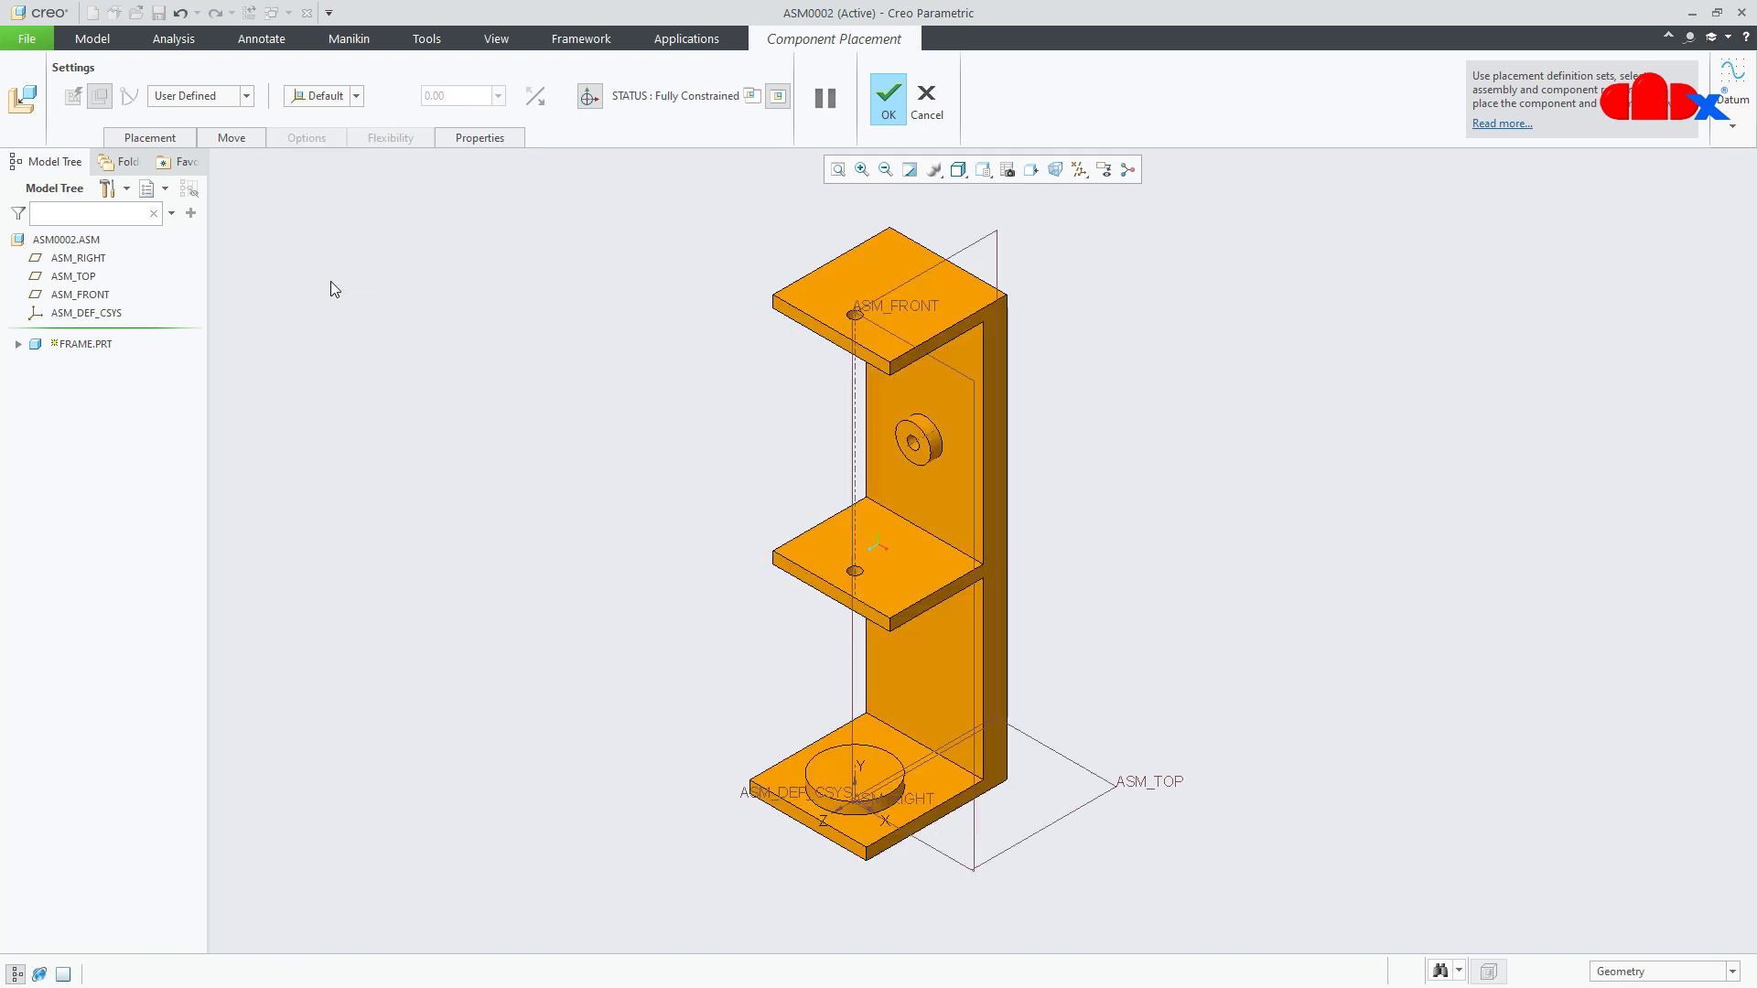
pyautogui.click(889, 116)
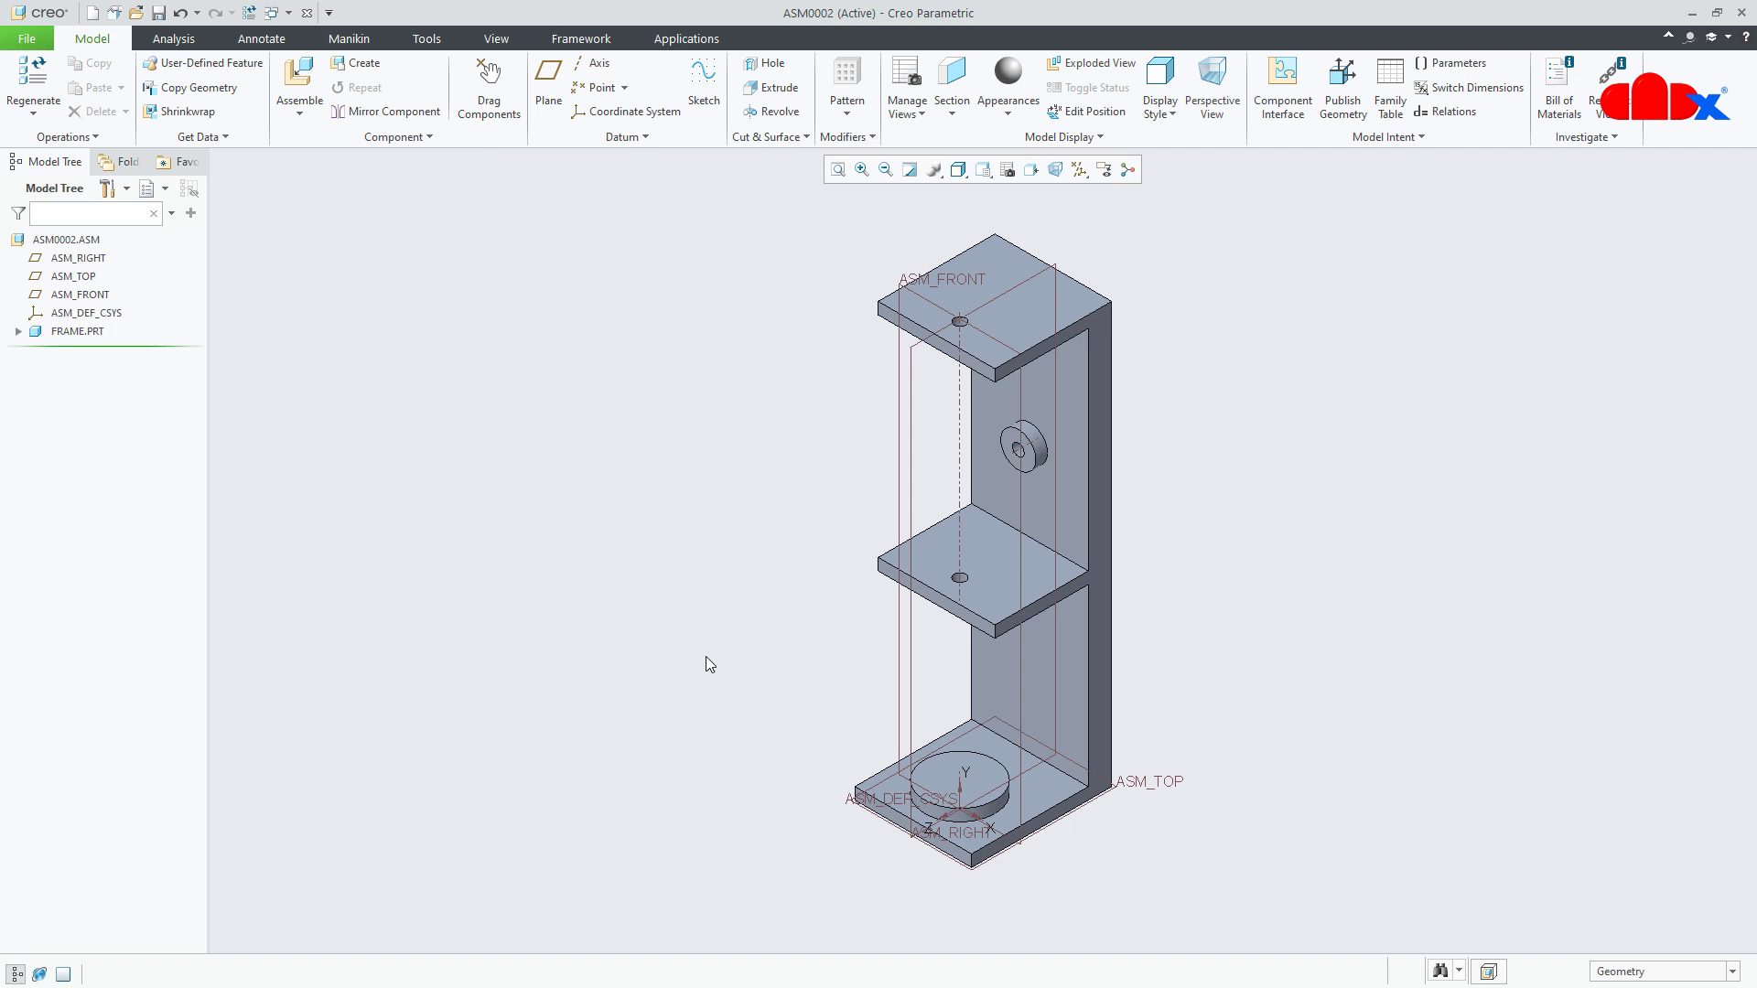
# - Clear the assembly's datum planes, axes and coordinate system from the graphics view
pyautogui.click(98, 313)
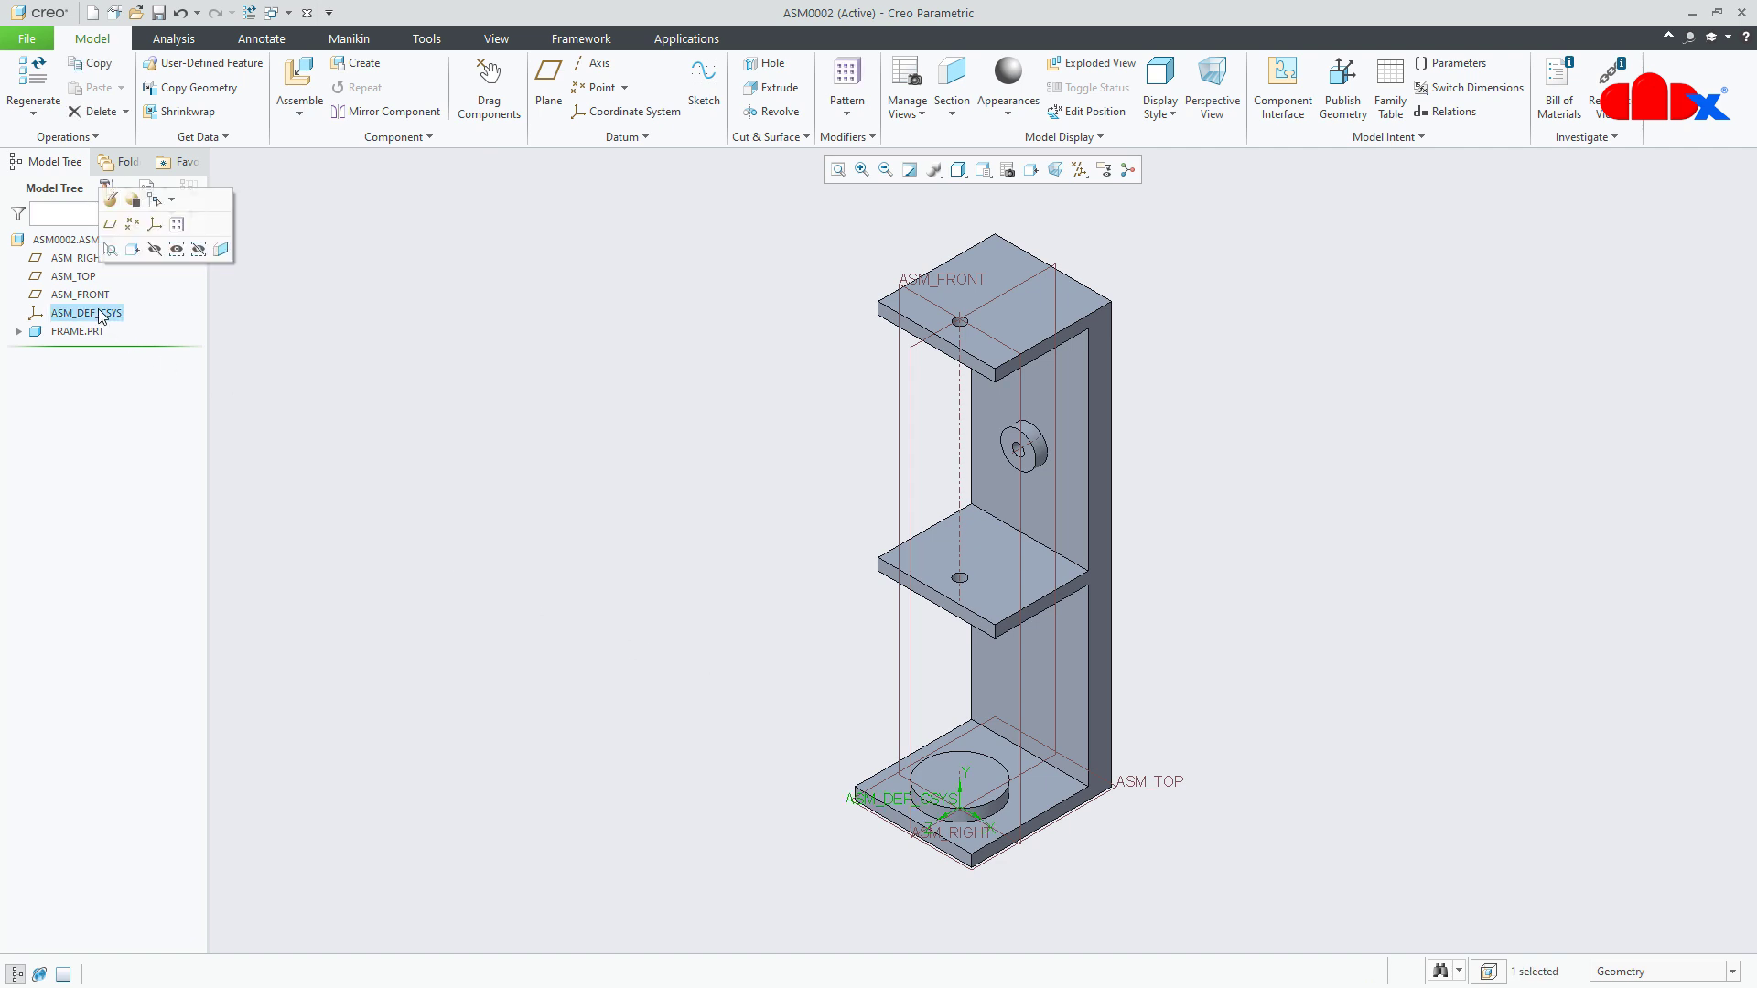
pyautogui.keyDown('shift'); pyautogui.click(66, 260); pyautogui.keyUp('shift')
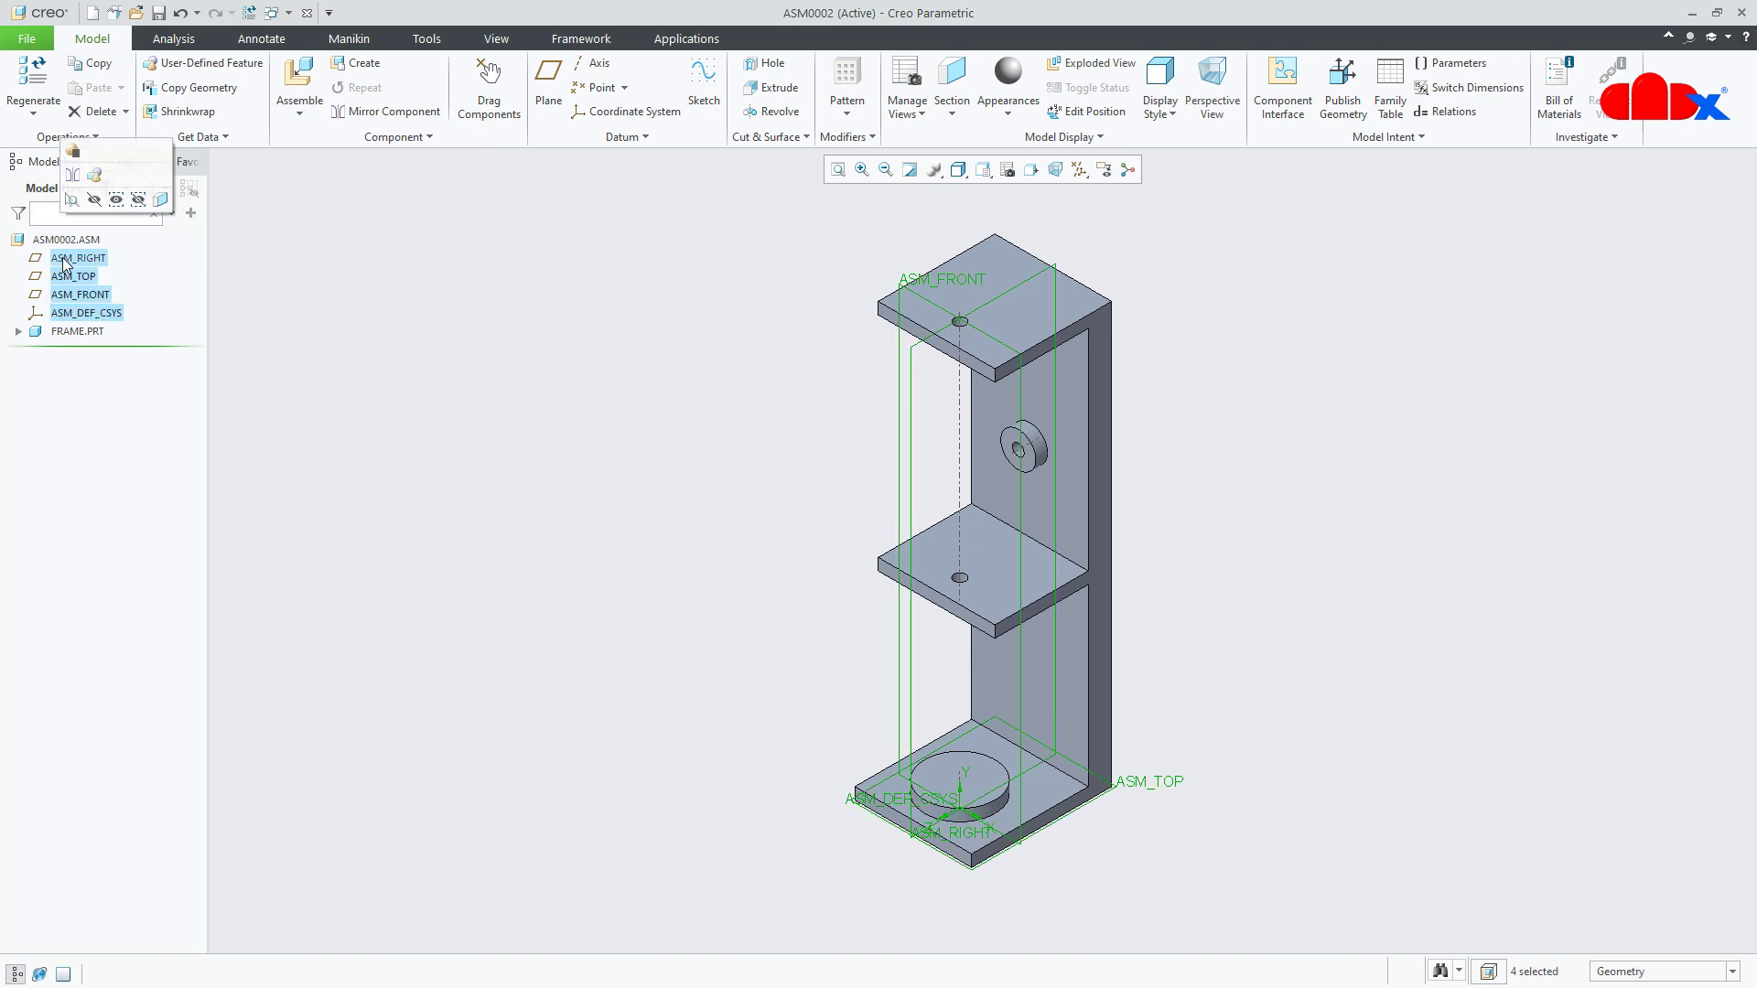
pyautogui.click(105, 209)
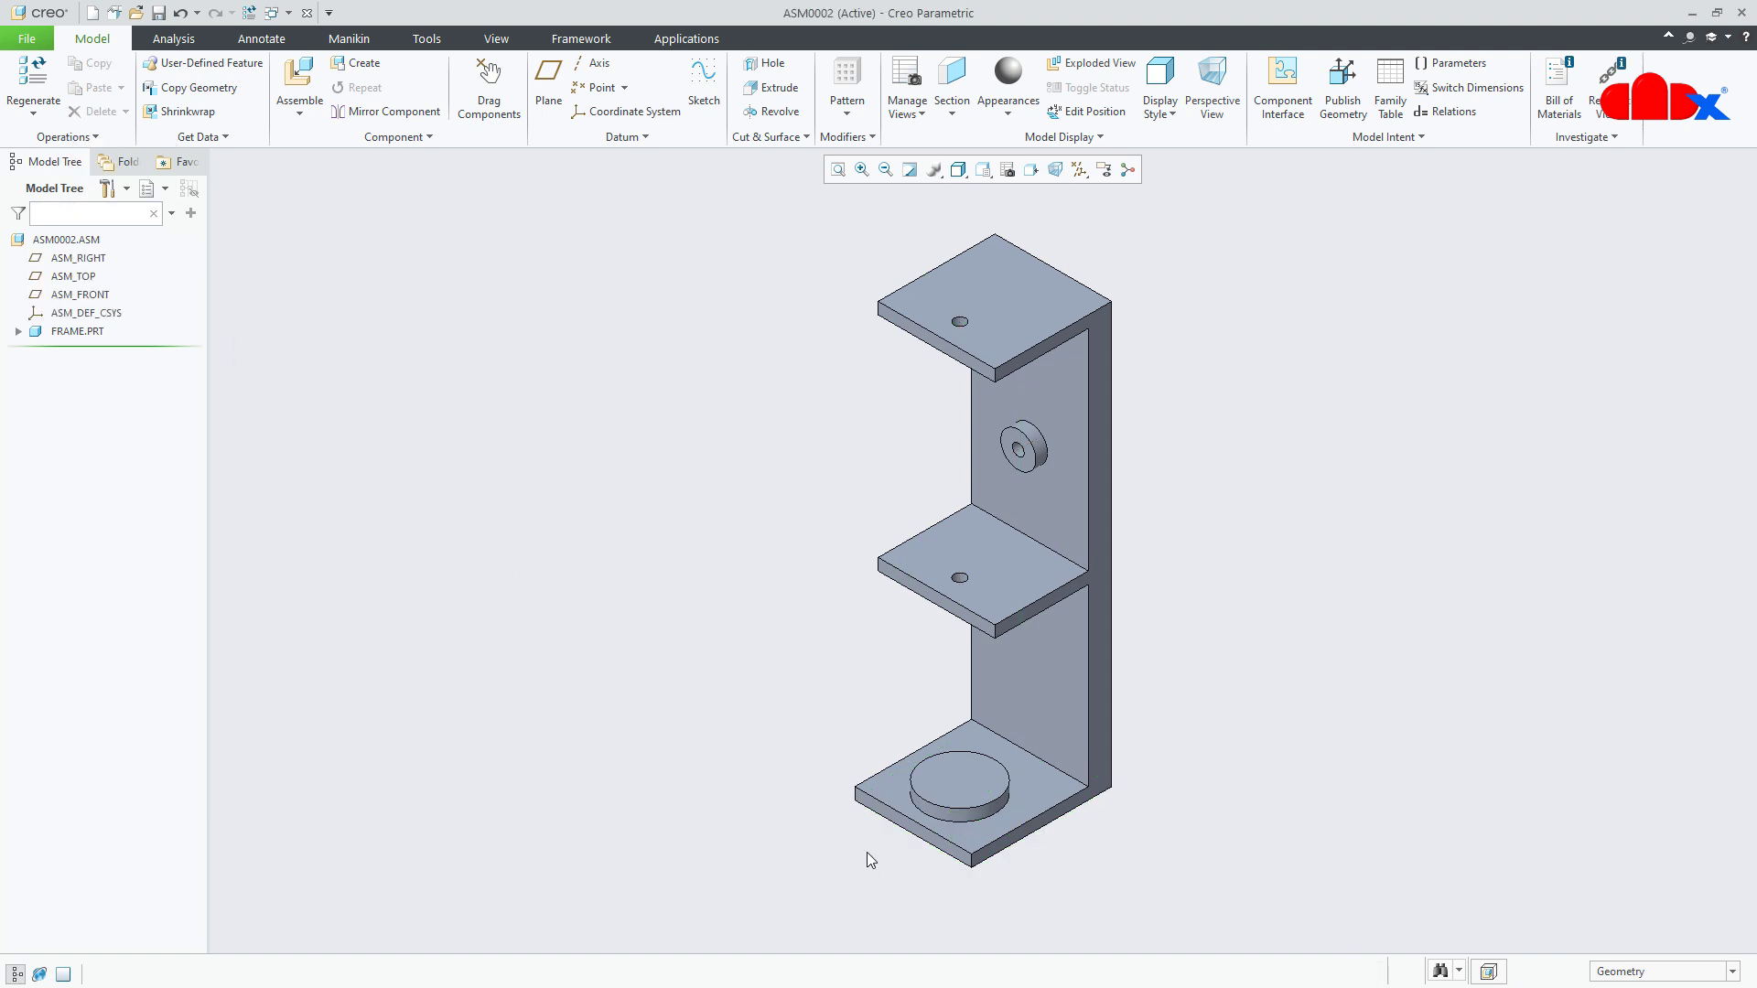
# - Bring hammer.prt into the assembly and move it clear of the frame, ready for constraining
pyautogui.click(299, 78)
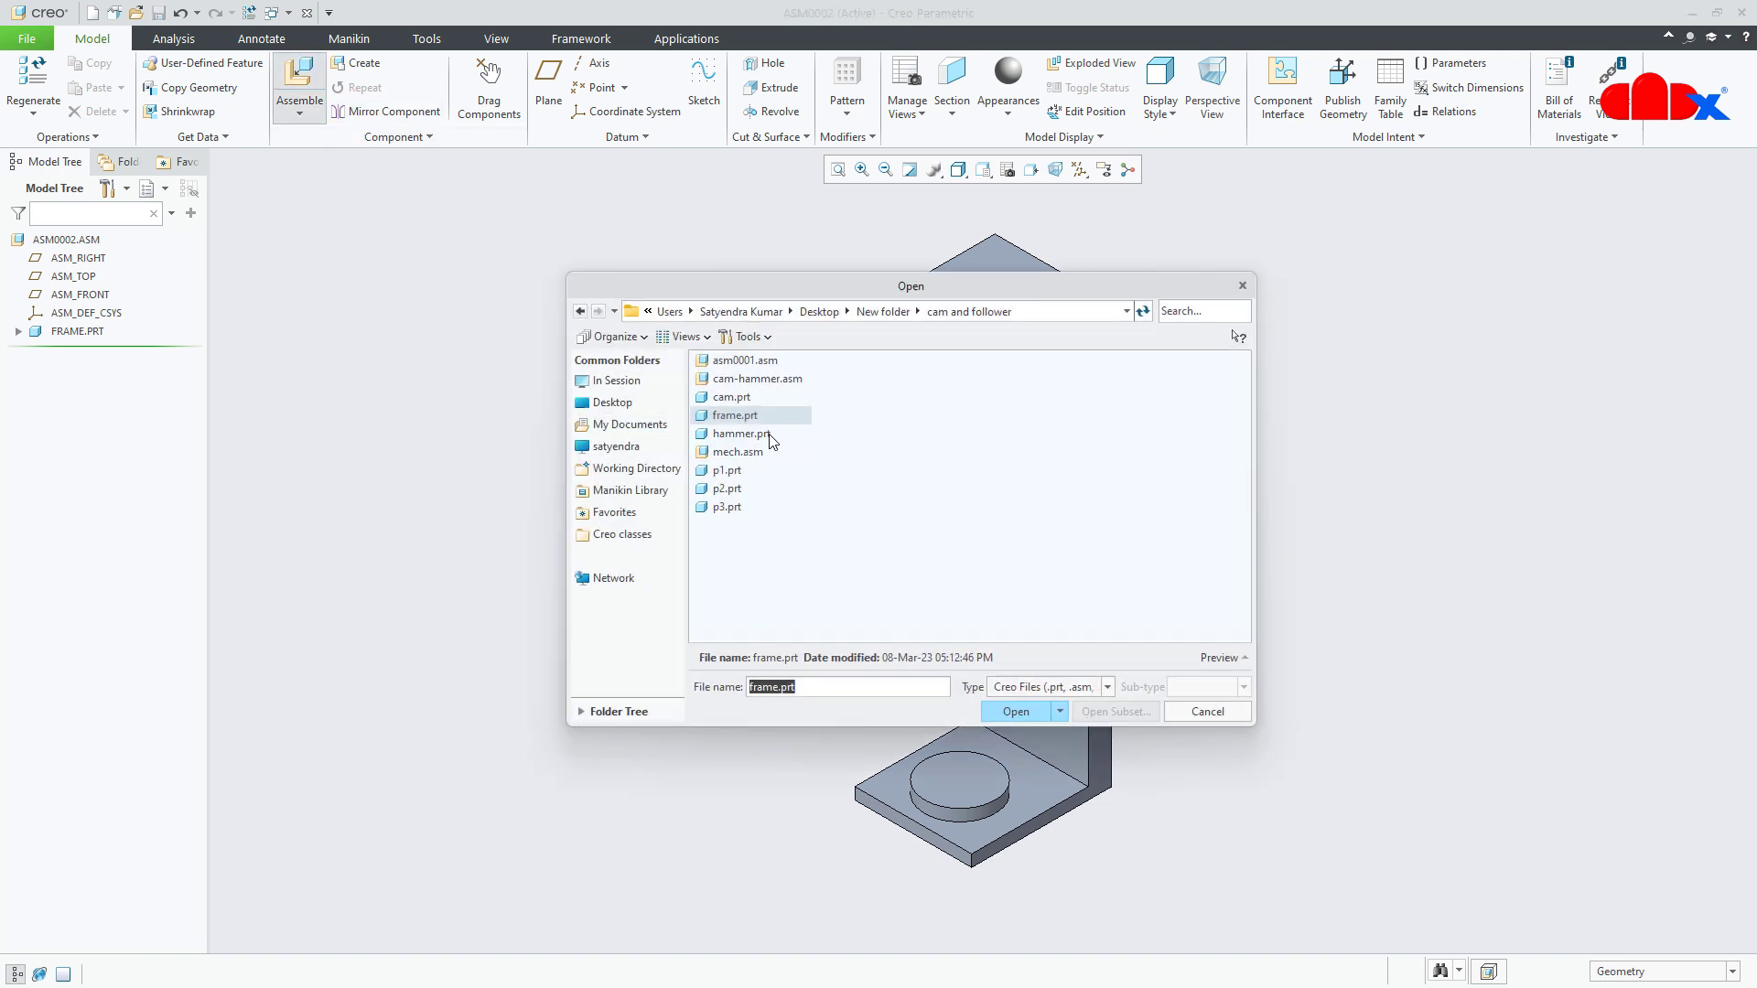
pyautogui.click(739, 434)
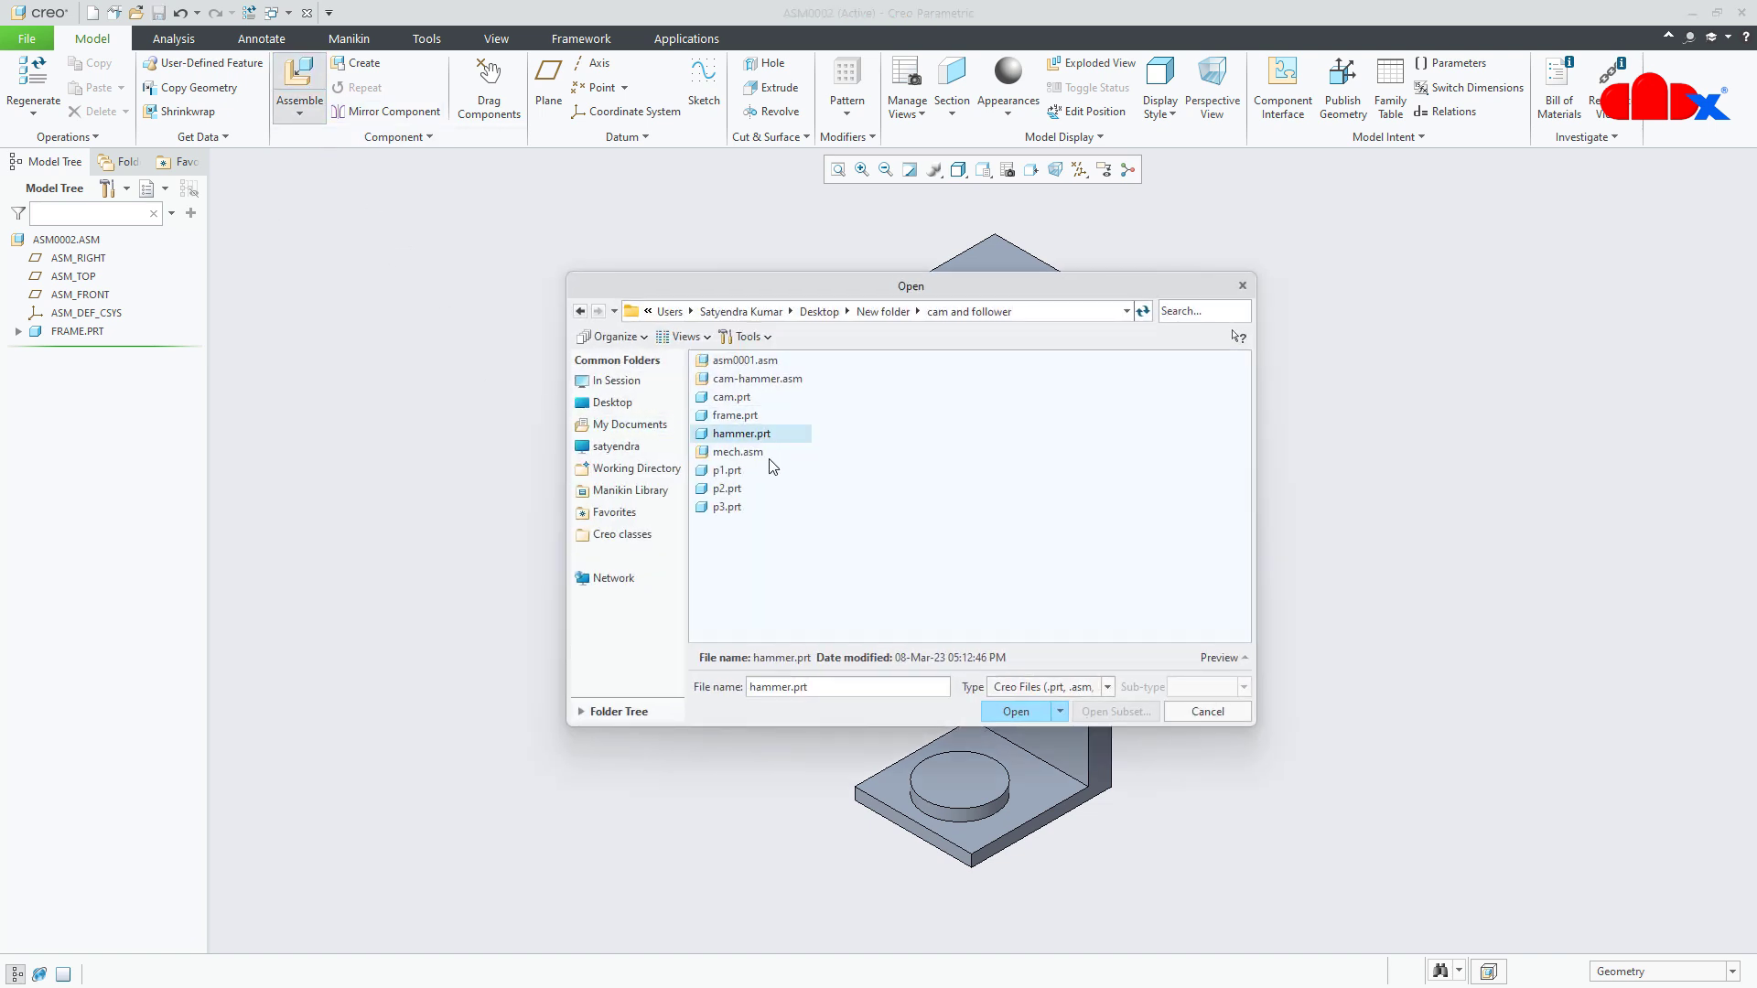
pyautogui.click(1006, 711)
pyautogui.moveTo(1017, 828); pyautogui.dragTo(718, 655)
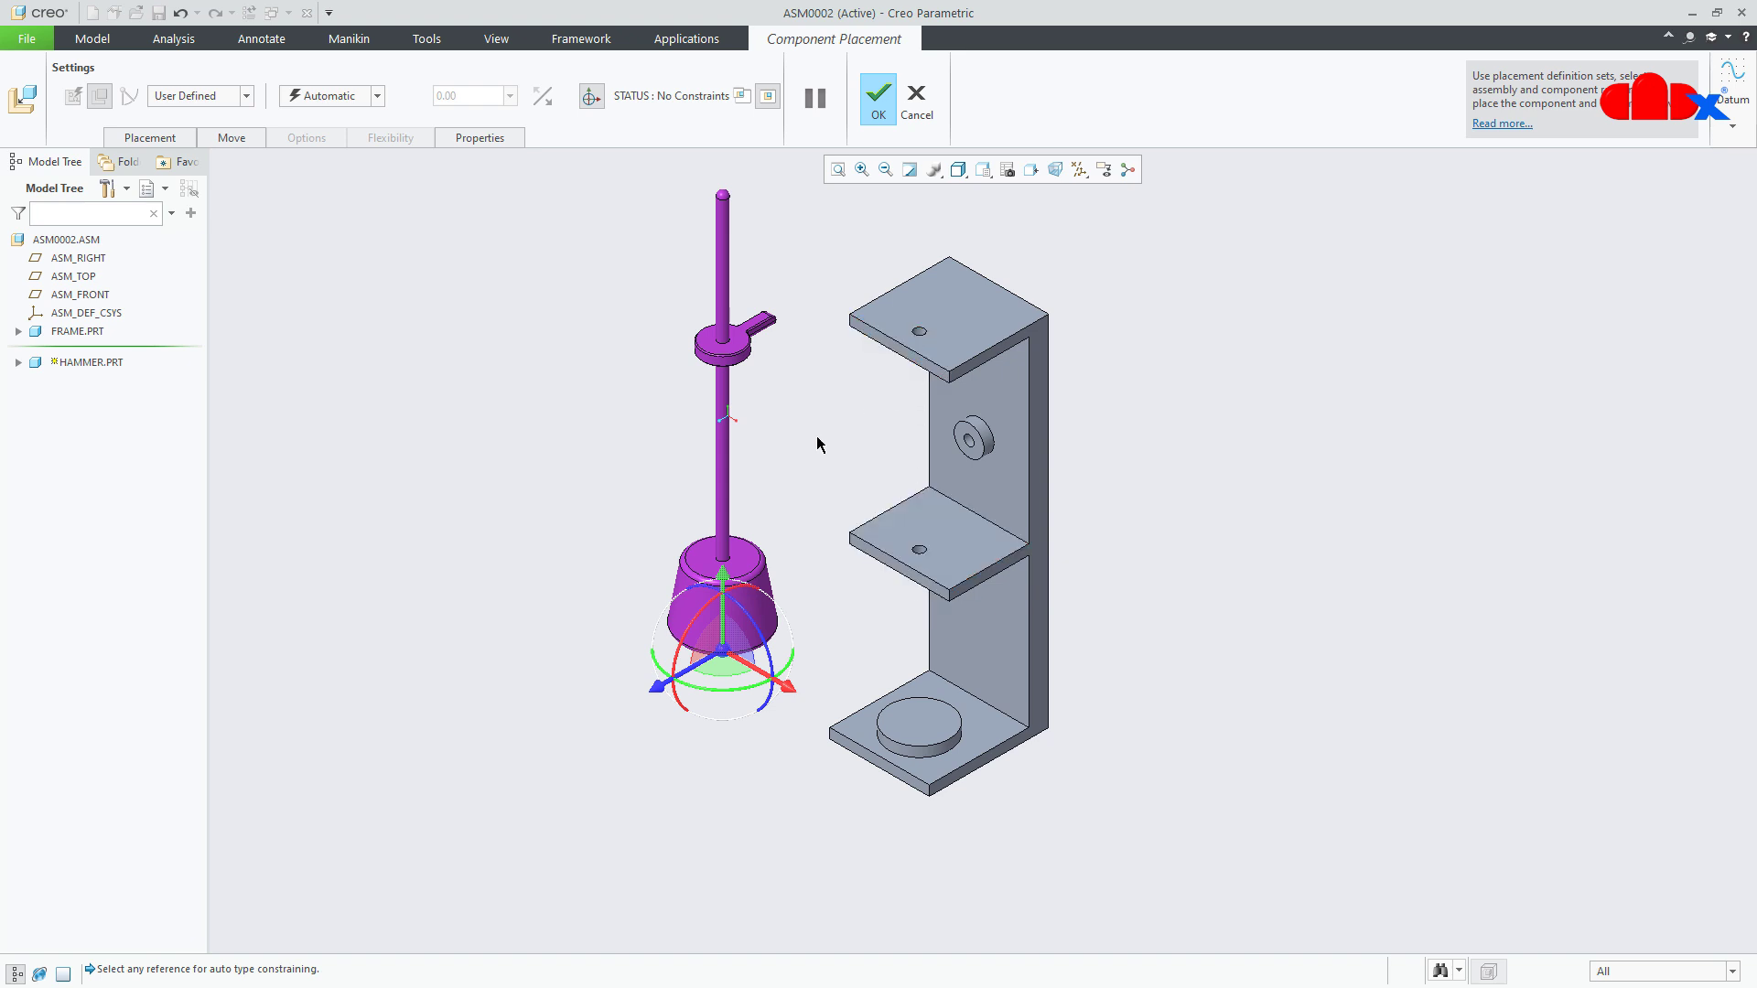
# - Choose a Slider connection for the hammer and open its placement references
pyautogui.click(378, 97)
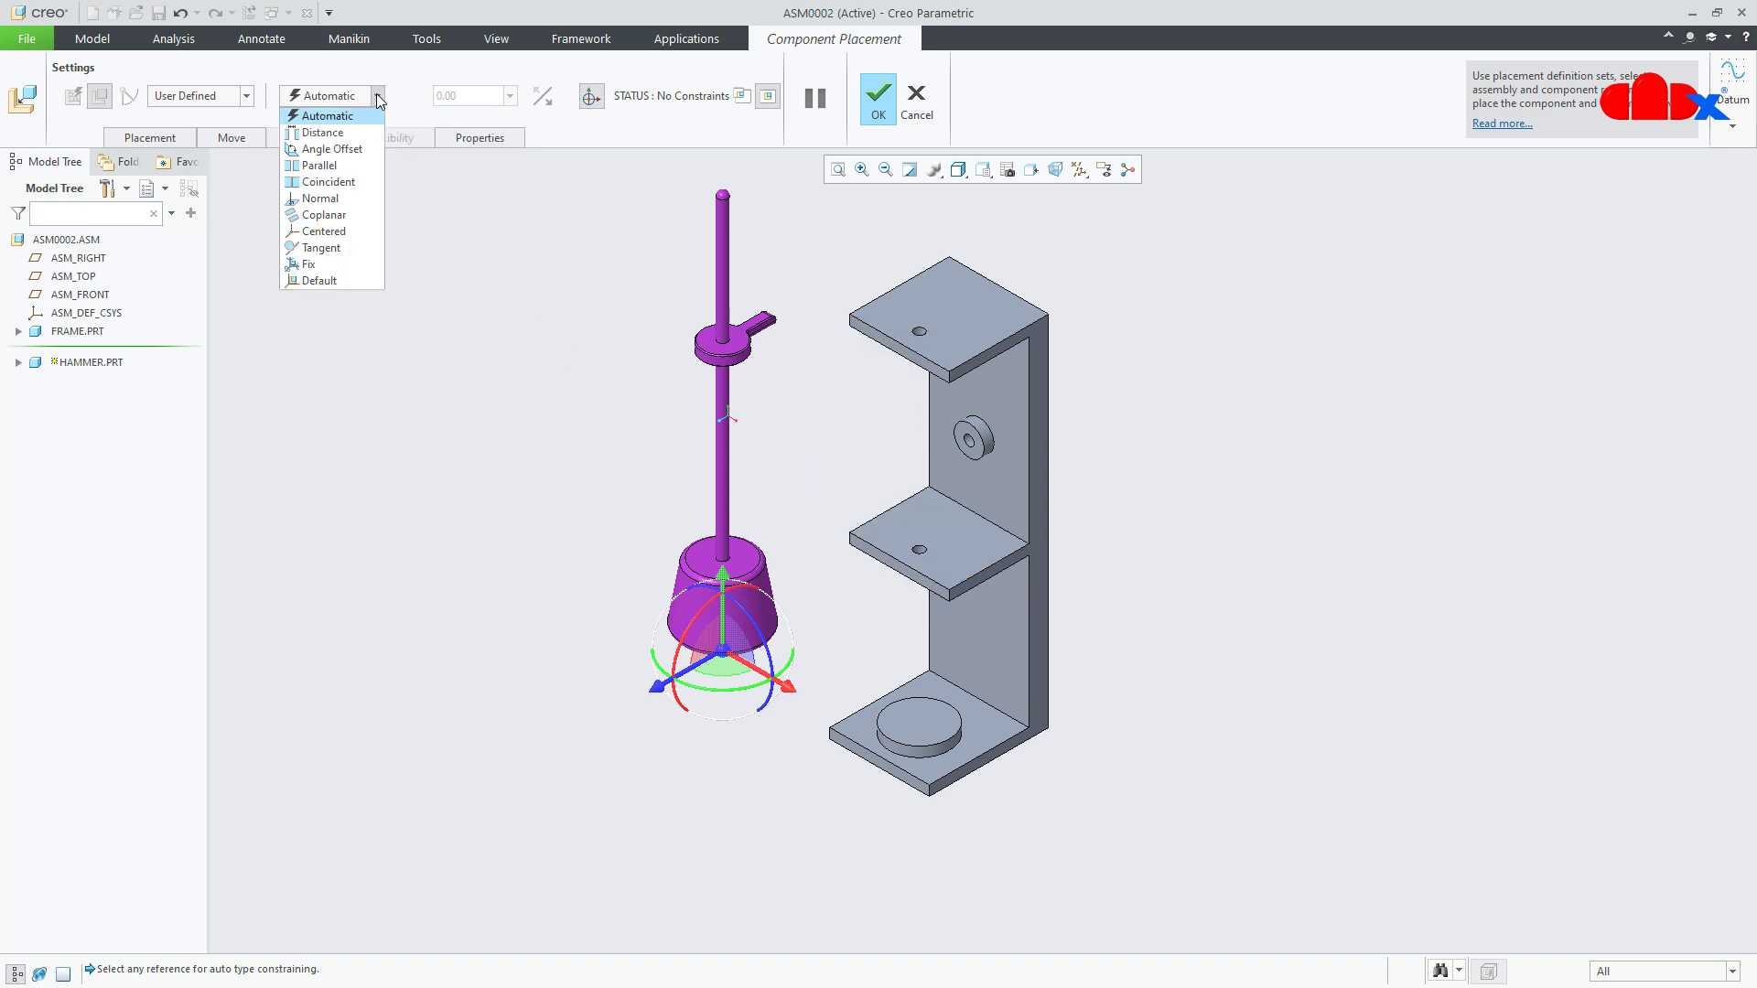
pyautogui.click(378, 97)
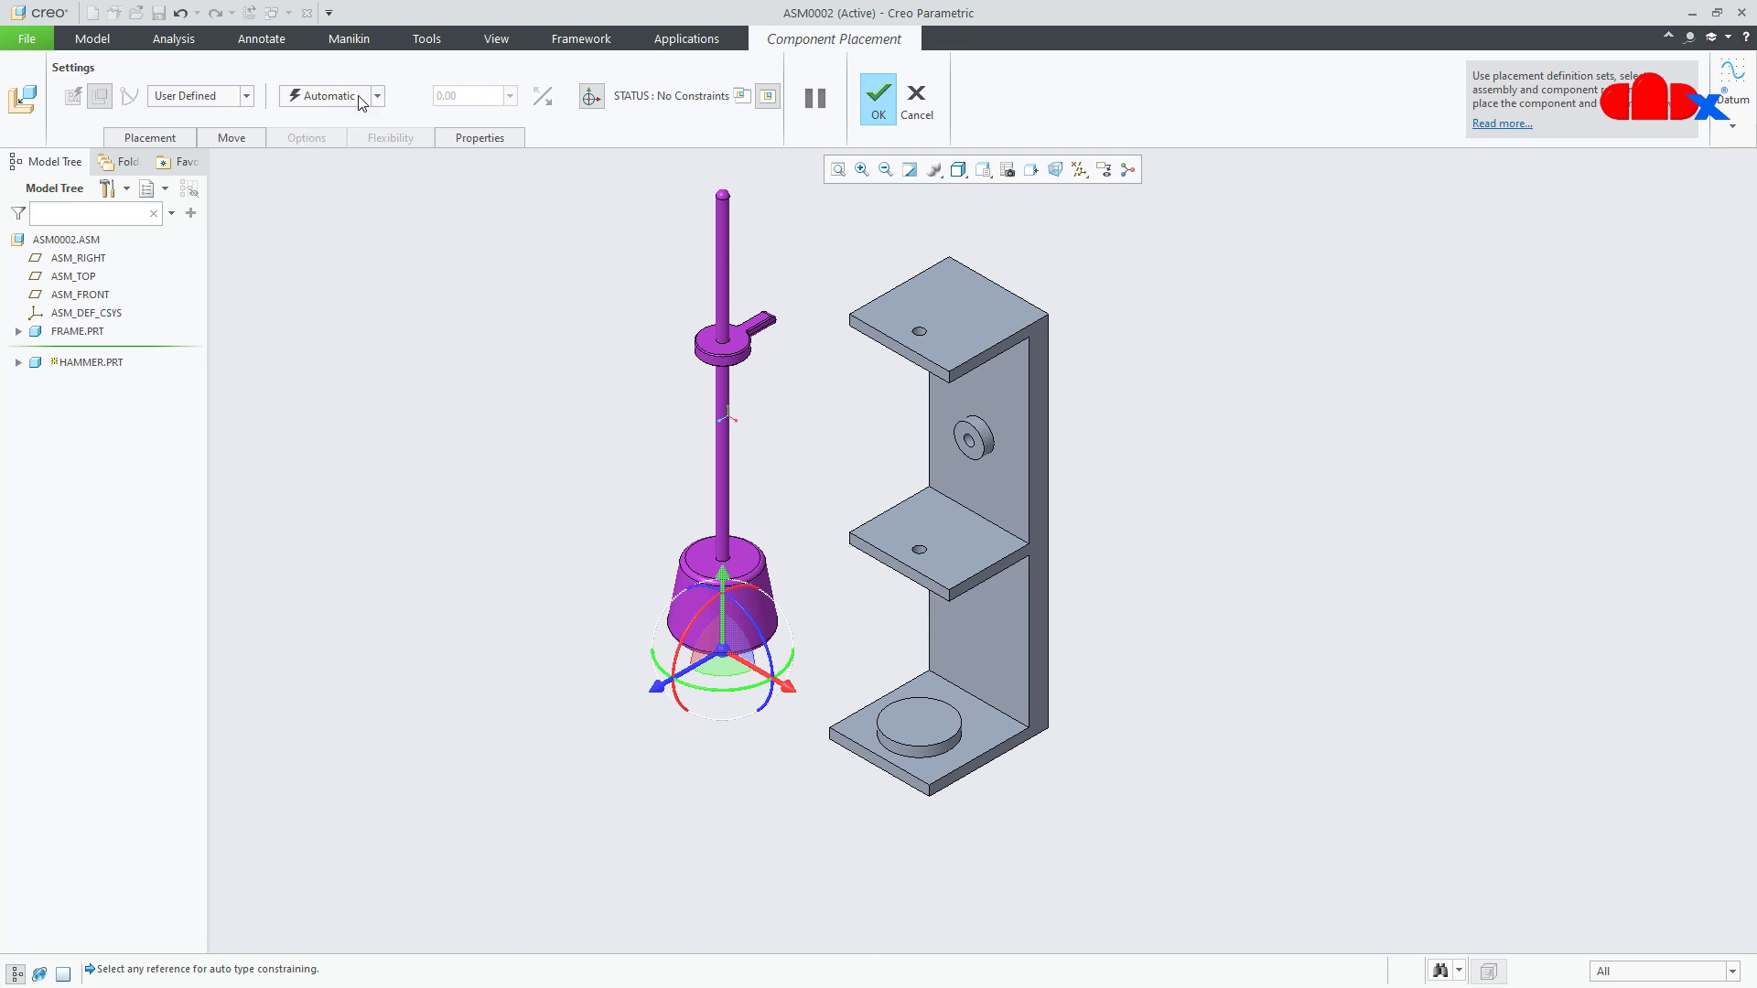
pyautogui.click(246, 97)
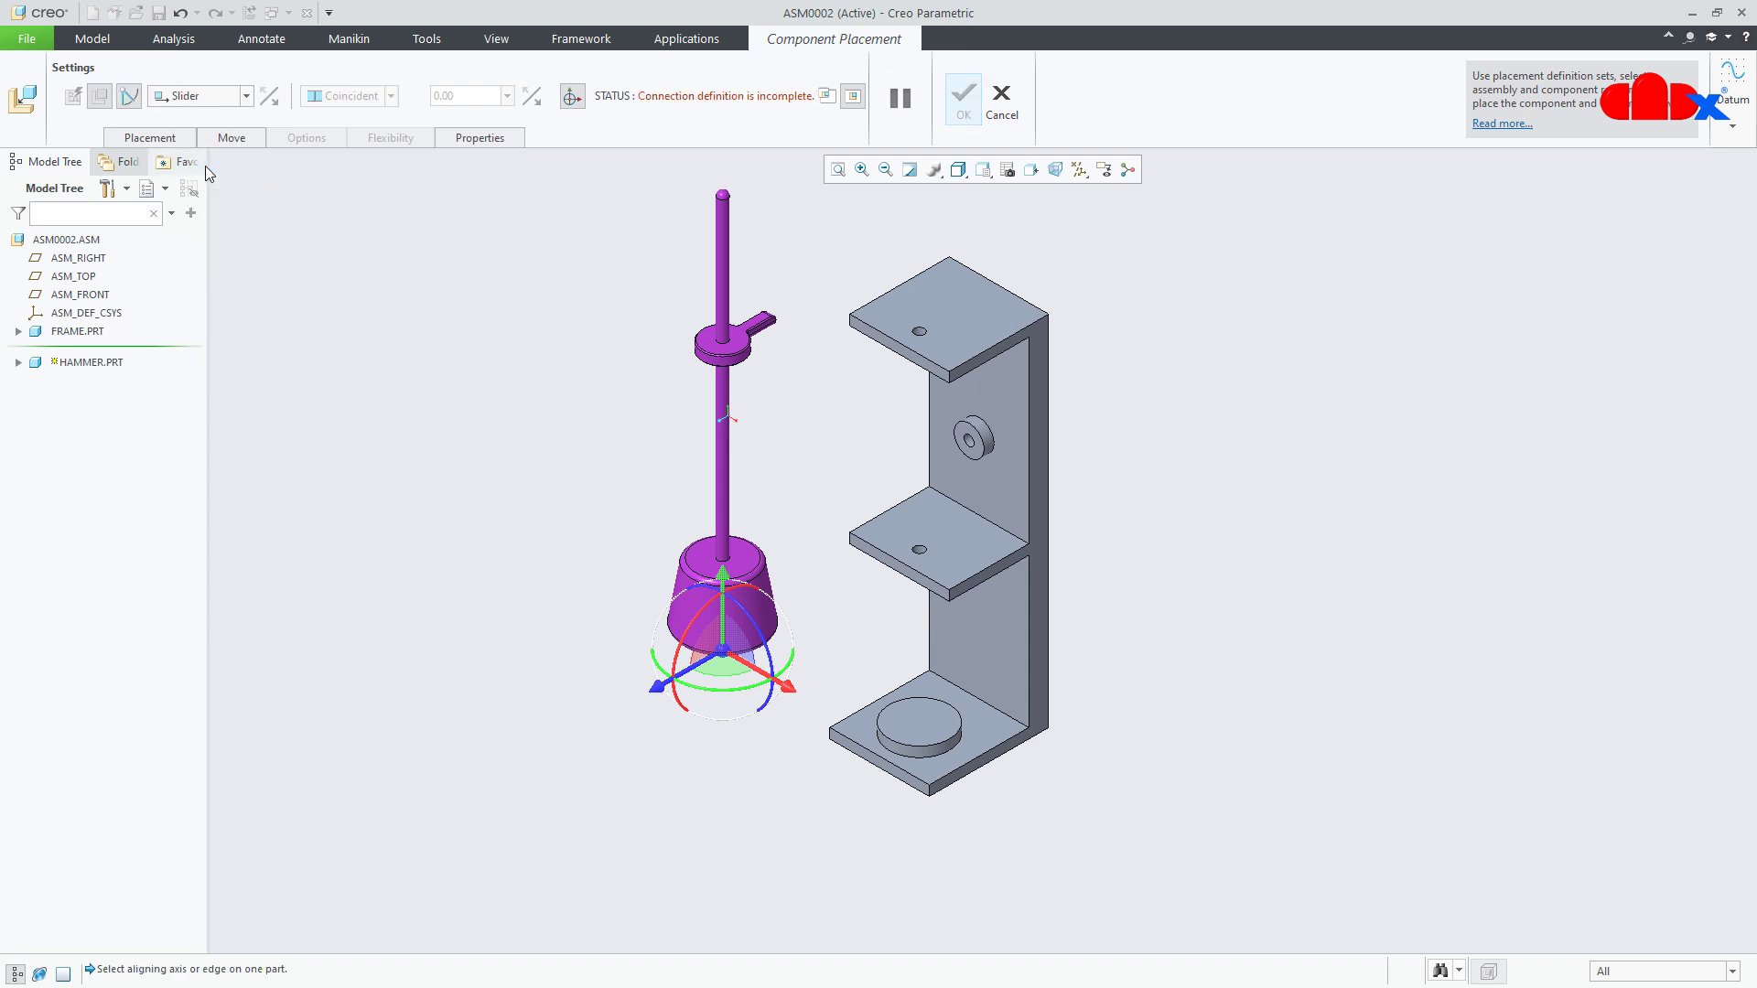
pyautogui.click(153, 138)
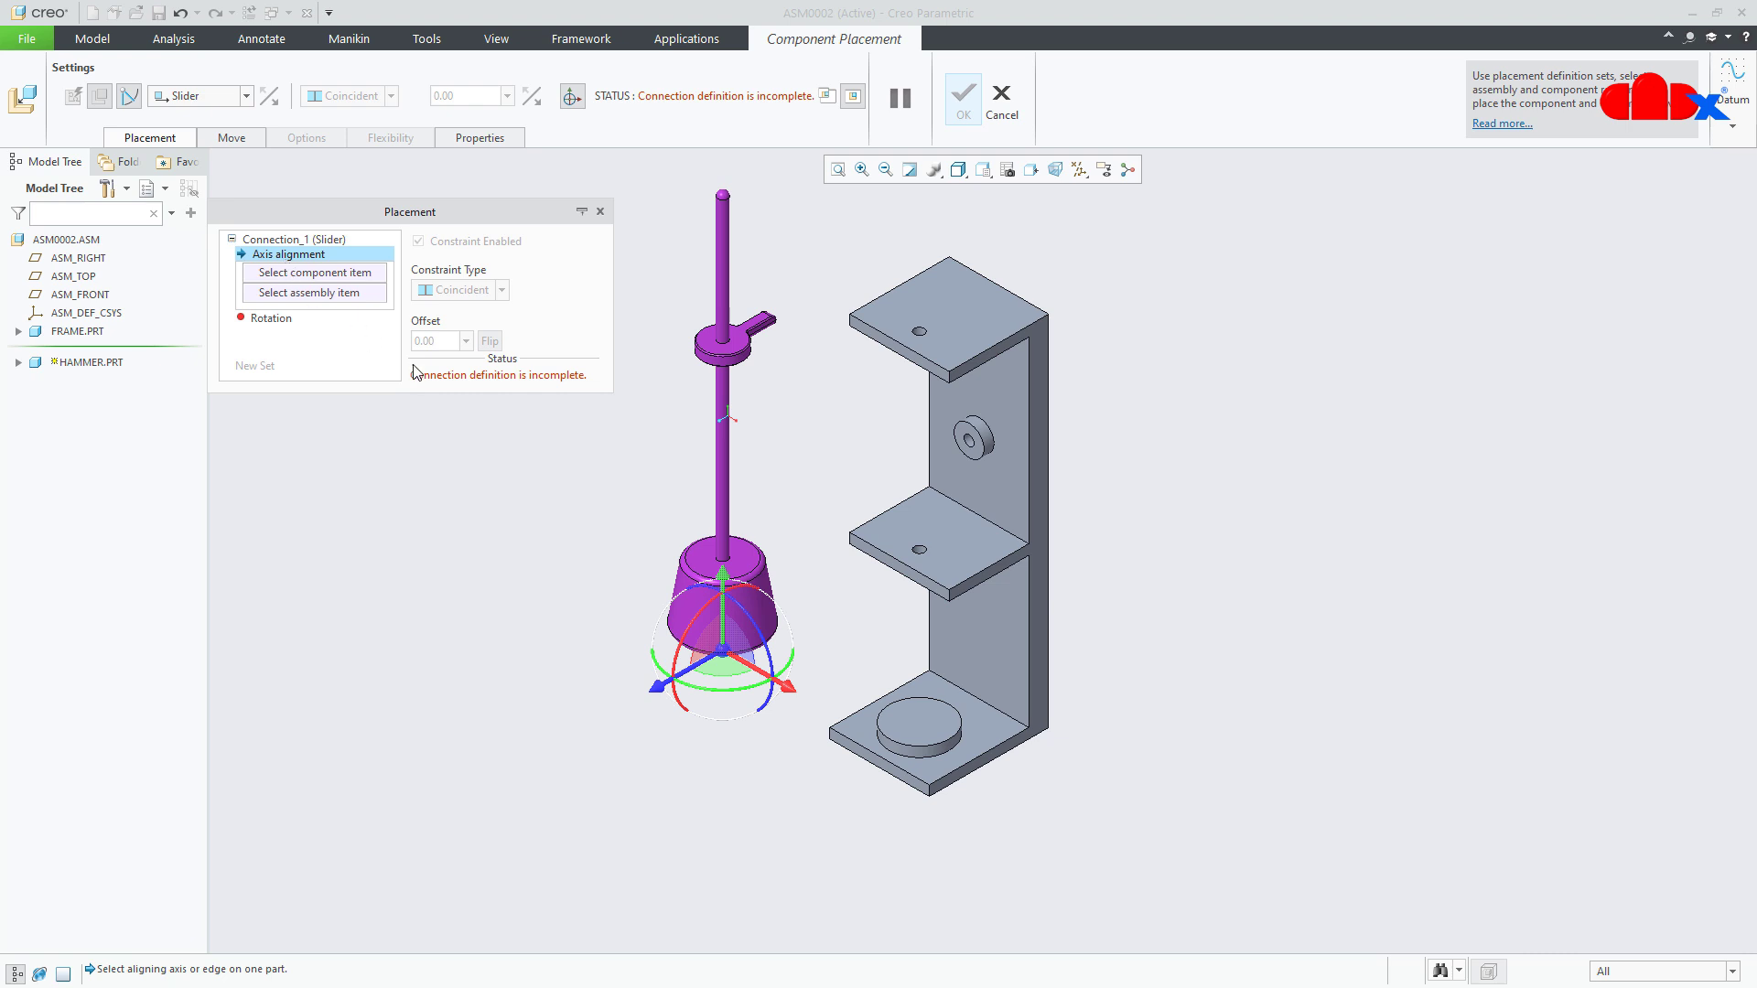
# - Display the datum axes and try to align the hammer's shaft axis with the axis through the frame's plate holes
pyautogui.click(1080, 170)
pyautogui.click(1079, 212)
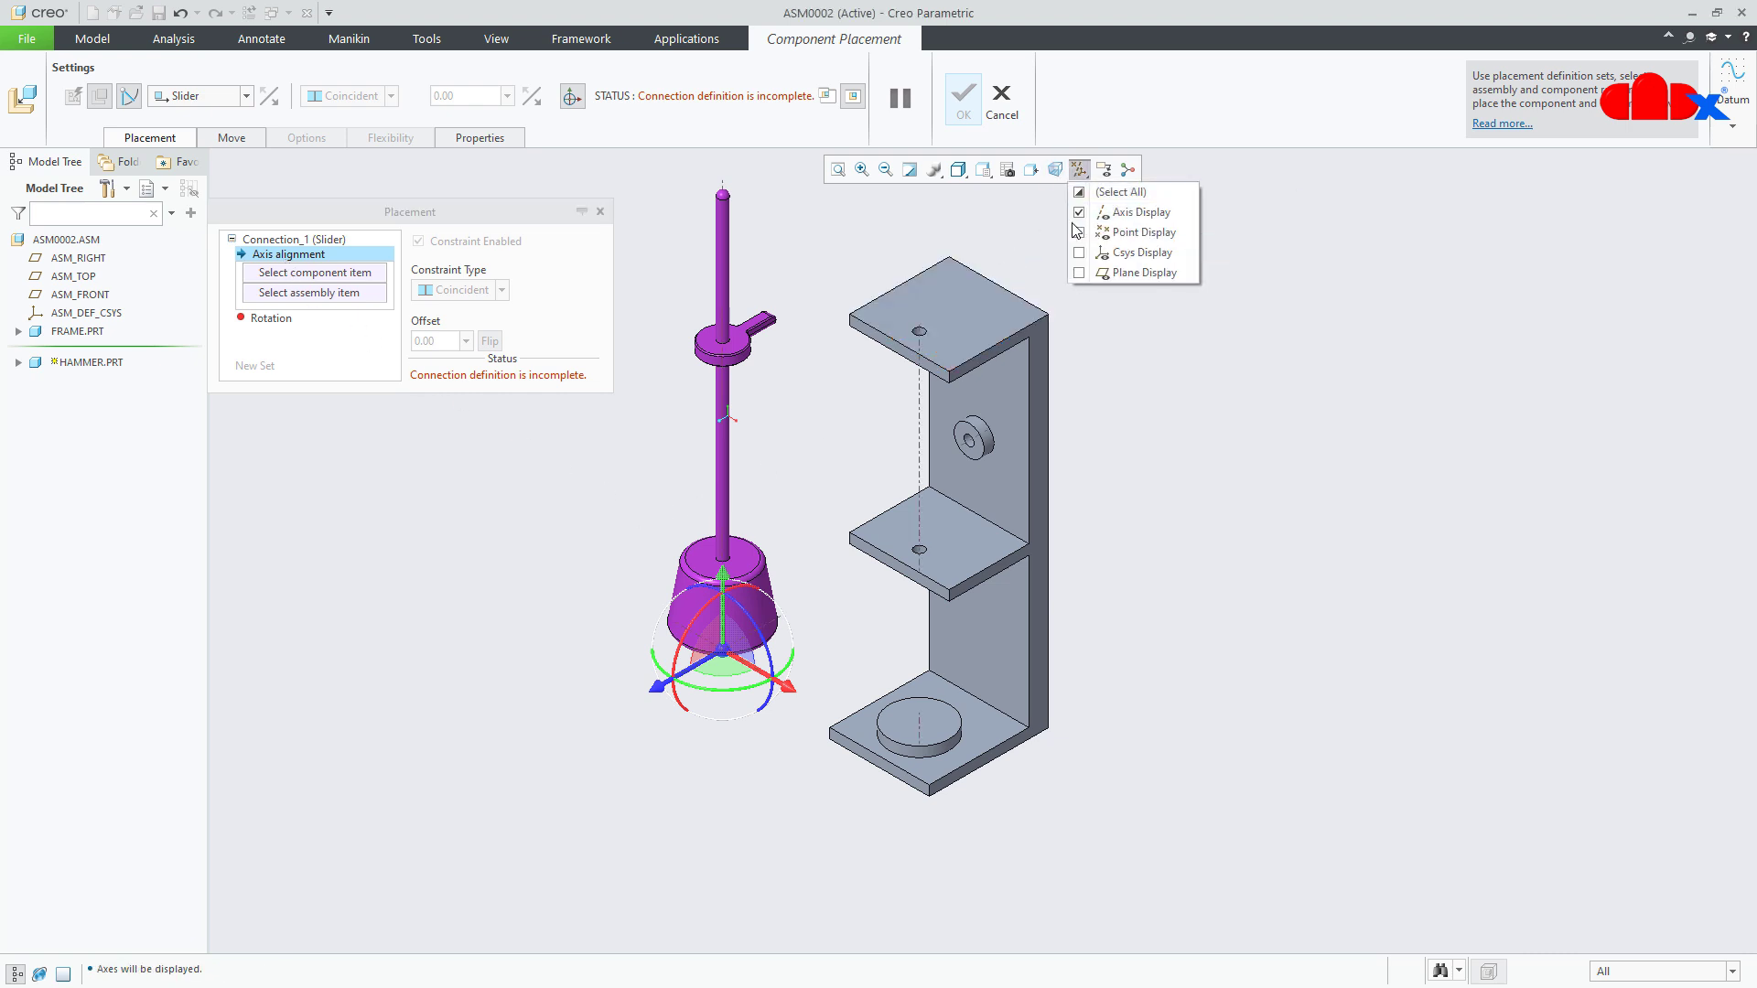
pyautogui.click(725, 462)
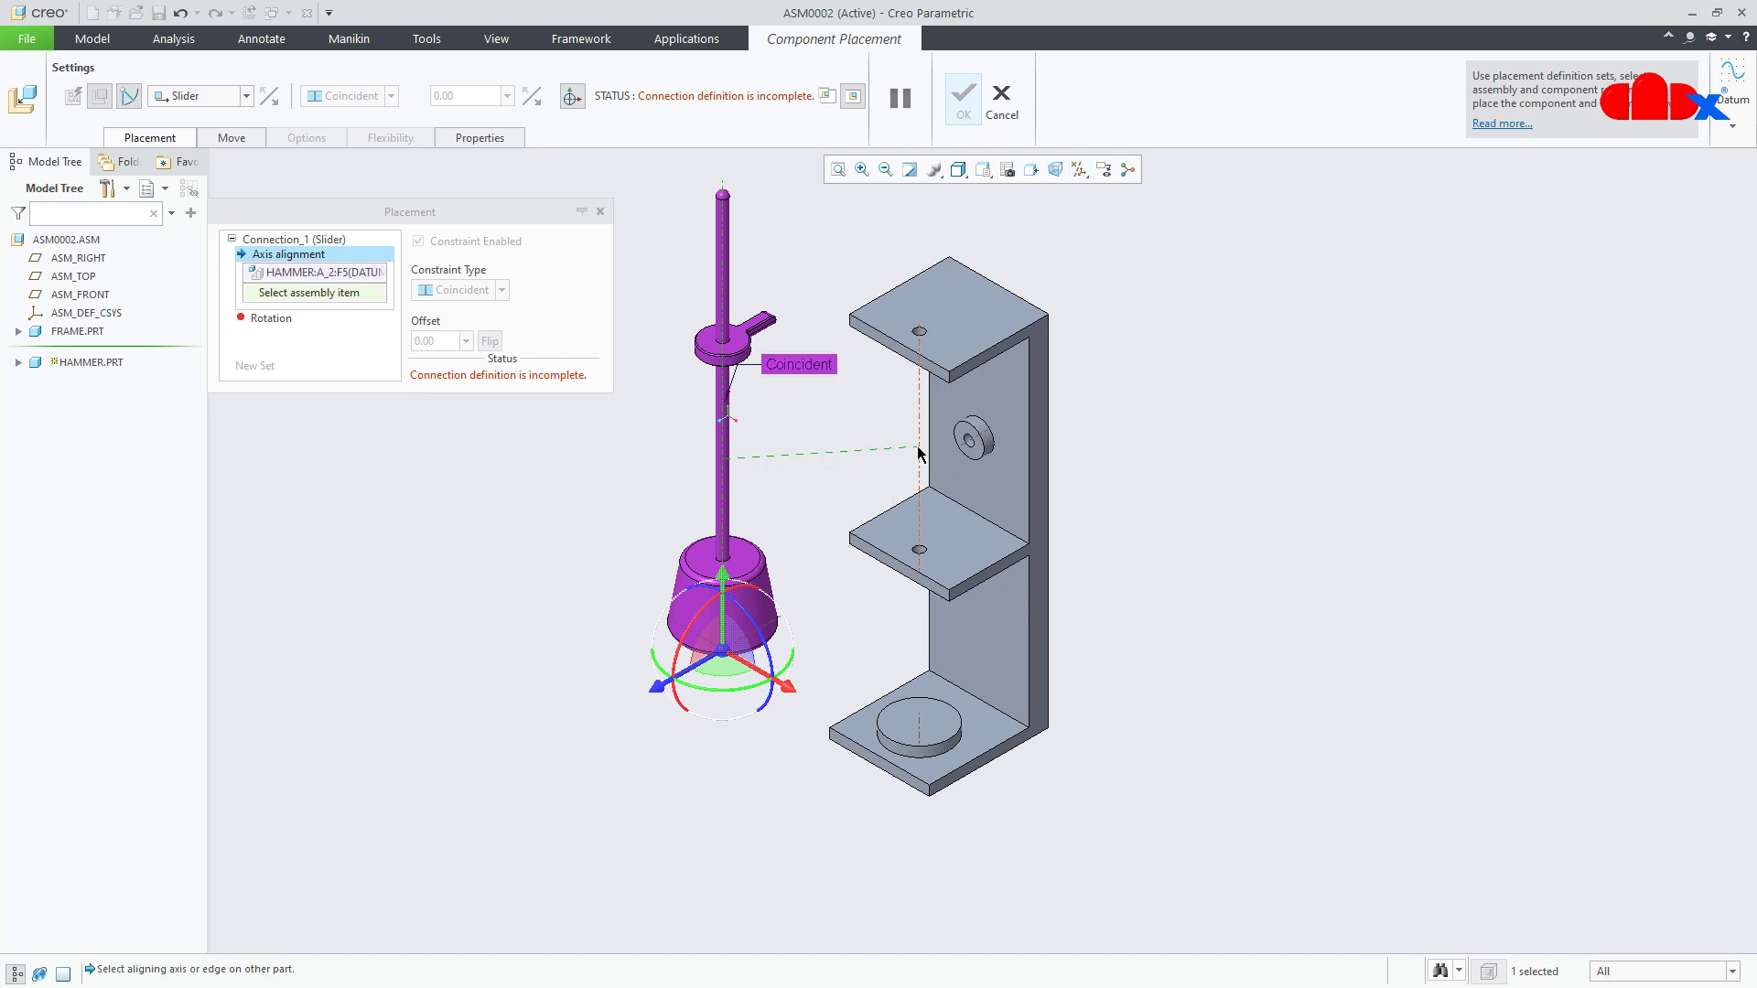
pyautogui.click(919, 453)
pyautogui.hotkey('ctrl', 'z')
pyautogui.scroll(-5, 741, 501)
pyautogui.rightClick(307, 273)
pyautogui.click(329, 311)
# - Define the slider's axis alignment with the hammer shaft's cylindrical surface and the hole through the frame's middle plate
pyautogui.click(697, 469)
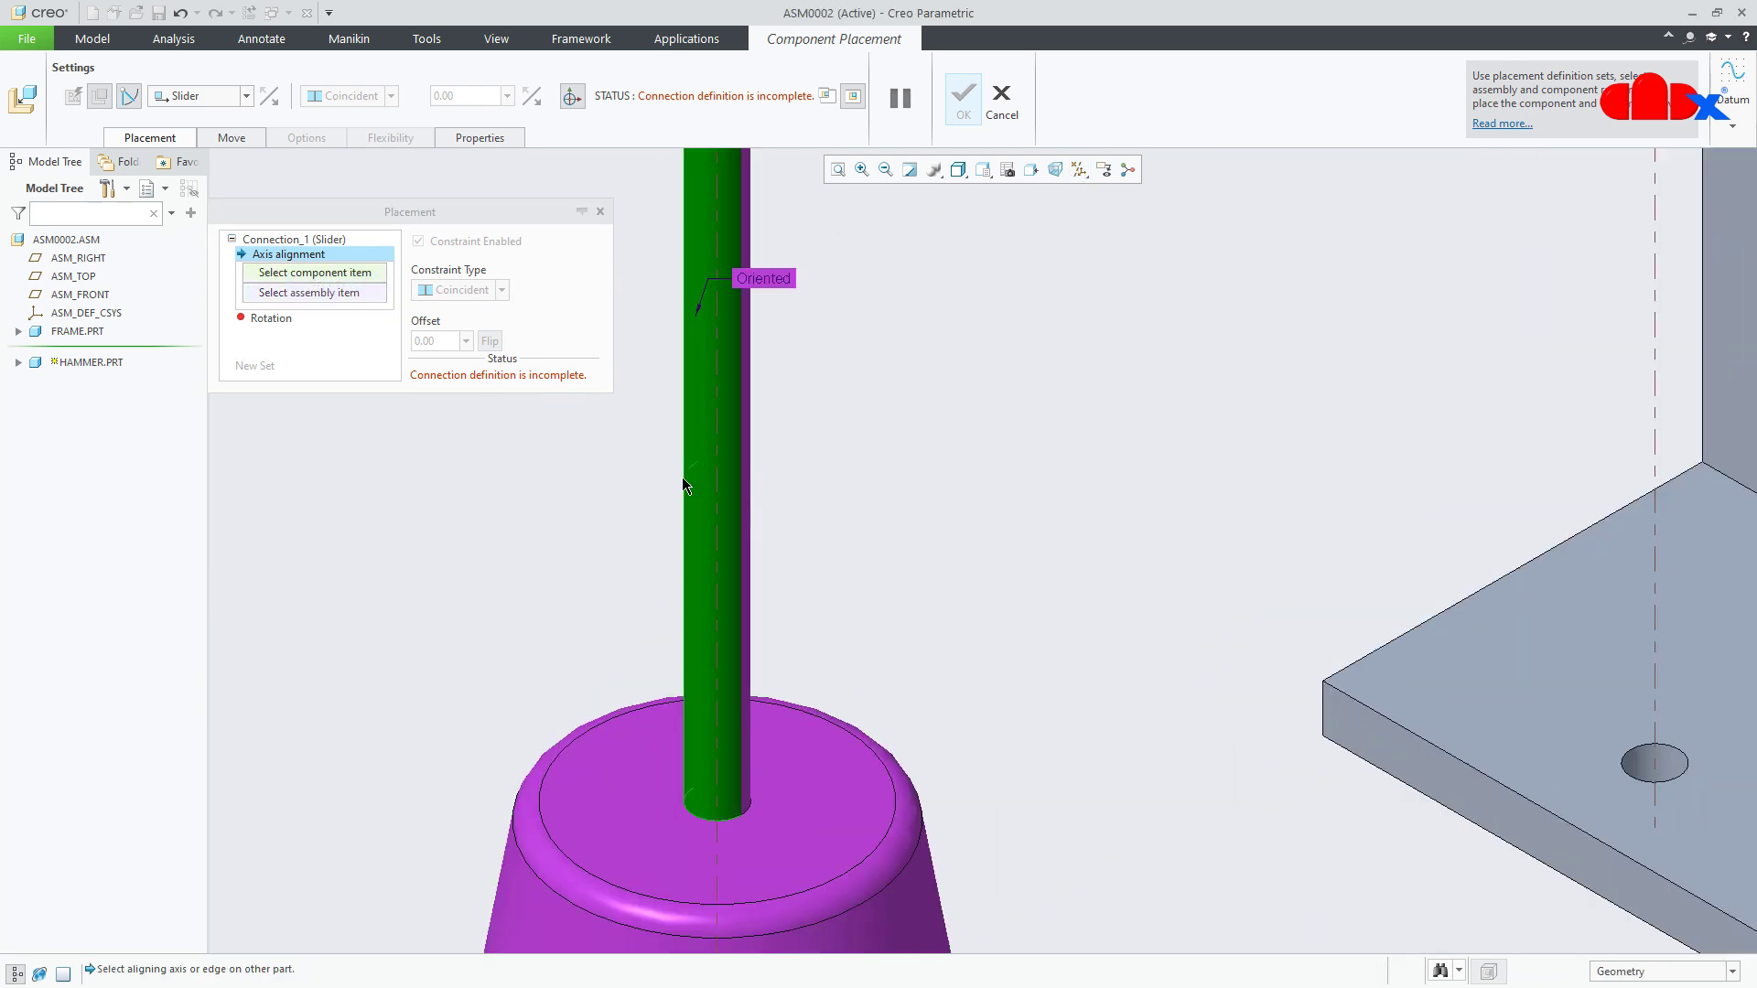
pyautogui.scroll(3, 866, 635)
pyautogui.scroll(-4, 1098, 613)
pyautogui.click(1150, 523)
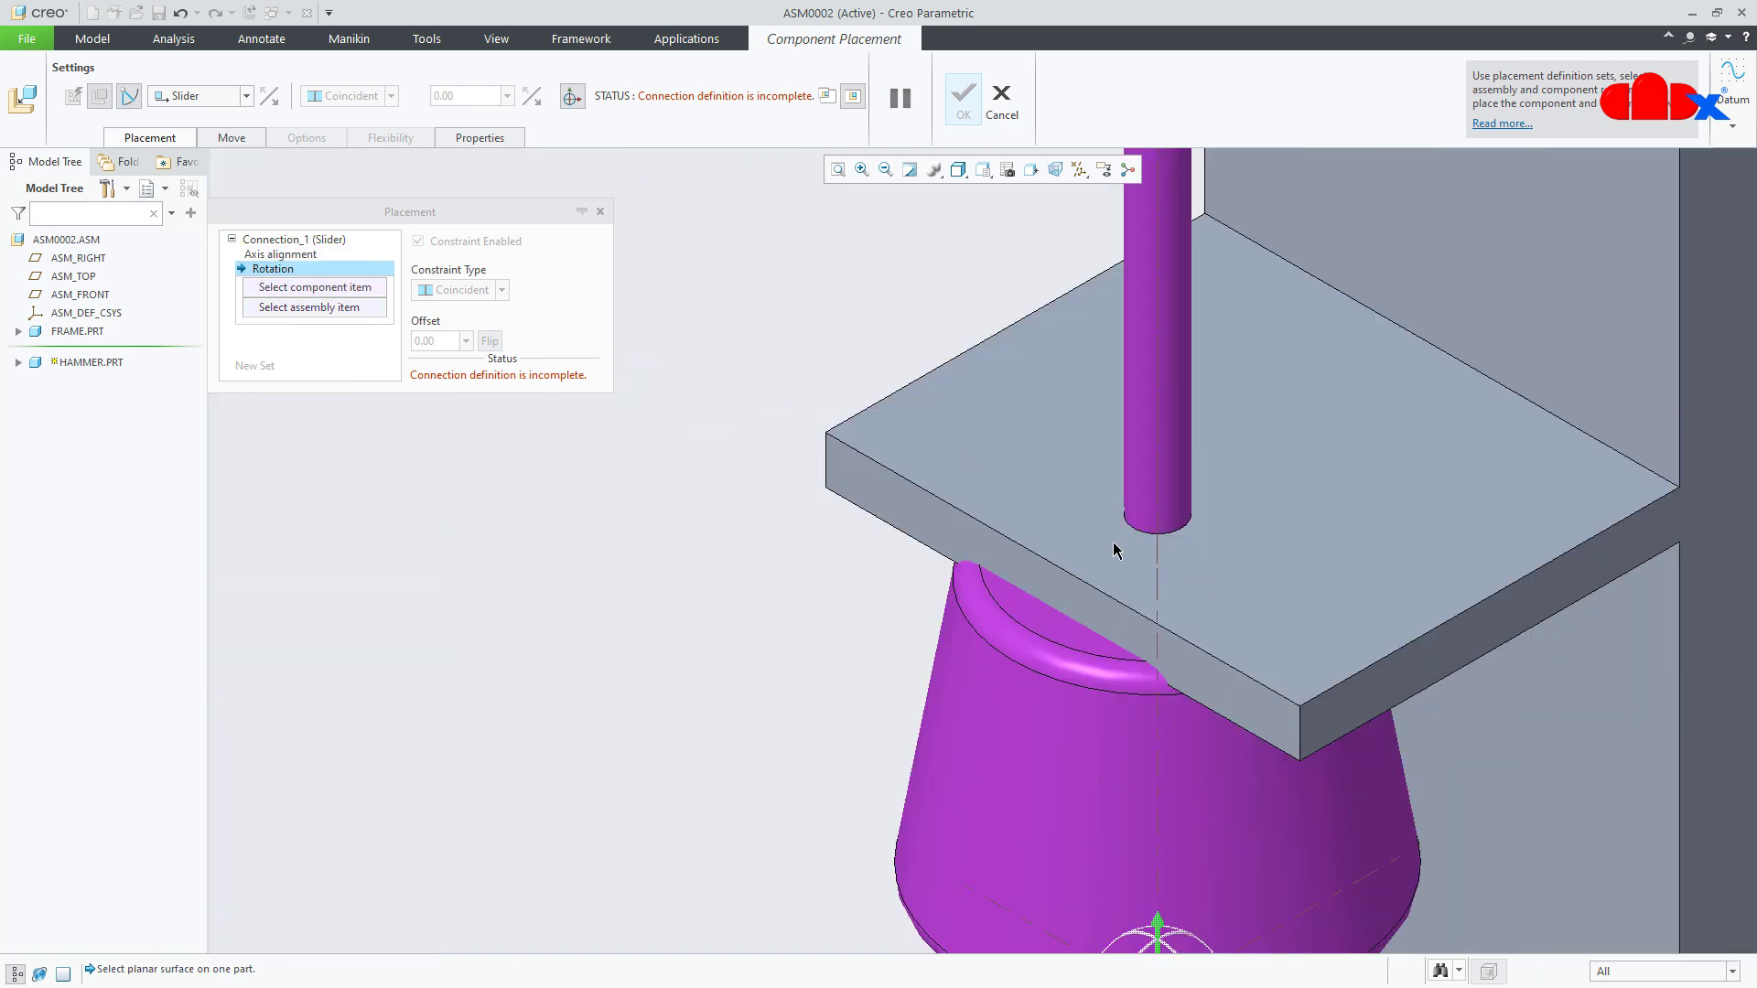
# - Display the datum planes for choosing the slider's rotation references
pyautogui.scroll(5, 942, 608)
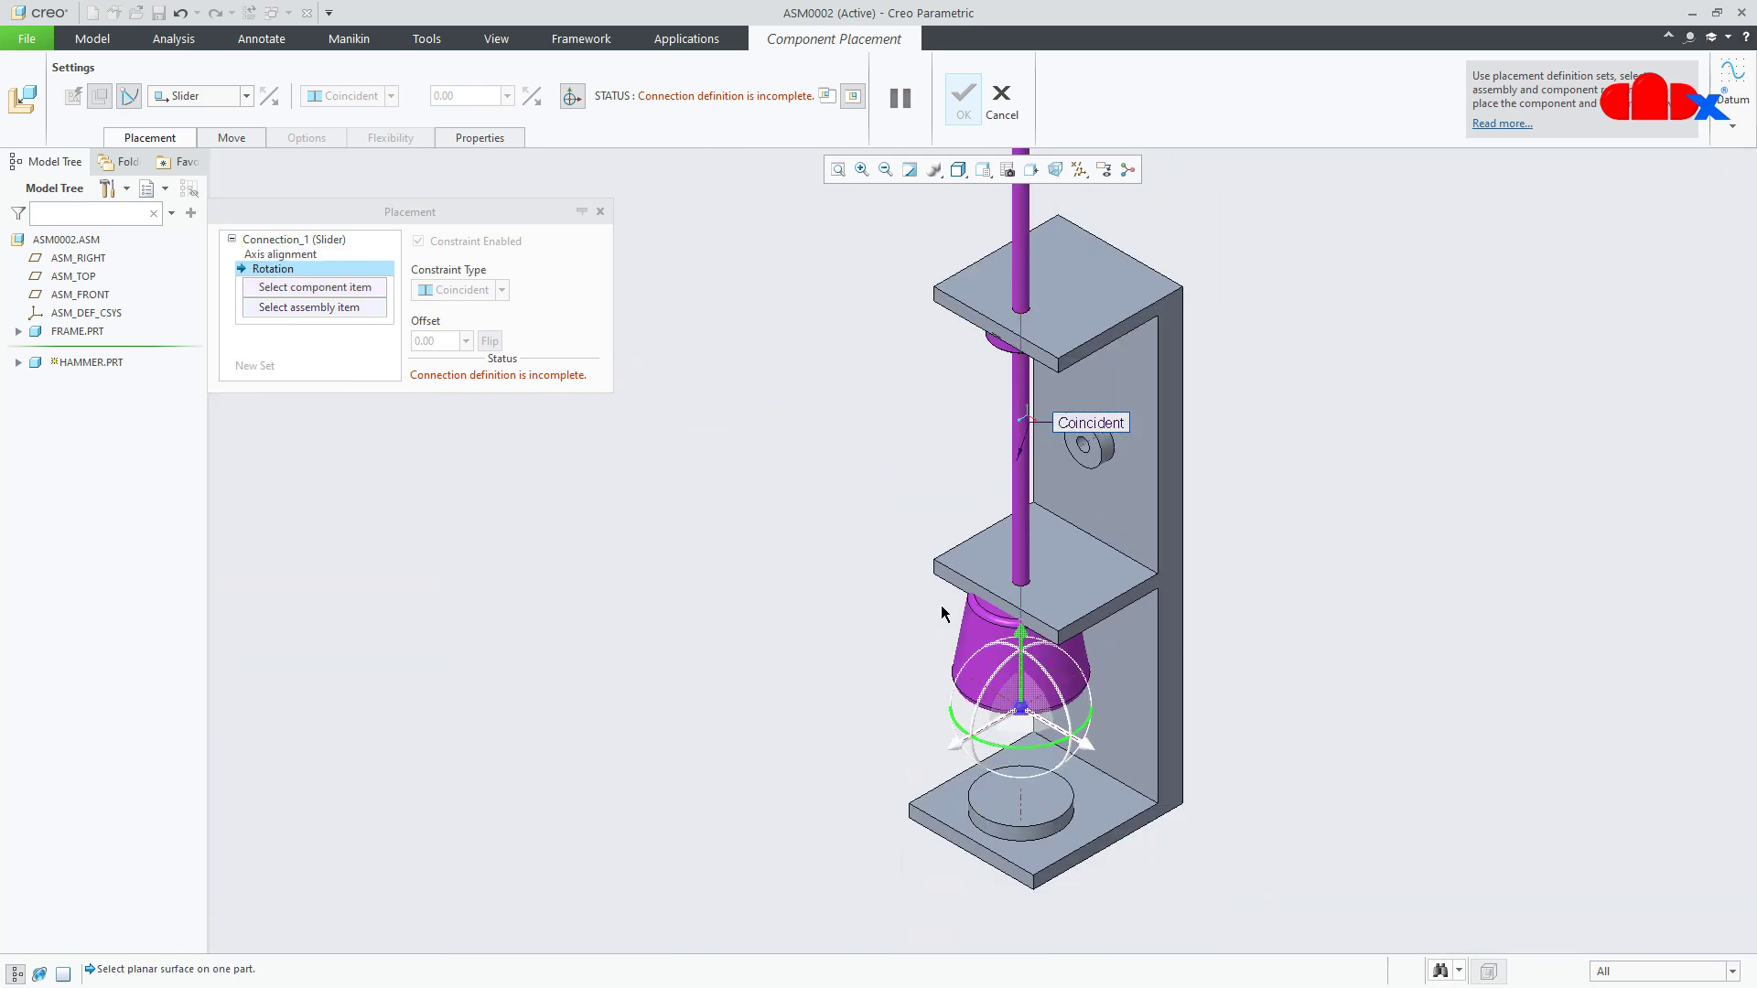
pyautogui.scroll(3, 870, 651)
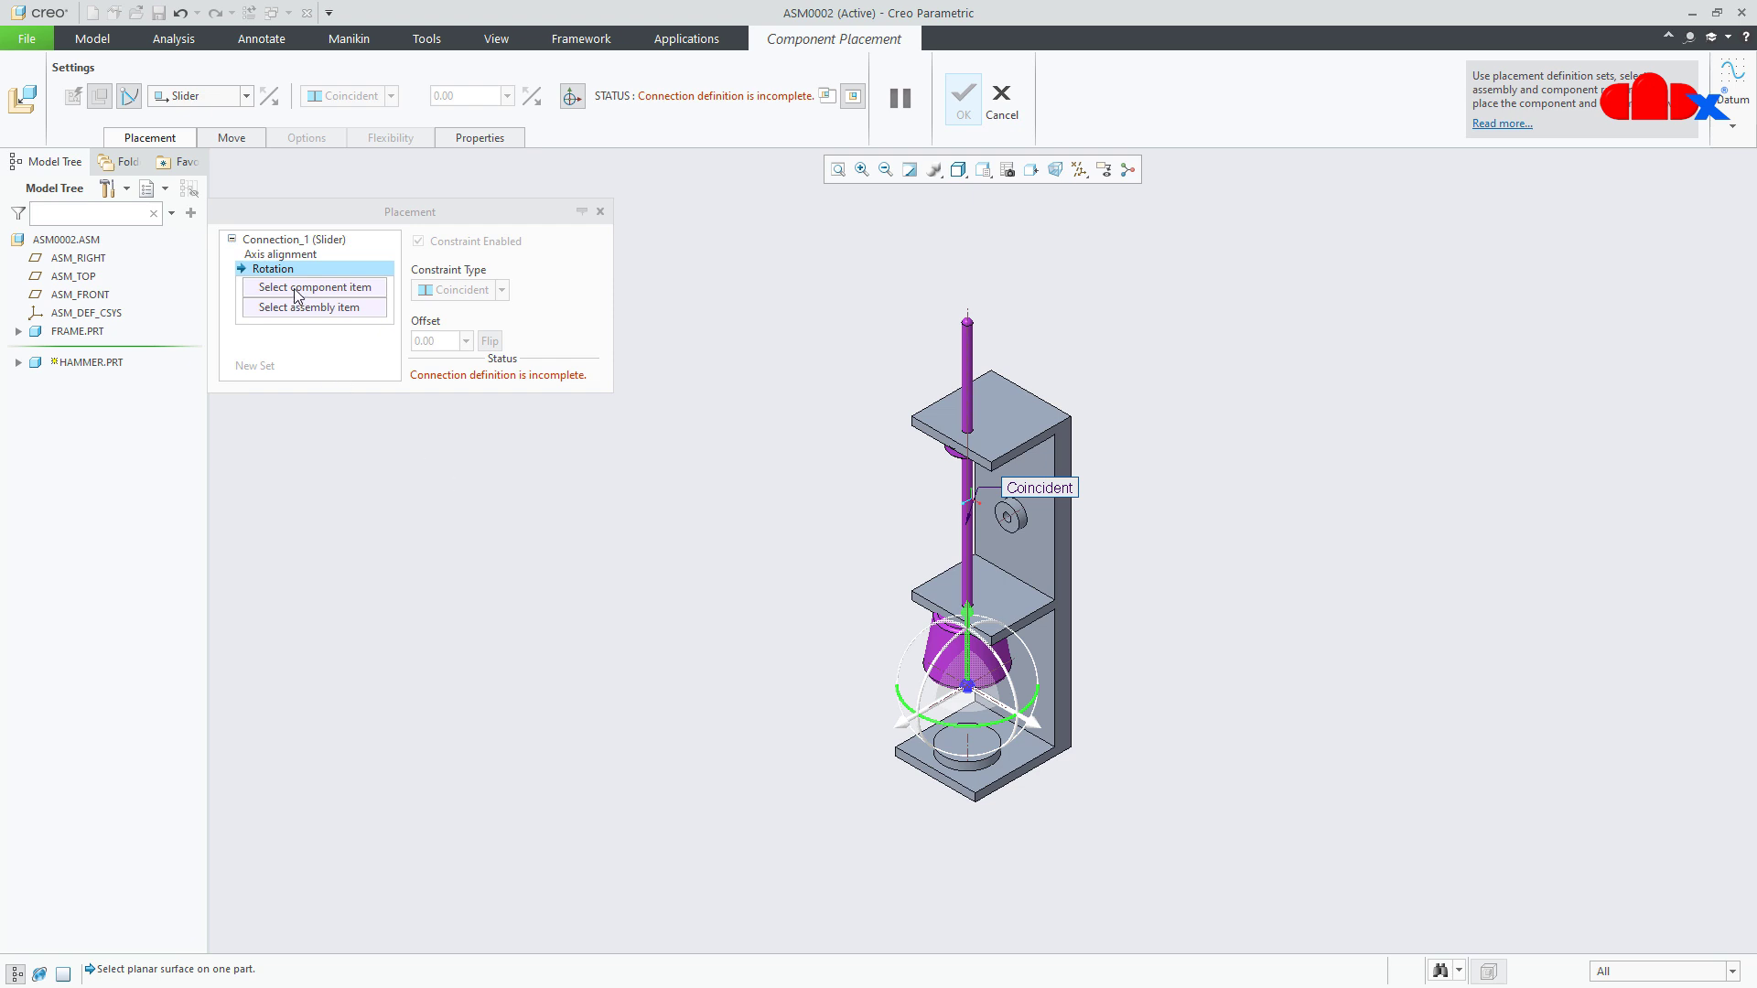
pyautogui.scroll(-2, 952, 473)
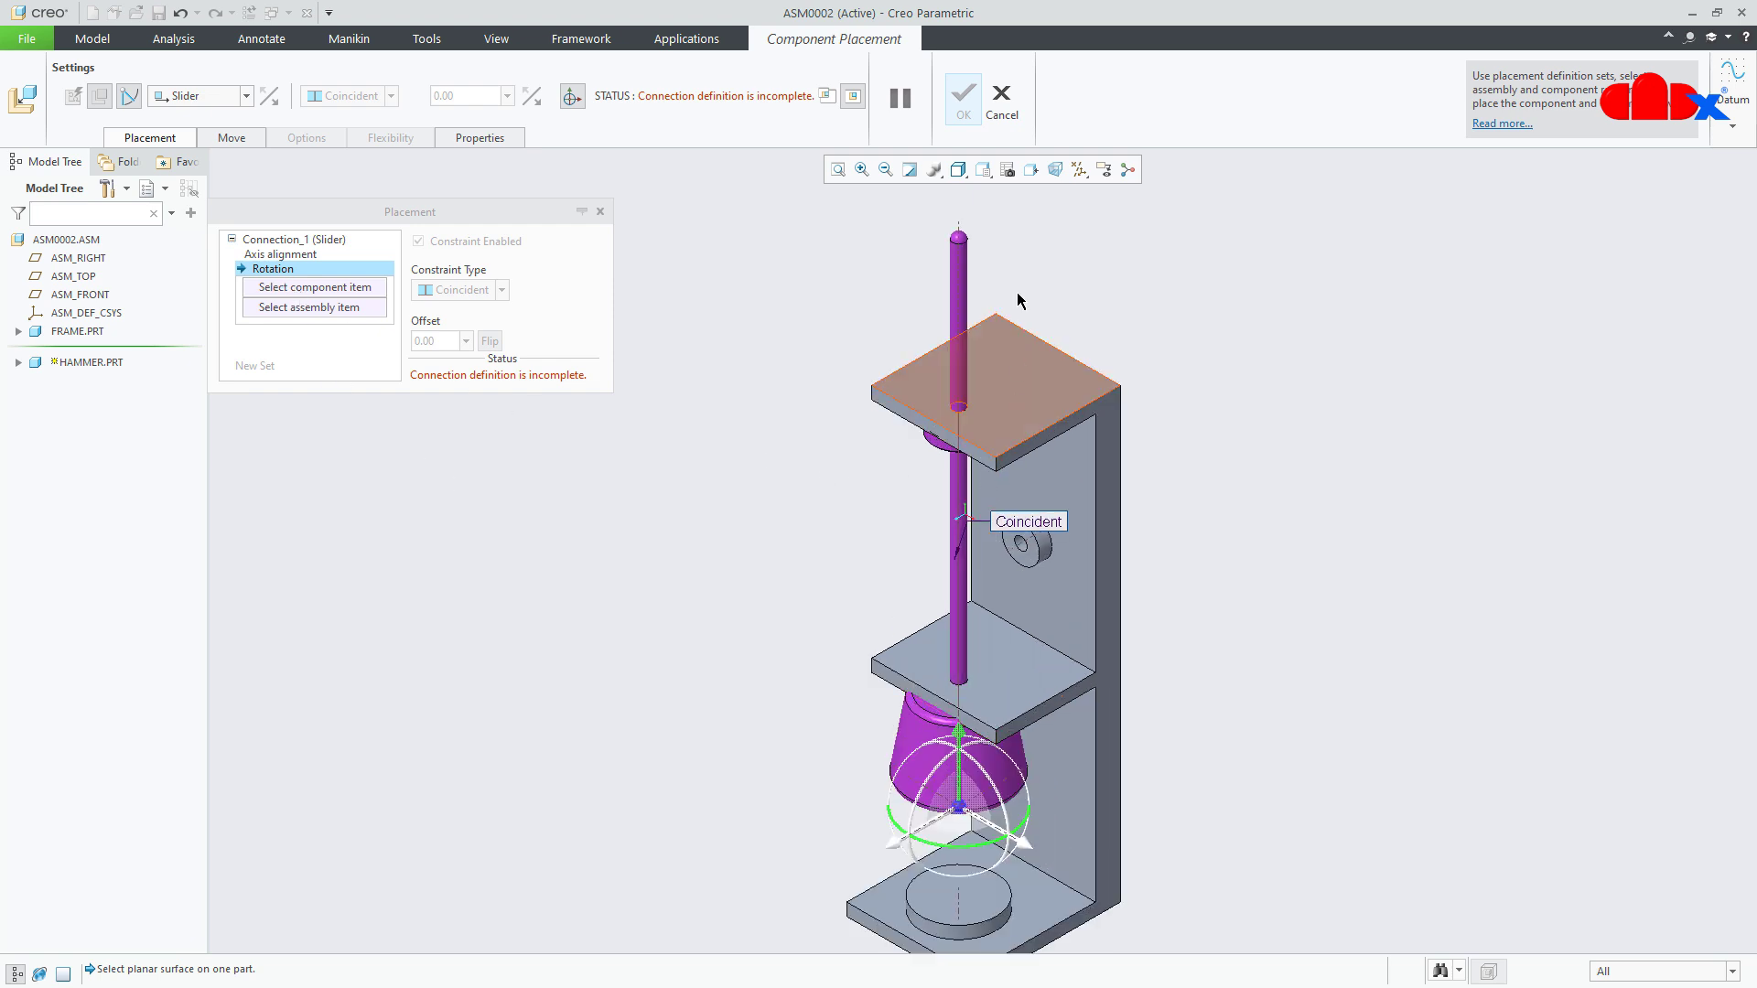
pyautogui.click(1079, 170)
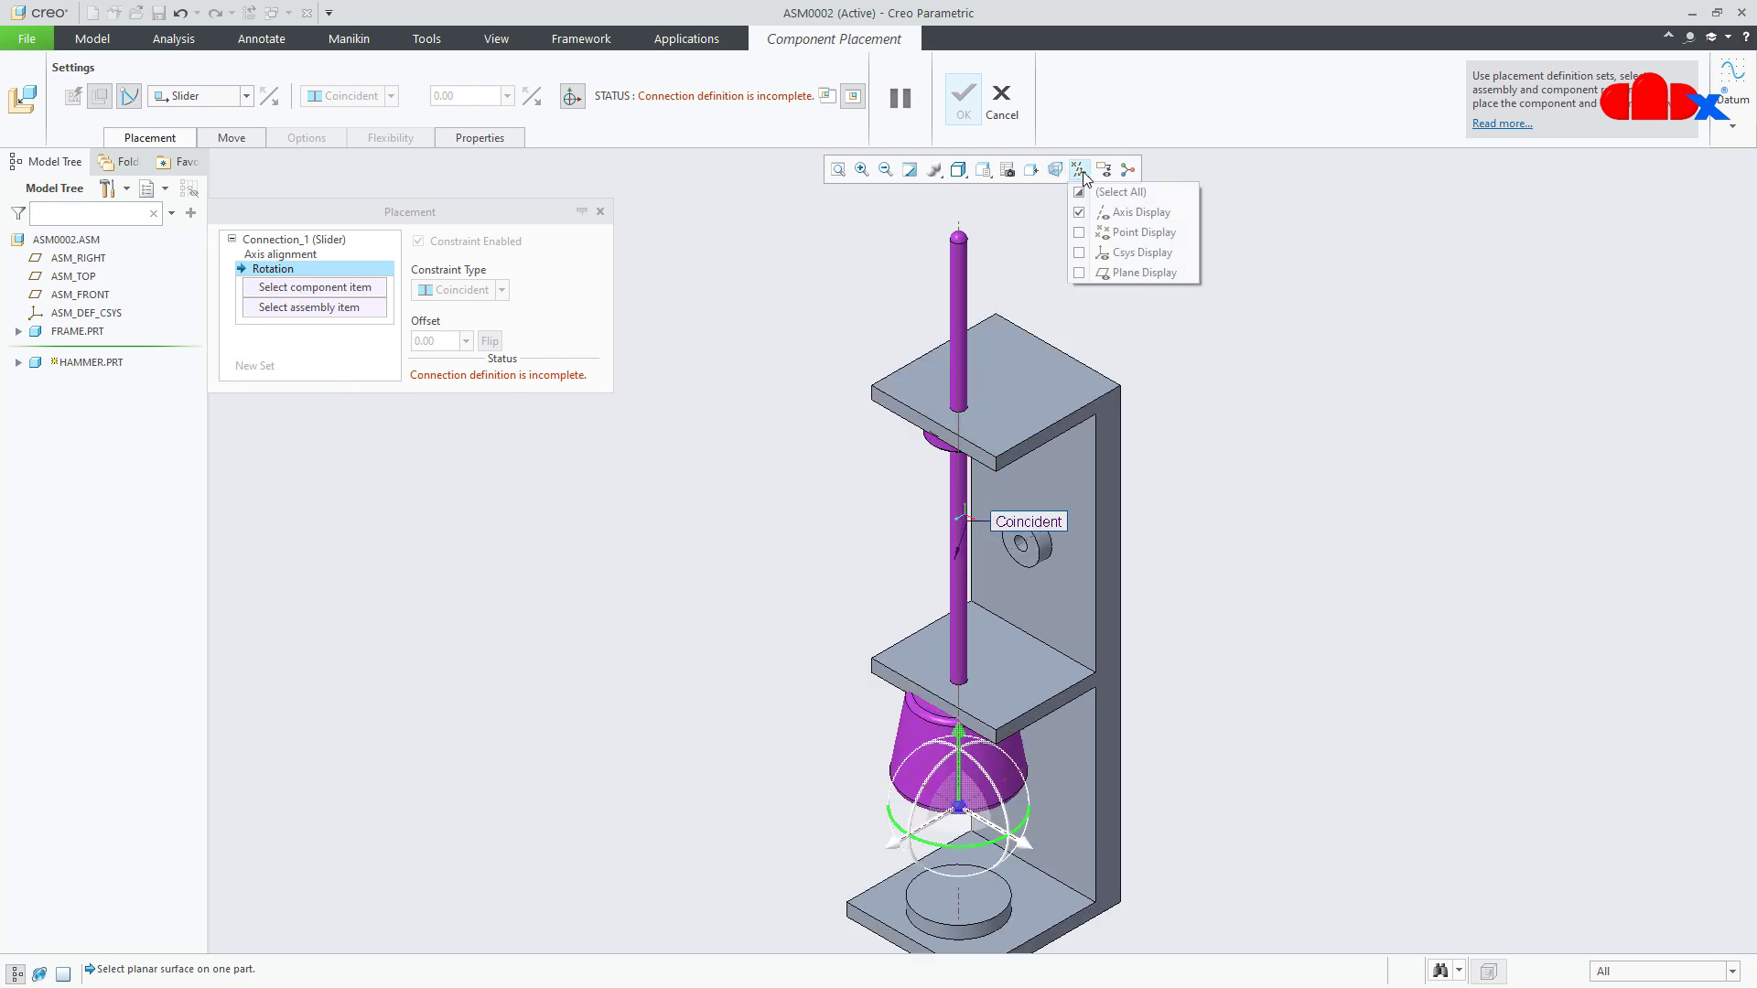
pyautogui.click(1084, 271)
pyautogui.click(1265, 382)
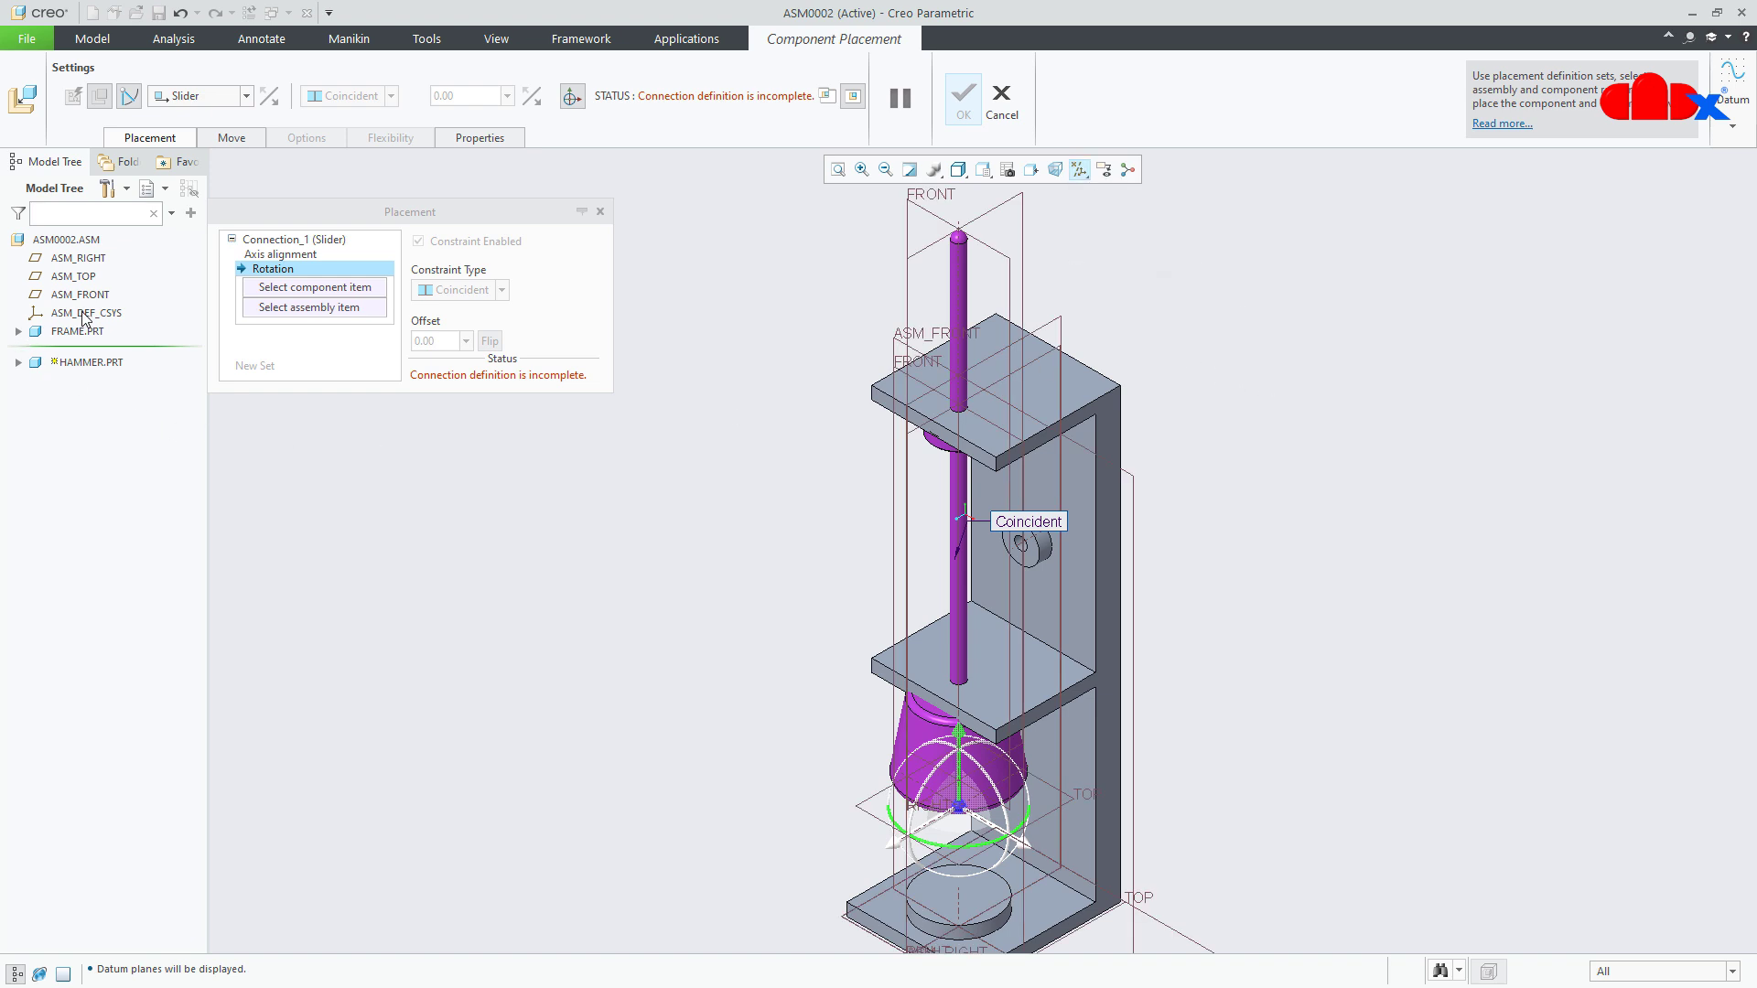
# - Hide the assembly's ASM_RIGHT, ASM_TOP and ASM_FRONT planes and its ASM_DEF_CSYS coordinate system
pyautogui.click(80, 258)
pyautogui.rightClick(81, 258)
pyautogui.click(106, 266)
pyautogui.rightClick(61, 276)
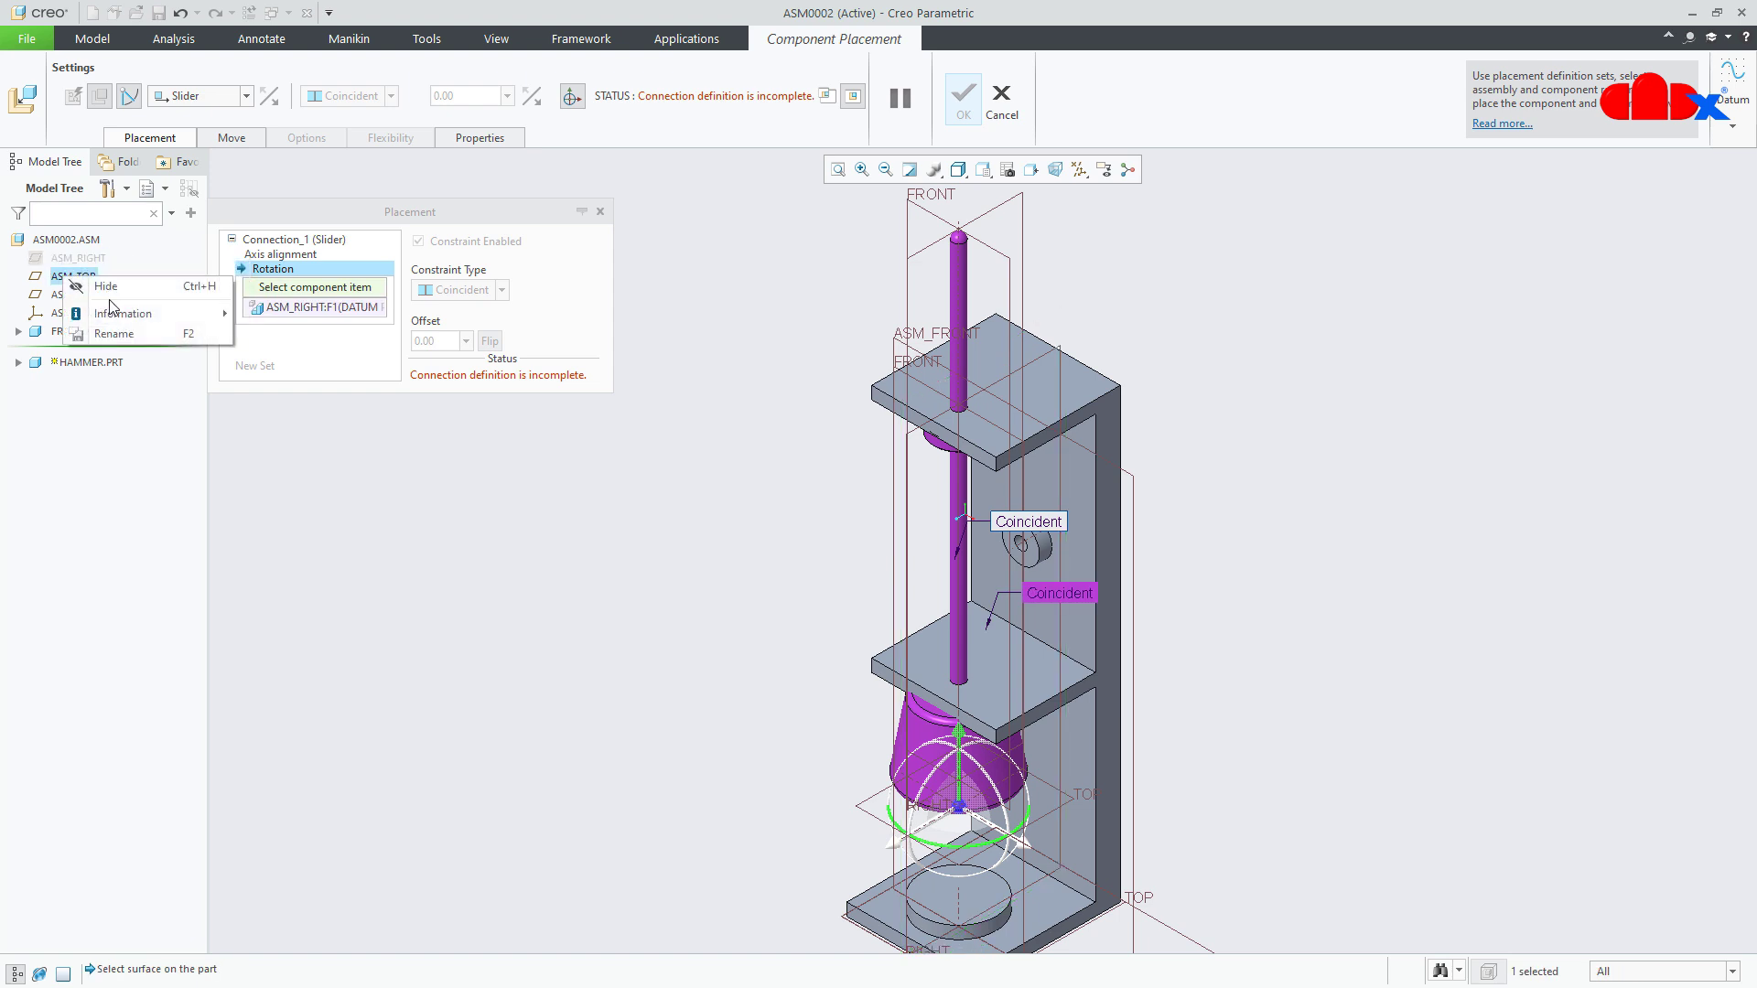
pyautogui.click(106, 286)
pyautogui.rightClick(77, 294)
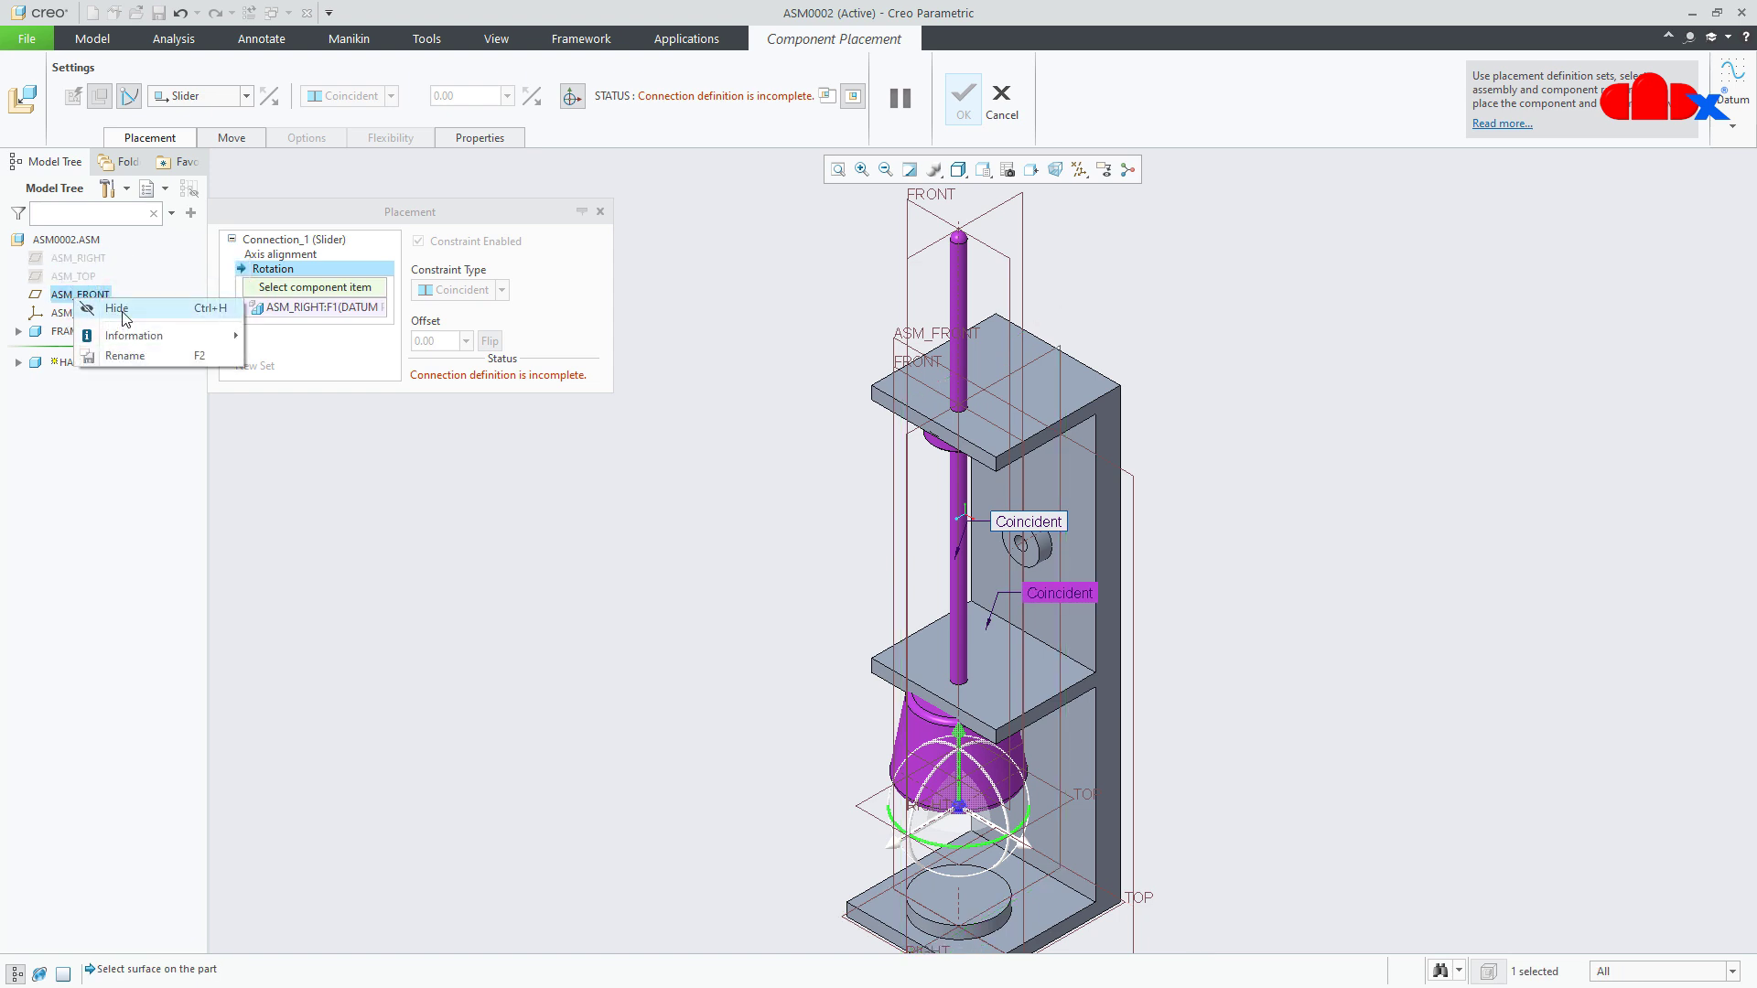
pyautogui.click(117, 309)
pyautogui.rightClick(87, 313)
pyautogui.click(123, 327)
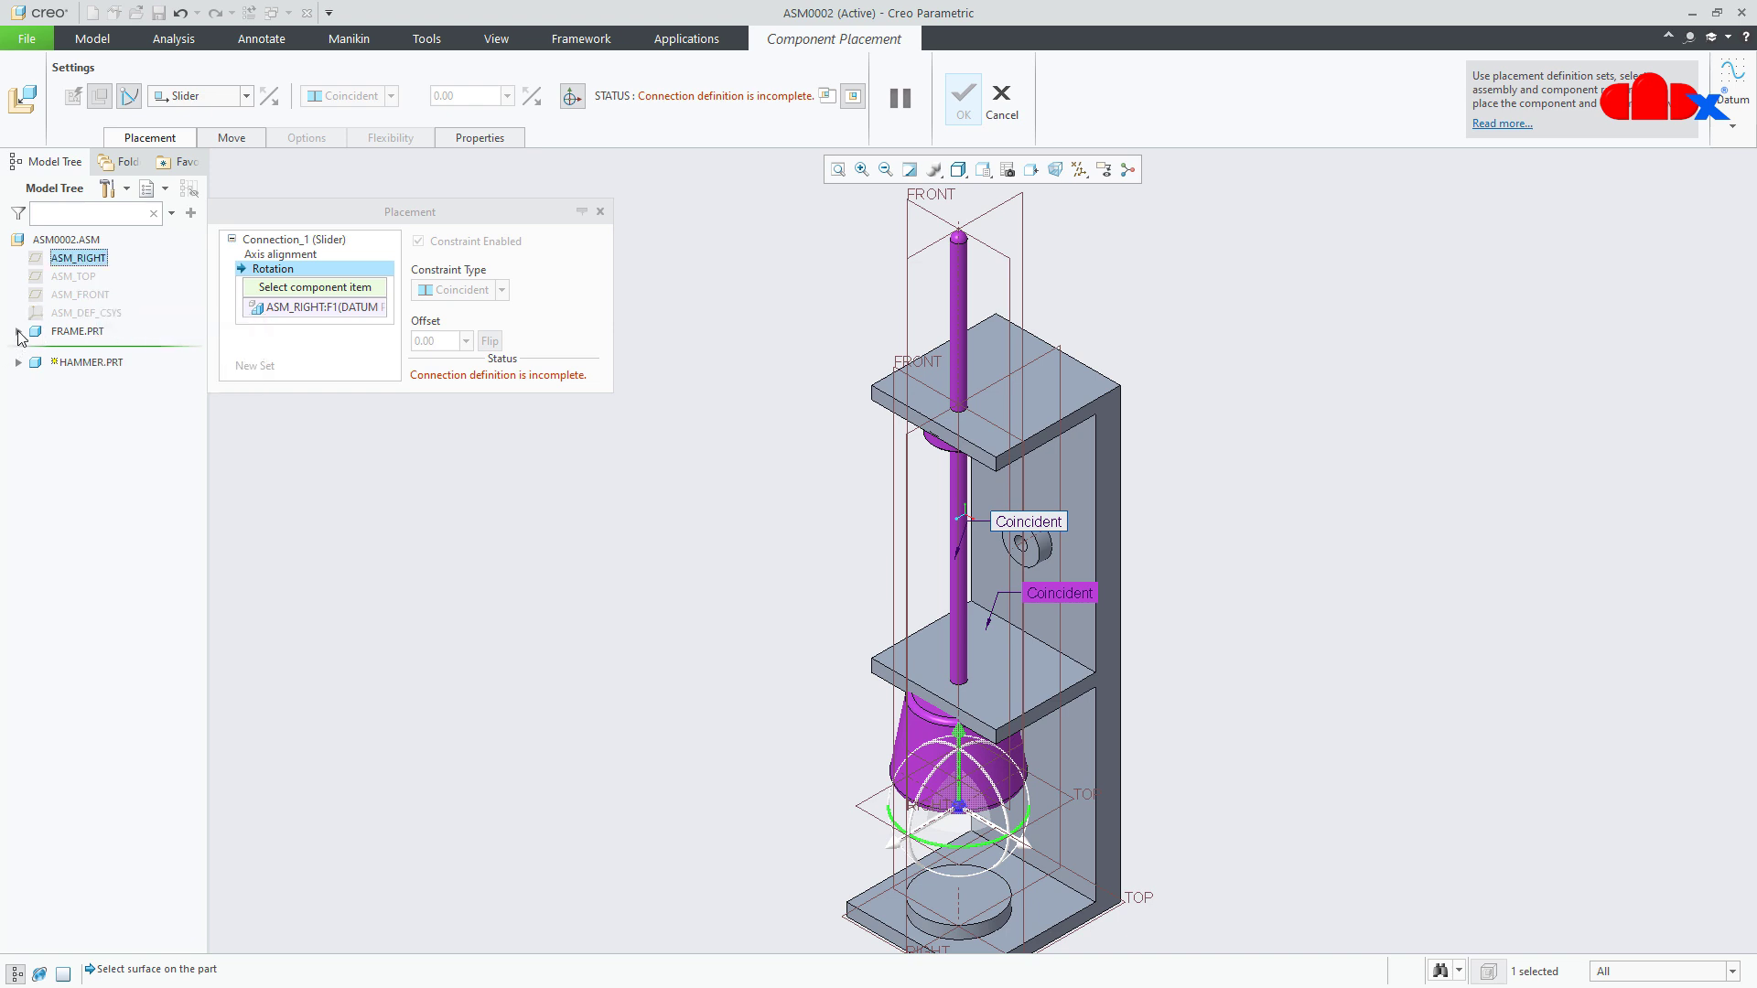
# - Set the slider's rotation references to the hammer's RIGHT plane and the frame's RIGHT plane, removing the ASM_RIGHT reference
pyautogui.scroll(3, 870, 622)
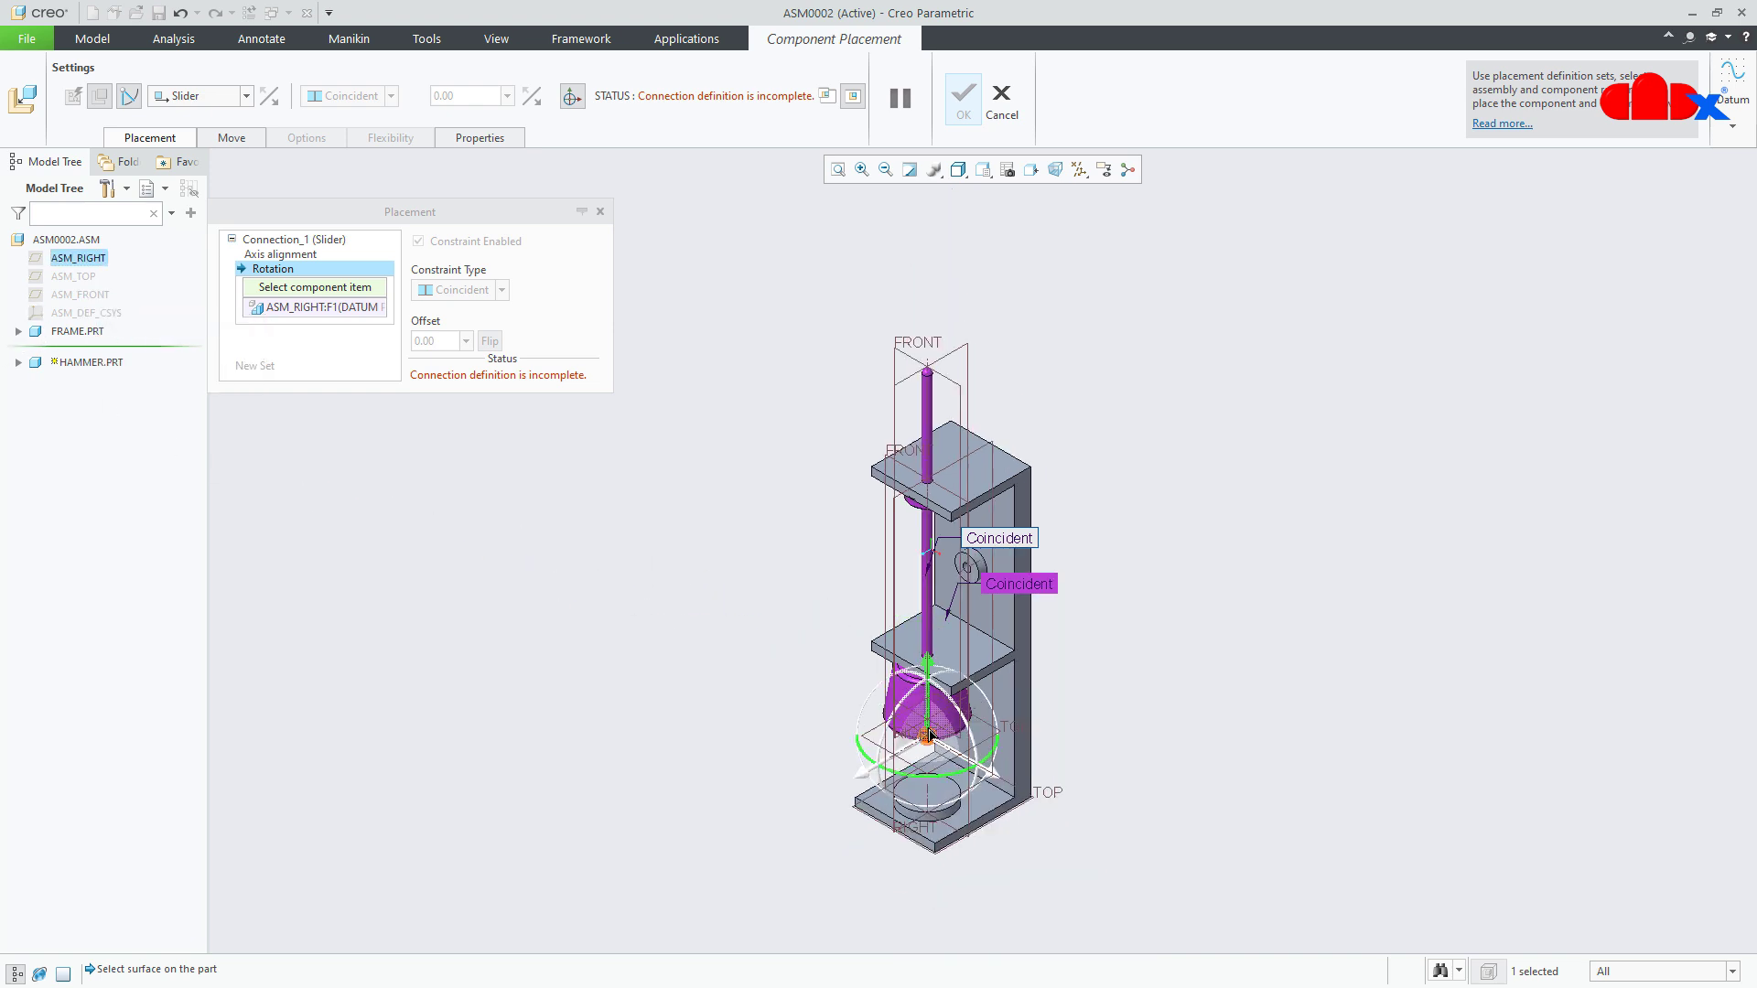
pyautogui.scroll(-2, 930, 735)
pyautogui.scroll(2, 930, 734)
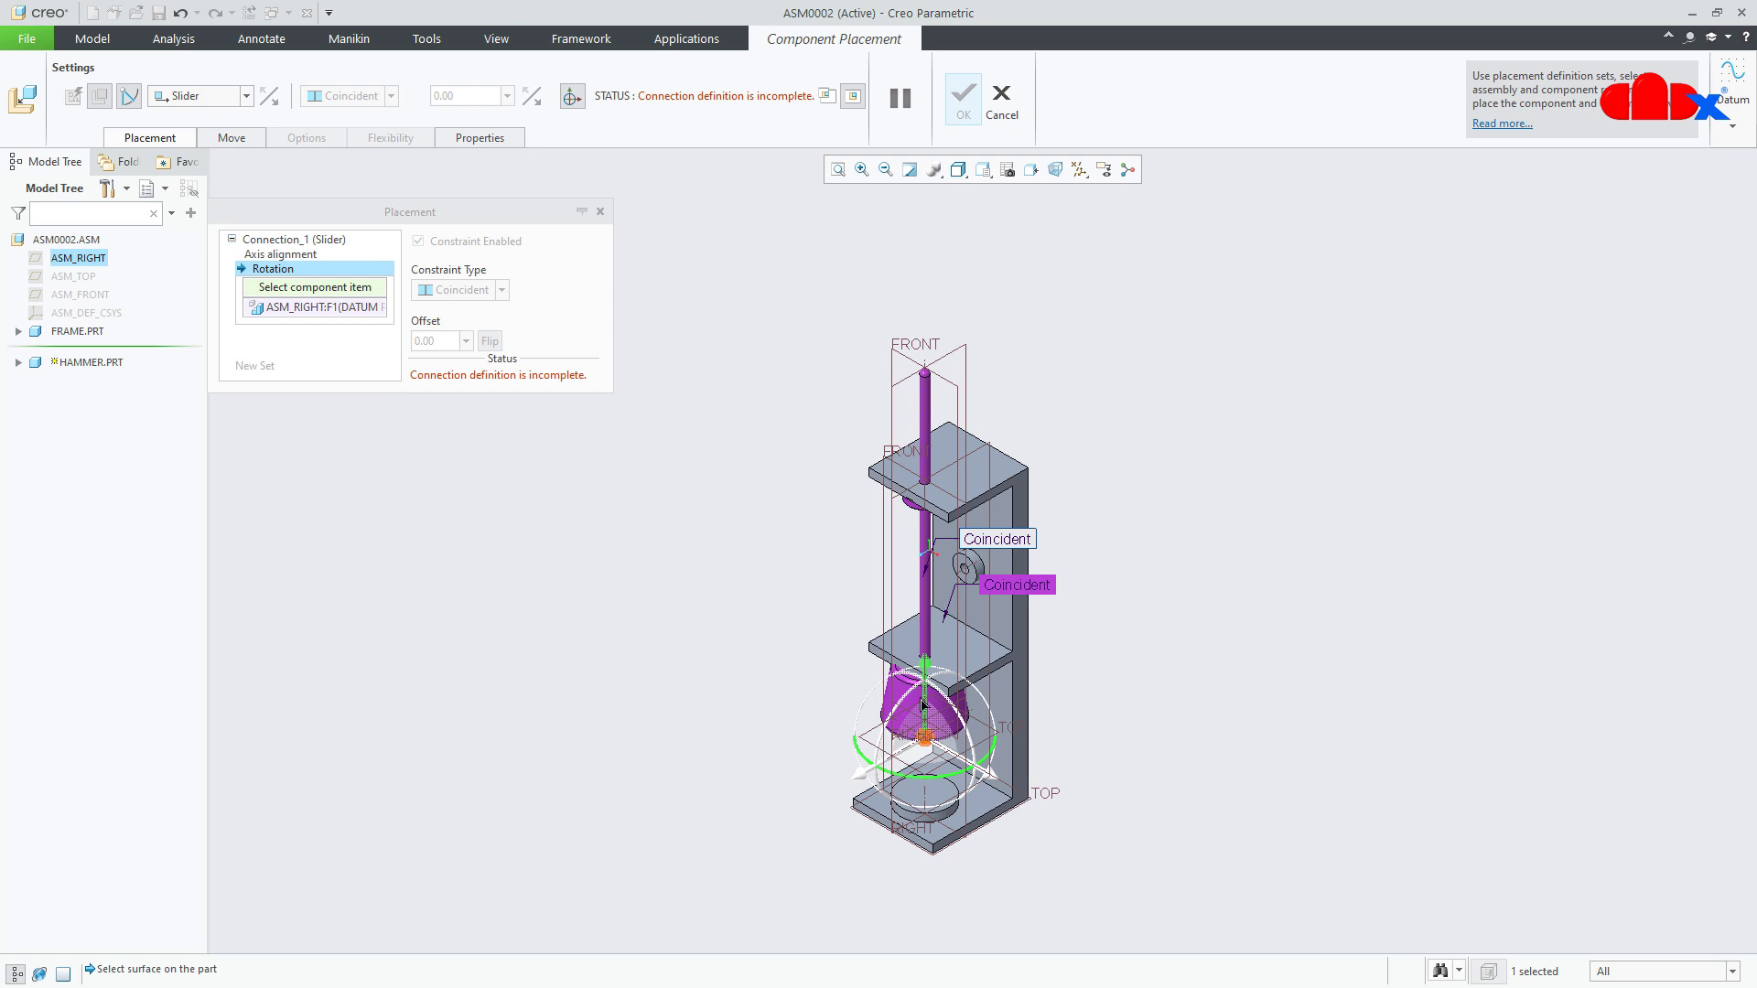
pyautogui.click(971, 378)
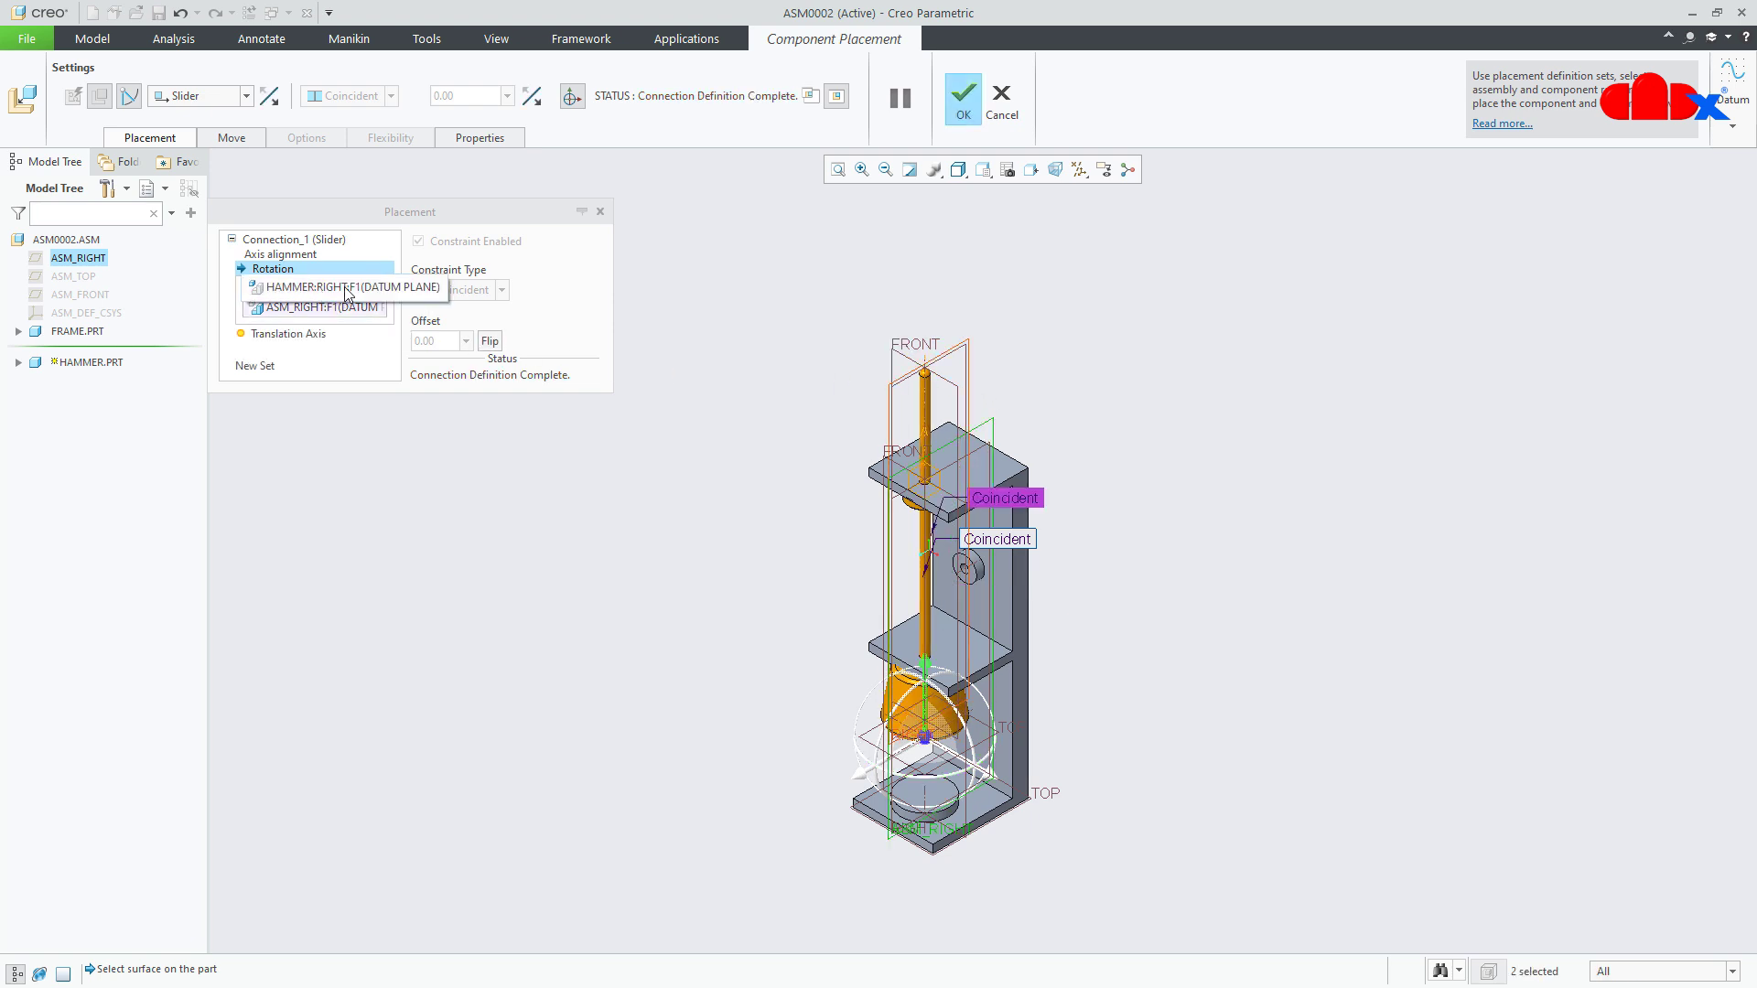
pyautogui.rightClick(305, 310)
pyautogui.click(330, 323)
pyautogui.scroll(3, 996, 823)
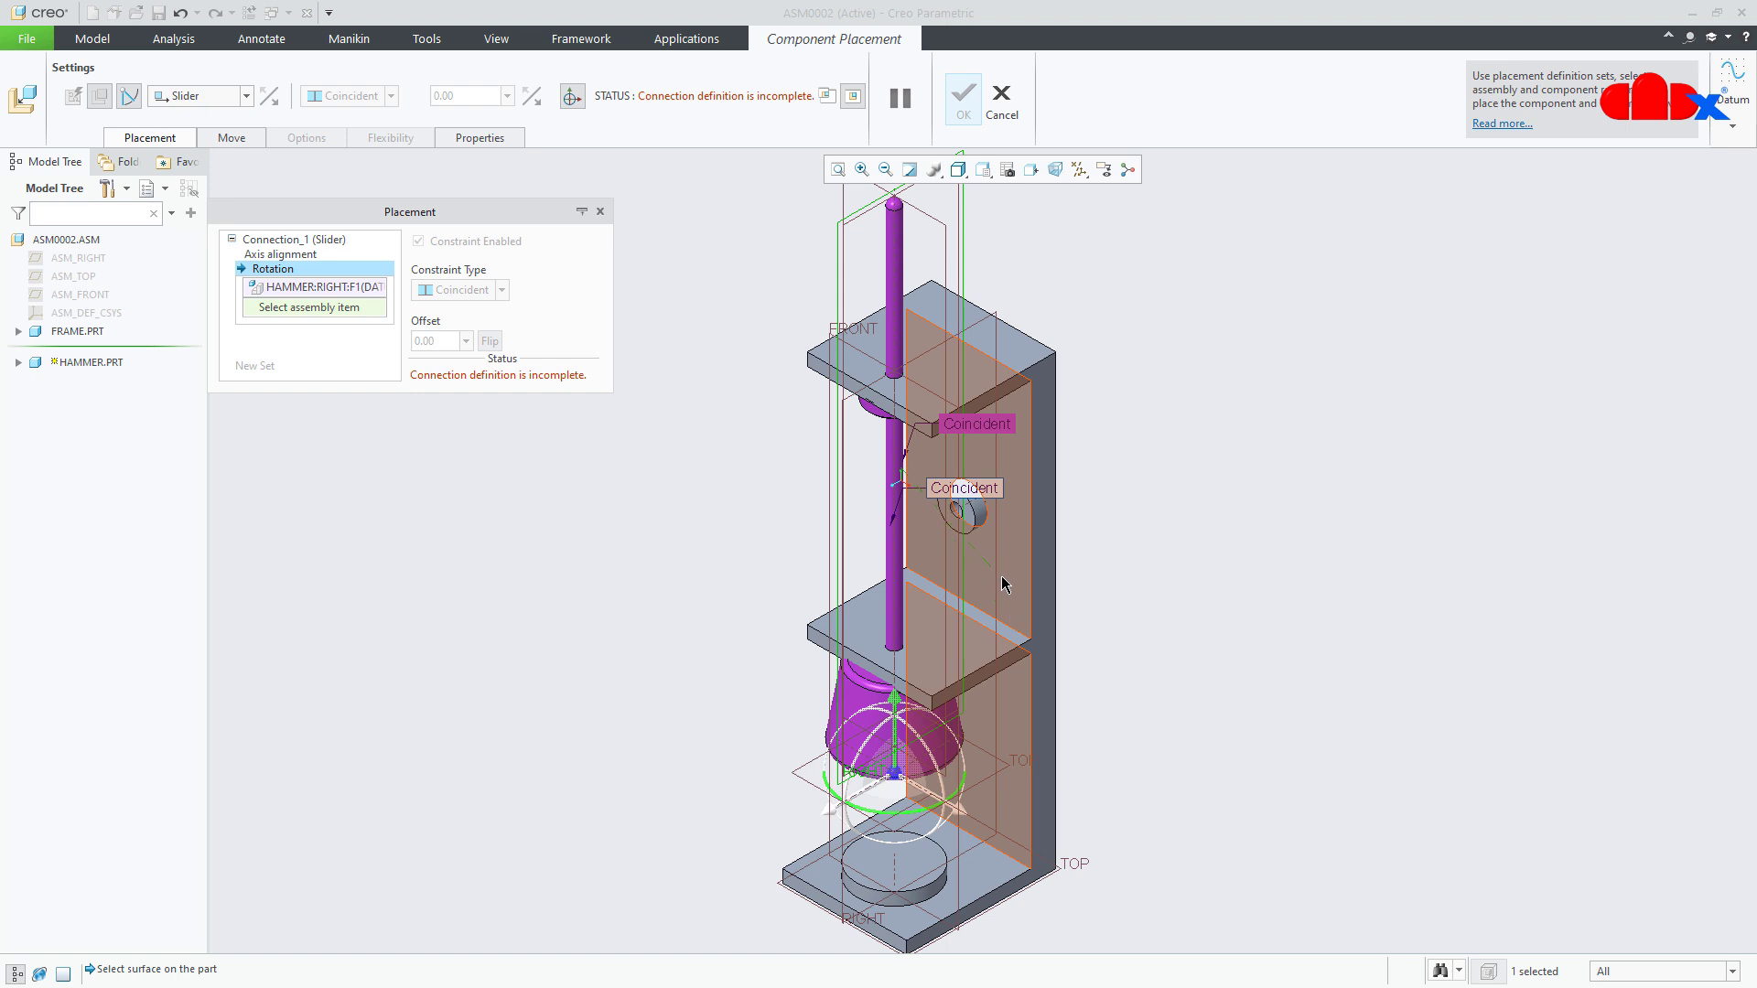
pyautogui.click(839, 892)
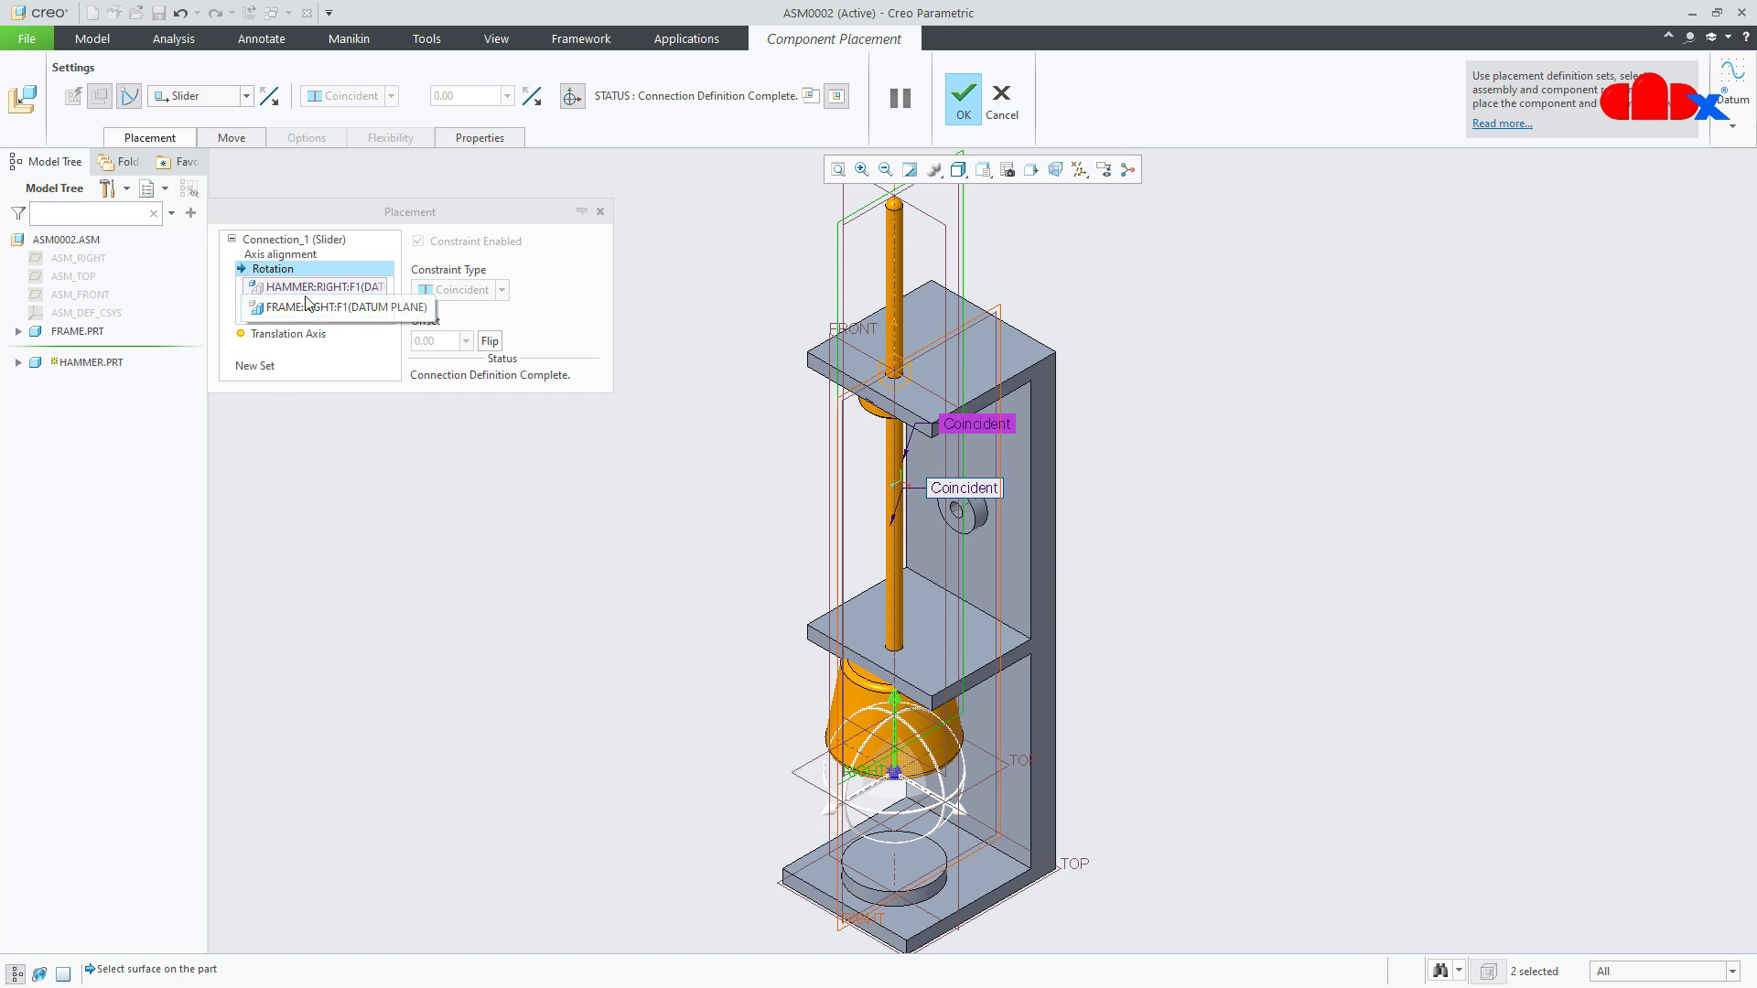
# - Define the slider's translation axis zero references with the top face of the frame's round base pad and the hammer's bottom face
pyautogui.scroll(-2, 996, 756)
pyautogui.keyDown('shift'); pyautogui.moveTo(917, 874); pyautogui.dragTo(930, 820, button='middle'); pyautogui.keyUp('shift')
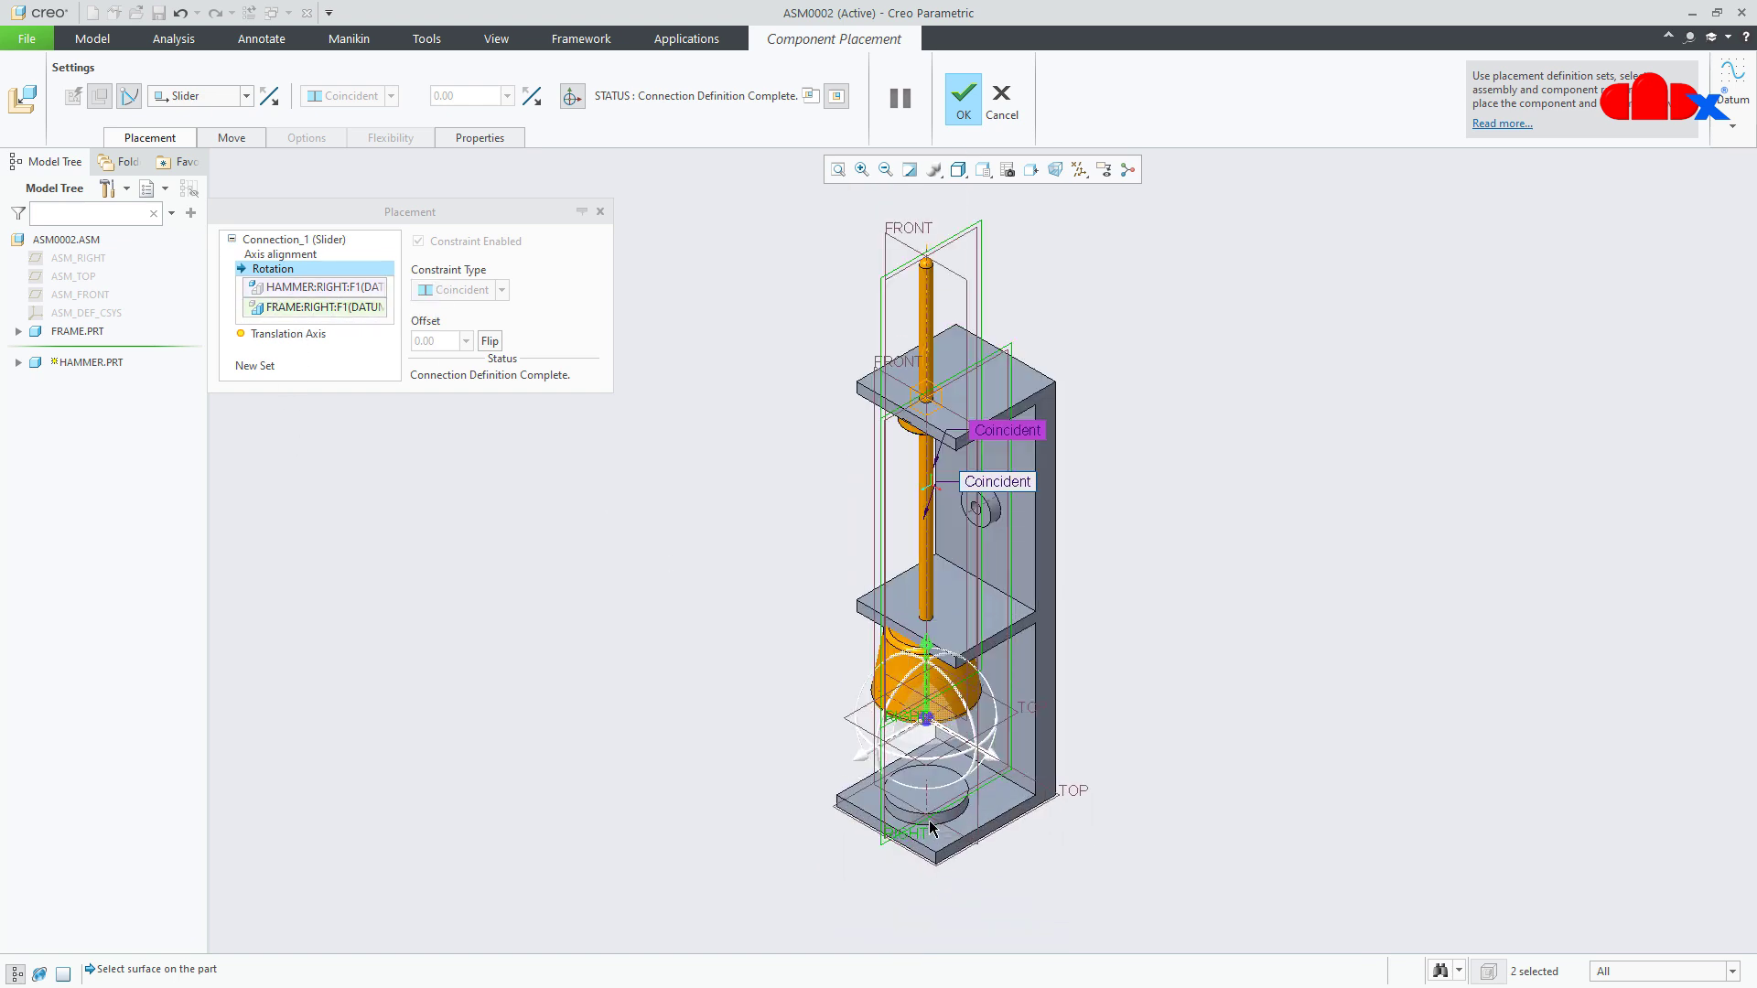
pyautogui.click(281, 335)
pyautogui.scroll(3, 857, 797)
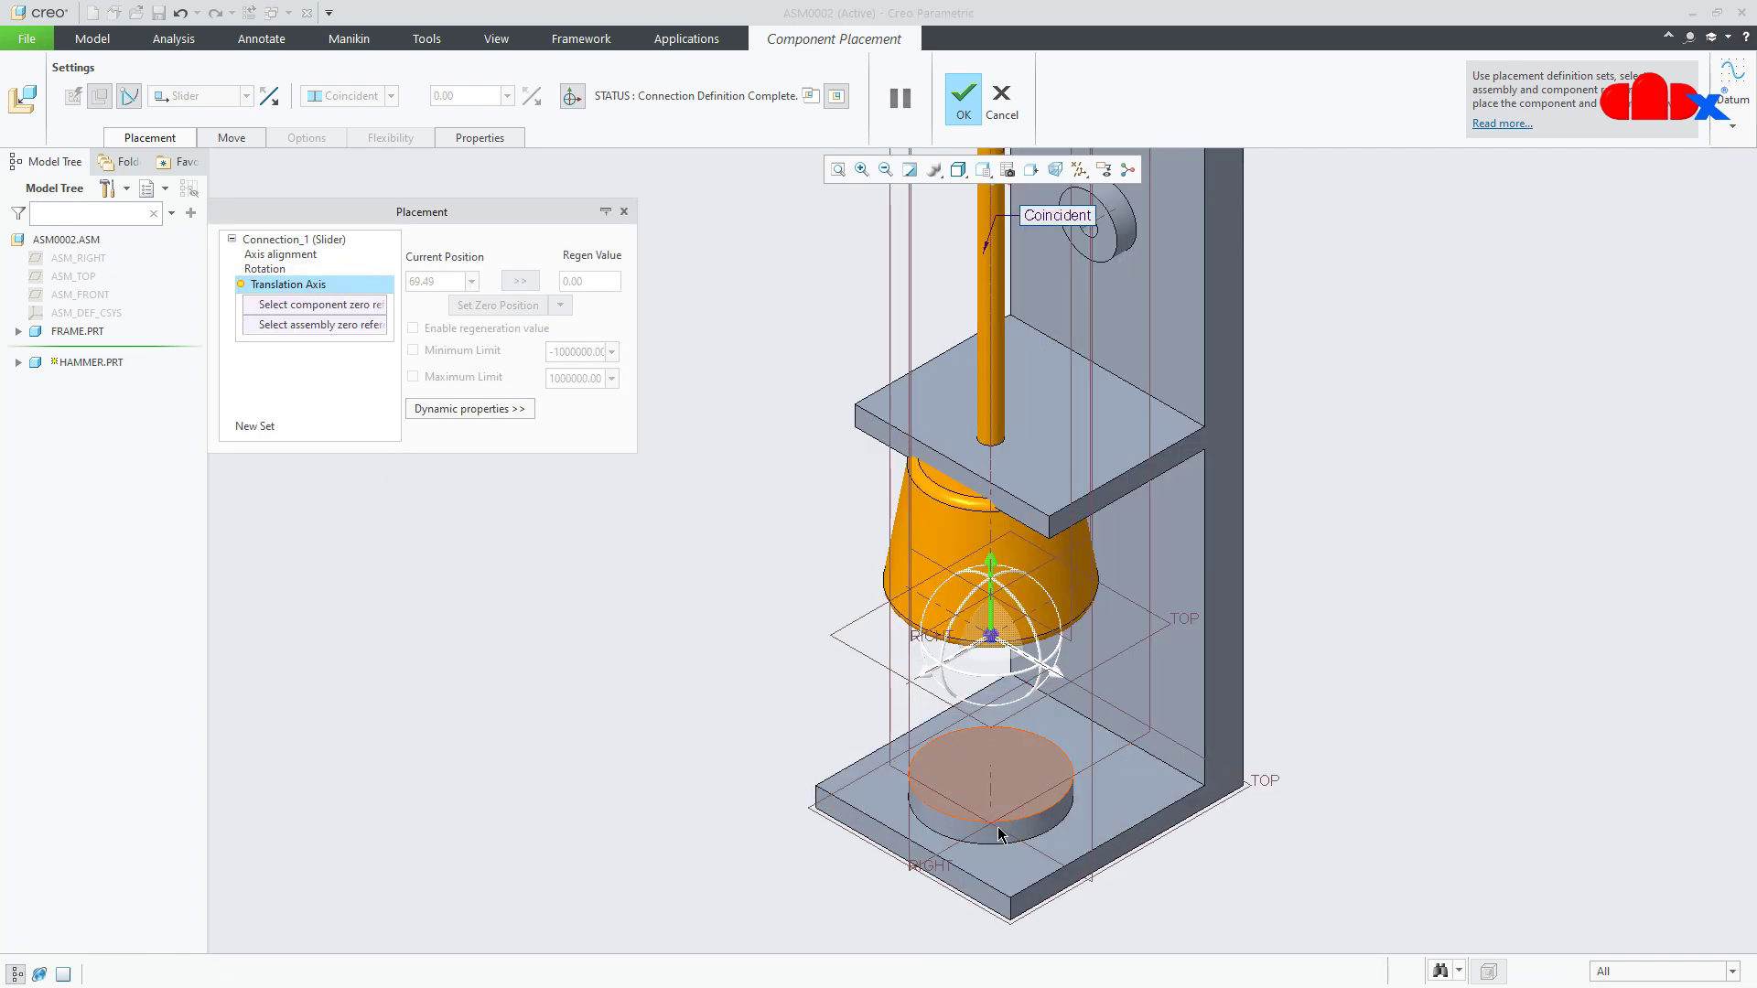
pyautogui.click(971, 781)
pyautogui.moveTo(971, 781); pyautogui.dragTo(1123, 496, button='middle')
pyautogui.click(1032, 583)
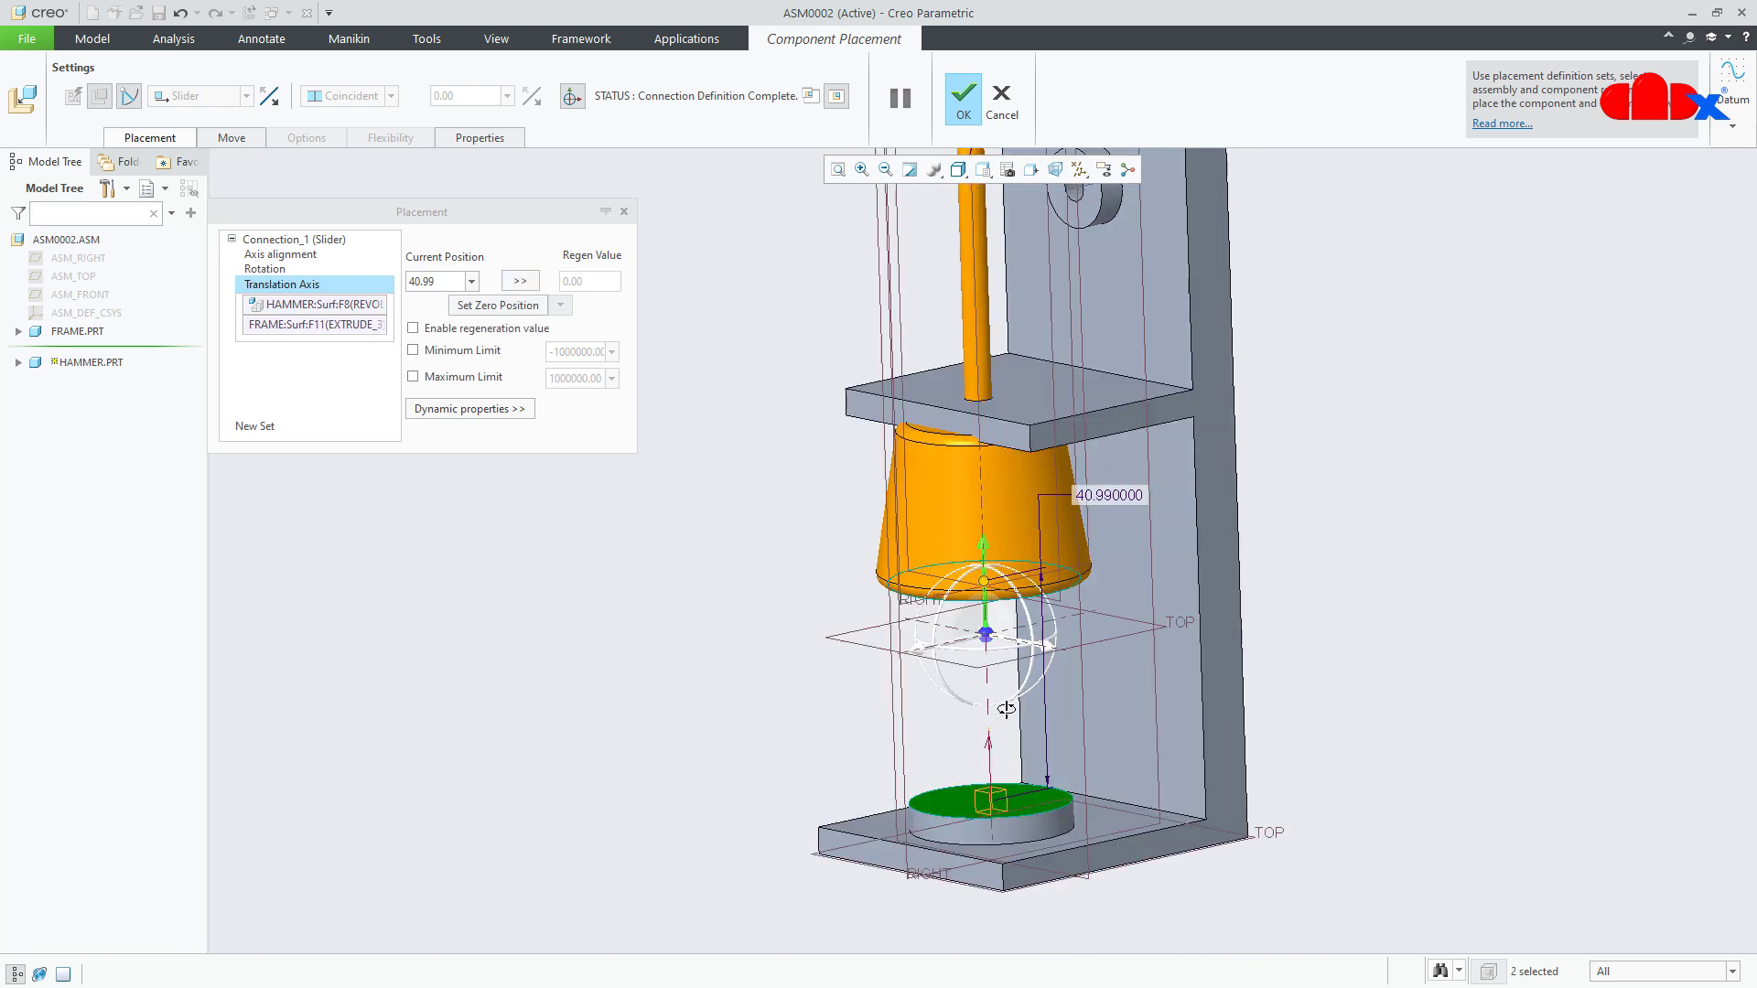
# - Set the hammer's translation position to 0 and accept its placement
pyautogui.doubleClick(1112, 495)
pyautogui.write('0')
pyautogui.press('Return')
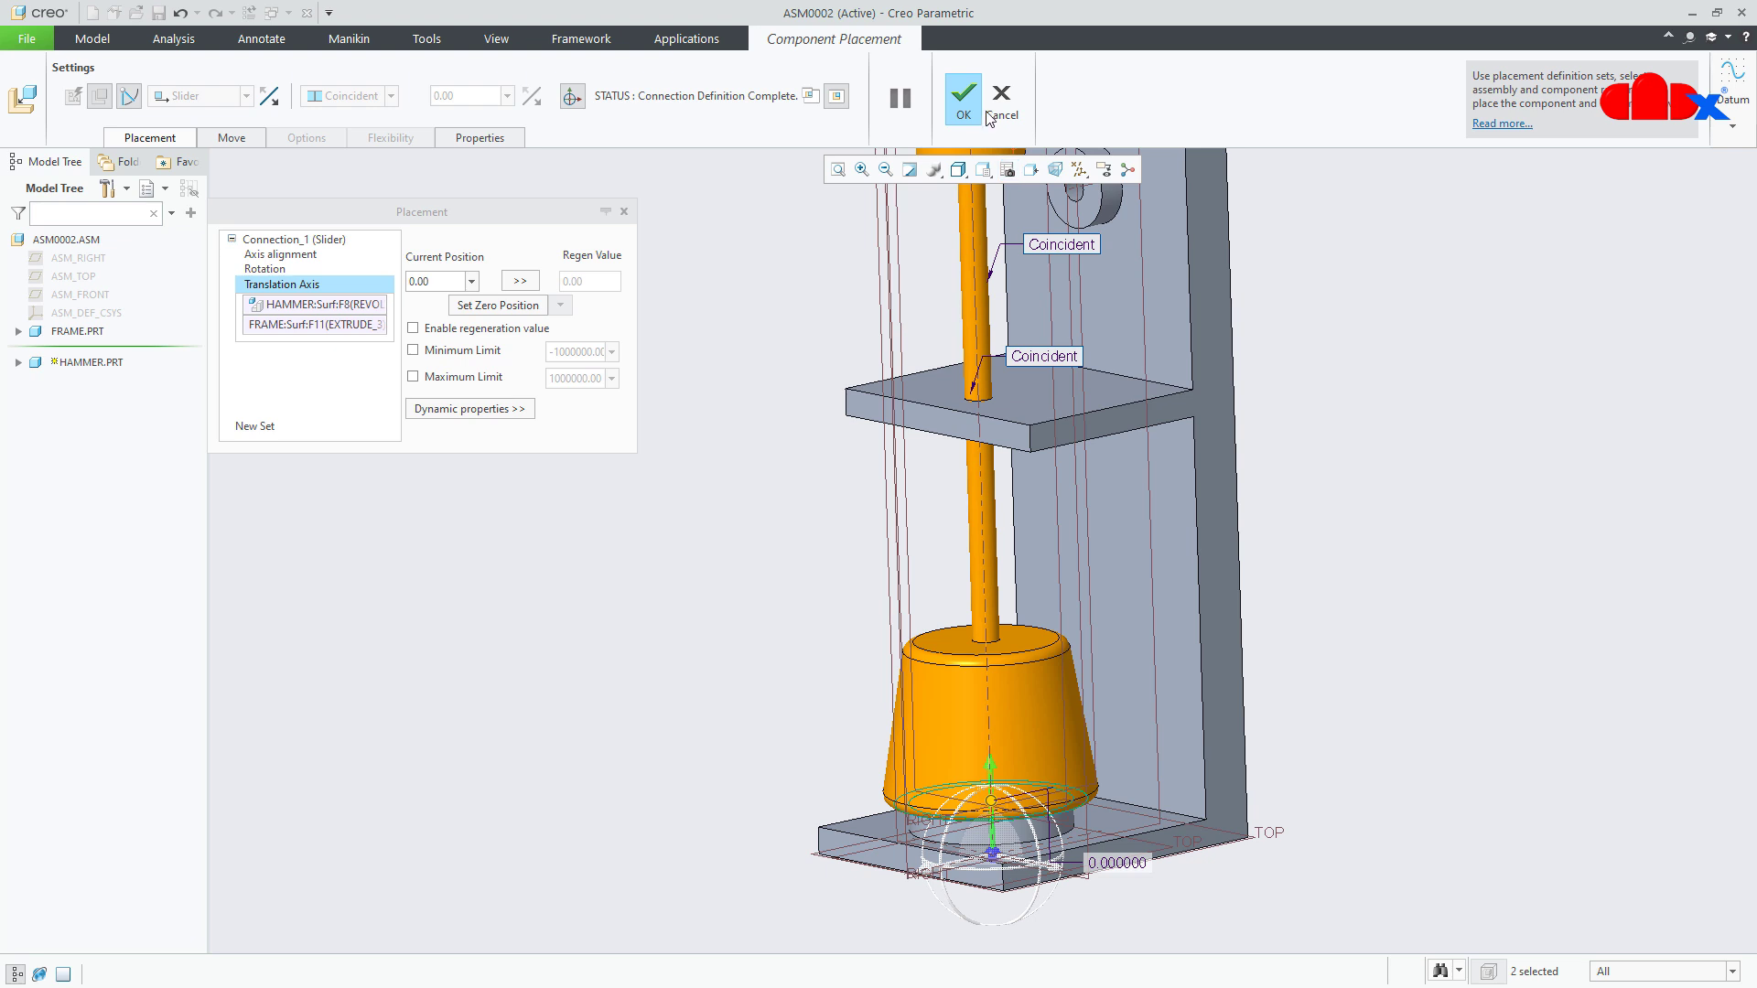
pyautogui.click(963, 103)
# - Turn off all datum display and return the assembly to its default orientation
pyautogui.click(1080, 171)
pyautogui.click(1081, 194)
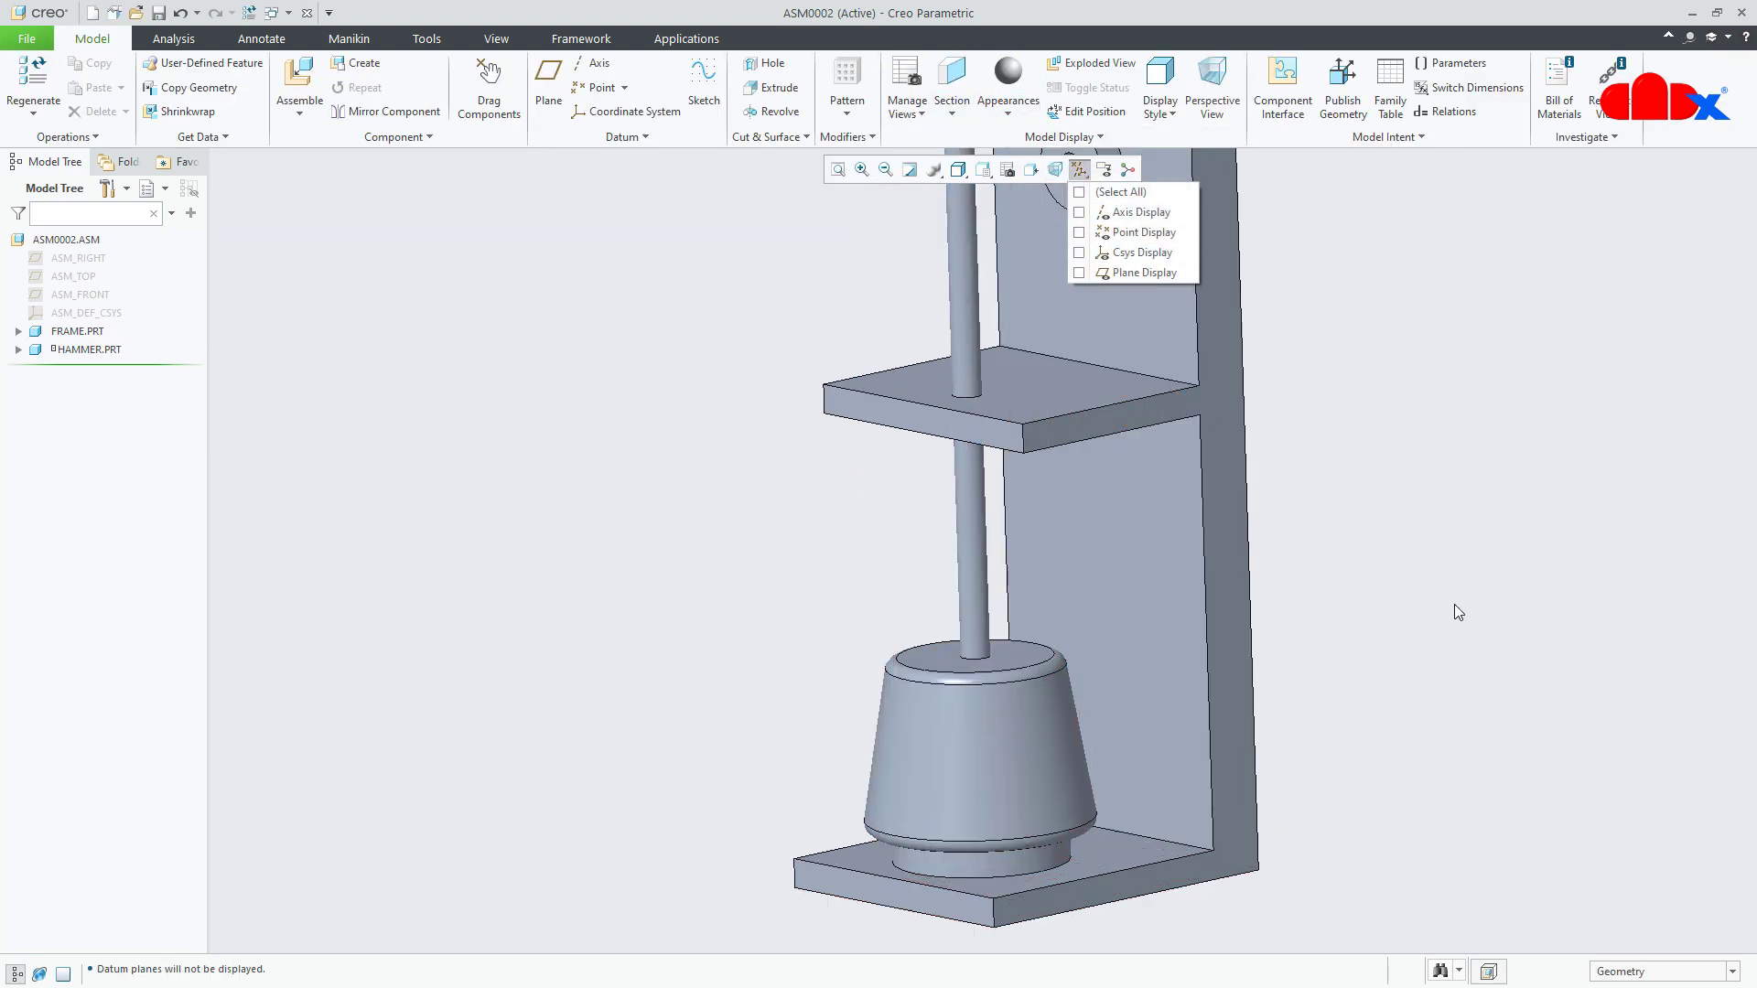
pyautogui.hotkey('ctrl', 'd')
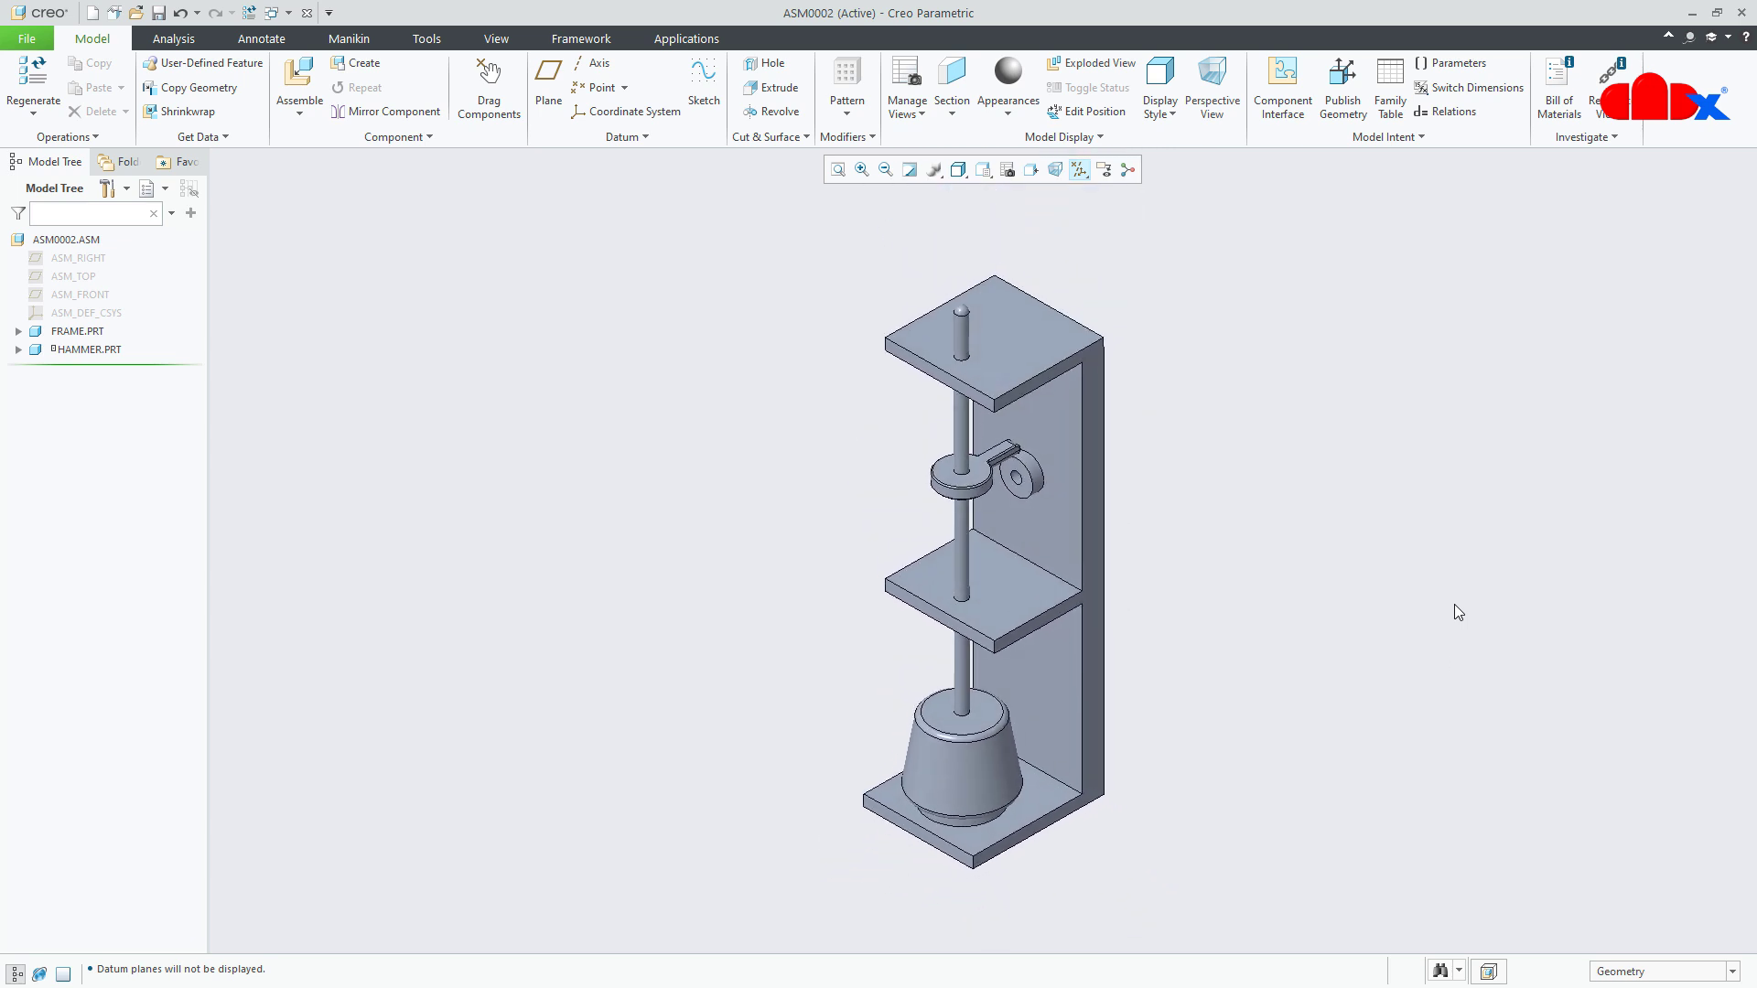
# - Test the hammer's sliding motion along the frame and cancel the move to restore its position
pyautogui.click(489, 91)
pyautogui.click(968, 767)
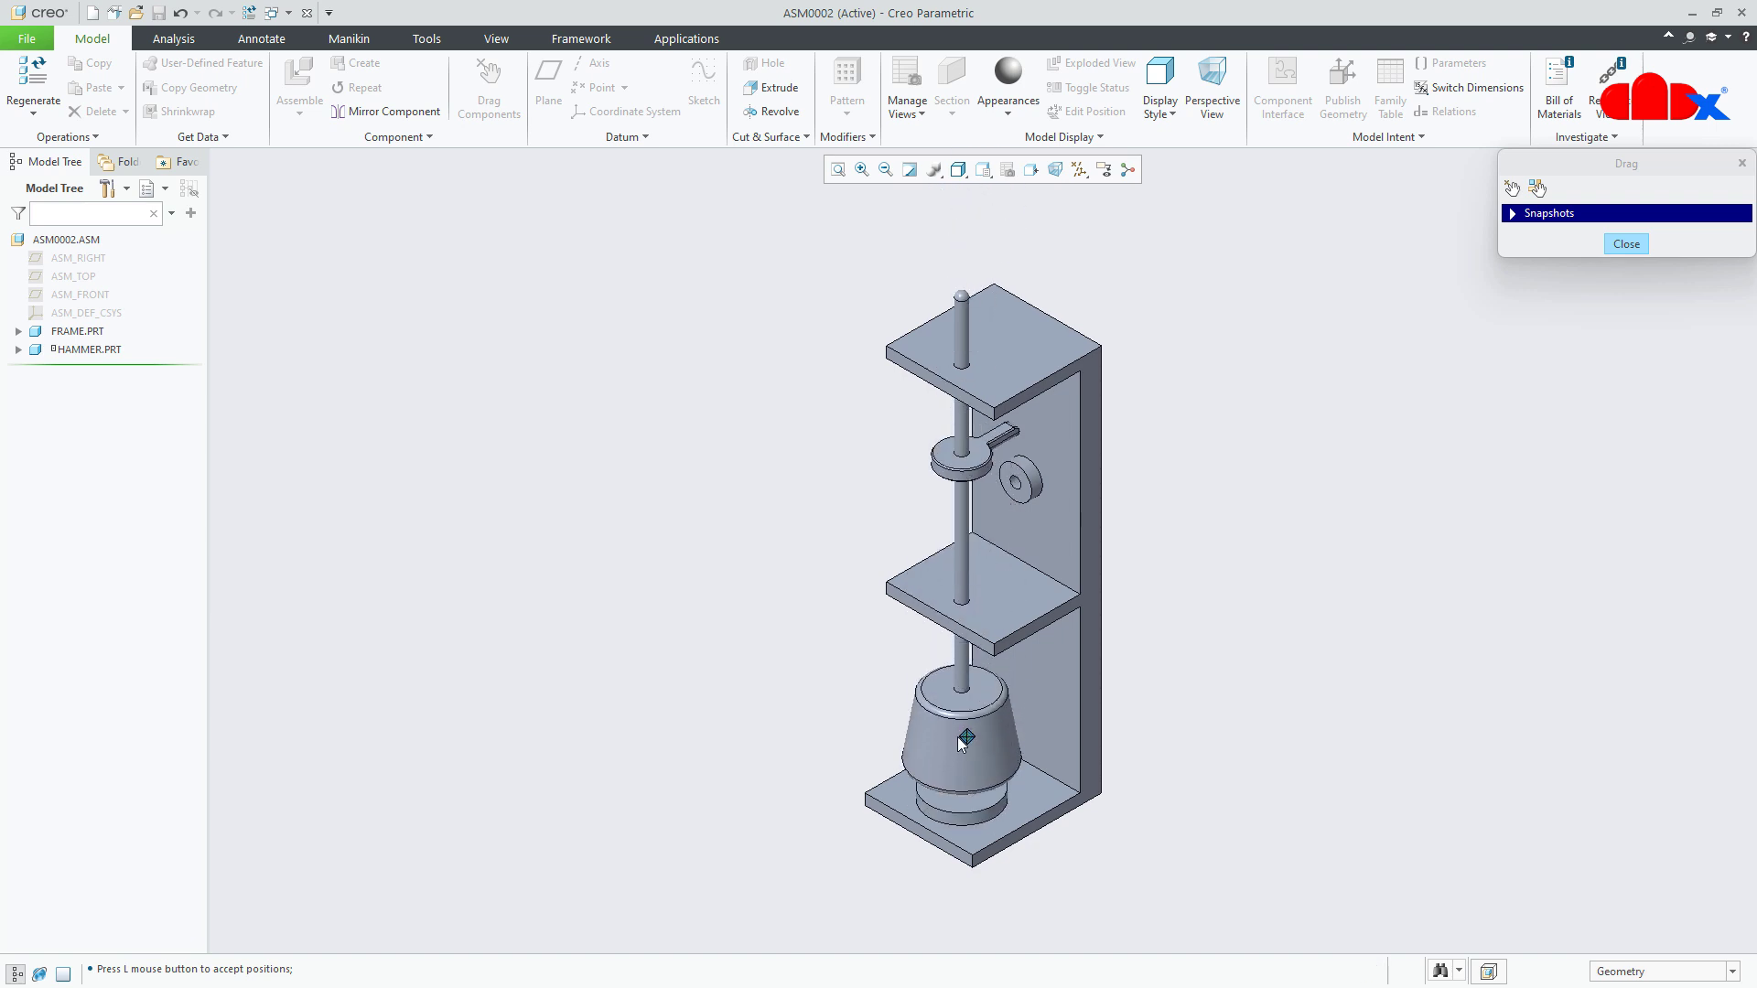
pyautogui.middleClick(952, 672)
pyautogui.middleClick(1321, 699)
pyautogui.middleClick(1321, 701)
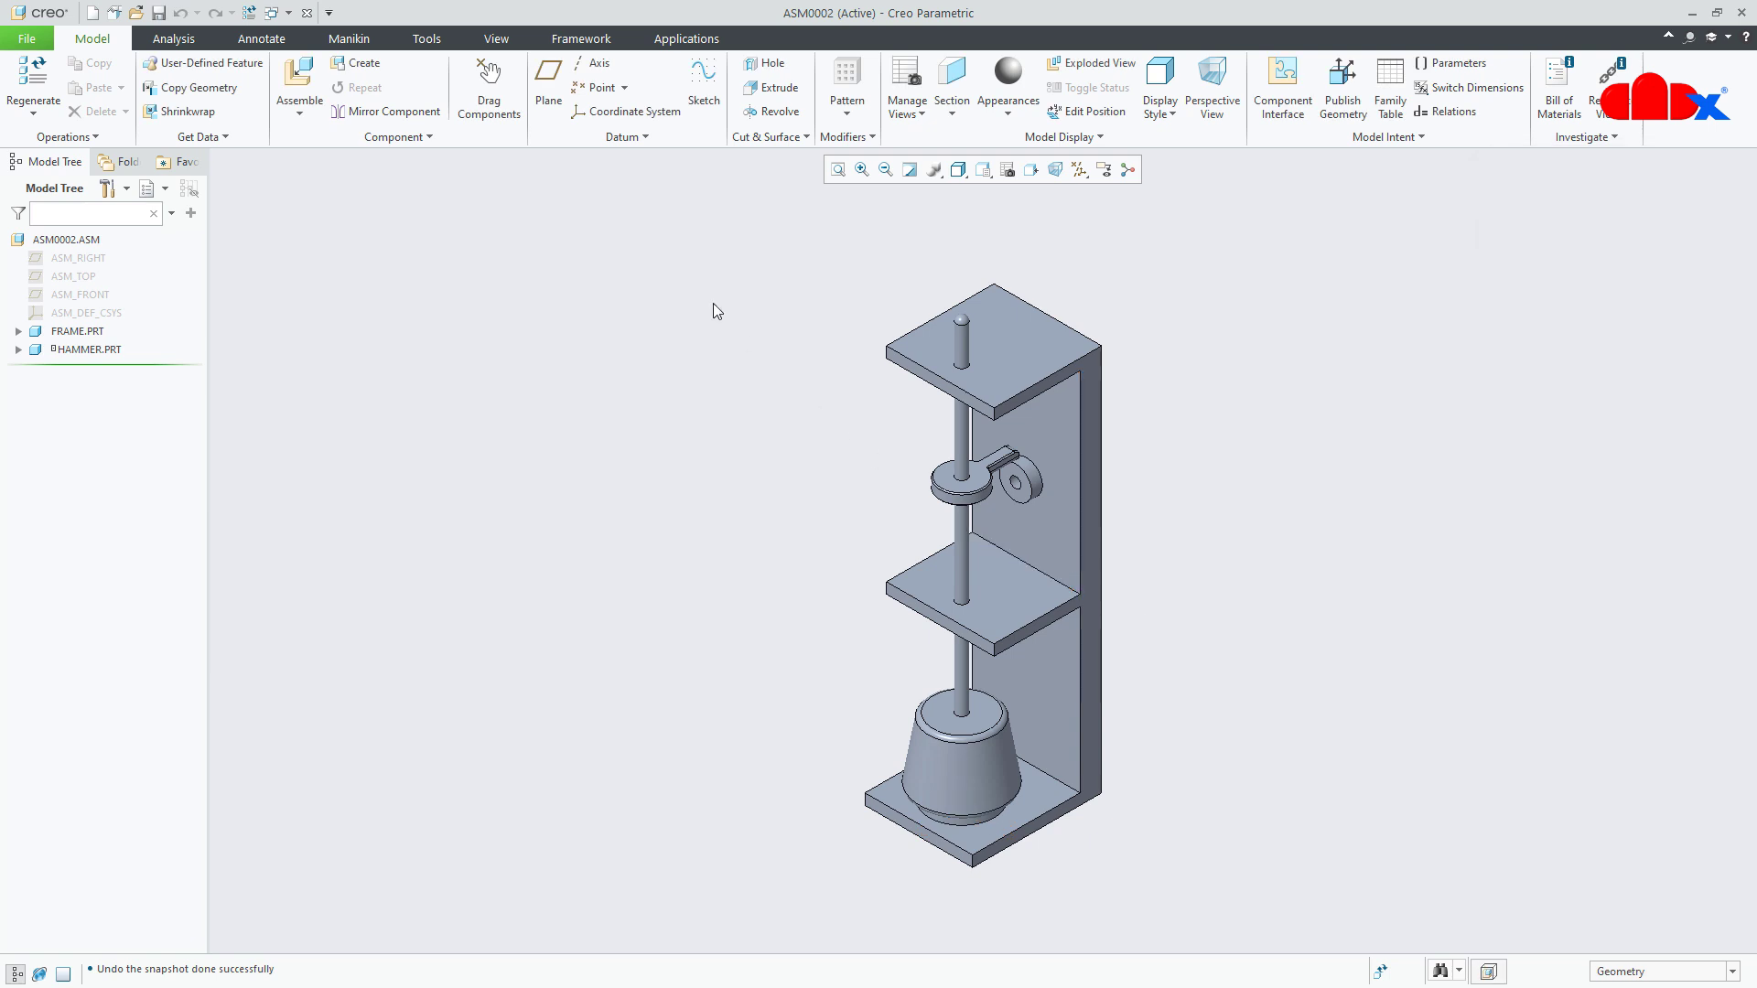
# - Take a snapshot of the assembly with the hammer resting on the base pad
pyautogui.click(489, 91)
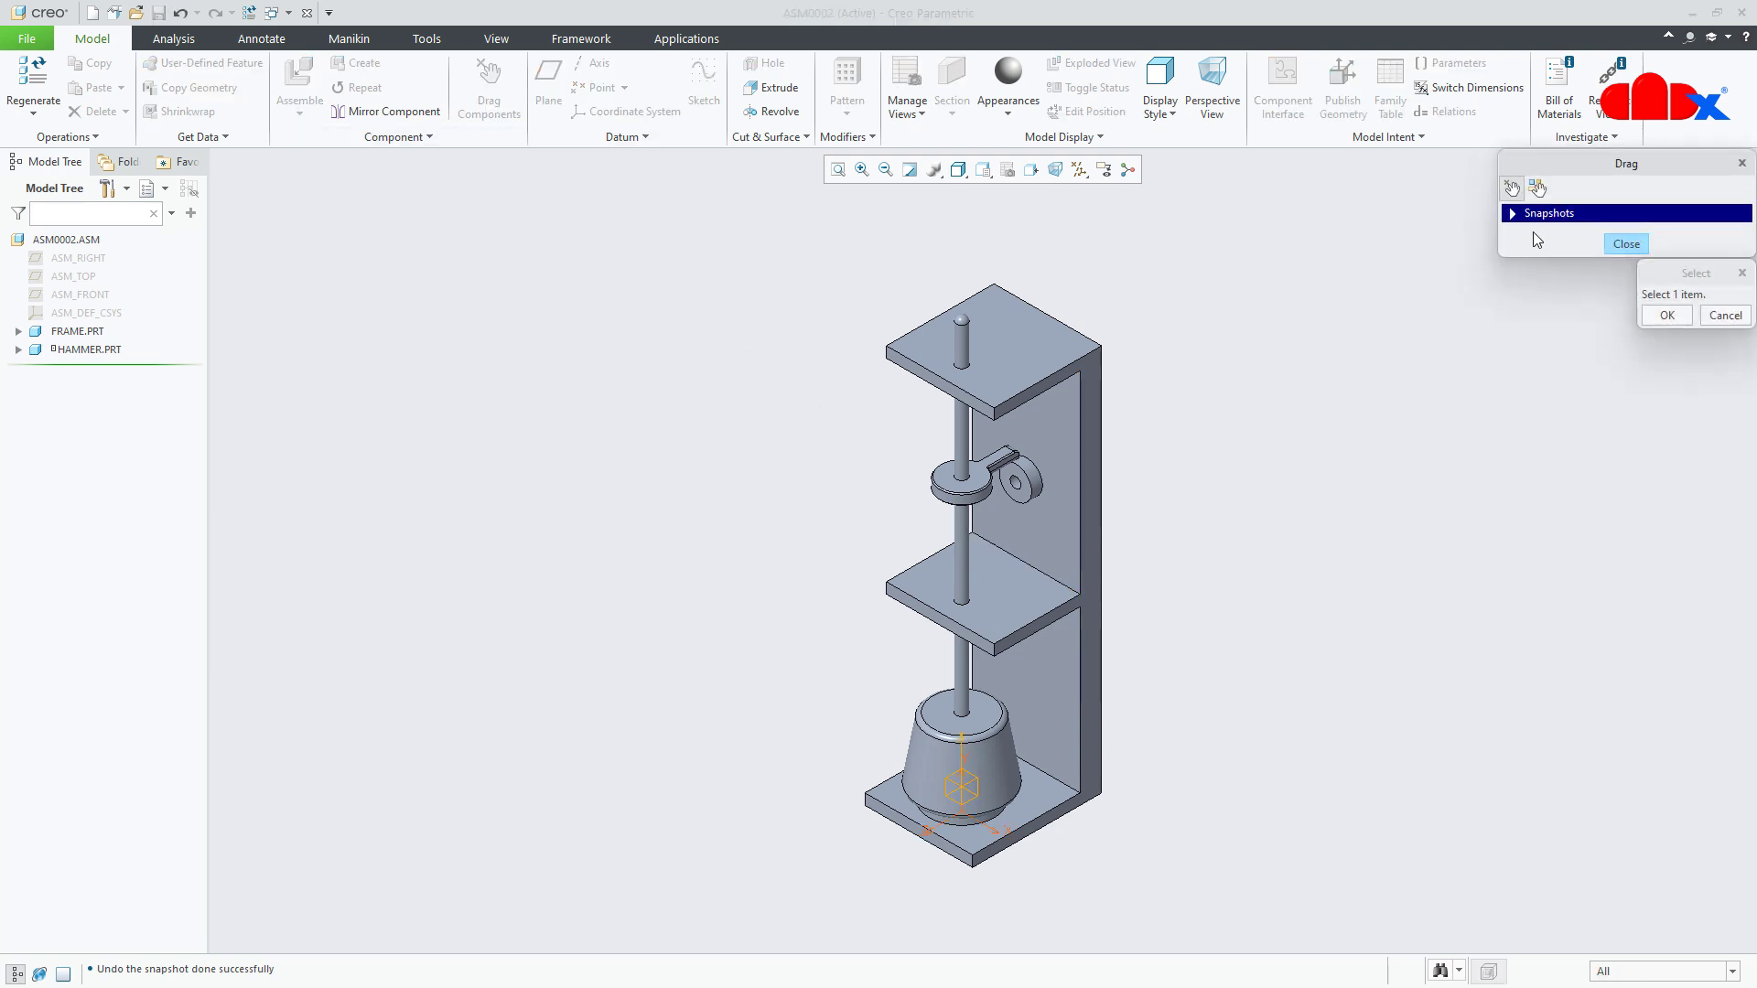
pyautogui.click(1512, 213)
pyautogui.click(1523, 263)
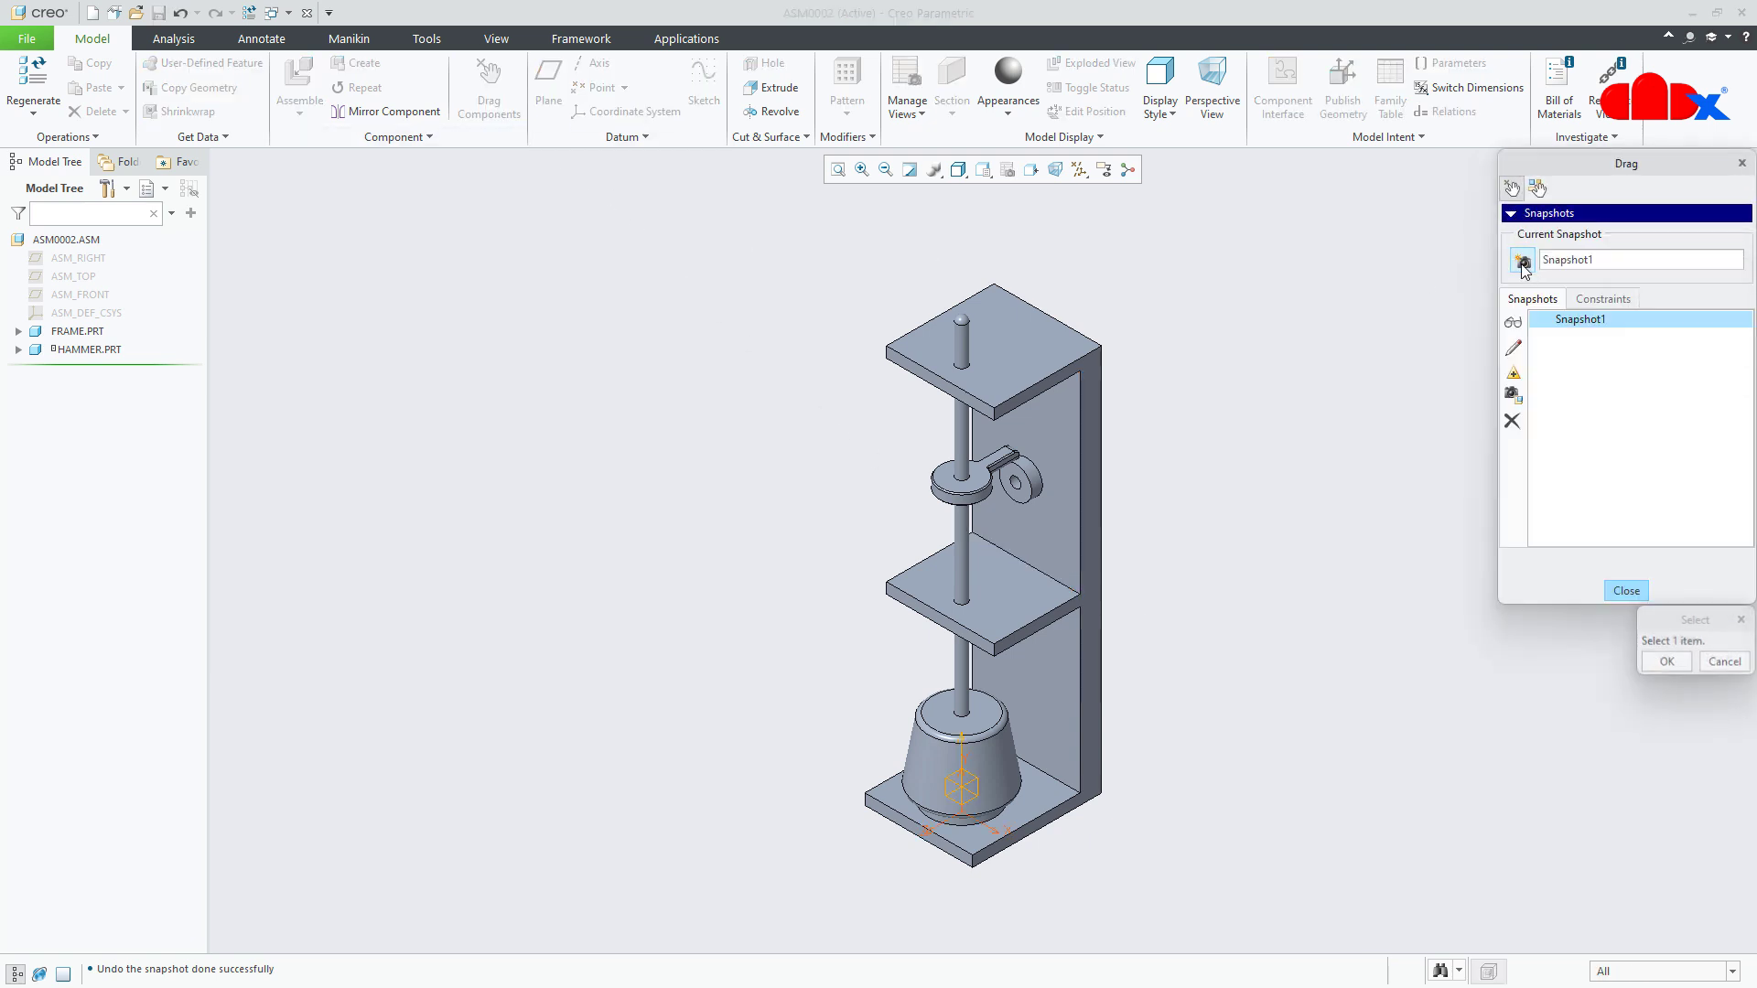
pyautogui.click(1624, 593)
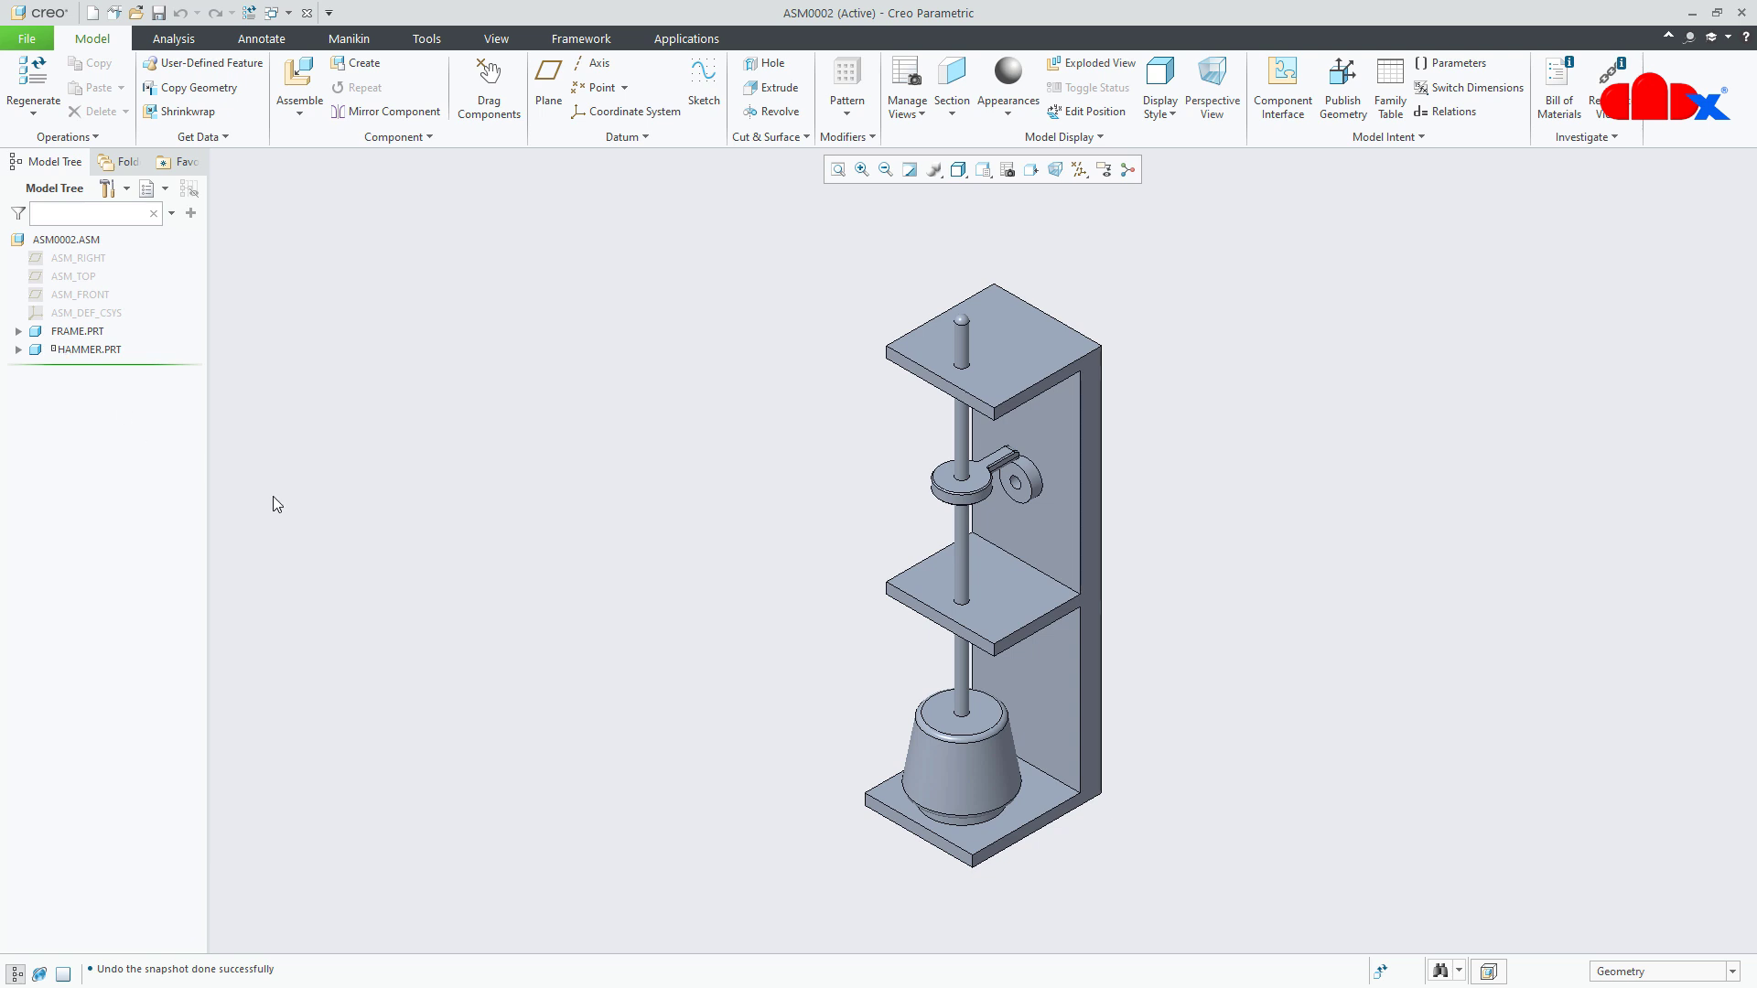
# - Bring cam.prt into the assembly and move it clear of the frame
pyautogui.click(300, 84)
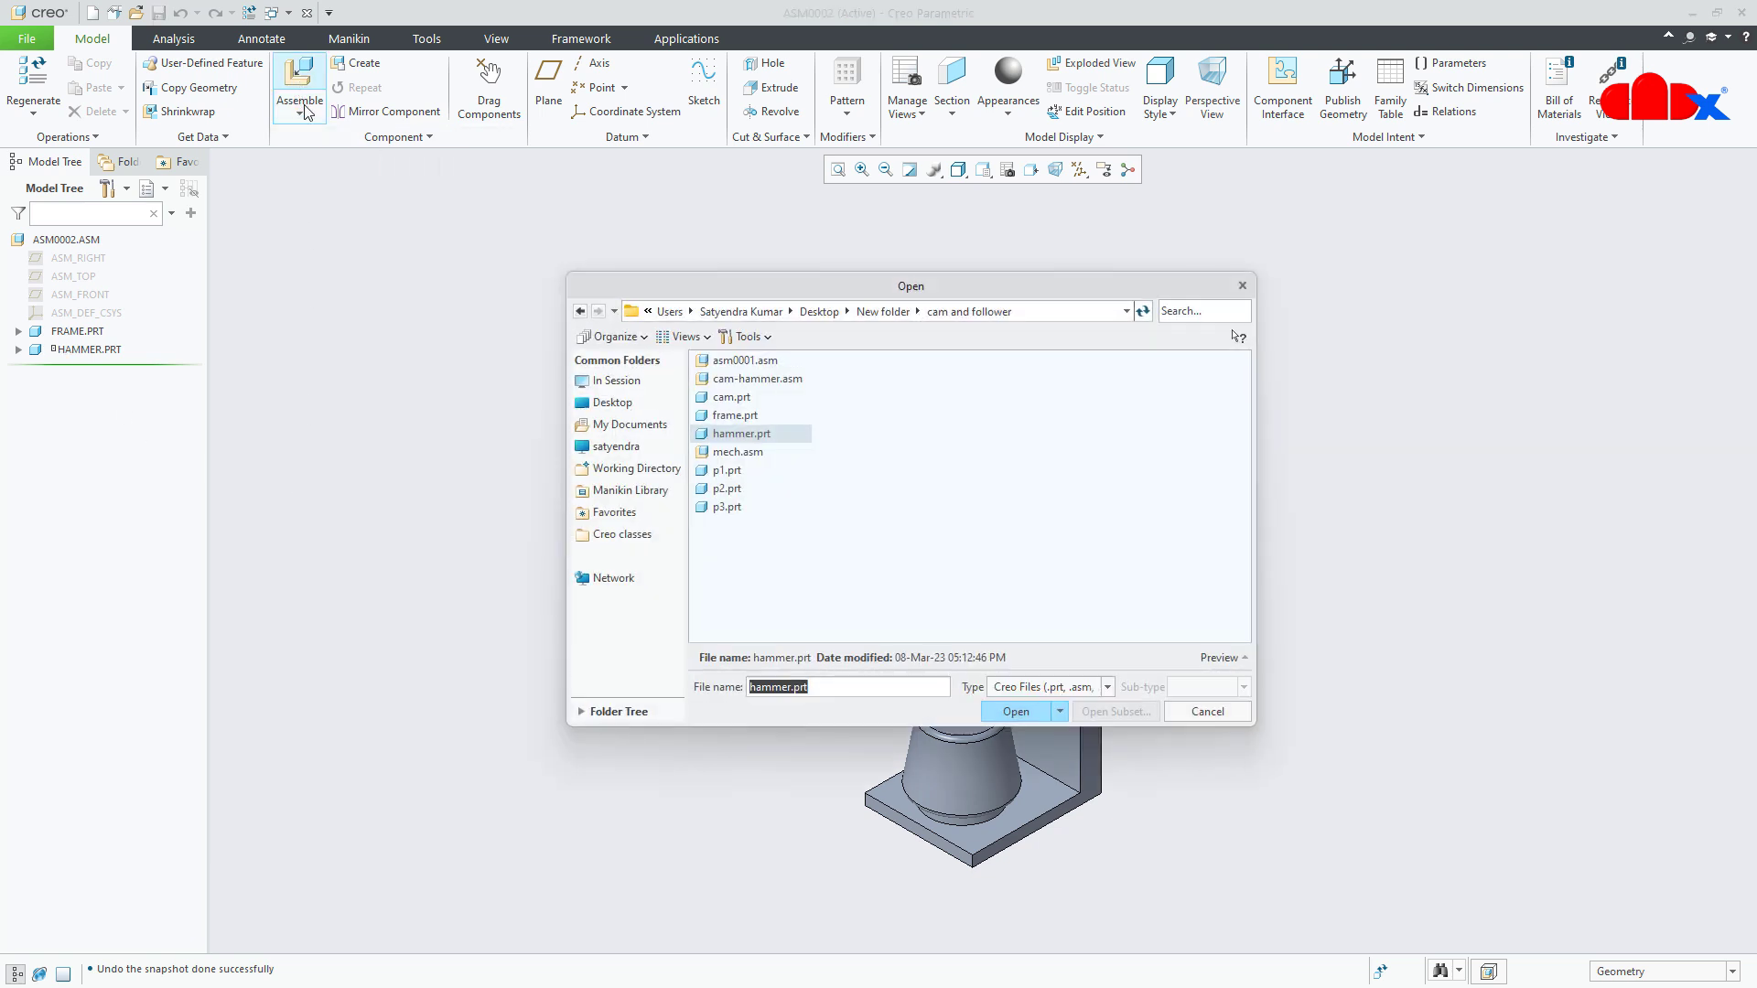
pyautogui.doubleClick(739, 399)
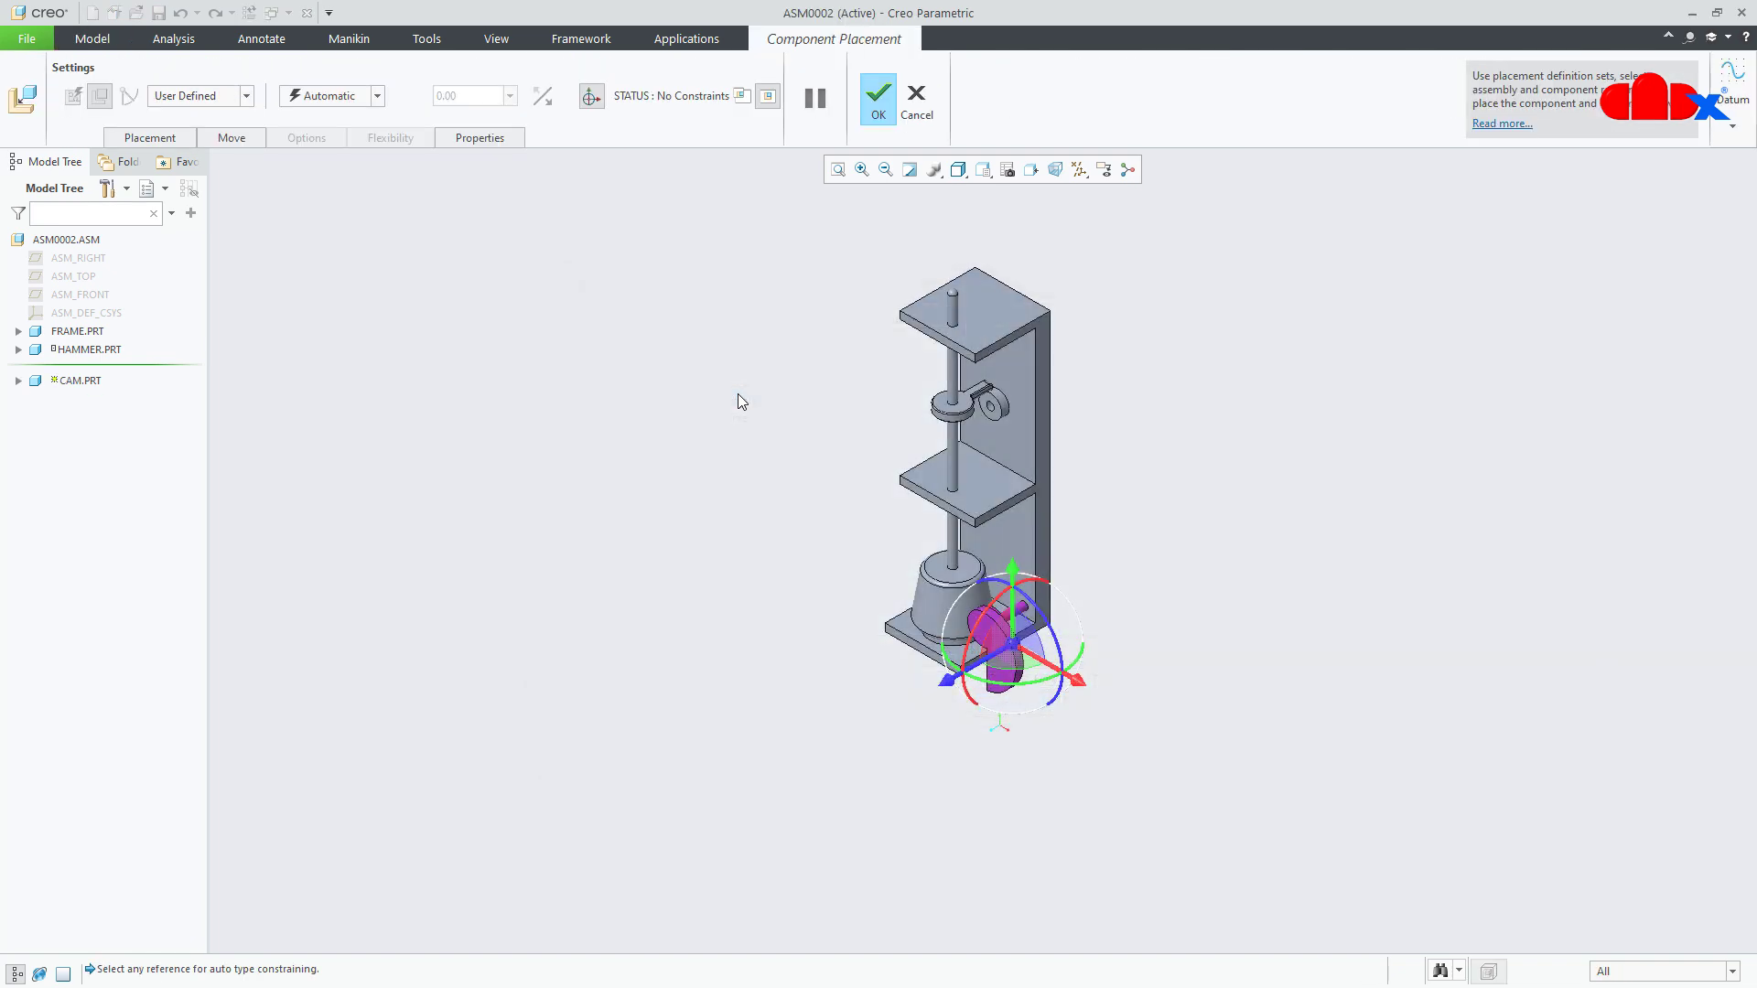
pyautogui.scroll(-3, 968, 601)
pyautogui.moveTo(965, 737); pyautogui.dragTo(1181, 601)
pyautogui.keyDown('shift'); pyautogui.moveTo(1098, 657); pyautogui.dragTo(884, 780, button='middle'); pyautogui.keyUp('shift')
pyautogui.scroll(-2, 998, 601)
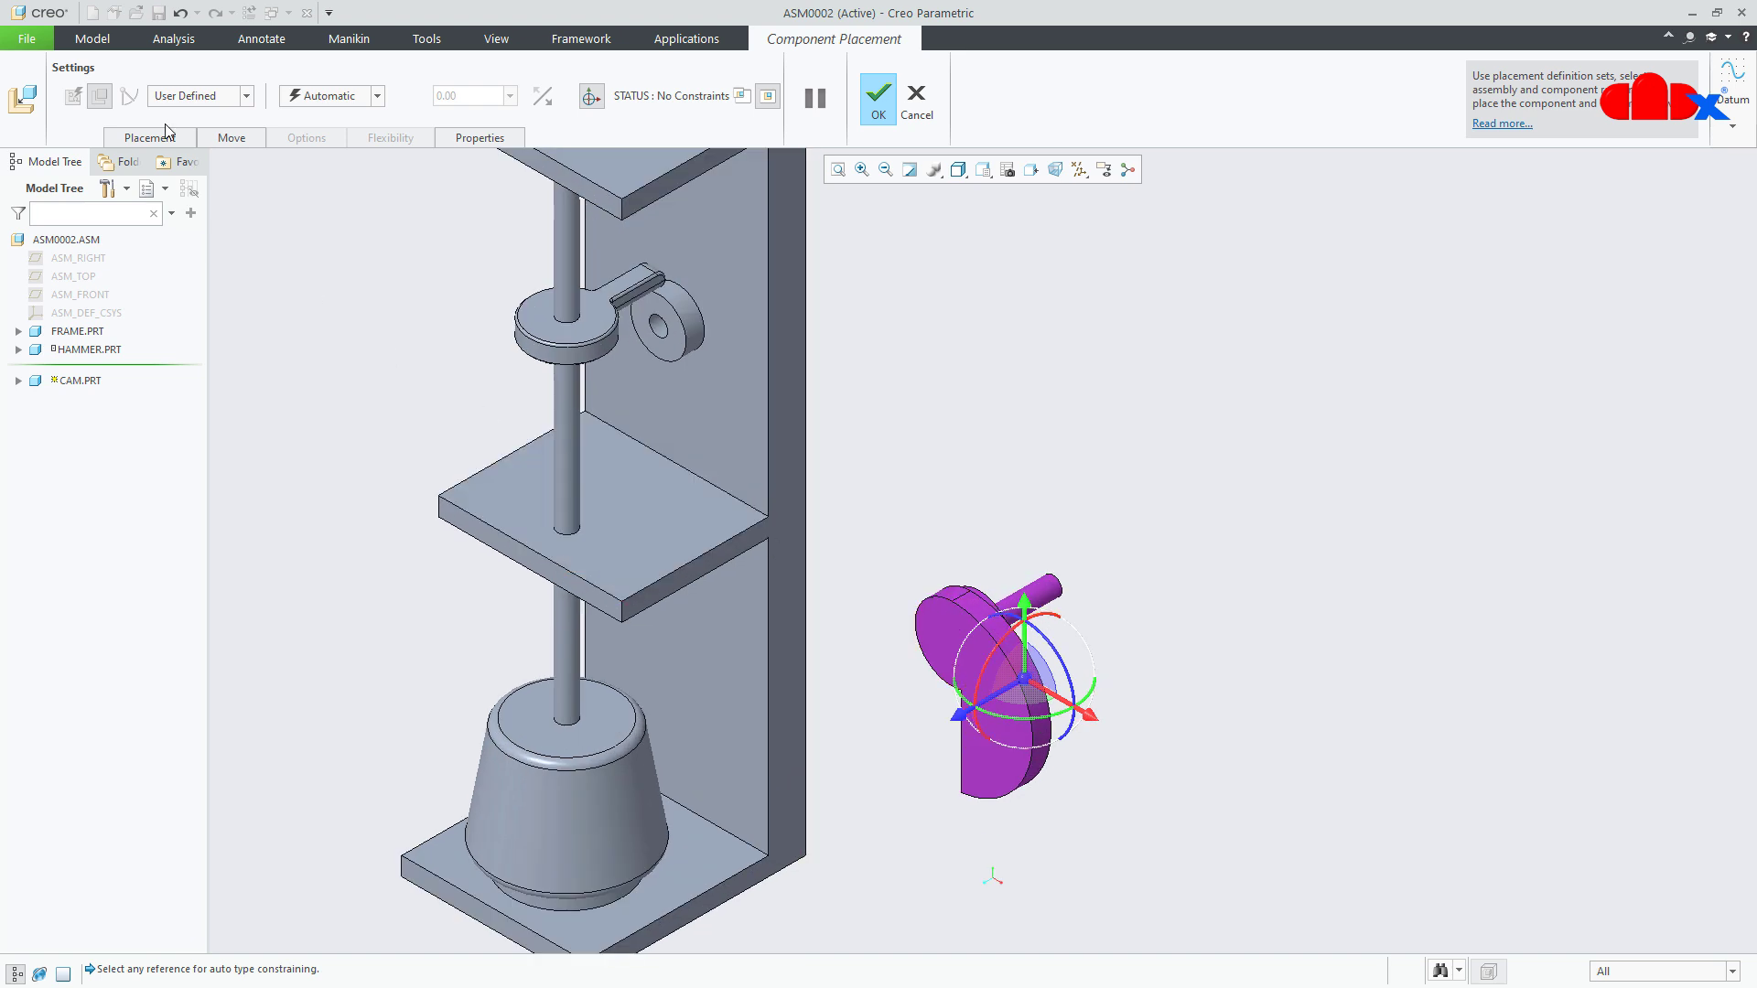
# - Choose a Pin connection for the cam and align its shaft with the hole in the frame's round boss
pyautogui.click(181, 99)
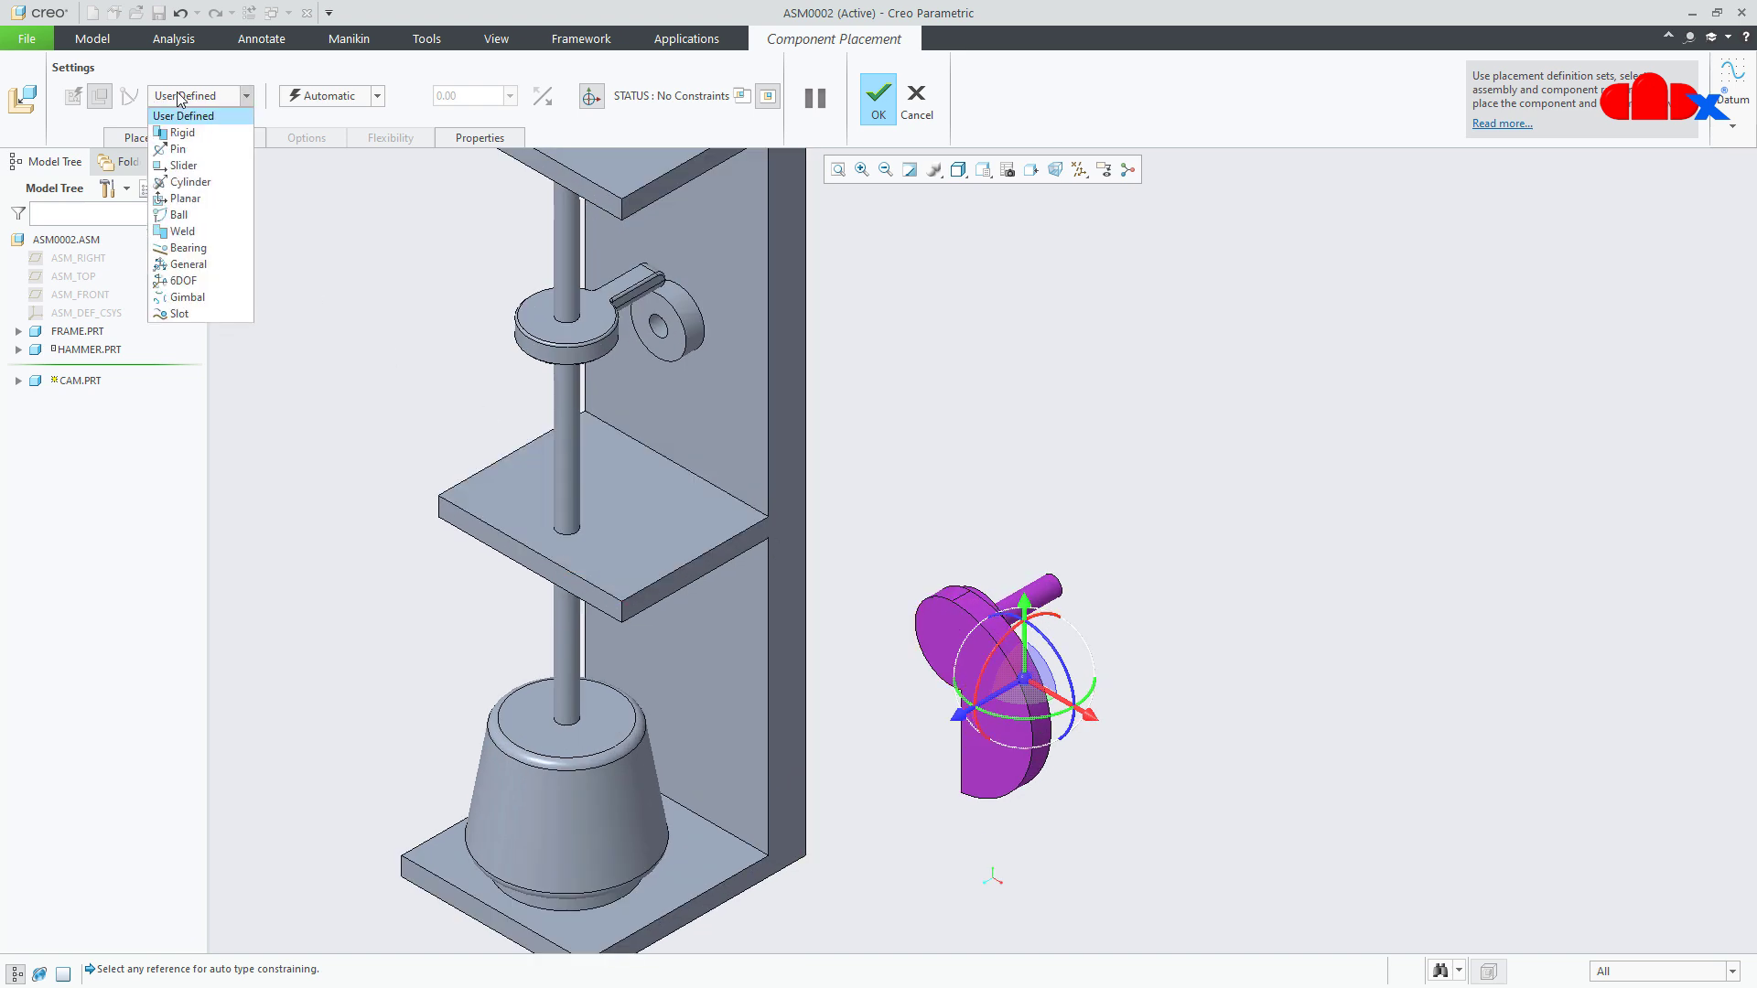
pyautogui.click(172, 141)
pyautogui.click(176, 137)
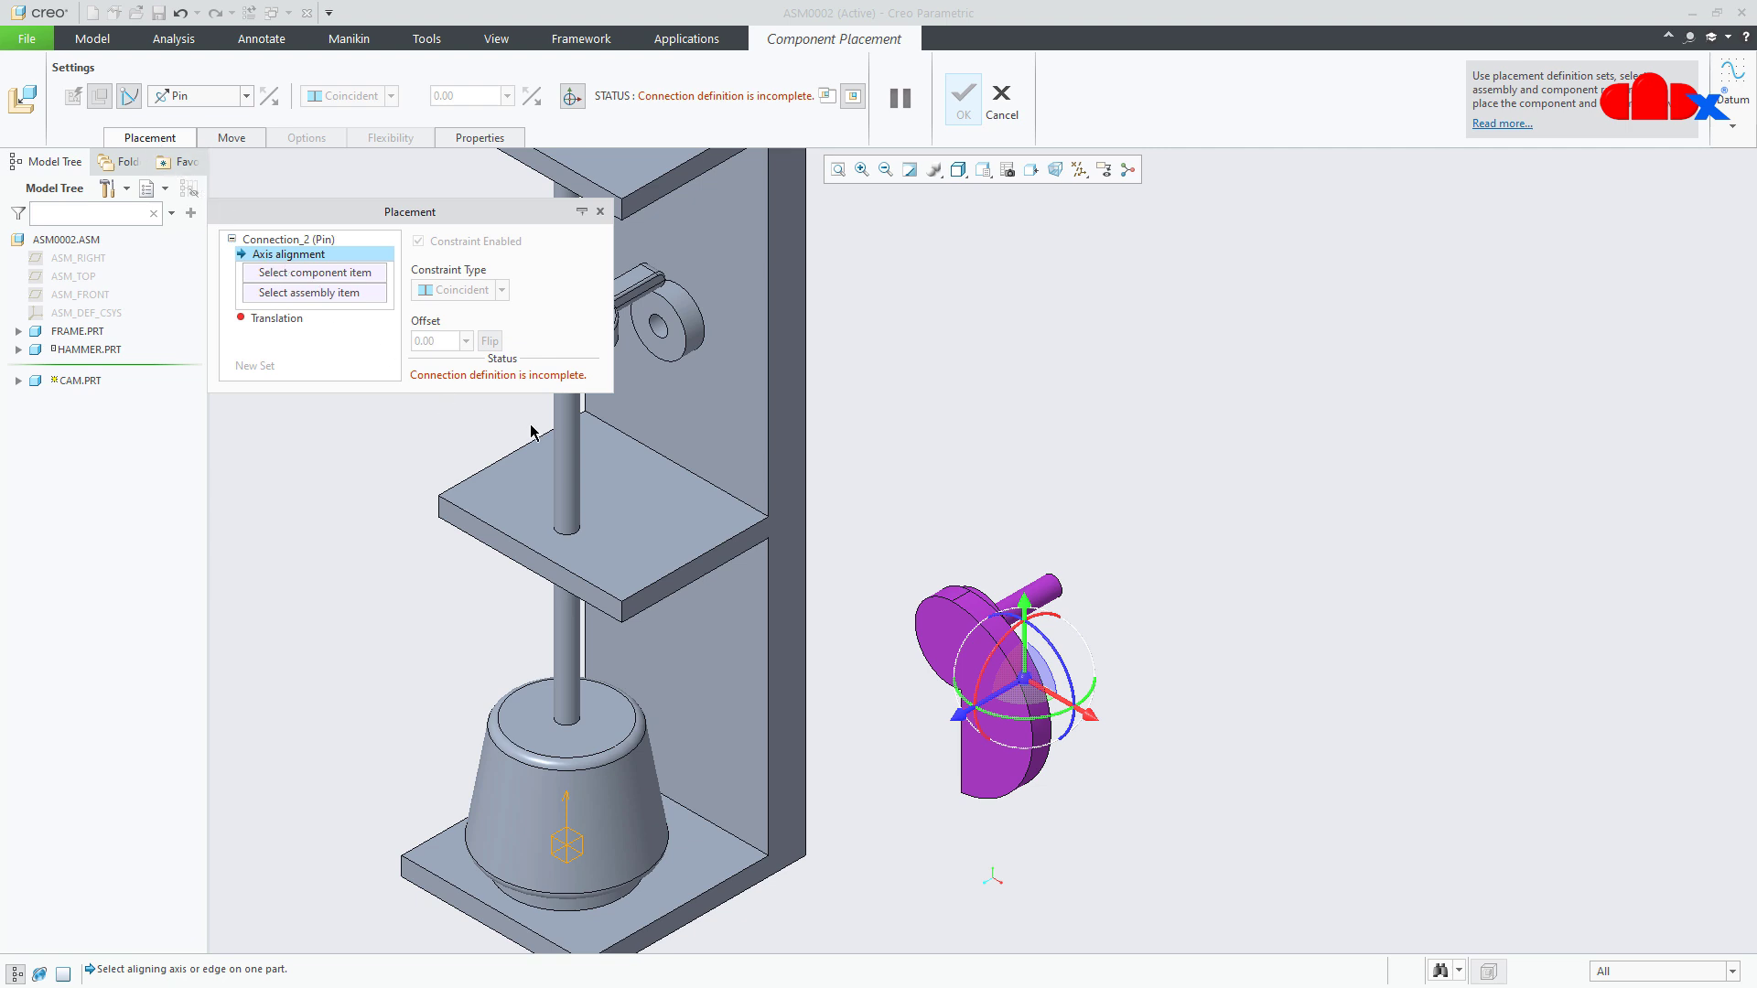
pyautogui.click(658, 330)
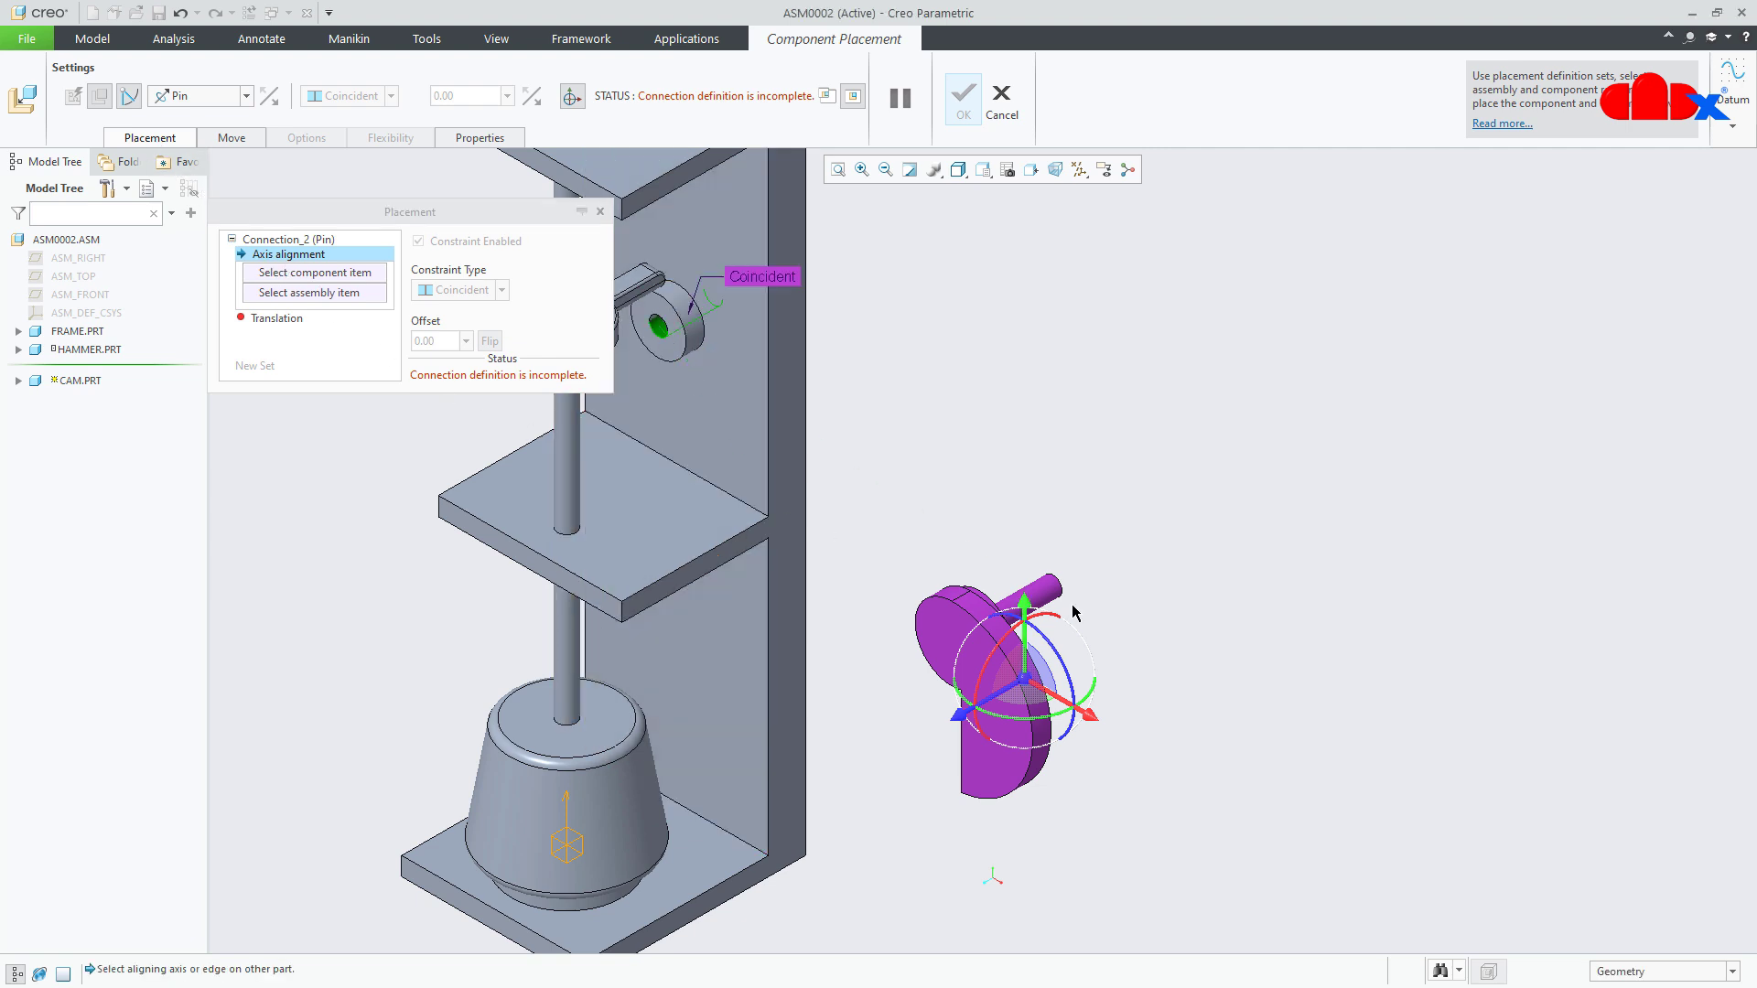
pyautogui.click(1050, 594)
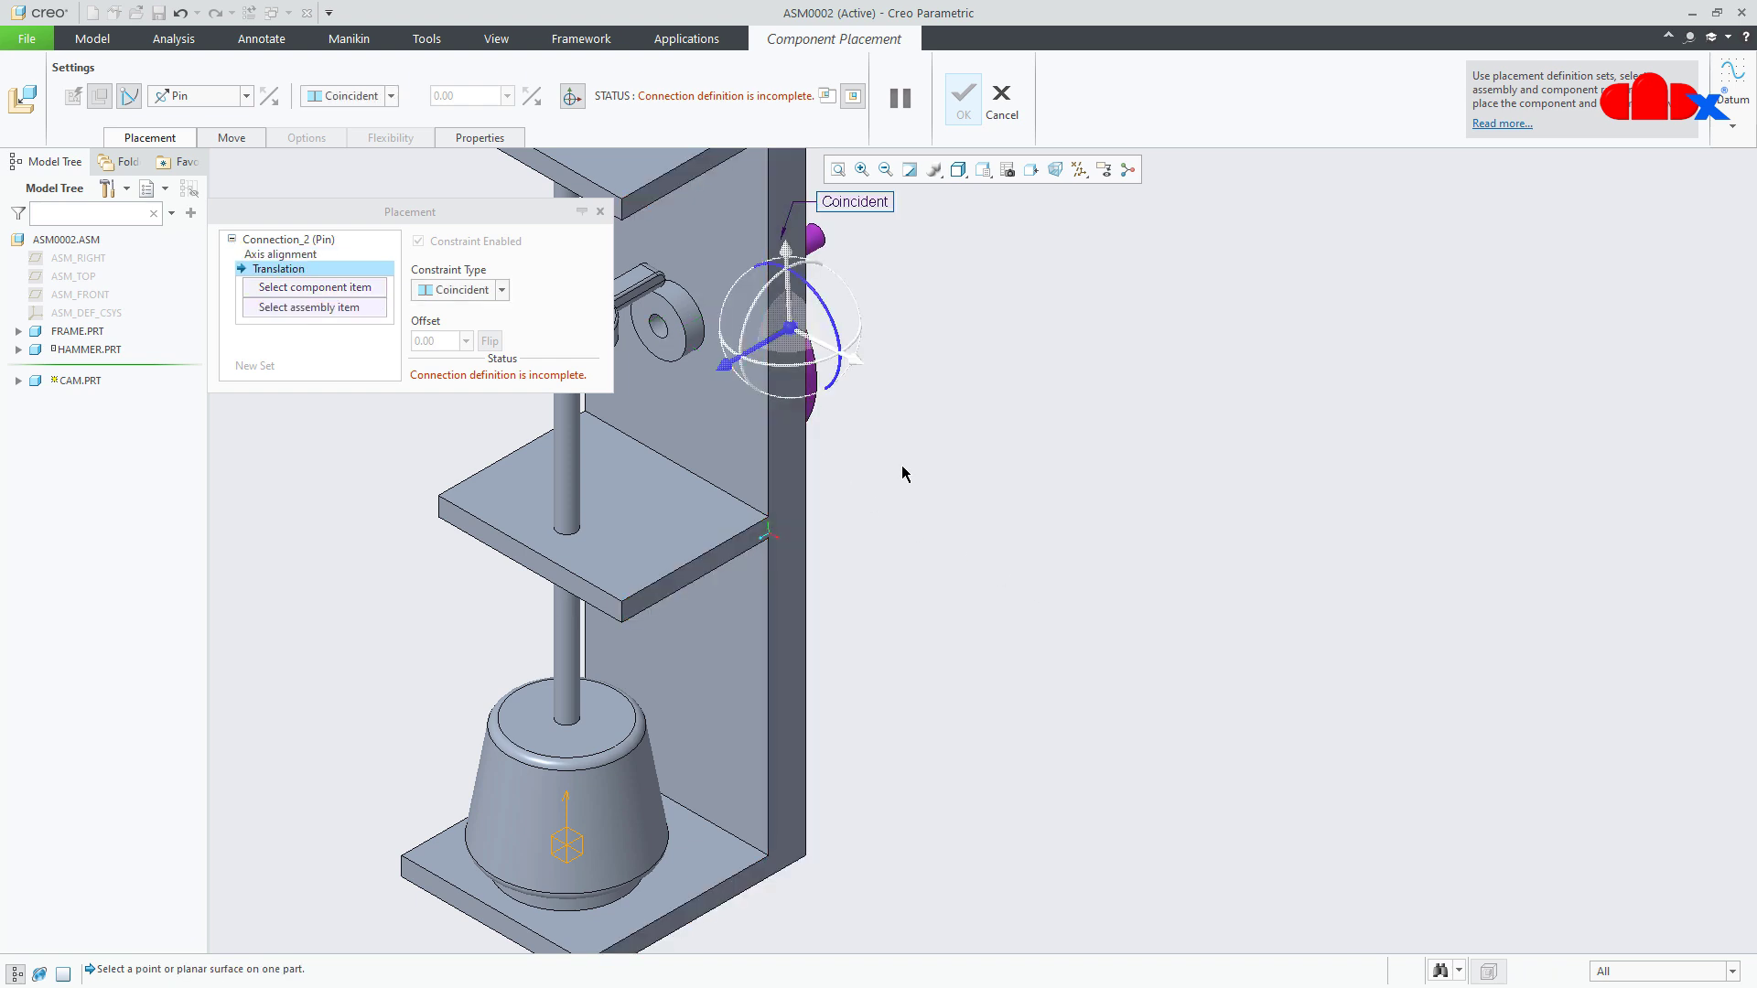
# - Complete the cam's Pin connection by making its rear shoulder face coincident with the frame boss's face for the translation reference
pyautogui.keyDown('shift'); pyautogui.moveTo(909, 455); pyautogui.dragTo(1245, 514, button='middle'); pyautogui.keyUp('shift')
pyautogui.moveTo(958, 479); pyautogui.dragTo(917, 501)
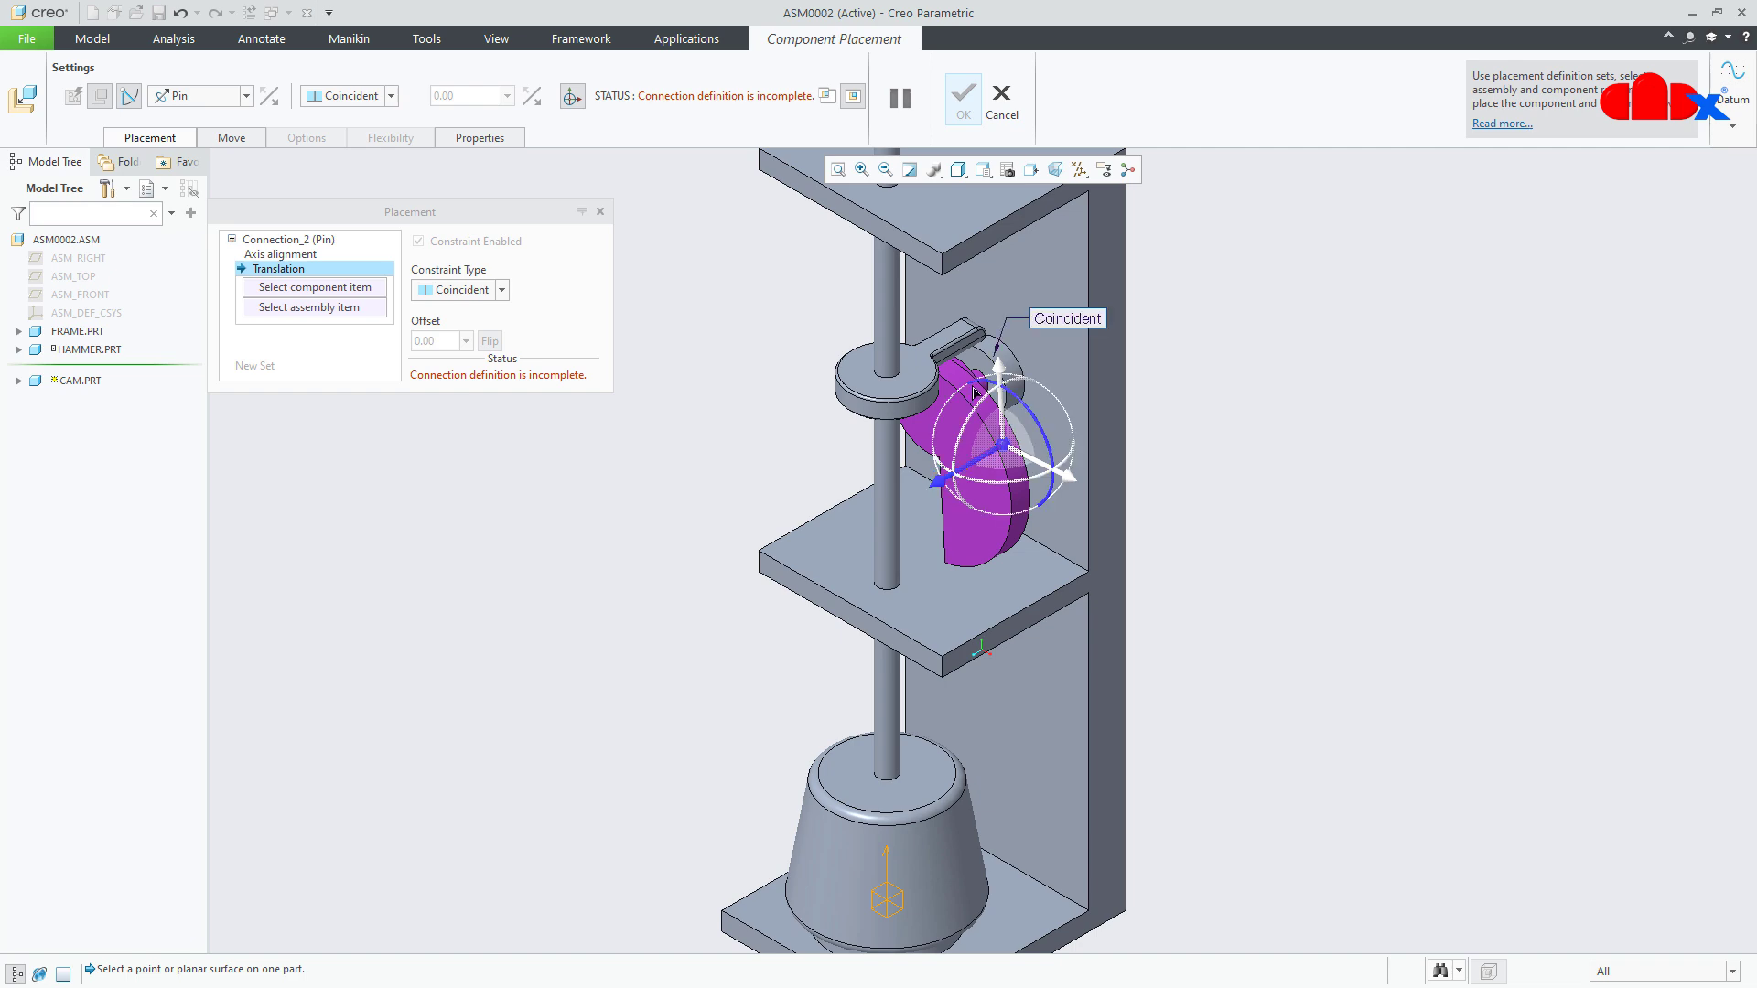
pyautogui.scroll(-4, 998, 364)
pyautogui.moveTo(1003, 382); pyautogui.dragTo(920, 403, button='middle')
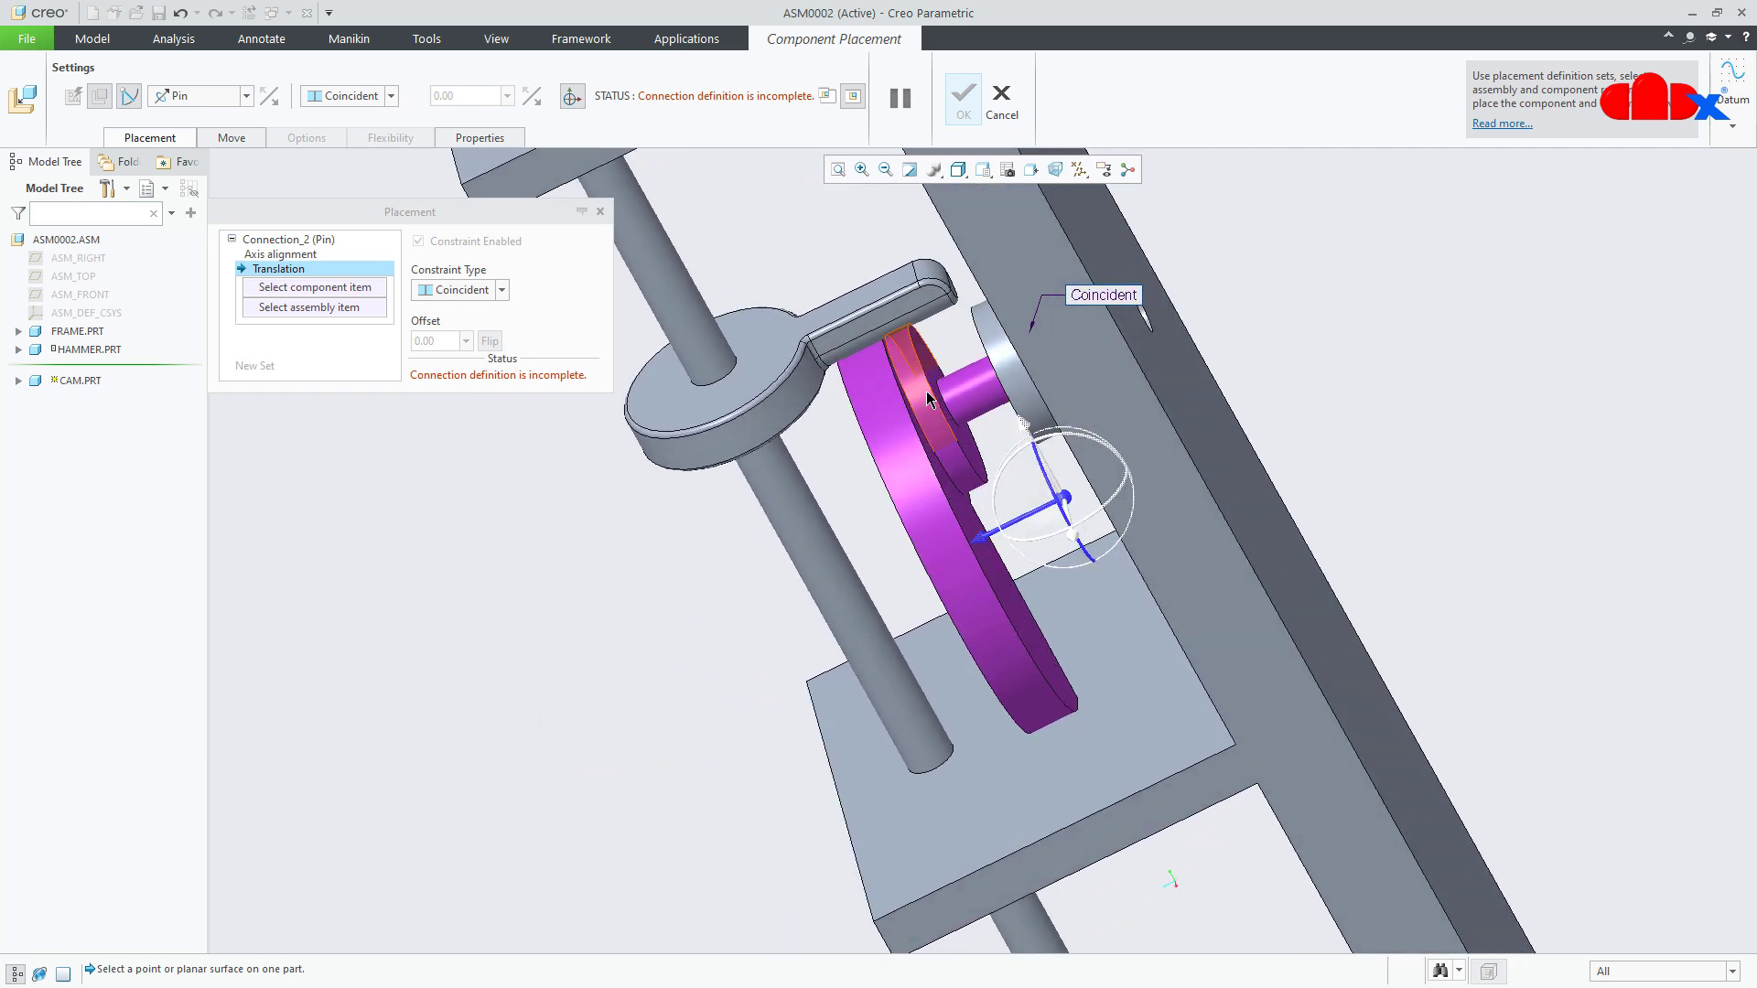
pyautogui.click(966, 443)
pyautogui.moveTo(1046, 525); pyautogui.dragTo(1097, 470, button='middle')
pyautogui.click(1098, 476)
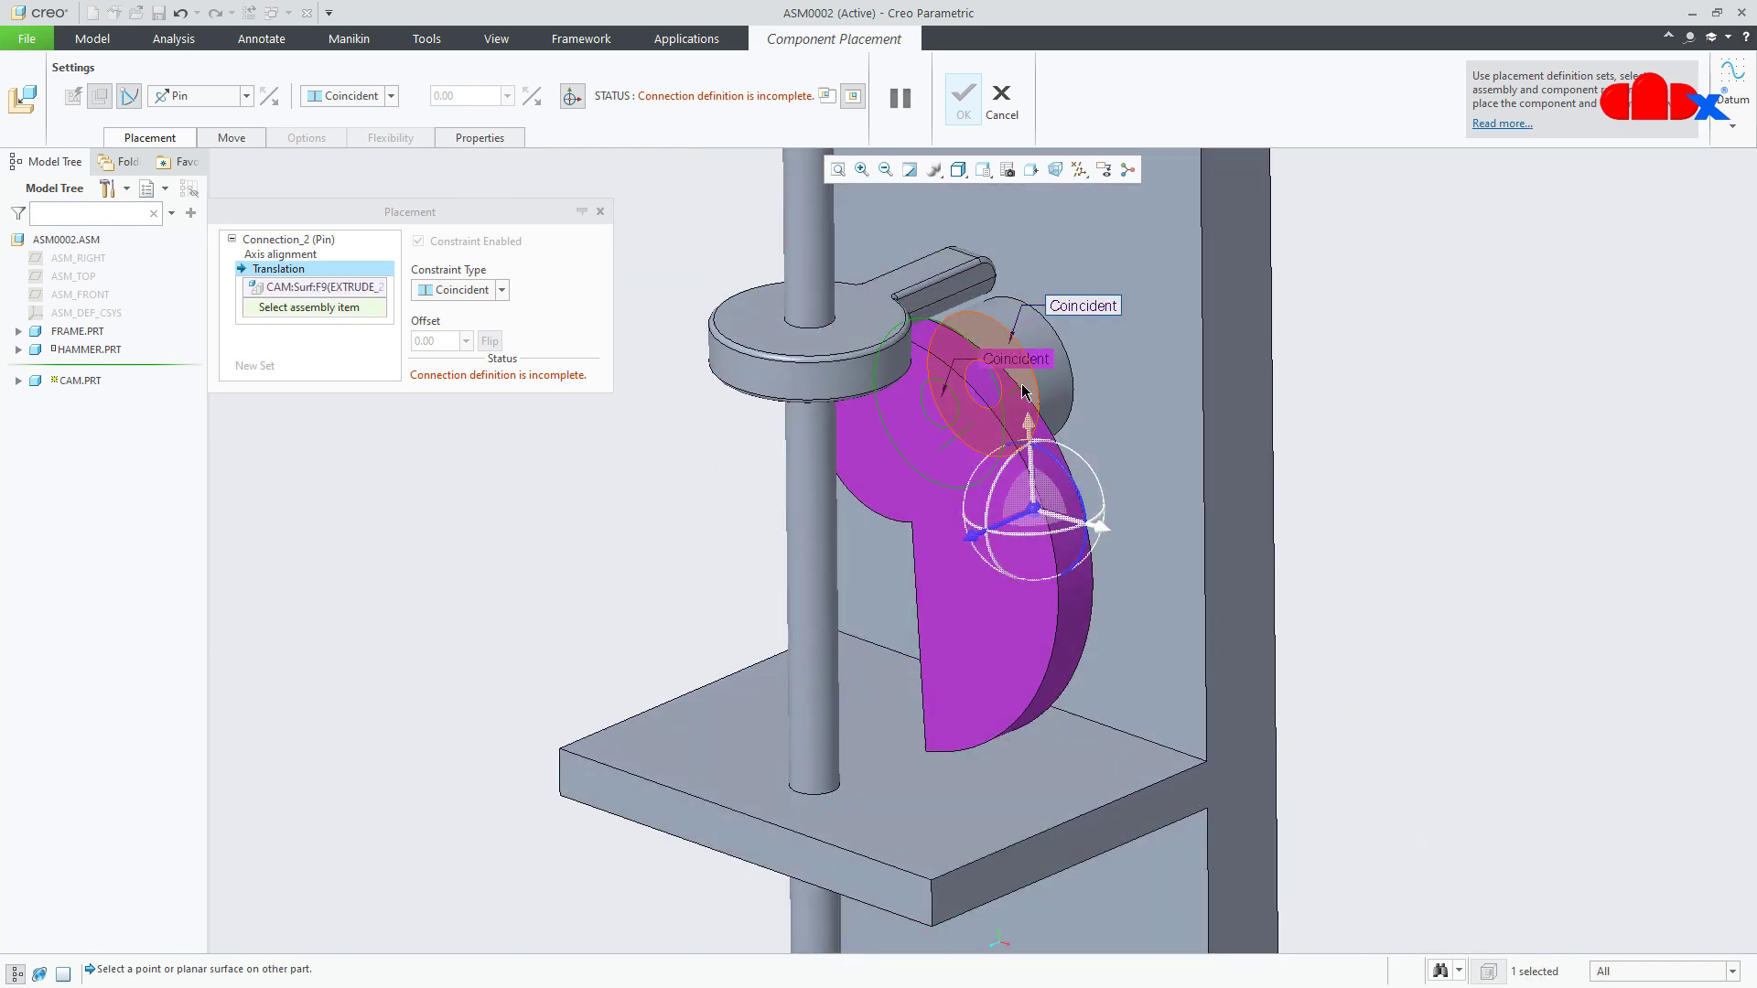
pyautogui.moveTo(1022, 391); pyautogui.dragTo(956, 456, button='middle')
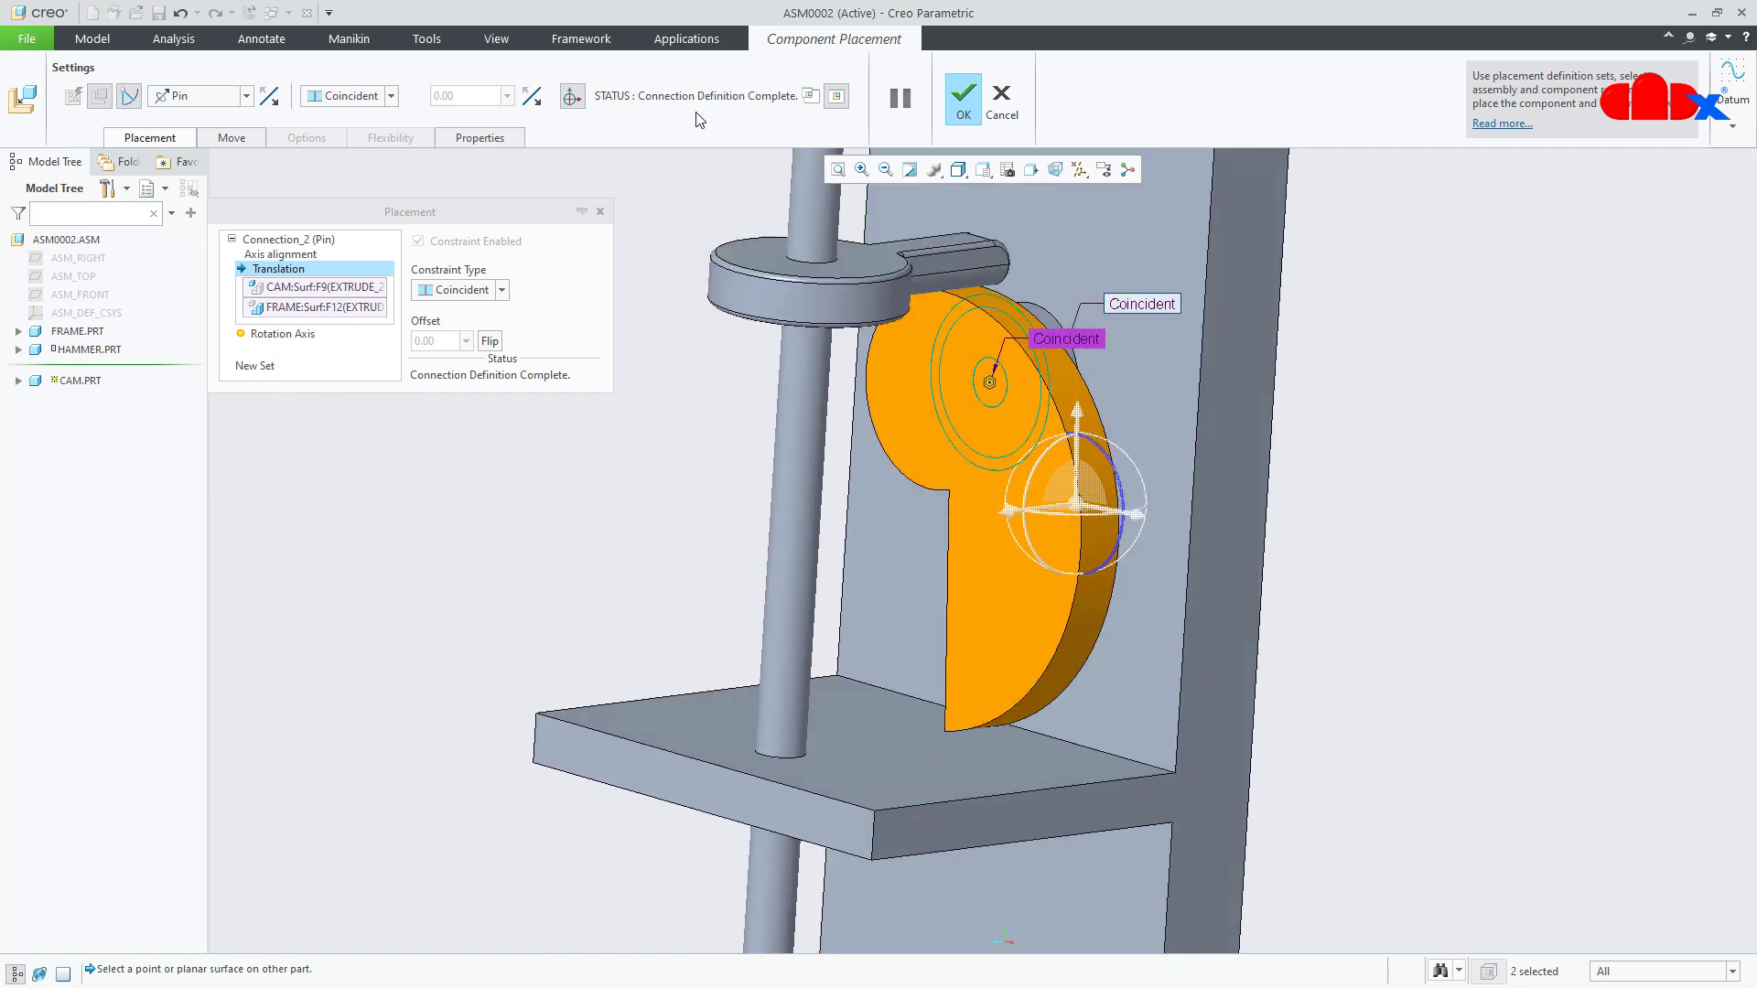
pyautogui.click(963, 100)
# - Open the cam part in its own window and orient it to expose the sharp edges of the profile
pyautogui.scroll(1, 824, 587)
pyautogui.moveTo(879, 588); pyautogui.dragTo(980, 542, button='middle')
pyautogui.click(985, 535)
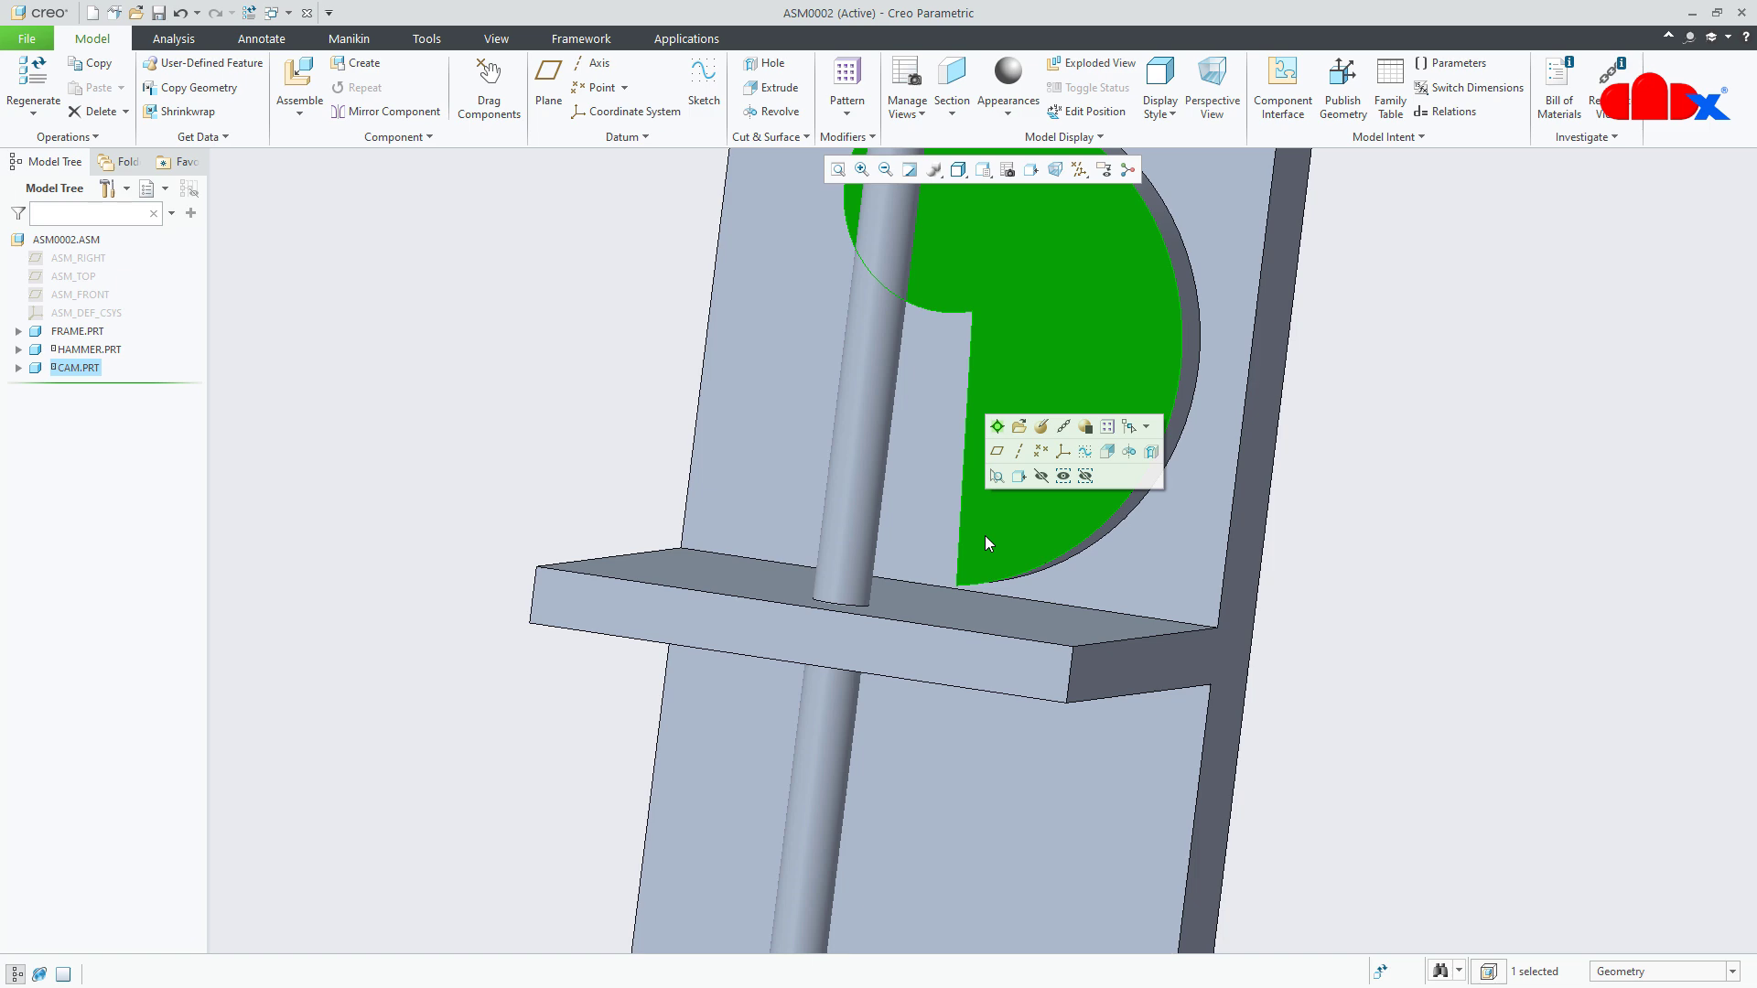
pyautogui.click(1018, 428)
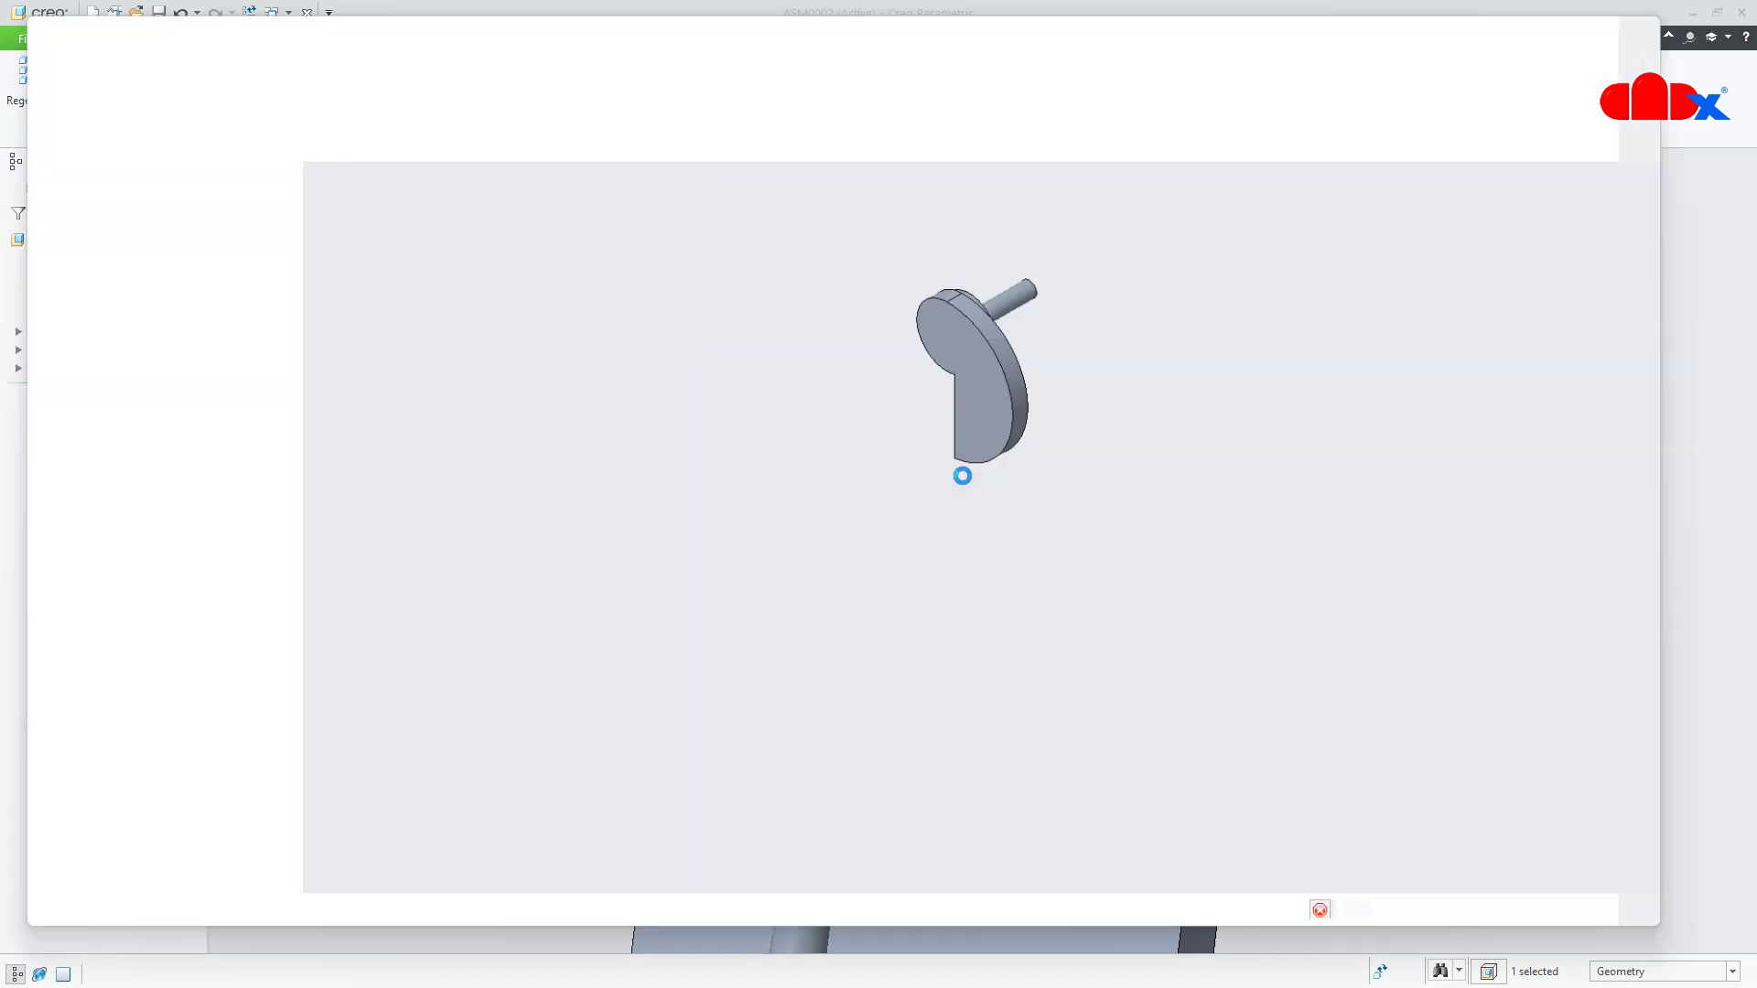
pyautogui.moveTo(925, 553); pyautogui.dragTo(1015, 494, button='middle')
pyautogui.scroll(2, 1016, 494)
pyautogui.scroll(-5, 1031, 380)
pyautogui.moveTo(1027, 431); pyautogui.dragTo(1122, 360, button='middle')
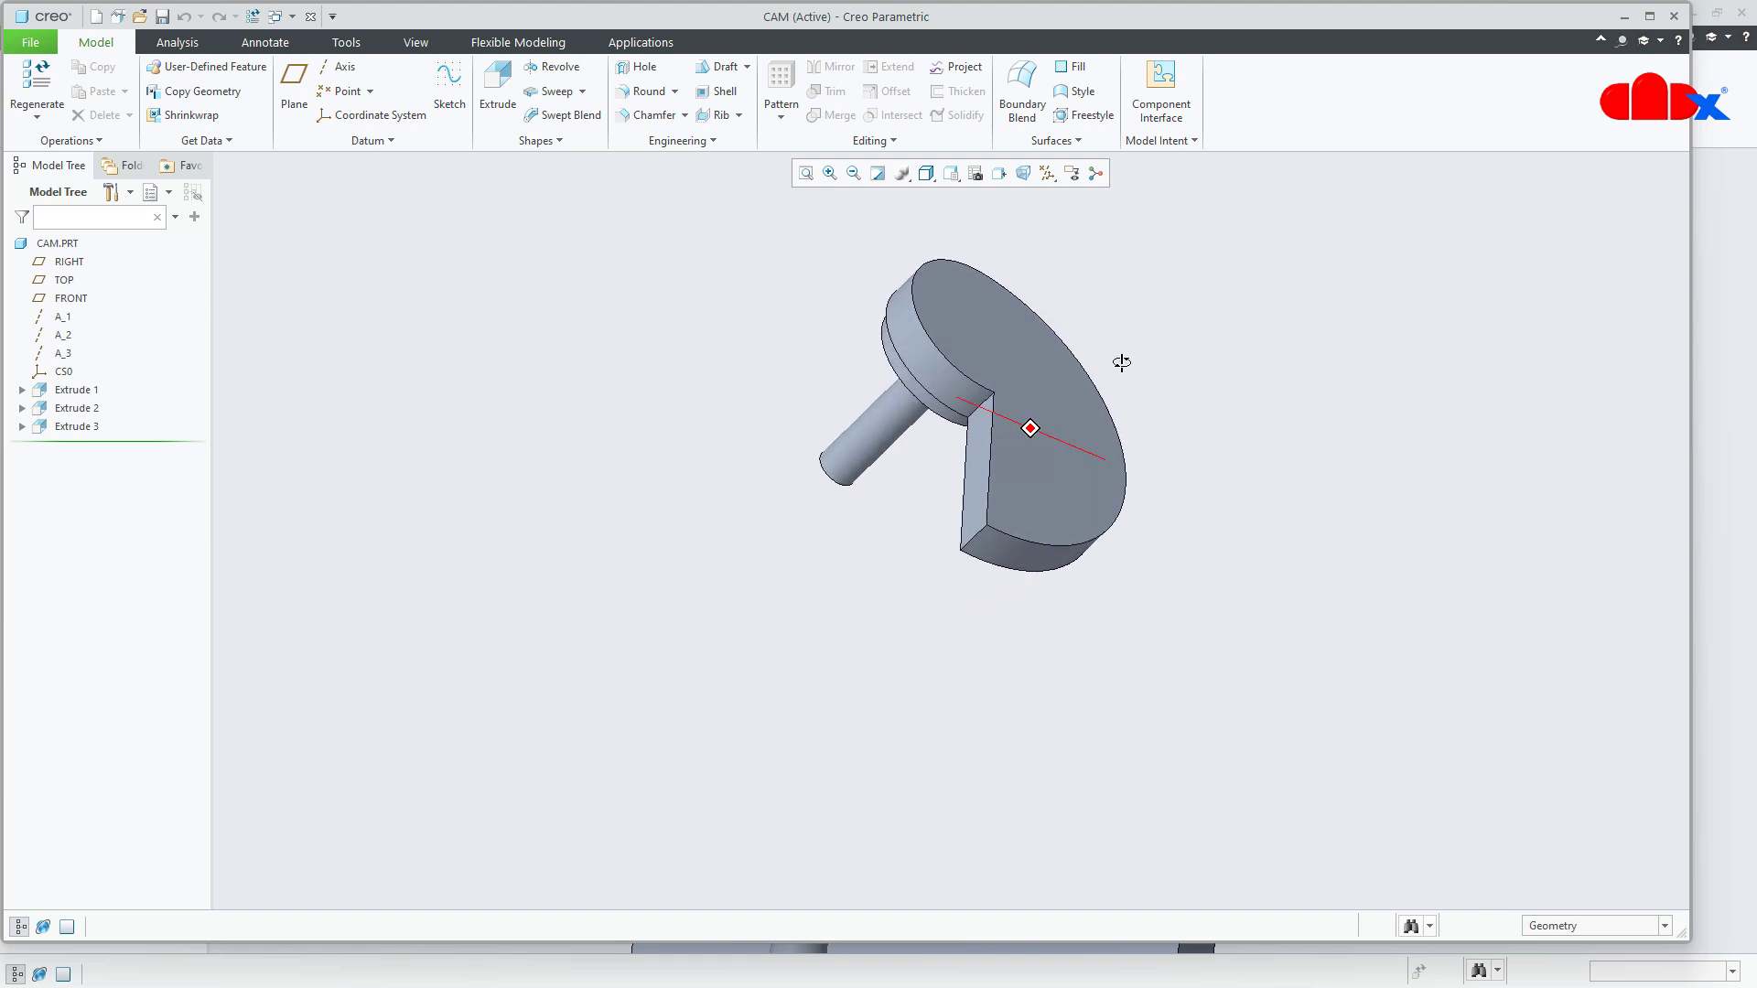
# - Round the short edge at the cam's sharp outer tip with a radius of 1
pyautogui.click(645, 92)
pyautogui.click(976, 545)
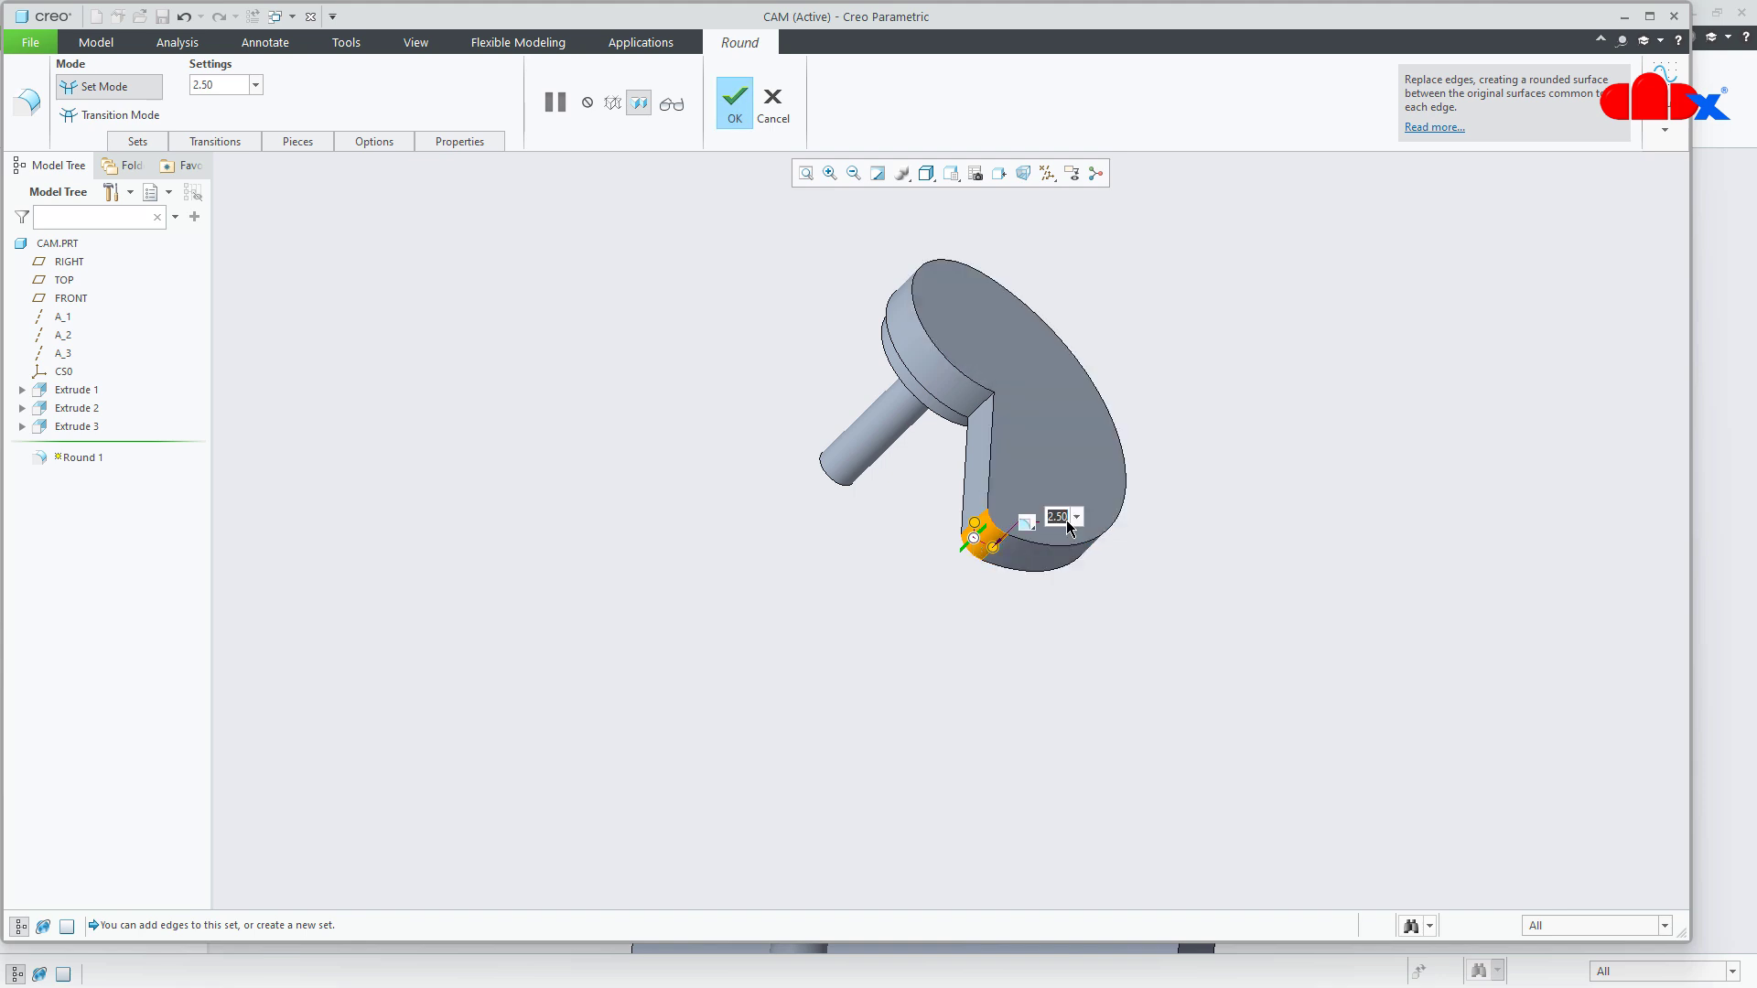
pyautogui.write('1')
pyautogui.press('Return')
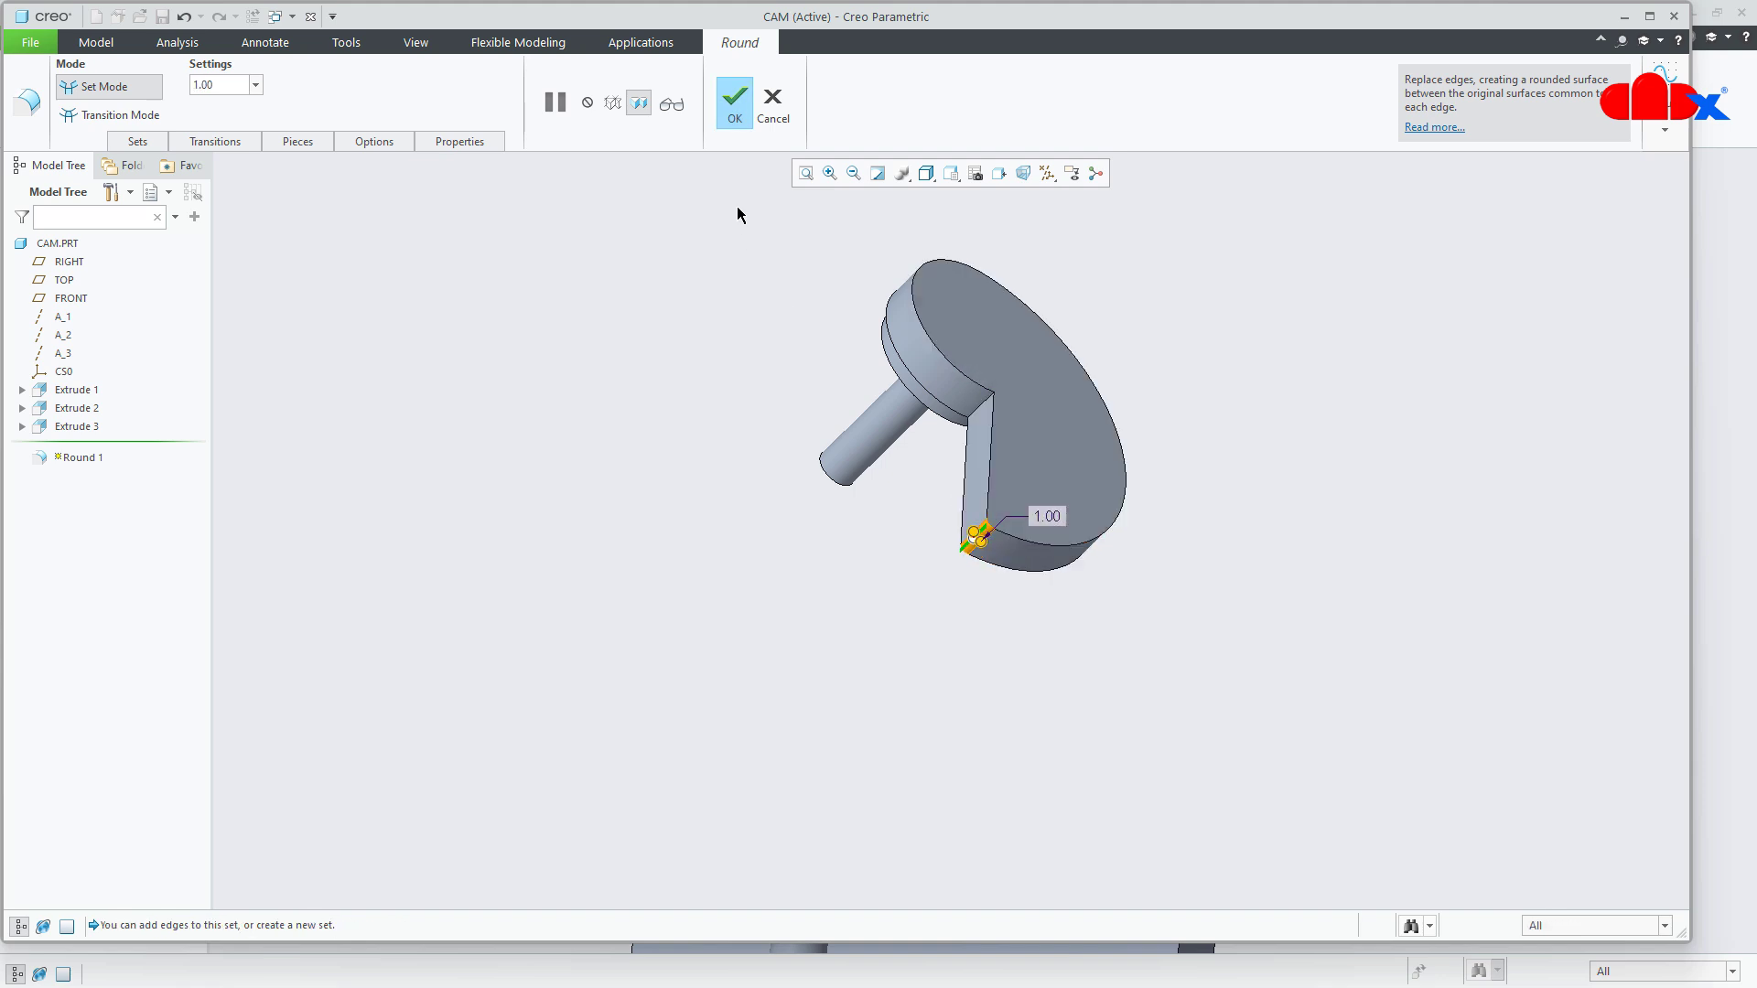
pyautogui.click(734, 102)
# - Round the inner corner edge where the cam's straight flank meets the small hub with a radius of 2
pyautogui.click(645, 91)
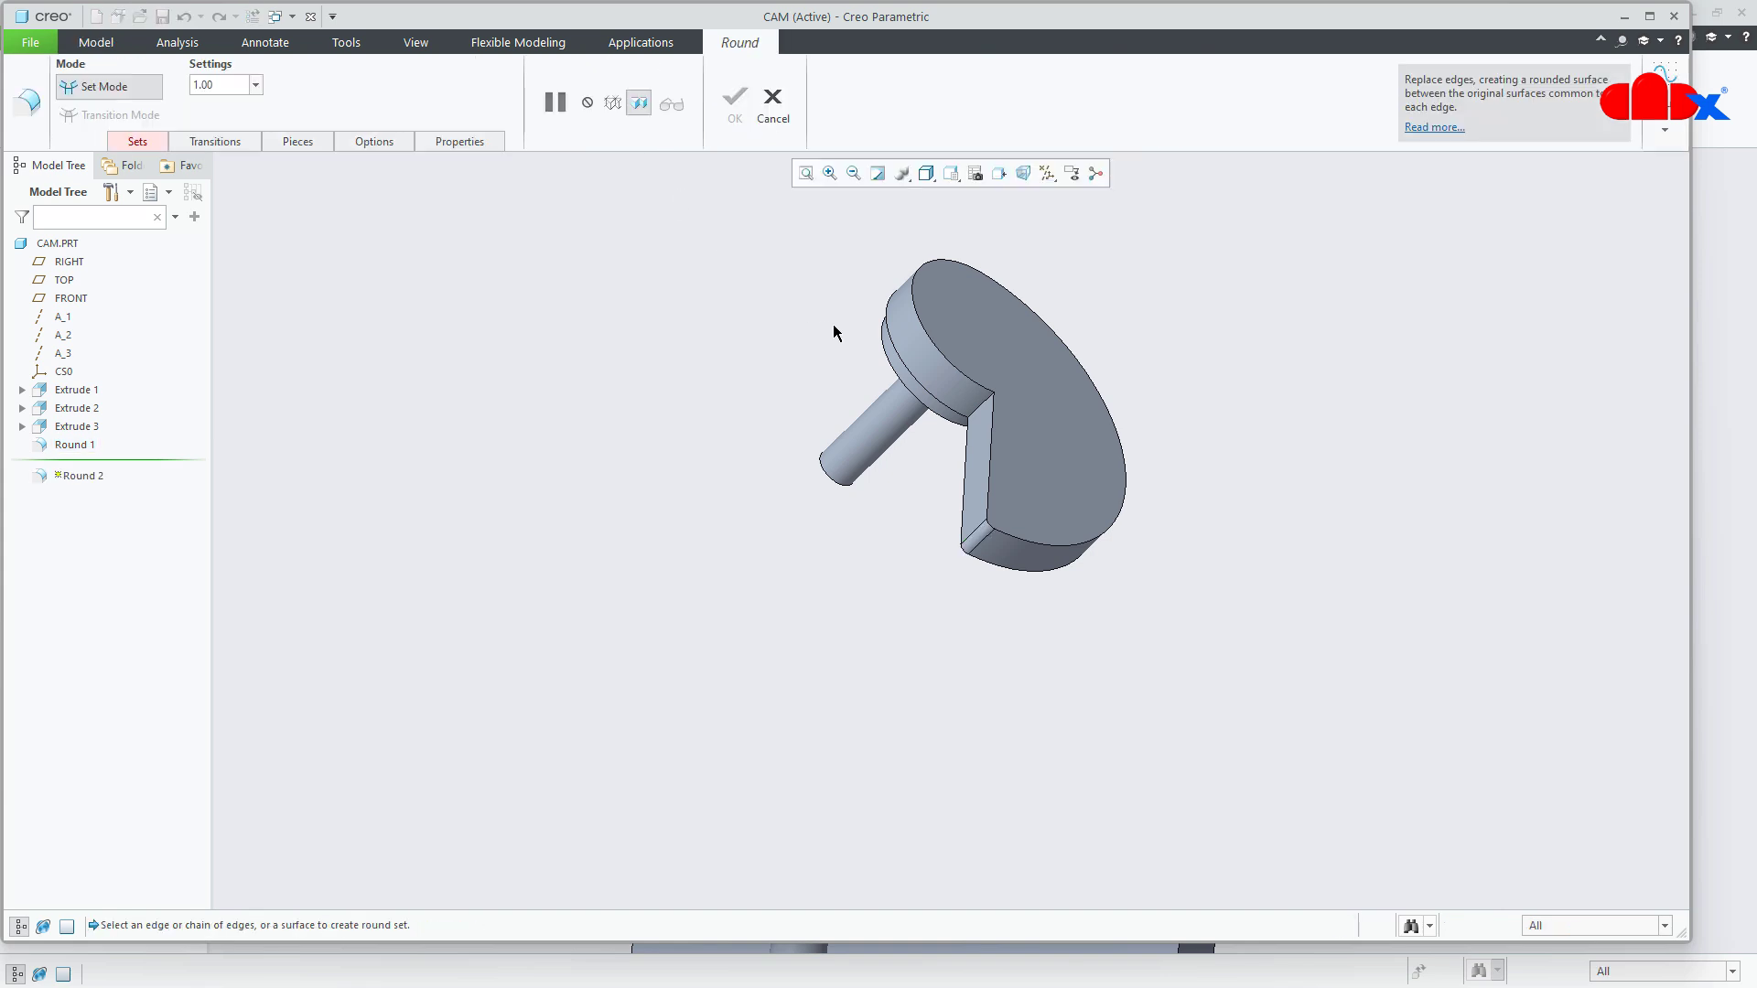
pyautogui.click(983, 405)
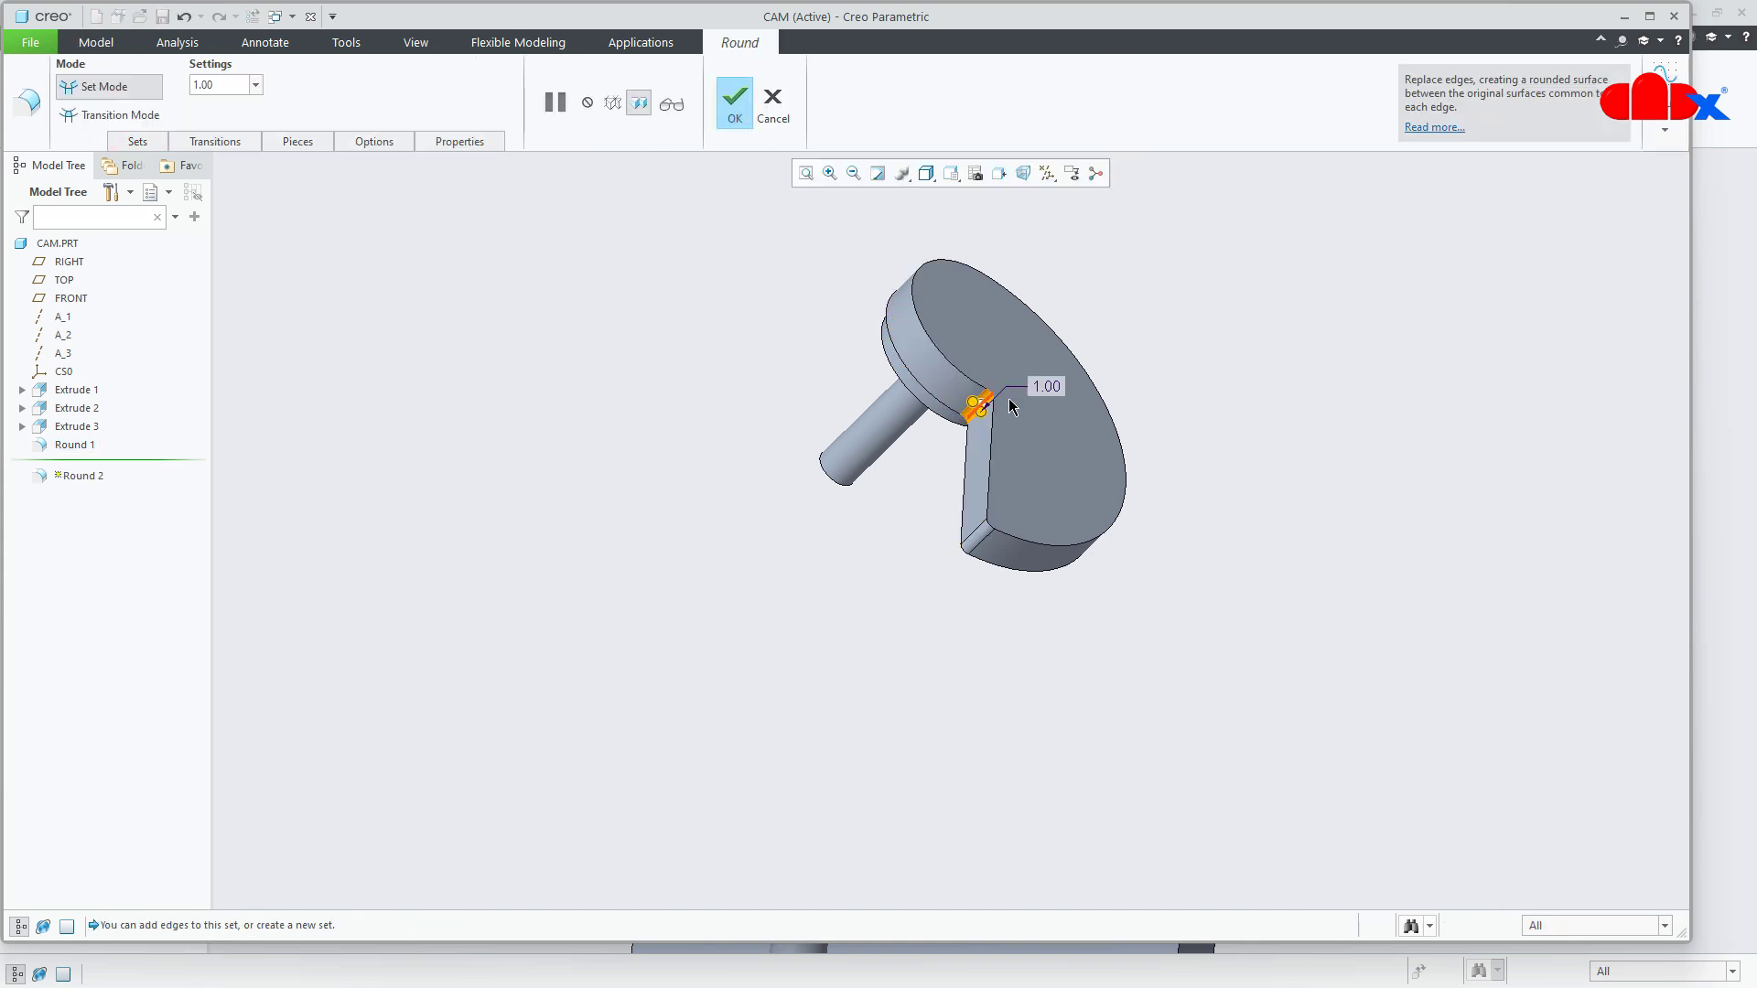
pyautogui.doubleClick(1054, 388)
pyautogui.write('2')
pyautogui.press('Return')
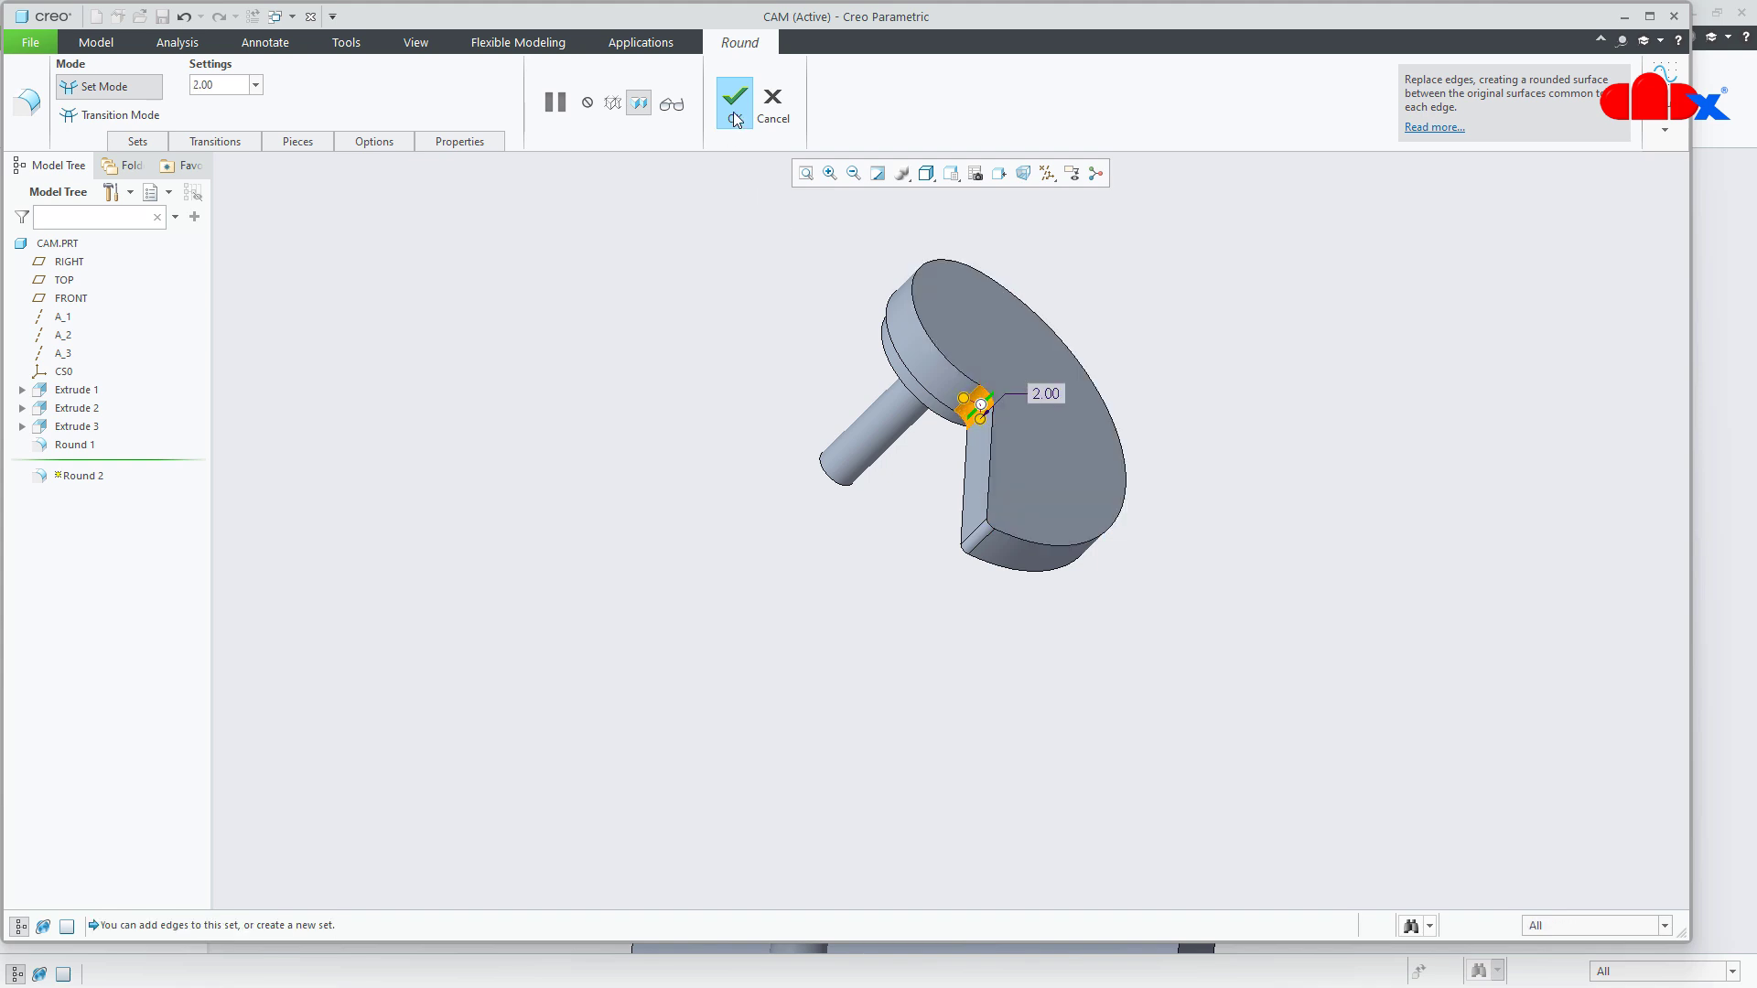
pyautogui.click(734, 108)
# - Save the cam part in its default orientation and close its window to return to the assembly
pyautogui.hotkey('ctrl', 'd')
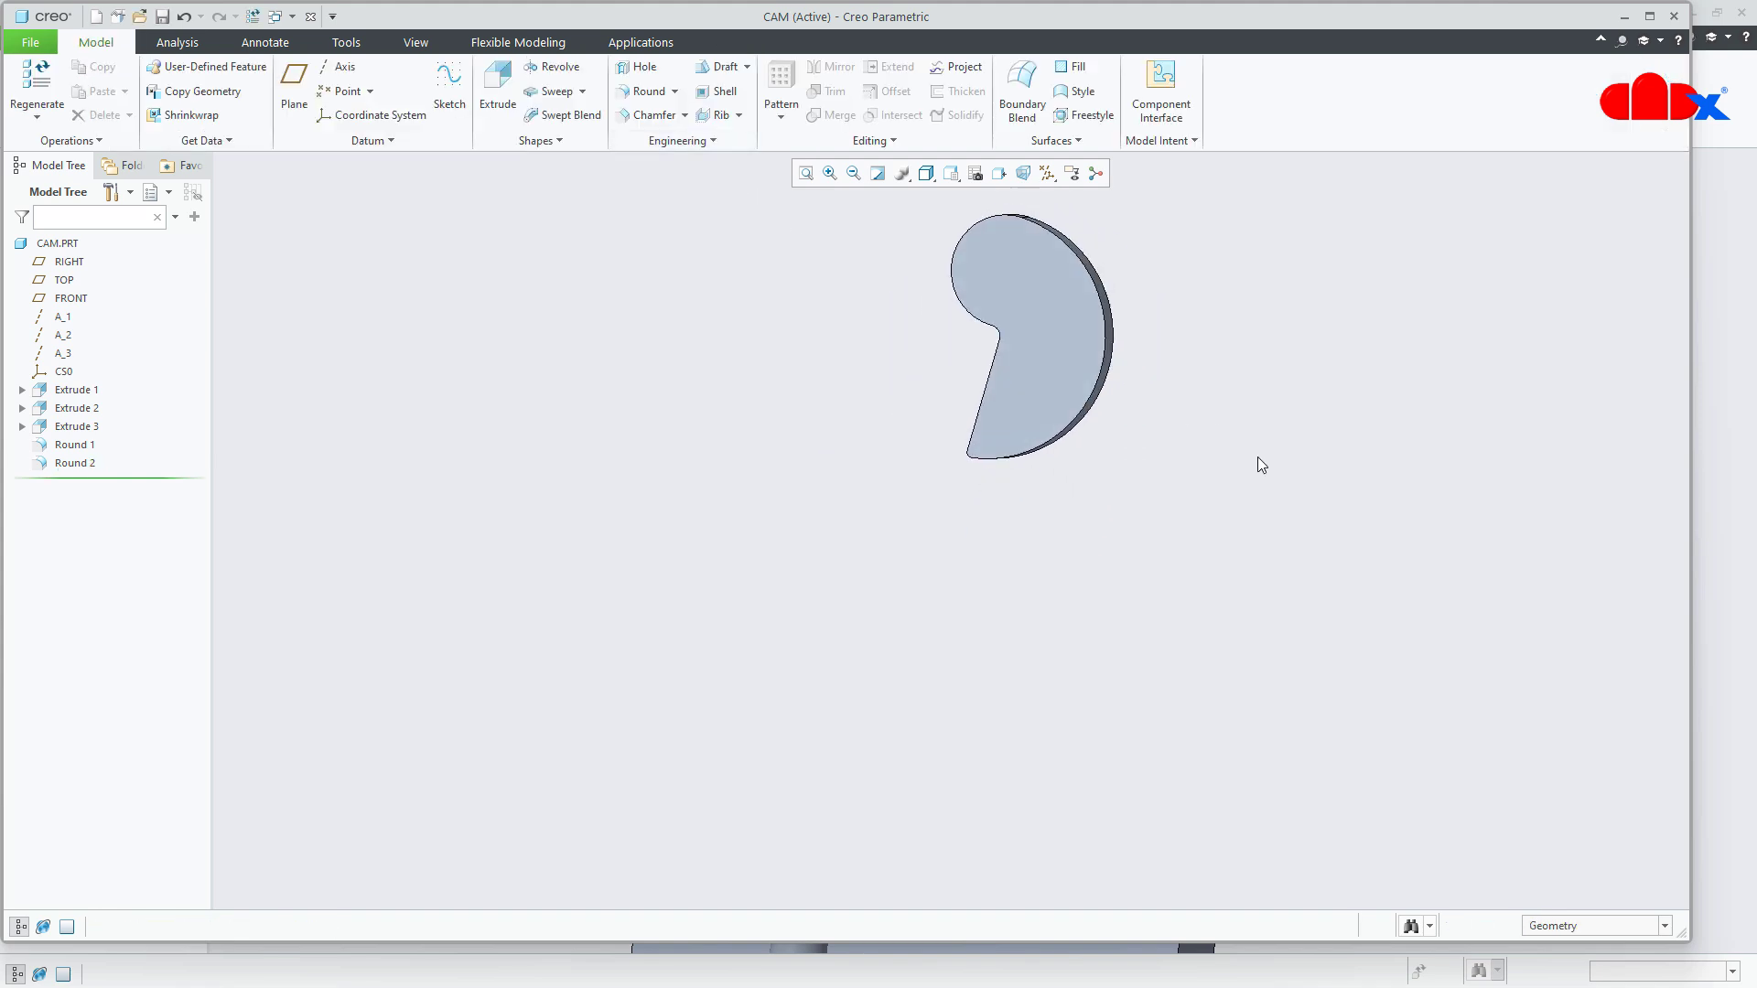
pyautogui.hotkey('ctrl', 's')
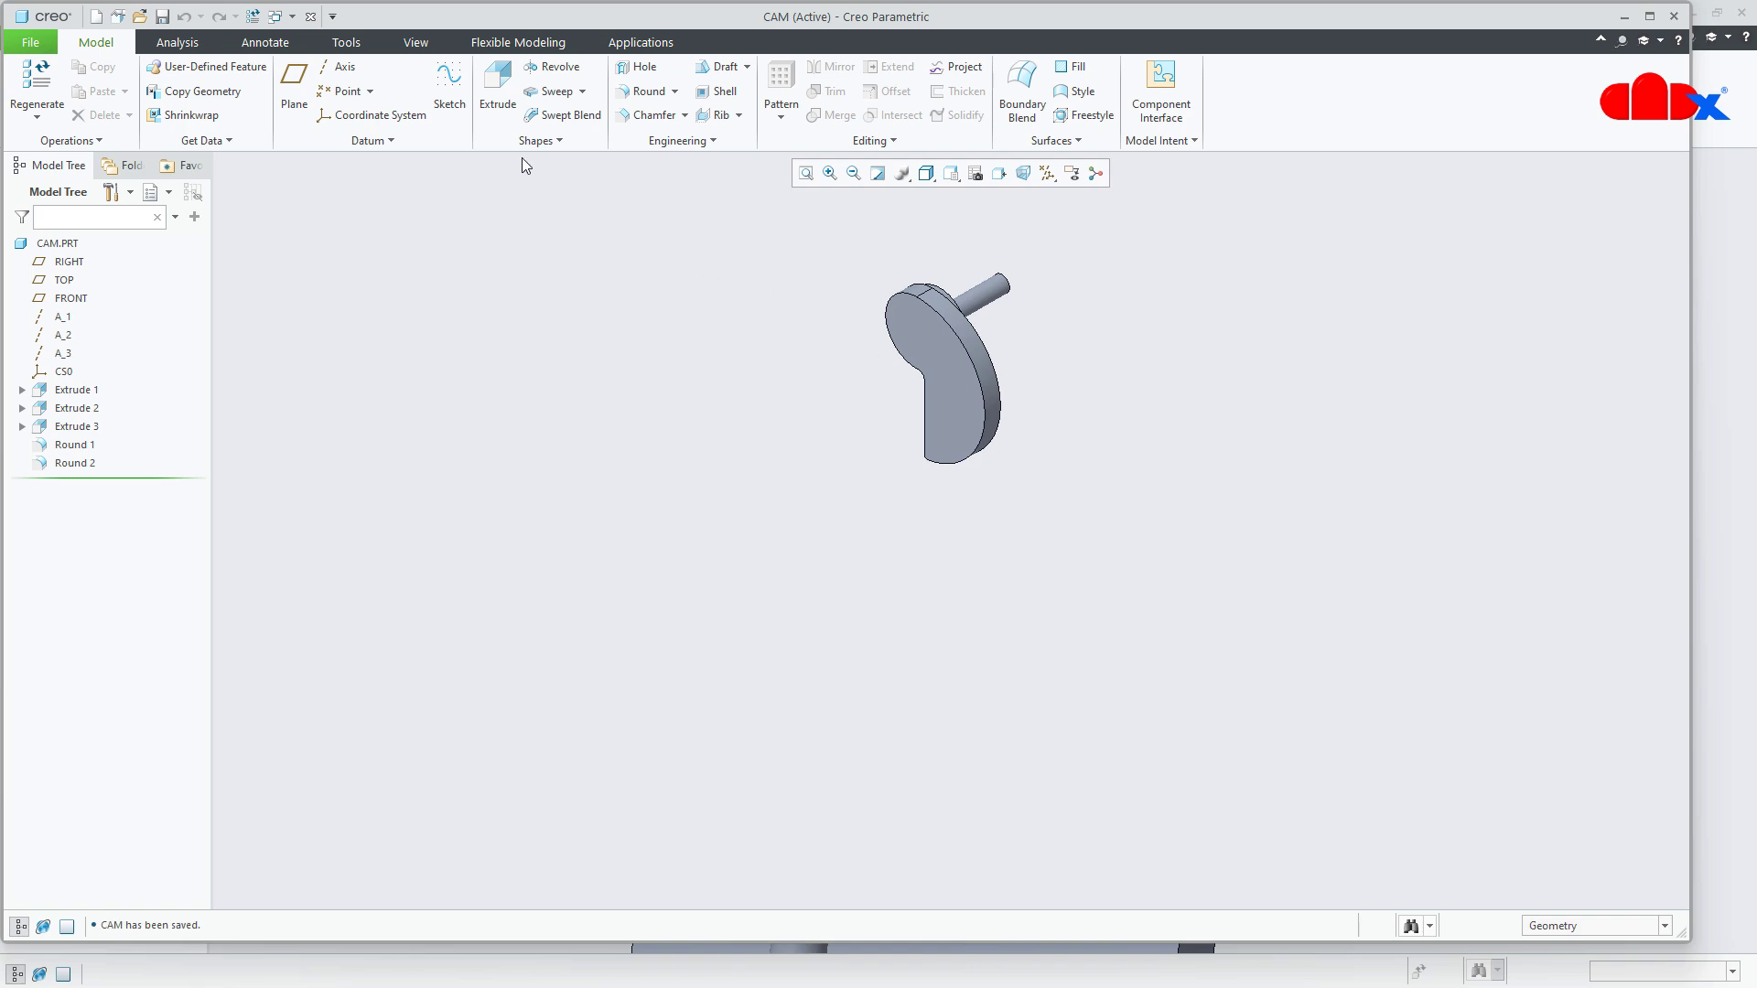
pyautogui.click(311, 17)
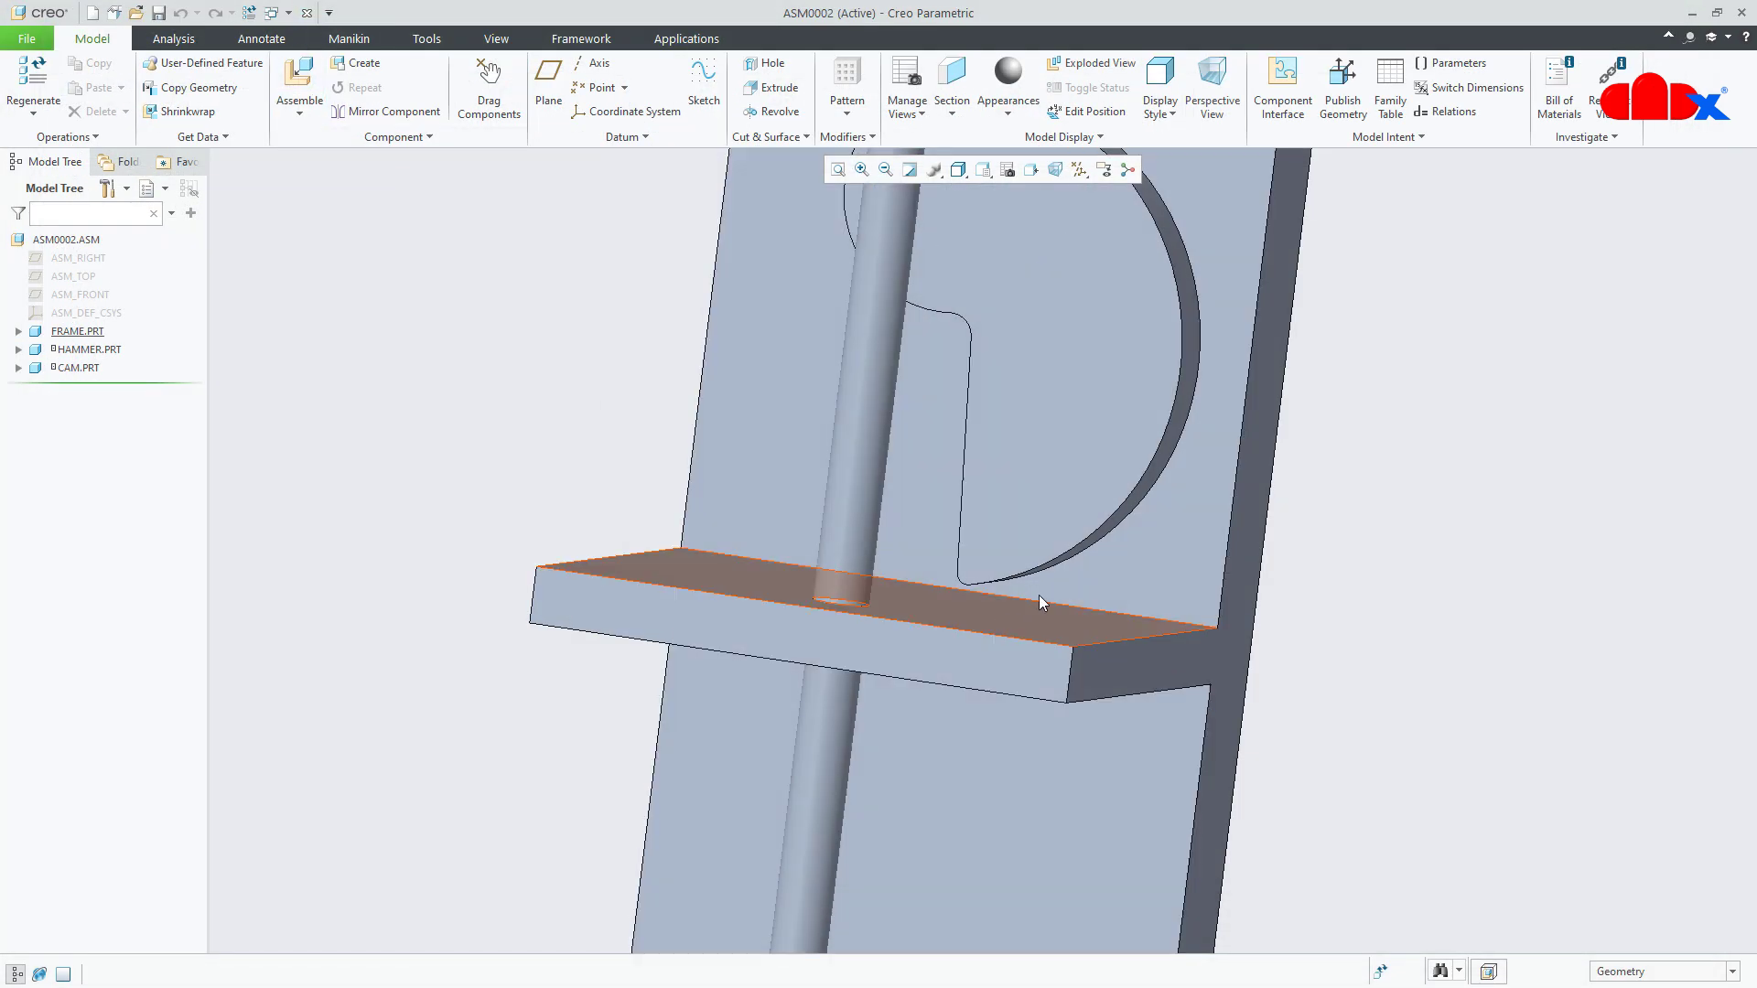
# - Return the assembly to its default orientation and begin a new view named "a" with the Dynamic orient type
pyautogui.scroll(4, 1034, 600)
pyautogui.moveTo(1037, 547); pyautogui.dragTo(967, 657, button='middle')
pyautogui.scroll(-3, 1046, 516)
pyautogui.scroll(3, 967, 657)
pyautogui.hotkey('ctrl', 'd')
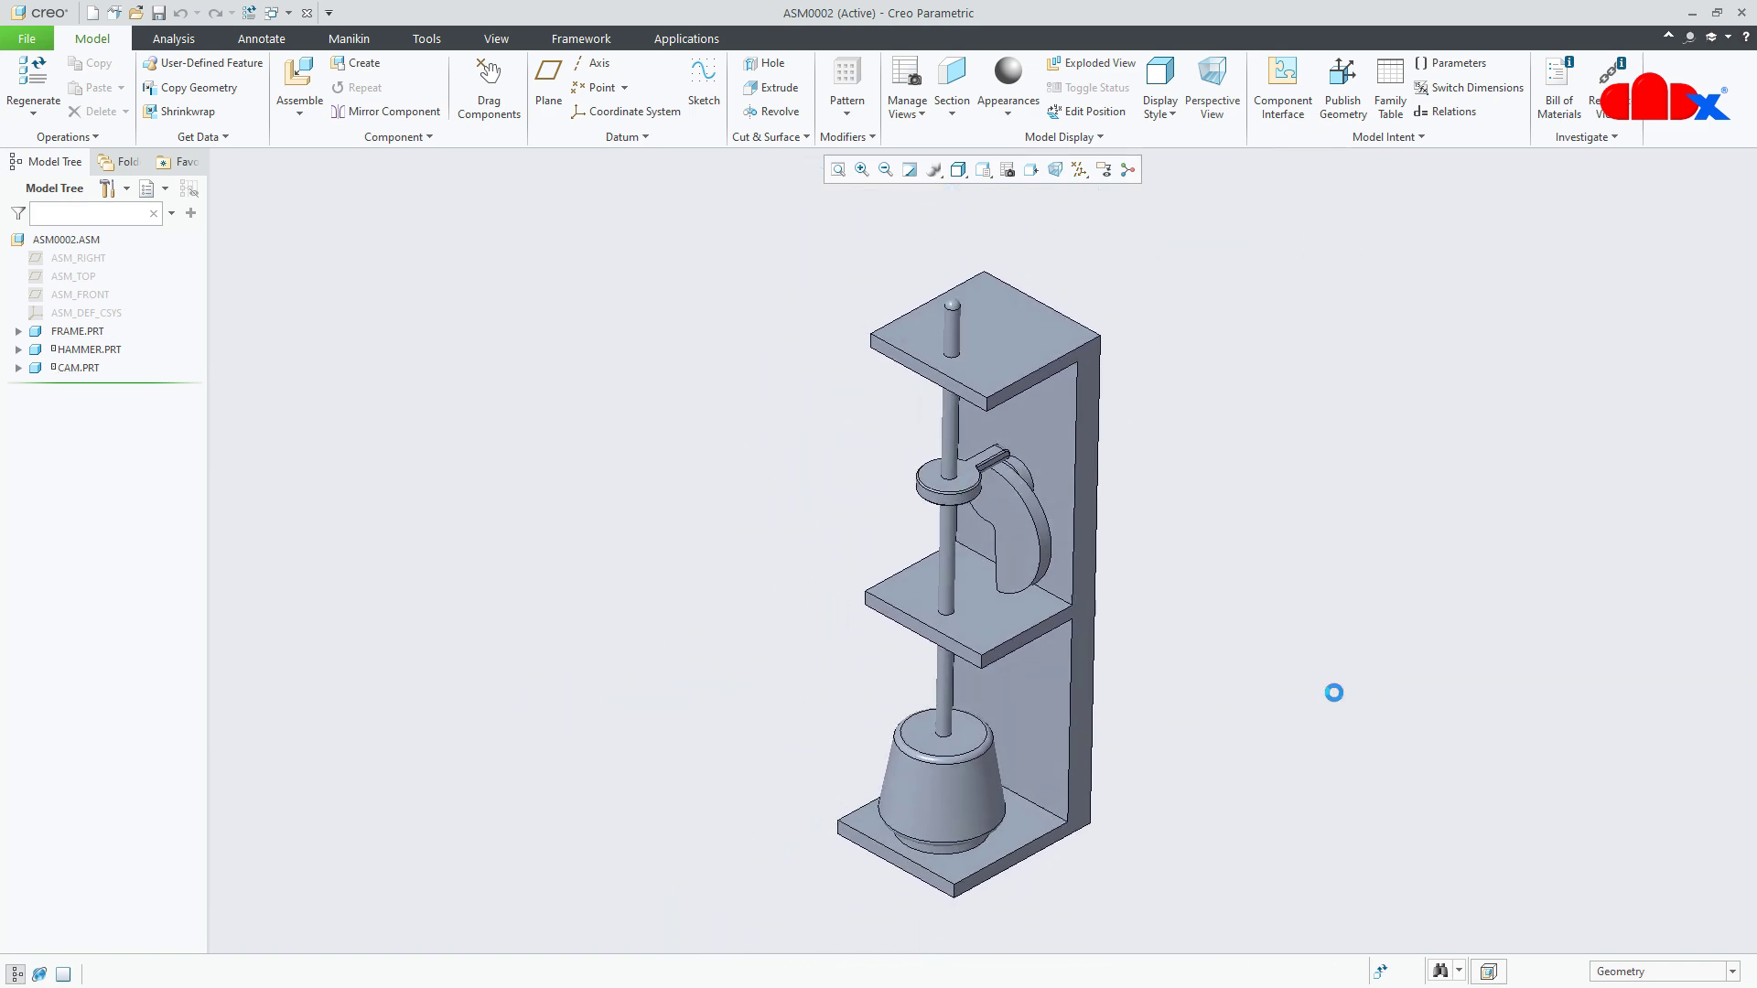
pyautogui.click(984, 170)
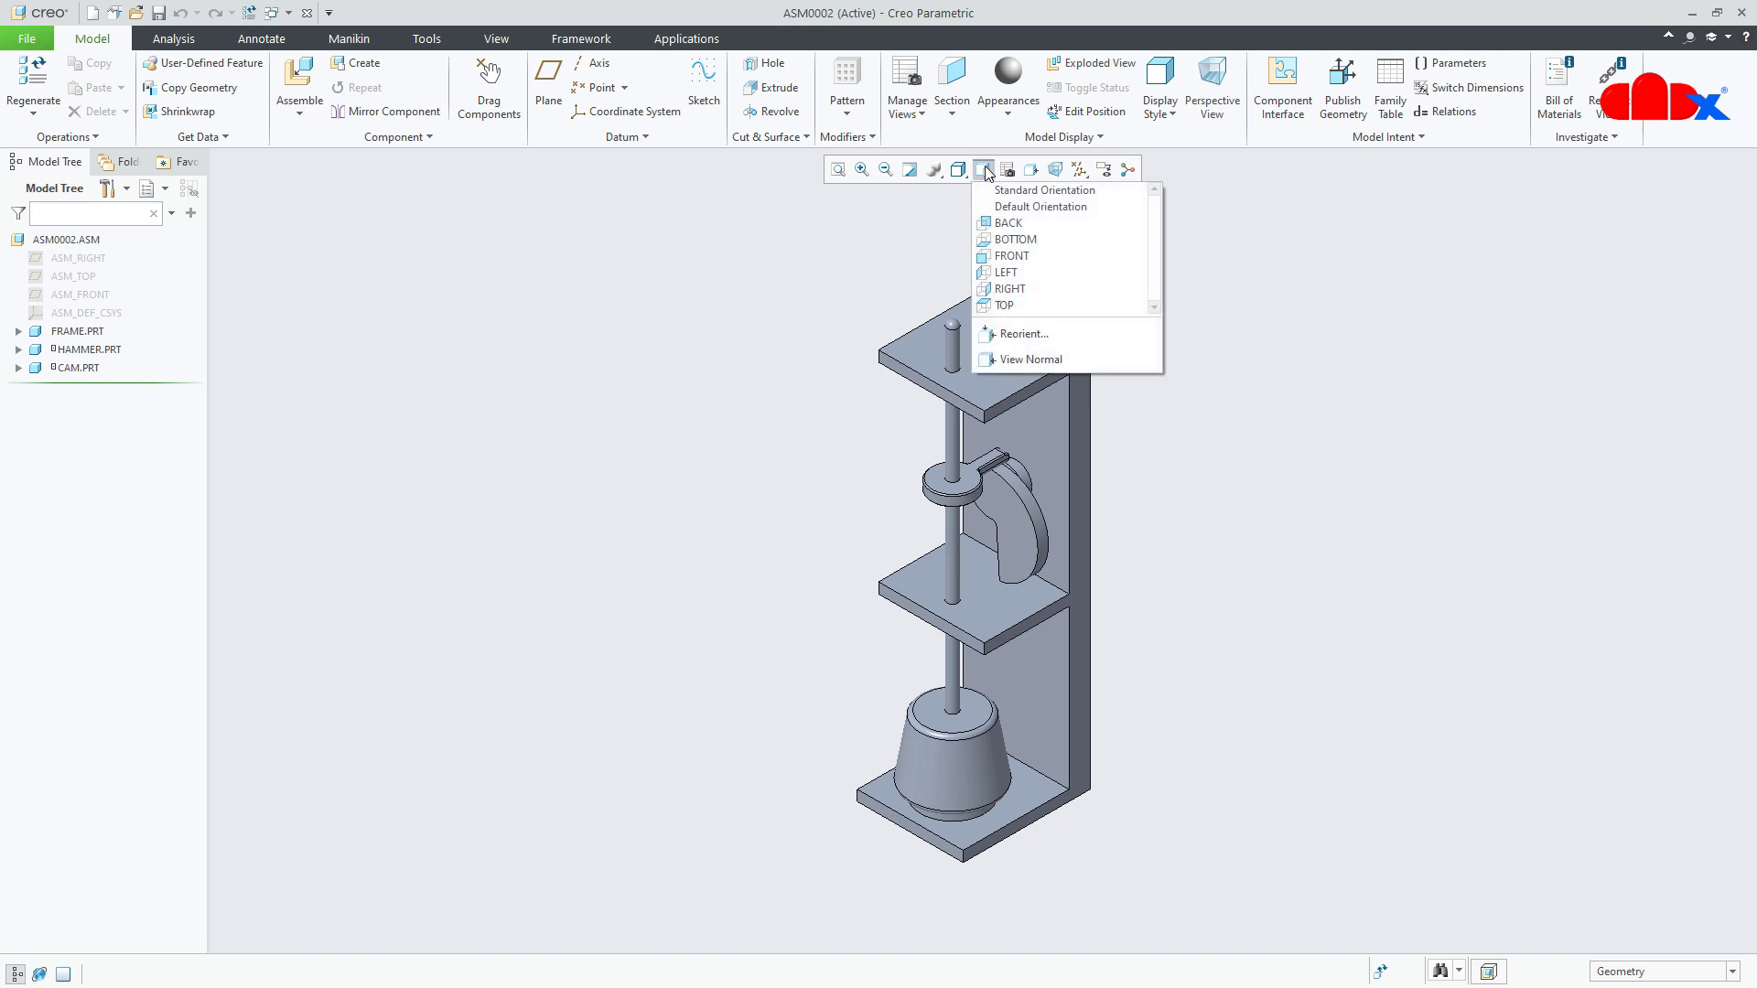
pyautogui.click(1023, 334)
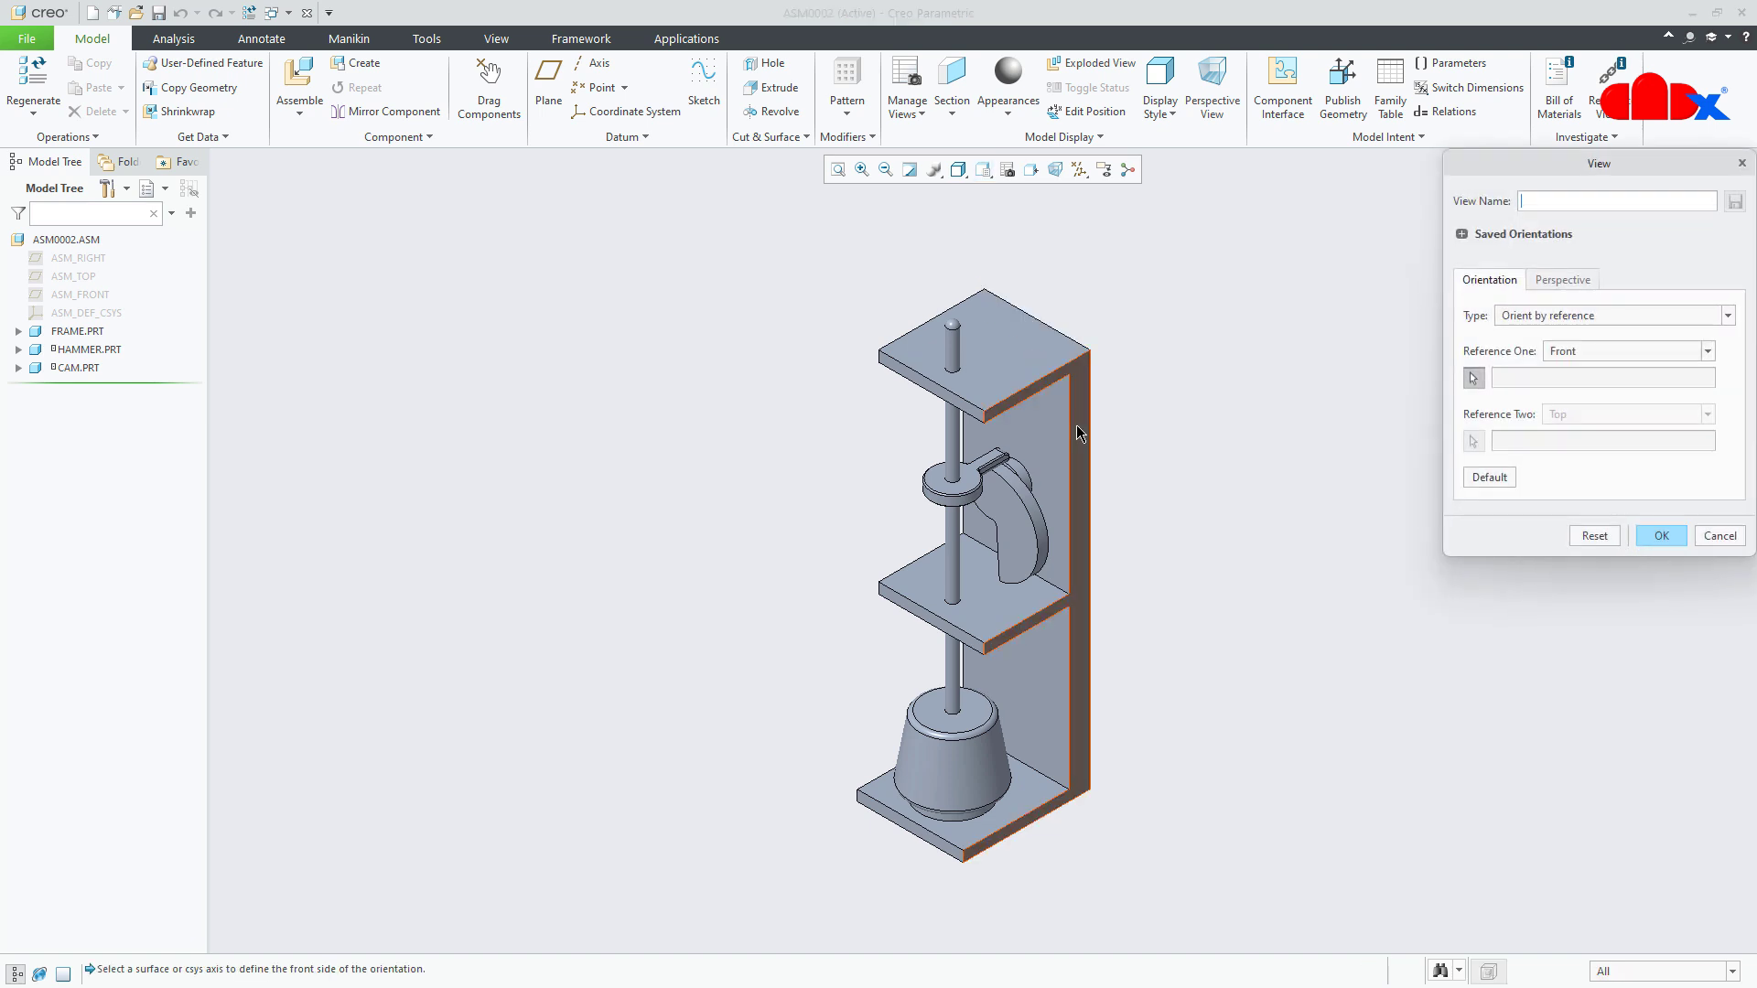
pyautogui.click(1608, 202)
pyautogui.write('a')
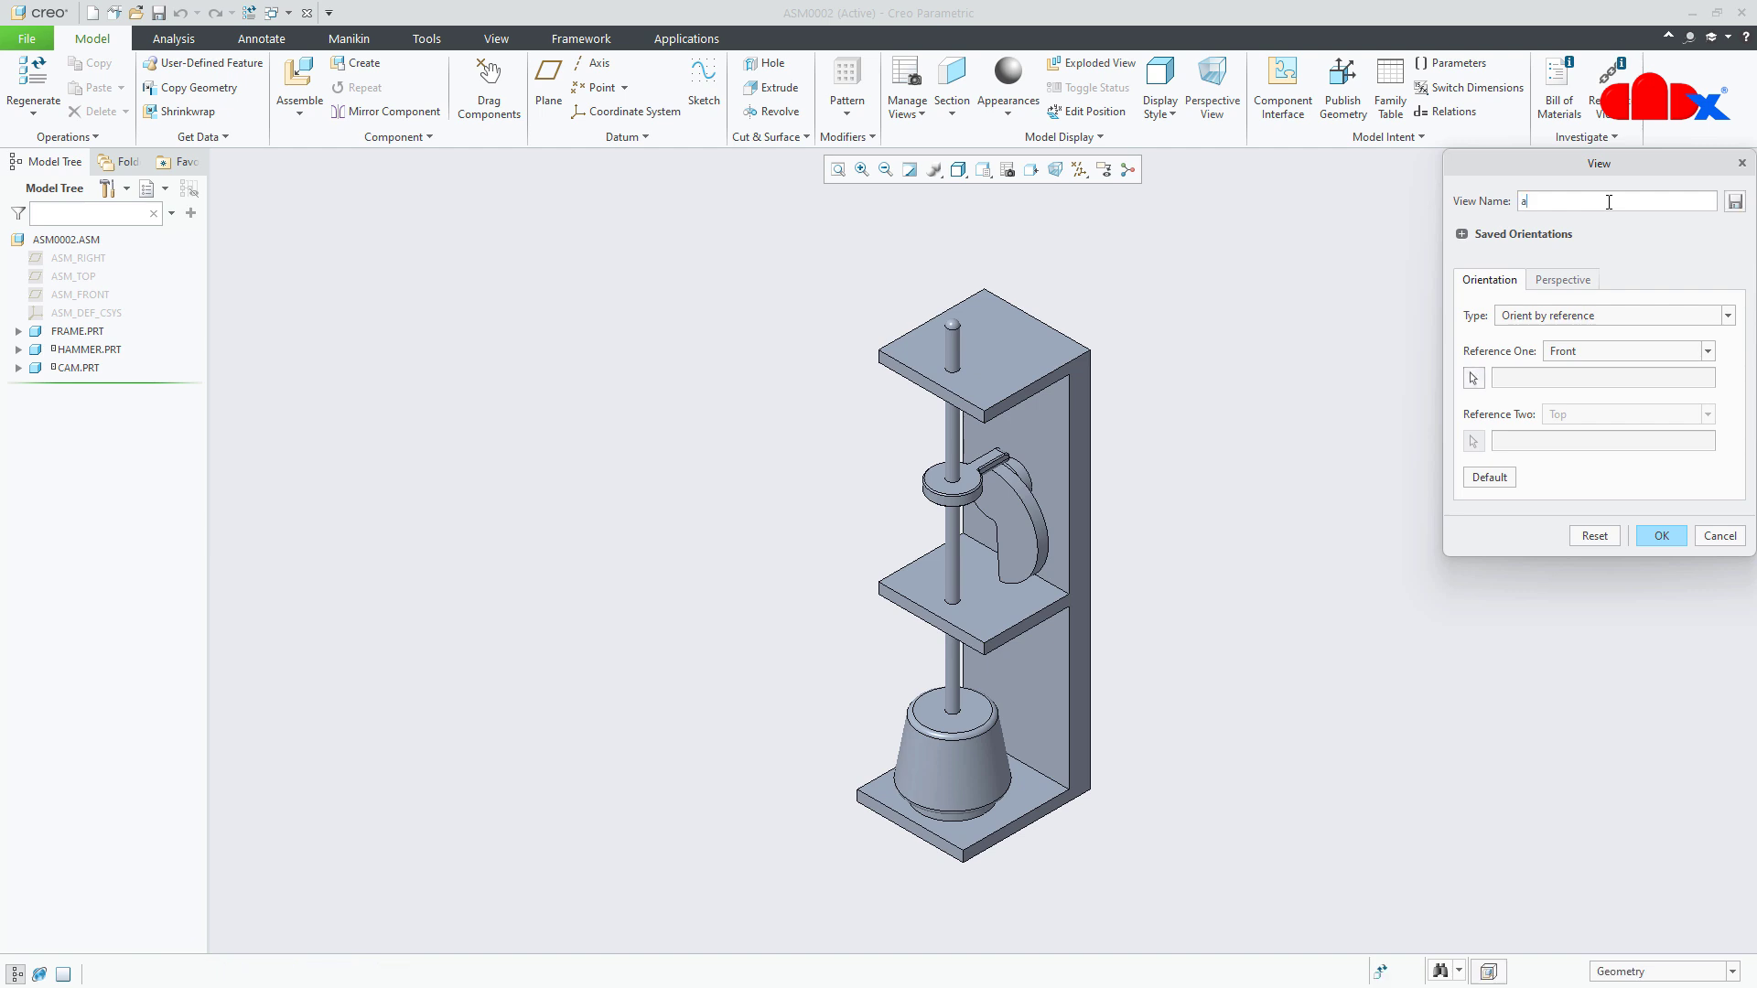
pyautogui.click(1585, 323)
pyautogui.click(1578, 334)
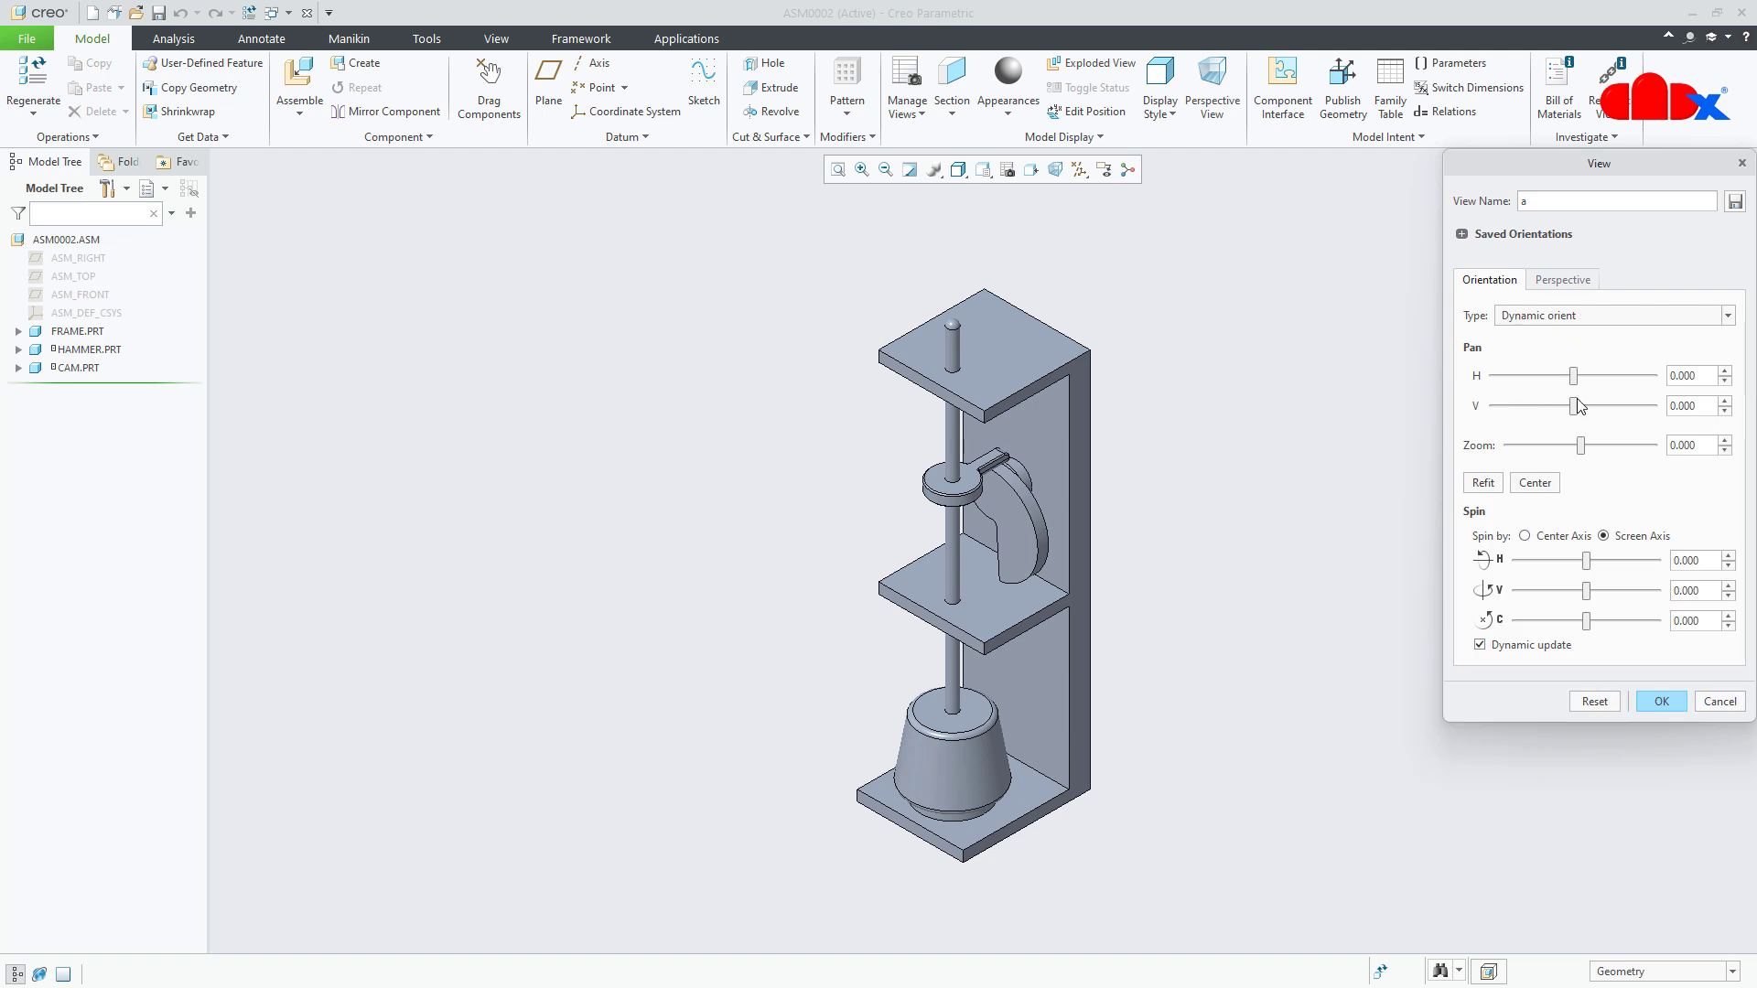
# - Set the view's horizontal screen-axis spin to -15 and save the orientation
pyautogui.moveTo(1585, 566); pyautogui.dragTo(1579, 568)
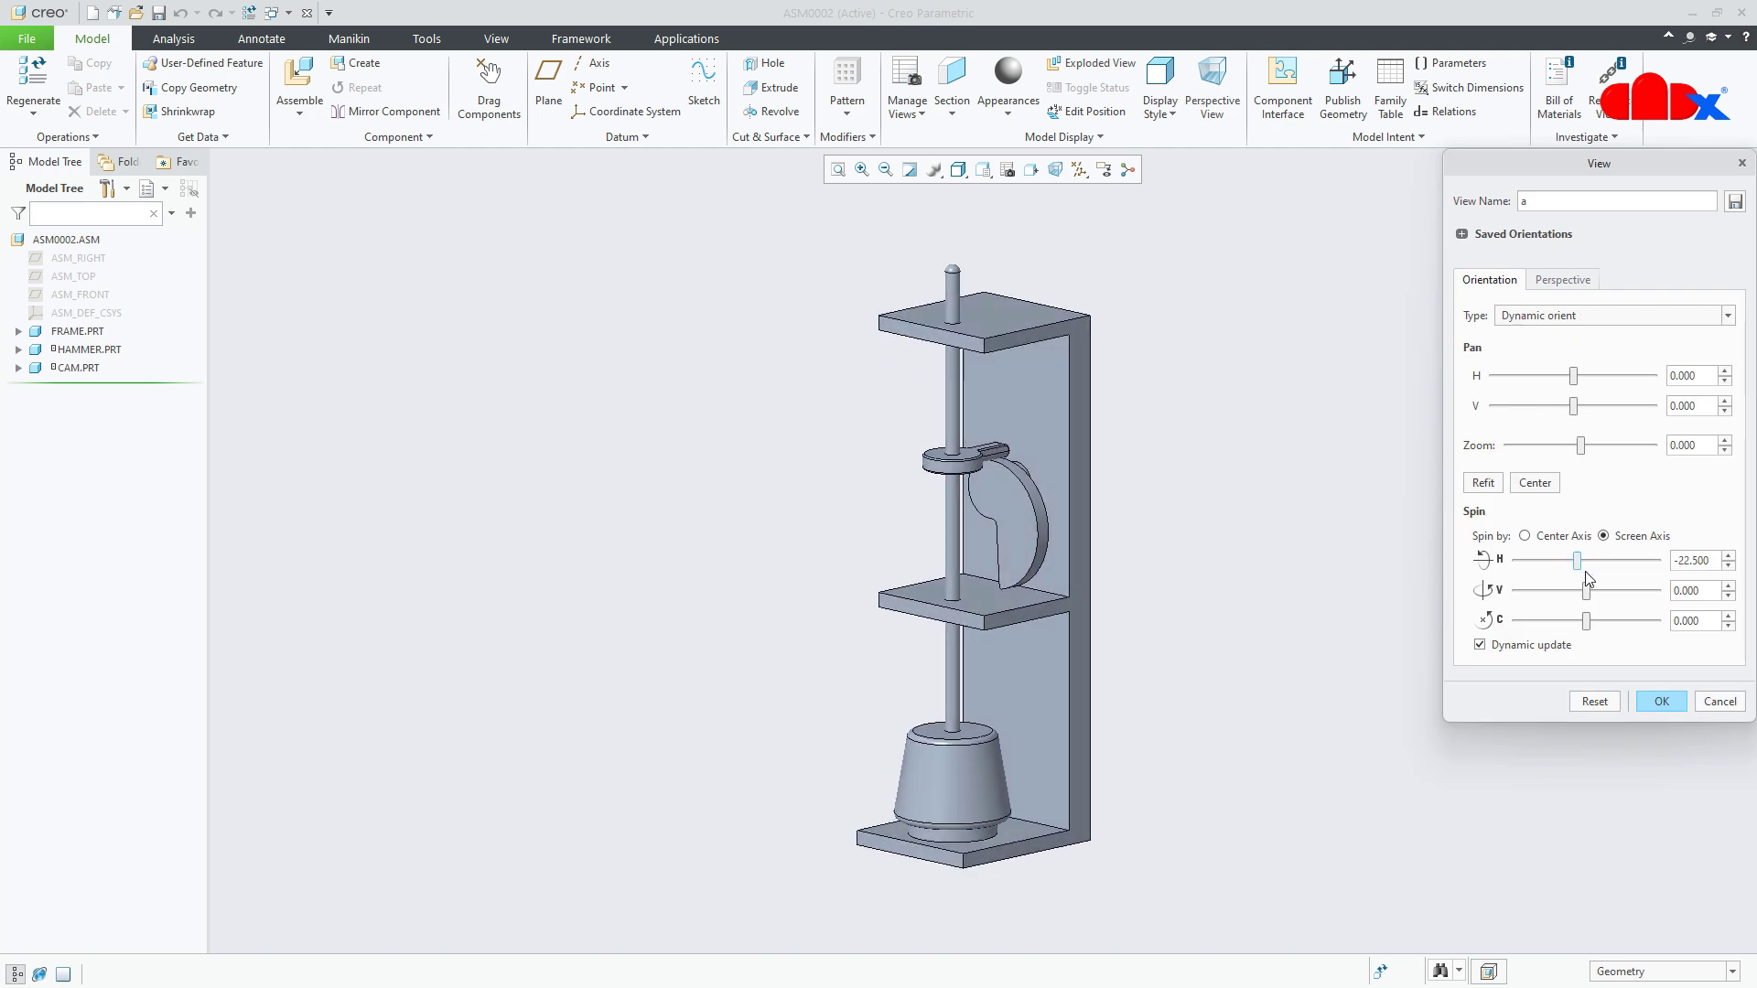
pyautogui.doubleClick(1713, 560)
pyautogui.write('-30')
pyautogui.press('Return')
pyautogui.write('-15')
pyautogui.press('Return')
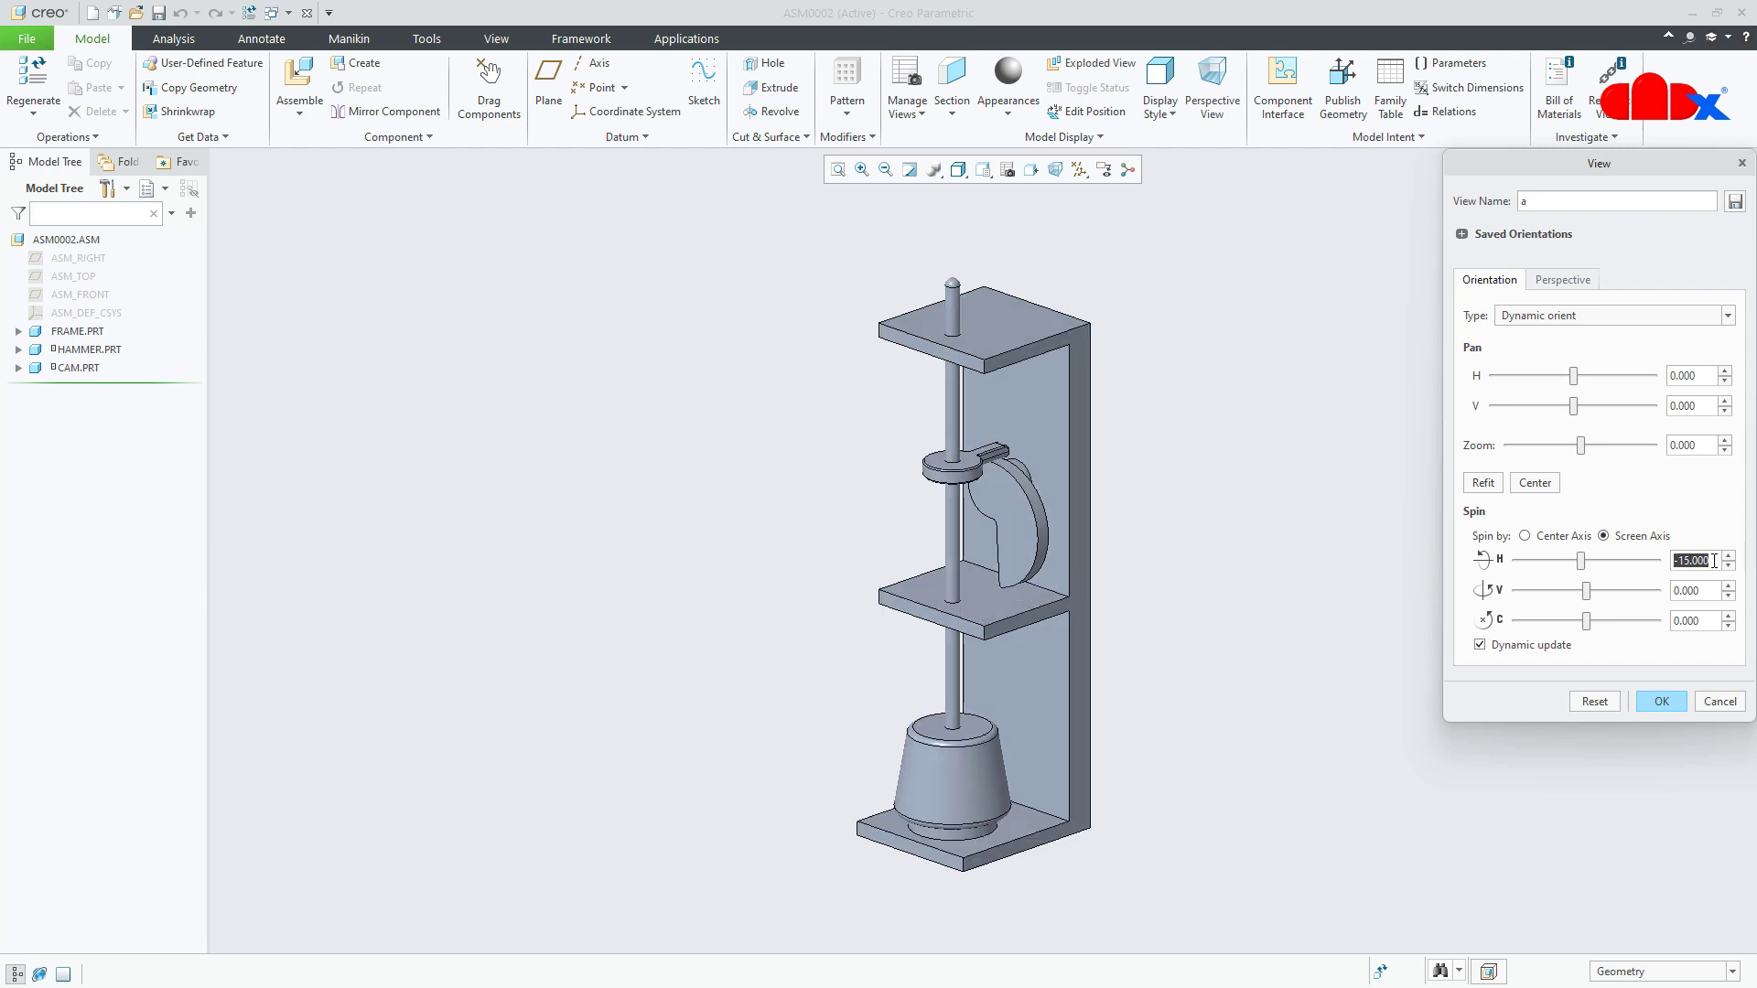
pyautogui.click(1735, 201)
pyautogui.click(1653, 701)
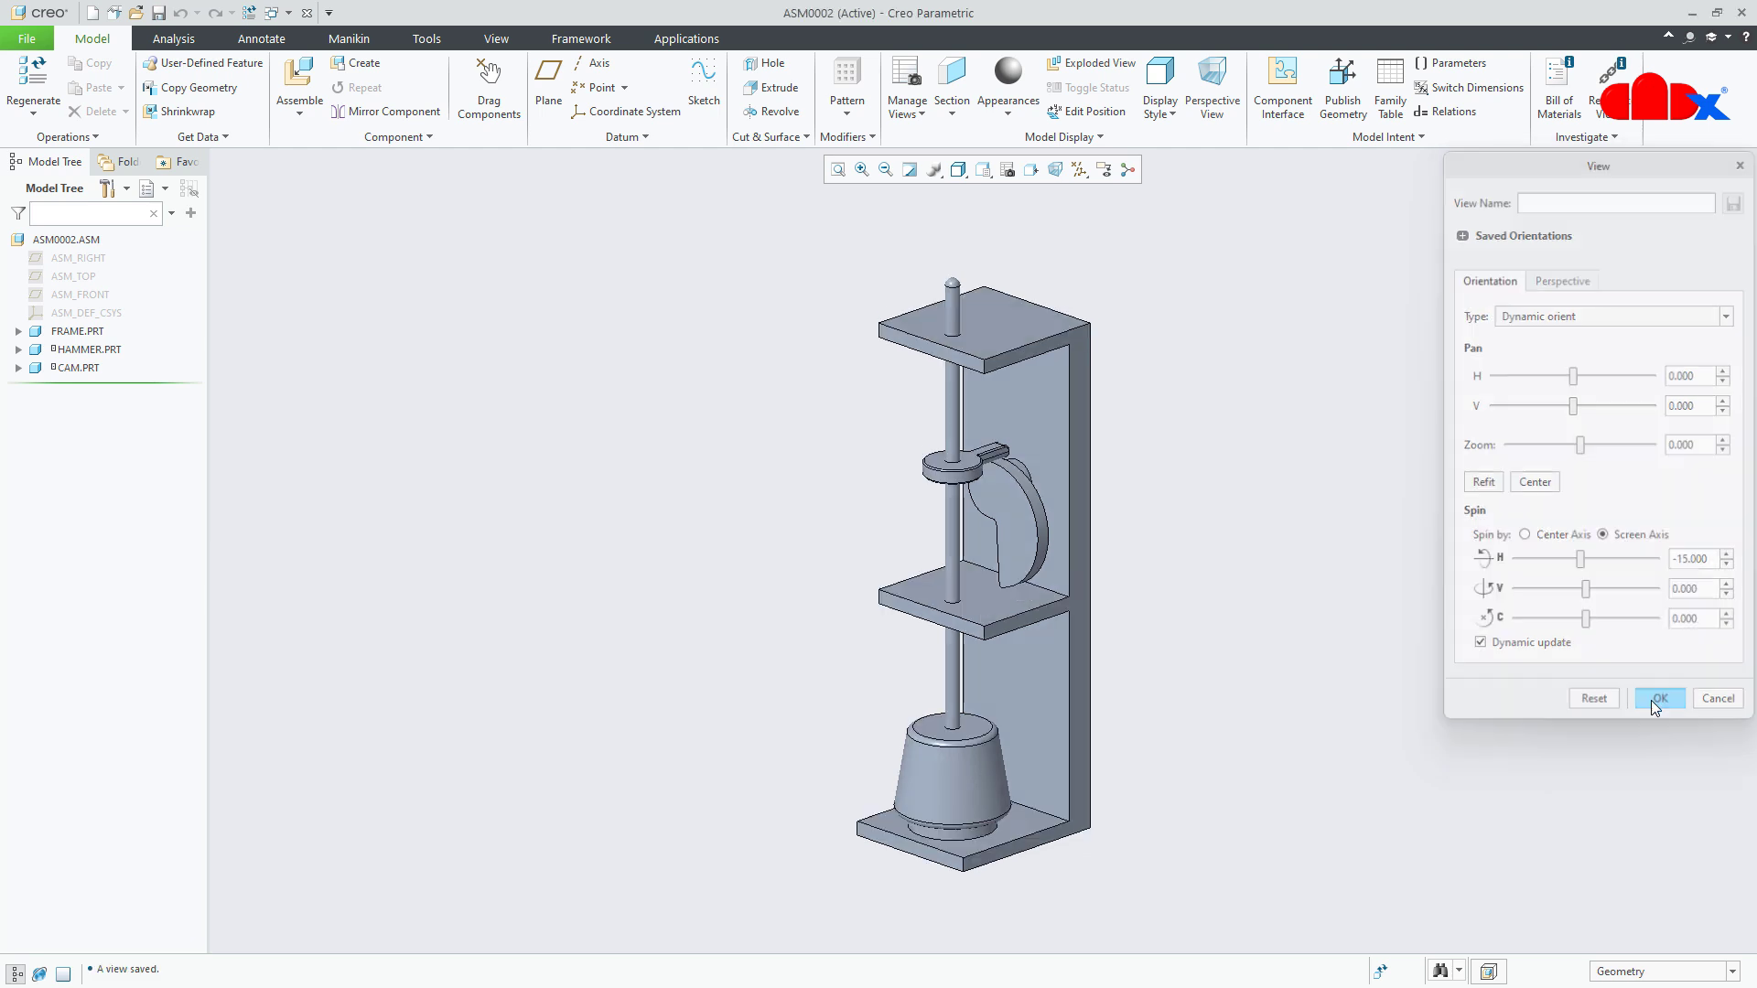
# - Apply the saved view "a" to the assembly and fit the whole mechanism in the graphics area
pyautogui.click(984, 174)
pyautogui.click(999, 221)
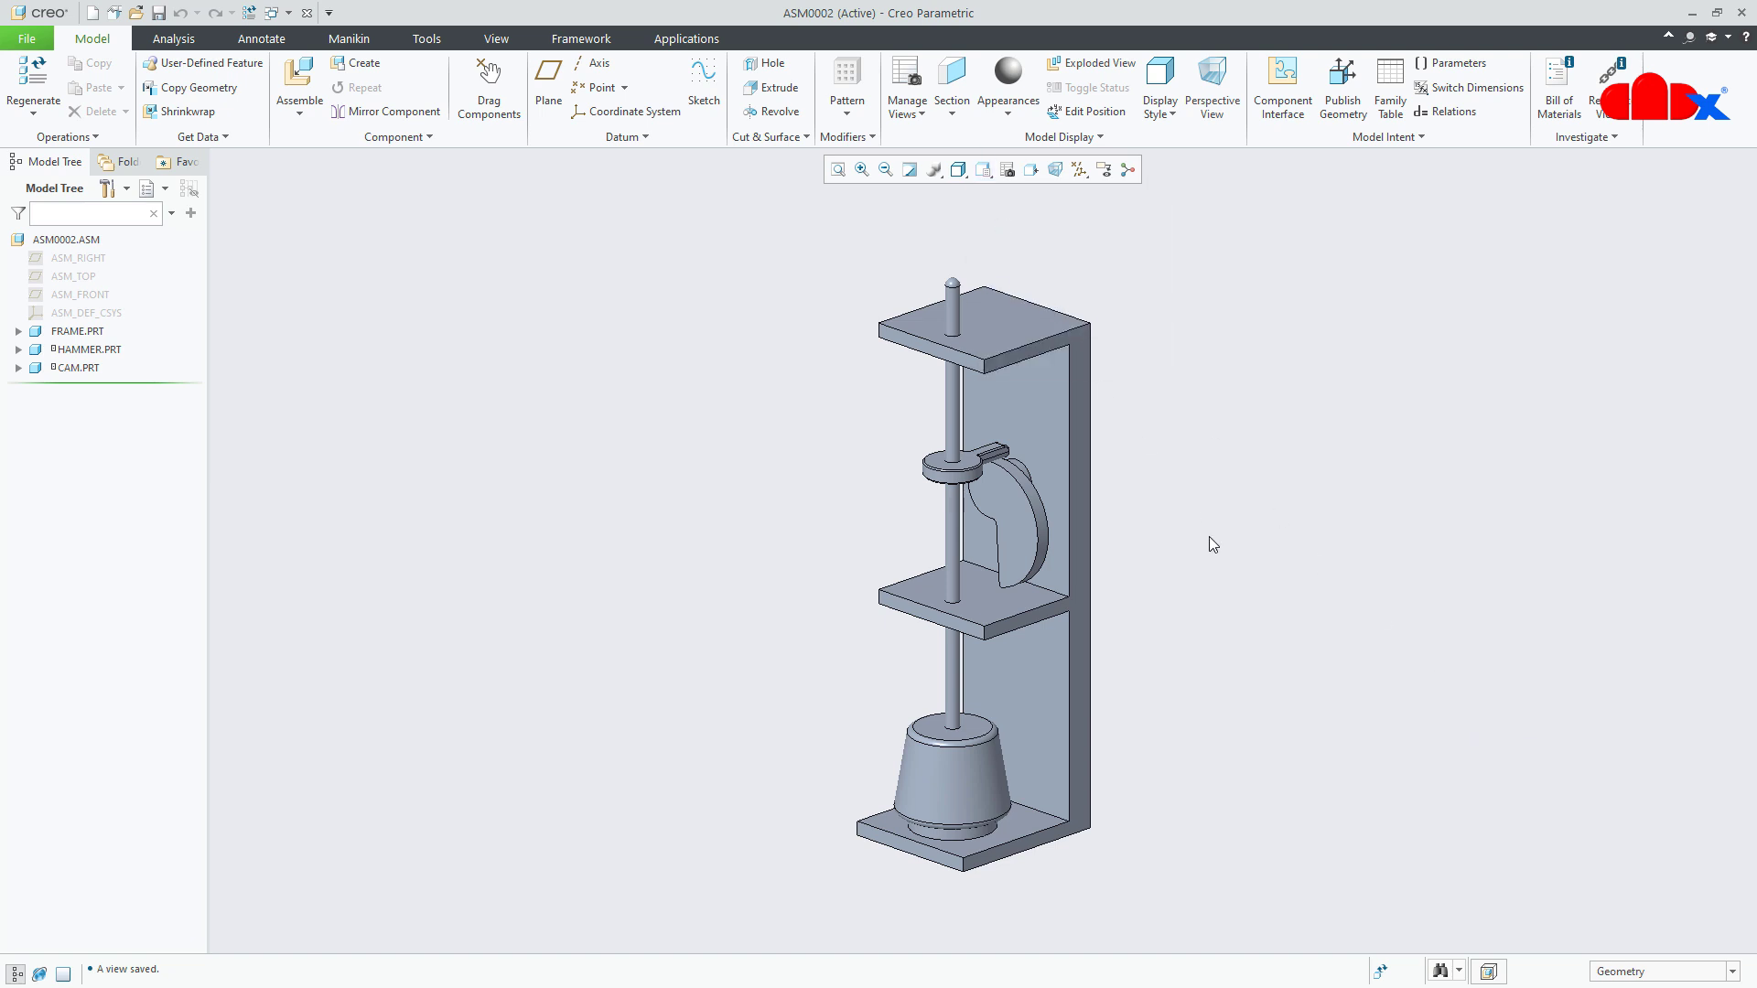
pyautogui.scroll(-2, 985, 513)
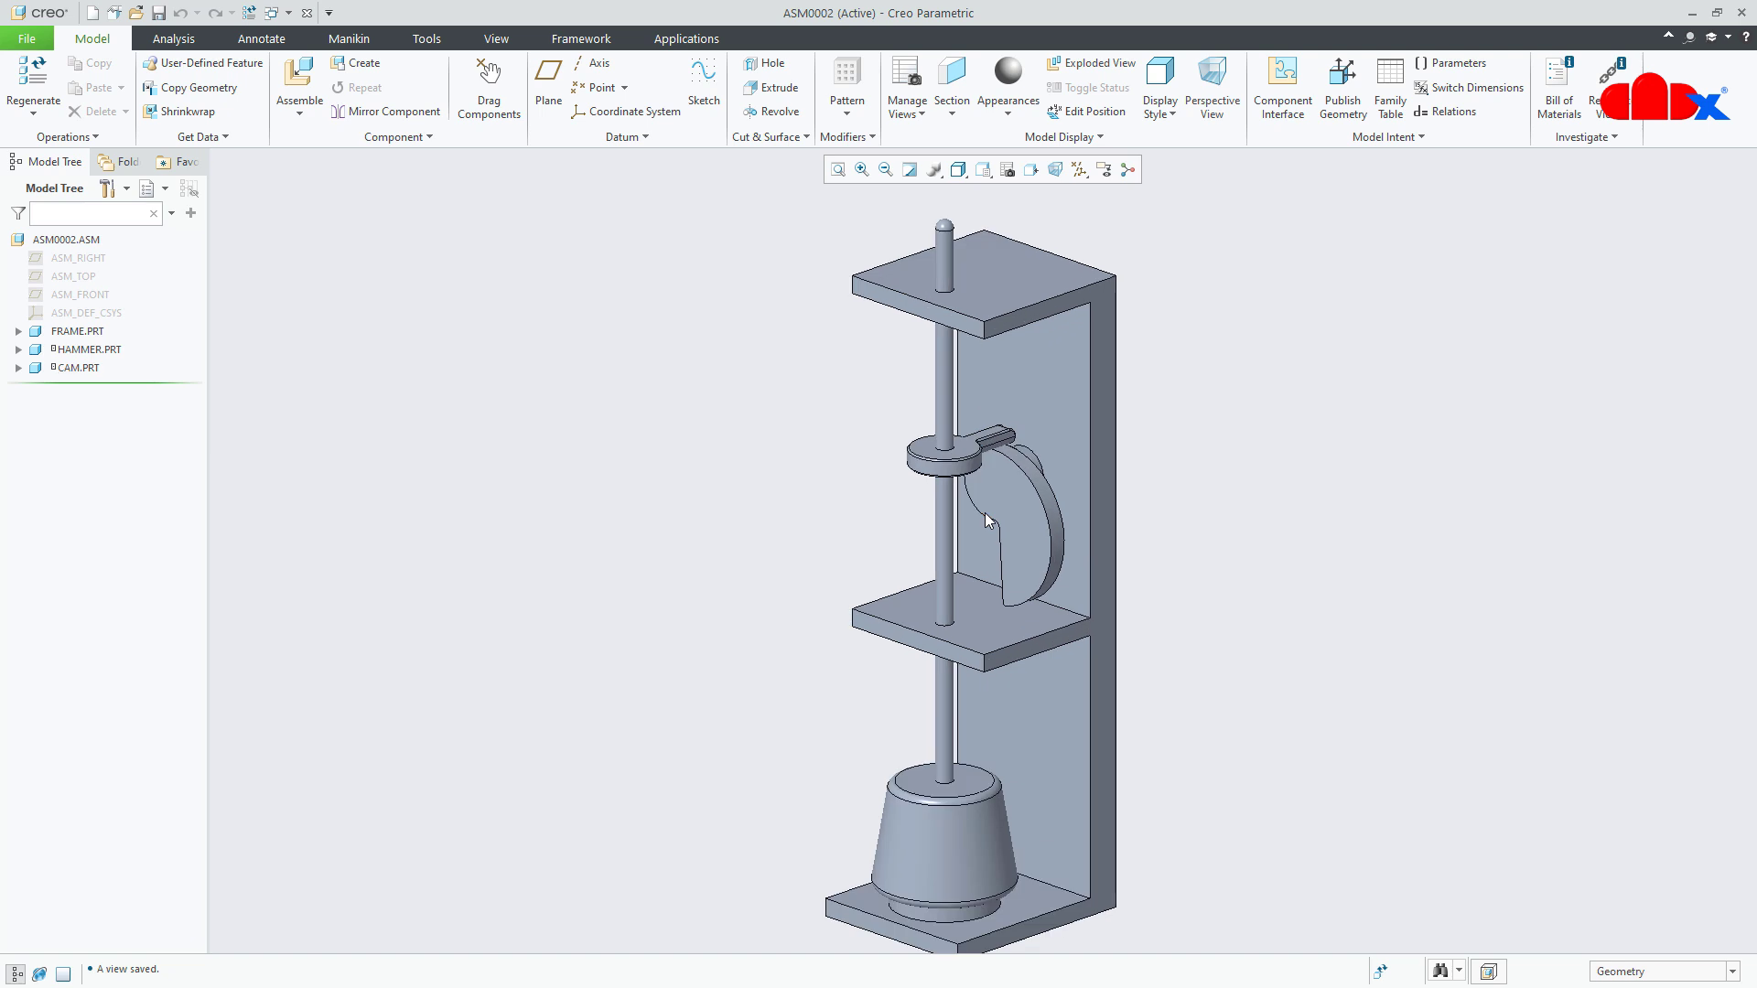
pyautogui.keyDown('shift'); pyautogui.moveTo(1007, 583); pyautogui.dragTo(1005, 556, button='middle'); pyautogui.keyUp('shift')
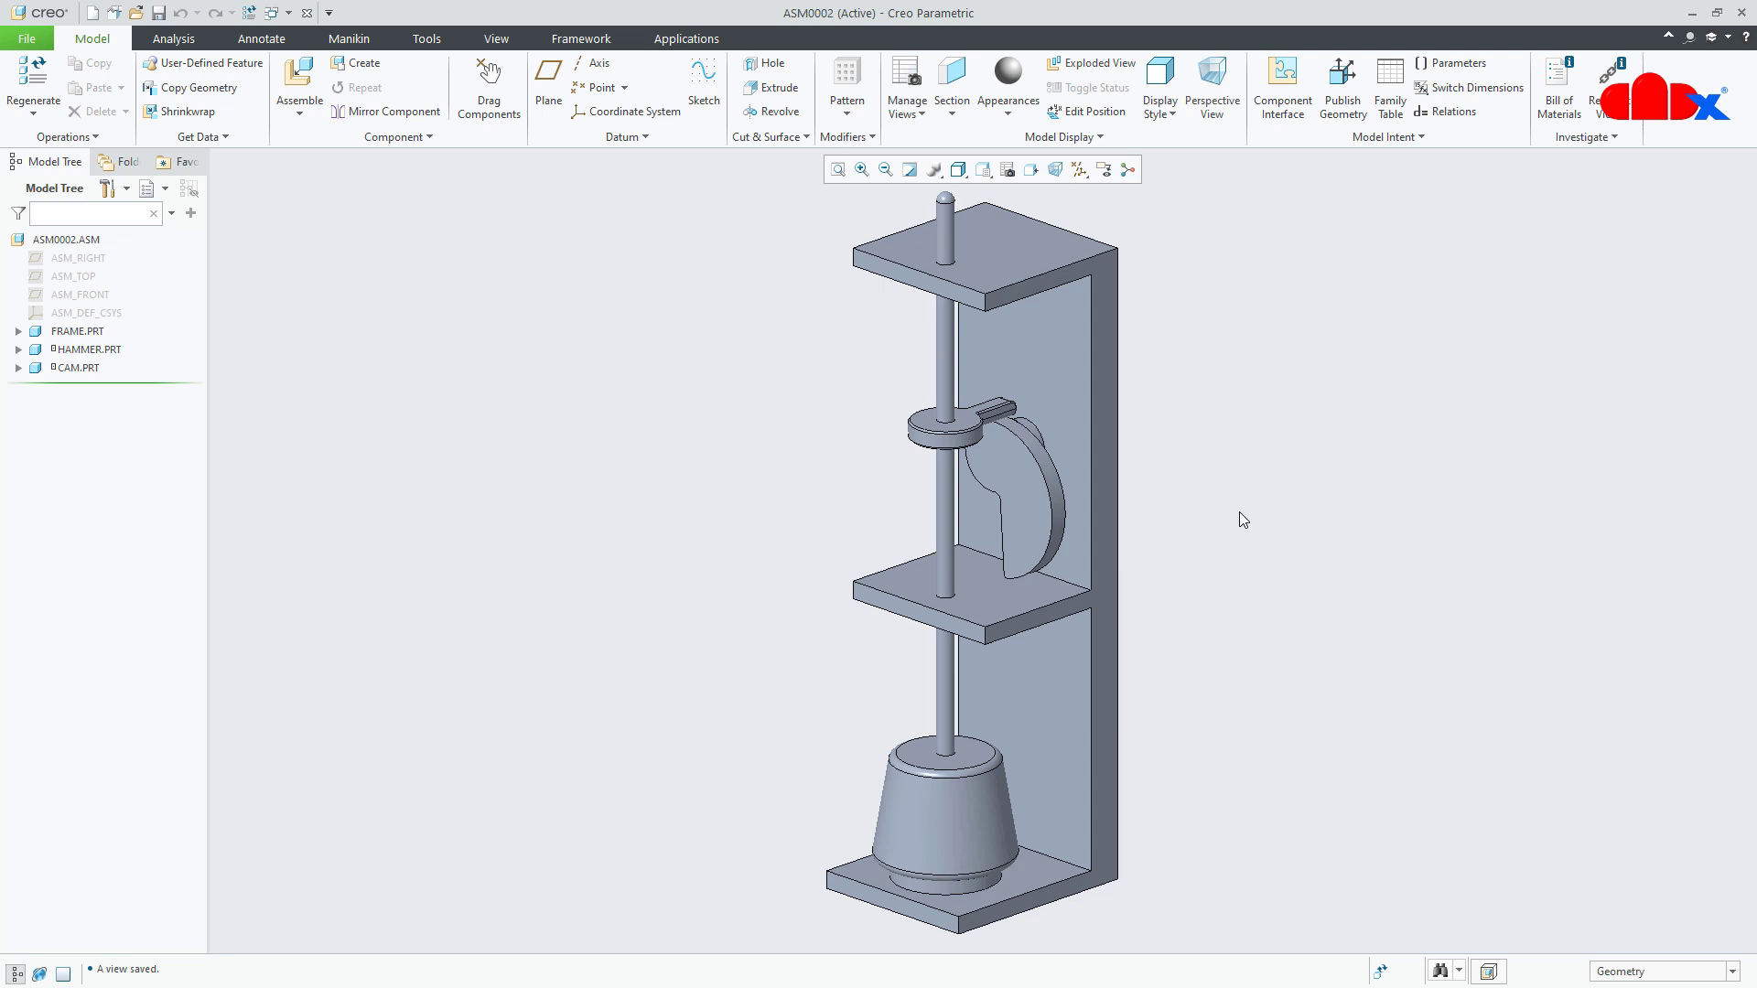
# - Switch the assembly to the Mechanism application
pyautogui.click(695, 41)
pyautogui.click(353, 100)
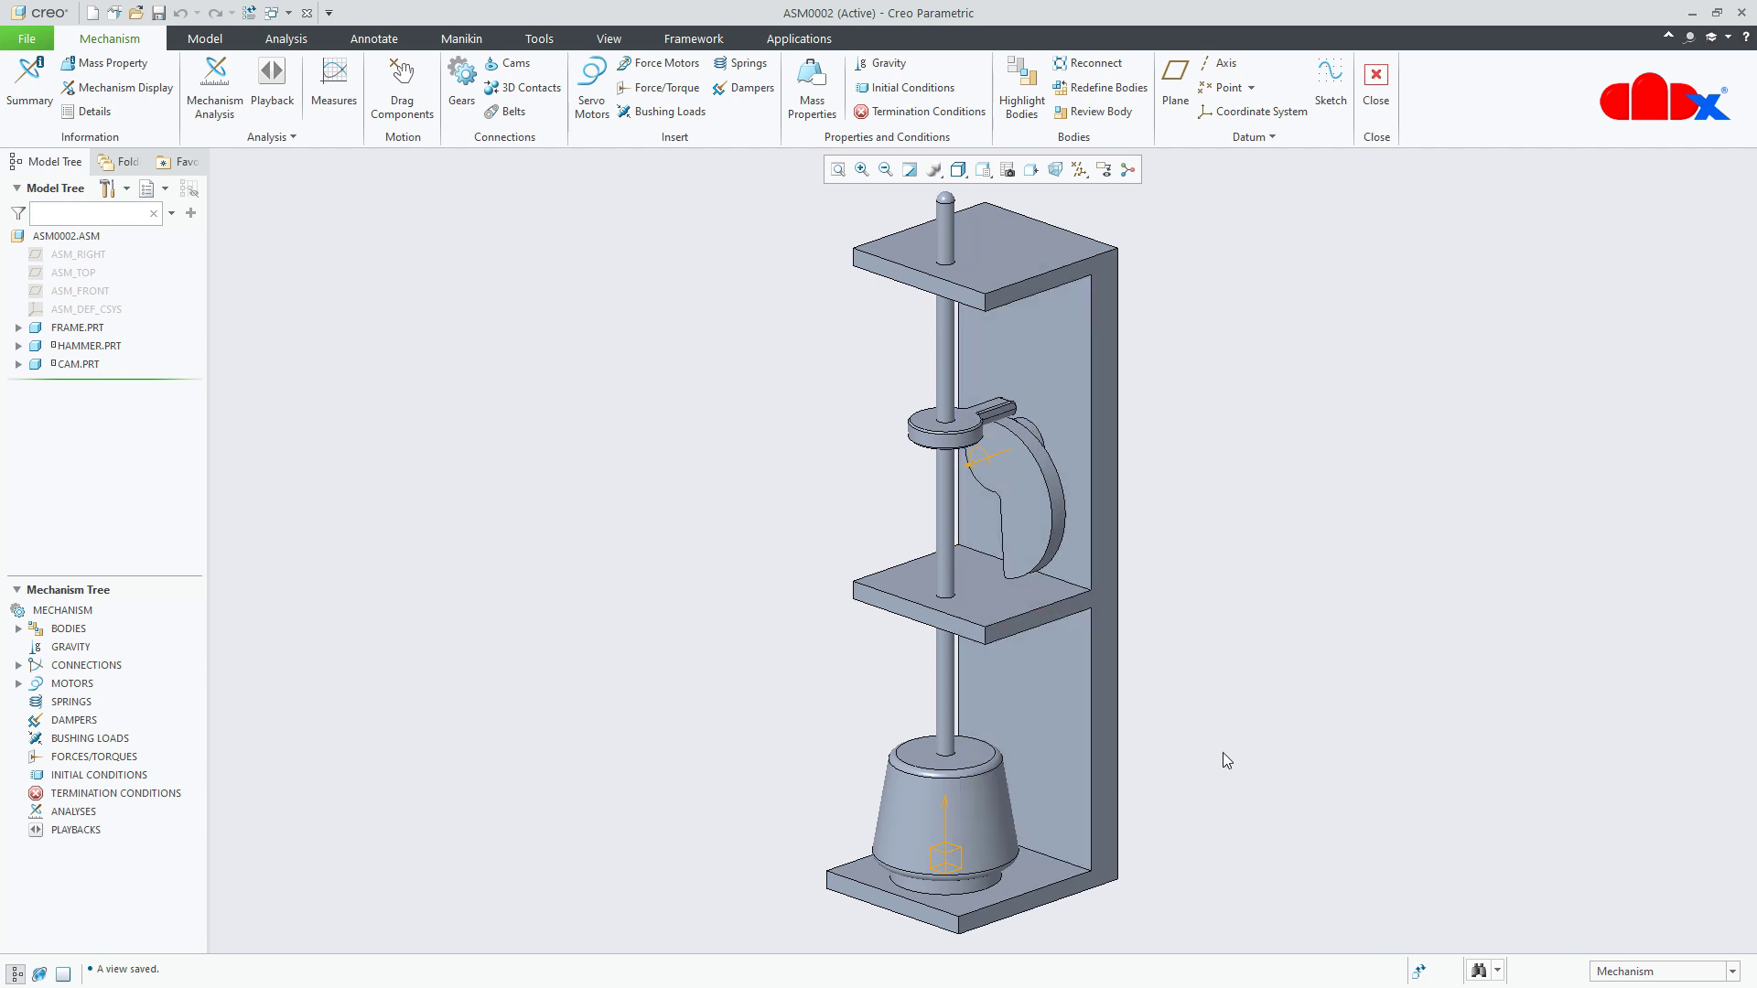
pyautogui.keyDown('shift'); pyautogui.moveTo(1221, 758); pyautogui.dragTo(1212, 766, button='middle'); pyautogui.keyUp('shift')
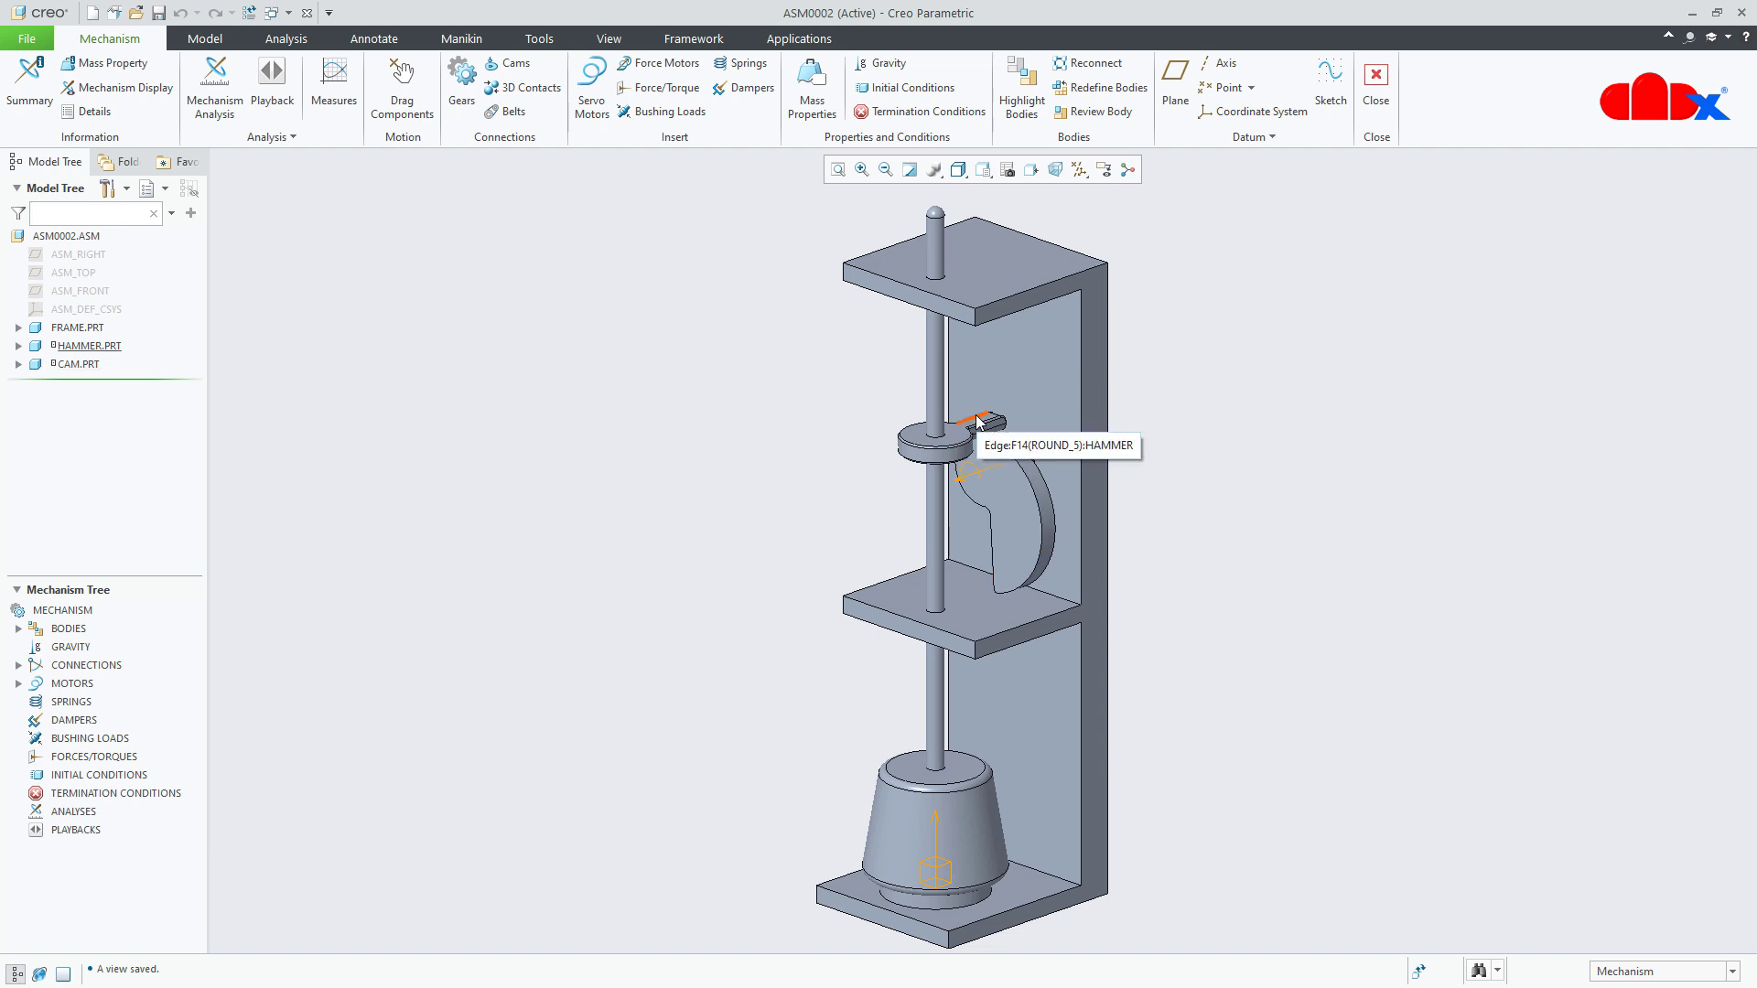
# - Start a cam-follower connection with the cam's full profile surface autoselected for Cam 1, and bring up the Cam 2 definition
pyautogui.click(526, 72)
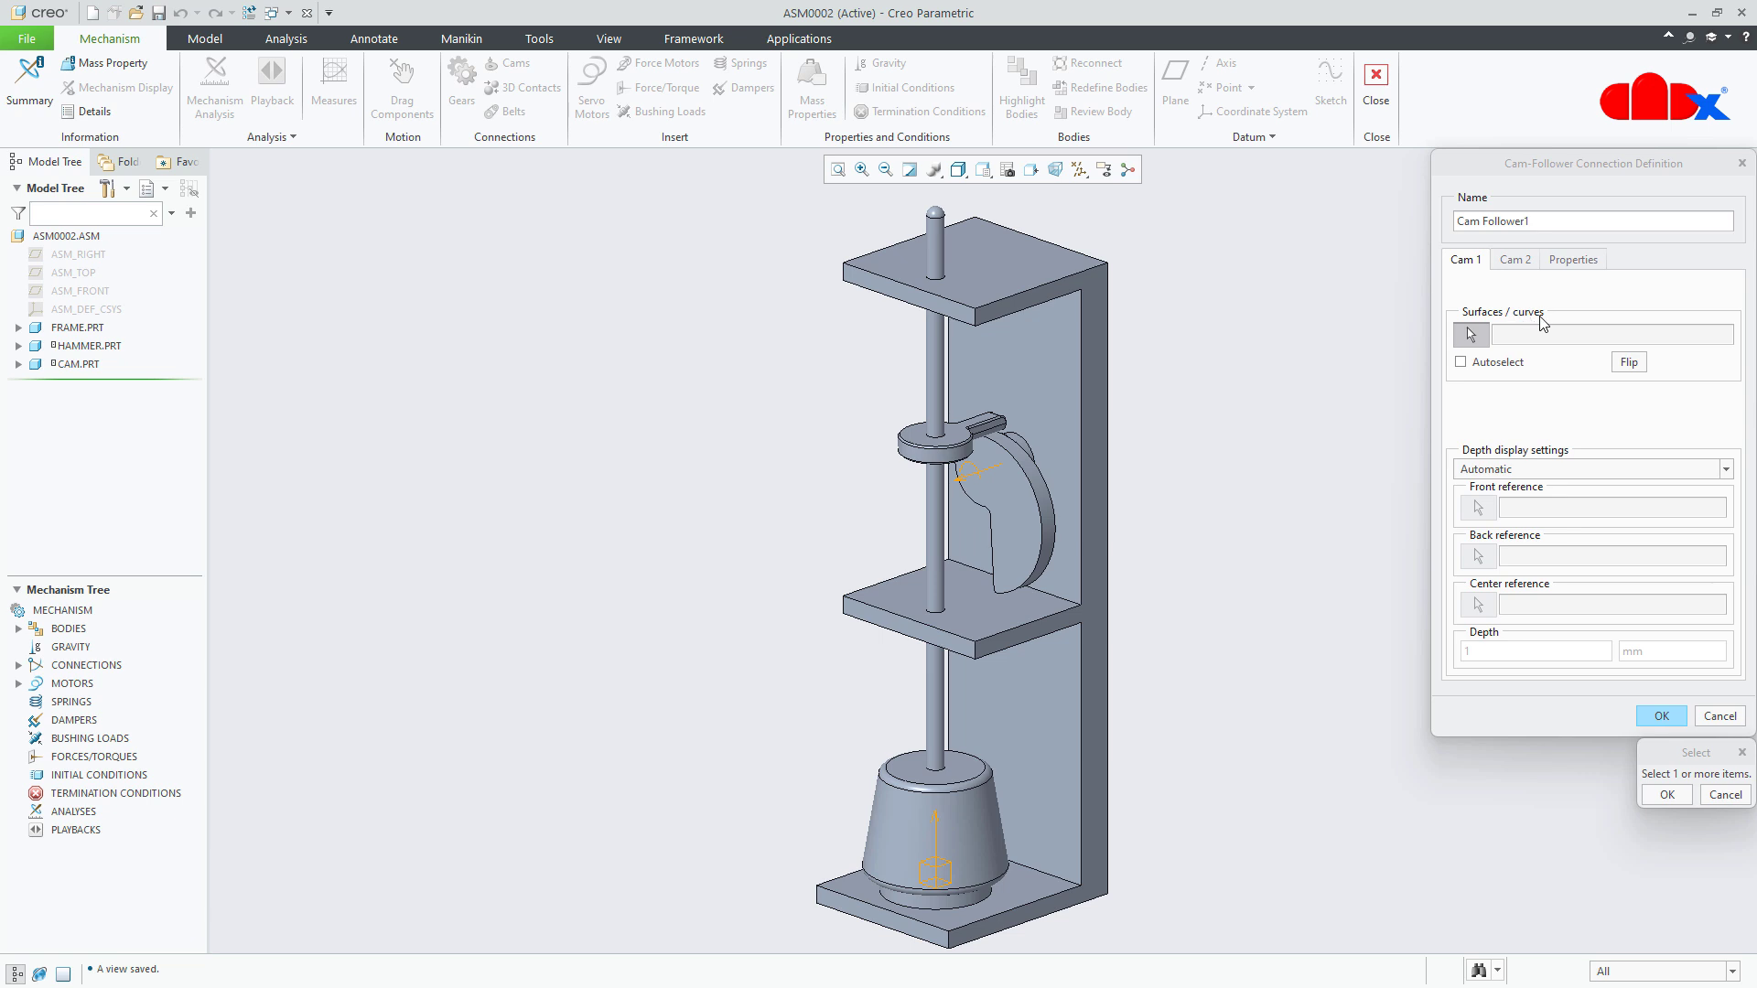
pyautogui.scroll(4, 1052, 489)
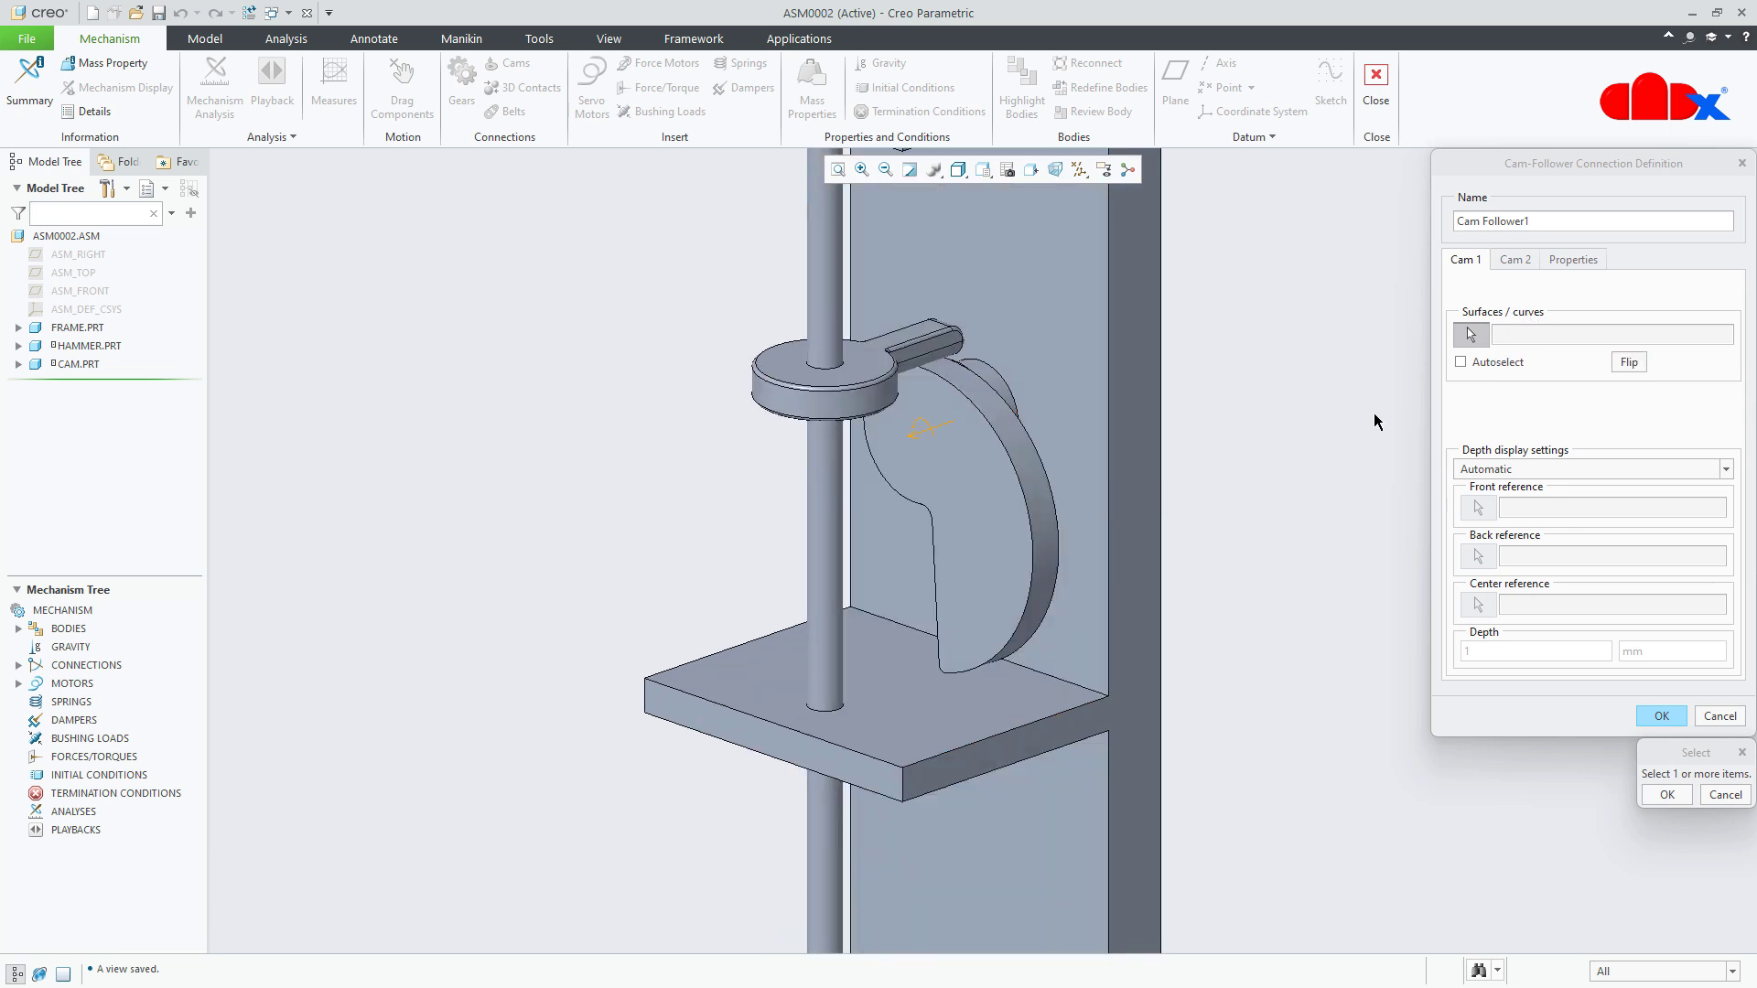
pyautogui.click(1469, 365)
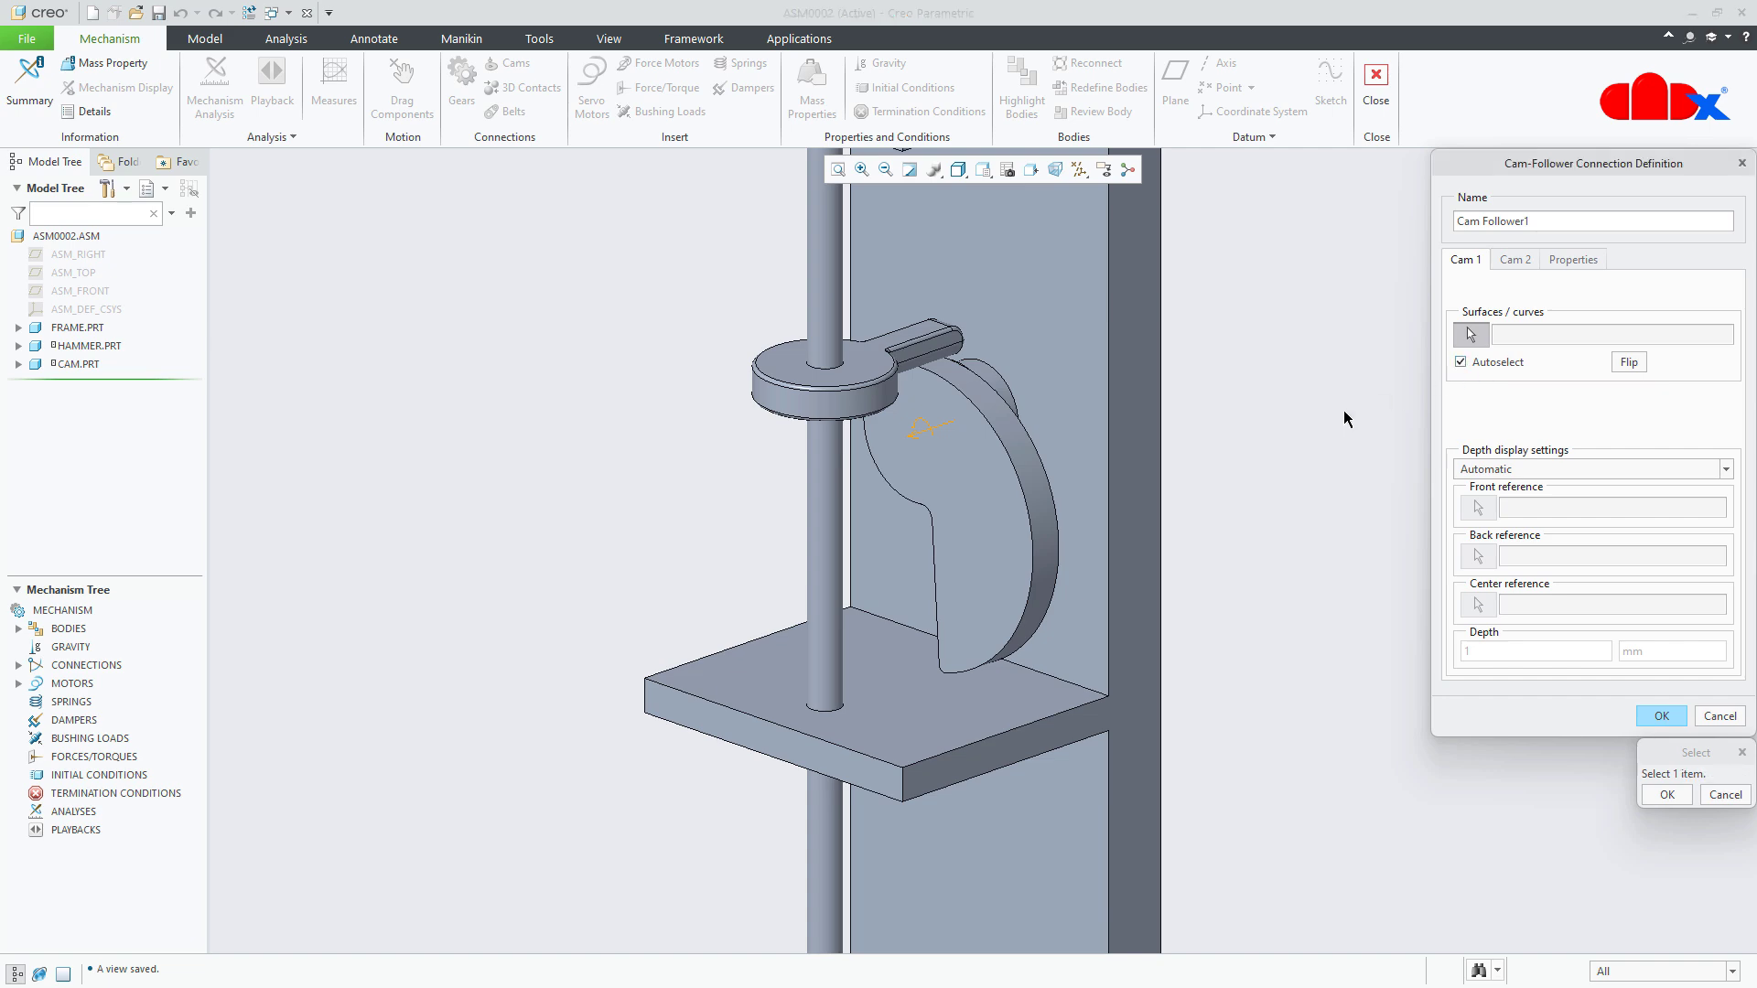
pyautogui.click(1031, 477)
pyautogui.moveTo(1029, 494); pyautogui.dragTo(1020, 540, button='middle')
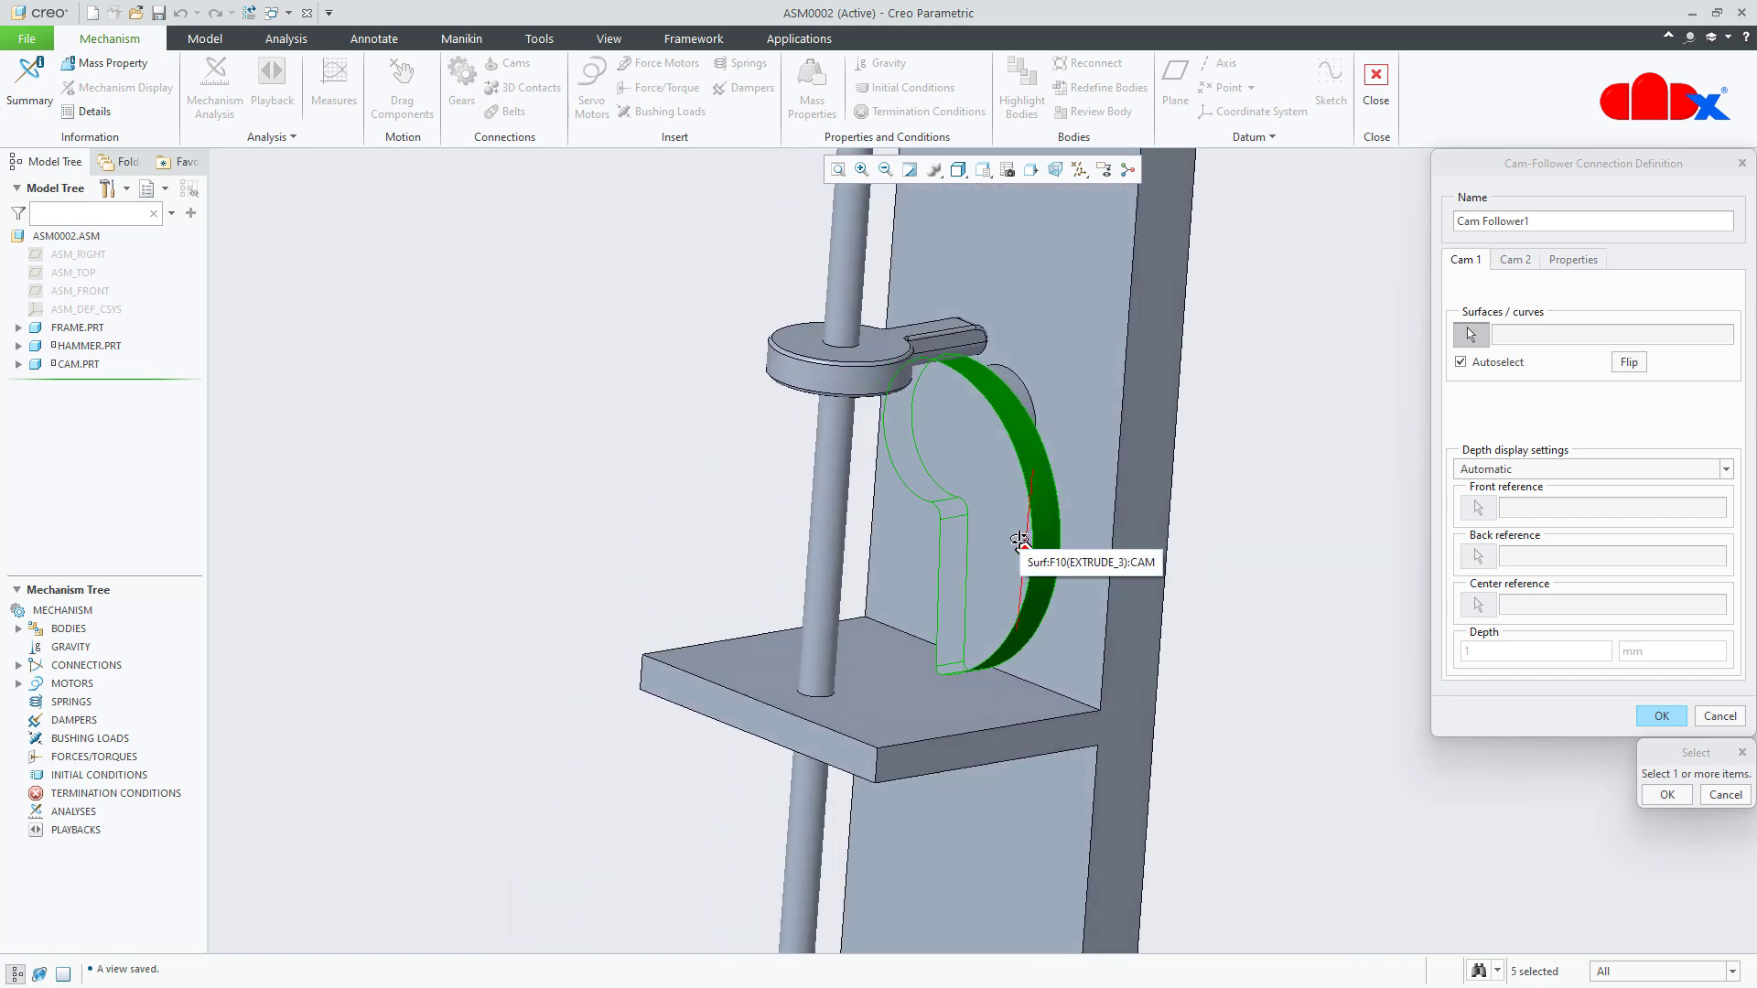
pyautogui.click(1667, 795)
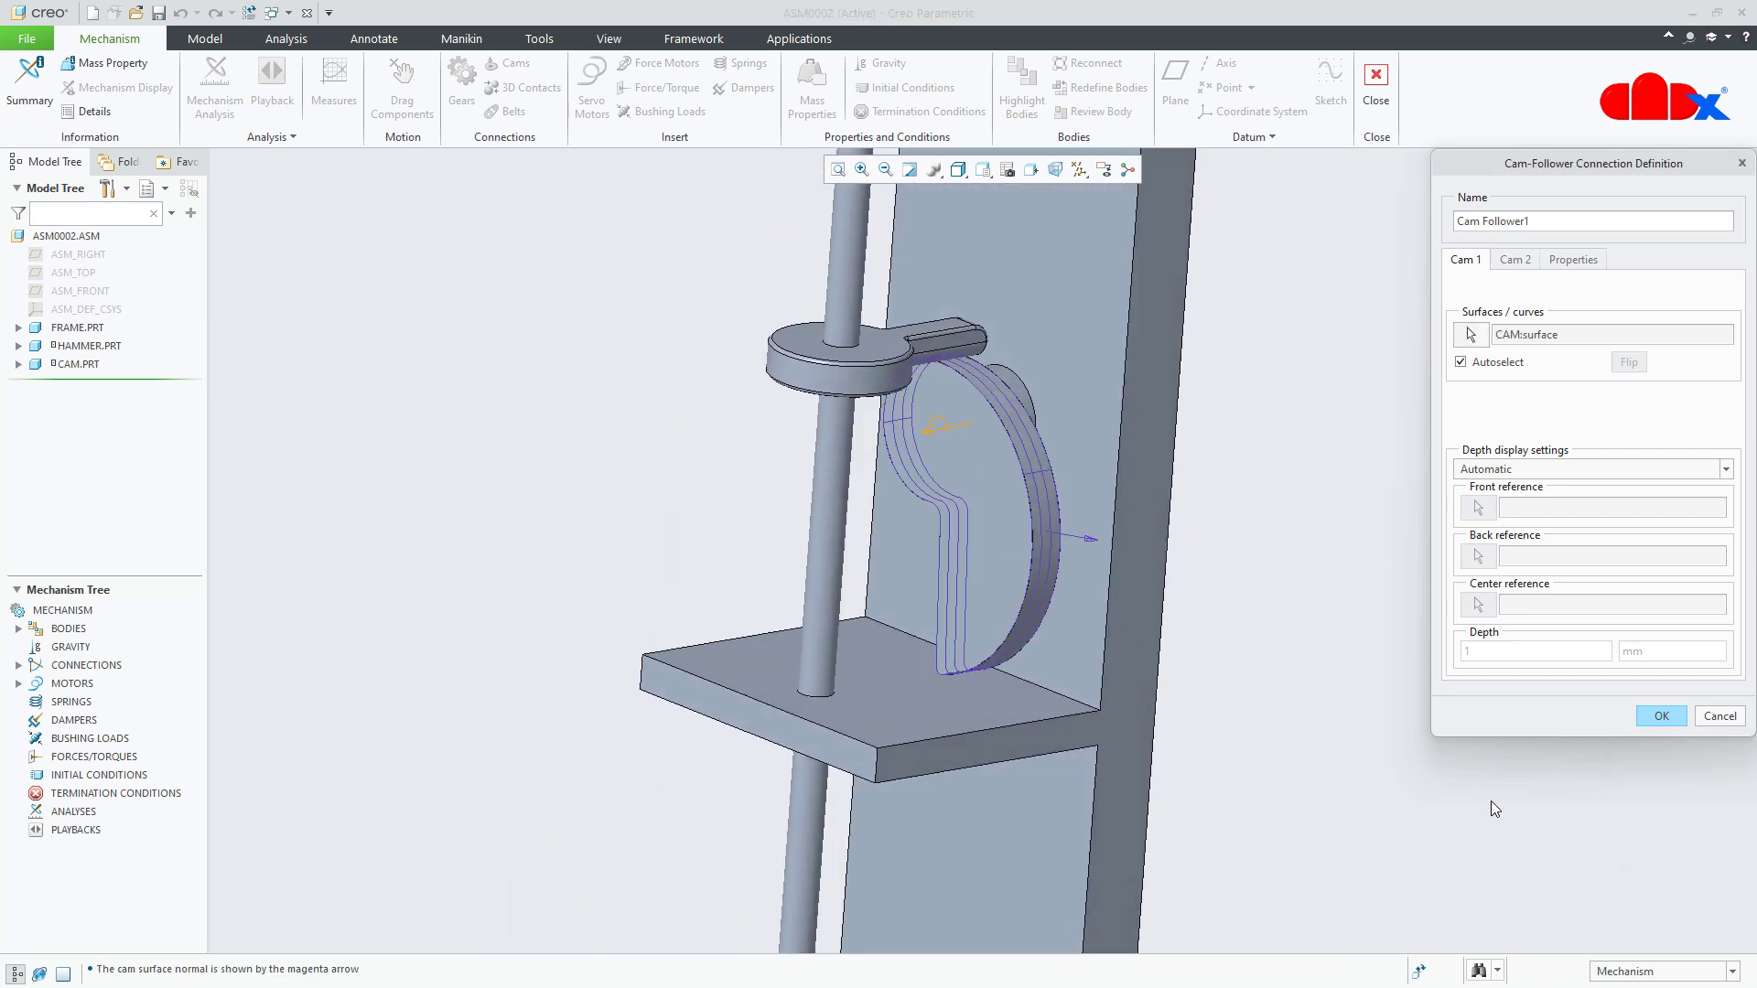
pyautogui.moveTo(1385, 776); pyautogui.dragTo(1362, 779, button='middle')
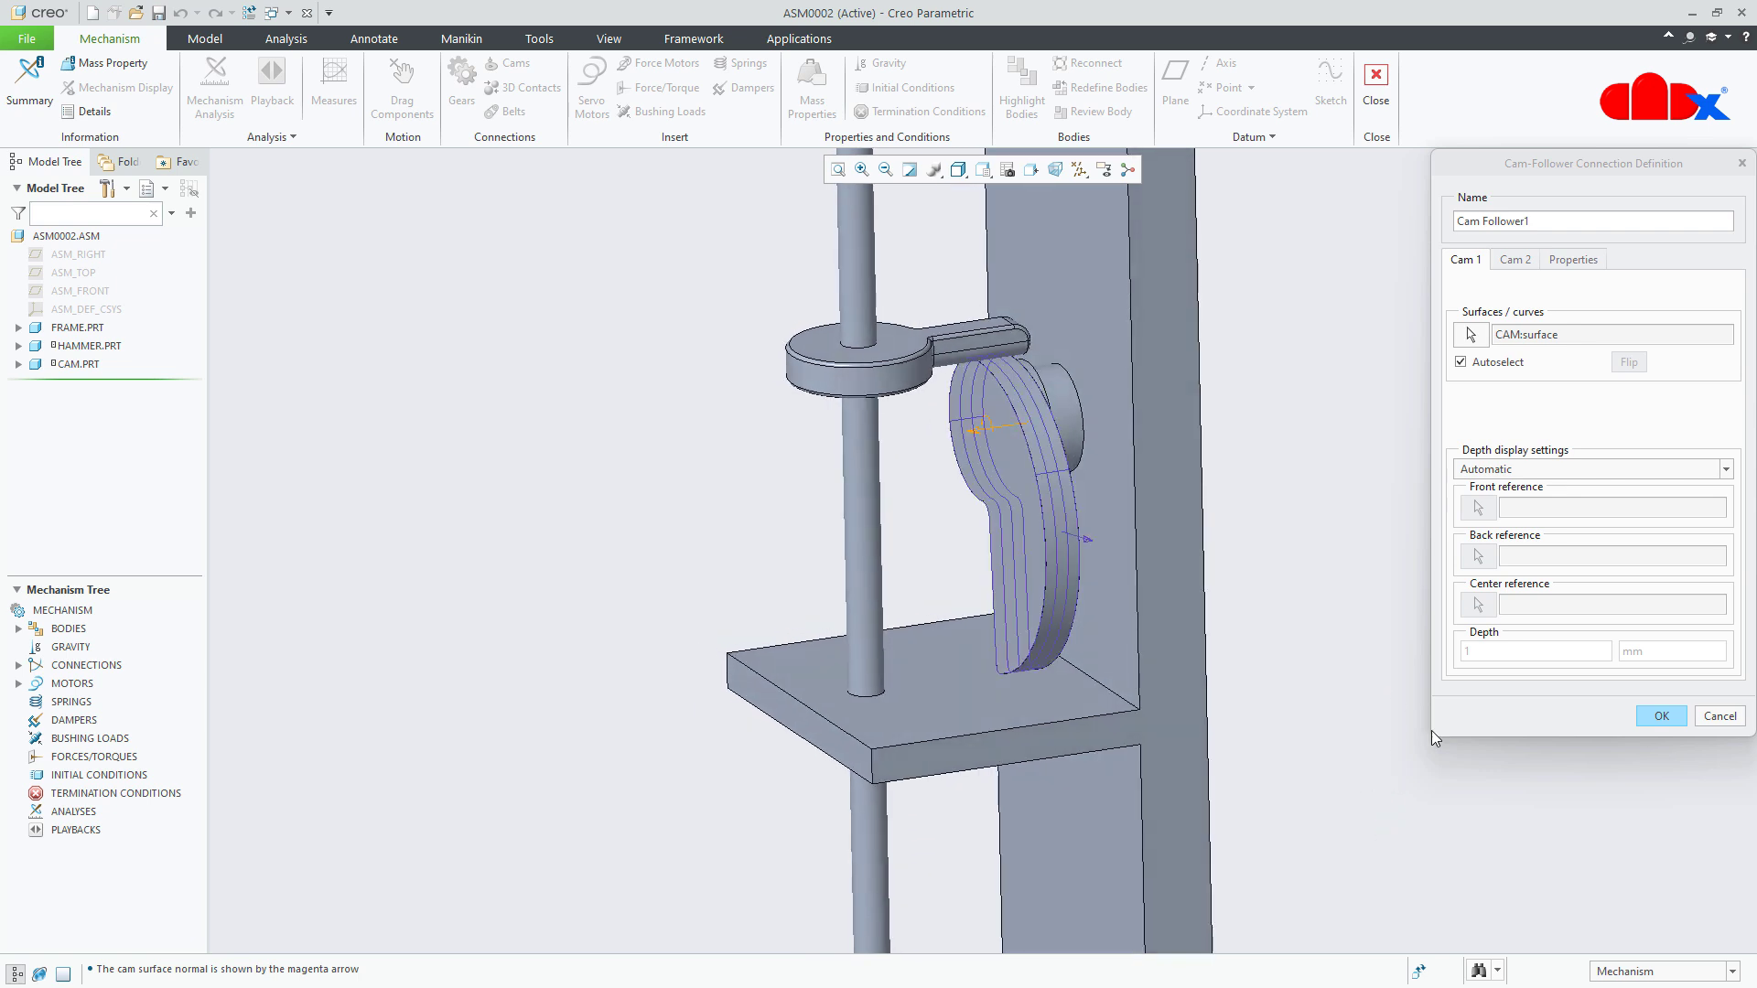
pyautogui.click(1519, 264)
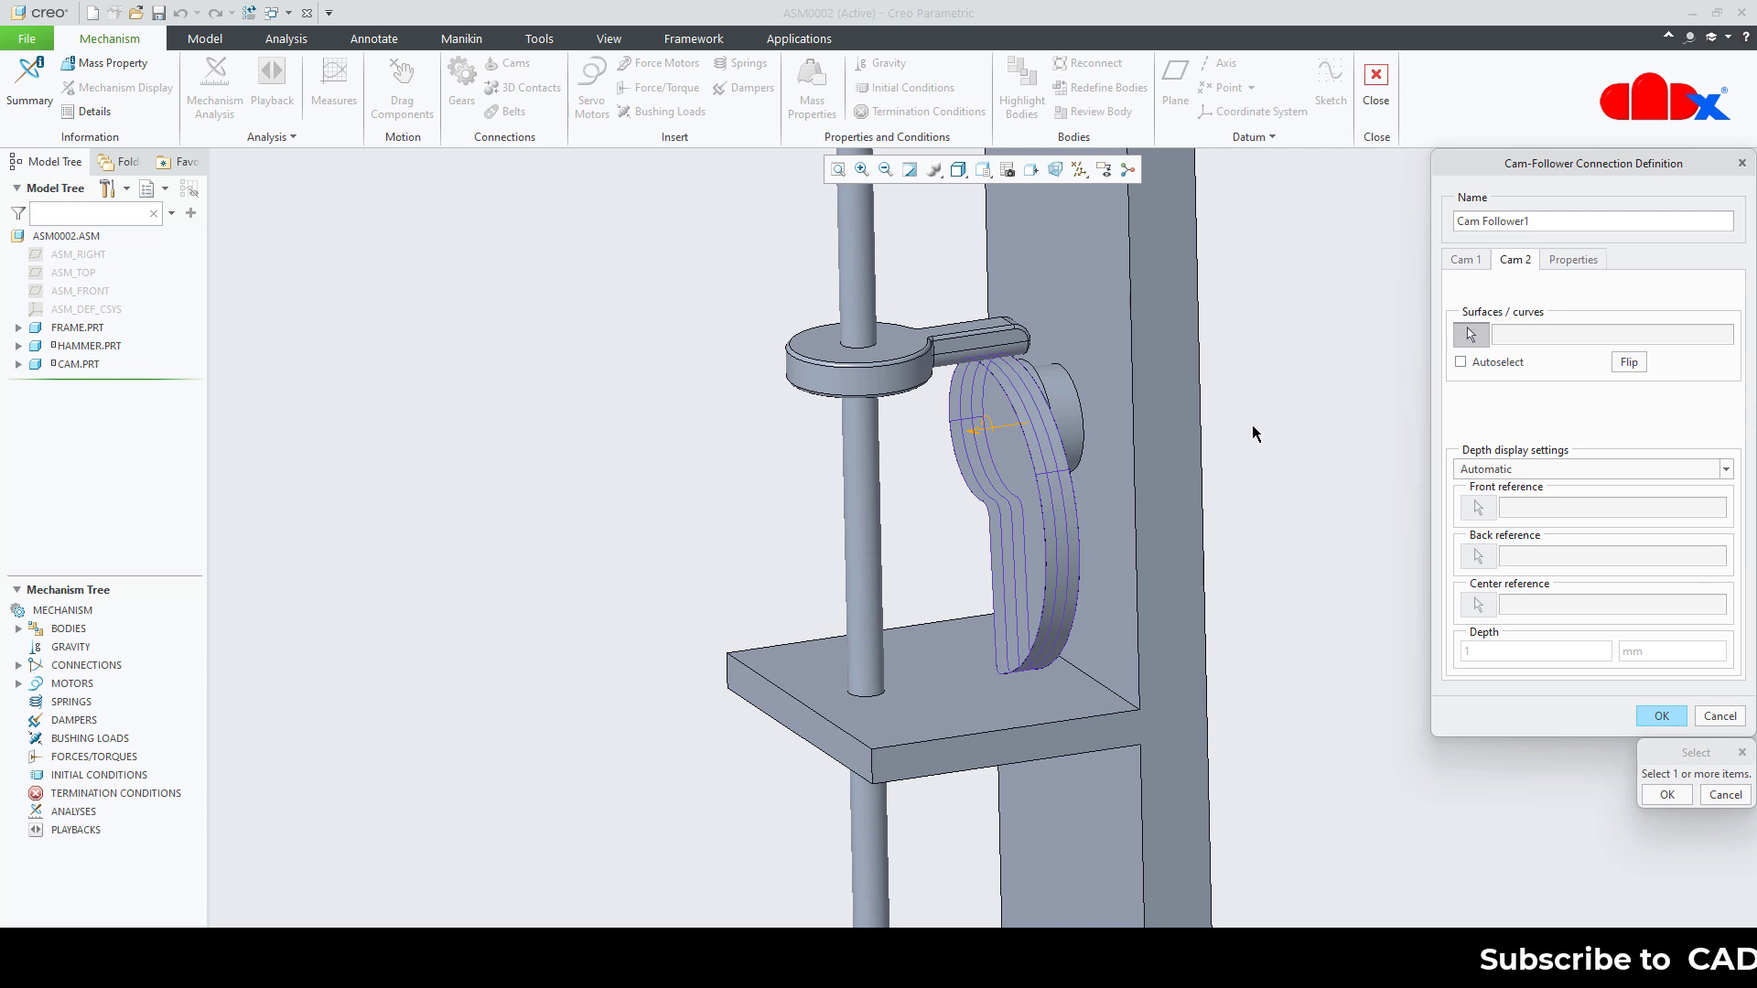
# - Select the underside surface of the hammer's arm as Cam 2 and complete the cam-follower connection
pyautogui.scroll(5, 957, 421)
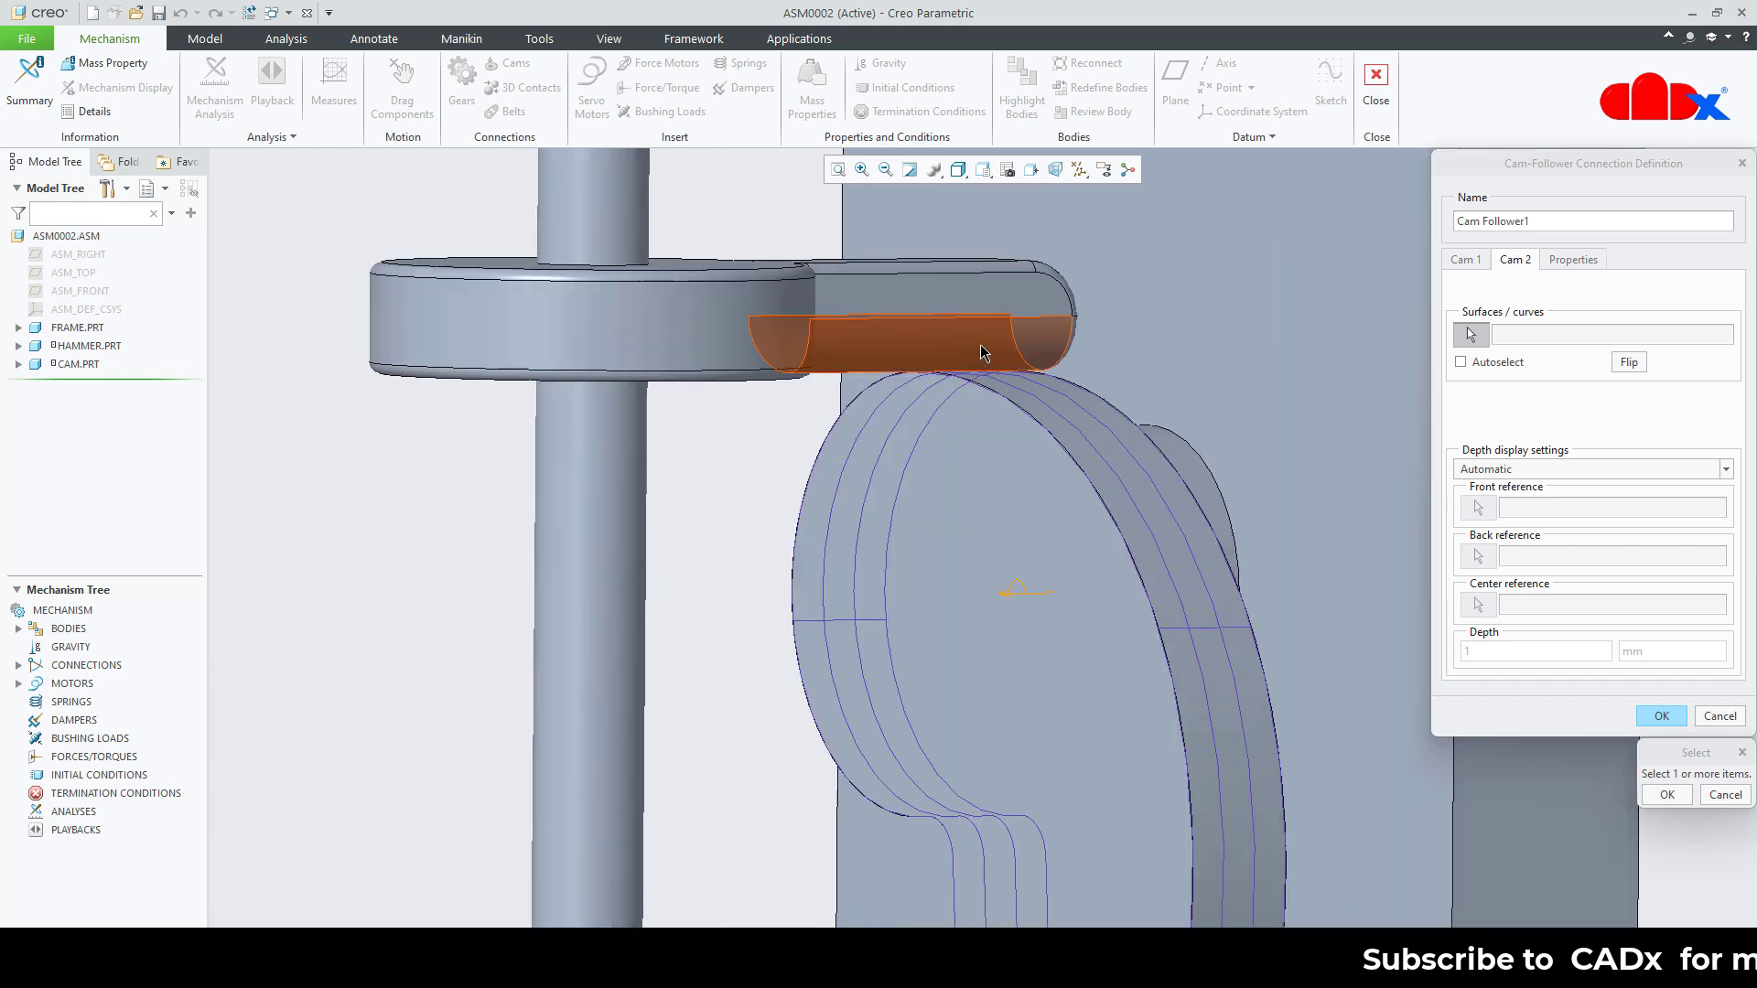
pyautogui.click(982, 352)
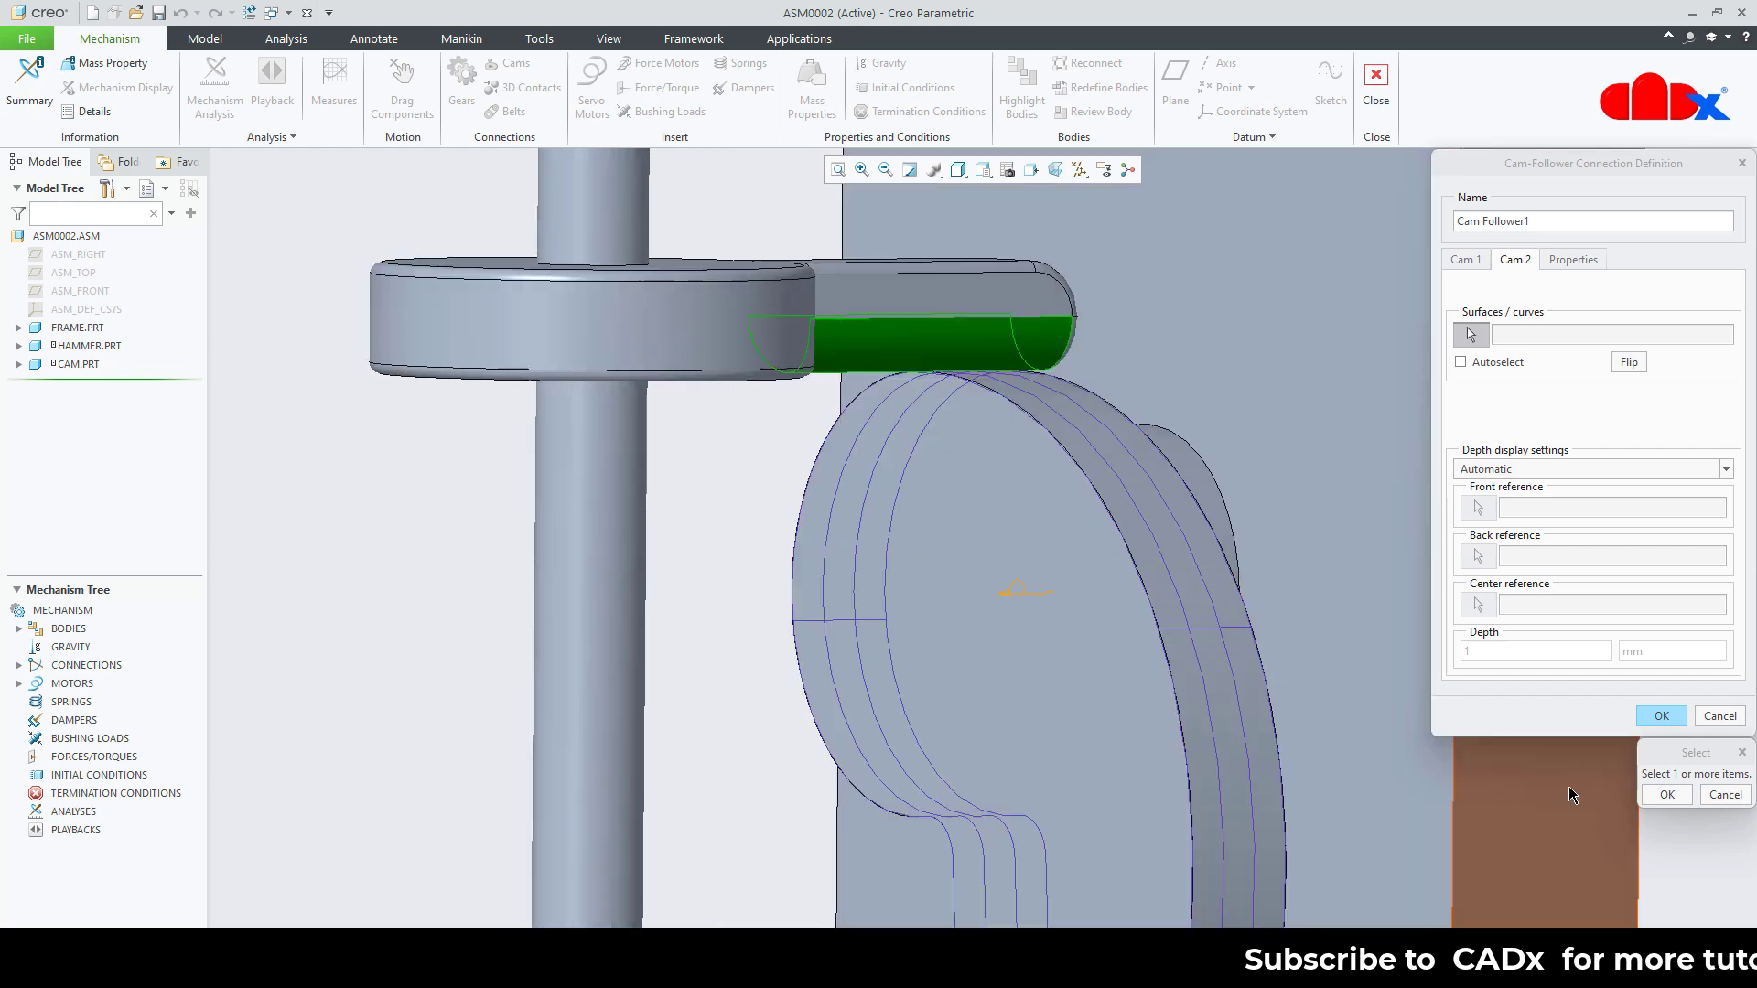
pyautogui.click(1668, 796)
pyautogui.scroll(5, 990, 451)
pyautogui.moveTo(984, 478); pyautogui.dragTo(918, 520, button='middle')
pyautogui.scroll(3, 918, 520)
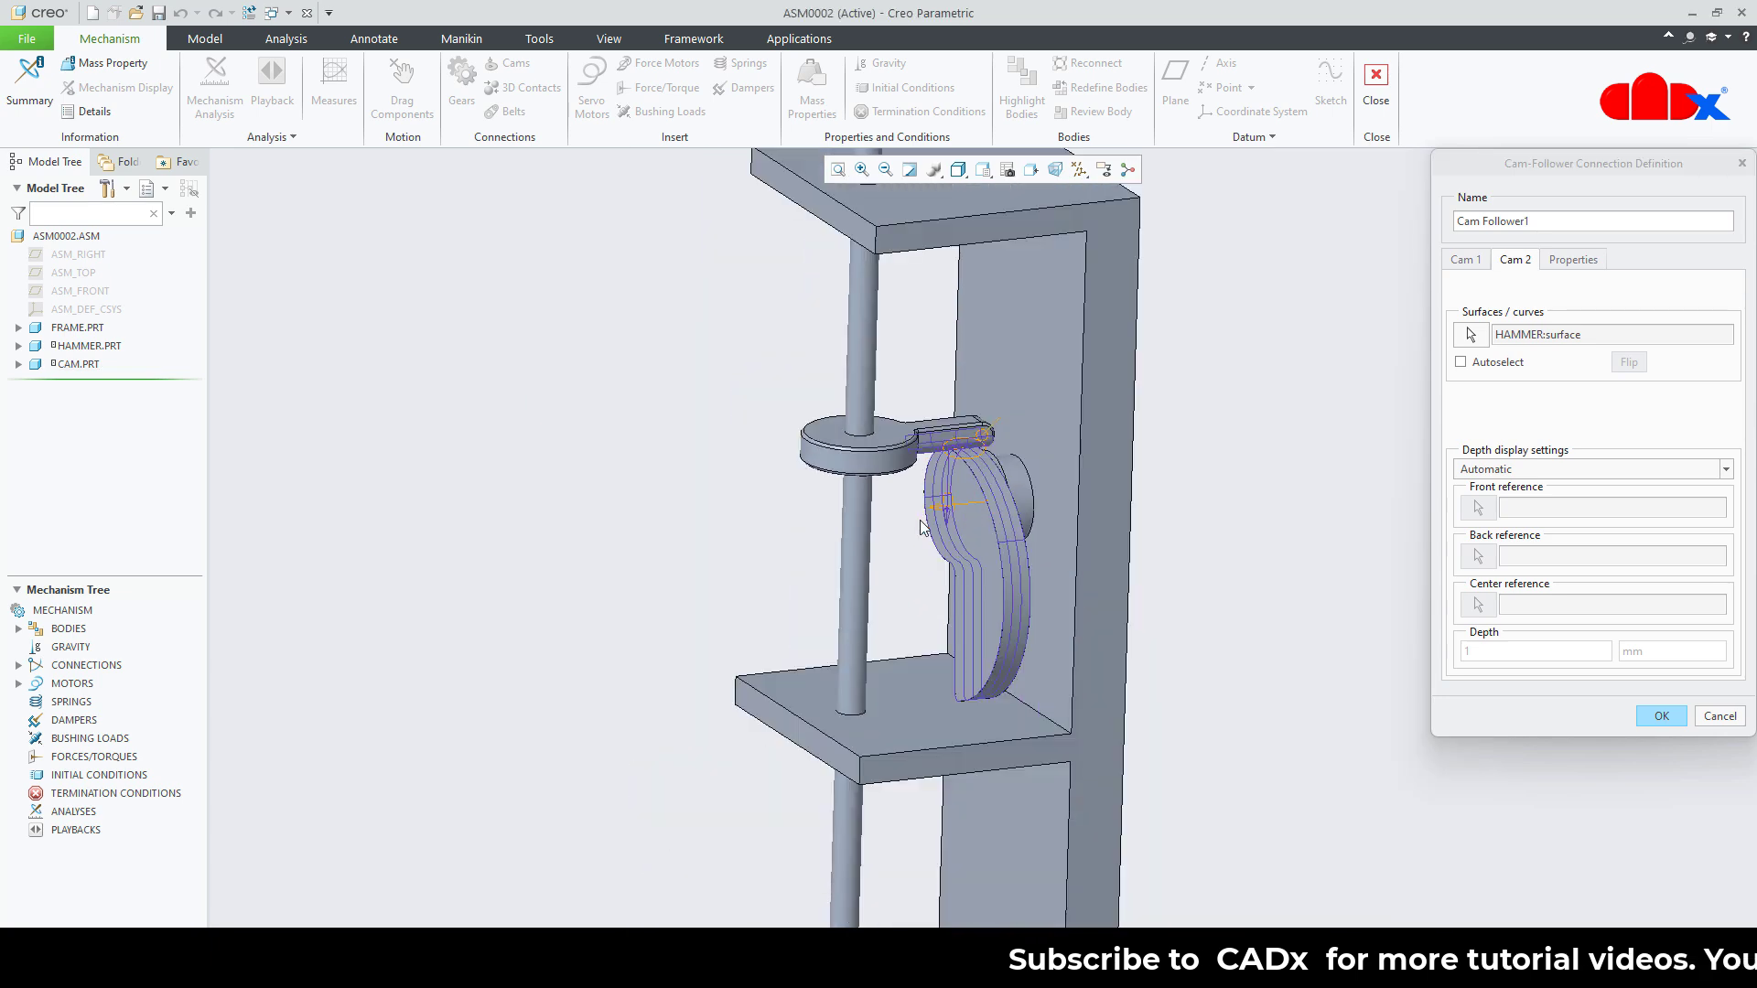
pyautogui.moveTo(1290, 692); pyautogui.dragTo(1287, 690, button='middle')
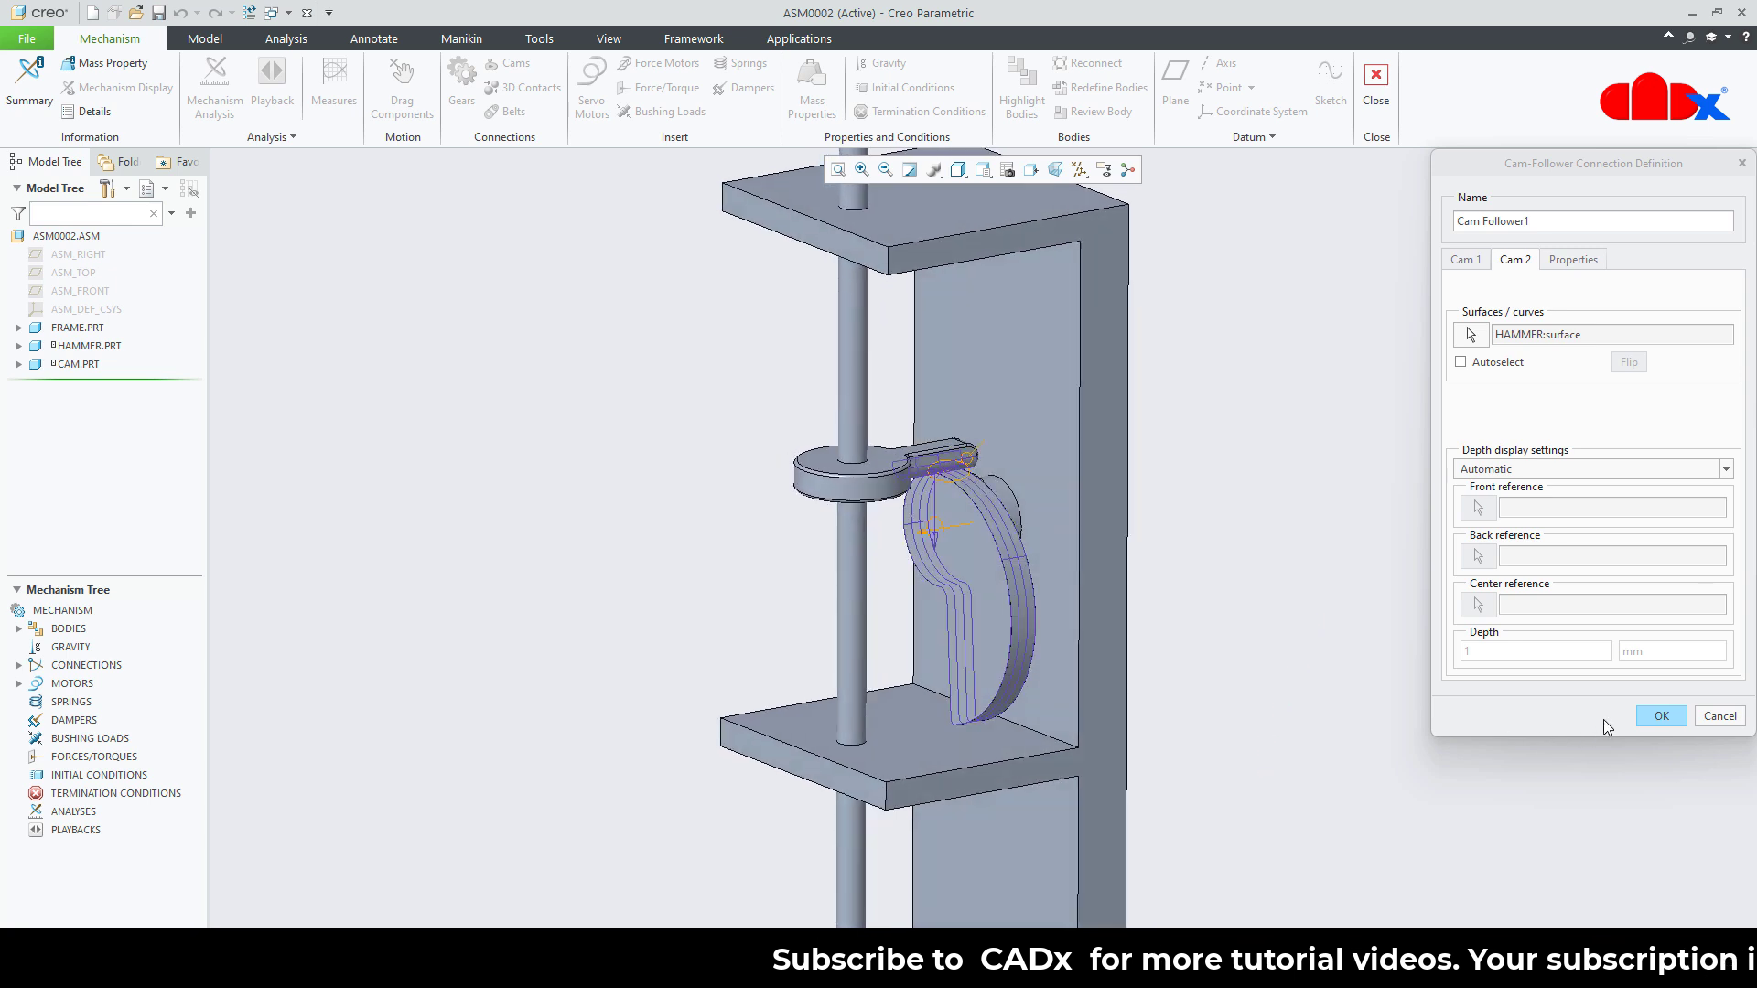
pyautogui.click(1660, 718)
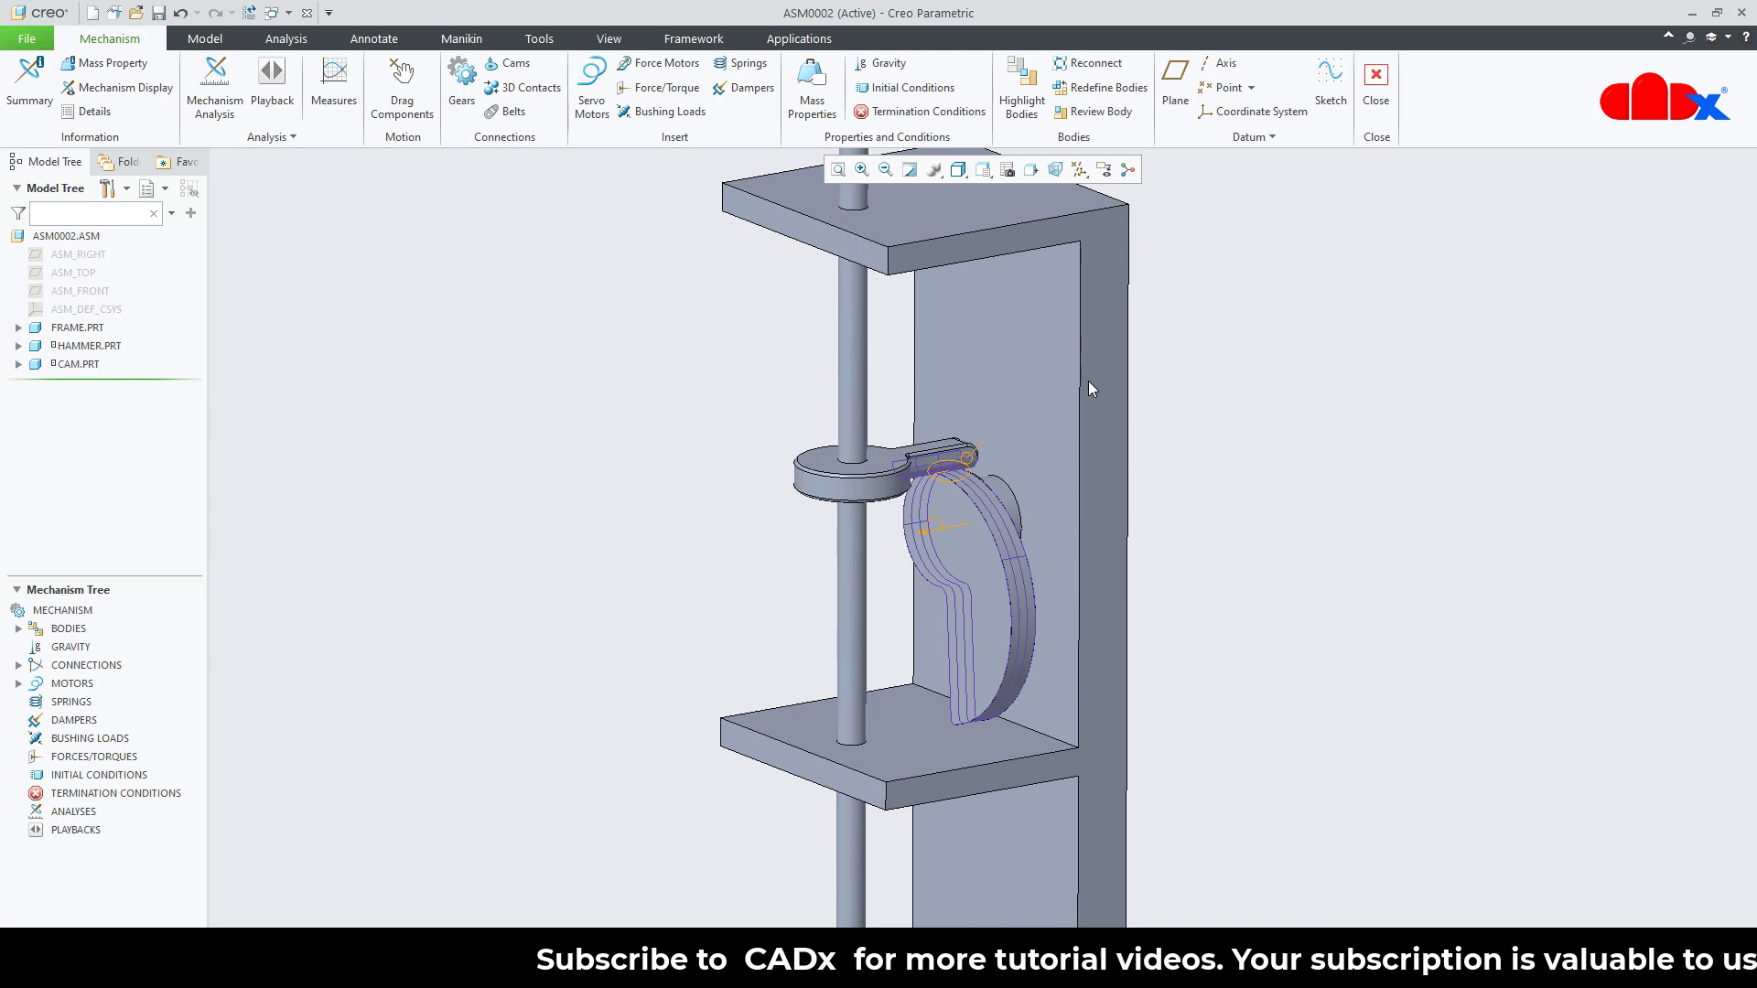
# - Return the assembly to the saved orientation and frame the whole mechanism from frame top to hammer base
pyautogui.click(986, 170)
pyautogui.click(1020, 204)
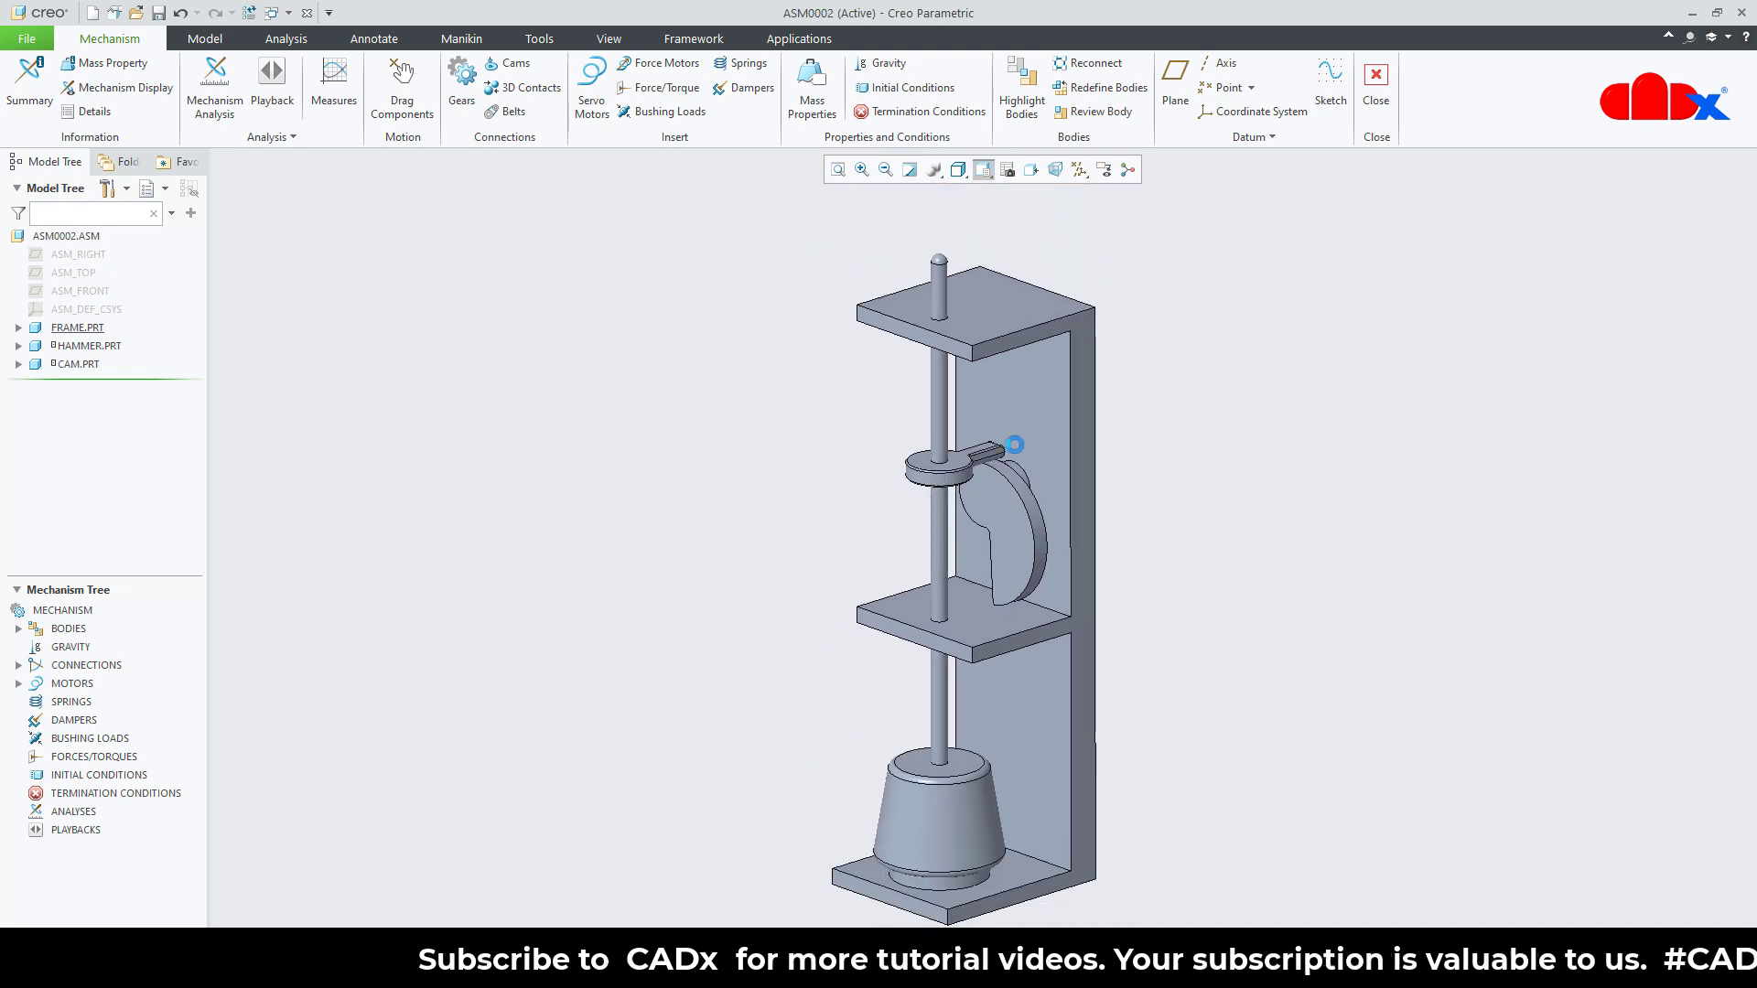
pyautogui.scroll(-2, 998, 532)
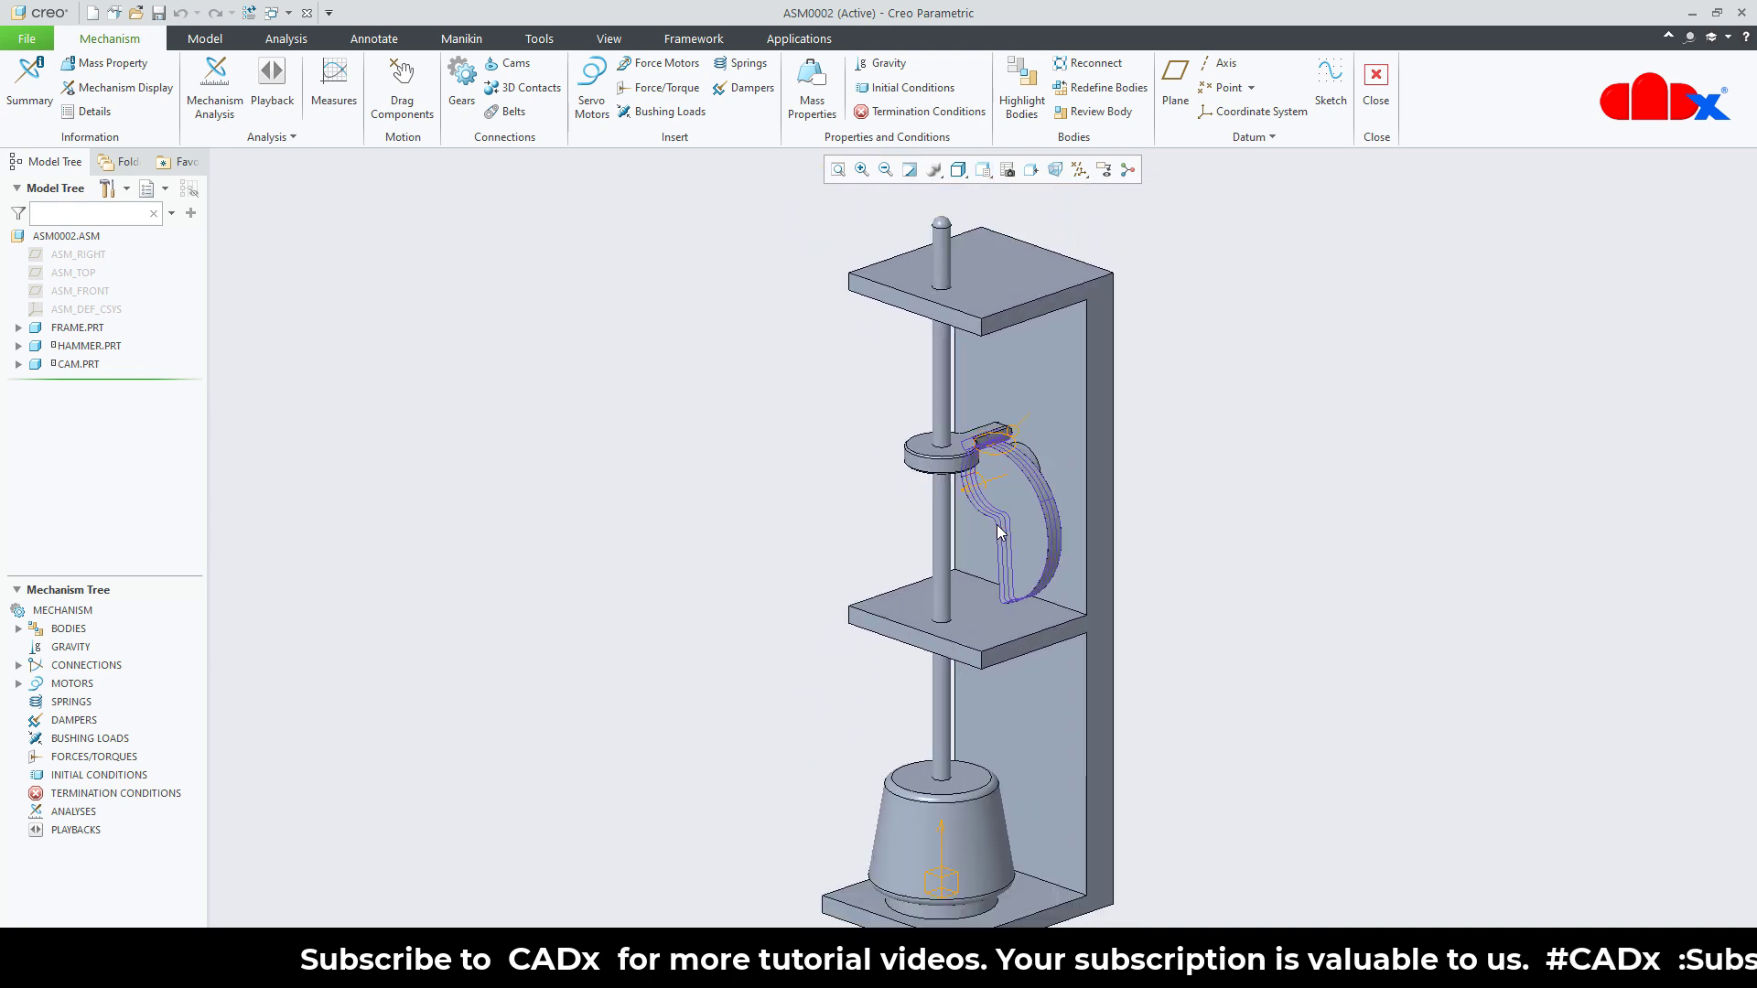
pyautogui.keyDown('shift'); pyautogui.moveTo(994, 569); pyautogui.dragTo(990, 541, button='middle'); pyautogui.keyUp('shift')
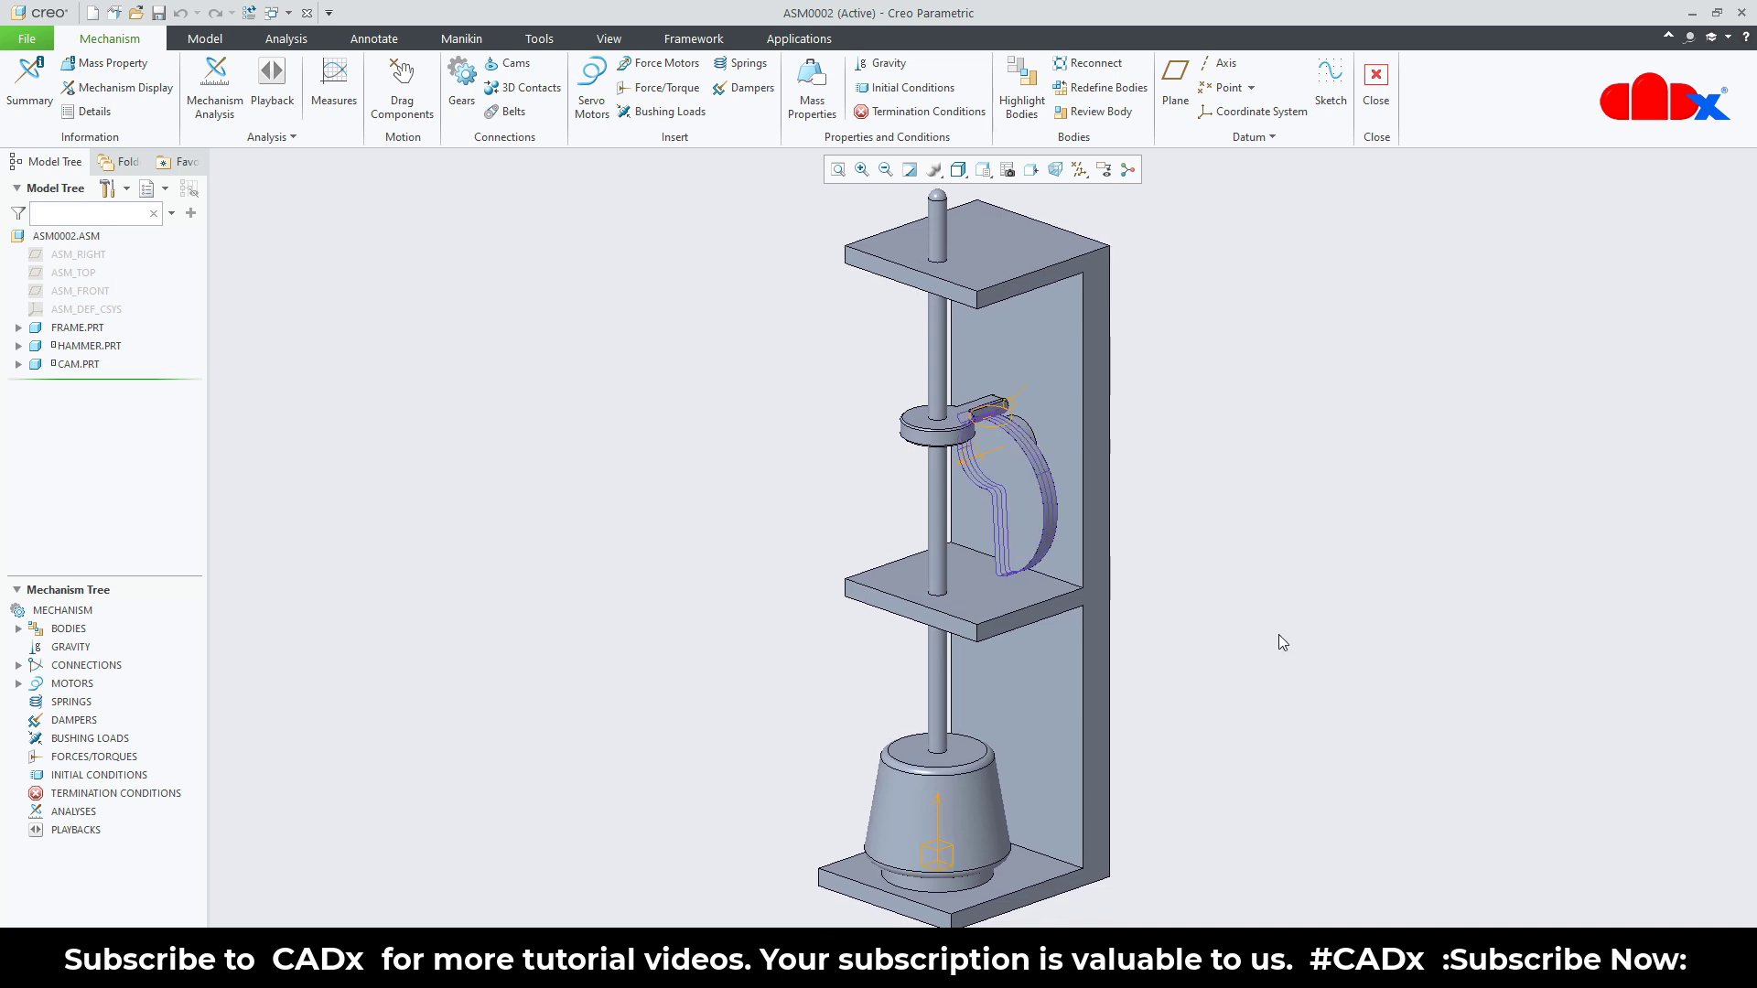
# - Start a servo motor and pick the rotation axis of the cam's pin connection as its driven entity
pyautogui.click(592, 100)
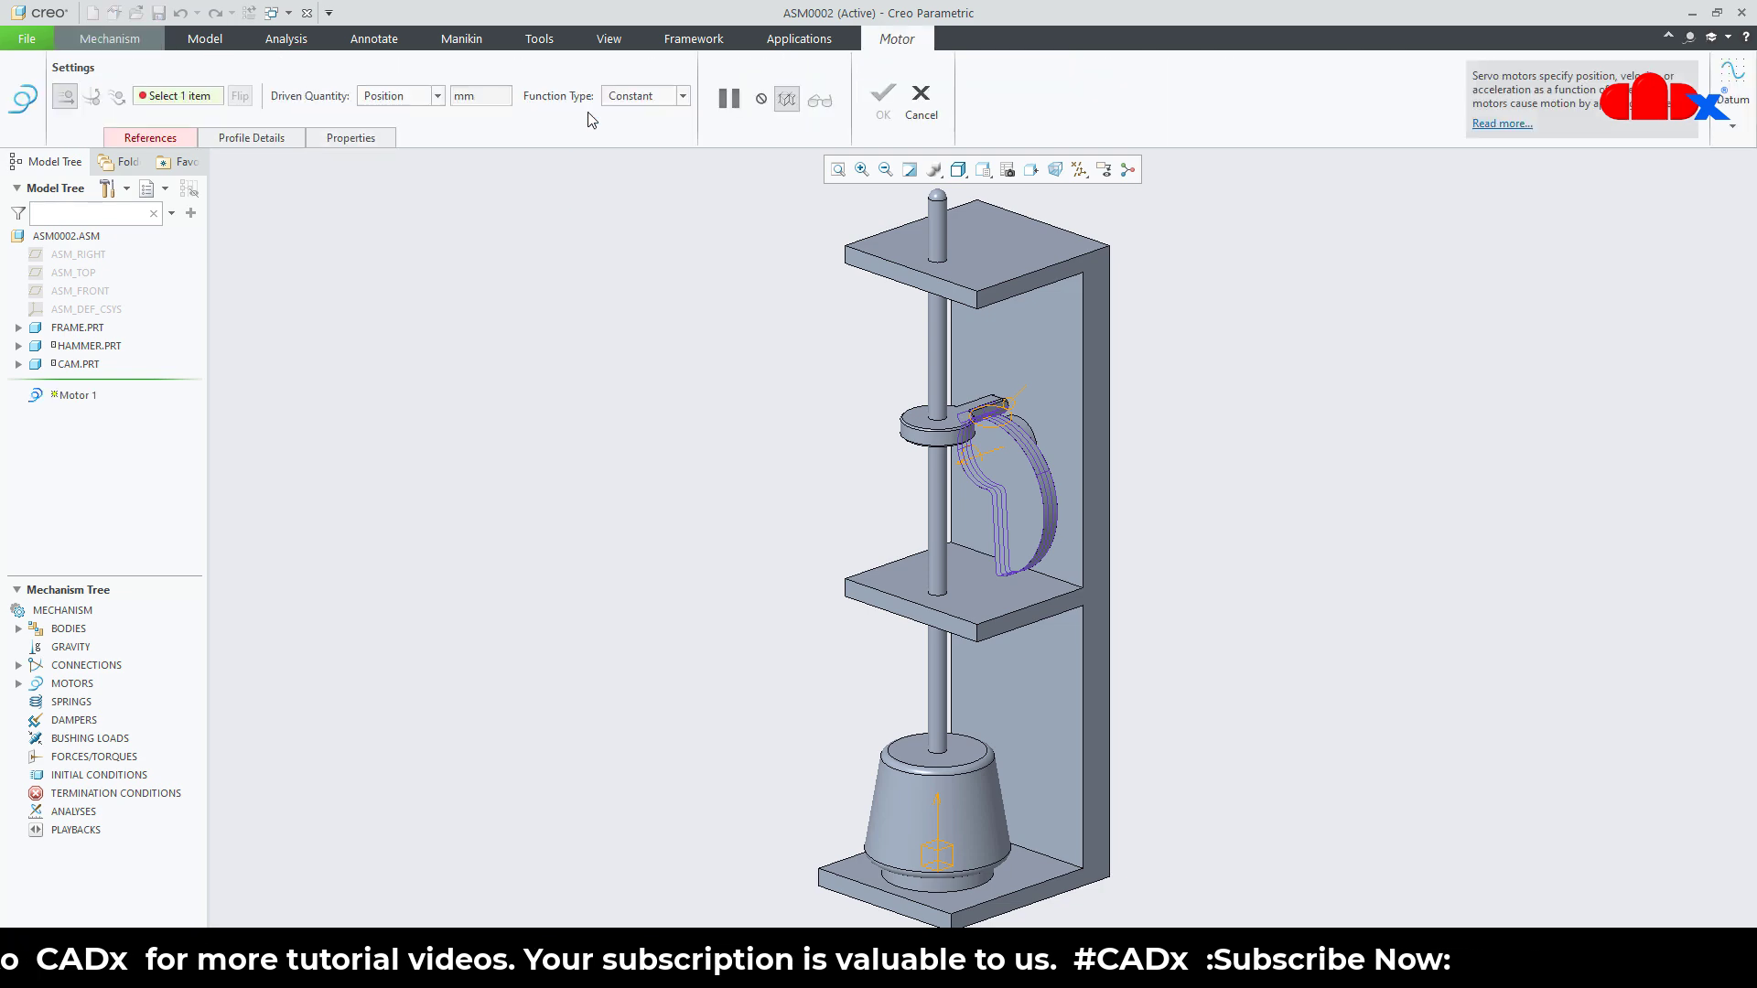
pyautogui.scroll(6, 1062, 470)
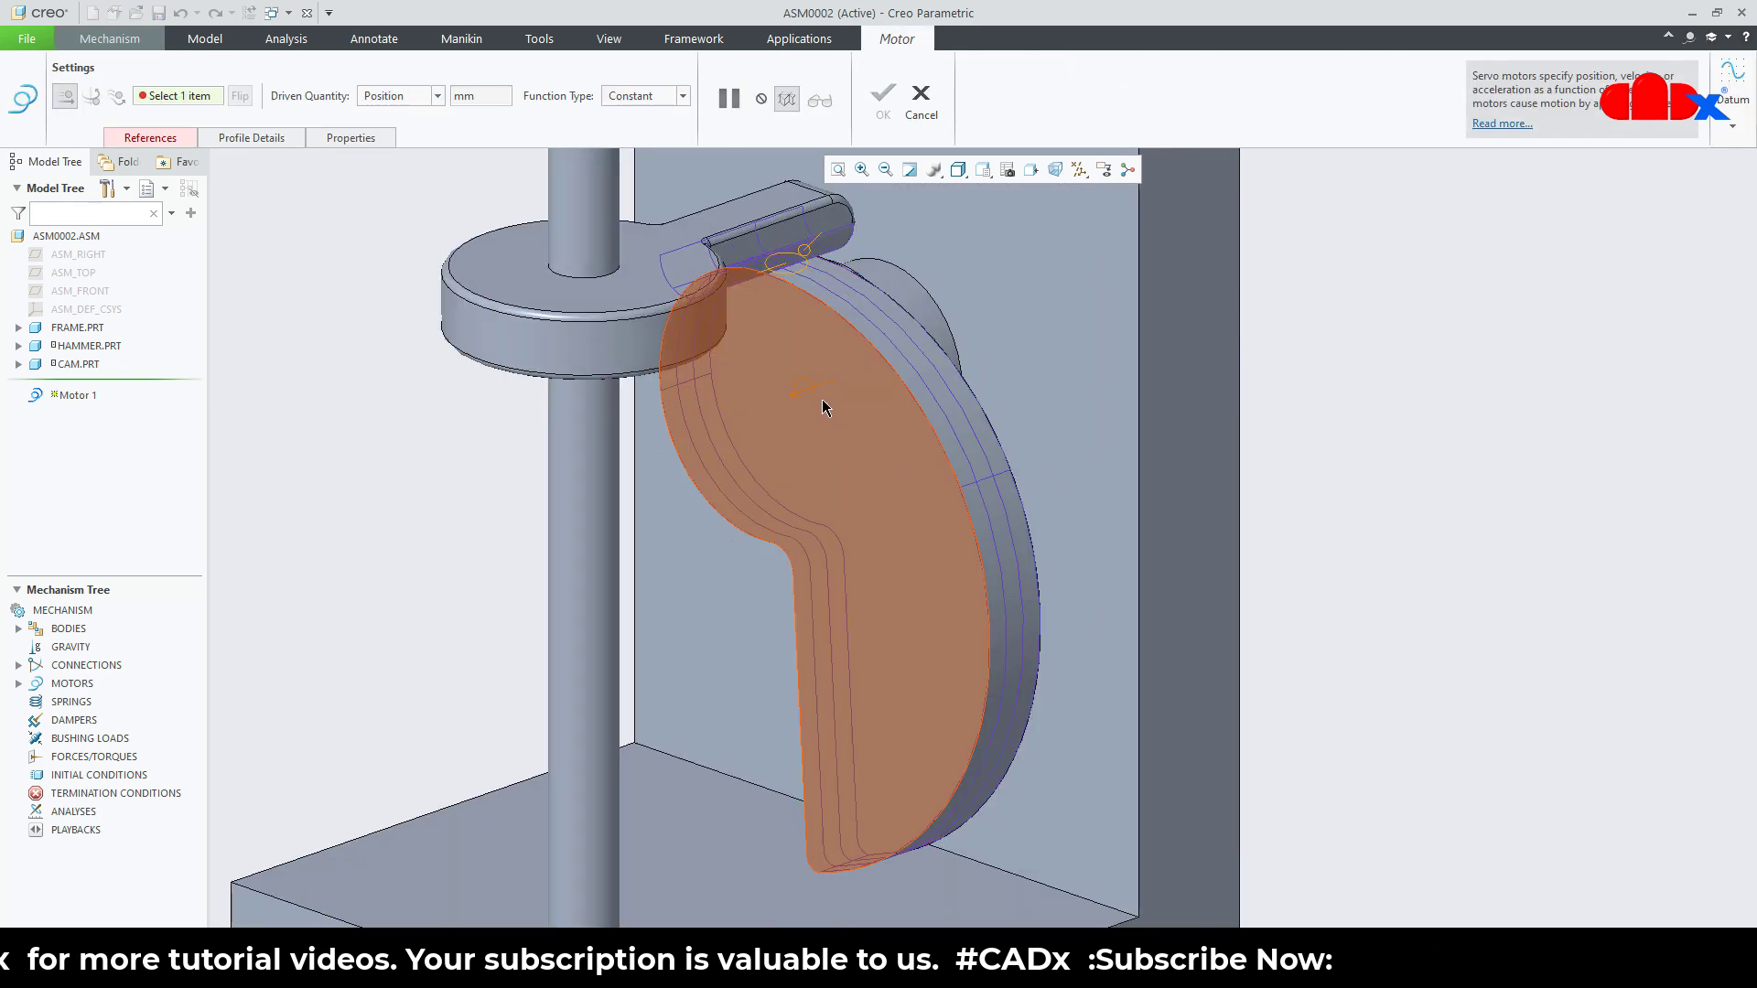
pyautogui.moveTo(894, 484)
pyautogui.mouseDown(button='middle')
pyautogui.moveTo(796, 471)
pyautogui.moveTo(1087, 415)
pyautogui.mouseUp(button='middle')
pyautogui.moveTo(880, 531); pyautogui.dragTo(884, 576, button='middle')
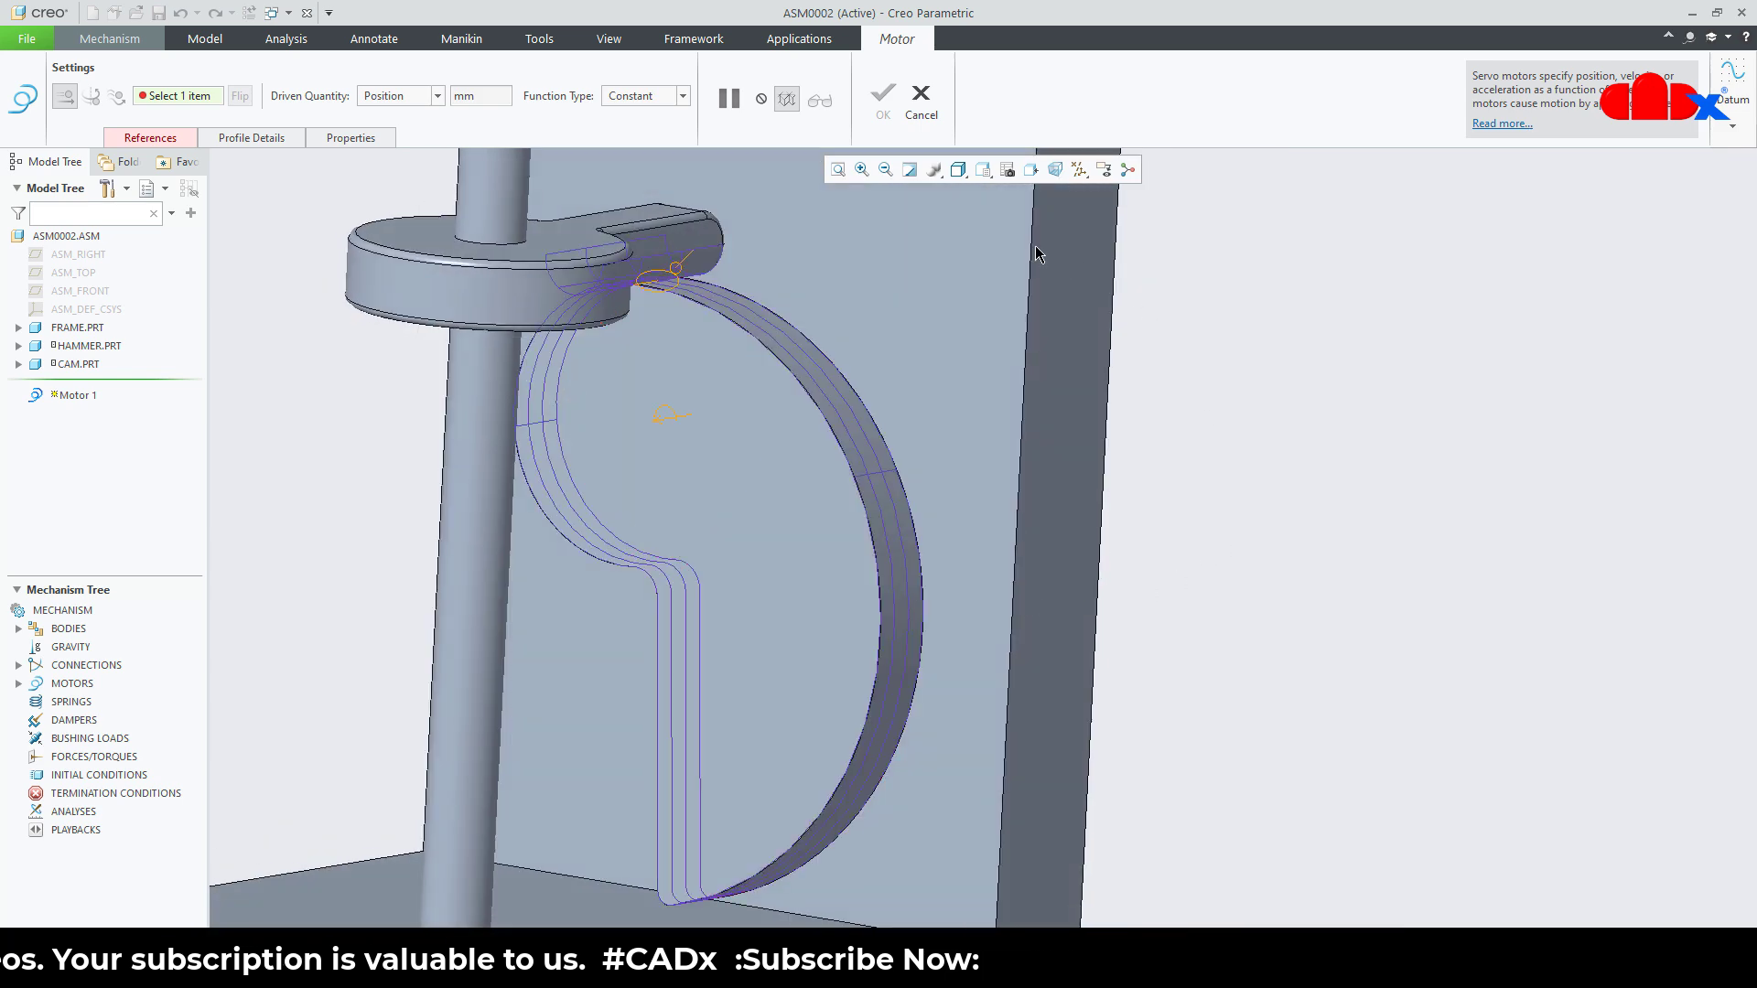
pyautogui.click(980, 180)
pyautogui.click(990, 205)
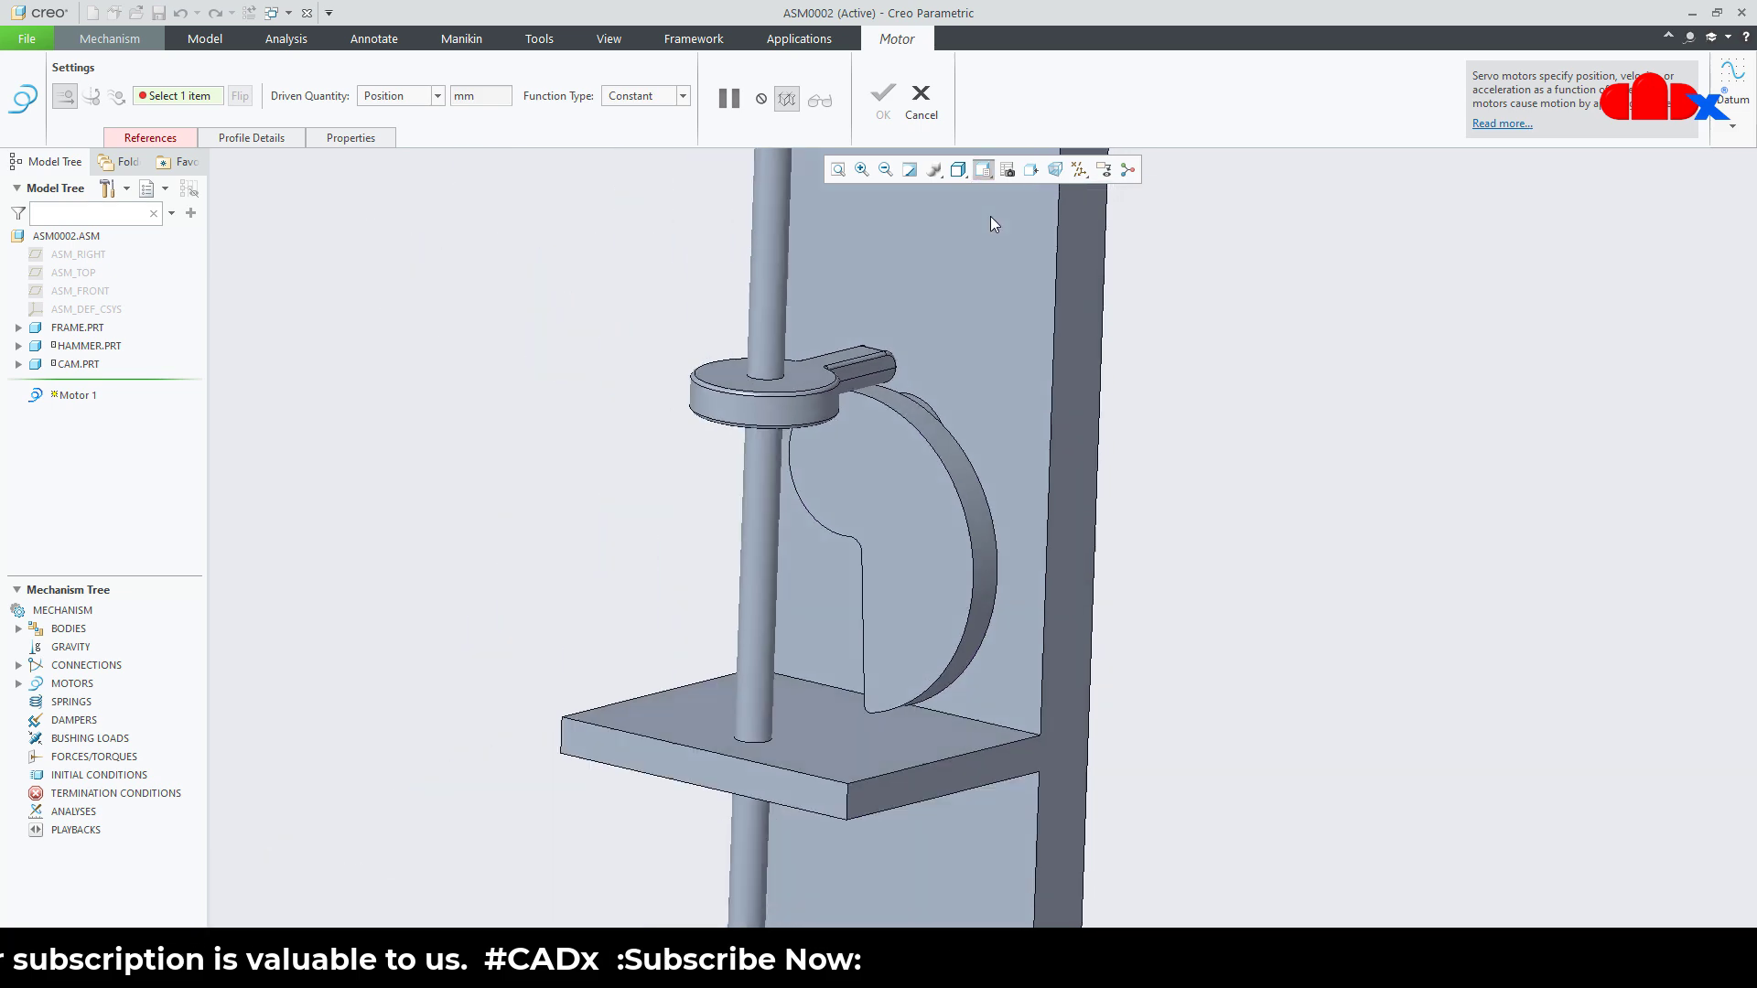
pyautogui.scroll(3, 948, 536)
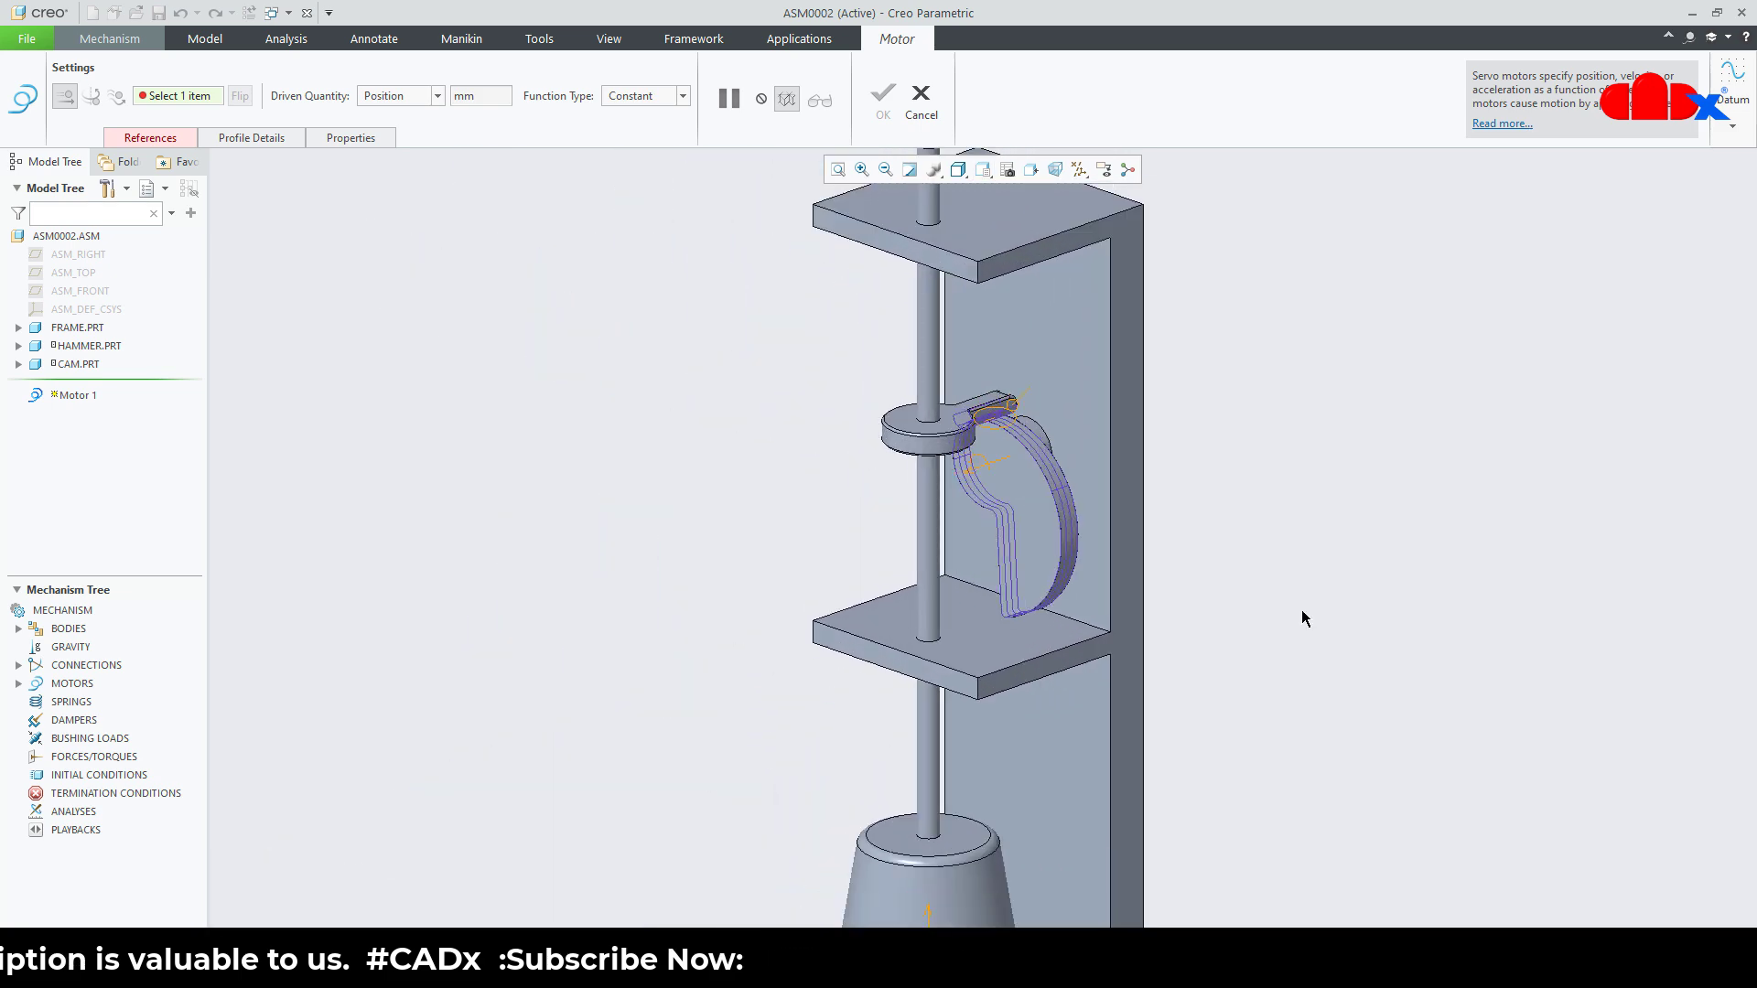
pyautogui.click(979, 476)
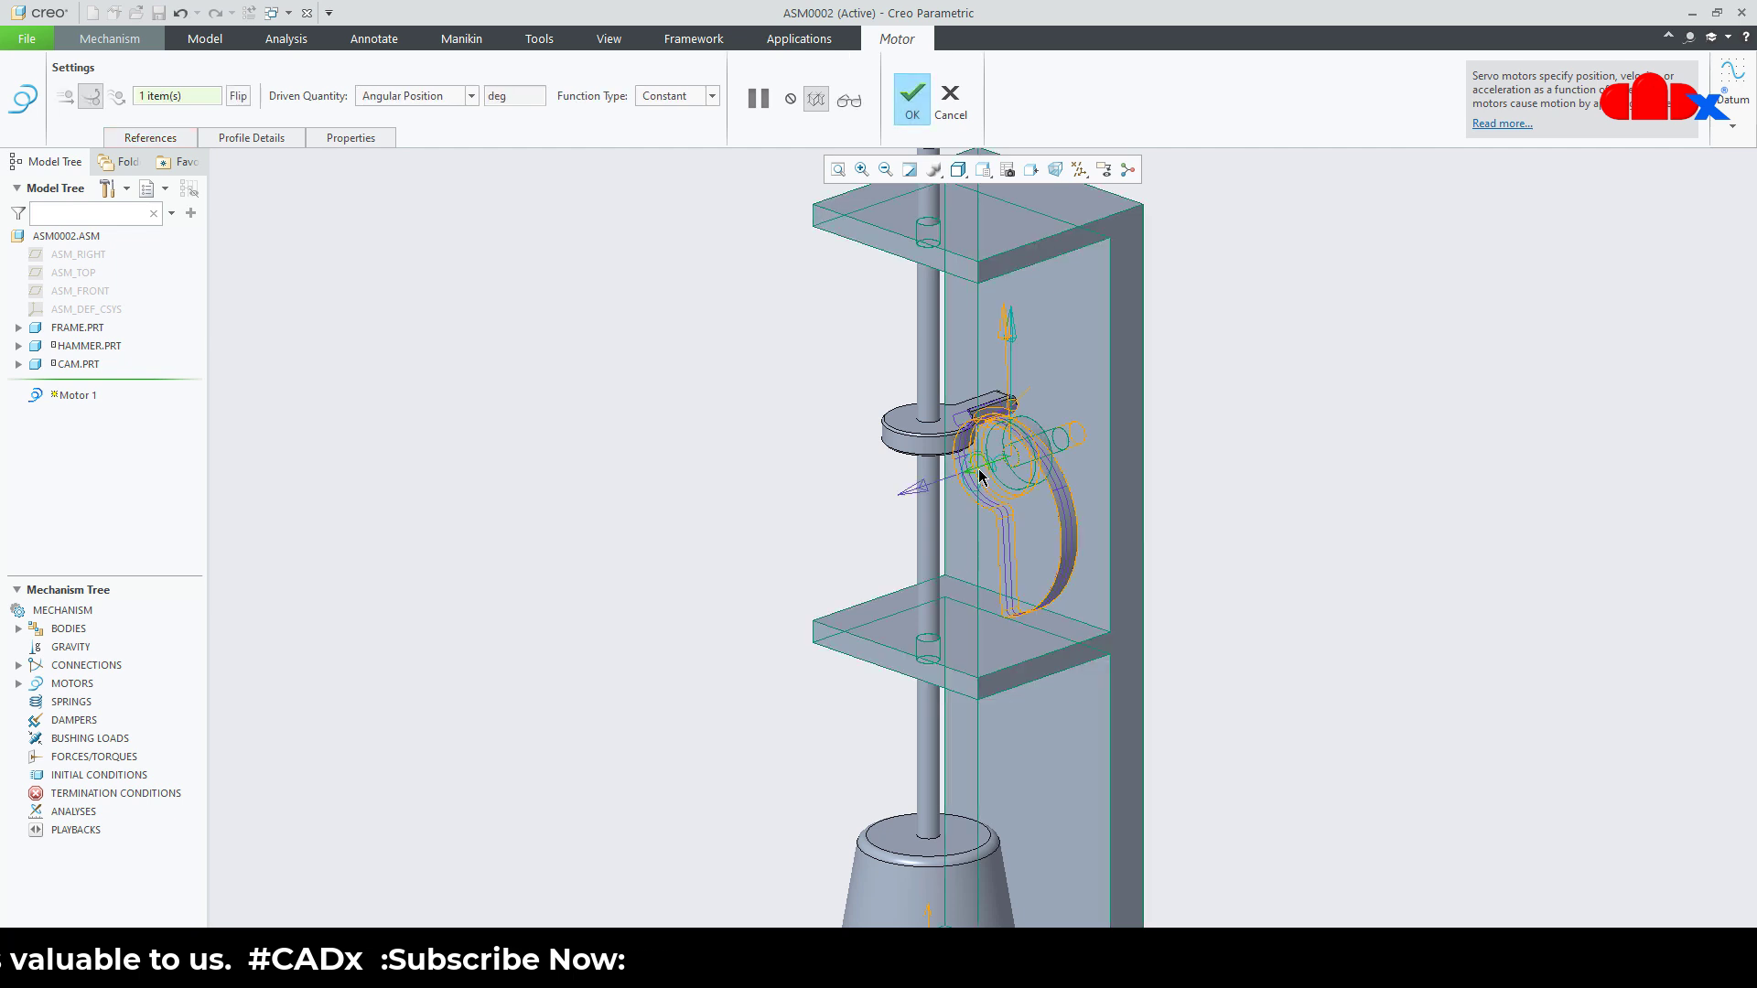
pyautogui.scroll(2, 979, 475)
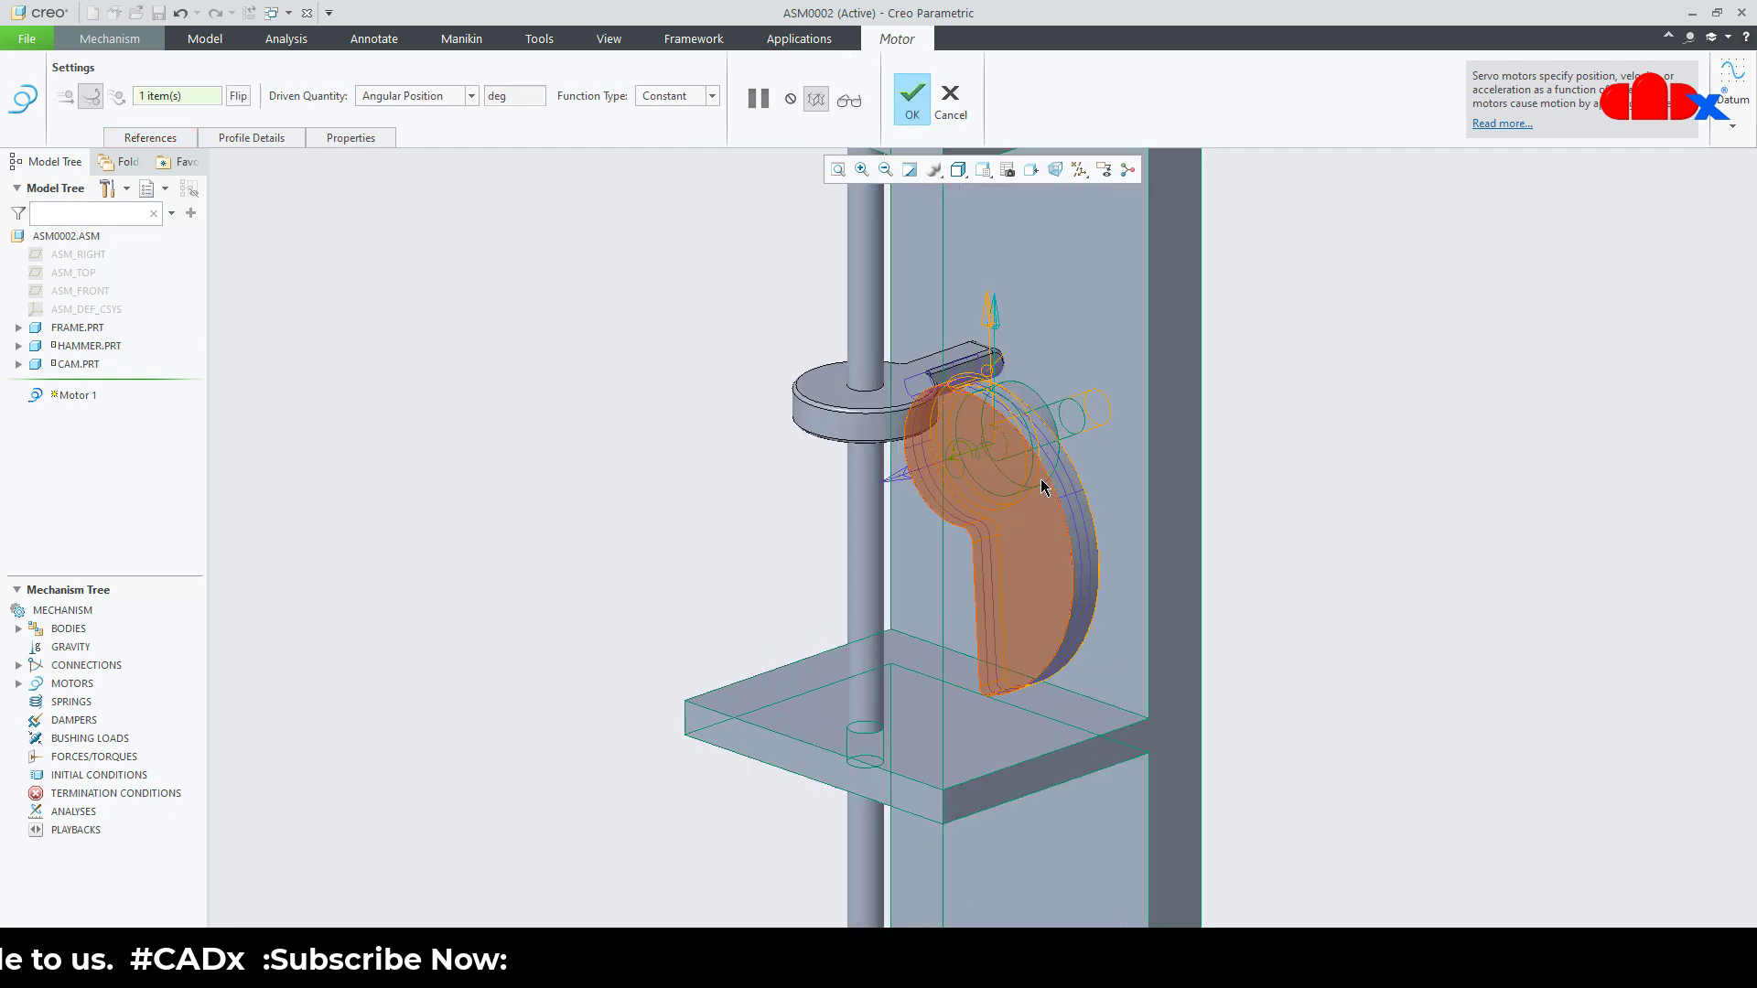
# - Drive the motor by angular velocity with a constant value of 90 deg/sec and create it
pyautogui.click(262, 137)
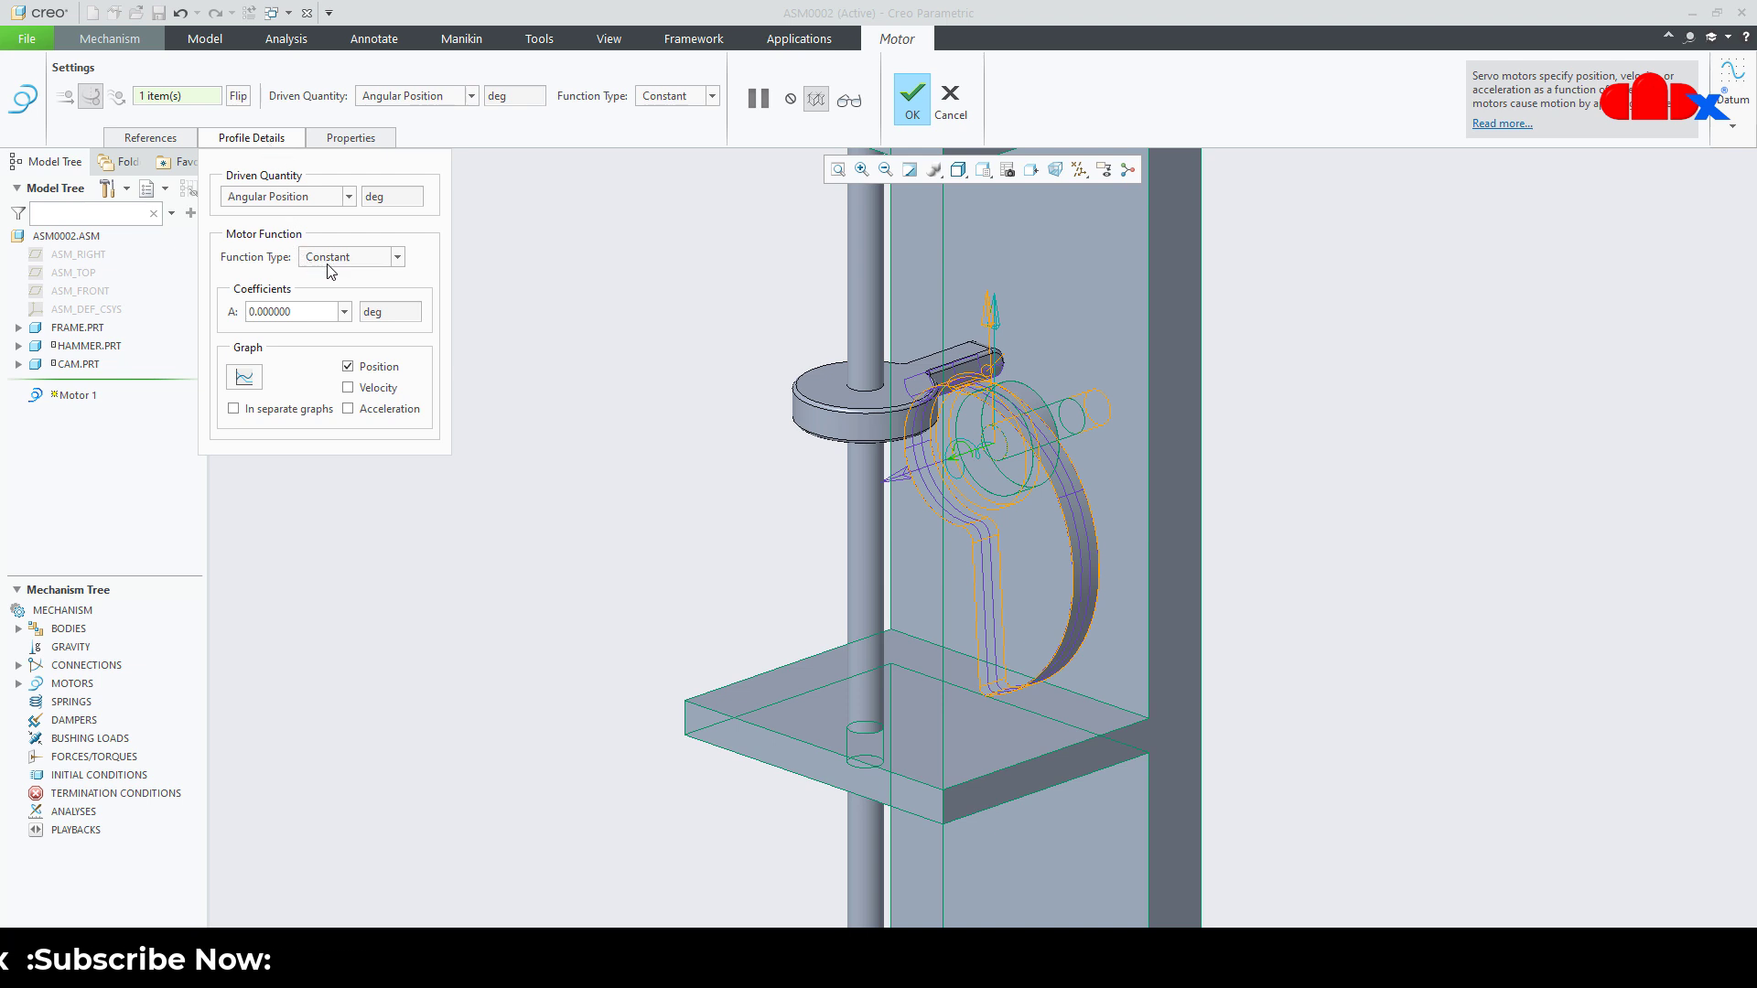
pyautogui.click(380, 259)
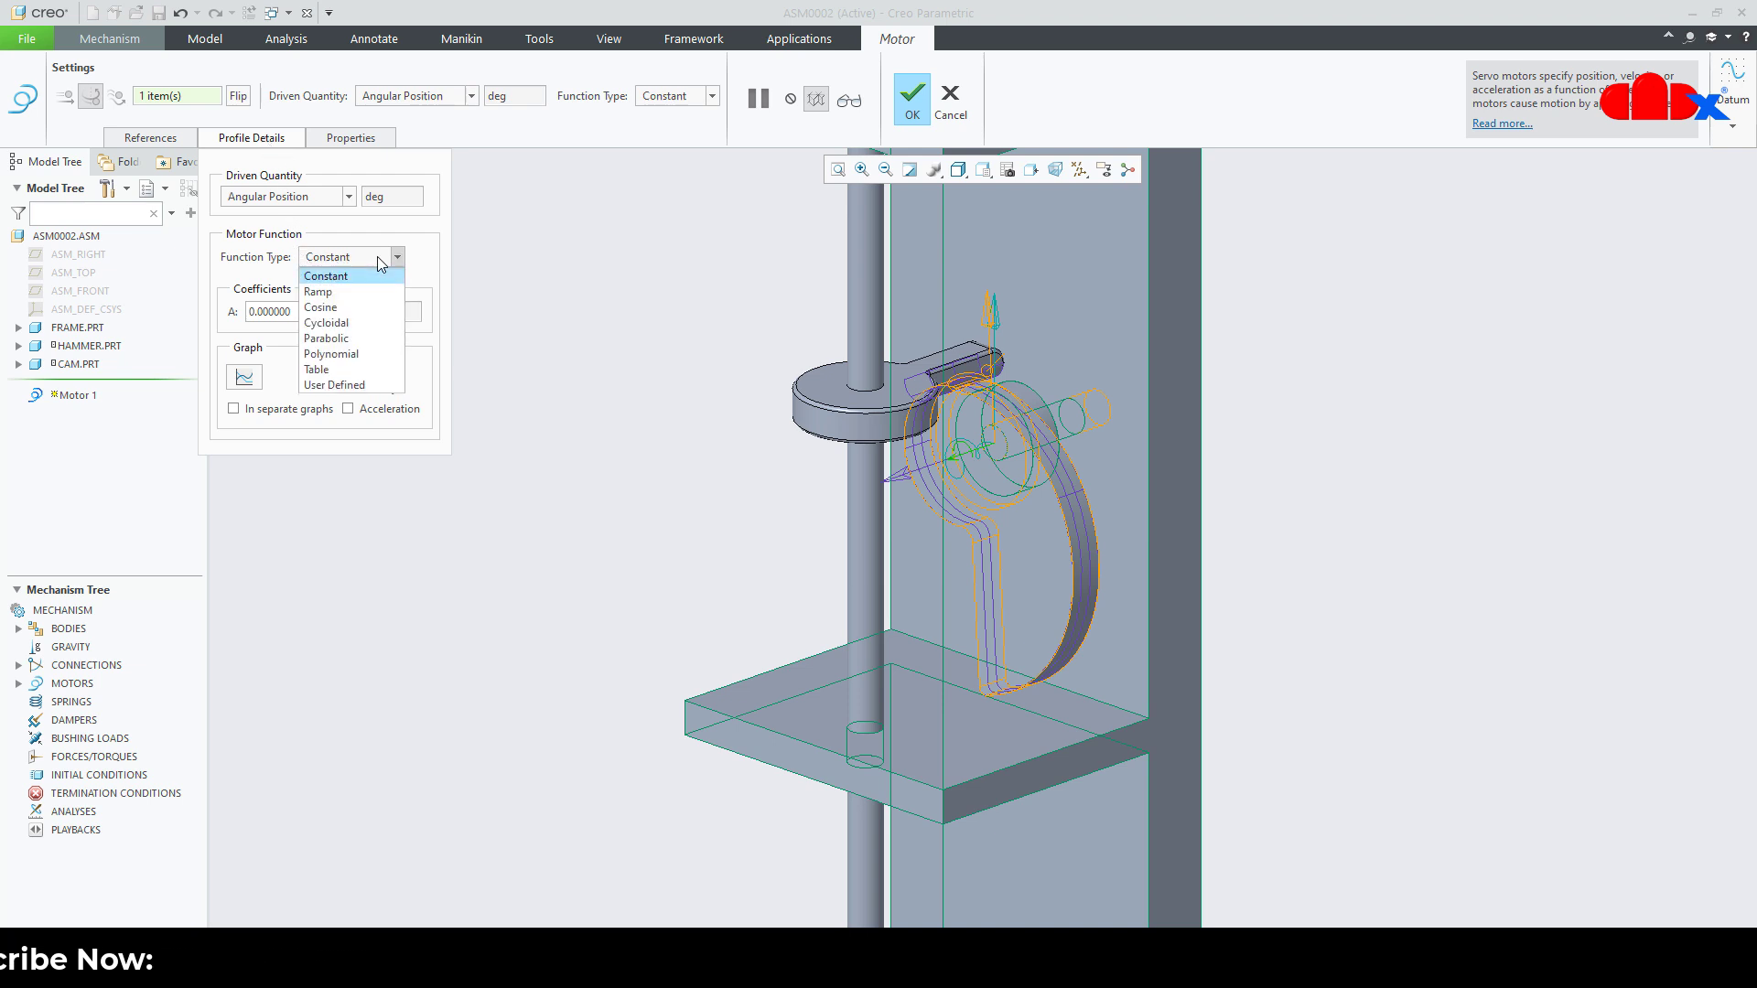
pyautogui.click(378, 260)
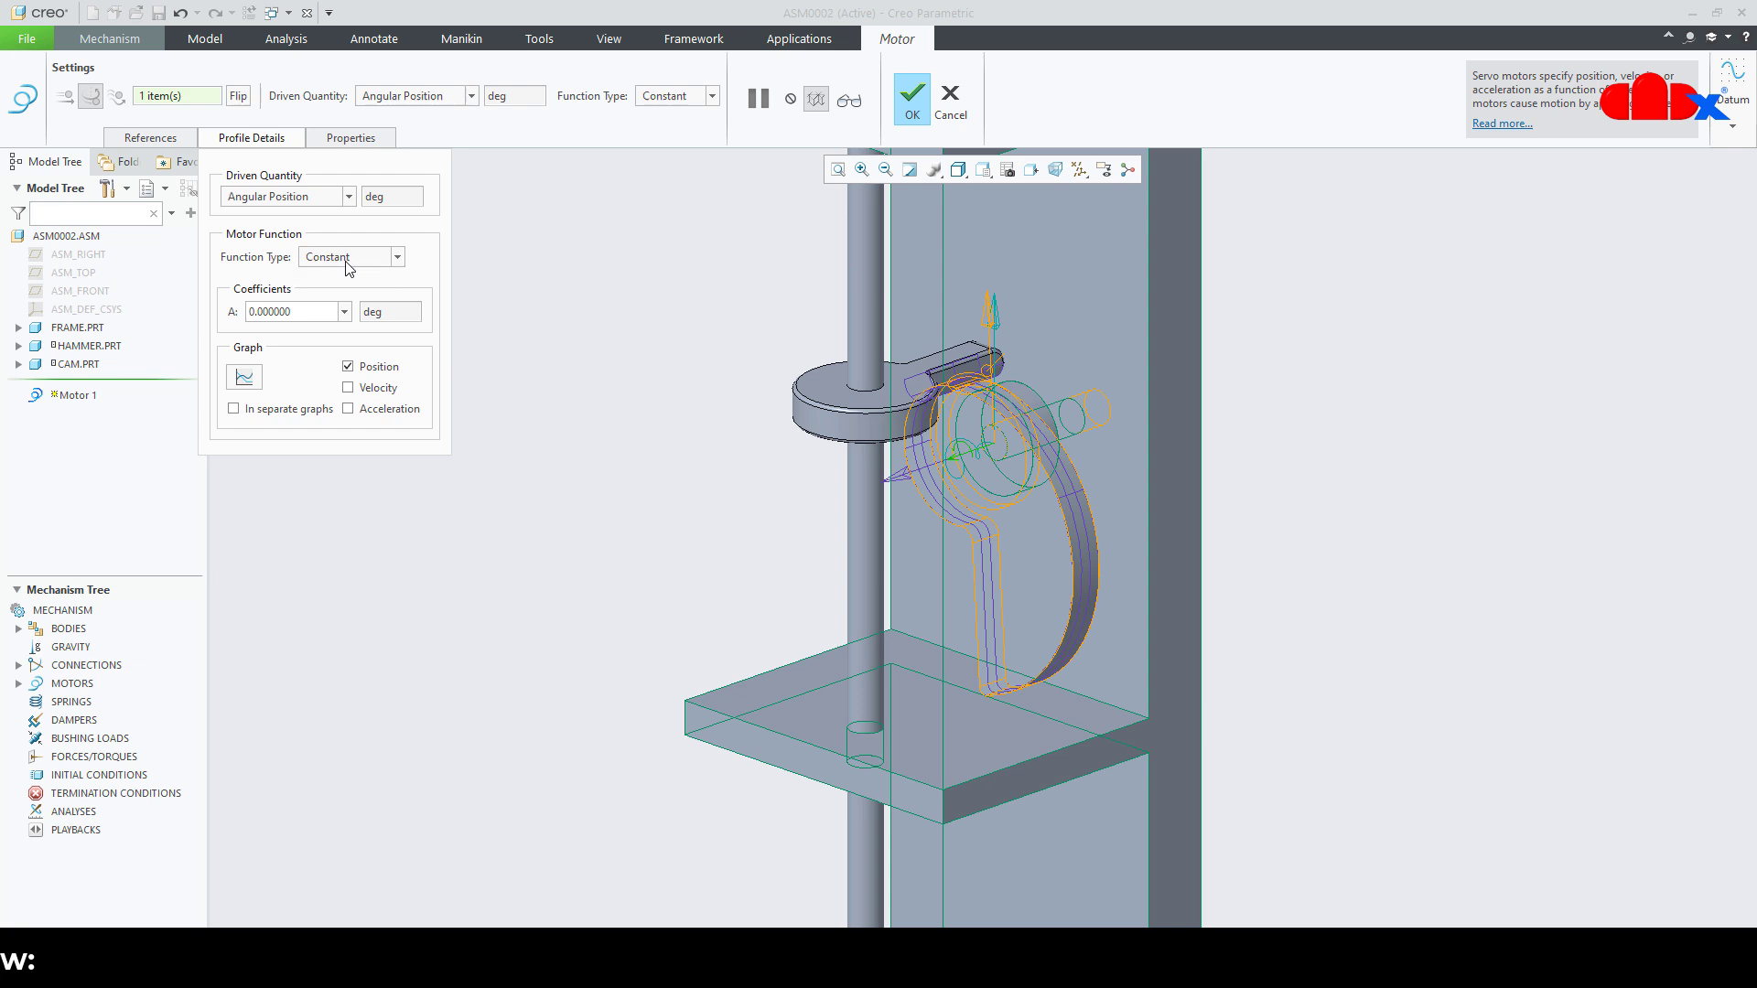
pyautogui.click(313, 201)
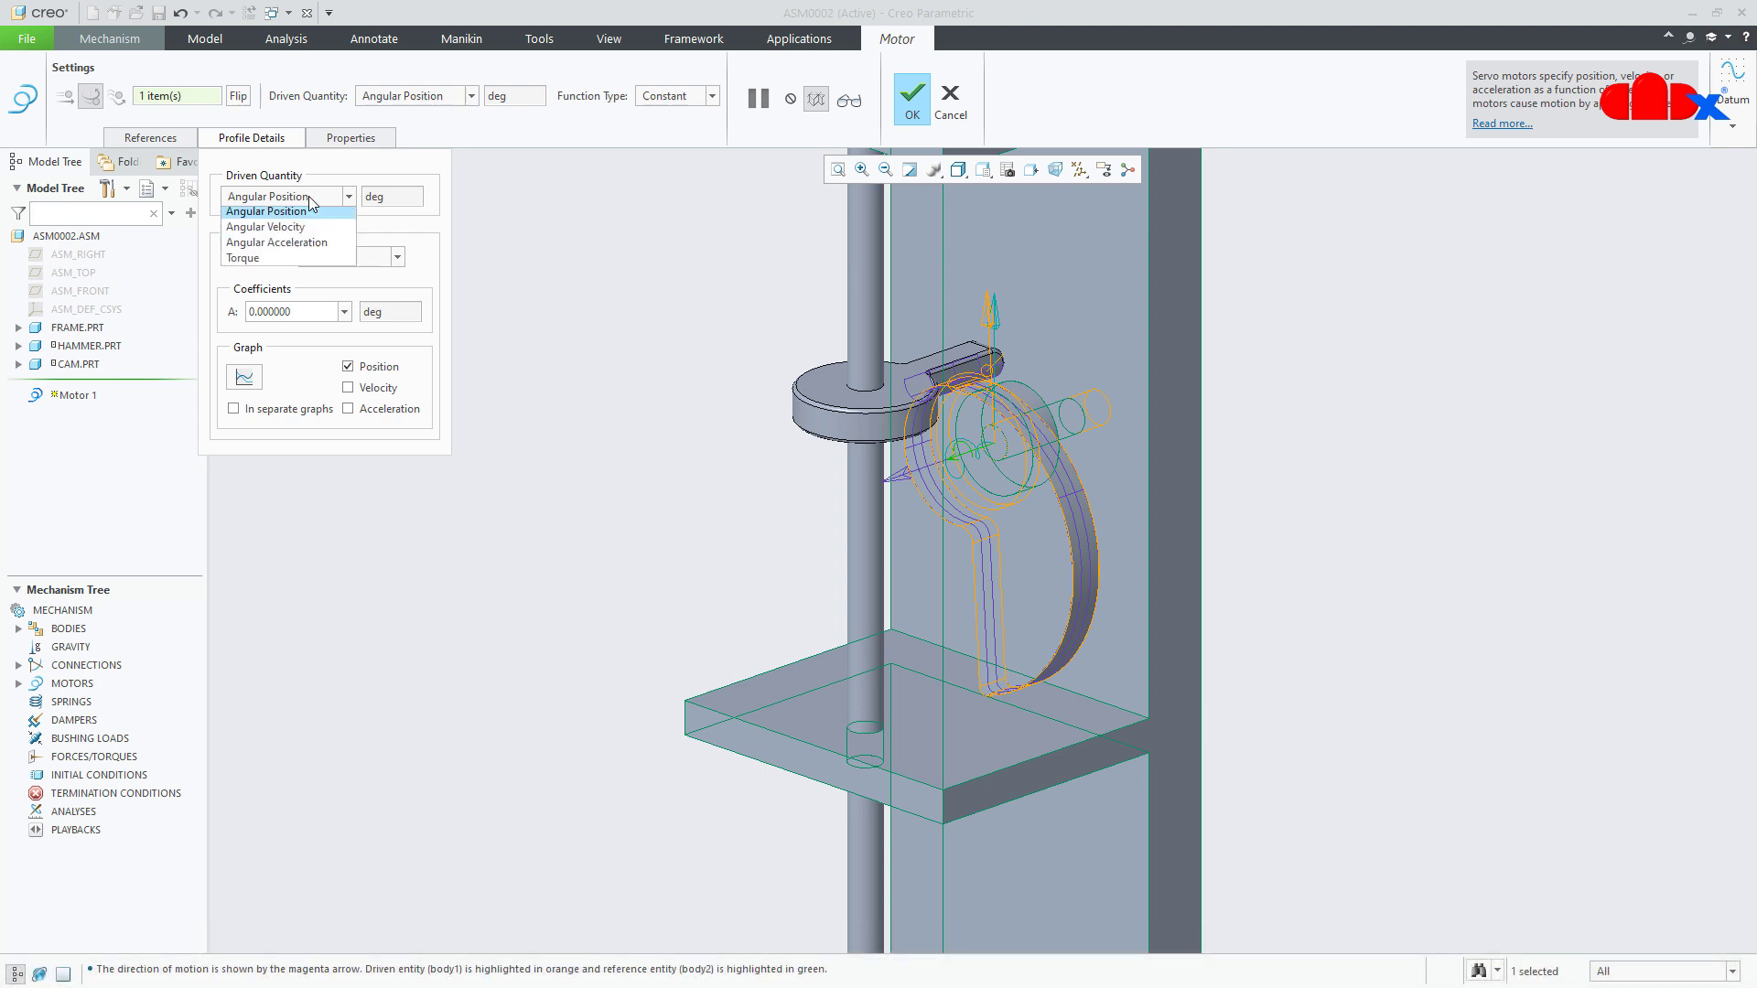
pyautogui.click(283, 225)
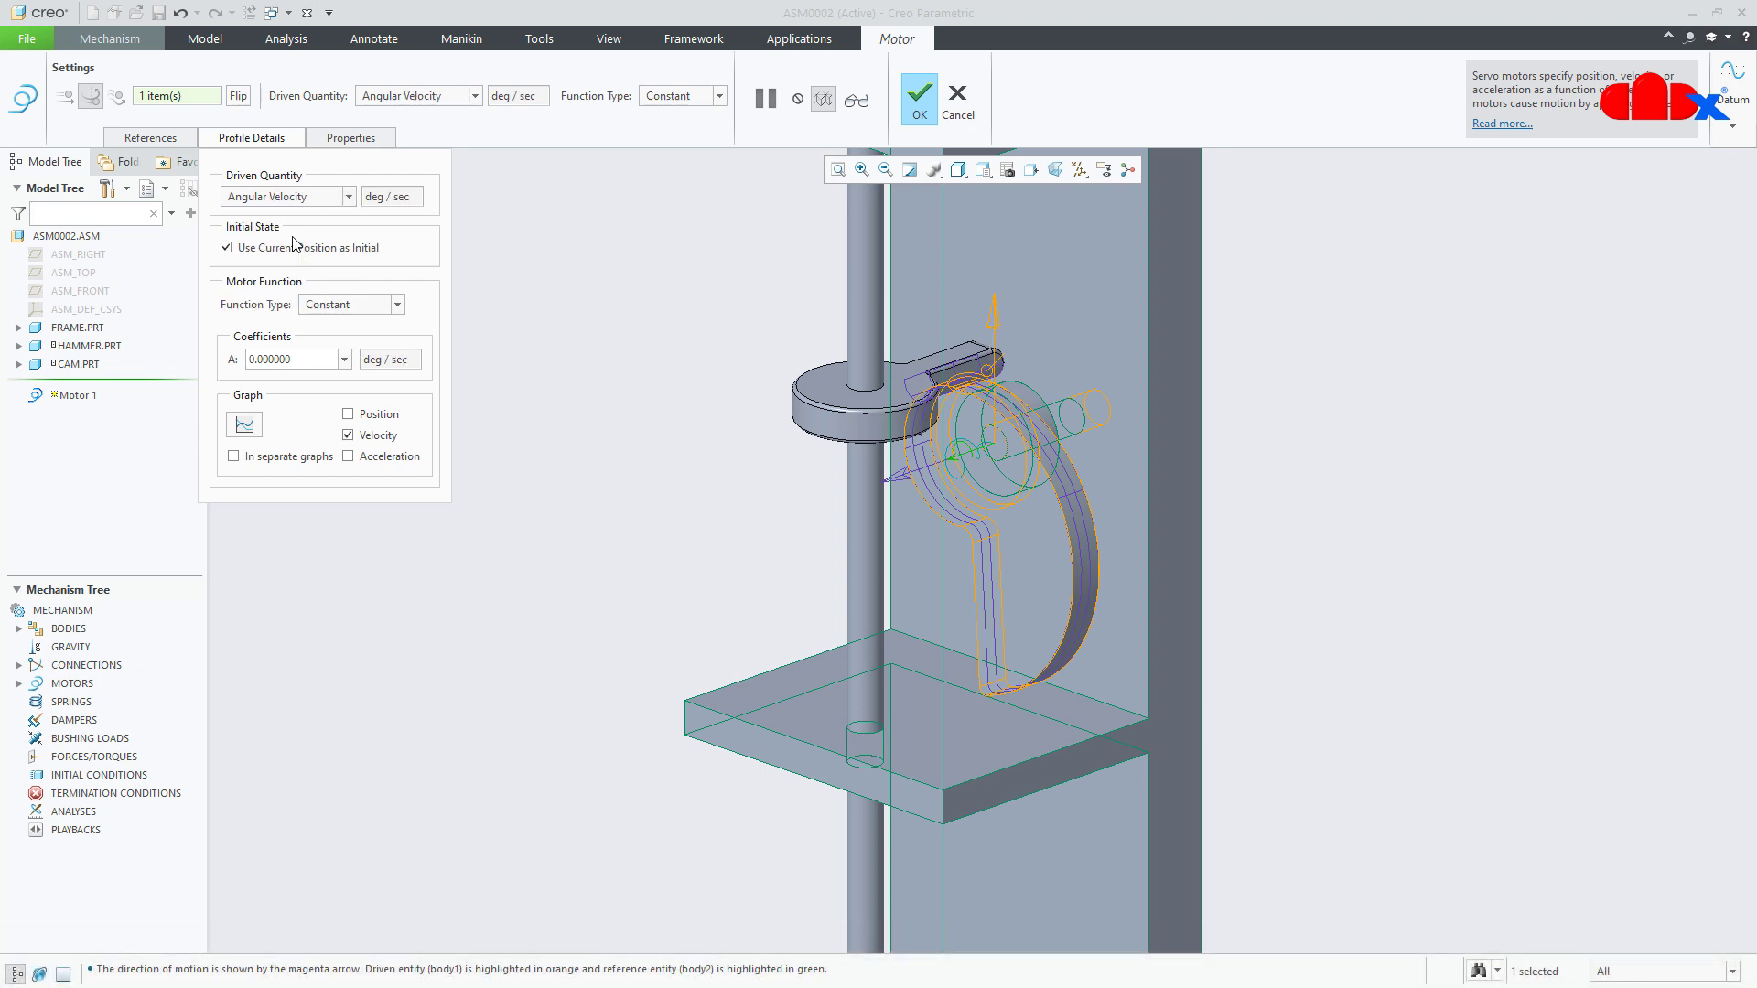
pyautogui.doubleClick(311, 358)
pyautogui.write('90')
pyautogui.press('Return')
pyautogui.click(920, 97)
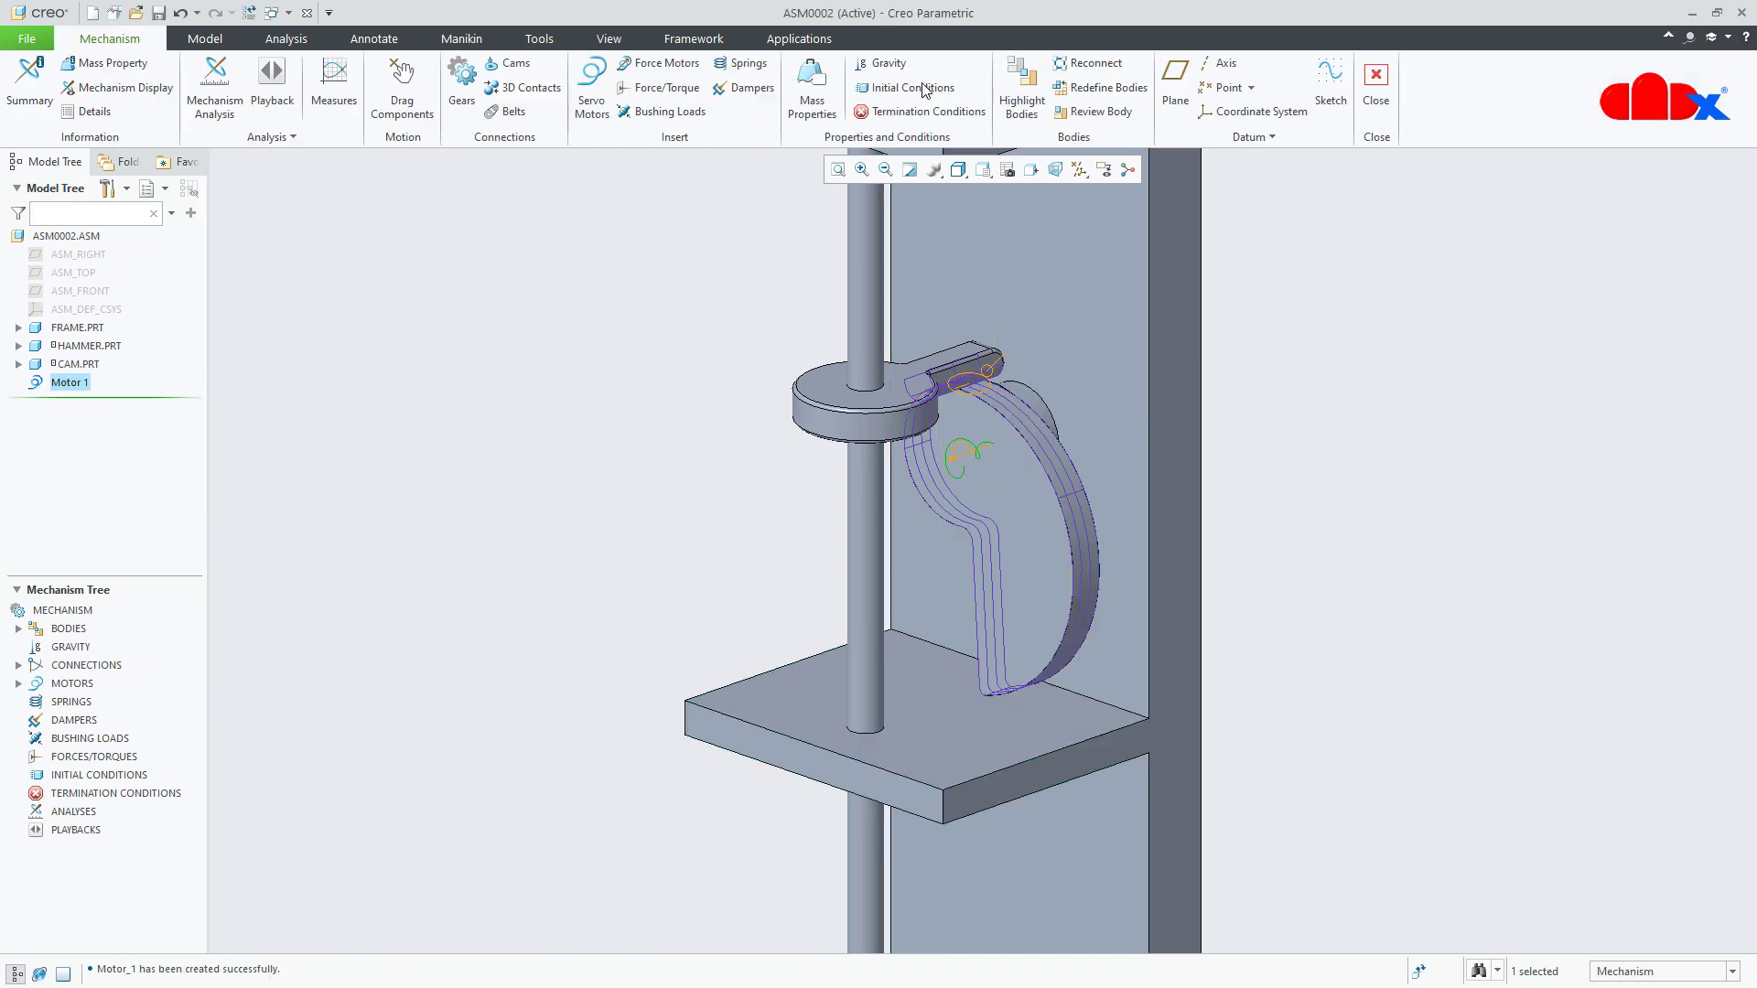
# - Test the cam-hammer motion by dragging the cam around its axis, cancel the drag and leave component dragging
pyautogui.scroll(-3, 1321, 678)
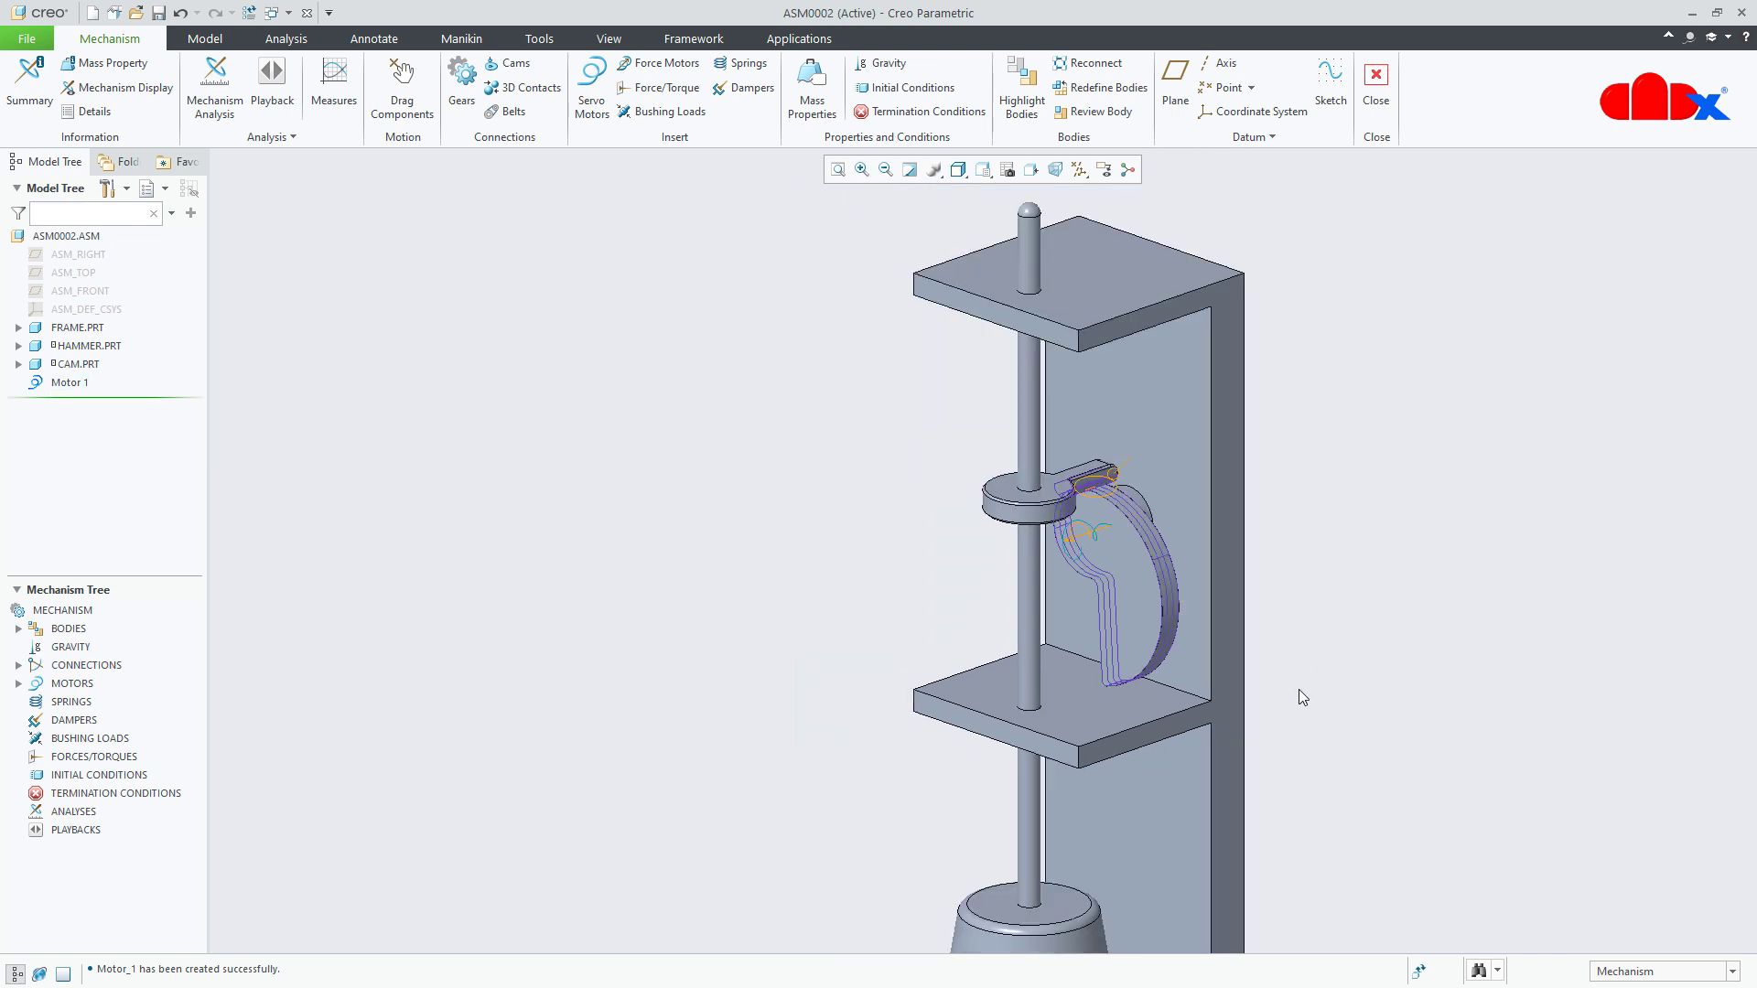
pyautogui.scroll(-1, 1309, 705)
pyautogui.keyDown('shift'); pyautogui.moveTo(1305, 702); pyautogui.dragTo(1182, 595, button='middle'); pyautogui.keyUp('shift')
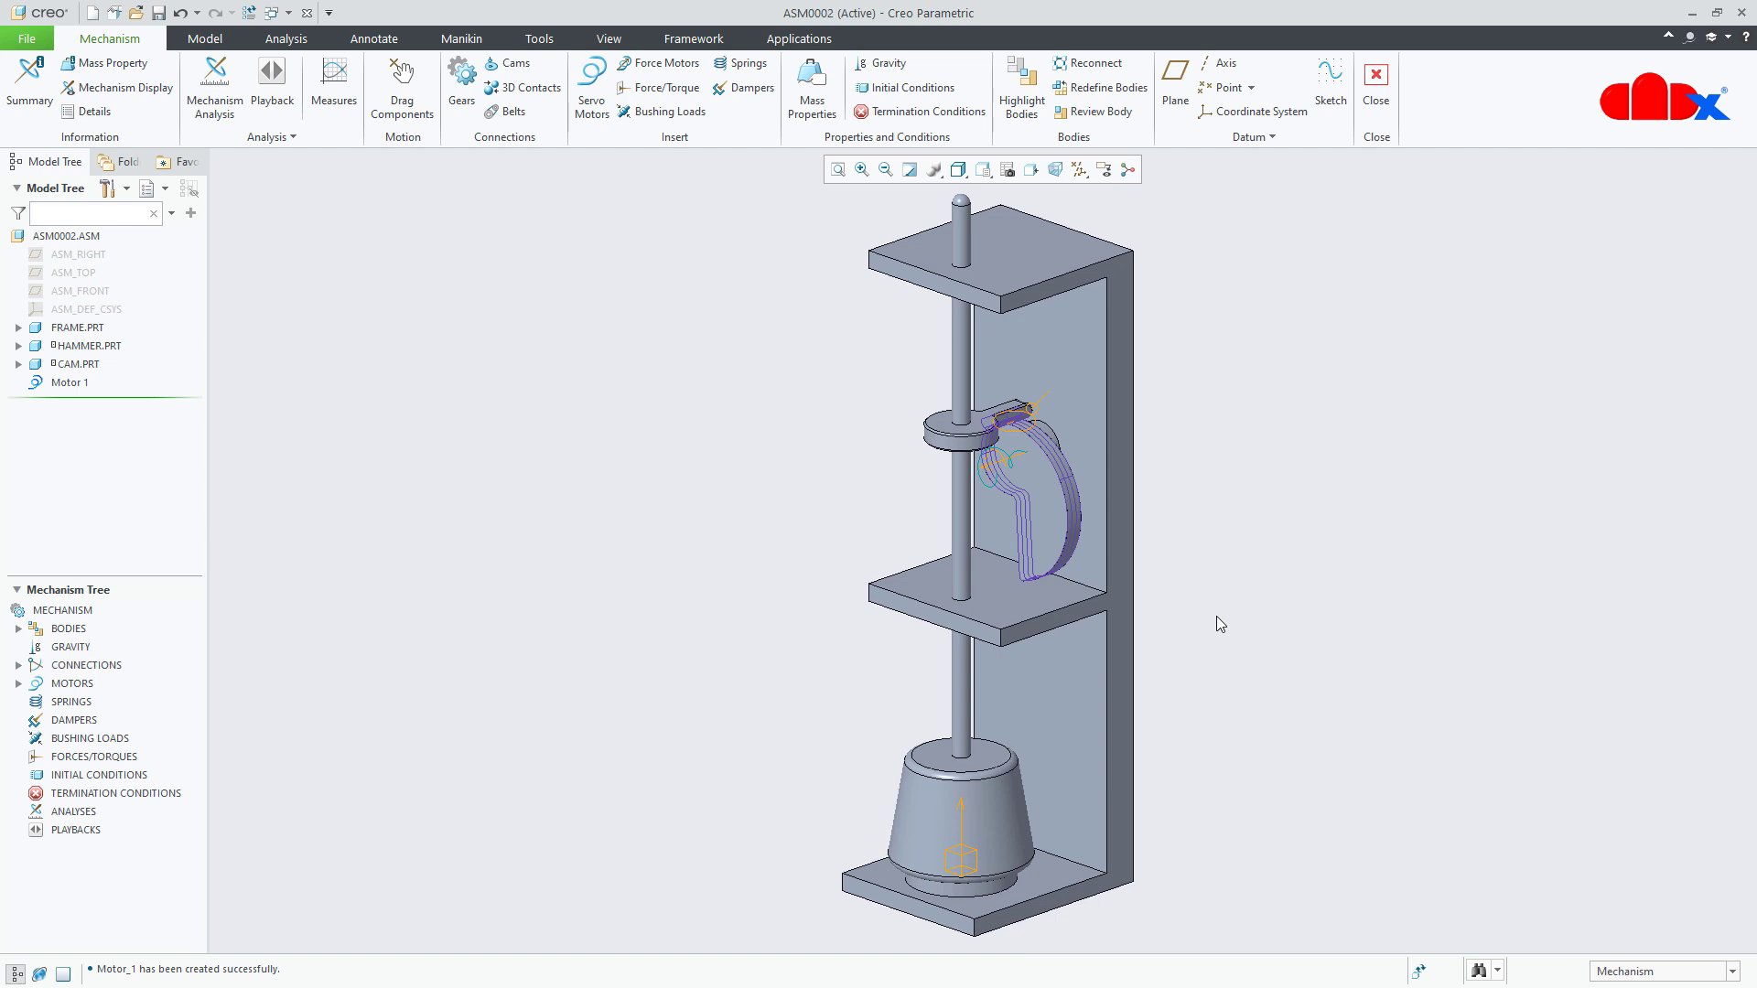
pyautogui.click(401, 92)
pyautogui.click(1037, 513)
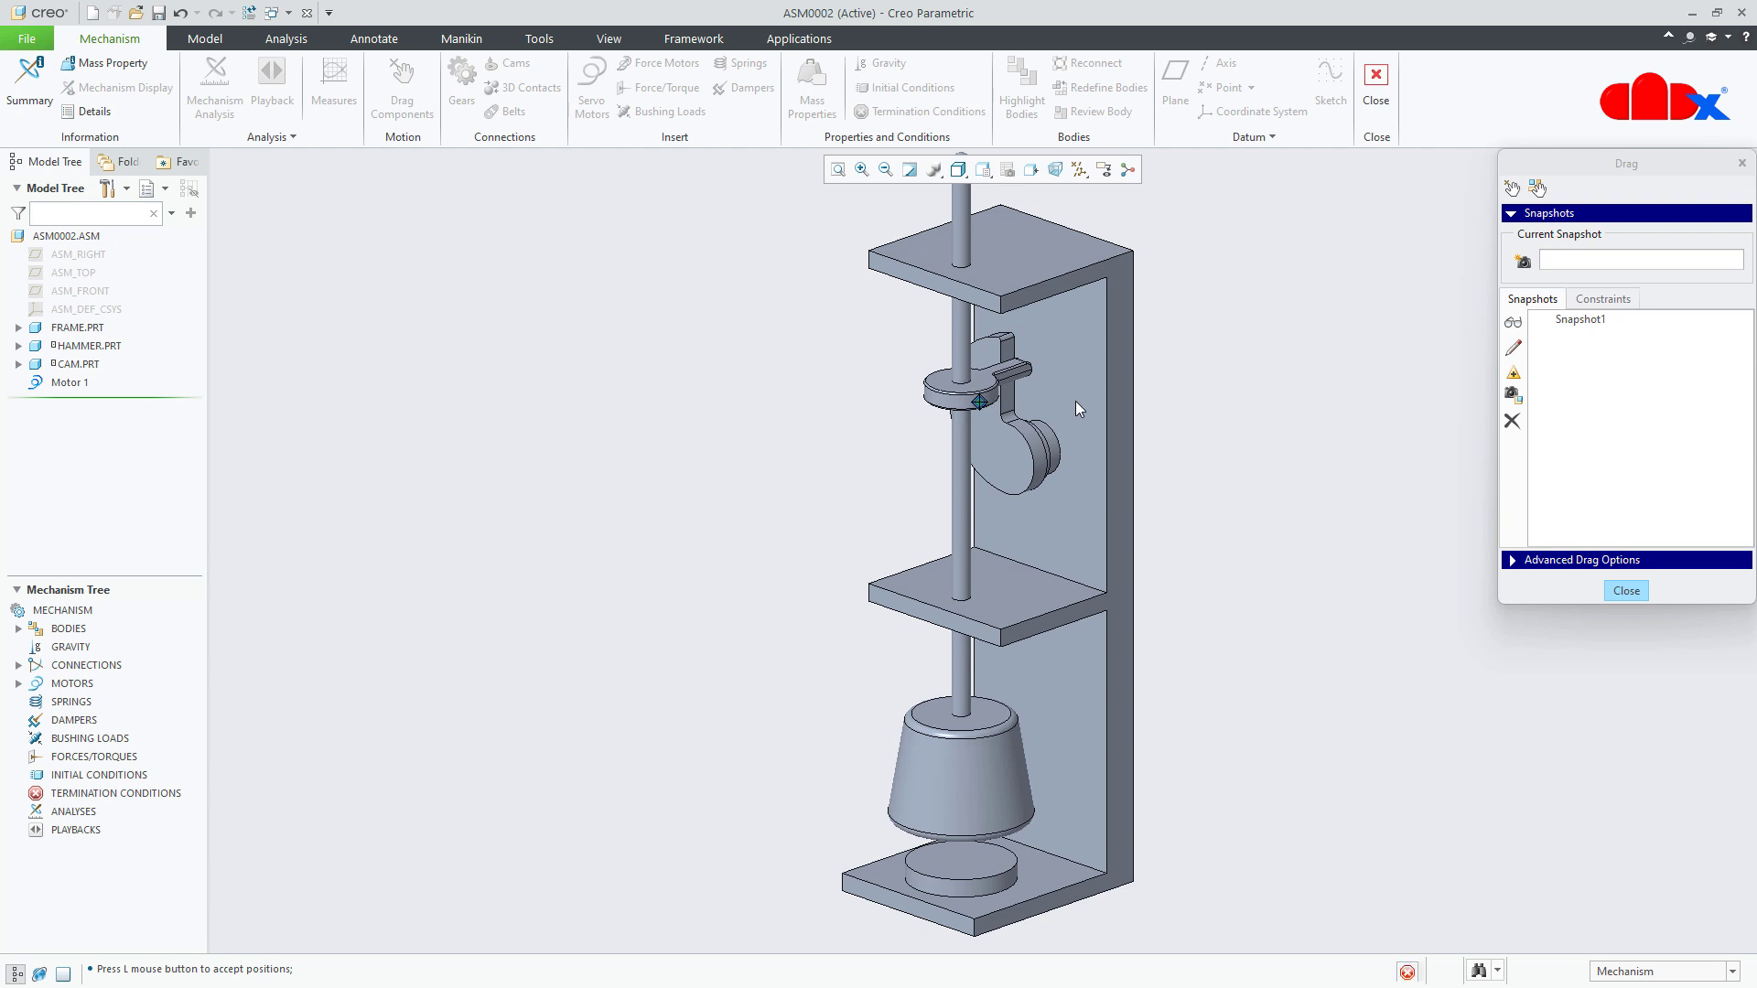
pyautogui.click(1102, 428)
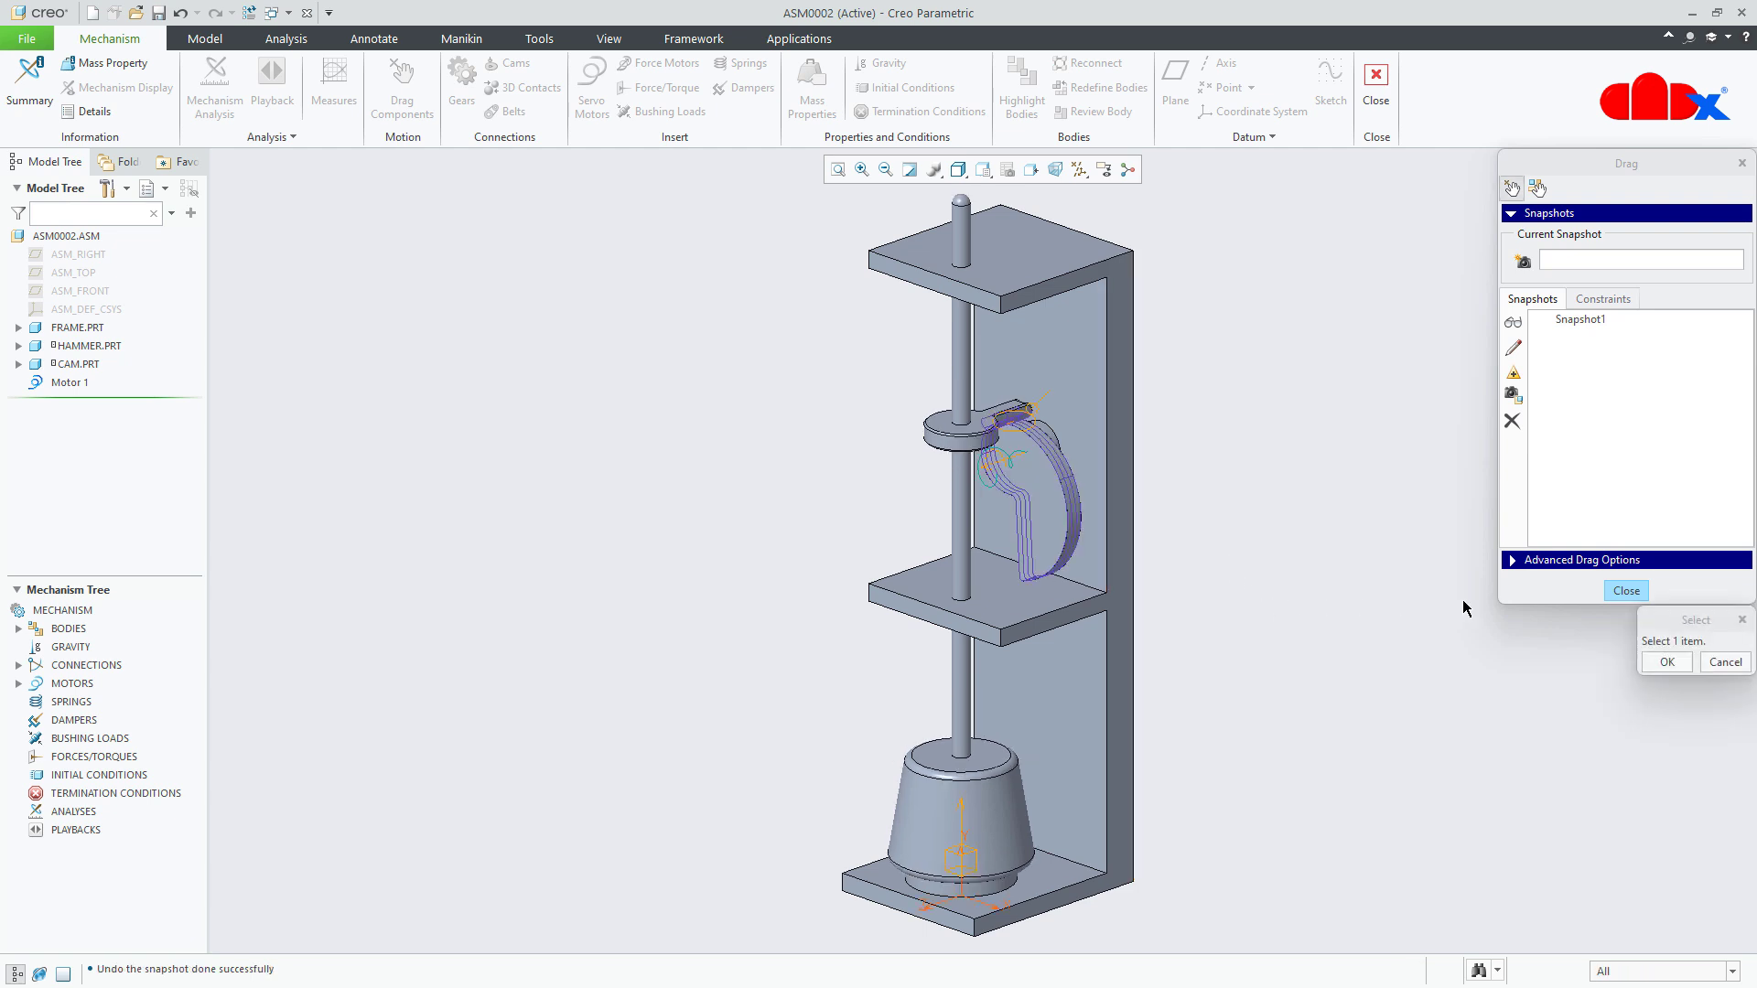
pyautogui.click(1622, 591)
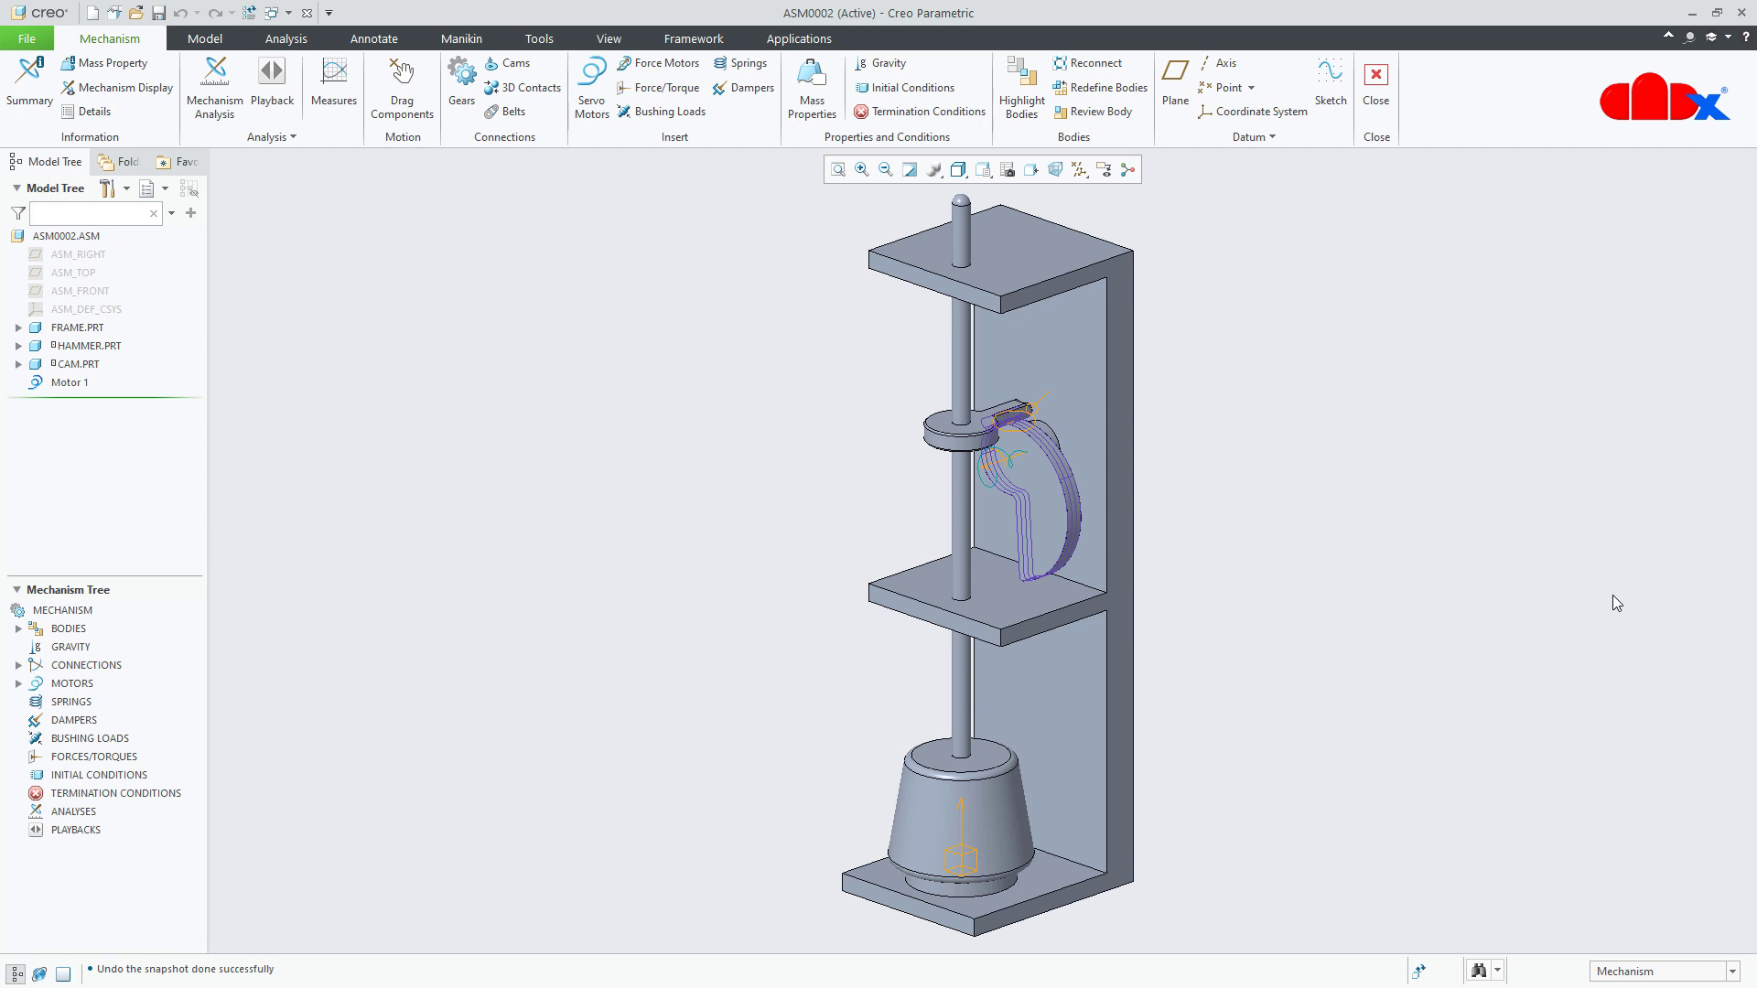
# - Define a position analysis with an end time of 20 and Snapshot1 as initial configuration, and run it
pyautogui.click(215, 87)
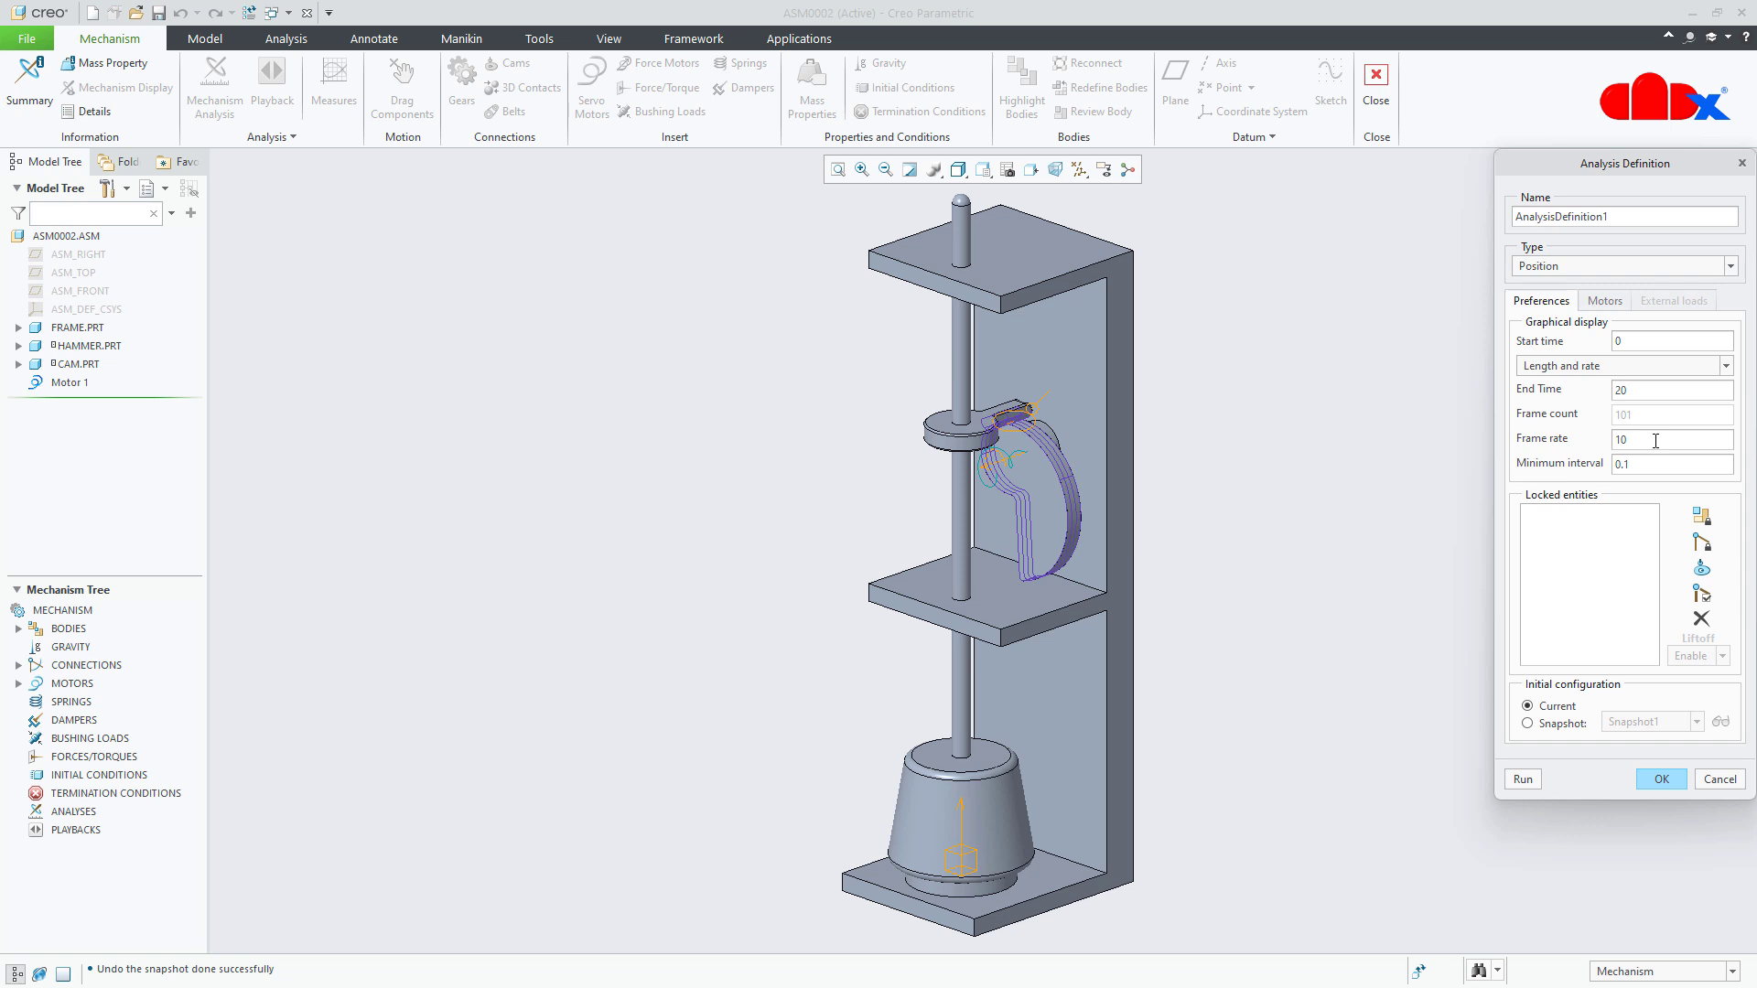
pyautogui.click(1565, 725)
pyautogui.click(1719, 722)
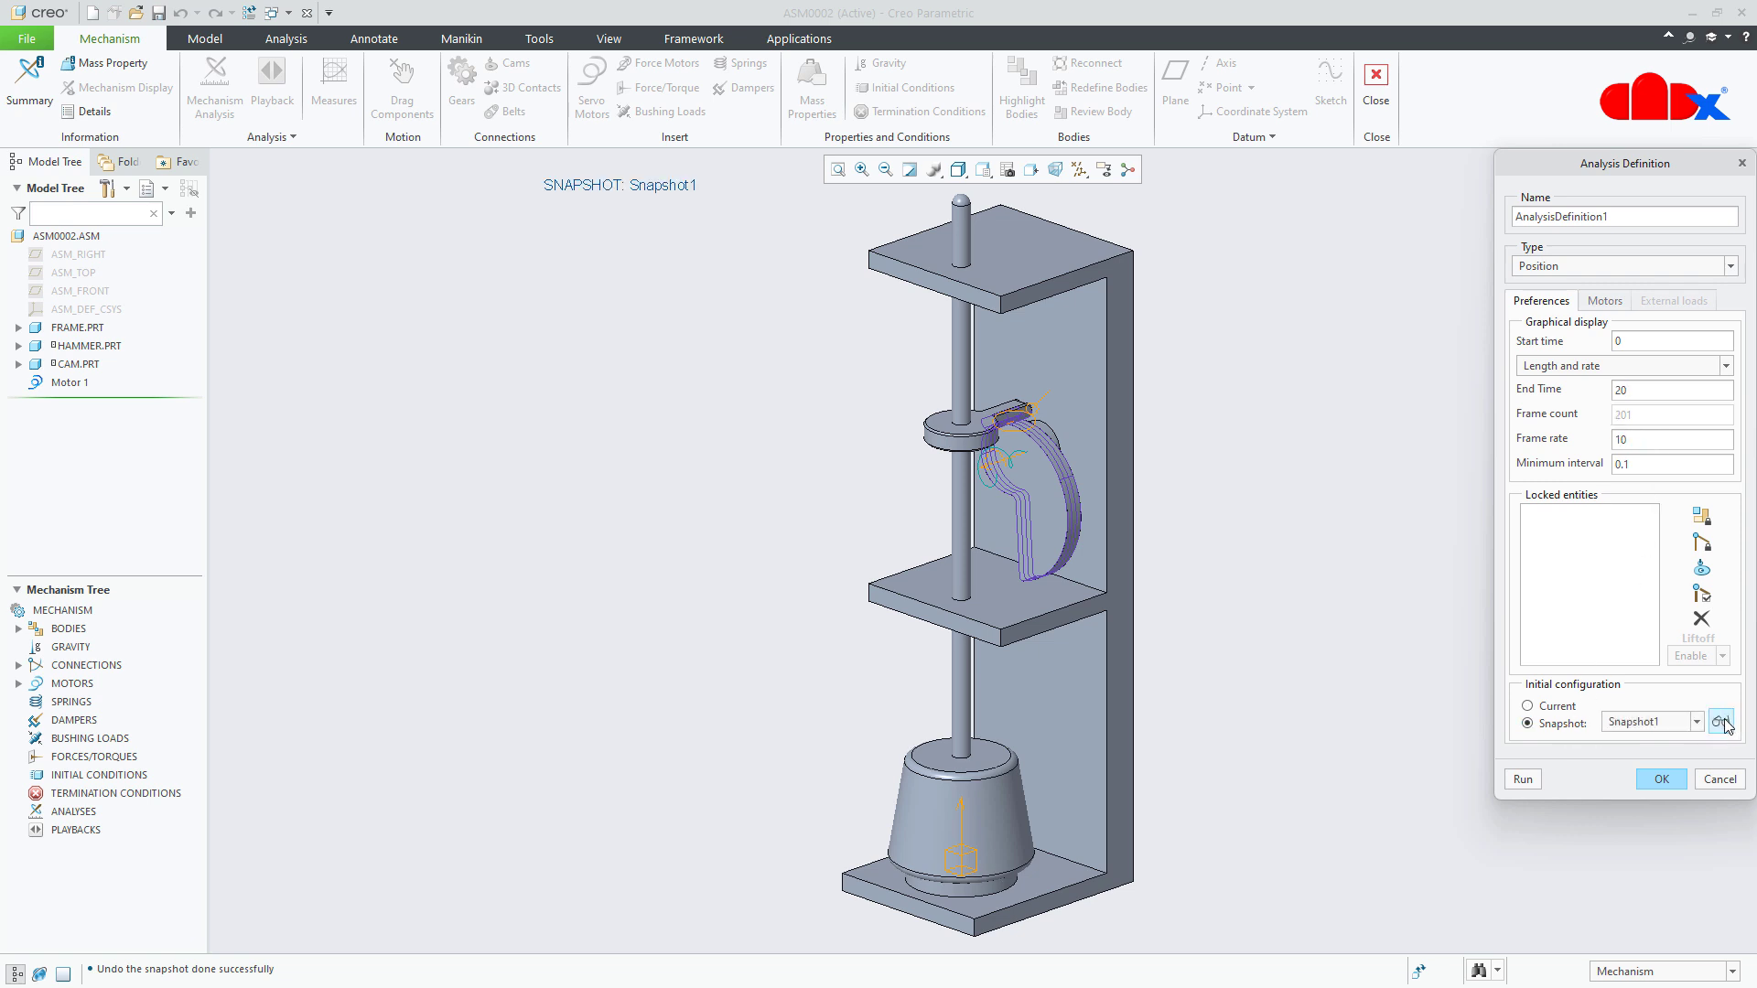
pyautogui.click(1522, 779)
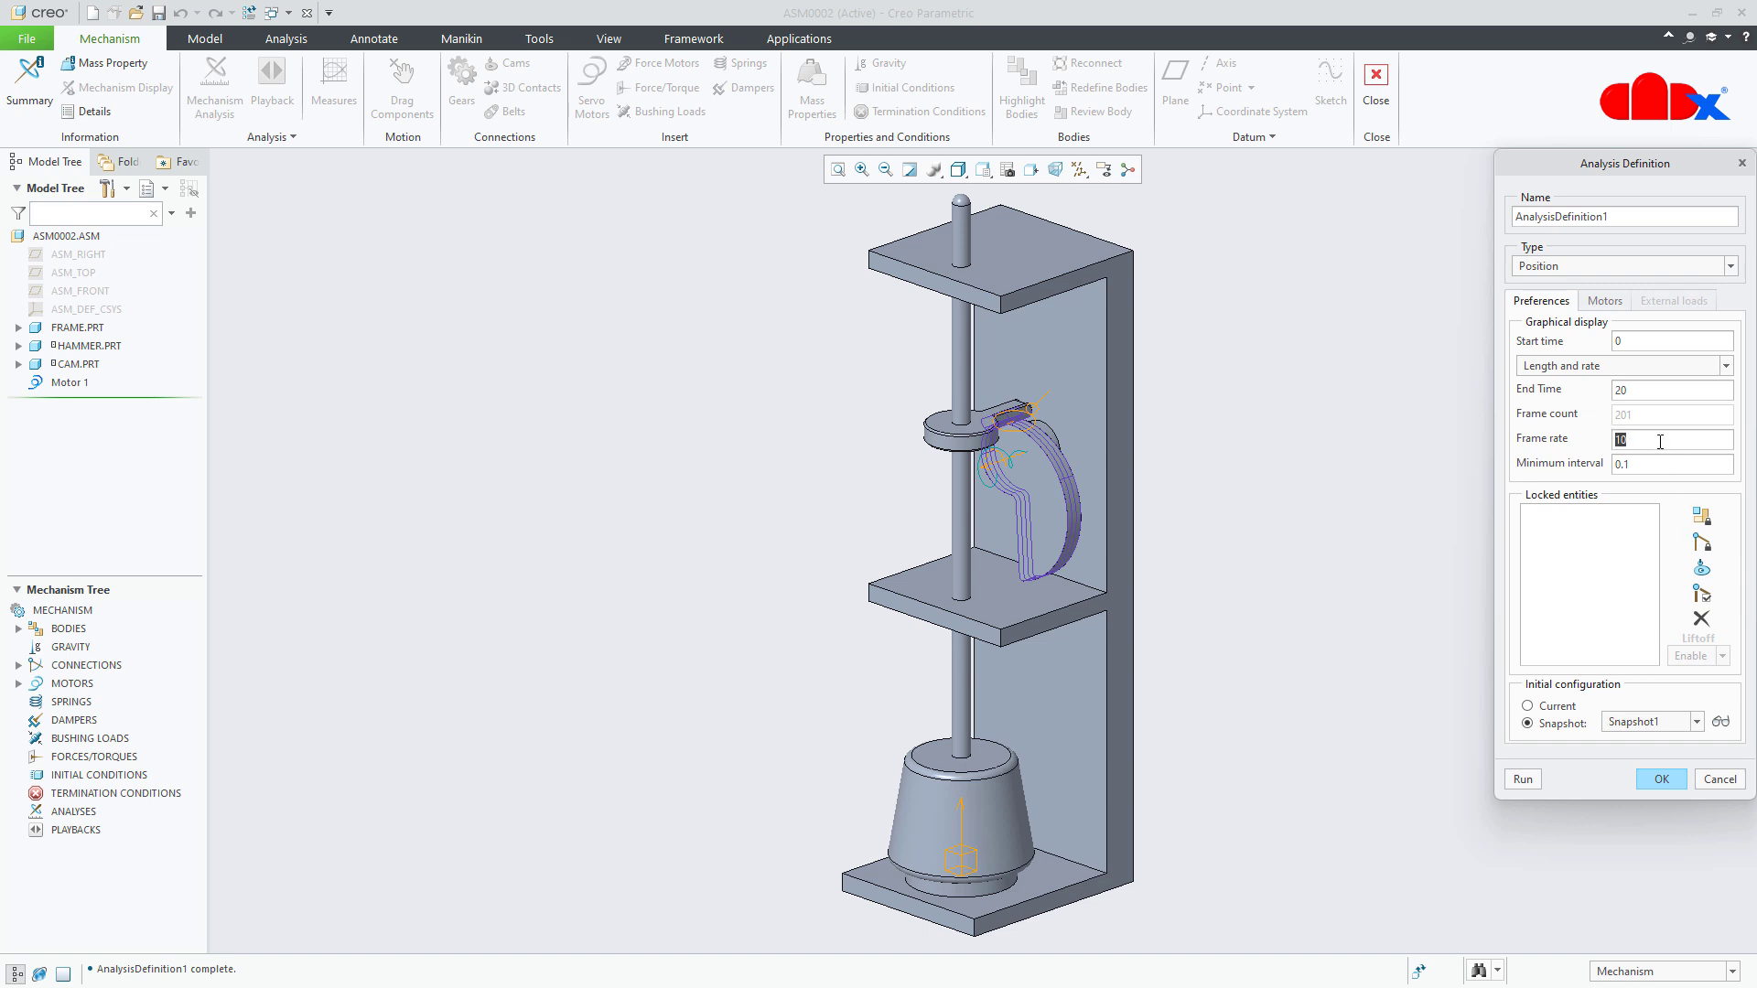
# - Set the analysis frame rate to 50, rerun it twice overwriting the existing result set, and accept the definition
pyautogui.click(1599, 572)
pyautogui.click(1523, 780)
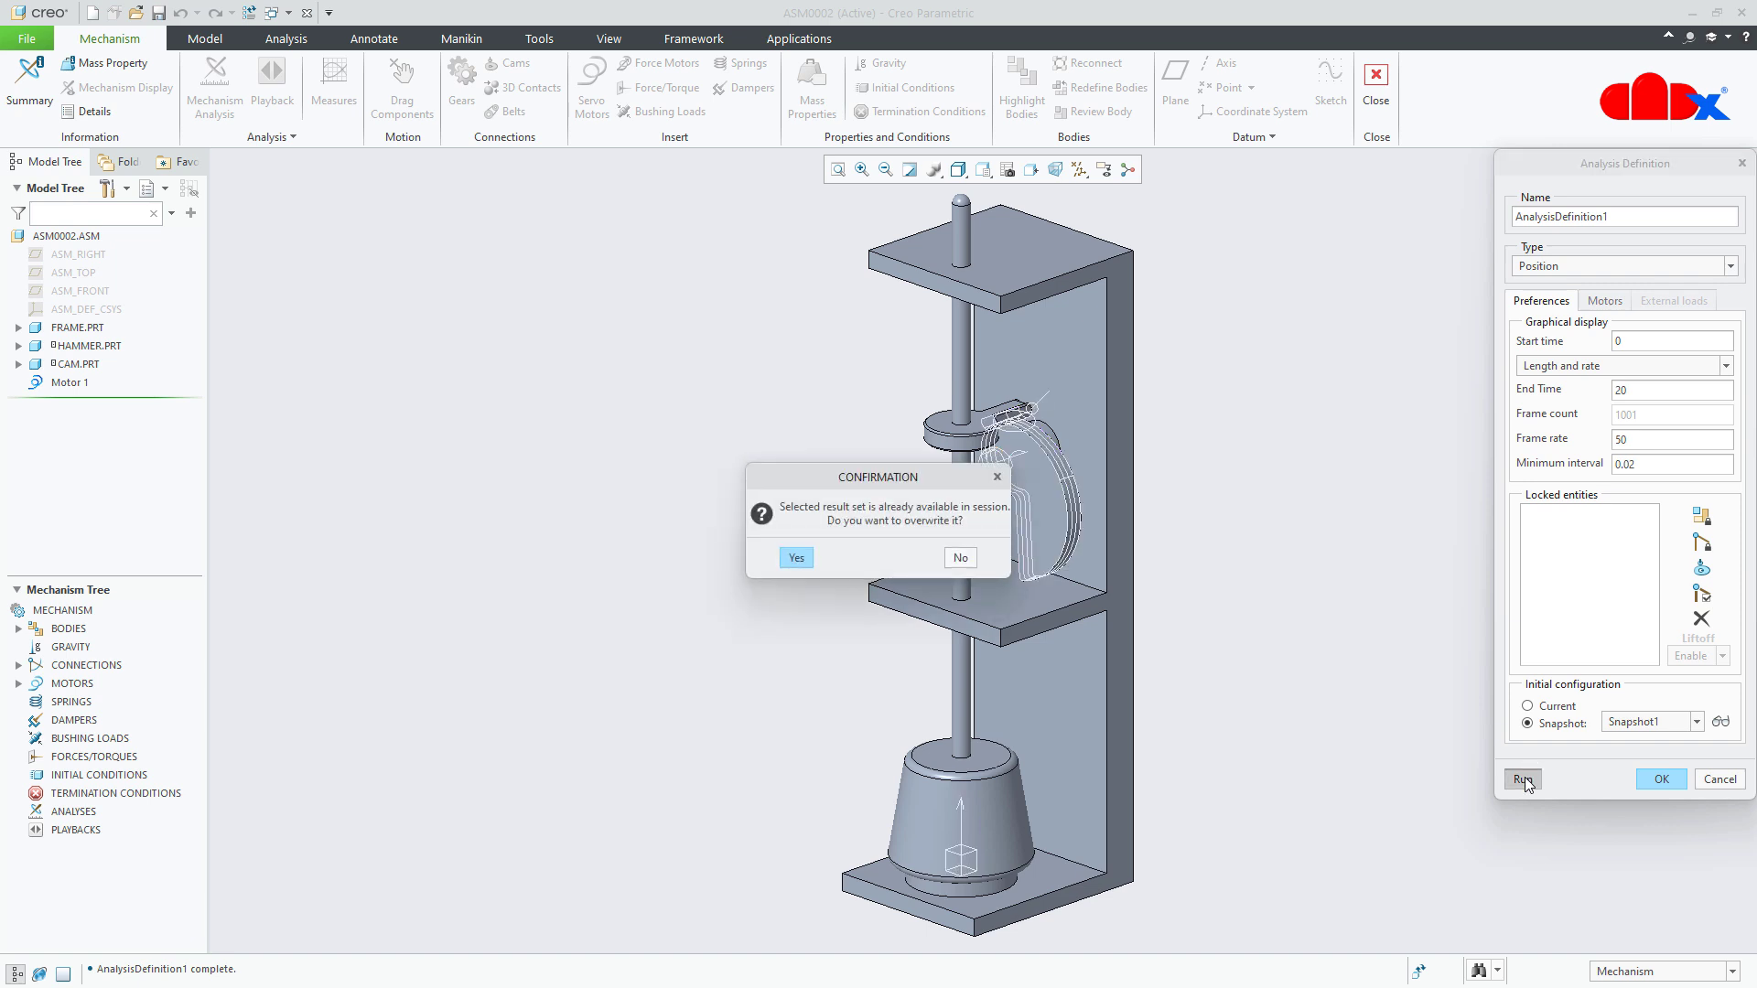
pyautogui.click(798, 559)
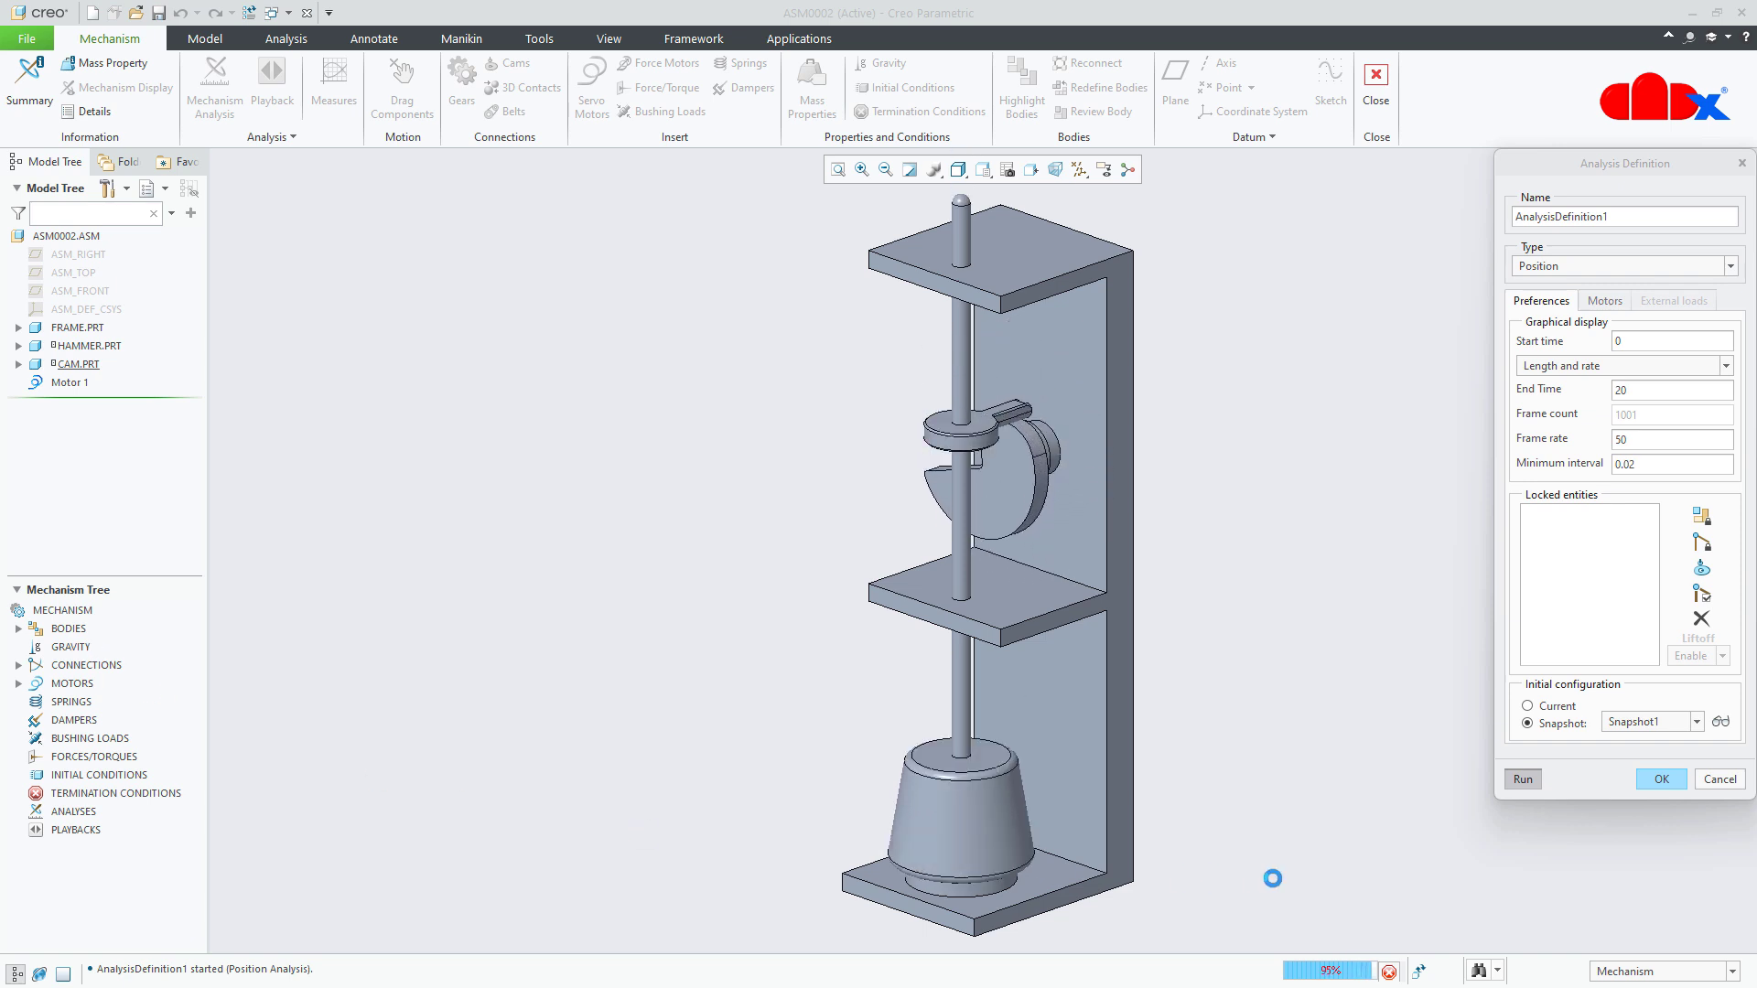
pyautogui.click(1523, 783)
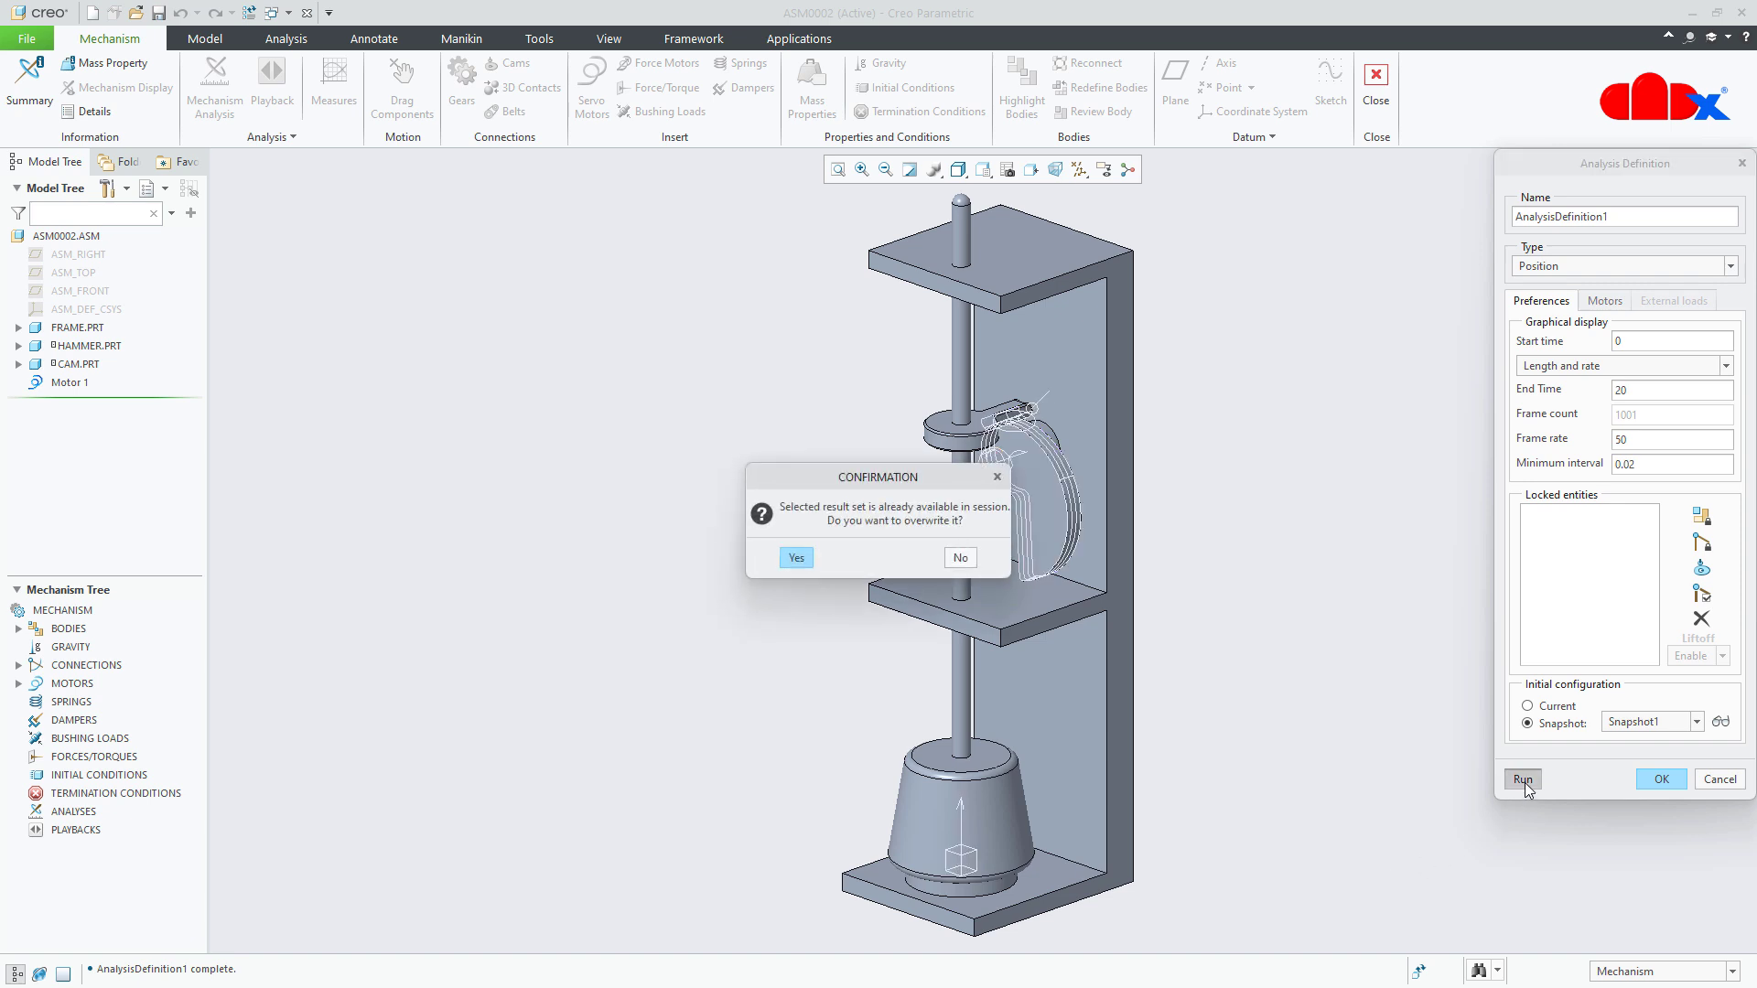
pyautogui.click(795, 559)
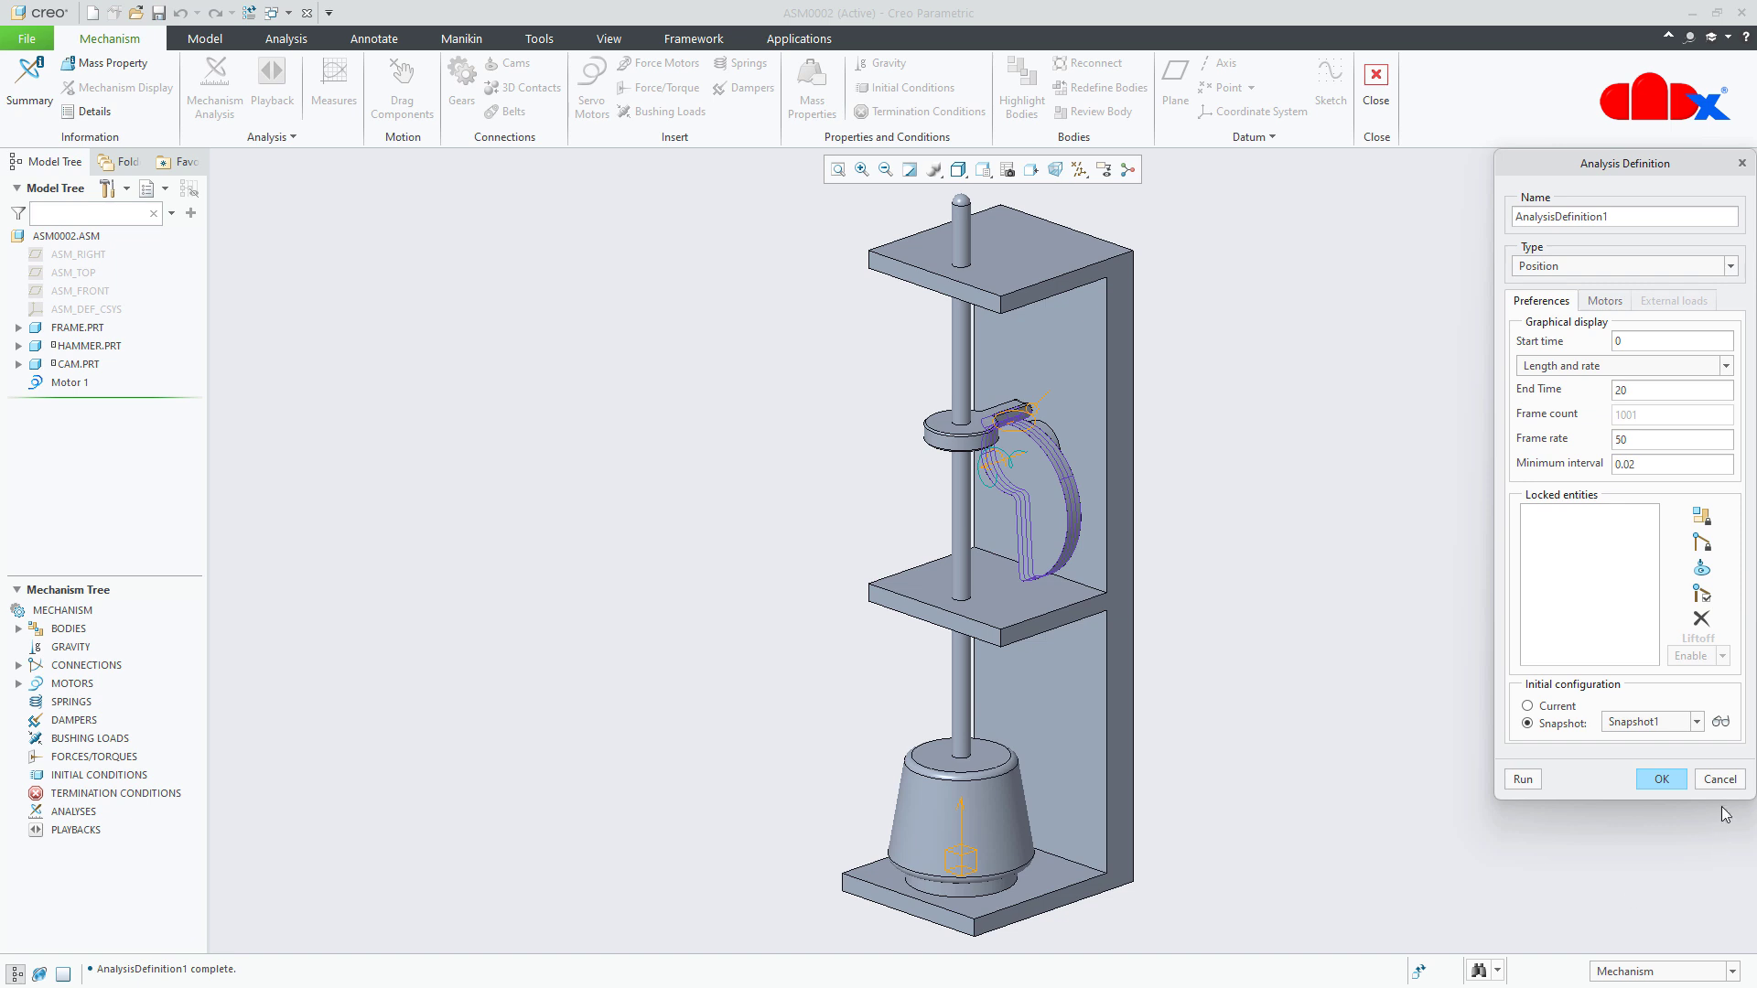
pyautogui.click(1657, 779)
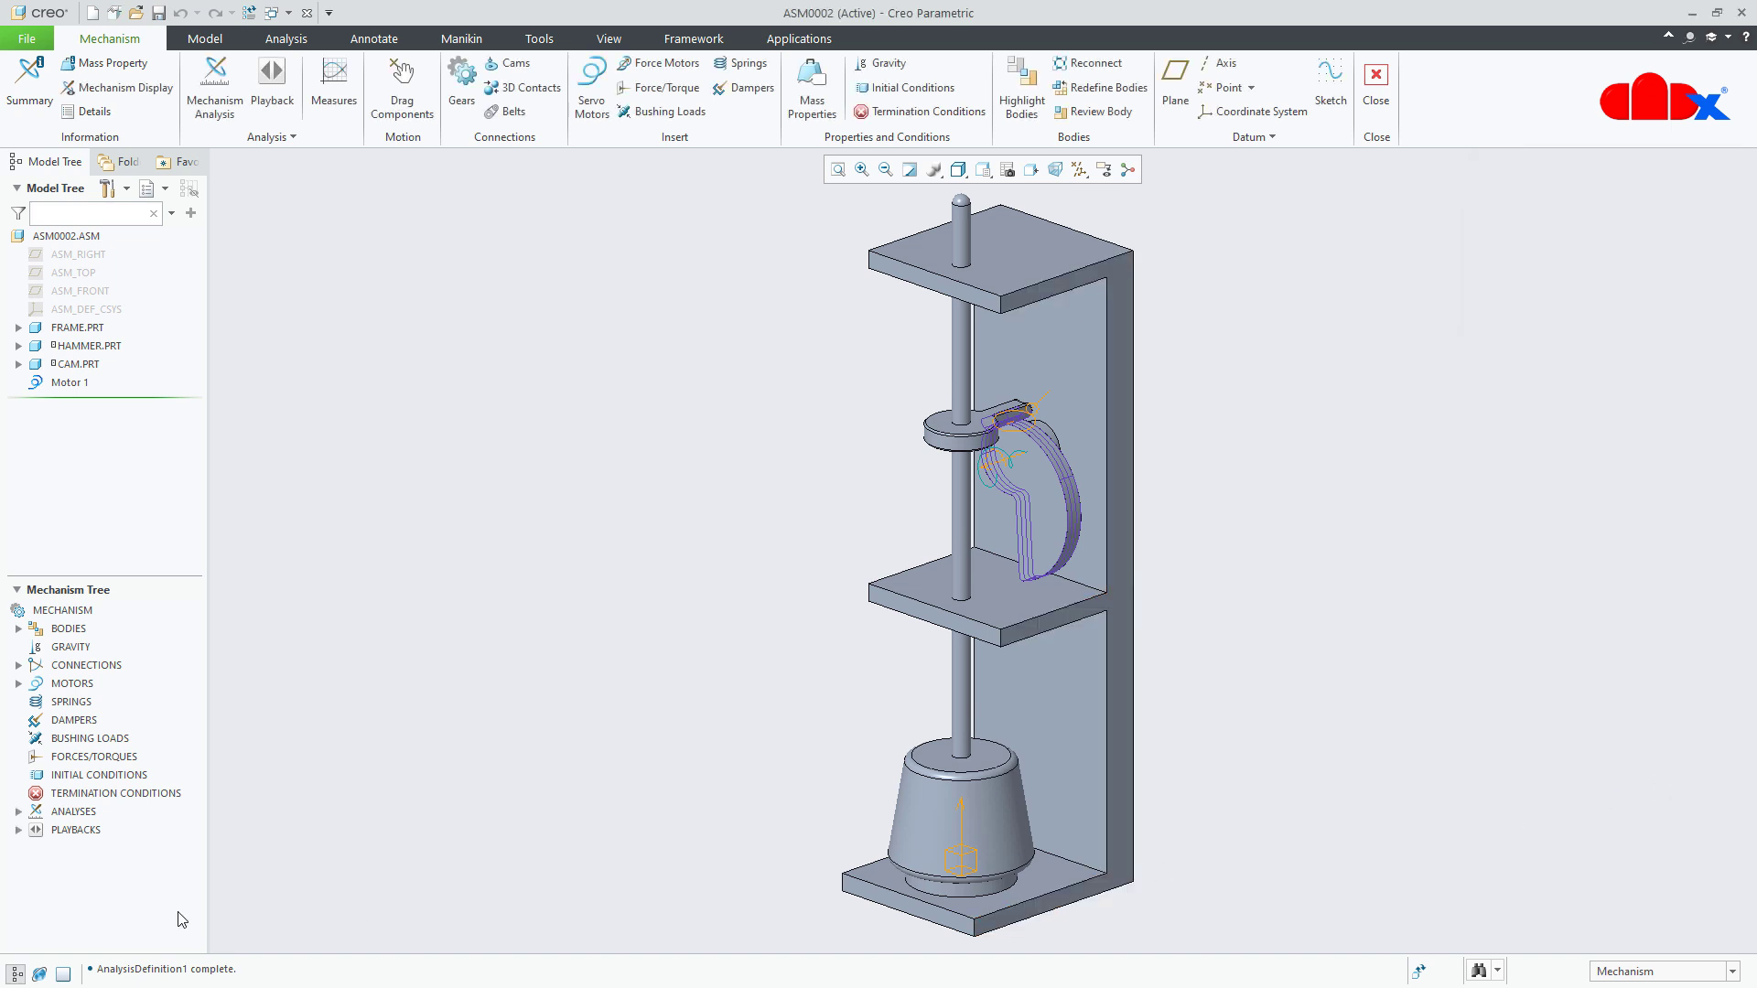
# - Play back the AnalysisDefinition1 result as an animation with the playback speed raised to maximum
pyautogui.click(18, 830)
pyautogui.click(91, 849)
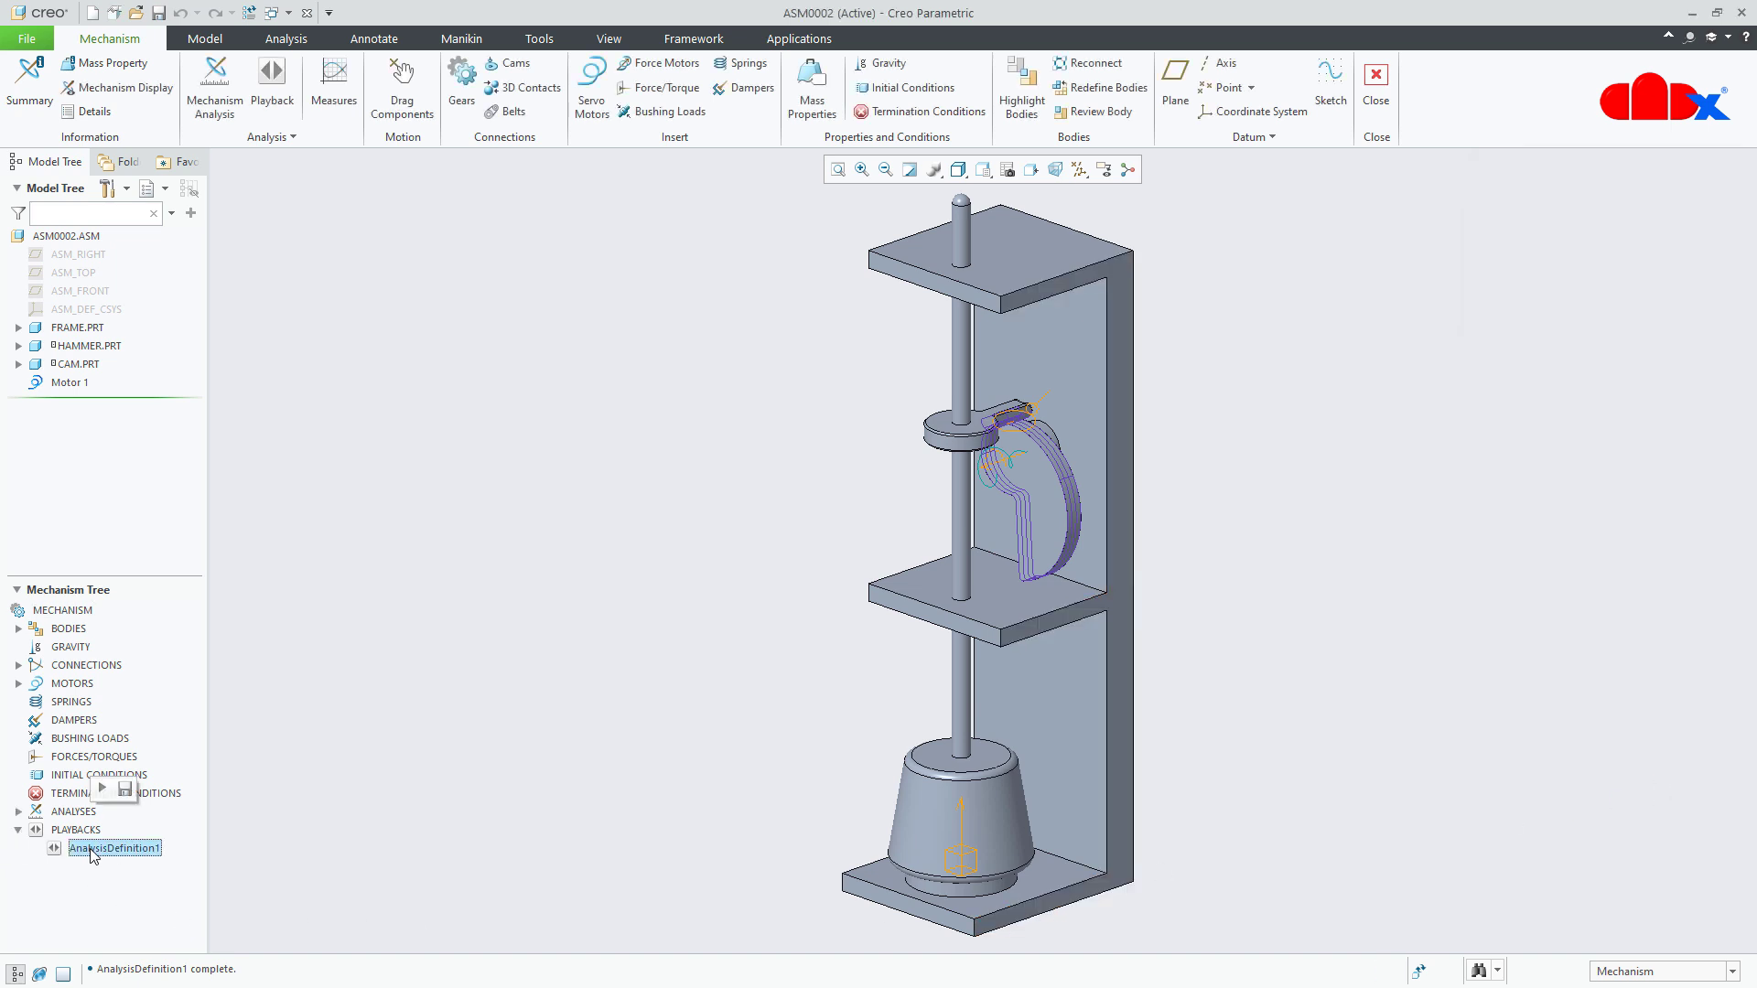
pyautogui.click(102, 789)
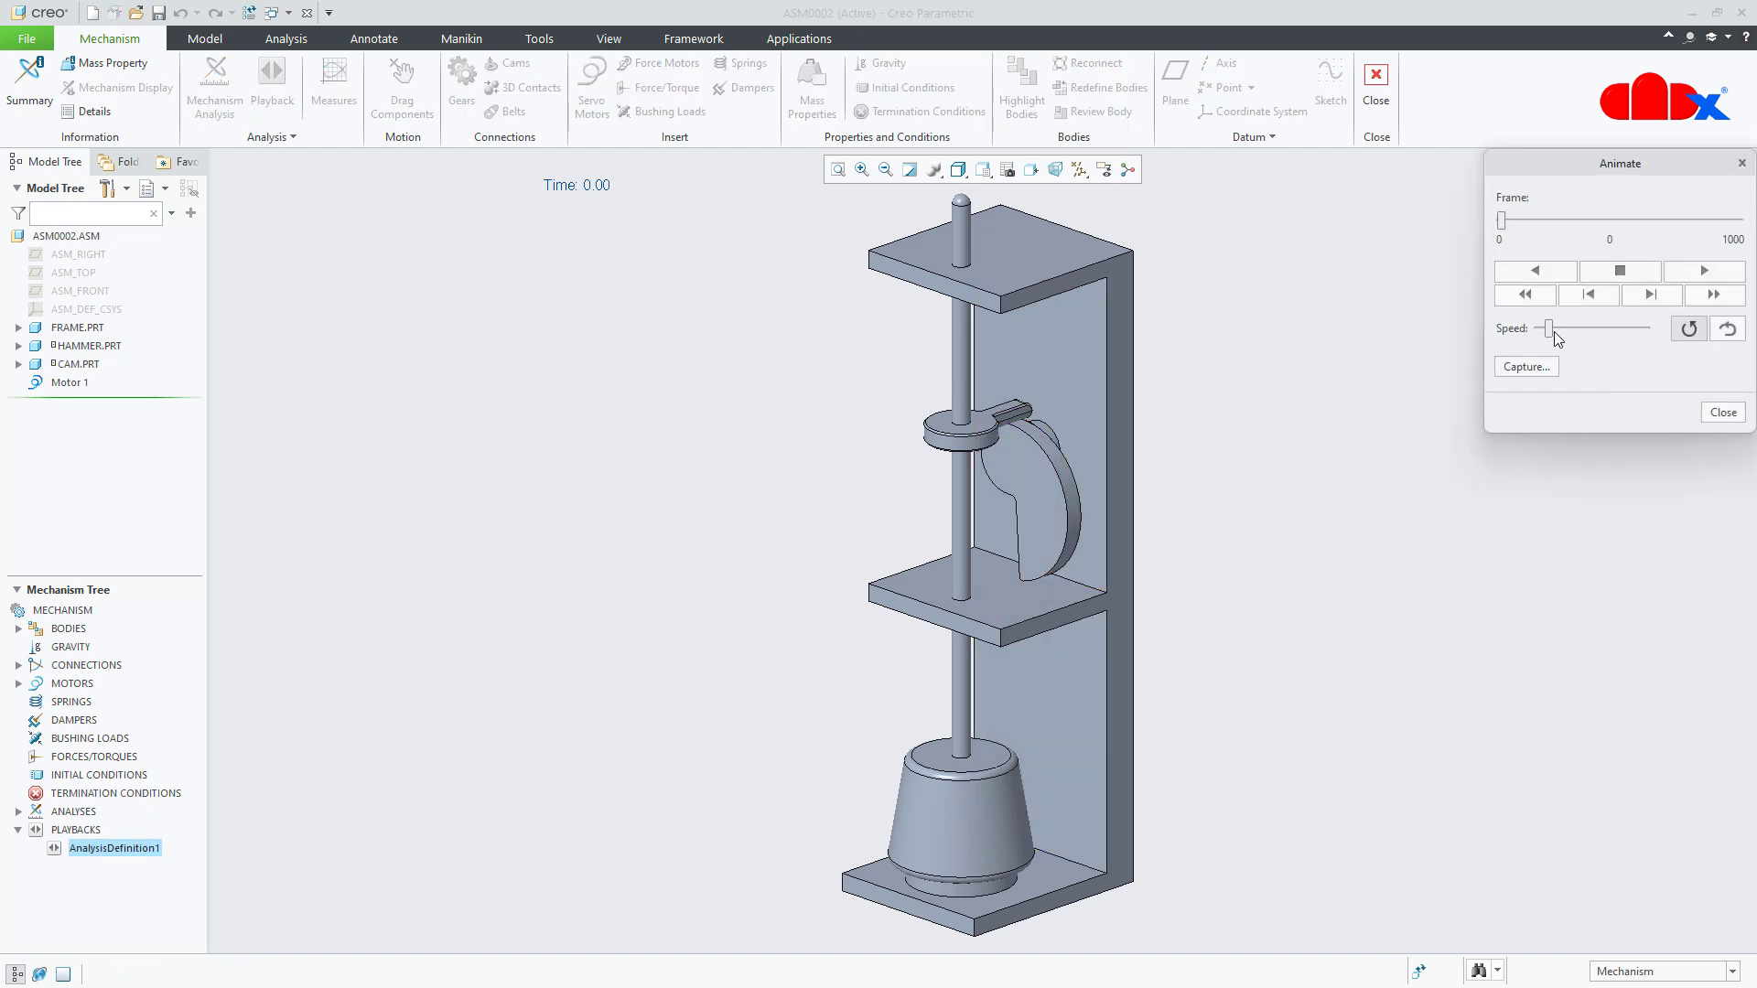
pyautogui.moveTo(1550, 330); pyautogui.dragTo(1641, 331)
pyautogui.click(1715, 269)
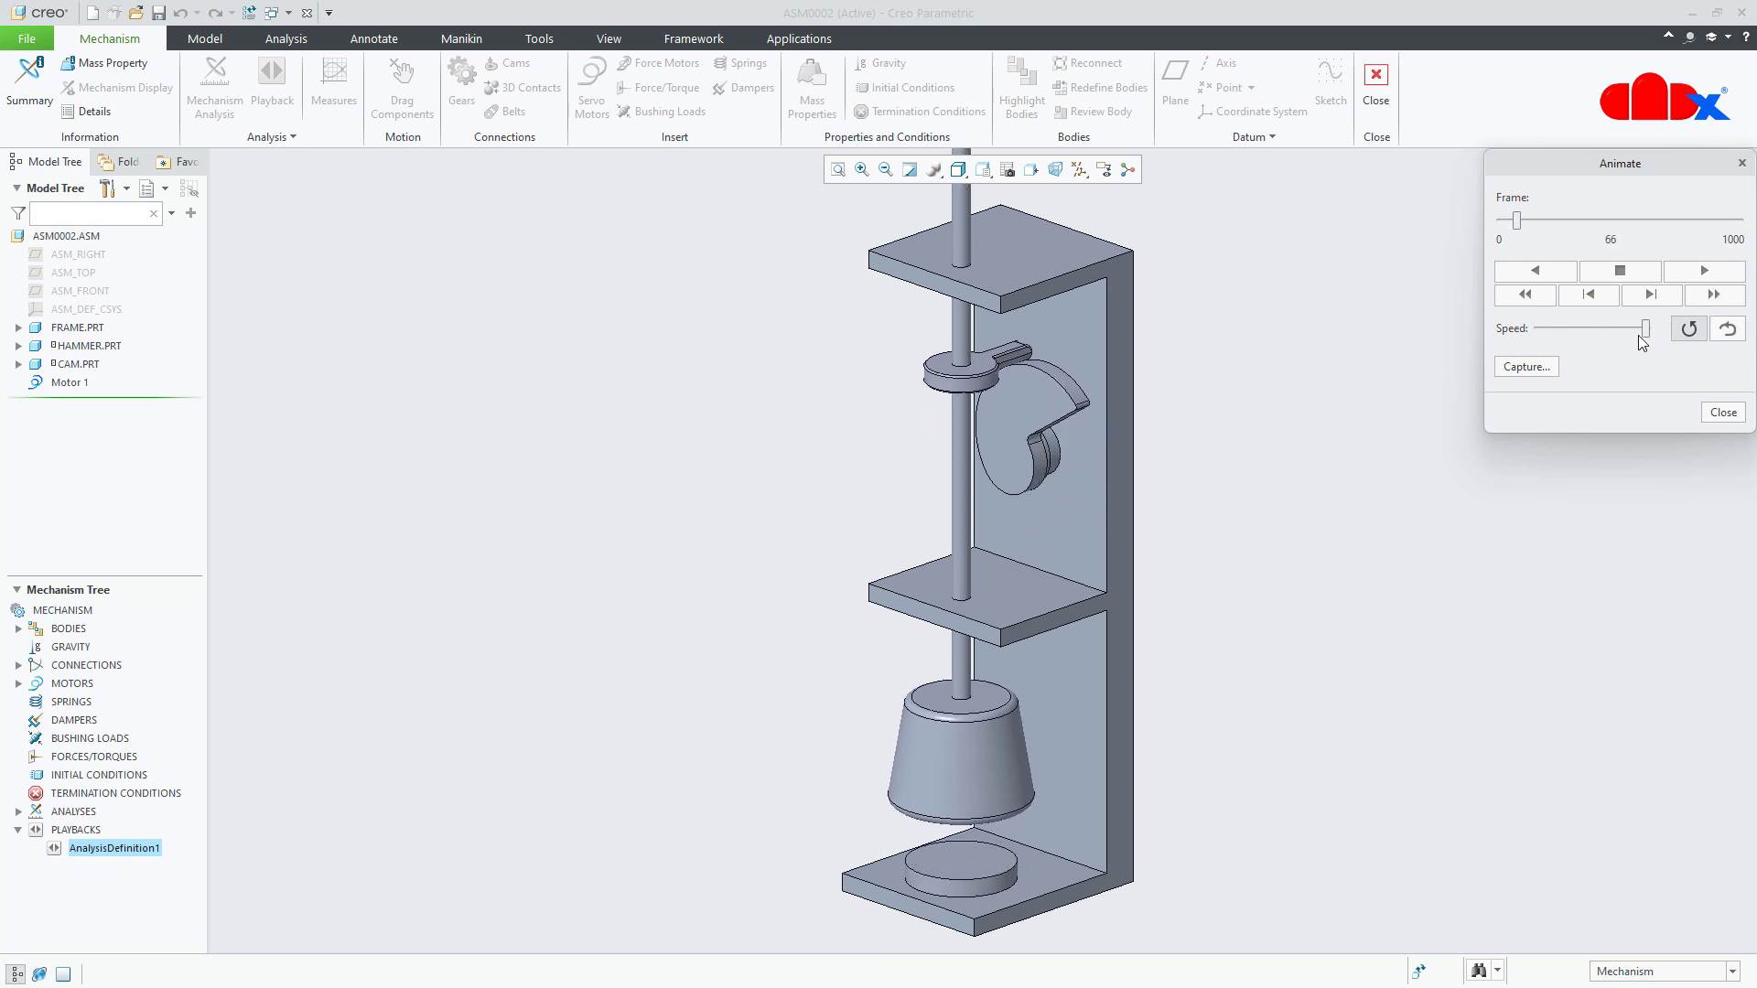
# - Examine the animation's video capture options, including format, resolution and frame rate, and close the capture settings and the playback
pyautogui.click(1527, 366)
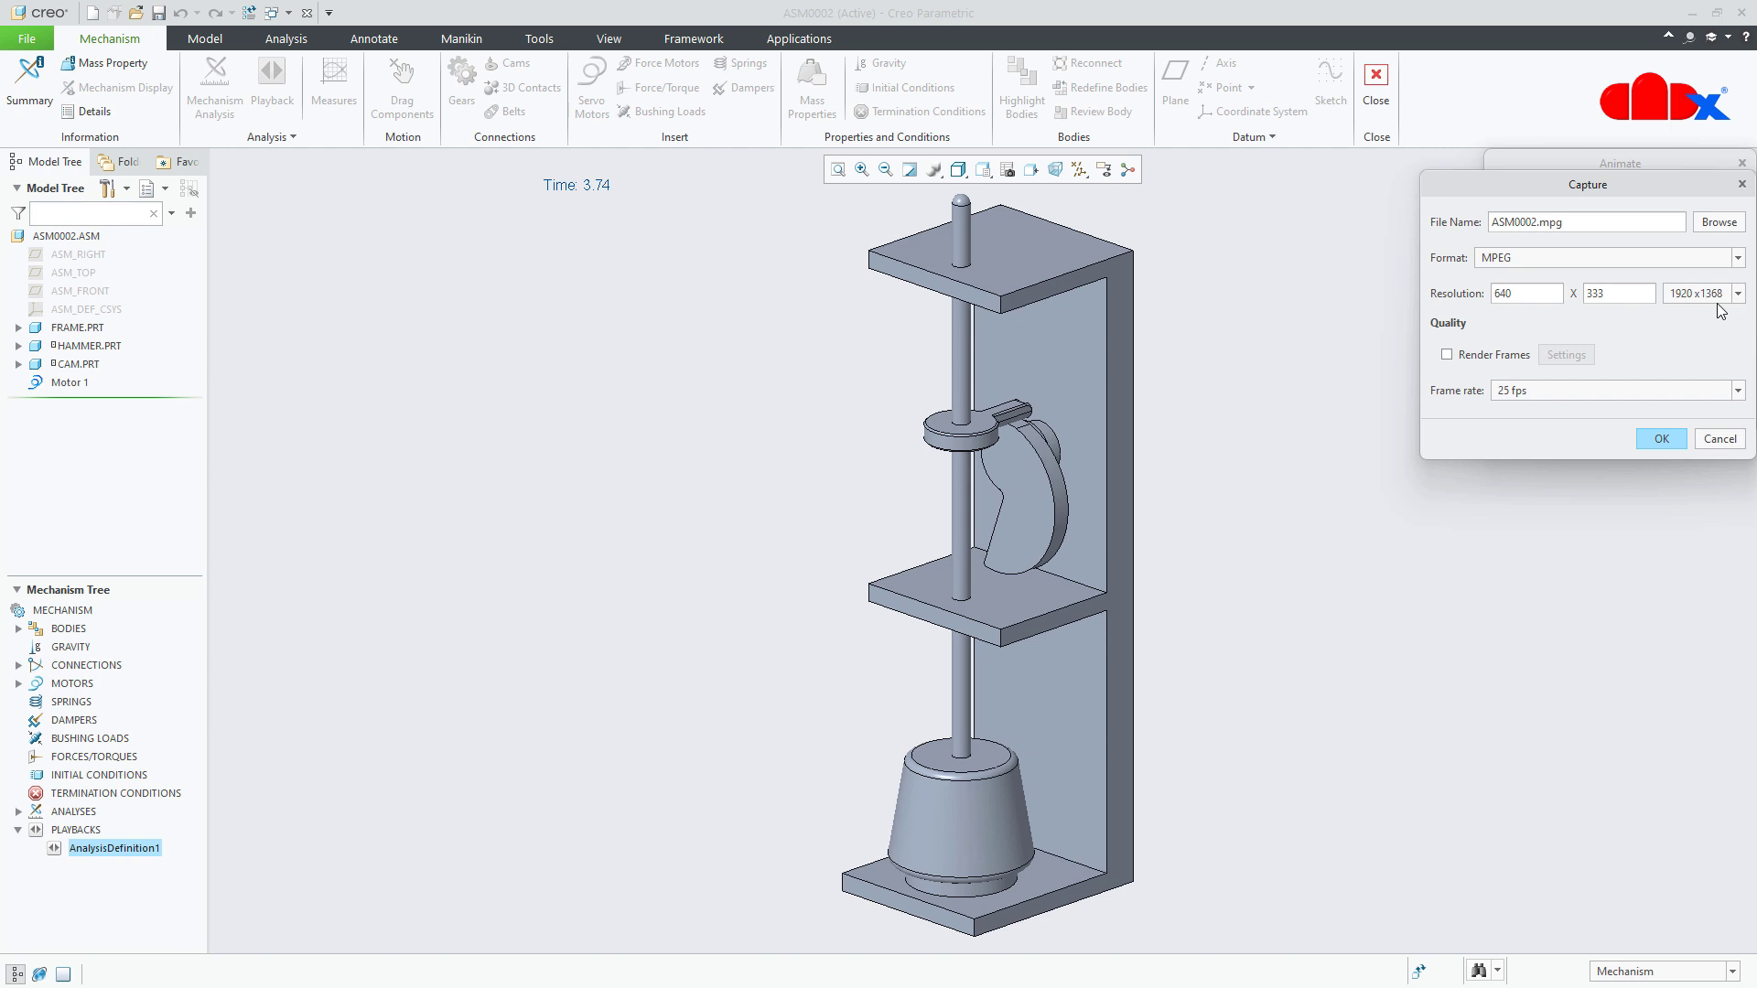
pyautogui.click(1620, 393)
pyautogui.click(1619, 392)
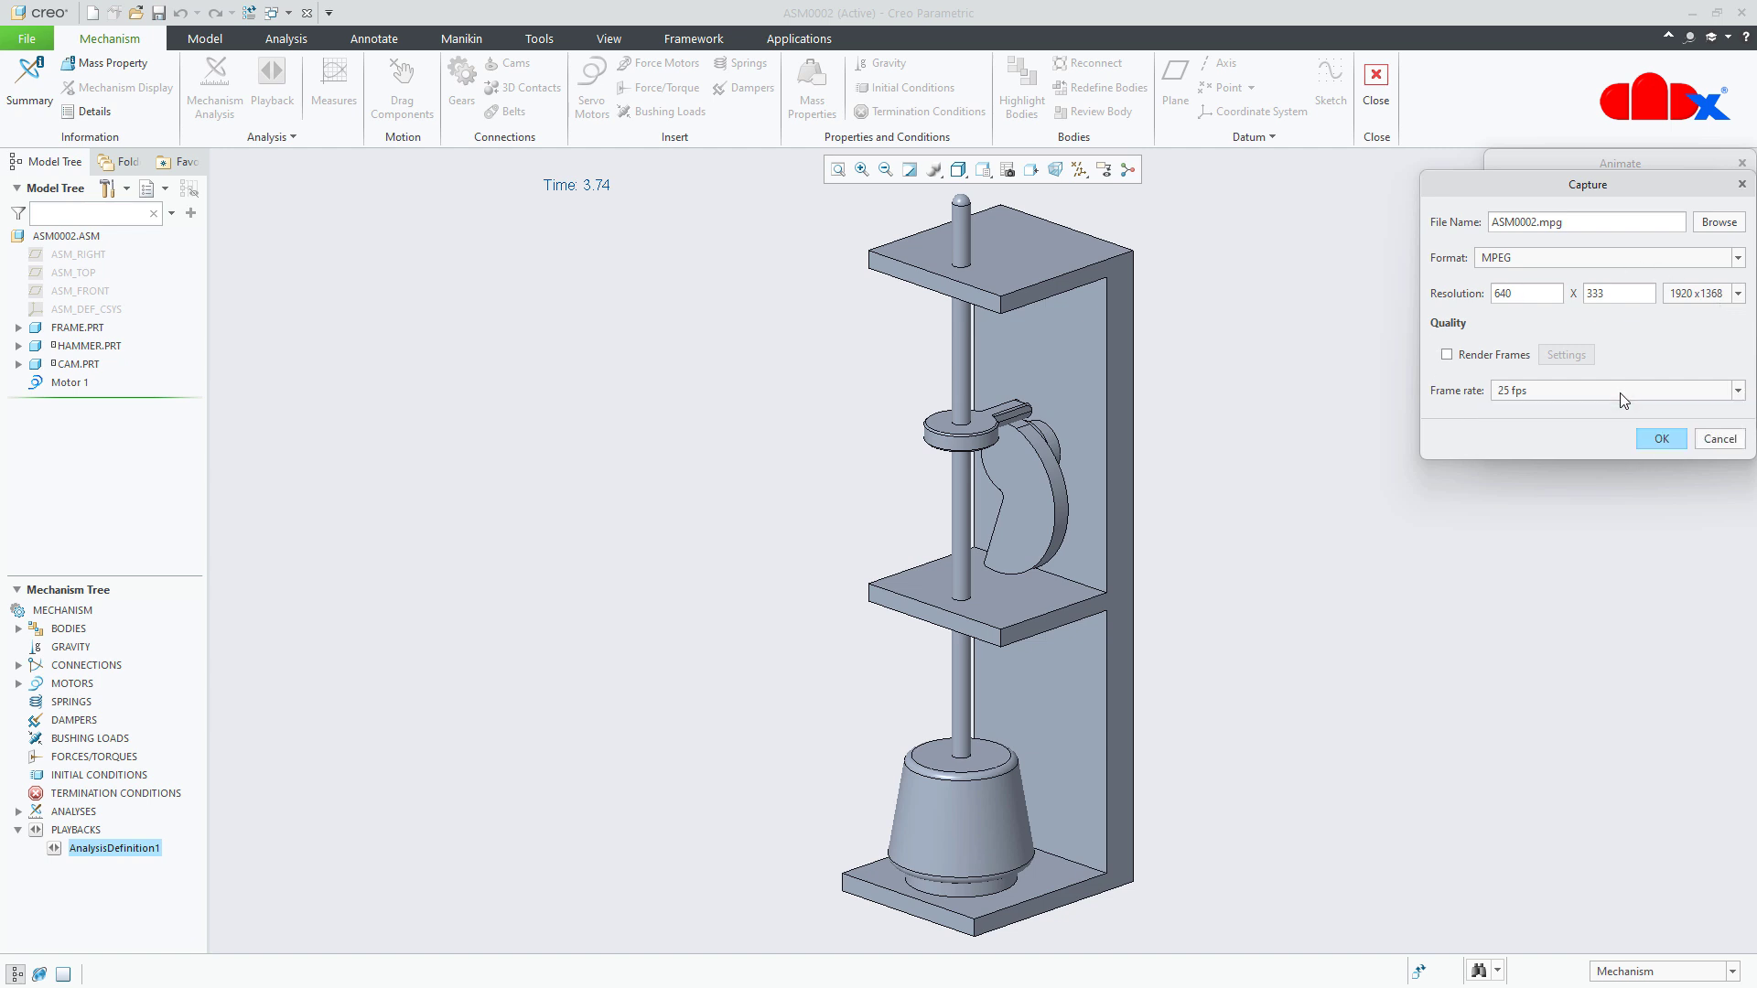
pyautogui.click(1663, 440)
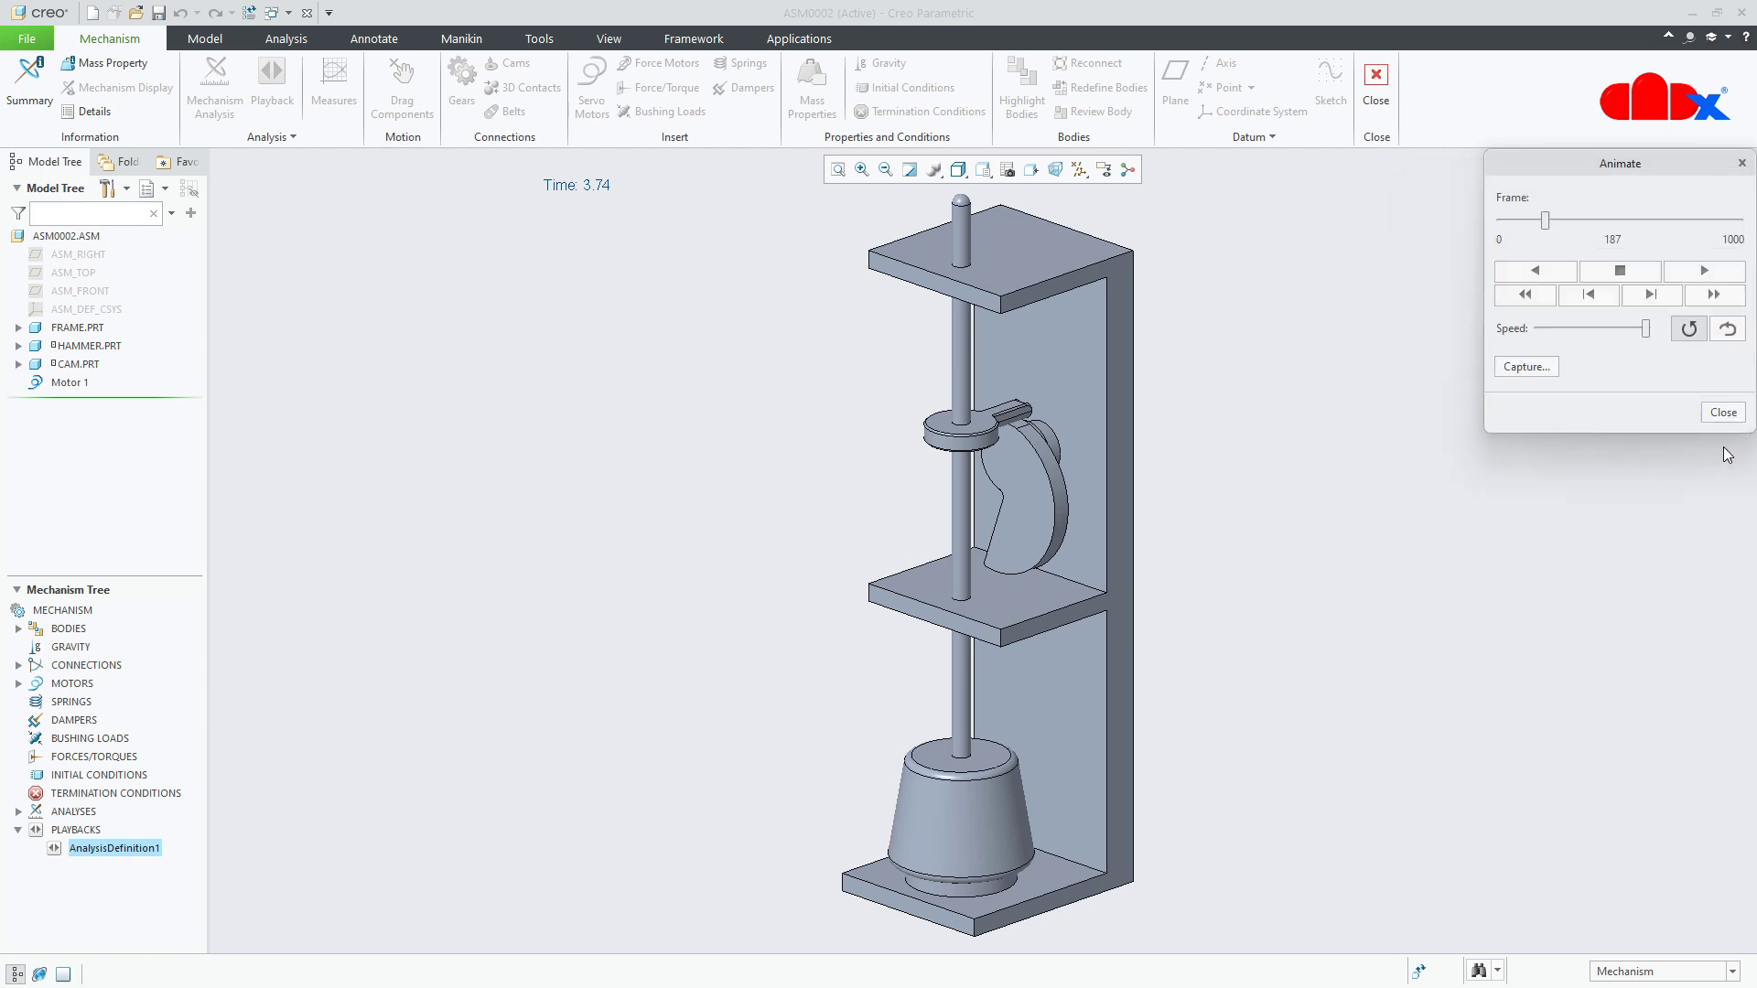
pyautogui.click(1724, 413)
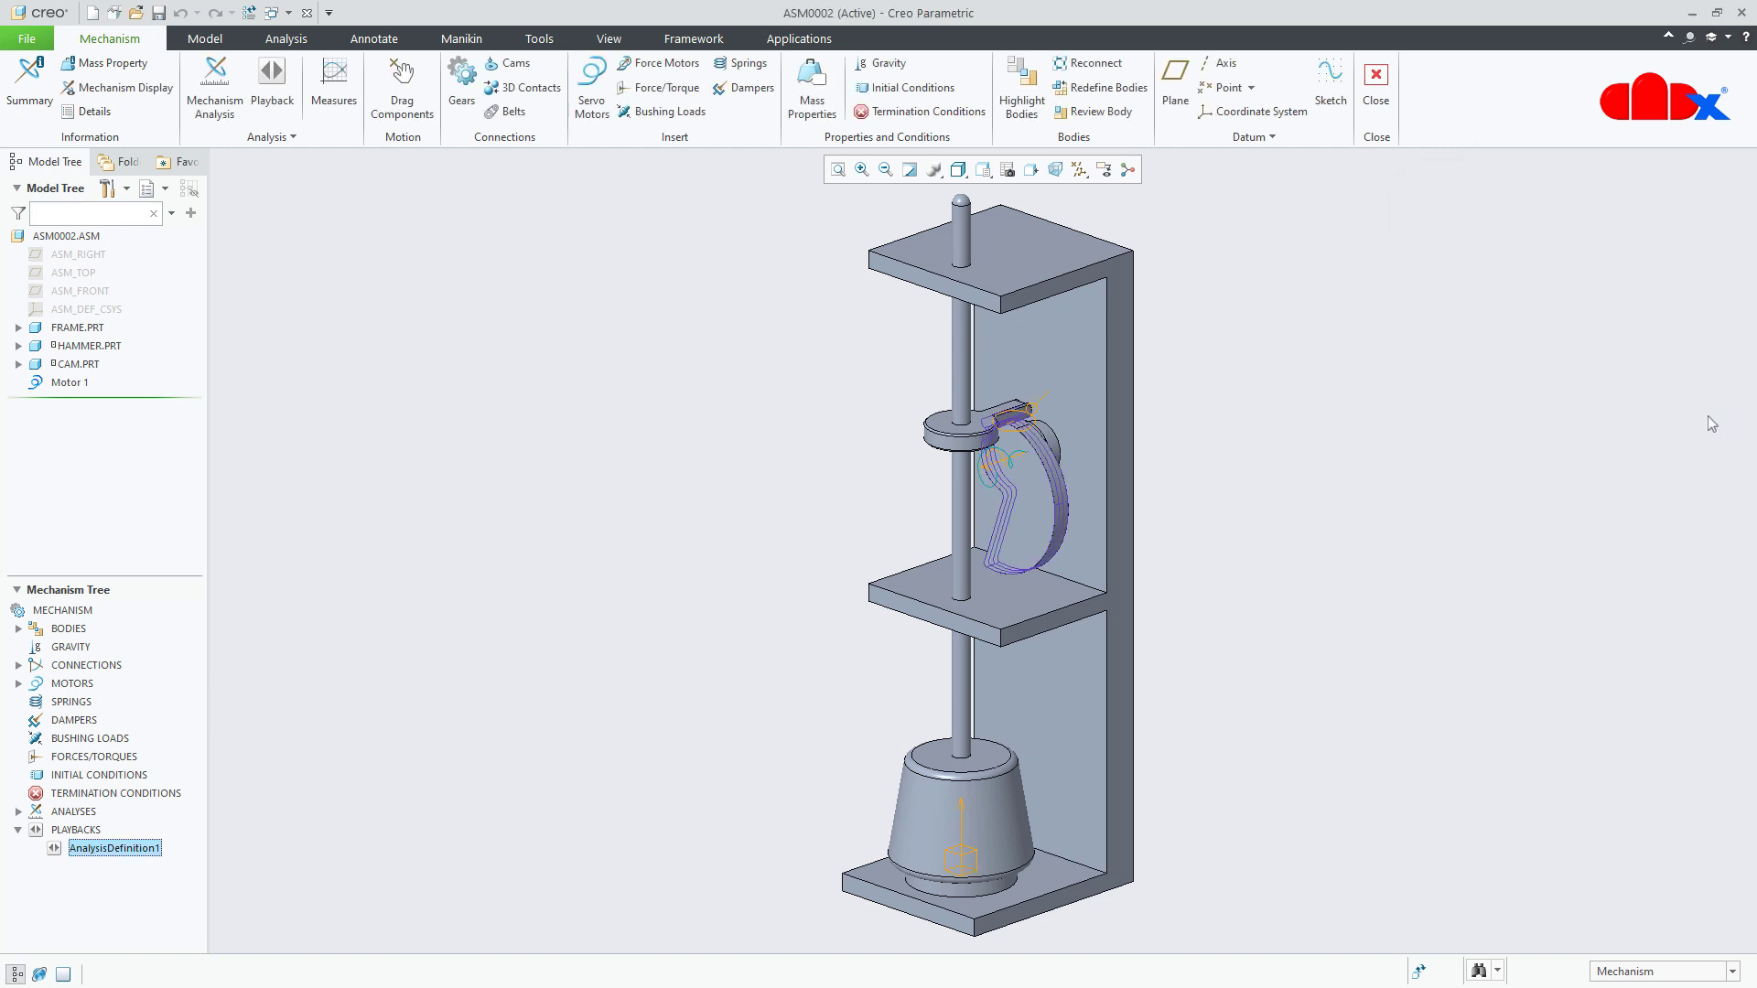